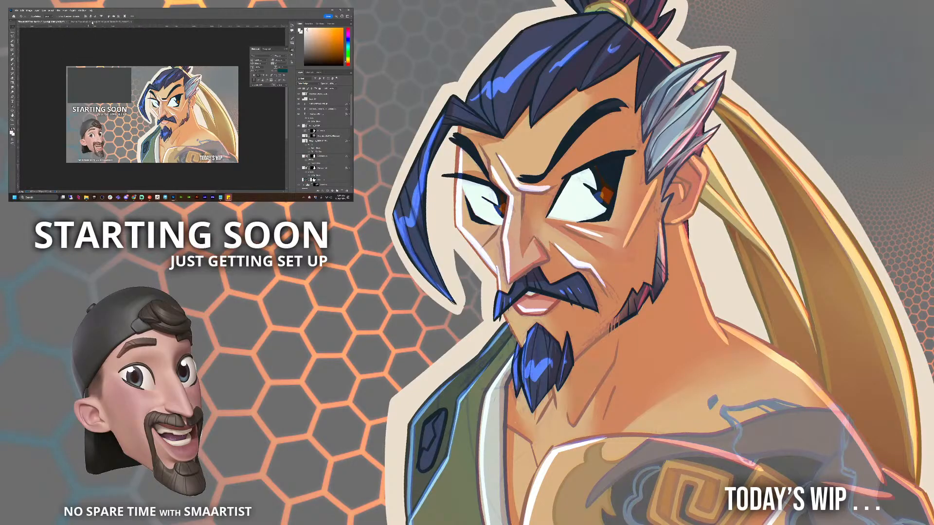
Step: Close both open banner documents and quit Photoshop
{"action": "left_click", "coordinate": [92, 22]}
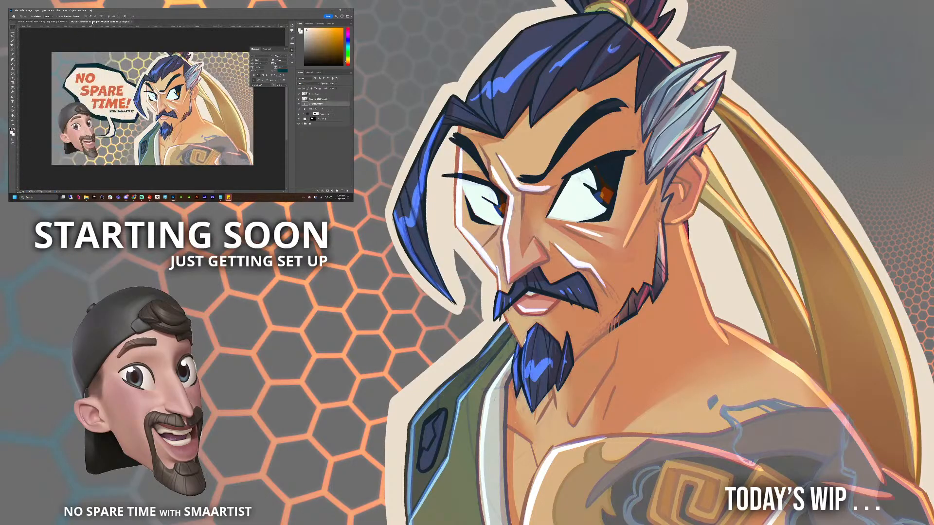
{"action": "left_click", "coordinate": [131, 22]}
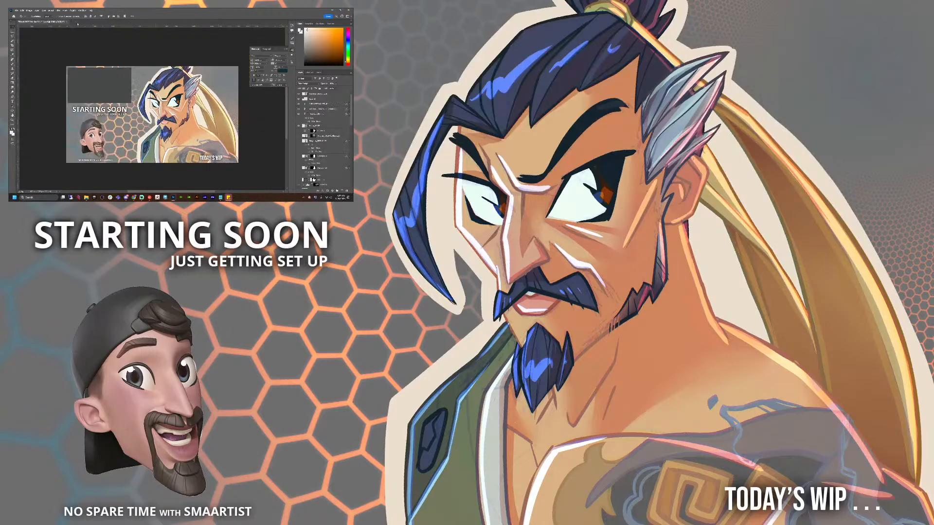
{"action": "left_click", "coordinate": [67, 22]}
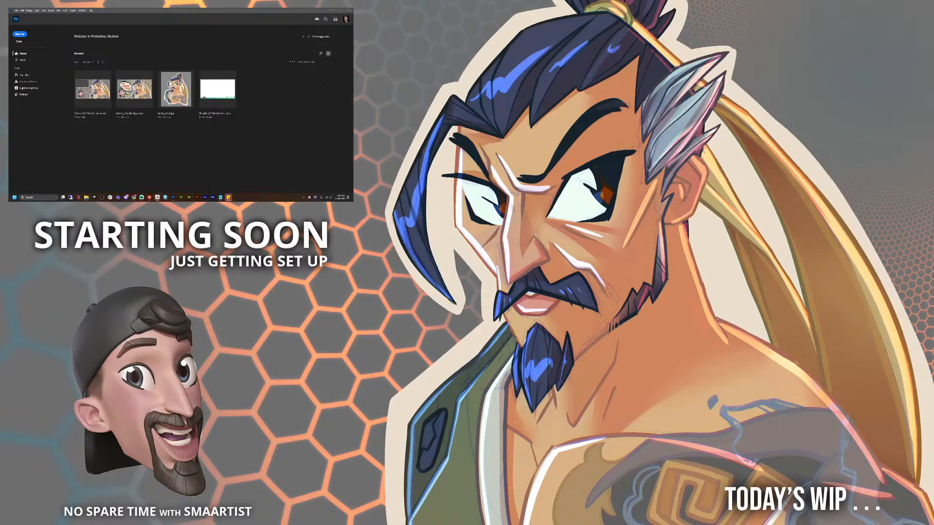
{"action": "key", "text": "ctrl+q"}
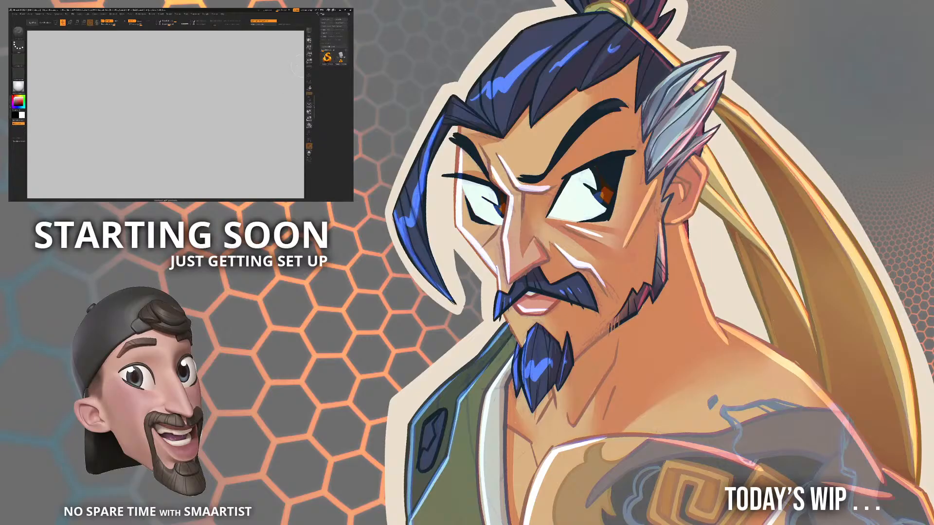
Step: Switch to ZBrush, place a Sphere3D on the canvas, enter Edit mode and convert it to a PolyMesh3D
{"action": "key", "text": "b"}
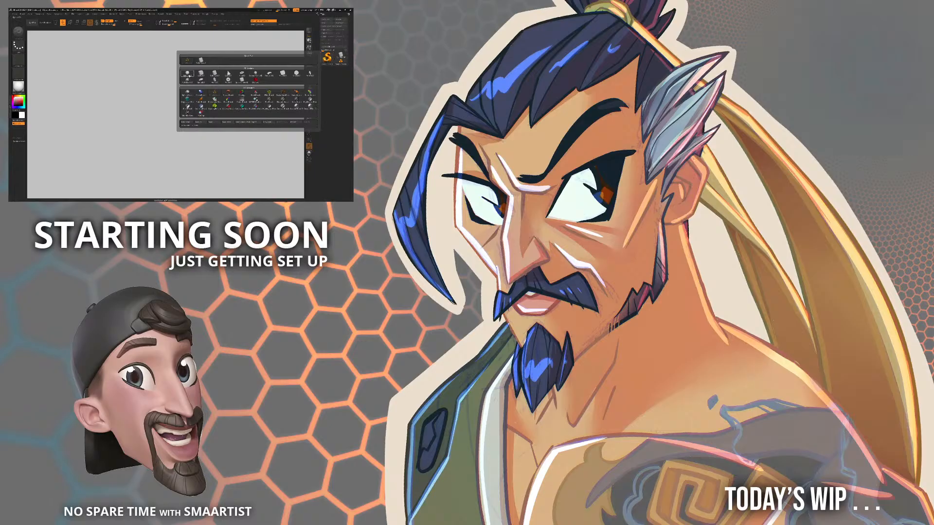
{"action": "left_click", "coordinate": [188, 74]}
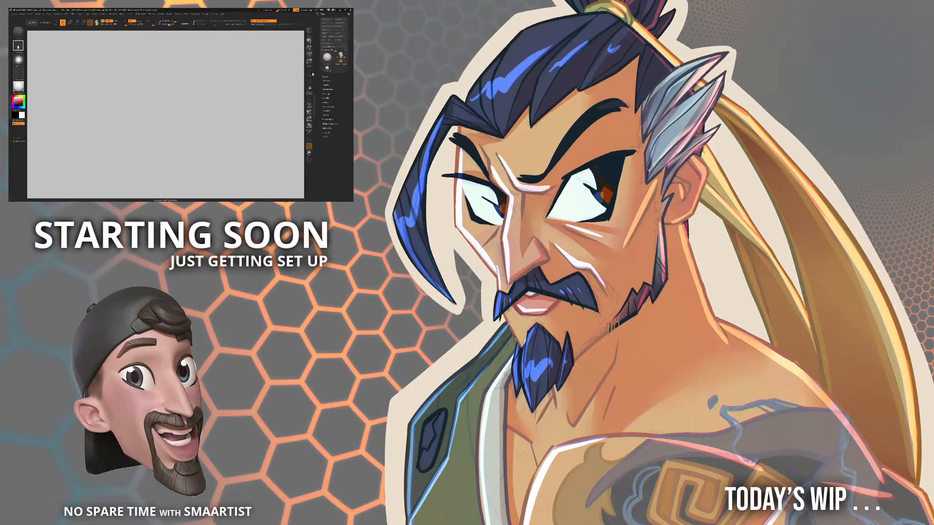
{"action": "left_click_drag", "start_coordinate": [168, 127], "coordinate": [248, 117]}
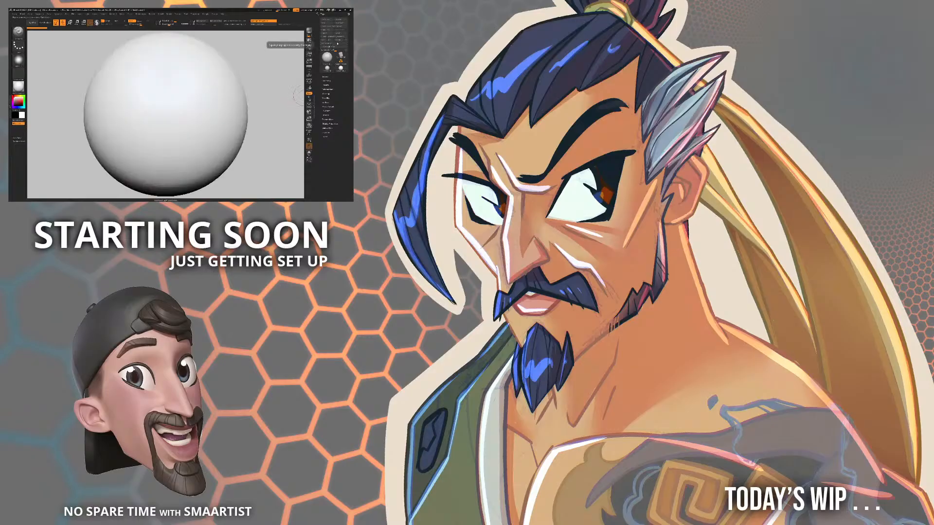
{"action": "left_click", "coordinate": [337, 43]}
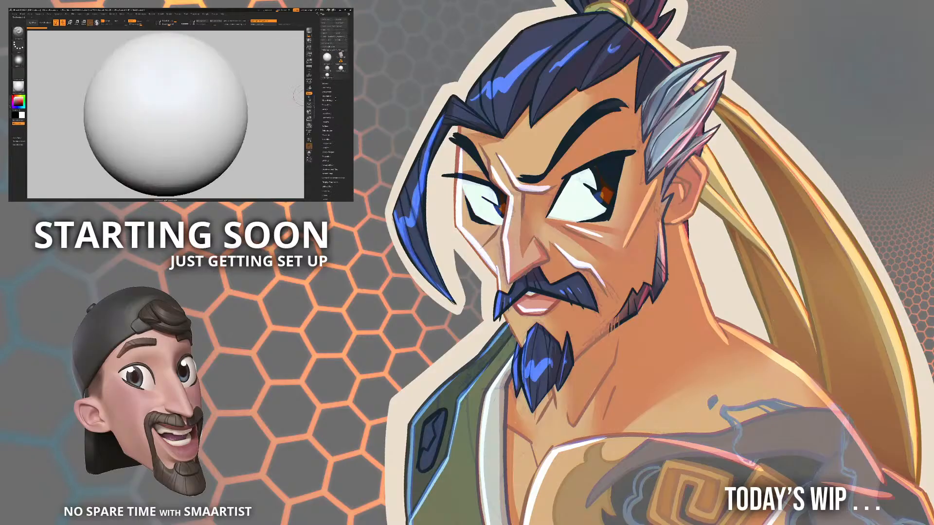
{"action": "left_click", "coordinate": [346, 51]}
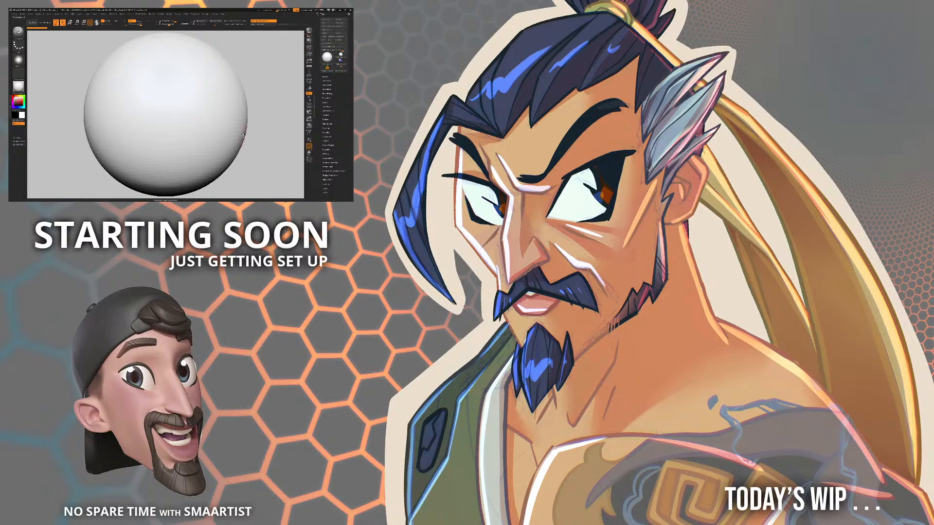
{"action": "right_click_drag", "start_coordinate": [235, 137], "coordinate": [247, 120], "text": "ctrl"}
{"action": "key", "text": "shift+f"}
{"action": "key", "text": "shift+f"}
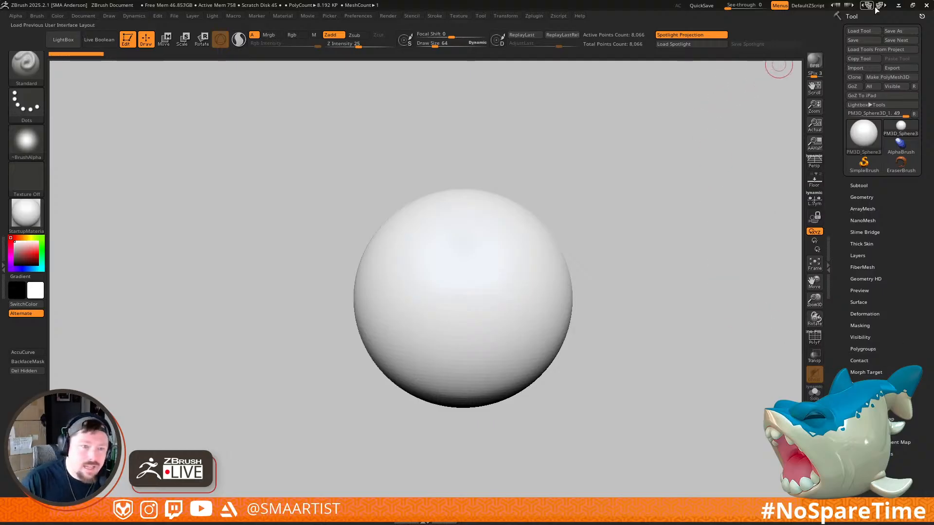
Step: Turn off Spotlight Projection and import Hanzo_BASE from the _Overwatch folder's _PNG subfolder as a texture
{"action": "left_click", "coordinate": [681, 34]}
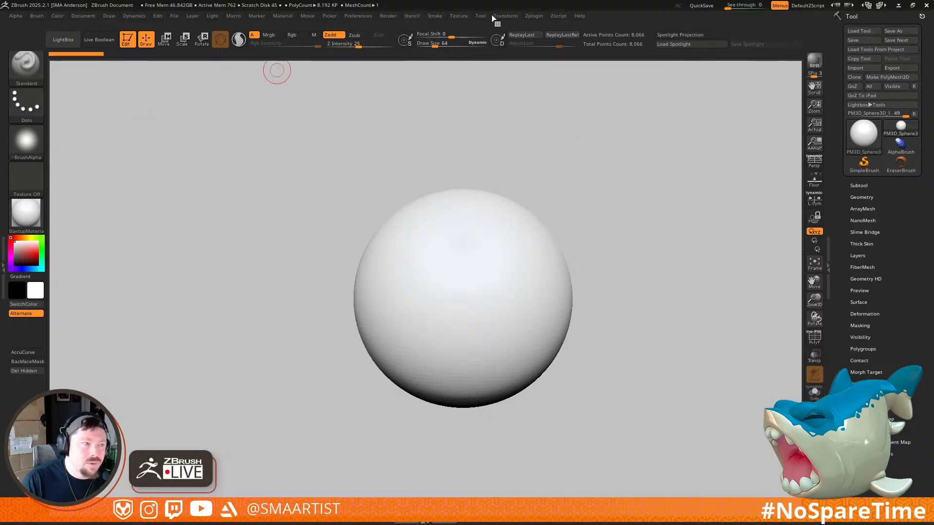
{"action": "left_click", "coordinate": [459, 16]}
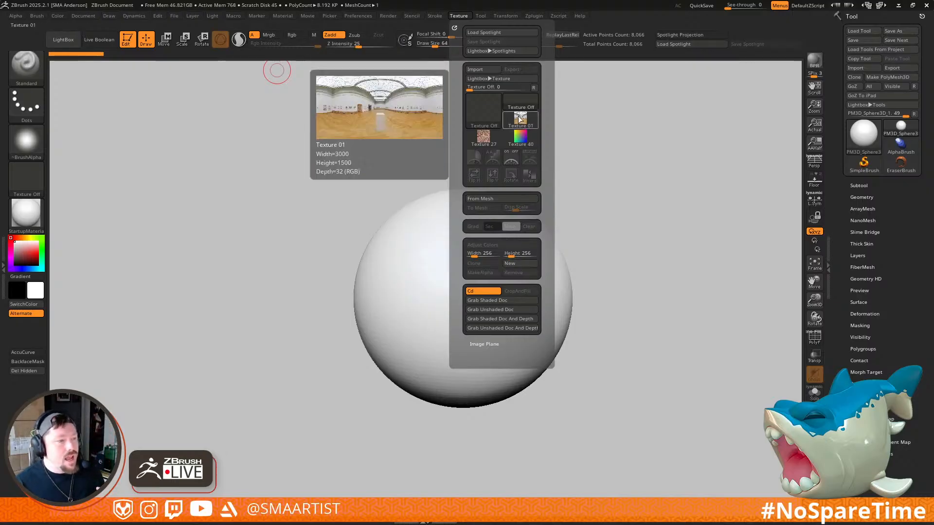
{"action": "left_click", "coordinate": [480, 69]}
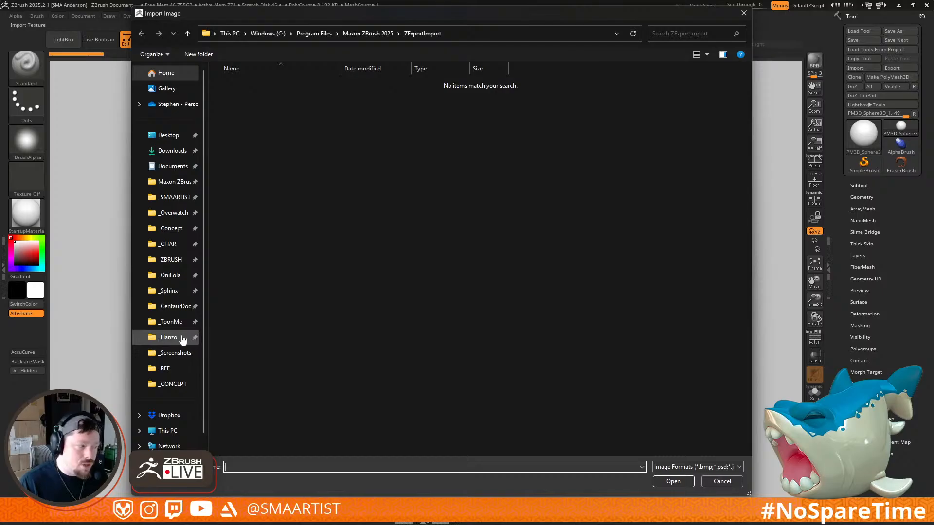
{"action": "left_click", "coordinate": [175, 214]}
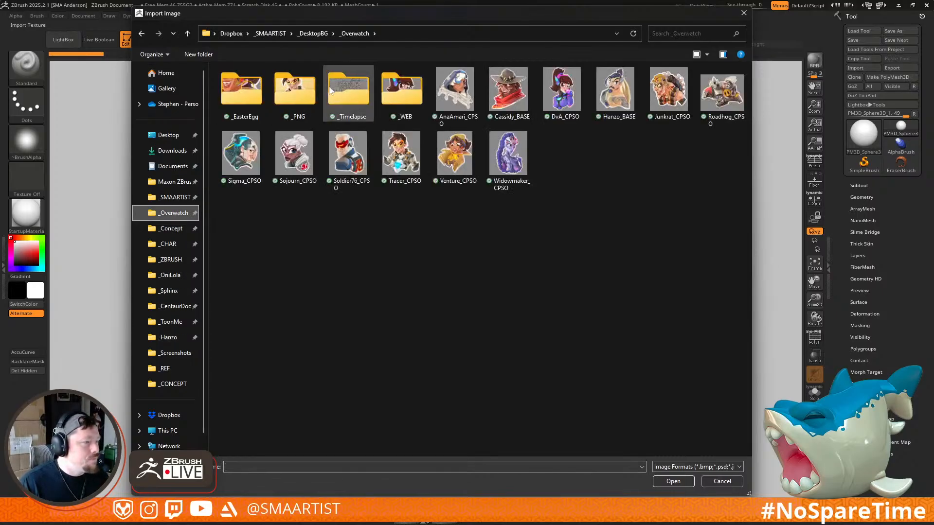
{"action": "double_click", "coordinate": [291, 94]}
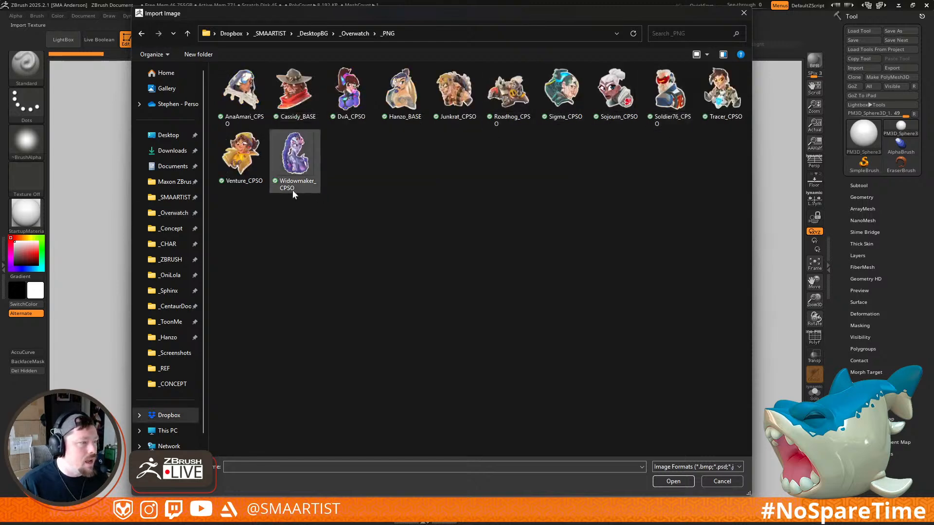
{"action": "double_click", "coordinate": [396, 90]}
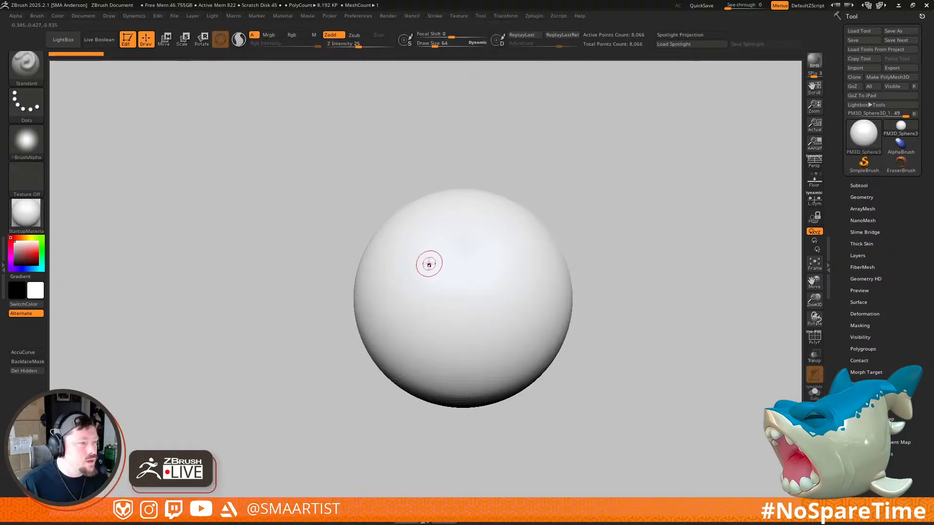
Step: Add the imported Hanzo_BASE texture to Spotlight
{"action": "left_click", "coordinate": [452, 15]}
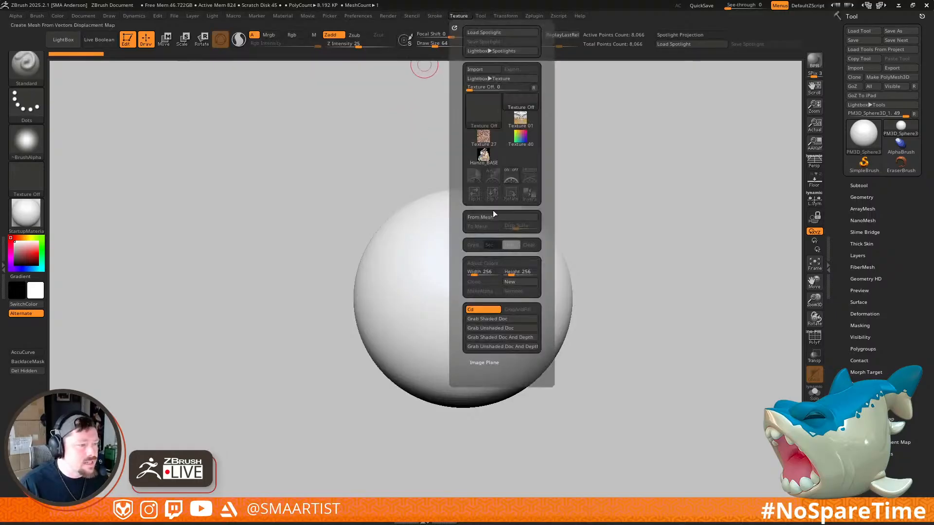
{"action": "left_click", "coordinate": [484, 156]}
{"action": "left_click", "coordinate": [529, 177]}
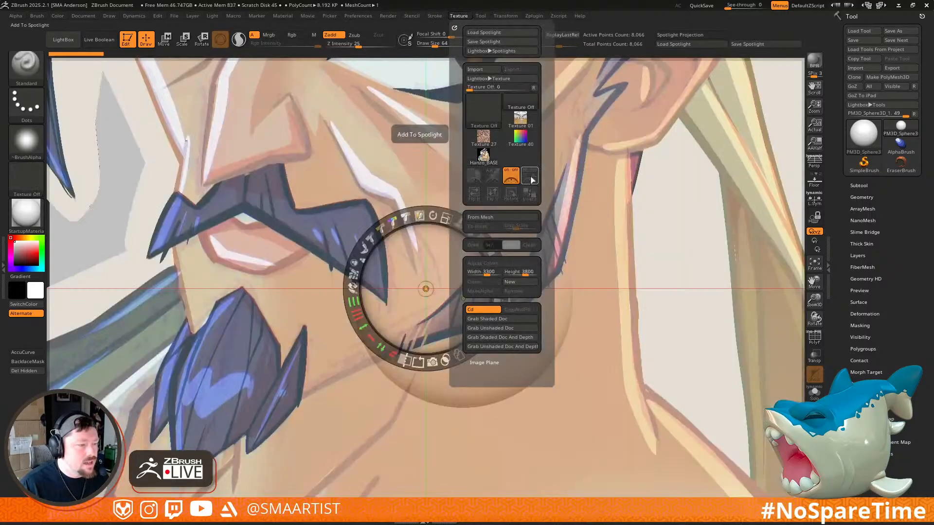
Step: Scale down the reference image, tilt it slightly, place it beside the sphere, and leave Spotlight editing
{"action": "left_click_drag", "start_coordinate": [444, 229], "coordinate": [345, 237]}
{"action": "left_click_drag", "start_coordinate": [441, 260], "coordinate": [263, 262]}
{"action": "mouse_move", "coordinate": [254, 217]}
{"action": "left_mouse_down"}
{"action": "mouse_move", "coordinate": [239, 210]}
{"action": "mouse_move", "coordinate": [256, 211]}
{"action": "left_mouse_up"}
{"action": "left_click_drag", "start_coordinate": [261, 260], "coordinate": [228, 263]}
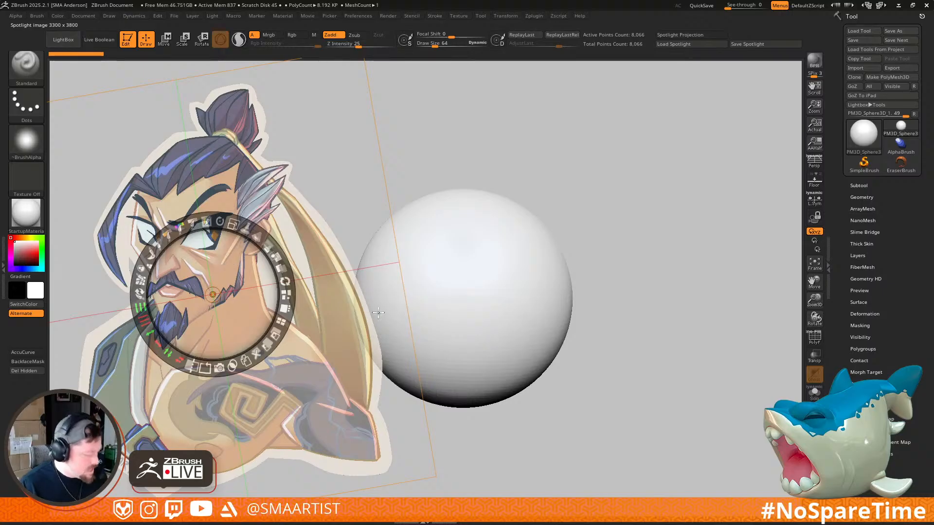
{"action": "key", "text": "z"}
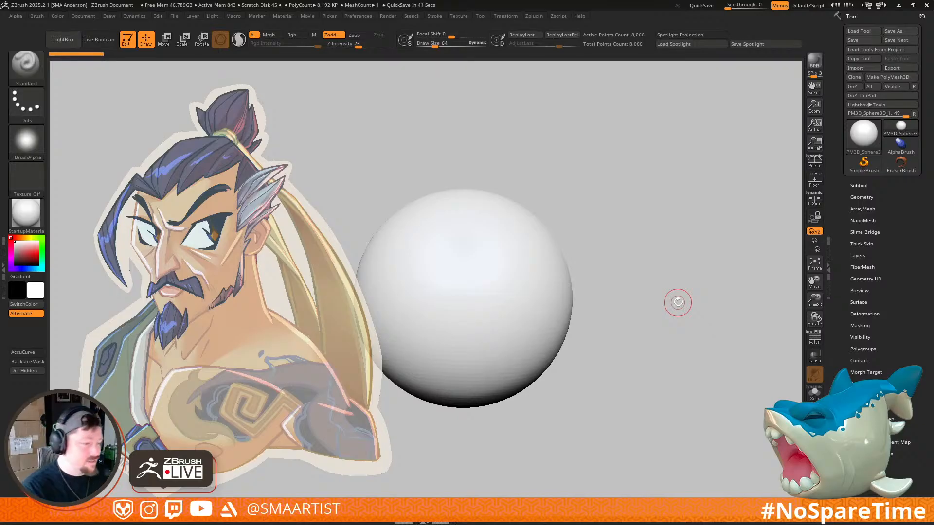
Step: Flatten the sides of the sphere with the TrimDynamic brush at a draw size of about 711
{"action": "left_click_drag", "start_coordinate": [583, 302], "coordinate": [621, 273], "text": "alt"}
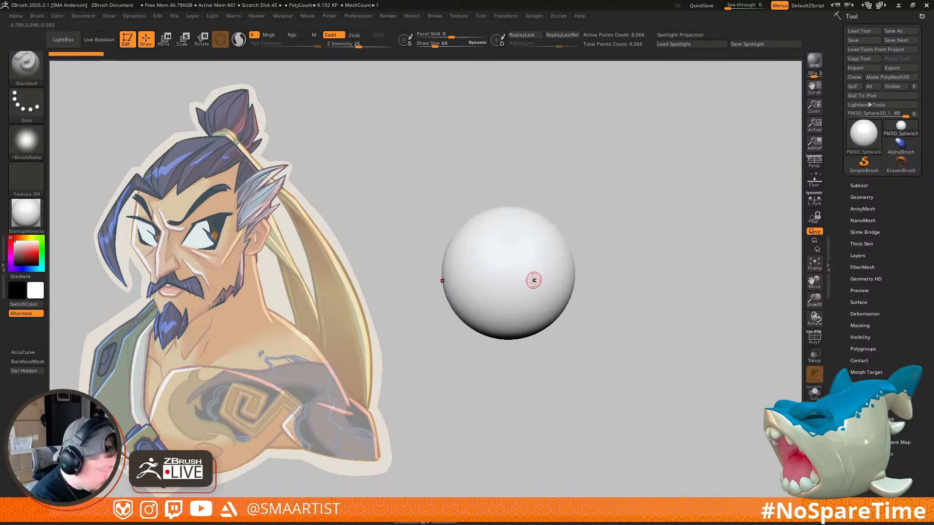
{"action": "key", "text": "b"}
{"action": "key", "text": "b"}
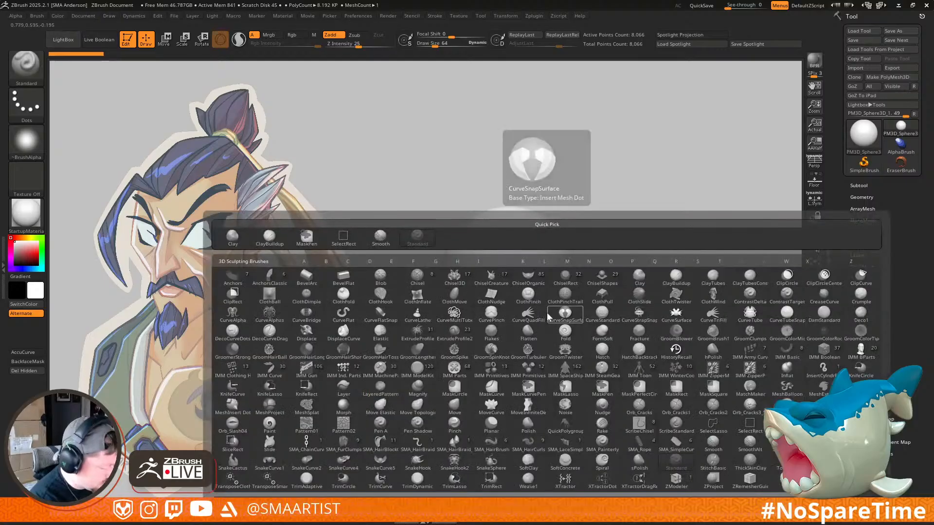
{"action": "key", "text": "t"}
{"action": "key", "text": "d"}
{"action": "left_click_drag", "start_coordinate": [542, 275], "coordinate": [558, 275]}
{"action": "left_click_drag", "start_coordinate": [536, 341], "coordinate": [545, 311], "text": "alt"}
{"action": "key", "text": "s"}
{"action": "mouse_move", "coordinate": [552, 266]}
{"action": "left_mouse_down"}
{"action": "mouse_move", "coordinate": [559, 255]}
{"action": "mouse_move", "coordinate": [541, 269]}
{"action": "mouse_move", "coordinate": [561, 276]}
{"action": "mouse_move", "coordinate": [541, 292]}
{"action": "mouse_move", "coordinate": [564, 262]}
{"action": "mouse_move", "coordinate": [619, 285]}
{"action": "mouse_move", "coordinate": [627, 301]}
{"action": "left_mouse_up"}
{"action": "key", "text": "s"}
{"action": "left_click_drag", "start_coordinate": [557, 279], "coordinate": [574, 280]}
{"action": "left_click_drag", "start_coordinate": [553, 275], "coordinate": [553, 275]}
{"action": "mouse_move", "coordinate": [657, 264]}
{"action": "right_mouse_down"}
{"action": "mouse_move", "coordinate": [610, 270]}
{"action": "mouse_move", "coordinate": [564, 293]}
{"action": "right_mouse_up"}
{"action": "left_click_drag", "start_coordinate": [563, 292], "coordinate": [563, 287]}
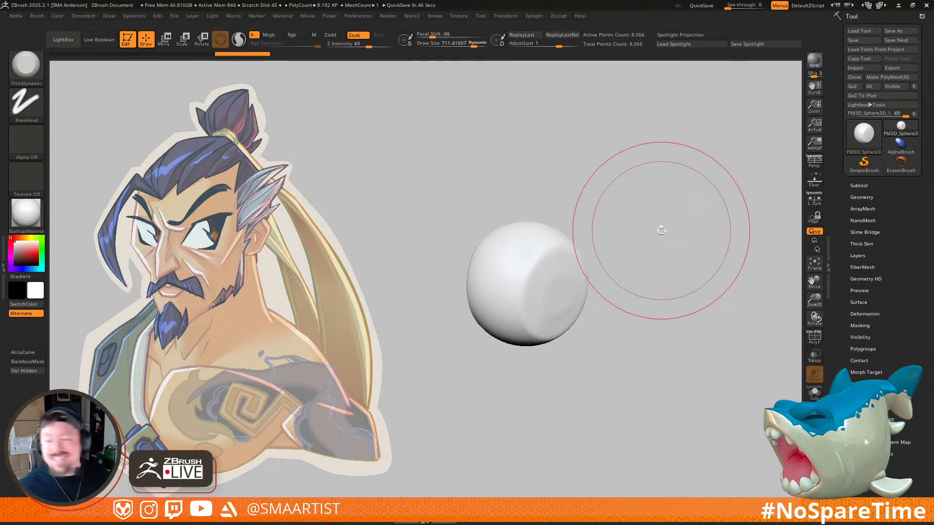
{"action": "left_click_drag", "start_coordinate": [679, 327], "coordinate": [694, 308]}
{"action": "left_click_drag", "start_coordinate": [618, 331], "coordinate": [624, 339]}
Step: Reshape the flattened sphere into a rough cranium with the Move brush, refining its front and back profile
{"action": "key", "text": "b"}
{"action": "key", "text": "m"}
{"action": "key", "text": "v"}
{"action": "left_click_drag", "start_coordinate": [587, 278], "coordinate": [582, 339]}
{"action": "mouse_move", "coordinate": [530, 308]}
{"action": "left_mouse_down"}
{"action": "mouse_move", "coordinate": [558, 313]}
{"action": "mouse_move", "coordinate": [551, 320]}
{"action": "left_mouse_up"}
{"action": "mouse_move", "coordinate": [564, 307]}
{"action": "right_mouse_down"}
{"action": "mouse_move", "coordinate": [585, 244]}
{"action": "mouse_move", "coordinate": [604, 224]}
{"action": "right_mouse_up"}
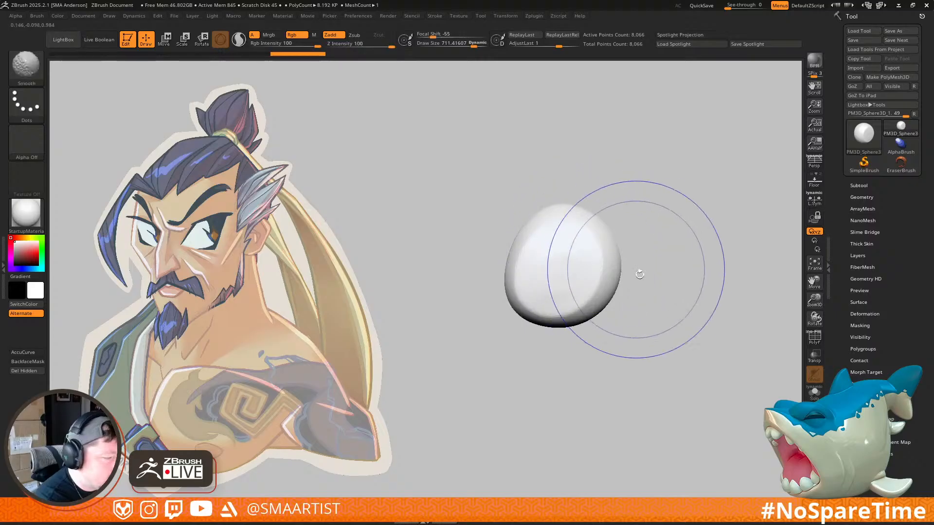
{"action": "left_click_drag", "start_coordinate": [522, 312], "coordinate": [532, 318]}
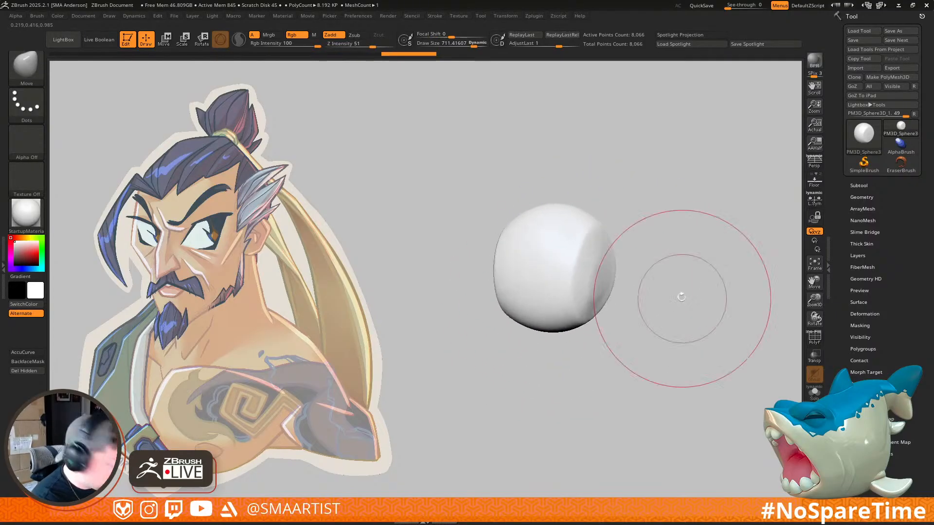
Step: Duplicate the cranium form downward within the same mesh using the Move gizmo, clear the mask and show the polyframe
{"action": "key", "text": "w"}
{"action": "left_click_drag", "start_coordinate": [553, 207], "coordinate": [554, 261], "text": "ctrl"}
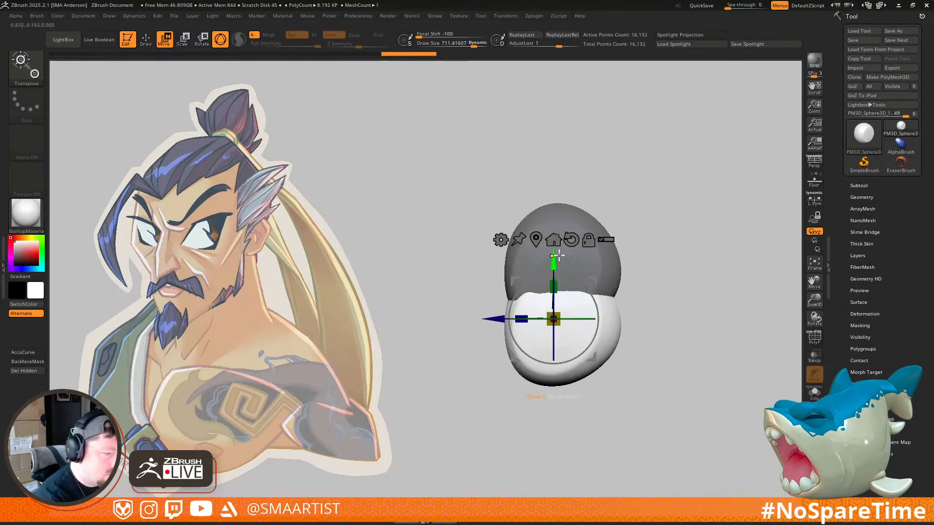
{"action": "left_click", "coordinate": [645, 303], "text": "ctrl"}
{"action": "key", "text": "shift+f"}
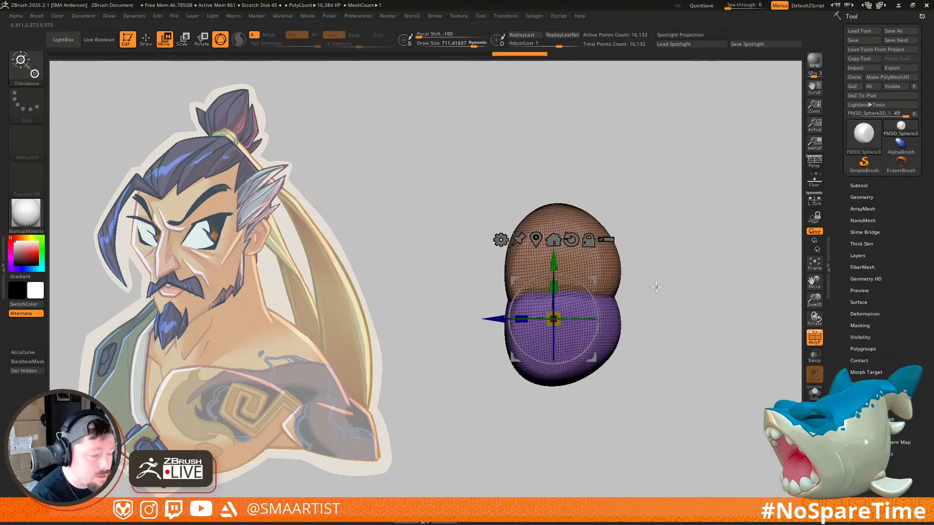
Step: Open the Geometry settings, hide the polyframe, and examine the two stacked forms from several angles
{"action": "left_click", "coordinate": [861, 197]}
{"action": "key", "text": "q"}
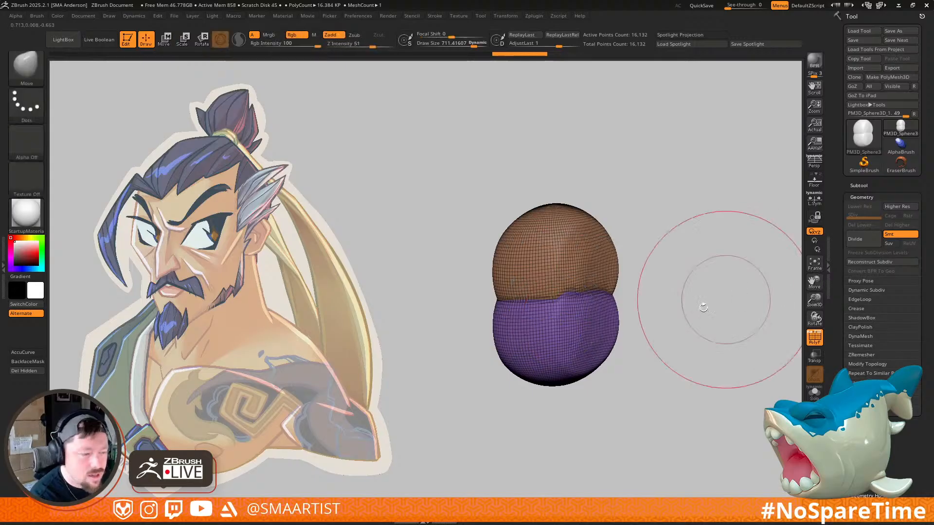
{"action": "key", "text": "shift+f"}
{"action": "left_click_drag", "start_coordinate": [651, 300], "coordinate": [659, 307], "text": "shift"}
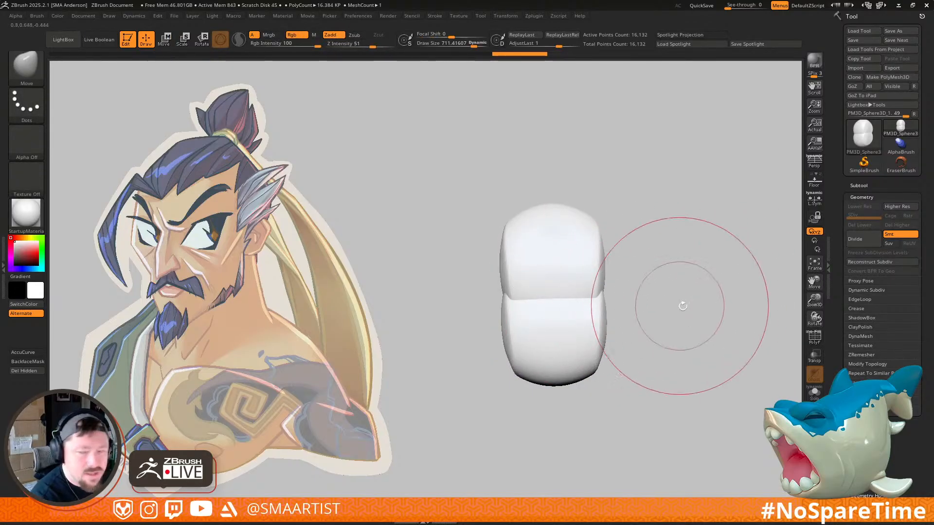
{"action": "left_click_drag", "start_coordinate": [673, 281], "coordinate": [656, 283]}
{"action": "right_click_drag", "start_coordinate": [656, 283], "coordinate": [641, 327], "text": "ctrl"}
{"action": "mouse_move", "coordinate": [700, 286]}
{"action": "left_mouse_down"}
{"action": "mouse_move", "coordinate": [667, 277]}
{"action": "mouse_move", "coordinate": [670, 298]}
{"action": "left_mouse_up"}
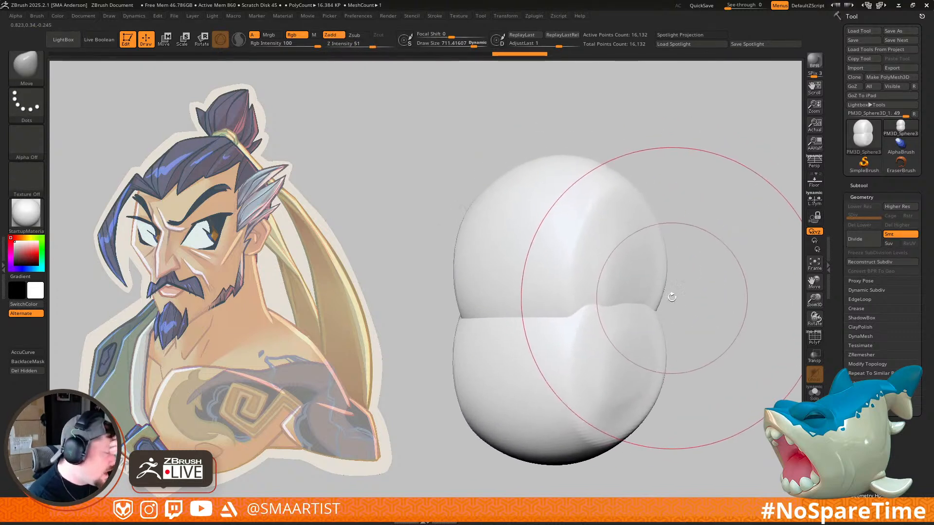
Step: Show the polyframe, assign the upper form a new polygroup, and mask it so only the lower form stays editable
{"action": "key", "text": "w"}
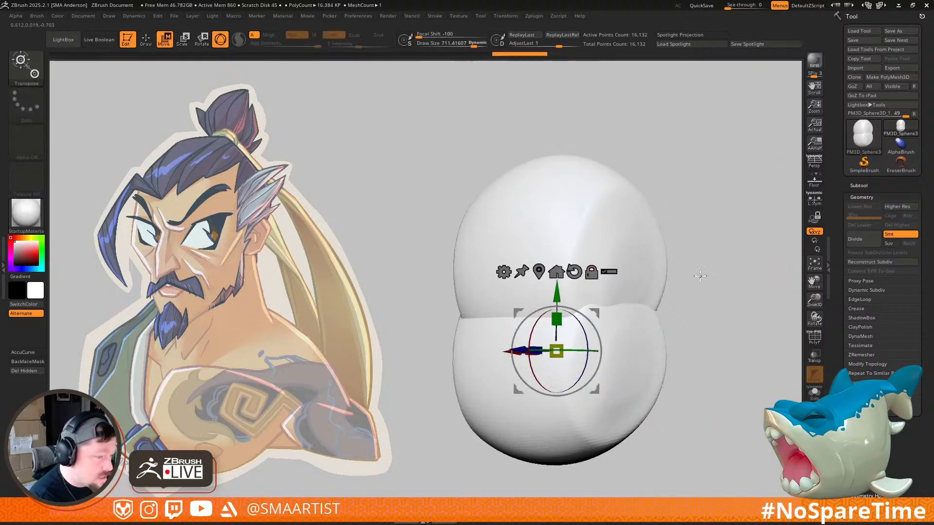
{"action": "left_click", "coordinate": [503, 271]}
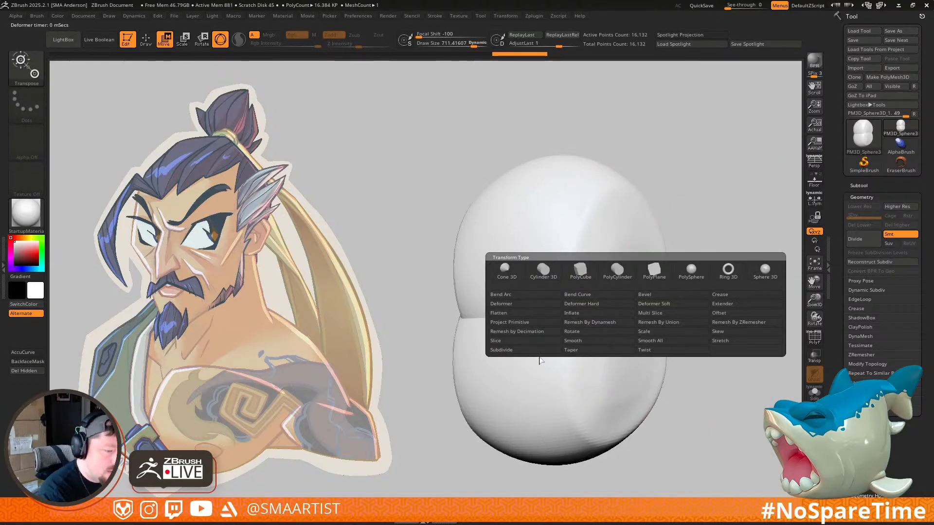
{"action": "left_click", "coordinate": [557, 424], "text": "ctrl"}
{"action": "left_click", "coordinate": [503, 273]}
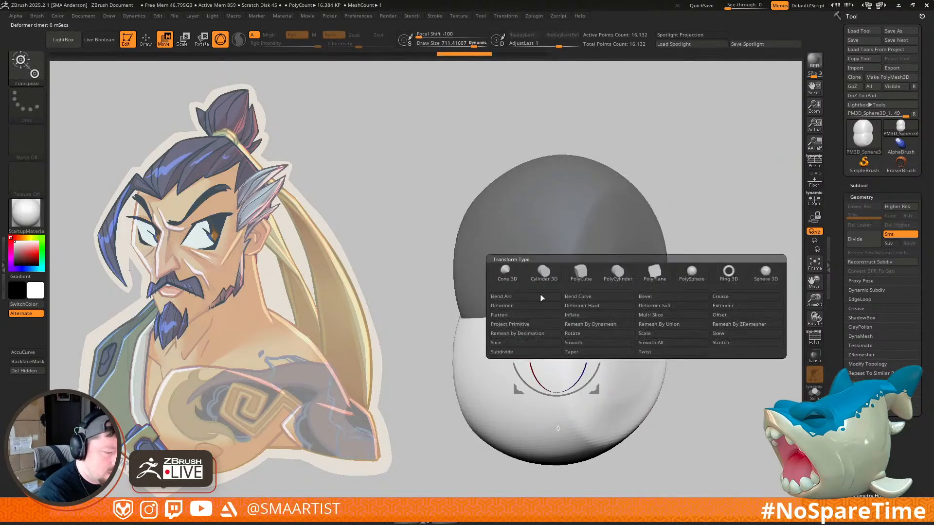
{"action": "key", "text": "shift+f"}
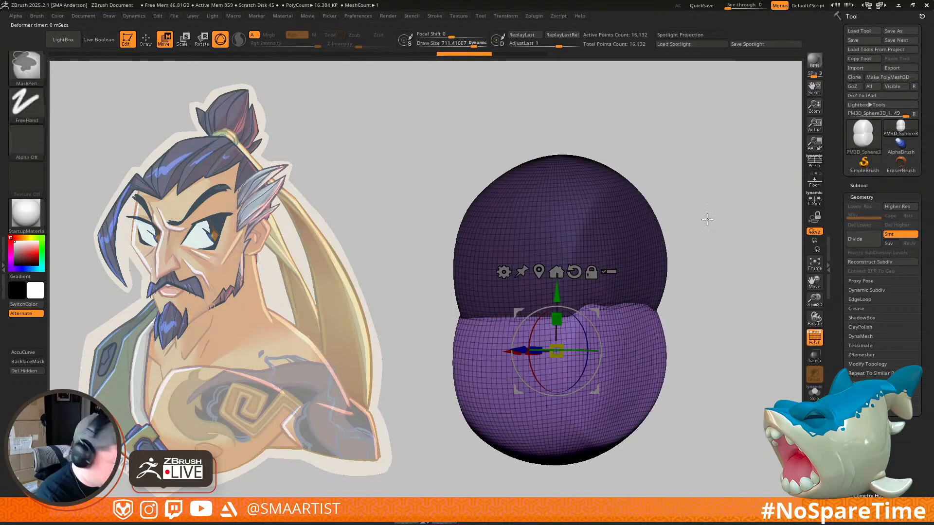
{"action": "key", "text": "ctrl+w"}
{"action": "left_click", "coordinate": [617, 362], "text": "ctrl"}
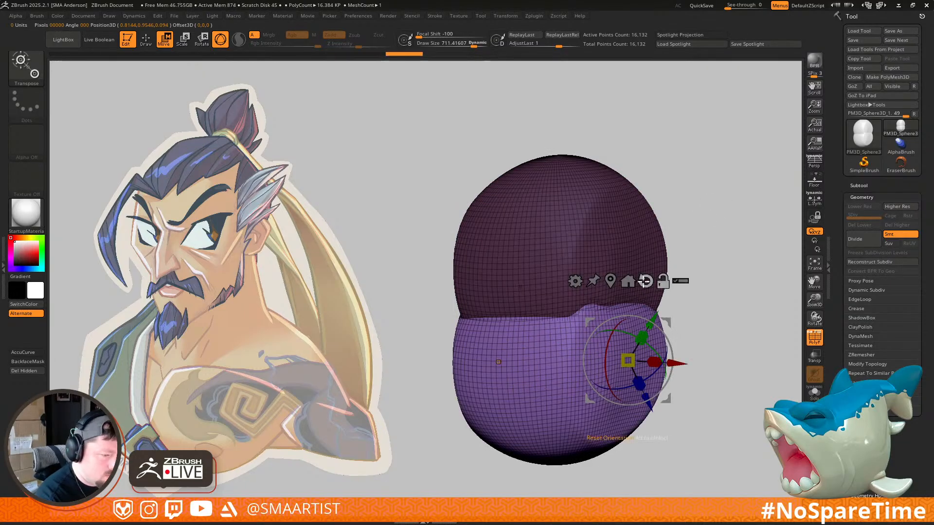
Step: Try to taper the lower form from its base with the gizmo's Taper deformer
{"action": "left_click", "coordinate": [612, 279]}
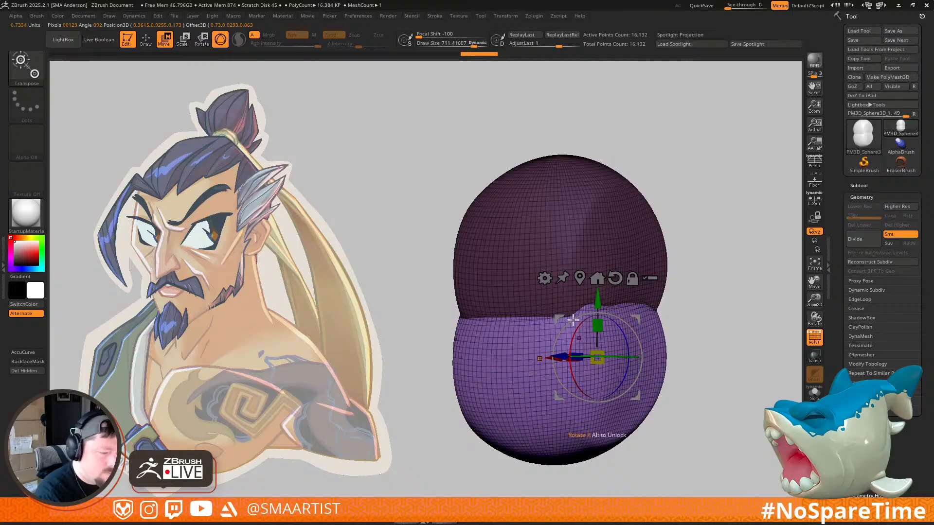
{"action": "left_click", "coordinate": [544, 279]}
{"action": "left_click", "coordinate": [633, 360]}
{"action": "right_click_drag", "start_coordinate": [649, 369], "coordinate": [698, 313], "text": "alt"}
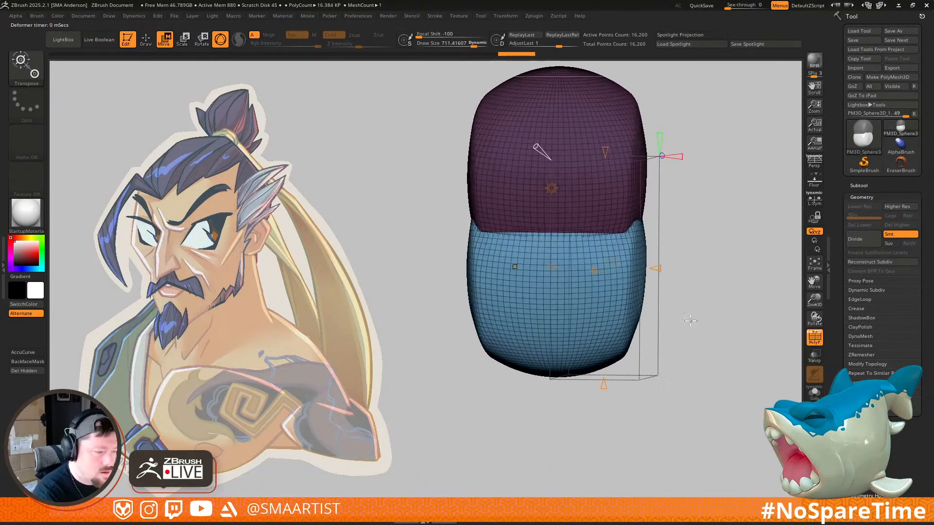
{"action": "left_click_drag", "start_coordinate": [603, 382], "coordinate": [603, 356]}
{"action": "key", "text": "ctrl+z"}
{"action": "key", "text": "ctrl+z"}
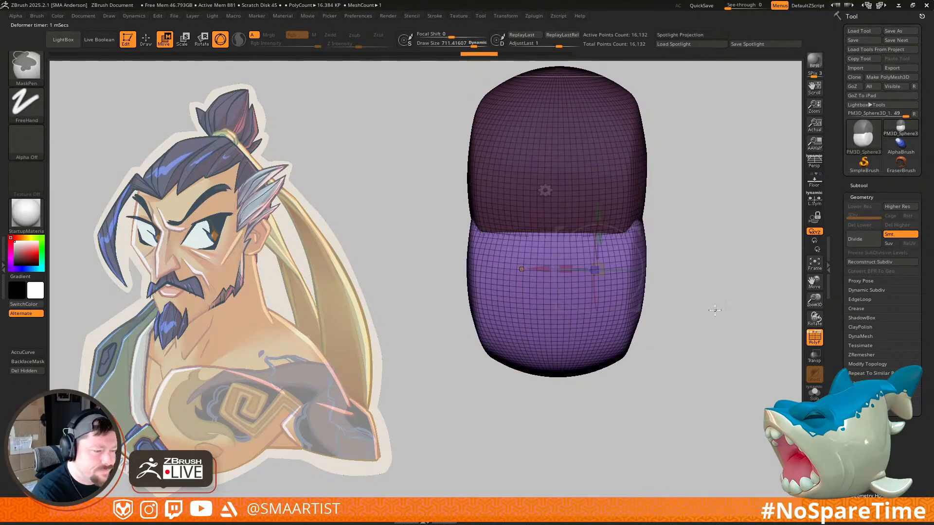
{"action": "key", "text": "ctrl+shift+z"}
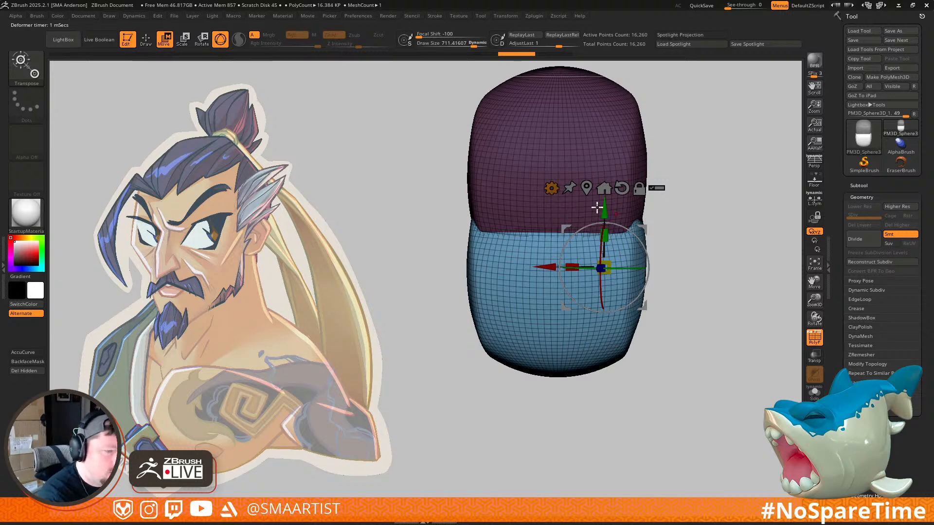
Step: Try to delete and fully reset the Taper deformer, undoing back to the untapered lower form
{"action": "left_click", "coordinate": [551, 188]}
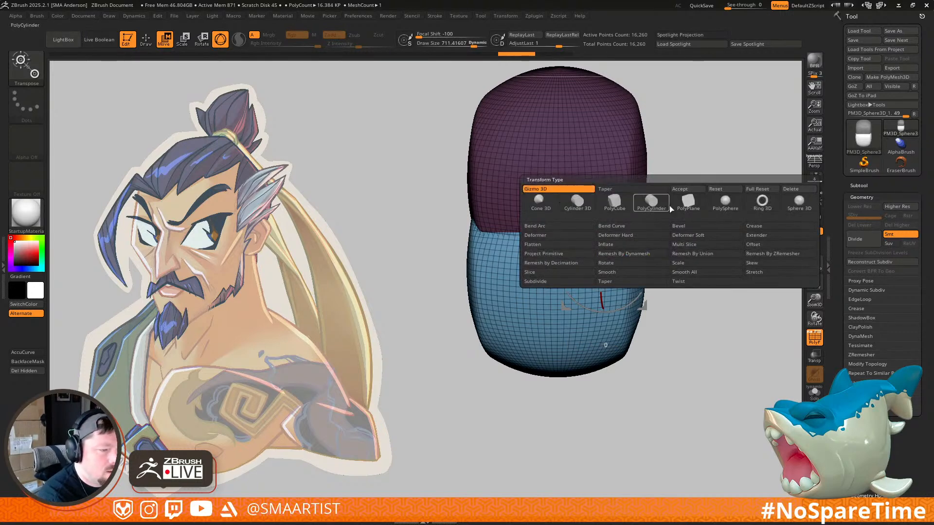
{"action": "left_click", "coordinate": [789, 190]}
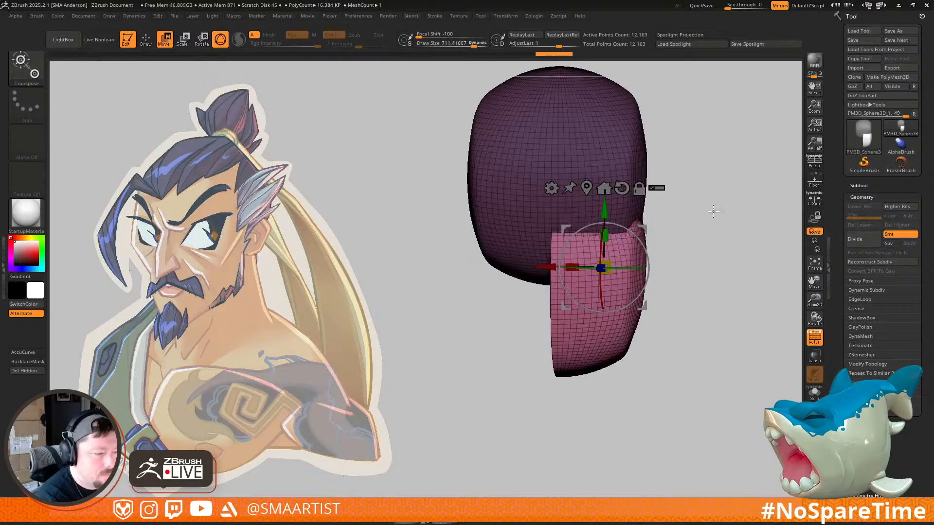
{"action": "key", "text": "ctrl+z"}
{"action": "left_click", "coordinate": [551, 188]}
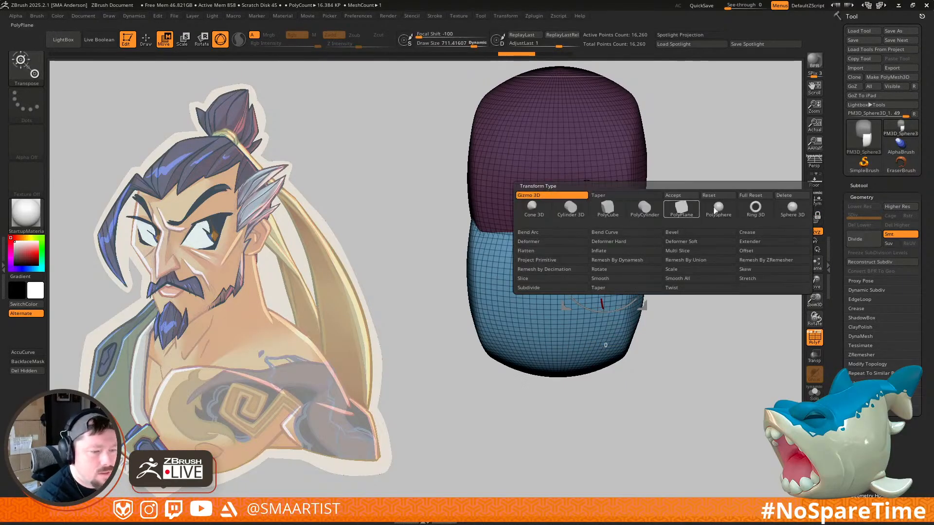
{"action": "left_click", "coordinate": [757, 197]}
{"action": "key", "text": "ctrl+z"}
{"action": "key", "text": "ctrl+z"}
{"action": "key", "text": "ctrl+z"}
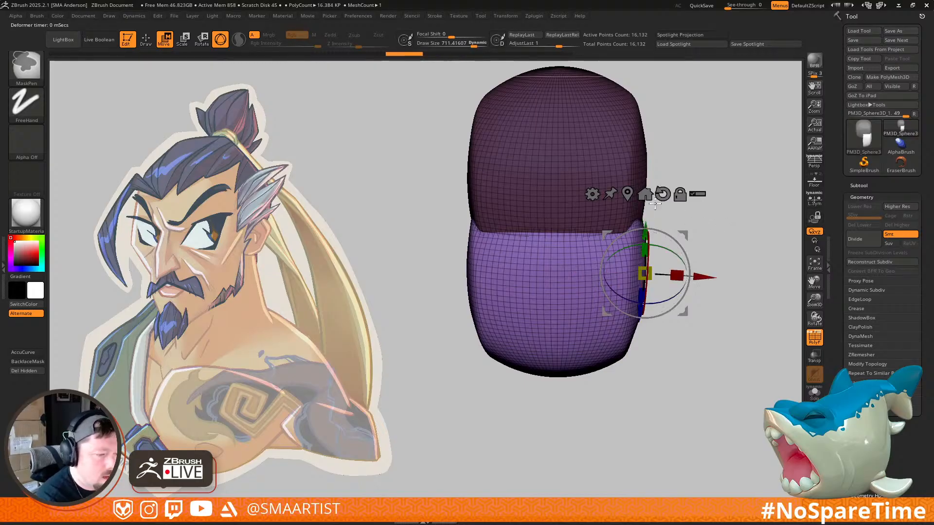
{"action": "left_click", "coordinate": [592, 195]}
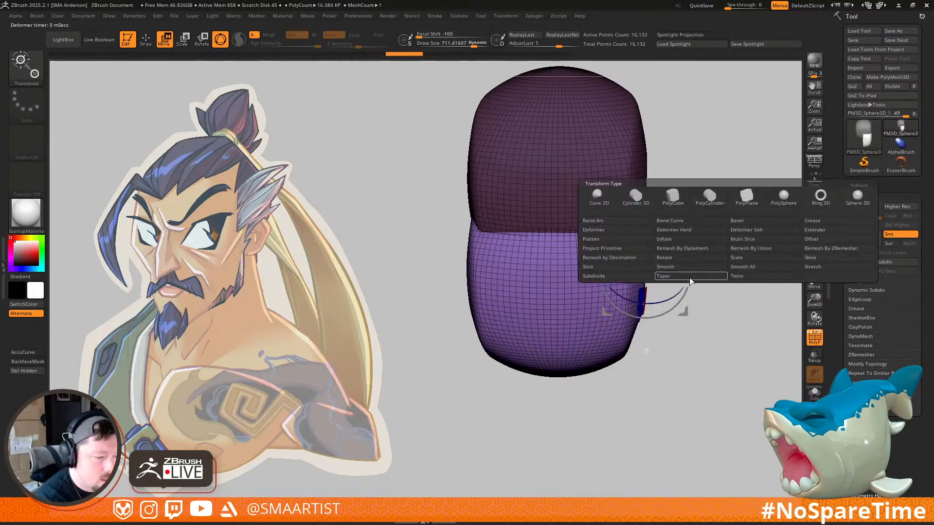
{"action": "left_click_drag", "start_coordinate": [684, 348], "coordinate": [673, 350]}
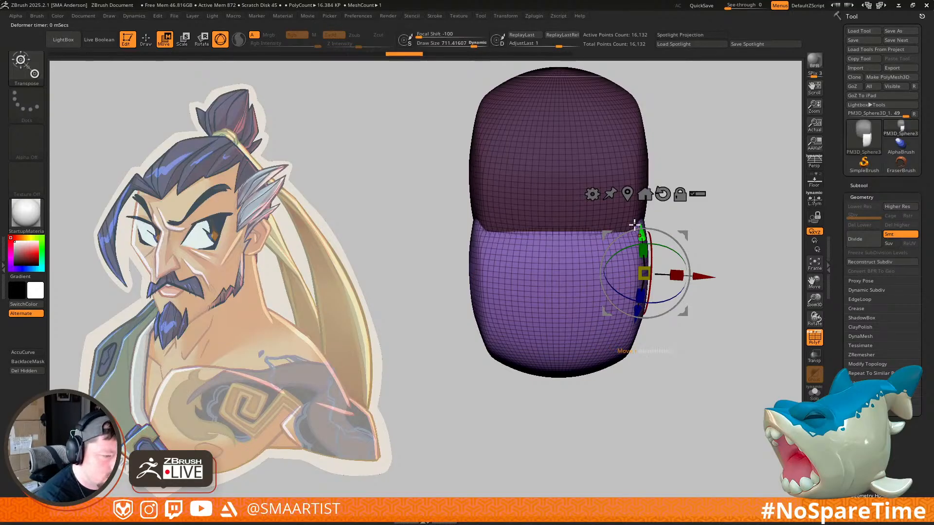
Step: Reset the gizmo's orientation, centre it on the unmasked lower form and apply the Taper deformer
{"action": "left_click", "coordinate": [662, 194]}
{"action": "left_click", "coordinate": [627, 194]}
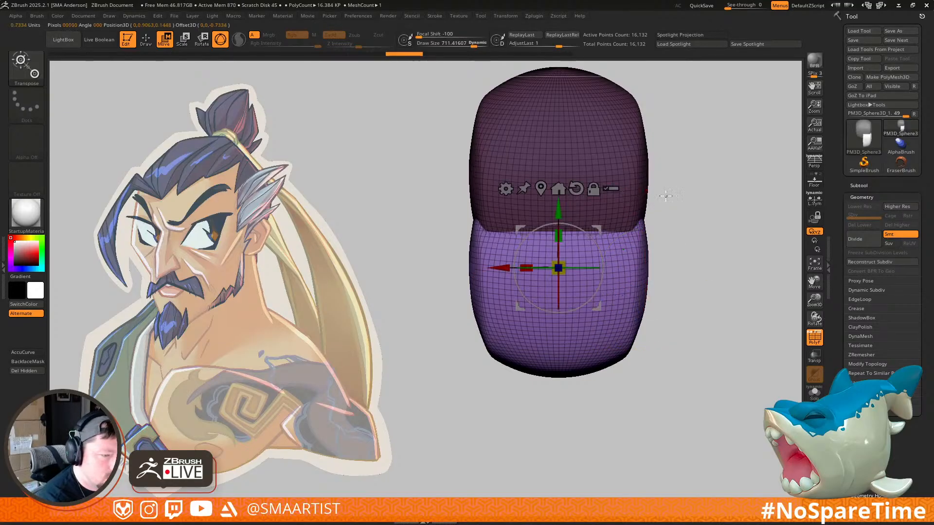
{"action": "left_click", "coordinate": [507, 189]}
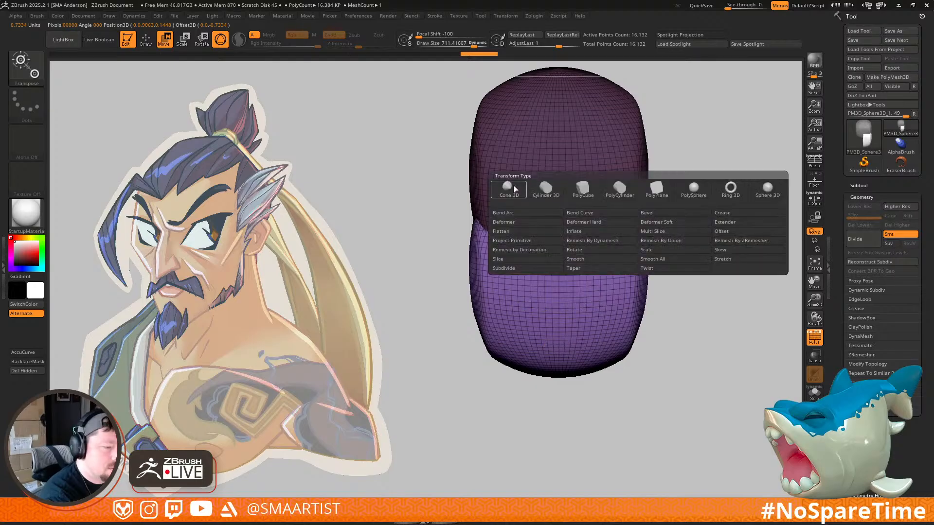
{"action": "left_click", "coordinate": [601, 269]}
{"action": "right_click_drag", "start_coordinate": [606, 338], "coordinate": [652, 277]}
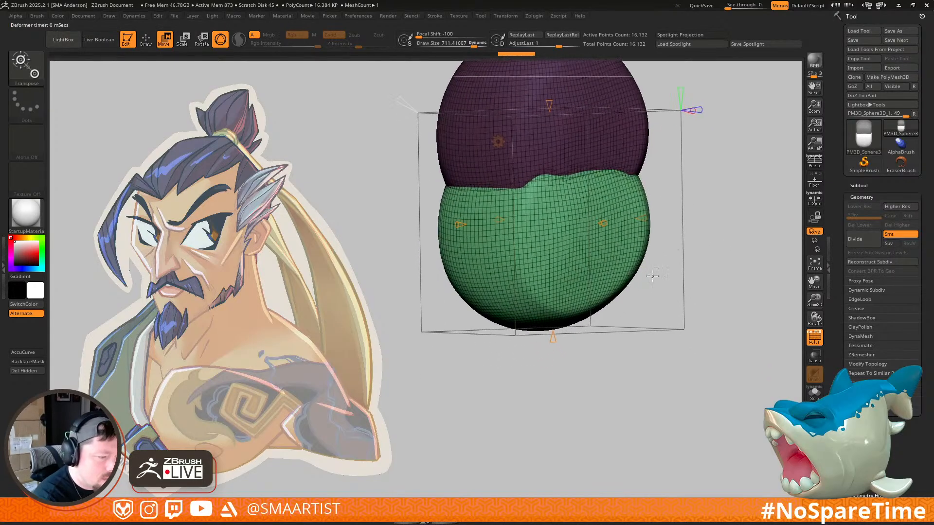
Step: Taper the lower form to a narrow chin, accept the deformation and position the form under the cranium with the gizmo
{"action": "left_click_drag", "start_coordinate": [553, 322], "coordinate": [553, 304]}
{"action": "right_click_drag", "start_coordinate": [714, 260], "coordinate": [660, 270]}
{"action": "left_click", "coordinate": [497, 141]}
{"action": "left_click", "coordinate": [638, 142]}
{"action": "left_click_drag", "start_coordinate": [595, 255], "coordinate": [583, 260]}
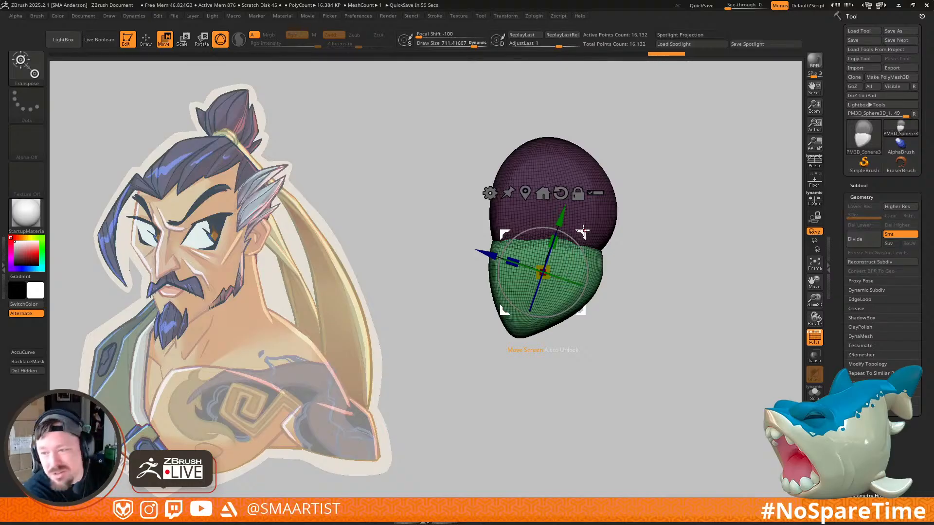
Step: Try to reshape the back of the tapered jaw form with the Move brush
{"action": "key", "text": "b"}
{"action": "key", "text": "m"}
{"action": "key", "text": "v"}
{"action": "mouse_move", "coordinate": [602, 254]}
{"action": "left_mouse_down"}
{"action": "mouse_move", "coordinate": [576, 256]}
{"action": "mouse_move", "coordinate": [593, 284]}
{"action": "mouse_move", "coordinate": [569, 263]}
{"action": "left_mouse_up"}
{"action": "key", "text": "ctrl+z"}
{"action": "key", "text": "ctrl+z"}
{"action": "left_click_drag", "start_coordinate": [606, 266], "coordinate": [639, 257]}
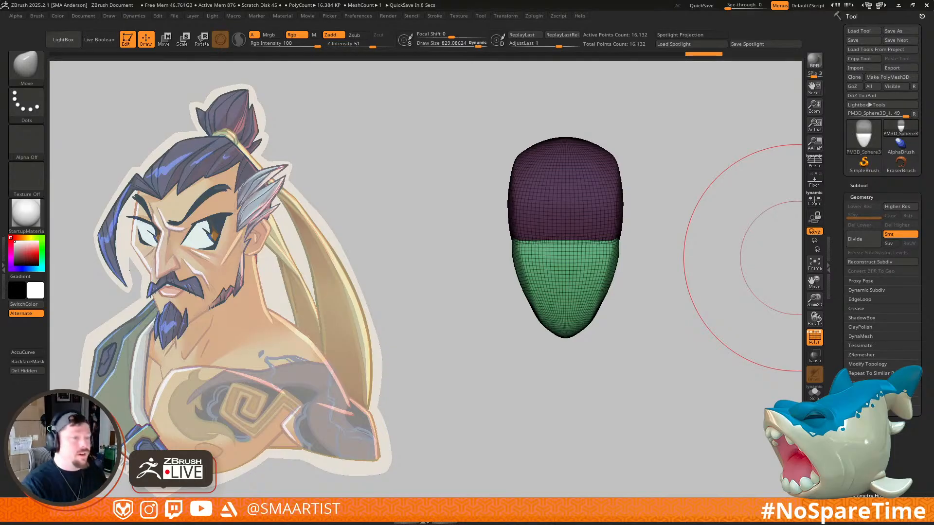
Step: Scale the jaw form down to about 0.87 of its size with the gizmo
{"action": "mouse_move", "coordinate": [700, 285]}
{"action": "right_mouse_down"}
{"action": "mouse_move", "coordinate": [686, 267]}
{"action": "mouse_move", "coordinate": [684, 287]}
{"action": "right_mouse_up"}
{"action": "mouse_move", "coordinate": [569, 243]}
{"action": "right_mouse_down", "text": "ctrl"}
{"action": "mouse_move", "coordinate": [586, 307]}
{"action": "mouse_move", "coordinate": [636, 292]}
{"action": "mouse_move", "coordinate": [696, 258]}
{"action": "right_mouse_up", "text": "ctrl"}
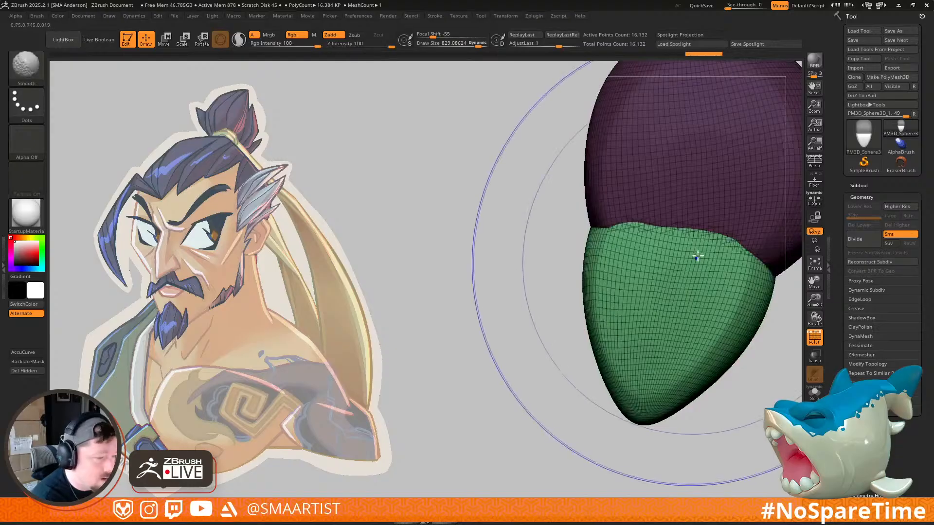
{"action": "key", "text": "w"}
{"action": "mouse_move", "coordinate": [704, 261]}
{"action": "left_mouse_down"}
{"action": "mouse_move", "coordinate": [698, 283]}
{"action": "mouse_move", "coordinate": [679, 279]}
{"action": "left_mouse_up"}
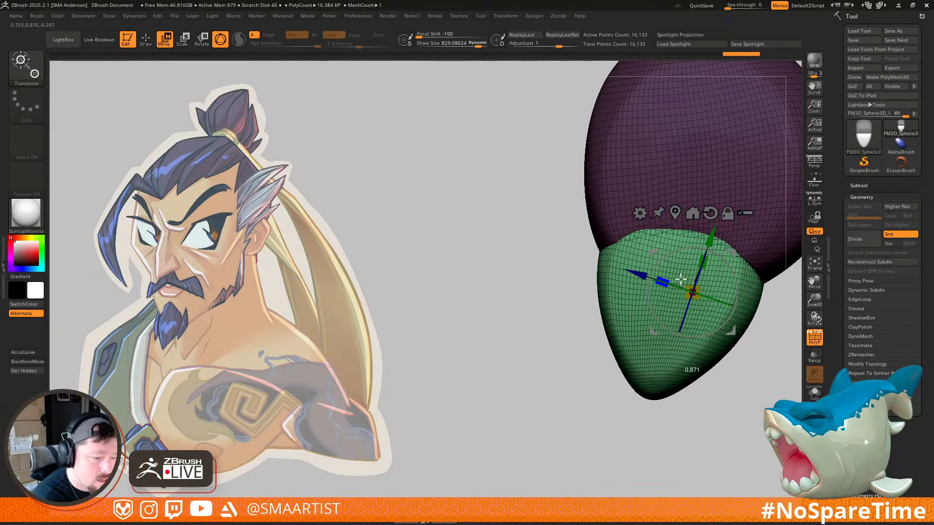
Step: Refine the front profile, chin and sides of the jaw form with the Move brush at a reduced brush size
{"action": "key", "text": "b"}
{"action": "key", "text": "m"}
{"action": "key", "text": "v"}
{"action": "key", "text": "s"}
{"action": "mouse_move", "coordinate": [603, 280]}
{"action": "left_mouse_down"}
{"action": "mouse_move", "coordinate": [590, 281]}
{"action": "mouse_move", "coordinate": [623, 283]}
{"action": "left_mouse_up"}
{"action": "left_click_drag", "start_coordinate": [643, 382], "coordinate": [634, 383]}
{"action": "left_click_drag", "start_coordinate": [628, 311], "coordinate": [638, 301]}
{"action": "right_click_drag", "start_coordinate": [652, 298], "coordinate": [699, 296]}
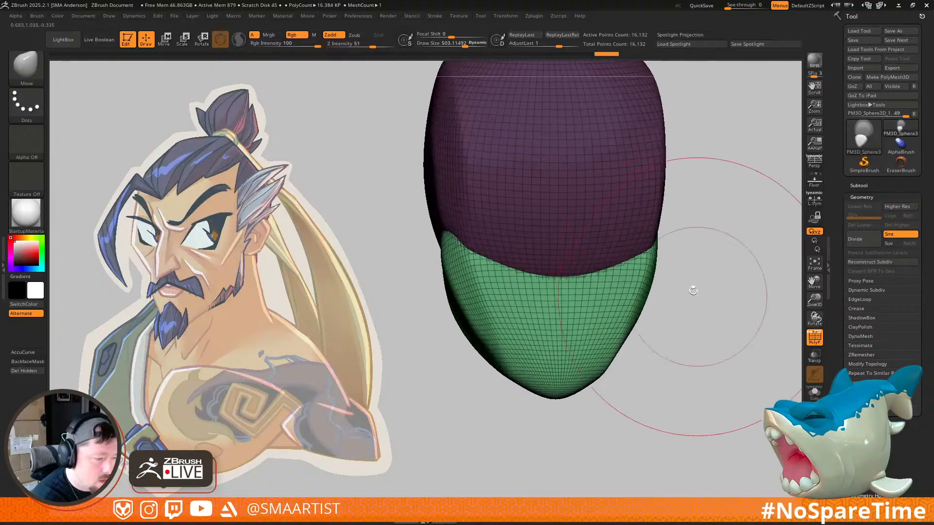
{"action": "key", "text": "s"}
{"action": "left_click_drag", "start_coordinate": [658, 277], "coordinate": [652, 270]}
{"action": "mouse_move", "coordinate": [653, 270]}
{"action": "right_mouse_down"}
{"action": "mouse_move", "coordinate": [663, 292]}
{"action": "mouse_move", "coordinate": [650, 255]}
{"action": "mouse_move", "coordinate": [691, 222]}
{"action": "mouse_move", "coordinate": [635, 344]}
{"action": "mouse_move", "coordinate": [669, 246]}
{"action": "right_mouse_up"}
Step: Invert the mask so only the cranium is editable and enable AccuCurve for the Move brush
{"action": "left_click", "coordinate": [689, 267], "text": "ctrl"}
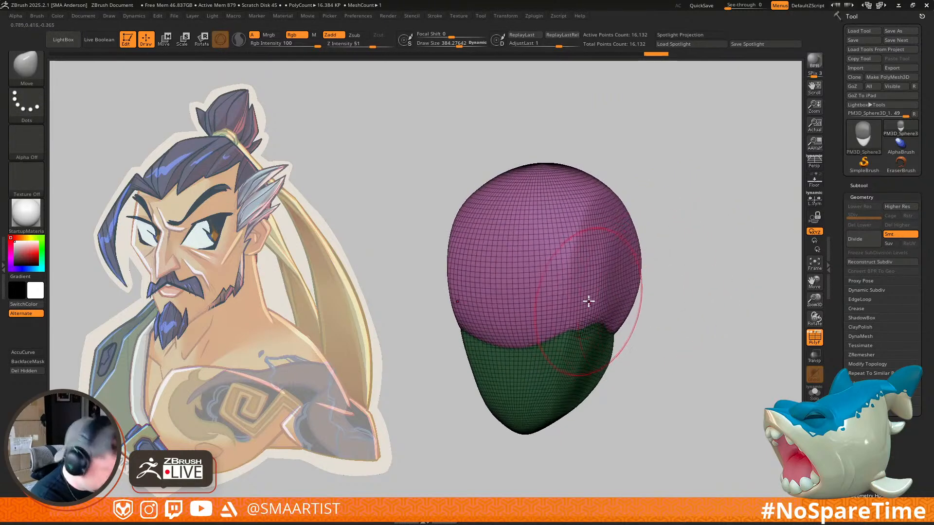
{"action": "key", "text": "b"}
{"action": "key", "text": "m"}
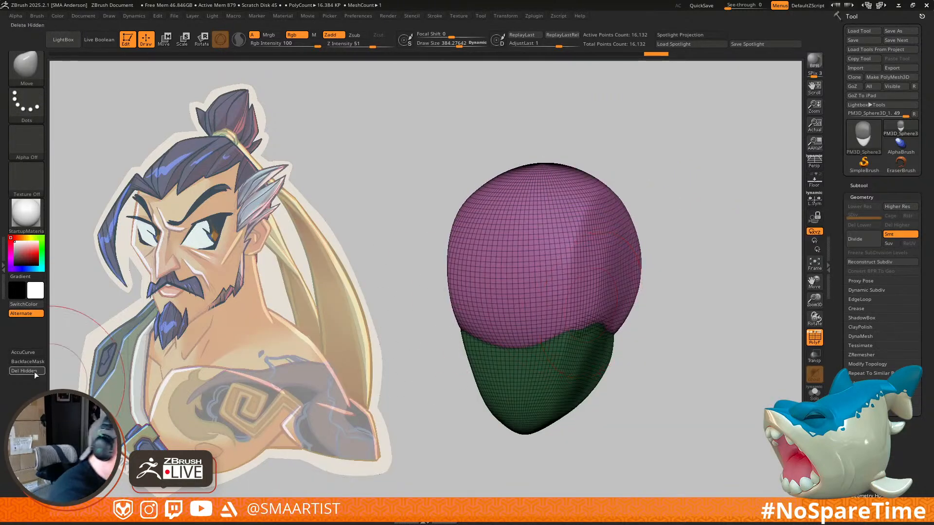
{"action": "left_click", "coordinate": [29, 352]}
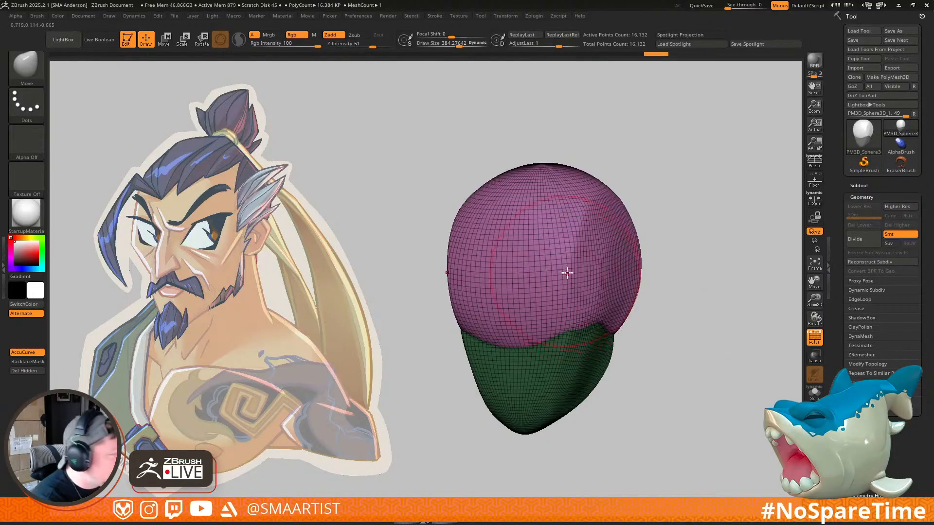
Step: Shape the cranium's brow and temples with the Move brush from several angles, and hide the polyframe
{"action": "mouse_move", "coordinate": [550, 314]}
{"action": "right_mouse_down"}
{"action": "mouse_move", "coordinate": [536, 329]}
{"action": "mouse_move", "coordinate": [524, 306]}
{"action": "right_mouse_up"}
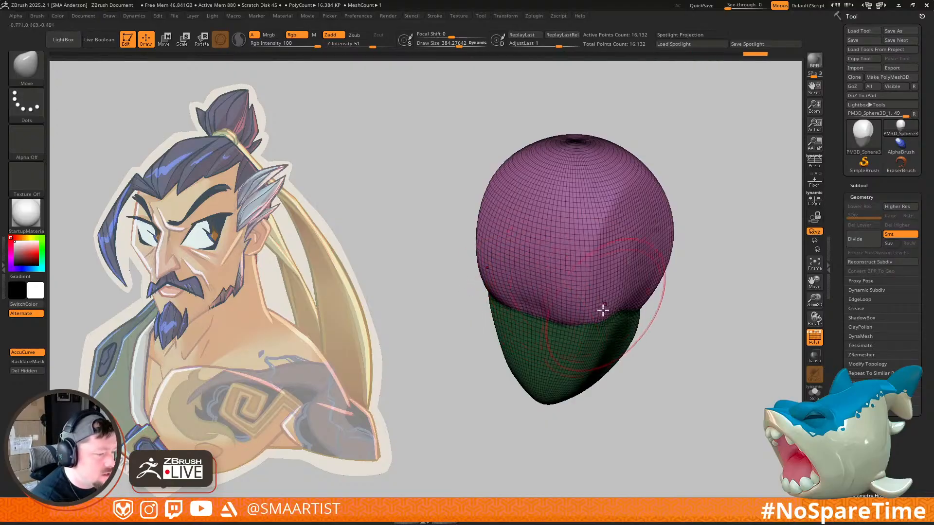
{"action": "mouse_move", "coordinate": [586, 308]}
{"action": "right_mouse_down"}
{"action": "mouse_move", "coordinate": [596, 284]}
{"action": "mouse_move", "coordinate": [594, 296]}
{"action": "right_mouse_up"}
{"action": "mouse_move", "coordinate": [535, 291]}
{"action": "right_mouse_down"}
{"action": "mouse_move", "coordinate": [475, 272]}
{"action": "mouse_move", "coordinate": [458, 289]}
{"action": "right_mouse_up"}
{"action": "left_click_drag", "start_coordinate": [459, 289], "coordinate": [437, 312]}
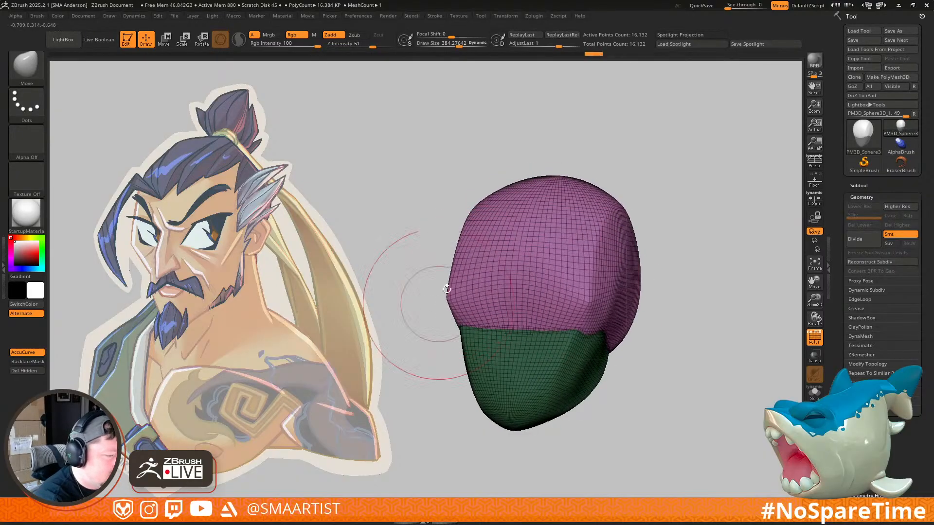
{"action": "mouse_move", "coordinate": [625, 285]}
{"action": "right_mouse_down"}
{"action": "mouse_move", "coordinate": [646, 313]}
{"action": "mouse_move", "coordinate": [559, 299]}
{"action": "right_mouse_up"}
{"action": "key", "text": "shift+f"}
{"action": "key", "text": "shift"}
{"action": "mouse_move", "coordinate": [631, 285]}
{"action": "right_mouse_down"}
{"action": "mouse_move", "coordinate": [653, 306]}
{"action": "mouse_move", "coordinate": [626, 304]}
{"action": "right_mouse_up"}
{"action": "key", "text": "s"}
{"action": "mouse_move", "coordinate": [626, 305]}
{"action": "left_mouse_down"}
{"action": "mouse_move", "coordinate": [627, 284]}
{"action": "mouse_move", "coordinate": [637, 280]}
{"action": "left_mouse_up"}
{"action": "mouse_move", "coordinate": [653, 268]}
{"action": "right_mouse_down"}
{"action": "mouse_move", "coordinate": [648, 298]}
{"action": "mouse_move", "coordinate": [651, 269]}
{"action": "mouse_move", "coordinate": [574, 308]}
{"action": "mouse_move", "coordinate": [561, 311]}
{"action": "mouse_move", "coordinate": [554, 297]}
{"action": "right_mouse_up"}
Step: Invert the mask so only the jaw is editable and flatten its side planes with the TrimDynamic brush
{"action": "key", "text": "ctrl+i"}
{"action": "key", "text": "s"}
{"action": "left_click_drag", "start_coordinate": [553, 295], "coordinate": [554, 315]}
{"action": "mouse_move", "coordinate": [562, 331]}
{"action": "right_mouse_down"}
{"action": "mouse_move", "coordinate": [550, 336]}
{"action": "mouse_move", "coordinate": [546, 324]}
{"action": "mouse_move", "coordinate": [542, 335]}
{"action": "mouse_move", "coordinate": [515, 336]}
{"action": "mouse_move", "coordinate": [573, 312]}
{"action": "right_mouse_up"}
{"action": "key", "text": "b"}
{"action": "key", "text": "t"}
{"action": "key", "text": "d"}
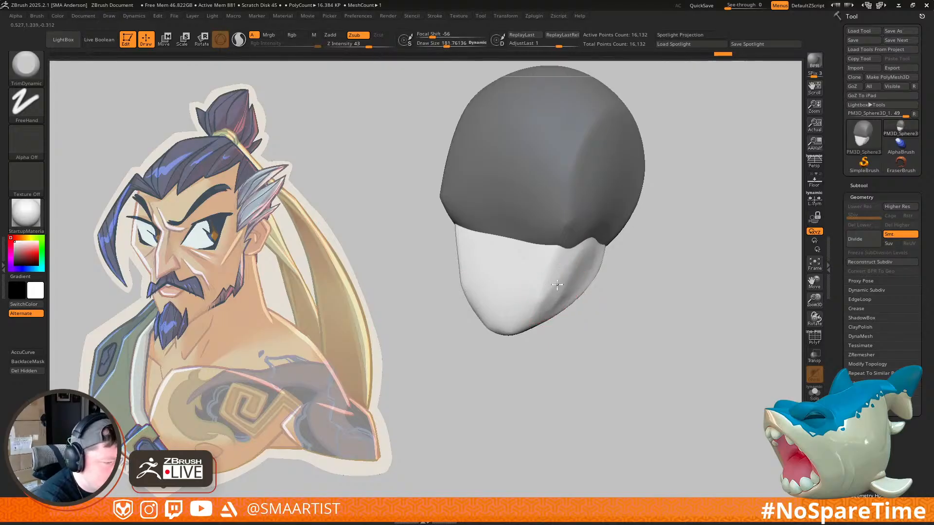
Step: Isolate the jaw form, show the whole head again and examine its planes from several angles
{"action": "left_click", "coordinate": [564, 280], "text": "ctrl+shift"}
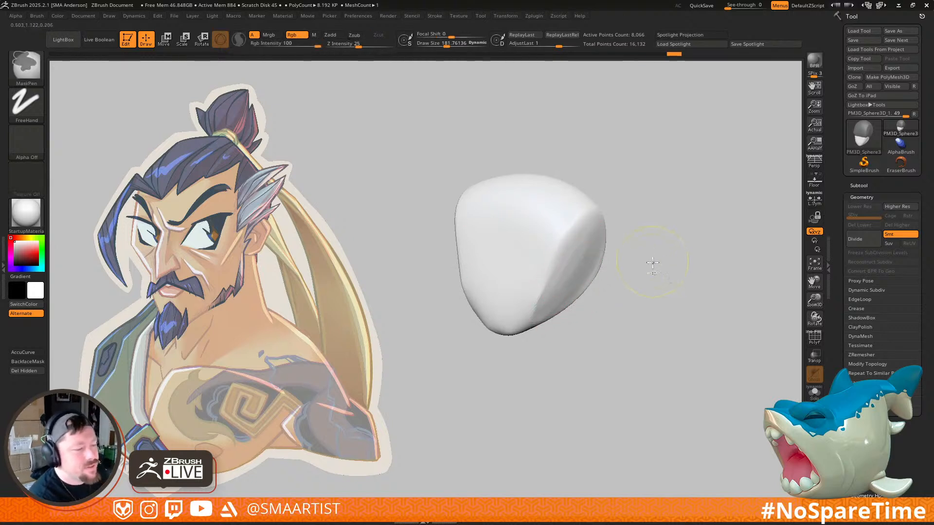
{"action": "left_click", "coordinate": [648, 296], "text": "ctrl+shift"}
{"action": "mouse_move", "coordinate": [647, 297]}
{"action": "left_mouse_down"}
{"action": "mouse_move", "coordinate": [638, 248]}
{"action": "mouse_move", "coordinate": [628, 268]}
{"action": "mouse_move", "coordinate": [643, 251]}
{"action": "mouse_move", "coordinate": [625, 276]}
{"action": "left_mouse_up"}
{"action": "right_click_drag", "start_coordinate": [625, 275], "coordinate": [635, 216], "text": "alt"}
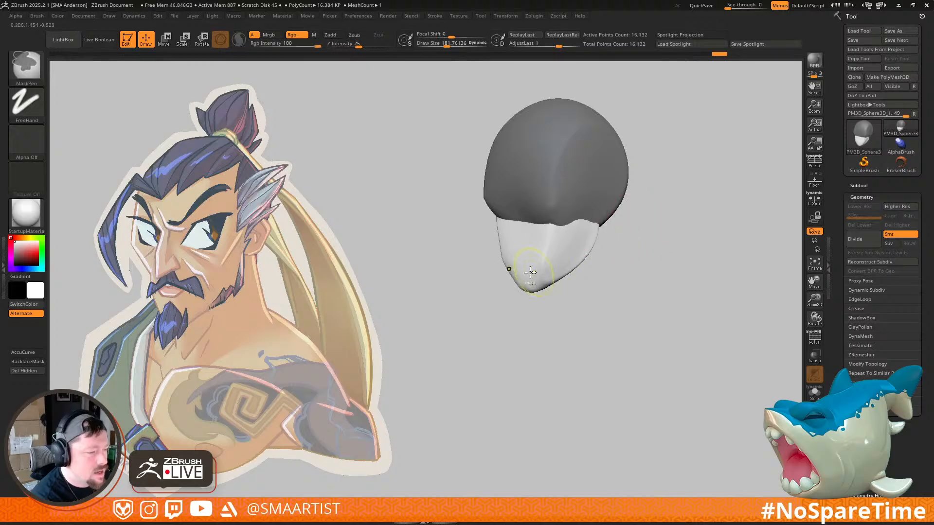
{"action": "right_click_drag", "start_coordinate": [537, 269], "coordinate": [562, 309], "text": "ctrl"}
{"action": "mouse_move", "coordinate": [560, 272]}
{"action": "left_mouse_down"}
{"action": "mouse_move", "coordinate": [564, 286]}
{"action": "mouse_move", "coordinate": [571, 274]}
{"action": "left_mouse_up"}
{"action": "right_click_drag", "start_coordinate": [571, 274], "coordinate": [620, 209], "text": "alt"}
{"action": "mouse_move", "coordinate": [619, 210]}
{"action": "left_mouse_down"}
{"action": "mouse_move", "coordinate": [642, 217]}
{"action": "mouse_move", "coordinate": [627, 217]}
{"action": "mouse_move", "coordinate": [656, 257]}
{"action": "left_mouse_up"}
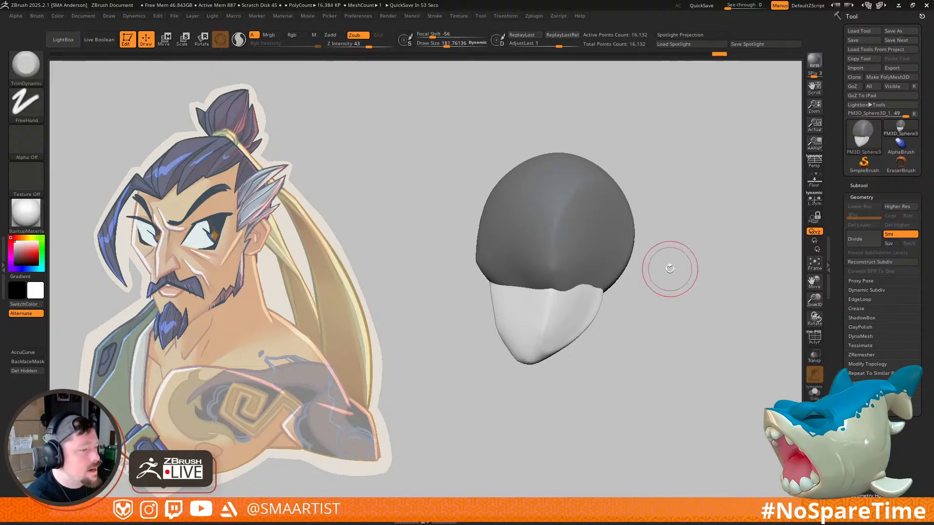
{"action": "left_click_drag", "start_coordinate": [672, 248], "coordinate": [681, 246]}
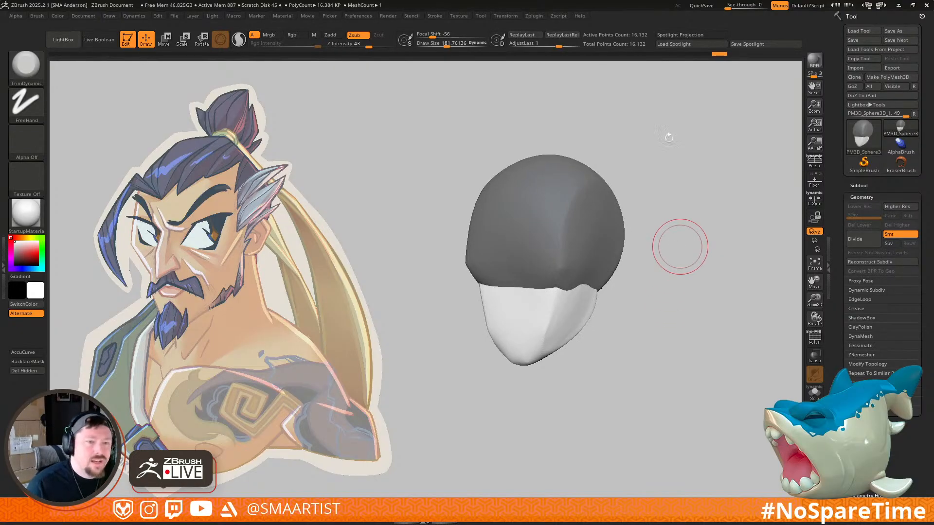
Step: Load the samurai character tool from the _SamuraiGuy folder inside _ZBRUSH > _CharactersForFun
{"action": "left_click", "coordinate": [858, 31]}
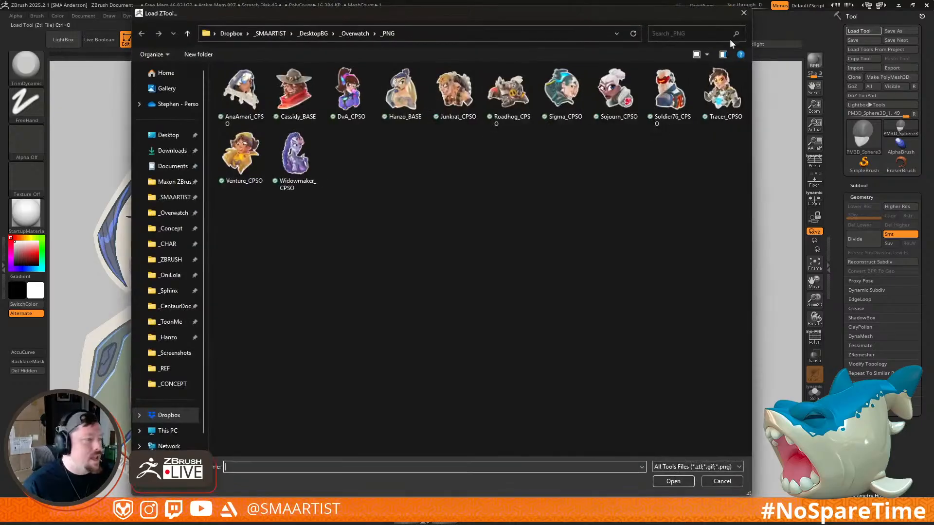
{"action": "left_click", "coordinate": [177, 259]}
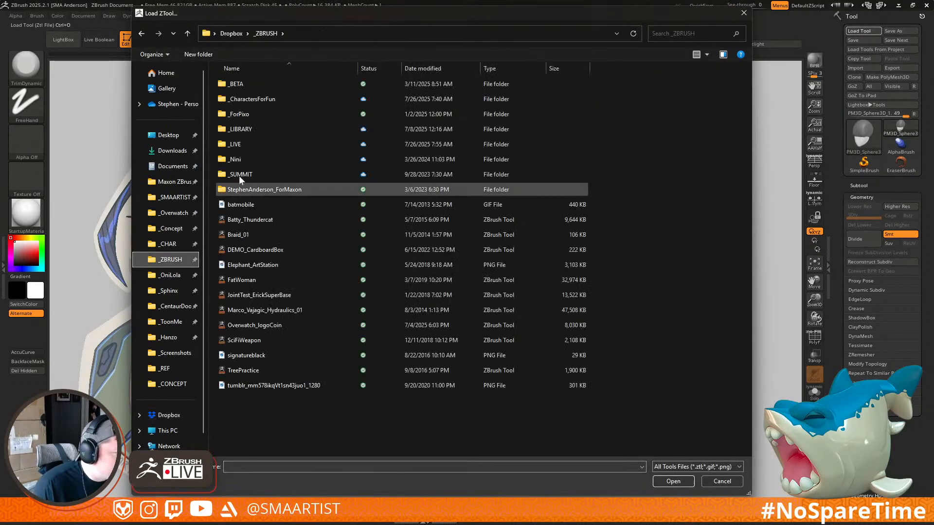
{"action": "double_click", "coordinate": [264, 99]}
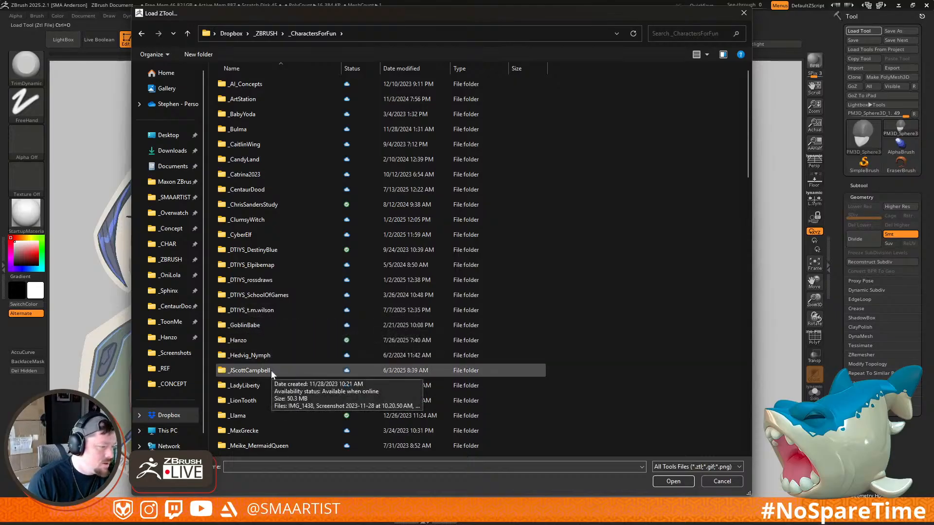
{"action": "scroll", "coordinate": [270, 370], "scroll_direction": "down", "scroll_amount": 2}
{"action": "scroll", "coordinate": [271, 373], "scroll_direction": "down", "scroll_amount": 2}
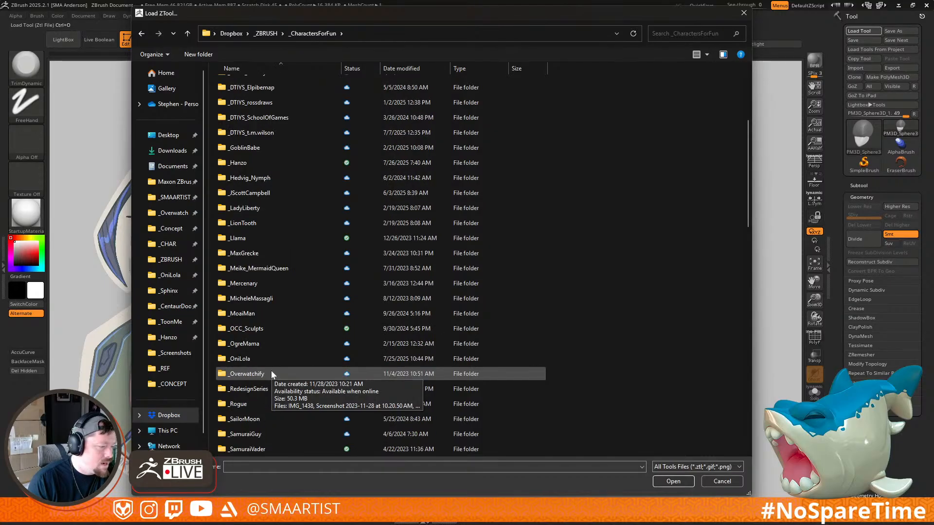
{"action": "scroll", "coordinate": [255, 428], "scroll_direction": "up", "scroll_amount": 4}
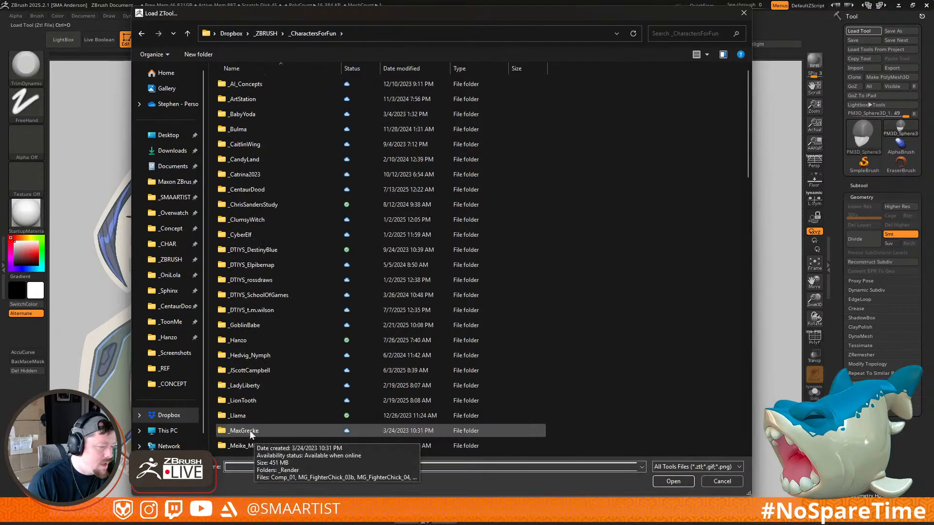
{"action": "scroll", "coordinate": [251, 410], "scroll_direction": "down", "scroll_amount": 5}
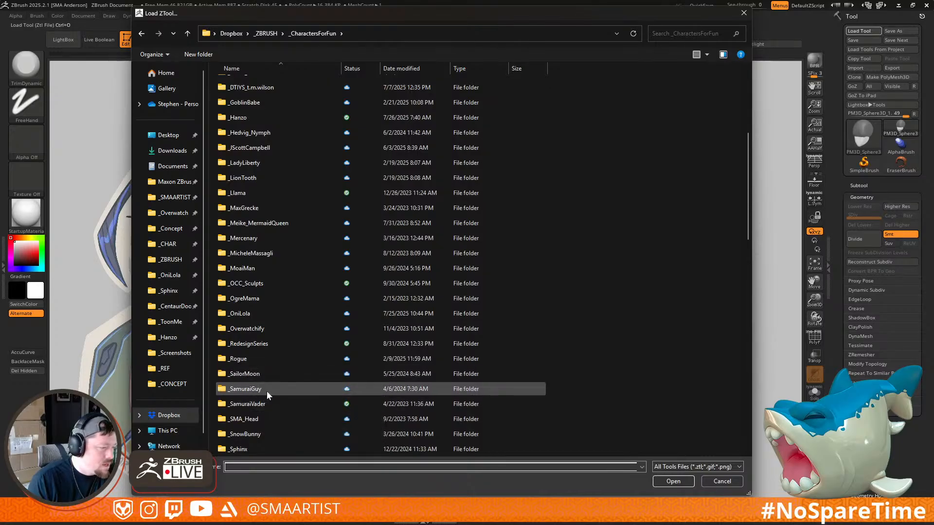
{"action": "double_click", "coordinate": [266, 391]}
{"action": "double_click", "coordinate": [263, 114]}
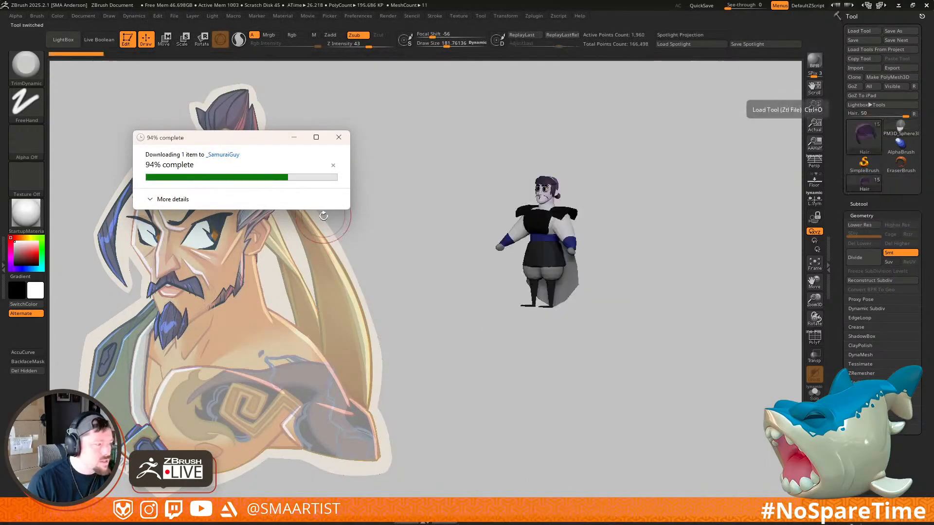
Step: Show the Helmet and Horns subtools of the samurai character and frame its head from the front
{"action": "left_click_drag", "start_coordinate": [642, 265], "coordinate": [661, 270], "text": "shift"}
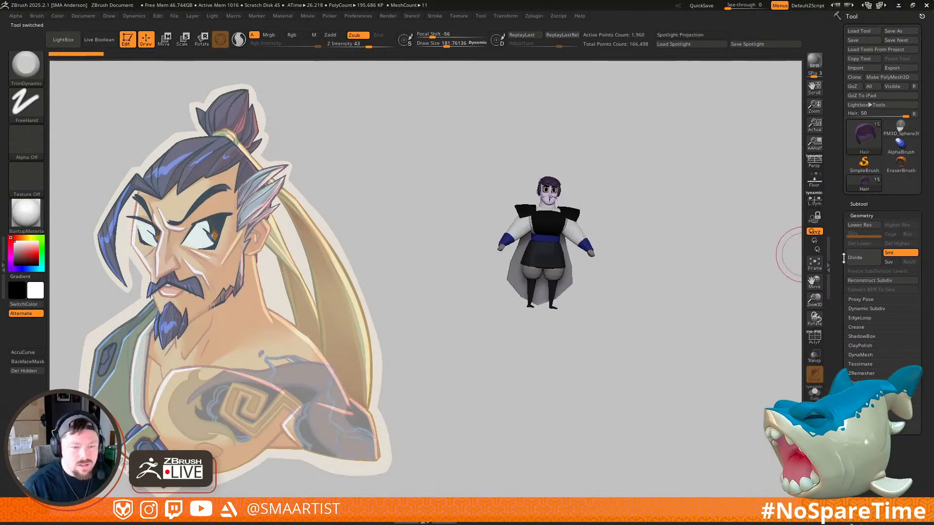
{"action": "left_click", "coordinate": [861, 203]}
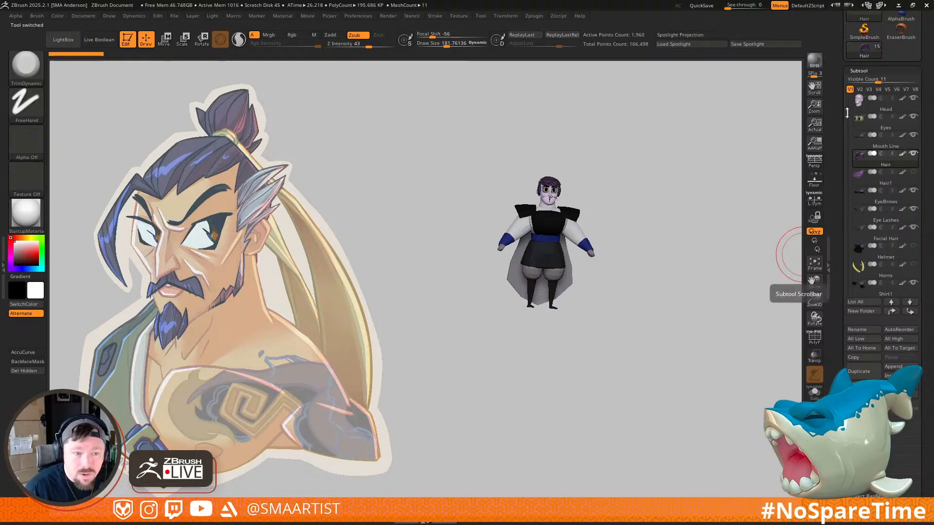
{"action": "left_click_drag", "start_coordinate": [847, 112], "coordinate": [847, 123]}
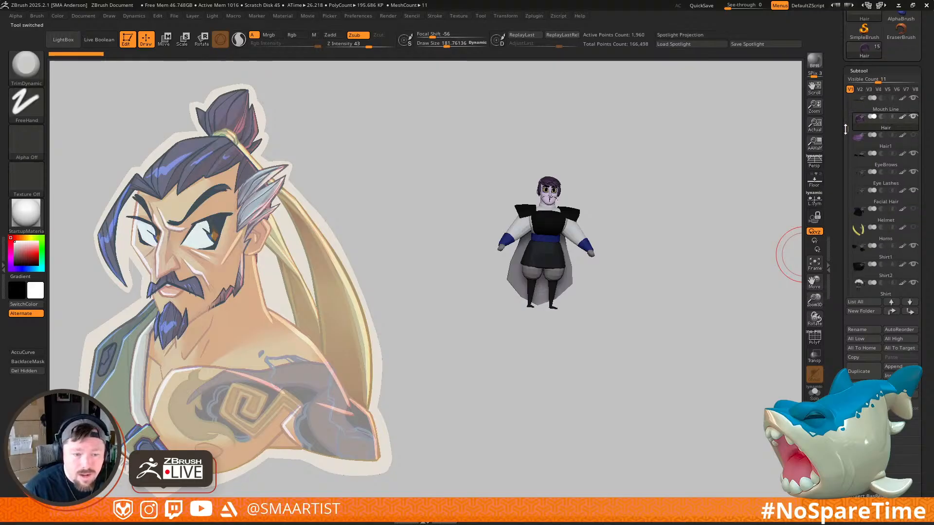
{"action": "left_click", "coordinate": [915, 209]}
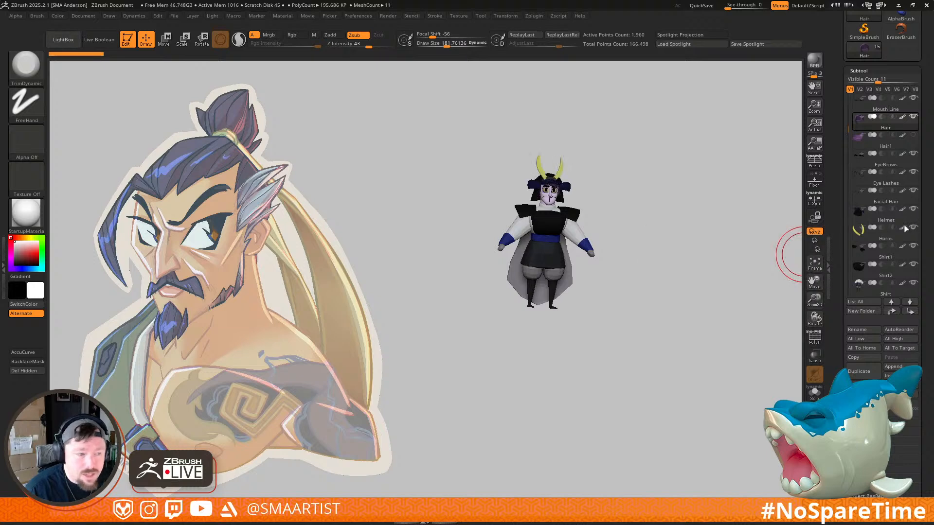
{"action": "left_click_drag", "start_coordinate": [679, 198], "coordinate": [707, 229]}
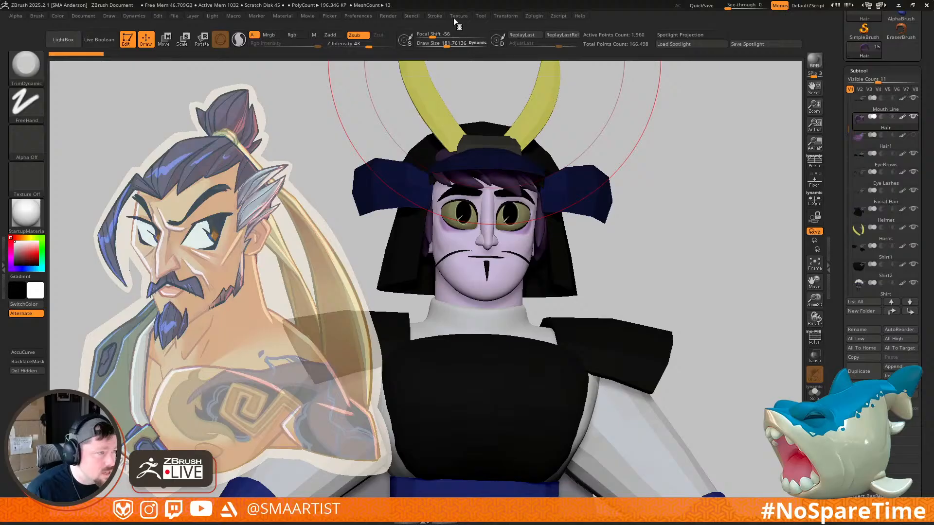
Step: Fill all visible samurai subtools with the current material through SubTool Master and examine the face from several angles
{"action": "left_click", "coordinate": [535, 16]}
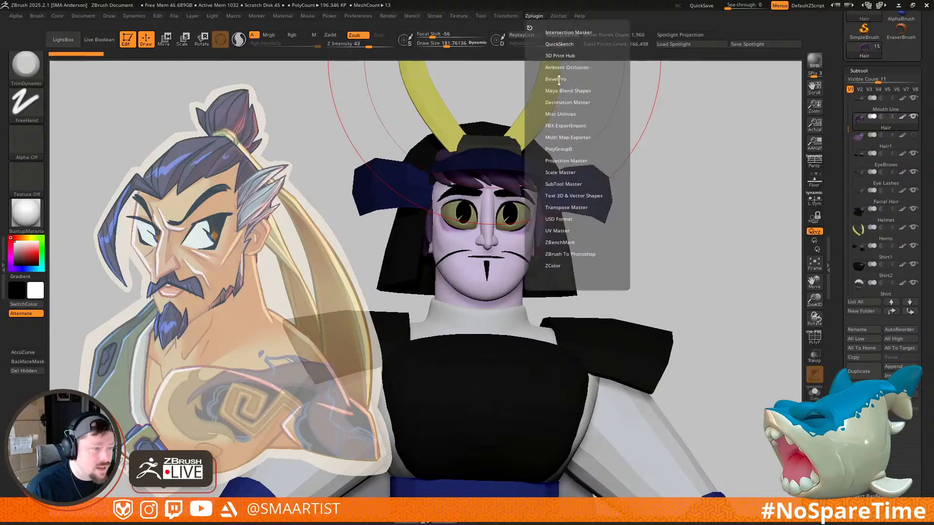
{"action": "left_click", "coordinate": [563, 184]}
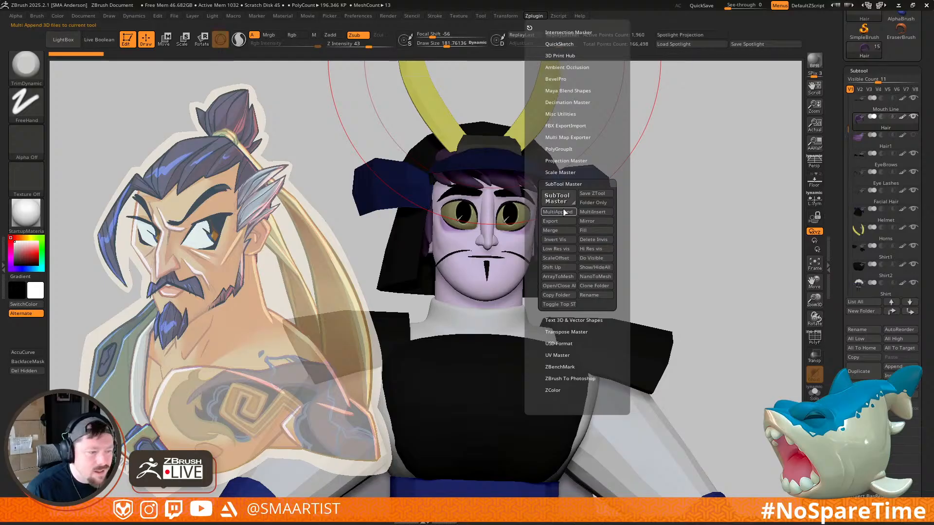
{"action": "left_click", "coordinate": [585, 230]}
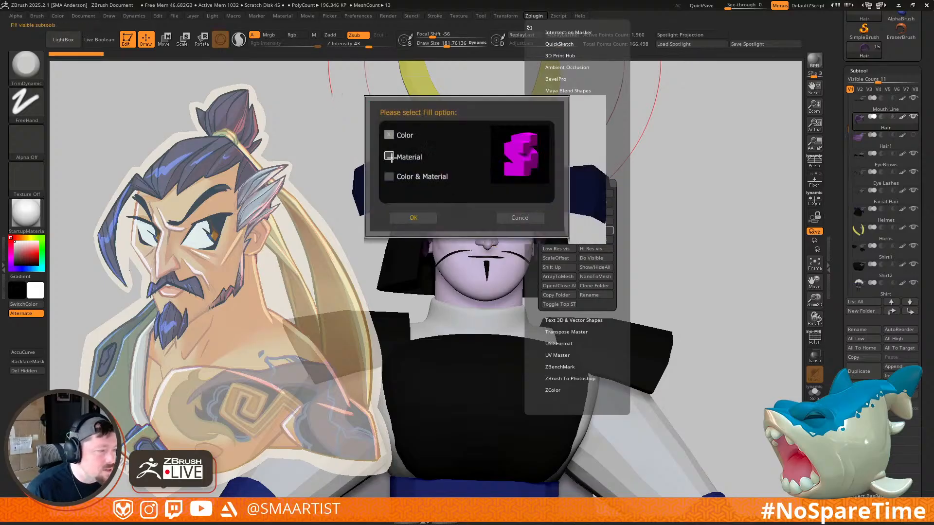
{"action": "left_click", "coordinate": [389, 156]}
{"action": "left_click", "coordinate": [421, 219]}
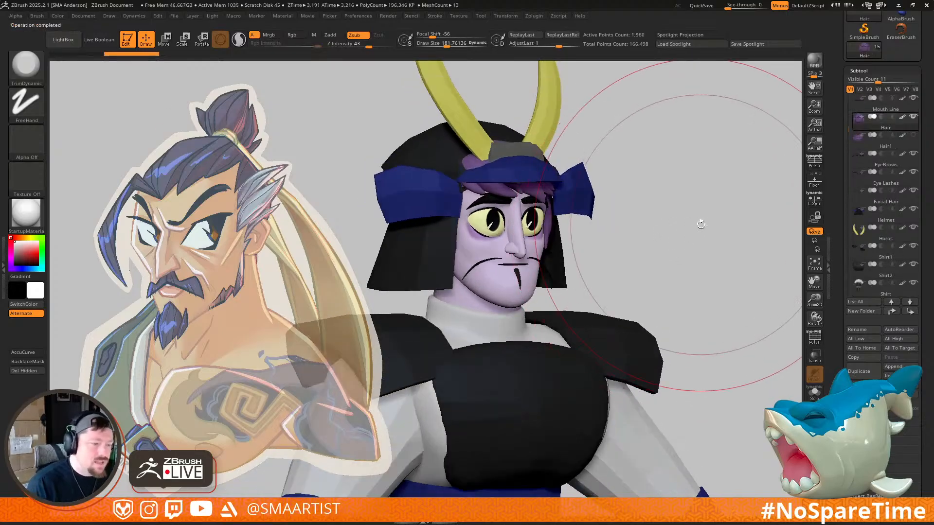
{"action": "left_click_drag", "start_coordinate": [708, 234], "coordinate": [682, 231], "text": "shift"}
{"action": "key", "text": "s"}
{"action": "mouse_move", "coordinate": [694, 234]}
{"action": "left_mouse_down"}
{"action": "mouse_move", "coordinate": [677, 235]}
{"action": "mouse_move", "coordinate": [686, 236]}
{"action": "left_mouse_up"}
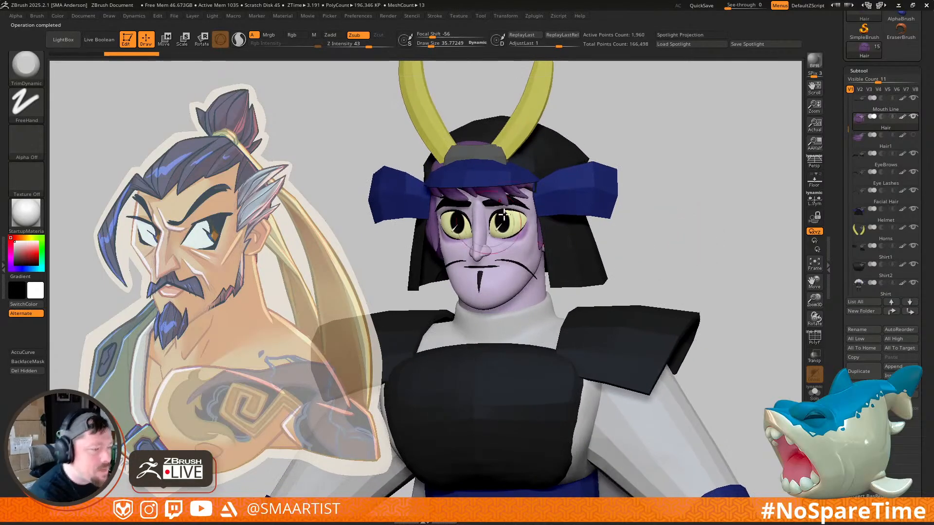
{"action": "mouse_move", "coordinate": [615, 258]}
{"action": "left_mouse_down", "text": "shift"}
{"action": "mouse_move", "coordinate": [656, 256]}
{"action": "mouse_move", "coordinate": [627, 183]}
{"action": "mouse_move", "coordinate": [654, 332]}
{"action": "mouse_move", "coordinate": [600, 308]}
{"action": "mouse_move", "coordinate": [591, 279]}
{"action": "mouse_move", "coordinate": [616, 260]}
{"action": "mouse_move", "coordinate": [608, 270]}
{"action": "left_mouse_up", "text": "shift"}
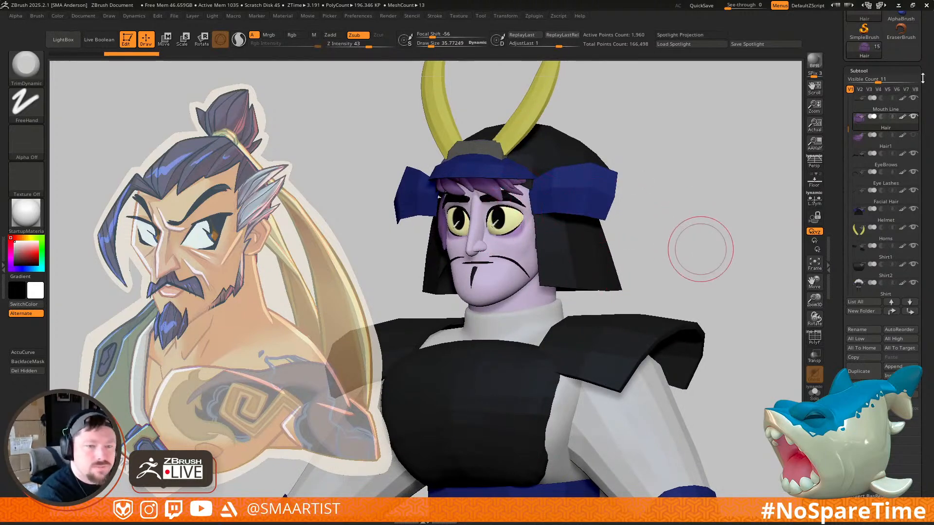
Step: Switch back to the sphere-based head tool and clear its mask
{"action": "left_click_drag", "start_coordinate": [922, 78], "coordinate": [925, 149]}
{"action": "left_click", "coordinate": [900, 128]}
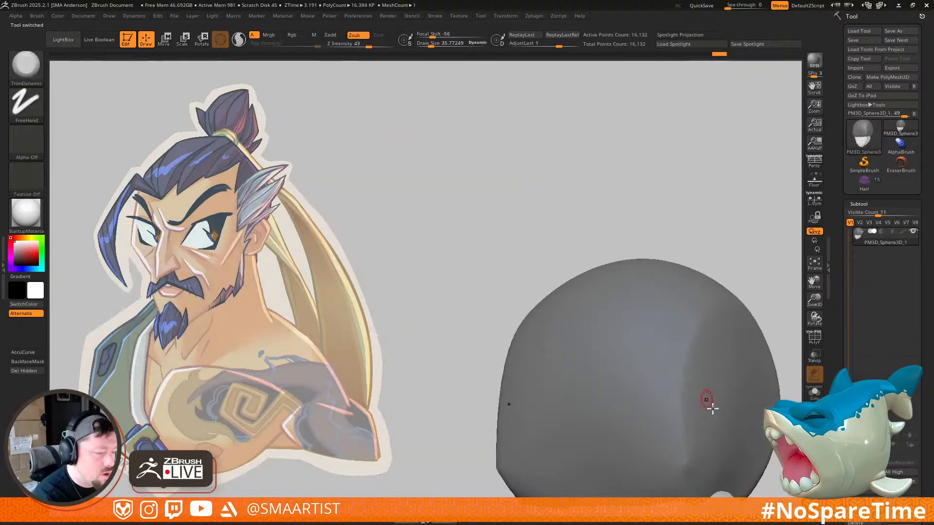
{"action": "right_click_drag", "start_coordinate": [712, 409], "coordinate": [615, 294], "text": "ctrl"}
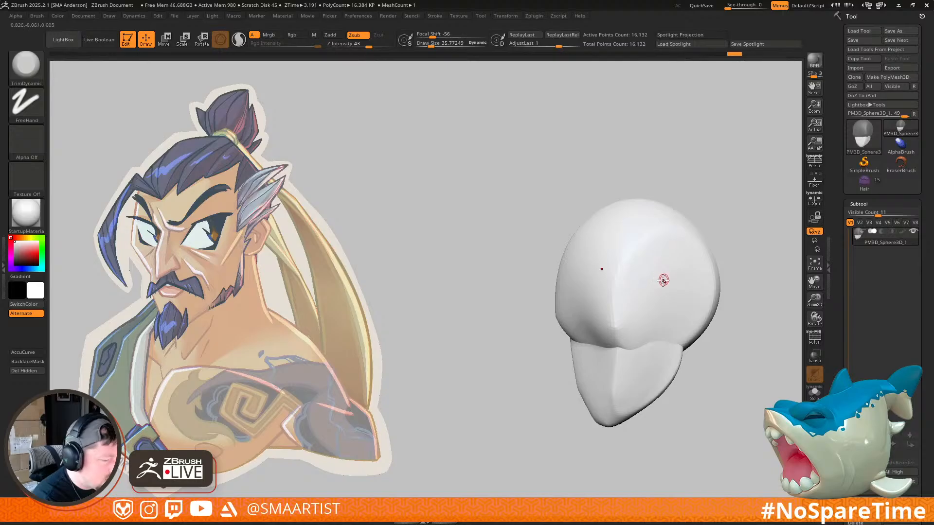
{"action": "right_click_drag", "start_coordinate": [687, 315], "coordinate": [576, 321]}
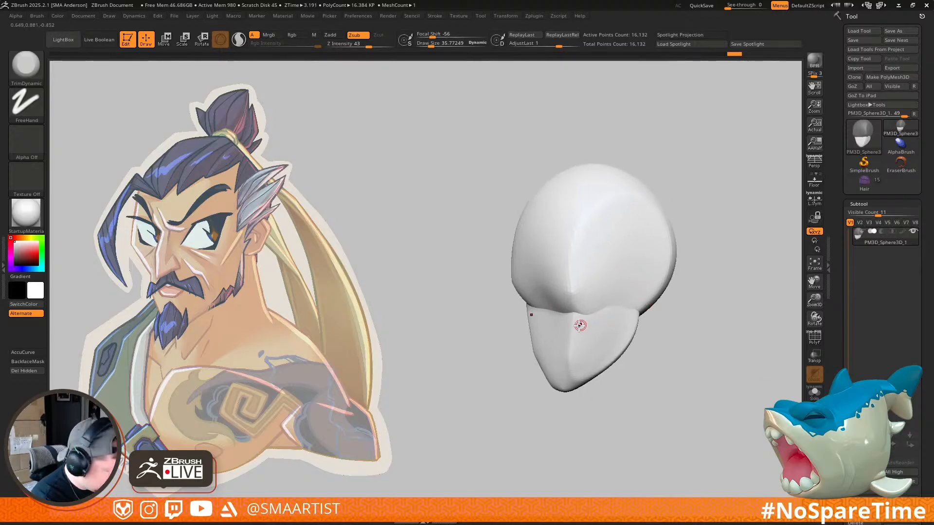
Step: Insert a PolySphere from the IMM Primitives brush at the centre of the face and narrow it sideways for the nose
{"action": "key", "text": "b"}
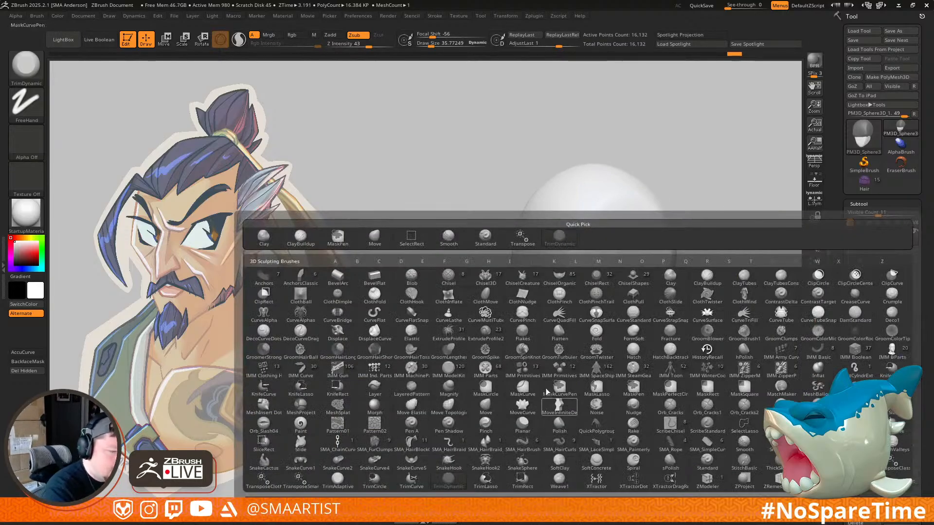
{"action": "left_click", "coordinate": [530, 376]}
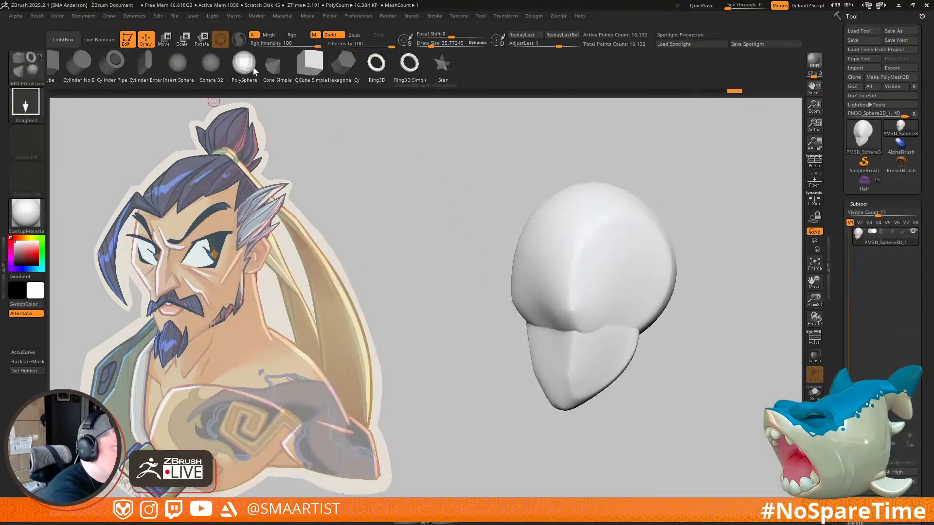
{"action": "right_click_drag", "start_coordinate": [589, 325], "coordinate": [556, 321]}
{"action": "left_click_drag", "start_coordinate": [523, 312], "coordinate": [537, 314]}
{"action": "right_click_drag", "start_coordinate": [537, 314], "coordinate": [573, 305]}
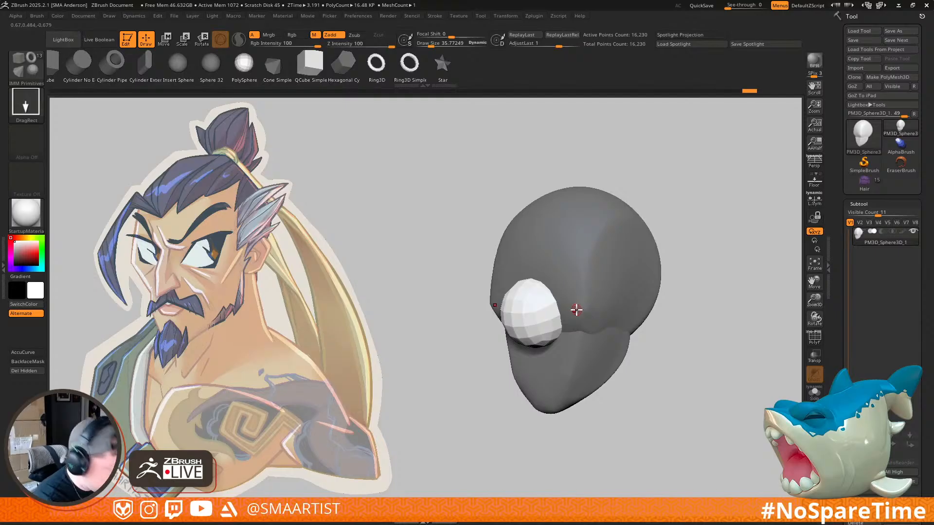
{"action": "key", "text": "w"}
{"action": "right_click_drag", "start_coordinate": [553, 313], "coordinate": [497, 300]}
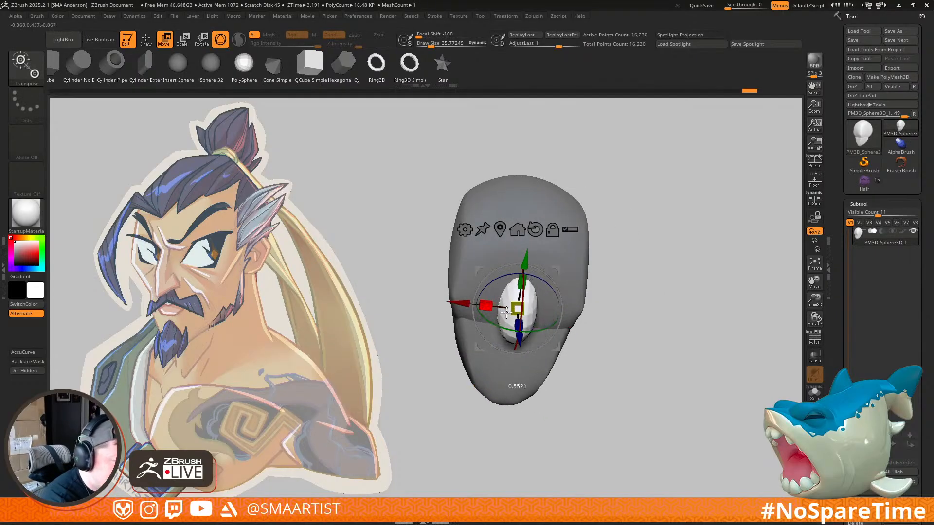
{"action": "right_click_drag", "start_coordinate": [554, 292], "coordinate": [583, 276]}
Step: Pull the inserted sphere into a long wedge-shaped nose with the Move brush, working in side view
{"action": "key", "text": "b"}
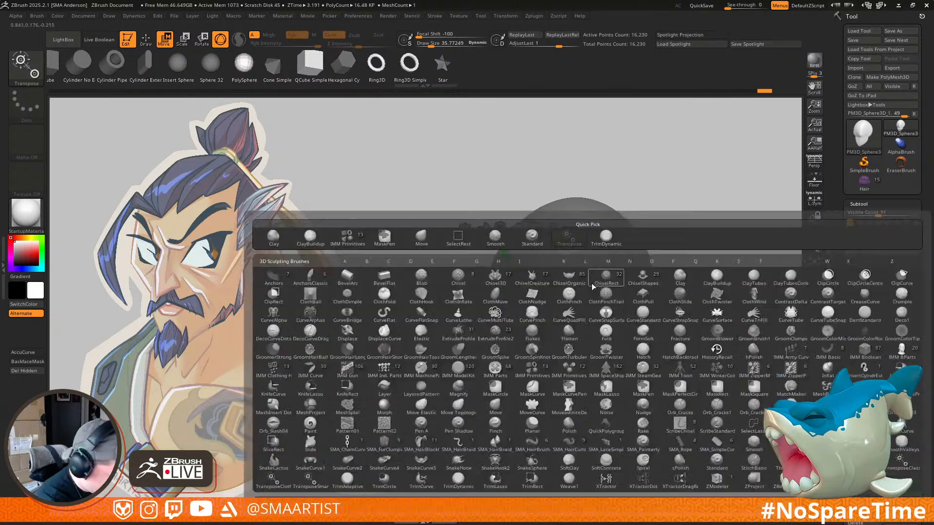
{"action": "key", "text": "m"}
{"action": "key", "text": "v"}
{"action": "right_click_drag", "start_coordinate": [519, 336], "coordinate": [506, 320]}
{"action": "key", "text": "s"}
{"action": "mouse_move", "coordinate": [506, 320]}
{"action": "left_mouse_down"}
{"action": "mouse_move", "coordinate": [523, 321]}
{"action": "mouse_move", "coordinate": [493, 354]}
{"action": "left_mouse_up"}
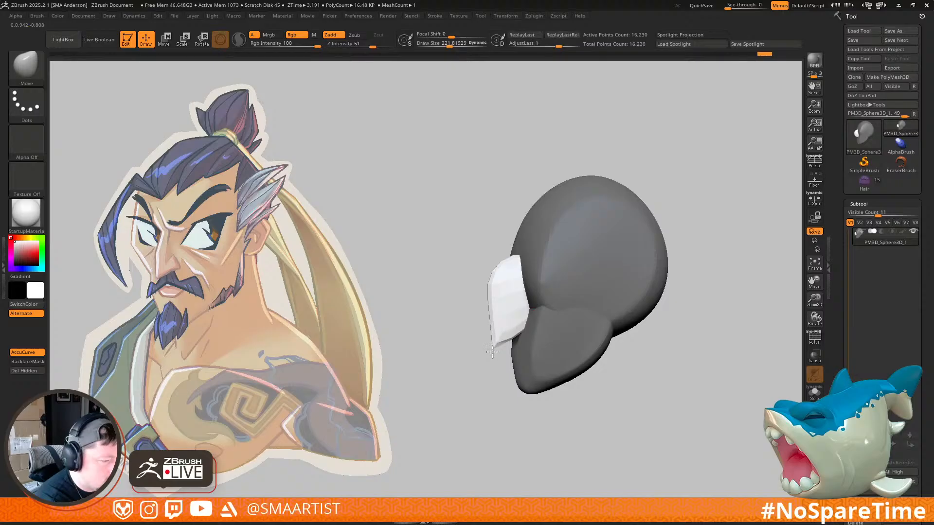
Step: Tuck the nose's upper end under the brow and taper its profile with a larger Move brush
{"action": "right_click_drag", "start_coordinate": [501, 291], "coordinate": [499, 270]}
{"action": "key", "text": "s"}
{"action": "left_click_drag", "start_coordinate": [499, 276], "coordinate": [511, 267]}
{"action": "left_click_drag", "start_coordinate": [496, 316], "coordinate": [502, 313]}
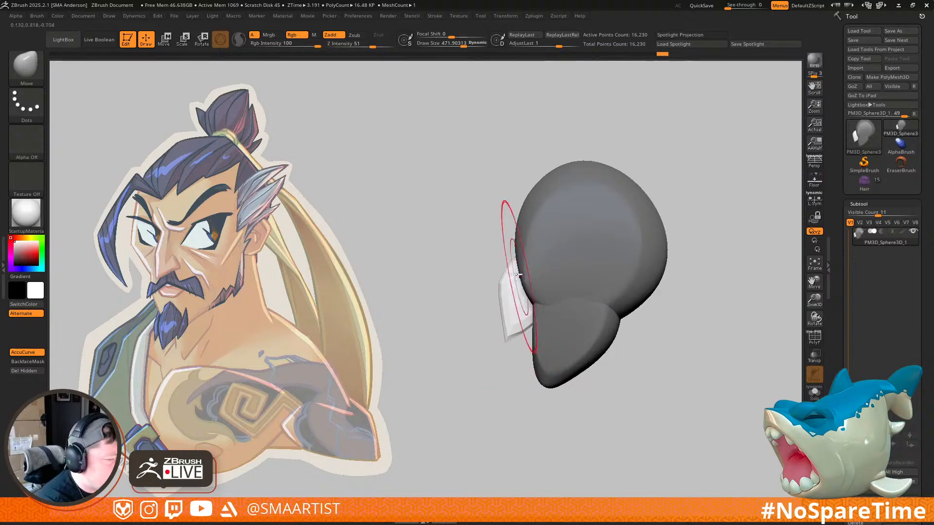
{"action": "right_click_drag", "start_coordinate": [537, 282], "coordinate": [499, 281]}
{"action": "right_click_drag", "start_coordinate": [496, 328], "coordinate": [444, 293]}
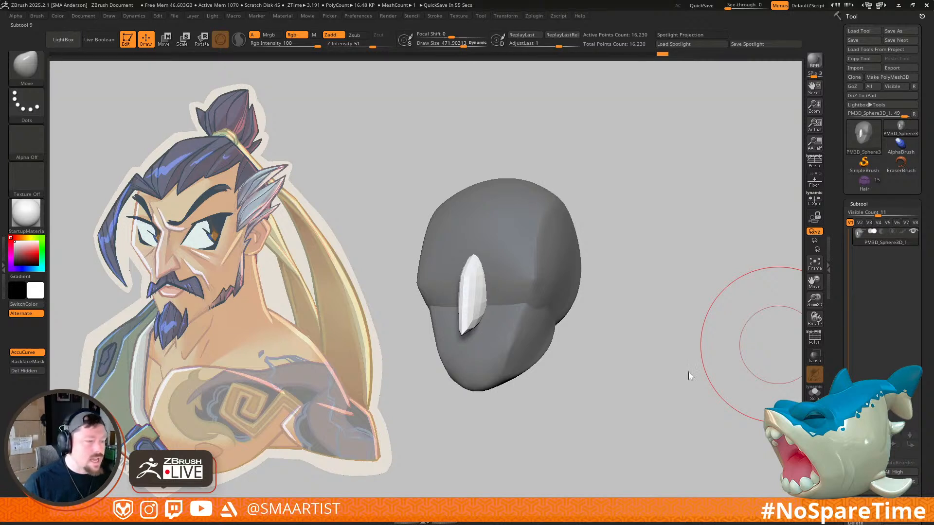
{"action": "mouse_move", "coordinate": [684, 270]}
{"action": "left_mouse_down"}
{"action": "mouse_move", "coordinate": [677, 250]}
{"action": "mouse_move", "coordinate": [676, 261]}
{"action": "left_mouse_up"}
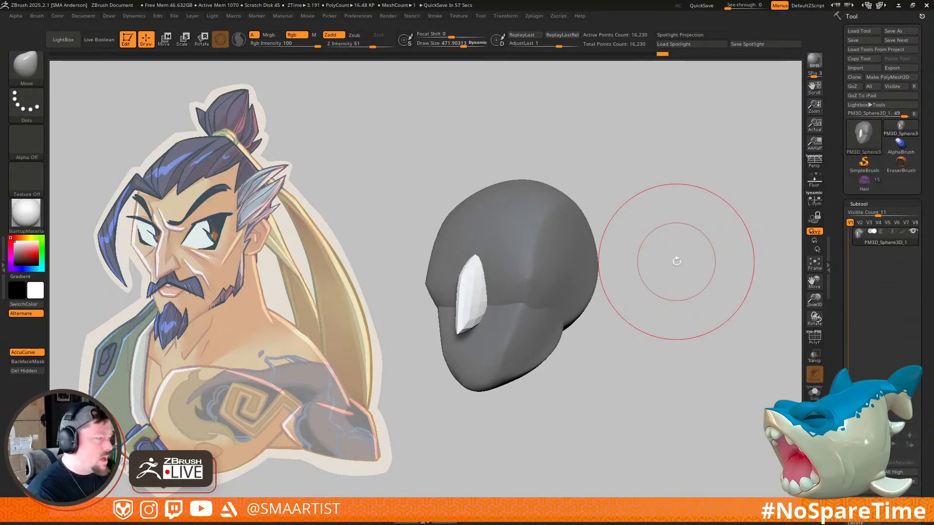
{"action": "mouse_move", "coordinate": [676, 261]}
{"action": "left_mouse_down"}
{"action": "mouse_move", "coordinate": [658, 302]}
{"action": "mouse_move", "coordinate": [663, 323]}
{"action": "mouse_move", "coordinate": [663, 311]}
{"action": "left_mouse_up"}
Step: Invert the mask to protect the nose and push in the eye areas beside it with the Move brush
{"action": "mouse_move", "coordinate": [563, 291]}
{"action": "right_mouse_down", "text": "ctrl"}
{"action": "mouse_move", "coordinate": [594, 296]}
{"action": "mouse_move", "coordinate": [610, 324]}
{"action": "mouse_move", "coordinate": [603, 305]}
{"action": "mouse_move", "coordinate": [606, 313]}
{"action": "mouse_move", "coordinate": [524, 330]}
{"action": "right_mouse_up", "text": "ctrl"}
{"action": "left_click", "coordinate": [734, 279], "text": "ctrl"}
{"action": "key", "text": "s"}
{"action": "left_click_drag", "start_coordinate": [539, 323], "coordinate": [533, 322]}
{"action": "right_click_drag", "start_coordinate": [533, 317], "coordinate": [562, 359]}
{"action": "key", "text": "s"}
{"action": "left_click_drag", "start_coordinate": [539, 299], "coordinate": [549, 301]}
{"action": "right_click_drag", "start_coordinate": [553, 302], "coordinate": [550, 327]}
{"action": "left_click_drag", "start_coordinate": [548, 280], "coordinate": [547, 270]}
{"action": "mouse_move", "coordinate": [547, 216]}
{"action": "right_mouse_down"}
{"action": "mouse_move", "coordinate": [569, 306]}
{"action": "mouse_move", "coordinate": [582, 296]}
{"action": "mouse_move", "coordinate": [567, 267]}
{"action": "mouse_move", "coordinate": [546, 277]}
{"action": "right_mouse_up"}
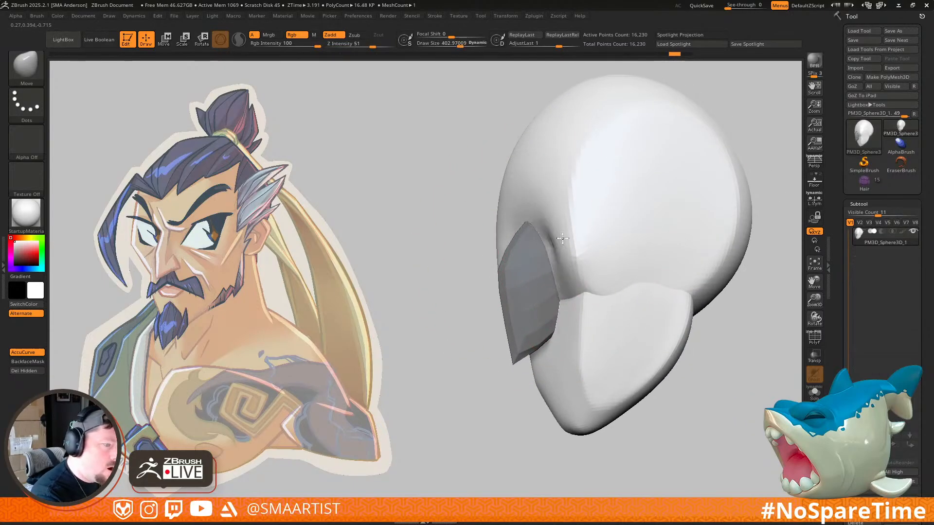
Step: Refine the brow and eye planes of the cranium with a larger Move brush from several angles
{"action": "mouse_move", "coordinate": [568, 351]}
{"action": "right_mouse_down"}
{"action": "mouse_move", "coordinate": [579, 311]}
{"action": "mouse_move", "coordinate": [568, 273]}
{"action": "right_mouse_up"}
{"action": "key", "text": "s"}
{"action": "left_click_drag", "start_coordinate": [576, 263], "coordinate": [607, 259]}
{"action": "mouse_move", "coordinate": [606, 258]}
{"action": "right_mouse_down"}
{"action": "mouse_move", "coordinate": [622, 182]}
{"action": "mouse_move", "coordinate": [589, 207]}
{"action": "right_mouse_up"}
{"action": "right_click_drag", "start_coordinate": [632, 257], "coordinate": [635, 296]}
{"action": "right_click_drag", "start_coordinate": [637, 330], "coordinate": [634, 296]}
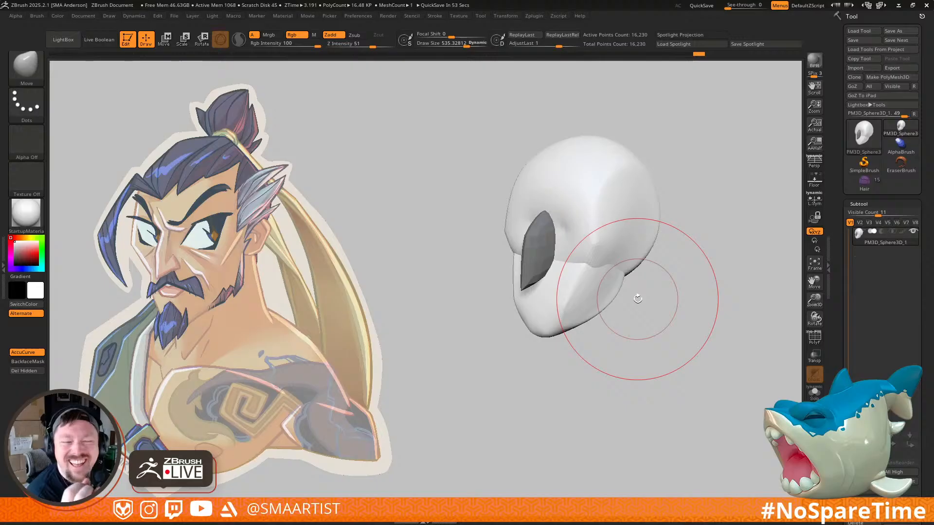
Step: Invert the mask so only the nose is editable and widen its lower sides with the Move brush
{"action": "right_click_drag", "start_coordinate": [683, 241], "coordinate": [679, 283]}
{"action": "mouse_move", "coordinate": [603, 265]}
{"action": "right_mouse_down", "text": "ctrl"}
{"action": "mouse_move", "coordinate": [603, 297]}
{"action": "mouse_move", "coordinate": [636, 314]}
{"action": "mouse_move", "coordinate": [628, 261]}
{"action": "mouse_move", "coordinate": [641, 253]}
{"action": "right_mouse_up", "text": "ctrl"}
{"action": "left_click", "coordinate": [725, 243], "text": "ctrl"}
{"action": "mouse_move", "coordinate": [593, 296]}
{"action": "right_mouse_down"}
{"action": "mouse_move", "coordinate": [594, 304]}
{"action": "mouse_move", "coordinate": [579, 299]}
{"action": "right_mouse_up"}
{"action": "right_click_drag", "start_coordinate": [578, 299], "coordinate": [582, 325], "text": "ctrl"}
{"action": "mouse_move", "coordinate": [583, 324]}
{"action": "right_mouse_down"}
{"action": "mouse_move", "coordinate": [583, 301]}
{"action": "mouse_move", "coordinate": [560, 277]}
{"action": "mouse_move", "coordinate": [594, 265]}
{"action": "mouse_move", "coordinate": [576, 325]}
{"action": "right_mouse_up"}
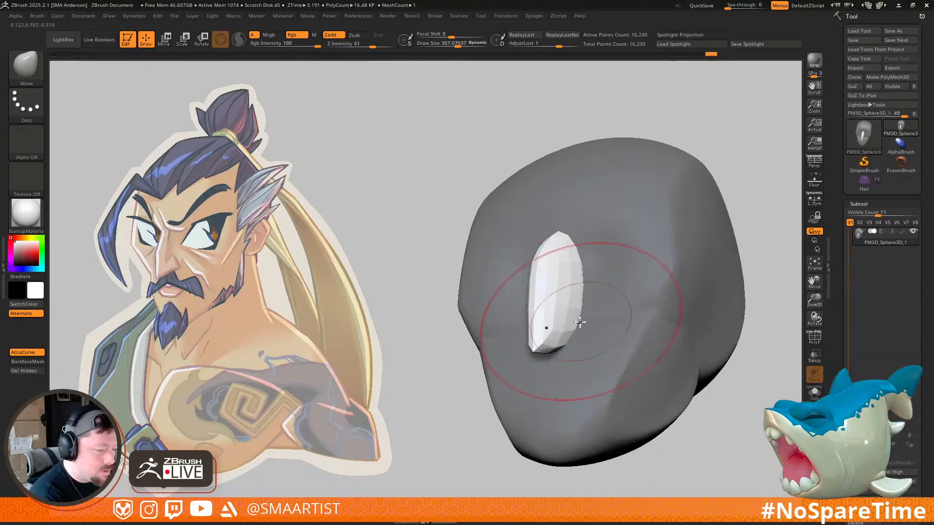
{"action": "key", "text": "s"}
{"action": "left_click_drag", "start_coordinate": [579, 324], "coordinate": [572, 327]}
{"action": "mouse_move", "coordinate": [623, 323]}
{"action": "right_mouse_down"}
{"action": "mouse_move", "coordinate": [607, 325]}
{"action": "mouse_move", "coordinate": [621, 358]}
{"action": "mouse_move", "coordinate": [586, 333]}
{"action": "right_mouse_up"}
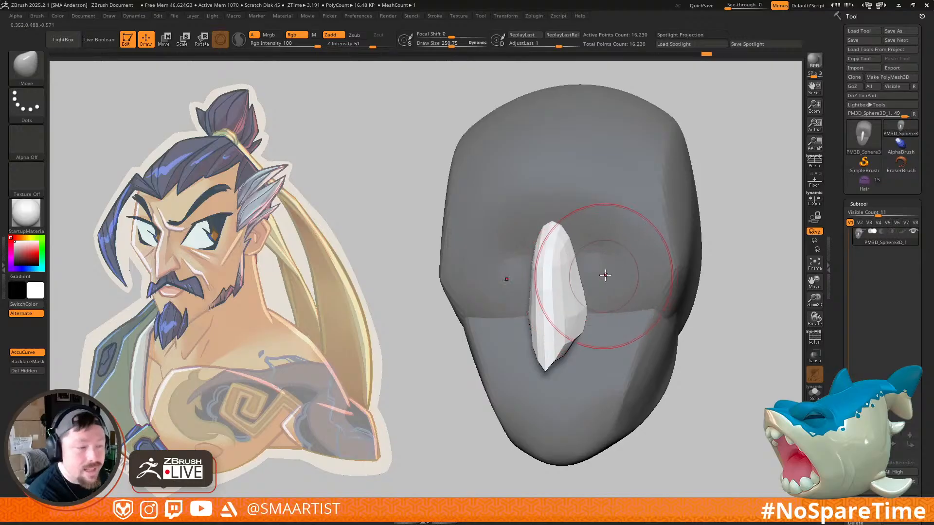
Step: Shape the nose's bridge and tip into an angular profile with a smaller Move brush in side view
{"action": "right_click_drag", "start_coordinate": [603, 275], "coordinate": [589, 208]}
{"action": "right_click_drag", "start_coordinate": [590, 248], "coordinate": [585, 302], "text": "alt"}
{"action": "right_click_drag", "start_coordinate": [577, 260], "coordinate": [553, 294]}
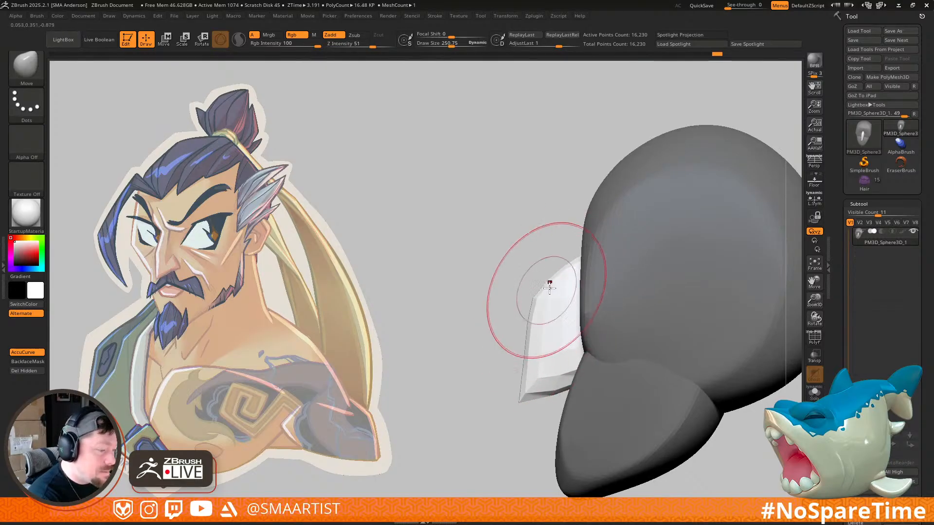
{"action": "key", "text": "s"}
{"action": "left_click_drag", "start_coordinate": [545, 297], "coordinate": [537, 299]}
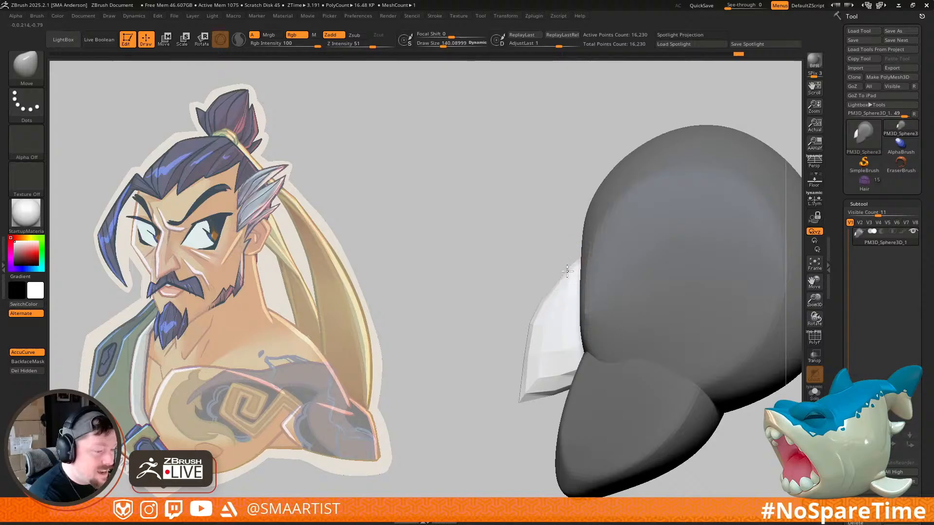
{"action": "mouse_move", "coordinate": [579, 276]}
{"action": "right_mouse_down"}
{"action": "mouse_move", "coordinate": [575, 293]}
{"action": "mouse_move", "coordinate": [626, 235]}
{"action": "mouse_move", "coordinate": [560, 303]}
{"action": "right_mouse_up"}
{"action": "key", "text": "s"}
{"action": "left_click_drag", "start_coordinate": [528, 348], "coordinate": [549, 360]}
{"action": "right_click_drag", "start_coordinate": [561, 381], "coordinate": [580, 295], "text": "alt"}
{"action": "key", "text": "s"}
{"action": "mouse_move", "coordinate": [531, 308]}
{"action": "left_mouse_down"}
{"action": "mouse_move", "coordinate": [540, 310]}
{"action": "mouse_move", "coordinate": [532, 302]}
{"action": "left_mouse_up"}
Step: Check the nose against the head from several angles and clear the mask
{"action": "right_click_drag", "start_coordinate": [565, 292], "coordinate": [729, 275]}
{"action": "right_click_drag", "start_coordinate": [729, 274], "coordinate": [720, 219], "text": "ctrl"}
{"action": "right_click_drag", "start_coordinate": [613, 262], "coordinate": [749, 272]}
{"action": "right_click_drag", "start_coordinate": [670, 286], "coordinate": [627, 280]}
{"action": "right_click_drag", "start_coordinate": [719, 248], "coordinate": [579, 282], "text": "alt"}
{"action": "right_click_drag", "start_coordinate": [681, 268], "coordinate": [644, 260]}
{"action": "left_click_drag", "start_coordinate": [693, 279], "coordinate": [711, 296], "text": "ctrl"}
Step: Carve angled brow creases and eye-socket lines on both sides of the nose with the DamStandard brush
{"action": "mouse_move", "coordinate": [710, 295]}
{"action": "right_mouse_down", "text": "ctrl"}
{"action": "mouse_move", "coordinate": [712, 241]}
{"action": "mouse_move", "coordinate": [702, 244]}
{"action": "mouse_move", "coordinate": [703, 299]}
{"action": "right_mouse_up", "text": "ctrl"}
{"action": "right_click_drag", "start_coordinate": [683, 261], "coordinate": [546, 306]}
{"action": "key", "text": "b"}
{"action": "key", "text": "d"}
{"action": "key", "text": "s"}
{"action": "key", "text": "s"}
{"action": "left_click_drag", "start_coordinate": [528, 279], "coordinate": [514, 292]}
{"action": "key", "text": "s"}
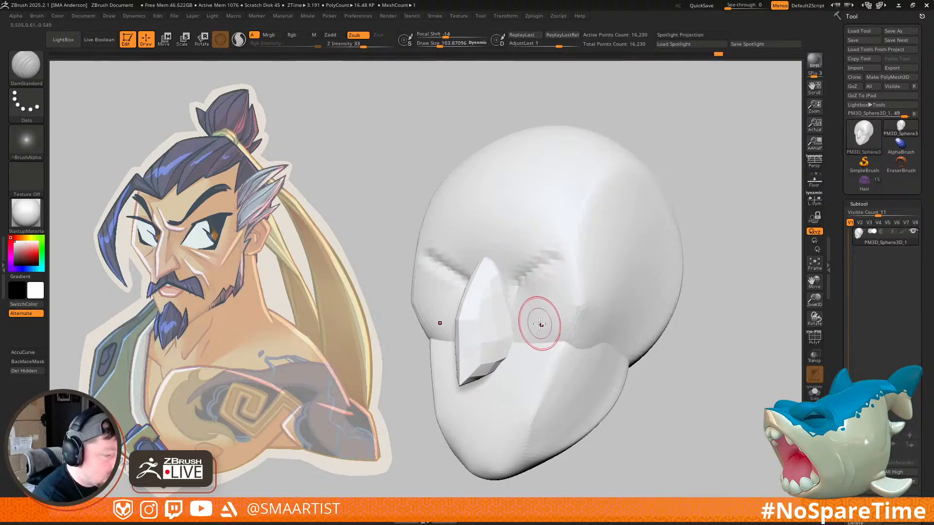
{"action": "right_click_drag", "start_coordinate": [562, 263], "coordinate": [675, 229], "text": "ctrl"}
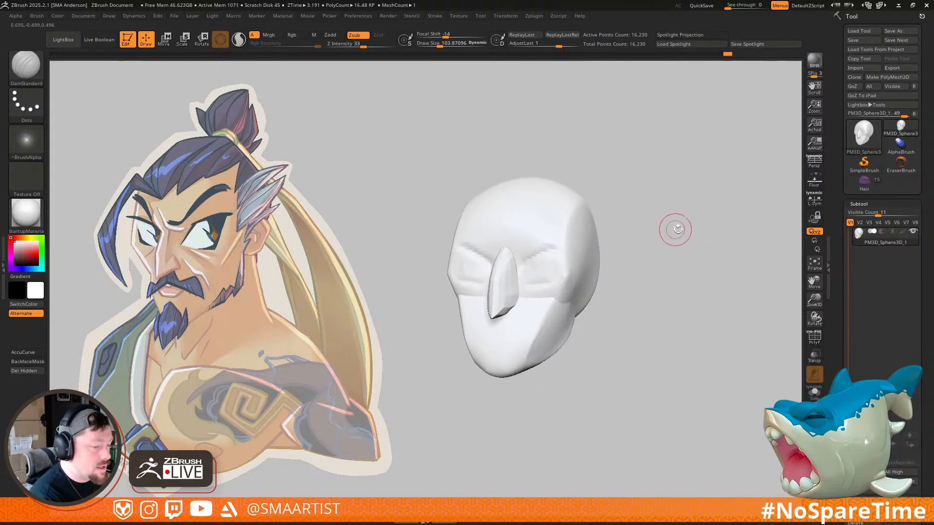
{"action": "mouse_move", "coordinate": [540, 316]}
{"action": "right_mouse_down", "text": "ctrl"}
{"action": "mouse_move", "coordinate": [519, 369]}
{"action": "mouse_move", "coordinate": [546, 333]}
{"action": "right_mouse_up", "text": "ctrl"}
{"action": "mouse_move", "coordinate": [559, 301]}
{"action": "right_mouse_down"}
{"action": "mouse_move", "coordinate": [551, 293]}
{"action": "mouse_move", "coordinate": [646, 253]}
{"action": "right_mouse_up"}
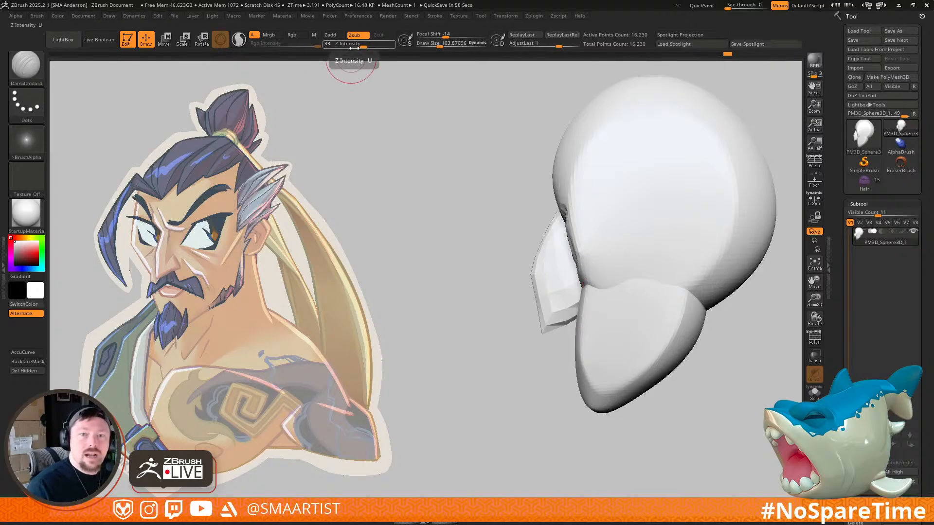
Step: Reset the gizmo's orientation, centre it on the head and slightly adjust the head's tilt
{"action": "left_click_drag", "start_coordinate": [743, 320], "coordinate": [688, 357], "text": "alt"}
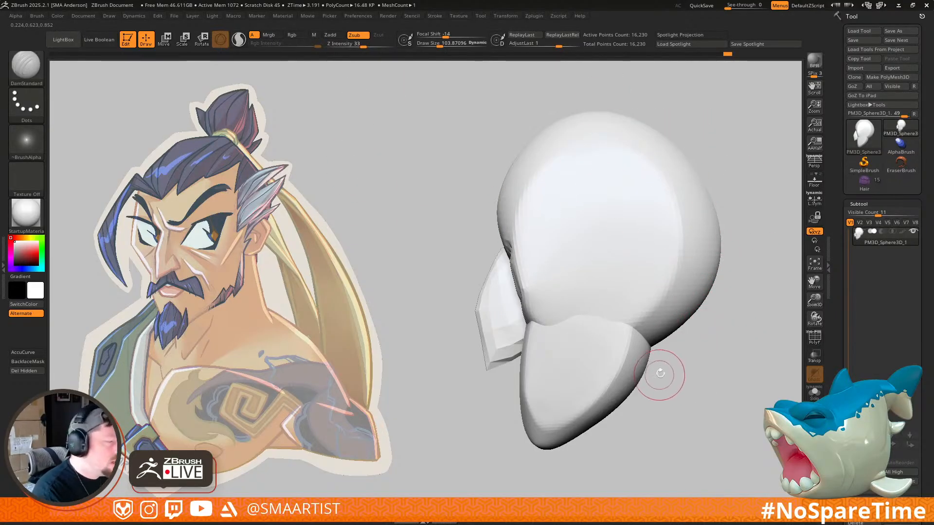
{"action": "key", "text": "w"}
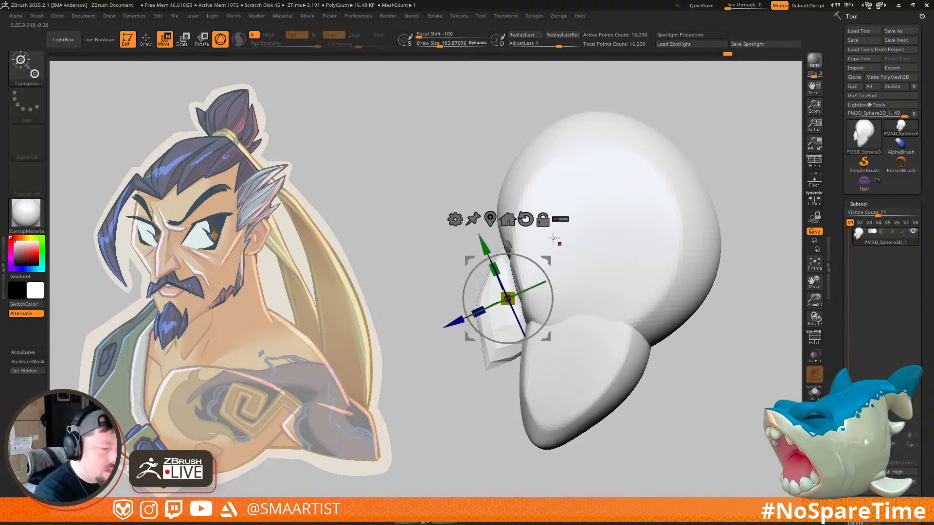
{"action": "left_click", "coordinate": [525, 220], "text": "alt"}
{"action": "left_click", "coordinate": [491, 219], "text": "alt"}
{"action": "mouse_move", "coordinate": [635, 257]}
{"action": "left_mouse_down"}
{"action": "mouse_move", "coordinate": [644, 267]}
{"action": "mouse_move", "coordinate": [640, 260]}
{"action": "left_mouse_up"}
Step: Push the cranium's lower back inward in side view with an enlarged MoveInfiniteDepth brush, size about 422
{"action": "key", "text": "q"}
{"action": "mouse_move", "coordinate": [658, 273]}
{"action": "right_mouse_down"}
{"action": "mouse_move", "coordinate": [722, 267]}
{"action": "mouse_move", "coordinate": [631, 312]}
{"action": "right_mouse_up"}
{"action": "key", "text": "b"}
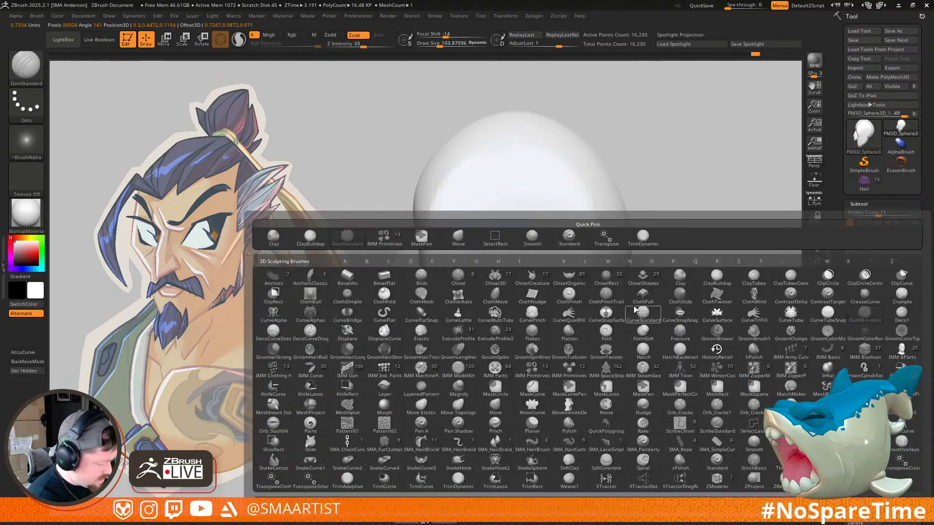
{"action": "key", "text": "m"}
{"action": "key", "text": "v"}
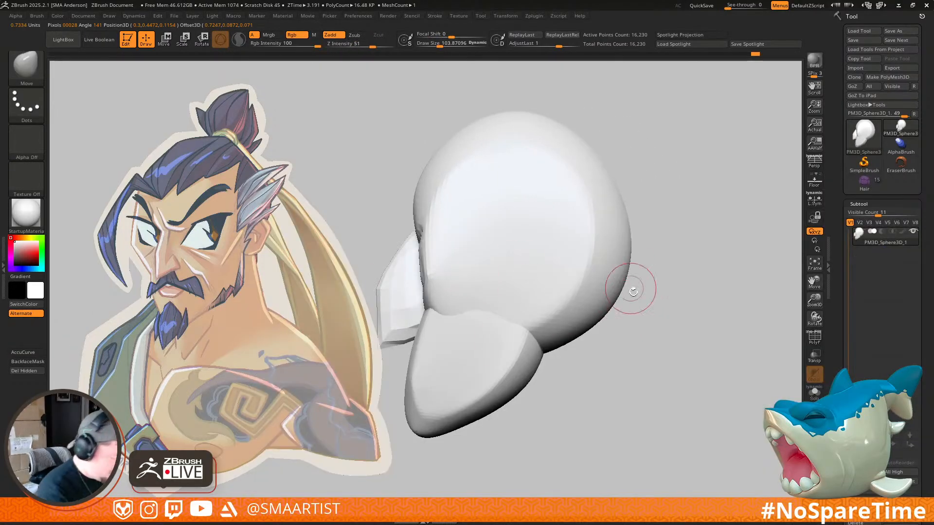
{"action": "key", "text": "b"}
{"action": "key", "text": "m"}
{"action": "key", "text": "i"}
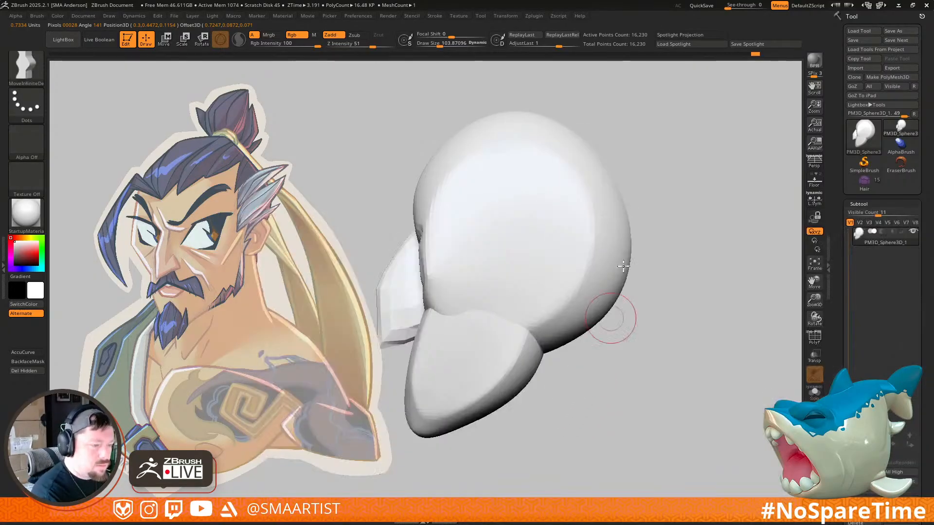
{"action": "key", "text": "s"}
{"action": "left_click_drag", "start_coordinate": [599, 223], "coordinate": [620, 225]}
{"action": "left_click_drag", "start_coordinate": [589, 312], "coordinate": [579, 278]}
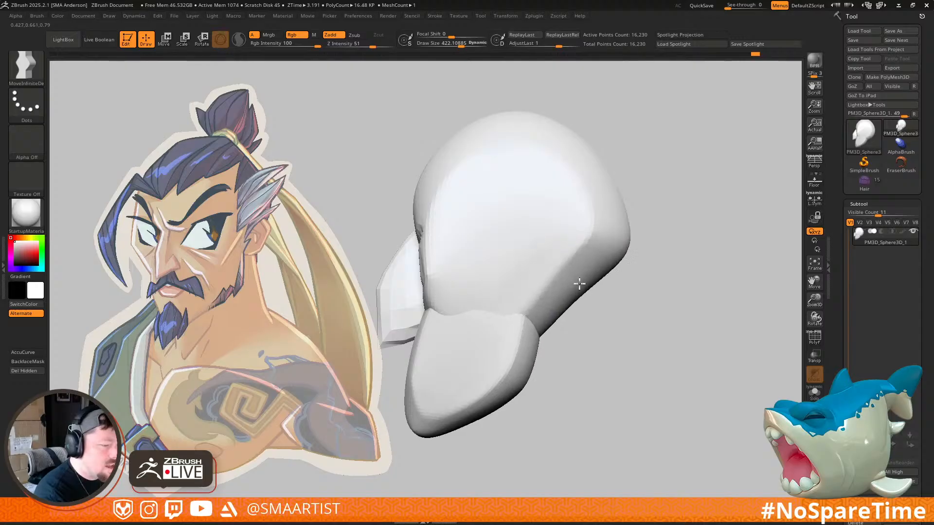
Step: Fill out the cranium's upper back, lower its crown slightly and extend its lower rear corner
{"action": "left_click_drag", "start_coordinate": [577, 146], "coordinate": [603, 146]}
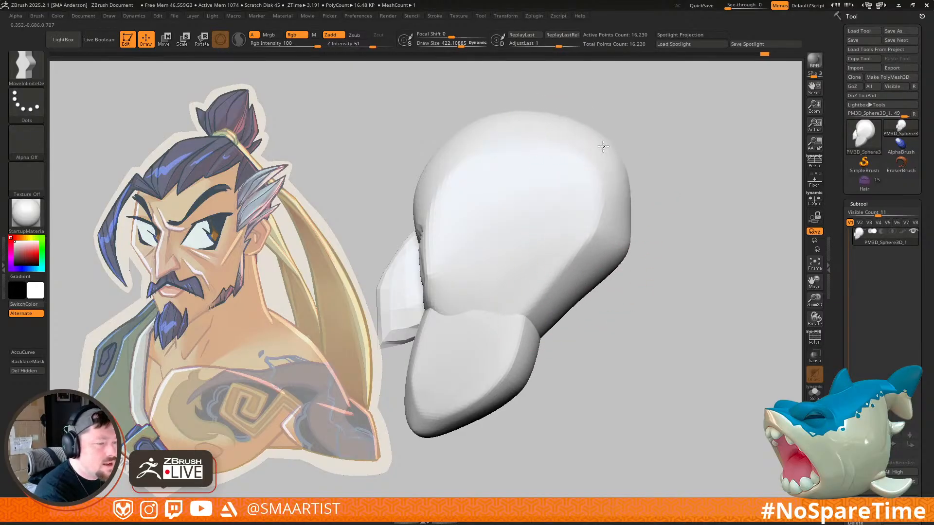
{"action": "left_click_drag", "start_coordinate": [518, 119], "coordinate": [519, 124]}
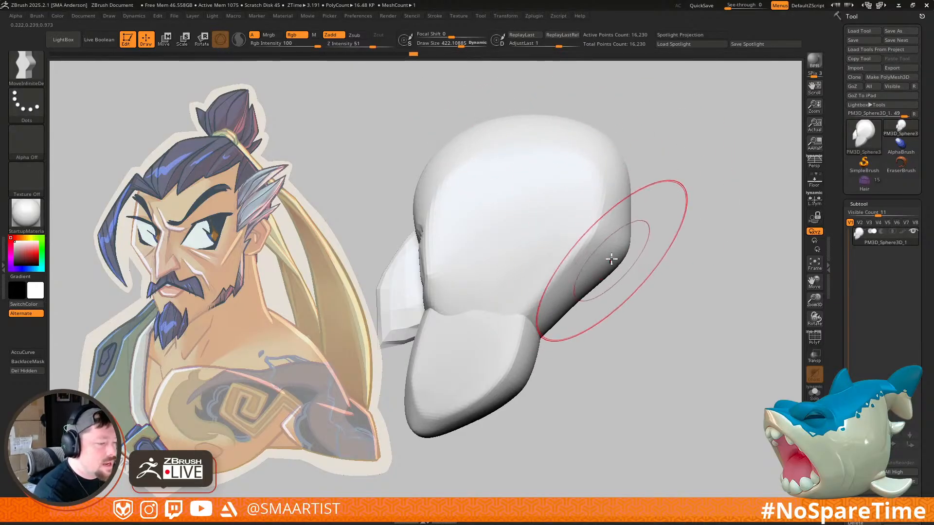
{"action": "left_click_drag", "start_coordinate": [611, 260], "coordinate": [626, 290]}
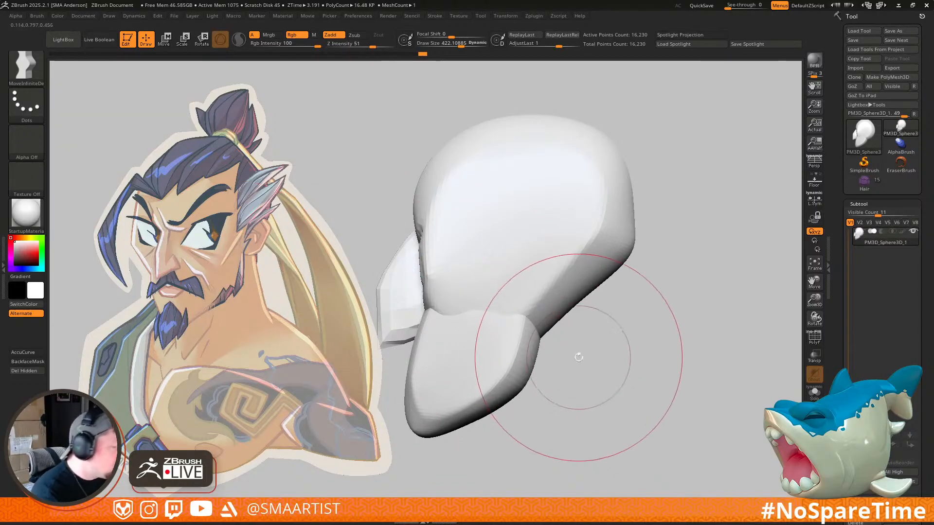
Step: Adjust the front and upper edge of the jaw with the Move brush, reducing its size to about 169
{"action": "key", "text": "b"}
{"action": "key", "text": "m"}
{"action": "key", "text": "v"}
{"action": "key", "text": "s"}
{"action": "left_click_drag", "start_coordinate": [428, 374], "coordinate": [419, 376]}
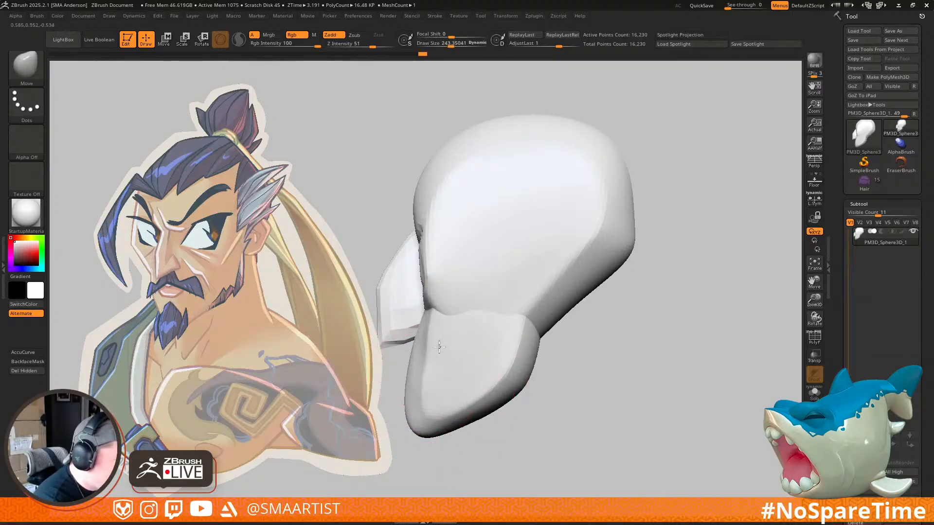
{"action": "key", "text": "s"}
{"action": "mouse_move", "coordinate": [428, 344]}
{"action": "left_mouse_down"}
{"action": "mouse_move", "coordinate": [431, 392]}
{"action": "mouse_move", "coordinate": [435, 349]}
{"action": "left_mouse_up"}
{"action": "mouse_move", "coordinate": [437, 361]}
{"action": "right_mouse_down", "text": "alt"}
{"action": "mouse_move", "coordinate": [534, 309]}
{"action": "mouse_move", "coordinate": [567, 315]}
{"action": "mouse_move", "coordinate": [548, 308]}
{"action": "mouse_move", "coordinate": [540, 290]}
{"action": "right_mouse_up", "text": "alt"}
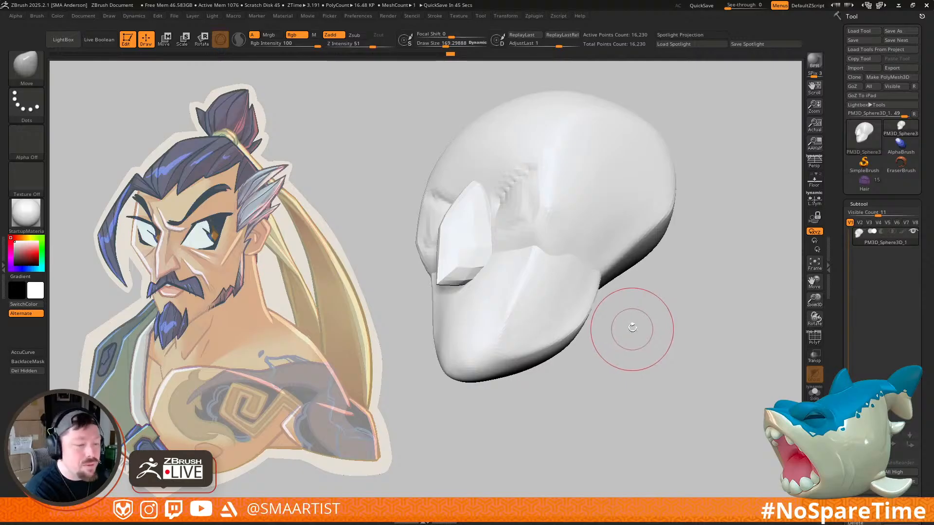
Step: Refine the jaw's front profile and cheek area with the Move brush from side and three-quarter views
{"action": "mouse_move", "coordinate": [639, 322]}
{"action": "left_mouse_down"}
{"action": "mouse_move", "coordinate": [591, 354]}
{"action": "mouse_move", "coordinate": [588, 335]}
{"action": "mouse_move", "coordinate": [573, 329]}
{"action": "left_mouse_up"}
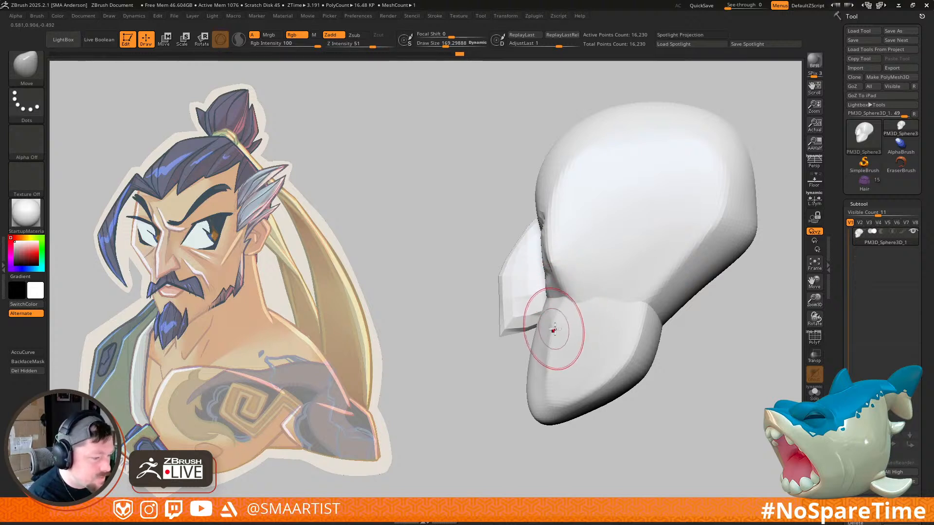
{"action": "left_click_drag", "start_coordinate": [557, 343], "coordinate": [554, 358]}
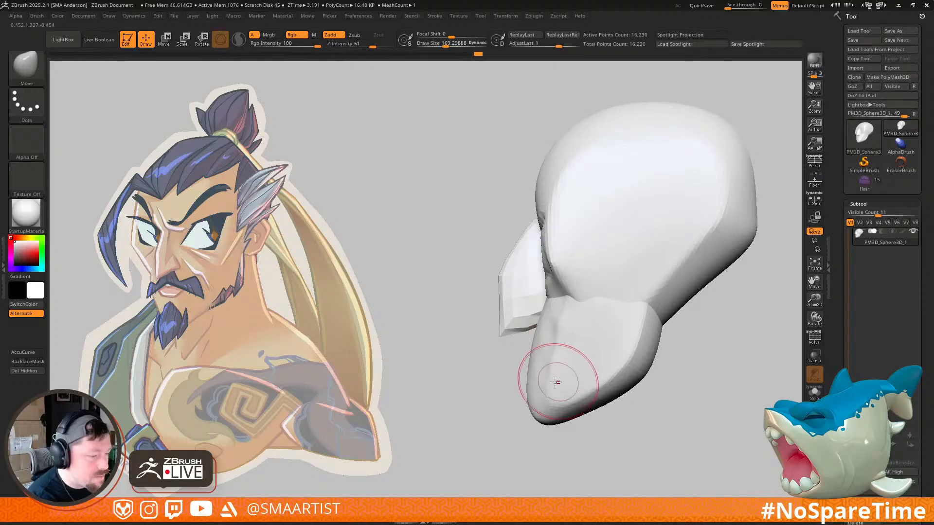
{"action": "left_click_drag", "start_coordinate": [560, 324], "coordinate": [567, 327]}
{"action": "mouse_move", "coordinate": [515, 350]}
{"action": "left_mouse_down"}
{"action": "mouse_move", "coordinate": [540, 337]}
{"action": "mouse_move", "coordinate": [619, 336]}
{"action": "mouse_move", "coordinate": [547, 326]}
{"action": "mouse_move", "coordinate": [566, 328]}
{"action": "mouse_move", "coordinate": [564, 320]}
{"action": "left_mouse_up"}
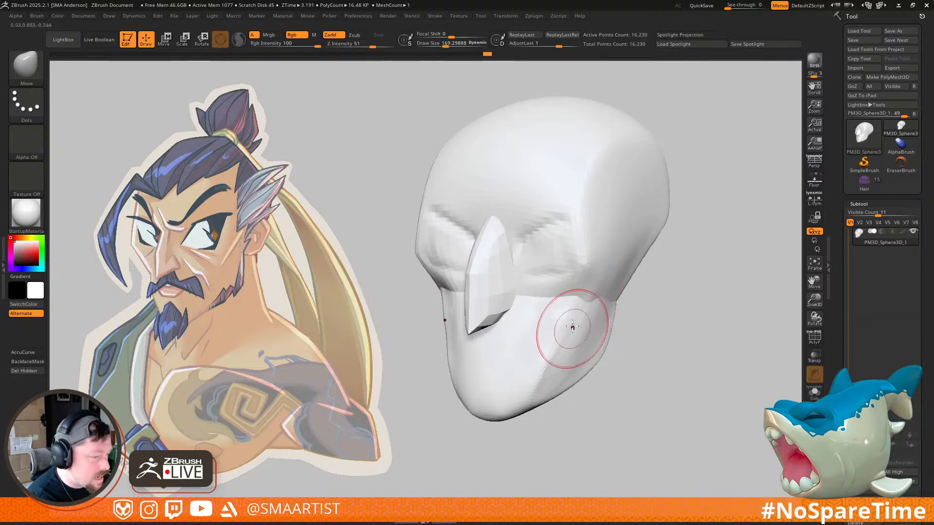
{"action": "mouse_move", "coordinate": [573, 321]}
{"action": "left_mouse_down"}
{"action": "mouse_move", "coordinate": [582, 304]}
{"action": "mouse_move", "coordinate": [579, 323]}
{"action": "left_mouse_up"}
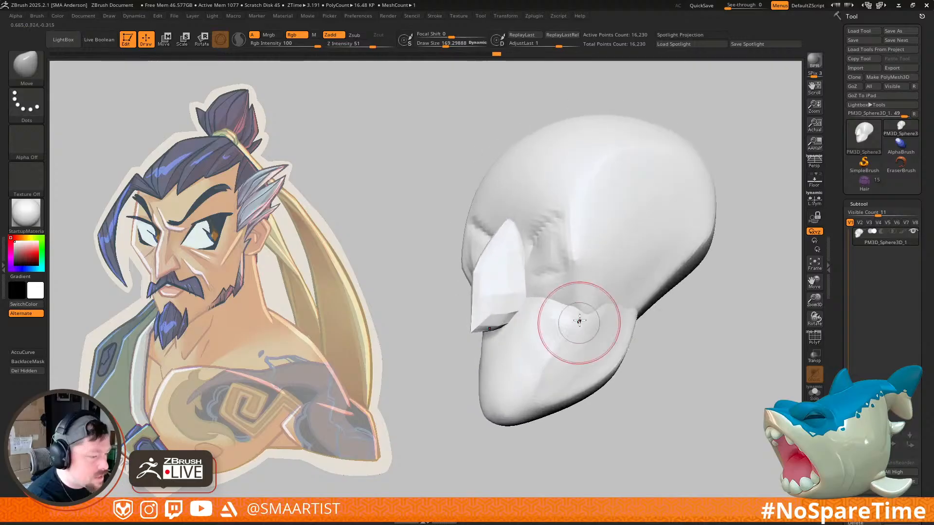
{"action": "left_click_drag", "start_coordinate": [613, 342], "coordinate": [600, 334]}
Step: Mask the nose piece to leave only the cranium and jaw editable
{"action": "key", "text": "b"}
{"action": "key", "text": "d"}
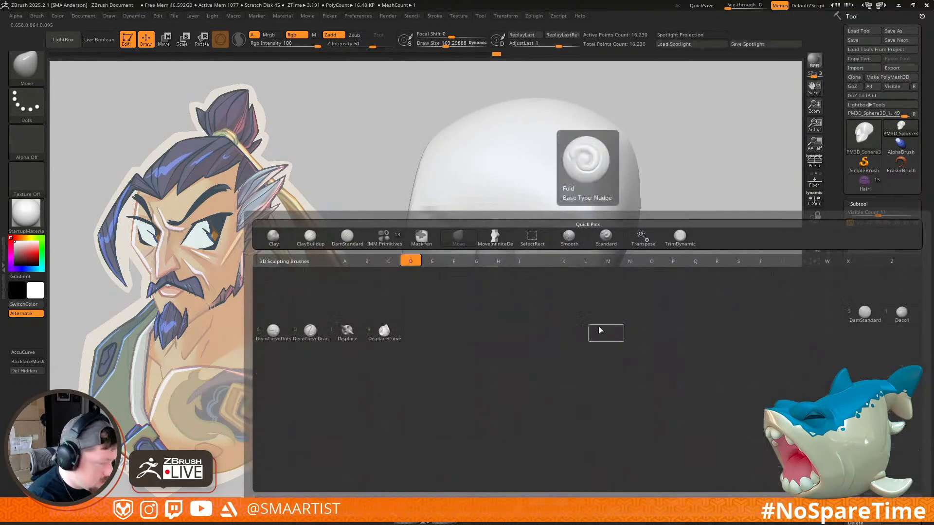
{"action": "key", "text": "s"}
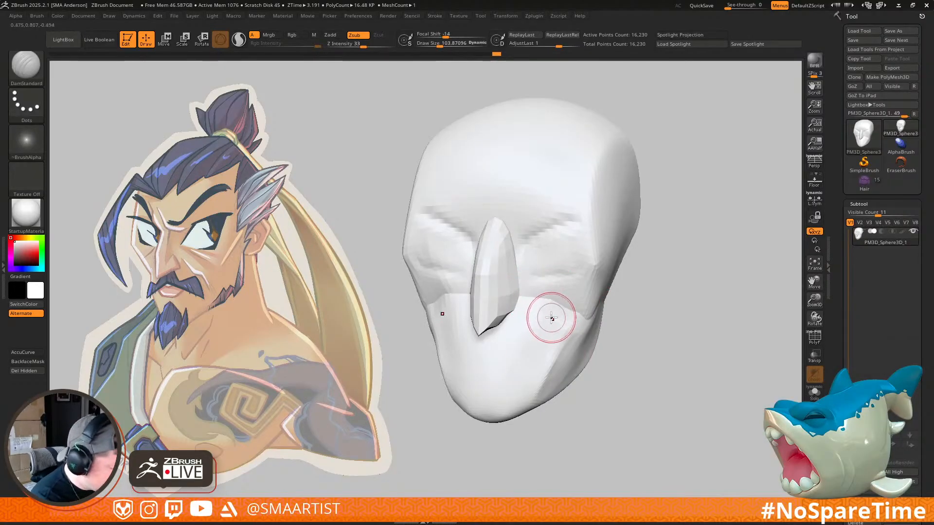
{"action": "key", "text": "w"}
{"action": "left_click", "coordinate": [496, 303], "text": "ctrl"}
{"action": "key", "text": "q"}
{"action": "left_click", "coordinate": [652, 296], "text": "ctrl"}
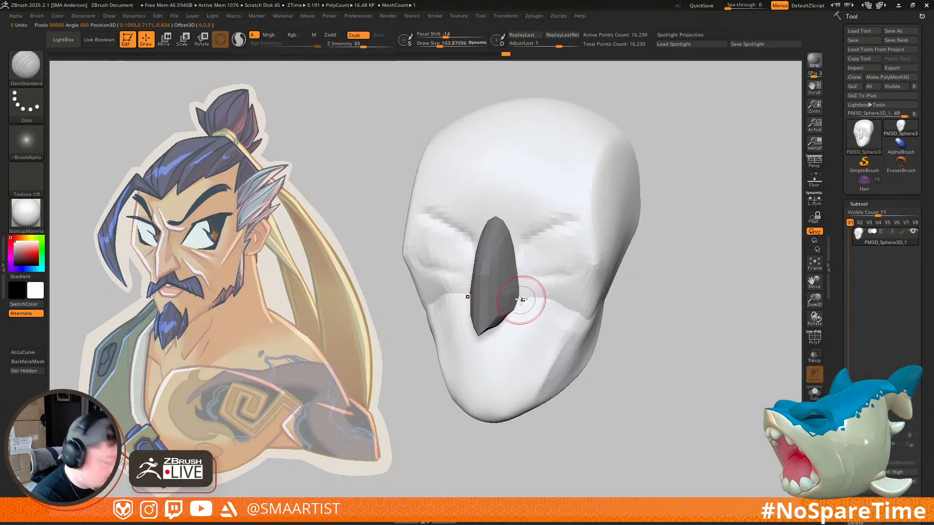
Step: Shape the cheekbones' lower edge beside the masked nose with a smaller Move brush
{"action": "key", "text": "b"}
{"action": "key", "text": "m"}
{"action": "key", "text": "v"}
{"action": "key", "text": "s"}
{"action": "left_click_drag", "start_coordinate": [527, 297], "coordinate": [524, 294]}
{"action": "key", "text": "s"}
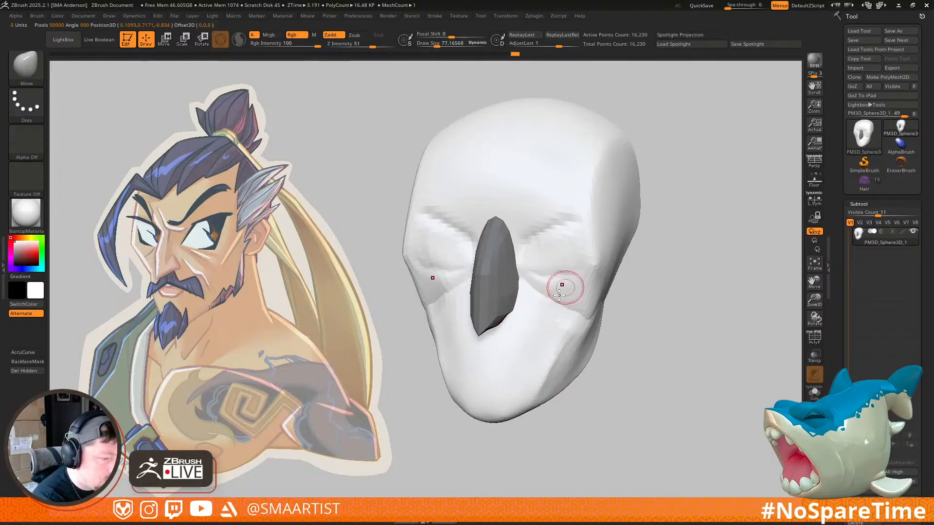
{"action": "mouse_move", "coordinate": [611, 319]}
{"action": "left_mouse_down"}
{"action": "mouse_move", "coordinate": [576, 329]}
{"action": "mouse_move", "coordinate": [536, 317]}
{"action": "mouse_move", "coordinate": [518, 298]}
{"action": "left_mouse_up"}
{"action": "key", "text": "s"}
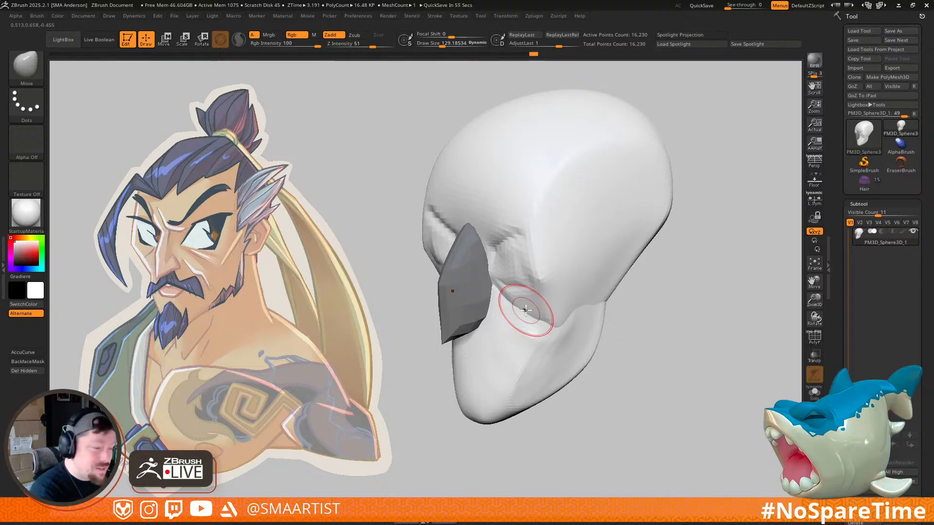
Step: Refine the outer cheekbone where it meets the jaw with the Move brush and smooth the surface there
{"action": "mouse_move", "coordinate": [542, 312]}
{"action": "right_mouse_down"}
{"action": "mouse_move", "coordinate": [527, 316]}
{"action": "mouse_move", "coordinate": [566, 306]}
{"action": "mouse_move", "coordinate": [558, 338]}
{"action": "mouse_move", "coordinate": [564, 318]}
{"action": "right_mouse_up"}
{"action": "key", "text": "s"}
{"action": "mouse_move", "coordinate": [565, 319]}
{"action": "left_mouse_down"}
{"action": "mouse_move", "coordinate": [559, 313]}
{"action": "mouse_move", "coordinate": [553, 326]}
{"action": "left_mouse_up"}
{"action": "mouse_move", "coordinate": [552, 326]}
{"action": "right_mouse_down"}
{"action": "mouse_move", "coordinate": [559, 321]}
{"action": "mouse_move", "coordinate": [543, 308]}
{"action": "mouse_move", "coordinate": [588, 287]}
{"action": "mouse_move", "coordinate": [612, 239]}
{"action": "mouse_move", "coordinate": [582, 324]}
{"action": "mouse_move", "coordinate": [559, 272]}
{"action": "right_mouse_up"}
{"action": "key", "text": "shift"}
{"action": "left_click_drag", "start_coordinate": [556, 260], "coordinate": [543, 320], "text": "shift"}
{"action": "mouse_move", "coordinate": [621, 271]}
{"action": "right_mouse_down"}
{"action": "mouse_move", "coordinate": [585, 300]}
{"action": "mouse_move", "coordinate": [617, 239]}
{"action": "mouse_move", "coordinate": [548, 306]}
{"action": "right_mouse_up"}
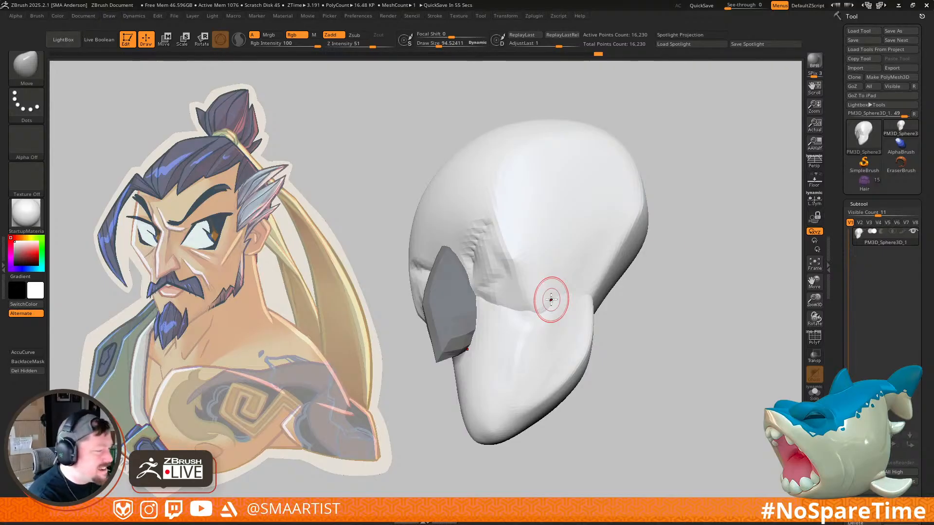
Step: Clear the nose mask and adjust the side of the face where the cheekbone meets the jaw
{"action": "mouse_move", "coordinate": [676, 267]}
{"action": "left_mouse_down"}
{"action": "mouse_move", "coordinate": [669, 313]}
{"action": "mouse_move", "coordinate": [687, 299]}
{"action": "mouse_move", "coordinate": [674, 271]}
{"action": "mouse_move", "coordinate": [656, 294]}
{"action": "mouse_move", "coordinate": [647, 288]}
{"action": "left_mouse_up"}
{"action": "mouse_move", "coordinate": [507, 314]}
{"action": "right_mouse_down"}
{"action": "mouse_move", "coordinate": [535, 319]}
{"action": "mouse_move", "coordinate": [541, 290]}
{"action": "mouse_move", "coordinate": [637, 301]}
{"action": "mouse_move", "coordinate": [615, 302]}
{"action": "mouse_move", "coordinate": [611, 259]}
{"action": "mouse_move", "coordinate": [640, 312]}
{"action": "mouse_move", "coordinate": [617, 267]}
{"action": "right_mouse_up"}
{"action": "left_click_drag", "start_coordinate": [717, 321], "coordinate": [741, 352], "text": "ctrl"}
{"action": "mouse_move", "coordinate": [737, 346]}
{"action": "right_mouse_down", "text": "ctrl"}
{"action": "mouse_move", "coordinate": [700, 268]}
{"action": "mouse_move", "coordinate": [666, 271]}
{"action": "mouse_move", "coordinate": [656, 292]}
{"action": "mouse_move", "coordinate": [670, 308]}
{"action": "mouse_move", "coordinate": [642, 243]}
{"action": "mouse_move", "coordinate": [604, 277]}
{"action": "mouse_move", "coordinate": [630, 270]}
{"action": "mouse_move", "coordinate": [607, 262]}
{"action": "right_mouse_up", "text": "ctrl"}
{"action": "key", "text": "s"}
{"action": "left_click_drag", "start_coordinate": [591, 267], "coordinate": [581, 273]}
{"action": "mouse_move", "coordinate": [584, 274]}
{"action": "right_mouse_down"}
{"action": "mouse_move", "coordinate": [629, 298]}
{"action": "mouse_move", "coordinate": [626, 265]}
{"action": "mouse_move", "coordinate": [632, 331]}
{"action": "mouse_move", "coordinate": [625, 267]}
{"action": "mouse_move", "coordinate": [709, 260]}
{"action": "mouse_move", "coordinate": [693, 275]}
{"action": "mouse_move", "coordinate": [704, 287]}
{"action": "right_mouse_up"}
{"action": "right_click_drag", "start_coordinate": [646, 290], "coordinate": [649, 349], "text": "ctrl"}
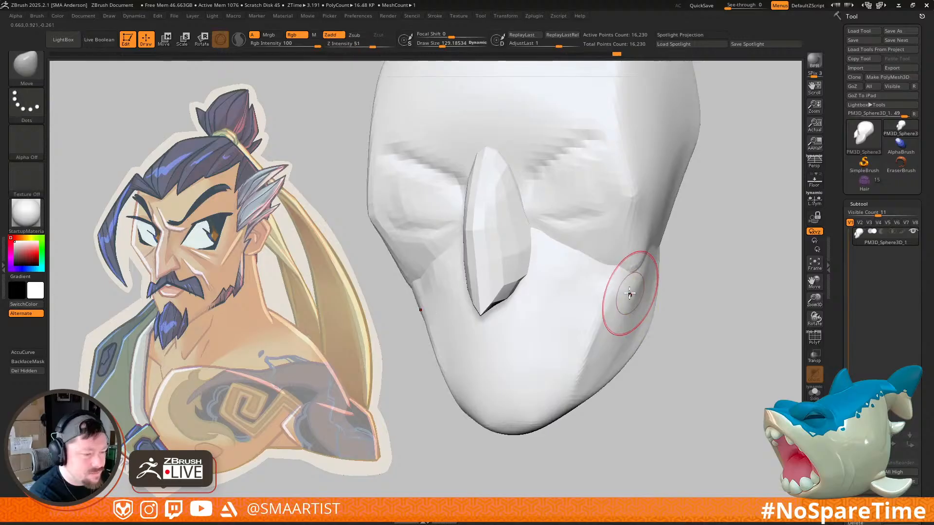
Step: Isolate the jaw piece, smooth its upper outer edge and show the whole head again
{"action": "left_click", "coordinate": [631, 293], "text": "ctrl+shift"}
{"action": "key", "text": "shift"}
{"action": "left_click_drag", "start_coordinate": [646, 263], "coordinate": [644, 279], "text": "shift"}
{"action": "left_click", "coordinate": [691, 285], "text": "ctrl+shift"}
{"action": "mouse_move", "coordinate": [721, 337]}
{"action": "right_mouse_down", "text": "ctrl"}
{"action": "mouse_move", "coordinate": [700, 258]}
{"action": "mouse_move", "coordinate": [684, 261]}
{"action": "right_mouse_up", "text": "ctrl"}
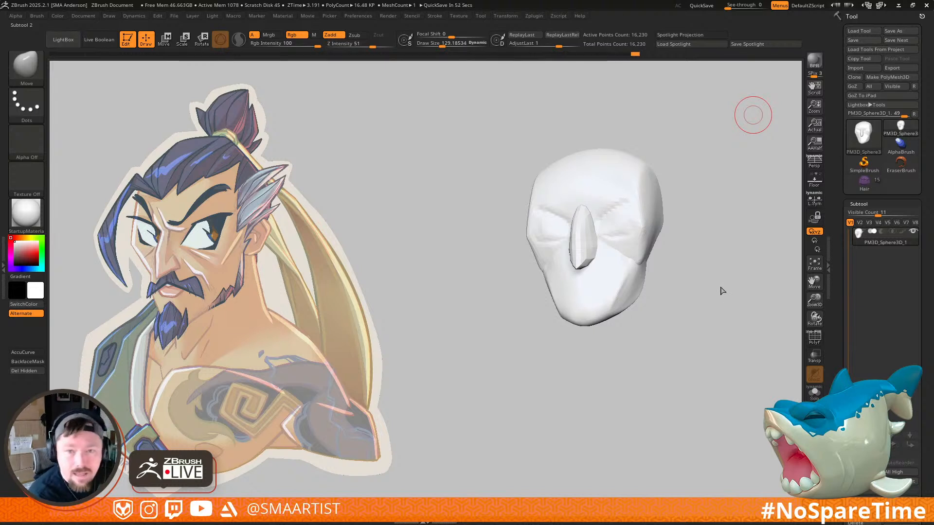
Step: Turn the head to a three-quarter view and show the animation timeline above the canvas
{"action": "mouse_move", "coordinate": [719, 299]}
{"action": "left_mouse_down"}
{"action": "mouse_move", "coordinate": [708, 316]}
{"action": "mouse_move", "coordinate": [702, 309]}
{"action": "left_mouse_up"}
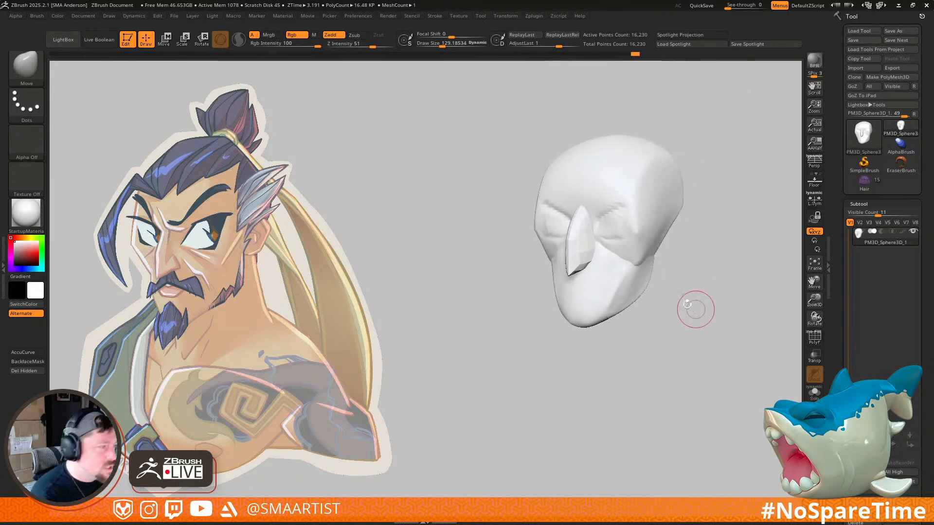
{"action": "left_click", "coordinate": [308, 15]}
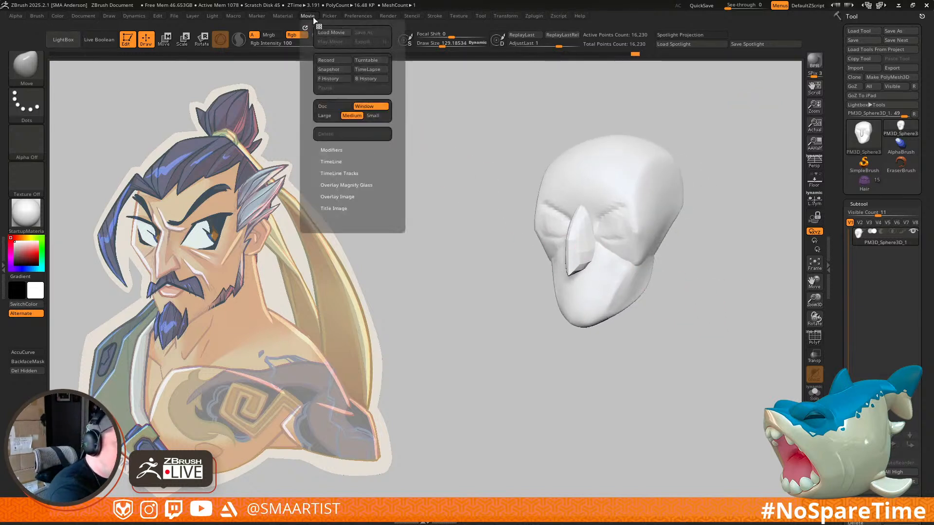
{"action": "left_click", "coordinate": [336, 161]}
{"action": "left_click", "coordinate": [325, 180]}
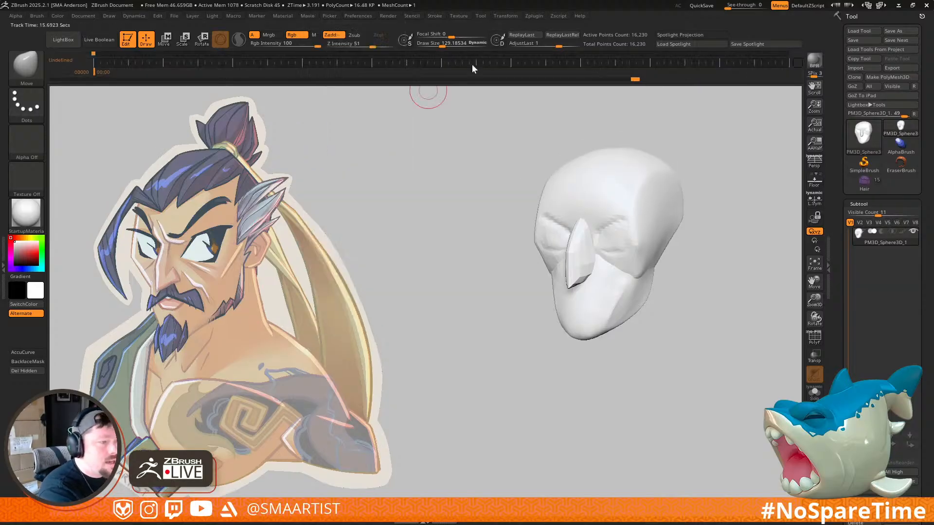
Step: Position and scale the view of the head to overlap the face in the 2D concept
{"action": "left_click_drag", "start_coordinate": [727, 302], "coordinate": [625, 282], "text": "alt"}
{"action": "left_click_drag", "start_coordinate": [682, 272], "coordinate": [400, 290], "text": "alt"}
{"action": "mouse_move", "coordinate": [627, 278]}
{"action": "right_mouse_down", "text": "alt"}
{"action": "mouse_move", "coordinate": [307, 282]}
{"action": "mouse_move", "coordinate": [433, 340]}
{"action": "right_mouse_up", "text": "alt"}
{"action": "right_click_drag", "start_coordinate": [350, 296], "coordinate": [343, 287], "text": "ctrl"}
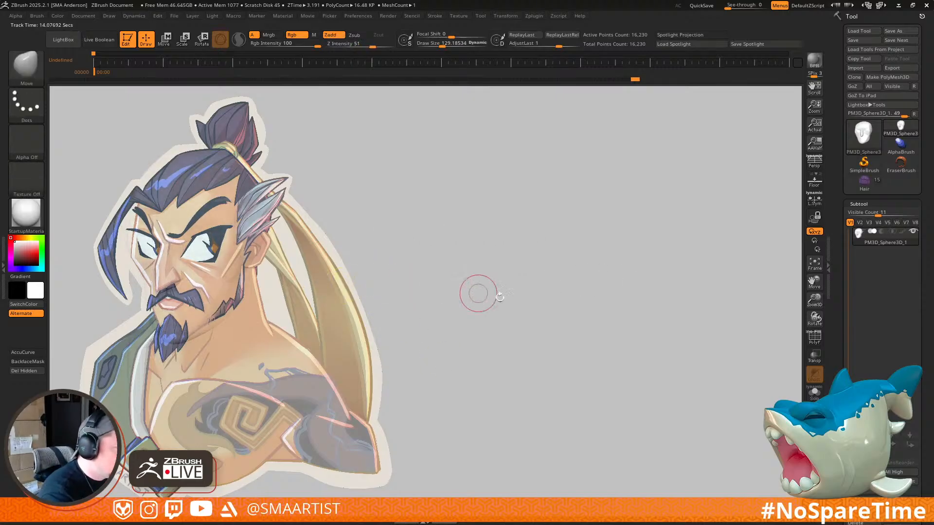
Step: Lower the concept image's opacity in Spotlight to compare it with the head beneath
{"action": "key", "text": "z"}
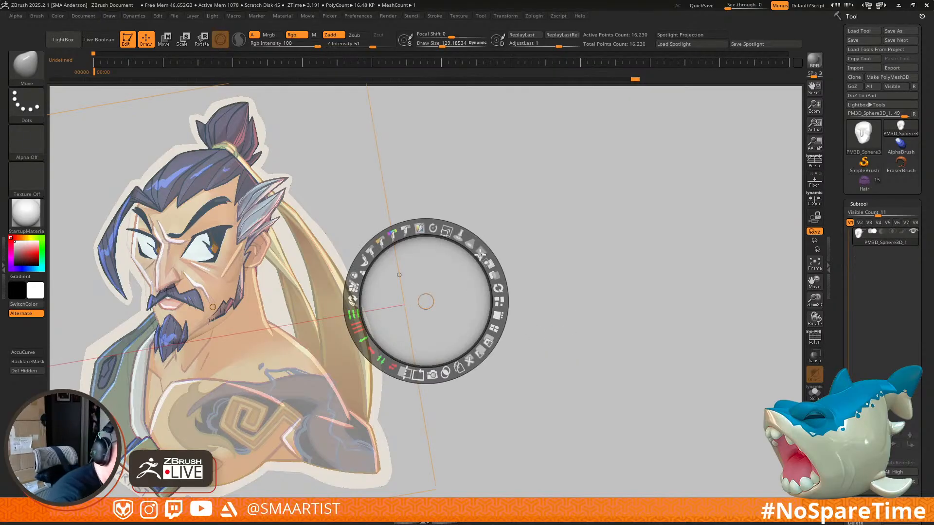
{"action": "left_click_drag", "start_coordinate": [481, 252], "coordinate": [440, 238]}
{"action": "key", "text": "z"}
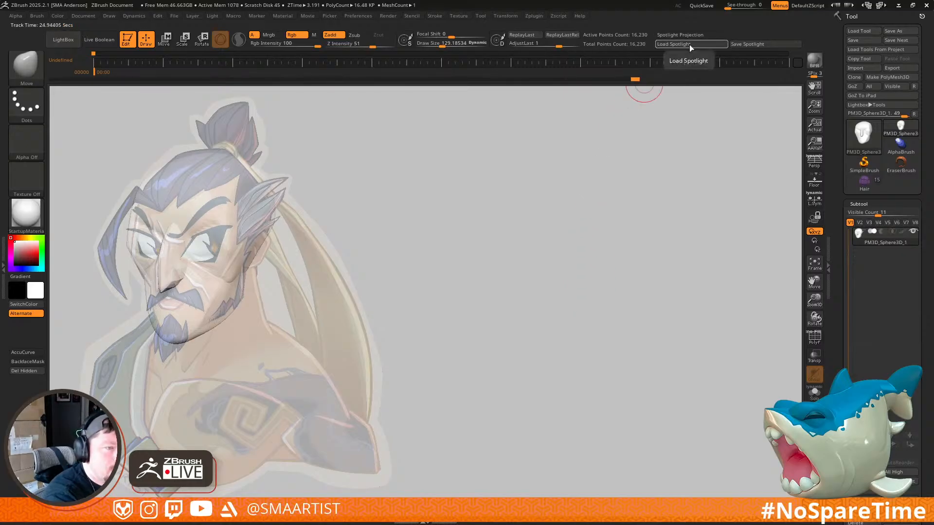
Step: Save the Spotlight setup as Hanzo_Spotlight_01 in the _Hanzo folder
{"action": "left_click", "coordinate": [744, 45]}
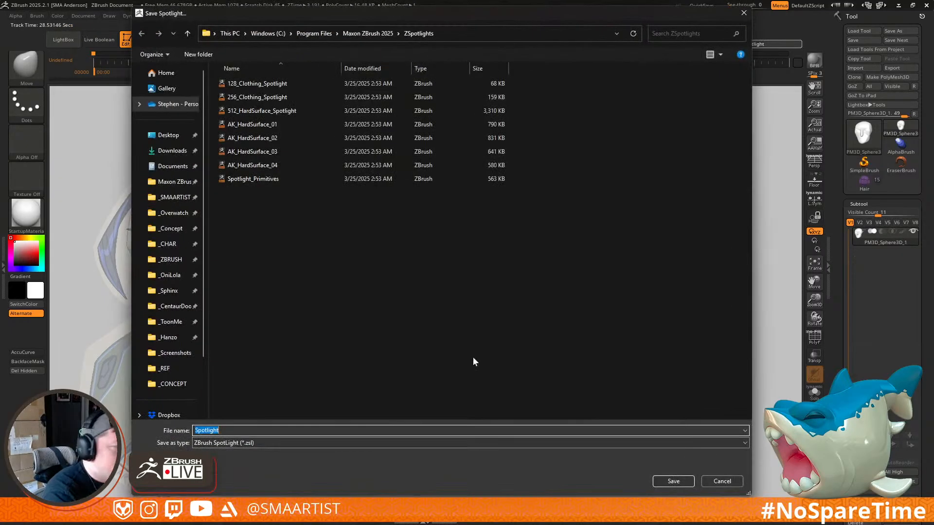
{"action": "left_click", "coordinate": [176, 341]}
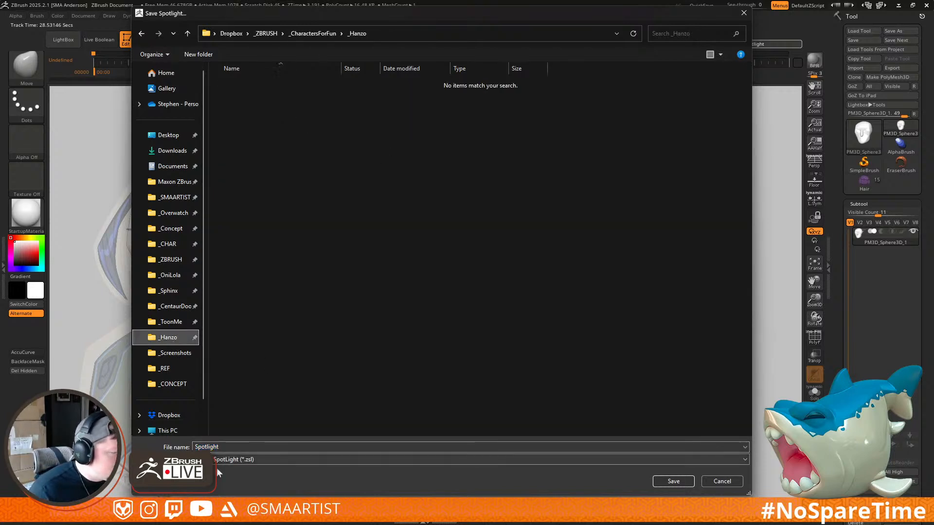
{"action": "left_click", "coordinate": [214, 447]}
{"action": "key", "text": "Home"}
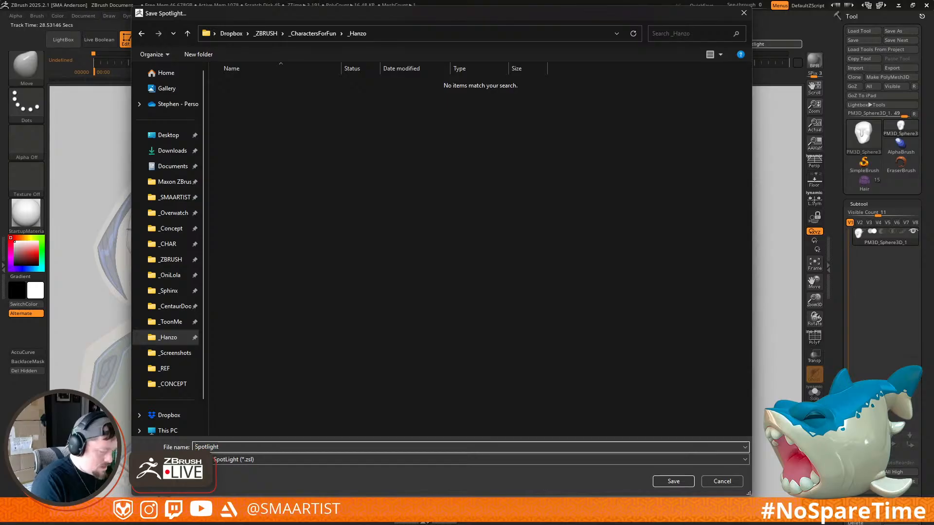
{"action": "type", "text": "Hanzo"}
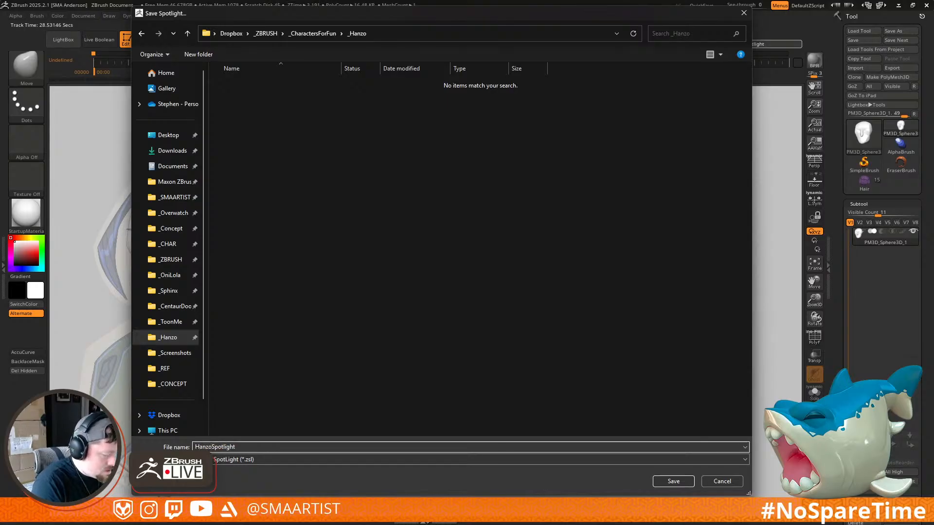
{"action": "type", "text": "_"}
{"action": "key", "text": "End"}
{"action": "type", "text": "_01"}
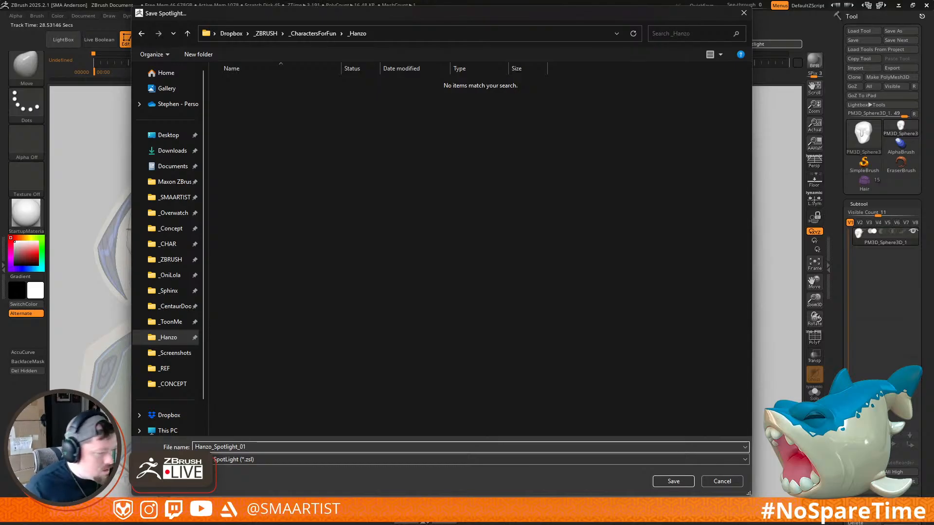
{"action": "left_click", "coordinate": [675, 481]}
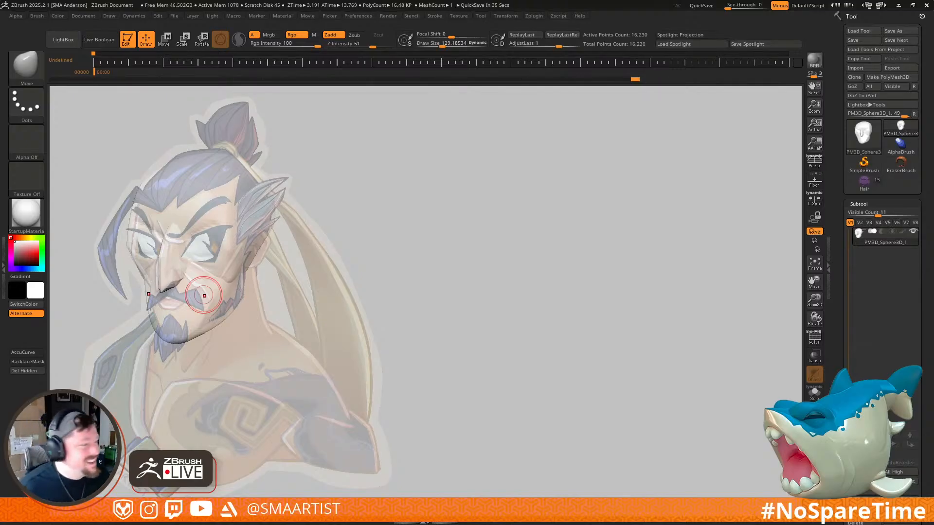
Step: Show the polygroup wireframe, fit the head over the concept face, and store the camera view at frame 38 of the timeline
{"action": "mouse_move", "coordinate": [500, 253]}
{"action": "left_mouse_down"}
{"action": "mouse_move", "coordinate": [500, 262]}
{"action": "mouse_move", "coordinate": [520, 252]}
{"action": "mouse_move", "coordinate": [677, 267]}
{"action": "mouse_move", "coordinate": [611, 242]}
{"action": "mouse_move", "coordinate": [503, 252]}
{"action": "mouse_move", "coordinate": [477, 267]}
{"action": "mouse_move", "coordinate": [497, 254]}
{"action": "mouse_move", "coordinate": [497, 230]}
{"action": "mouse_move", "coordinate": [485, 226]}
{"action": "left_mouse_up"}
{"action": "key", "text": "shift+f"}
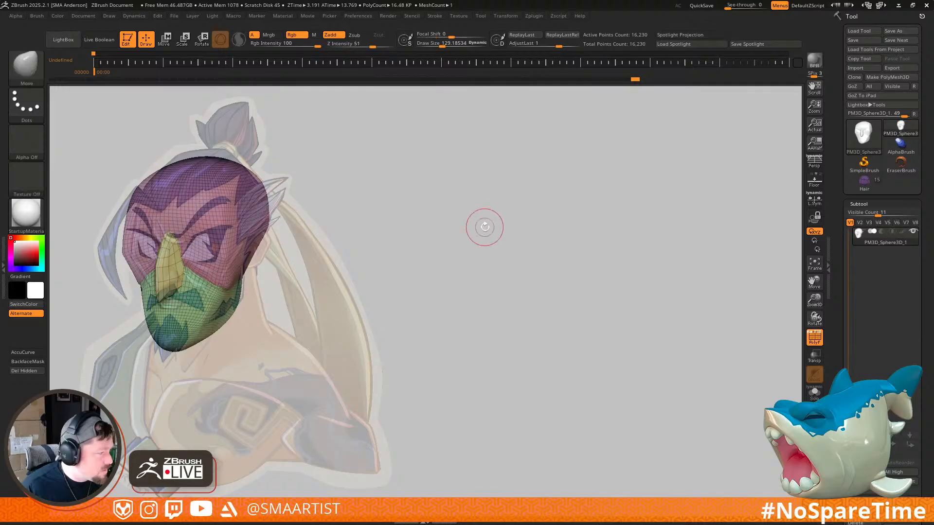
{"action": "mouse_move", "coordinate": [486, 226]}
{"action": "left_mouse_down", "text": "alt"}
{"action": "mouse_move", "coordinate": [465, 221]}
{"action": "mouse_move", "coordinate": [479, 224]}
{"action": "left_mouse_up", "text": "alt"}
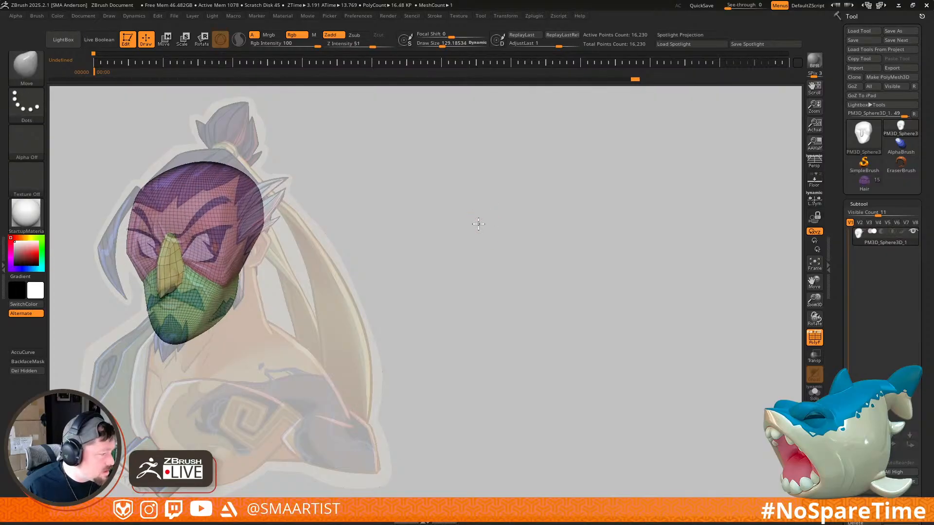
{"action": "right_click_drag", "start_coordinate": [478, 225], "coordinate": [477, 222], "text": "ctrl"}
{"action": "left_click_drag", "start_coordinate": [480, 224], "coordinate": [479, 222], "text": "alt"}
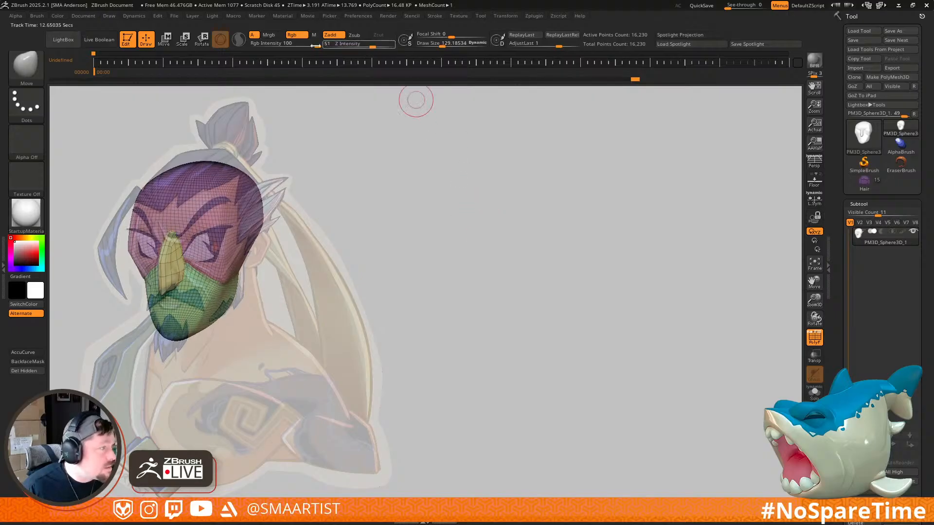
{"action": "left_click", "coordinate": [130, 62]}
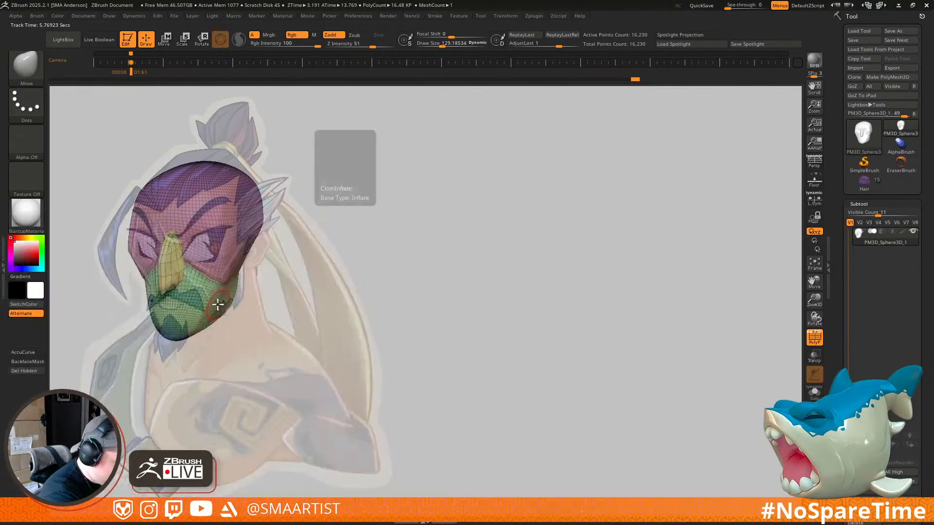
Step: Enlarge the Move brush to about 384 and nudge the far cheek and brow outline to match the concept
{"action": "key", "text": "s"}
{"action": "left_click_drag", "start_coordinate": [151, 302], "coordinate": [173, 303]}
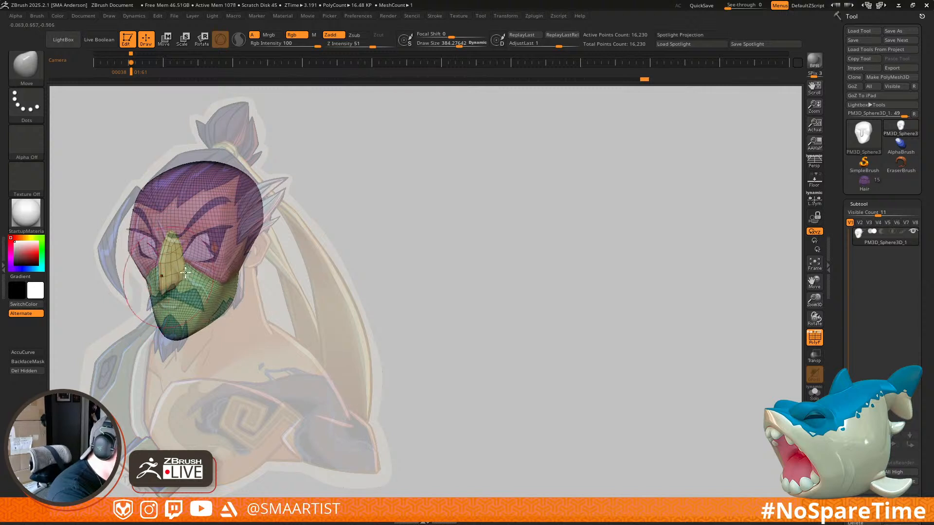
{"action": "left_click_drag", "start_coordinate": [128, 233], "coordinate": [133, 233]}
{"action": "left_click_drag", "start_coordinate": [146, 187], "coordinate": [151, 190]}
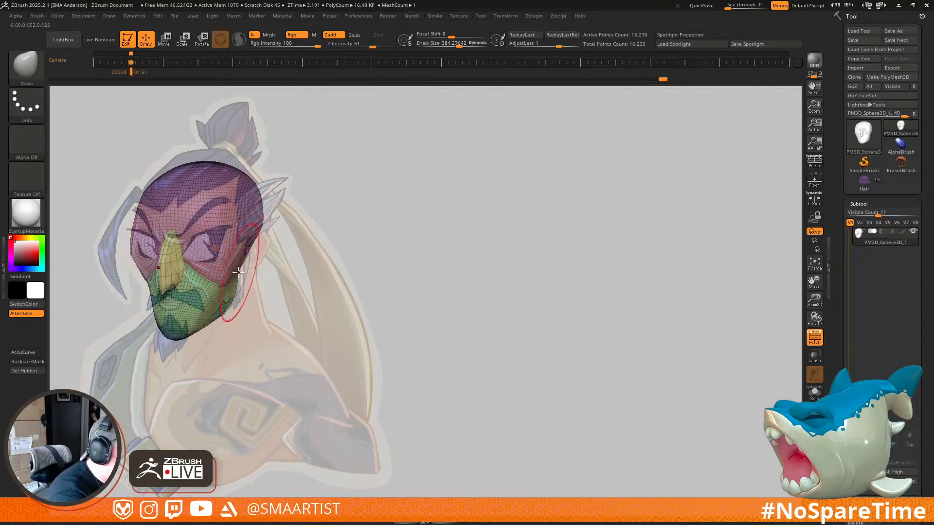
Step: Mask everything except the jaw and pull its rear corner up toward the ear with the Move brush at about size 289
{"action": "mouse_move", "coordinate": [282, 267]}
{"action": "left_mouse_down", "text": "alt"}
{"action": "mouse_move", "coordinate": [519, 247]}
{"action": "mouse_move", "coordinate": [507, 240]}
{"action": "left_mouse_up", "text": "alt"}
{"action": "mouse_move", "coordinate": [484, 265]}
{"action": "right_mouse_down", "text": "ctrl"}
{"action": "mouse_move", "coordinate": [473, 319]}
{"action": "mouse_move", "coordinate": [481, 342]}
{"action": "right_mouse_up", "text": "ctrl"}
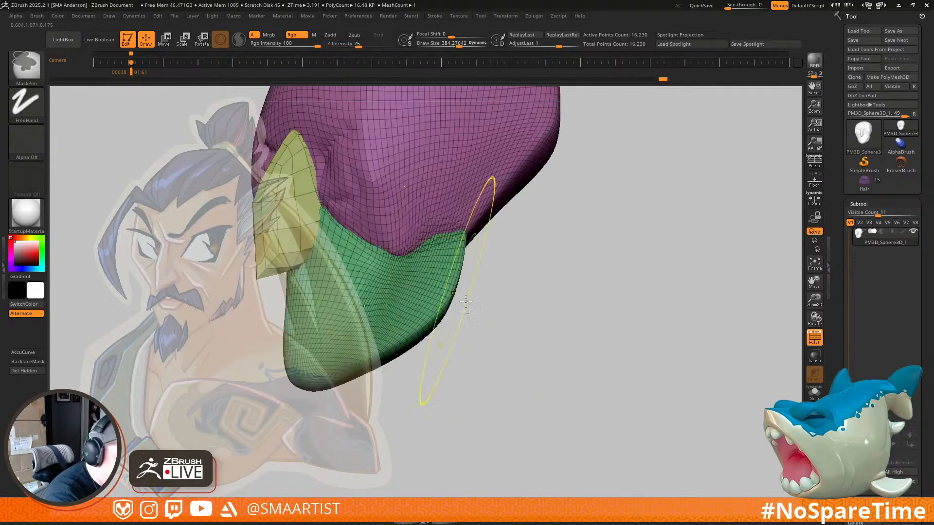
{"action": "key", "text": "w"}
{"action": "left_click", "coordinate": [439, 292], "text": "ctrl"}
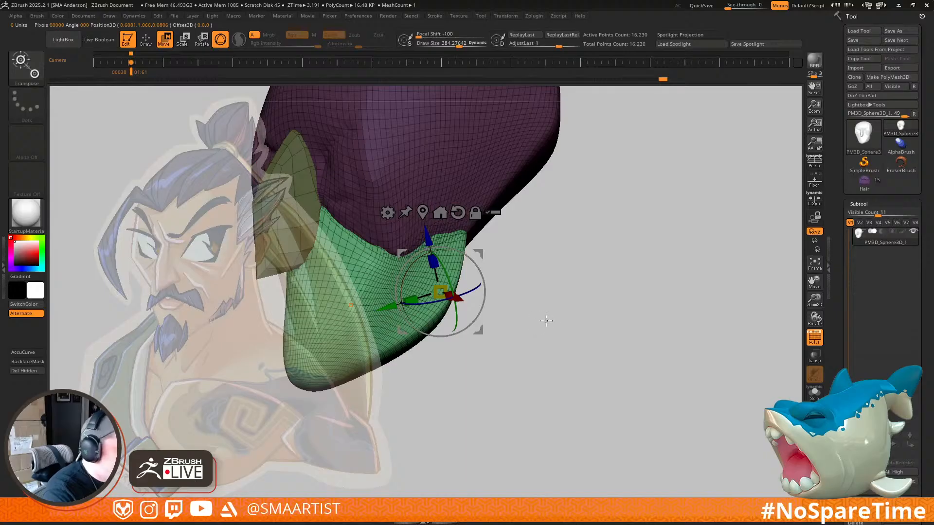
{"action": "key", "text": "q"}
{"action": "mouse_move", "coordinate": [482, 263]}
{"action": "left_mouse_down"}
{"action": "mouse_move", "coordinate": [514, 226]}
{"action": "mouse_move", "coordinate": [452, 242]}
{"action": "left_mouse_up"}
{"action": "key", "text": "s"}
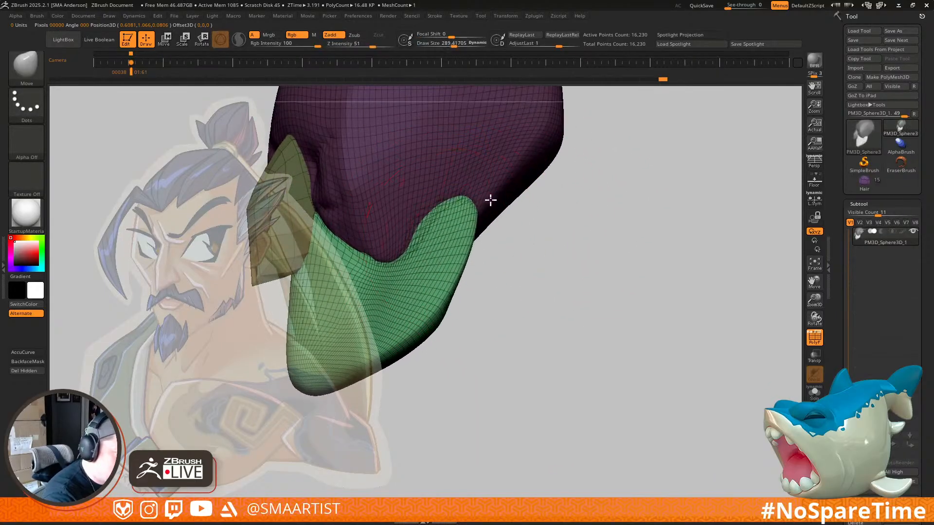
{"action": "mouse_move", "coordinate": [483, 214]}
{"action": "left_mouse_down"}
{"action": "mouse_move", "coordinate": [424, 218]}
{"action": "mouse_move", "coordinate": [490, 202]}
{"action": "mouse_move", "coordinate": [447, 216]}
{"action": "left_mouse_up"}
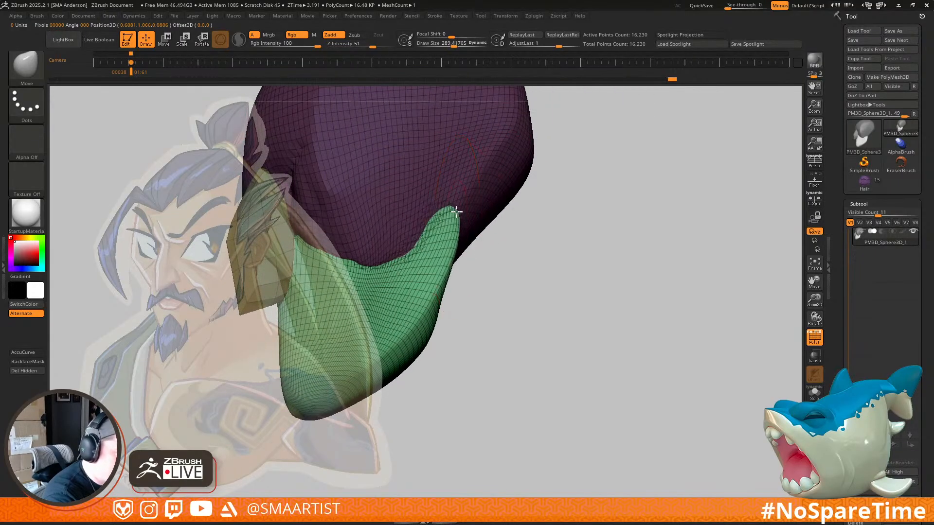
Step: Refine the back edge of the jaw with the Move brush at about size 229
{"action": "mouse_move", "coordinate": [457, 331]}
{"action": "left_mouse_down", "text": "alt"}
{"action": "mouse_move", "coordinate": [518, 292]}
{"action": "mouse_move", "coordinate": [487, 273]}
{"action": "mouse_move", "coordinate": [505, 290]}
{"action": "left_mouse_up", "text": "alt"}
{"action": "key", "text": "s"}
{"action": "mouse_move", "coordinate": [511, 287]}
{"action": "left_mouse_down"}
{"action": "mouse_move", "coordinate": [500, 282]}
{"action": "mouse_move", "coordinate": [510, 282]}
{"action": "mouse_move", "coordinate": [506, 290]}
{"action": "left_mouse_up"}
{"action": "left_click_drag", "start_coordinate": [509, 291], "coordinate": [578, 260], "text": "alt"}
{"action": "right_click_drag", "start_coordinate": [586, 325], "coordinate": [603, 211], "text": "ctrl"}
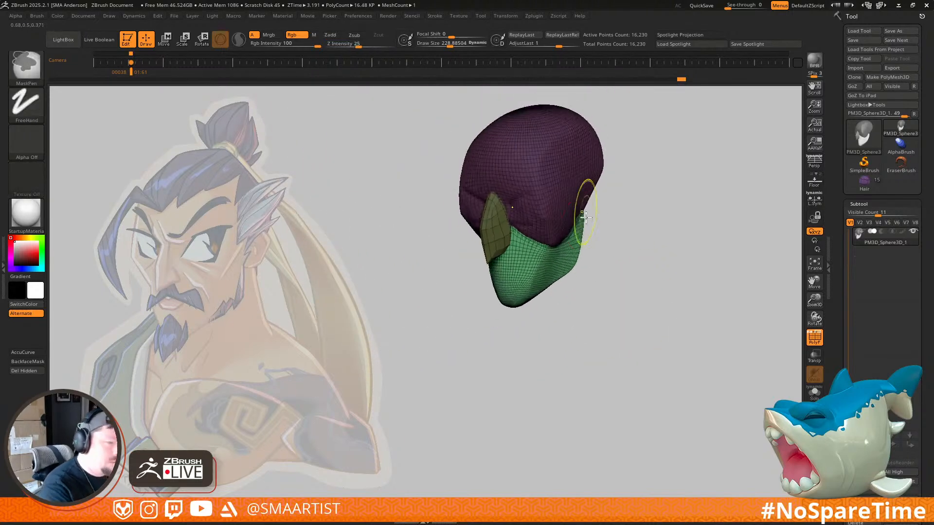
Step: Hide the wireframe, check the jaw from another angle, and return to the stored camera view over the concept
{"action": "key", "text": "shift+f"}
{"action": "mouse_move", "coordinate": [618, 278]}
{"action": "left_mouse_down"}
{"action": "mouse_move", "coordinate": [640, 252]}
{"action": "mouse_move", "coordinate": [628, 265]}
{"action": "left_mouse_up"}
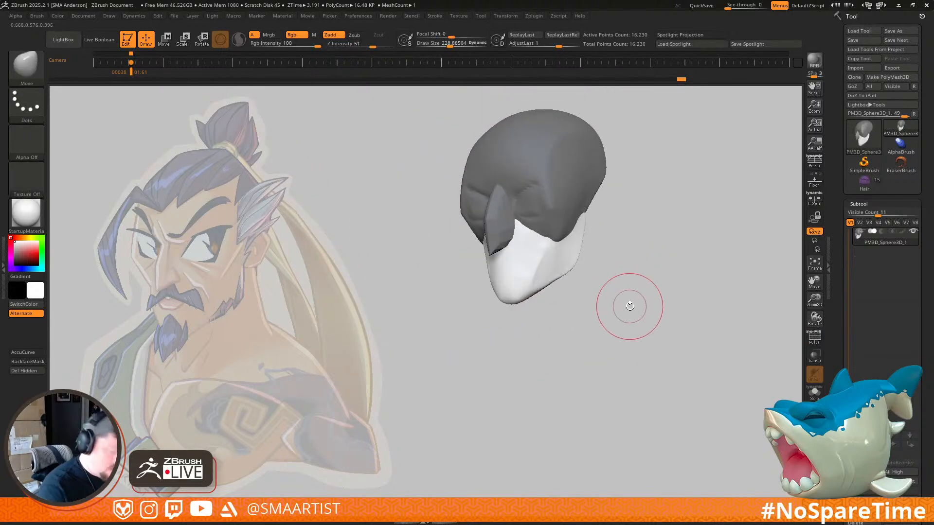
{"action": "key", "text": "Right"}
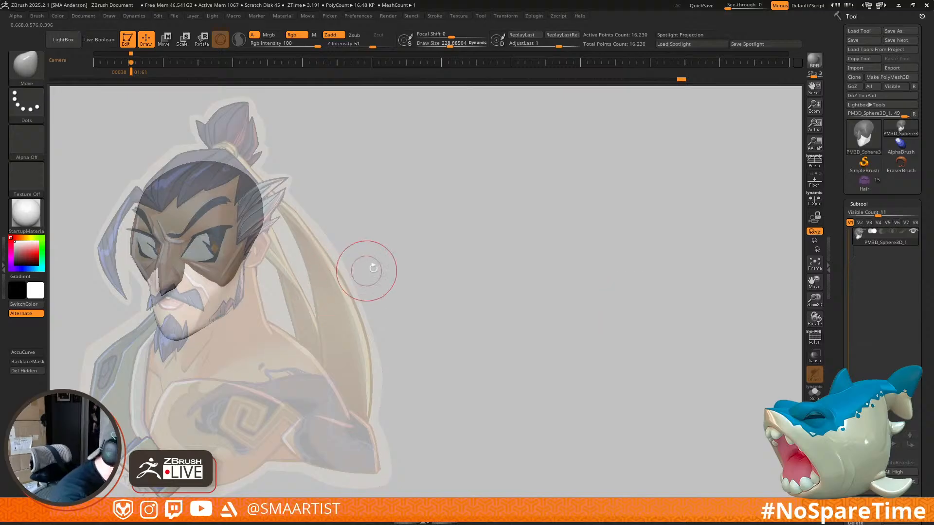
Step: Show the wireframe, clear the mask, and adjust the face outline against the concept with the Move brush at about size 384
{"action": "key", "text": "shift"}
{"action": "key", "text": "shift+f"}
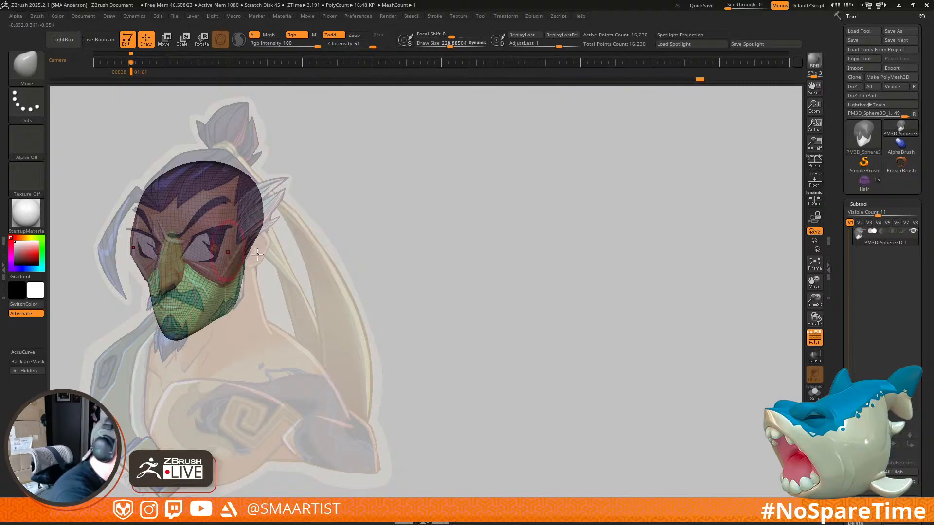
{"action": "left_click_drag", "start_coordinate": [321, 277], "coordinate": [329, 282], "text": "ctrl"}
{"action": "key", "text": "s"}
{"action": "left_click_drag", "start_coordinate": [132, 236], "coordinate": [138, 237]}
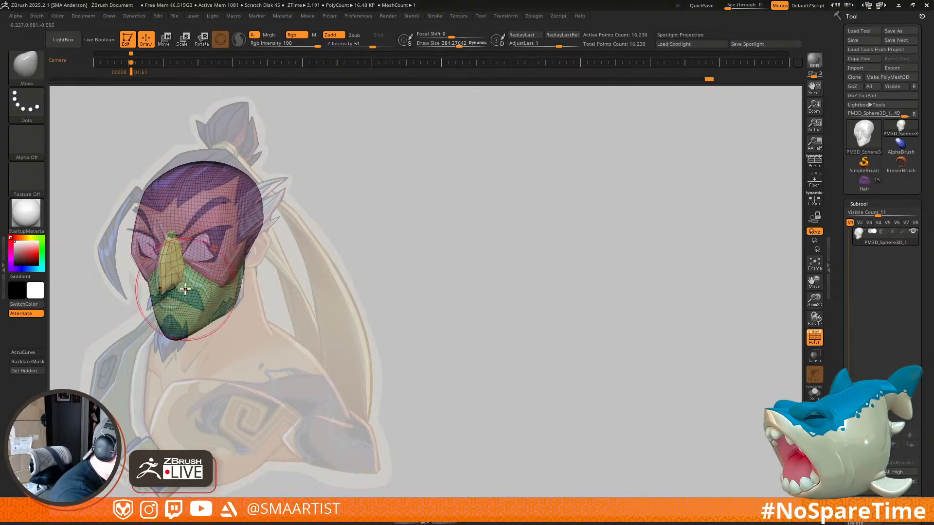
Step: Mask everything except the nose and reshape it to fit the concept with the Move brush at about size 306
{"action": "key", "text": "w"}
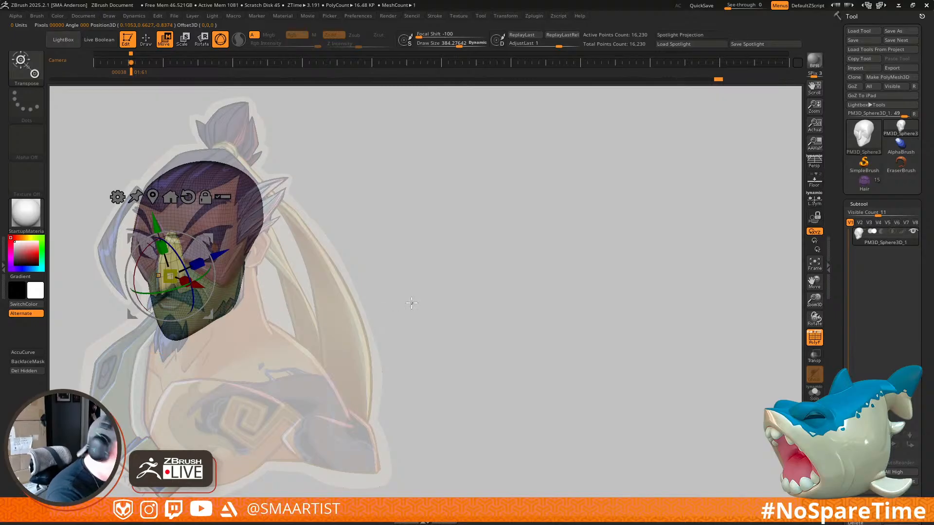
{"action": "key", "text": "q"}
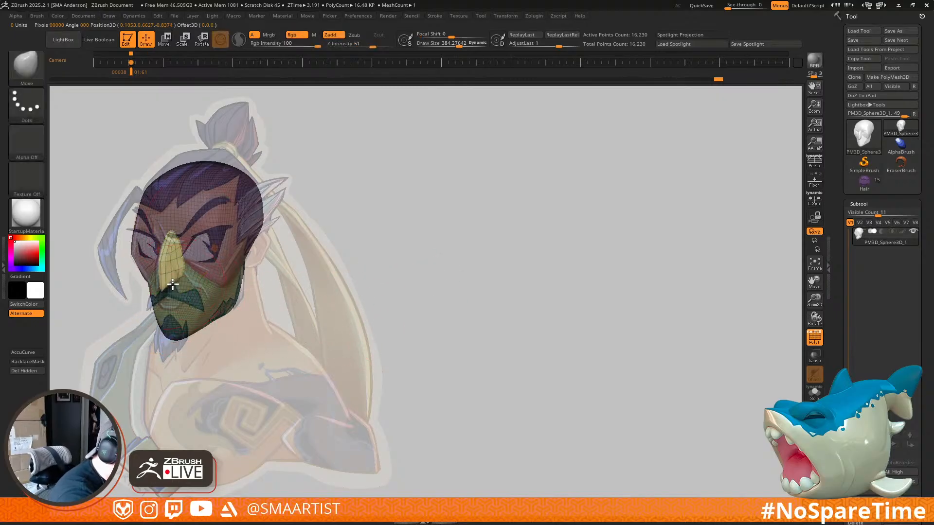
{"action": "key", "text": "s"}
{"action": "left_click_drag", "start_coordinate": [167, 286], "coordinate": [164, 287]}
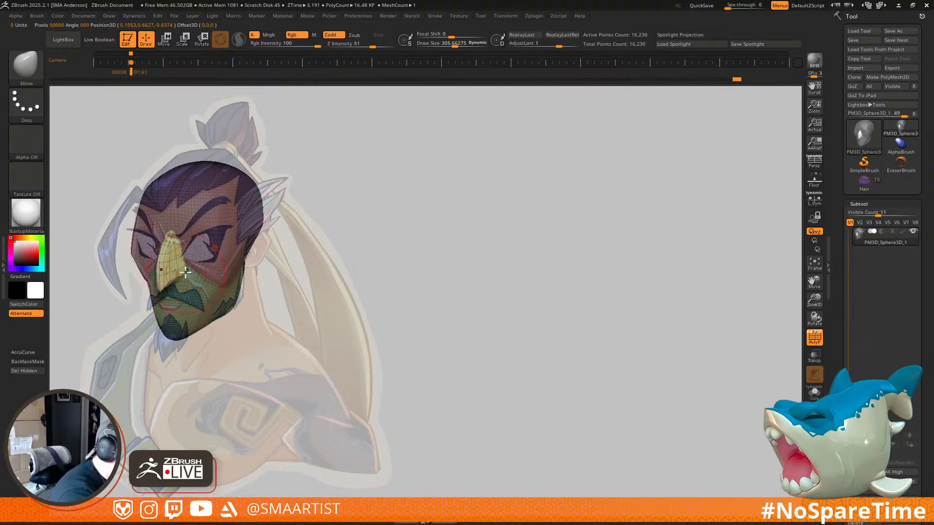
{"action": "left_click_drag", "start_coordinate": [185, 266], "coordinate": [182, 264]}
Step: Bring the head clear of the concept and invert the mask to protect the nose
{"action": "mouse_move", "coordinate": [355, 251]}
{"action": "left_mouse_down", "text": "alt"}
{"action": "mouse_move", "coordinate": [428, 265]}
{"action": "mouse_move", "coordinate": [624, 271]}
{"action": "mouse_move", "coordinate": [614, 288]}
{"action": "mouse_move", "coordinate": [632, 283]}
{"action": "mouse_move", "coordinate": [590, 281]}
{"action": "mouse_move", "coordinate": [623, 293]}
{"action": "mouse_move", "coordinate": [592, 296]}
{"action": "left_mouse_up", "text": "alt"}
{"action": "right_click_drag", "start_coordinate": [533, 298], "coordinate": [631, 313]}
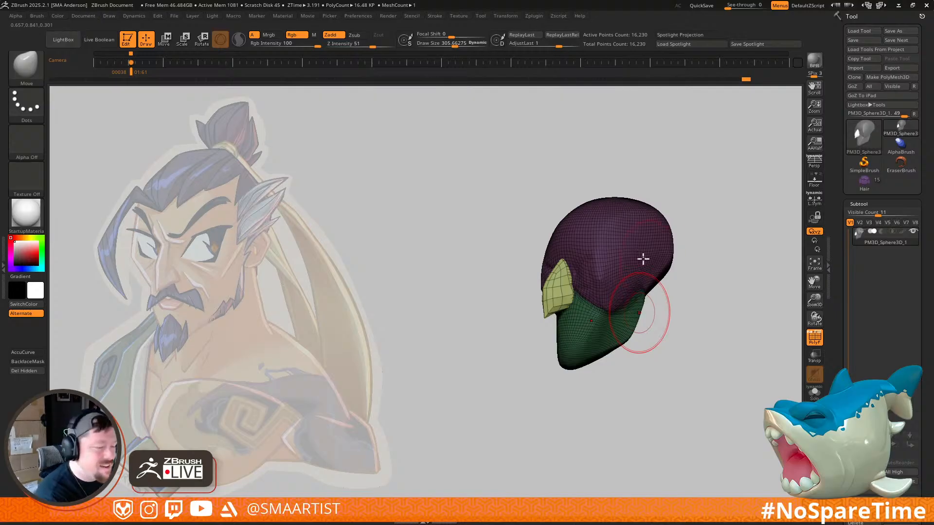
{"action": "right_click_drag", "start_coordinate": [676, 308], "coordinate": [602, 316]}
{"action": "right_click_drag", "start_coordinate": [602, 316], "coordinate": [651, 291], "text": "alt"}
{"action": "left_click", "coordinate": [671, 273], "text": "ctrl"}
Step: Reshape the jaw and cheek edges from below the head, reducing the Move brush to about size 104
{"action": "mouse_move", "coordinate": [532, 307]}
{"action": "right_mouse_down"}
{"action": "mouse_move", "coordinate": [505, 367]}
{"action": "mouse_move", "coordinate": [532, 350]}
{"action": "mouse_move", "coordinate": [524, 298]}
{"action": "right_mouse_up"}
{"action": "left_click_drag", "start_coordinate": [524, 297], "coordinate": [526, 297]}
{"action": "right_click_drag", "start_coordinate": [526, 298], "coordinate": [527, 310]}
{"action": "left_click_drag", "start_coordinate": [526, 310], "coordinate": [514, 298]}
{"action": "mouse_move", "coordinate": [514, 301]}
{"action": "right_mouse_down"}
{"action": "mouse_move", "coordinate": [540, 261]}
{"action": "mouse_move", "coordinate": [521, 309]}
{"action": "mouse_move", "coordinate": [540, 277]}
{"action": "mouse_move", "coordinate": [538, 292]}
{"action": "right_mouse_up"}
{"action": "key", "text": "s"}
{"action": "left_click_drag", "start_coordinate": [539, 329], "coordinate": [577, 323]}
{"action": "right_click_drag", "start_coordinate": [576, 323], "coordinate": [553, 336]}
{"action": "key", "text": "s"}
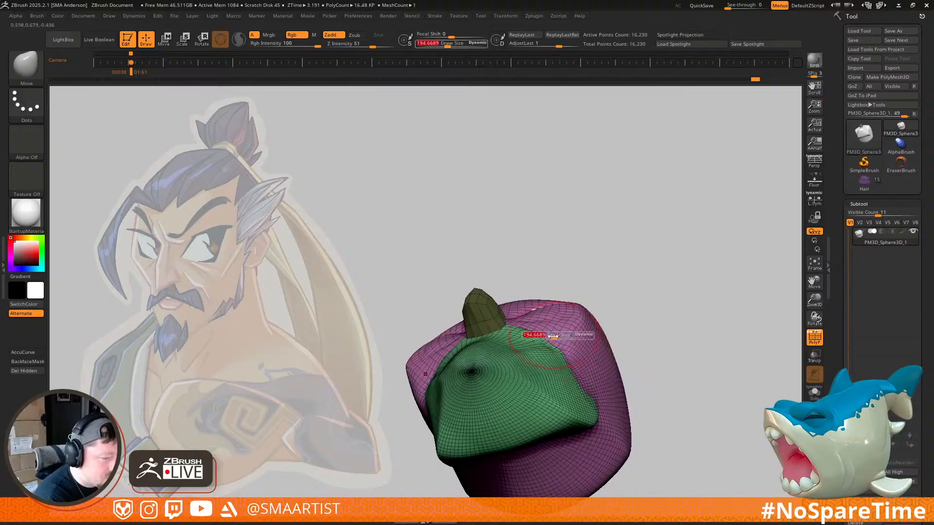
{"action": "left_click_drag", "start_coordinate": [546, 338], "coordinate": [549, 339]}
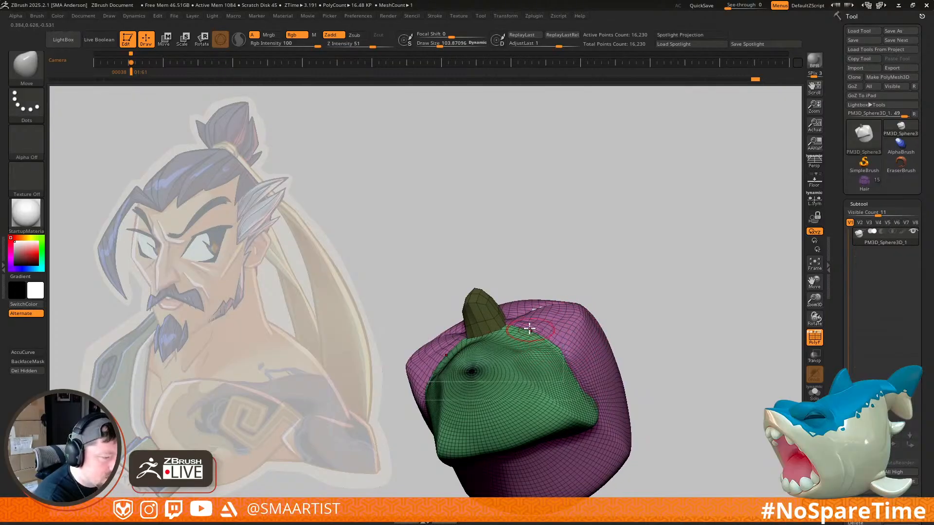
Step: Adjust the front of the face from above with the Move brush at about size 208, and hide the wireframe
{"action": "right_click_drag", "start_coordinate": [547, 317], "coordinate": [560, 260]}
{"action": "right_click_drag", "start_coordinate": [560, 261], "coordinate": [564, 335], "text": "alt"}
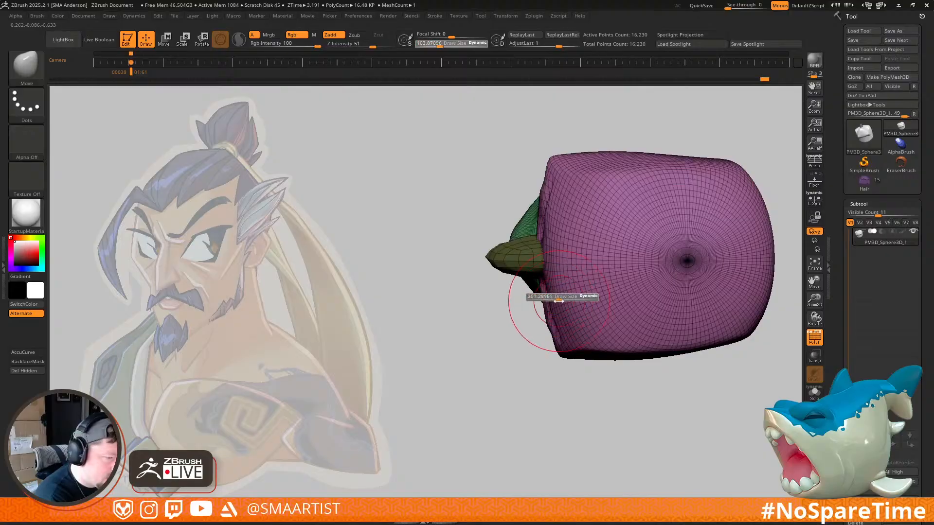
{"action": "left_click_drag", "start_coordinate": [558, 300], "coordinate": [559, 300]}
{"action": "mouse_move", "coordinate": [543, 265]}
{"action": "right_mouse_down"}
{"action": "mouse_move", "coordinate": [559, 313]}
{"action": "mouse_move", "coordinate": [569, 273]}
{"action": "mouse_move", "coordinate": [590, 371]}
{"action": "mouse_move", "coordinate": [585, 272]}
{"action": "mouse_move", "coordinate": [600, 323]}
{"action": "mouse_move", "coordinate": [657, 309]}
{"action": "mouse_move", "coordinate": [607, 292]}
{"action": "mouse_move", "coordinate": [639, 284]}
{"action": "mouse_move", "coordinate": [550, 312]}
{"action": "mouse_move", "coordinate": [559, 370]}
{"action": "right_mouse_up"}
{"action": "key", "text": "shift+f"}
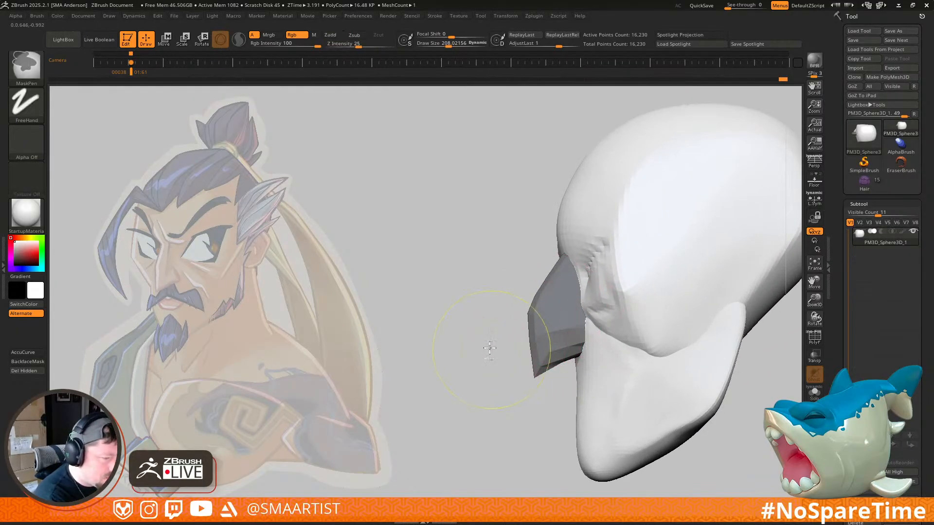
Step: Invert the mask to free the nose, reshape its profile at about brush size 215, and clear the mask
{"action": "left_click_drag", "start_coordinate": [543, 319], "coordinate": [523, 340], "text": "ctrl"}
{"action": "left_click", "coordinate": [505, 354], "text": "ctrl"}
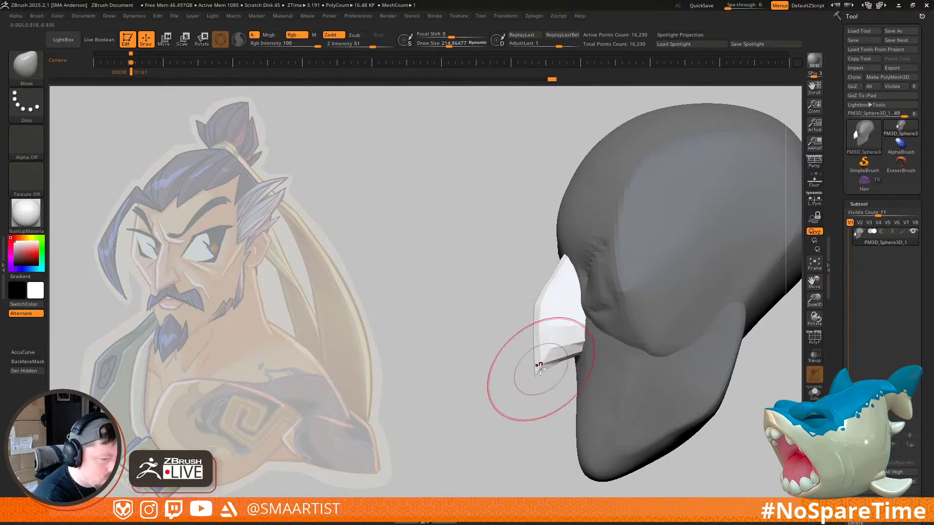
{"action": "right_click_drag", "start_coordinate": [618, 299], "coordinate": [640, 284], "text": "ctrl"}
{"action": "left_click_drag", "start_coordinate": [640, 284], "coordinate": [654, 298], "text": "ctrl"}
{"action": "mouse_move", "coordinate": [654, 298]}
{"action": "right_mouse_down"}
{"action": "mouse_move", "coordinate": [649, 289]}
{"action": "mouse_move", "coordinate": [694, 319]}
{"action": "mouse_move", "coordinate": [644, 297]}
{"action": "right_mouse_up"}
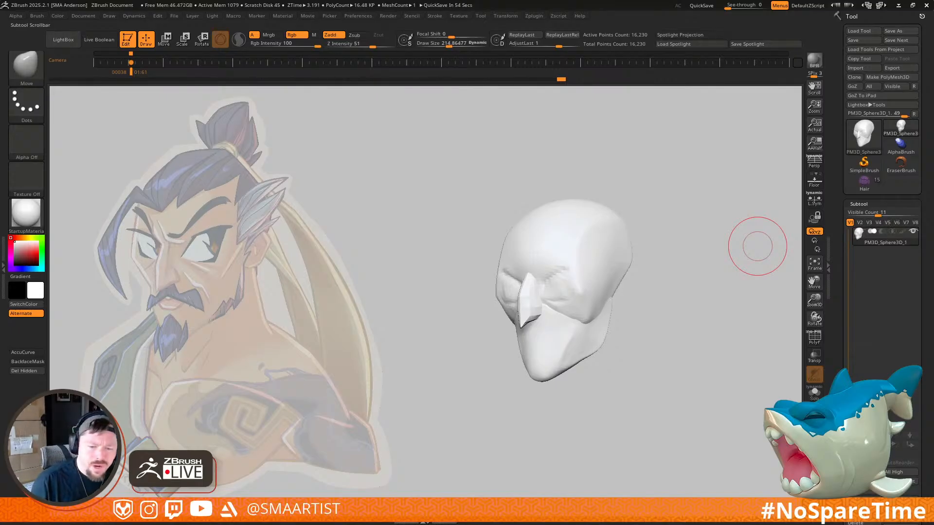
Step: Mask the jaw and nose, then move and smooth the side of the cheekbone with the brush at about size 169
{"action": "left_click_drag", "start_coordinate": [680, 276], "coordinate": [669, 342]}
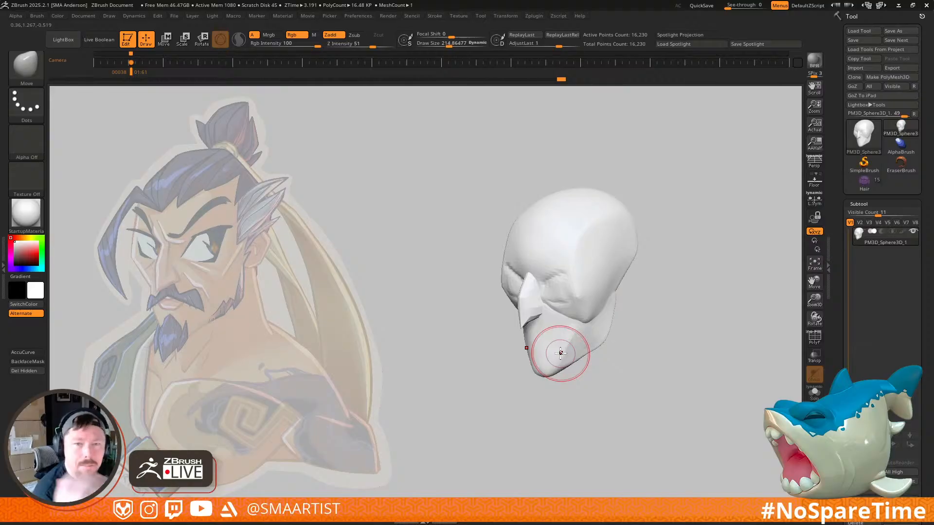
{"action": "right_click_drag", "start_coordinate": [594, 304], "coordinate": [613, 321]}
{"action": "key", "text": "w"}
{"action": "left_click", "coordinate": [612, 298], "text": "ctrl"}
{"action": "key", "text": "q"}
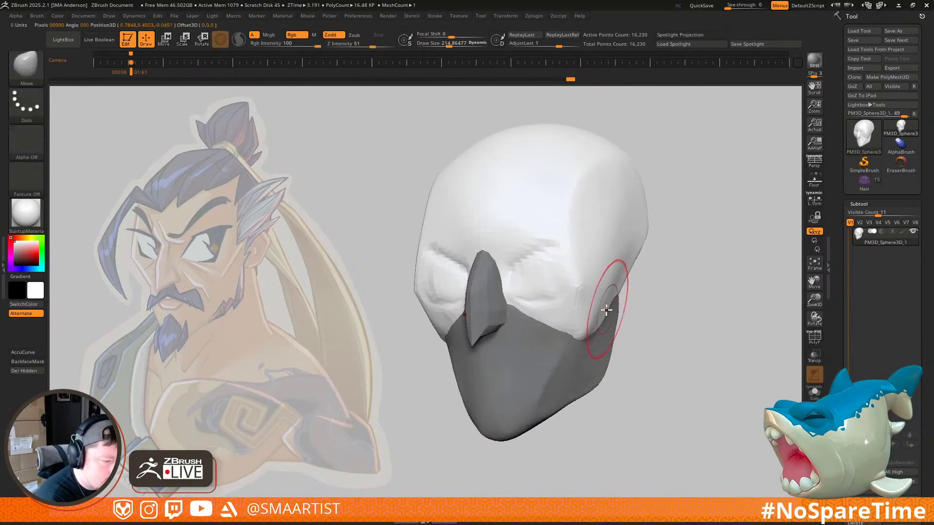
{"action": "key", "text": "s"}
{"action": "left_click_drag", "start_coordinate": [603, 303], "coordinate": [601, 304]}
{"action": "key", "text": "shift"}
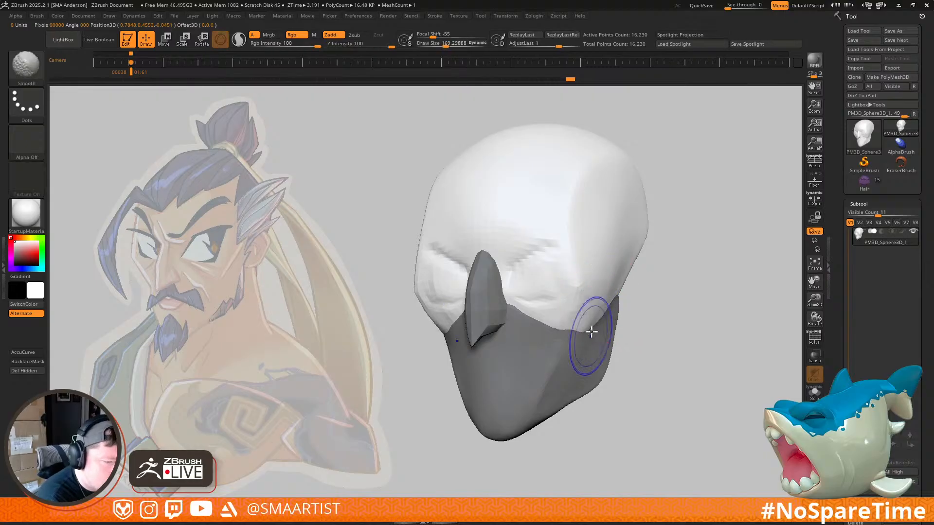
Step: Pull the cheekbone's lower corner into a sharper point at about brush size 104 and smooth the temple
{"action": "right_click_drag", "start_coordinate": [575, 334], "coordinate": [572, 330]}
{"action": "key", "text": "s"}
{"action": "left_click_drag", "start_coordinate": [573, 331], "coordinate": [566, 332]}
{"action": "left_click_drag", "start_coordinate": [568, 329], "coordinate": [568, 349]}
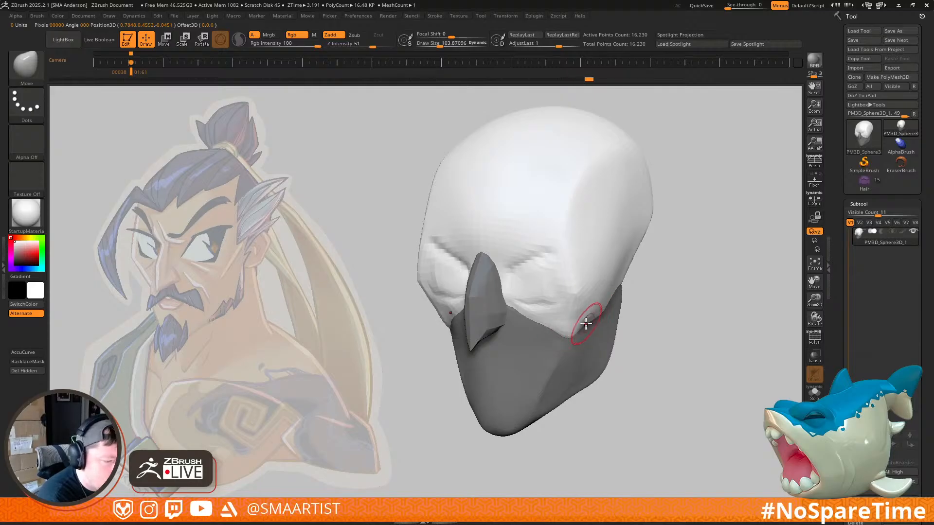
{"action": "key", "text": "shift"}
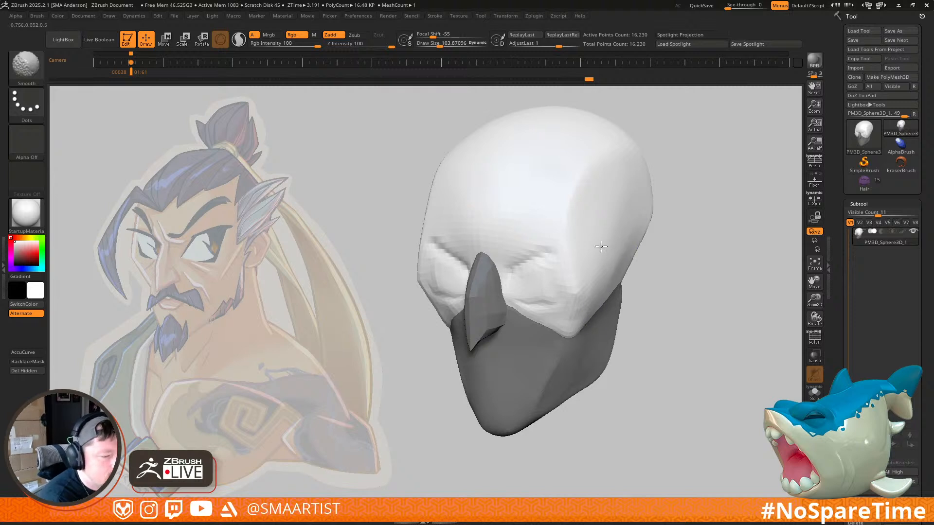
{"action": "left_click_drag", "start_coordinate": [617, 192], "coordinate": [617, 220], "text": "shift"}
Step: Refine the cheekbone's corner and lower edge with the Move brush at about size 81
{"action": "mouse_move", "coordinate": [659, 322]}
{"action": "right_mouse_down", "text": "ctrl"}
{"action": "mouse_move", "coordinate": [632, 307]}
{"action": "mouse_move", "coordinate": [608, 350]}
{"action": "right_mouse_up", "text": "ctrl"}
{"action": "key", "text": "s"}
{"action": "mouse_move", "coordinate": [586, 306]}
{"action": "left_mouse_down"}
{"action": "mouse_move", "coordinate": [577, 302]}
{"action": "mouse_move", "coordinate": [577, 316]}
{"action": "mouse_move", "coordinate": [594, 297]}
{"action": "left_mouse_up"}
{"action": "mouse_move", "coordinate": [595, 297]}
{"action": "right_mouse_down"}
{"action": "mouse_move", "coordinate": [594, 329]}
{"action": "mouse_move", "coordinate": [563, 324]}
{"action": "mouse_move", "coordinate": [587, 305]}
{"action": "right_mouse_up"}
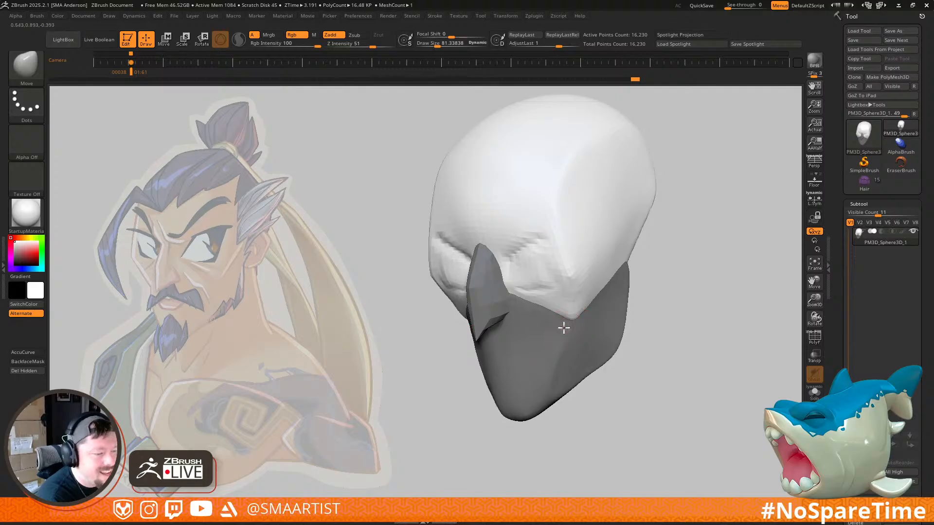
{"action": "mouse_move", "coordinate": [603, 326]}
{"action": "right_mouse_down"}
{"action": "mouse_move", "coordinate": [652, 326]}
{"action": "mouse_move", "coordinate": [636, 296]}
{"action": "mouse_move", "coordinate": [635, 313]}
{"action": "mouse_move", "coordinate": [591, 372]}
{"action": "mouse_move", "coordinate": [602, 337]}
{"action": "mouse_move", "coordinate": [592, 300]}
{"action": "mouse_move", "coordinate": [617, 294]}
{"action": "mouse_move", "coordinate": [608, 306]}
{"action": "mouse_move", "coordinate": [607, 287]}
{"action": "mouse_move", "coordinate": [594, 308]}
{"action": "mouse_move", "coordinate": [607, 304]}
{"action": "mouse_move", "coordinate": [585, 317]}
{"action": "mouse_move", "coordinate": [629, 304]}
{"action": "mouse_move", "coordinate": [601, 319]}
{"action": "mouse_move", "coordinate": [608, 335]}
{"action": "right_mouse_up"}
{"action": "mouse_move", "coordinate": [656, 295]}
{"action": "right_mouse_down"}
{"action": "mouse_move", "coordinate": [621, 273]}
{"action": "mouse_move", "coordinate": [560, 344]}
{"action": "mouse_move", "coordinate": [608, 359]}
{"action": "mouse_move", "coordinate": [638, 308]}
{"action": "mouse_move", "coordinate": [587, 274]}
{"action": "right_mouse_up"}
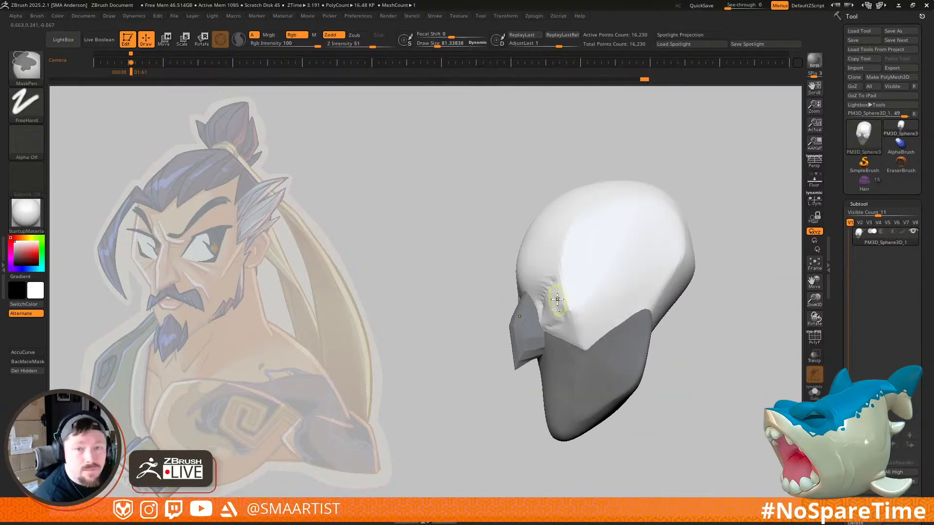
Step: Push the eye socket area into shape from the side with the Move brush at about size 146
{"action": "right_click_drag", "start_coordinate": [557, 301], "coordinate": [581, 367], "text": "ctrl"}
{"action": "mouse_move", "coordinate": [574, 290]}
{"action": "right_mouse_down"}
{"action": "mouse_move", "coordinate": [565, 323]}
{"action": "mouse_move", "coordinate": [552, 287]}
{"action": "right_mouse_up"}
{"action": "key", "text": "s"}
{"action": "mouse_move", "coordinate": [540, 272]}
{"action": "left_mouse_down"}
{"action": "mouse_move", "coordinate": [550, 273]}
{"action": "mouse_move", "coordinate": [528, 263]}
{"action": "mouse_move", "coordinate": [530, 273]}
{"action": "left_mouse_up"}
{"action": "mouse_move", "coordinate": [530, 279]}
{"action": "right_mouse_down"}
{"action": "mouse_move", "coordinate": [556, 304]}
{"action": "mouse_move", "coordinate": [535, 312]}
{"action": "mouse_move", "coordinate": [540, 320]}
{"action": "right_mouse_up"}
{"action": "mouse_move", "coordinate": [540, 321]}
{"action": "left_mouse_down"}
{"action": "mouse_move", "coordinate": [557, 316]}
{"action": "mouse_move", "coordinate": [547, 291]}
{"action": "left_mouse_up"}
{"action": "key", "text": "s"}
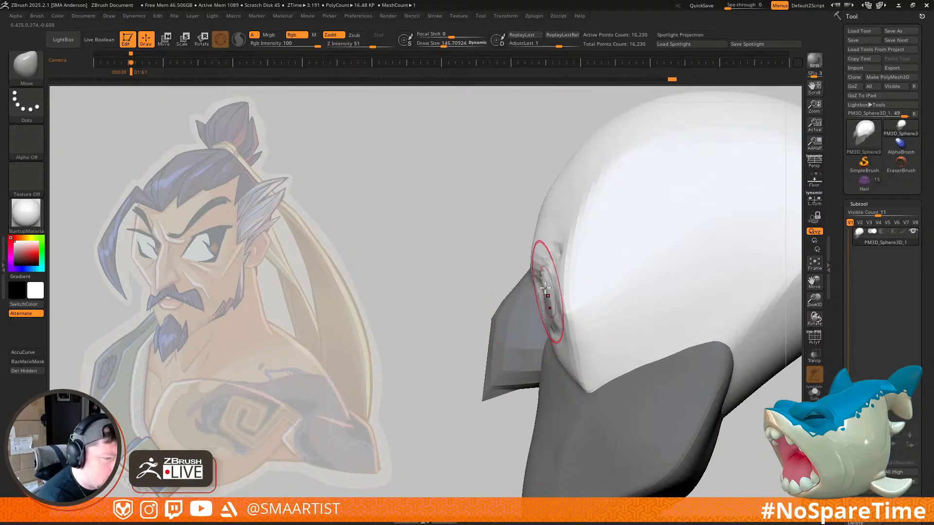
Step: Refine the brow and eye socket with the Move brush at about size 81, checking from several angles
{"action": "mouse_move", "coordinate": [555, 313]}
{"action": "right_mouse_down"}
{"action": "mouse_move", "coordinate": [632, 321]}
{"action": "mouse_move", "coordinate": [510, 336]}
{"action": "right_mouse_up"}
{"action": "key", "text": "s"}
{"action": "left_click_drag", "start_coordinate": [475, 299], "coordinate": [464, 293]}
{"action": "mouse_move", "coordinate": [499, 312]}
{"action": "right_mouse_down"}
{"action": "mouse_move", "coordinate": [498, 281]}
{"action": "mouse_move", "coordinate": [491, 304]}
{"action": "mouse_move", "coordinate": [508, 317]}
{"action": "mouse_move", "coordinate": [541, 325]}
{"action": "mouse_move", "coordinate": [578, 310]}
{"action": "mouse_move", "coordinate": [597, 265]}
{"action": "right_mouse_up"}
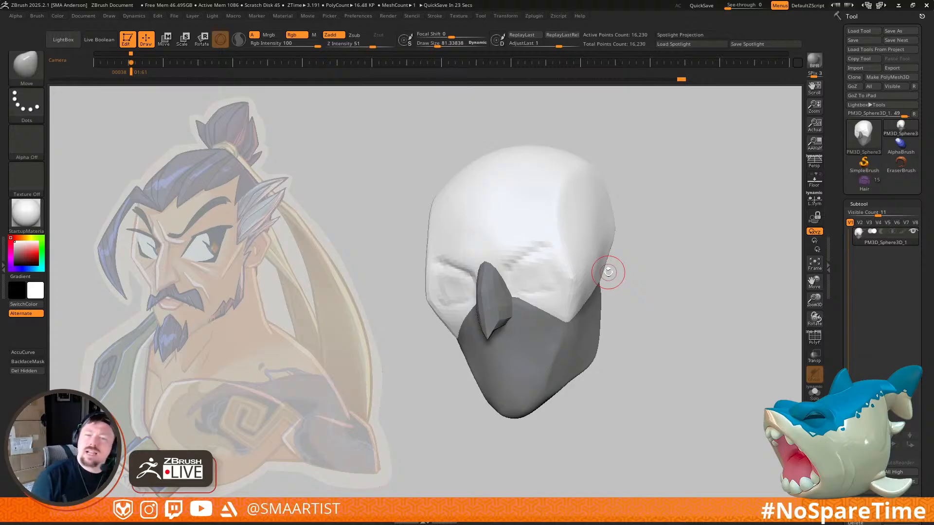
{"action": "left_click_drag", "start_coordinate": [661, 294], "coordinate": [650, 294]}
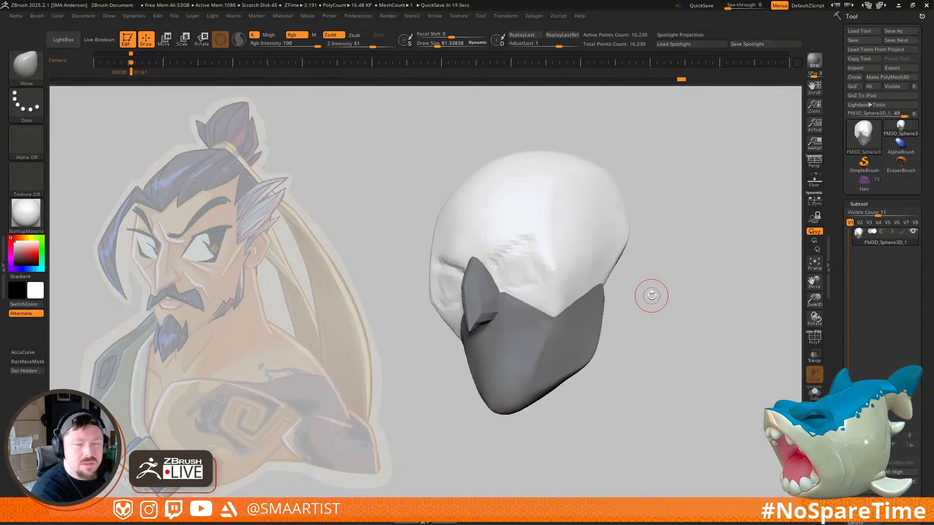
Step: Smooth the unmasked skull around the temple and the outer corner of the cheekbone, leaving the whole head unmasked
{"action": "mouse_move", "coordinate": [652, 295]}
{"action": "left_mouse_down"}
{"action": "mouse_move", "coordinate": [677, 286]}
{"action": "mouse_move", "coordinate": [698, 294]}
{"action": "mouse_move", "coordinate": [658, 294]}
{"action": "mouse_move", "coordinate": [621, 321]}
{"action": "left_mouse_up"}
{"action": "right_click_drag", "start_coordinate": [621, 321], "coordinate": [593, 330], "text": "ctrl"}
{"action": "mouse_move", "coordinate": [584, 313]}
{"action": "left_mouse_down", "text": "shift"}
{"action": "mouse_move", "coordinate": [554, 337]}
{"action": "mouse_move", "coordinate": [557, 321]}
{"action": "mouse_move", "coordinate": [592, 293]}
{"action": "mouse_move", "coordinate": [571, 314]}
{"action": "left_mouse_up", "text": "shift"}
{"action": "mouse_move", "coordinate": [531, 270]}
{"action": "left_mouse_down", "text": "shift"}
{"action": "mouse_move", "coordinate": [508, 270]}
{"action": "mouse_move", "coordinate": [537, 263]}
{"action": "mouse_move", "coordinate": [536, 290]}
{"action": "left_mouse_up", "text": "shift"}
{"action": "mouse_move", "coordinate": [578, 339]}
{"action": "right_mouse_down", "text": "ctrl"}
{"action": "mouse_move", "coordinate": [571, 311]}
{"action": "mouse_move", "coordinate": [556, 329]}
{"action": "mouse_move", "coordinate": [588, 314]}
{"action": "mouse_move", "coordinate": [567, 287]}
{"action": "right_mouse_up", "text": "ctrl"}
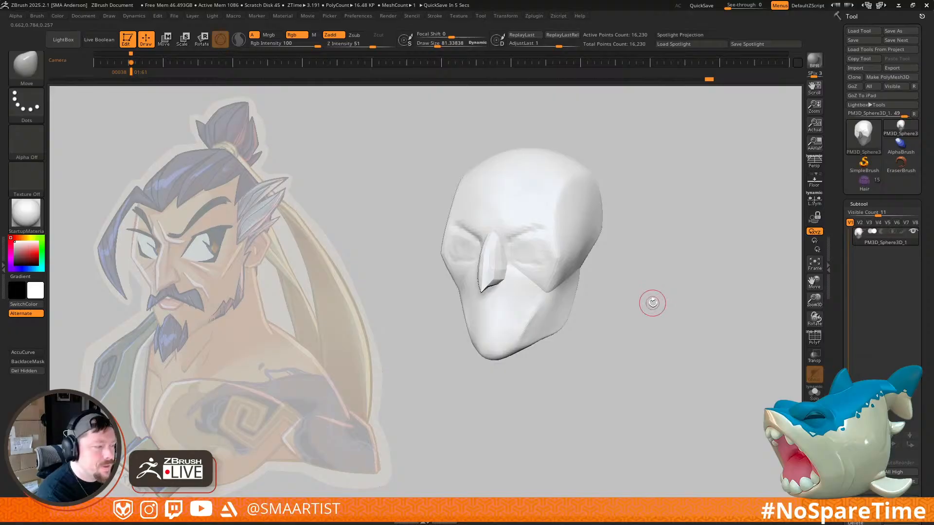
Step: Smooth the side of the head behind the cheekbone with the Smooth brush at about size 81
{"action": "right_click_drag", "start_coordinate": [652, 307], "coordinate": [652, 294]}
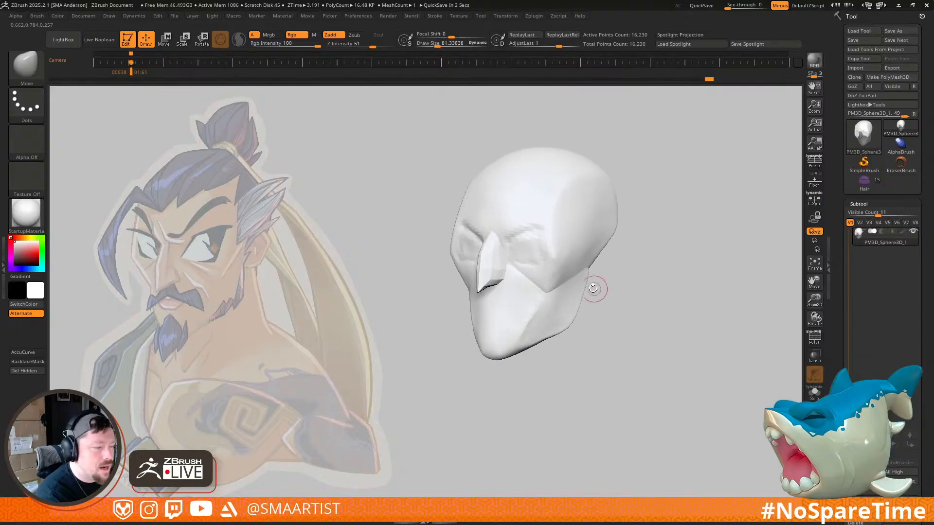
{"action": "right_click_drag", "start_coordinate": [586, 271], "coordinate": [593, 336], "text": "ctrl"}
{"action": "left_click_drag", "start_coordinate": [602, 244], "coordinate": [619, 233], "text": "shift"}
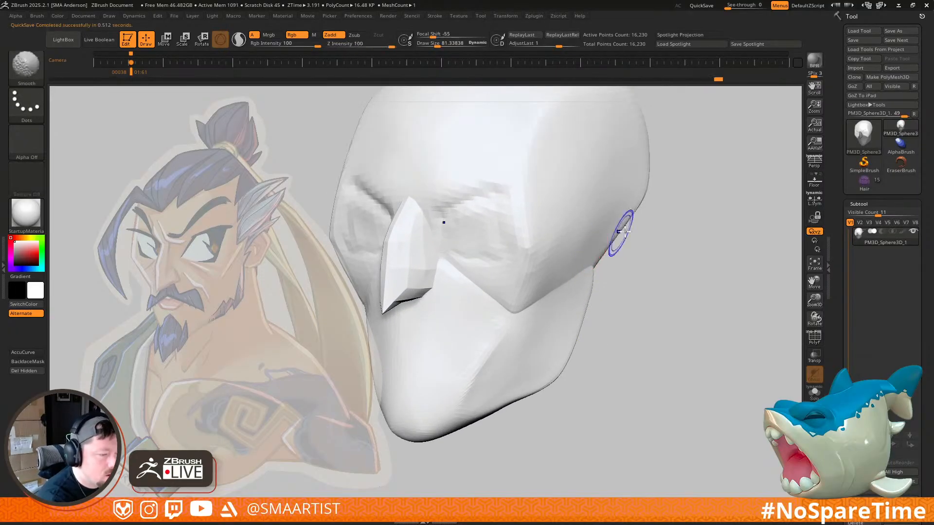
{"action": "mouse_move", "coordinate": [571, 254]}
{"action": "left_mouse_down", "text": "shift"}
{"action": "mouse_move", "coordinate": [611, 194]}
{"action": "mouse_move", "coordinate": [580, 238]}
{"action": "left_mouse_up", "text": "shift"}
{"action": "right_click_drag", "start_coordinate": [577, 240], "coordinate": [575, 264]}
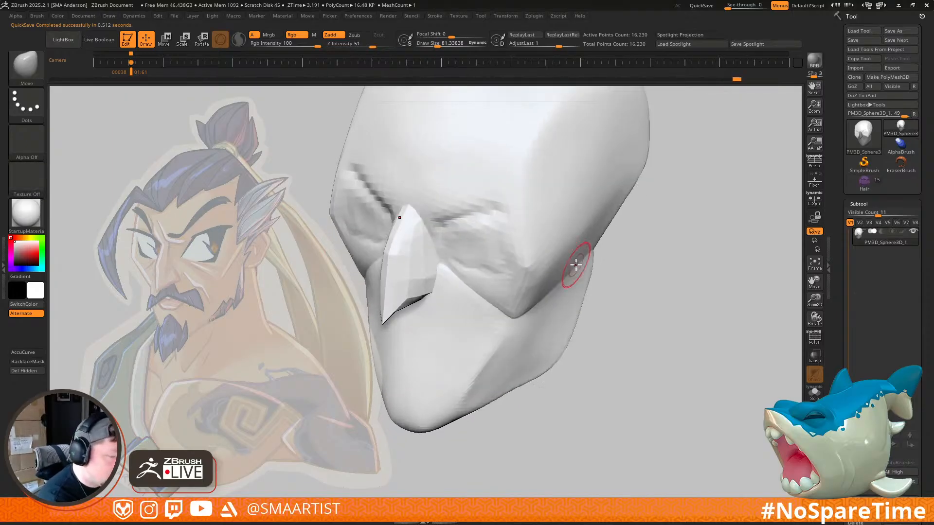
Step: Adjust the rear of the cheekbone and side of the face with the Move brush, enlarged to about size 124, checking several angles
{"action": "left_click_drag", "start_coordinate": [575, 264], "coordinate": [577, 261]}
{"action": "key", "text": "b"}
{"action": "key", "text": "m"}
{"action": "key", "text": "v"}
{"action": "mouse_move", "coordinate": [578, 264]}
{"action": "right_mouse_down"}
{"action": "mouse_move", "coordinate": [571, 232]}
{"action": "mouse_move", "coordinate": [568, 243]}
{"action": "right_mouse_up"}
{"action": "key", "text": "s"}
{"action": "left_click_drag", "start_coordinate": [566, 246], "coordinate": [558, 255]}
{"action": "mouse_move", "coordinate": [556, 261]}
{"action": "right_mouse_down"}
{"action": "mouse_move", "coordinate": [563, 246]}
{"action": "mouse_move", "coordinate": [592, 240]}
{"action": "mouse_move", "coordinate": [600, 254]}
{"action": "mouse_move", "coordinate": [577, 246]}
{"action": "mouse_move", "coordinate": [576, 218]}
{"action": "right_mouse_up"}
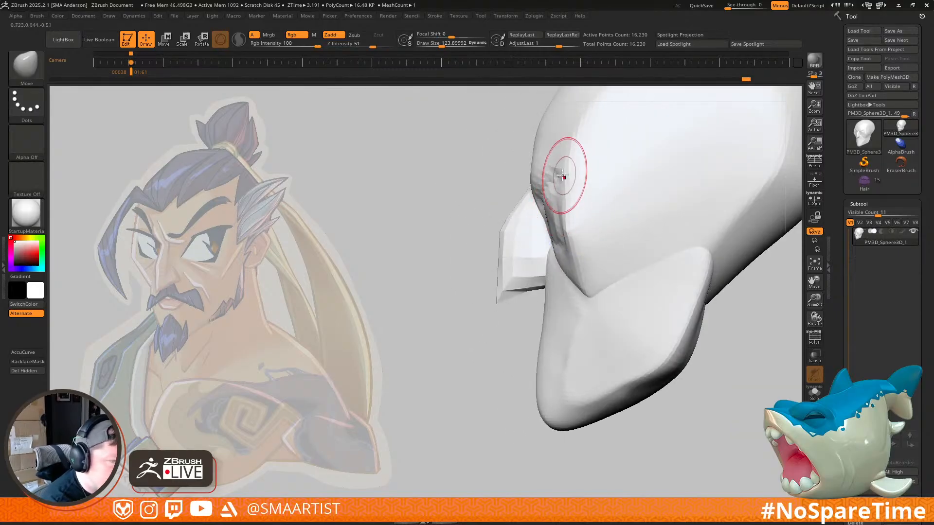
{"action": "mouse_move", "coordinate": [610, 200]}
{"action": "right_mouse_down"}
{"action": "mouse_move", "coordinate": [594, 177]}
{"action": "mouse_move", "coordinate": [552, 236]}
{"action": "mouse_move", "coordinate": [567, 216]}
{"action": "right_mouse_up"}
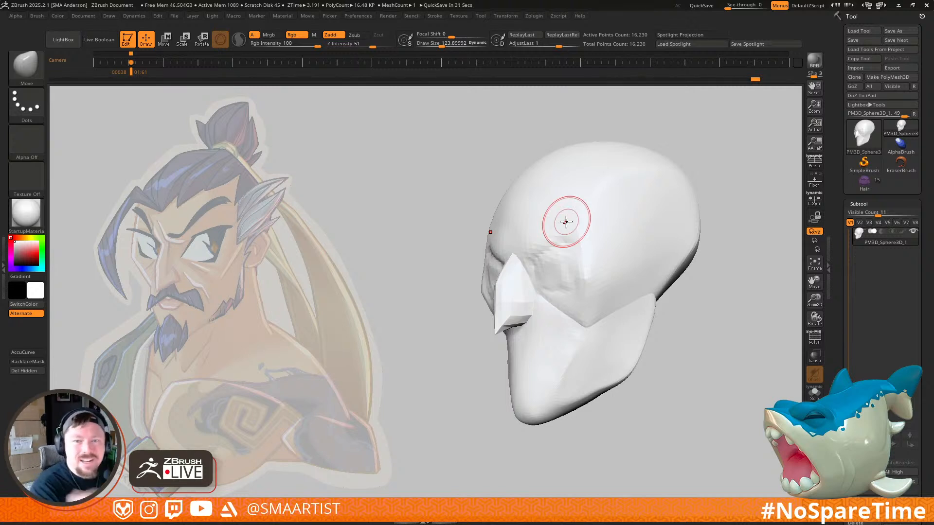
{"action": "left_click_drag", "start_coordinate": [693, 310], "coordinate": [704, 342]}
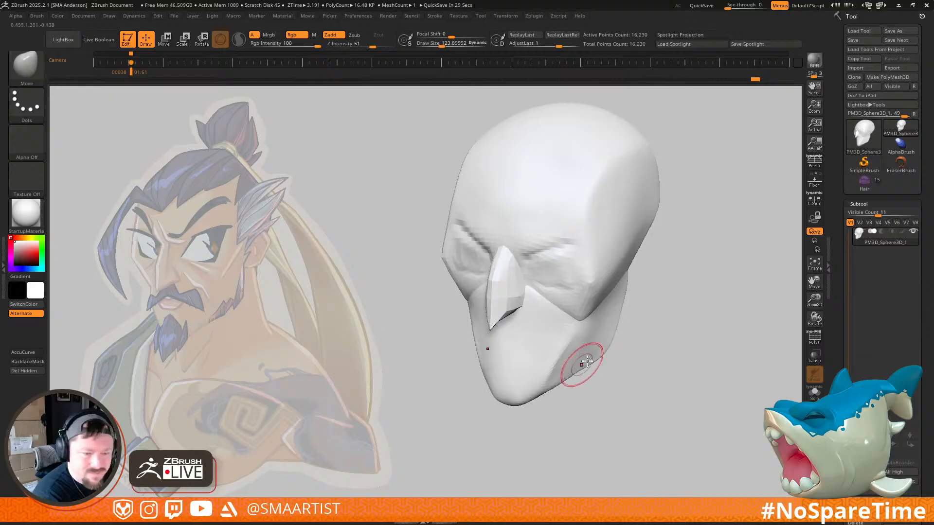
{"action": "left_click_drag", "start_coordinate": [687, 407], "coordinate": [683, 359]}
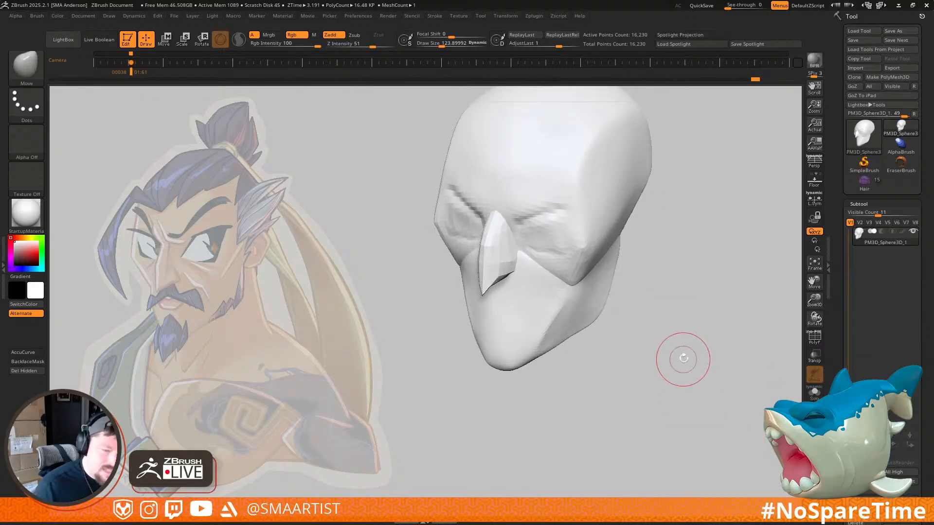
Step: Mask the whole head except the nose
{"action": "mouse_move", "coordinate": [520, 281]}
{"action": "right_mouse_down"}
{"action": "mouse_move", "coordinate": [525, 327]}
{"action": "mouse_move", "coordinate": [514, 244]}
{"action": "mouse_move", "coordinate": [483, 313]}
{"action": "mouse_move", "coordinate": [512, 286]}
{"action": "mouse_move", "coordinate": [490, 290]}
{"action": "mouse_move", "coordinate": [475, 308]}
{"action": "right_mouse_up"}
{"action": "key", "text": "s"}
{"action": "mouse_move", "coordinate": [478, 306]}
{"action": "left_mouse_down"}
{"action": "mouse_move", "coordinate": [469, 305]}
{"action": "mouse_move", "coordinate": [476, 296]}
{"action": "left_mouse_up"}
{"action": "mouse_move", "coordinate": [475, 296]}
{"action": "right_mouse_down"}
{"action": "mouse_move", "coordinate": [468, 302]}
{"action": "mouse_move", "coordinate": [501, 272]}
{"action": "right_mouse_up"}
{"action": "key", "text": "w"}
{"action": "left_click", "coordinate": [486, 268], "text": "ctrl"}
Step: Shape the nose's wings and side planes from the front with the Move brush at about size 90
{"action": "key", "text": "q"}
{"action": "key", "text": "s"}
{"action": "left_click_drag", "start_coordinate": [509, 273], "coordinate": [510, 273]}
{"action": "mouse_move", "coordinate": [514, 268]}
{"action": "left_mouse_down"}
{"action": "mouse_move", "coordinate": [531, 263]}
{"action": "mouse_move", "coordinate": [502, 268]}
{"action": "left_mouse_up"}
{"action": "key", "text": "s"}
{"action": "right_click_drag", "start_coordinate": [492, 261], "coordinate": [476, 262]}
{"action": "left_click_drag", "start_coordinate": [478, 263], "coordinate": [487, 260]}
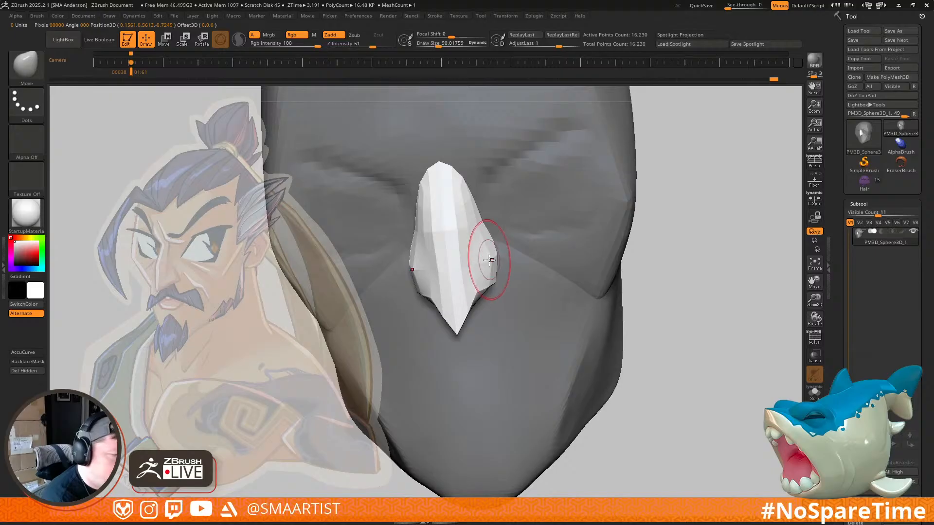
{"action": "right_click_drag", "start_coordinate": [480, 246], "coordinate": [507, 276]}
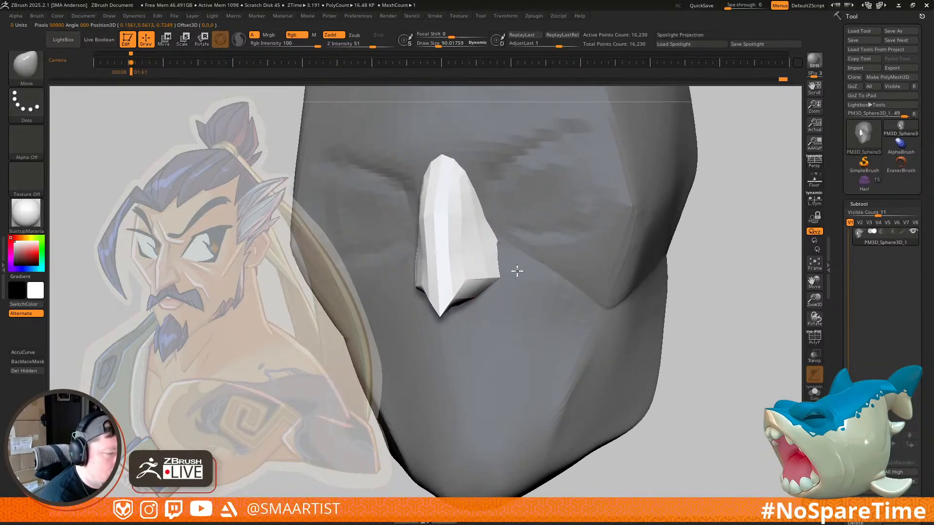
{"action": "left_click_drag", "start_coordinate": [480, 222], "coordinate": [477, 226]}
Step: Reshape the nose profile from the side with the Move brush, using about size 163 for the bridge and 77 for the tip
{"action": "right_click_drag", "start_coordinate": [477, 225], "coordinate": [486, 276], "text": "alt"}
{"action": "mouse_move", "coordinate": [487, 276]}
{"action": "right_mouse_down"}
{"action": "mouse_move", "coordinate": [468, 266]}
{"action": "mouse_move", "coordinate": [467, 281]}
{"action": "mouse_move", "coordinate": [473, 248]}
{"action": "mouse_move", "coordinate": [455, 258]}
{"action": "right_mouse_up"}
{"action": "right_click_drag", "start_coordinate": [544, 314], "coordinate": [531, 216], "text": "ctrl"}
{"action": "key", "text": "s"}
{"action": "left_click_drag", "start_coordinate": [489, 252], "coordinate": [496, 253]}
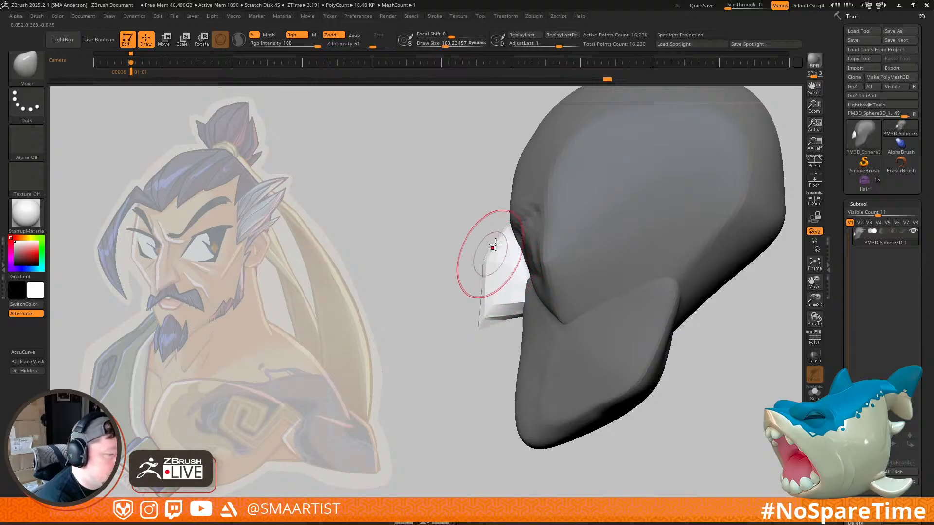
{"action": "key", "text": "s"}
{"action": "left_click_drag", "start_coordinate": [494, 283], "coordinate": [488, 286]}
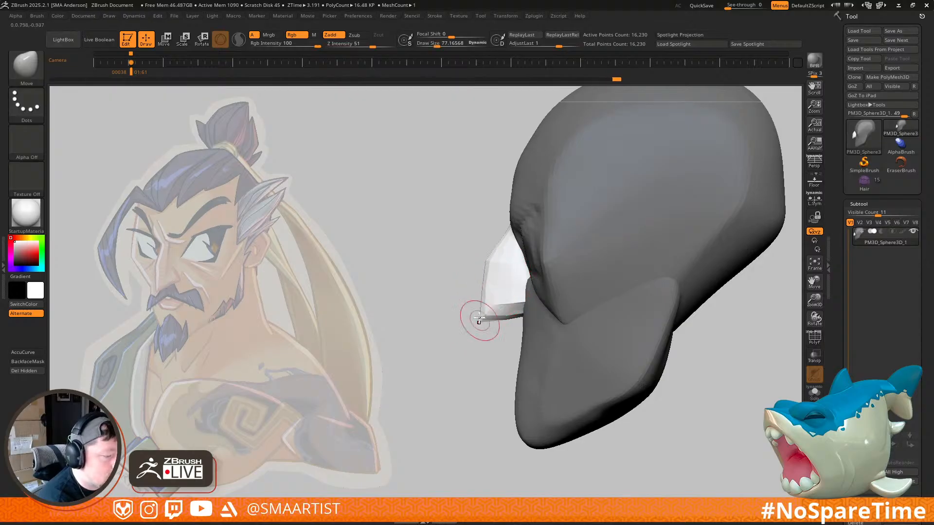
Step: Refine the sides of the nose from the front with the Move brush at about size 86, and clear the mask
{"action": "mouse_move", "coordinate": [522, 292]}
{"action": "right_mouse_down"}
{"action": "mouse_move", "coordinate": [589, 292]}
{"action": "mouse_move", "coordinate": [510, 283]}
{"action": "mouse_move", "coordinate": [503, 290]}
{"action": "right_mouse_up"}
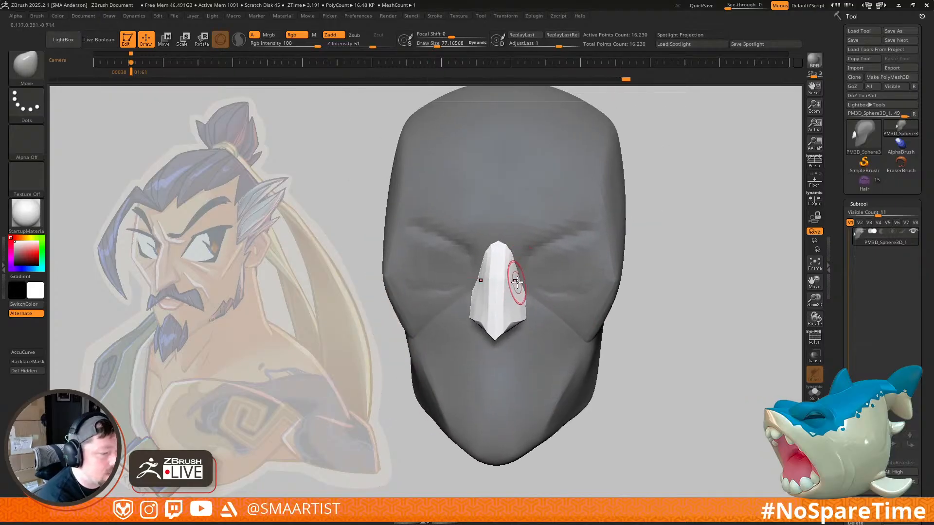
{"action": "key", "text": "s"}
{"action": "left_click_drag", "start_coordinate": [536, 318], "coordinate": [525, 289]}
{"action": "key", "text": "s"}
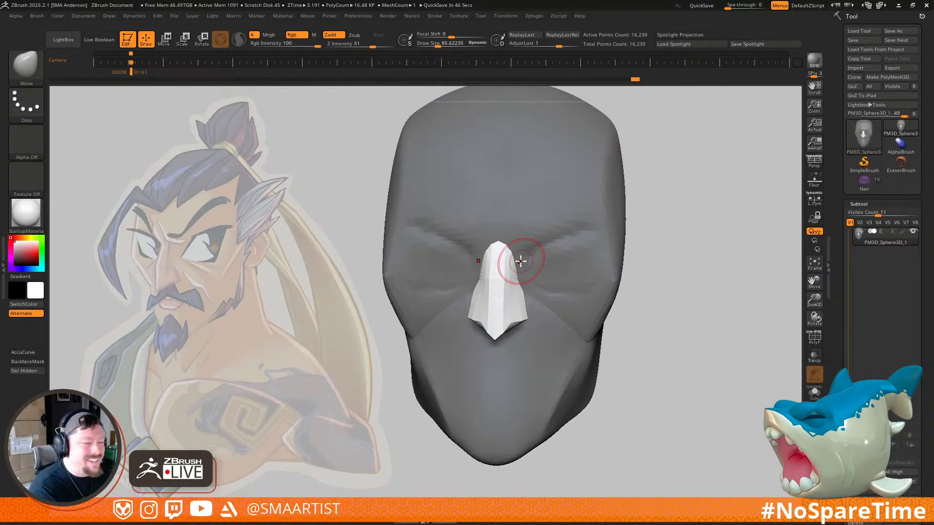
{"action": "left_click_drag", "start_coordinate": [671, 267], "coordinate": [688, 285]}
{"action": "mouse_move", "coordinate": [599, 296]}
{"action": "right_mouse_down"}
{"action": "mouse_move", "coordinate": [548, 295]}
{"action": "mouse_move", "coordinate": [564, 295]}
{"action": "right_mouse_up"}
{"action": "mouse_move", "coordinate": [564, 296]}
{"action": "right_mouse_down", "text": "ctrl"}
{"action": "mouse_move", "coordinate": [567, 312]}
{"action": "mouse_move", "coordinate": [557, 295]}
{"action": "right_mouse_up", "text": "ctrl"}
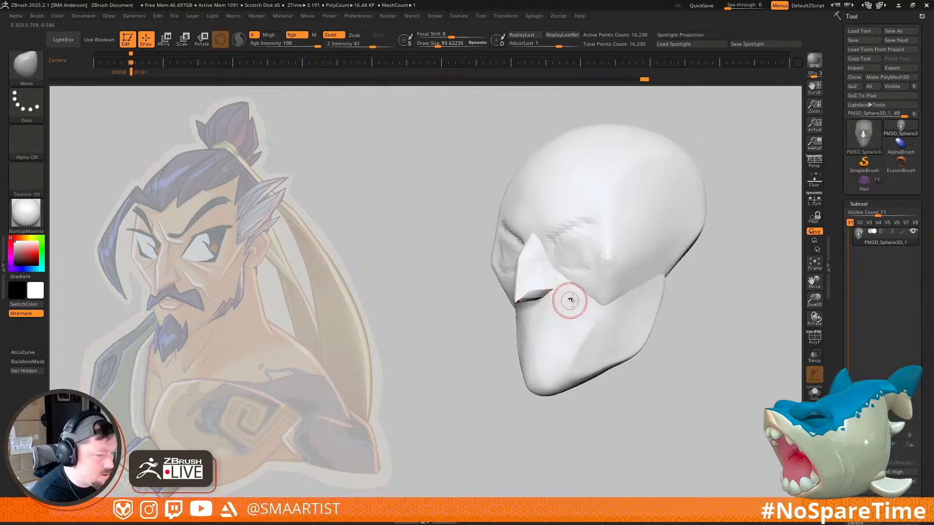
Step: Return to the stored camera view over the concept and mask everything except the nose
{"action": "key", "text": "Right"}
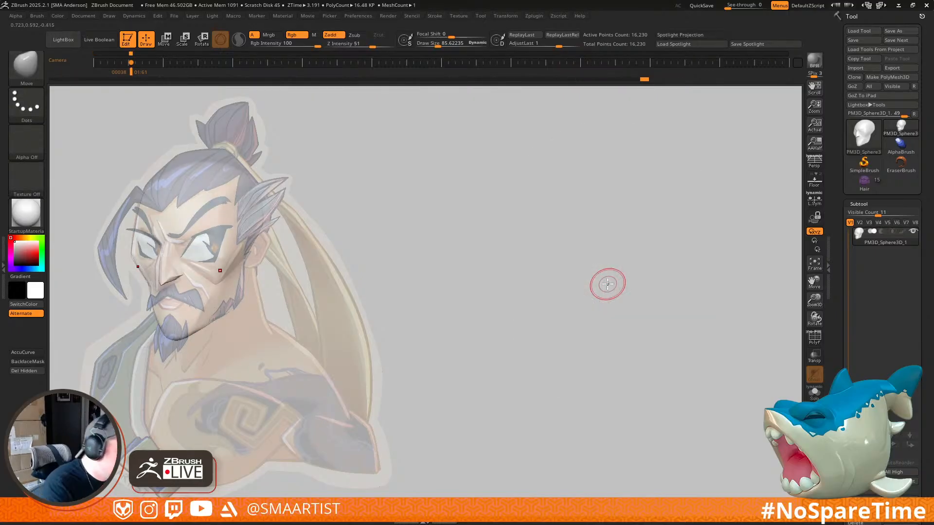
{"action": "key", "text": "w"}
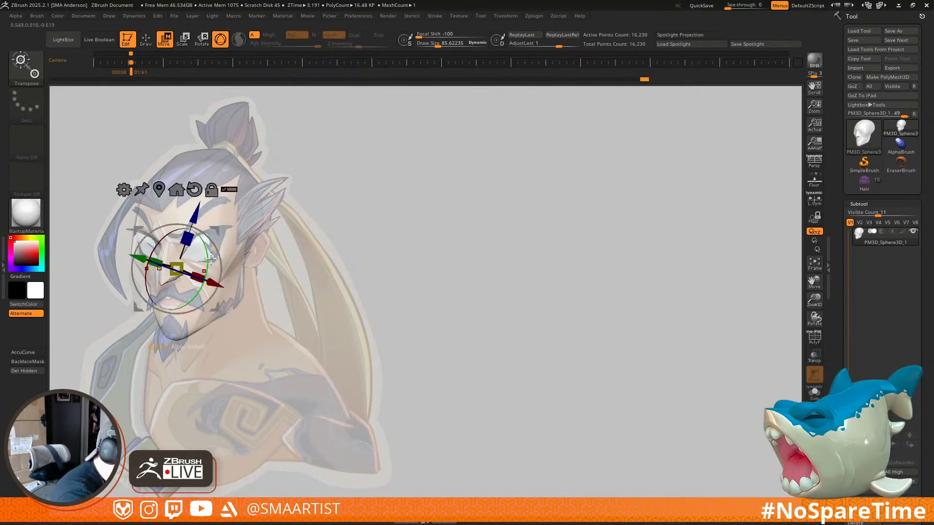
{"action": "left_click_drag", "start_coordinate": [220, 233], "coordinate": [354, 149], "text": "alt"}
{"action": "left_click", "coordinate": [170, 275], "text": "ctrl"}
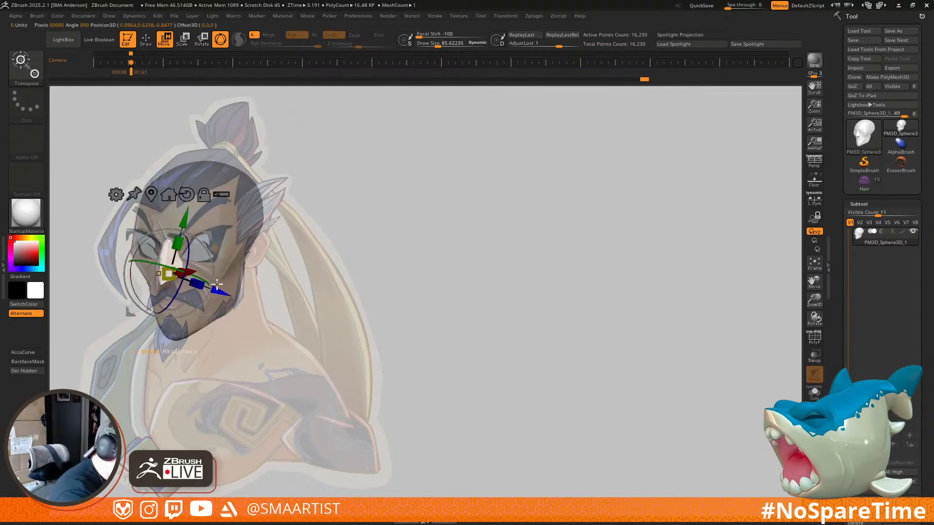
Step: Nudge the nose to match the concept with the Move brush at about size 297, and clear the mask
{"action": "key", "text": "q"}
{"action": "key", "text": "b"}
{"action": "key", "text": "m"}
{"action": "key", "text": "v"}
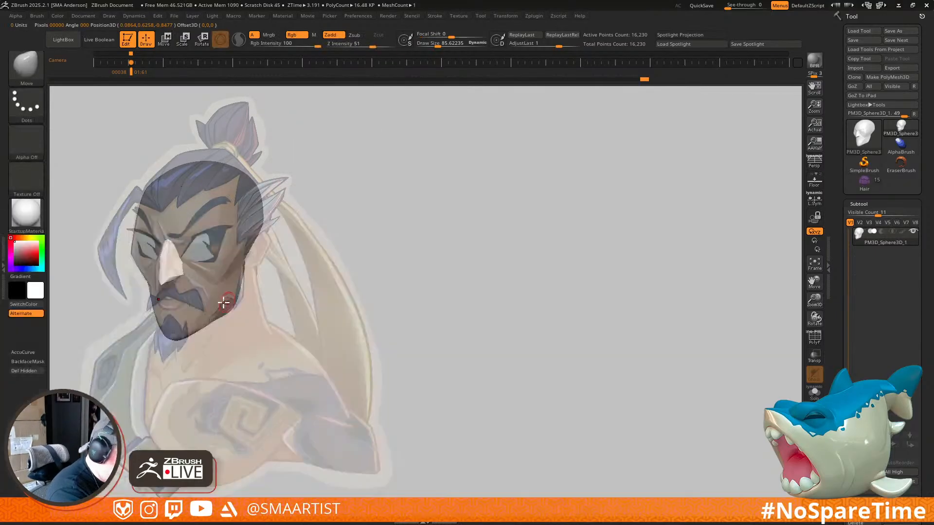
{"action": "key", "text": "s"}
{"action": "mouse_move", "coordinate": [168, 281]}
{"action": "left_mouse_down"}
{"action": "mouse_move", "coordinate": [186, 281]}
{"action": "mouse_move", "coordinate": [174, 279]}
{"action": "left_mouse_up"}
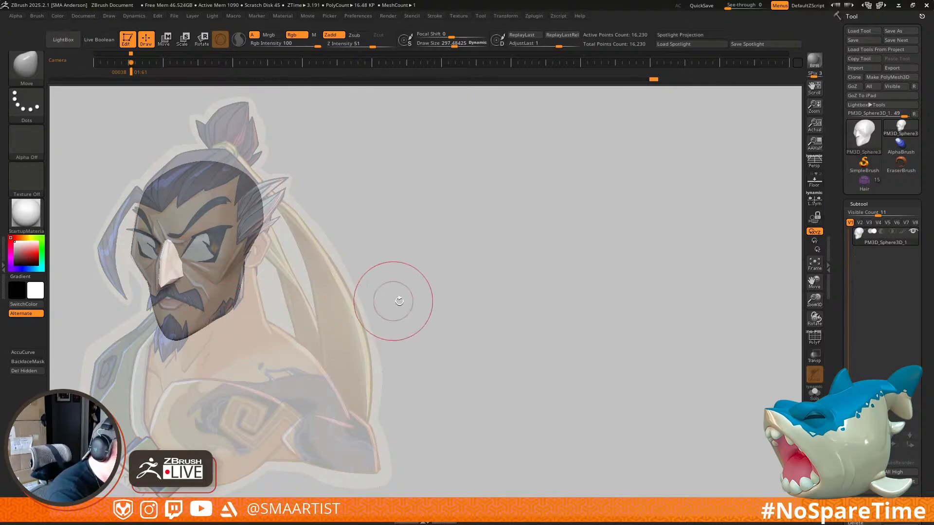
{"action": "left_click_drag", "start_coordinate": [410, 281], "coordinate": [634, 292], "text": "alt"}
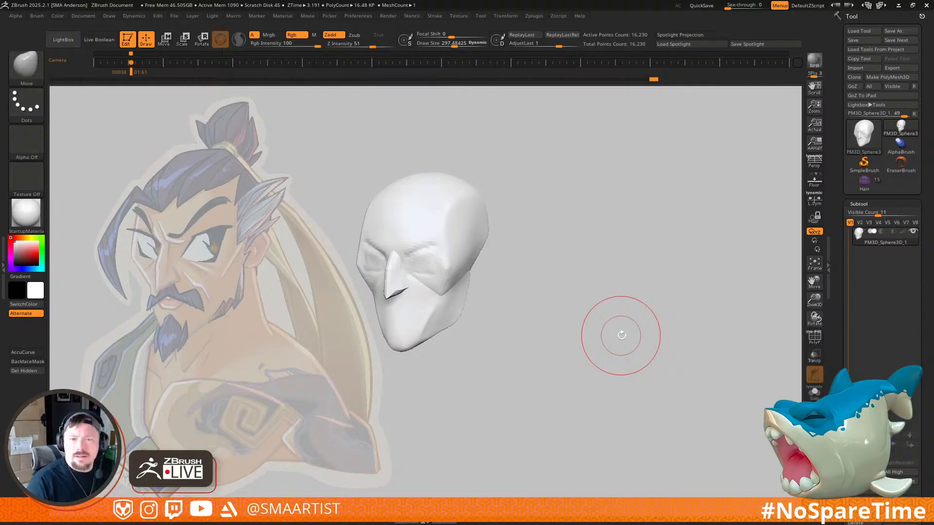
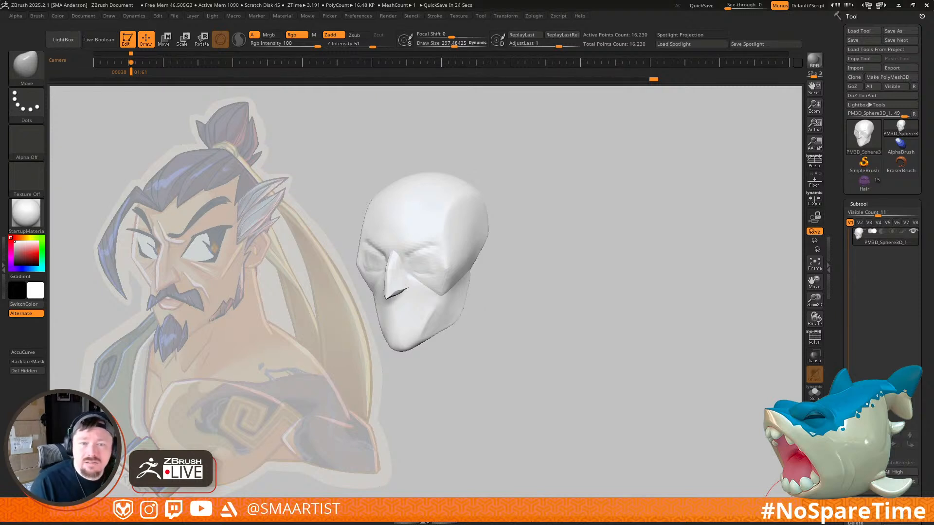
Step: Turn on the PolyFrame display to show the head's wireframe and polygroups
{"action": "left_click_drag", "start_coordinate": [532, 246], "coordinate": [587, 248]}
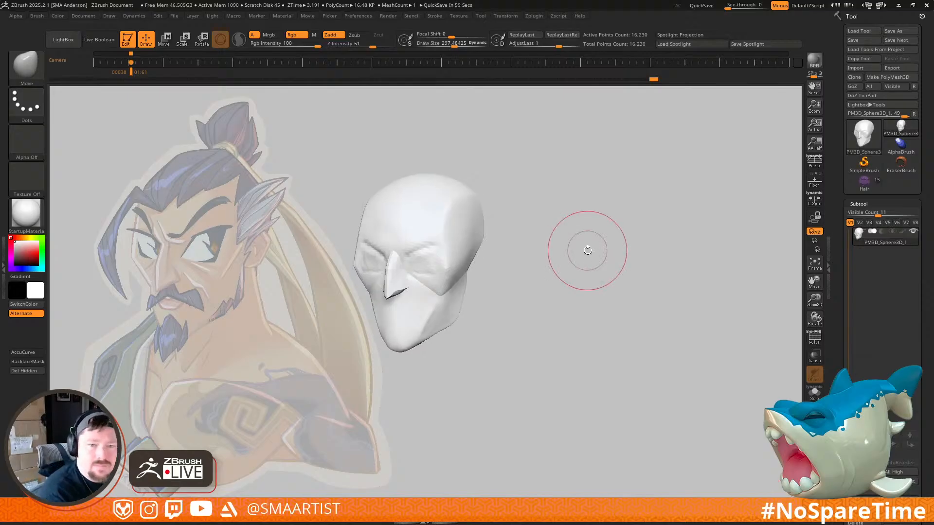
{"action": "right_click_drag", "start_coordinate": [564, 319], "coordinate": [563, 345], "text": "alt"}
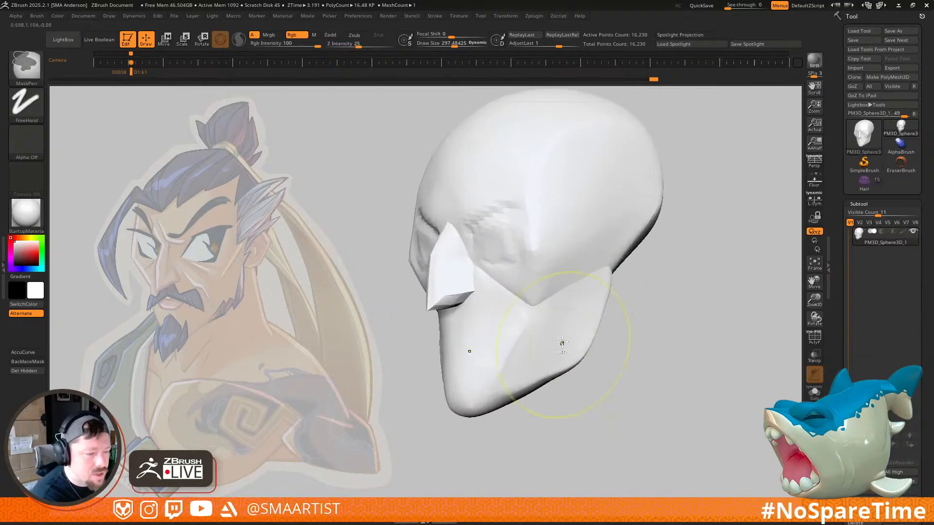
{"action": "key", "text": "shift+f"}
{"action": "key", "text": "shift+f"}
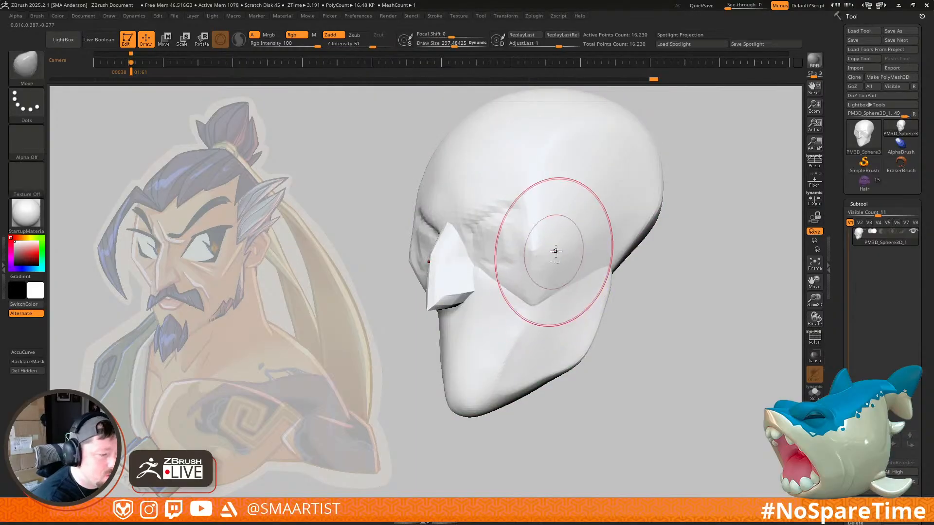
{"action": "key", "text": "shift+f"}
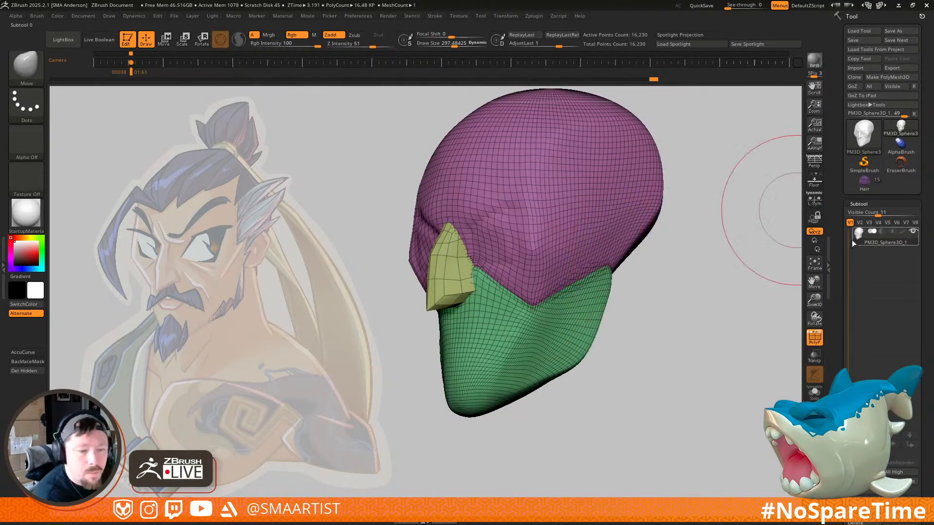
{"action": "mouse_move", "coordinate": [663, 283]}
{"action": "left_mouse_down"}
{"action": "mouse_move", "coordinate": [690, 282]}
{"action": "mouse_move", "coordinate": [658, 298]}
{"action": "left_mouse_up"}
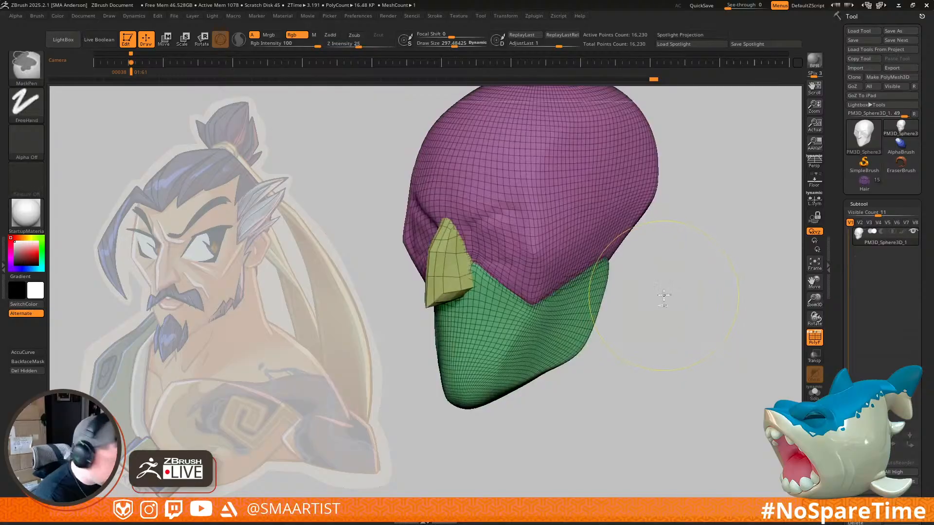
Step: Save the tool as Hanzo_01 in the _Hanzo folder
{"action": "key", "text": "ctrl+s"}
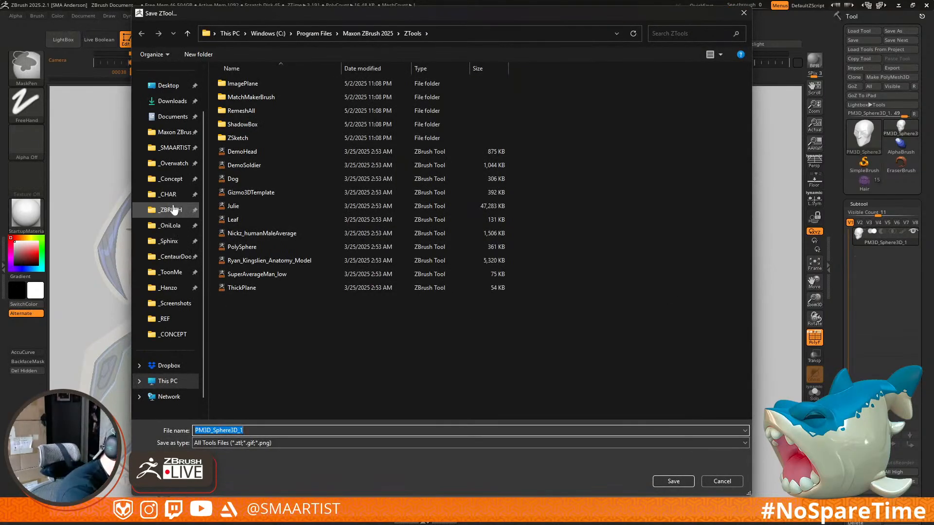
{"action": "left_click", "coordinate": [178, 291]}
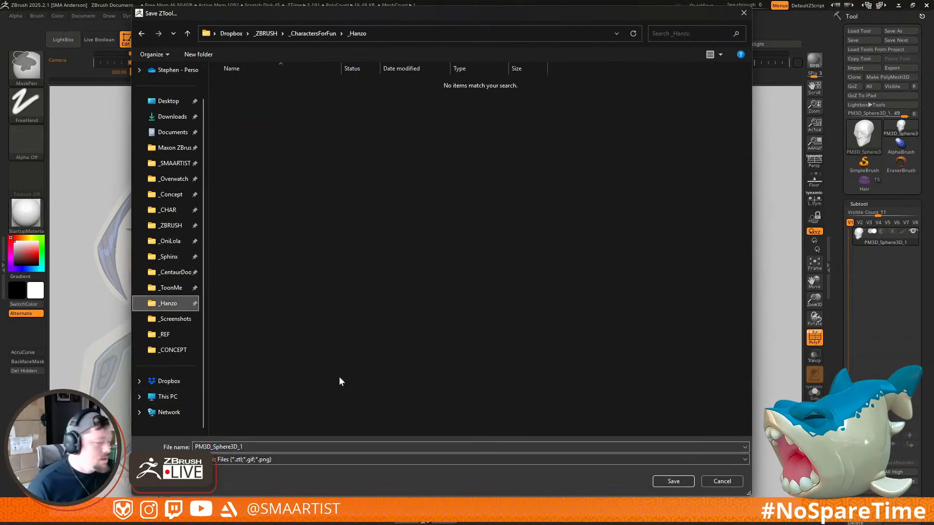
{"action": "left_click", "coordinate": [253, 447]}
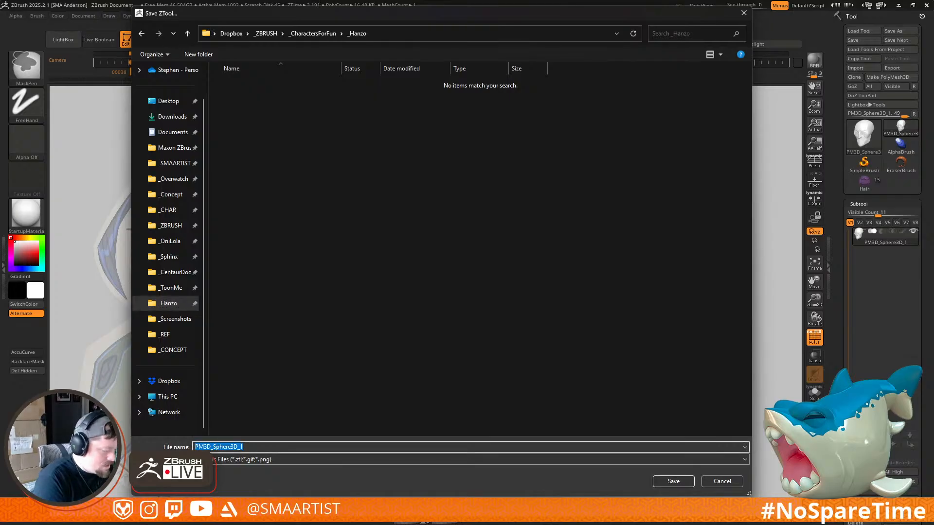
{"action": "type", "text": "Hanzo_01"}
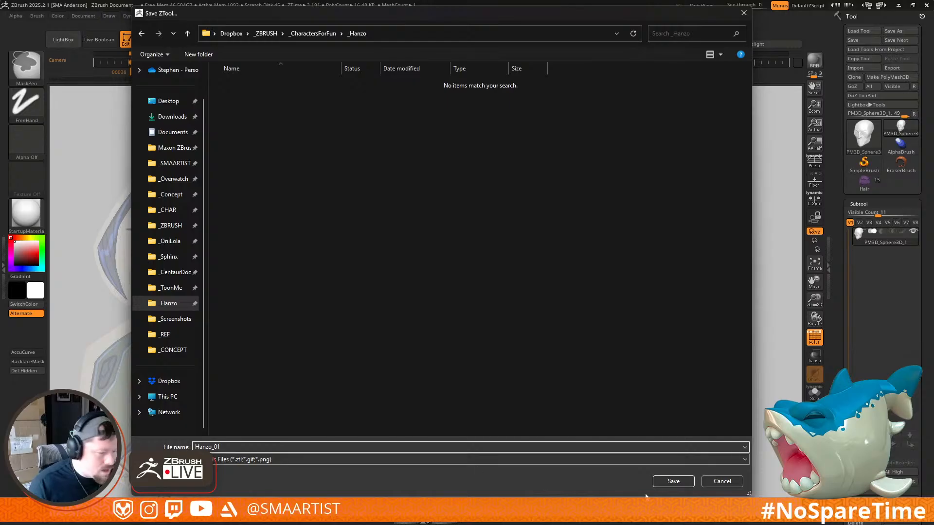
{"action": "left_click", "coordinate": [674, 480]}
Step: Duplicate the head subtool, hide the original Hanzo_01, and rename the duplicate as Face
{"action": "key", "text": "ctrl+shift+d"}
{"action": "left_click", "coordinate": [913, 232]}
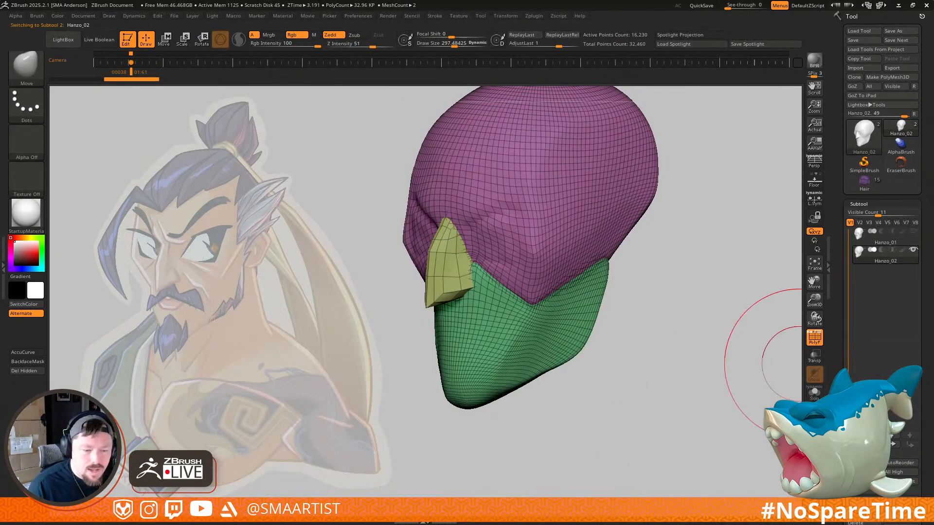
{"action": "left_click", "coordinate": [862, 463]}
{"action": "key", "text": "shift"}
{"action": "type", "text": "Fac"}
{"action": "key", "text": "Return"}
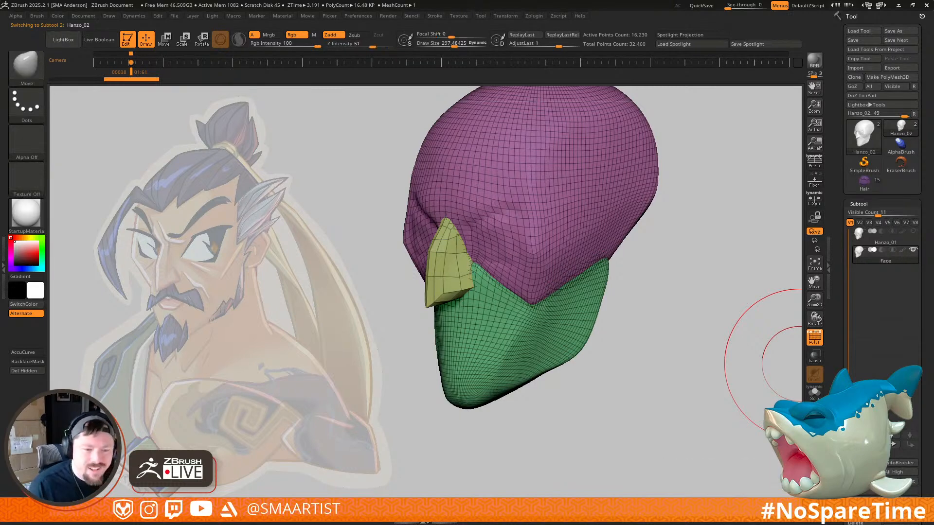
Step: Isolate the head's polygroups one at a time to examine each separate piece, and show all of them again
{"action": "mouse_move", "coordinate": [688, 334]}
{"action": "left_mouse_down"}
{"action": "mouse_move", "coordinate": [694, 327]}
{"action": "mouse_move", "coordinate": [674, 326]}
{"action": "left_mouse_up"}
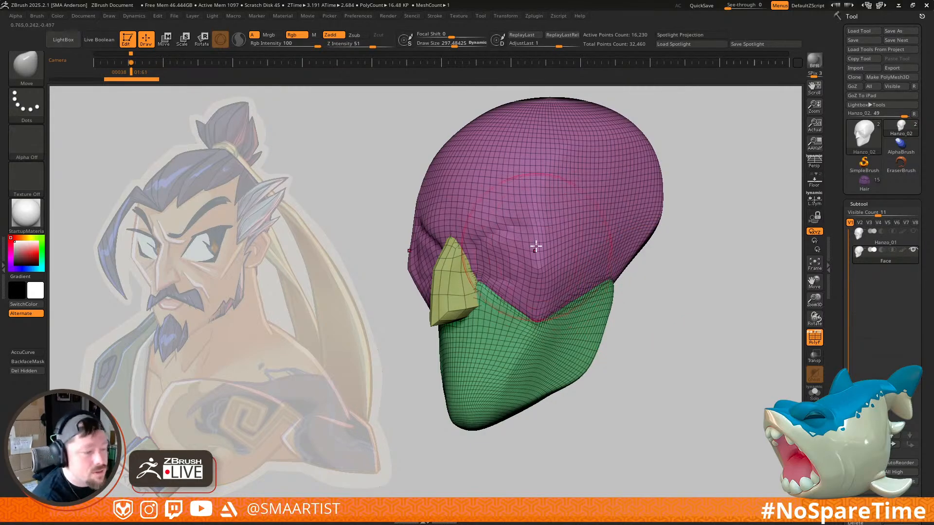
{"action": "key", "text": "ctrl+shift"}
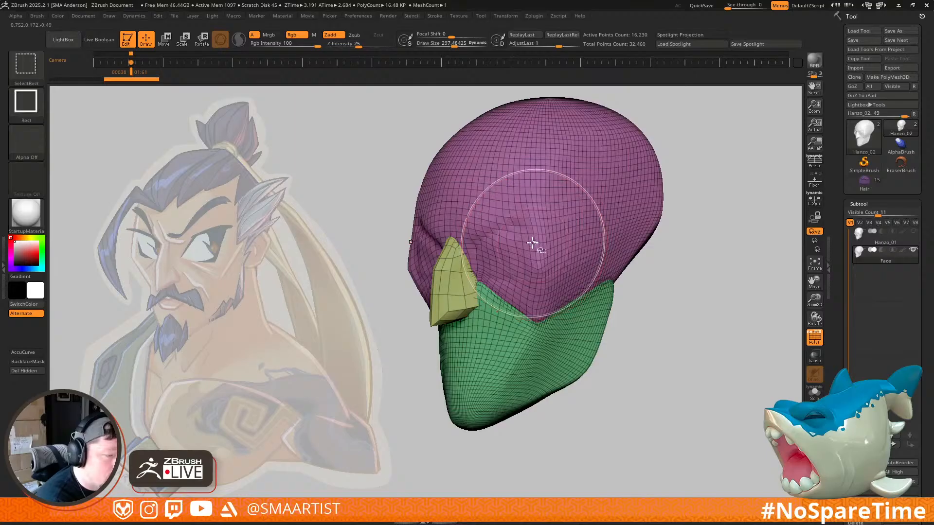
{"action": "left_click", "coordinate": [534, 242], "text": "ctrl+shift"}
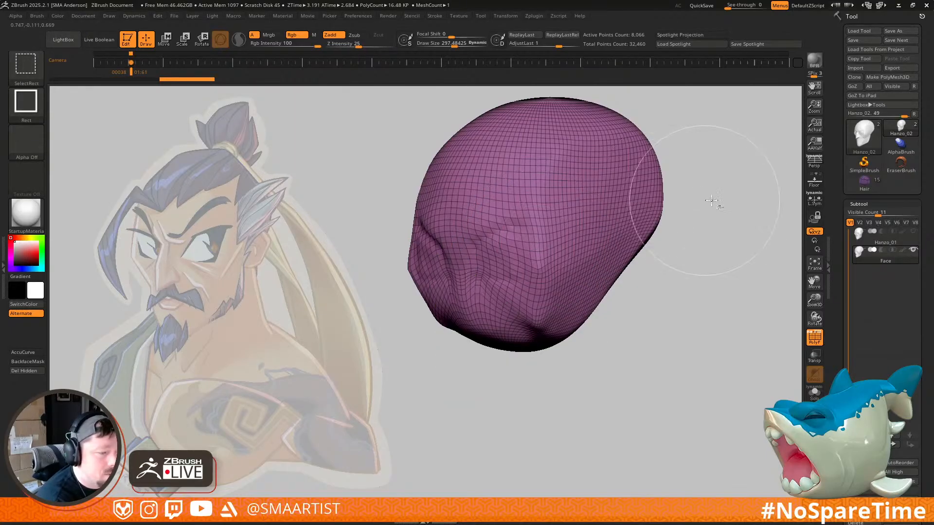
{"action": "left_click", "coordinate": [691, 210], "text": "ctrl+shift"}
{"action": "left_click", "coordinate": [458, 277], "text": "ctrl+shift"}
{"action": "left_click_drag", "start_coordinate": [527, 257], "coordinate": [543, 335], "text": "ctrl+shift"}
{"action": "left_click", "coordinate": [521, 344], "text": "ctrl+shift"}
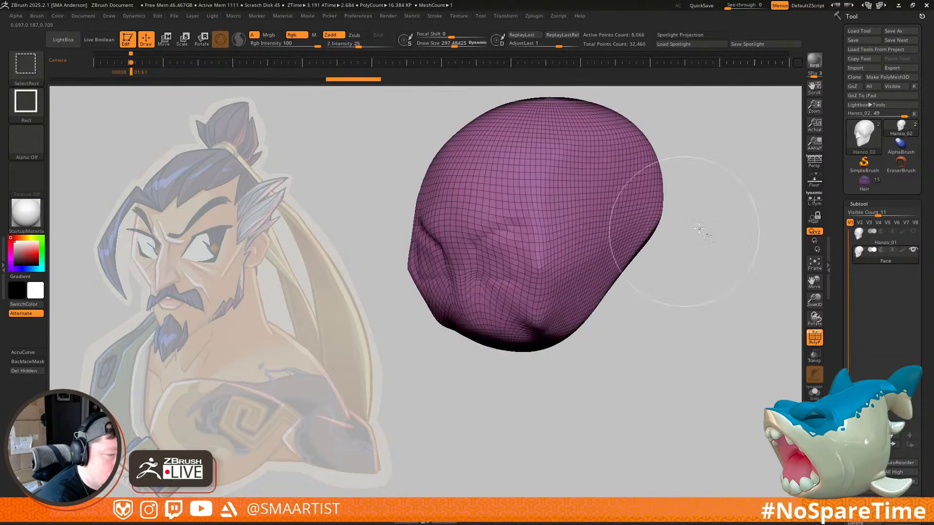
{"action": "left_click", "coordinate": [675, 240], "text": "ctrl+shift"}
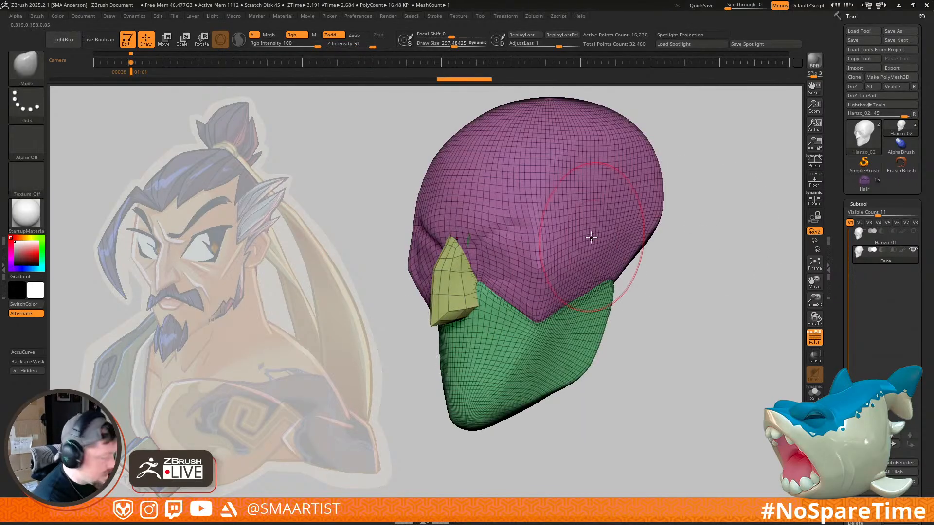
Step: Try moving the skull polygroup aside with the nose and jaw masked, and undo it
{"action": "key", "text": "w"}
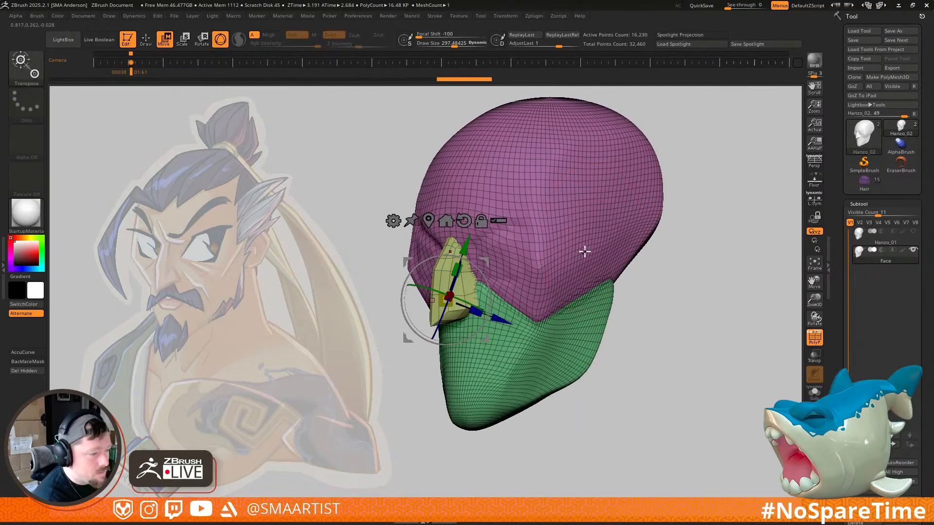
{"action": "left_click", "coordinate": [605, 215], "text": "ctrl"}
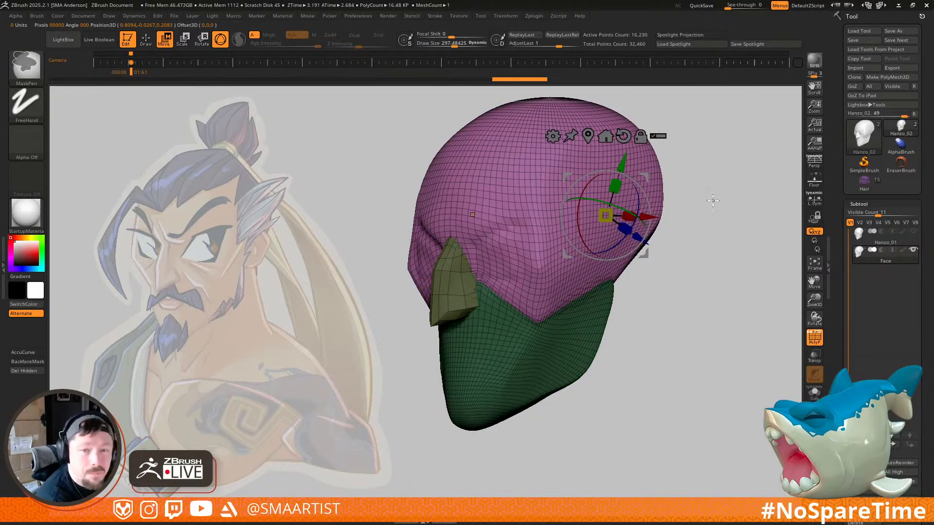
{"action": "left_click_drag", "start_coordinate": [617, 195], "coordinate": [778, 207]}
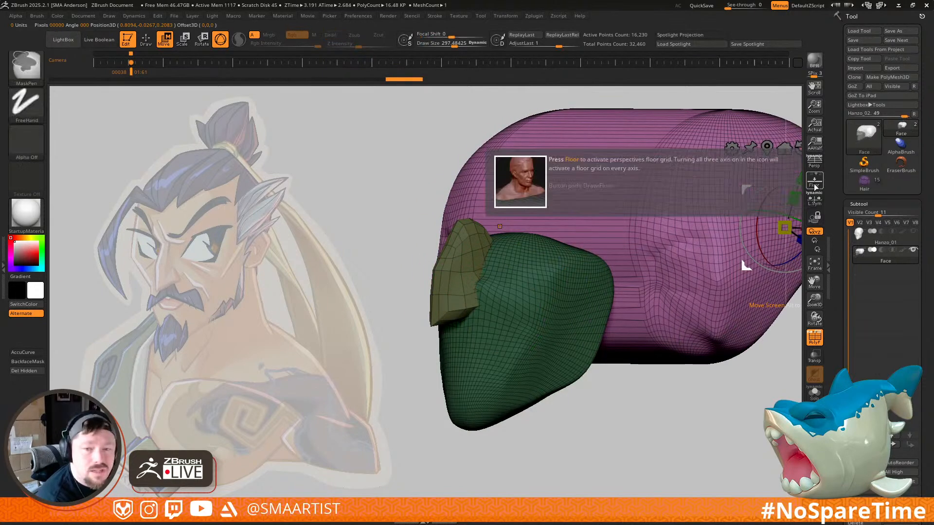
{"action": "key", "text": "ctrl+z"}
{"action": "key", "text": "ctrl+z"}
{"action": "mouse_move", "coordinate": [701, 235]}
{"action": "left_mouse_down", "text": "alt"}
{"action": "mouse_move", "coordinate": [650, 237]}
{"action": "mouse_move", "coordinate": [692, 278]}
{"action": "left_mouse_up", "text": "alt"}
{"action": "key", "text": "q"}
Step: Hide the wireframe and insert a PolySphere on the side of the head at the ear position with the IMM Primitives brush
{"action": "right_click_drag", "start_coordinate": [684, 270], "coordinate": [646, 251], "text": "ctrl"}
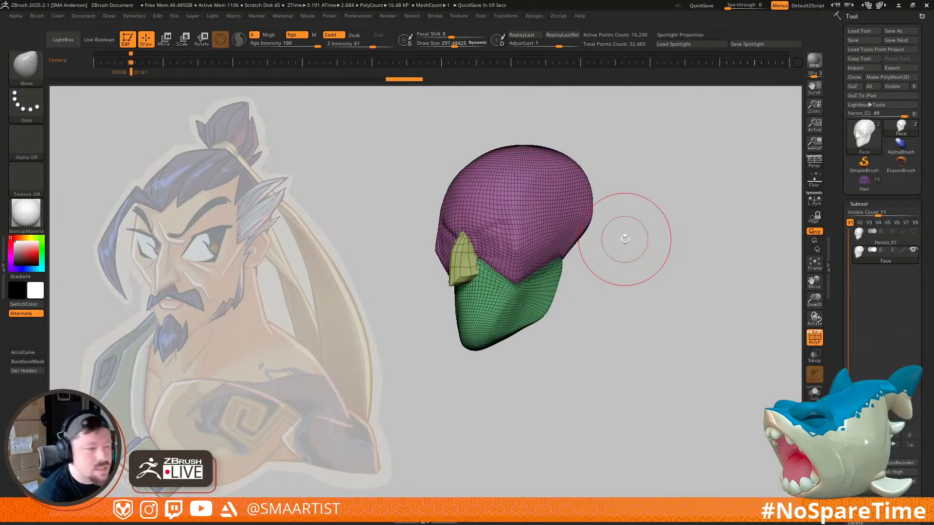
{"action": "key", "text": "shift+f"}
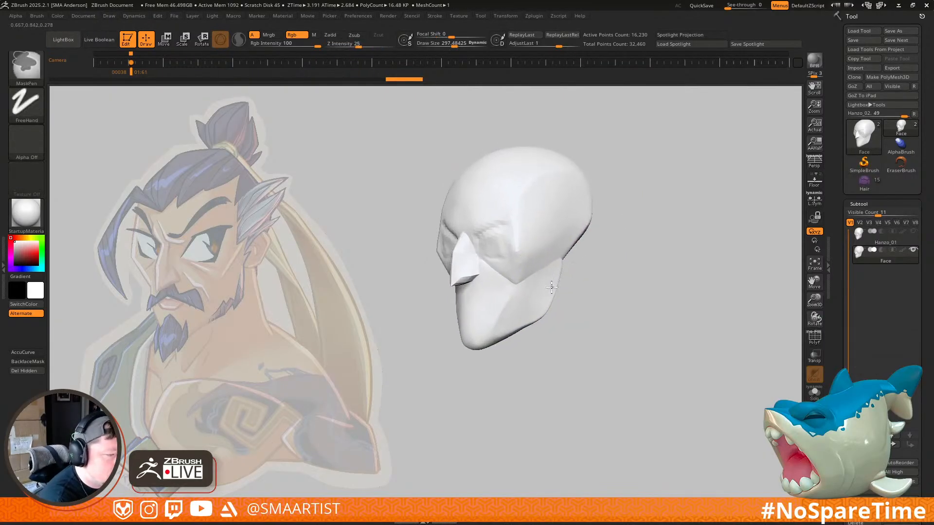
{"action": "right_click_drag", "start_coordinate": [536, 291], "coordinate": [506, 287]}
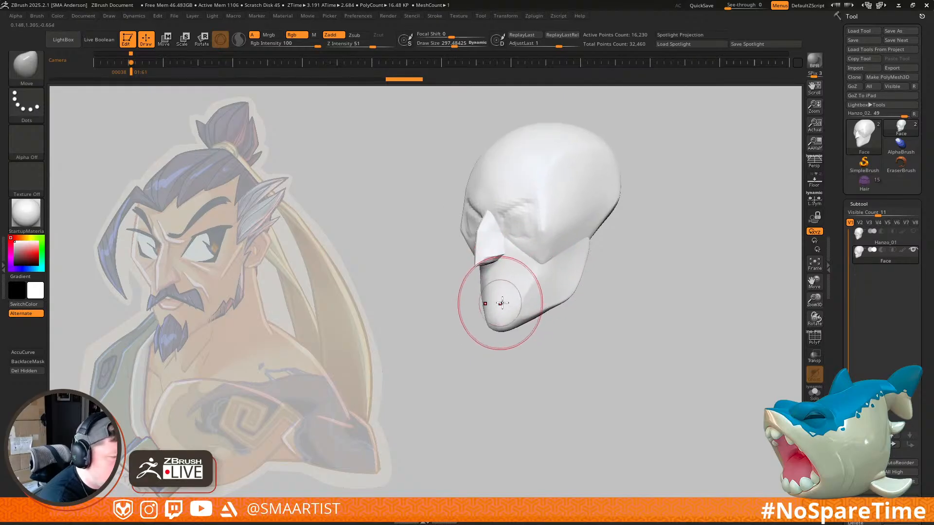
{"action": "right_click_drag", "start_coordinate": [592, 245], "coordinate": [597, 241]}
{"action": "mouse_move", "coordinate": [649, 189]}
{"action": "right_mouse_down", "text": "alt"}
{"action": "mouse_move", "coordinate": [629, 235]}
{"action": "mouse_move", "coordinate": [639, 226]}
{"action": "mouse_move", "coordinate": [626, 219]}
{"action": "mouse_move", "coordinate": [621, 240]}
{"action": "mouse_move", "coordinate": [586, 233]}
{"action": "right_mouse_up", "text": "alt"}
{"action": "key", "text": "b"}
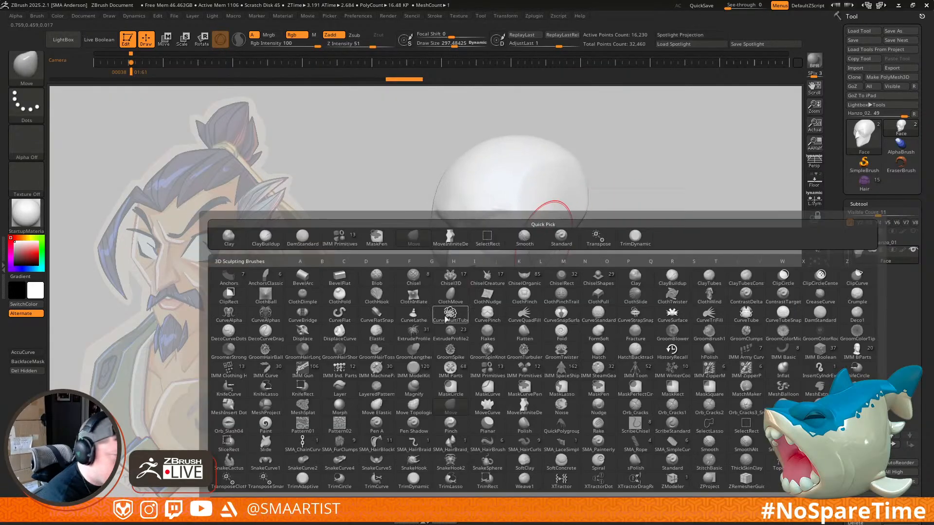
{"action": "left_click", "coordinate": [330, 234]}
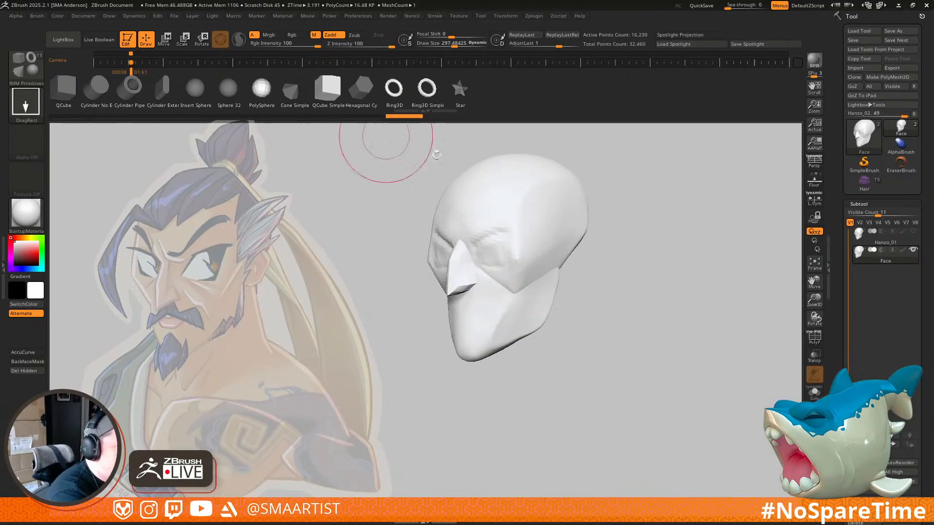
{"action": "left_click_drag", "start_coordinate": [559, 259], "coordinate": [557, 273]}
Step: Squash the inserted ear sphere into a thin disc with the gizmo's Flatten deformer, and accept the result
{"action": "right_click_drag", "start_coordinate": [649, 257], "coordinate": [482, 192]}
{"action": "key", "text": "shift+f"}
{"action": "key", "text": "w"}
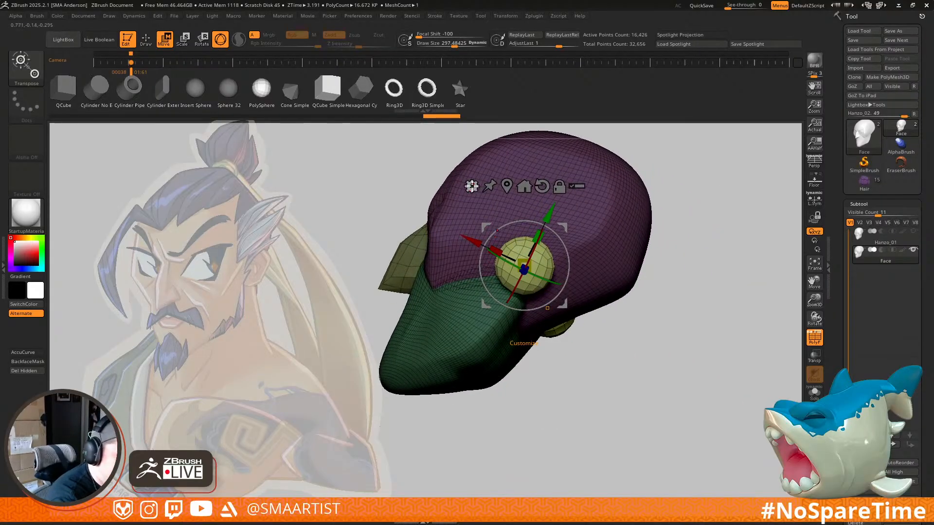
{"action": "left_click", "coordinate": [471, 187]}
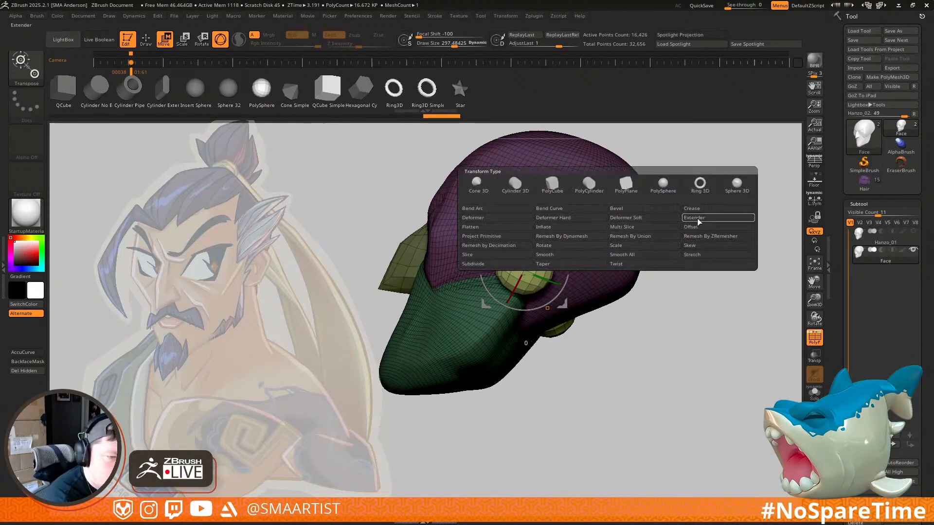
{"action": "left_click", "coordinate": [523, 226]}
{"action": "right_click_drag", "start_coordinate": [562, 280], "coordinate": [506, 215]}
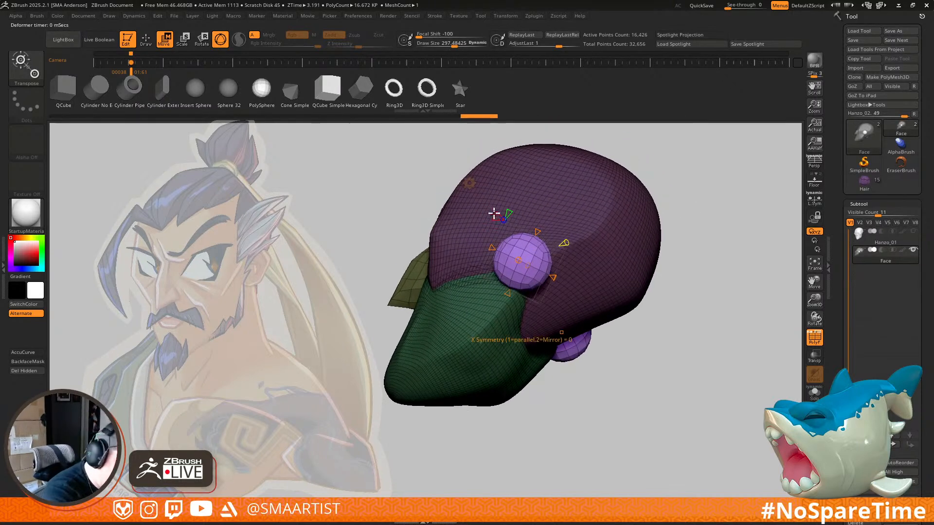
{"action": "left_click_drag", "start_coordinate": [553, 276], "coordinate": [524, 263]}
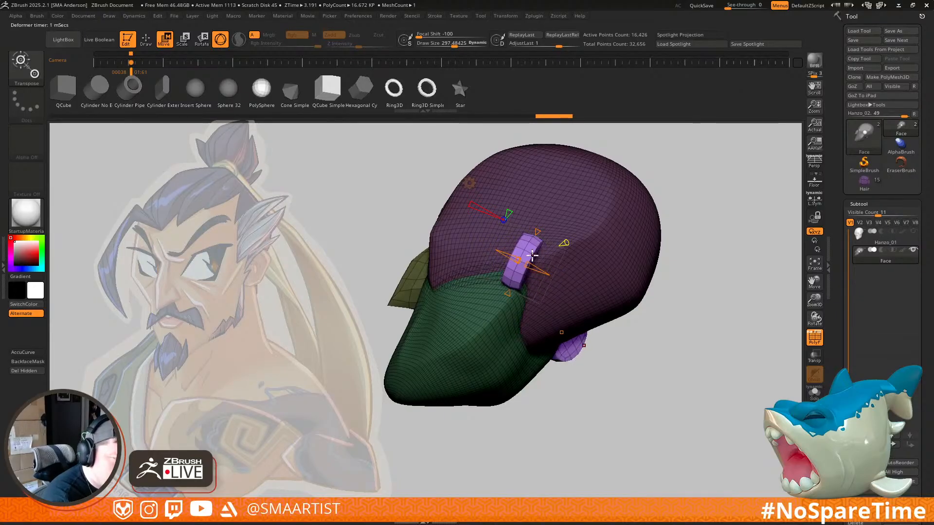
{"action": "left_click", "coordinate": [469, 184]}
{"action": "left_click", "coordinate": [601, 188]}
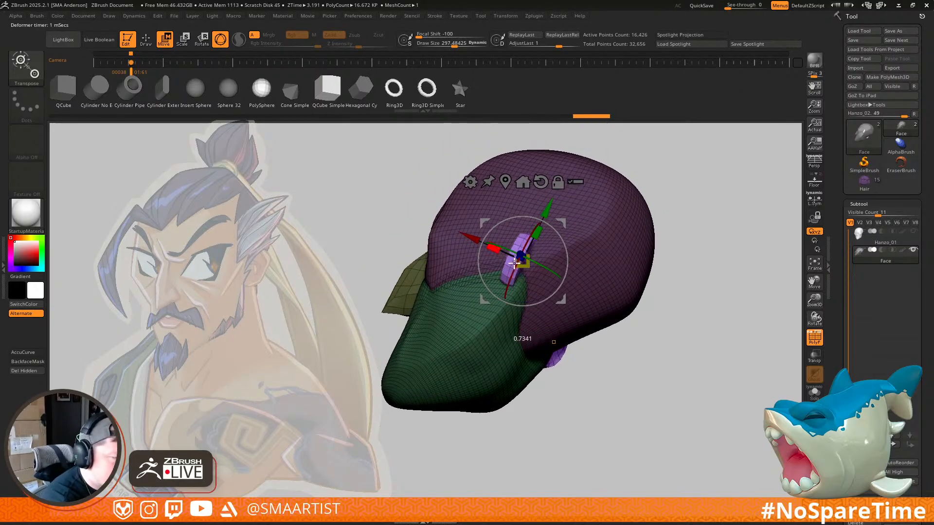
Step: Turn on Local Symmetry and move the ear disc slightly upward over the concept's ear in the saved camera view
{"action": "left_click", "coordinate": [813, 202]}
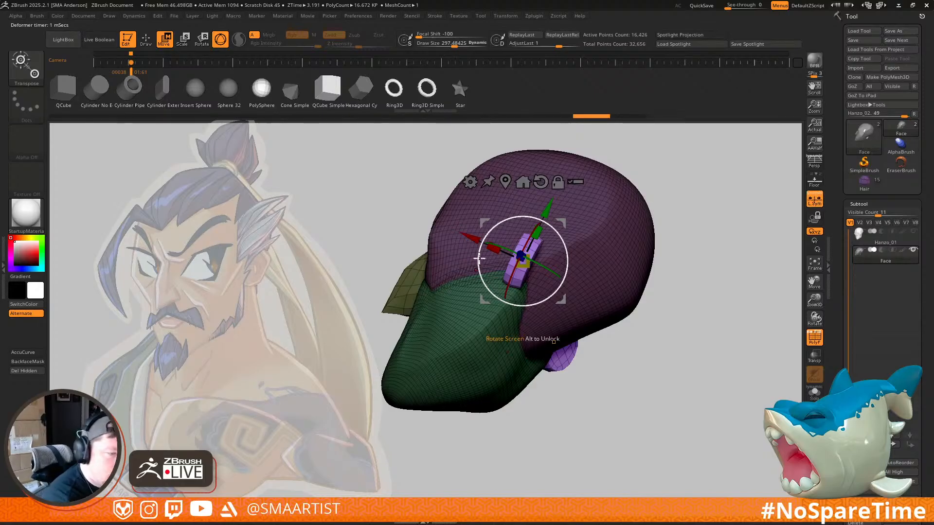
{"action": "right_click_drag", "start_coordinate": [596, 258], "coordinate": [580, 236]}
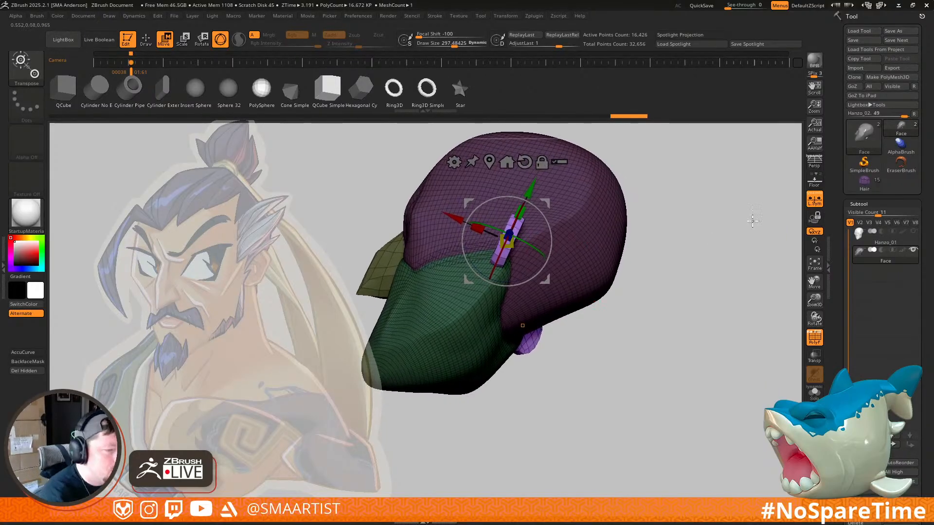
{"action": "right_click_drag", "start_coordinate": [617, 240], "coordinate": [644, 246]}
{"action": "left_click_drag", "start_coordinate": [645, 245], "coordinate": [664, 249]}
{"action": "key", "text": "Left"}
{"action": "key", "text": "Right"}
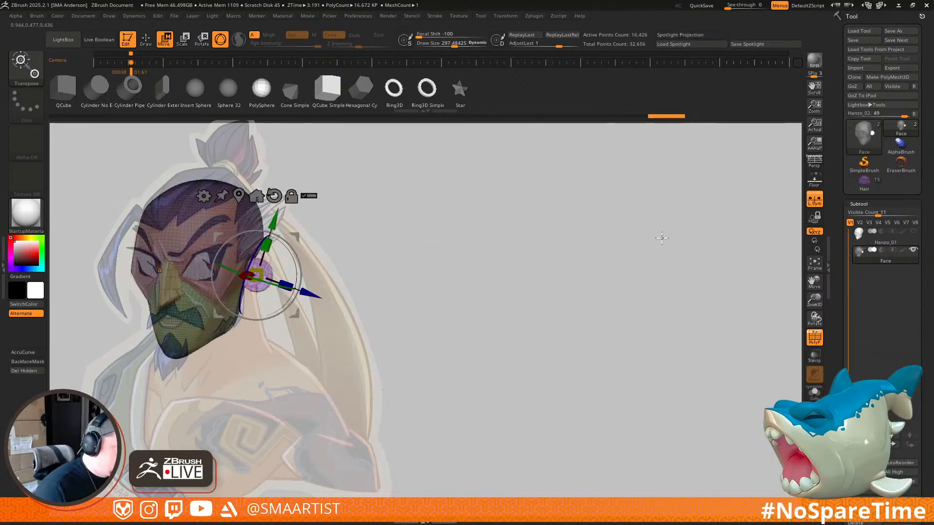
{"action": "left_click_drag", "start_coordinate": [294, 239], "coordinate": [293, 231]}
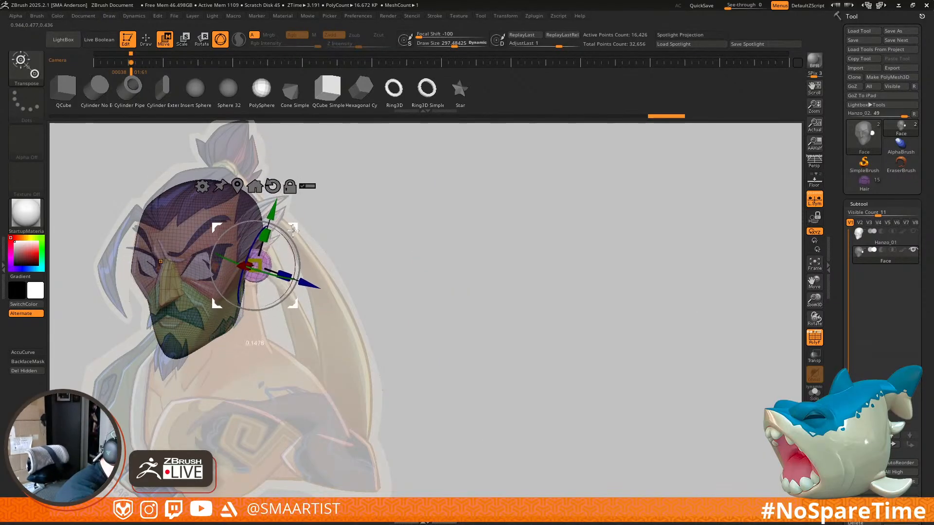
Step: Shape the ear disc's outline to follow the concept's ear with the MoveInfiniteDepth brush
{"action": "key", "text": "b"}
{"action": "key", "text": "m"}
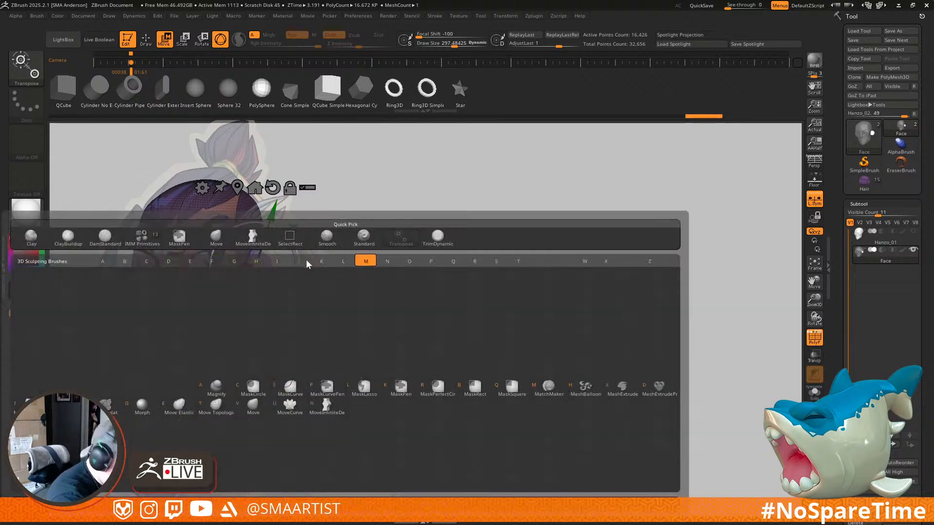
{"action": "left_click", "coordinate": [327, 408]}
{"action": "mouse_move", "coordinate": [266, 256]}
{"action": "left_mouse_down"}
{"action": "mouse_move", "coordinate": [242, 271]}
{"action": "mouse_move", "coordinate": [265, 237]}
{"action": "left_mouse_up"}
{"action": "left_click_drag", "start_coordinate": [299, 248], "coordinate": [590, 263]}
Step: Refine the ear disc's scale and placement against the head with the gizmo, and hide the wireframe
{"action": "key", "text": "w"}
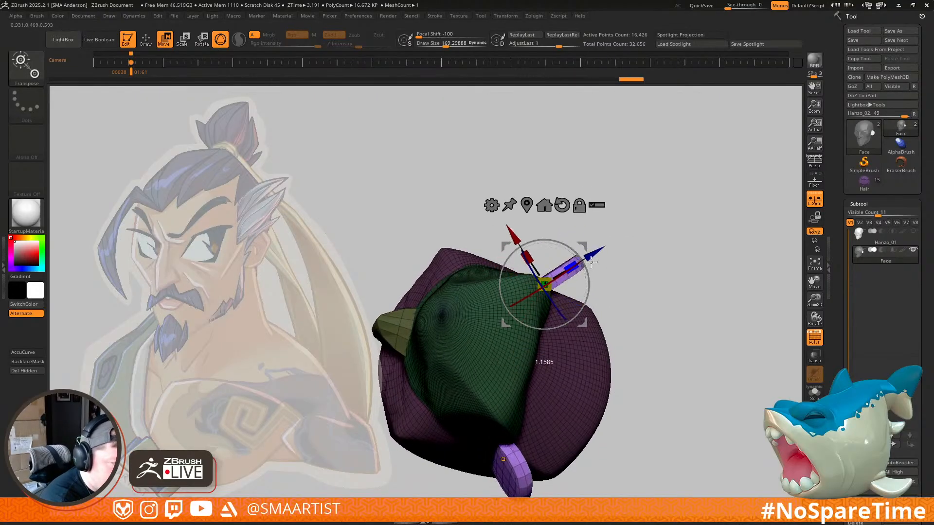
{"action": "mouse_move", "coordinate": [633, 238]}
{"action": "left_mouse_down"}
{"action": "mouse_move", "coordinate": [641, 347]}
{"action": "mouse_move", "coordinate": [646, 337]}
{"action": "left_mouse_up"}
{"action": "key", "text": "q"}
{"action": "right_click_drag", "start_coordinate": [646, 336], "coordinate": [646, 272], "text": "ctrl"}
{"action": "key", "text": "shift+f"}
{"action": "mouse_move", "coordinate": [646, 271]}
{"action": "left_mouse_down"}
{"action": "mouse_move", "coordinate": [630, 278]}
{"action": "mouse_move", "coordinate": [627, 264]}
{"action": "left_mouse_up"}
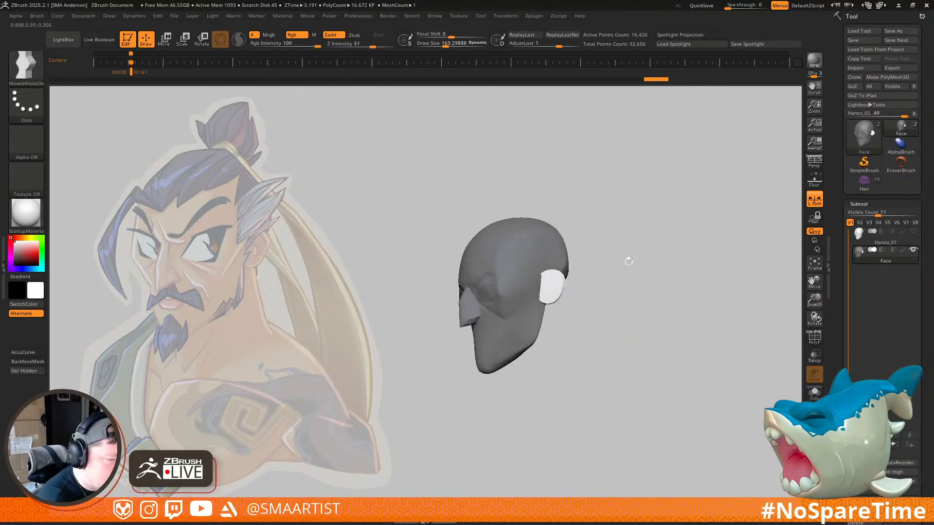
{"action": "right_click_drag", "start_coordinate": [628, 264], "coordinate": [636, 259], "text": "ctrl"}
{"action": "left_click_drag", "start_coordinate": [636, 259], "coordinate": [641, 270]}
{"action": "right_click_drag", "start_coordinate": [642, 280], "coordinate": [641, 249], "text": "ctrl"}
{"action": "right_click_drag", "start_coordinate": [641, 249], "coordinate": [603, 251]}
{"action": "right_click_drag", "start_coordinate": [603, 251], "coordinate": [623, 345], "text": "ctrl"}
Step: Duplicate the ear disc within the Face subtool to make a second piece for the back of the ear
{"action": "key", "text": "w"}
{"action": "right_click_drag", "start_coordinate": [541, 329], "coordinate": [521, 298]}
{"action": "left_click_drag", "start_coordinate": [518, 300], "coordinate": [539, 300], "text": "ctrl"}
{"action": "key", "text": "q"}
{"action": "right_click_drag", "start_coordinate": [539, 300], "coordinate": [534, 323]}
{"action": "right_click_drag", "start_coordinate": [513, 352], "coordinate": [561, 309]}
Step: Scale the duplicated piece and seat it between the ear disc and the head
{"action": "key", "text": "w"}
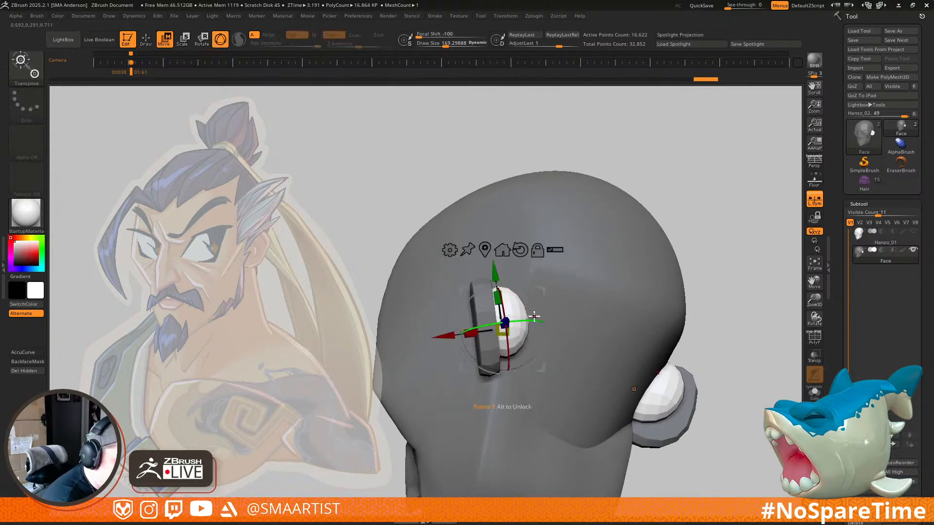
{"action": "left_click_drag", "start_coordinate": [544, 291], "coordinate": [533, 297]}
{"action": "right_click_drag", "start_coordinate": [532, 298], "coordinate": [501, 297]}
{"action": "left_click_drag", "start_coordinate": [577, 297], "coordinate": [584, 300]}
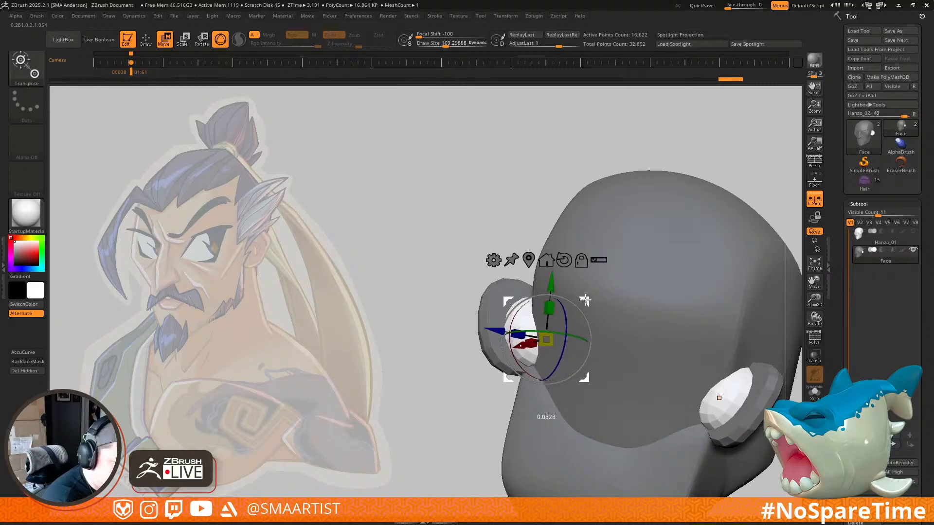
{"action": "mouse_move", "coordinate": [583, 301]}
{"action": "right_mouse_down"}
{"action": "mouse_move", "coordinate": [621, 307]}
{"action": "mouse_move", "coordinate": [590, 271]}
{"action": "right_mouse_up"}
Step: Clip the unmasked back-of-ear piece along a line following the ear disc with the ClipCurve brush
{"action": "key", "text": "q"}
{"action": "left_click", "coordinate": [27, 71], "text": "ctrl+shift"}
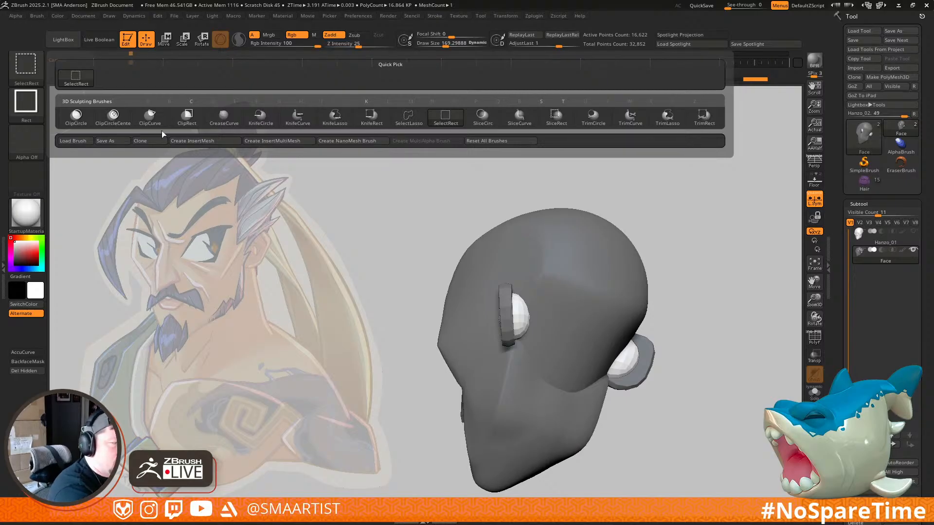
{"action": "left_click", "coordinate": [150, 120], "text": "ctrl+shift"}
{"action": "mouse_move", "coordinate": [507, 351]}
{"action": "right_mouse_down"}
{"action": "mouse_move", "coordinate": [516, 356]}
{"action": "mouse_move", "coordinate": [507, 354]}
{"action": "right_mouse_up"}
{"action": "left_click_drag", "start_coordinate": [512, 380], "coordinate": [500, 234], "text": "ctrl+shift"}
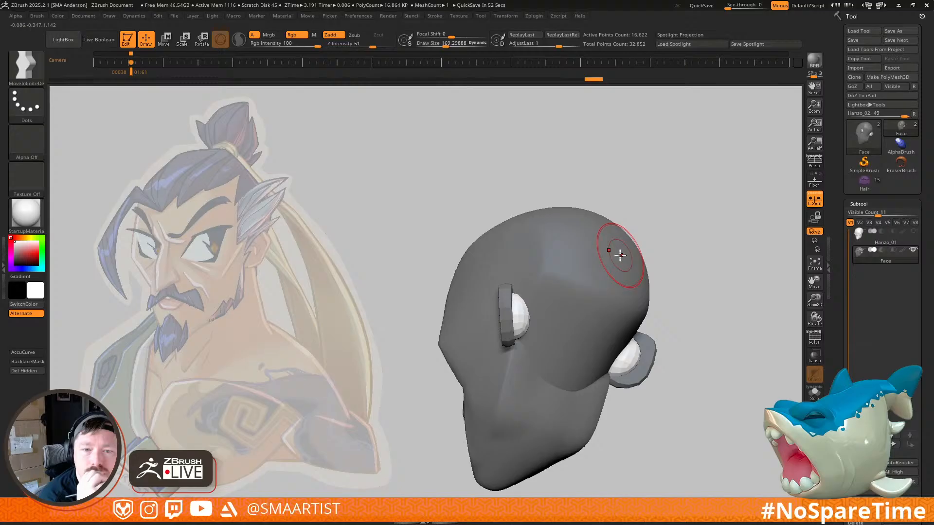
Step: Isolate the jaw polygroup, smooth its upper surface at about brush size 86, and show the whole head again
{"action": "mouse_move", "coordinate": [652, 214]}
{"action": "left_mouse_down"}
{"action": "mouse_move", "coordinate": [722, 238]}
{"action": "mouse_move", "coordinate": [659, 223]}
{"action": "mouse_move", "coordinate": [681, 184]}
{"action": "mouse_move", "coordinate": [720, 230]}
{"action": "mouse_move", "coordinate": [696, 197]}
{"action": "mouse_move", "coordinate": [710, 200]}
{"action": "mouse_move", "coordinate": [694, 189]}
{"action": "mouse_move", "coordinate": [734, 225]}
{"action": "mouse_move", "coordinate": [710, 205]}
{"action": "mouse_move", "coordinate": [646, 207]}
{"action": "mouse_move", "coordinate": [625, 250]}
{"action": "mouse_move", "coordinate": [659, 232]}
{"action": "mouse_move", "coordinate": [663, 212]}
{"action": "mouse_move", "coordinate": [663, 233]}
{"action": "mouse_move", "coordinate": [671, 214]}
{"action": "left_mouse_up"}
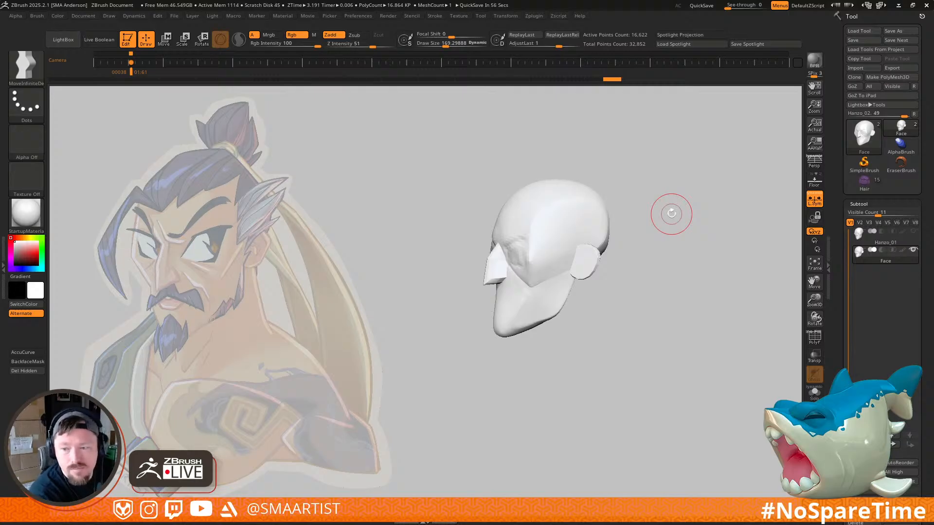
{"action": "mouse_move", "coordinate": [664, 262]}
{"action": "left_mouse_down"}
{"action": "mouse_move", "coordinate": [653, 246]}
{"action": "mouse_move", "coordinate": [653, 263]}
{"action": "left_mouse_up"}
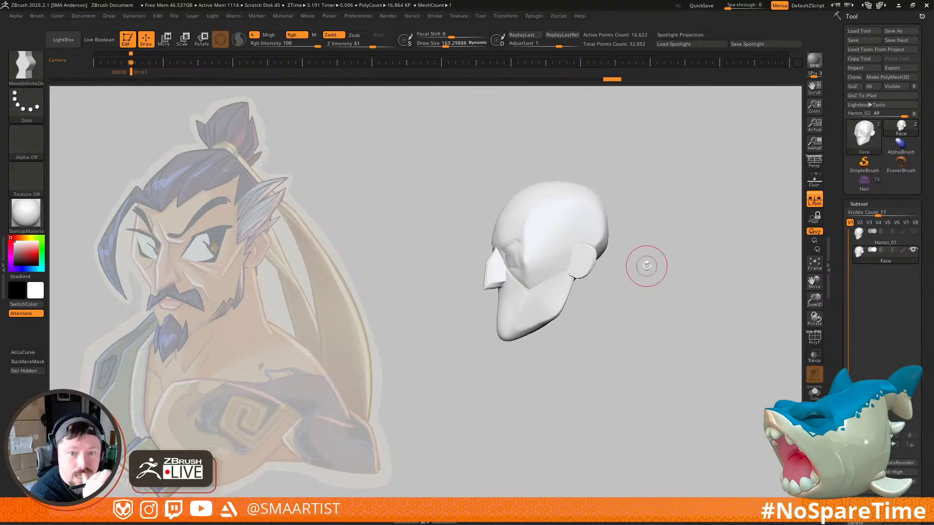
{"action": "mouse_move", "coordinate": [633, 282]}
{"action": "left_mouse_down"}
{"action": "mouse_move", "coordinate": [677, 286]}
{"action": "mouse_move", "coordinate": [663, 273]}
{"action": "mouse_move", "coordinate": [677, 269]}
{"action": "mouse_move", "coordinate": [630, 273]}
{"action": "mouse_move", "coordinate": [659, 284]}
{"action": "left_mouse_up"}
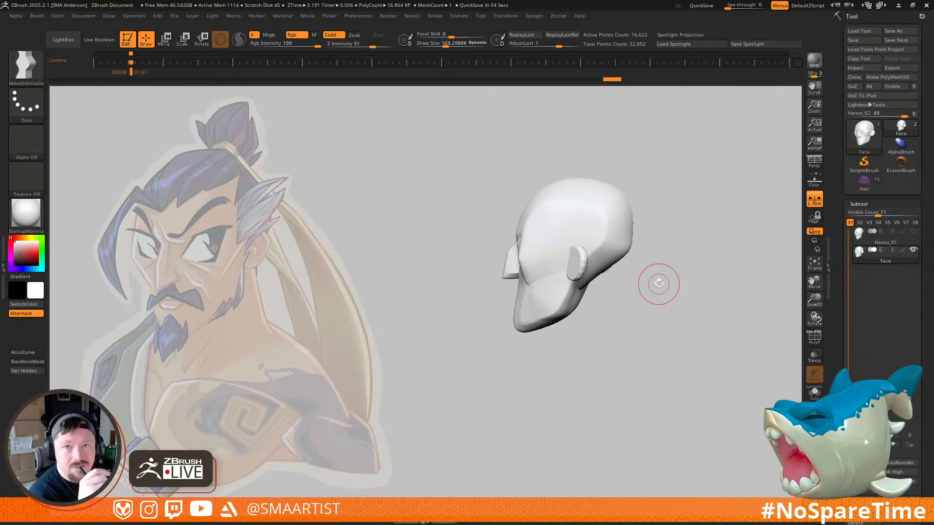
{"action": "mouse_move", "coordinate": [626, 310]}
{"action": "right_mouse_down"}
{"action": "mouse_move", "coordinate": [637, 319]}
{"action": "mouse_move", "coordinate": [627, 297]}
{"action": "mouse_move", "coordinate": [654, 293]}
{"action": "mouse_move", "coordinate": [595, 347]}
{"action": "mouse_move", "coordinate": [591, 377]}
{"action": "right_mouse_up"}
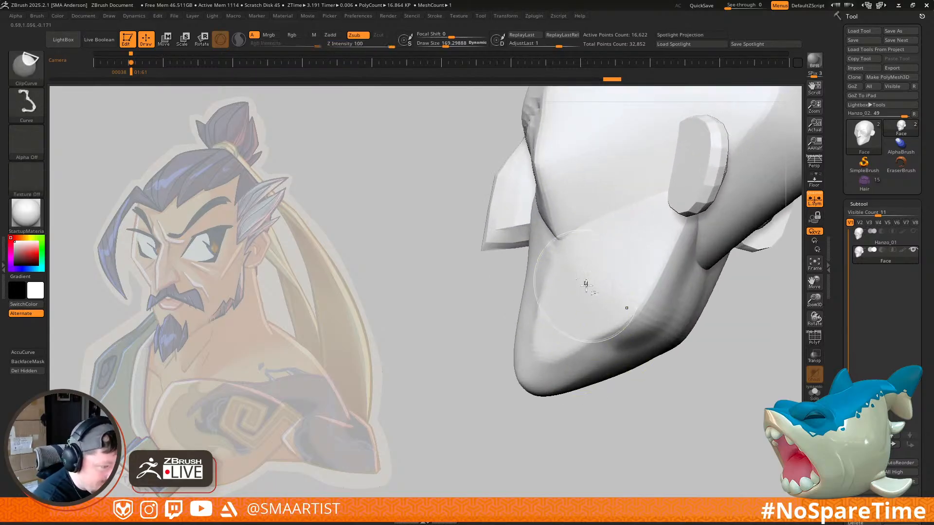
{"action": "left_click", "coordinate": [588, 283], "text": "ctrl+shift"}
{"action": "right_click_drag", "start_coordinate": [596, 283], "coordinate": [560, 273]}
{"action": "key", "text": "s"}
{"action": "mouse_move", "coordinate": [544, 239]}
{"action": "left_mouse_down"}
{"action": "mouse_move", "coordinate": [527, 245]}
{"action": "mouse_move", "coordinate": [519, 269]}
{"action": "left_mouse_up"}
{"action": "left_click_drag", "start_coordinate": [550, 219], "coordinate": [609, 248], "text": "shift"}
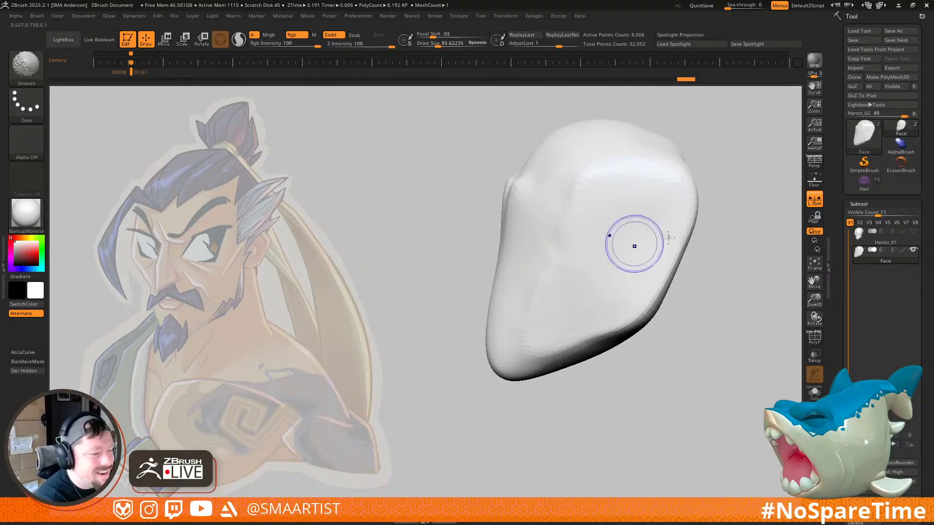
{"action": "left_click", "coordinate": [730, 271], "text": "ctrl+shift"}
Step: Adjust the jaw's upper edge beneath the cheek with the Move Topological brush at about size 58
{"action": "mouse_move", "coordinate": [625, 286]}
{"action": "right_mouse_down"}
{"action": "mouse_move", "coordinate": [583, 211]}
{"action": "mouse_move", "coordinate": [583, 271]}
{"action": "right_mouse_up"}
{"action": "key", "text": "b"}
{"action": "key", "text": "m"}
{"action": "key", "text": "t"}
{"action": "key", "text": "s"}
{"action": "left_click_drag", "start_coordinate": [576, 253], "coordinate": [572, 253]}
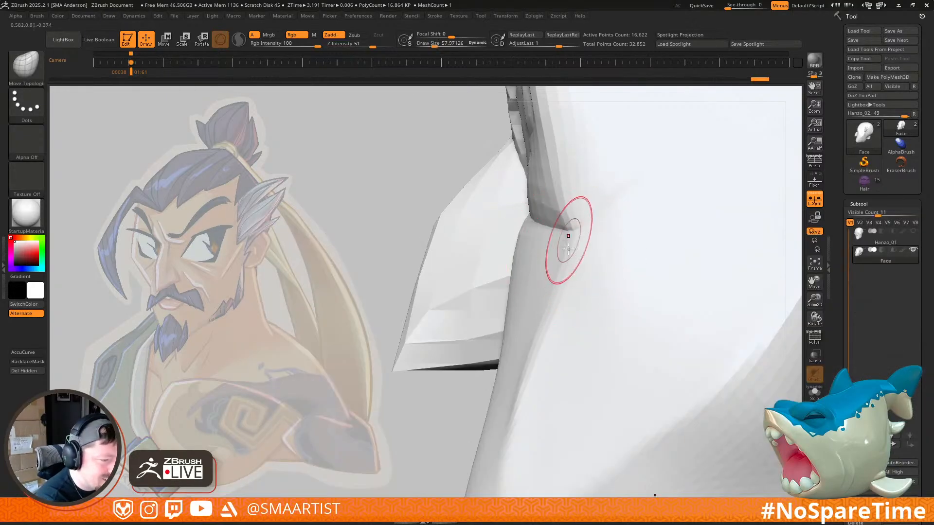
{"action": "left_click_drag", "start_coordinate": [526, 373], "coordinate": [533, 372]}
{"action": "mouse_move", "coordinate": [623, 336]}
{"action": "right_mouse_down", "text": "ctrl"}
{"action": "mouse_move", "coordinate": [655, 291]}
{"action": "mouse_move", "coordinate": [629, 294]}
{"action": "mouse_move", "coordinate": [641, 286]}
{"action": "mouse_move", "coordinate": [668, 299]}
{"action": "mouse_move", "coordinate": [621, 316]}
{"action": "mouse_move", "coordinate": [609, 298]}
{"action": "right_mouse_up", "text": "ctrl"}
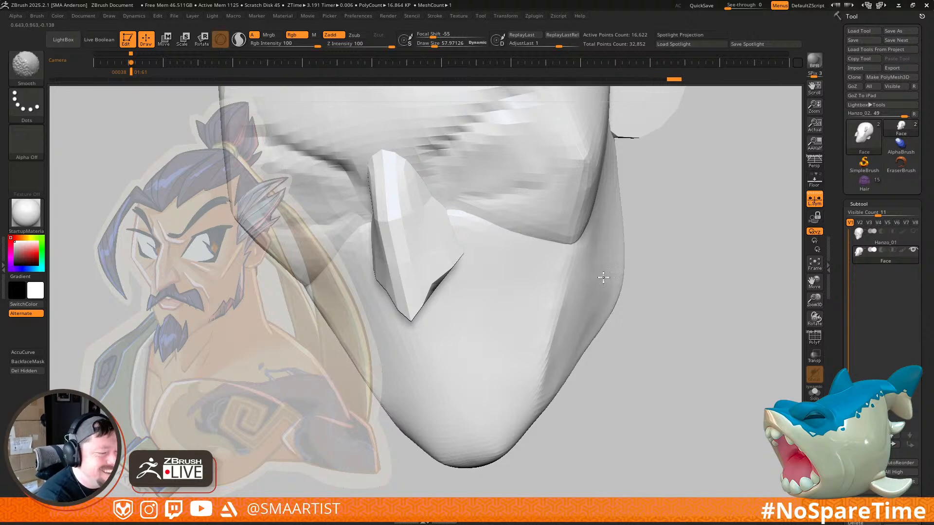
Step: Reshape the underside of the nose with the Move Topological brush
{"action": "right_click_drag", "start_coordinate": [583, 308], "coordinate": [574, 272]}
{"action": "mouse_move", "coordinate": [541, 344]}
{"action": "right_mouse_down"}
{"action": "mouse_move", "coordinate": [573, 307]}
{"action": "mouse_move", "coordinate": [484, 302]}
{"action": "mouse_move", "coordinate": [479, 277]}
{"action": "right_mouse_up"}
{"action": "left_click_drag", "start_coordinate": [475, 272], "coordinate": [487, 291]}
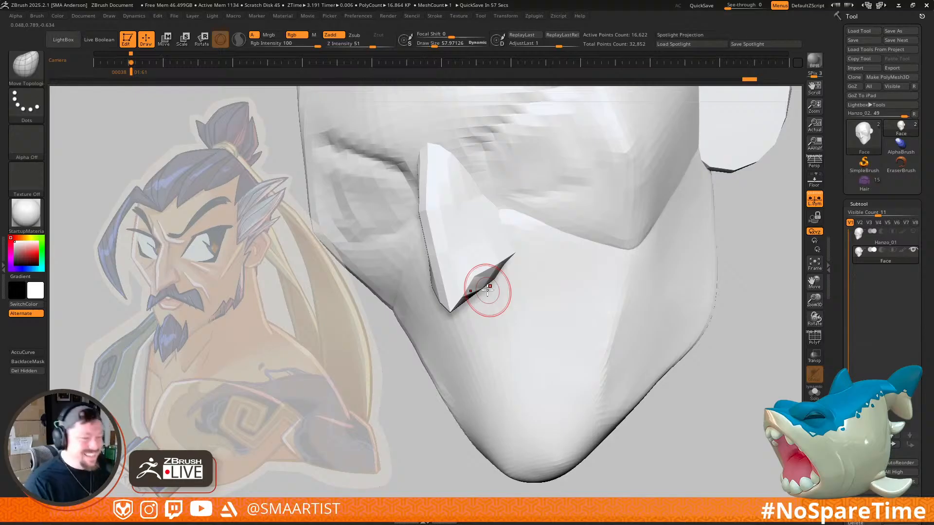
{"action": "key", "text": "ctrl"}
{"action": "right_click_drag", "start_coordinate": [675, 377], "coordinate": [693, 272], "text": "ctrl"}
{"action": "right_click_drag", "start_coordinate": [652, 326], "coordinate": [688, 302], "text": "alt"}
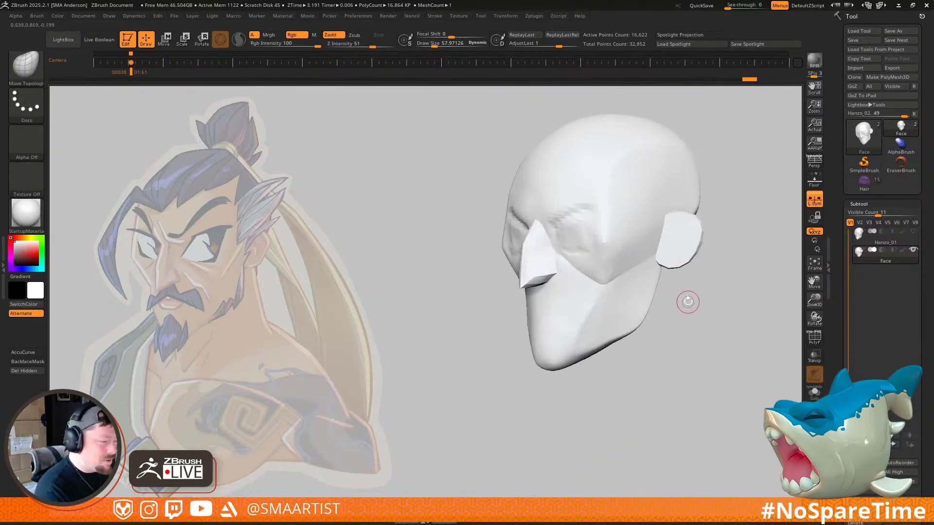
Step: Recall the stored camera view that overlays the head on the concept and mask everything except the ear
{"action": "key", "text": "Right"}
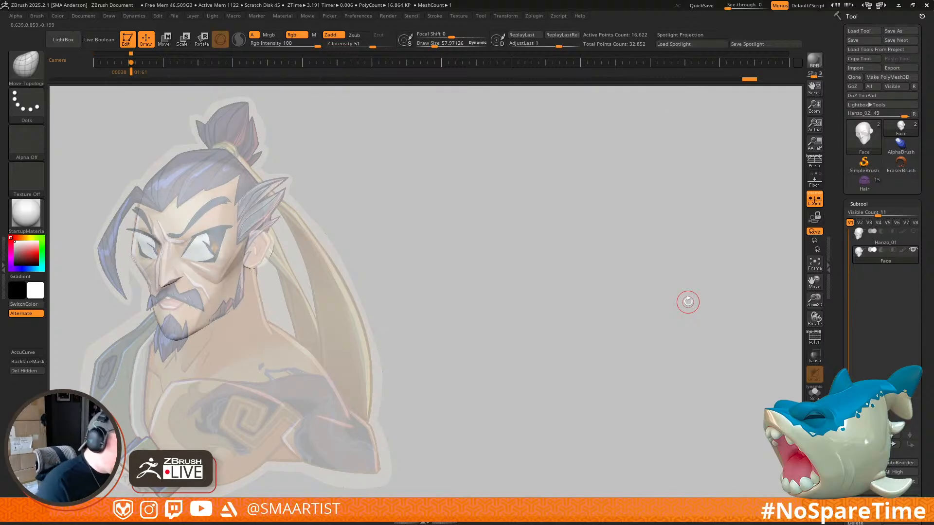
{"action": "key", "text": "shift"}
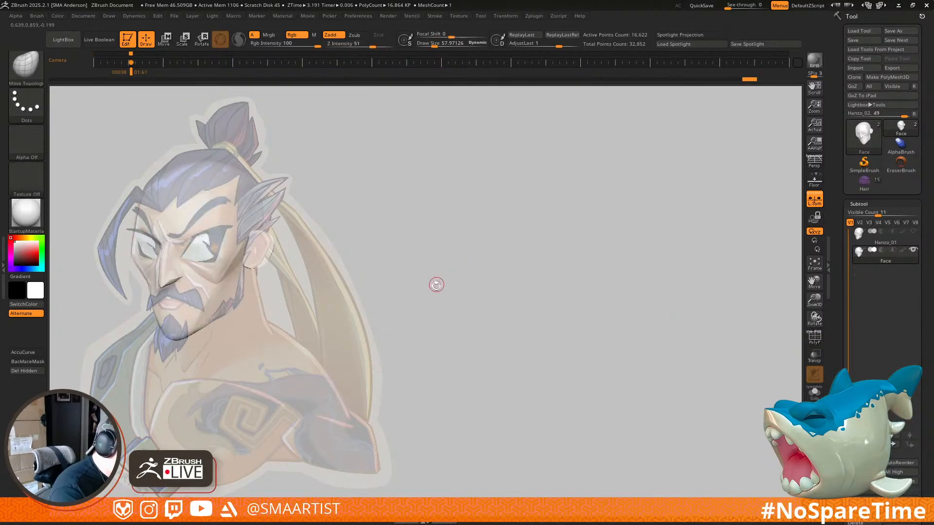
{"action": "key", "text": "bracketright"}
{"action": "key", "text": "bracketright"}
{"action": "key", "text": "bracketright"}
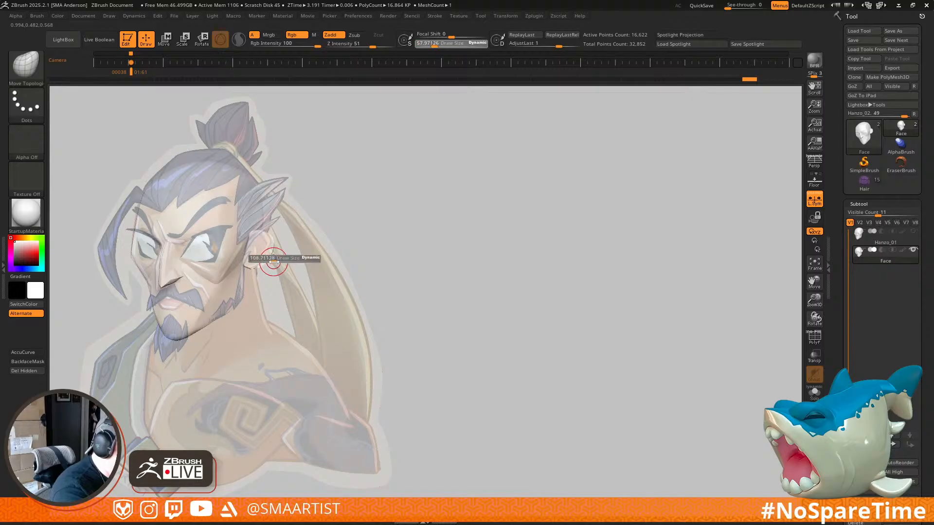
{"action": "key", "text": "b"}
{"action": "key", "text": "m"}
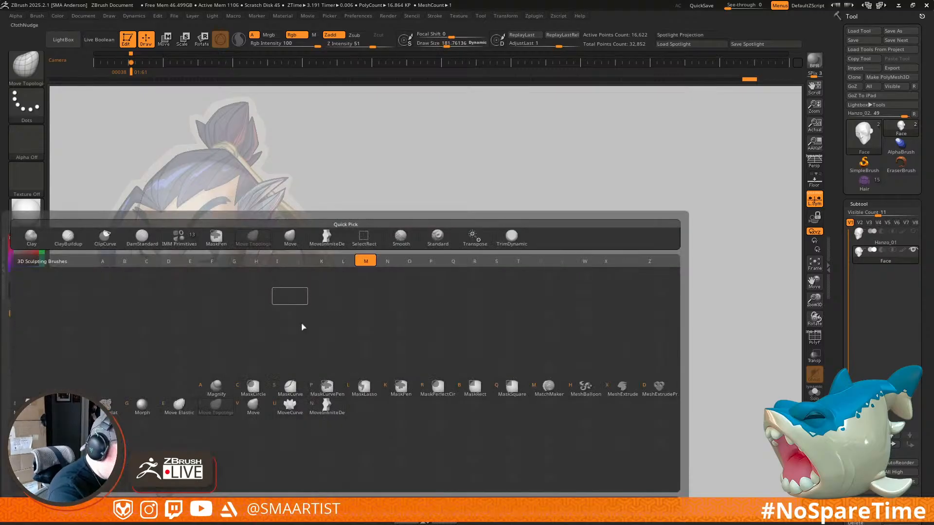
{"action": "left_click", "coordinate": [332, 410]}
{"action": "key", "text": "w"}
{"action": "left_click_drag", "start_coordinate": [282, 211], "coordinate": [455, 121], "text": "alt"}
{"action": "left_click", "coordinate": [259, 247], "text": "ctrl"}
Step: Shape the unmasked ear to match the concept's ear with the Move brush at about size 208
{"action": "key", "text": "b"}
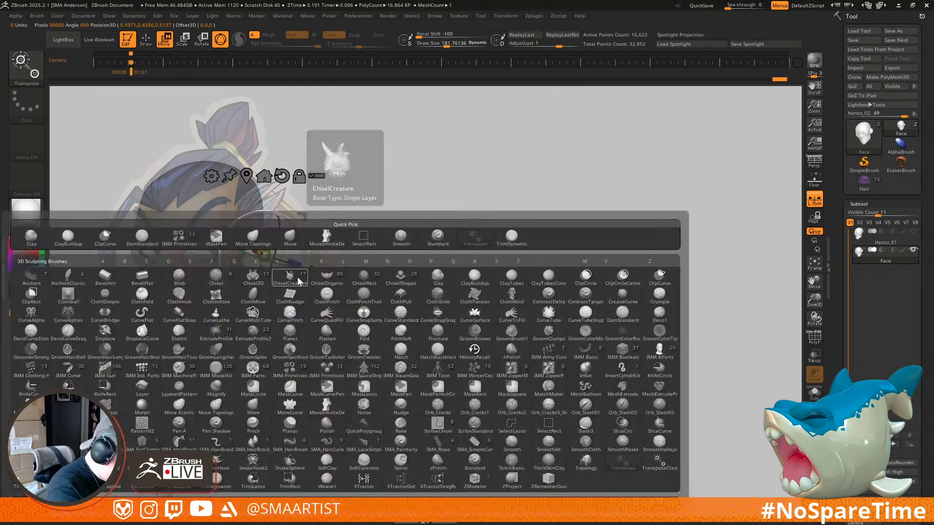
{"action": "key", "text": "m"}
{"action": "key", "text": "v"}
{"action": "key", "text": "s"}
{"action": "mouse_move", "coordinate": [250, 234]}
{"action": "left_mouse_down"}
{"action": "mouse_move", "coordinate": [272, 265]}
{"action": "mouse_move", "coordinate": [270, 249]}
{"action": "mouse_move", "coordinate": [265, 261]}
{"action": "left_mouse_up"}
{"action": "key", "text": "s"}
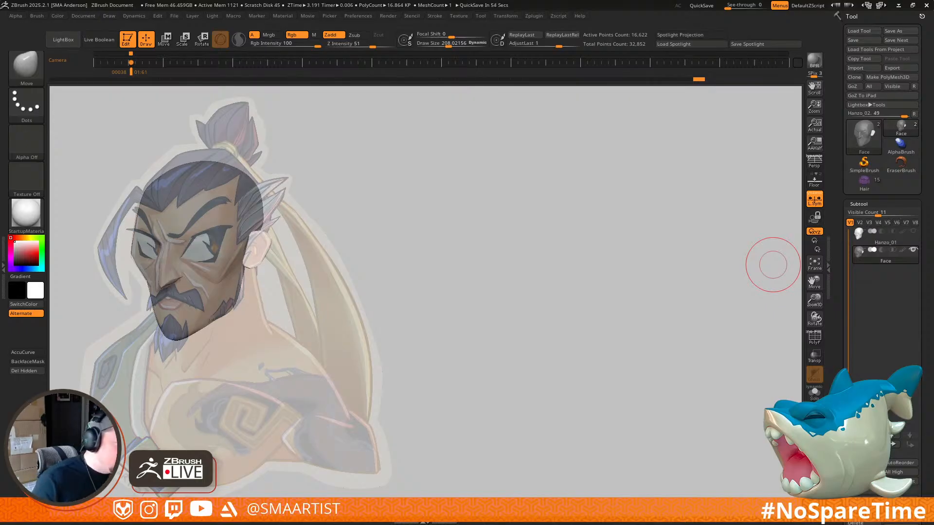
{"action": "left_click_drag", "start_coordinate": [471, 315], "coordinate": [657, 288], "text": "alt"}
{"action": "left_click_drag", "start_coordinate": [487, 315], "coordinate": [685, 303], "text": "alt"}
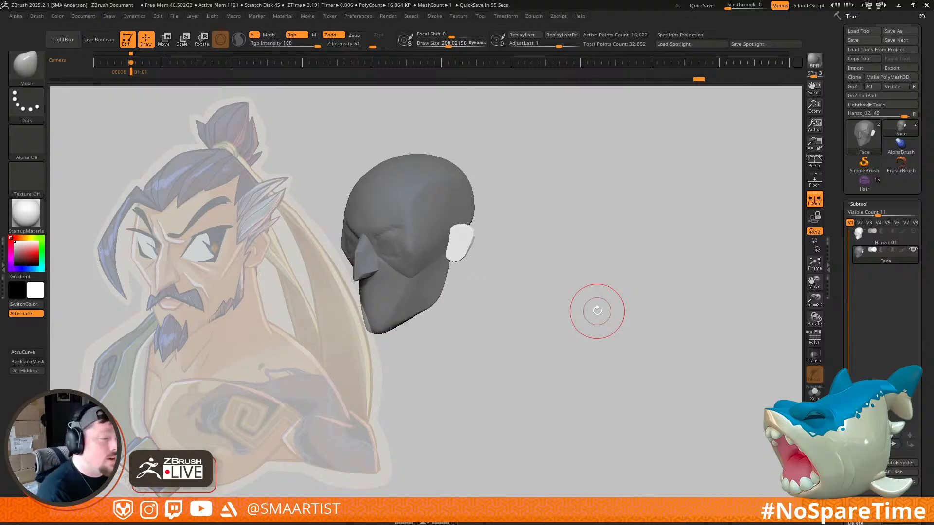
{"action": "left_click_drag", "start_coordinate": [569, 306], "coordinate": [609, 292]}
Step: Open the samurai character tool, isolate its Eyes subtool to examine how the eyes are built, and return to the Face tool
{"action": "left_click", "coordinate": [864, 183]}
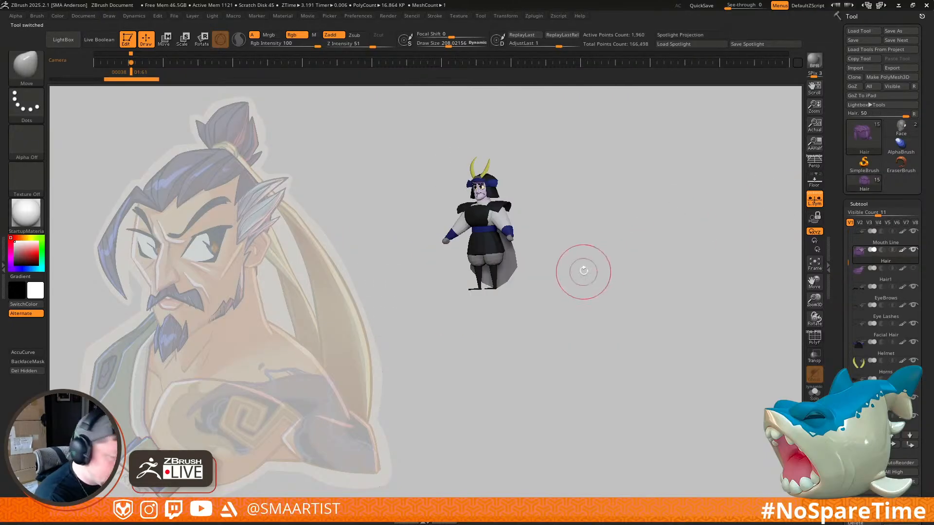
{"action": "key", "text": "f"}
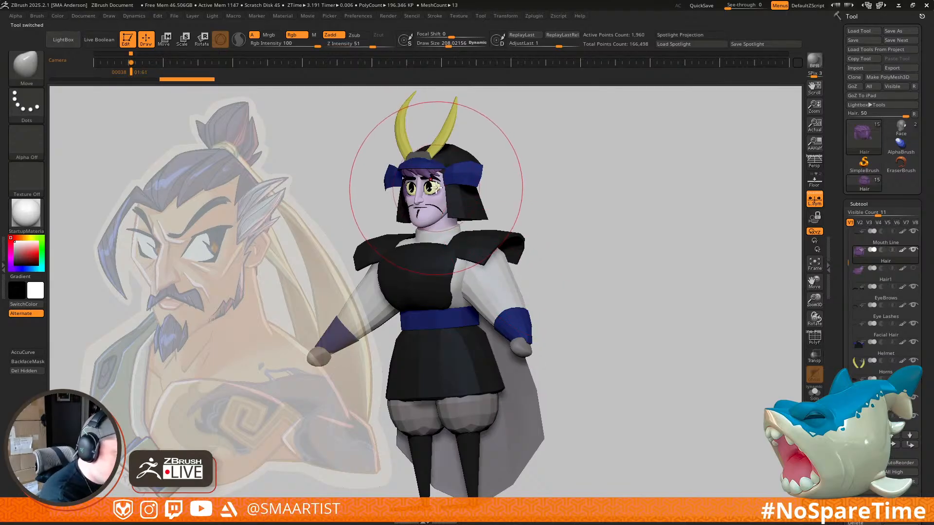
{"action": "left_click", "coordinate": [436, 187], "text": "alt"}
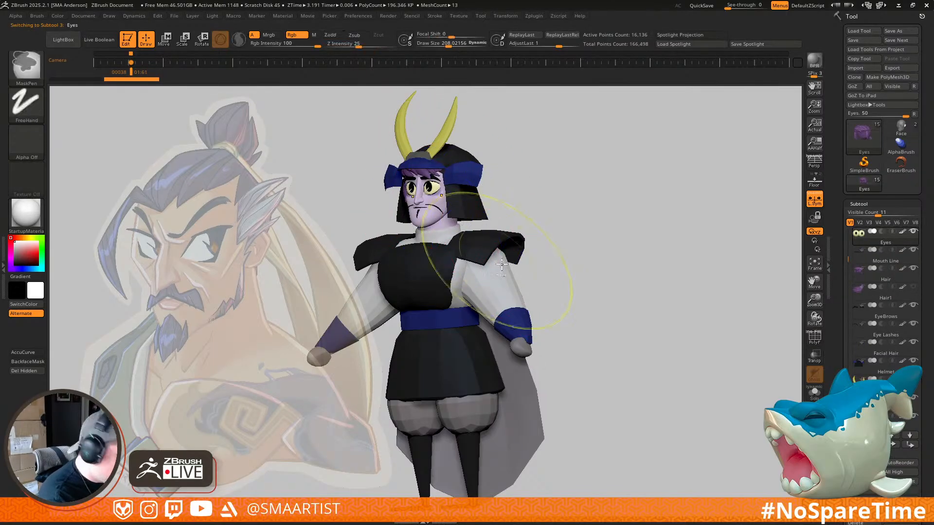
{"action": "key", "text": "ctrl+alt+s"}
{"action": "key", "text": "f"}
{"action": "right_click_drag", "start_coordinate": [494, 246], "coordinate": [595, 181]}
{"action": "mouse_move", "coordinate": [595, 181]}
{"action": "right_mouse_down"}
{"action": "mouse_move", "coordinate": [578, 291]}
{"action": "mouse_move", "coordinate": [579, 259]}
{"action": "mouse_move", "coordinate": [579, 279]}
{"action": "right_mouse_up"}
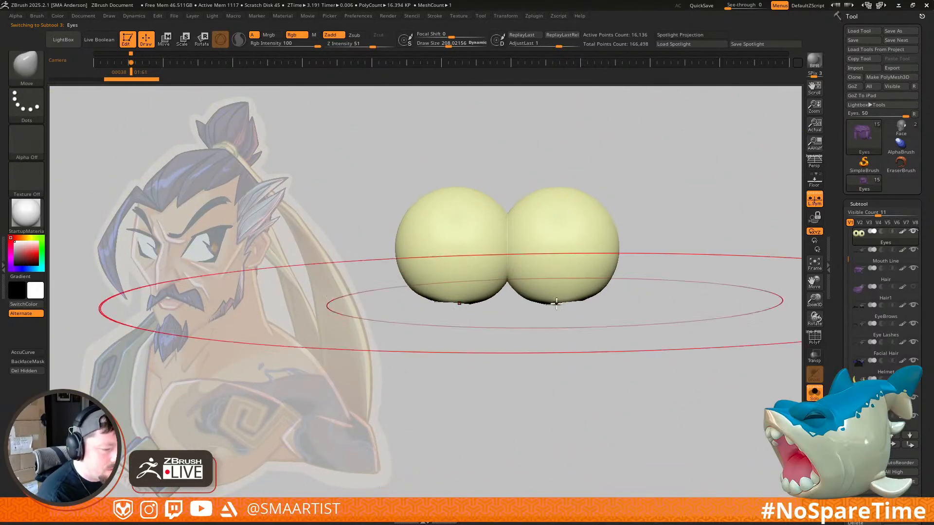
{"action": "right_click_drag", "start_coordinate": [652, 308], "coordinate": [634, 282]}
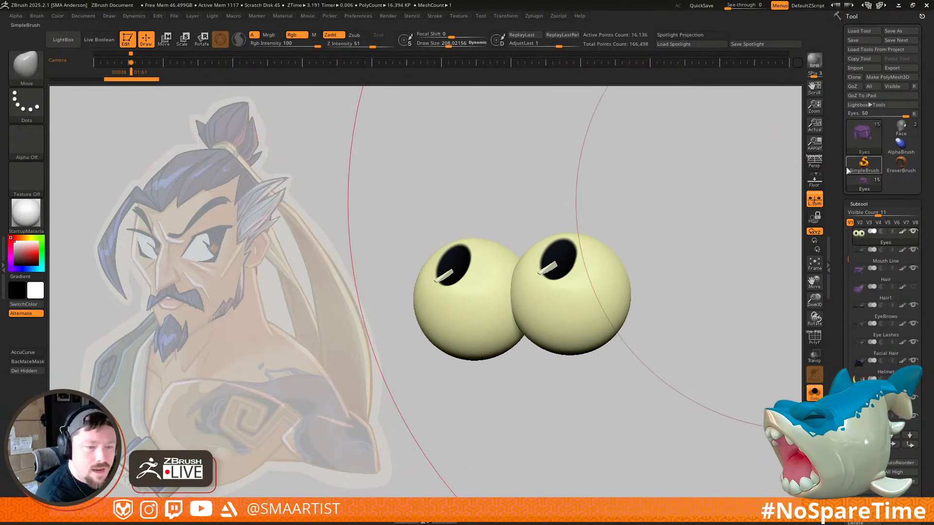
{"action": "key", "text": "ctrl+s"}
{"action": "right_click_drag", "start_coordinate": [681, 254], "coordinate": [675, 326]}
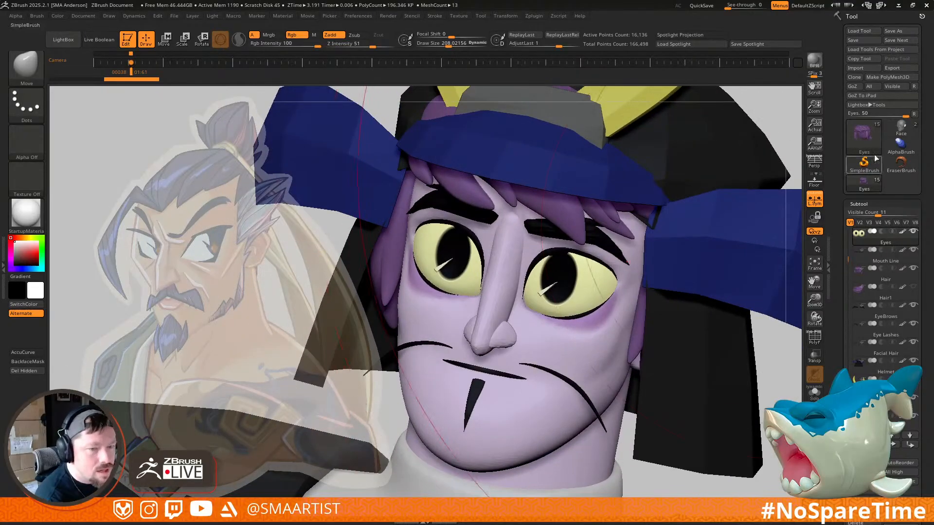
{"action": "left_click", "coordinate": [901, 128]}
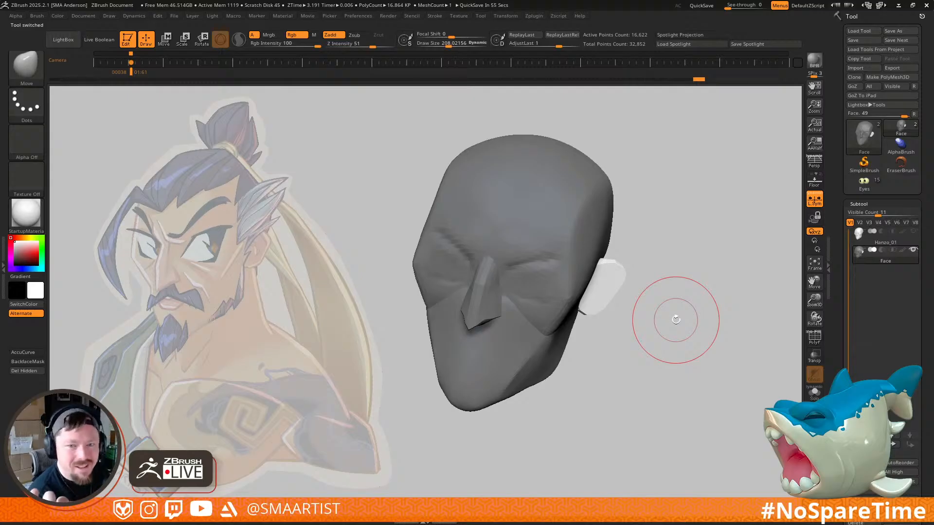
Step: Insert a Sphere3D as a new subtool, rotate it 90° so its pole faces forward, and turn off Local Symmetry
{"action": "mouse_move", "coordinate": [659, 296]}
{"action": "left_mouse_down"}
{"action": "mouse_move", "coordinate": [631, 266]}
{"action": "mouse_move", "coordinate": [638, 286]}
{"action": "left_mouse_up"}
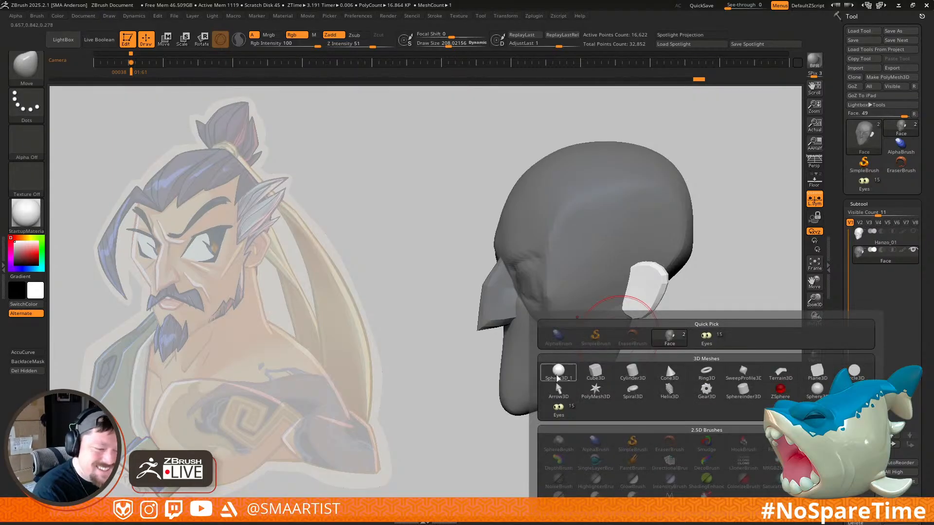
{"action": "left_click", "coordinate": [558, 373]}
{"action": "left_click", "coordinate": [870, 273]}
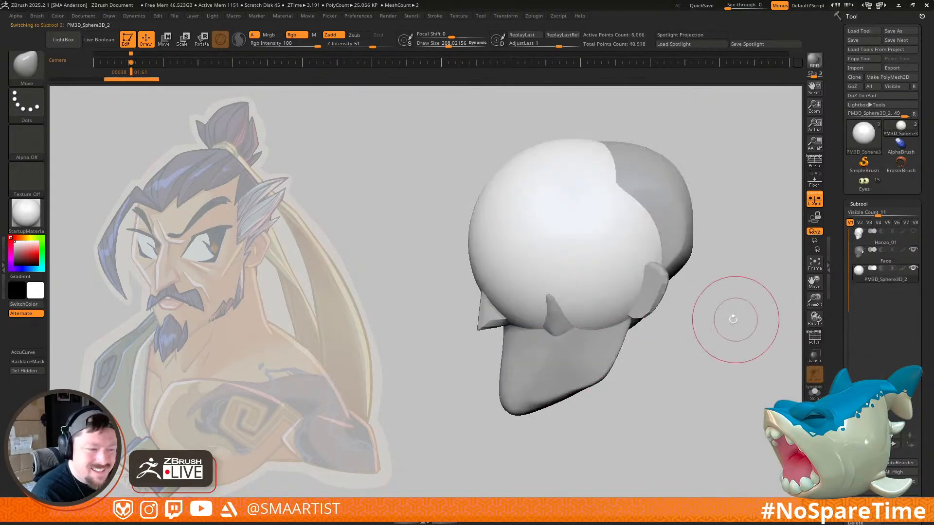
{"action": "left_click_drag", "start_coordinate": [733, 313], "coordinate": [690, 321]}
{"action": "key", "text": "w"}
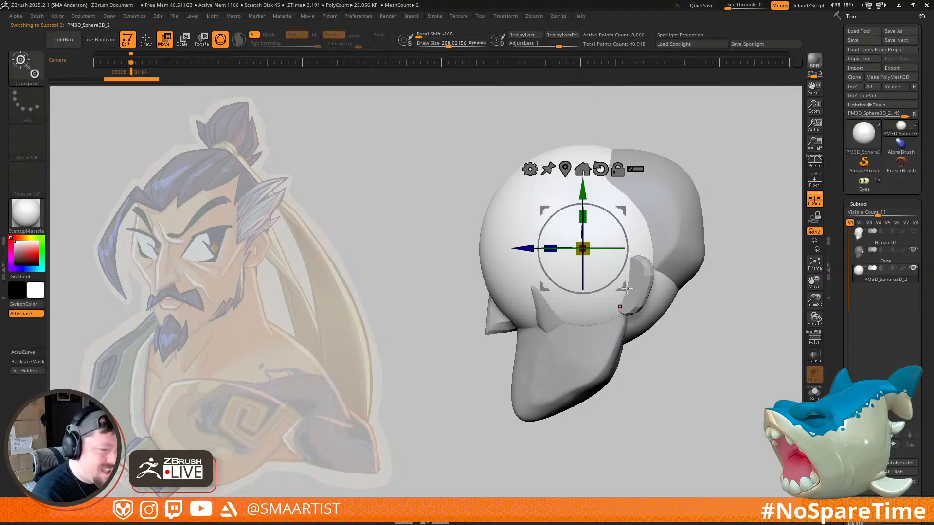
{"action": "left_click_drag", "start_coordinate": [612, 217], "coordinate": [605, 275]}
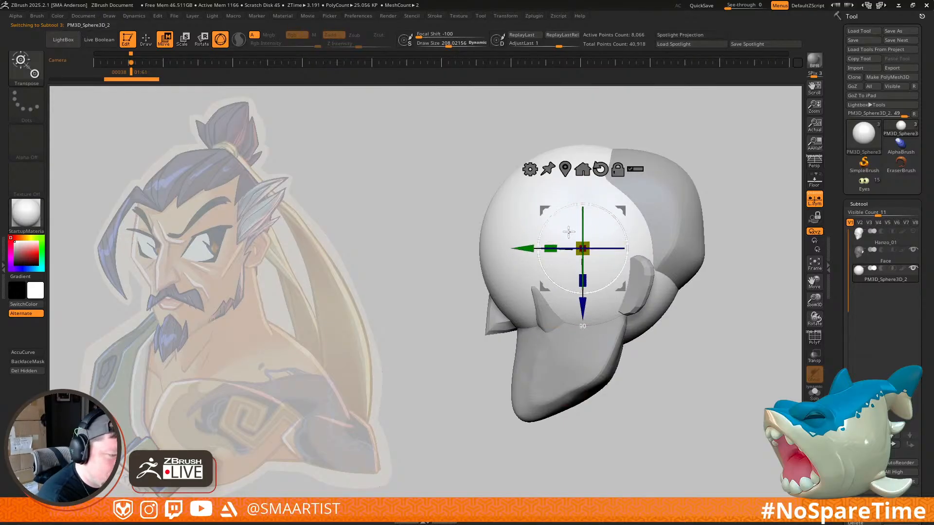
{"action": "left_click", "coordinate": [817, 203]}
{"action": "right_click_drag", "start_coordinate": [574, 257], "coordinate": [655, 250]}
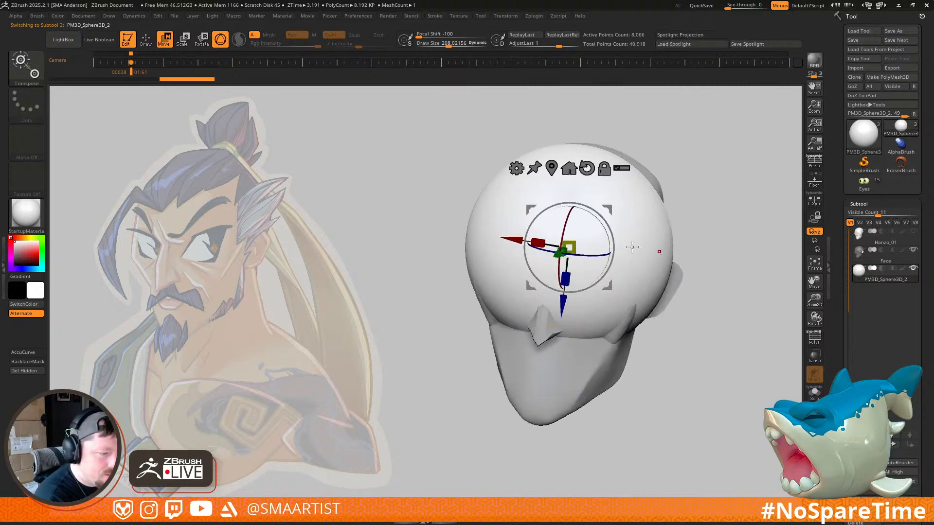
Step: Scale the sphere down, move it towards the eye area, and make the surrounding head transparent
{"action": "left_click_drag", "start_coordinate": [570, 247], "coordinate": [560, 272]}
{"action": "left_click_drag", "start_coordinate": [610, 228], "coordinate": [613, 242]}
{"action": "key", "text": "ctrl+z"}
{"action": "left_click_drag", "start_coordinate": [604, 210], "coordinate": [628, 226]}
{"action": "left_click_drag", "start_coordinate": [593, 264], "coordinate": [585, 283]}
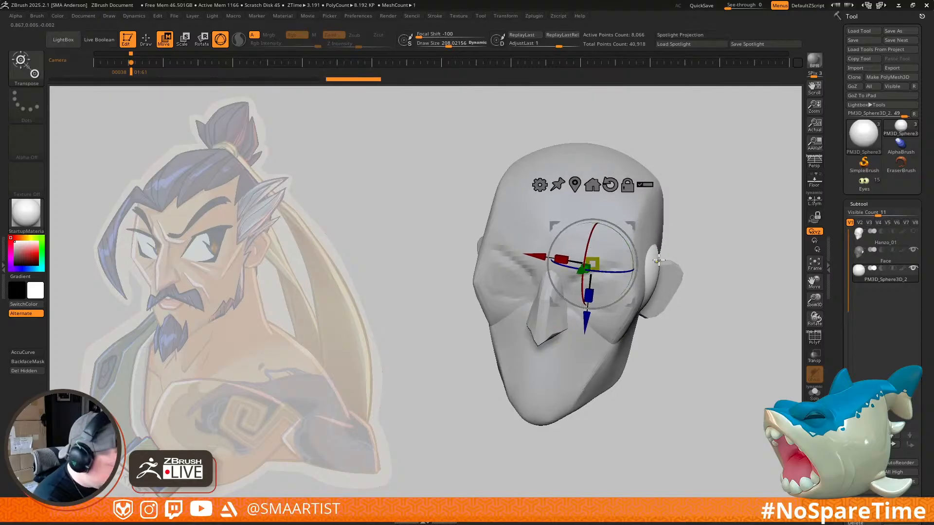
{"action": "key", "text": "shift+t"}
{"action": "left_click_drag", "start_coordinate": [690, 240], "coordinate": [707, 229]}
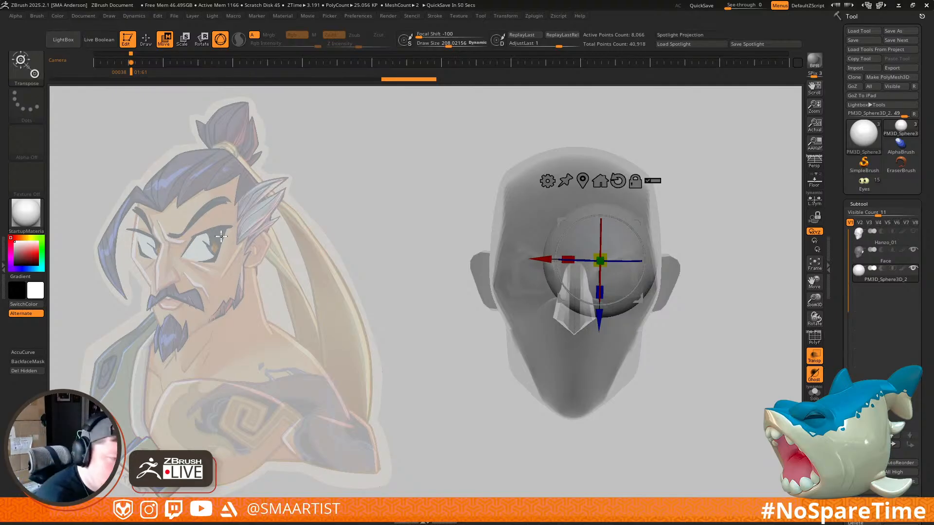
Step: Position and size the sphere from front and side so it breaks through the face as one eyeball
{"action": "right_click_drag", "start_coordinate": [717, 254], "coordinate": [658, 266]}
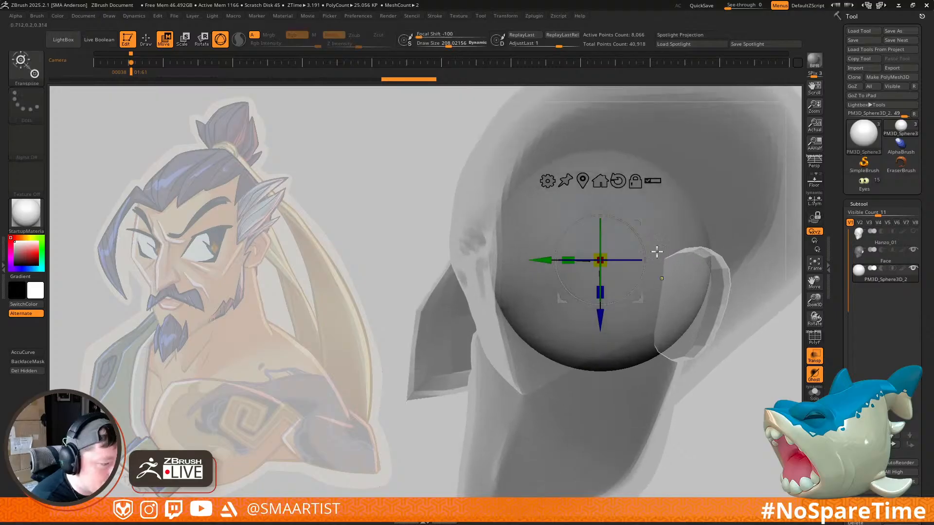
{"action": "mouse_move", "coordinate": [650, 224]}
{"action": "right_mouse_down"}
{"action": "mouse_move", "coordinate": [715, 236]}
{"action": "mouse_move", "coordinate": [696, 253]}
{"action": "mouse_move", "coordinate": [674, 248]}
{"action": "mouse_move", "coordinate": [669, 228]}
{"action": "right_mouse_up"}
{"action": "key", "text": "shift+t"}
{"action": "key", "text": "shift+t"}
{"action": "right_click_drag", "start_coordinate": [715, 194], "coordinate": [683, 213]}
{"action": "left_click_drag", "start_coordinate": [661, 197], "coordinate": [661, 202]}
{"action": "right_click_drag", "start_coordinate": [694, 278], "coordinate": [692, 216]}
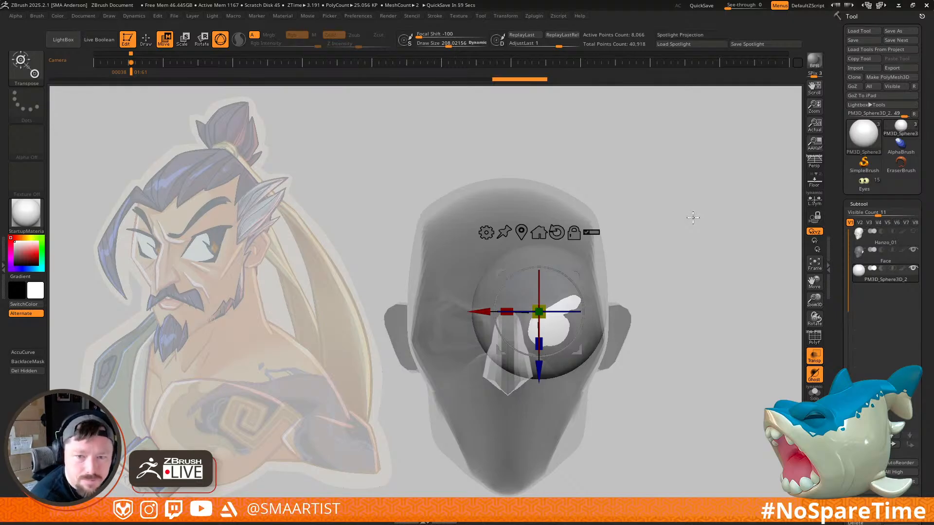
{"action": "left_click_drag", "start_coordinate": [696, 235], "coordinate": [694, 270]}
{"action": "right_click_drag", "start_coordinate": [695, 270], "coordinate": [694, 241]}
Step: Make the Face subtool active with transparency off and set up the DamStandard brush at about size 42
{"action": "key", "text": "q"}
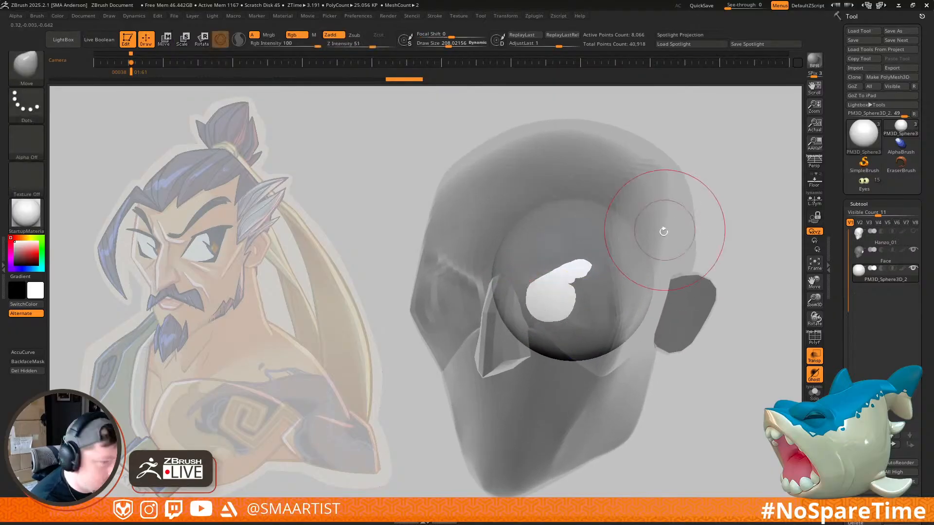
{"action": "left_click", "coordinate": [666, 227], "text": "alt"}
{"action": "mouse_move", "coordinate": [577, 283]}
{"action": "right_mouse_down"}
{"action": "mouse_move", "coordinate": [591, 311]}
{"action": "mouse_move", "coordinate": [560, 340]}
{"action": "mouse_move", "coordinate": [558, 282]}
{"action": "mouse_move", "coordinate": [525, 308]}
{"action": "right_mouse_up"}
{"action": "key", "text": "ctrl+t"}
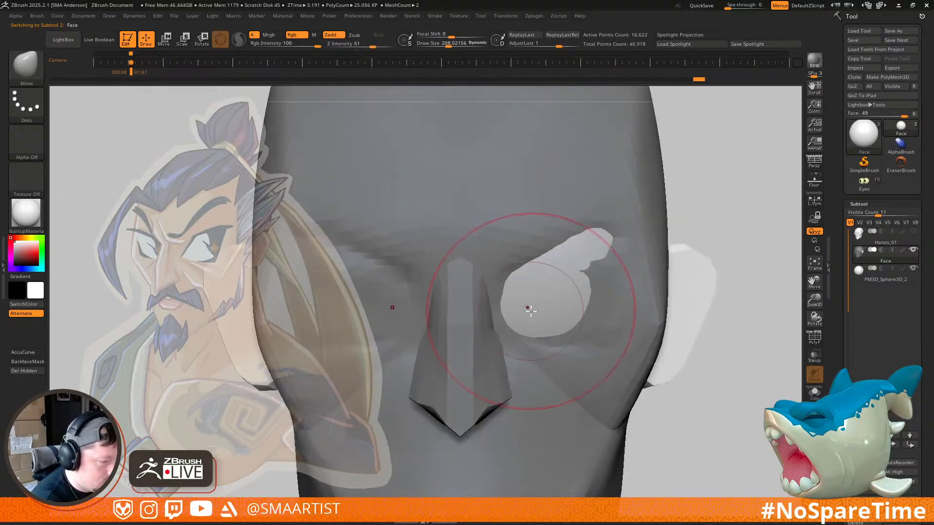
{"action": "key", "text": "b"}
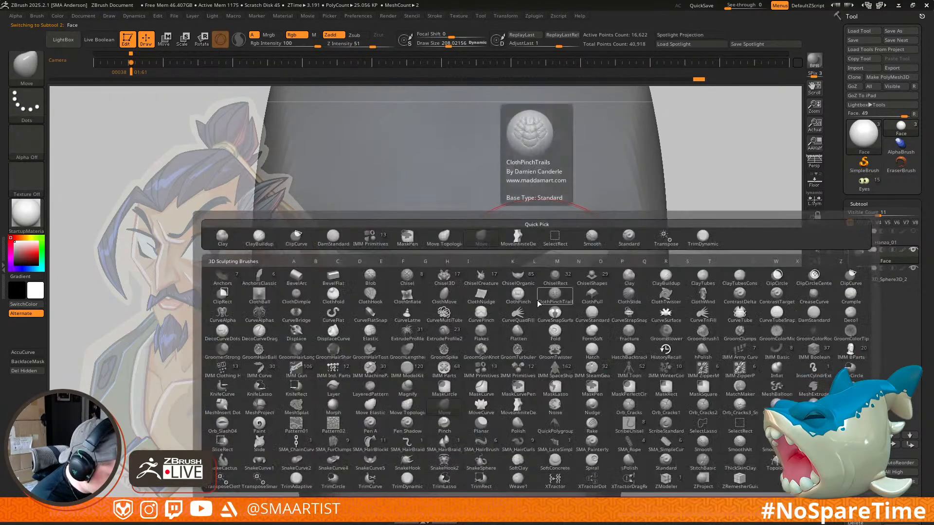
{"action": "key", "text": "m"}
{"action": "key", "text": "v"}
{"action": "key", "text": "b"}
{"action": "key", "text": "d"}
{"action": "key", "text": "s"}
{"action": "key", "text": "s"}
{"action": "left_click_drag", "start_coordinate": [537, 302], "coordinate": [512, 297]}
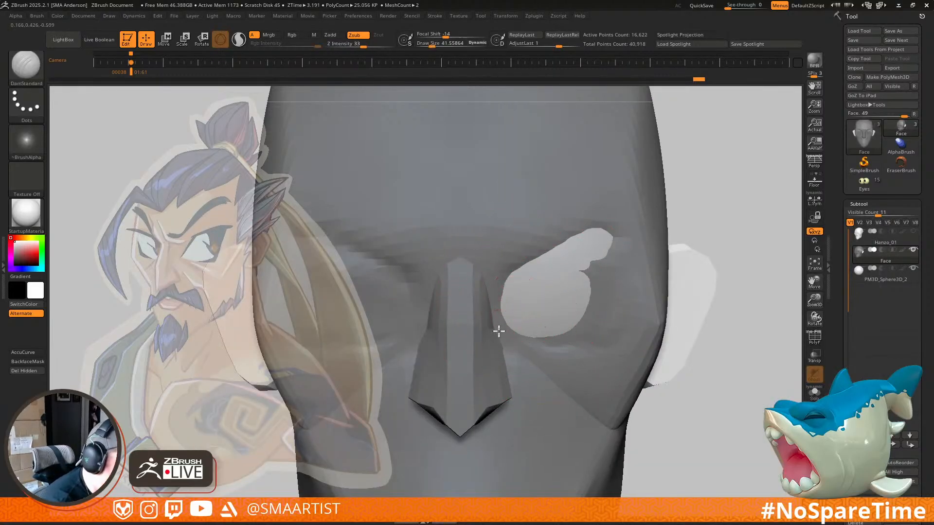
Step: Mask all Face pieces except the upper head and carve around the inner corner and upper edge of the eye
{"action": "left_click", "coordinate": [741, 203], "text": "ctrl"}
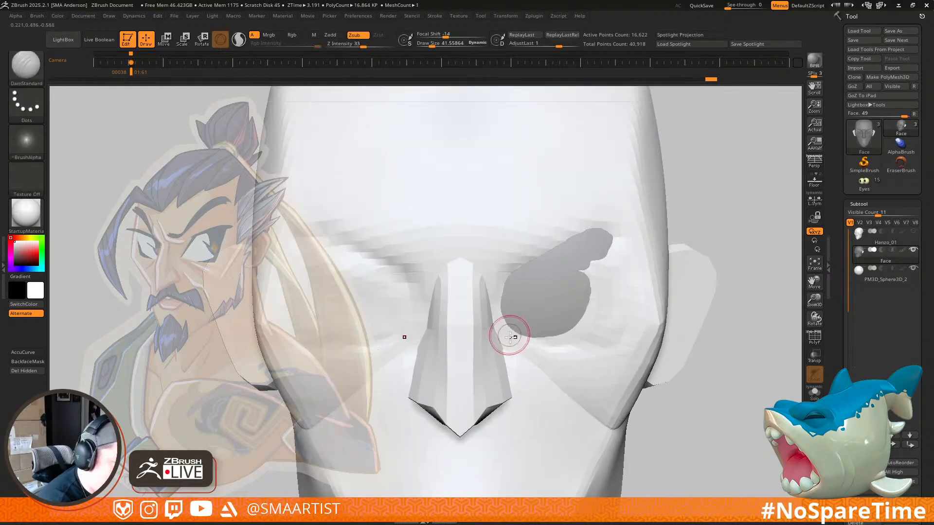
{"action": "key", "text": "w"}
{"action": "left_click", "coordinate": [641, 224], "text": "ctrl"}
{"action": "key", "text": "q"}
{"action": "left_click_drag", "start_coordinate": [497, 324], "coordinate": [522, 271]}
{"action": "left_click_drag", "start_coordinate": [503, 325], "coordinate": [526, 295]}
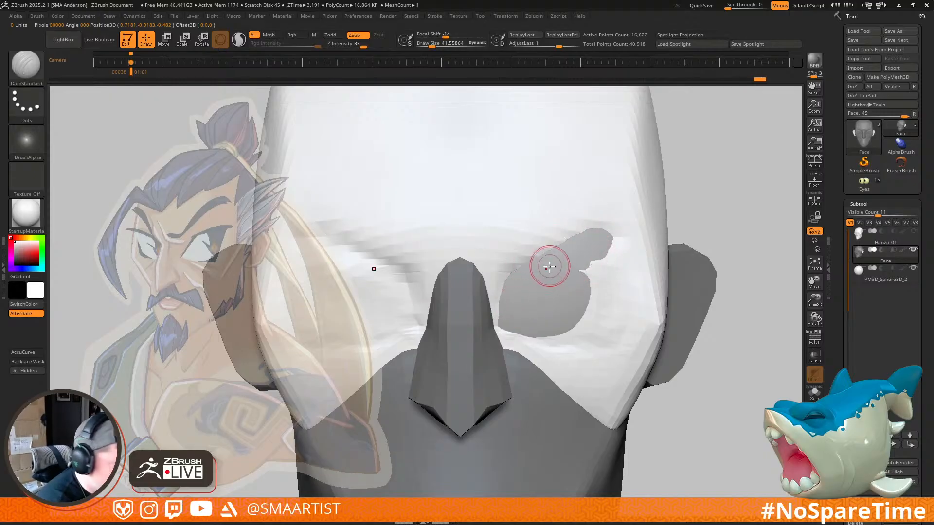
{"action": "mouse_move", "coordinate": [527, 260]}
{"action": "left_mouse_down"}
{"action": "mouse_move", "coordinate": [534, 248]}
{"action": "mouse_move", "coordinate": [525, 262]}
{"action": "left_mouse_up"}
Step: Clear the mask and subdivide the Face subtool once
{"action": "right_click_drag", "start_coordinate": [693, 246], "coordinate": [675, 209], "text": "ctrl"}
{"action": "left_click_drag", "start_coordinate": [733, 213], "coordinate": [746, 233], "text": "ctrl"}
{"action": "right_click_drag", "start_coordinate": [729, 233], "coordinate": [612, 229], "text": "alt"}
{"action": "key", "text": "shift+f"}
{"action": "key", "text": "shift+f"}
{"action": "key", "text": "ctrl+d"}
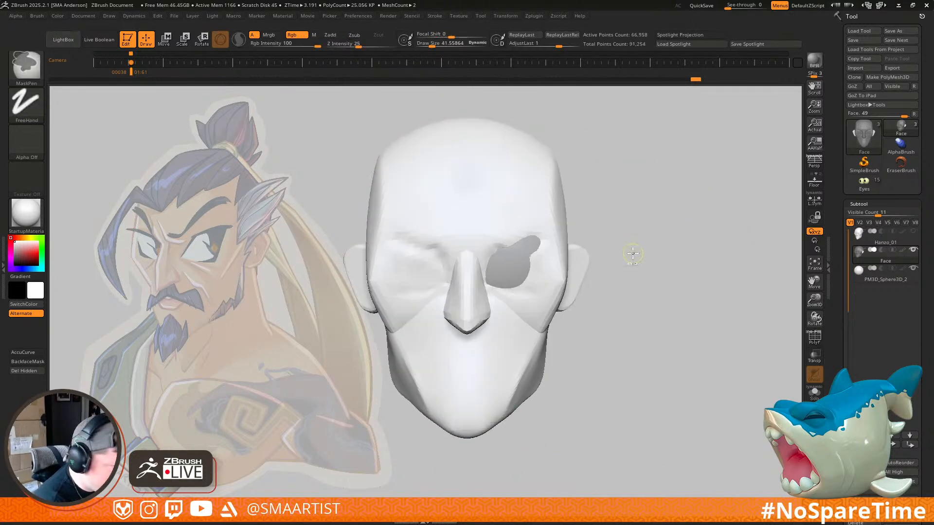
Step: Pull the nose tip outward into a sharper point with the Move brush at about size 36
{"action": "mouse_move", "coordinate": [633, 253]}
{"action": "left_mouse_down"}
{"action": "mouse_move", "coordinate": [623, 246]}
{"action": "mouse_move", "coordinate": [727, 213]}
{"action": "mouse_move", "coordinate": [526, 298]}
{"action": "left_mouse_up"}
{"action": "right_click_drag", "start_coordinate": [525, 298], "coordinate": [530, 312]}
{"action": "key", "text": "b"}
{"action": "key", "text": "m"}
{"action": "key", "text": "v"}
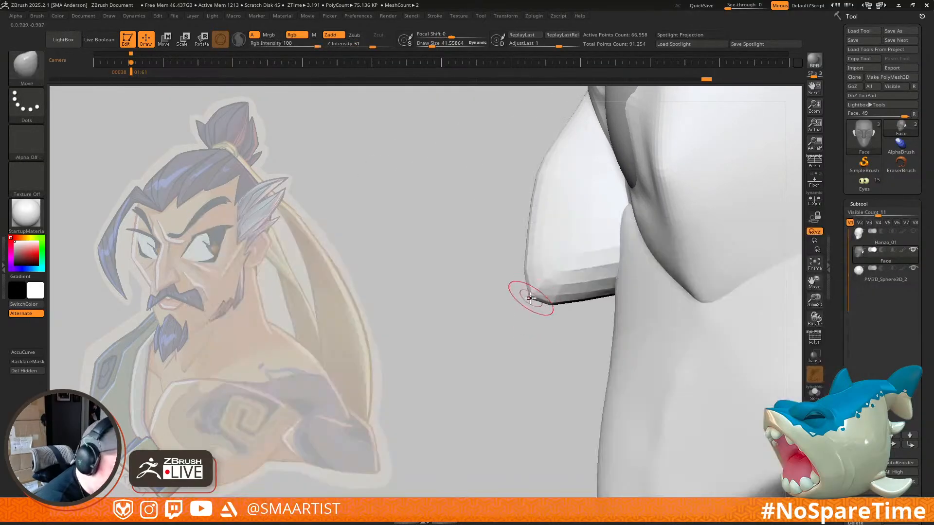
{"action": "key", "text": "s"}
{"action": "left_click_drag", "start_coordinate": [521, 307], "coordinate": [536, 292]}
{"action": "key", "text": "s"}
{"action": "left_click_drag", "start_coordinate": [531, 297], "coordinate": [532, 294]}
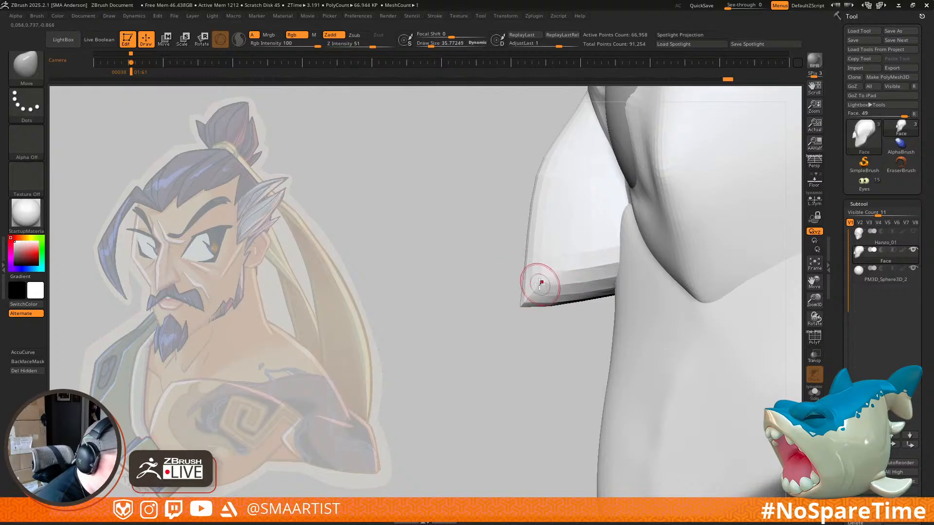
Step: Reshape the lower edge of the nose behind the tip with the Move brush
{"action": "left_click_drag", "start_coordinate": [567, 289], "coordinate": [566, 285]}
{"action": "key", "text": "s"}
{"action": "mouse_move", "coordinate": [554, 302]}
{"action": "left_mouse_down"}
{"action": "mouse_move", "coordinate": [561, 306]}
{"action": "mouse_move", "coordinate": [528, 303]}
{"action": "mouse_move", "coordinate": [560, 289]}
{"action": "left_mouse_up"}
{"action": "key", "text": "s"}
{"action": "mouse_move", "coordinate": [570, 270]}
{"action": "right_mouse_down"}
{"action": "mouse_move", "coordinate": [611, 279]}
{"action": "mouse_move", "coordinate": [656, 236]}
{"action": "mouse_move", "coordinate": [603, 278]}
{"action": "mouse_move", "coordinate": [632, 272]}
{"action": "right_mouse_up"}
{"action": "key", "text": "s"}
{"action": "mouse_move", "coordinate": [588, 240]}
{"action": "left_mouse_down"}
{"action": "mouse_move", "coordinate": [581, 243]}
{"action": "mouse_move", "coordinate": [587, 230]}
{"action": "mouse_move", "coordinate": [631, 227]}
{"action": "left_mouse_up"}
Step: Mask all Face pieces except the upper head and adjust the eye's inner edge with the Move brush at about size 51
{"action": "key", "text": "b"}
{"action": "key", "text": "d"}
{"action": "key", "text": "s"}
{"action": "key", "text": "s"}
{"action": "mouse_move", "coordinate": [578, 249]}
{"action": "left_mouse_down"}
{"action": "mouse_move", "coordinate": [570, 250]}
{"action": "mouse_move", "coordinate": [589, 230]}
{"action": "mouse_move", "coordinate": [562, 248]}
{"action": "mouse_move", "coordinate": [555, 280]}
{"action": "left_mouse_up"}
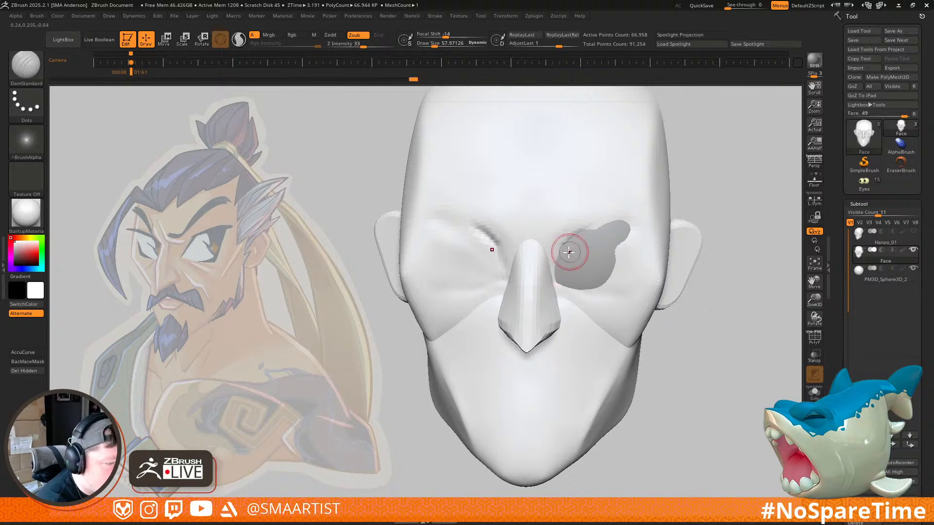
{"action": "key", "text": "b"}
{"action": "key", "text": "m"}
{"action": "key", "text": "v"}
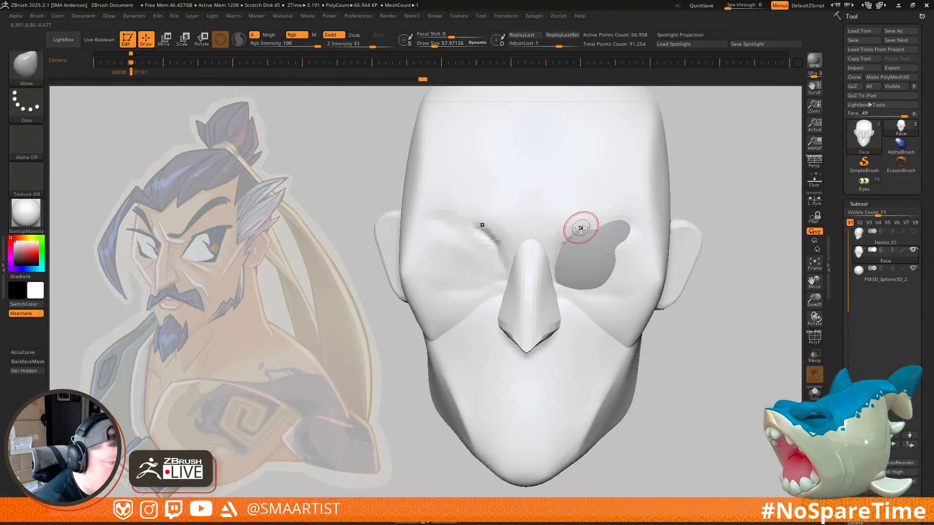
{"action": "key", "text": "w"}
{"action": "left_click", "coordinate": [586, 208], "text": "ctrl"}
{"action": "key", "text": "q"}
{"action": "key", "text": "s"}
{"action": "left_click_drag", "start_coordinate": [562, 250], "coordinate": [557, 272]}
{"action": "key", "text": "s"}
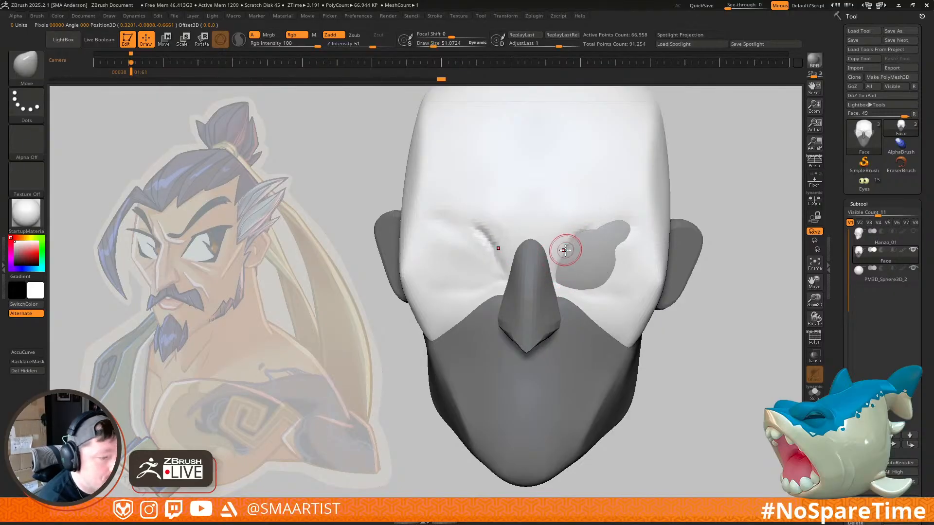
{"action": "mouse_move", "coordinate": [572, 239]}
{"action": "right_mouse_down", "text": "ctrl"}
{"action": "mouse_move", "coordinate": [660, 198]}
{"action": "mouse_move", "coordinate": [637, 223]}
{"action": "mouse_move", "coordinate": [591, 243]}
{"action": "right_mouse_up", "text": "ctrl"}
{"action": "right_click_drag", "start_coordinate": [591, 243], "coordinate": [559, 280], "text": "ctrl"}
Step: Carve the upper and outer rim of the eye opening with DamStandard and smooth around it to expose more eyeball
{"action": "key", "text": "b"}
{"action": "key", "text": "d"}
{"action": "key", "text": "s"}
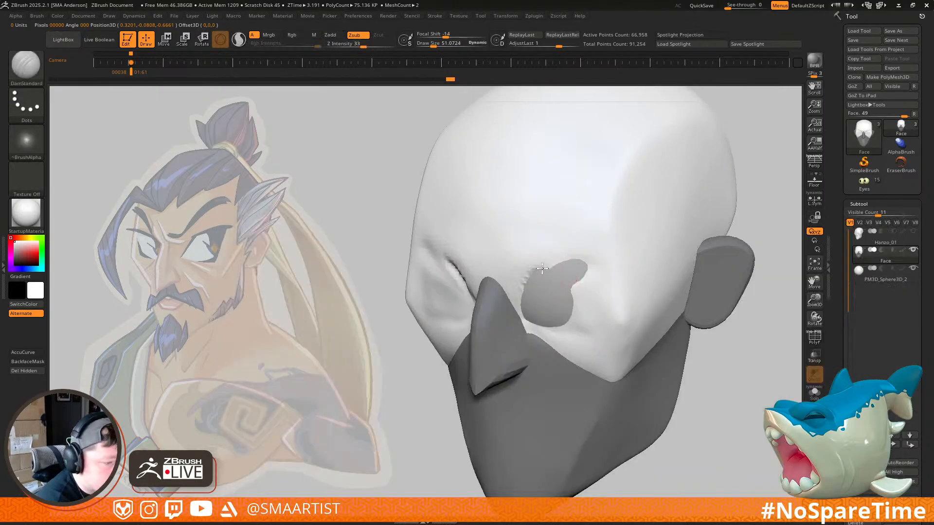
{"action": "left_click_drag", "start_coordinate": [549, 268], "coordinate": [587, 254]}
{"action": "right_click_drag", "start_coordinate": [597, 292], "coordinate": [601, 281]}
{"action": "left_click_drag", "start_coordinate": [590, 280], "coordinate": [583, 335]}
{"action": "right_click_drag", "start_coordinate": [579, 330], "coordinate": [606, 277]}
{"action": "mouse_move", "coordinate": [603, 275]}
{"action": "left_mouse_down", "text": "shift"}
{"action": "mouse_move", "coordinate": [587, 307]}
{"action": "mouse_move", "coordinate": [567, 313]}
{"action": "mouse_move", "coordinate": [579, 287]}
{"action": "mouse_move", "coordinate": [574, 339]}
{"action": "mouse_move", "coordinate": [535, 328]}
{"action": "left_mouse_up", "text": "shift"}
{"action": "left_click_drag", "start_coordinate": [593, 267], "coordinate": [583, 298]}
{"action": "mouse_move", "coordinate": [591, 295]}
{"action": "right_mouse_down"}
{"action": "mouse_move", "coordinate": [579, 303]}
{"action": "mouse_move", "coordinate": [621, 281]}
{"action": "mouse_move", "coordinate": [647, 234]}
{"action": "mouse_move", "coordinate": [728, 234]}
{"action": "mouse_move", "coordinate": [715, 234]}
{"action": "right_mouse_up"}
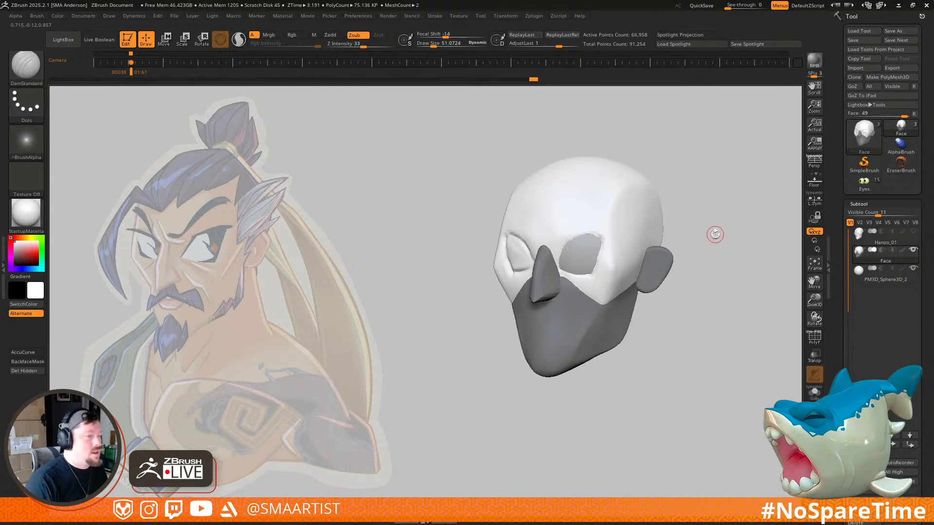
Step: Compare the head with the concept from the saved camera view, with and without the polygroup wireframe
{"action": "key", "text": "Left"}
{"action": "key", "text": "Right"}
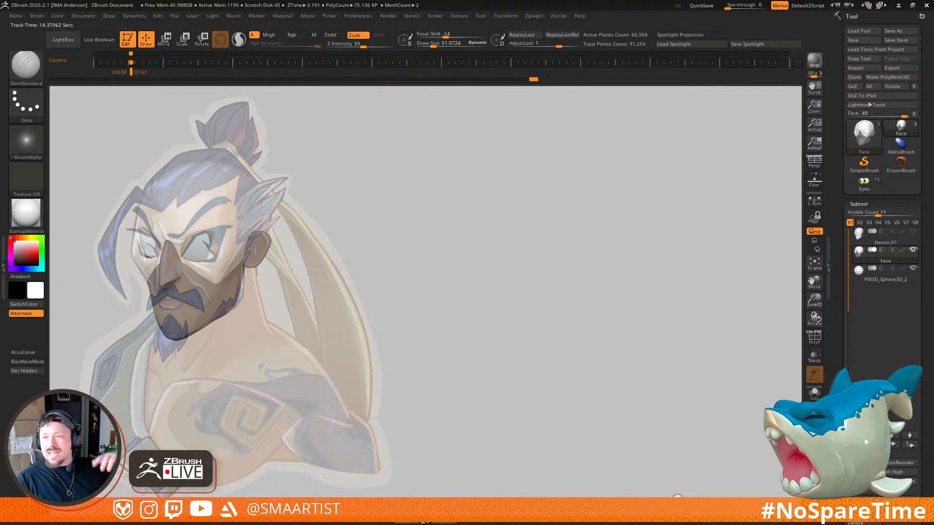
{"action": "key", "text": "shift+f"}
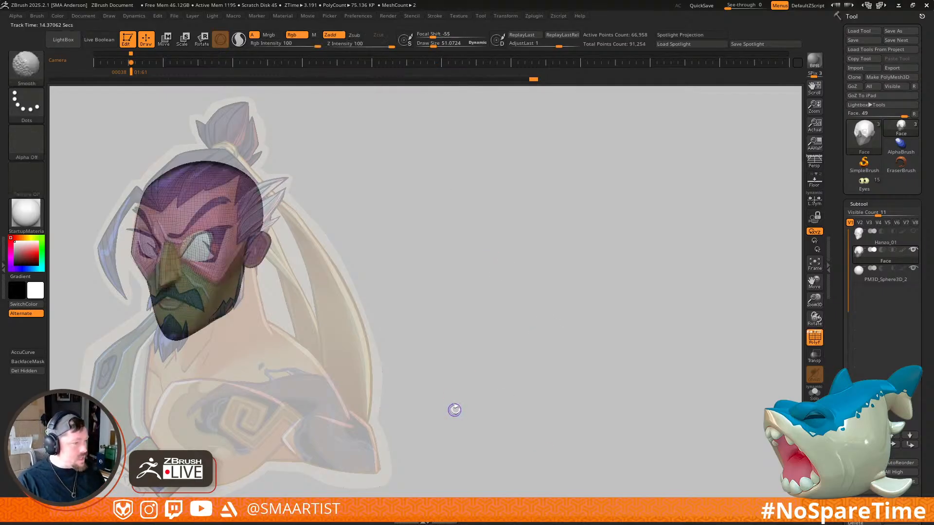
{"action": "key", "text": "shift"}
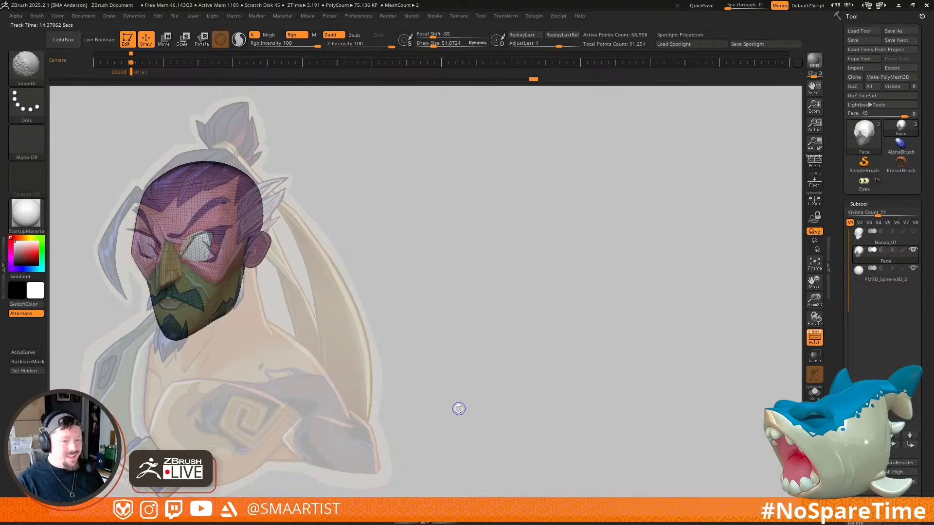
{"action": "key", "text": "alt"}
{"action": "key", "text": "shift+f"}
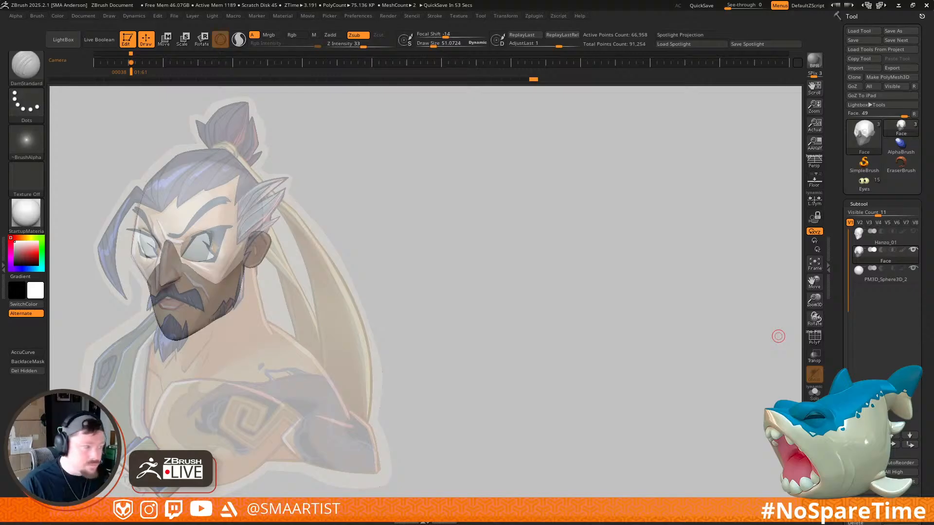
{"action": "left_click_drag", "start_coordinate": [549, 232], "coordinate": [541, 253]}
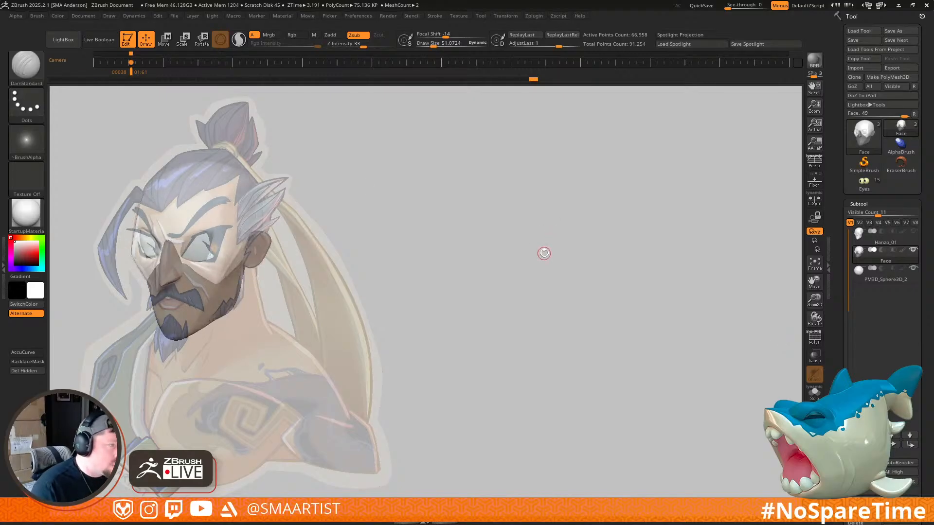
{"action": "left_click_drag", "start_coordinate": [356, 294], "coordinate": [611, 301], "text": "alt"}
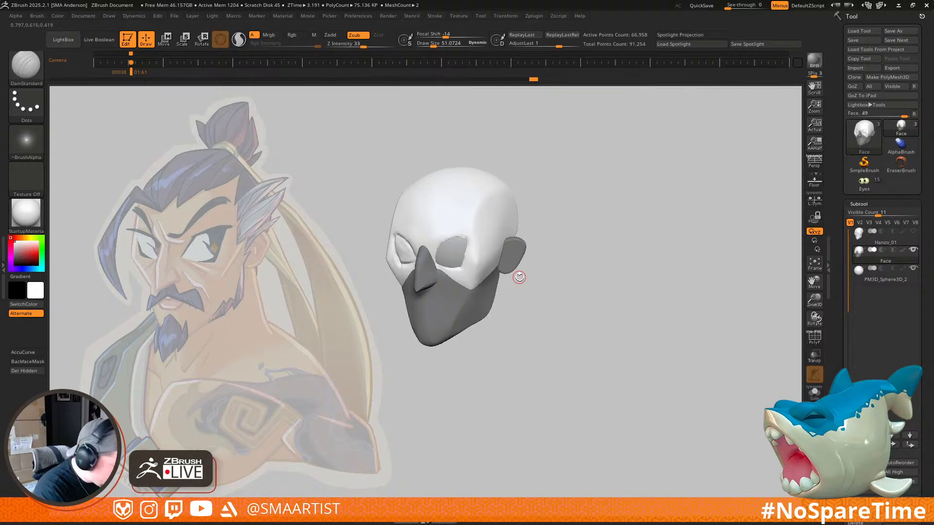
Step: Adjust the outer side of the eye area with the Move brush, enlarging it to about size 229
{"action": "key", "text": "b"}
{"action": "key", "text": "m"}
{"action": "key", "text": "v"}
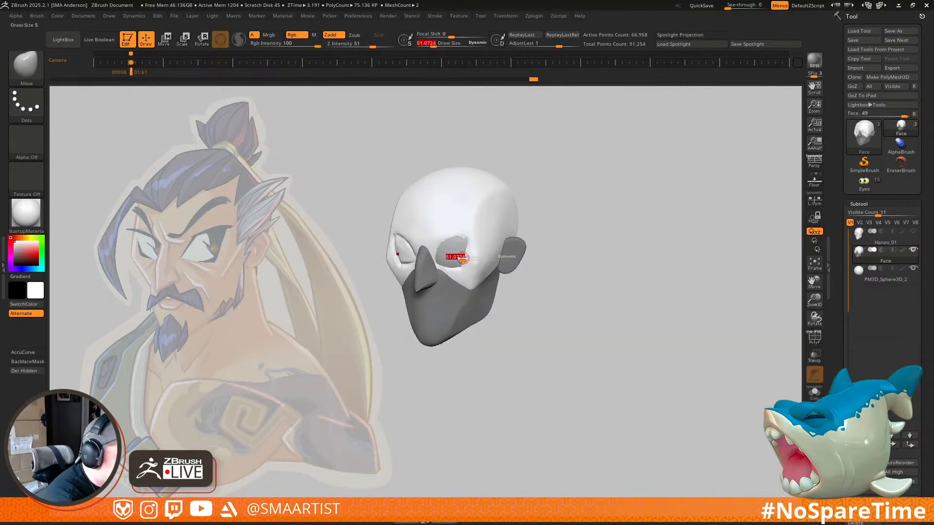
{"action": "left_click_drag", "start_coordinate": [462, 258], "coordinate": [467, 262]}
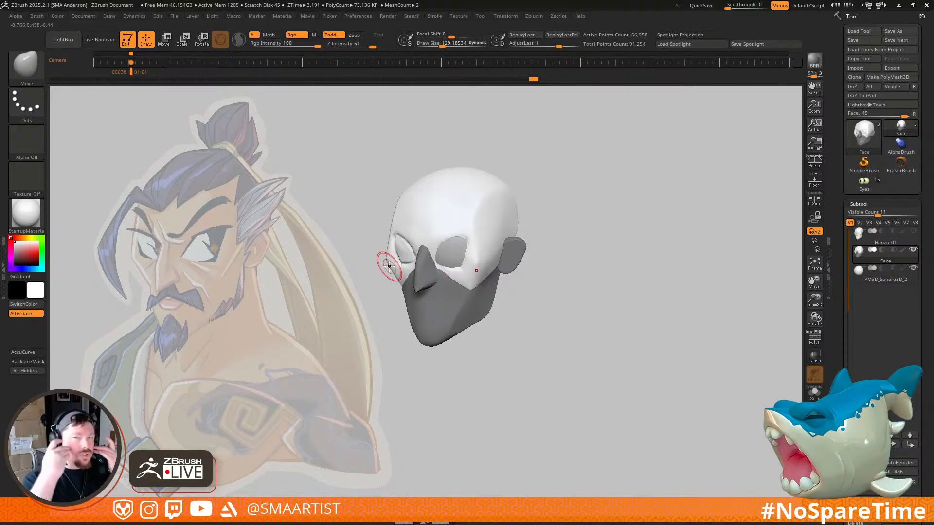
{"action": "mouse_move", "coordinate": [508, 272]}
{"action": "right_mouse_down"}
{"action": "mouse_move", "coordinate": [475, 269]}
{"action": "mouse_move", "coordinate": [479, 259]}
{"action": "right_mouse_up"}
{"action": "key", "text": "s"}
{"action": "left_click_drag", "start_coordinate": [446, 249], "coordinate": [452, 238]}
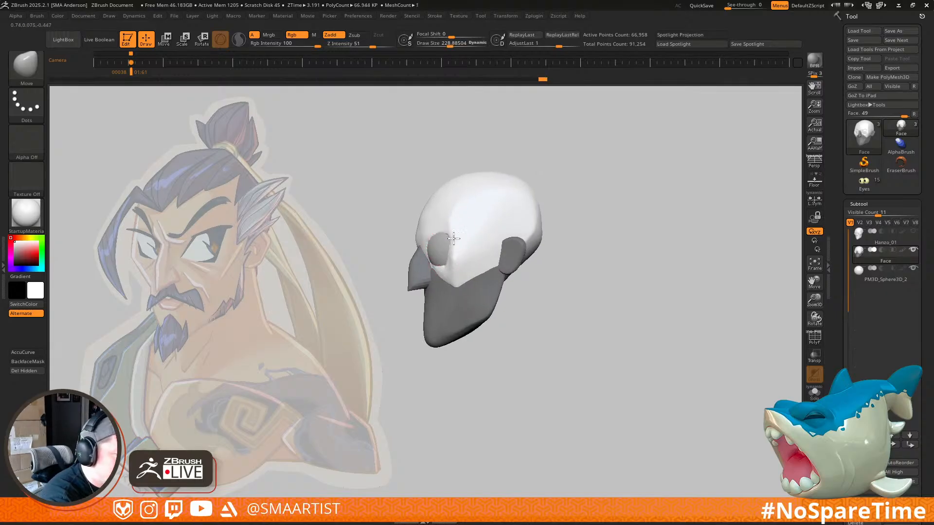
Step: Refine the eye opening from several angles with the Move brush at about size 169, checking it over the concept
{"action": "mouse_move", "coordinate": [458, 237]}
{"action": "right_mouse_down"}
{"action": "mouse_move", "coordinate": [480, 248]}
{"action": "mouse_move", "coordinate": [449, 245]}
{"action": "mouse_move", "coordinate": [460, 243]}
{"action": "right_mouse_up"}
{"action": "key", "text": "s"}
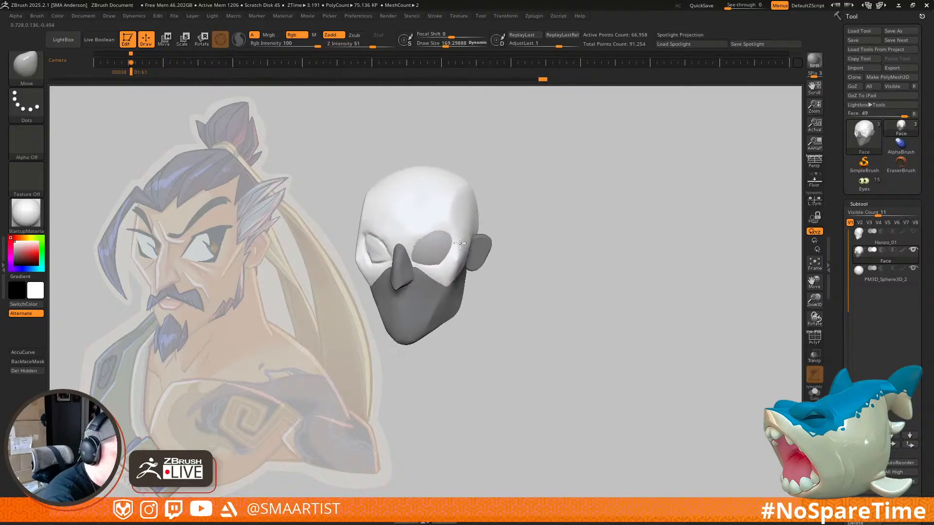
{"action": "mouse_move", "coordinate": [365, 246]}
{"action": "right_mouse_down"}
{"action": "mouse_move", "coordinate": [355, 243]}
{"action": "mouse_move", "coordinate": [423, 205]}
{"action": "mouse_move", "coordinate": [486, 253]}
{"action": "mouse_move", "coordinate": [414, 275]}
{"action": "right_mouse_up"}
{"action": "left_click_drag", "start_coordinate": [403, 267], "coordinate": [401, 262]}
{"action": "right_click_drag", "start_coordinate": [401, 263], "coordinate": [477, 221]}
{"action": "key", "text": "Left"}
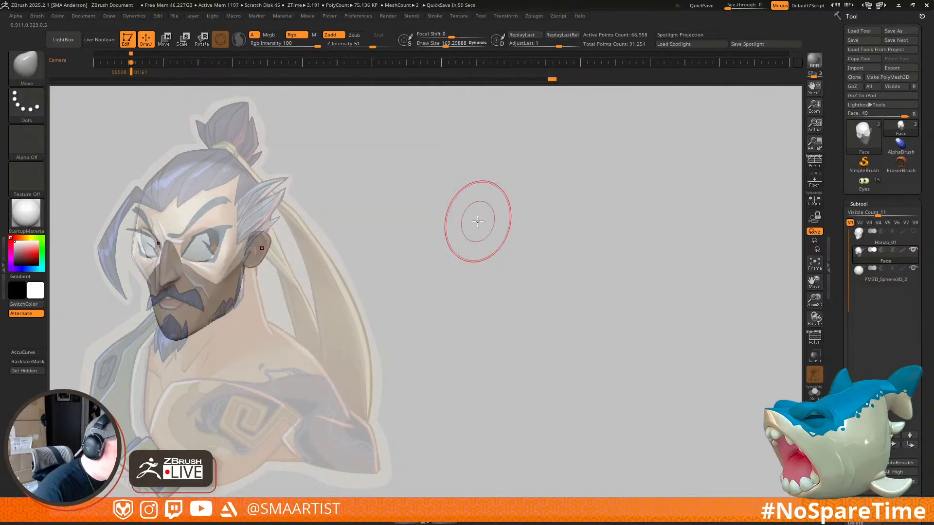
{"action": "right_click_drag", "start_coordinate": [291, 240], "coordinate": [563, 246], "text": "alt"}
{"action": "right_click_drag", "start_coordinate": [503, 252], "coordinate": [515, 250]}
{"action": "mouse_move", "coordinate": [463, 246]}
{"action": "left_mouse_down"}
{"action": "mouse_move", "coordinate": [469, 252]}
{"action": "mouse_move", "coordinate": [488, 233]}
{"action": "left_mouse_up"}
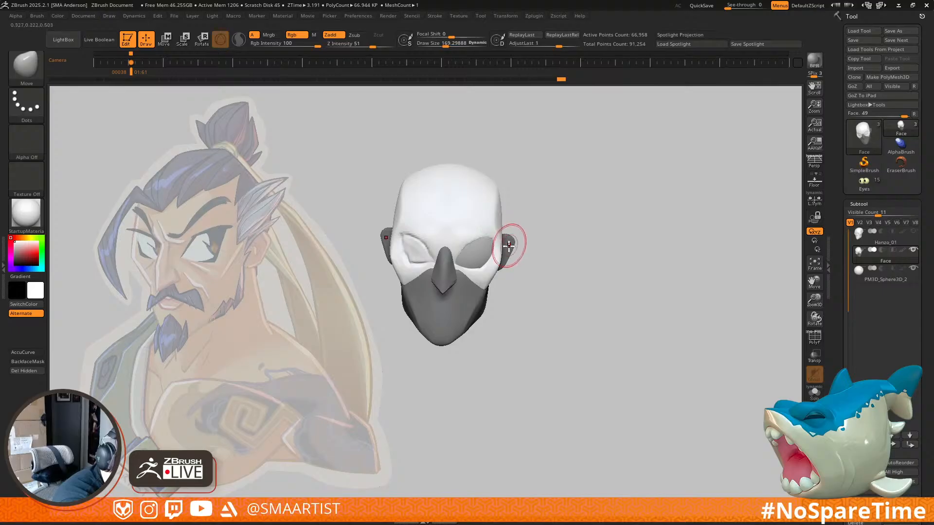
Step: Nudge the eye openings and the far side of the face to match the concept in the saved camera view
{"action": "key", "text": "Left"}
{"action": "key", "text": "Right"}
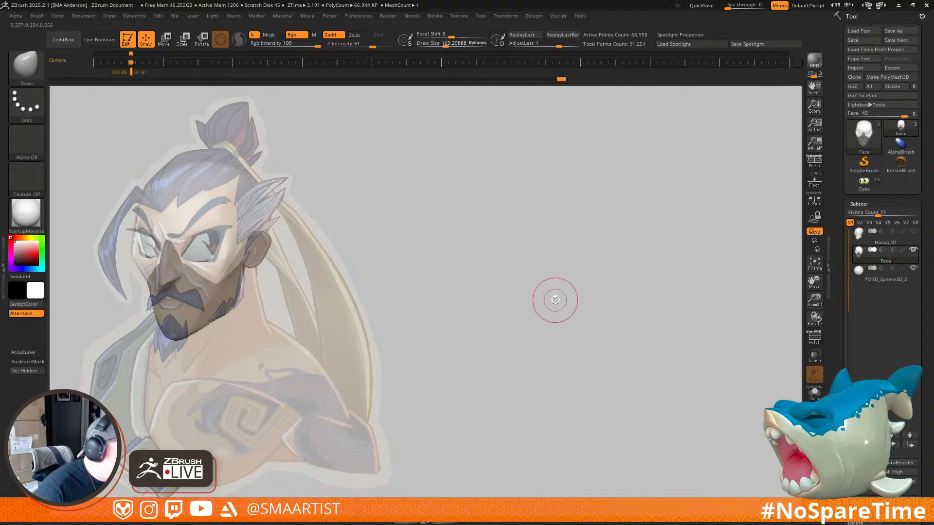
{"action": "mouse_move", "coordinate": [185, 238]}
{"action": "left_mouse_down"}
{"action": "mouse_move", "coordinate": [221, 258]}
{"action": "mouse_move", "coordinate": [212, 254]}
{"action": "left_mouse_up"}
{"action": "left_click_drag", "start_coordinate": [133, 255], "coordinate": [130, 232]}
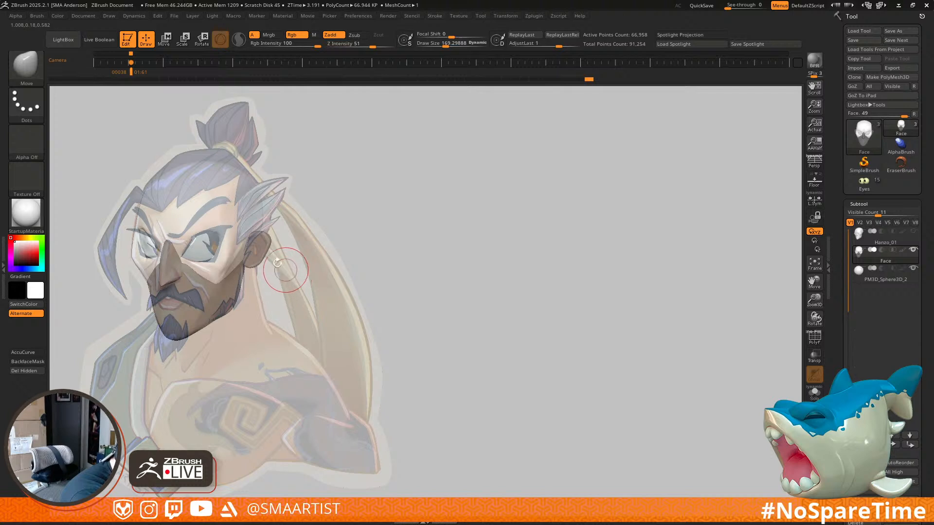
{"action": "mouse_move", "coordinate": [254, 237]}
{"action": "left_mouse_down"}
{"action": "mouse_move", "coordinate": [640, 296]}
{"action": "mouse_move", "coordinate": [640, 307]}
{"action": "left_mouse_up"}
{"action": "mouse_move", "coordinate": [640, 308]}
{"action": "right_mouse_down"}
{"action": "mouse_move", "coordinate": [635, 294]}
{"action": "mouse_move", "coordinate": [638, 307]}
{"action": "right_mouse_up"}
{"action": "right_click_drag", "start_coordinate": [534, 284], "coordinate": [531, 365], "text": "ctrl"}
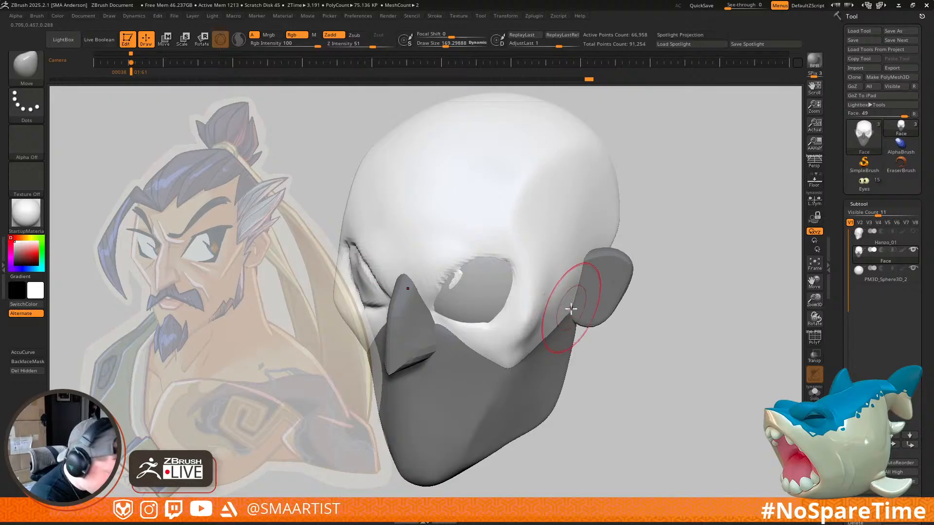
Step: Isolate the upper head and flatten the area behind the cheekbone with TrimDynamic at about size 109
{"action": "key", "text": "b"}
{"action": "key", "text": "t"}
{"action": "key", "text": "d"}
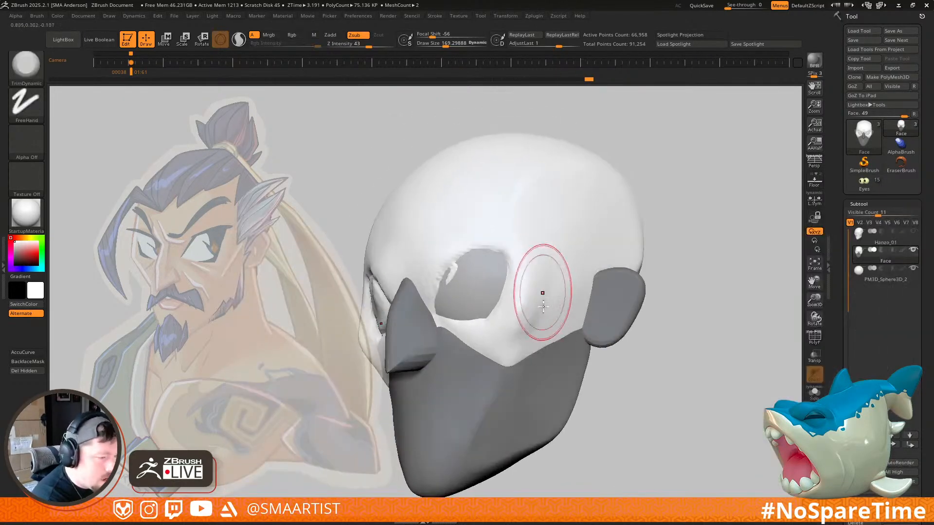
{"action": "left_click", "coordinate": [550, 313], "text": "ctrl+shift"}
{"action": "right_click_drag", "start_coordinate": [549, 313], "coordinate": [589, 265], "text": "alt"}
{"action": "right_click_drag", "start_coordinate": [589, 265], "coordinate": [584, 311]}
{"action": "key", "text": "s"}
{"action": "left_click_drag", "start_coordinate": [573, 282], "coordinate": [578, 283]}
{"action": "right_click_drag", "start_coordinate": [578, 283], "coordinate": [575, 288]}
{"action": "left_click_drag", "start_coordinate": [575, 288], "coordinate": [567, 292]}
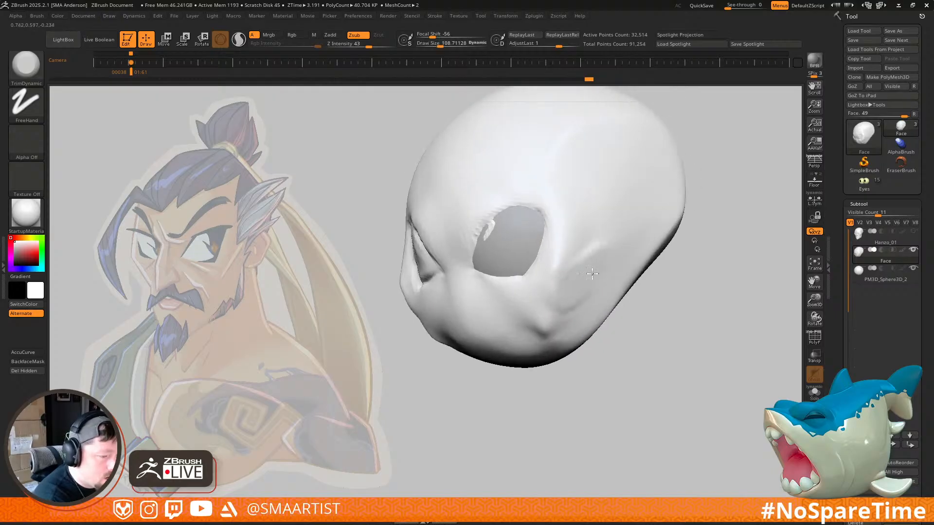
Step: Trim the temple beside the eye socket into a flatter plane and smooth its transition
{"action": "right_click_drag", "start_coordinate": [596, 229], "coordinate": [591, 243]}
{"action": "mouse_move", "coordinate": [590, 236]}
{"action": "left_mouse_down"}
{"action": "mouse_move", "coordinate": [614, 190]}
{"action": "mouse_move", "coordinate": [599, 204]}
{"action": "left_mouse_up"}
{"action": "left_click_drag", "start_coordinate": [577, 232], "coordinate": [590, 212]}
{"action": "left_click_drag", "start_coordinate": [580, 218], "coordinate": [593, 200]}
{"action": "right_click_drag", "start_coordinate": [588, 235], "coordinate": [599, 202]}
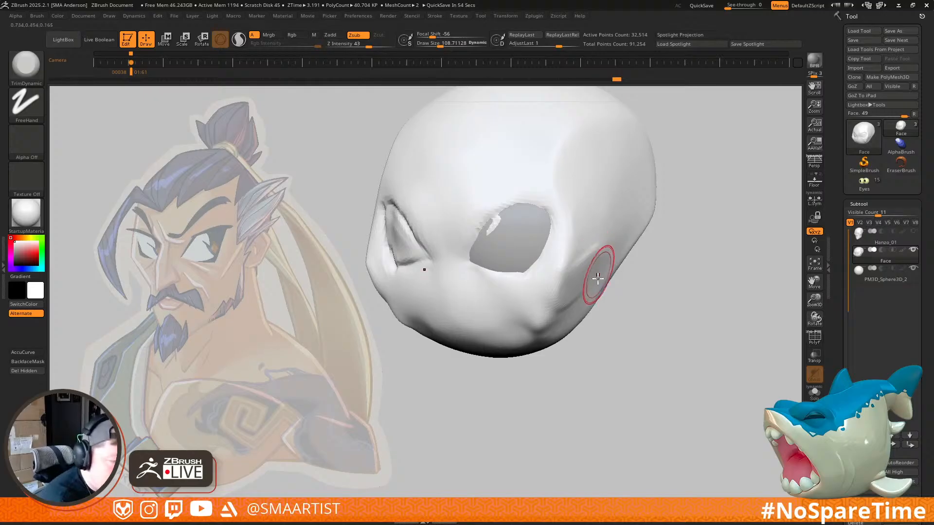
{"action": "left_click_drag", "start_coordinate": [588, 288], "coordinate": [602, 225], "text": "shift"}
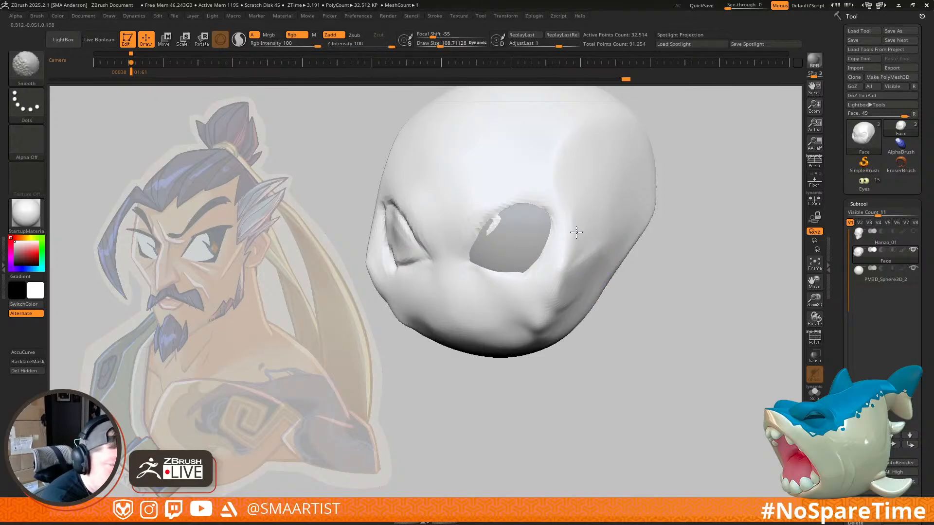
Step: Show all Face pieces again and smooth the side of the head between the eye and the ear
{"action": "left_click", "coordinate": [688, 234], "text": "ctrl+shift"}
{"action": "mouse_move", "coordinate": [627, 272]}
{"action": "right_mouse_down", "text": "ctrl"}
{"action": "mouse_move", "coordinate": [618, 244]}
{"action": "mouse_move", "coordinate": [604, 269]}
{"action": "right_mouse_up", "text": "ctrl"}
{"action": "left_click_drag", "start_coordinate": [594, 259], "coordinate": [597, 248], "text": "shift"}
{"action": "right_click_drag", "start_coordinate": [587, 302], "coordinate": [585, 276]}
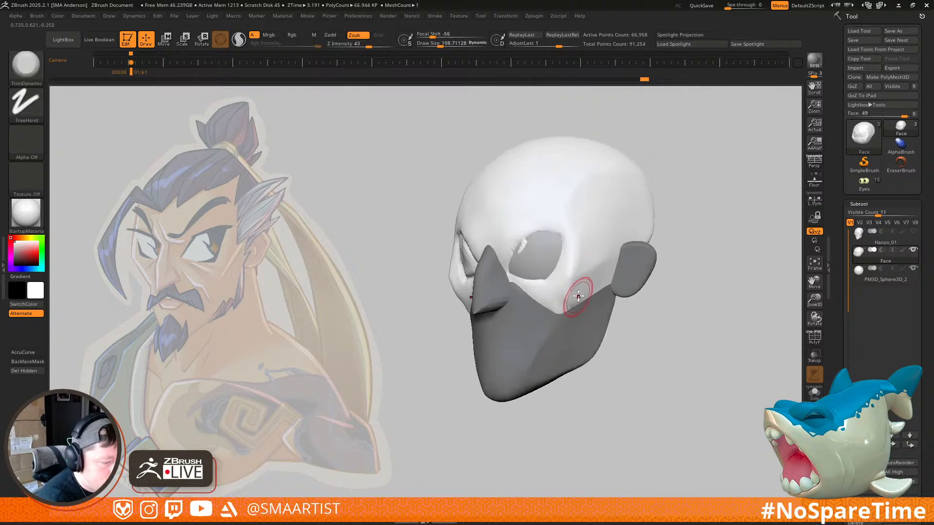
Step: Isolate the upper head and trim the cheekbone's side plane with TrimDynamic at about size 81
{"action": "key", "text": "ctrl"}
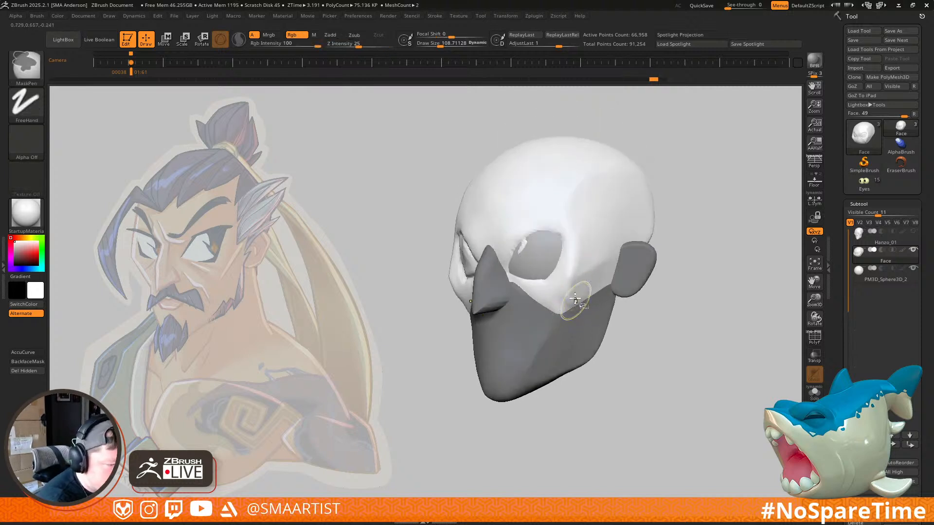
{"action": "left_click", "coordinate": [576, 300], "text": "ctrl+shift"}
{"action": "key", "text": "s"}
{"action": "left_click_drag", "start_coordinate": [575, 302], "coordinate": [571, 302]}
{"action": "left_click_drag", "start_coordinate": [567, 307], "coordinate": [576, 295]}
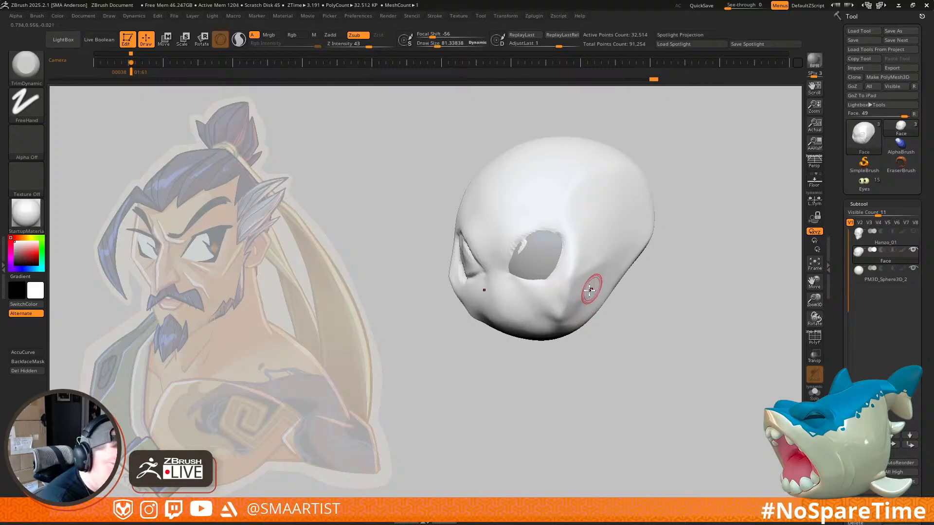
{"action": "left_click_drag", "start_coordinate": [576, 307], "coordinate": [591, 285]}
{"action": "right_click_drag", "start_coordinate": [579, 300], "coordinate": [586, 309]}
{"action": "left_click_drag", "start_coordinate": [561, 297], "coordinate": [575, 280]}
{"action": "right_click_drag", "start_coordinate": [590, 272], "coordinate": [570, 273]}
{"action": "left_click_drag", "start_coordinate": [562, 299], "coordinate": [564, 278]}
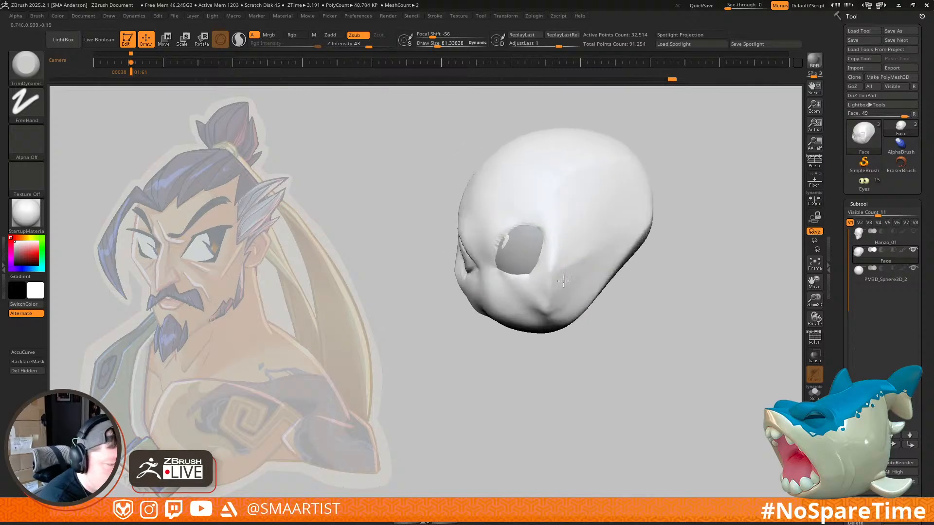
Step: Reshape the front corner of the cheekbone with the Move brush at about size 95
{"action": "mouse_move", "coordinate": [564, 288]}
{"action": "right_mouse_down"}
{"action": "mouse_move", "coordinate": [539, 284]}
{"action": "mouse_move", "coordinate": [589, 281]}
{"action": "mouse_move", "coordinate": [538, 288]}
{"action": "mouse_move", "coordinate": [525, 303]}
{"action": "mouse_move", "coordinate": [548, 288]}
{"action": "right_mouse_up"}
{"action": "key", "text": "shift"}
{"action": "key", "text": "b"}
{"action": "key", "text": "m"}
{"action": "key", "text": "v"}
{"action": "key", "text": "s"}
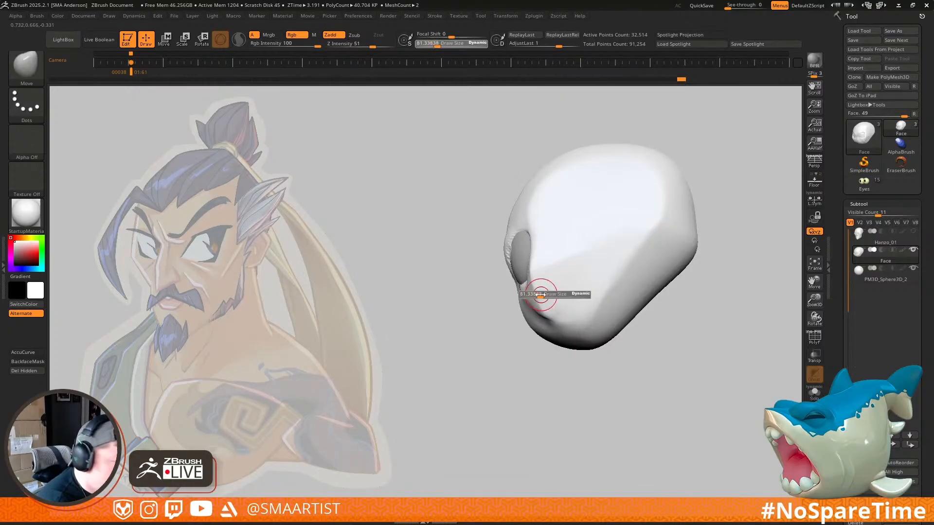
{"action": "left_click", "coordinate": [542, 294]}
{"action": "mouse_move", "coordinate": [542, 297]}
{"action": "left_mouse_down"}
{"action": "mouse_move", "coordinate": [544, 305]}
{"action": "mouse_move", "coordinate": [536, 291]}
{"action": "left_mouse_up"}
{"action": "right_click_drag", "start_coordinate": [538, 285], "coordinate": [547, 308]}
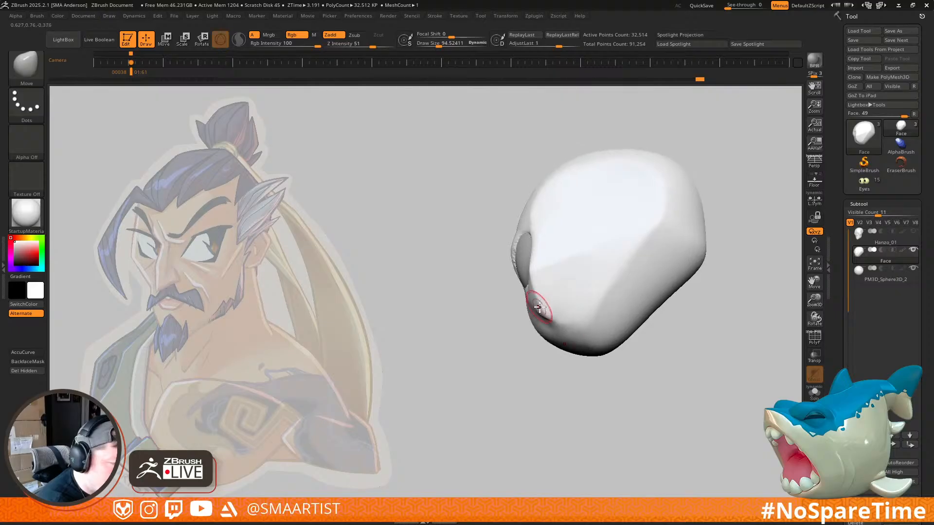
Step: Smooth the cheekbone and refine its outline from the front with the Move brush at about size 81
{"action": "mouse_move", "coordinate": [574, 273]}
{"action": "right_mouse_down"}
{"action": "mouse_move", "coordinate": [598, 316]}
{"action": "mouse_move", "coordinate": [569, 291]}
{"action": "right_mouse_up"}
{"action": "key", "text": "shift"}
{"action": "left_click_drag", "start_coordinate": [568, 290], "coordinate": [568, 299], "text": "shift"}
{"action": "right_click_drag", "start_coordinate": [567, 289], "coordinate": [578, 288]}
{"action": "key", "text": "s"}
{"action": "left_click_drag", "start_coordinate": [563, 286], "coordinate": [562, 286]}
{"action": "mouse_move", "coordinate": [559, 289]}
{"action": "right_mouse_down"}
{"action": "mouse_move", "coordinate": [580, 294]}
{"action": "mouse_move", "coordinate": [577, 308]}
{"action": "right_mouse_up"}
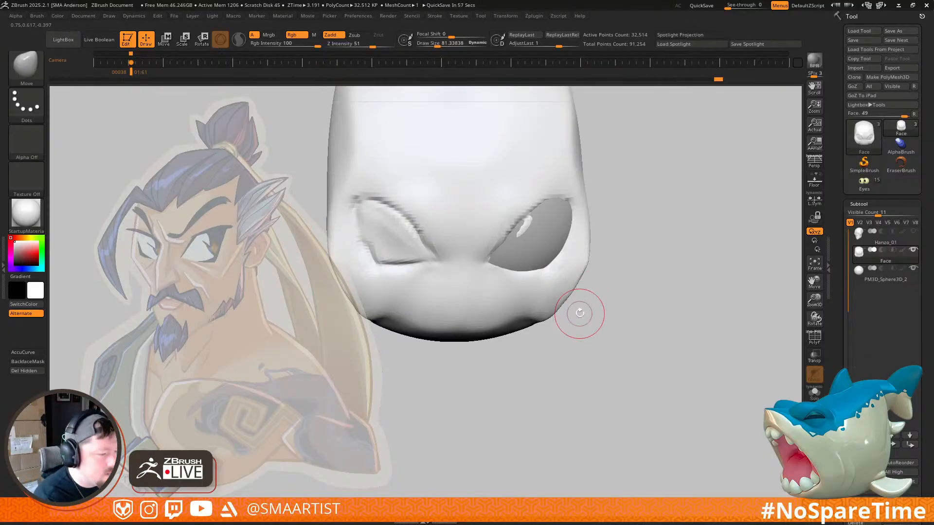
{"action": "left_click", "coordinate": [536, 223]}
{"action": "right_click_drag", "start_coordinate": [536, 223], "coordinate": [658, 191], "text": "ctrl"}
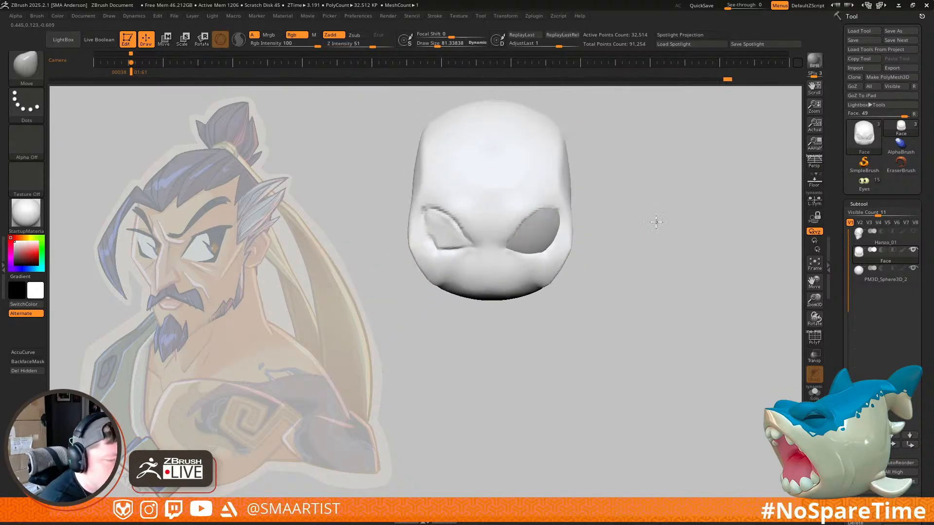
{"action": "left_click_drag", "start_coordinate": [658, 227], "coordinate": [650, 192]}
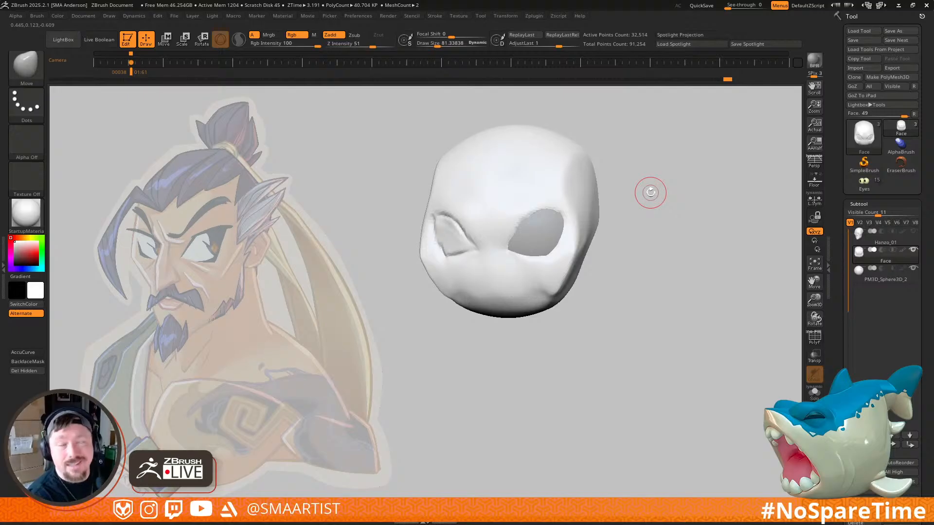
Step: Duplicate the eyeball sphere and mirror the copy into the opposite eye socket
{"action": "left_click_drag", "start_coordinate": [653, 272], "coordinate": [647, 278]}
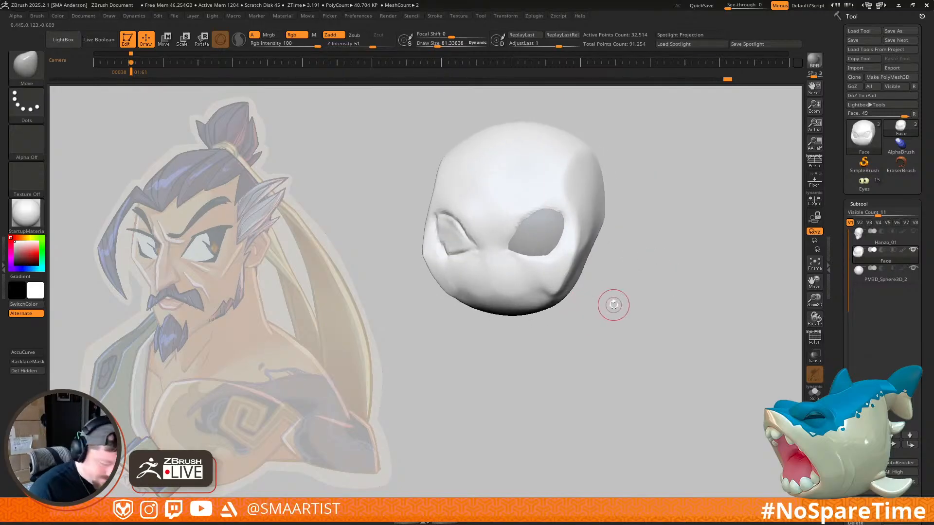
{"action": "key", "text": "Down"}
{"action": "key", "text": "ctrl+shift+d"}
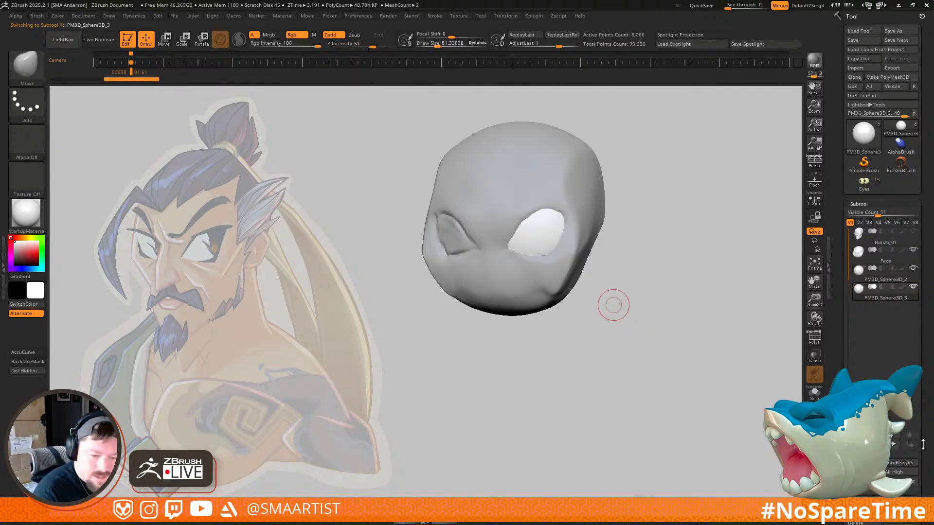
{"action": "scroll", "coordinate": [921, 444], "scroll_direction": "down", "scroll_amount": 5}
{"action": "scroll", "coordinate": [921, 444], "scroll_direction": "down", "scroll_amount": 2}
{"action": "left_click", "coordinate": [865, 501]}
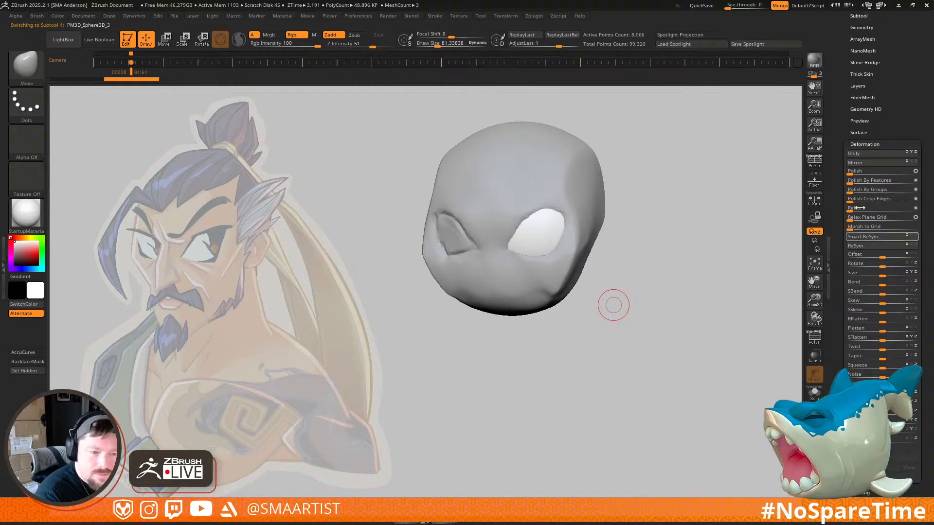
{"action": "left_click", "coordinate": [860, 163]}
Step: Merge the original eyeball and its mirrored copy into a single subtool
{"action": "scroll", "coordinate": [868, 201], "scroll_direction": "up", "scroll_amount": 5}
{"action": "left_click", "coordinate": [863, 204]}
{"action": "key", "text": "Up"}
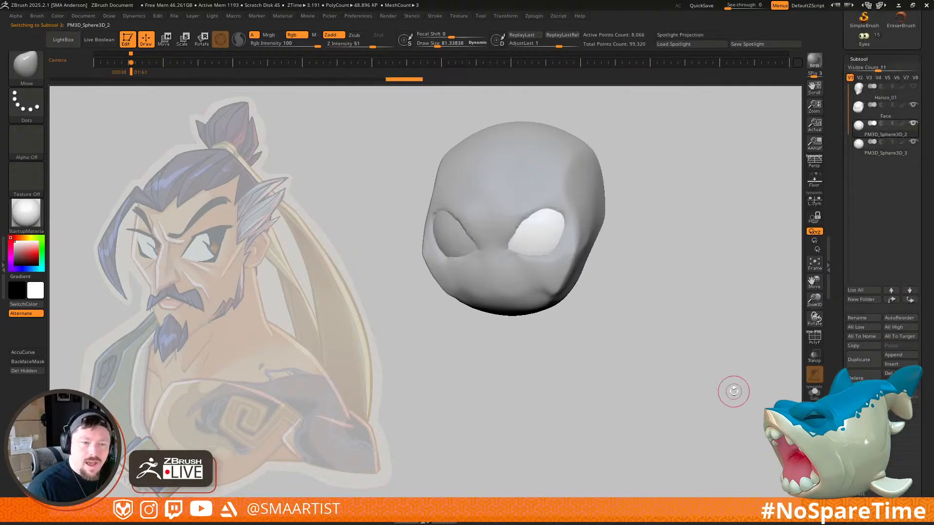
{"action": "left_click", "coordinate": [859, 419]}
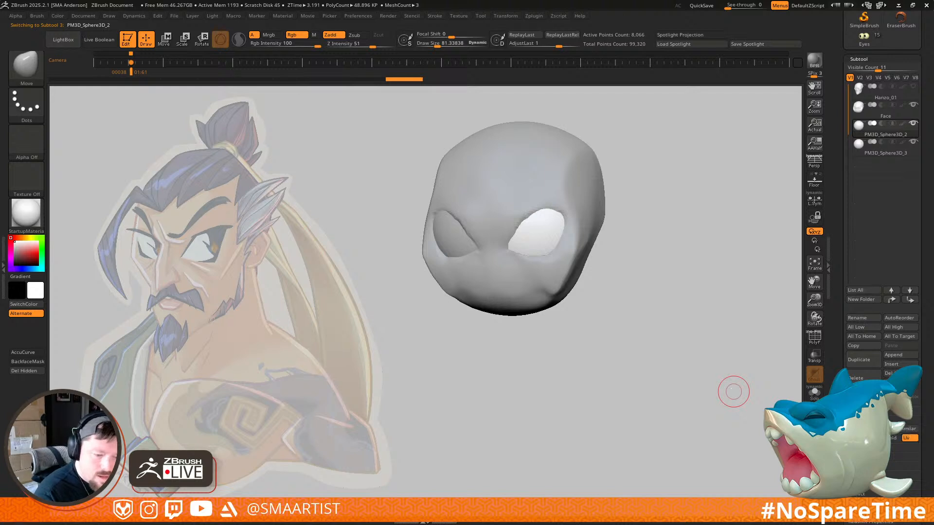
{"action": "left_click", "coordinate": [863, 429]}
{"action": "left_click", "coordinate": [771, 452]}
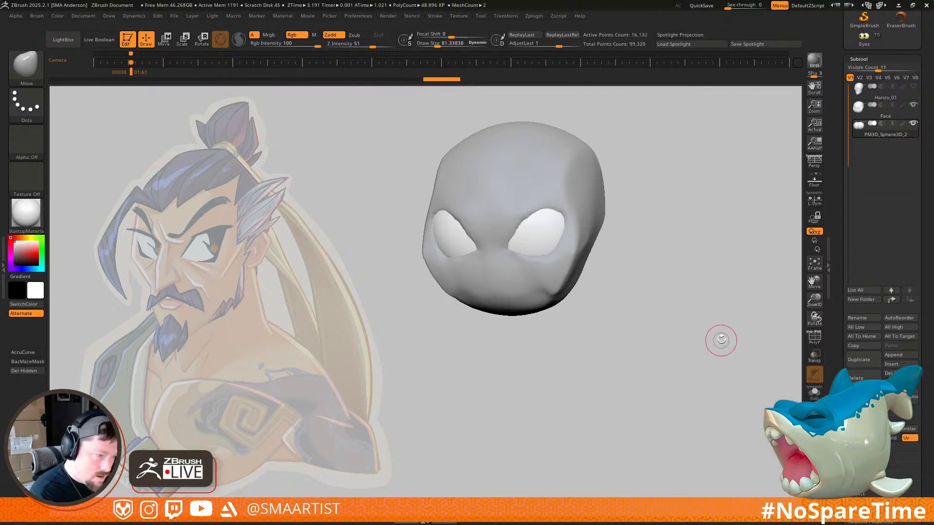
Step: Rename the merged eyeball subtool as "Eyes"
{"action": "mouse_move", "coordinate": [638, 296]}
{"action": "left_mouse_down"}
{"action": "mouse_move", "coordinate": [614, 292]}
{"action": "mouse_move", "coordinate": [611, 231]}
{"action": "mouse_move", "coordinate": [641, 267]}
{"action": "mouse_move", "coordinate": [671, 267]}
{"action": "left_mouse_up"}
{"action": "left_click_drag", "start_coordinate": [685, 270], "coordinate": [640, 281]}
{"action": "left_click", "coordinate": [573, 299], "text": "alt"}
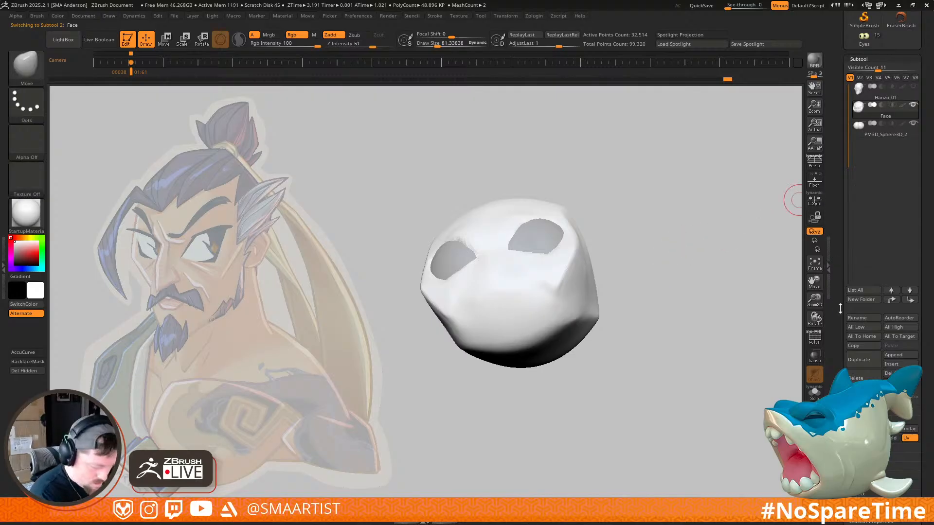
{"action": "key", "text": "Down"}
{"action": "left_click", "coordinate": [869, 317]}
{"action": "type", "text": "Eye"}
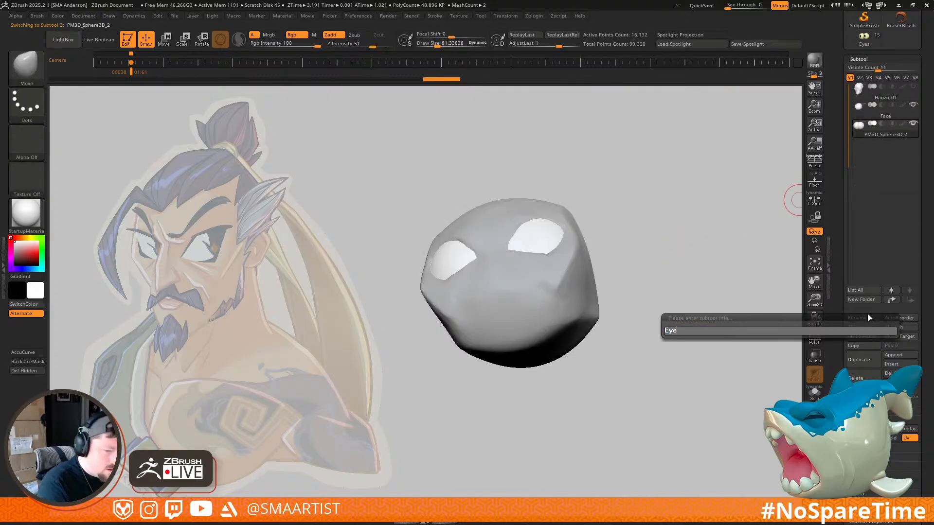
{"action": "type", "text": "s"}
{"action": "key", "text": "Return"}
Step: Make the Face subtool active again and show all of its pieces to judge the whole head
{"action": "key", "text": "Up"}
{"action": "left_click_drag", "start_coordinate": [671, 240], "coordinate": [678, 286]}
{"action": "left_click", "coordinate": [679, 285], "text": "ctrl+shift"}
{"action": "mouse_move", "coordinate": [679, 285]}
{"action": "right_mouse_down", "text": "ctrl"}
{"action": "mouse_move", "coordinate": [667, 263]}
{"action": "mouse_move", "coordinate": [692, 319]}
{"action": "mouse_move", "coordinate": [681, 273]}
{"action": "mouse_move", "coordinate": [691, 285]}
{"action": "right_mouse_up", "text": "ctrl"}
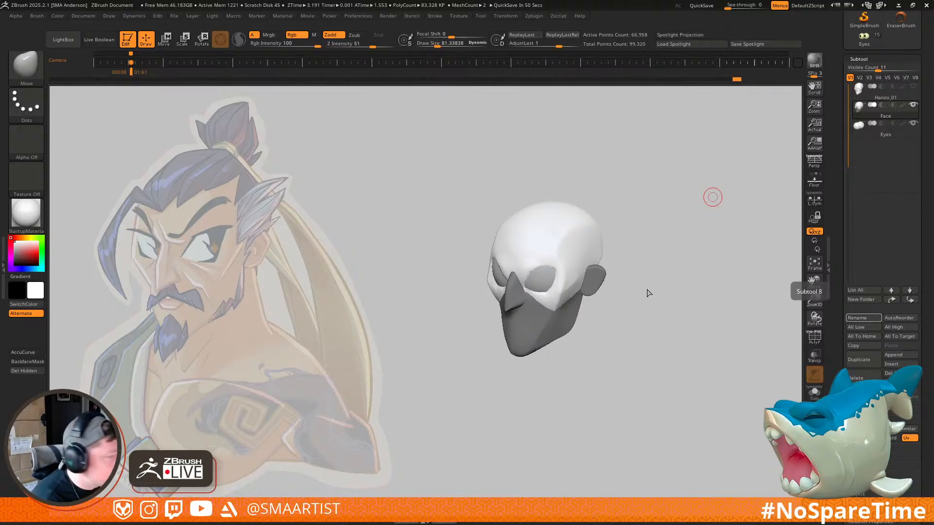
{"action": "mouse_move", "coordinate": [666, 290]}
{"action": "left_mouse_down"}
{"action": "mouse_move", "coordinate": [658, 285]}
{"action": "mouse_move", "coordinate": [672, 307]}
{"action": "mouse_move", "coordinate": [666, 274]}
{"action": "mouse_move", "coordinate": [640, 279]}
{"action": "mouse_move", "coordinate": [642, 298]}
{"action": "left_mouse_up"}
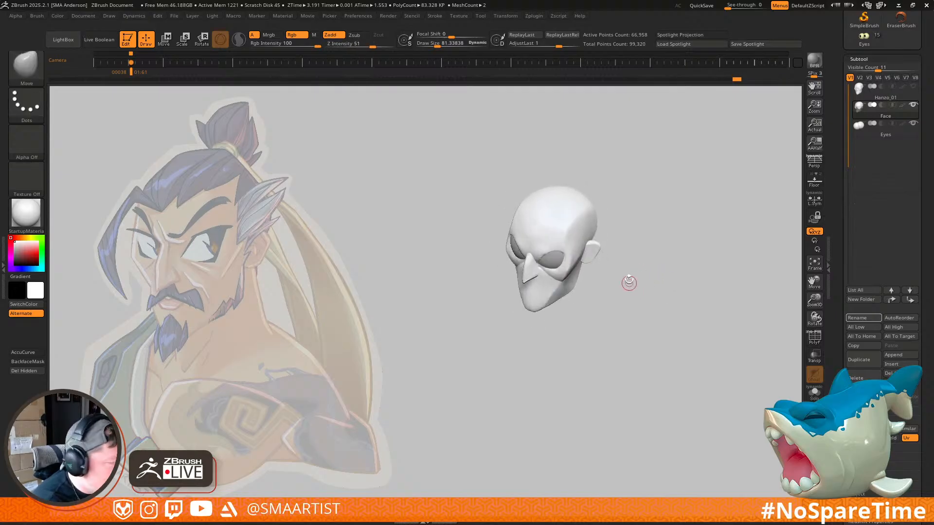
Step: Isolate the upper head and trim the brow above the eye socket with TrimDynamic at about size 95
{"action": "key", "text": "f"}
{"action": "mouse_move", "coordinate": [546, 280]}
{"action": "right_mouse_down"}
{"action": "mouse_move", "coordinate": [571, 231]}
{"action": "mouse_move", "coordinate": [579, 270]}
{"action": "mouse_move", "coordinate": [601, 279]}
{"action": "mouse_move", "coordinate": [562, 262]}
{"action": "mouse_move", "coordinate": [574, 263]}
{"action": "right_mouse_up"}
{"action": "key", "text": "b"}
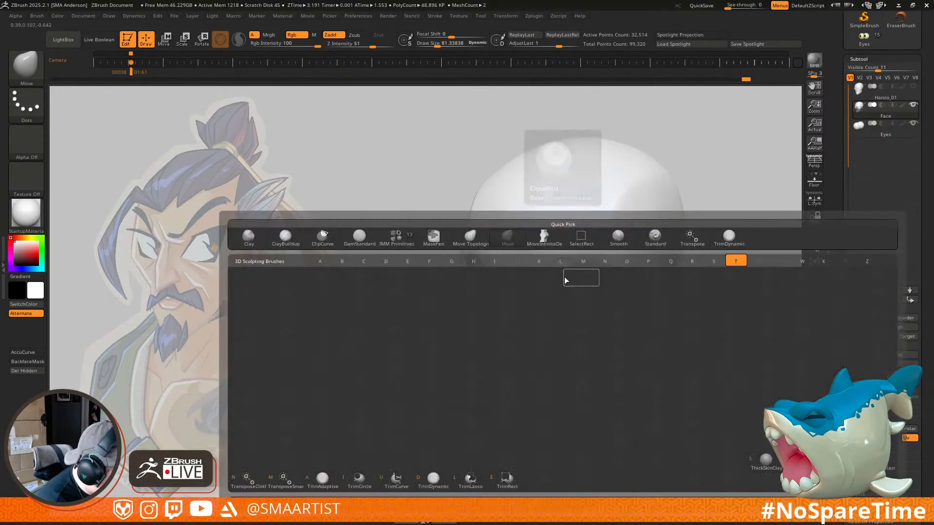
{"action": "key", "text": "d"}
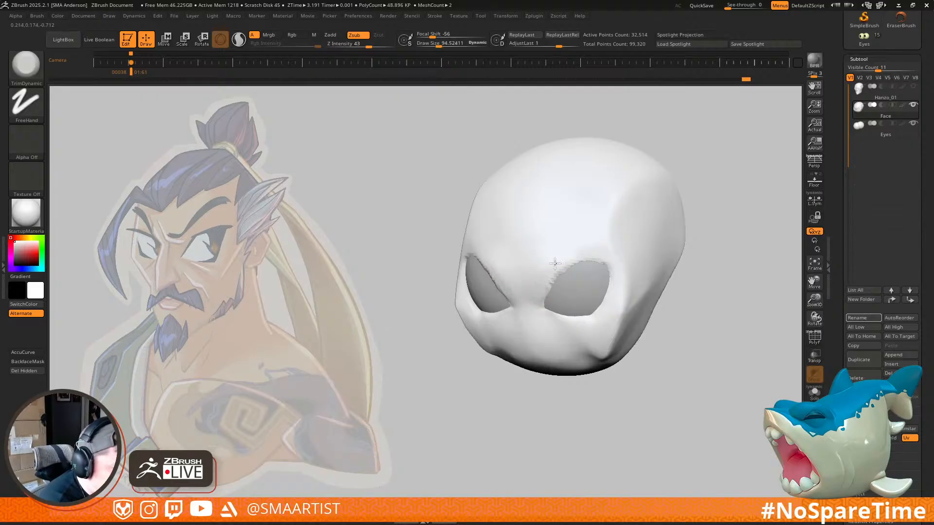
{"action": "mouse_move", "coordinate": [544, 290]}
{"action": "right_mouse_down"}
{"action": "mouse_move", "coordinate": [597, 287]}
{"action": "mouse_move", "coordinate": [560, 298]}
{"action": "mouse_move", "coordinate": [556, 285]}
{"action": "right_mouse_up"}
{"action": "key", "text": "ctrl+shift+s"}
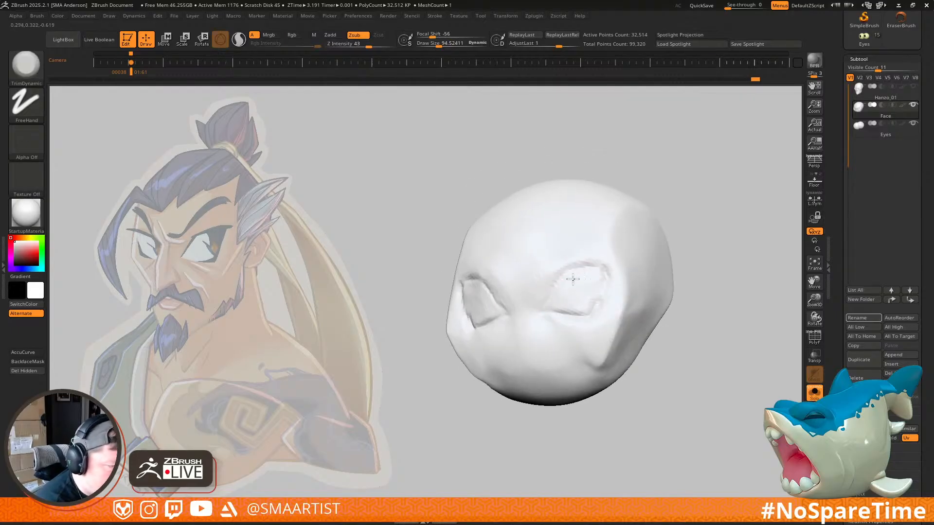
{"action": "left_click", "coordinate": [700, 210], "text": "ctrl+shift"}
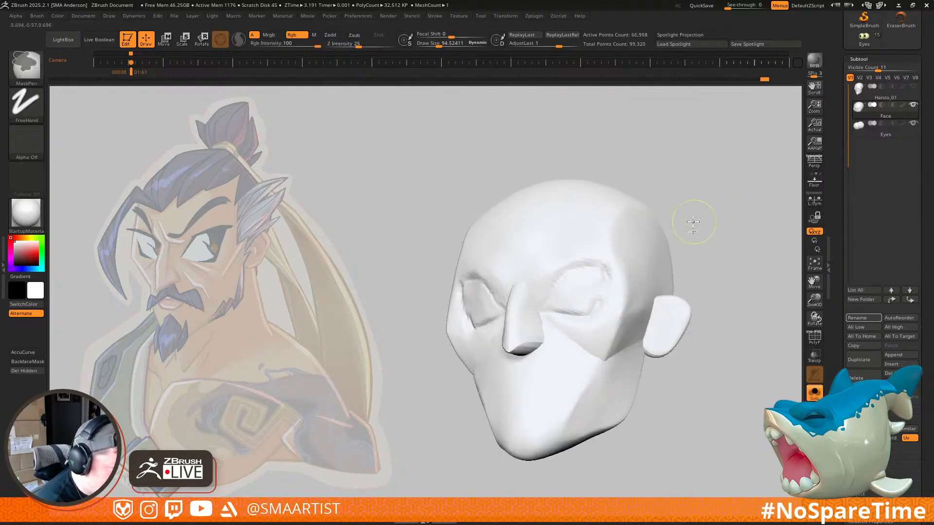
{"action": "key", "text": "ctrl+z"}
{"action": "key", "text": "ctrl+shift+s"}
Step: Flatten the lower forehead along the upper rims of the eye sockets with TrimDynamic and smooth the surface
{"action": "right_click_drag", "start_coordinate": [567, 273], "coordinate": [563, 312], "text": "shift"}
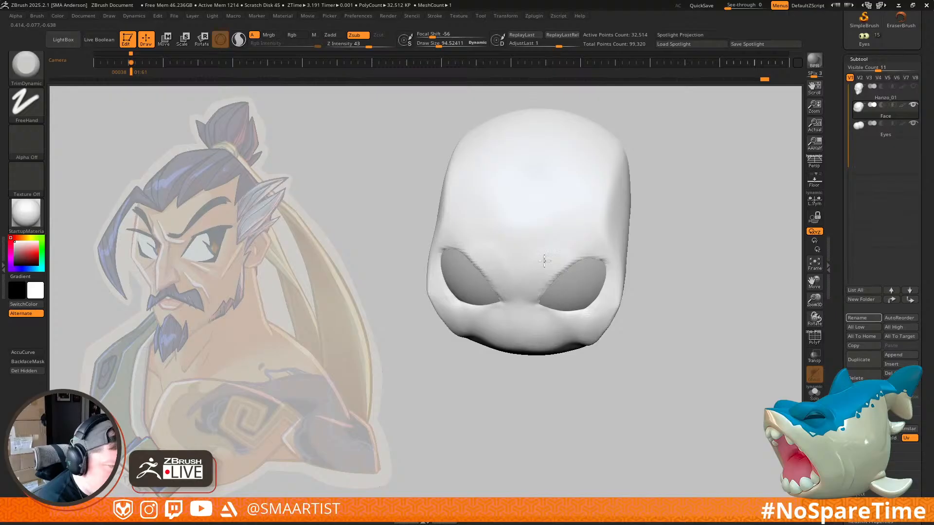
{"action": "right_click_drag", "start_coordinate": [554, 249], "coordinate": [533, 271]}
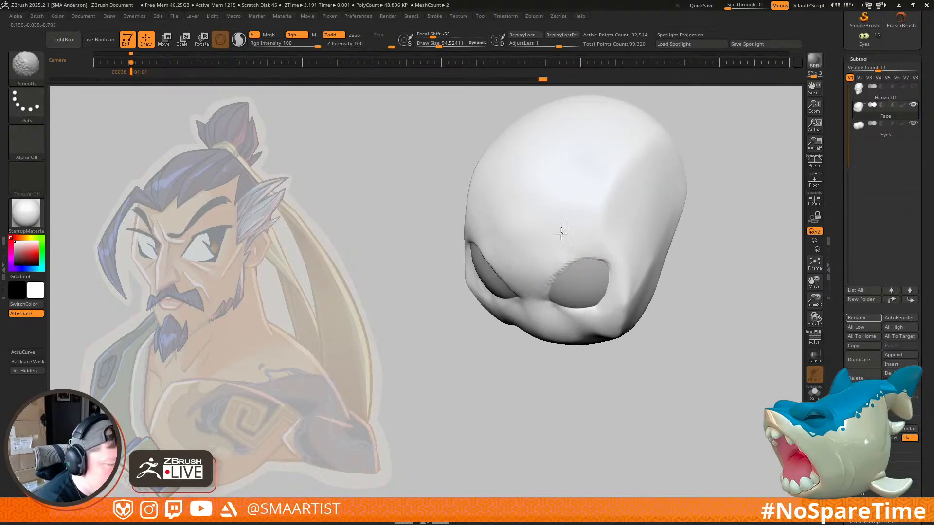
{"action": "mouse_move", "coordinate": [629, 239]}
{"action": "right_mouse_down"}
{"action": "mouse_move", "coordinate": [620, 287]}
{"action": "mouse_move", "coordinate": [632, 293]}
{"action": "mouse_move", "coordinate": [632, 286]}
{"action": "right_mouse_up"}
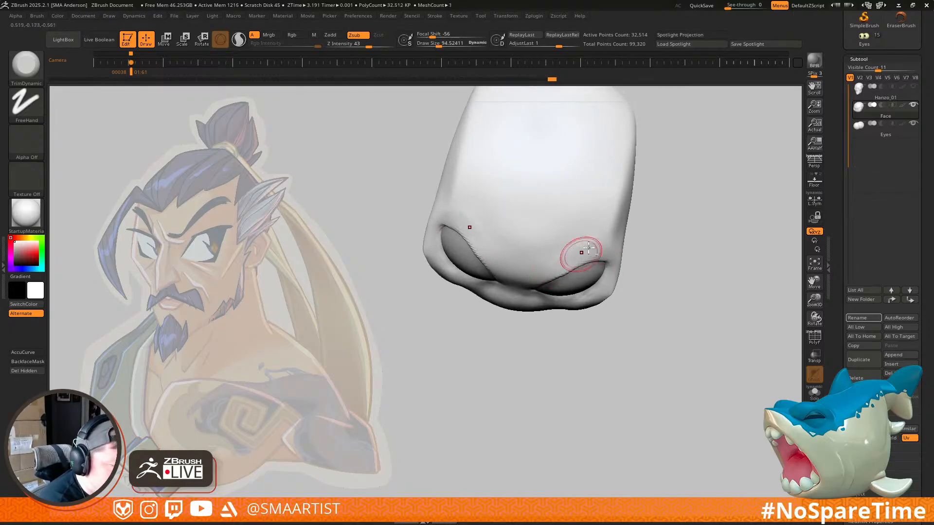
{"action": "mouse_move", "coordinate": [622, 253]}
{"action": "right_mouse_down"}
{"action": "mouse_move", "coordinate": [603, 272]}
{"action": "mouse_move", "coordinate": [583, 273]}
{"action": "right_mouse_up"}
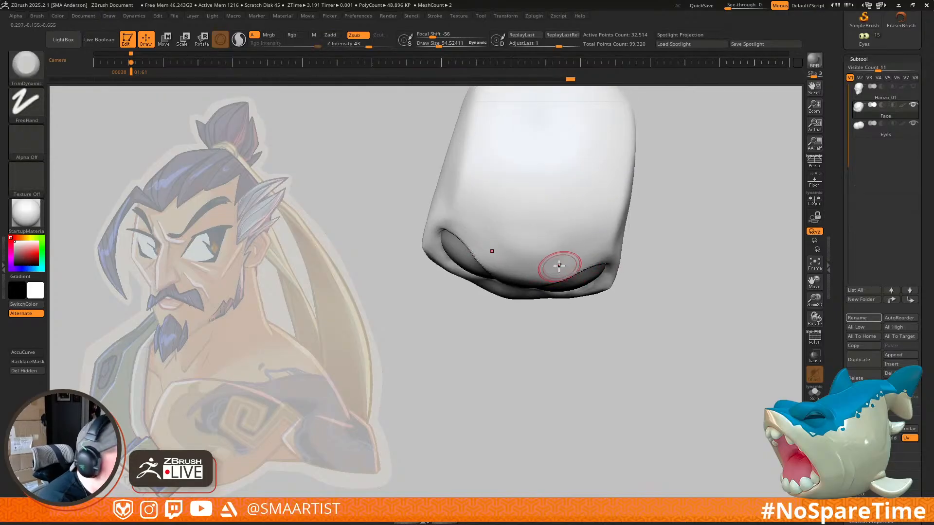
{"action": "key", "text": "shift"}
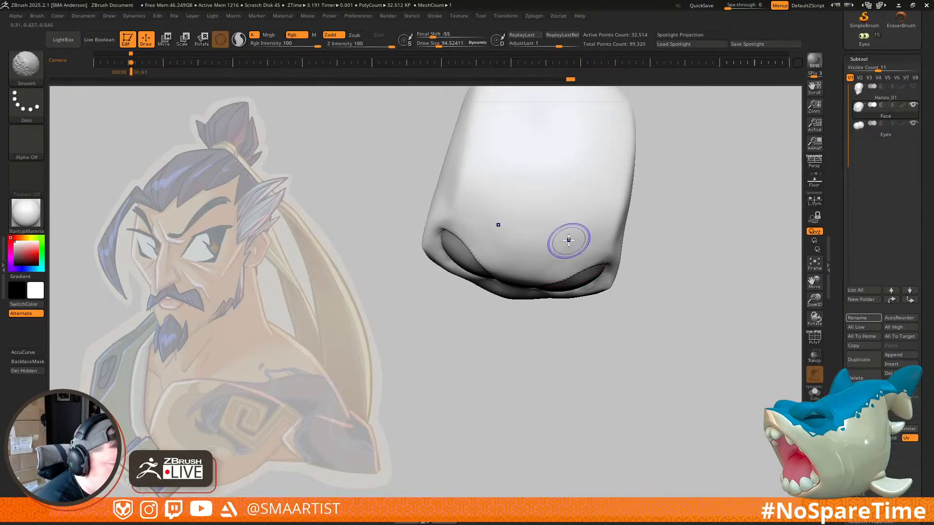
{"action": "key", "text": "alt"}
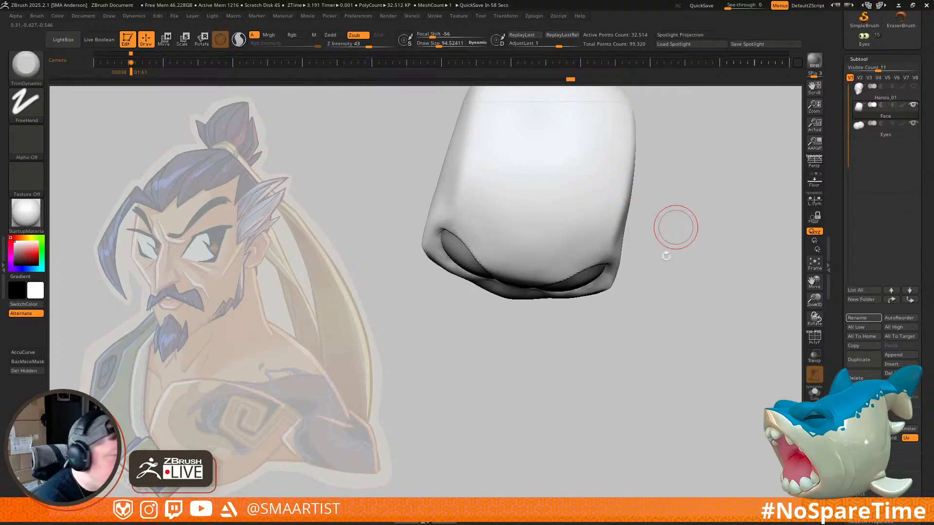
{"action": "left_click_drag", "start_coordinate": [673, 267], "coordinate": [616, 259]}
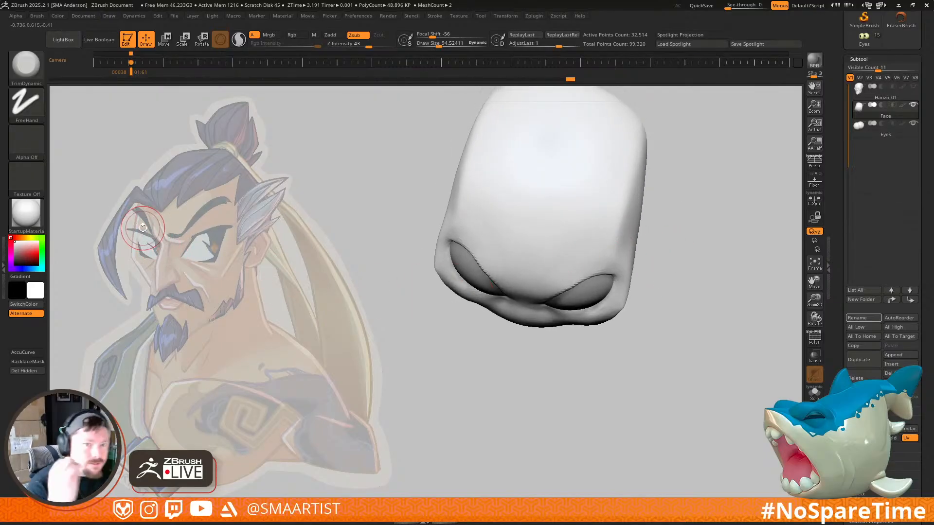
{"action": "right_click_drag", "start_coordinate": [560, 291], "coordinate": [561, 260]}
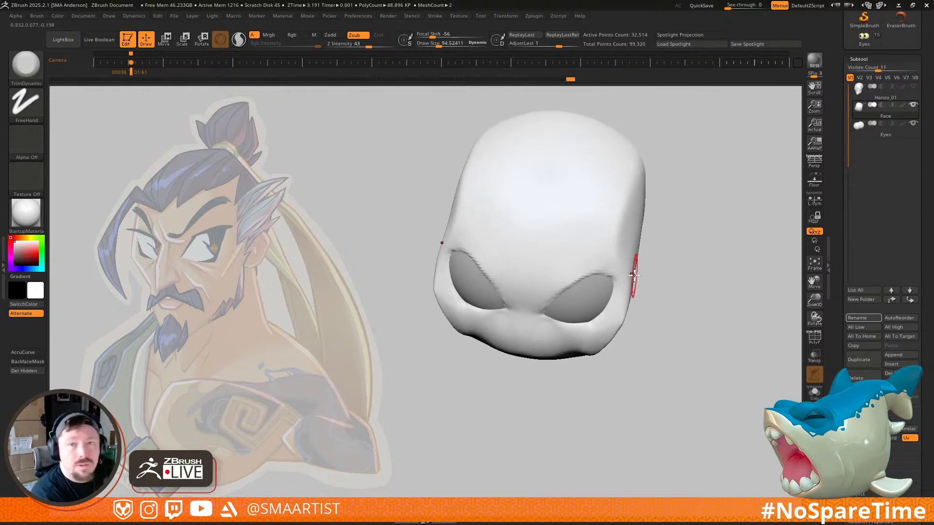
{"action": "left_click_drag", "start_coordinate": [691, 309], "coordinate": [686, 295]}
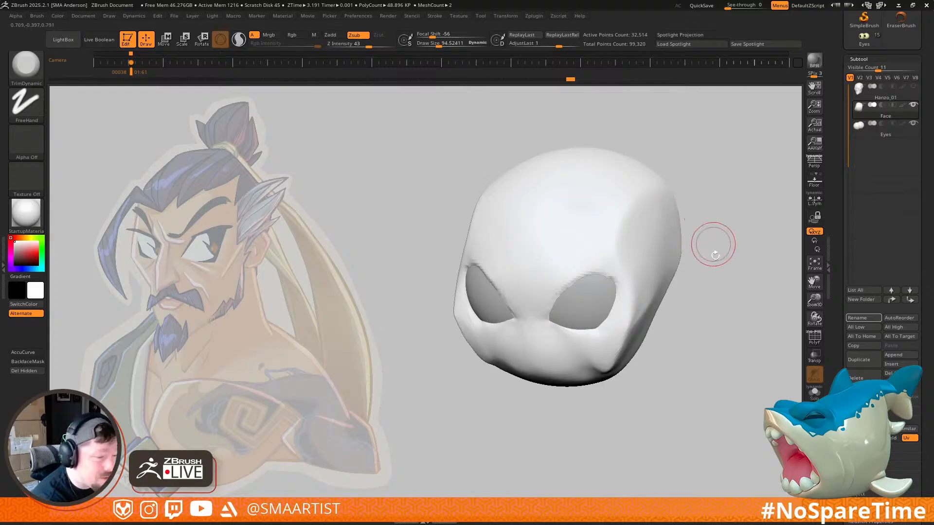
Step: Delete the whole face's lower subdivision levels and insert small mirrored spheres from IMM Primitives beside the top of the nose
{"action": "left_click", "coordinate": [721, 273], "text": "ctrl+shift"}
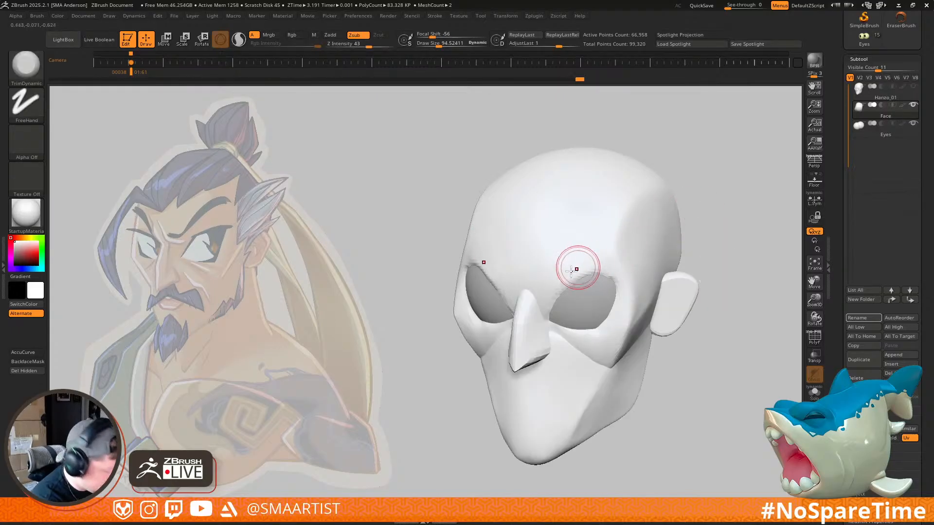
{"action": "key", "text": "b"}
{"action": "left_click", "coordinate": [402, 242]}
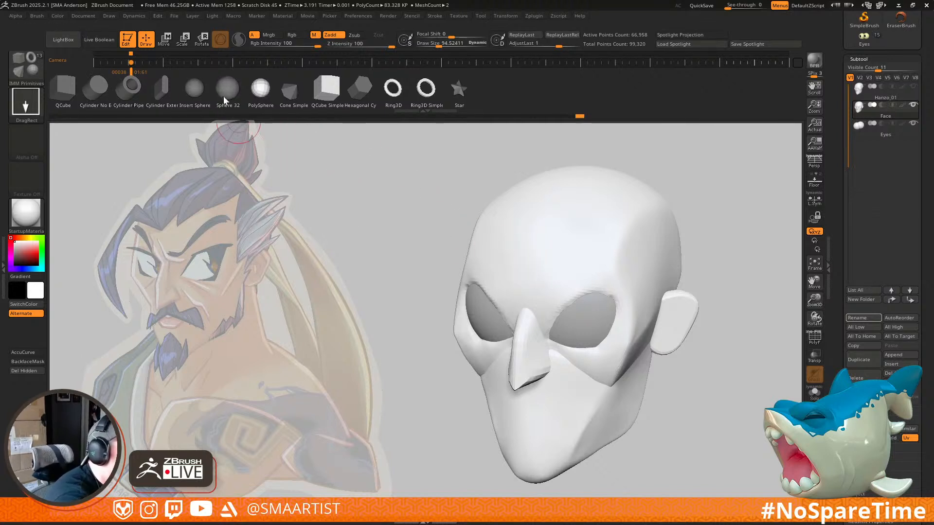
{"action": "left_click", "coordinate": [558, 302]}
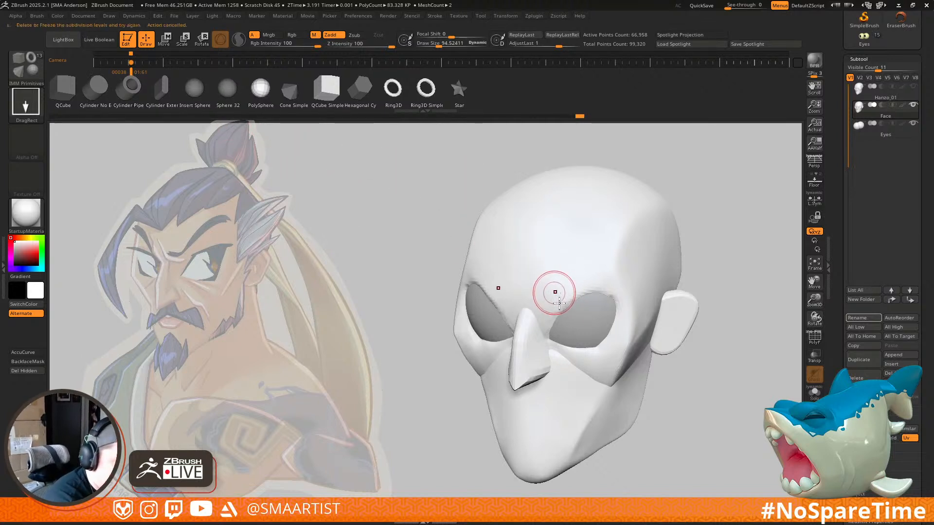
{"action": "left_click_drag", "start_coordinate": [927, 493], "coordinate": [927, 422]}
{"action": "left_click", "coordinate": [863, 399]}
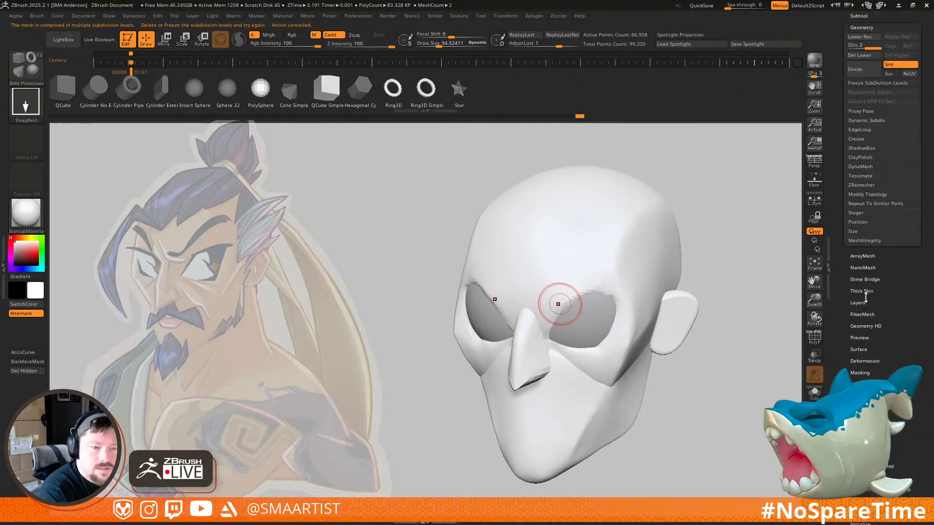
{"action": "left_click", "coordinate": [864, 57]}
{"action": "left_click_drag", "start_coordinate": [550, 298], "coordinate": [559, 311]}
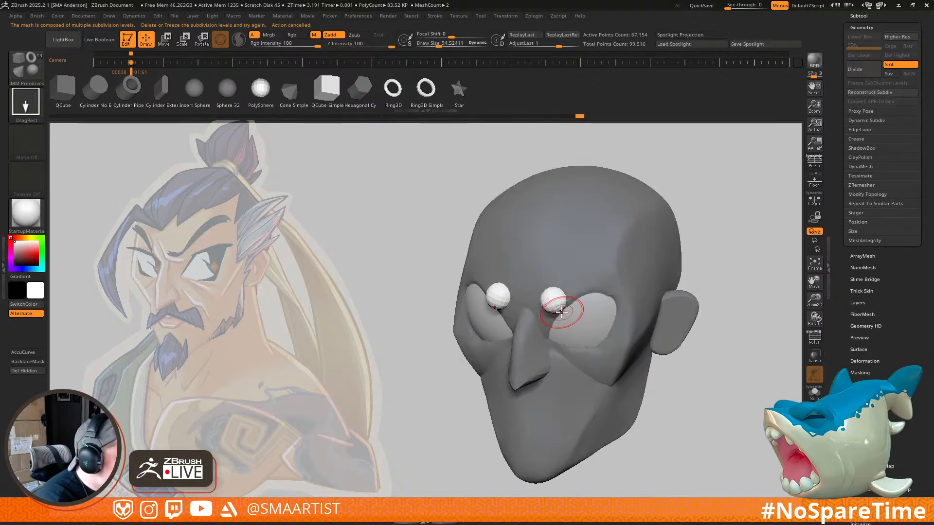
Step: Pull the inserted spheres into teardrops pointing towards the nose bridge with the Move brush at about size 129 and AccuCurve on
{"action": "mouse_move", "coordinate": [617, 273]}
{"action": "right_mouse_down"}
{"action": "mouse_move", "coordinate": [600, 286]}
{"action": "mouse_move", "coordinate": [590, 324]}
{"action": "mouse_move", "coordinate": [622, 243]}
{"action": "right_mouse_up"}
{"action": "key", "text": "b"}
{"action": "key", "text": "m"}
{"action": "key", "text": "v"}
{"action": "mouse_move", "coordinate": [584, 275]}
{"action": "right_mouse_down"}
{"action": "mouse_move", "coordinate": [569, 329]}
{"action": "mouse_move", "coordinate": [574, 295]}
{"action": "mouse_move", "coordinate": [557, 329]}
{"action": "right_mouse_up"}
{"action": "key", "text": "s"}
{"action": "left_click_drag", "start_coordinate": [557, 291], "coordinate": [559, 292]}
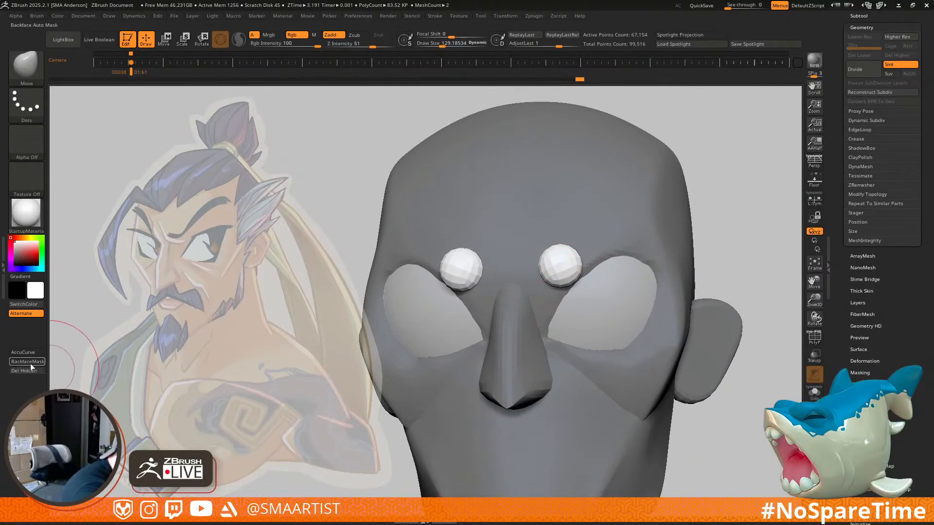
{"action": "left_click", "coordinate": [28, 350]}
{"action": "left_click_drag", "start_coordinate": [551, 287], "coordinate": [534, 315]}
{"action": "right_click_drag", "start_coordinate": [532, 244], "coordinate": [542, 250]}
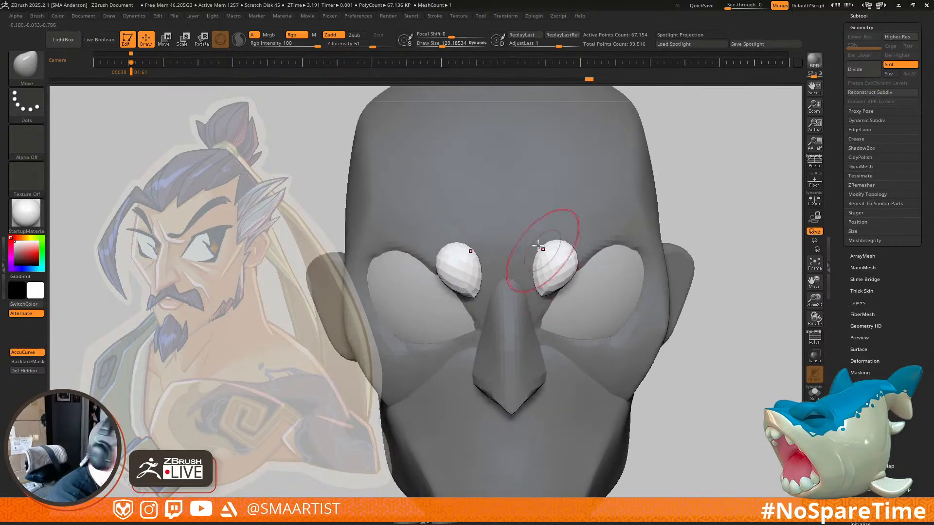
Step: Flatten the inner sides of the inner-brow pieces with the Move brush at about size 146, turning AccuCurve off
{"action": "mouse_move", "coordinate": [550, 238]}
{"action": "left_mouse_down"}
{"action": "mouse_move", "coordinate": [510, 238]}
{"action": "mouse_move", "coordinate": [505, 228]}
{"action": "left_mouse_up"}
{"action": "key", "text": "s"}
{"action": "mouse_move", "coordinate": [532, 287]}
{"action": "left_mouse_down"}
{"action": "mouse_move", "coordinate": [540, 288]}
{"action": "mouse_move", "coordinate": [513, 295]}
{"action": "mouse_move", "coordinate": [508, 260]}
{"action": "left_mouse_up"}
{"action": "right_click_drag", "start_coordinate": [577, 244], "coordinate": [547, 265]}
{"action": "left_click", "coordinate": [43, 352]}
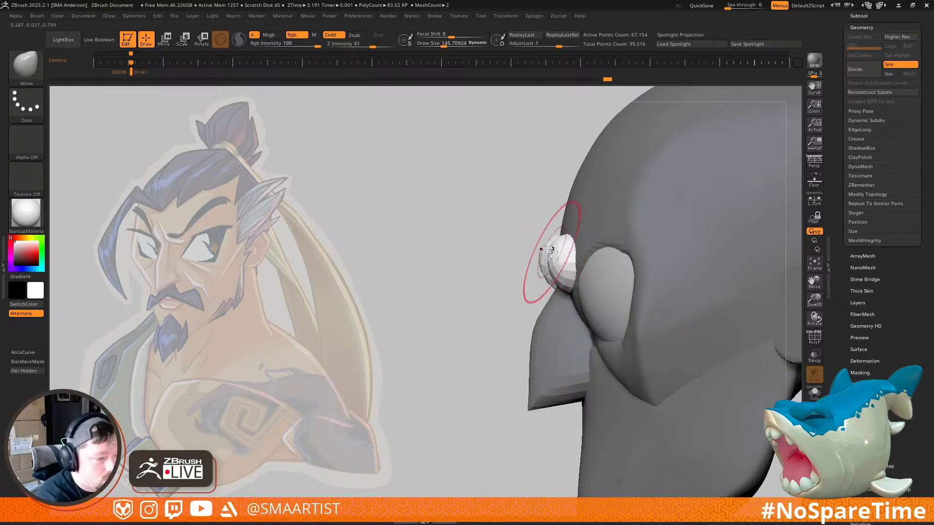
{"action": "left_click_drag", "start_coordinate": [563, 247], "coordinate": [565, 248]}
{"action": "mouse_move", "coordinate": [566, 248]}
{"action": "right_mouse_down"}
{"action": "mouse_move", "coordinate": [600, 256]}
{"action": "mouse_move", "coordinate": [586, 270]}
{"action": "mouse_move", "coordinate": [608, 269]}
{"action": "right_mouse_up"}
{"action": "mouse_move", "coordinate": [678, 281]}
{"action": "right_mouse_down", "text": "ctrl"}
{"action": "mouse_move", "coordinate": [607, 238]}
{"action": "mouse_move", "coordinate": [590, 276]}
{"action": "mouse_move", "coordinate": [585, 258]}
{"action": "mouse_move", "coordinate": [547, 274]}
{"action": "mouse_move", "coordinate": [576, 290]}
{"action": "mouse_move", "coordinate": [543, 251]}
{"action": "right_mouse_up", "text": "ctrl"}
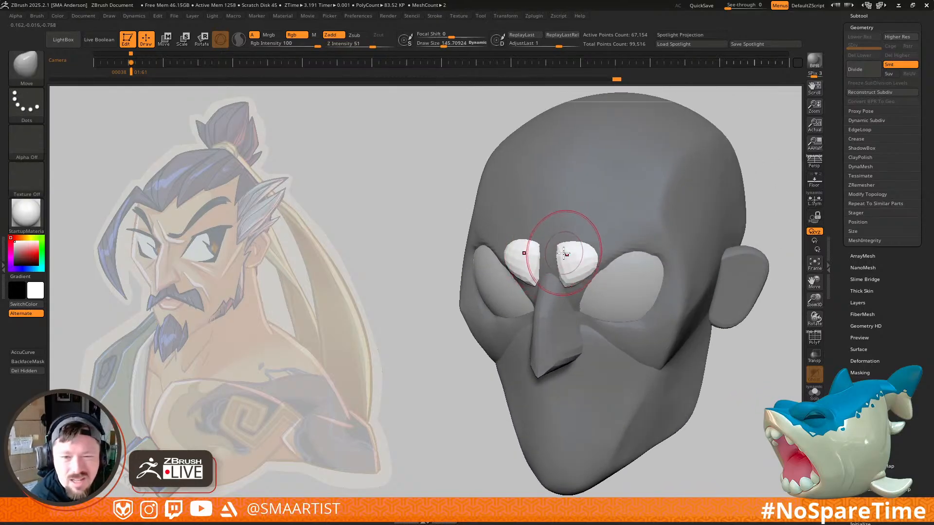
Step: Subdivide the two unmasked inner-brow pieces twice with the polyframe shown
{"action": "mouse_move", "coordinate": [590, 271]}
{"action": "right_mouse_down"}
{"action": "mouse_move", "coordinate": [608, 202]}
{"action": "mouse_move", "coordinate": [611, 248]}
{"action": "mouse_move", "coordinate": [599, 245]}
{"action": "right_mouse_up"}
{"action": "key", "text": "s"}
{"action": "left_click_drag", "start_coordinate": [600, 246], "coordinate": [608, 245]}
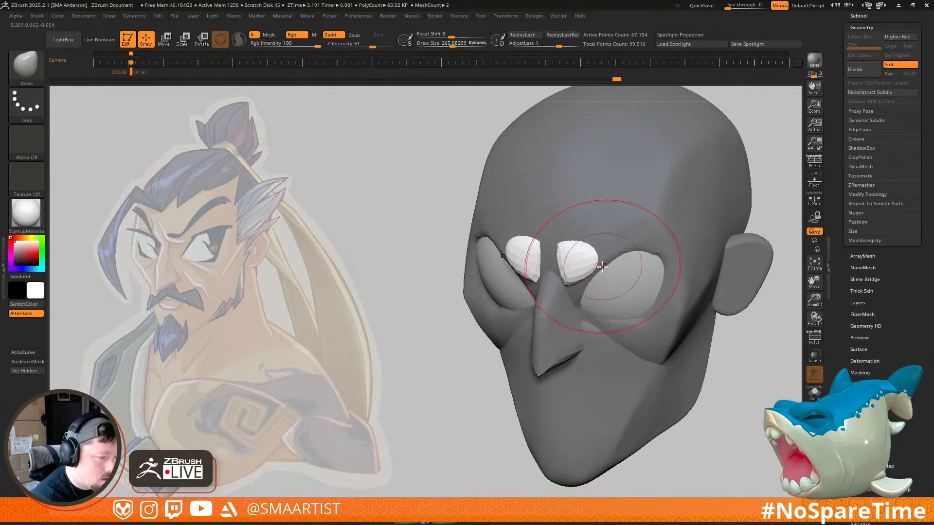
{"action": "key", "text": "shift+f"}
{"action": "key", "text": "ctrl"}
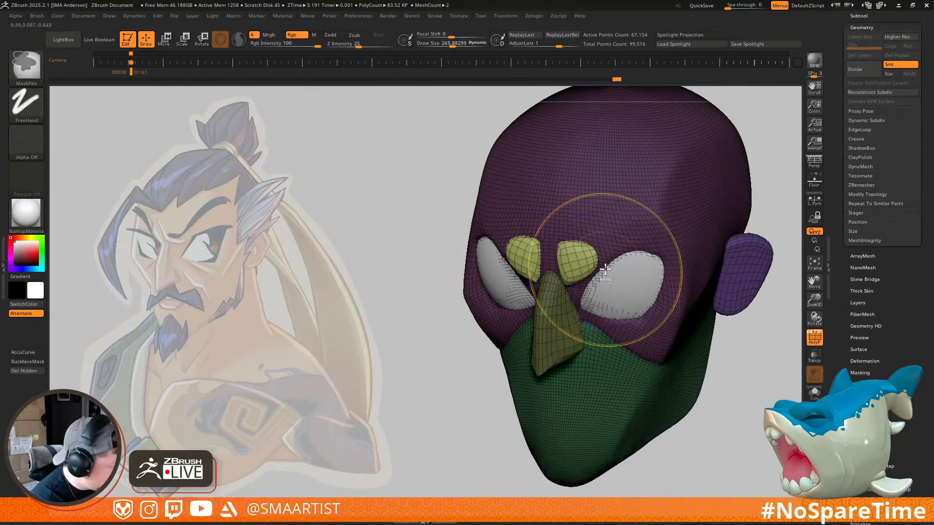
{"action": "key", "text": "ctrl+w"}
{"action": "key", "text": "ctrl+z"}
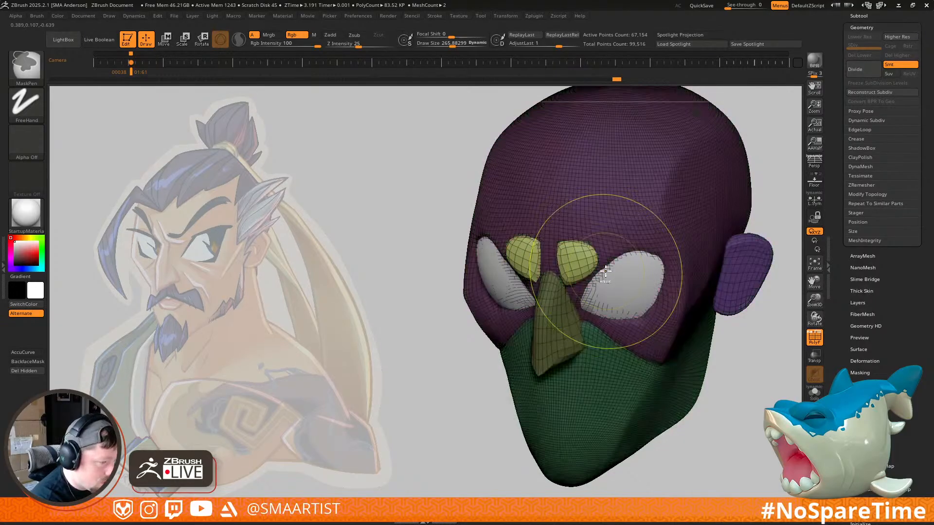
{"action": "key", "text": "ctrl+d"}
{"action": "key", "text": "ctrl+d"}
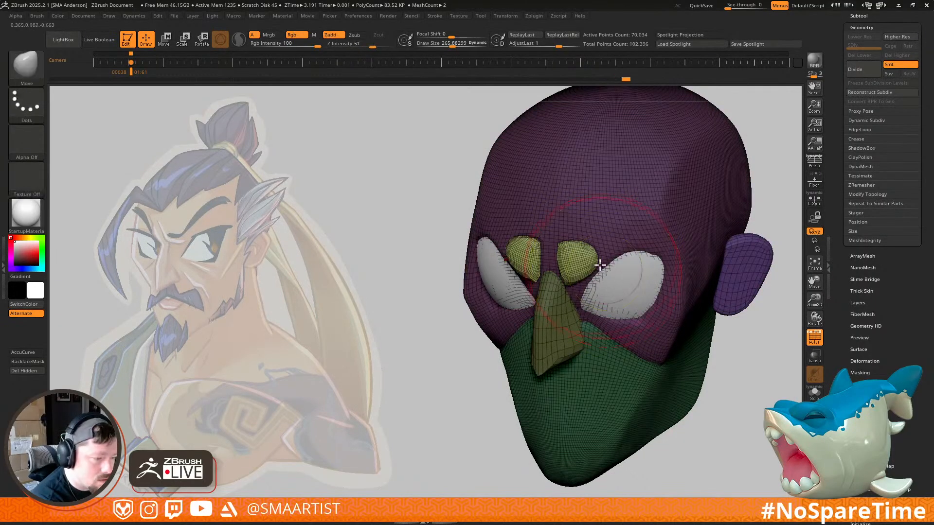
Step: Hide the polyframe and reshape the subdivided inner-brow pieces with the Move brush at about size 135
{"action": "right_click_drag", "start_coordinate": [599, 258], "coordinate": [604, 254]}
{"action": "key", "text": "s"}
{"action": "mouse_move", "coordinate": [597, 242]}
{"action": "left_mouse_down"}
{"action": "mouse_move", "coordinate": [585, 199]}
{"action": "mouse_move", "coordinate": [589, 213]}
{"action": "mouse_move", "coordinate": [560, 211]}
{"action": "left_mouse_up"}
{"action": "mouse_move", "coordinate": [577, 264]}
{"action": "right_mouse_down"}
{"action": "mouse_move", "coordinate": [575, 219]}
{"action": "mouse_move", "coordinate": [565, 283]}
{"action": "right_mouse_up"}
{"action": "key", "text": "shift+f"}
{"action": "left_click_drag", "start_coordinate": [559, 272], "coordinate": [549, 267]}
Step: Reposition the inner-brow pieces with the transform gizmo and refine their fit against the forehead with the Move brush
{"action": "right_click_drag", "start_coordinate": [583, 254], "coordinate": [605, 212]}
{"action": "key", "text": "w"}
{"action": "left_click_drag", "start_coordinate": [623, 227], "coordinate": [619, 227]}
{"action": "mouse_move", "coordinate": [611, 249]}
{"action": "right_mouse_down"}
{"action": "mouse_move", "coordinate": [583, 261]}
{"action": "mouse_move", "coordinate": [592, 253]}
{"action": "mouse_move", "coordinate": [521, 238]}
{"action": "right_mouse_up"}
{"action": "key", "text": "q"}
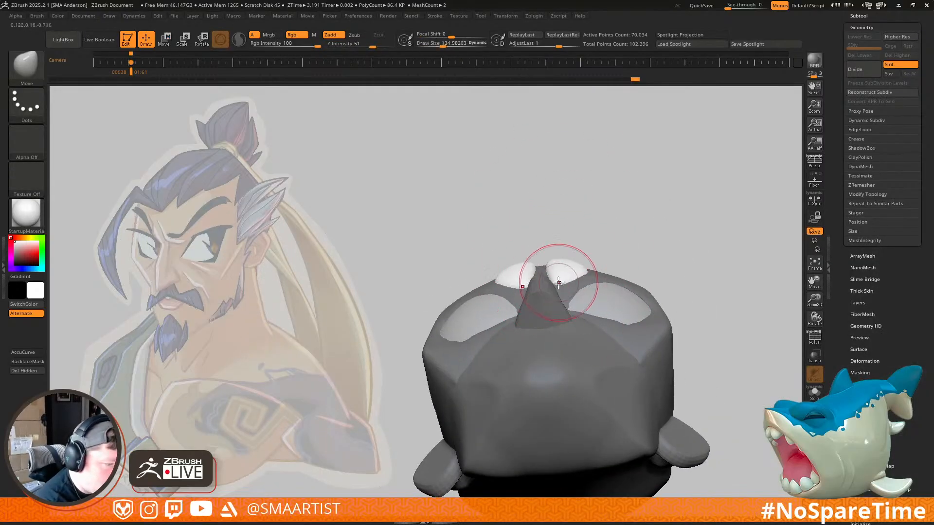
{"action": "mouse_move", "coordinate": [558, 289]}
{"action": "right_mouse_down"}
{"action": "mouse_move", "coordinate": [598, 371]}
{"action": "mouse_move", "coordinate": [558, 273]}
{"action": "right_mouse_up"}
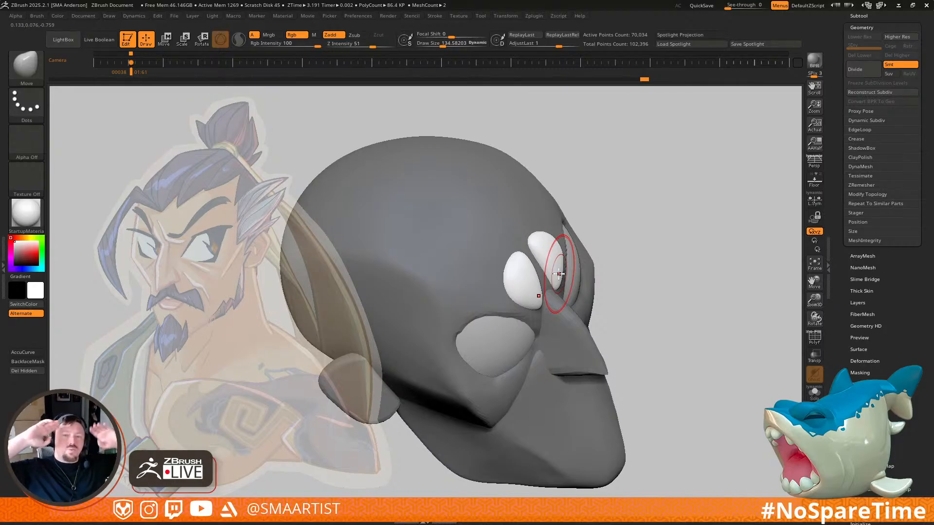
{"action": "mouse_move", "coordinate": [559, 273]}
{"action": "right_mouse_down"}
{"action": "mouse_move", "coordinate": [531, 267]}
{"action": "mouse_move", "coordinate": [546, 229]}
{"action": "mouse_move", "coordinate": [538, 241]}
{"action": "mouse_move", "coordinate": [550, 273]}
{"action": "mouse_move", "coordinate": [579, 229]}
{"action": "mouse_move", "coordinate": [590, 308]}
{"action": "mouse_move", "coordinate": [567, 276]}
{"action": "mouse_move", "coordinate": [585, 281]}
{"action": "mouse_move", "coordinate": [577, 298]}
{"action": "mouse_move", "coordinate": [524, 327]}
{"action": "mouse_move", "coordinate": [523, 276]}
{"action": "mouse_move", "coordinate": [538, 261]}
{"action": "mouse_move", "coordinate": [496, 337]}
{"action": "right_mouse_up"}
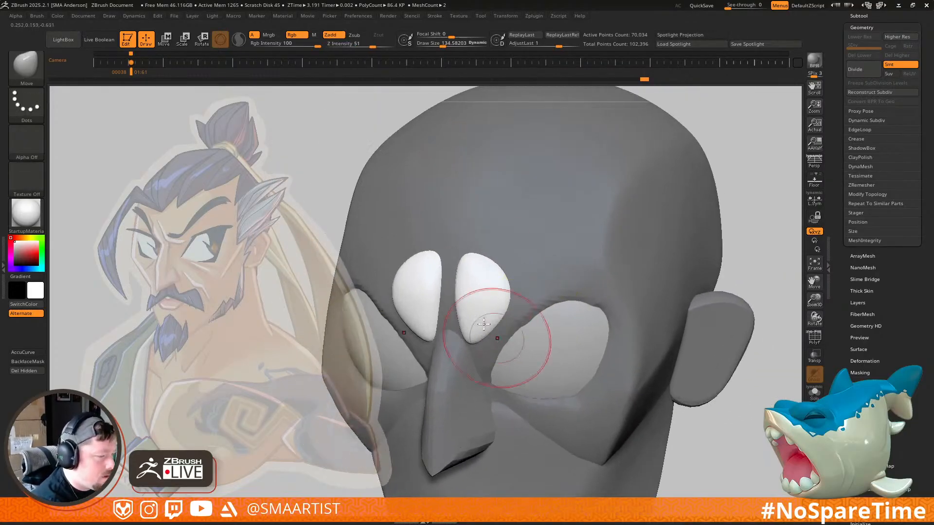
Step: Mask the inner ends of the two brow forms with a soft, blurred falloff, leaving their outer parts editable
{"action": "mouse_move", "coordinate": [517, 298]}
{"action": "right_mouse_down"}
{"action": "mouse_move", "coordinate": [517, 273]}
{"action": "mouse_move", "coordinate": [480, 267]}
{"action": "right_mouse_up"}
{"action": "left_click_drag", "start_coordinate": [445, 99], "coordinate": [459, 355], "text": "ctrl"}
{"action": "key", "text": "ctrl+i"}
{"action": "left_click", "coordinate": [483, 304], "text": "ctrl"}
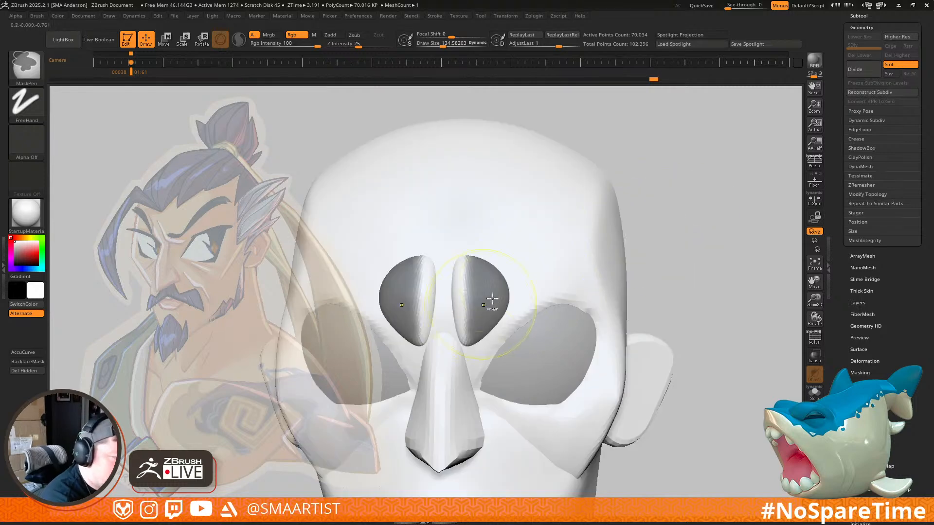
{"action": "left_click", "coordinate": [488, 299], "text": "ctrl"}
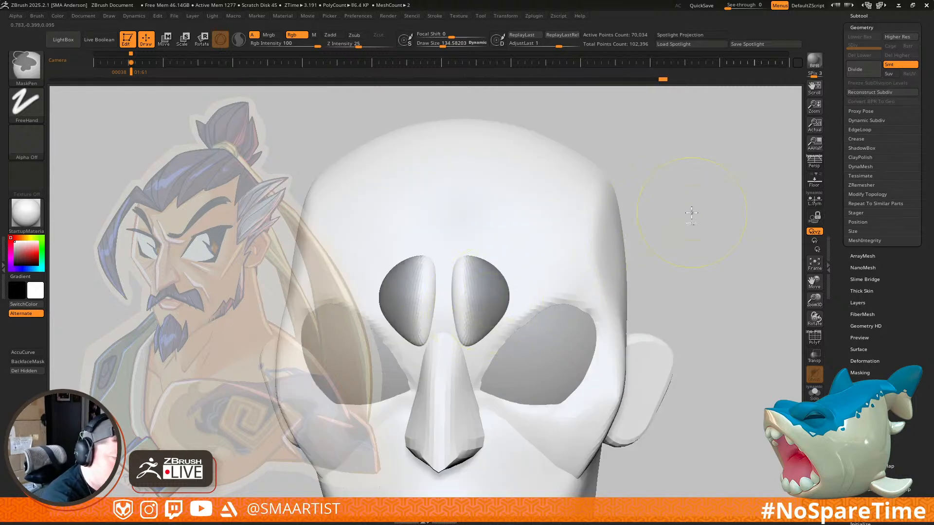
{"action": "left_click", "coordinate": [692, 212], "text": "ctrl"}
{"action": "mouse_move", "coordinate": [691, 219]}
{"action": "left_mouse_down"}
{"action": "mouse_move", "coordinate": [685, 234]}
{"action": "mouse_move", "coordinate": [682, 220]}
{"action": "left_mouse_up"}
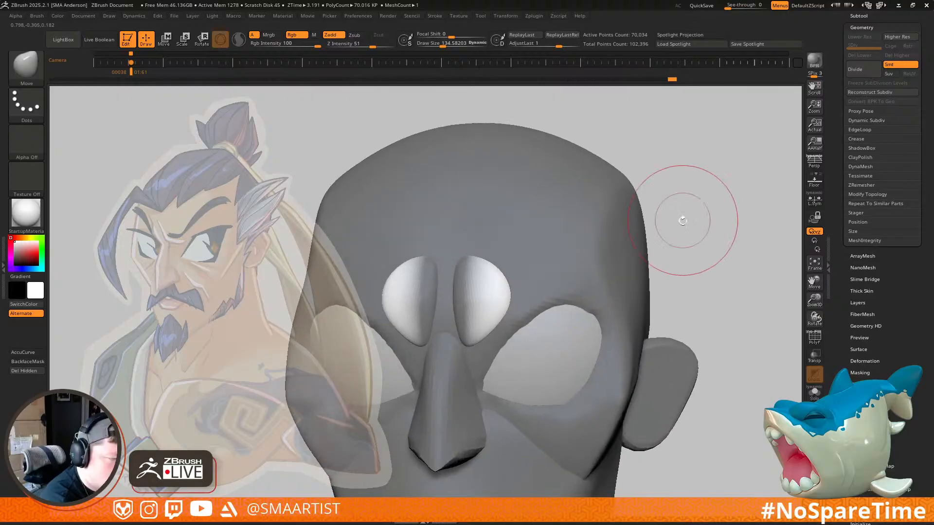
Step: Stretch the unmasked outer parts of the brow forms outward above both eyes and reposition them on the forehead
{"action": "key", "text": "w"}
{"action": "left_click_drag", "start_coordinate": [534, 281], "coordinate": [579, 263]}
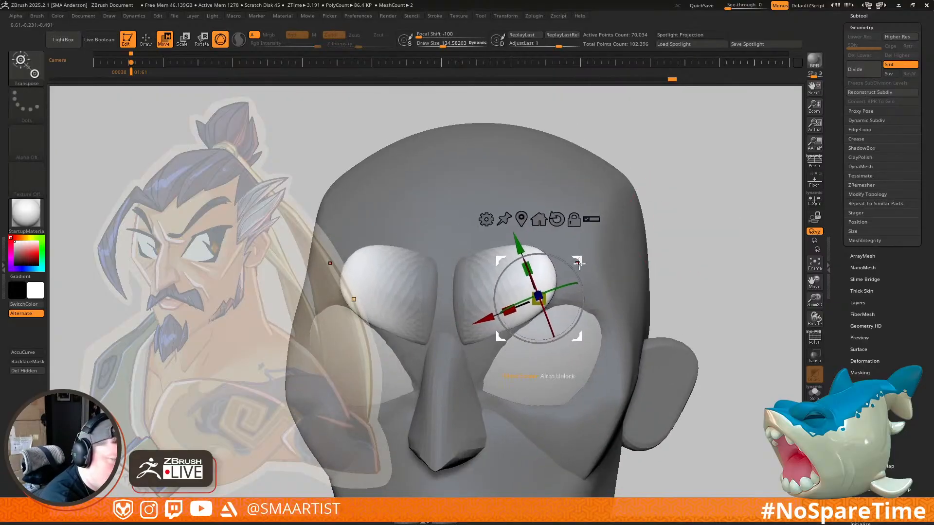
{"action": "left_click", "coordinate": [469, 305], "text": "alt"}
{"action": "left_click_drag", "start_coordinate": [439, 313], "coordinate": [412, 327]}
{"action": "right_click_drag", "start_coordinate": [600, 266], "coordinate": [581, 211]}
{"action": "left_click_drag", "start_coordinate": [439, 282], "coordinate": [393, 302]}
{"action": "right_click_drag", "start_coordinate": [538, 271], "coordinate": [564, 319]}
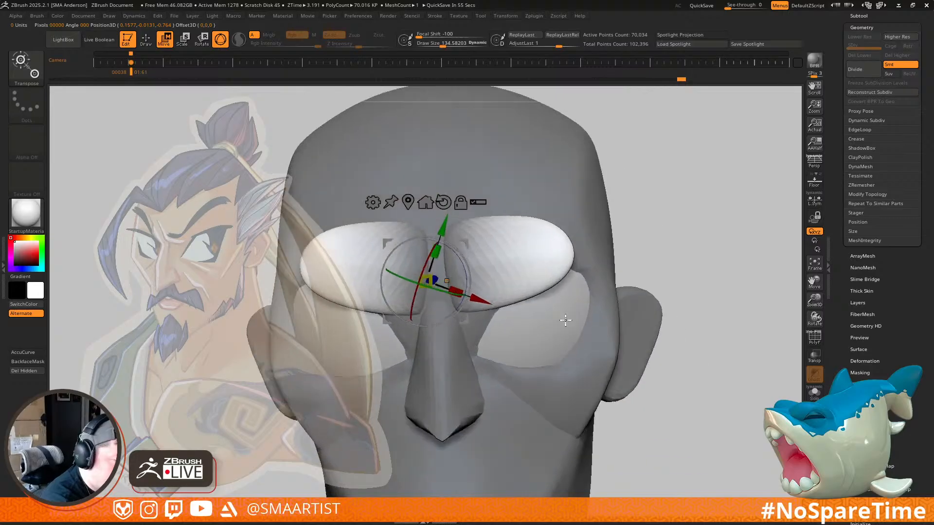
Step: Reshape the brow forms with the Move brush, adjusting their lower edges and outer ends above the eyes
{"action": "key", "text": "b"}
{"action": "key", "text": "m"}
{"action": "key", "text": "v"}
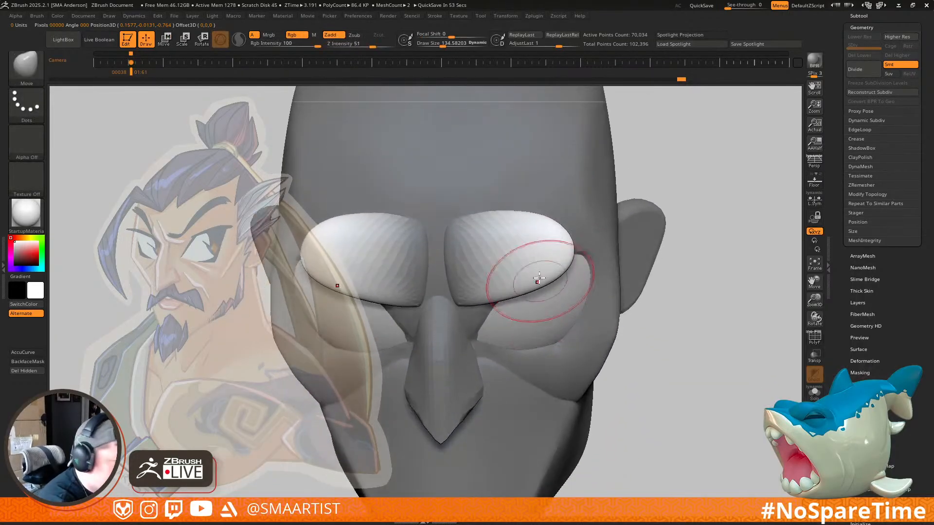
{"action": "left_click_drag", "start_coordinate": [543, 281], "coordinate": [550, 281]}
{"action": "right_click_drag", "start_coordinate": [550, 272], "coordinate": [551, 296]}
{"action": "key", "text": "s"}
{"action": "left_click_drag", "start_coordinate": [544, 280], "coordinate": [539, 236]}
{"action": "right_click_drag", "start_coordinate": [563, 248], "coordinate": [550, 209]}
Step: Rotate the brow forms in a view from above so their outer ends follow the forehead's curve
{"action": "key", "text": "e"}
{"action": "mouse_move", "coordinate": [550, 269]}
{"action": "right_mouse_down"}
{"action": "mouse_move", "coordinate": [545, 230]}
{"action": "mouse_move", "coordinate": [549, 240]}
{"action": "right_mouse_up"}
{"action": "left_click", "coordinate": [549, 240], "text": "alt"}
{"action": "right_click_drag", "start_coordinate": [550, 299], "coordinate": [553, 317]}
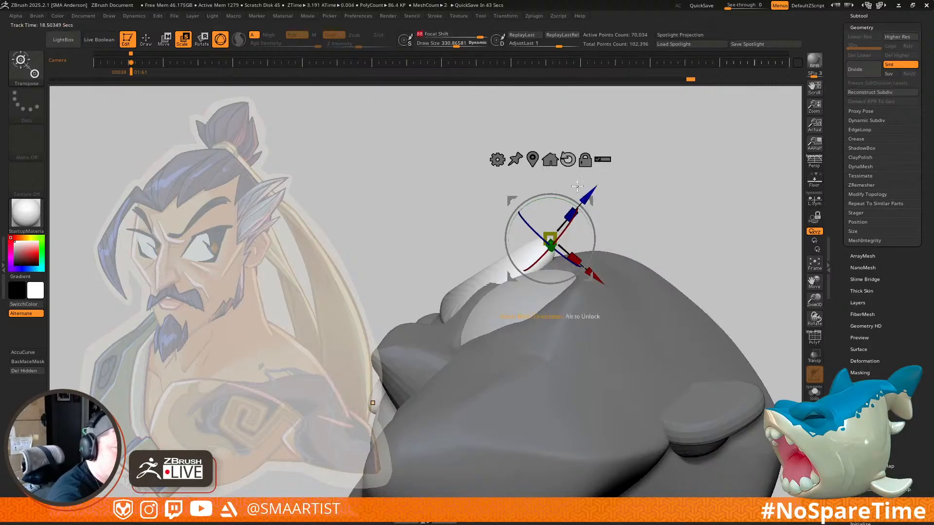
{"action": "left_click_drag", "start_coordinate": [587, 212], "coordinate": [632, 227]}
{"action": "right_click_drag", "start_coordinate": [653, 384], "coordinate": [647, 277]}
{"action": "right_click_drag", "start_coordinate": [647, 277], "coordinate": [633, 198], "text": "ctrl"}
{"action": "key", "text": "q"}
Step: Examine the brow forms on the whole head from several angles, toggling the polyframe display and inverting the mask for comparison
{"action": "mouse_move", "coordinate": [746, 271]}
{"action": "right_mouse_down", "text": "alt"}
{"action": "mouse_move", "coordinate": [682, 221]}
{"action": "mouse_move", "coordinate": [661, 182]}
{"action": "right_mouse_up", "text": "alt"}
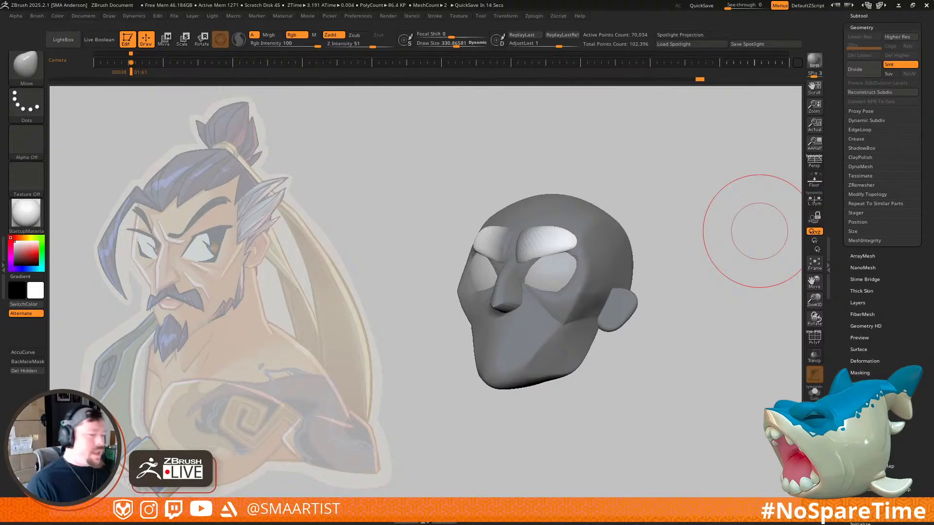
{"action": "mouse_move", "coordinate": [670, 240]}
{"action": "left_mouse_down"}
{"action": "mouse_move", "coordinate": [682, 266]}
{"action": "mouse_move", "coordinate": [688, 240]}
{"action": "mouse_move", "coordinate": [678, 250]}
{"action": "left_mouse_up"}
{"action": "right_click_drag", "start_coordinate": [677, 250], "coordinate": [619, 271], "text": "ctrl"}
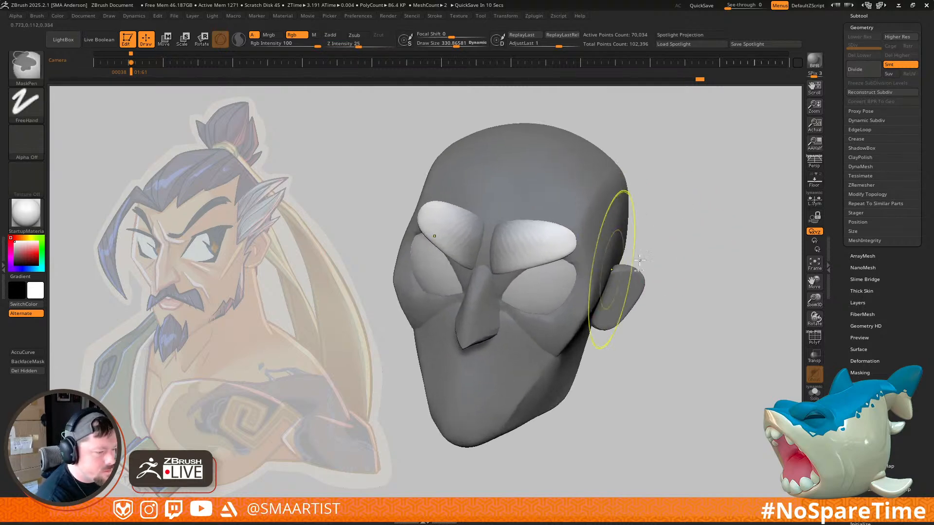
{"action": "key", "text": "shift+f"}
{"action": "right_click_drag", "start_coordinate": [696, 277], "coordinate": [669, 251], "text": "ctrl"}
{"action": "key", "text": "shift+f"}
{"action": "left_click", "coordinate": [675, 276], "text": "ctrl"}
{"action": "left_click_drag", "start_coordinate": [690, 296], "coordinate": [671, 282]}
{"action": "left_click", "coordinate": [671, 281], "text": "ctrl"}
Step: Reshape the brow forms and tuck their outer ends against the skull with the Move brush at draw size about 140
{"action": "right_click_drag", "start_coordinate": [579, 277], "coordinate": [600, 375], "text": "ctrl"}
{"action": "right_click_drag", "start_coordinate": [608, 282], "coordinate": [588, 272]}
{"action": "key", "text": "s"}
{"action": "left_click_drag", "start_coordinate": [592, 271], "coordinate": [606, 252]}
{"action": "mouse_move", "coordinate": [604, 254]}
{"action": "right_mouse_down"}
{"action": "mouse_move", "coordinate": [586, 271]}
{"action": "mouse_move", "coordinate": [599, 233]}
{"action": "right_mouse_up"}
{"action": "key", "text": "s"}
{"action": "left_click_drag", "start_coordinate": [606, 234], "coordinate": [598, 235]}
{"action": "mouse_move", "coordinate": [606, 227]}
{"action": "right_mouse_down"}
{"action": "mouse_move", "coordinate": [635, 282]}
{"action": "mouse_move", "coordinate": [620, 242]}
{"action": "mouse_move", "coordinate": [648, 232]}
{"action": "mouse_move", "coordinate": [626, 268]}
{"action": "mouse_move", "coordinate": [637, 257]}
{"action": "mouse_move", "coordinate": [590, 260]}
{"action": "right_mouse_up"}
{"action": "mouse_move", "coordinate": [543, 303]}
{"action": "right_mouse_down"}
{"action": "mouse_move", "coordinate": [607, 258]}
{"action": "mouse_move", "coordinate": [584, 323]}
{"action": "mouse_move", "coordinate": [592, 331]}
{"action": "mouse_move", "coordinate": [596, 292]}
{"action": "right_mouse_up"}
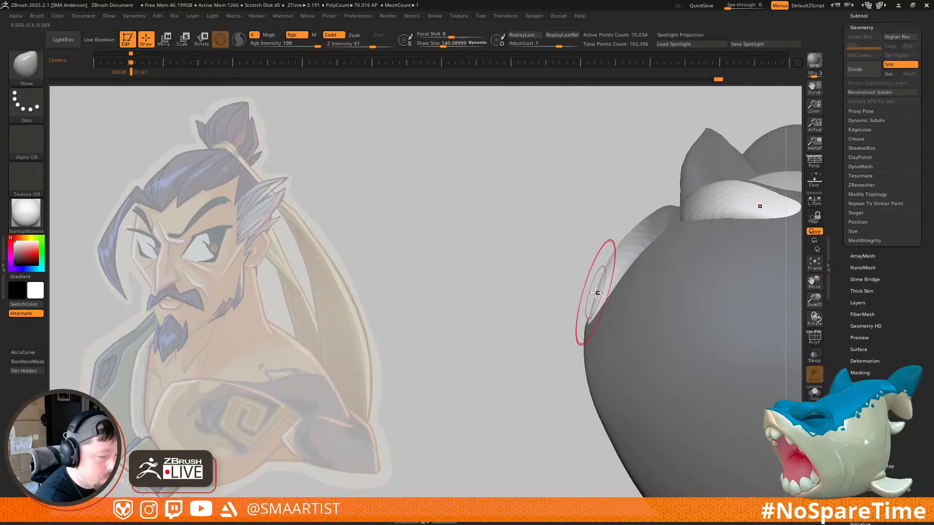
{"action": "left_click_drag", "start_coordinate": [613, 261], "coordinate": [610, 256]}
{"action": "left_click_drag", "start_coordinate": [587, 224], "coordinate": [599, 232], "text": "ctrl"}
{"action": "key", "text": "ctrl+z"}
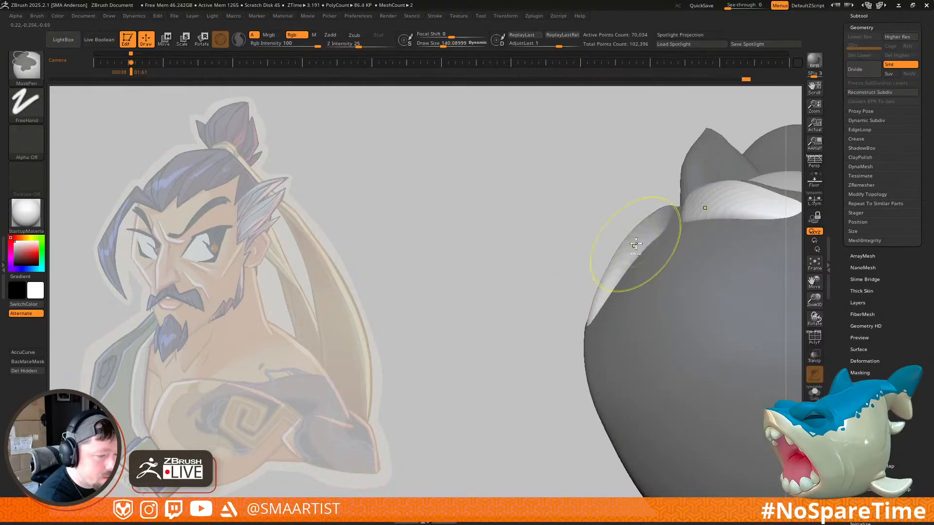
Step: Mask every part except the upper head piece around the eye sockets
{"action": "mouse_move", "coordinate": [637, 244]}
{"action": "right_mouse_down"}
{"action": "mouse_move", "coordinate": [666, 224]}
{"action": "mouse_move", "coordinate": [681, 228]}
{"action": "mouse_move", "coordinate": [617, 243]}
{"action": "mouse_move", "coordinate": [694, 224]}
{"action": "mouse_move", "coordinate": [674, 204]}
{"action": "mouse_move", "coordinate": [684, 242]}
{"action": "mouse_move", "coordinate": [708, 178]}
{"action": "mouse_move", "coordinate": [592, 264]}
{"action": "mouse_move", "coordinate": [553, 271]}
{"action": "right_mouse_up"}
{"action": "left_click", "coordinate": [708, 178], "text": "ctrl"}
{"action": "key", "text": "s"}
{"action": "left_click_drag", "start_coordinate": [549, 267], "coordinate": [546, 267]}
{"action": "right_click_drag", "start_coordinate": [554, 267], "coordinate": [552, 248]}
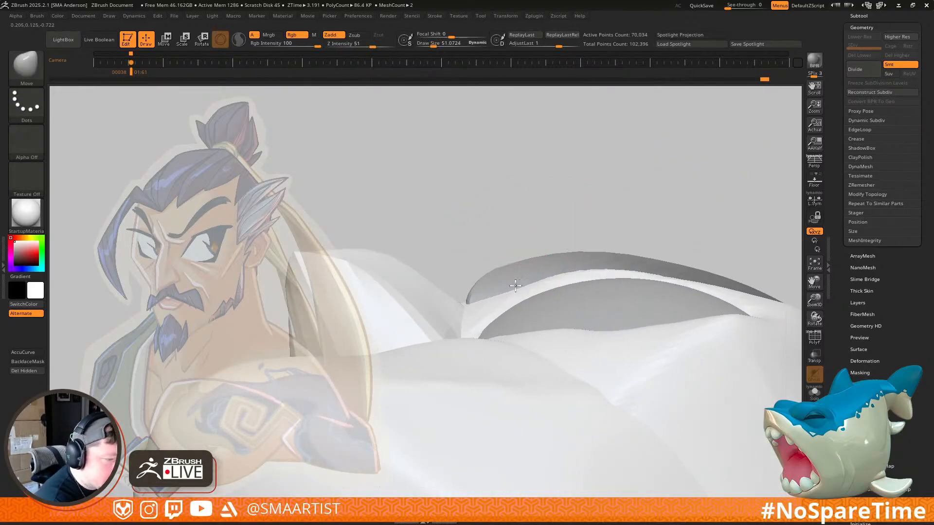
{"action": "key", "text": "w"}
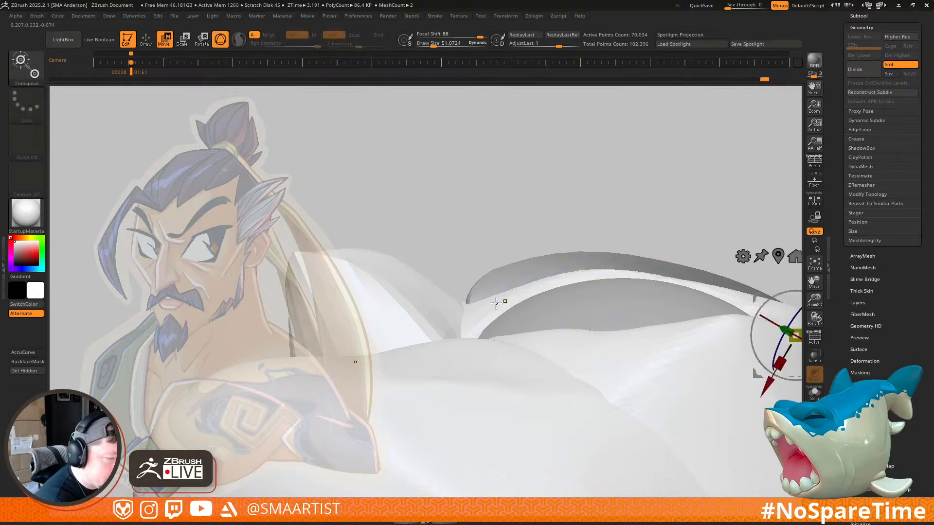
{"action": "left_click_drag", "start_coordinate": [622, 233], "coordinate": [648, 254], "text": "ctrl"}
{"action": "left_click", "coordinate": [635, 354], "text": "ctrl"}
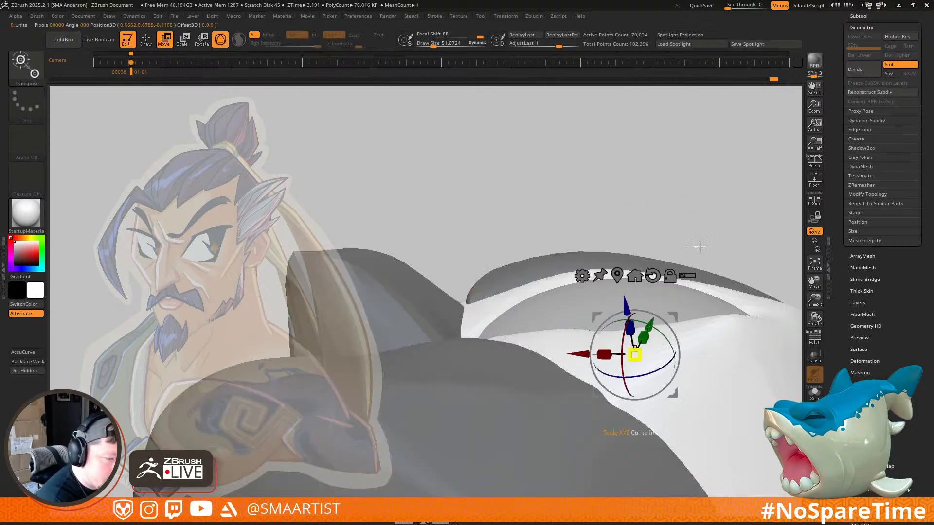
Step: Adjust the head surface between the brow forms and the eyes with the Move brush at draw size about 36
{"action": "key", "text": "q"}
{"action": "key", "text": "s"}
{"action": "left_click_drag", "start_coordinate": [545, 274], "coordinate": [542, 274]}
{"action": "mouse_move", "coordinate": [542, 274]}
{"action": "right_mouse_down"}
{"action": "mouse_move", "coordinate": [549, 261]}
{"action": "mouse_move", "coordinate": [537, 282]}
{"action": "right_mouse_up"}
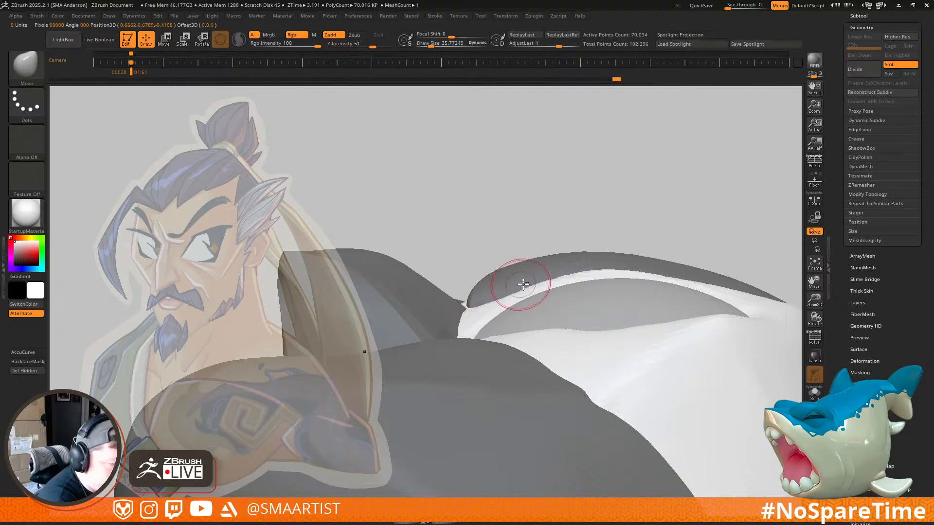
{"action": "right_click_drag", "start_coordinate": [590, 267], "coordinate": [650, 235]}
{"action": "key", "text": "shift+f"}
{"action": "right_click_drag", "start_coordinate": [649, 235], "coordinate": [704, 202], "text": "ctrl"}
{"action": "key", "text": "shift+f"}
{"action": "right_click_drag", "start_coordinate": [584, 279], "coordinate": [533, 294]}
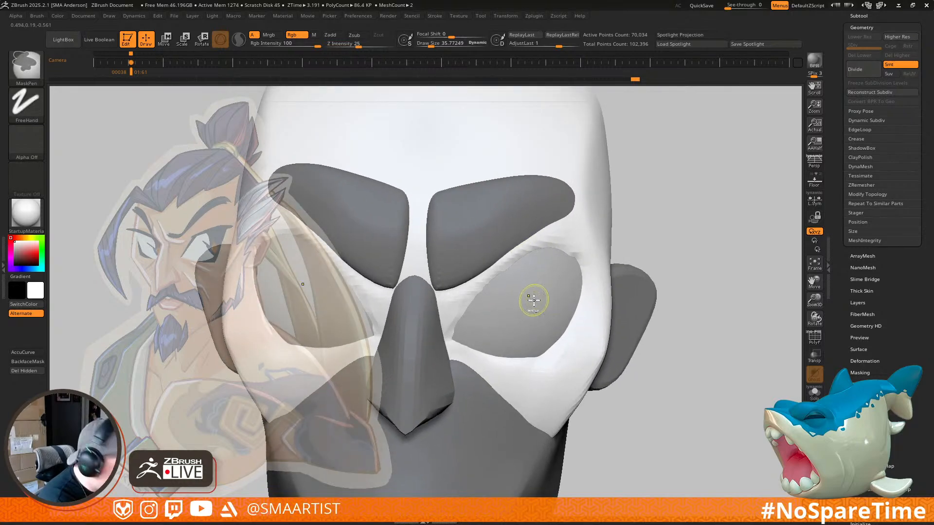
Step: Subdivide the unmasked upper head once and smooth the jagged rims of the eye sockets
{"action": "key", "text": "ctrl+d"}
{"action": "mouse_move", "coordinate": [511, 261]}
{"action": "left_mouse_down", "text": "shift"}
{"action": "mouse_move", "coordinate": [554, 239]}
{"action": "mouse_move", "coordinate": [462, 307]}
{"action": "left_mouse_up", "text": "shift"}
{"action": "mouse_move", "coordinate": [586, 250]}
{"action": "left_mouse_down", "text": "shift"}
{"action": "mouse_move", "coordinate": [516, 259]}
{"action": "mouse_move", "coordinate": [457, 317]}
{"action": "mouse_move", "coordinate": [535, 259]}
{"action": "left_mouse_up", "text": "shift"}
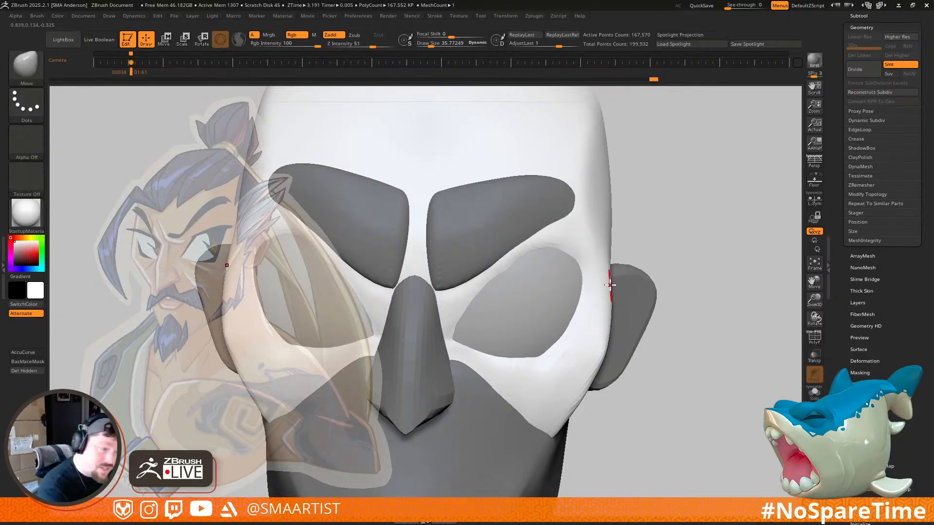
Step: Refine the inner corners of the eye sockets with the Move brush at draw size about 39, and clear the mask
{"action": "right_click_drag", "start_coordinate": [513, 312], "coordinate": [583, 311], "text": "alt"}
{"action": "mouse_move", "coordinate": [570, 273]}
{"action": "right_mouse_down"}
{"action": "mouse_move", "coordinate": [580, 295]}
{"action": "mouse_move", "coordinate": [584, 281]}
{"action": "right_mouse_up"}
{"action": "key", "text": "s"}
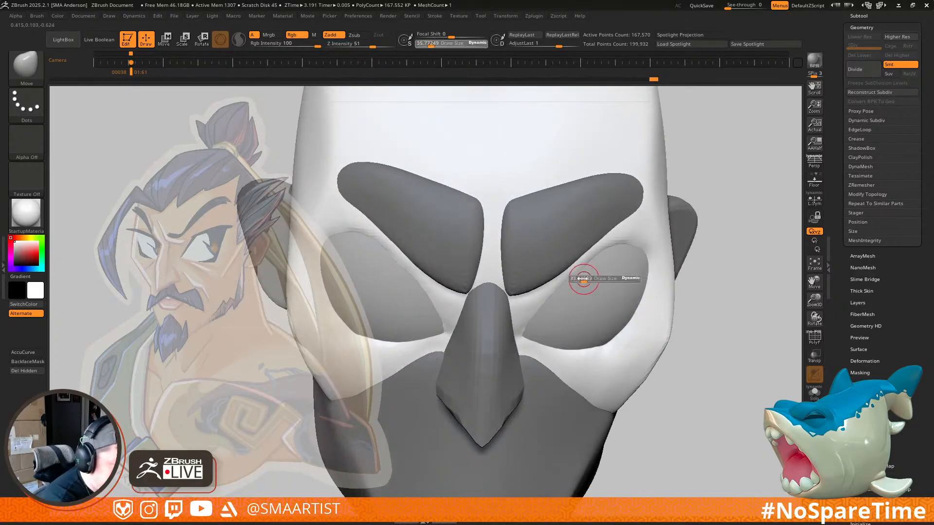
{"action": "left_click_drag", "start_coordinate": [584, 280], "coordinate": [585, 280]}
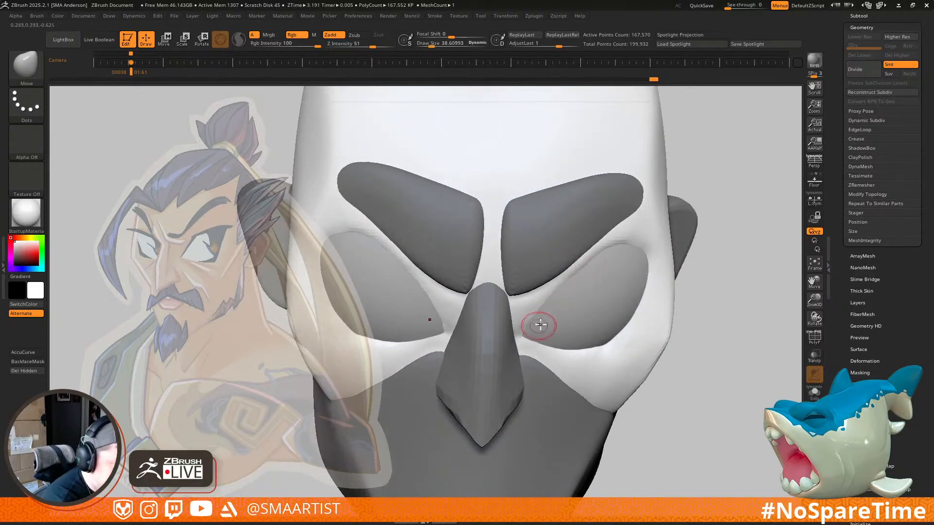
{"action": "right_click_drag", "start_coordinate": [556, 300], "coordinate": [548, 312]}
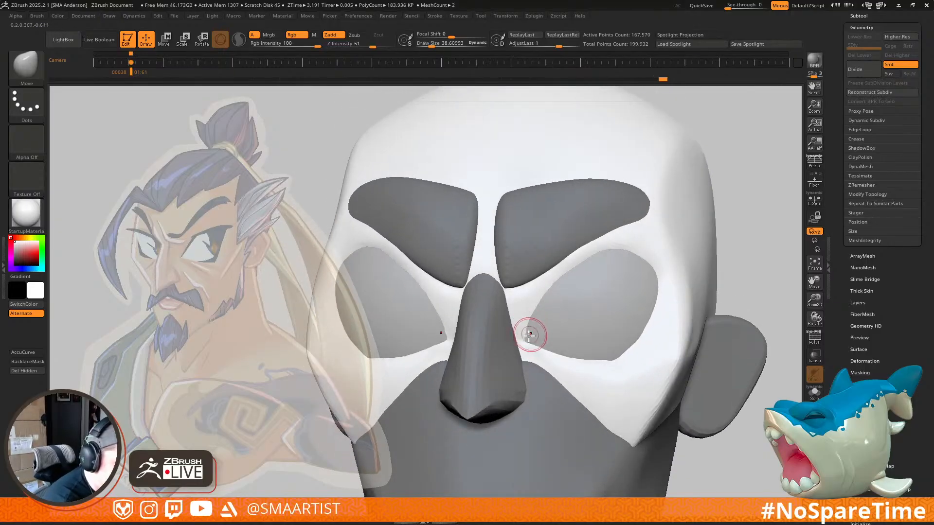
{"action": "right_click_drag", "start_coordinate": [541, 313], "coordinate": [633, 201]}
{"action": "left_click_drag", "start_coordinate": [679, 211], "coordinate": [698, 260], "text": "ctrl"}
Step: Insert a low-poly sphere under the back of the jaw with the IMM Primitives brush as the base of the neck
{"action": "mouse_move", "coordinate": [698, 260]}
{"action": "right_mouse_down", "text": "ctrl"}
{"action": "mouse_move", "coordinate": [665, 237]}
{"action": "mouse_move", "coordinate": [680, 241]}
{"action": "mouse_move", "coordinate": [621, 327]}
{"action": "mouse_move", "coordinate": [593, 287]}
{"action": "mouse_move", "coordinate": [556, 279]}
{"action": "right_mouse_up", "text": "ctrl"}
{"action": "mouse_move", "coordinate": [601, 250]}
{"action": "right_mouse_down", "text": "alt"}
{"action": "mouse_move", "coordinate": [580, 313]}
{"action": "mouse_move", "coordinate": [560, 269]}
{"action": "right_mouse_up", "text": "alt"}
{"action": "right_click_drag", "start_coordinate": [664, 229], "coordinate": [654, 205]}
{"action": "right_click_drag", "start_coordinate": [489, 307], "coordinate": [480, 324], "text": "ctrl"}
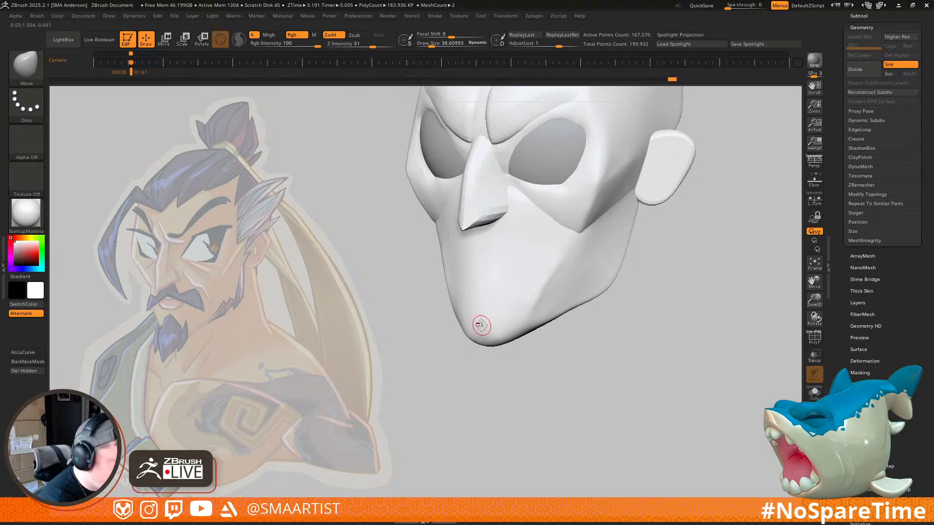
{"action": "key", "text": "b"}
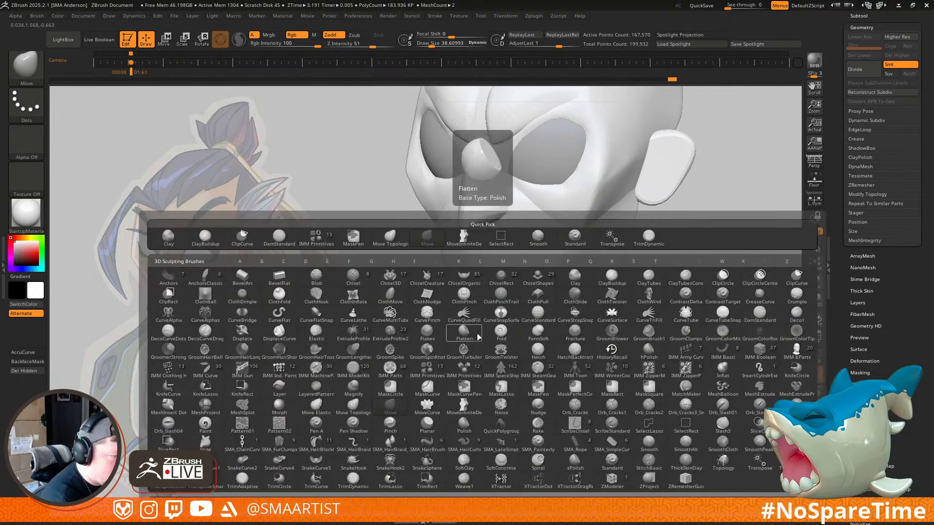
{"action": "left_click", "coordinate": [316, 238]}
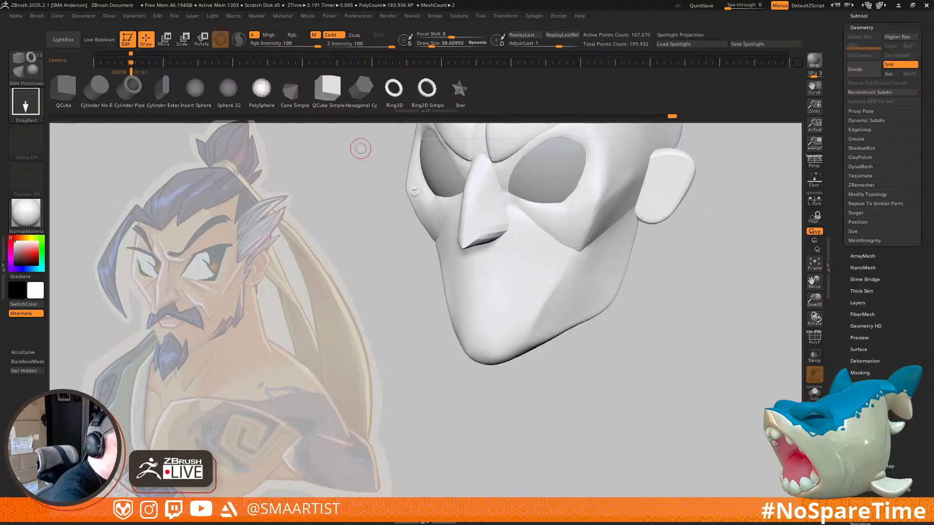
{"action": "right_click_drag", "start_coordinate": [637, 344], "coordinate": [579, 264], "text": "ctrl"}
{"action": "right_click_drag", "start_coordinate": [657, 282], "coordinate": [623, 276]}
{"action": "mouse_move", "coordinate": [583, 301]}
{"action": "right_mouse_down", "text": "alt"}
{"action": "mouse_move", "coordinate": [668, 266]}
{"action": "mouse_move", "coordinate": [669, 243]}
{"action": "mouse_move", "coordinate": [656, 241]}
{"action": "right_mouse_up", "text": "alt"}
{"action": "right_click_drag", "start_coordinate": [538, 238], "coordinate": [522, 272]}
{"action": "left_click_drag", "start_coordinate": [525, 291], "coordinate": [525, 307]}
{"action": "right_click_drag", "start_coordinate": [591, 297], "coordinate": [624, 263], "text": "ctrl"}
Step: Set the Focal Shift to -100 and rotate the neck sphere until its long axis points almost straight down
{"action": "key", "text": "w"}
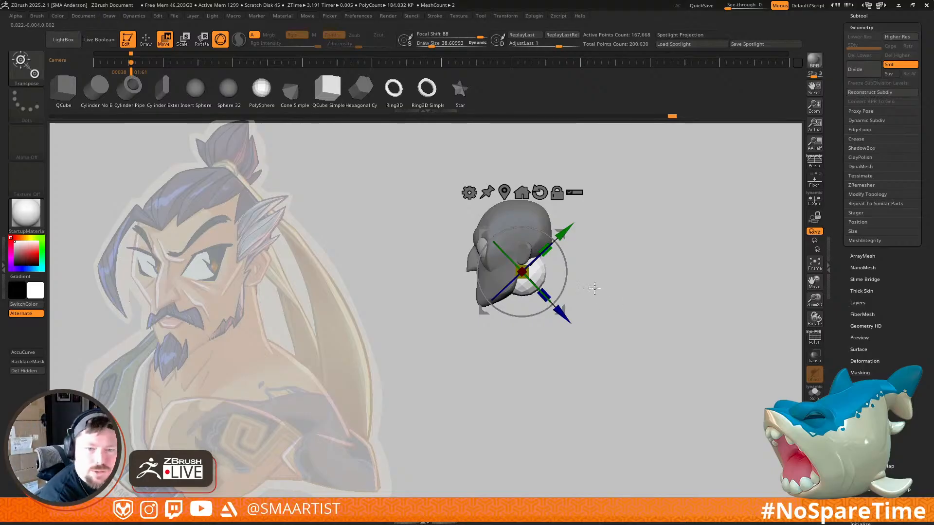
{"action": "mouse_move", "coordinate": [548, 234]}
{"action": "left_mouse_down"}
{"action": "mouse_move", "coordinate": [558, 241]}
{"action": "mouse_move", "coordinate": [542, 231]}
{"action": "left_mouse_up"}
{"action": "left_click_drag", "start_coordinate": [471, 37], "coordinate": [407, 46]}
{"action": "left_click_drag", "start_coordinate": [538, 222], "coordinate": [559, 236]}
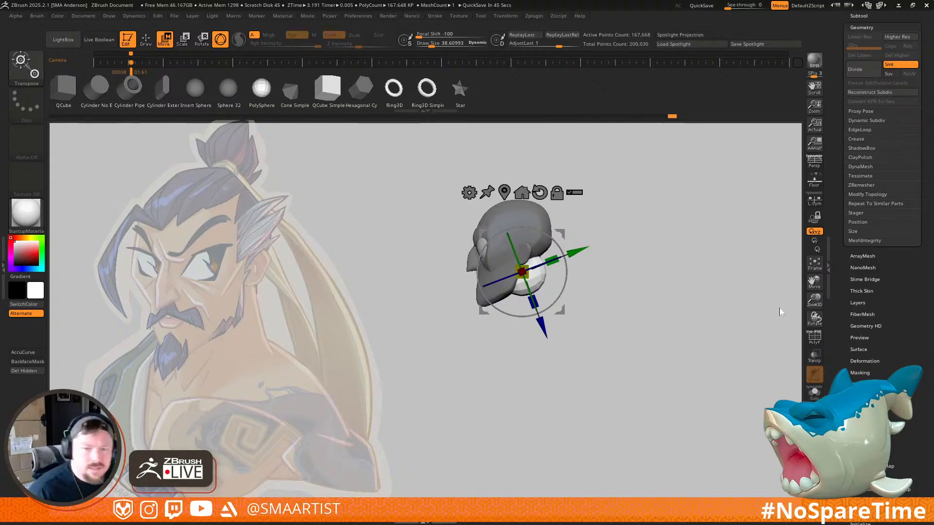
{"action": "left_click_drag", "start_coordinate": [647, 241], "coordinate": [669, 229]}
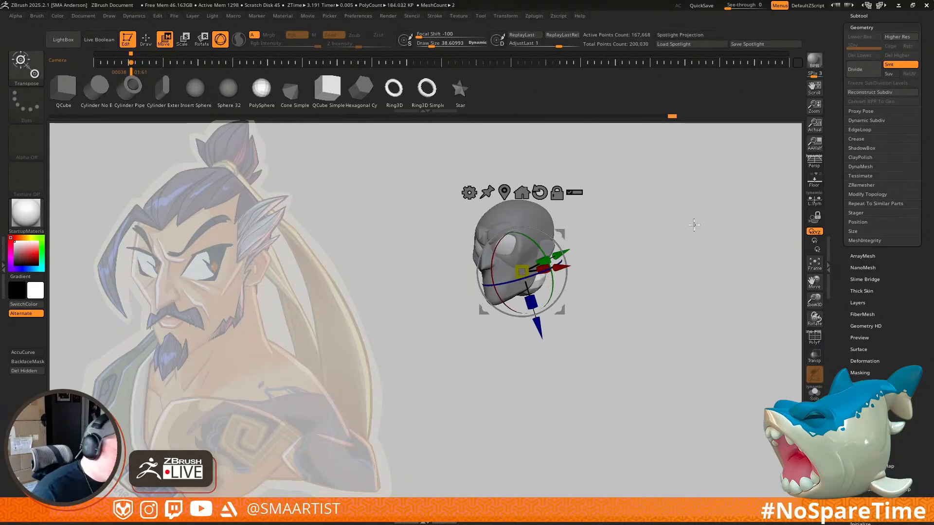
{"action": "right_click_drag", "start_coordinate": [621, 238], "coordinate": [636, 331]}
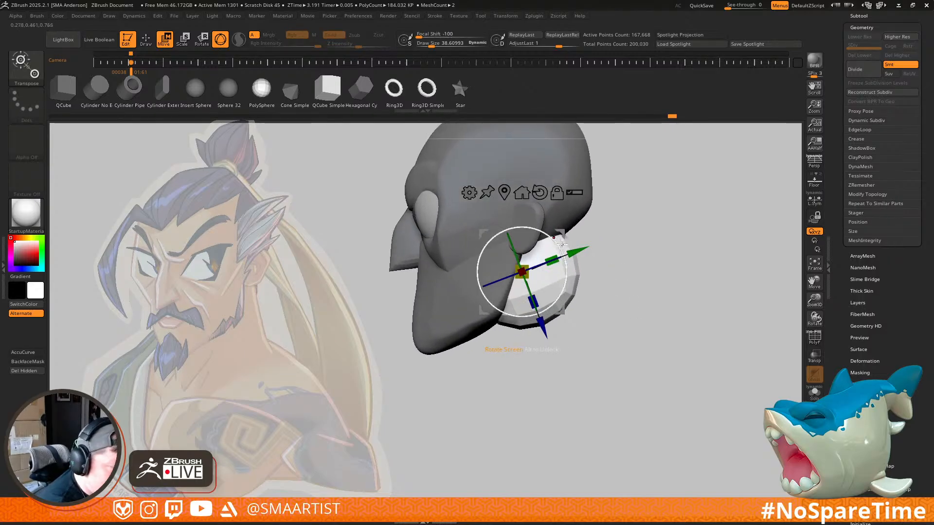
{"action": "left_click_drag", "start_coordinate": [557, 245], "coordinate": [564, 258]}
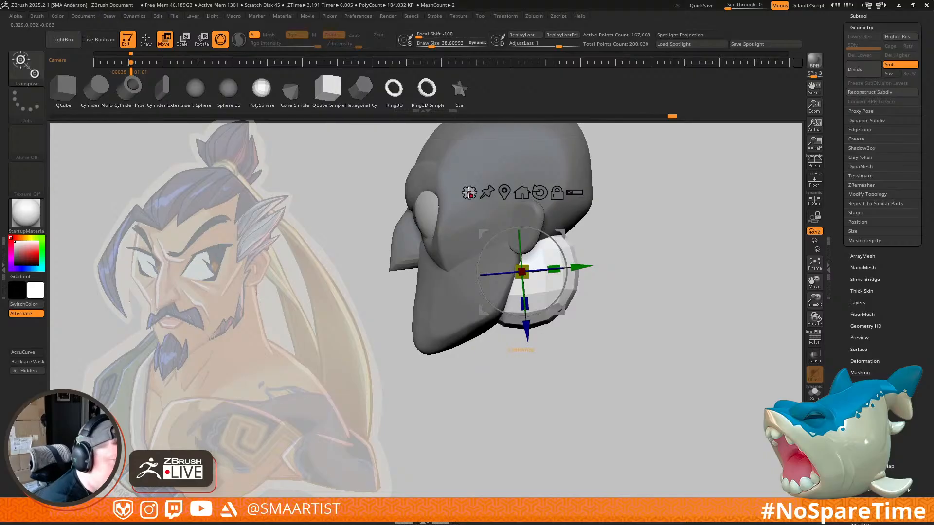
Step: Lengthen the sphere downward into a capsule-shaped neck with the Extender deformer and accept the result
{"action": "left_click", "coordinate": [468, 193]}
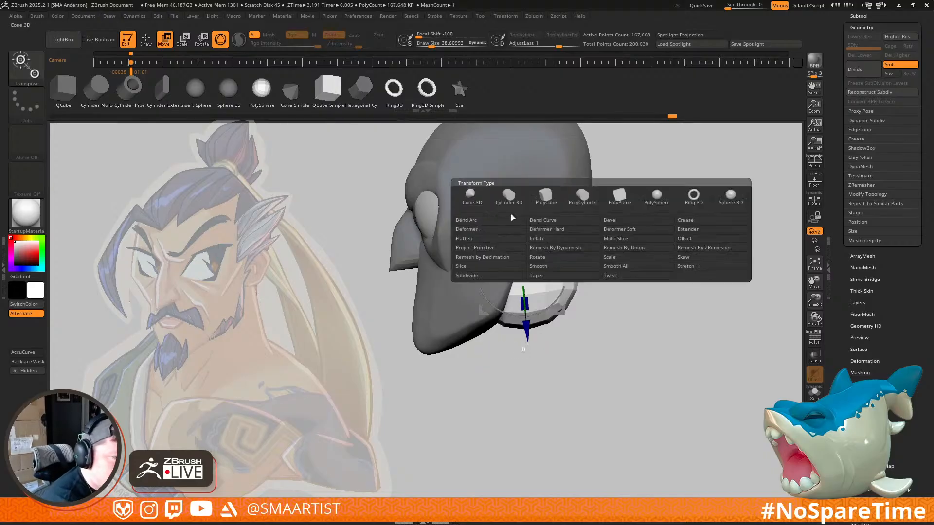
{"action": "left_click", "coordinate": [709, 225]}
{"action": "left_click_drag", "start_coordinate": [527, 339], "coordinate": [531, 379]}
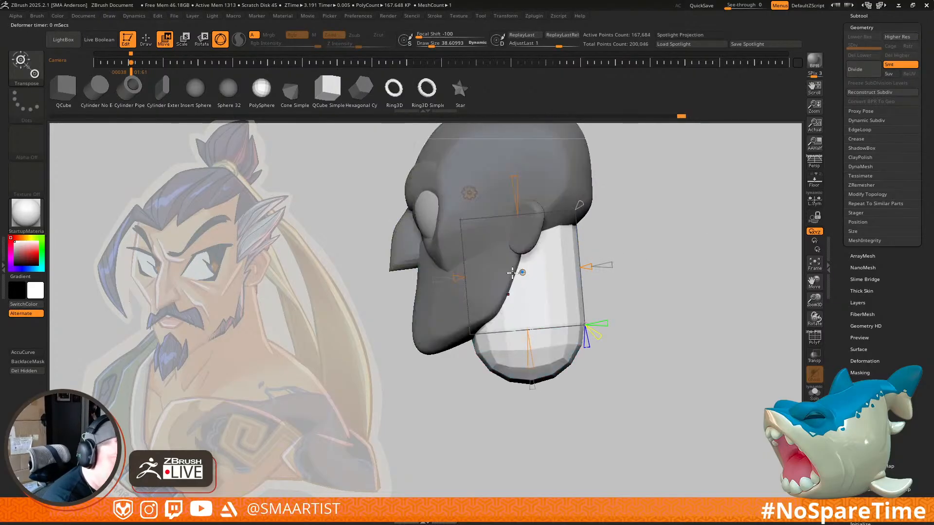
{"action": "left_click", "coordinate": [469, 191]}
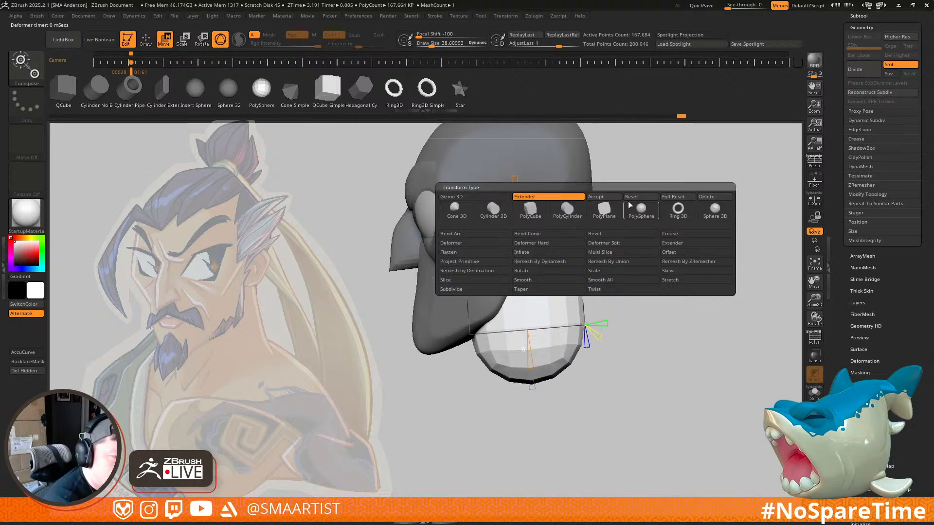
{"action": "left_click", "coordinate": [612, 198]}
Step: Mask everything except the neck, centre the gizmo on it, and move the neck downward below the head
{"action": "left_click", "coordinate": [641, 264], "text": "ctrl"}
{"action": "left_click_drag", "start_coordinate": [640, 265], "coordinate": [647, 270], "text": "ctrl"}
{"action": "left_click", "coordinate": [574, 326], "text": "ctrl"}
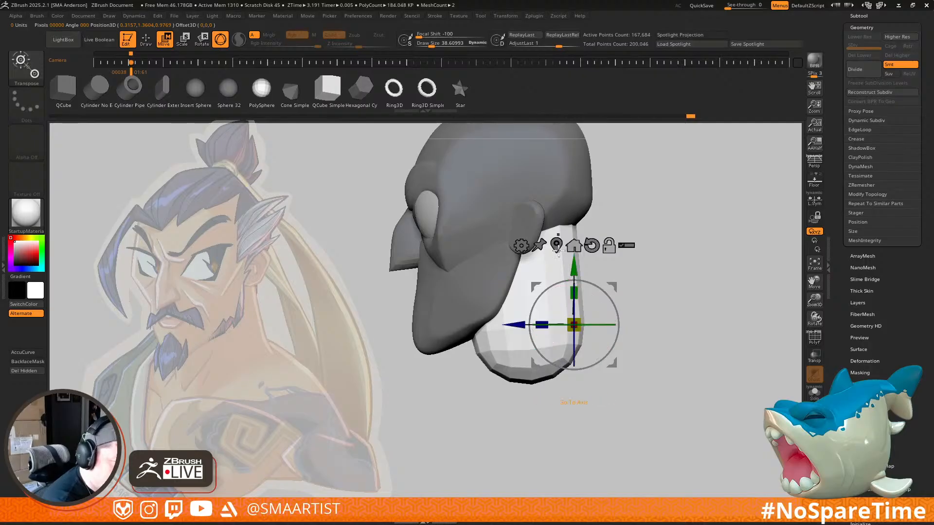
{"action": "left_click", "coordinate": [558, 244]}
{"action": "mouse_move", "coordinate": [558, 231]}
{"action": "left_mouse_down"}
{"action": "mouse_move", "coordinate": [564, 288]}
{"action": "mouse_move", "coordinate": [562, 279]}
{"action": "left_mouse_up"}
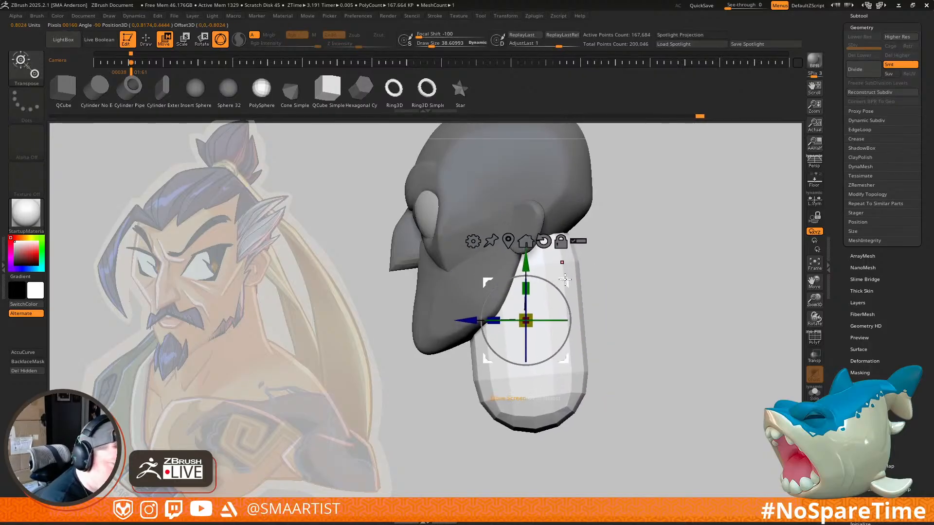
Step: Return to the stored camera view over the reference drawing and shift the neck to line up with the drawn neck
{"action": "key", "text": "b"}
{"action": "key", "text": "m"}
{"action": "key", "text": "v"}
{"action": "key", "text": "Left"}
{"action": "key", "text": "Right"}
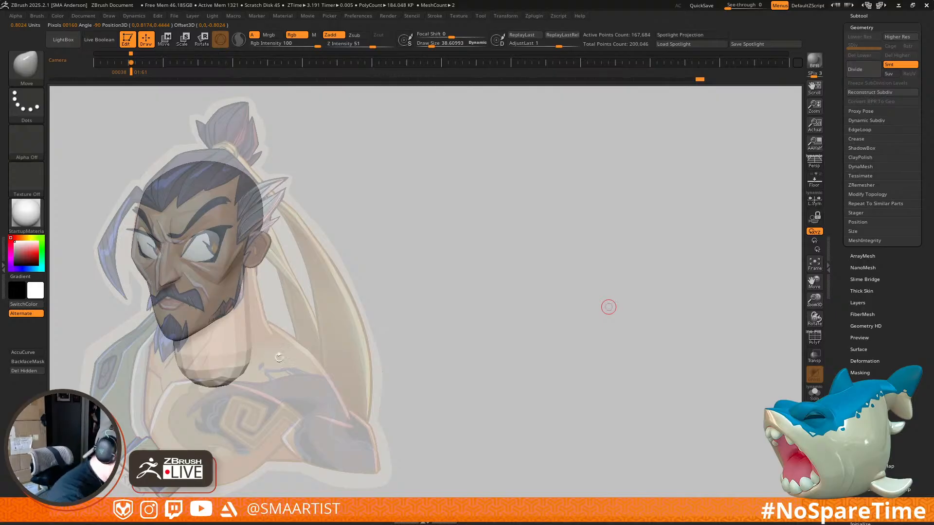
{"action": "key", "text": "w"}
{"action": "left_click_drag", "start_coordinate": [193, 295], "coordinate": [189, 321]}
{"action": "key", "text": "q"}
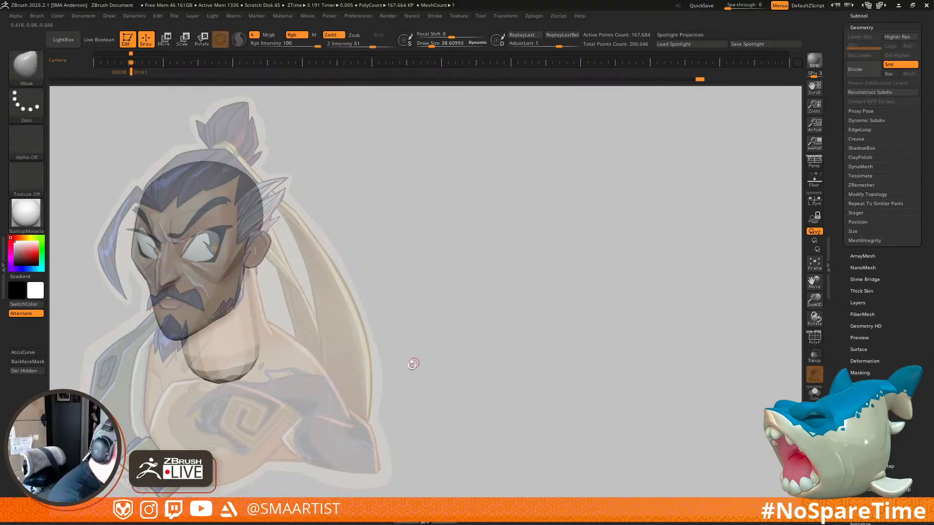
Step: Display the polygroup wireframe and nudge the neck with the gizmo to fit the drawn neck in the reference
{"action": "key", "text": "shift+f"}
{"action": "key", "text": "w"}
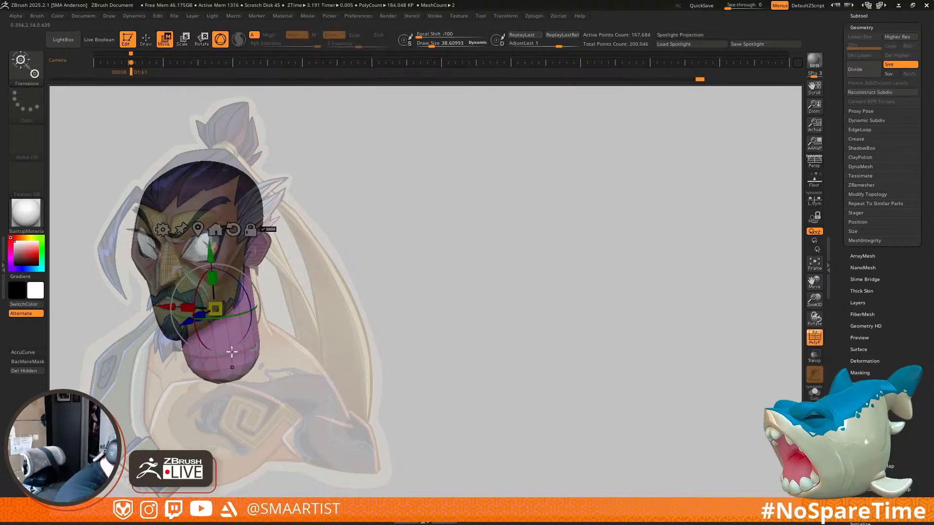
{"action": "left_click_drag", "start_coordinate": [220, 306], "coordinate": [226, 302]}
{"action": "mouse_move", "coordinate": [341, 304]}
{"action": "left_mouse_down", "text": "alt"}
{"action": "mouse_move", "coordinate": [611, 287]}
{"action": "mouse_move", "coordinate": [596, 269]}
{"action": "mouse_move", "coordinate": [563, 276]}
{"action": "left_mouse_up", "text": "alt"}
{"action": "key", "text": "q"}
Step: With the Move brush at a Draw Size of about 403, pull the top edge of the neck up into the back of the skull
{"action": "mouse_move", "coordinate": [564, 276]}
{"action": "right_mouse_down"}
{"action": "mouse_move", "coordinate": [522, 244]}
{"action": "mouse_move", "coordinate": [523, 261]}
{"action": "mouse_move", "coordinate": [524, 242]}
{"action": "right_mouse_up"}
{"action": "key", "text": "b"}
{"action": "key", "text": "m"}
{"action": "key", "text": "v"}
{"action": "key", "text": "s"}
{"action": "left_click_drag", "start_coordinate": [523, 243], "coordinate": [552, 245]}
{"action": "right_click_drag", "start_coordinate": [550, 243], "coordinate": [530, 246]}
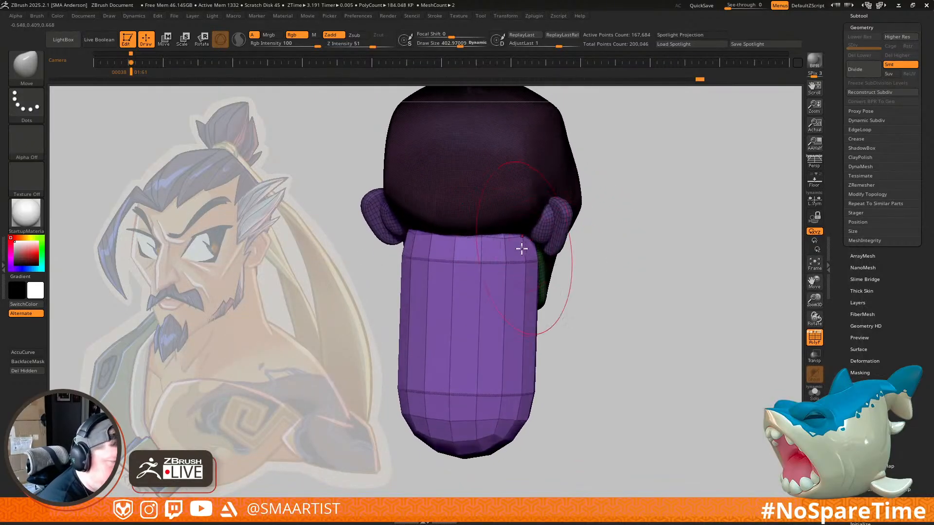
{"action": "left_click_drag", "start_coordinate": [523, 246], "coordinate": [524, 210]}
{"action": "left_click_drag", "start_coordinate": [468, 247], "coordinate": [465, 224]}
{"action": "left_click_drag", "start_coordinate": [530, 238], "coordinate": [527, 217]}
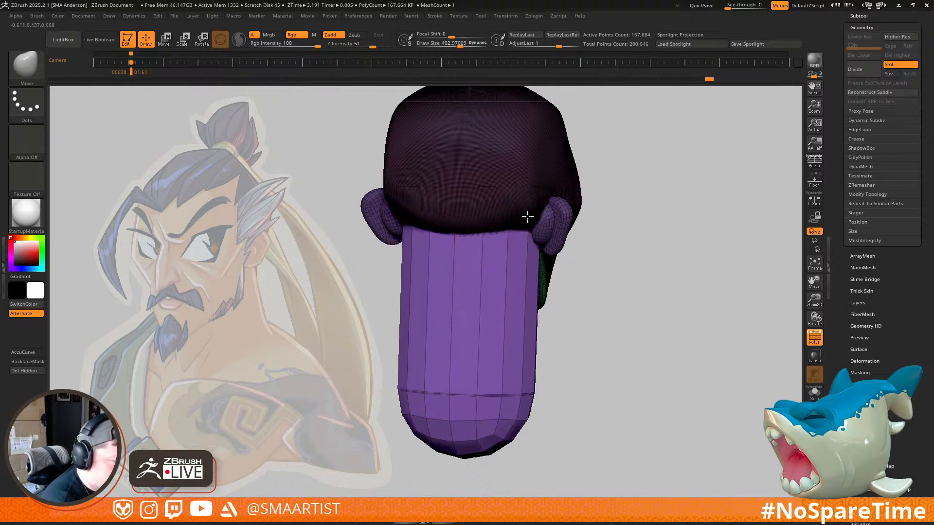
Step: Reshape the neck with the Move brush, reducing the Draw Size to about 306, so it slants back and ends in an angled base
{"action": "mouse_move", "coordinate": [532, 246]}
{"action": "right_mouse_down"}
{"action": "mouse_move", "coordinate": [563, 235]}
{"action": "mouse_move", "coordinate": [532, 236]}
{"action": "mouse_move", "coordinate": [568, 210]}
{"action": "mouse_move", "coordinate": [569, 194]}
{"action": "mouse_move", "coordinate": [544, 304]}
{"action": "right_mouse_up"}
{"action": "left_click_drag", "start_coordinate": [502, 270], "coordinate": [516, 302]}
{"action": "mouse_move", "coordinate": [603, 256]}
{"action": "right_mouse_down"}
{"action": "mouse_move", "coordinate": [635, 233]}
{"action": "mouse_move", "coordinate": [546, 298]}
{"action": "mouse_move", "coordinate": [705, 244]}
{"action": "mouse_move", "coordinate": [702, 204]}
{"action": "mouse_move", "coordinate": [687, 182]}
{"action": "mouse_move", "coordinate": [708, 219]}
{"action": "mouse_move", "coordinate": [626, 233]}
{"action": "mouse_move", "coordinate": [644, 243]}
{"action": "mouse_move", "coordinate": [726, 184]}
{"action": "mouse_move", "coordinate": [629, 264]}
{"action": "mouse_move", "coordinate": [608, 308]}
{"action": "mouse_move", "coordinate": [694, 292]}
{"action": "mouse_move", "coordinate": [661, 282]}
{"action": "mouse_move", "coordinate": [624, 315]}
{"action": "mouse_move", "coordinate": [626, 301]}
{"action": "right_mouse_up"}
{"action": "key", "text": "ctrl"}
{"action": "key", "text": "shift+f"}
{"action": "key", "text": "s"}
{"action": "left_click_drag", "start_coordinate": [586, 353], "coordinate": [576, 353]}
{"action": "mouse_move", "coordinate": [576, 353]}
{"action": "right_mouse_down"}
{"action": "mouse_move", "coordinate": [597, 330]}
{"action": "mouse_move", "coordinate": [516, 347]}
{"action": "mouse_move", "coordinate": [430, 326]}
{"action": "mouse_move", "coordinate": [435, 319]}
{"action": "right_mouse_up"}
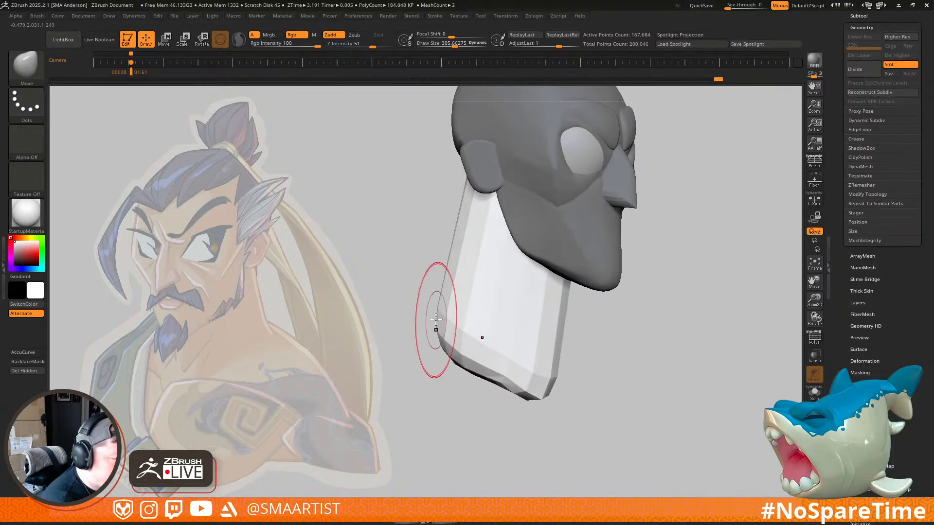
{"action": "right_click_drag", "start_coordinate": [626, 302], "coordinate": [558, 301]}
{"action": "key", "text": "shift+f"}
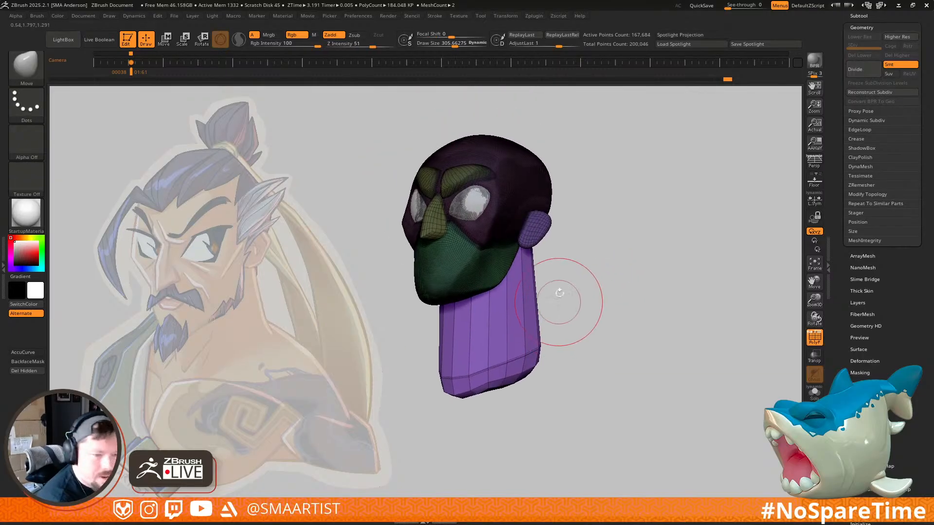
Step: Remove all creases from the neck and subdivide it twice
{"action": "left_click", "coordinate": [856, 139]}
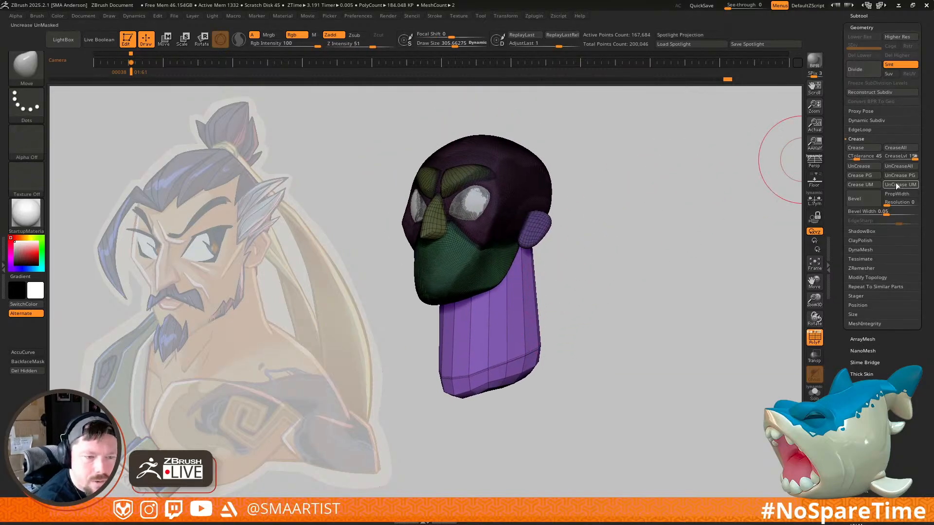
{"action": "left_click", "coordinate": [903, 168]}
{"action": "right_click_drag", "start_coordinate": [610, 266], "coordinate": [652, 224], "text": "alt"}
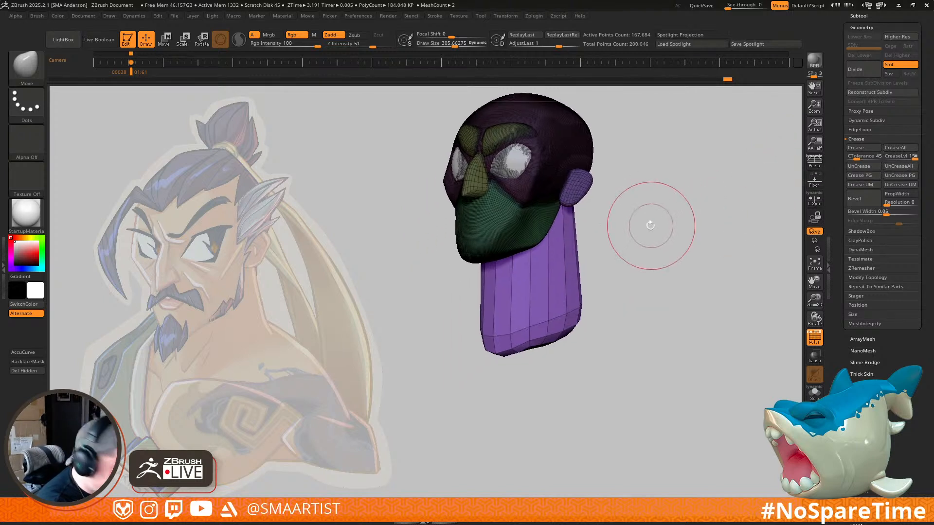
{"action": "key", "text": "ctrl+d"}
{"action": "key", "text": "ctrl+d"}
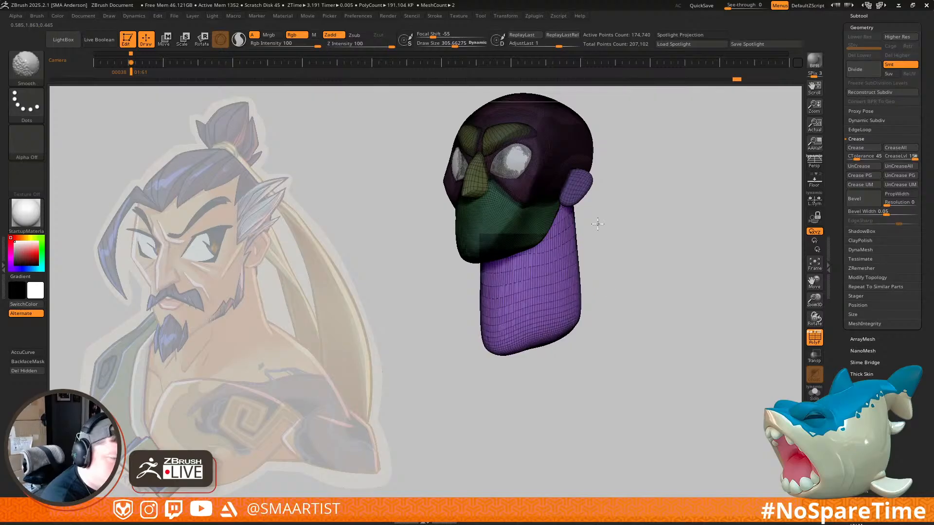
Step: Smooth the surface of the subdivided neck, hide the wireframe, and clear the mask from the head
{"action": "left_click_drag", "start_coordinate": [671, 219], "coordinate": [634, 249]}
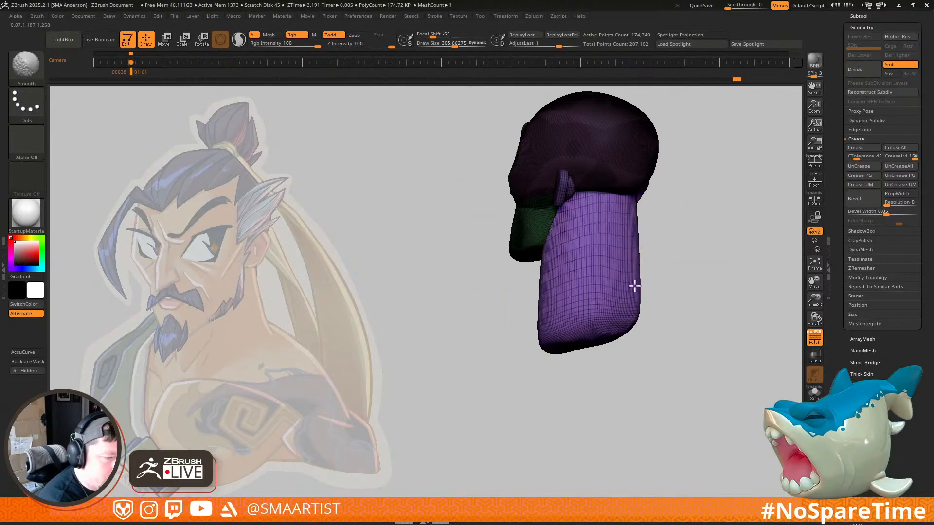
{"action": "left_click_drag", "start_coordinate": [698, 209], "coordinate": [693, 238]}
{"action": "mouse_move", "coordinate": [605, 265]}
{"action": "left_mouse_down", "text": "shift"}
{"action": "mouse_move", "coordinate": [548, 248]}
{"action": "mouse_move", "coordinate": [562, 309]}
{"action": "left_mouse_up", "text": "shift"}
{"action": "mouse_move", "coordinate": [656, 247]}
{"action": "left_mouse_down"}
{"action": "mouse_move", "coordinate": [669, 261]}
{"action": "mouse_move", "coordinate": [635, 243]}
{"action": "mouse_move", "coordinate": [674, 241]}
{"action": "left_mouse_up"}
{"action": "key", "text": "shift+f"}
{"action": "left_click_drag", "start_coordinate": [711, 233], "coordinate": [652, 233], "text": "alt"}
{"action": "left_click_drag", "start_coordinate": [661, 212], "coordinate": [655, 243], "text": "ctrl"}
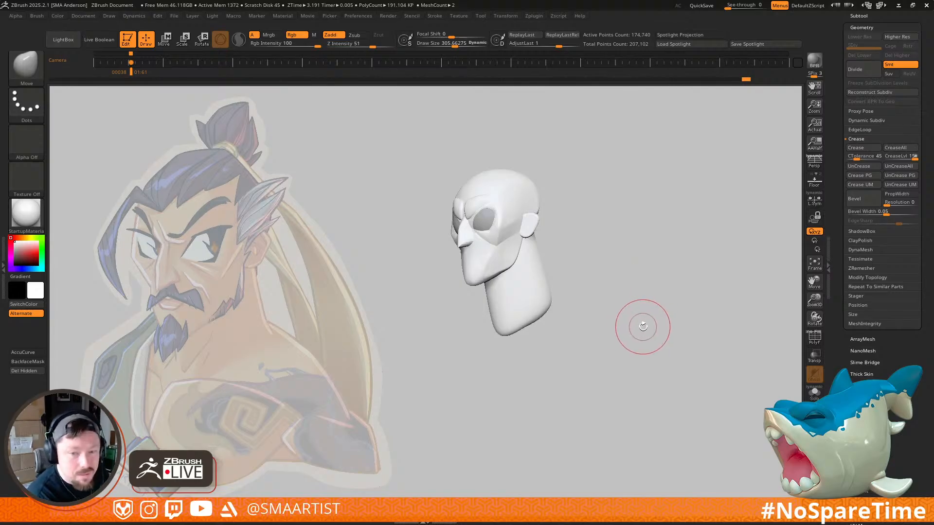
Step: Insert a small sphere with the IMM Primitives brush at the mouth, just below the nose
{"action": "mouse_move", "coordinate": [651, 313]}
{"action": "left_mouse_down"}
{"action": "mouse_move", "coordinate": [701, 289]}
{"action": "mouse_move", "coordinate": [664, 288]}
{"action": "mouse_move", "coordinate": [654, 305]}
{"action": "mouse_move", "coordinate": [683, 320]}
{"action": "mouse_move", "coordinate": [680, 308]}
{"action": "left_mouse_up"}
{"action": "mouse_move", "coordinate": [559, 256]}
{"action": "right_mouse_down", "text": "ctrl"}
{"action": "mouse_move", "coordinate": [565, 319]}
{"action": "mouse_move", "coordinate": [553, 354]}
{"action": "mouse_move", "coordinate": [552, 343]}
{"action": "right_mouse_up", "text": "ctrl"}
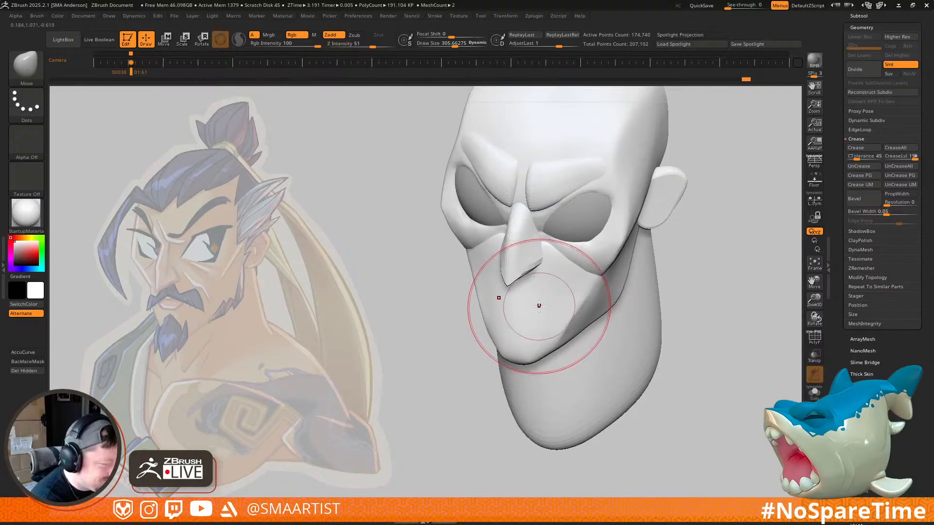
{"action": "key", "text": "b"}
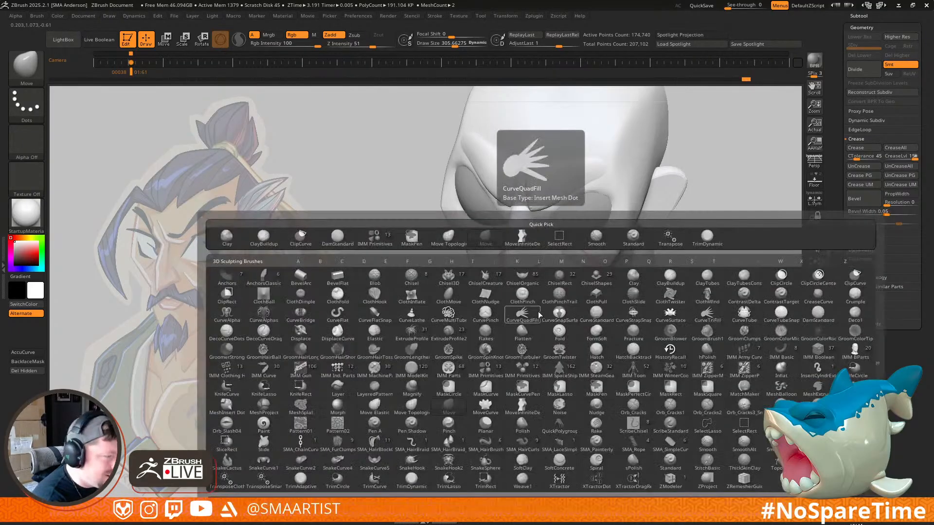
{"action": "left_click", "coordinate": [383, 239]}
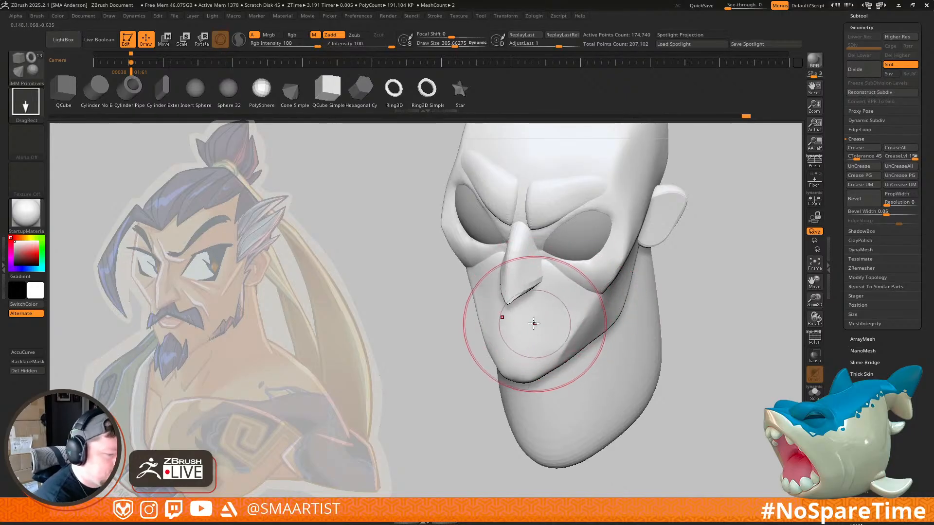
{"action": "left_click_drag", "start_coordinate": [517, 324], "coordinate": [536, 311]}
{"action": "mouse_move", "coordinate": [536, 311]}
{"action": "right_mouse_down"}
{"action": "mouse_move", "coordinate": [546, 292]}
{"action": "mouse_move", "coordinate": [552, 309]}
{"action": "mouse_move", "coordinate": [619, 313]}
{"action": "right_mouse_up"}
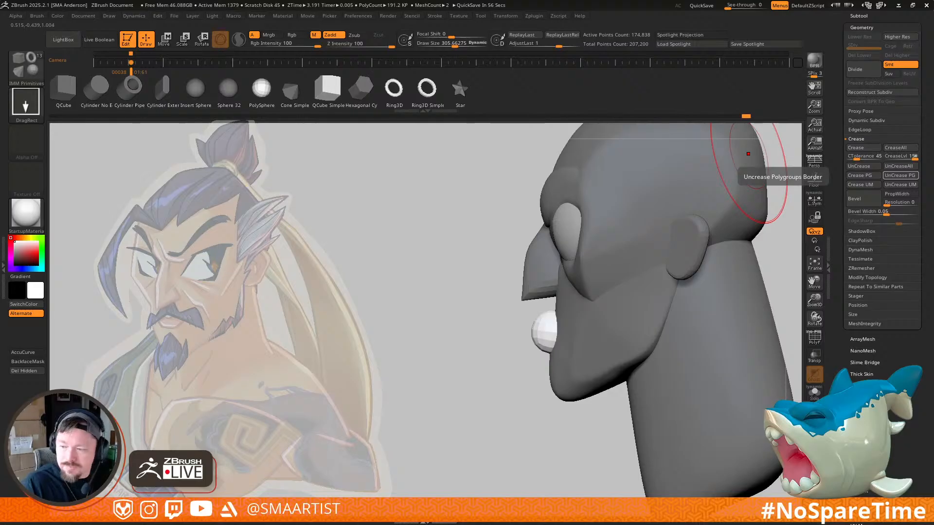
{"action": "left_click_drag", "start_coordinate": [454, 309], "coordinate": [467, 287]}
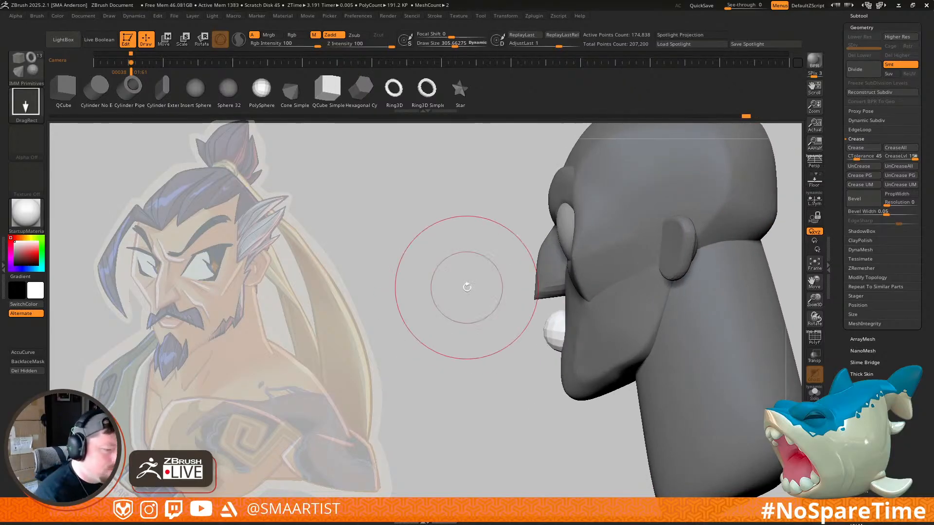
{"action": "mouse_move", "coordinate": [481, 392]}
{"action": "left_mouse_down"}
{"action": "mouse_move", "coordinate": [510, 345]}
{"action": "mouse_move", "coordinate": [594, 313]}
{"action": "mouse_move", "coordinate": [570, 315]}
{"action": "left_mouse_up"}
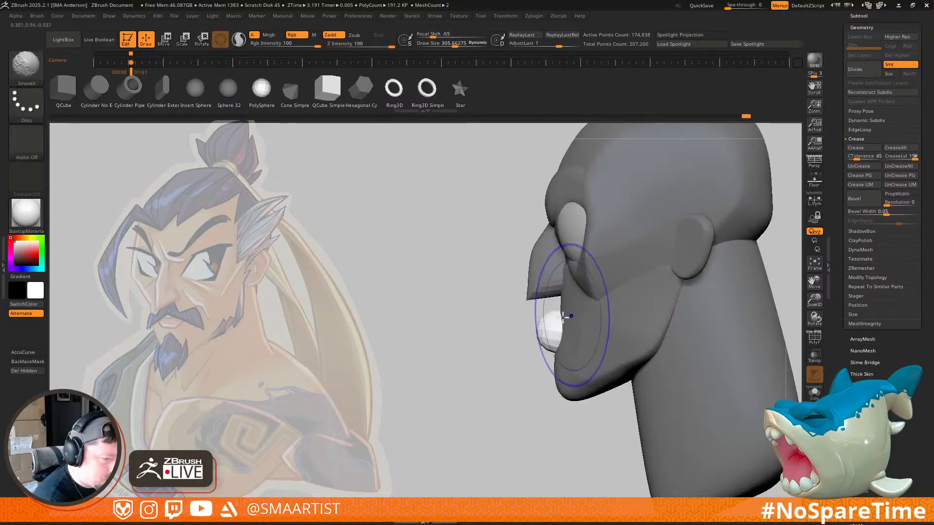
Step: Mask the lower half of the mouth sphere with MaskLasso and squash its upper half flat with the gizmo
{"action": "key", "text": "w"}
{"action": "right_click_drag", "start_coordinate": [564, 328], "coordinate": [575, 380], "text": "ctrl"}
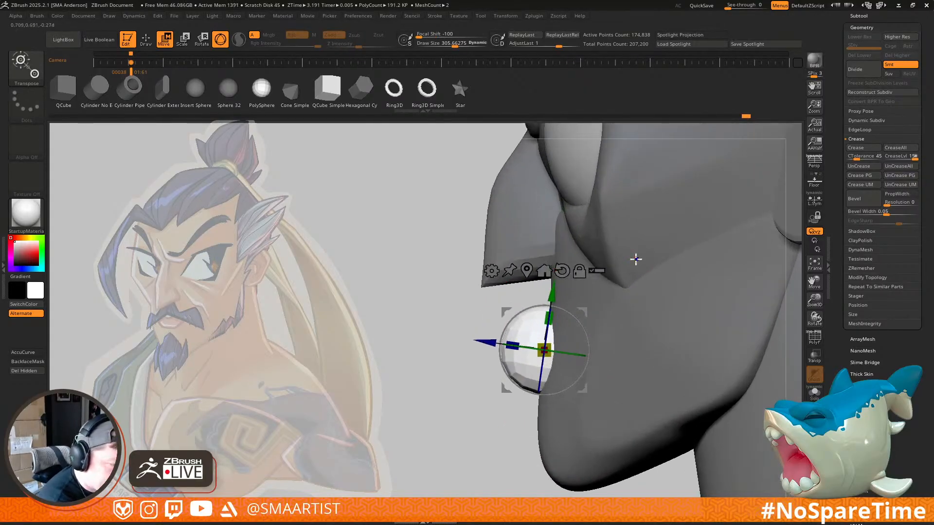
{"action": "key", "text": "shift+f"}
{"action": "left_click", "coordinate": [26, 66], "text": "ctrl"}
{"action": "left_click", "coordinate": [187, 117]}
{"action": "mouse_move", "coordinate": [448, 348]}
{"action": "left_mouse_down", "text": "ctrl"}
{"action": "mouse_move", "coordinate": [445, 385]}
{"action": "mouse_move", "coordinate": [671, 377]}
{"action": "mouse_move", "coordinate": [678, 362]}
{"action": "left_mouse_up", "text": "ctrl"}
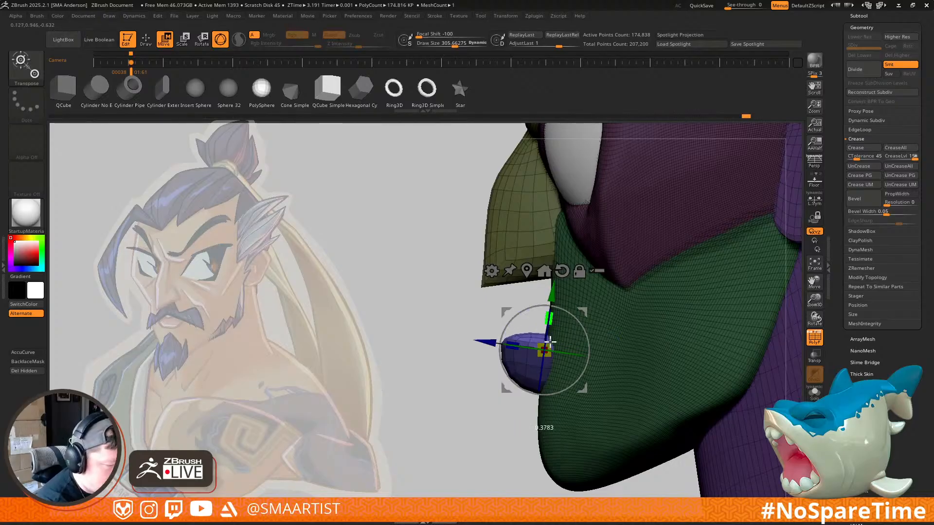
{"action": "left_click_drag", "start_coordinate": [550, 343], "coordinate": [550, 341]}
{"action": "right_click_drag", "start_coordinate": [550, 336], "coordinate": [686, 328]}
{"action": "key", "text": "q"}
{"action": "key", "text": "shift+f"}
{"action": "right_click_drag", "start_coordinate": [686, 328], "coordinate": [640, 312]}
Step: Reset the gizmo orientation, isolate the half-sphere to mask it, show the whole head again, and invert the mask
{"action": "right_click_drag", "start_coordinate": [540, 353], "coordinate": [614, 308], "text": "alt"}
{"action": "right_click_drag", "start_coordinate": [614, 309], "coordinate": [599, 307]}
{"action": "left_click", "coordinate": [485, 378], "text": "ctrl"}
{"action": "key", "text": "w"}
{"action": "left_click", "coordinate": [550, 249]}
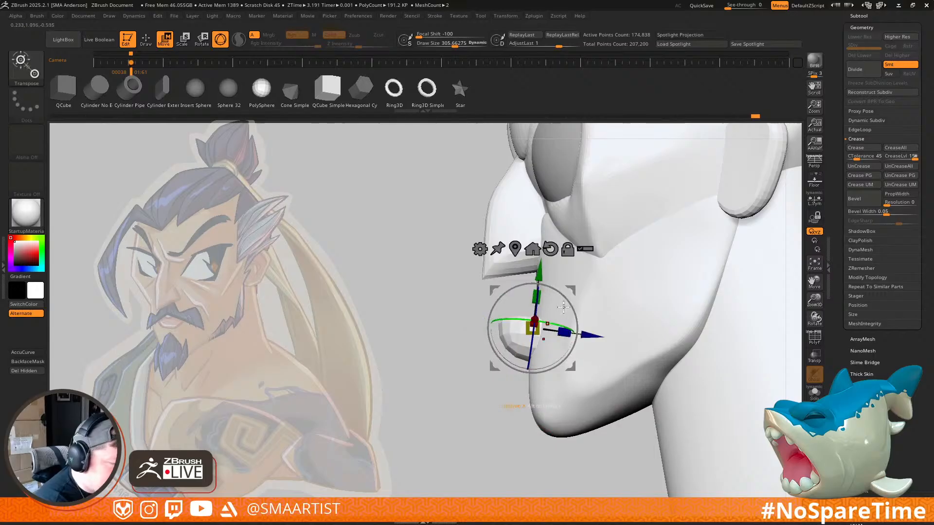
{"action": "key", "text": "q"}
{"action": "left_click", "coordinate": [518, 344], "text": "ctrl+shift"}
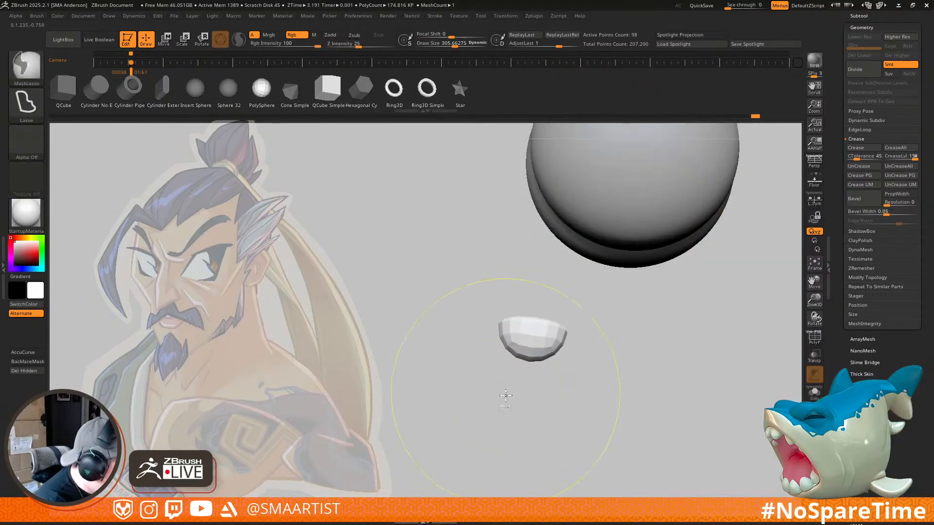
{"action": "left_click", "coordinate": [505, 396], "text": "ctrl"}
{"action": "left_click", "coordinate": [505, 407], "text": "ctrl+shift"}
{"action": "left_click", "coordinate": [492, 411], "text": "ctrl"}
Step: Stretch the half-sphere sideways with the gizmo to form a wide mouth shape
{"action": "right_click_drag", "start_coordinate": [647, 322], "coordinate": [603, 314], "text": "ctrl"}
{"action": "right_click_drag", "start_coordinate": [520, 296], "coordinate": [540, 331], "text": "ctrl"}
{"action": "right_click_drag", "start_coordinate": [540, 331], "coordinate": [597, 303], "text": "alt"}
{"action": "key", "text": "w"}
{"action": "left_click_drag", "start_coordinate": [553, 304], "coordinate": [571, 305]}
{"action": "right_click_drag", "start_coordinate": [597, 311], "coordinate": [596, 246]}
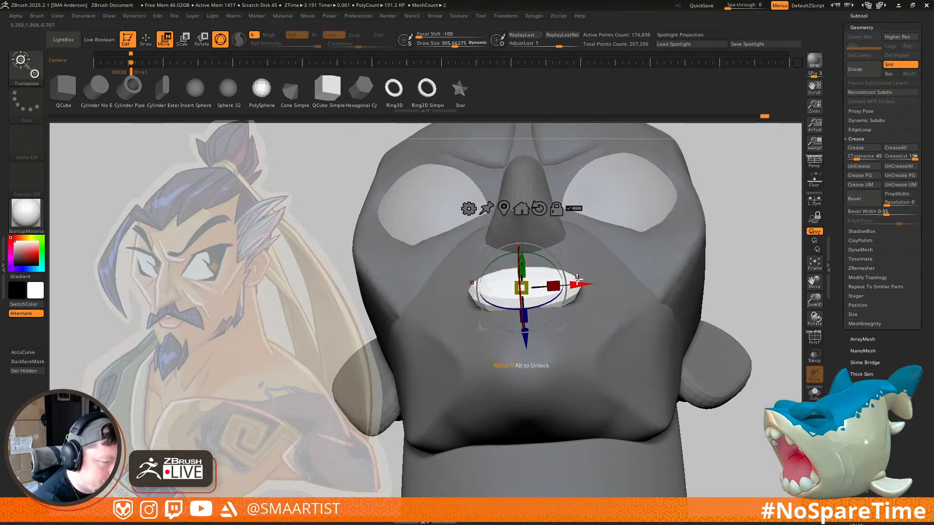
Step: Bend the mouth shape around the jaw with the Move brush and arch the middle of its lower edge upward
{"action": "key", "text": "b"}
{"action": "key", "text": "m"}
{"action": "key", "text": "v"}
{"action": "right_click_drag", "start_coordinate": [647, 292], "coordinate": [587, 280]}
{"action": "key", "text": "s"}
{"action": "left_click_drag", "start_coordinate": [588, 285], "coordinate": [578, 285]}
{"action": "mouse_move", "coordinate": [607, 323]}
{"action": "right_mouse_down", "text": "shift"}
{"action": "mouse_move", "coordinate": [599, 347]}
{"action": "mouse_move", "coordinate": [562, 359]}
{"action": "right_mouse_up", "text": "shift"}
{"action": "key", "text": "s"}
{"action": "left_click_drag", "start_coordinate": [557, 357], "coordinate": [550, 357]}
{"action": "mouse_move", "coordinate": [548, 355]}
{"action": "right_mouse_down"}
{"action": "mouse_move", "coordinate": [547, 378]}
{"action": "mouse_move", "coordinate": [548, 351]}
{"action": "right_mouse_up"}
{"action": "left_click_drag", "start_coordinate": [575, 339], "coordinate": [574, 357]}
{"action": "right_click_drag", "start_coordinate": [574, 357], "coordinate": [548, 358]}
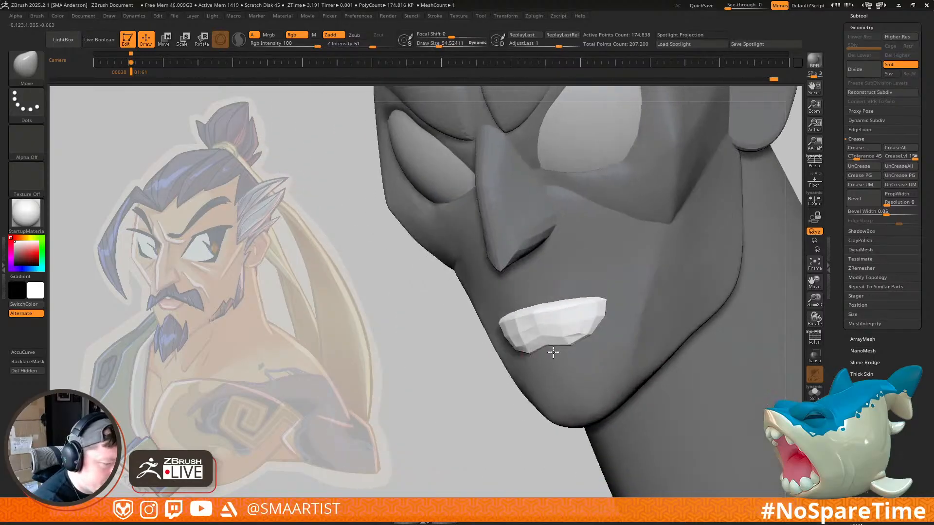
Step: Smooth the faceted mouth shape at a Draw Size of 69 and taper its outer corners
{"action": "key", "text": "shift"}
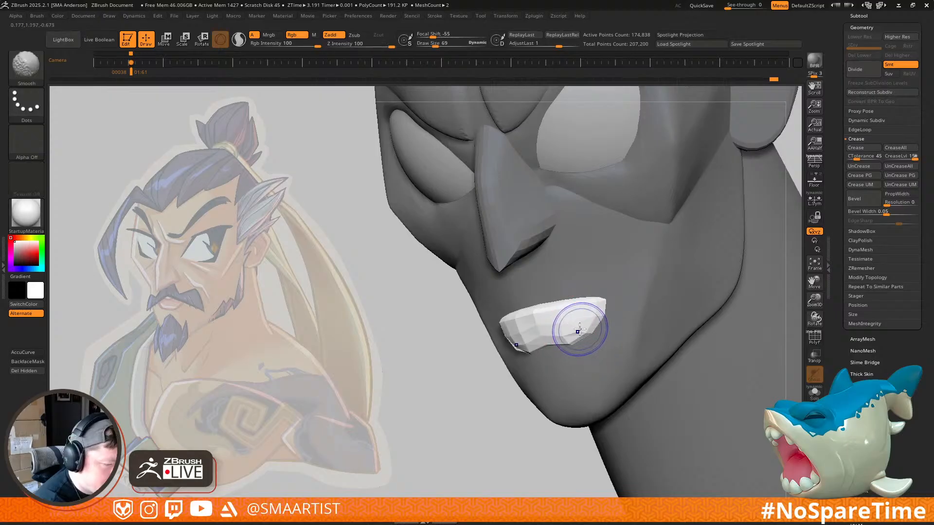
{"action": "mouse_move", "coordinate": [582, 337]}
{"action": "right_mouse_down"}
{"action": "mouse_move", "coordinate": [562, 358]}
{"action": "mouse_move", "coordinate": [573, 340]}
{"action": "right_mouse_up"}
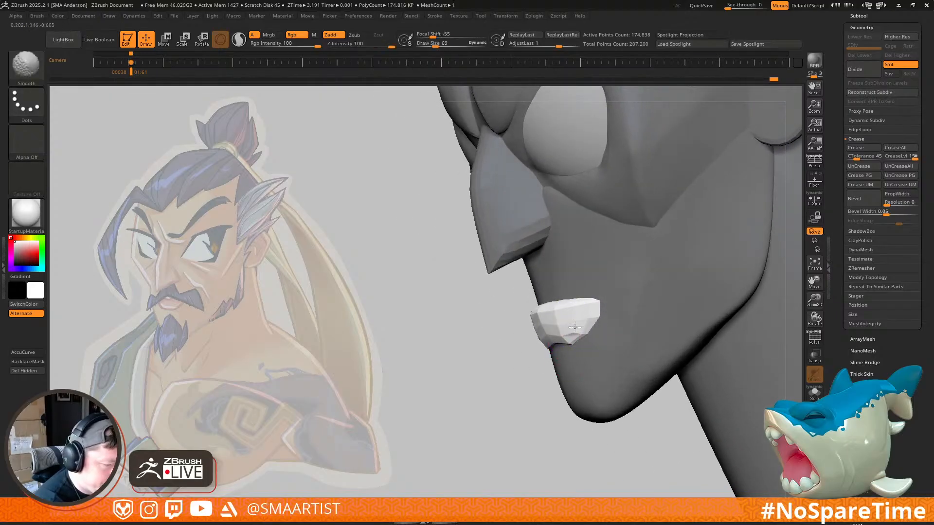
{"action": "mouse_move", "coordinate": [586, 340]}
{"action": "right_mouse_down"}
{"action": "mouse_move", "coordinate": [611, 327]}
{"action": "mouse_move", "coordinate": [567, 367]}
{"action": "mouse_move", "coordinate": [623, 296]}
{"action": "mouse_move", "coordinate": [597, 277]}
{"action": "mouse_move", "coordinate": [610, 360]}
{"action": "mouse_move", "coordinate": [590, 326]}
{"action": "mouse_move", "coordinate": [613, 331]}
{"action": "right_mouse_up"}
{"action": "key", "text": "ctrl"}
{"action": "key", "text": "w"}
{"action": "mouse_move", "coordinate": [602, 295]}
{"action": "right_mouse_down"}
{"action": "mouse_move", "coordinate": [594, 308]}
{"action": "mouse_move", "coordinate": [592, 300]}
{"action": "mouse_move", "coordinate": [640, 312]}
{"action": "mouse_move", "coordinate": [623, 286]}
{"action": "mouse_move", "coordinate": [561, 290]}
{"action": "mouse_move", "coordinate": [542, 261]}
{"action": "mouse_move", "coordinate": [558, 256]}
{"action": "right_mouse_up"}
{"action": "right_click", "coordinate": [594, 307]}
{"action": "key", "text": "q"}
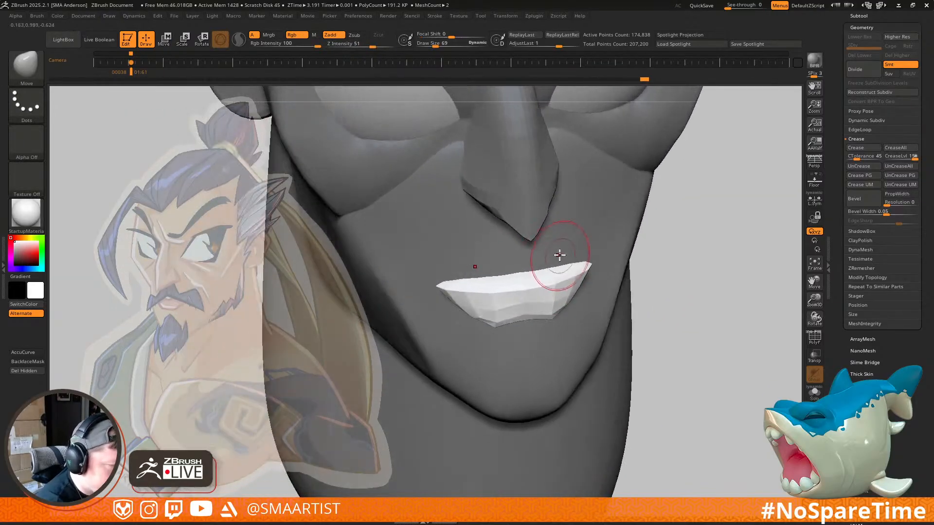
Step: Pull the mouth corners outward and thin the shape against the face with the Move brush, varying the Draw Size up to about 81
{"action": "key", "text": "s"}
{"action": "left_click_drag", "start_coordinate": [556, 254], "coordinate": [562, 254]}
{"action": "right_click_drag", "start_coordinate": [594, 257], "coordinate": [580, 262]}
{"action": "key", "text": "s"}
{"action": "left_click_drag", "start_coordinate": [582, 260], "coordinate": [603, 256]}
{"action": "mouse_move", "coordinate": [548, 292]}
{"action": "right_mouse_down"}
{"action": "mouse_move", "coordinate": [563, 276]}
{"action": "mouse_move", "coordinate": [541, 330]}
{"action": "right_mouse_up"}
{"action": "key", "text": "s"}
{"action": "left_click_drag", "start_coordinate": [536, 263], "coordinate": [519, 265]}
{"action": "right_click_drag", "start_coordinate": [509, 266], "coordinate": [532, 302]}
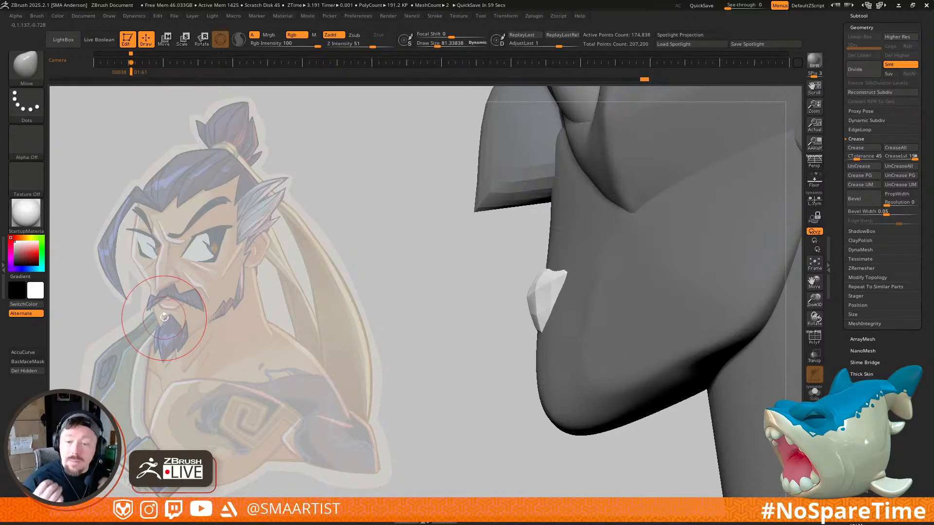
Step: Refine the lower edge of the mouth with the Move brush at a Draw Size of about 48, raising its middle
{"action": "left_click_drag", "start_coordinate": [496, 272], "coordinate": [557, 325]}
{"action": "key", "text": "s"}
{"action": "mouse_move", "coordinate": [533, 285]}
{"action": "left_mouse_down"}
{"action": "mouse_move", "coordinate": [554, 252]}
{"action": "mouse_move", "coordinate": [520, 291]}
{"action": "left_mouse_up"}
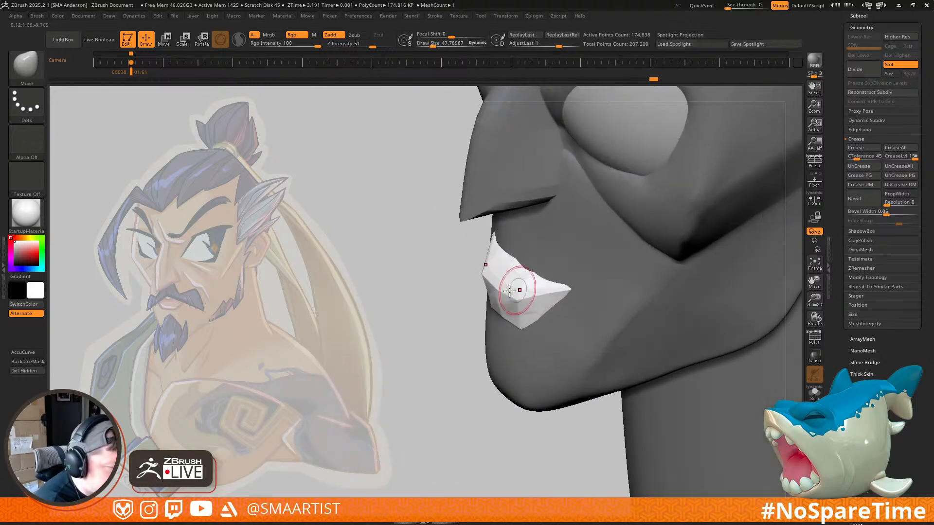
{"action": "mouse_move", "coordinate": [543, 308]}
{"action": "right_mouse_down"}
{"action": "mouse_move", "coordinate": [535, 340]}
{"action": "mouse_move", "coordinate": [543, 324]}
{"action": "right_mouse_up"}
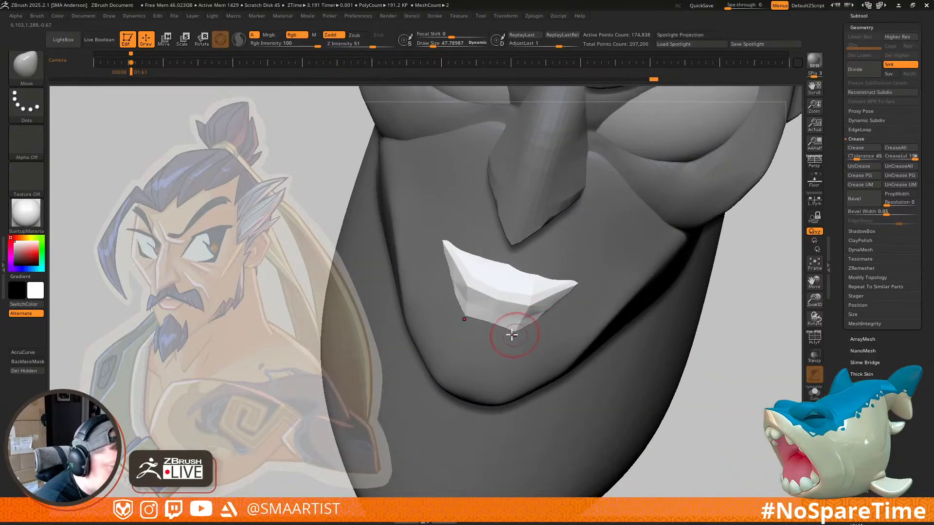
{"action": "left_click_drag", "start_coordinate": [512, 333], "coordinate": [494, 323]}
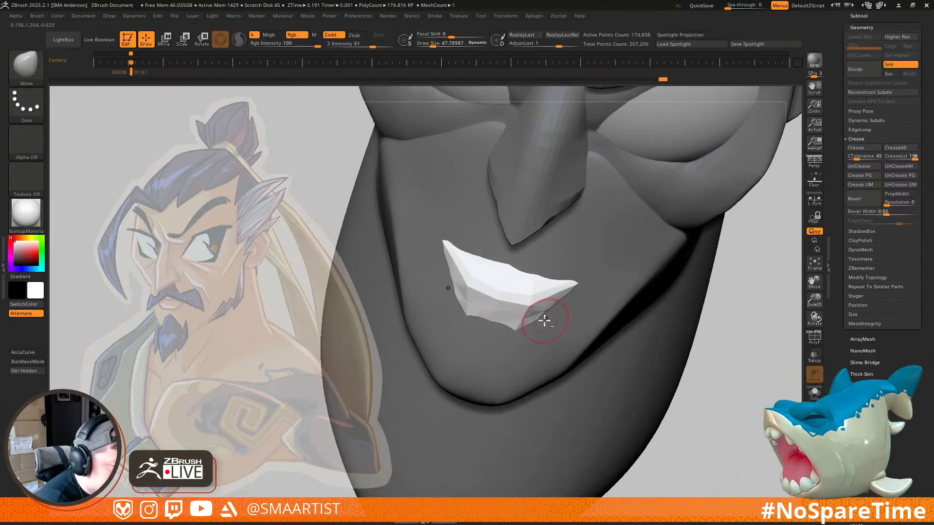
{"action": "right_click_drag", "start_coordinate": [540, 318], "coordinate": [517, 261]}
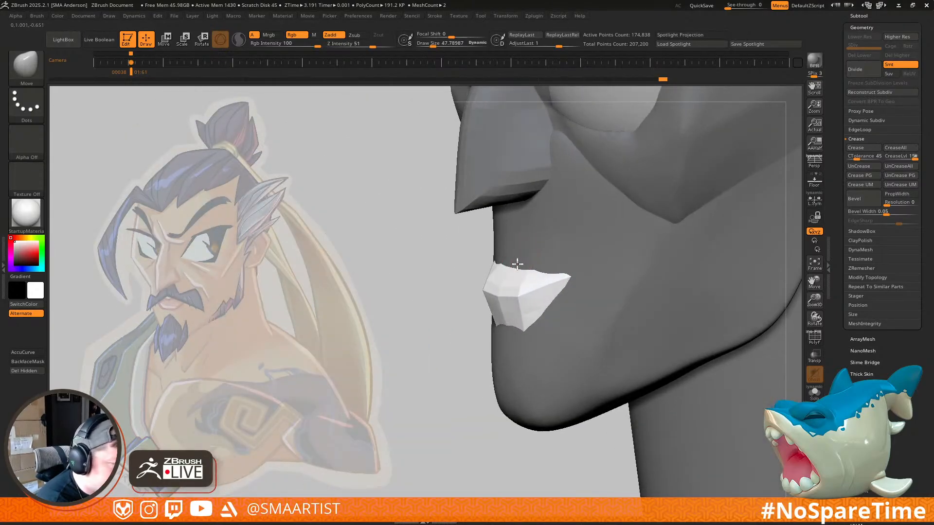
Step: Raise the upper mouth corners with the Move brush at a Draw Size of about 73, and clear the mask
{"action": "key", "text": "s"}
{"action": "left_click_drag", "start_coordinate": [518, 264], "coordinate": [521, 264]}
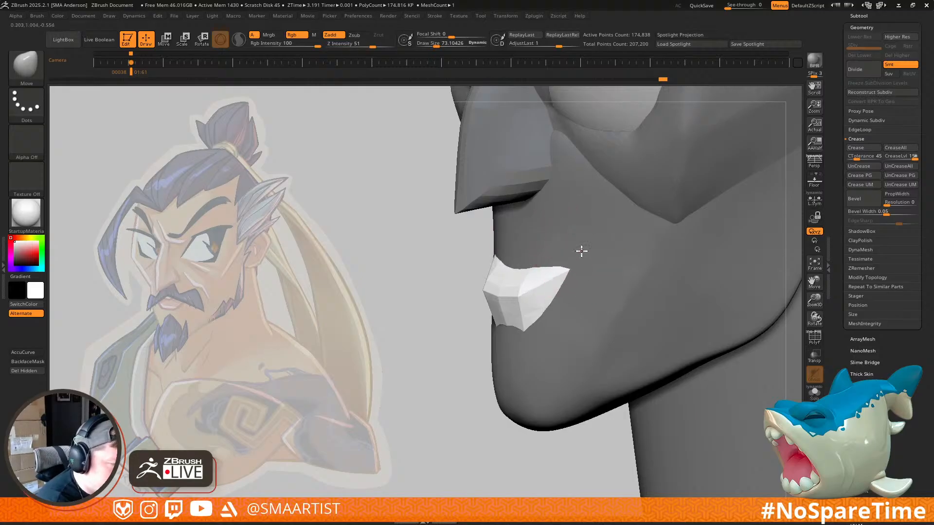
{"action": "mouse_move", "coordinate": [579, 250]}
{"action": "right_mouse_down"}
{"action": "mouse_move", "coordinate": [594, 261]}
{"action": "mouse_move", "coordinate": [558, 220]}
{"action": "right_mouse_up"}
{"action": "left_click_drag", "start_coordinate": [720, 286], "coordinate": [730, 297], "text": "ctrl"}
Step: Examine the mouth shape on the whole head, comparing it with and without the polygroup wireframe
{"action": "mouse_move", "coordinate": [724, 291]}
{"action": "right_mouse_down", "text": "ctrl"}
{"action": "mouse_move", "coordinate": [673, 281]}
{"action": "mouse_move", "coordinate": [705, 294]}
{"action": "mouse_move", "coordinate": [673, 288]}
{"action": "mouse_move", "coordinate": [642, 302]}
{"action": "right_mouse_up", "text": "ctrl"}
{"action": "key", "text": "shift+f"}
{"action": "key", "text": "shift+f"}
{"action": "right_click_drag", "start_coordinate": [642, 301], "coordinate": [641, 408], "text": "ctrl"}
{"action": "right_click_drag", "start_coordinate": [647, 319], "coordinate": [630, 323], "text": "alt"}
{"action": "left_click_drag", "start_coordinate": [557, 305], "coordinate": [562, 303]}
{"action": "mouse_move", "coordinate": [562, 311]}
{"action": "right_mouse_down"}
{"action": "mouse_move", "coordinate": [578, 316]}
{"action": "mouse_move", "coordinate": [545, 316]}
{"action": "right_mouse_up"}
{"action": "key", "text": "shift+f"}
{"action": "key", "text": "shift+f"}
{"action": "key", "text": "shift+f"}
Step: Set the Move brush's Draw Size to about 104 for a close front view of the mouth and return the camera timeline to its start
{"action": "key", "text": "w"}
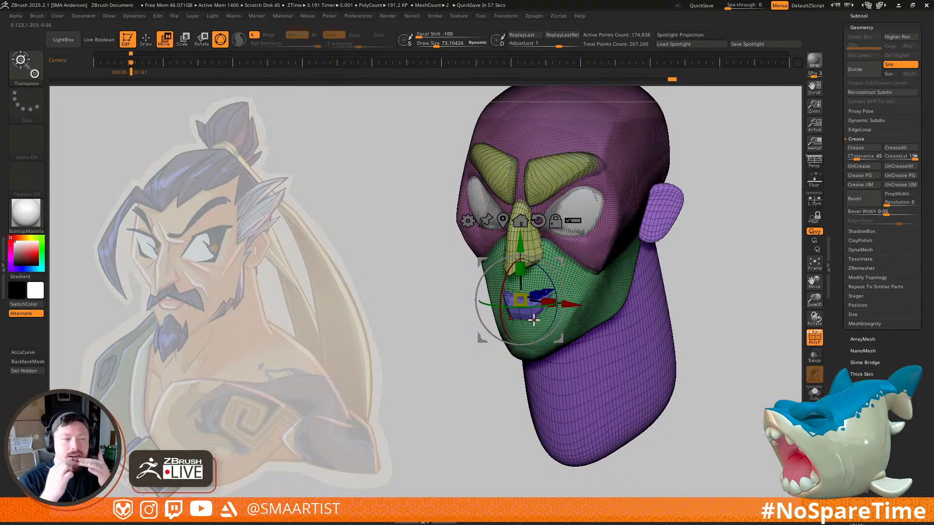
{"action": "right_click_drag", "start_coordinate": [580, 306], "coordinate": [611, 336], "text": "alt"}
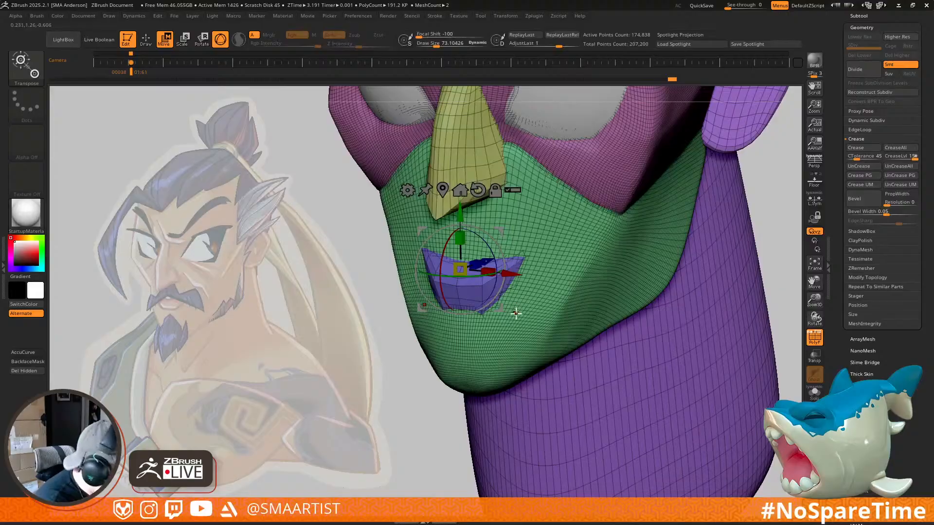
{"action": "key", "text": "q"}
{"action": "right_click_drag", "start_coordinate": [519, 301], "coordinate": [522, 291]}
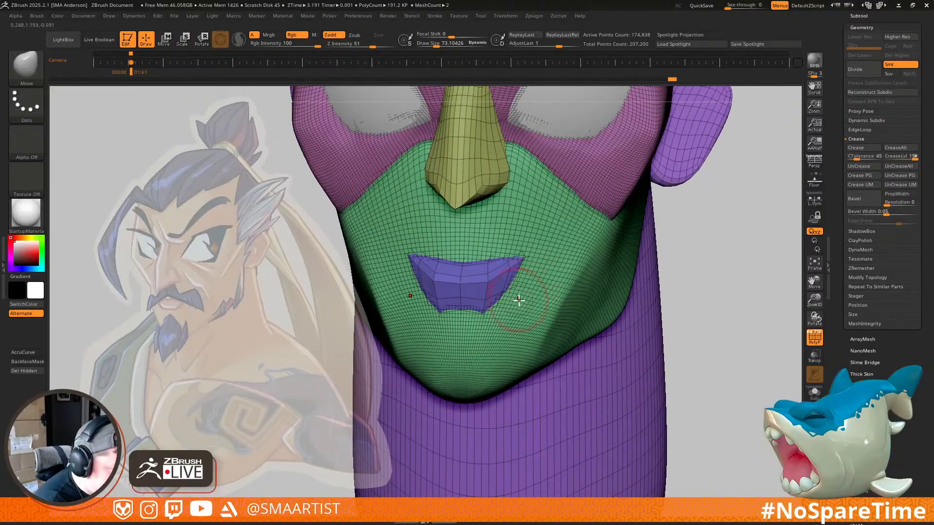
{"action": "key", "text": "s"}
{"action": "left_click_drag", "start_coordinate": [518, 301], "coordinate": [522, 301]}
{"action": "key", "text": "Left"}
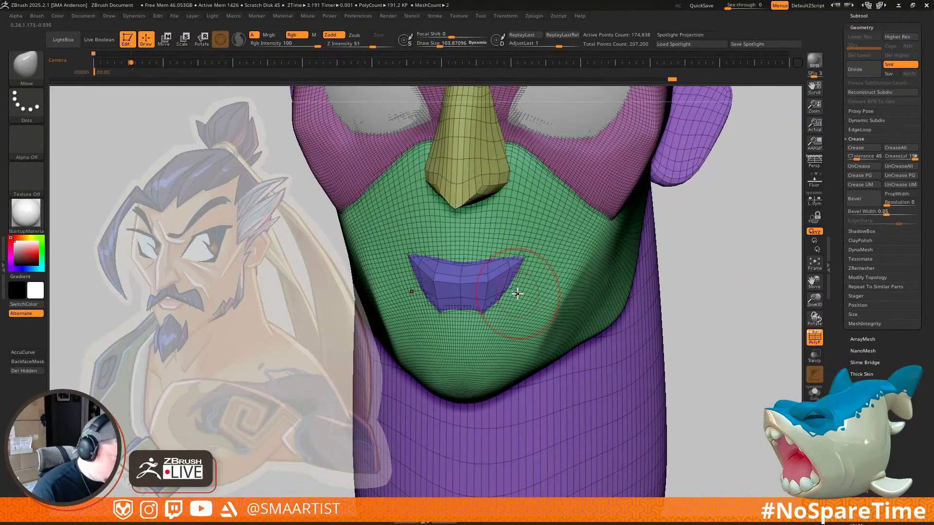
Step: Mask the whole head except the mouth polygroup, working from the three-quarter view used for the reference comparison
{"action": "key", "text": "Right"}
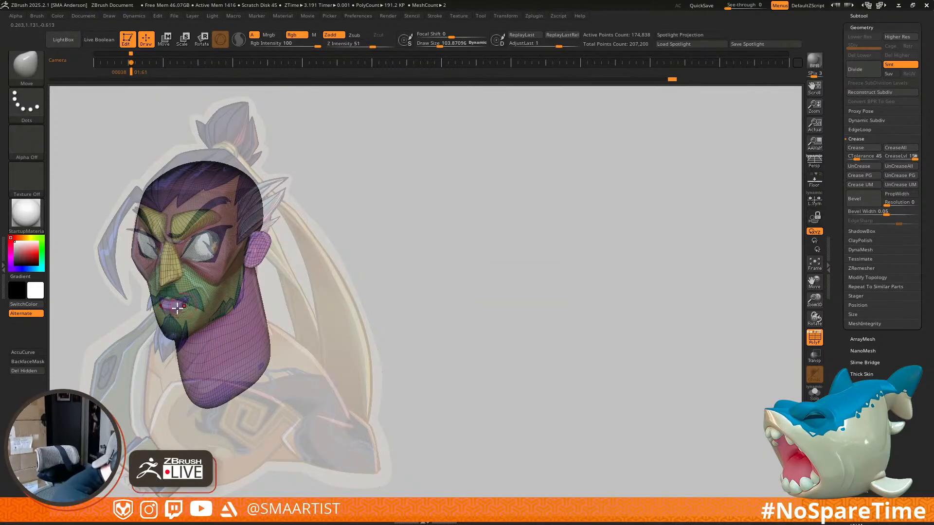
{"action": "right_click_drag", "start_coordinate": [384, 302], "coordinate": [682, 278], "text": "alt"}
{"action": "mouse_move", "coordinate": [559, 304]}
{"action": "right_mouse_down", "text": "ctrl"}
{"action": "mouse_move", "coordinate": [536, 386]}
{"action": "mouse_move", "coordinate": [489, 286]}
{"action": "right_mouse_up", "text": "ctrl"}
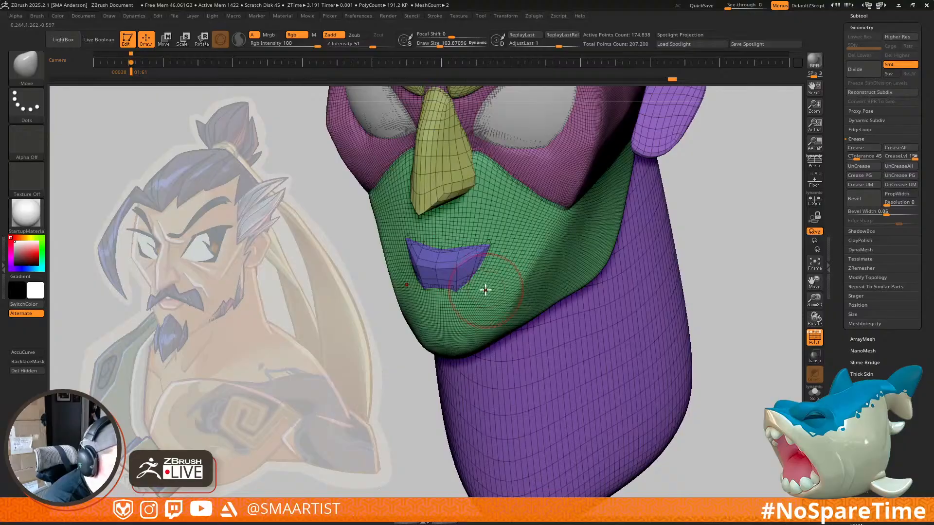
{"action": "key", "text": "w"}
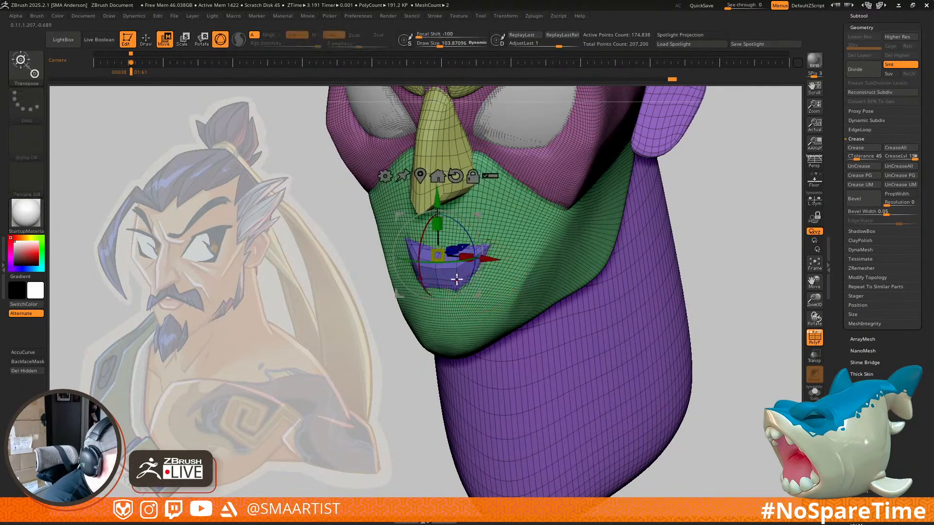
{"action": "left_click", "coordinate": [564, 209], "text": "alt"}
{"action": "left_click", "coordinate": [455, 267], "text": "ctrl"}
{"action": "key", "text": "q"}
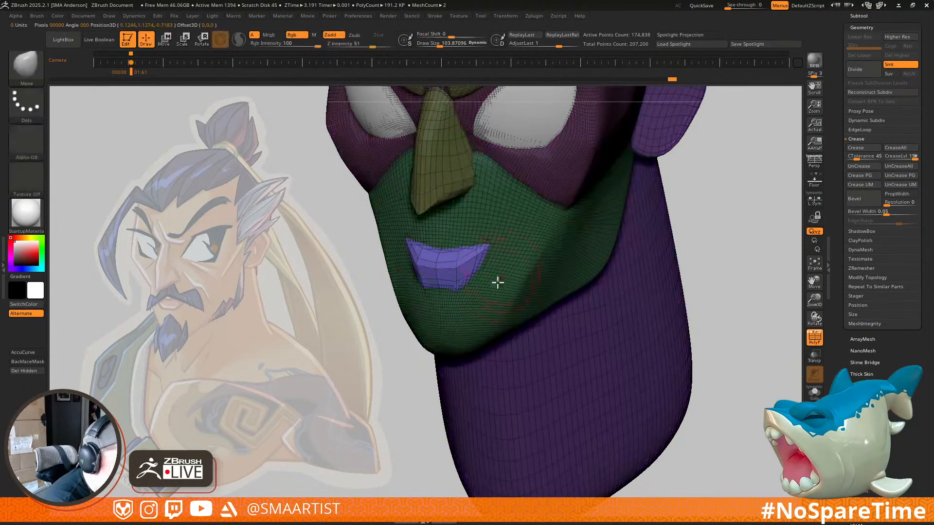
Step: Widen and fill out the lower mouth corners with the Move brush at a Draw Size of about 135
{"action": "key", "text": "s"}
{"action": "key", "text": "s"}
{"action": "left_click_drag", "start_coordinate": [492, 288], "coordinate": [485, 283]}
{"action": "left_click_drag", "start_coordinate": [486, 283], "coordinate": [505, 290]}
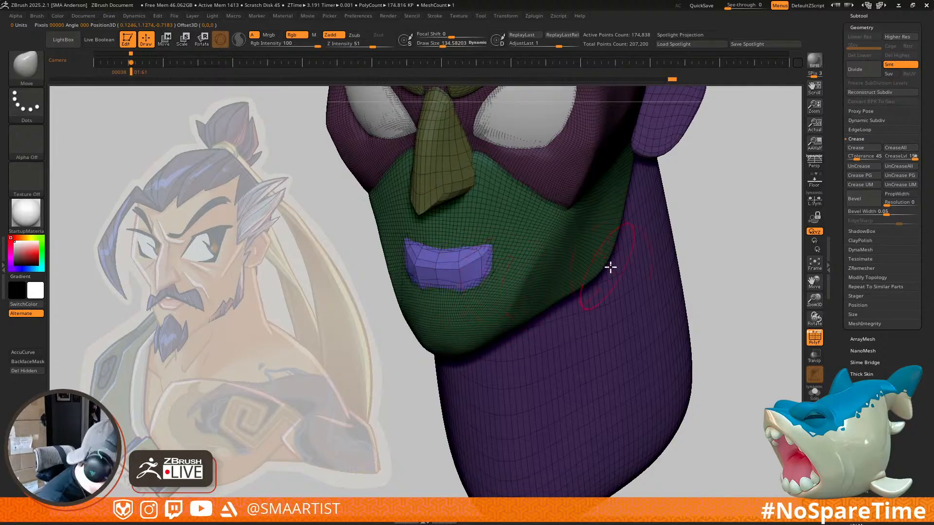
Step: Subdivide the unmasked mouth once and smooth its surface with the polygroup wireframe hidden
{"action": "key", "text": "ctrl"}
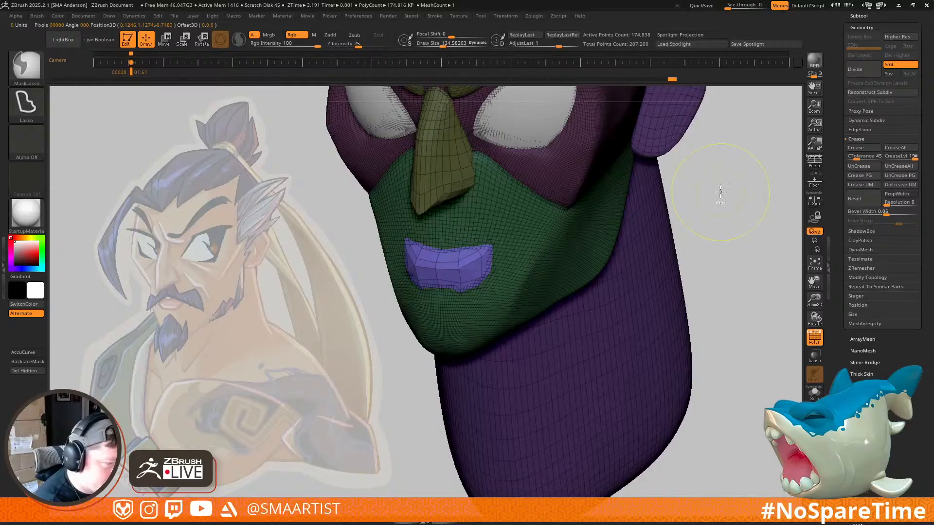
{"action": "key", "text": "ctrl+d"}
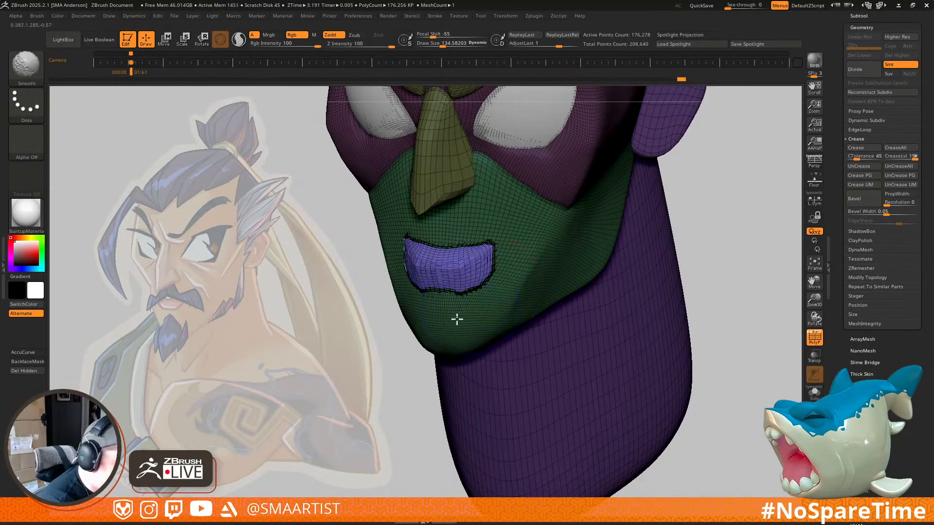
{"action": "key", "text": "shift+f"}
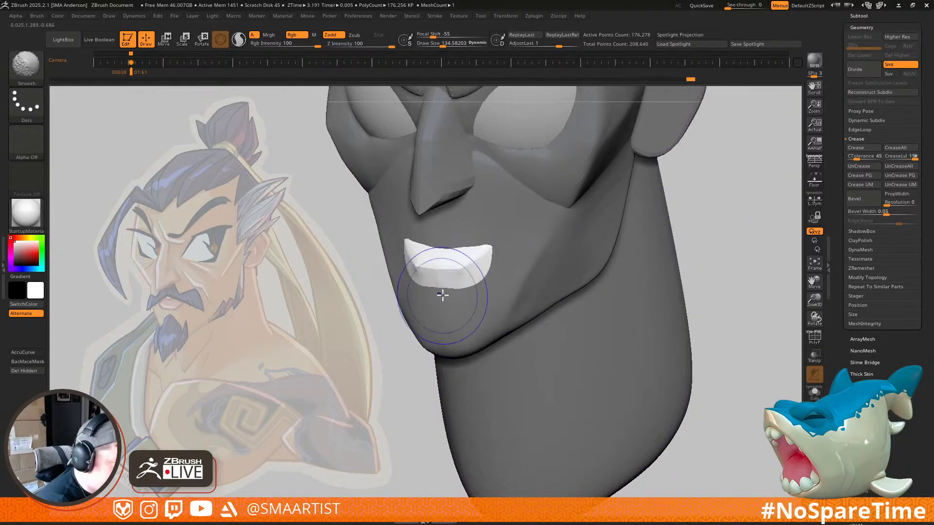
{"action": "mouse_move", "coordinate": [475, 275]}
{"action": "left_mouse_down", "text": "shift"}
{"action": "mouse_move", "coordinate": [503, 249]}
{"action": "mouse_move", "coordinate": [458, 282]}
{"action": "left_mouse_up", "text": "shift"}
Step: Pull the mouth's outer ends wider with the Move brush, using Draw Sizes of about 195 and 135
{"action": "mouse_move", "coordinate": [484, 306]}
{"action": "right_mouse_down"}
{"action": "mouse_move", "coordinate": [494, 281]}
{"action": "mouse_move", "coordinate": [489, 291]}
{"action": "right_mouse_up"}
{"action": "key", "text": "s"}
{"action": "left_click_drag", "start_coordinate": [485, 292], "coordinate": [522, 256]}
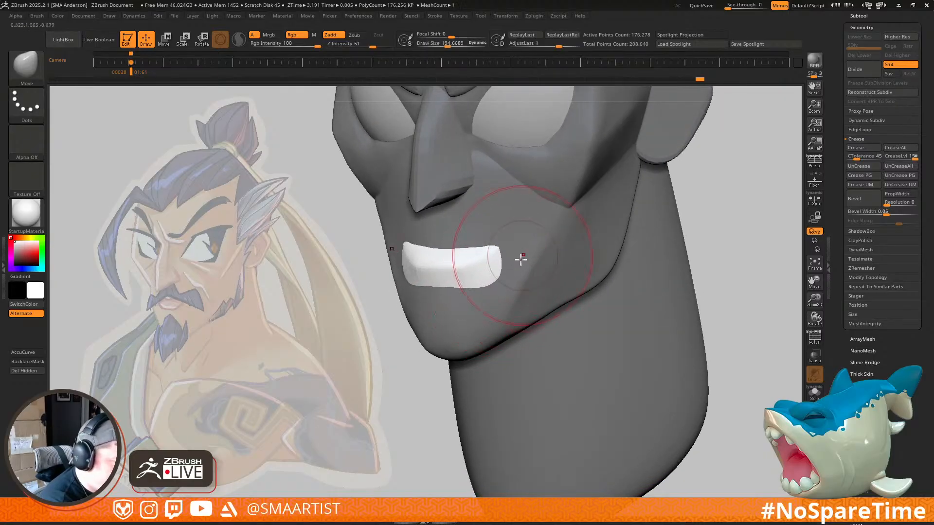
{"action": "key", "text": "s"}
{"action": "left_click_drag", "start_coordinate": [490, 297], "coordinate": [472, 291]}
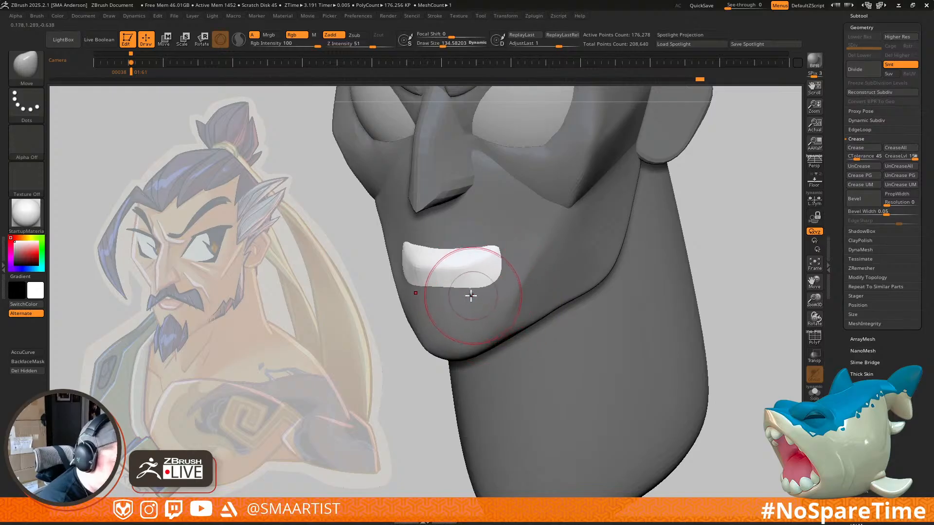
Step: Round the mouth's ends and curve its upper and lower edges with the Move brush at a Draw Size of about 90
{"action": "mouse_move", "coordinate": [489, 301]}
{"action": "right_mouse_down"}
{"action": "mouse_move", "coordinate": [507, 382]}
{"action": "mouse_move", "coordinate": [496, 294]}
{"action": "mouse_move", "coordinate": [538, 244]}
{"action": "mouse_move", "coordinate": [515, 263]}
{"action": "right_mouse_up"}
{"action": "key", "text": "s"}
{"action": "left_click_drag", "start_coordinate": [480, 271], "coordinate": [473, 267]}
{"action": "left_click_drag", "start_coordinate": [476, 267], "coordinate": [470, 266]}
{"action": "mouse_move", "coordinate": [491, 243]}
{"action": "right_mouse_down"}
{"action": "mouse_move", "coordinate": [487, 298]}
{"action": "mouse_move", "coordinate": [492, 291]}
{"action": "right_mouse_up"}
{"action": "key", "text": "s"}
{"action": "left_click_drag", "start_coordinate": [501, 263], "coordinate": [497, 262]}
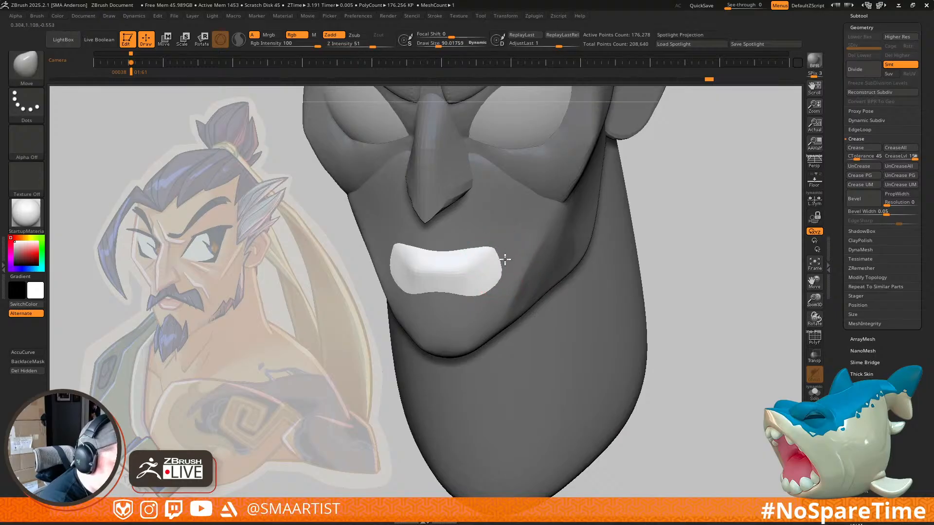
Step: Refine the mouth's lower contour from below with the Move brush at a Draw Size of about 65, and clear the mask
{"action": "mouse_move", "coordinate": [493, 287]}
{"action": "right_mouse_down"}
{"action": "mouse_move", "coordinate": [481, 309]}
{"action": "mouse_move", "coordinate": [480, 290]}
{"action": "right_mouse_up"}
{"action": "key", "text": "s"}
{"action": "left_click_drag", "start_coordinate": [479, 291], "coordinate": [475, 293]}
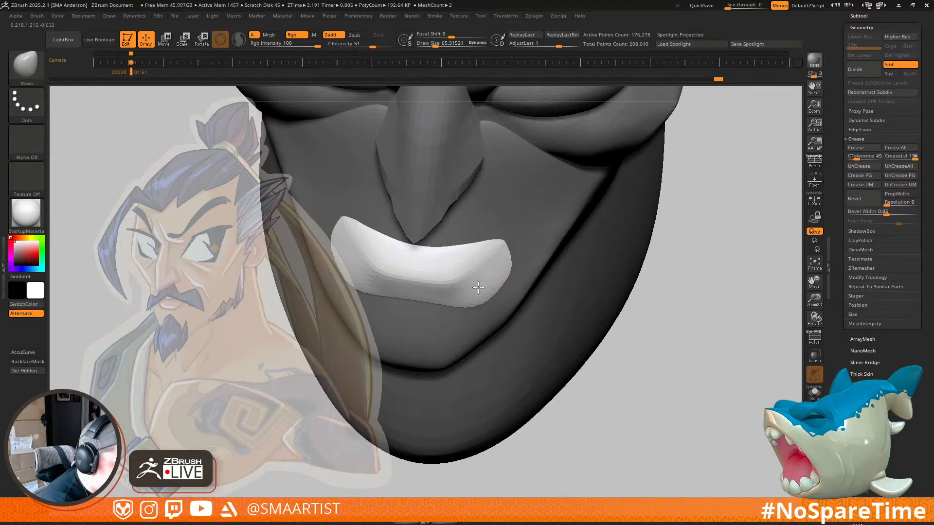
{"action": "mouse_move", "coordinate": [479, 291]}
{"action": "right_mouse_down"}
{"action": "mouse_move", "coordinate": [482, 302]}
{"action": "mouse_move", "coordinate": [538, 282]}
{"action": "mouse_move", "coordinate": [535, 265]}
{"action": "right_mouse_up"}
{"action": "left_click_drag", "start_coordinate": [644, 273], "coordinate": [686, 311], "text": "ctrl"}
Step: Show the polygroup wireframe and hide the edge loops between the upper and lower lips with the SelectLasso brush
{"action": "mouse_move", "coordinate": [700, 291]}
{"action": "right_mouse_down", "text": "ctrl"}
{"action": "mouse_move", "coordinate": [715, 312]}
{"action": "mouse_move", "coordinate": [710, 253]}
{"action": "right_mouse_up", "text": "ctrl"}
{"action": "mouse_move", "coordinate": [710, 253]}
{"action": "right_mouse_down"}
{"action": "mouse_move", "coordinate": [682, 226]}
{"action": "mouse_move", "coordinate": [678, 266]}
{"action": "mouse_move", "coordinate": [667, 267]}
{"action": "mouse_move", "coordinate": [710, 253]}
{"action": "mouse_move", "coordinate": [622, 284]}
{"action": "mouse_move", "coordinate": [659, 408]}
{"action": "mouse_move", "coordinate": [537, 287]}
{"action": "right_mouse_up"}
{"action": "key", "text": "shift+f"}
{"action": "mouse_move", "coordinate": [559, 258]}
{"action": "right_mouse_down"}
{"action": "mouse_move", "coordinate": [588, 234]}
{"action": "mouse_move", "coordinate": [587, 319]}
{"action": "right_mouse_up"}
{"action": "left_click", "coordinate": [26, 68]}
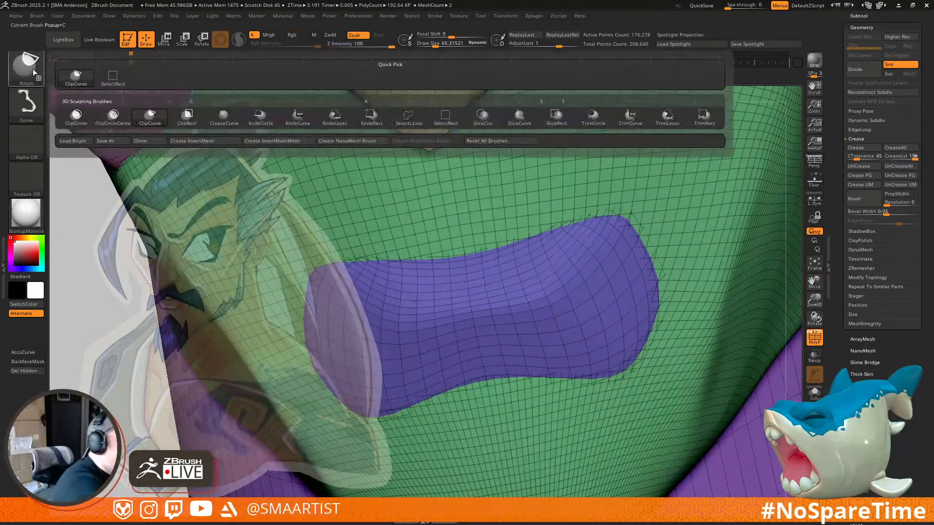
{"action": "left_click", "coordinate": [413, 120]}
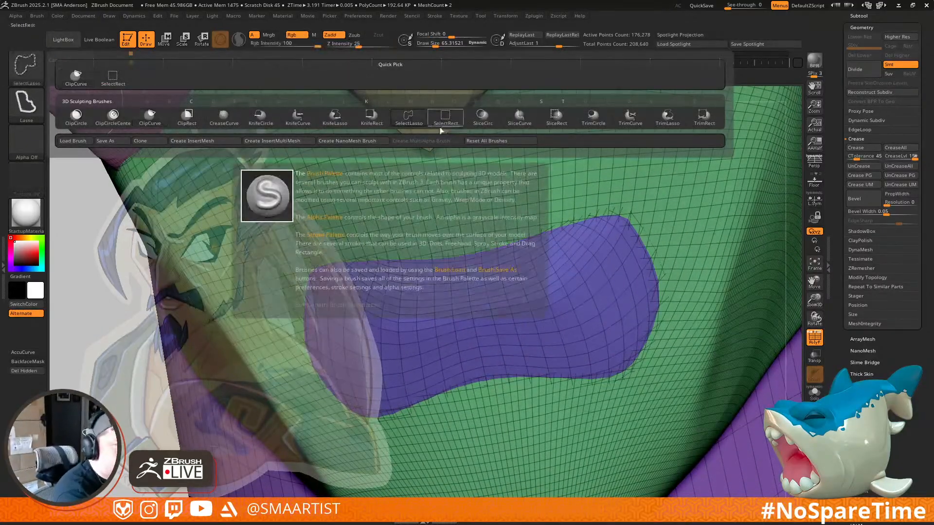
{"action": "left_click", "coordinate": [561, 284], "text": "ctrl+shift"}
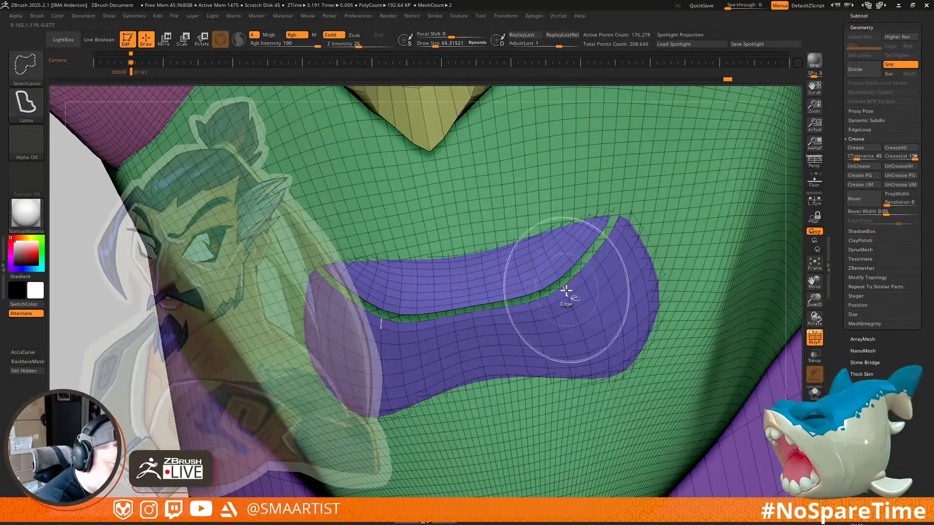
{"action": "left_click", "coordinate": [567, 293], "text": "ctrl+shift"}
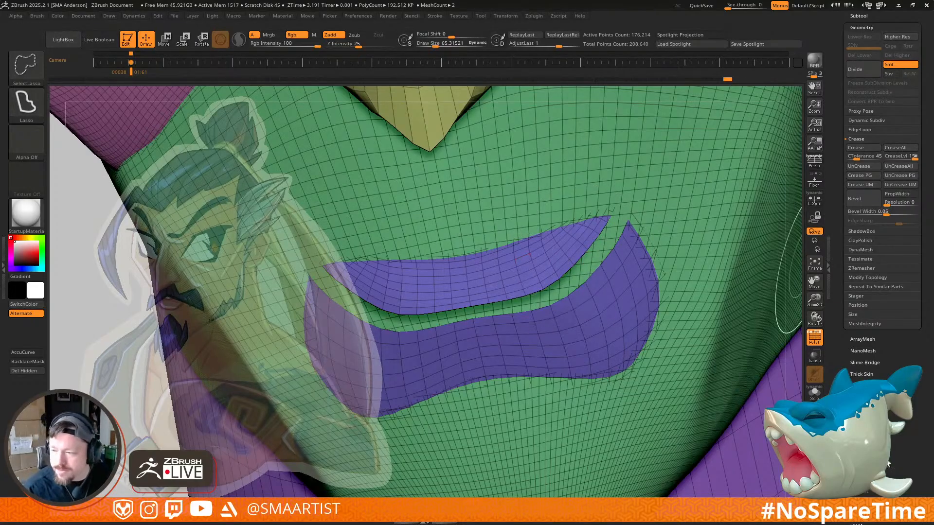
Step: Unhide the whole mesh and mask everything except the mouth polygroup
{"action": "key", "text": "shift"}
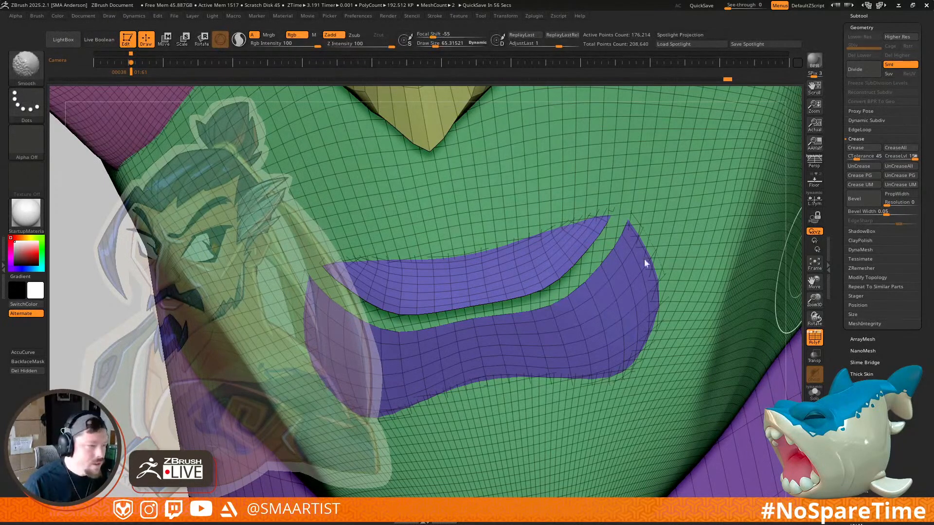
{"action": "left_click_drag", "start_coordinate": [120, 287], "coordinate": [99, 284]}
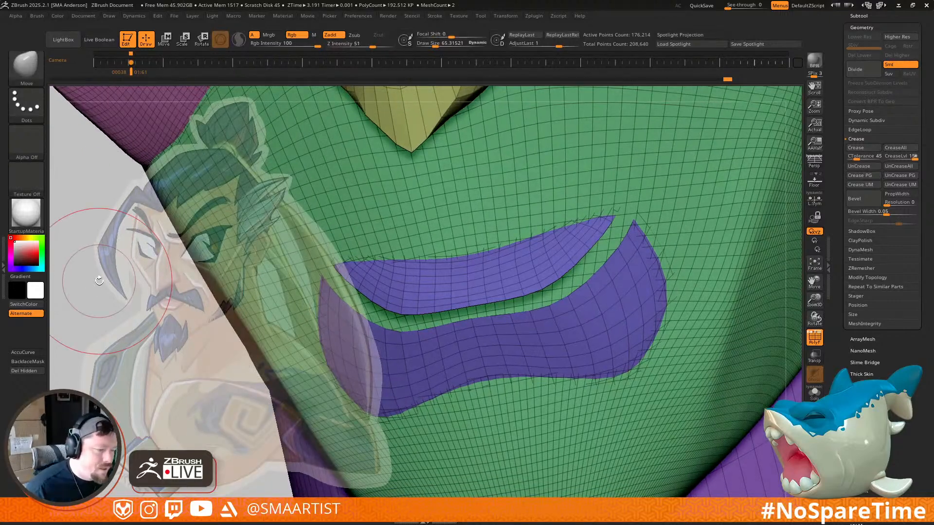
{"action": "right_click_drag", "start_coordinate": [676, 302], "coordinate": [607, 292], "text": "ctrl"}
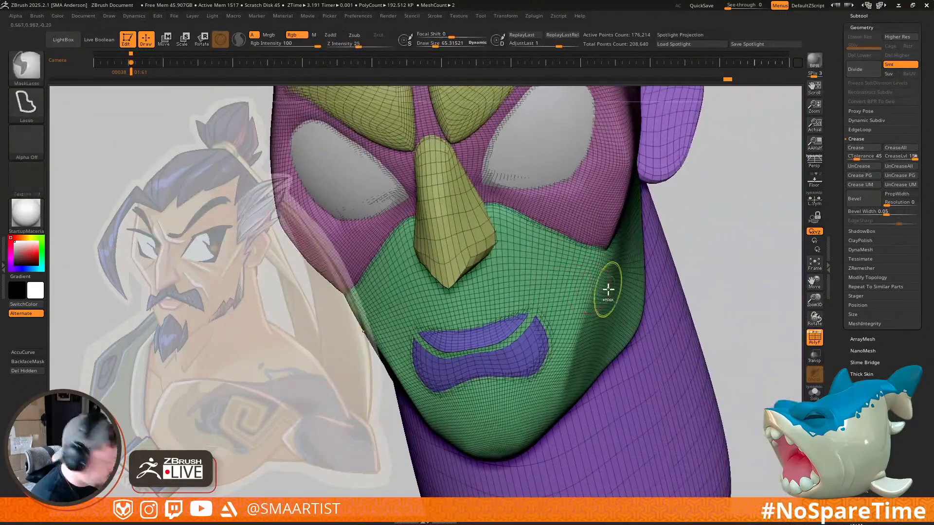
{"action": "left_click", "coordinate": [676, 257], "text": "ctrl"}
{"action": "left_click", "coordinate": [717, 244], "text": "ctrl+shift"}
{"action": "left_click", "coordinate": [529, 347], "text": "ctrl"}
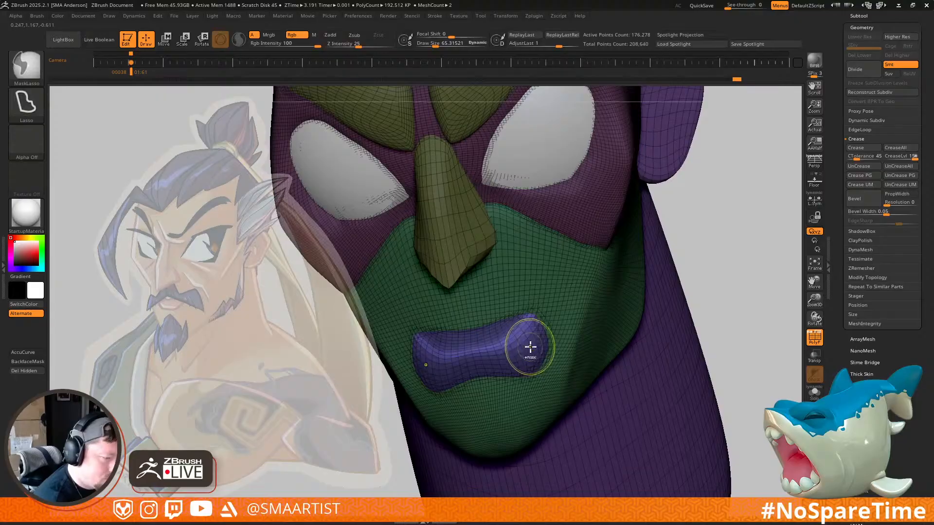
Step: Sculpt the ridge along the middle of the mouth with the Move brush at a Draw Size of about 65
{"action": "right_click_drag", "start_coordinate": [529, 346], "coordinate": [516, 359]}
{"action": "right_click_drag", "start_coordinate": [516, 359], "coordinate": [519, 383], "text": "ctrl"}
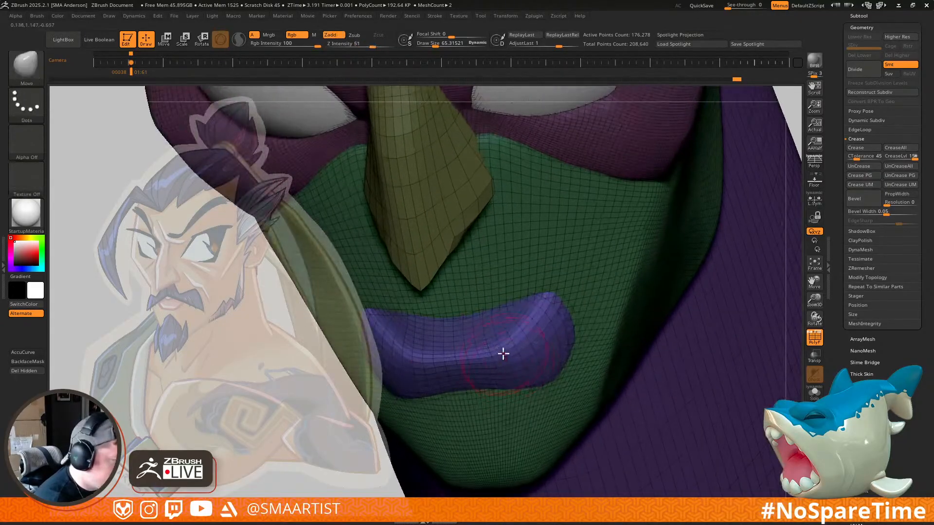
{"action": "key", "text": "s"}
{"action": "left_click_drag", "start_coordinate": [503, 347], "coordinate": [507, 348]}
{"action": "right_click_drag", "start_coordinate": [508, 348], "coordinate": [511, 374]}
{"action": "key", "text": "s"}
{"action": "left_click_drag", "start_coordinate": [499, 357], "coordinate": [496, 361]}
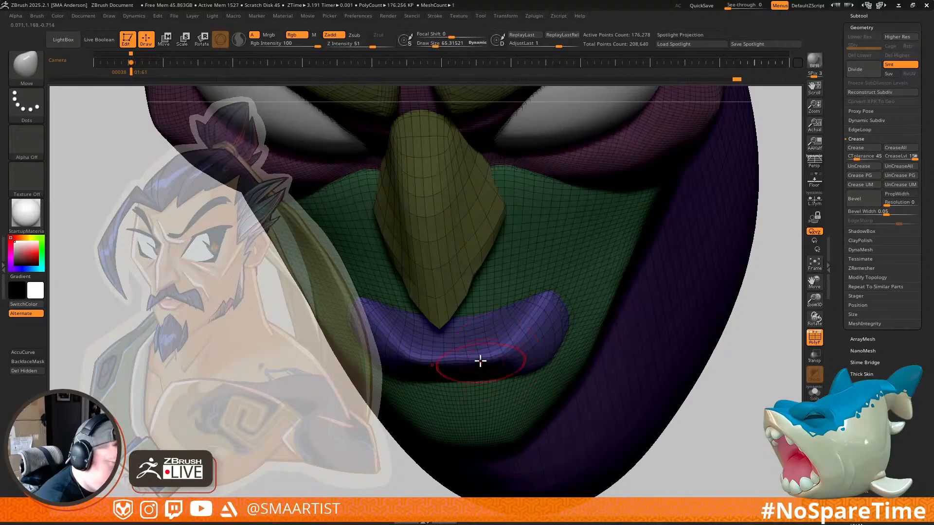
{"action": "mouse_move", "coordinate": [511, 348]}
{"action": "right_mouse_down"}
{"action": "mouse_move", "coordinate": [513, 357]}
{"action": "mouse_move", "coordinate": [515, 333]}
{"action": "mouse_move", "coordinate": [538, 319]}
{"action": "mouse_move", "coordinate": [517, 335]}
{"action": "mouse_move", "coordinate": [649, 395]}
{"action": "right_mouse_up"}
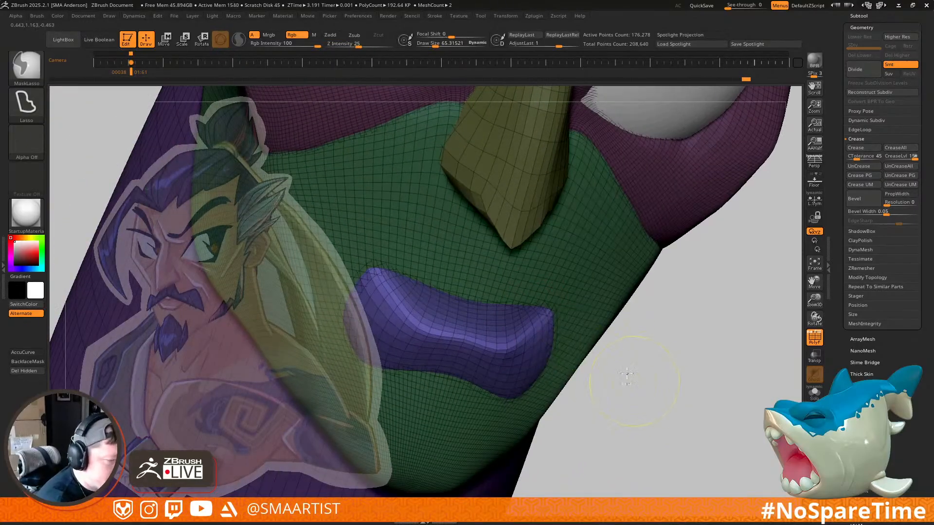
Step: Check the mouth in isolation and refine its lower lip edge with the Move brush at a Draw Size of about 36
{"action": "left_click", "coordinate": [494, 333], "text": "ctrl+shift"}
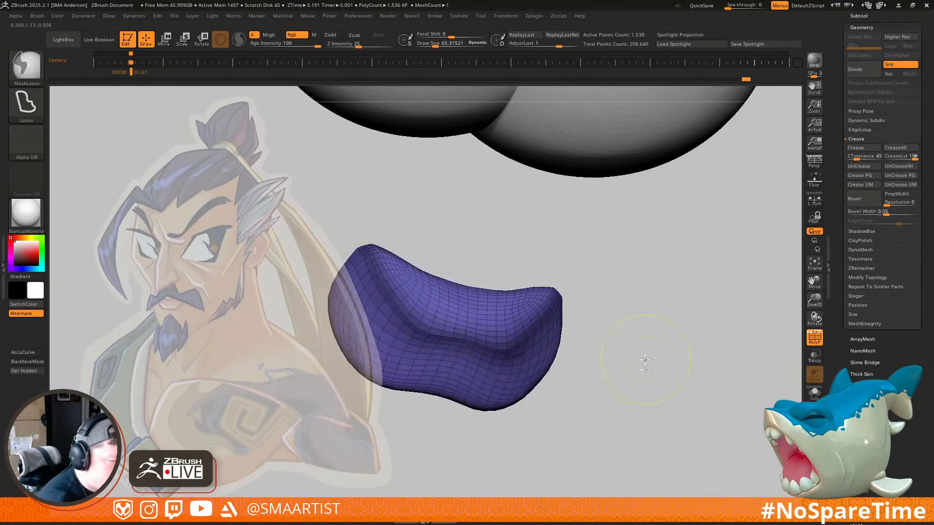
{"action": "left_click", "coordinate": [644, 358], "text": "ctrl+shift"}
{"action": "right_click_drag", "start_coordinate": [503, 340], "coordinate": [509, 309], "text": "ctrl"}
{"action": "key", "text": "s"}
{"action": "left_click_drag", "start_coordinate": [509, 309], "coordinate": [513, 310]}
{"action": "mouse_move", "coordinate": [491, 325]}
{"action": "right_mouse_down"}
{"action": "mouse_move", "coordinate": [531, 352]}
{"action": "mouse_move", "coordinate": [469, 394]}
{"action": "right_mouse_up"}
{"action": "key", "text": "s"}
{"action": "left_click_drag", "start_coordinate": [460, 384], "coordinate": [444, 378]}
{"action": "key", "text": "s"}
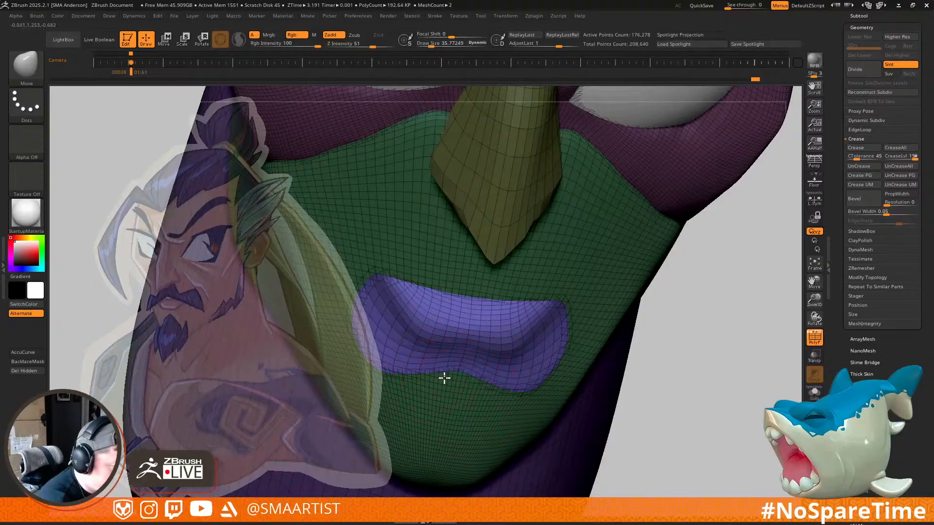
Step: Adjust the lower lip's contour at a Draw Size of about 42, and clear the mask with the wireframe hidden
{"action": "mouse_move", "coordinate": [458, 376]}
{"action": "right_mouse_down"}
{"action": "mouse_move", "coordinate": [455, 392]}
{"action": "mouse_move", "coordinate": [446, 367]}
{"action": "right_mouse_up"}
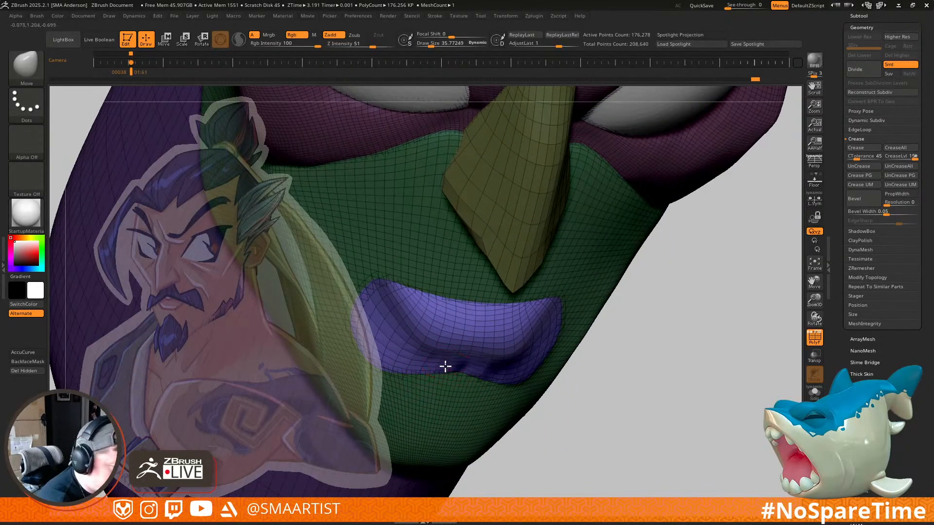
{"action": "key", "text": "bracketright"}
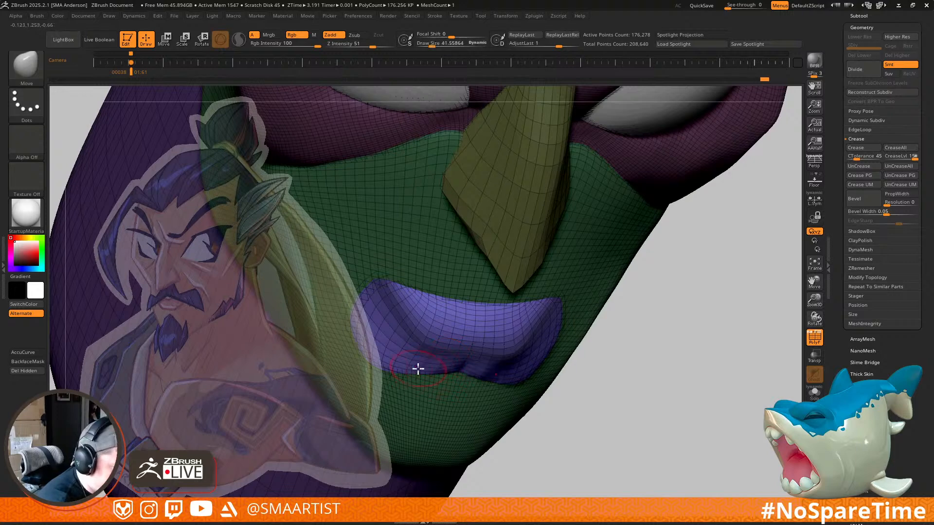
{"action": "mouse_move", "coordinate": [414, 361]}
{"action": "right_mouse_down"}
{"action": "mouse_move", "coordinate": [433, 384]}
{"action": "mouse_move", "coordinate": [426, 360]}
{"action": "mouse_move", "coordinate": [482, 308]}
{"action": "mouse_move", "coordinate": [470, 311]}
{"action": "right_mouse_up"}
{"action": "key", "text": "shift"}
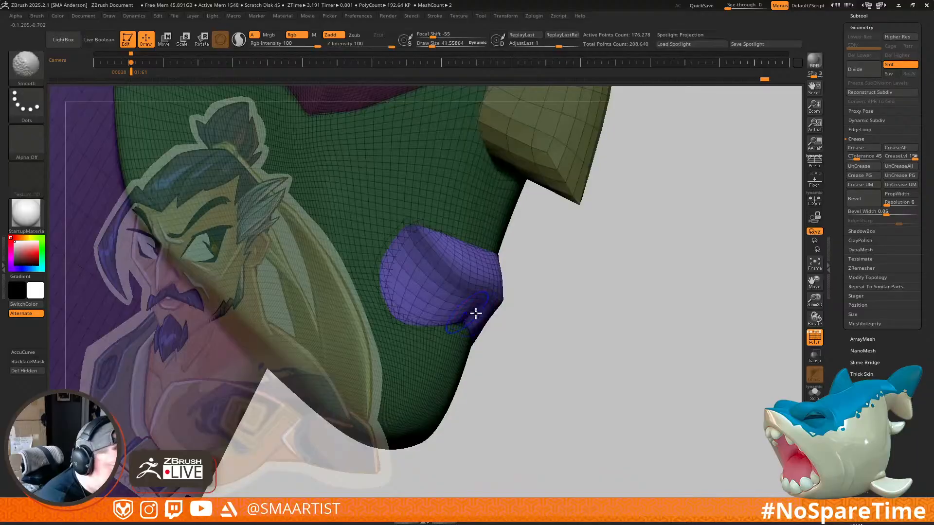
{"action": "left_click_drag", "start_coordinate": [545, 326], "coordinate": [598, 379], "text": "ctrl"}
{"action": "key", "text": "shift+f"}
{"action": "mouse_move", "coordinate": [619, 366]}
{"action": "right_mouse_down", "text": "ctrl"}
{"action": "mouse_move", "coordinate": [601, 282]}
{"action": "mouse_move", "coordinate": [640, 298]}
{"action": "mouse_move", "coordinate": [600, 286]}
{"action": "mouse_move", "coordinate": [503, 290]}
{"action": "mouse_move", "coordinate": [532, 418]}
{"action": "right_mouse_up", "text": "ctrl"}
Step: Smooth the lower lip and reshape its middle with the Move brush at a Draw Size of about 30
{"action": "key", "text": "shift"}
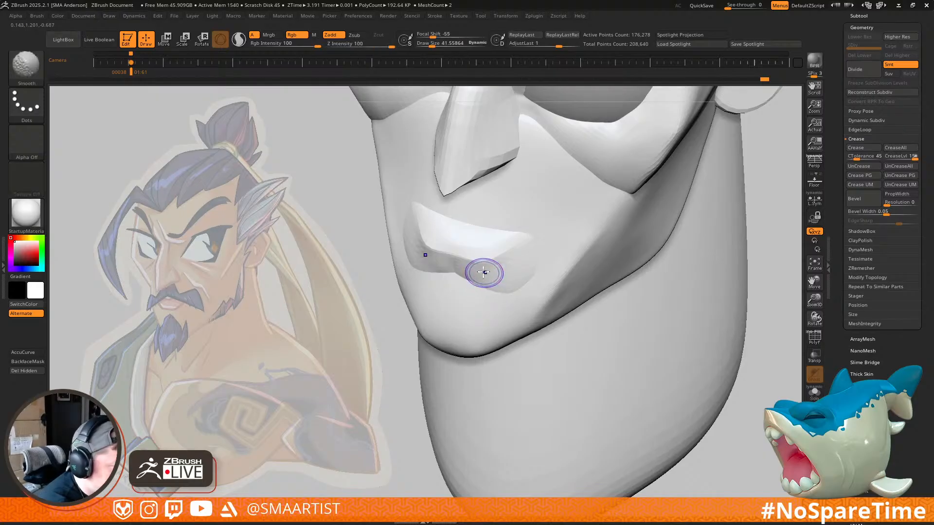
{"action": "left_click_drag", "start_coordinate": [494, 267], "coordinate": [496, 264], "text": "shift"}
{"action": "right_click_drag", "start_coordinate": [491, 272], "coordinate": [490, 286]}
{"action": "key", "text": "s"}
{"action": "left_click_drag", "start_coordinate": [486, 264], "coordinate": [484, 263]}
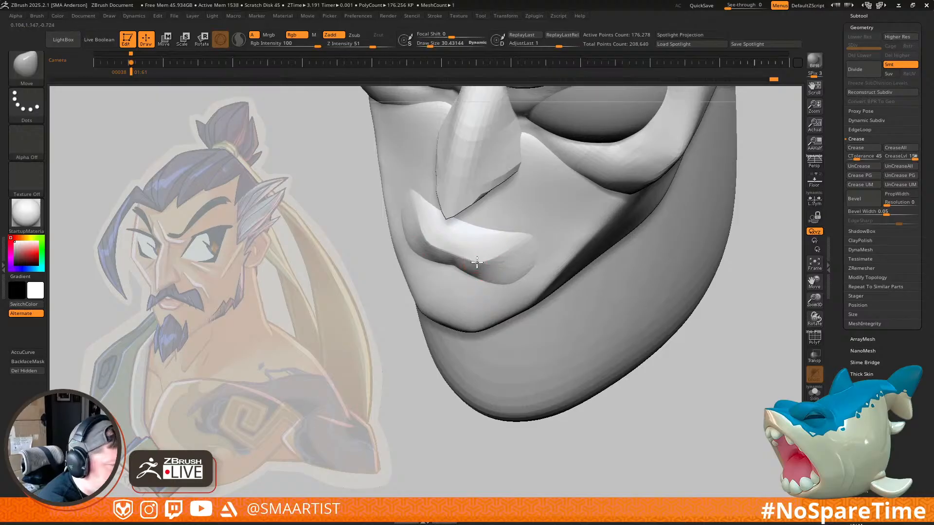
{"action": "left_click_drag", "start_coordinate": [469, 263], "coordinate": [474, 253]}
Step: Set the Smooth brush's Z Intensity to 17 and soften the lips and mouth corners
{"action": "key", "text": "shift"}
{"action": "left_click_drag", "start_coordinate": [495, 285], "coordinate": [504, 282], "text": "shift"}
{"action": "left_click_drag", "start_coordinate": [379, 45], "coordinate": [353, 46], "text": "shift"}
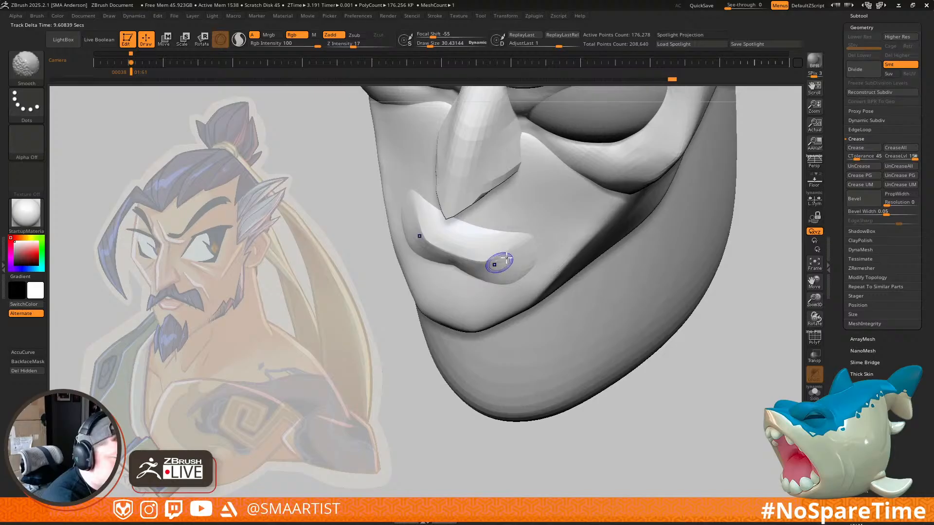
{"action": "left_click_drag", "start_coordinate": [516, 266], "coordinate": [519, 264], "text": "shift"}
{"action": "mouse_move", "coordinate": [523, 261]}
{"action": "right_mouse_down"}
{"action": "mouse_move", "coordinate": [548, 246]}
{"action": "mouse_move", "coordinate": [516, 249]}
{"action": "right_mouse_up"}
{"action": "left_click_drag", "start_coordinate": [475, 265], "coordinate": [477, 268], "text": "shift"}
{"action": "left_click_drag", "start_coordinate": [423, 244], "coordinate": [428, 245], "text": "shift"}
{"action": "left_click_drag", "start_coordinate": [503, 270], "coordinate": [486, 265], "text": "shift"}
Step: Refine the outer rim of the eye socket with the Move brush at a Draw Size of about 45
{"action": "right_click_drag", "start_coordinate": [568, 292], "coordinate": [571, 229], "text": "ctrl"}
{"action": "right_click_drag", "start_coordinate": [673, 284], "coordinate": [668, 266], "text": "ctrl"}
{"action": "mouse_move", "coordinate": [669, 266]}
{"action": "right_mouse_down"}
{"action": "mouse_move", "coordinate": [632, 262]}
{"action": "mouse_move", "coordinate": [632, 231]}
{"action": "mouse_move", "coordinate": [663, 231]}
{"action": "mouse_move", "coordinate": [632, 216]}
{"action": "mouse_move", "coordinate": [636, 258]}
{"action": "mouse_move", "coordinate": [617, 258]}
{"action": "mouse_move", "coordinate": [607, 225]}
{"action": "mouse_move", "coordinate": [576, 375]}
{"action": "mouse_move", "coordinate": [504, 225]}
{"action": "mouse_move", "coordinate": [513, 255]}
{"action": "right_mouse_up"}
{"action": "key", "text": "s"}
{"action": "left_click_drag", "start_coordinate": [472, 266], "coordinate": [476, 265]}
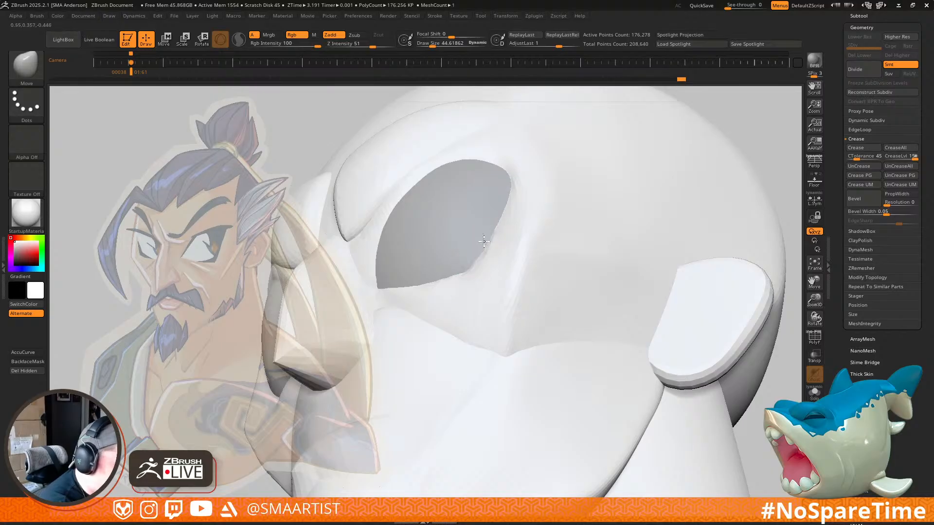
{"action": "key", "text": "shift"}
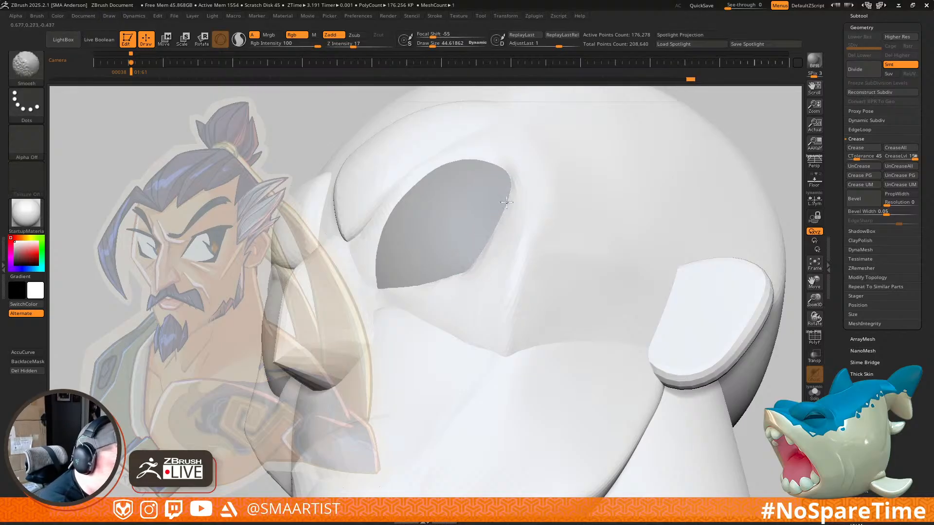
Step: Smooth the cheekbone area beside the eye socket to soften its transition into the side of the head
{"action": "mouse_move", "coordinate": [525, 271]}
{"action": "right_mouse_down", "text": "ctrl"}
{"action": "mouse_move", "coordinate": [570, 209]}
{"action": "mouse_move", "coordinate": [657, 239]}
{"action": "right_mouse_up", "text": "ctrl"}
{"action": "mouse_move", "coordinate": [655, 215]}
{"action": "left_mouse_down"}
{"action": "mouse_move", "coordinate": [699, 212]}
{"action": "mouse_move", "coordinate": [664, 216]}
{"action": "mouse_move", "coordinate": [669, 184]}
{"action": "mouse_move", "coordinate": [646, 189]}
{"action": "mouse_move", "coordinate": [650, 220]}
{"action": "left_mouse_up"}
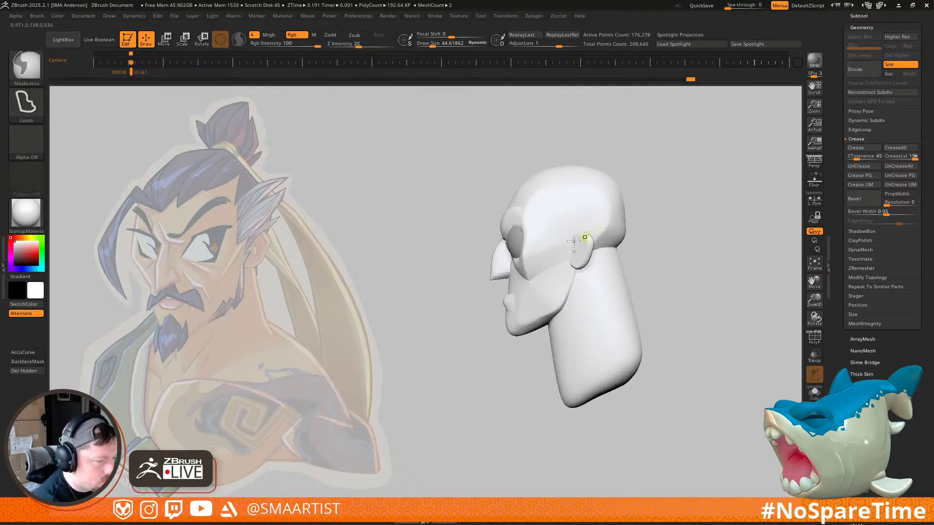
{"action": "right_click_drag", "start_coordinate": [594, 229], "coordinate": [553, 252], "text": "ctrl"}
{"action": "right_click_drag", "start_coordinate": [578, 222], "coordinate": [603, 236]}
{"action": "left_click_drag", "start_coordinate": [550, 257], "coordinate": [547, 251], "text": "shift"}
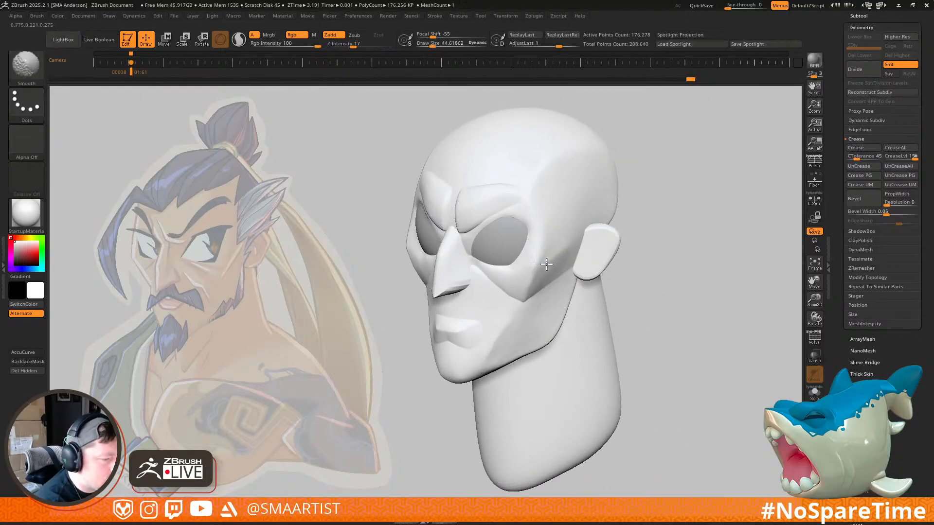
Step: Set the Smooth brush's Z Intensity to 96 and save the file
{"action": "mouse_move", "coordinate": [591, 237]}
{"action": "right_mouse_down", "text": "ctrl"}
{"action": "mouse_move", "coordinate": [663, 217]}
{"action": "mouse_move", "coordinate": [634, 258]}
{"action": "mouse_move", "coordinate": [638, 251]}
{"action": "right_mouse_up", "text": "ctrl"}
{"action": "key", "text": "shift"}
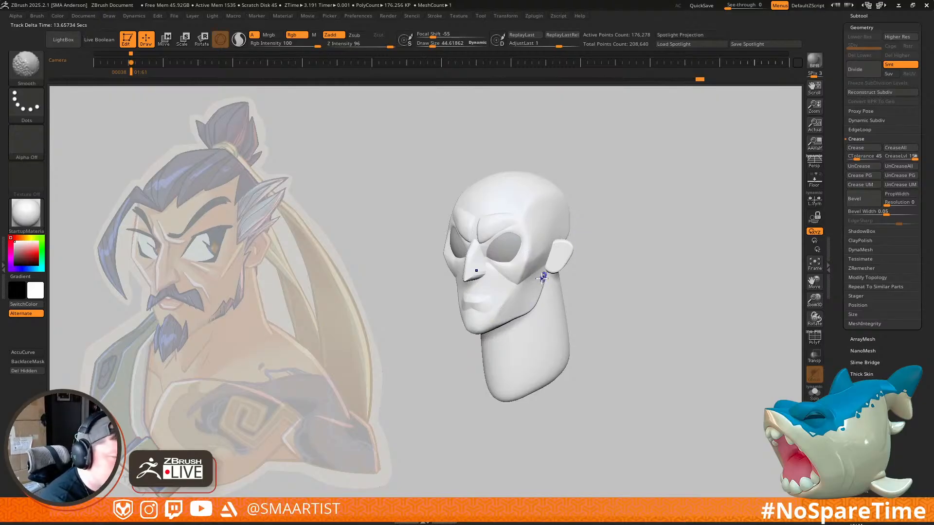
{"action": "mouse_move", "coordinate": [614, 292]}
{"action": "right_mouse_down", "text": "ctrl"}
{"action": "mouse_move", "coordinate": [591, 274]}
{"action": "mouse_move", "coordinate": [587, 305]}
{"action": "mouse_move", "coordinate": [579, 271]}
{"action": "right_mouse_up", "text": "ctrl"}
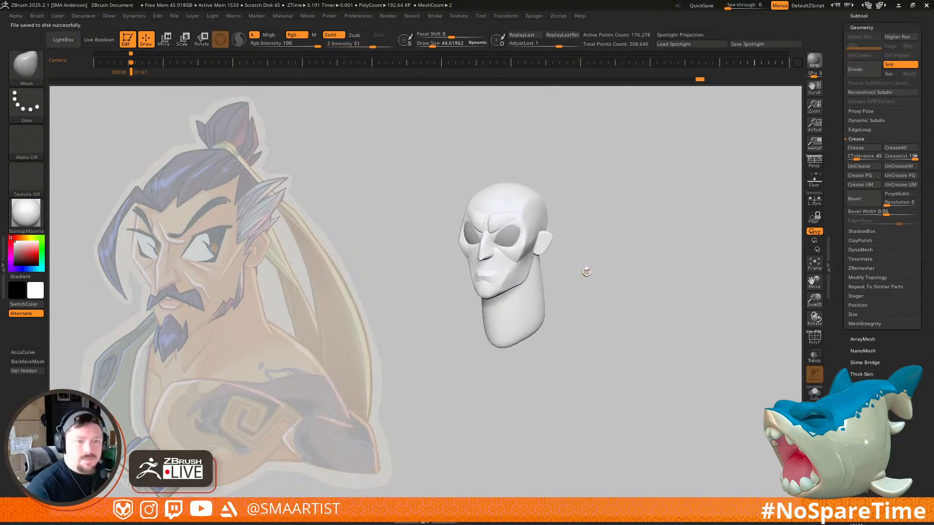
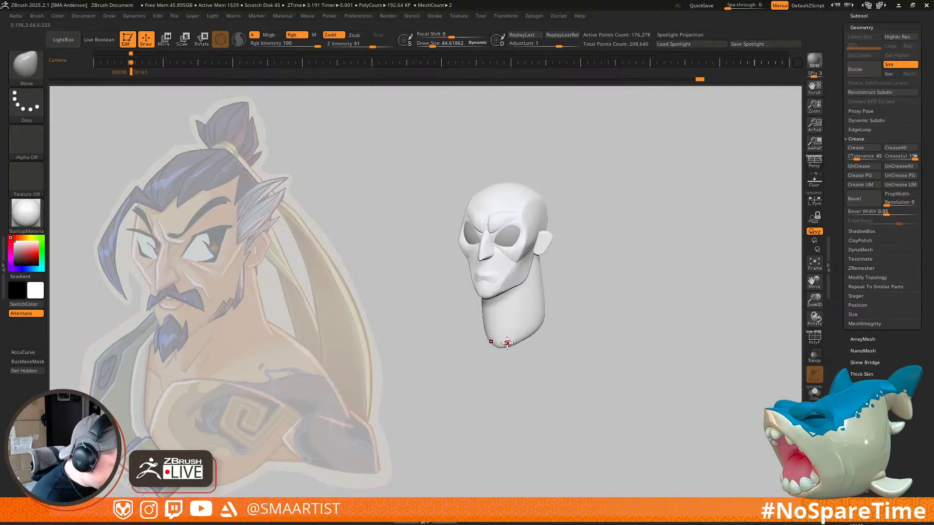
{"action": "mouse_move", "coordinate": [563, 314]}
{"action": "left_mouse_down"}
{"action": "mouse_move", "coordinate": [629, 273]}
{"action": "mouse_move", "coordinate": [565, 321]}
{"action": "mouse_move", "coordinate": [496, 309]}
{"action": "mouse_move", "coordinate": [514, 306]}
{"action": "left_mouse_up"}
{"action": "mouse_move", "coordinate": [514, 307]}
{"action": "right_mouse_down", "text": "ctrl"}
{"action": "mouse_move", "coordinate": [494, 314]}
{"action": "mouse_move", "coordinate": [617, 260]}
{"action": "right_mouse_up", "text": "ctrl"}
{"action": "left_click_drag", "start_coordinate": [617, 261], "coordinate": [603, 267]}
{"action": "right_click_drag", "start_coordinate": [567, 286], "coordinate": [535, 344], "text": "ctrl"}
{"action": "right_click_drag", "start_coordinate": [512, 306], "coordinate": [526, 276]}
{"action": "key", "text": "w"}
{"action": "left_click", "coordinate": [485, 331], "text": "ctrl"}
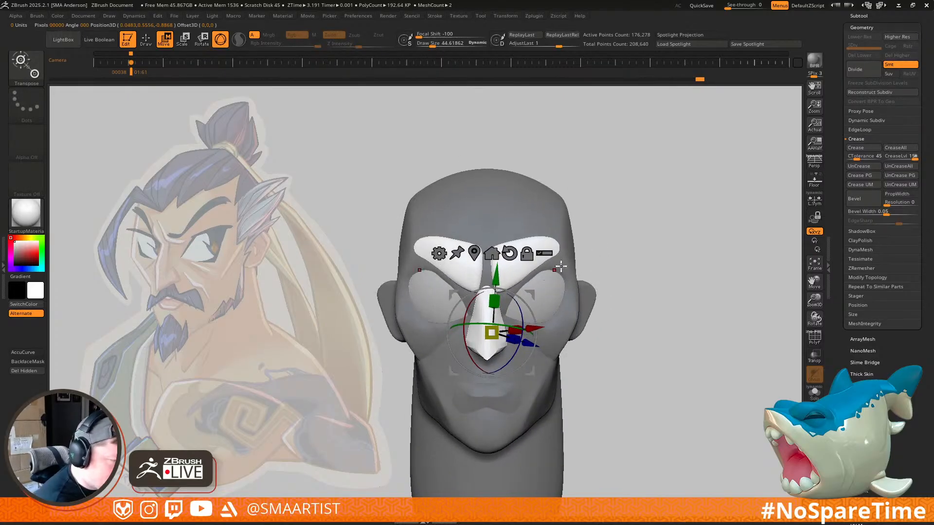
Step: Clear the mask, show the polygroup wireframe and give the two brow pieces a polygroup separate from the nose
{"action": "key", "text": "shift+f"}
{"action": "key", "text": "q"}
{"action": "left_click_drag", "start_coordinate": [633, 221], "coordinate": [628, 226], "text": "ctrl"}
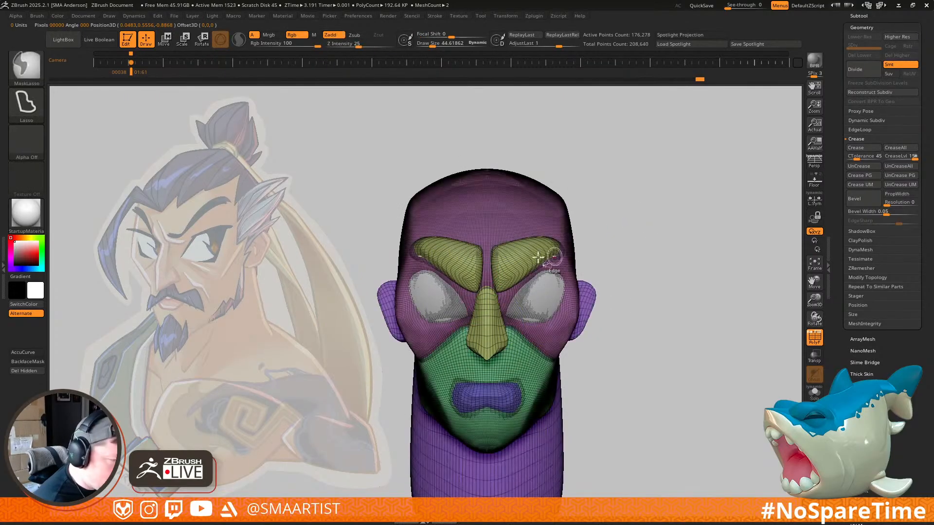
{"action": "left_click", "coordinate": [527, 261], "text": "ctrl+shift"}
{"action": "left_click_drag", "start_coordinate": [557, 270], "coordinate": [621, 241], "text": "ctrl+shift"}
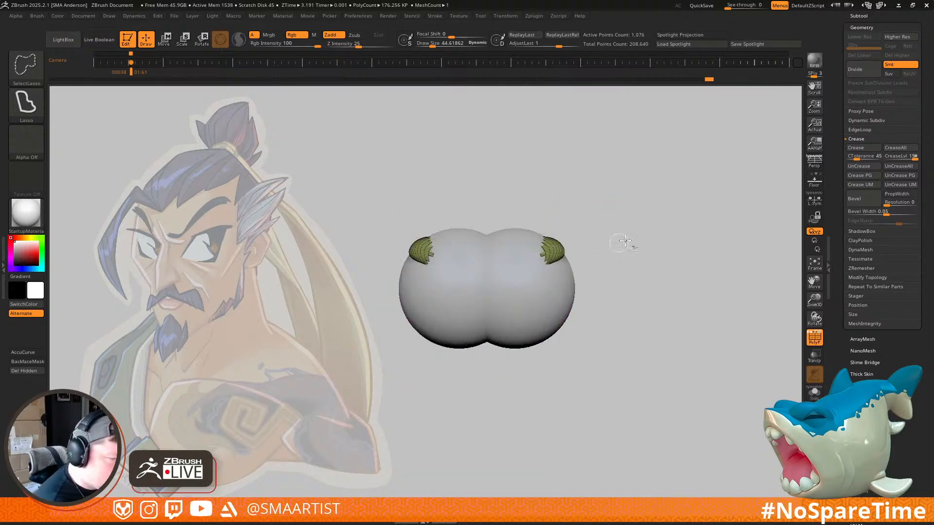
{"action": "key", "text": "ctrl+shift+a"}
{"action": "key", "text": "ctrl+w"}
{"action": "left_click", "coordinate": [625, 238], "text": "ctrl+shift"}
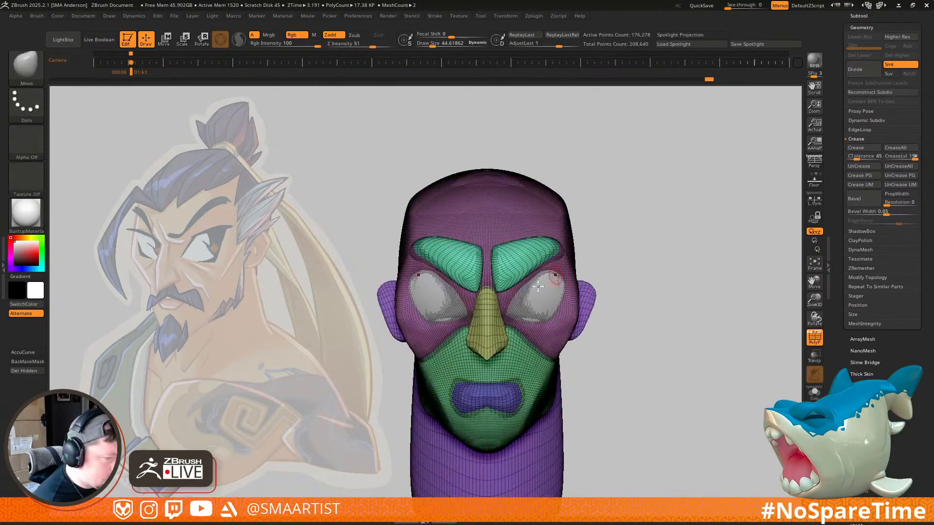
Step: Mask everything except the nose and place a duplicate of it higher up, between the brows
{"action": "key", "text": "w"}
{"action": "left_click", "coordinate": [654, 226], "text": "alt"}
{"action": "left_click", "coordinate": [493, 344], "text": "ctrl"}
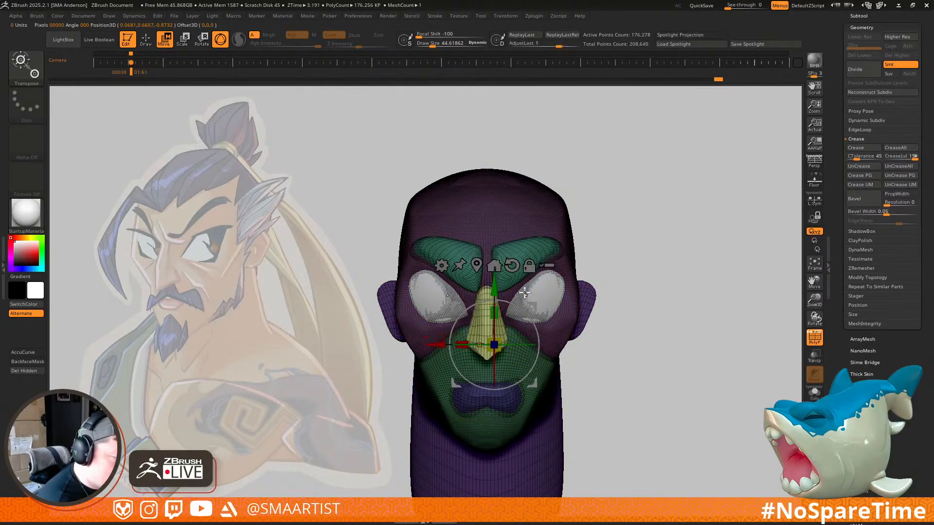
{"action": "left_click_drag", "start_coordinate": [494, 287], "coordinate": [494, 237]}
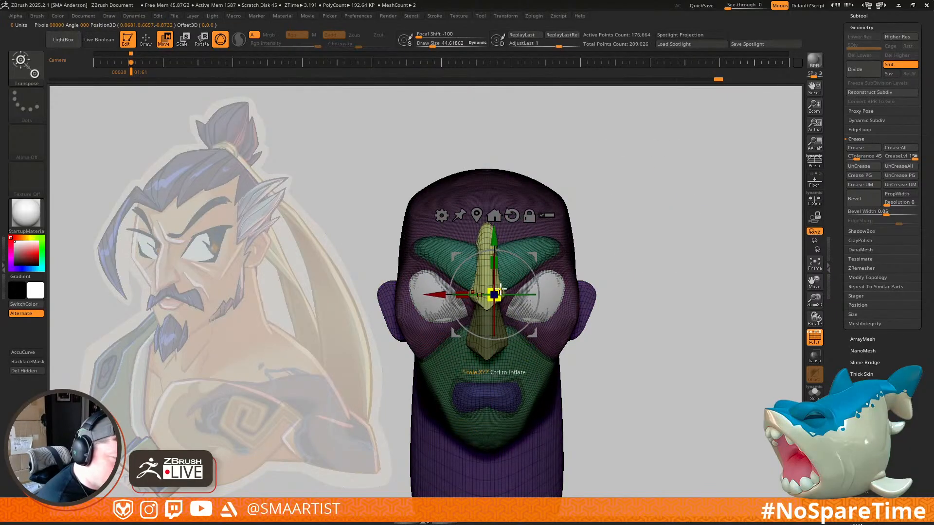
{"action": "right_click_drag", "start_coordinate": [554, 269], "coordinate": [530, 267]}
Step: Reshape the nose copy between the brows with the Move brush at a Draw Size of about 62, with the wireframe hidden
{"action": "key", "text": "q"}
{"action": "key", "text": "s"}
{"action": "mouse_move", "coordinate": [488, 265]}
{"action": "left_mouse_down"}
{"action": "mouse_move", "coordinate": [500, 266]}
{"action": "mouse_move", "coordinate": [488, 262]}
{"action": "mouse_move", "coordinate": [486, 278]}
{"action": "left_mouse_up"}
{"action": "right_click_drag", "start_coordinate": [496, 299], "coordinate": [537, 300]}
{"action": "key", "text": "shift+f"}
{"action": "mouse_move", "coordinate": [611, 296]}
{"action": "right_mouse_down", "text": "ctrl"}
{"action": "mouse_move", "coordinate": [618, 265]}
{"action": "mouse_move", "coordinate": [636, 258]}
{"action": "mouse_move", "coordinate": [613, 264]}
{"action": "mouse_move", "coordinate": [632, 273]}
{"action": "mouse_move", "coordinate": [633, 316]}
{"action": "right_mouse_up", "text": "ctrl"}
{"action": "mouse_move", "coordinate": [567, 302]}
{"action": "right_mouse_down"}
{"action": "mouse_move", "coordinate": [516, 297]}
{"action": "mouse_move", "coordinate": [514, 342]}
{"action": "mouse_move", "coordinate": [497, 339]}
{"action": "right_mouse_up"}
{"action": "key", "text": "s"}
{"action": "left_click_drag", "start_coordinate": [501, 279], "coordinate": [493, 276]}
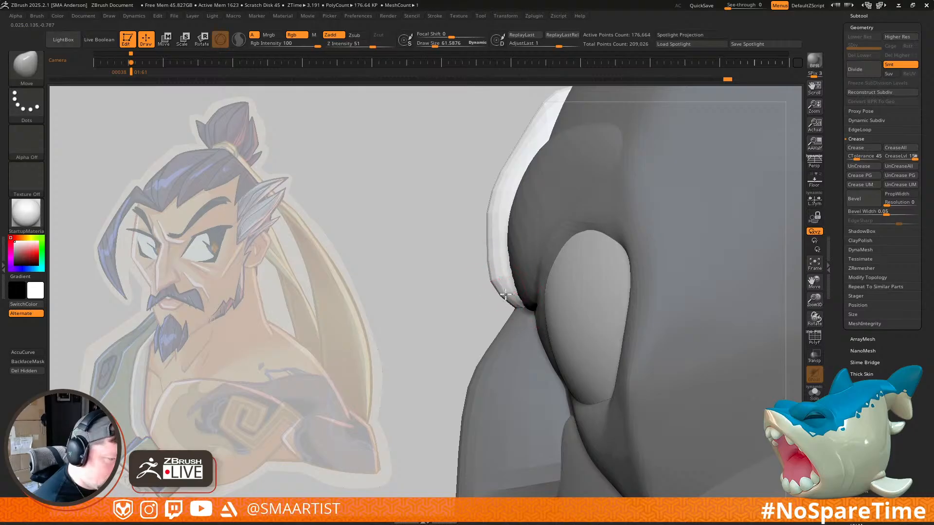
Step: Smooth and push the piece between the brows into the forehead at a Draw Size of about 99, and clear the mask
{"action": "key", "text": "bracketright"}
{"action": "key", "text": "bracketright"}
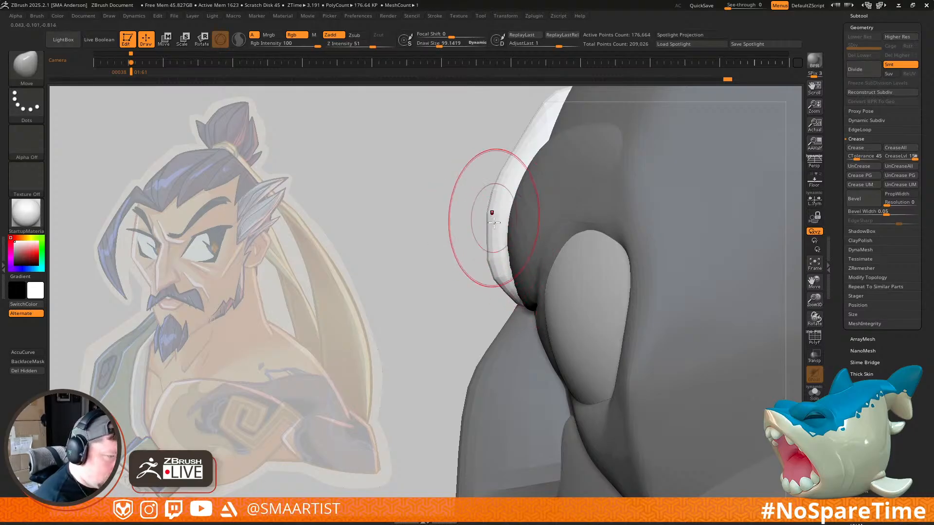
{"action": "right_click_drag", "start_coordinate": [526, 185], "coordinate": [537, 291], "text": "alt"}
{"action": "left_click_drag", "start_coordinate": [514, 277], "coordinate": [568, 204], "text": "shift"}
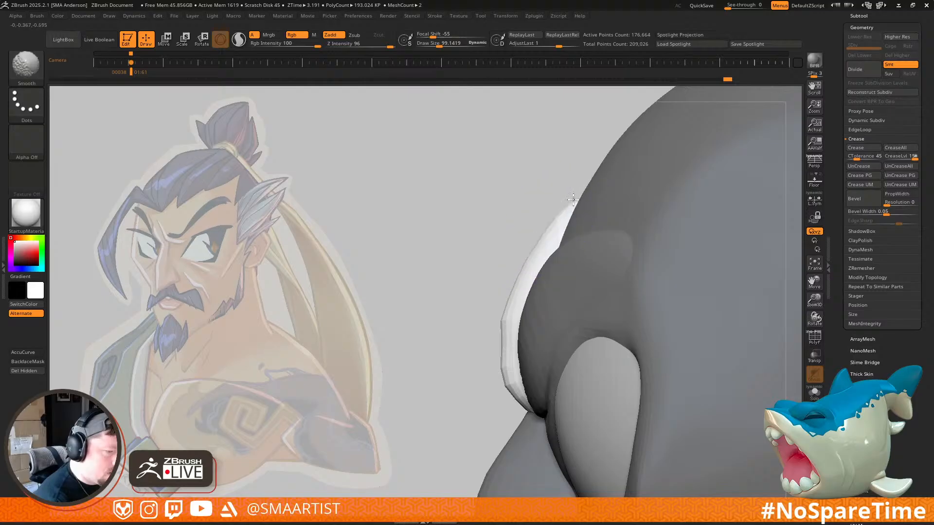
{"action": "mouse_move", "coordinate": [506, 310]}
{"action": "left_mouse_down"}
{"action": "mouse_move", "coordinate": [569, 282]}
{"action": "mouse_move", "coordinate": [556, 253]}
{"action": "mouse_move", "coordinate": [541, 250]}
{"action": "mouse_move", "coordinate": [550, 213]}
{"action": "mouse_move", "coordinate": [539, 236]}
{"action": "left_mouse_up"}
{"action": "mouse_move", "coordinate": [533, 242]}
{"action": "right_mouse_down"}
{"action": "mouse_move", "coordinate": [513, 246]}
{"action": "mouse_move", "coordinate": [533, 241]}
{"action": "mouse_move", "coordinate": [532, 228]}
{"action": "mouse_move", "coordinate": [516, 228]}
{"action": "mouse_move", "coordinate": [520, 242]}
{"action": "mouse_move", "coordinate": [507, 248]}
{"action": "mouse_move", "coordinate": [529, 246]}
{"action": "mouse_move", "coordinate": [550, 261]}
{"action": "mouse_move", "coordinate": [642, 194]}
{"action": "mouse_move", "coordinate": [649, 178]}
{"action": "right_mouse_up"}
{"action": "left_click_drag", "start_coordinate": [661, 242], "coordinate": [686, 274], "text": "ctrl"}
Step: Set the Move brush's Draw Size to about 65 and check the brow bridge from several angles
{"action": "right_click_drag", "start_coordinate": [605, 235], "coordinate": [618, 263]}
{"action": "mouse_move", "coordinate": [524, 271]}
{"action": "right_mouse_down", "text": "ctrl"}
{"action": "mouse_move", "coordinate": [571, 314]}
{"action": "mouse_move", "coordinate": [559, 259]}
{"action": "mouse_move", "coordinate": [544, 288]}
{"action": "mouse_move", "coordinate": [608, 223]}
{"action": "mouse_move", "coordinate": [728, 242]}
{"action": "mouse_move", "coordinate": [673, 239]}
{"action": "mouse_move", "coordinate": [713, 225]}
{"action": "mouse_move", "coordinate": [634, 221]}
{"action": "mouse_move", "coordinate": [688, 227]}
{"action": "mouse_move", "coordinate": [651, 238]}
{"action": "right_mouse_up", "text": "ctrl"}
{"action": "key", "text": "s"}
{"action": "left_click", "coordinate": [551, 263]}
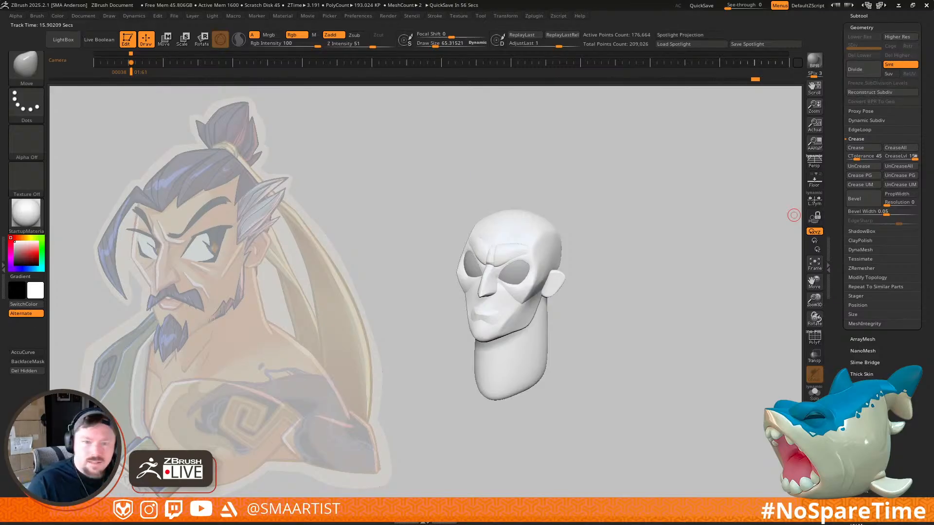
{"action": "mouse_move", "coordinate": [567, 150]}
{"action": "left_mouse_down"}
{"action": "mouse_move", "coordinate": [690, 179]}
{"action": "mouse_move", "coordinate": [671, 250]}
{"action": "mouse_move", "coordinate": [667, 200]}
{"action": "left_mouse_up"}
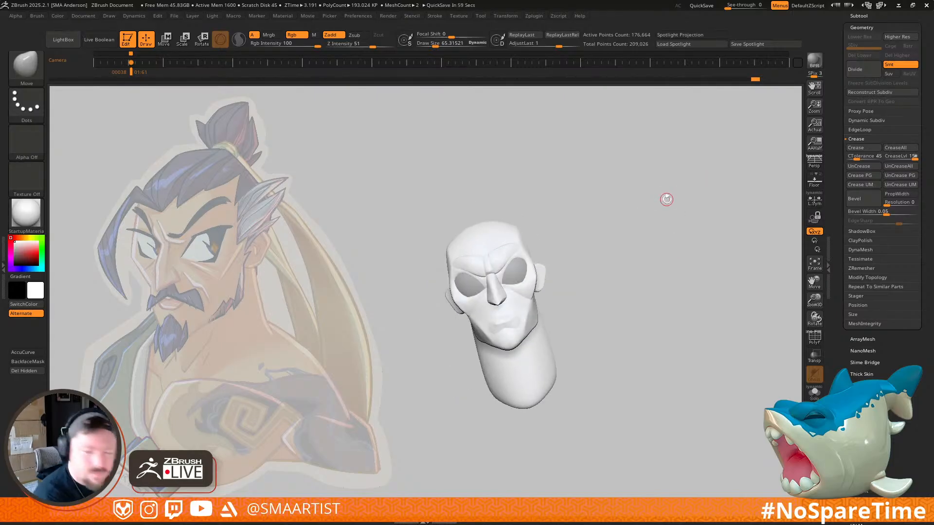
{"action": "mouse_move", "coordinate": [627, 305]}
{"action": "left_mouse_down"}
{"action": "mouse_move", "coordinate": [631, 289]}
{"action": "mouse_move", "coordinate": [611, 305]}
{"action": "left_mouse_up"}
{"action": "right_click_drag", "start_coordinate": [498, 308], "coordinate": [531, 310], "text": "ctrl"}
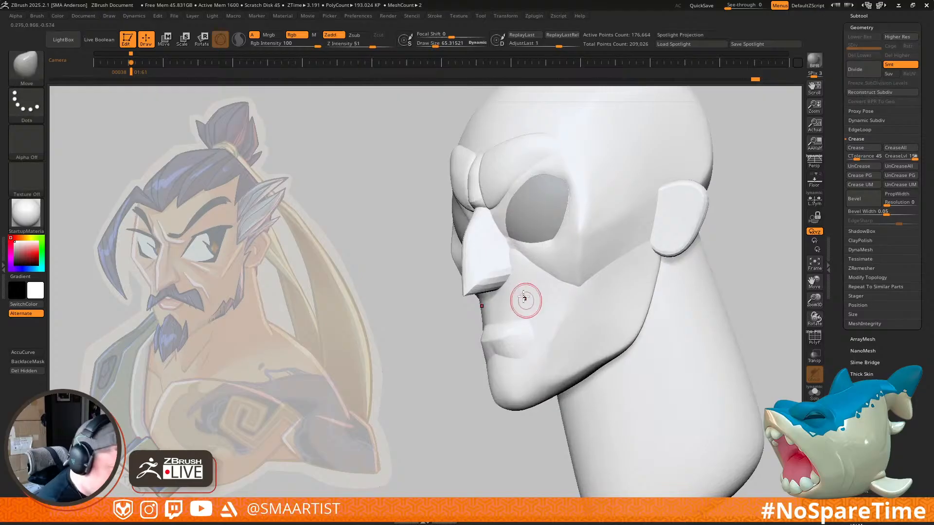
Step: Isolate the nose, assign it its own polygroup and subdivide it once before showing the whole head again
{"action": "key", "text": "shift+f"}
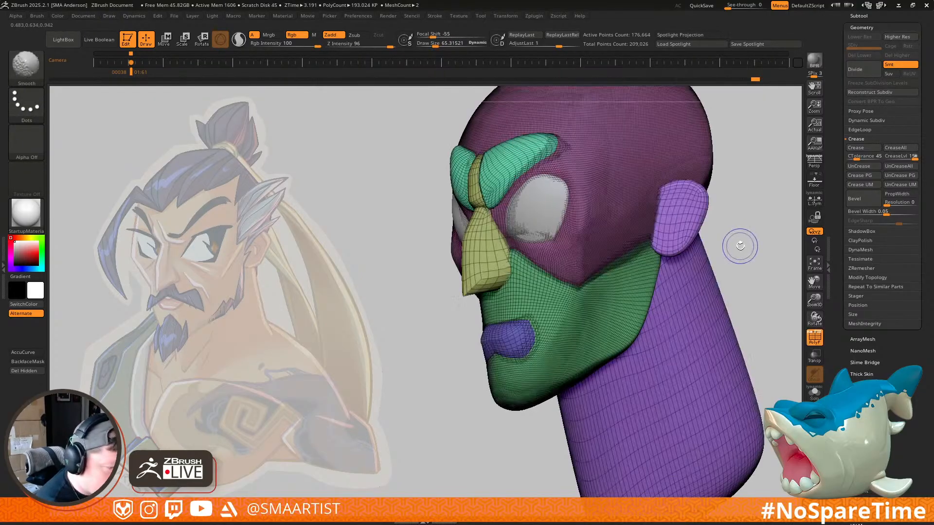
{"action": "key", "text": "shift+f"}
{"action": "right_click_drag", "start_coordinate": [744, 254], "coordinate": [735, 228], "text": "ctrl"}
{"action": "right_click_drag", "start_coordinate": [735, 227], "coordinate": [701, 227], "text": "alt"}
{"action": "mouse_move", "coordinate": [701, 227]}
{"action": "left_mouse_down"}
{"action": "mouse_move", "coordinate": [673, 249]}
{"action": "mouse_move", "coordinate": [670, 231]}
{"action": "left_mouse_up"}
{"action": "key", "text": "shift+f"}
{"action": "left_click", "coordinate": [457, 281], "text": "ctrl+shift"}
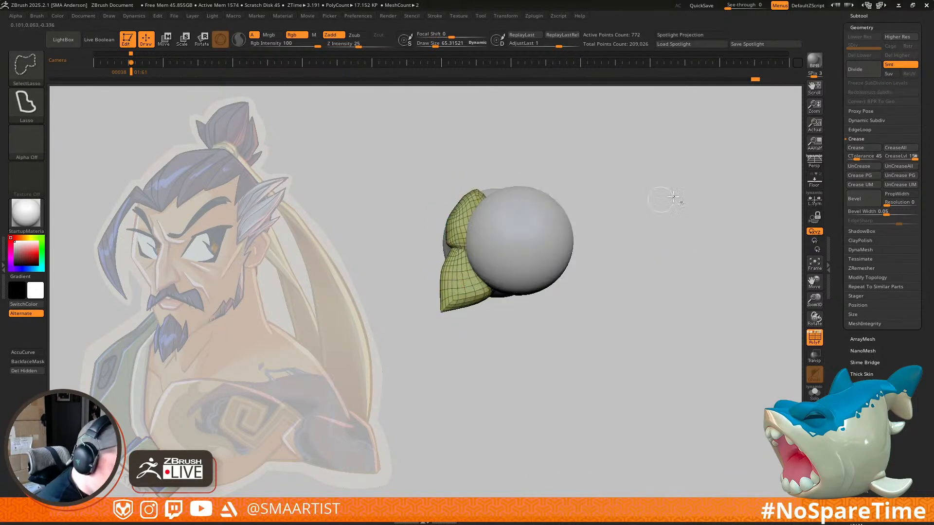
{"action": "mouse_move", "coordinate": [579, 258]}
{"action": "left_mouse_down"}
{"action": "mouse_move", "coordinate": [538, 287]}
{"action": "mouse_move", "coordinate": [509, 266]}
{"action": "left_mouse_up"}
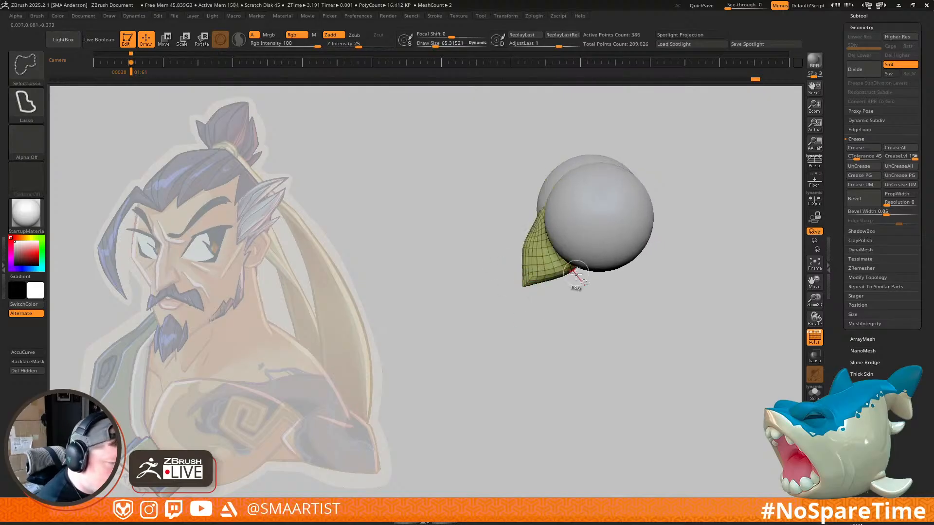
{"action": "left_click", "coordinate": [579, 337], "text": "ctrl+shift"}
{"action": "right_click_drag", "start_coordinate": [559, 273], "coordinate": [573, 313]}
{"action": "left_click", "coordinate": [566, 301], "text": "ctrl+shift"}
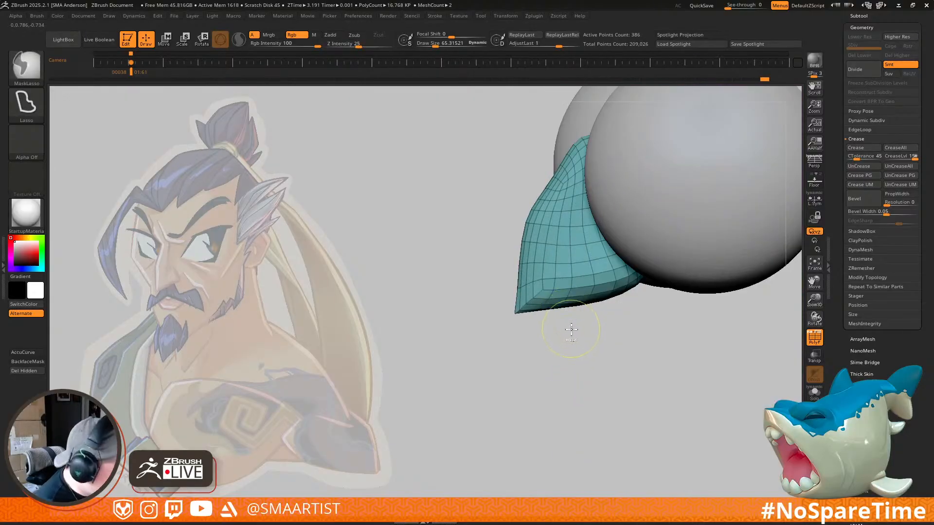
{"action": "left_click", "coordinate": [571, 329], "text": "ctrl+shift"}
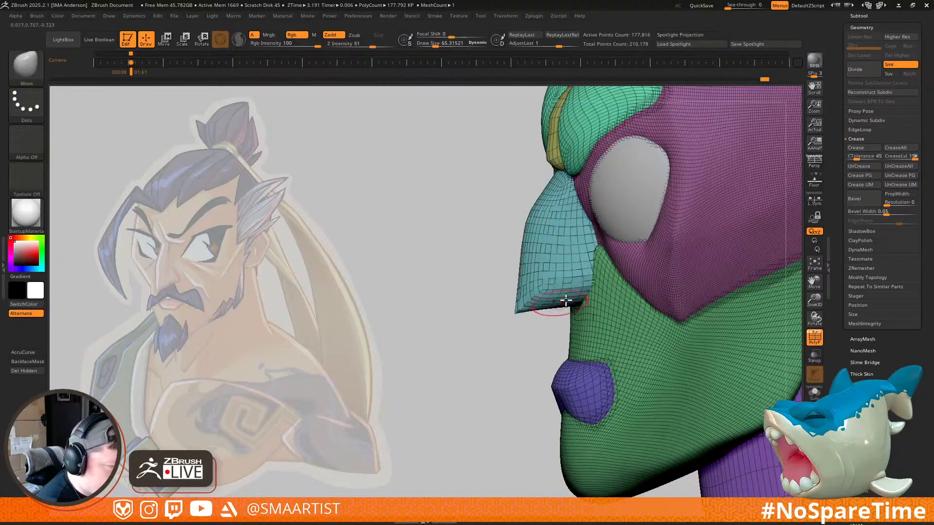
{"action": "right_click_drag", "start_coordinate": [547, 309], "coordinate": [567, 293], "text": "shift"}
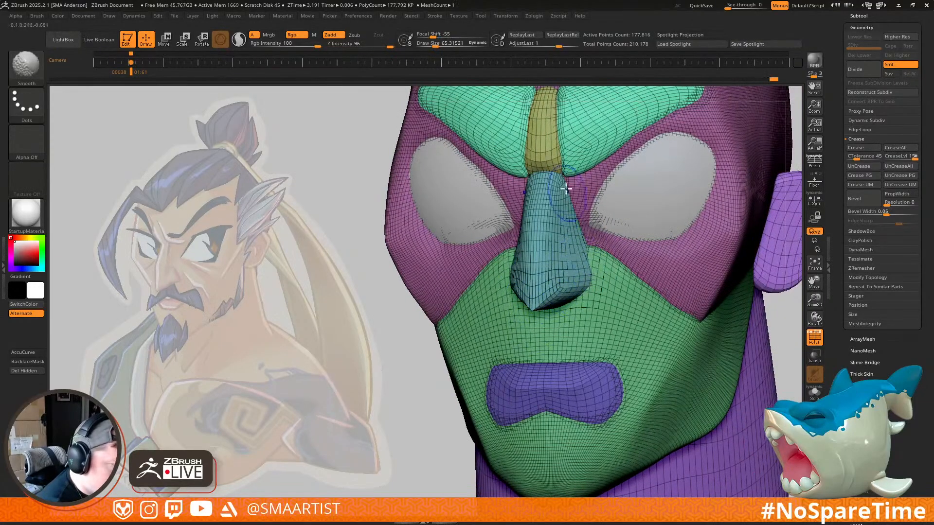
Step: Isolate the ears, subdivide them once, and show the whole head with the wireframe hidden
{"action": "key", "text": "shift+f"}
{"action": "mouse_move", "coordinate": [637, 252]}
{"action": "right_mouse_down", "text": "ctrl"}
{"action": "mouse_move", "coordinate": [603, 210]}
{"action": "mouse_move", "coordinate": [622, 247]}
{"action": "mouse_move", "coordinate": [723, 228]}
{"action": "mouse_move", "coordinate": [700, 214]}
{"action": "mouse_move", "coordinate": [649, 214]}
{"action": "mouse_move", "coordinate": [690, 227]}
{"action": "right_mouse_up", "text": "ctrl"}
{"action": "key", "text": "shift+f"}
{"action": "left_click", "coordinate": [635, 214], "text": "ctrl+shift"}
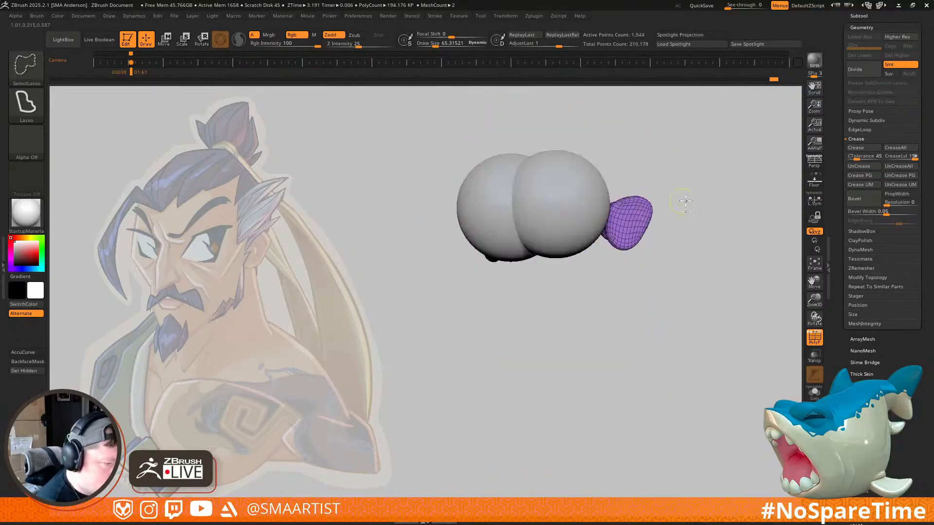
{"action": "left_click", "coordinate": [689, 212], "text": "ctrl+shift"}
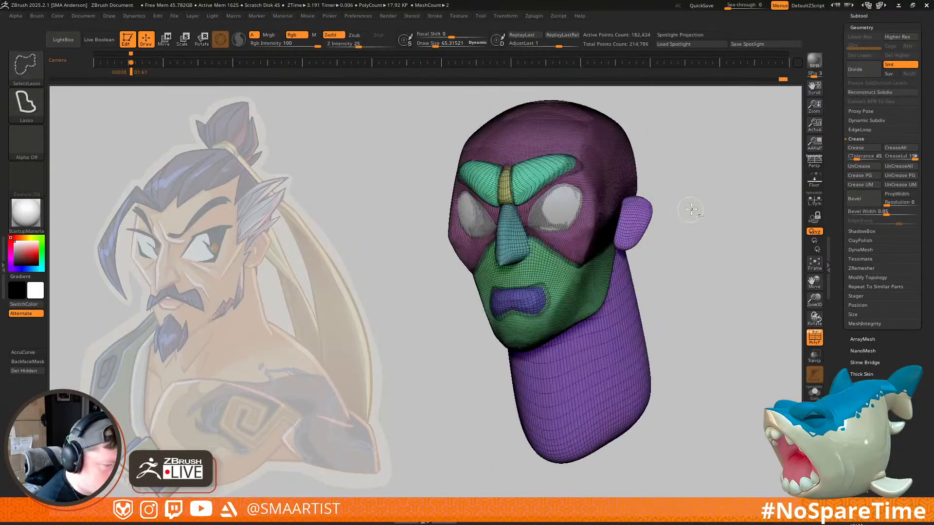
{"action": "mouse_move", "coordinate": [655, 221]}
{"action": "right_mouse_down"}
{"action": "mouse_move", "coordinate": [652, 184]}
{"action": "mouse_move", "coordinate": [656, 235]}
{"action": "mouse_move", "coordinate": [686, 243]}
{"action": "mouse_move", "coordinate": [668, 243]}
{"action": "mouse_move", "coordinate": [709, 211]}
{"action": "mouse_move", "coordinate": [728, 215]}
{"action": "mouse_move", "coordinate": [714, 209]}
{"action": "right_mouse_up"}
{"action": "key", "text": "shift+f"}
{"action": "mouse_move", "coordinate": [714, 209]}
{"action": "right_mouse_down"}
{"action": "mouse_move", "coordinate": [744, 221]}
{"action": "mouse_move", "coordinate": [673, 226]}
{"action": "mouse_move", "coordinate": [679, 220]}
{"action": "mouse_move", "coordinate": [673, 253]}
{"action": "mouse_move", "coordinate": [666, 238]}
{"action": "right_mouse_up"}
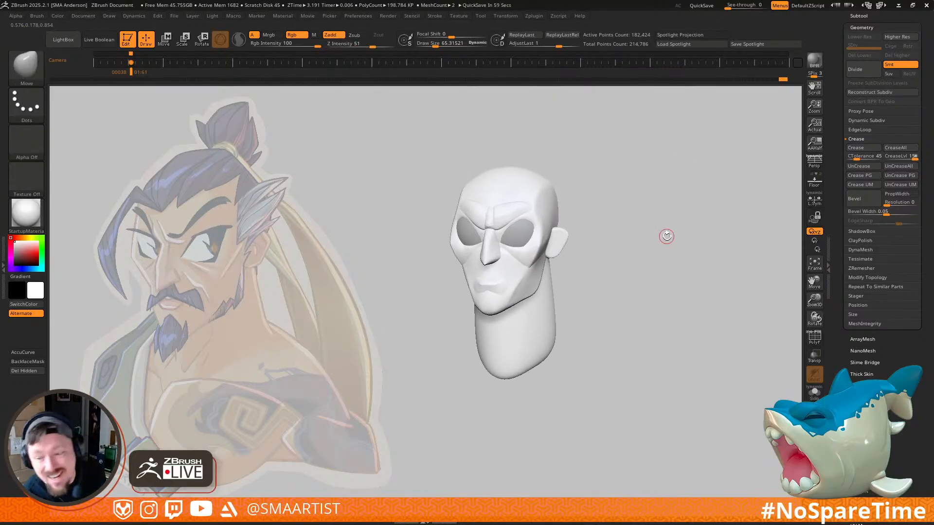
Step: Mask everything except the lips and duplicate them slightly upward with the gizmo
{"action": "mouse_move", "coordinate": [667, 236]}
{"action": "right_mouse_down"}
{"action": "mouse_move", "coordinate": [598, 243]}
{"action": "mouse_move", "coordinate": [615, 252]}
{"action": "mouse_move", "coordinate": [598, 252]}
{"action": "mouse_move", "coordinate": [602, 270]}
{"action": "mouse_move", "coordinate": [628, 261]}
{"action": "mouse_move", "coordinate": [619, 254]}
{"action": "mouse_move", "coordinate": [611, 271]}
{"action": "mouse_move", "coordinate": [617, 263]}
{"action": "mouse_move", "coordinate": [631, 314]}
{"action": "right_mouse_up"}
{"action": "right_click_drag", "start_coordinate": [625, 262], "coordinate": [625, 258]}
{"action": "right_click_drag", "start_coordinate": [513, 310], "coordinate": [506, 365], "text": "ctrl"}
{"action": "right_click_drag", "start_coordinate": [488, 324], "coordinate": [509, 363]}
{"action": "key", "text": "shift+f"}
{"action": "key", "text": "w"}
{"action": "left_click", "coordinate": [504, 336], "text": "ctrl"}
{"action": "right_click_drag", "start_coordinate": [526, 322], "coordinate": [564, 316]}
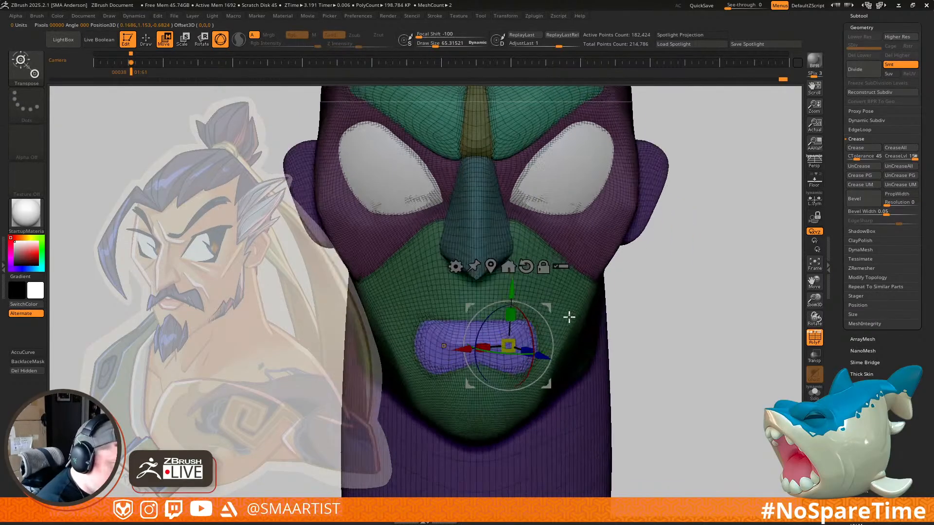
{"action": "left_click_drag", "start_coordinate": [510, 290], "coordinate": [510, 284]}
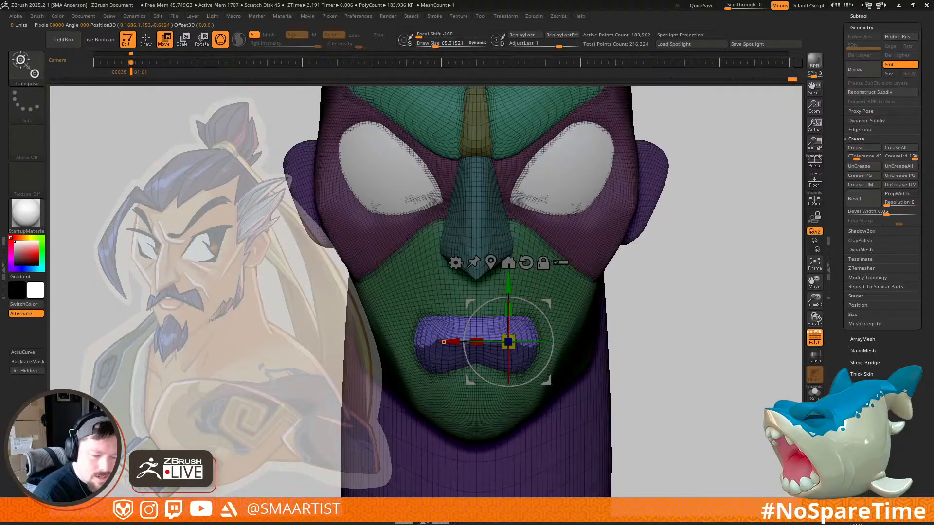
Step: Flip the lip copy vertically with the Mirror deformation on the Y axis and move it back down over the mouth
{"action": "left_click", "coordinate": [875, 444]}
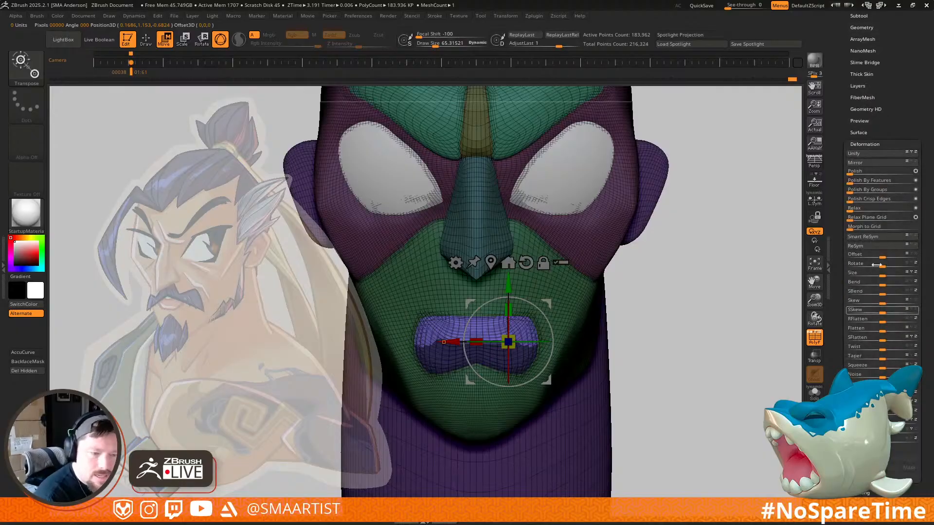
{"action": "left_click", "coordinate": [912, 161]}
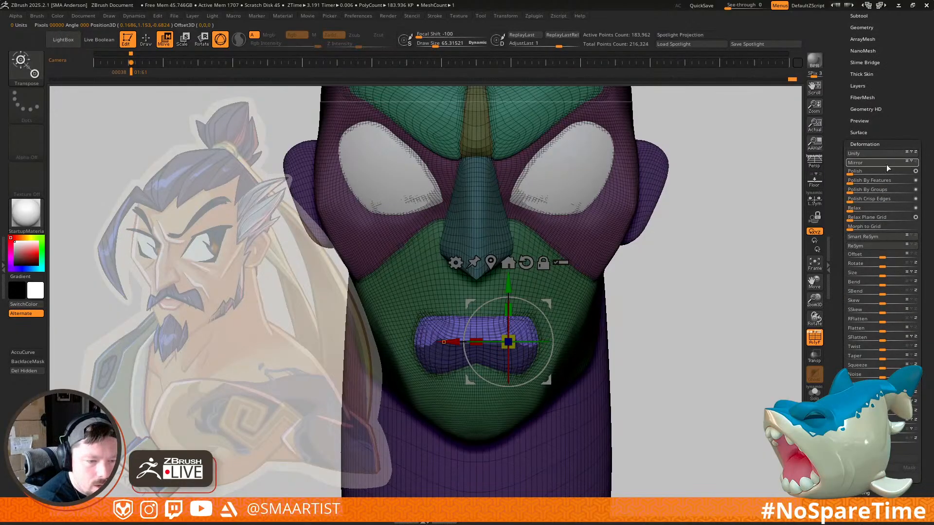
{"action": "left_click", "coordinate": [887, 165]}
{"action": "right_click_drag", "start_coordinate": [676, 271], "coordinate": [618, 248], "text": "ctrl"}
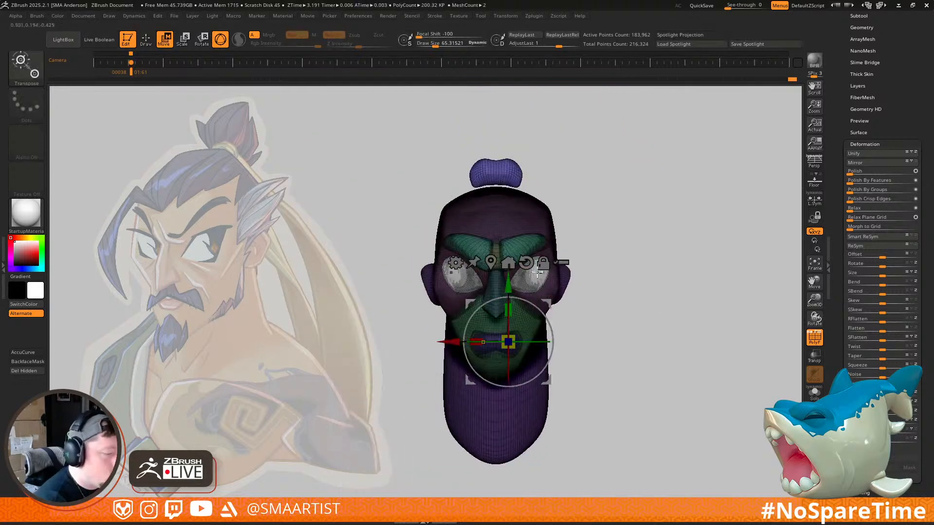
{"action": "left_click", "coordinate": [508, 263]}
{"action": "left_click_drag", "start_coordinate": [506, 115], "coordinate": [507, 267]}
{"action": "key", "text": "shift+f"}
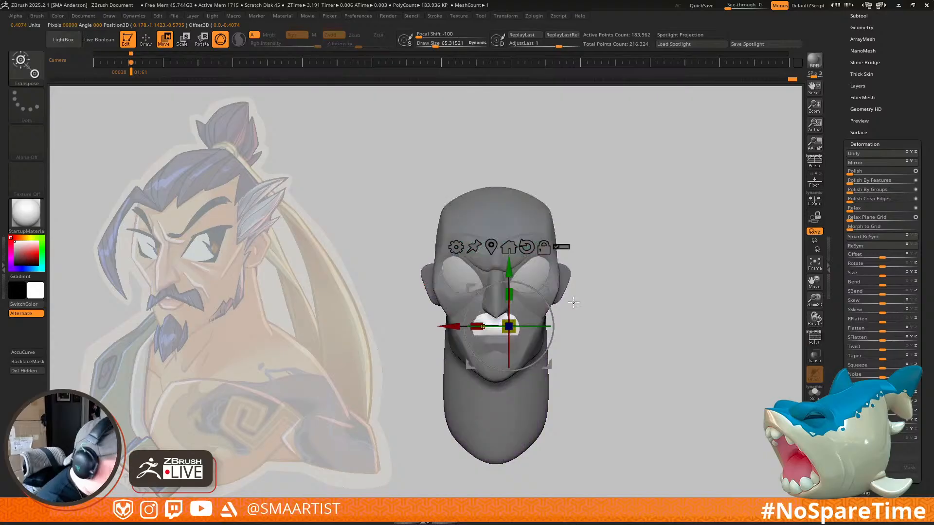
Step: Position the flipped lip copy above the mouth, directly beneath the nose
{"action": "left_click_drag", "start_coordinate": [571, 299], "coordinate": [590, 313]}
{"action": "key", "text": "q"}
{"action": "mouse_move", "coordinate": [564, 324]}
{"action": "left_mouse_down"}
{"action": "mouse_move", "coordinate": [579, 335]}
{"action": "mouse_move", "coordinate": [549, 317]}
{"action": "mouse_move", "coordinate": [534, 273]}
{"action": "mouse_move", "coordinate": [603, 296]}
{"action": "left_mouse_up"}
{"action": "key", "text": "w"}
{"action": "mouse_move", "coordinate": [561, 246]}
{"action": "left_mouse_down"}
{"action": "mouse_move", "coordinate": [565, 256]}
{"action": "mouse_move", "coordinate": [559, 224]}
{"action": "mouse_move", "coordinate": [567, 234]}
{"action": "mouse_move", "coordinate": [560, 243]}
{"action": "left_mouse_up"}
{"action": "key", "text": "q"}
{"action": "key", "text": "space"}
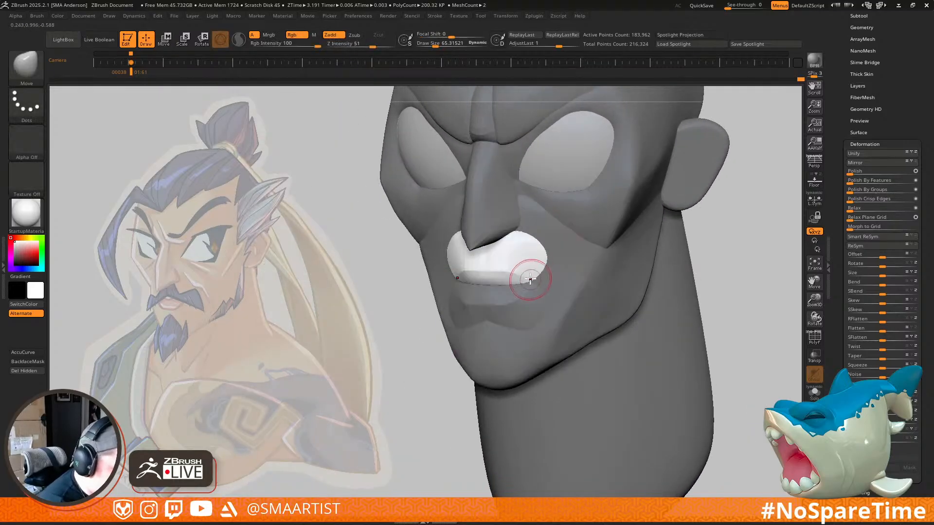
Step: Scale the lip copy's depth to about 0.86 in side view with the gizmo
{"action": "key", "text": "b"}
{"action": "key", "text": "m"}
{"action": "key", "text": "v"}
{"action": "right_click_drag", "start_coordinate": [534, 286], "coordinate": [546, 256]}
{"action": "key", "text": "w"}
{"action": "right_click_drag", "start_coordinate": [582, 200], "coordinate": [575, 194], "text": "shift"}
{"action": "left_click", "coordinate": [553, 187], "text": "alt"}
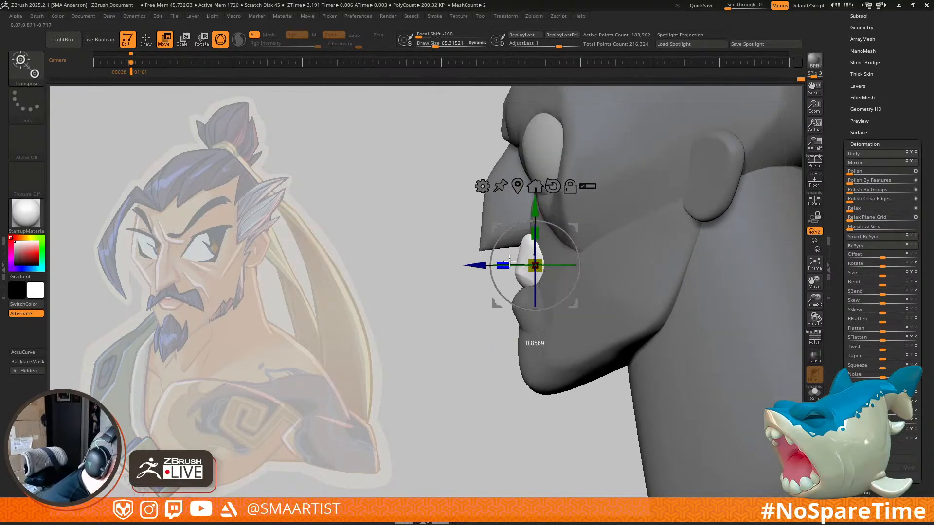
Step: Reshape the lip copy under the nose with the Move brush at a Draw Size of about 129
{"action": "key", "text": "q"}
{"action": "mouse_move", "coordinate": [541, 261]}
{"action": "right_mouse_down"}
{"action": "mouse_move", "coordinate": [573, 248]}
{"action": "mouse_move", "coordinate": [530, 293]}
{"action": "mouse_move", "coordinate": [548, 271]}
{"action": "mouse_move", "coordinate": [530, 281]}
{"action": "right_mouse_up"}
{"action": "key", "text": "b"}
{"action": "key", "text": "m"}
{"action": "key", "text": "v"}
{"action": "key", "text": "s"}
{"action": "left_click_drag", "start_coordinate": [529, 282], "coordinate": [541, 285]}
Step: Clear the mask around the lip copy and invert the masking over the whole head
{"action": "mouse_move", "coordinate": [541, 285]}
{"action": "right_mouse_down"}
{"action": "mouse_move", "coordinate": [533, 292]}
{"action": "mouse_move", "coordinate": [550, 234]}
{"action": "mouse_move", "coordinate": [538, 209]}
{"action": "mouse_move", "coordinate": [546, 254]}
{"action": "mouse_move", "coordinate": [592, 249]}
{"action": "right_mouse_up"}
{"action": "key", "text": "shift"}
{"action": "left_click", "coordinate": [677, 253], "text": "ctrl"}
{"action": "left_click", "coordinate": [670, 237], "text": "ctrl"}
{"action": "right_click_drag", "start_coordinate": [670, 237], "coordinate": [641, 221], "text": "ctrl"}
{"action": "left_click_drag", "start_coordinate": [641, 220], "coordinate": [663, 279], "text": "ctrl"}
{"action": "mouse_move", "coordinate": [663, 278]}
{"action": "right_mouse_down", "text": "ctrl"}
{"action": "mouse_move", "coordinate": [644, 223]}
{"action": "mouse_move", "coordinate": [629, 235]}
{"action": "mouse_move", "coordinate": [629, 217]}
{"action": "mouse_move", "coordinate": [685, 231]}
{"action": "mouse_move", "coordinate": [645, 238]}
{"action": "right_mouse_up", "text": "ctrl"}
{"action": "right_click_drag", "start_coordinate": [644, 237], "coordinate": [648, 351], "text": "ctrl"}
{"action": "key", "text": "ctrl+i"}
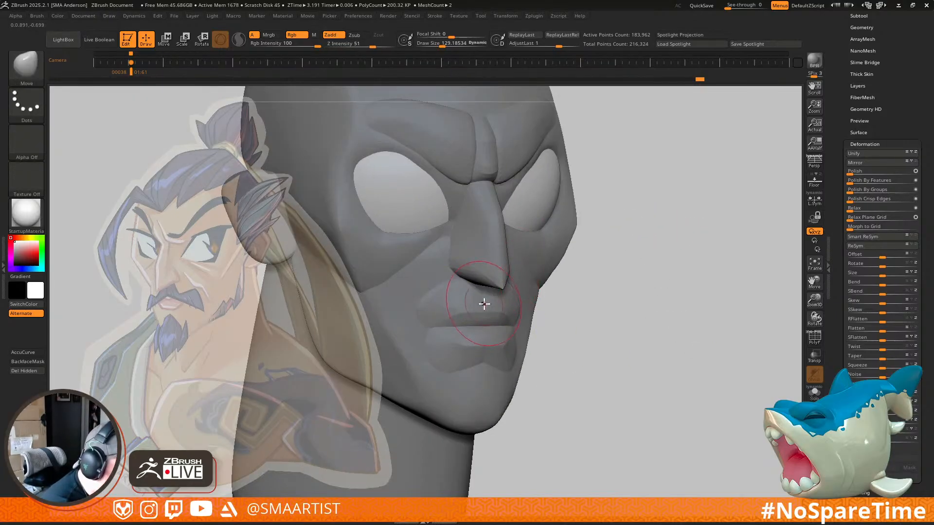
Step: Invert the head's mask back and mask everything except the upper-lip polygroup
{"action": "key", "text": "ctrl+i"}
{"action": "key", "text": "shift+f"}
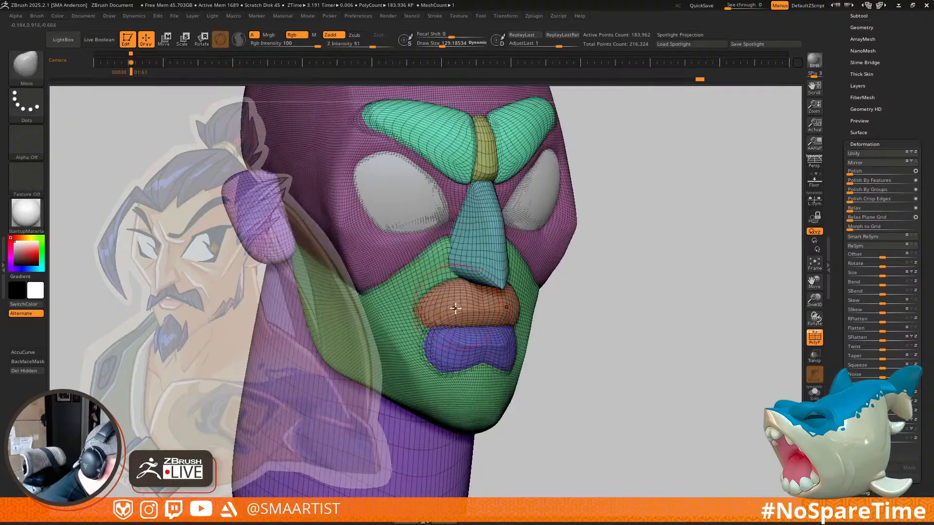
{"action": "key", "text": "w"}
{"action": "left_click_drag", "start_coordinate": [488, 264], "coordinate": [686, 135], "text": "alt"}
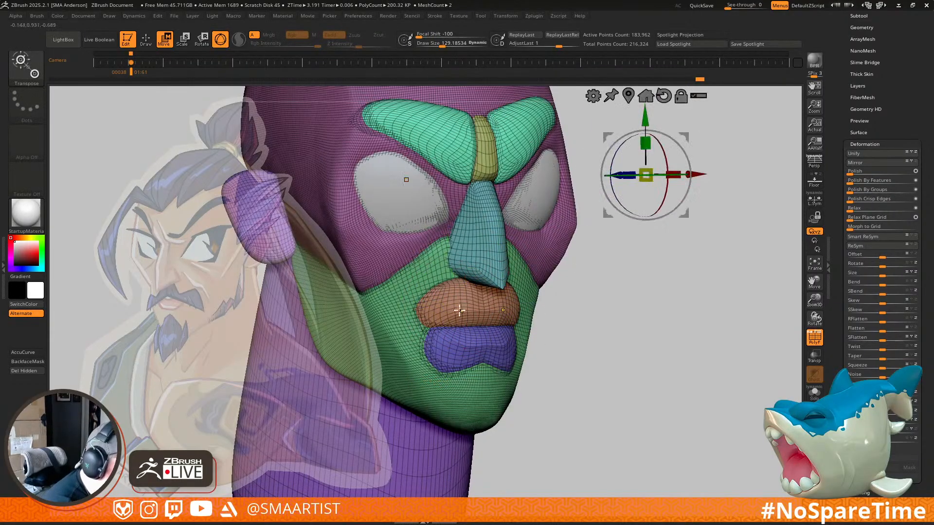
{"action": "left_click", "coordinate": [459, 309], "text": "ctrl"}
{"action": "key", "text": "q"}
Step: Refine the upper lip's side under the nose with Move and Smooth strokes at a Draw Size of about 51, and clear the mask
{"action": "right_click_drag", "start_coordinate": [465, 303], "coordinate": [525, 294]}
{"action": "key", "text": "shift+f"}
{"action": "right_click_drag", "start_coordinate": [462, 289], "coordinate": [467, 294], "text": "ctrl"}
{"action": "key", "text": "s"}
{"action": "left_click_drag", "start_coordinate": [467, 294], "coordinate": [458, 293]}
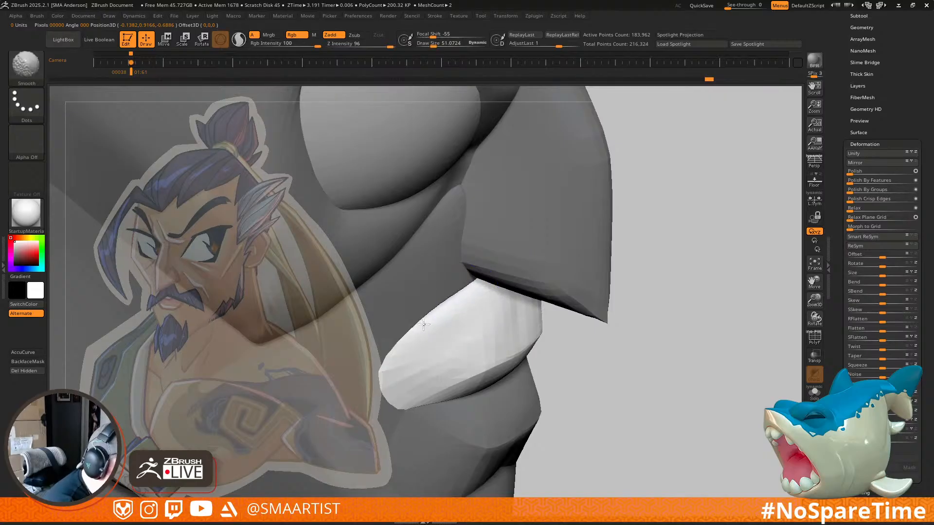
{"action": "mouse_move", "coordinate": [701, 220]}
{"action": "right_mouse_down"}
{"action": "mouse_move", "coordinate": [685, 223]}
{"action": "mouse_move", "coordinate": [690, 234]}
{"action": "mouse_move", "coordinate": [701, 192]}
{"action": "right_mouse_up"}
{"action": "left_click_drag", "start_coordinate": [702, 192], "coordinate": [717, 275], "text": "ctrl"}
{"action": "right_click_drag", "start_coordinate": [717, 275], "coordinate": [681, 238], "text": "ctrl"}
{"action": "right_click_drag", "start_coordinate": [624, 241], "coordinate": [627, 220]}
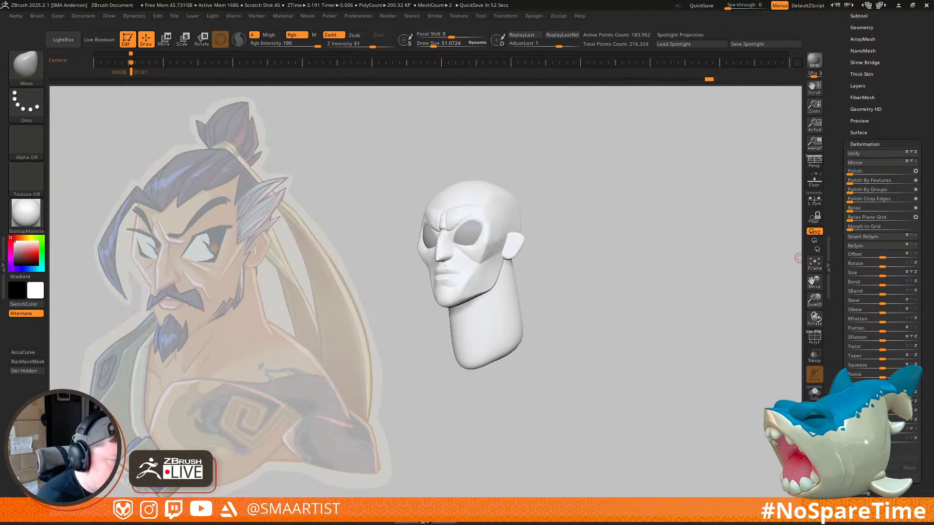
{"action": "mouse_move", "coordinate": [599, 281]}
{"action": "left_mouse_down"}
{"action": "mouse_move", "coordinate": [616, 272]}
{"action": "mouse_move", "coordinate": [590, 269]}
{"action": "mouse_move", "coordinate": [585, 307]}
{"action": "mouse_move", "coordinate": [577, 290]}
{"action": "mouse_move", "coordinate": [631, 298]}
{"action": "mouse_move", "coordinate": [621, 273]}
{"action": "left_mouse_up"}
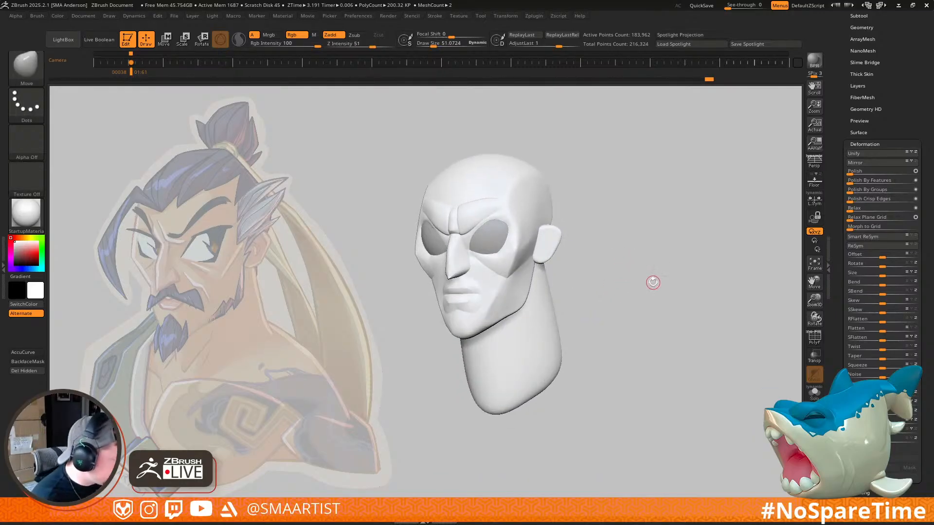
Step: Sample the tan skin tone from the reference drawing's face as the active colour and hide the Spotlight controls
{"action": "key", "text": "shift+z"}
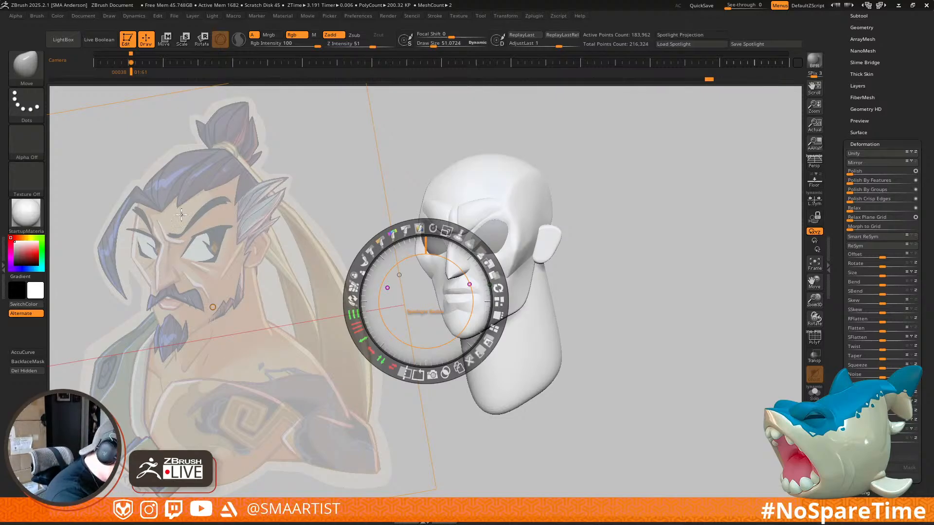
{"action": "key", "text": "c"}
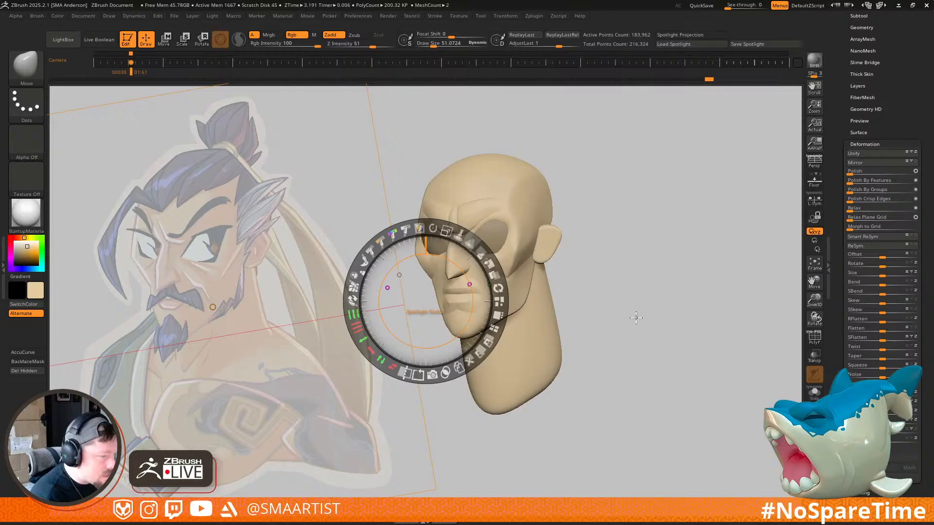
{"action": "key", "text": "z"}
{"action": "left_click_drag", "start_coordinate": [688, 288], "coordinate": [288, 321], "text": "alt"}
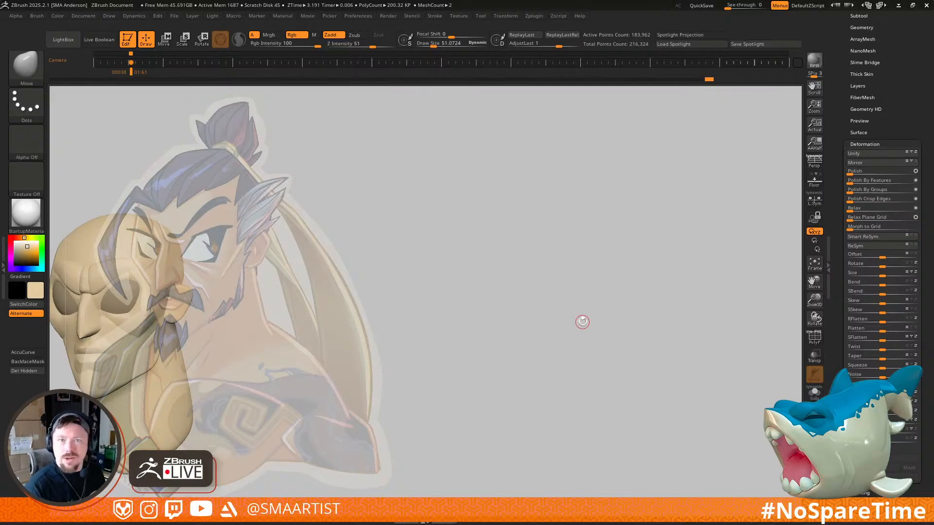
{"action": "left_click_drag", "start_coordinate": [207, 324], "coordinate": [546, 284], "text": "alt"}
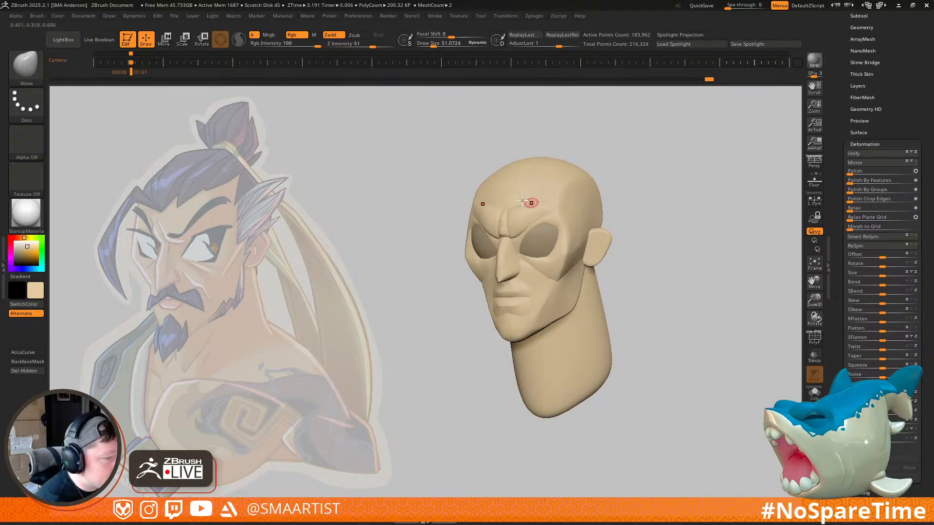
Step: Fill the whole head object with the sampled skin tone, R 228, G 203, B 160
{"action": "key", "text": "shift+z"}
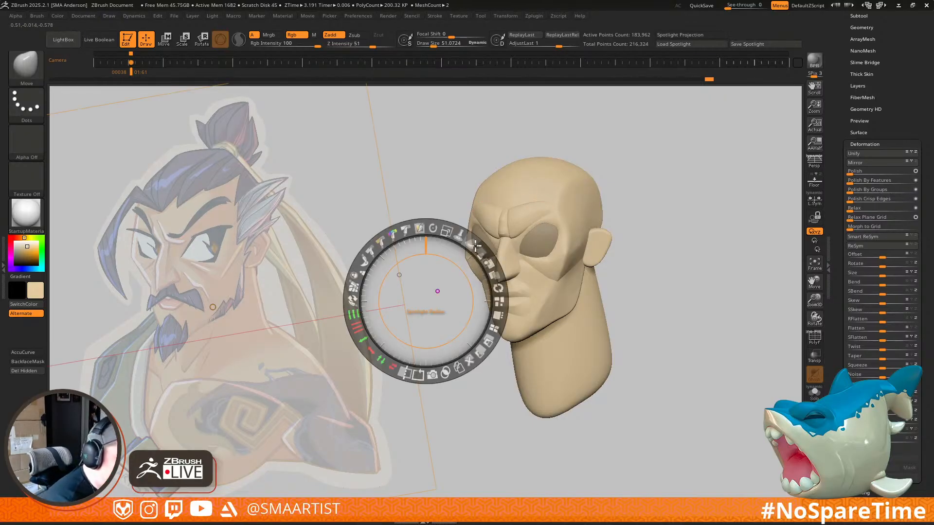
{"action": "mouse_move", "coordinate": [488, 262]}
{"action": "left_mouse_down"}
{"action": "mouse_move", "coordinate": [503, 295]}
{"action": "mouse_move", "coordinate": [484, 347]}
{"action": "mouse_move", "coordinate": [495, 331]}
{"action": "mouse_move", "coordinate": [482, 253]}
{"action": "left_mouse_up"}
{"action": "key", "text": "z"}
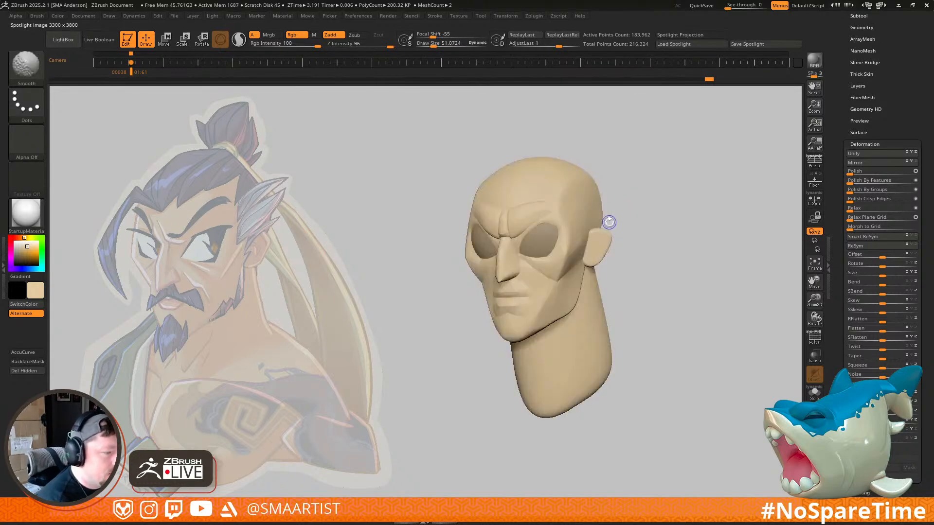
{"action": "left_click", "coordinate": [58, 15]}
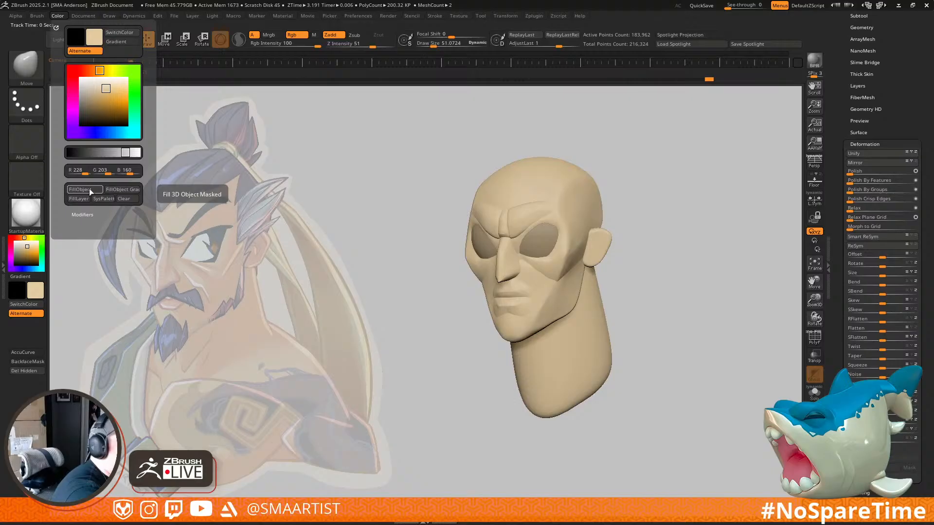
{"action": "left_click_drag", "start_coordinate": [661, 255], "coordinate": [676, 265]}
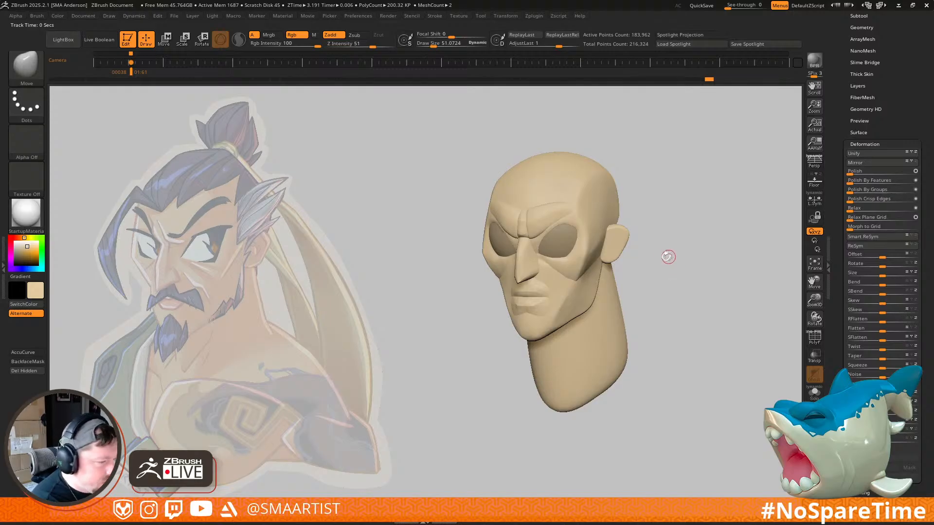
Step: Mask everything except the lower-face polygroup covering the cheeks, jaw and chin
{"action": "mouse_move", "coordinate": [544, 243]}
{"action": "right_mouse_down", "text": "ctrl"}
{"action": "mouse_move", "coordinate": [544, 261]}
{"action": "mouse_move", "coordinate": [566, 242]}
{"action": "right_mouse_up", "text": "ctrl"}
{"action": "right_click_drag", "start_coordinate": [574, 279], "coordinate": [569, 242], "text": "alt"}
{"action": "left_click_drag", "start_coordinate": [527, 267], "coordinate": [534, 294]}
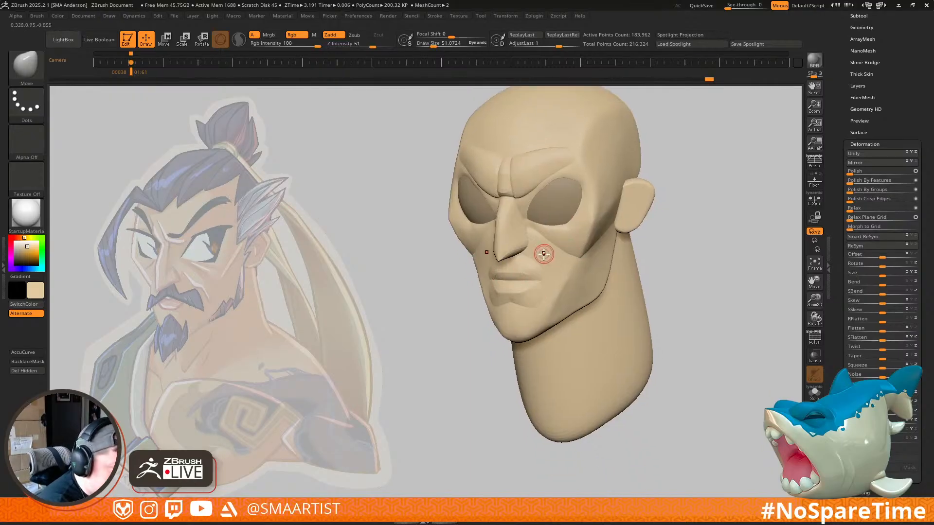
{"action": "key", "text": "shift+f"}
{"action": "key", "text": "shift+f"}
{"action": "key", "text": "w"}
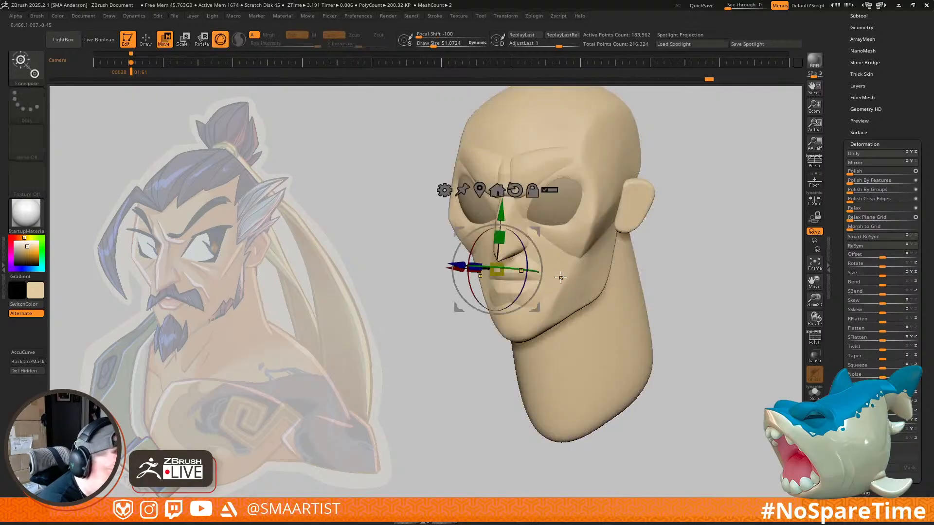
{"action": "left_click", "coordinate": [561, 278], "text": "ctrl"}
{"action": "key", "text": "q"}
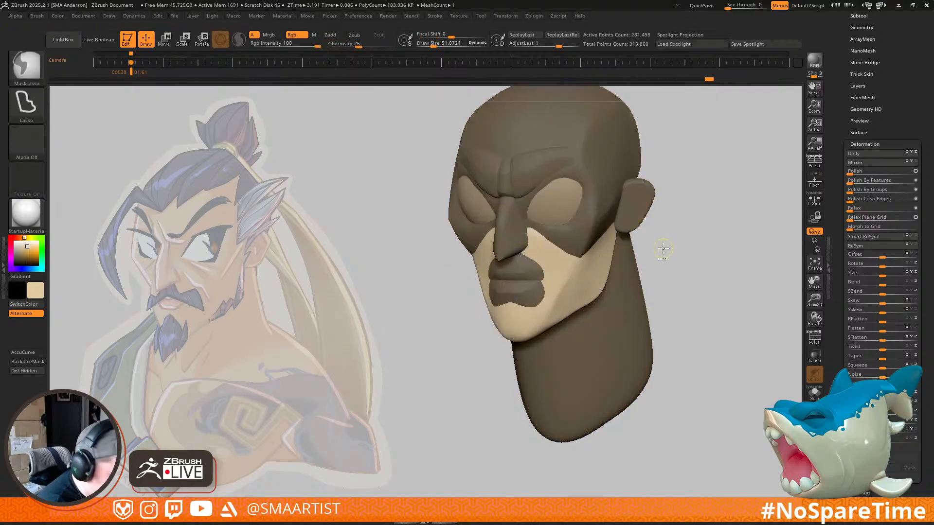
{"action": "left_click_drag", "start_coordinate": [669, 242], "coordinate": [676, 251], "text": "ctrl"}
{"action": "key", "text": "ctrl+z"}
{"action": "key", "text": "shift+f"}
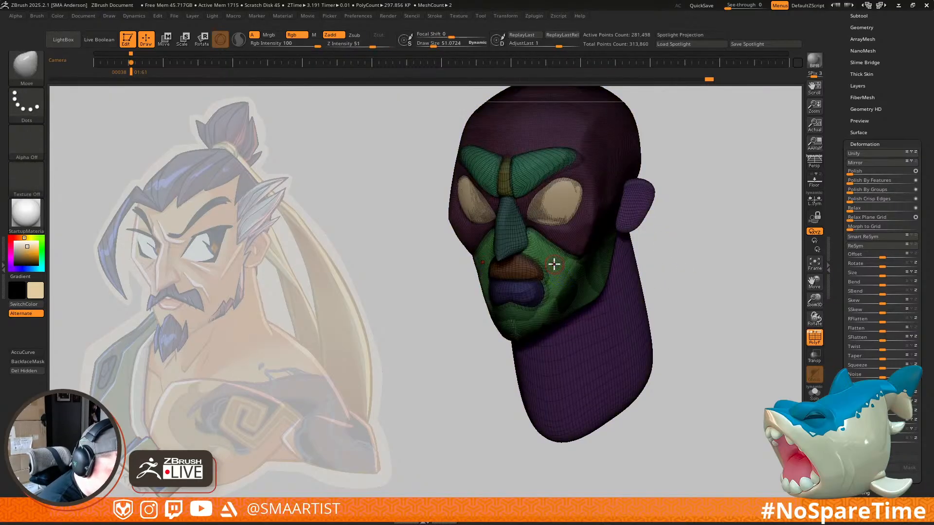
Step: Smooth the cheeks, chin and jawline of the unmasked lower face at a Draw Size of about 169
{"action": "mouse_move", "coordinate": [561, 274]}
{"action": "left_mouse_down", "text": "shift"}
{"action": "mouse_move", "coordinate": [557, 315]}
{"action": "mouse_move", "coordinate": [528, 330]}
{"action": "mouse_move", "coordinate": [579, 304]}
{"action": "mouse_move", "coordinate": [572, 310]}
{"action": "left_mouse_up", "text": "shift"}
{"action": "key", "text": "shift+f"}
{"action": "mouse_move", "coordinate": [693, 207]}
{"action": "left_mouse_down"}
{"action": "mouse_move", "coordinate": [622, 256]}
{"action": "mouse_move", "coordinate": [654, 258]}
{"action": "left_mouse_up"}
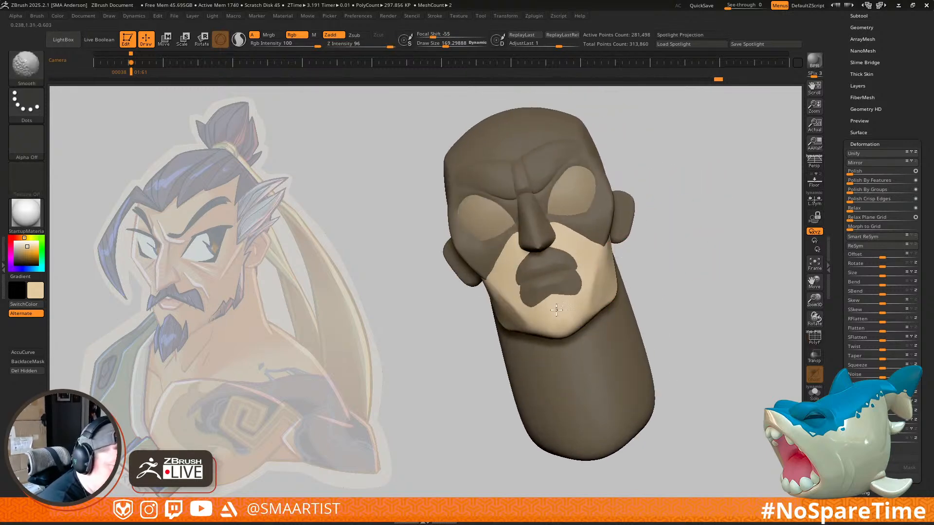
{"action": "left_click_drag", "start_coordinate": [659, 220], "coordinate": [562, 189]}
{"action": "left_click_drag", "start_coordinate": [562, 190], "coordinate": [662, 196], "text": "alt"}
{"action": "right_click_drag", "start_coordinate": [671, 273], "coordinate": [681, 217]}
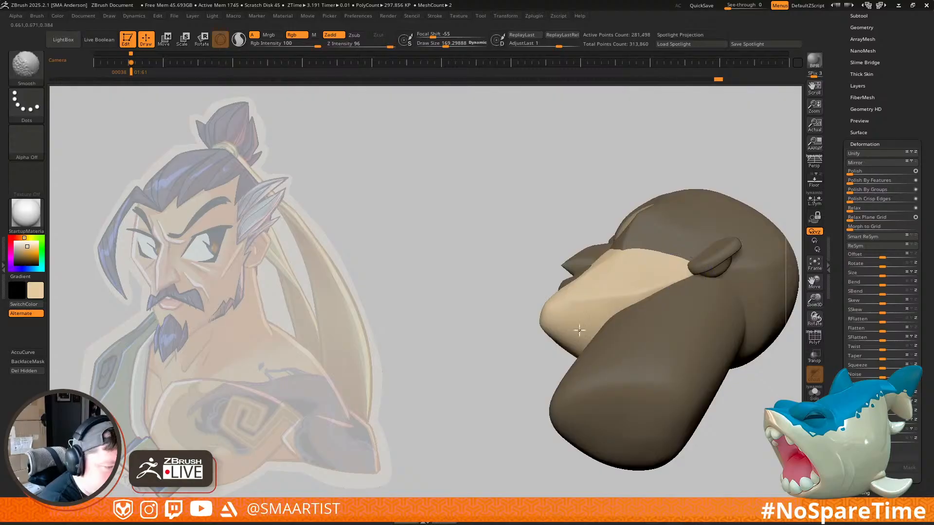
{"action": "right_click_drag", "start_coordinate": [638, 299], "coordinate": [699, 343]}
{"action": "right_click_drag", "start_coordinate": [723, 230], "coordinate": [650, 291], "text": "alt"}
Step: Reshape the lower face's upper edge beside the nose with the Move brush at Draw Sizes of about 86 and 62
{"action": "key", "text": "s"}
{"action": "left_click_drag", "start_coordinate": [521, 244], "coordinate": [484, 254]}
{"action": "key", "text": "s"}
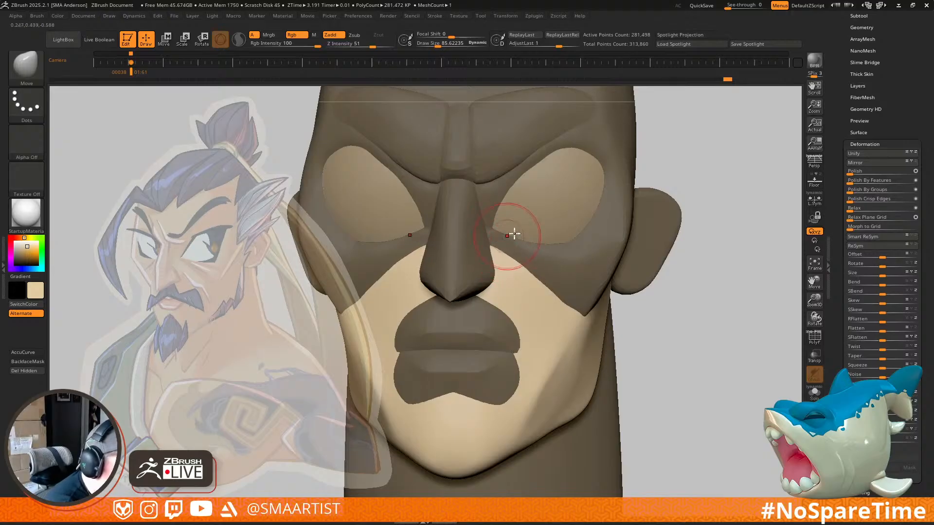
{"action": "right_click_drag", "start_coordinate": [577, 271], "coordinate": [575, 256]}
{"action": "key", "text": "s"}
{"action": "left_click_drag", "start_coordinate": [576, 295], "coordinate": [572, 294]}
{"action": "left_click_drag", "start_coordinate": [564, 304], "coordinate": [566, 301]}
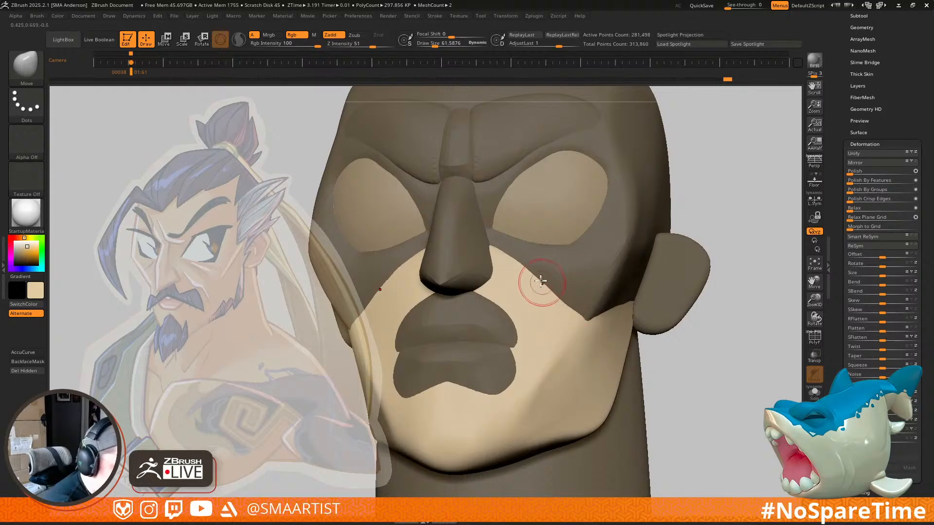
{"action": "left_click_drag", "start_coordinate": [520, 249], "coordinate": [523, 250]}
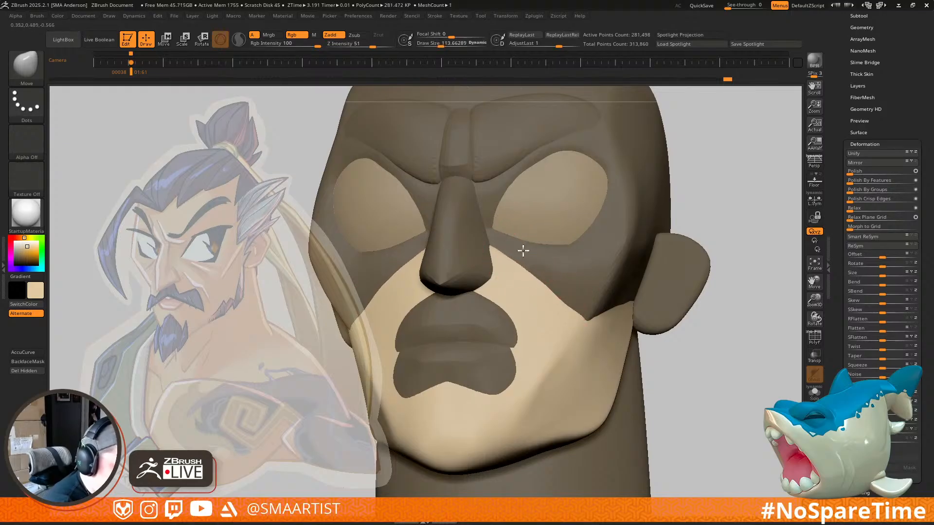
Step: Adjust the cheek edge below the outer eye socket with the Move brush at a Draw Size of about 65, and clear the mask
{"action": "mouse_move", "coordinate": [590, 247]}
{"action": "right_mouse_down"}
{"action": "mouse_move", "coordinate": [580, 262]}
{"action": "mouse_move", "coordinate": [586, 249]}
{"action": "right_mouse_up"}
{"action": "key", "text": "s"}
{"action": "left_click_drag", "start_coordinate": [578, 305], "coordinate": [582, 308]}
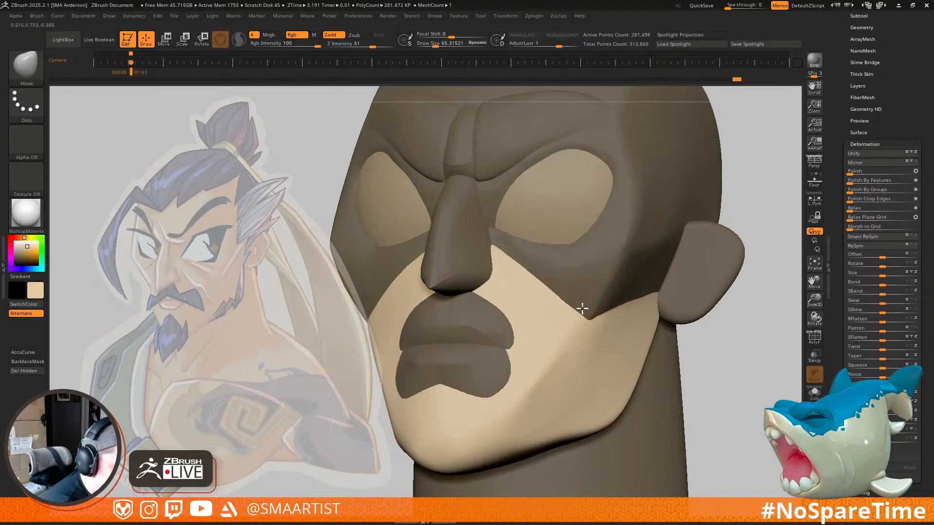
{"action": "right_click_drag", "start_coordinate": [653, 316], "coordinate": [661, 175], "text": "ctrl"}
{"action": "left_click_drag", "start_coordinate": [702, 226], "coordinate": [709, 235], "text": "ctrl"}
{"action": "mouse_move", "coordinate": [709, 235]}
{"action": "right_mouse_down"}
{"action": "mouse_move", "coordinate": [698, 239]}
{"action": "mouse_move", "coordinate": [687, 221]}
{"action": "mouse_move", "coordinate": [694, 231]}
{"action": "right_mouse_up"}
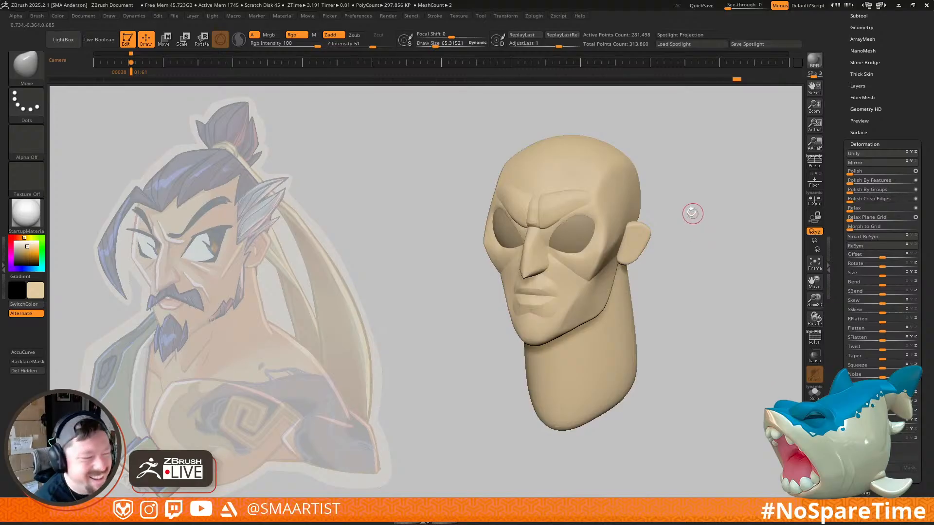
Step: Tweak the corners of the mouth with the Move brush at a Draw Size of 33
{"action": "mouse_move", "coordinate": [686, 226]}
{"action": "right_mouse_down"}
{"action": "mouse_move", "coordinate": [577, 335]}
{"action": "mouse_move", "coordinate": [548, 311]}
{"action": "mouse_move", "coordinate": [552, 284]}
{"action": "right_mouse_up"}
{"action": "key", "text": "s"}
{"action": "left_click_drag", "start_coordinate": [552, 284], "coordinate": [532, 274]}
{"action": "mouse_move", "coordinate": [636, 302]}
{"action": "right_mouse_down", "text": "ctrl"}
{"action": "mouse_move", "coordinate": [586, 246]}
{"action": "mouse_move", "coordinate": [534, 254]}
{"action": "right_mouse_up", "text": "ctrl"}
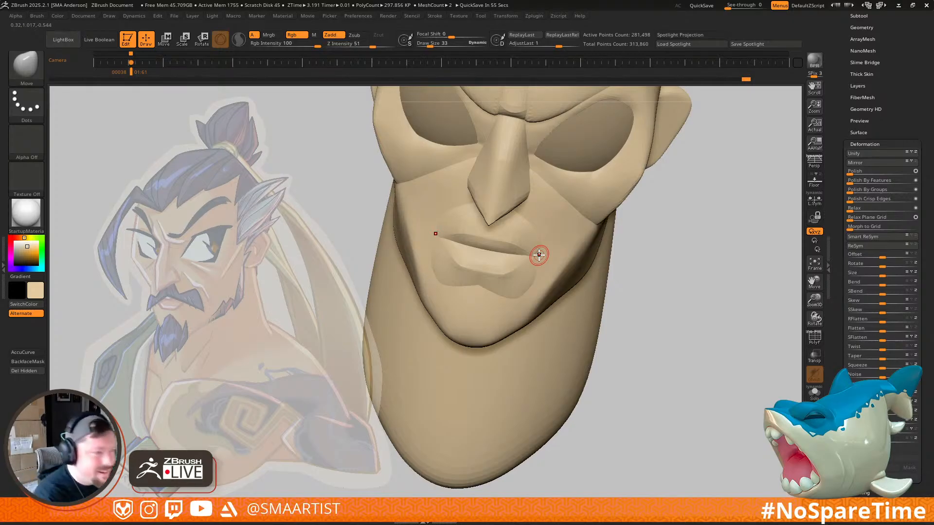
{"action": "mouse_move", "coordinate": [674, 268]}
{"action": "right_mouse_down"}
{"action": "mouse_move", "coordinate": [675, 253]}
{"action": "mouse_move", "coordinate": [694, 258]}
{"action": "mouse_move", "coordinate": [695, 273]}
{"action": "mouse_move", "coordinate": [701, 240]}
{"action": "right_mouse_up"}
{"action": "mouse_move", "coordinate": [694, 284]}
{"action": "left_mouse_down"}
{"action": "mouse_move", "coordinate": [673, 279]}
{"action": "mouse_move", "coordinate": [675, 252]}
{"action": "left_mouse_up"}
{"action": "right_click_drag", "start_coordinate": [674, 253], "coordinate": [666, 258]}
Step: Mask everything except the upper-head polygroup covering the skull and eye sockets
{"action": "mouse_move", "coordinate": [603, 292]}
{"action": "right_mouse_down", "text": "alt"}
{"action": "mouse_move", "coordinate": [663, 336]}
{"action": "mouse_move", "coordinate": [642, 363]}
{"action": "right_mouse_up", "text": "alt"}
{"action": "key", "text": "w"}
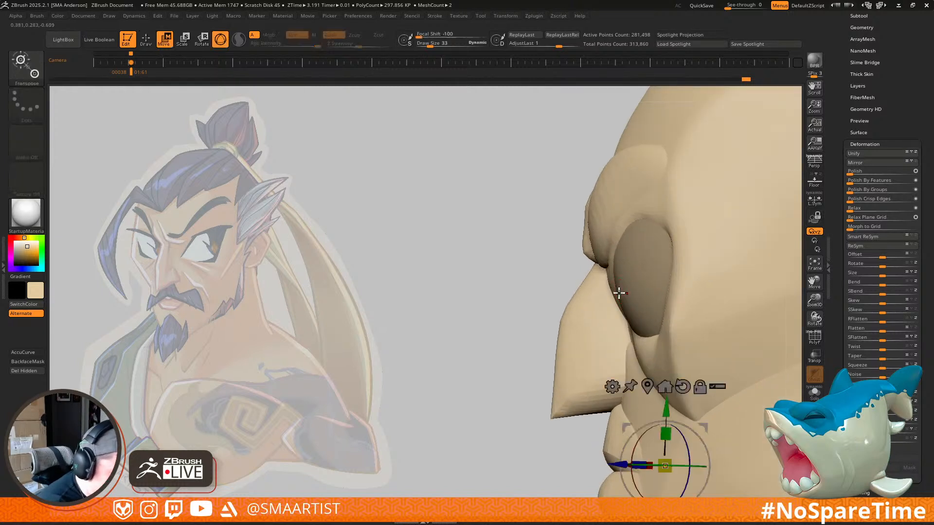
{"action": "left_click", "coordinate": [611, 282], "text": "ctrl"}
{"action": "key", "text": "q"}
Step: Reshape the eye sockets beneath the brows with the Move brush at a Draw Size of about 95
{"action": "mouse_move", "coordinate": [619, 277]}
{"action": "right_mouse_down"}
{"action": "mouse_move", "coordinate": [628, 314]}
{"action": "mouse_move", "coordinate": [607, 265]}
{"action": "right_mouse_up"}
{"action": "key", "text": "s"}
{"action": "left_click_drag", "start_coordinate": [600, 263], "coordinate": [603, 263]}
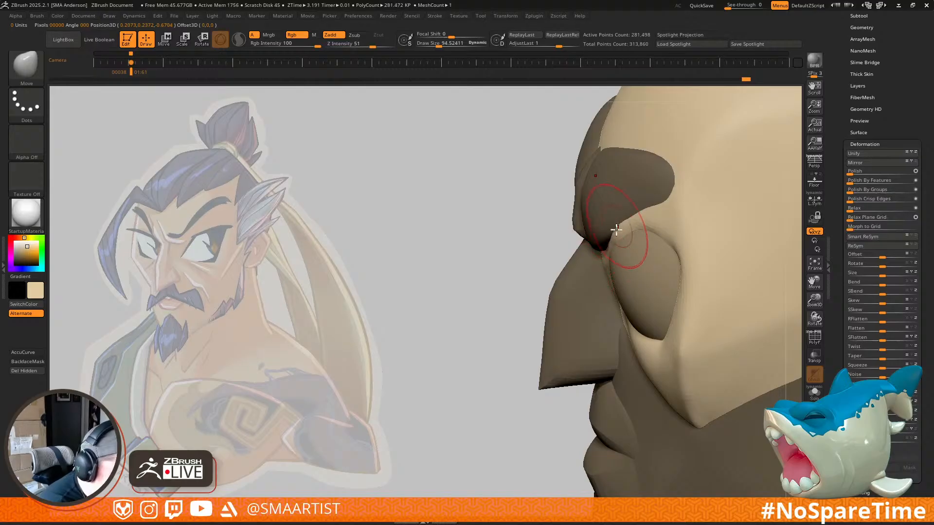
{"action": "right_click_drag", "start_coordinate": [617, 226], "coordinate": [642, 231]}
{"action": "right_click_drag", "start_coordinate": [610, 266], "coordinate": [588, 284]}
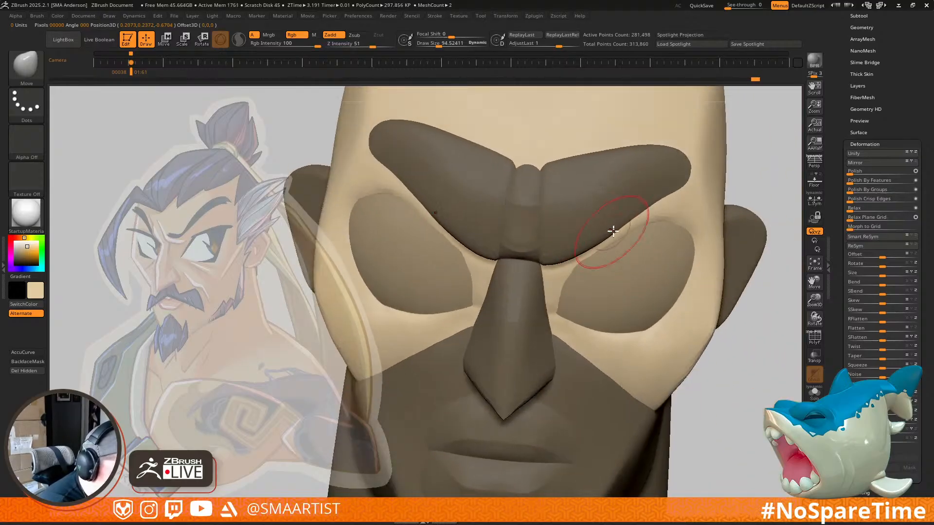
{"action": "key", "text": "s"}
{"action": "left_click_drag", "start_coordinate": [602, 261], "coordinate": [593, 261]}
Step: Adjust the socket rims beside the nose and around the eyes at Draw Sizes of about 51 and 73, and clear the mask
{"action": "mouse_move", "coordinate": [590, 265]}
{"action": "right_mouse_down"}
{"action": "mouse_move", "coordinate": [541, 300]}
{"action": "mouse_move", "coordinate": [564, 298]}
{"action": "right_mouse_up"}
{"action": "key", "text": "s"}
{"action": "left_click_drag", "start_coordinate": [564, 298], "coordinate": [564, 304]}
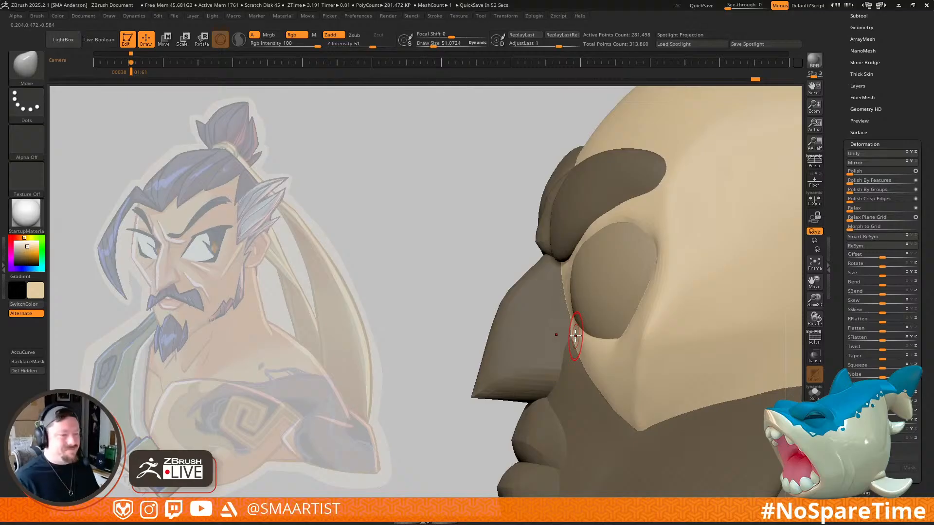
{"action": "right_click_drag", "start_coordinate": [606, 264], "coordinate": [619, 220]}
{"action": "key", "text": "s"}
{"action": "mouse_move", "coordinate": [619, 222]}
{"action": "left_mouse_down"}
{"action": "mouse_move", "coordinate": [611, 223]}
{"action": "mouse_move", "coordinate": [658, 226]}
{"action": "left_mouse_up"}
{"action": "mouse_move", "coordinate": [656, 229]}
{"action": "right_mouse_down"}
{"action": "mouse_move", "coordinate": [638, 261]}
{"action": "mouse_move", "coordinate": [627, 251]}
{"action": "mouse_move", "coordinate": [635, 287]}
{"action": "right_mouse_up"}
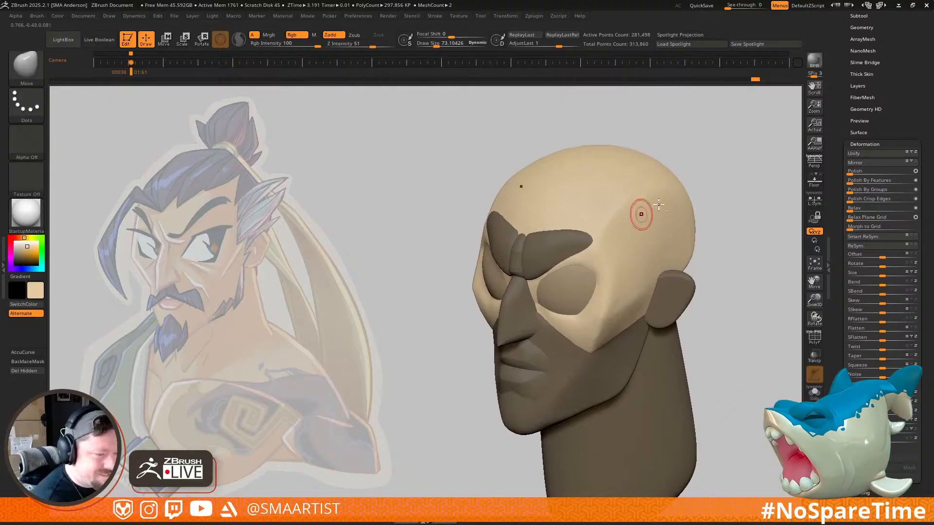
{"action": "left_click_drag", "start_coordinate": [748, 224], "coordinate": [753, 230], "text": "ctrl"}
{"action": "right_click_drag", "start_coordinate": [753, 229], "coordinate": [706, 200], "text": "ctrl"}
Step: Reshape the outer brow and temple contours with the Move brush at Draw Sizes of about 104 and 124
{"action": "mouse_move", "coordinate": [706, 200]}
{"action": "right_mouse_down"}
{"action": "mouse_move", "coordinate": [723, 215]}
{"action": "mouse_move", "coordinate": [690, 221]}
{"action": "mouse_move", "coordinate": [700, 219]}
{"action": "mouse_move", "coordinate": [700, 287]}
{"action": "right_mouse_up"}
{"action": "key", "text": "s"}
{"action": "left_click_drag", "start_coordinate": [433, 248], "coordinate": [437, 246]}
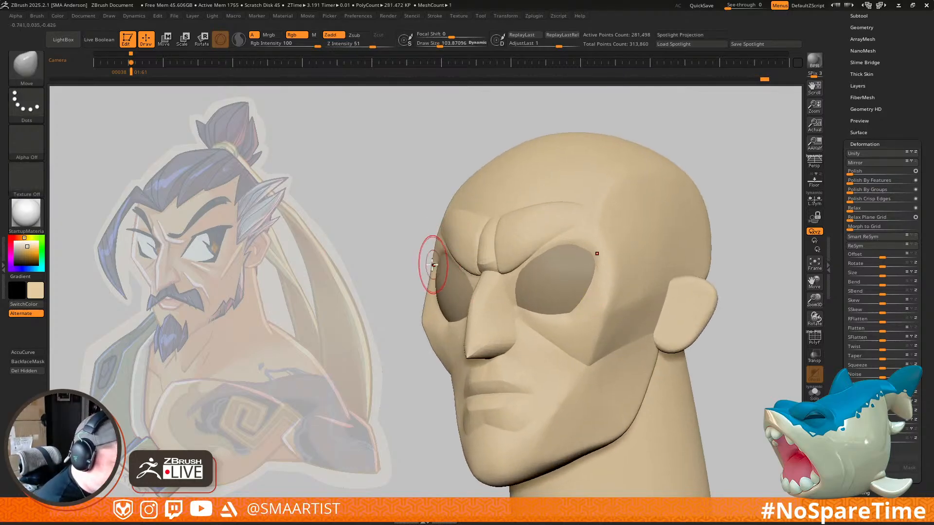
{"action": "key", "text": "s"}
{"action": "left_click_drag", "start_coordinate": [589, 214], "coordinate": [607, 214]}
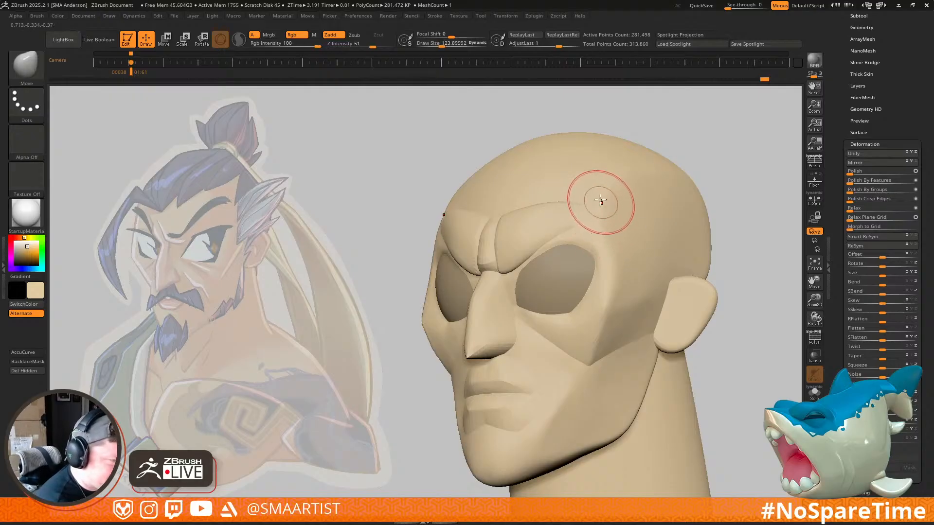
{"action": "right_click_drag", "start_coordinate": [650, 240], "coordinate": [640, 188], "text": "ctrl"}
{"action": "right_click_drag", "start_coordinate": [710, 226], "coordinate": [673, 206], "text": "alt"}
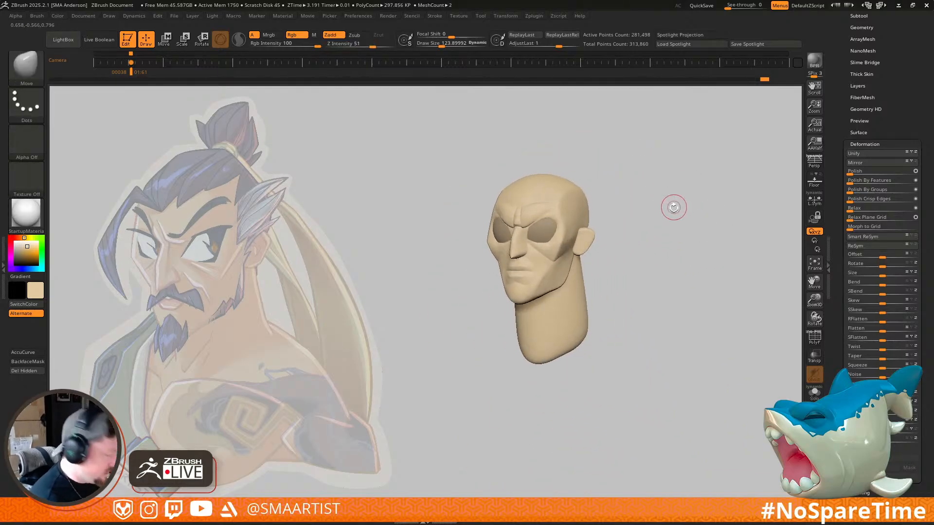
Step: Sample the pale eye-white colour from the reference drawing and make the eyes the active subtool
{"action": "key", "text": "z"}
{"action": "key", "text": "c"}
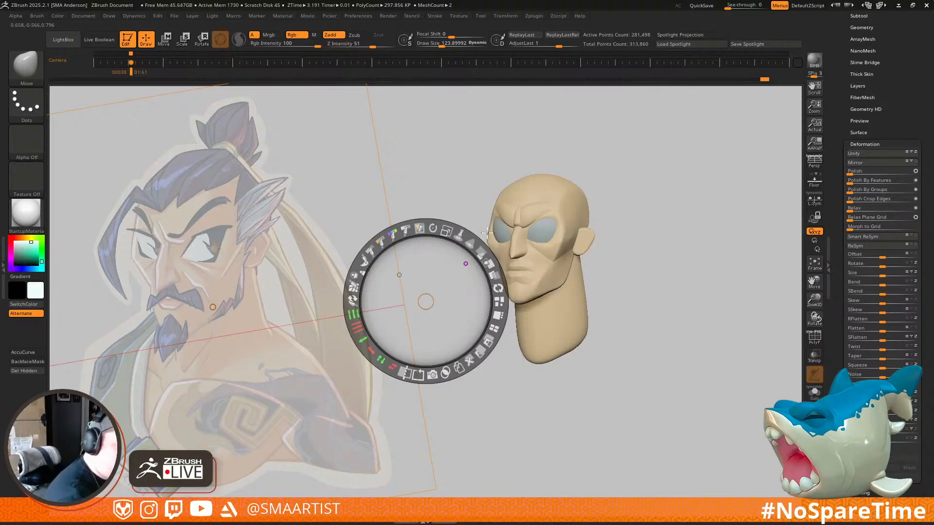
{"action": "key", "text": "z"}
{"action": "left_click", "coordinate": [543, 235], "text": "alt"}
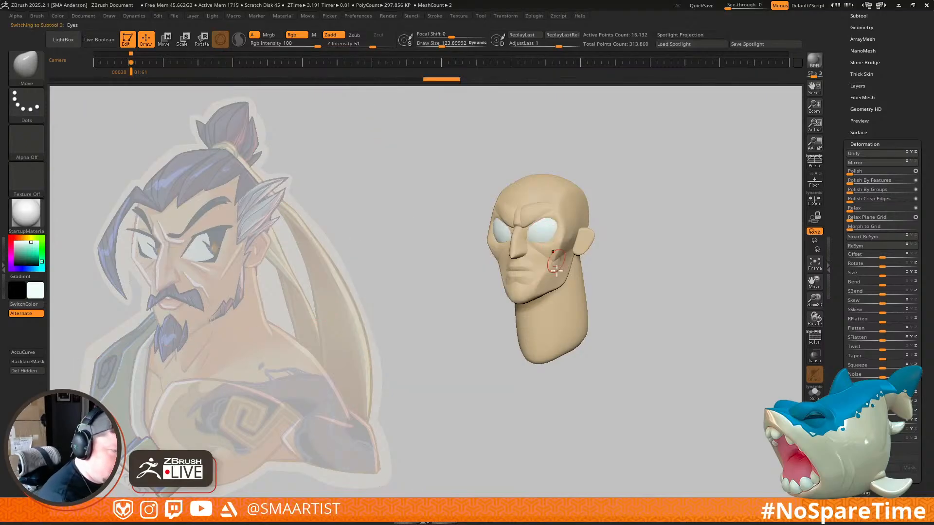
Step: Fill the eyes subtool with the sampled pale eye-white colour in Mrgb mode
{"action": "left_click", "coordinate": [269, 34]}
{"action": "left_click", "coordinate": [58, 16]}
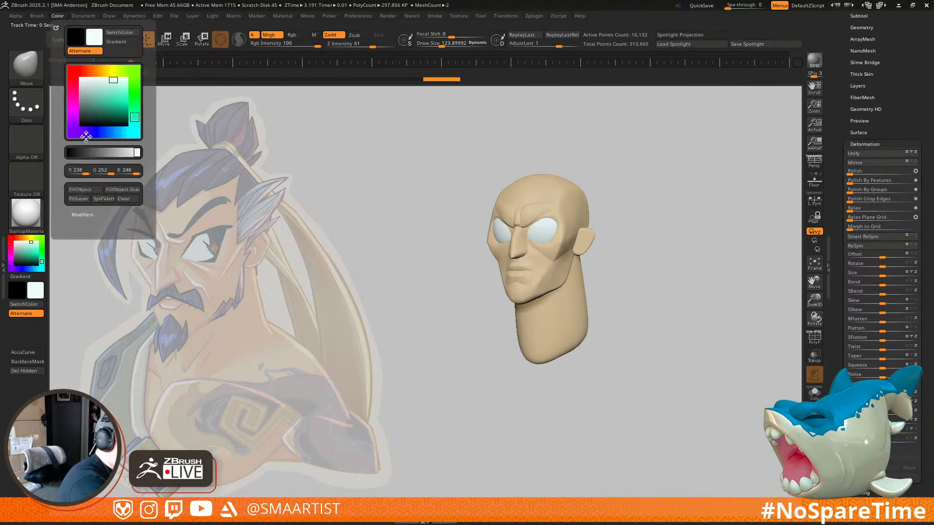
{"action": "left_click", "coordinate": [88, 190]}
{"action": "mouse_move", "coordinate": [684, 258]}
{"action": "left_mouse_down", "text": "alt"}
{"action": "mouse_move", "coordinate": [694, 337]}
{"action": "mouse_move", "coordinate": [658, 292]}
{"action": "mouse_move", "coordinate": [661, 275]}
{"action": "mouse_move", "coordinate": [688, 252]}
{"action": "mouse_move", "coordinate": [680, 228]}
{"action": "mouse_move", "coordinate": [711, 285]}
{"action": "left_mouse_up", "text": "alt"}
Step: Lasso-mask the cheek area below the eyes on the face and adjust the socket rims with the Move brush at a Draw Size of about 65
{"action": "key", "text": "Right"}
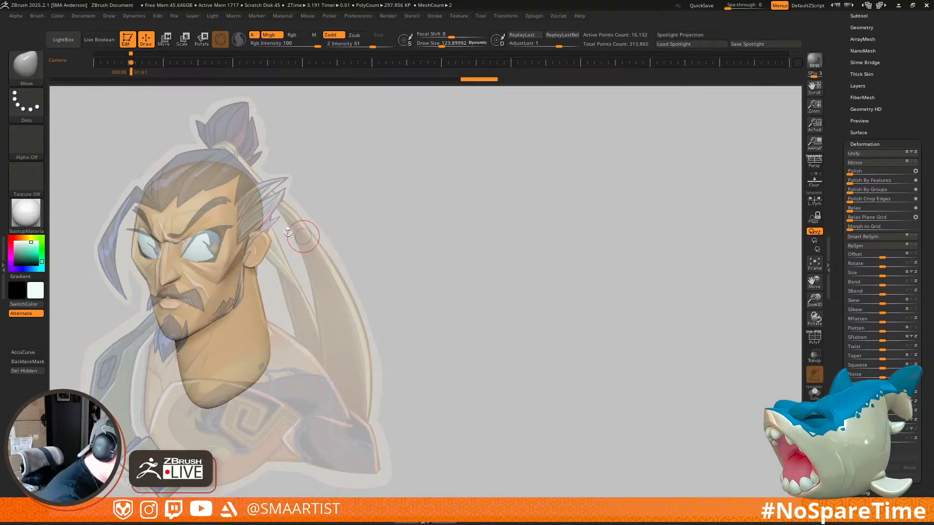
{"action": "left_click", "coordinate": [184, 244], "text": "alt"}
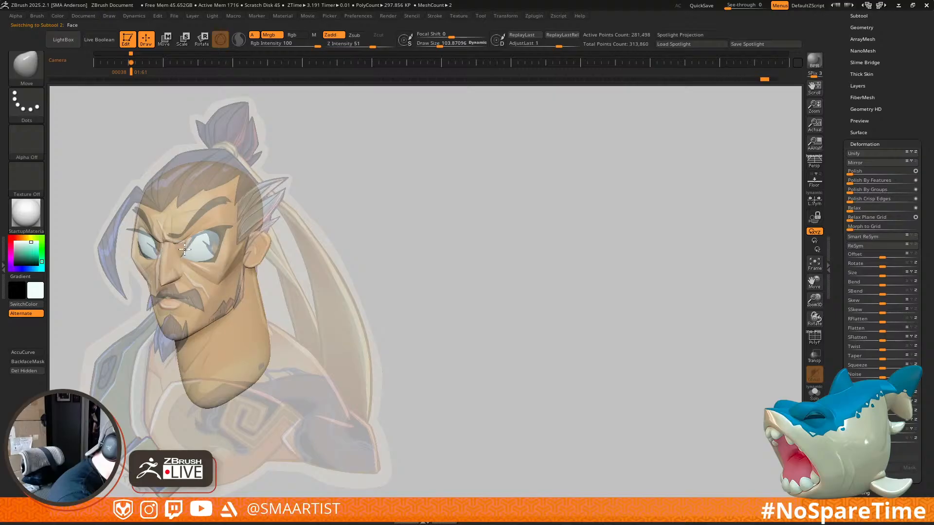
{"action": "key", "text": "ctrl"}
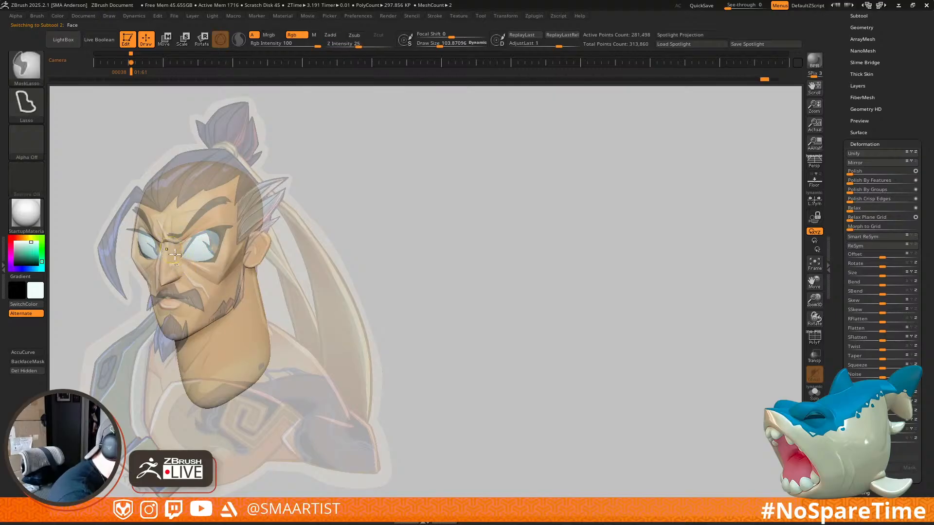
{"action": "left_click_drag", "start_coordinate": [247, 253], "coordinate": [168, 267], "text": "ctrl"}
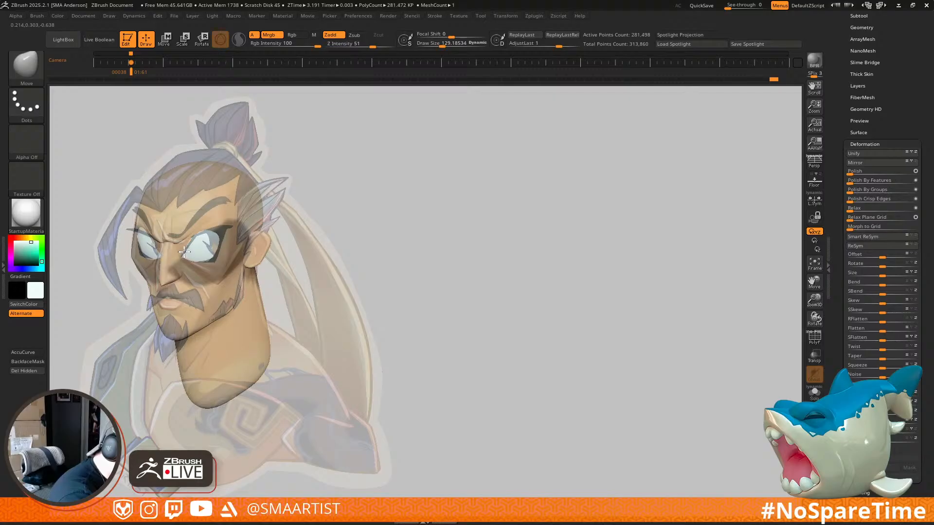
{"action": "mouse_move", "coordinate": [247, 271]}
{"action": "right_mouse_down", "text": "alt"}
{"action": "mouse_move", "coordinate": [556, 287]}
{"action": "mouse_move", "coordinate": [540, 254]}
{"action": "mouse_move", "coordinate": [509, 295]}
{"action": "right_mouse_up", "text": "alt"}
{"action": "key", "text": "s"}
{"action": "left_click_drag", "start_coordinate": [491, 267], "coordinate": [483, 269]}
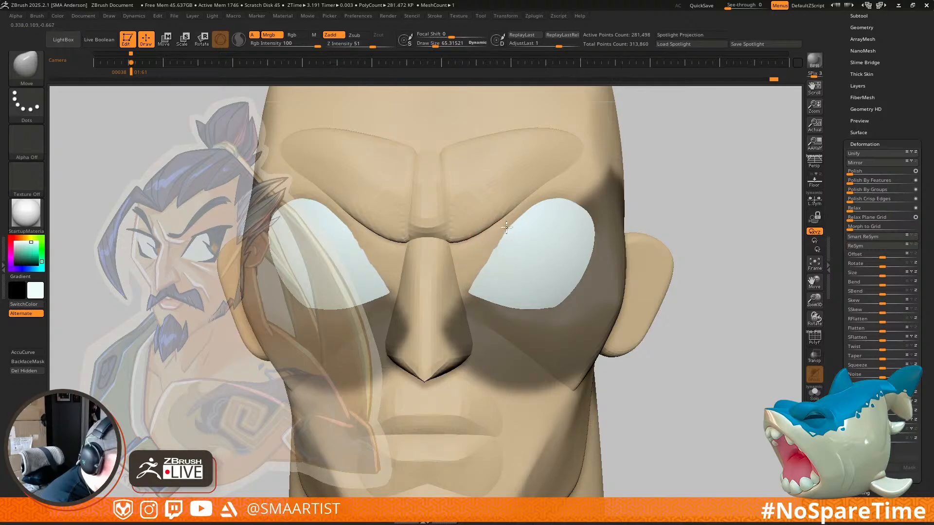
{"action": "right_click_drag", "start_coordinate": [515, 214], "coordinate": [653, 184], "text": "ctrl"}
{"action": "mouse_move", "coordinate": [670, 260]}
{"action": "left_mouse_down"}
{"action": "mouse_move", "coordinate": [640, 209]}
{"action": "mouse_move", "coordinate": [688, 194]}
{"action": "left_mouse_up"}
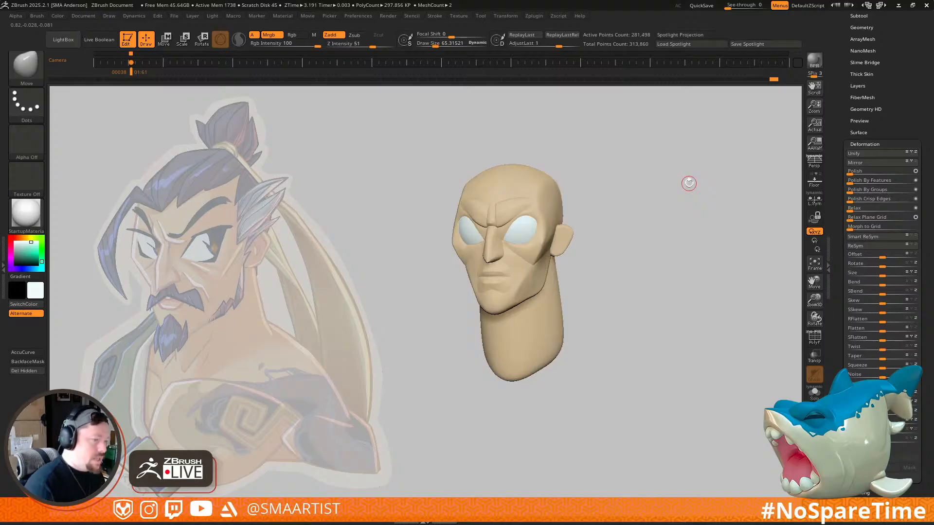
Step: Enable AccuCurve and pull the outer corners of the eye sockets into shape with the Move brush at a Draw Size of about 124
{"action": "key", "text": "Left"}
{"action": "key", "text": "Right"}
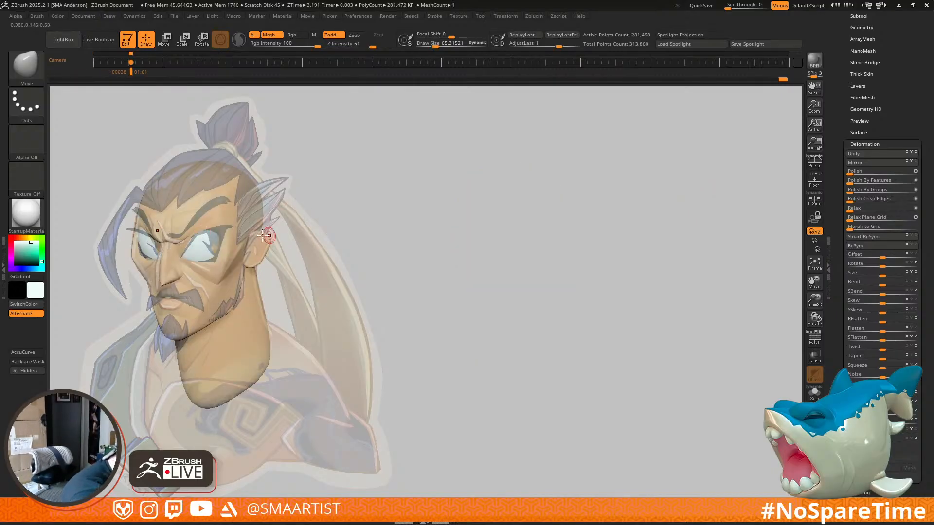
{"action": "mouse_move", "coordinate": [332, 237]}
{"action": "left_mouse_down", "text": "alt"}
{"action": "mouse_move", "coordinate": [565, 207]}
{"action": "mouse_move", "coordinate": [531, 213]}
{"action": "left_mouse_up", "text": "alt"}
{"action": "mouse_move", "coordinate": [464, 229]}
{"action": "right_mouse_down", "text": "ctrl"}
{"action": "mouse_move", "coordinate": [463, 254]}
{"action": "mouse_move", "coordinate": [472, 222]}
{"action": "mouse_move", "coordinate": [458, 234]}
{"action": "right_mouse_up", "text": "ctrl"}
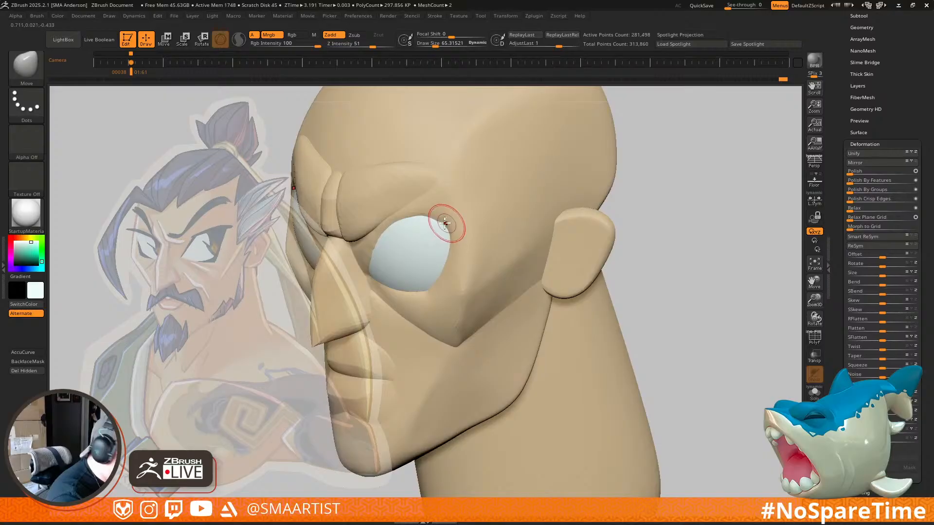
{"action": "left_click", "coordinate": [23, 352]}
{"action": "key", "text": "s"}
{"action": "left_click_drag", "start_coordinate": [450, 224], "coordinate": [451, 224]}
{"action": "right_click_drag", "start_coordinate": [451, 224], "coordinate": [447, 233]}
{"action": "key", "text": "s"}
{"action": "left_click_drag", "start_coordinate": [448, 225], "coordinate": [451, 225]}
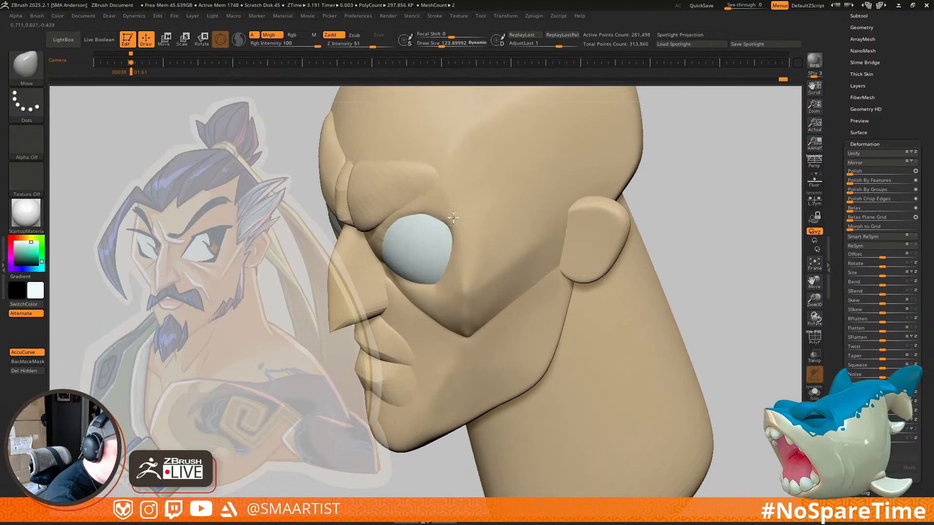
{"action": "mouse_move", "coordinate": [461, 219]}
{"action": "right_mouse_down"}
{"action": "mouse_move", "coordinate": [502, 183]}
{"action": "mouse_move", "coordinate": [511, 203]}
{"action": "mouse_move", "coordinate": [594, 216]}
{"action": "mouse_move", "coordinate": [571, 222]}
{"action": "mouse_move", "coordinate": [593, 244]}
{"action": "mouse_move", "coordinate": [559, 265]}
{"action": "mouse_move", "coordinate": [523, 246]}
{"action": "mouse_move", "coordinate": [619, 225]}
{"action": "mouse_move", "coordinate": [619, 236]}
{"action": "mouse_move", "coordinate": [498, 271]}
{"action": "right_mouse_up"}
{"action": "right_click_drag", "start_coordinate": [522, 220], "coordinate": [548, 282], "text": "ctrl"}
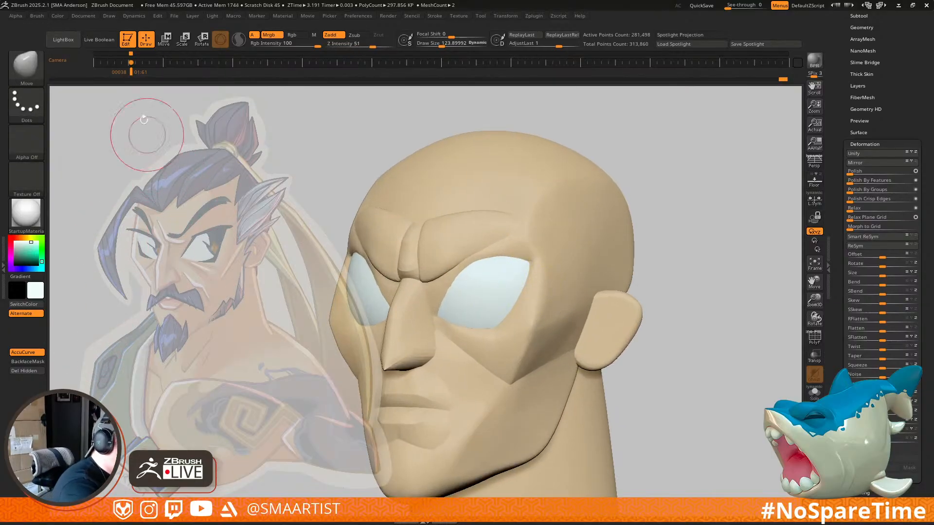
Step: Turn AccuCurve off, then refine and smooth the outer brow and eye corners at a Draw Size of about 69
{"action": "left_click", "coordinate": [23, 352]}
{"action": "mouse_move", "coordinate": [534, 249]}
{"action": "right_mouse_down", "text": "alt"}
{"action": "mouse_move", "coordinate": [594, 219]}
{"action": "mouse_move", "coordinate": [576, 210]}
{"action": "right_mouse_up", "text": "alt"}
{"action": "key", "text": "s"}
{"action": "left_click_drag", "start_coordinate": [590, 209], "coordinate": [584, 210]}
{"action": "mouse_move", "coordinate": [584, 210]}
{"action": "right_mouse_down"}
{"action": "mouse_move", "coordinate": [568, 246]}
{"action": "mouse_move", "coordinate": [587, 212]}
{"action": "mouse_move", "coordinate": [614, 243]}
{"action": "mouse_move", "coordinate": [601, 234]}
{"action": "right_mouse_up"}
{"action": "key", "text": "shift"}
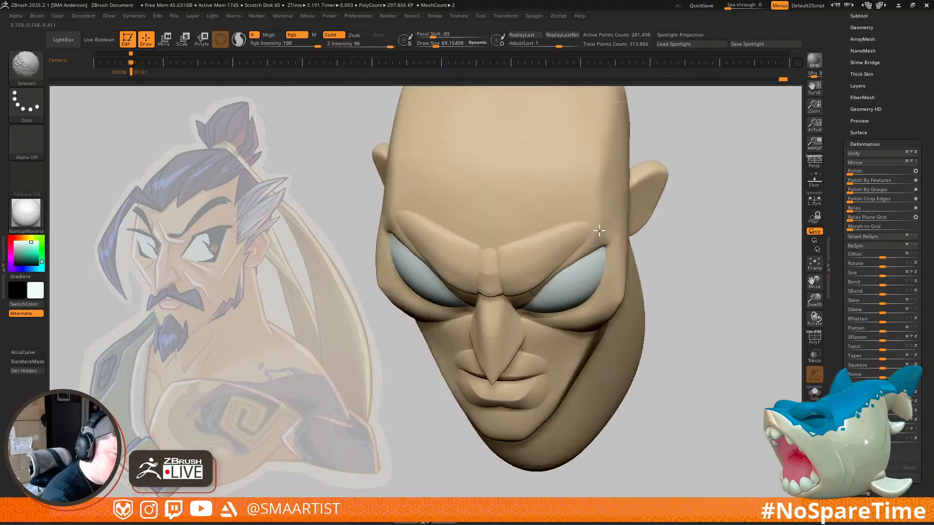
{"action": "mouse_move", "coordinate": [616, 197]}
{"action": "right_mouse_down"}
{"action": "mouse_move", "coordinate": [629, 163]}
{"action": "mouse_move", "coordinate": [687, 212]}
{"action": "mouse_move", "coordinate": [661, 238]}
{"action": "mouse_move", "coordinate": [696, 238]}
{"action": "right_mouse_up"}
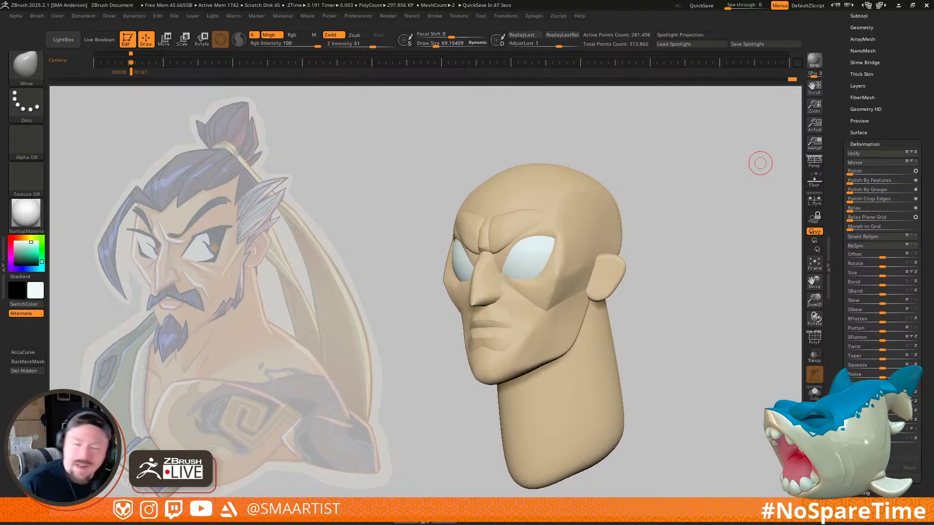
Step: Insert a PolySphere from the IMM Primitives brush at the centre of the chin
{"action": "mouse_move", "coordinate": [760, 163]}
{"action": "left_mouse_down"}
{"action": "mouse_move", "coordinate": [703, 273]}
{"action": "mouse_move", "coordinate": [694, 271]}
{"action": "mouse_move", "coordinate": [699, 280]}
{"action": "left_mouse_up"}
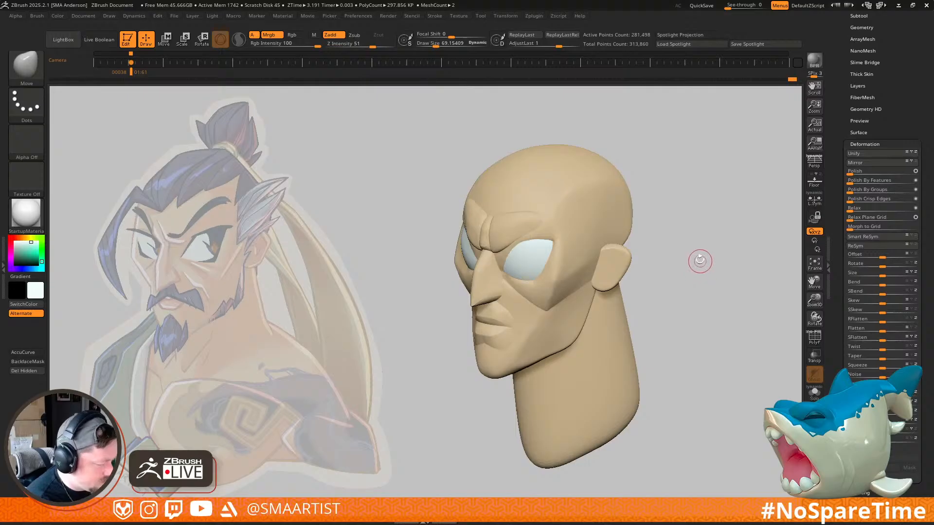
{"action": "mouse_move", "coordinate": [692, 273]}
{"action": "left_mouse_down"}
{"action": "mouse_move", "coordinate": [690, 246]}
{"action": "mouse_move", "coordinate": [686, 262]}
{"action": "mouse_move", "coordinate": [680, 248]}
{"action": "mouse_move", "coordinate": [677, 287]}
{"action": "left_mouse_up"}
{"action": "right_click_drag", "start_coordinate": [503, 281], "coordinate": [528, 292]}
{"action": "mouse_move", "coordinate": [528, 292]}
{"action": "right_mouse_down", "text": "ctrl"}
{"action": "mouse_move", "coordinate": [519, 346]}
{"action": "mouse_move", "coordinate": [501, 336]}
{"action": "right_mouse_up", "text": "ctrl"}
{"action": "right_click_drag", "start_coordinate": [551, 307], "coordinate": [546, 316]}
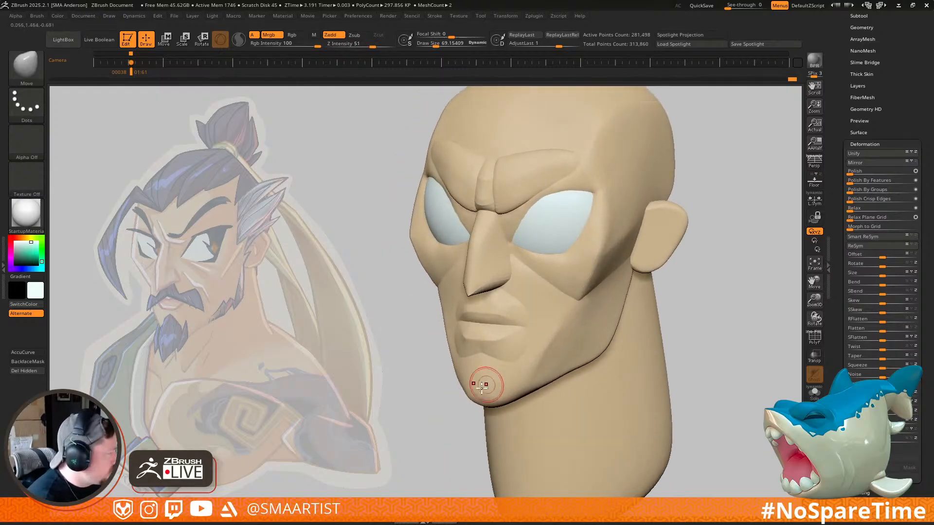
{"action": "key", "text": "b"}
{"action": "left_click", "coordinate": [305, 239]}
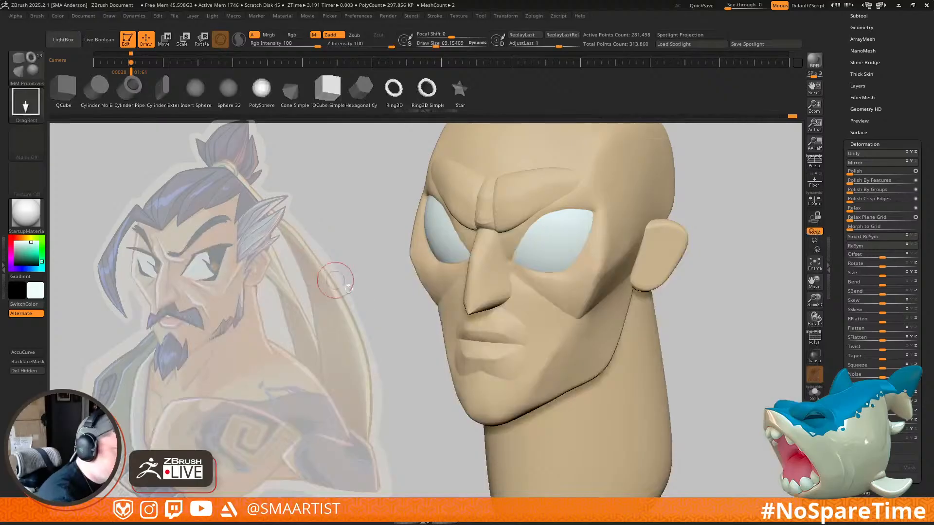
{"action": "right_click_drag", "start_coordinate": [547, 319], "coordinate": [577, 275]}
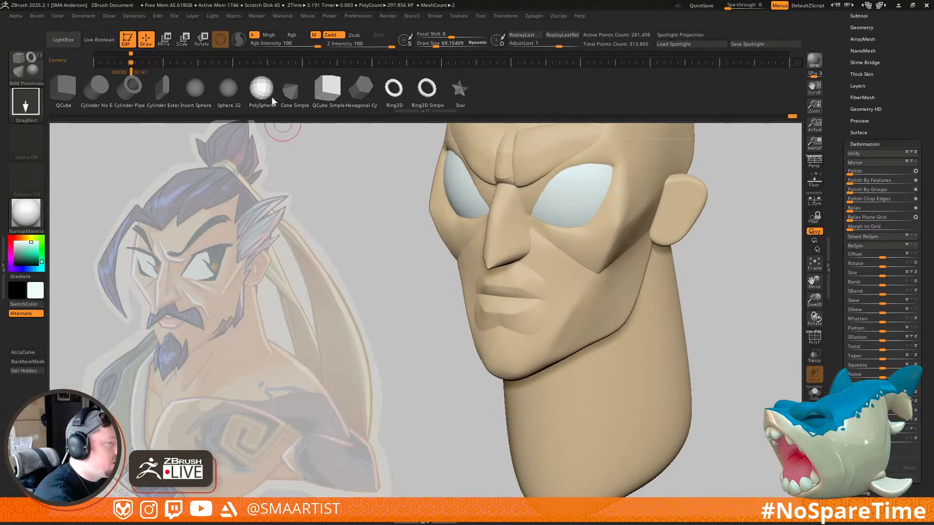
{"action": "right_click_drag", "start_coordinate": [574, 308], "coordinate": [593, 292]}
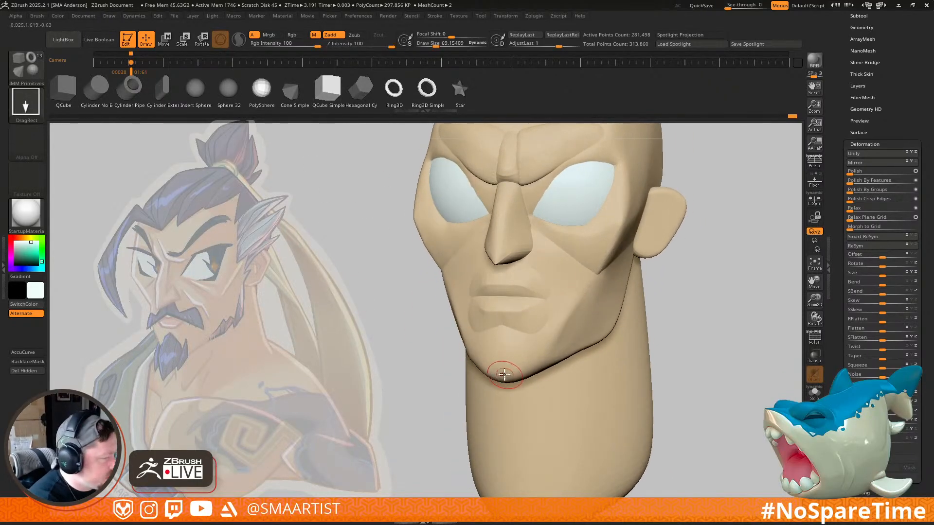
{"action": "left_click_drag", "start_coordinate": [502, 375], "coordinate": [525, 392]}
{"action": "right_click_drag", "start_coordinate": [539, 367], "coordinate": [575, 337]}
Step: Move the inserted sphere below and in front of the chin, taper it with the Taper deformer and accept the deformation
{"action": "key", "text": "w"}
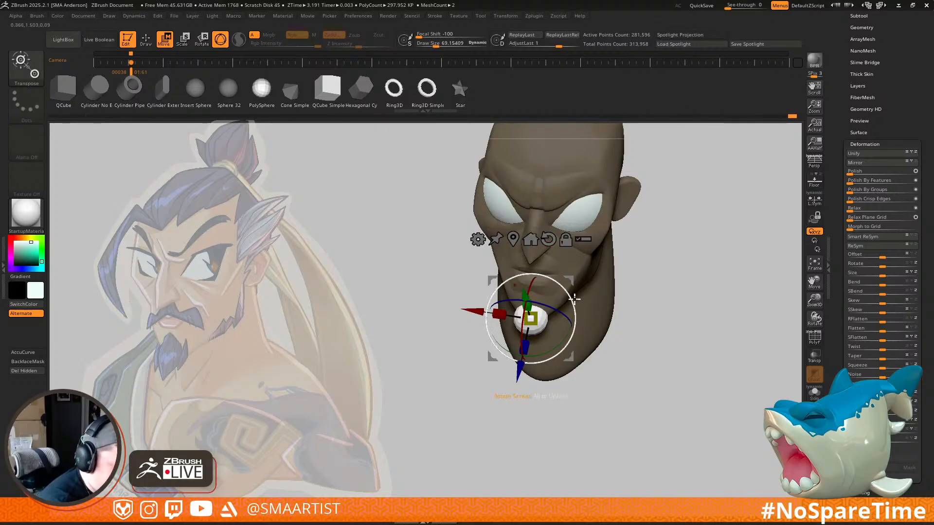
{"action": "left_click", "coordinate": [478, 239]}
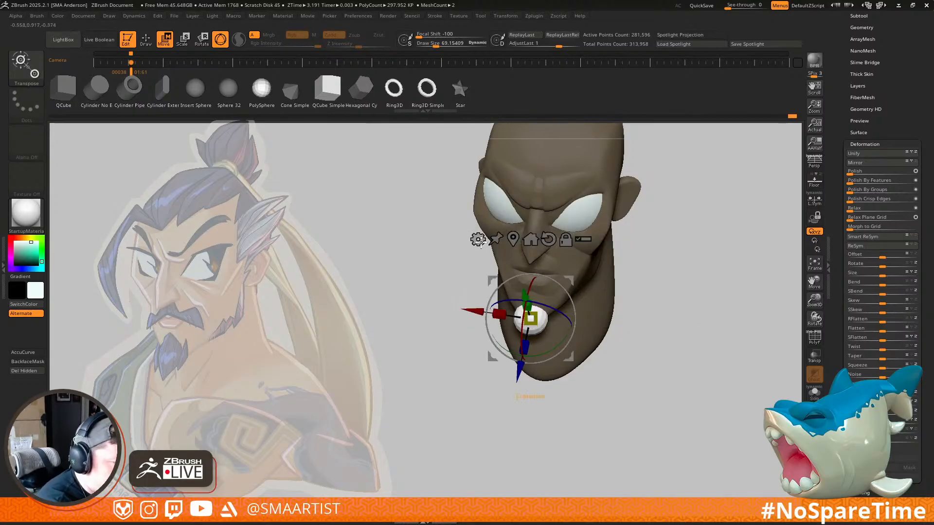
{"action": "left_click_drag", "start_coordinate": [521, 376], "coordinate": [514, 405]}
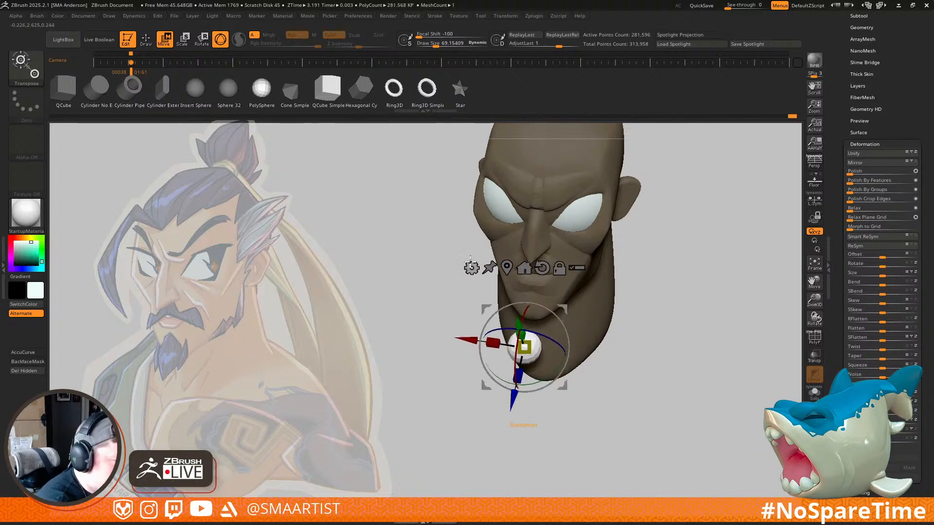
{"action": "left_click", "coordinate": [471, 267]}
{"action": "left_click", "coordinate": [562, 349]}
{"action": "left_click_drag", "start_coordinate": [635, 333], "coordinate": [566, 347]}
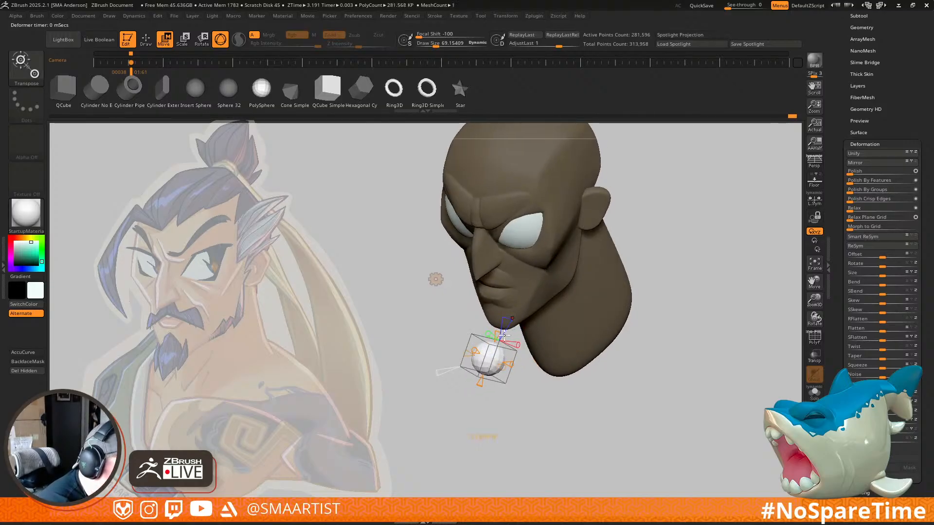
{"action": "left_click_drag", "start_coordinate": [481, 382], "coordinate": [498, 345]}
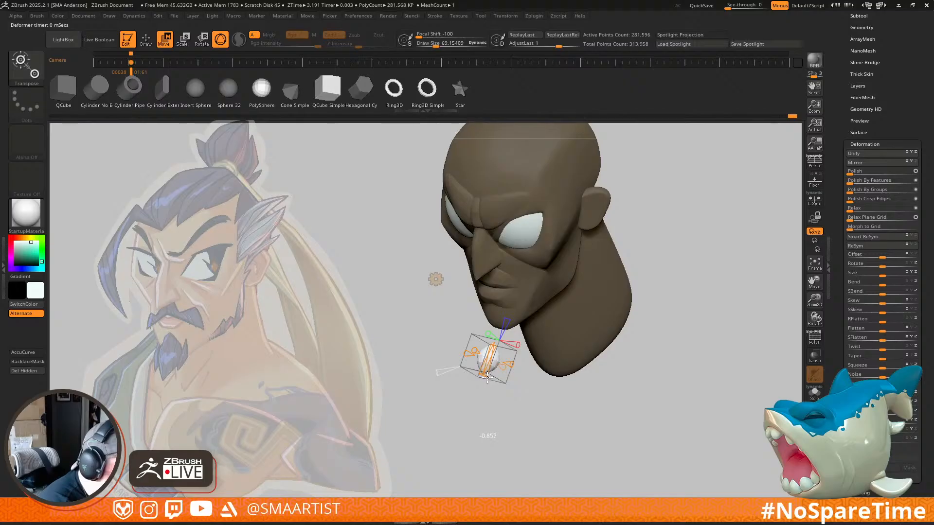
{"action": "left_click", "coordinate": [436, 279]}
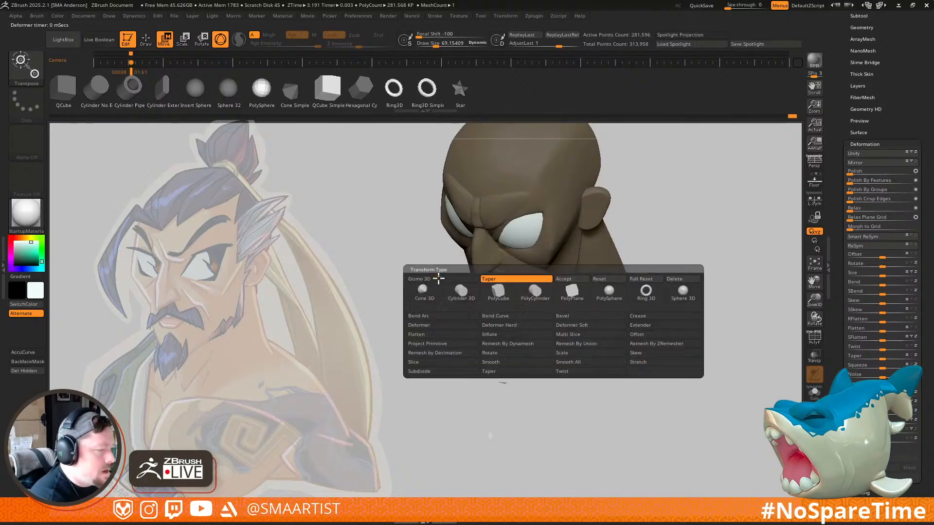
{"action": "left_click", "coordinate": [570, 286]}
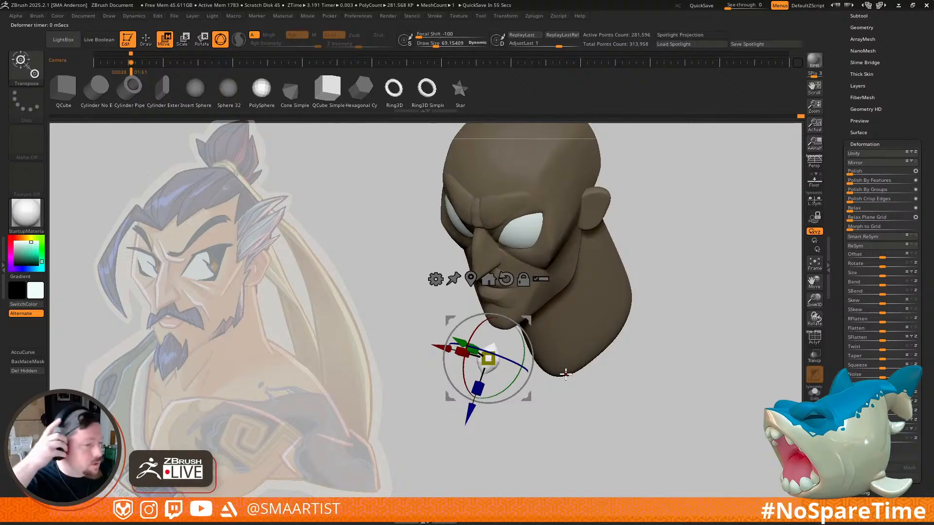
Step: Split the tapered sphere off the face into its own subtool and rename it Beard
{"action": "left_click_drag", "start_coordinate": [678, 289], "coordinate": [659, 268]}
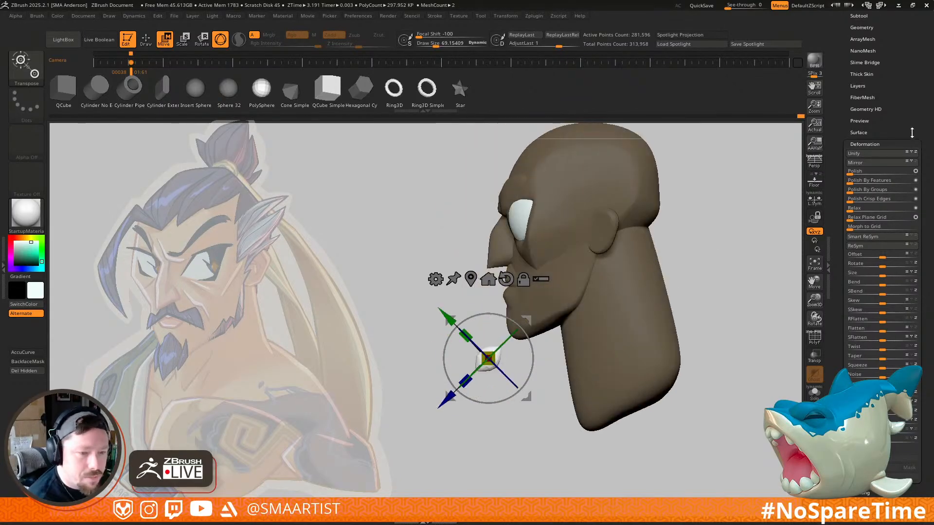
{"action": "scroll", "coordinate": [911, 137], "scroll_direction": "up", "scroll_amount": 5}
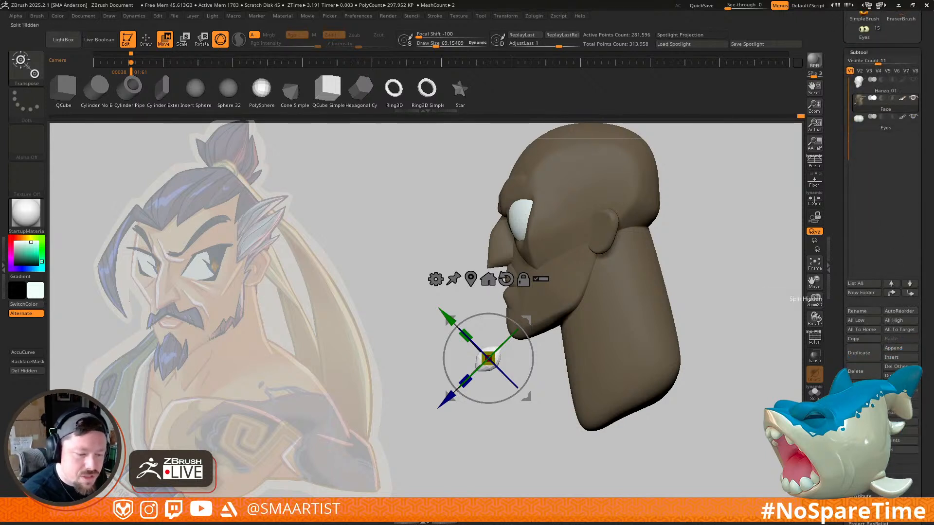
{"action": "left_click", "coordinate": [892, 440]}
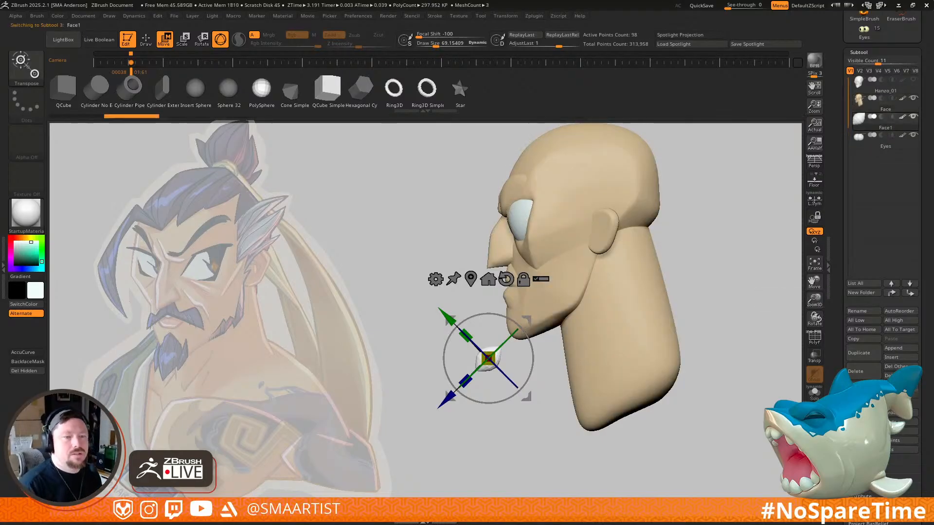
{"action": "left_click", "coordinate": [863, 310]}
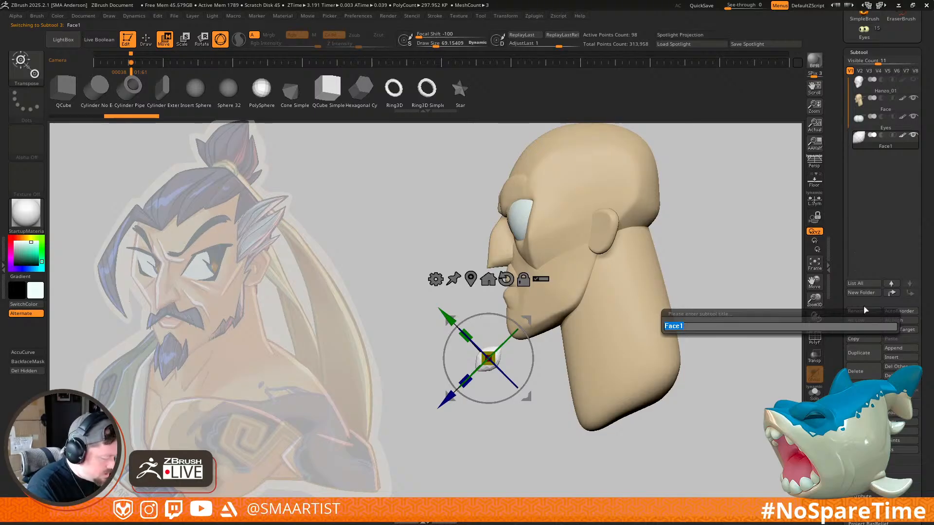
{"action": "type", "text": "Beard"}
{"action": "key", "text": "Return"}
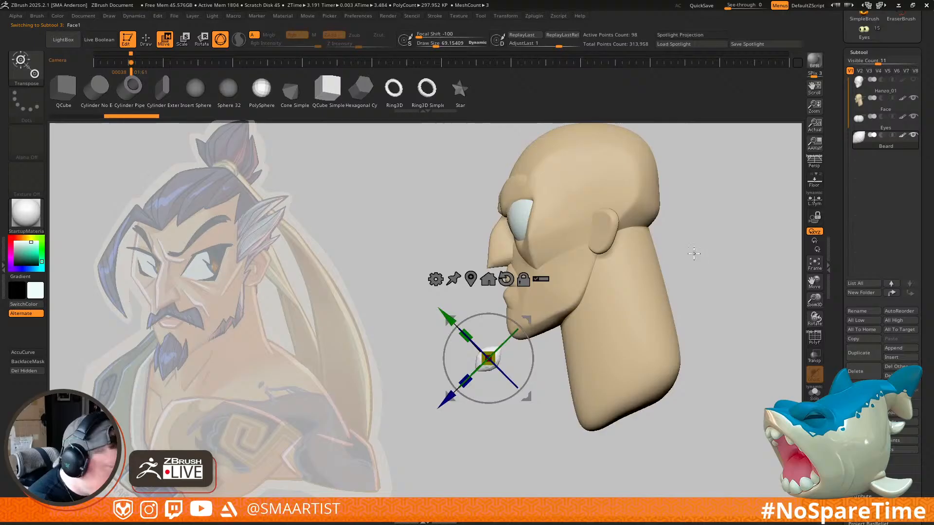
Step: Duplicate the Beard subtool and rename the copy Hair
{"action": "left_click_drag", "start_coordinate": [697, 239], "coordinate": [701, 263], "text": "alt"}
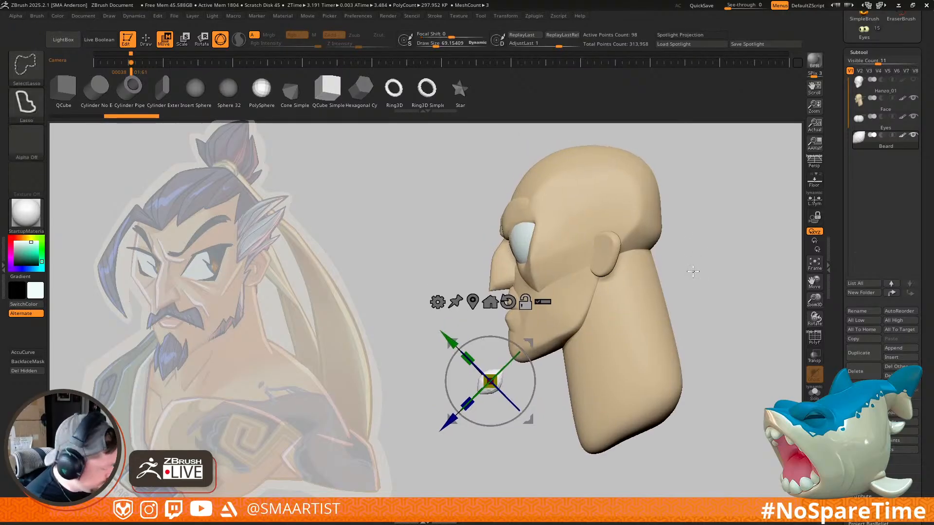
{"action": "key", "text": "ctrl+shift+d"}
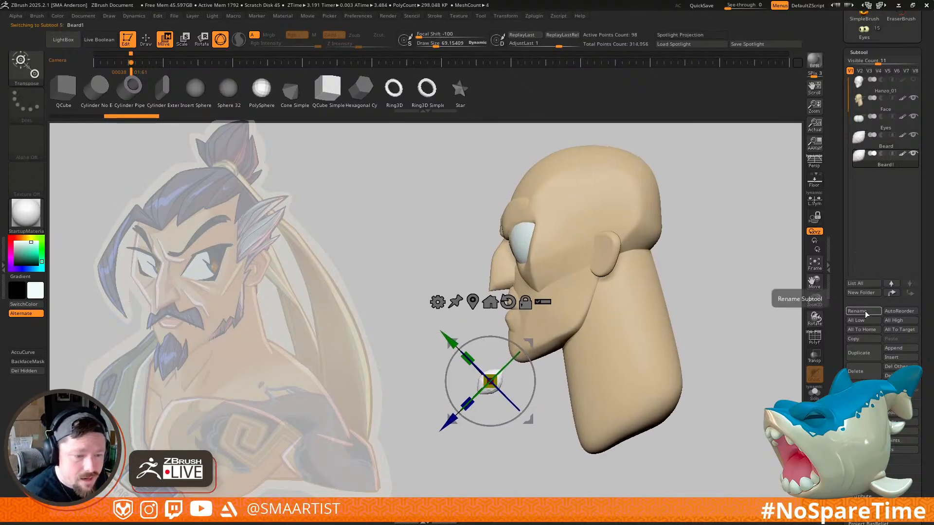
{"action": "left_click", "coordinate": [863, 310]}
{"action": "type", "text": "Hair"}
{"action": "key", "text": "Return"}
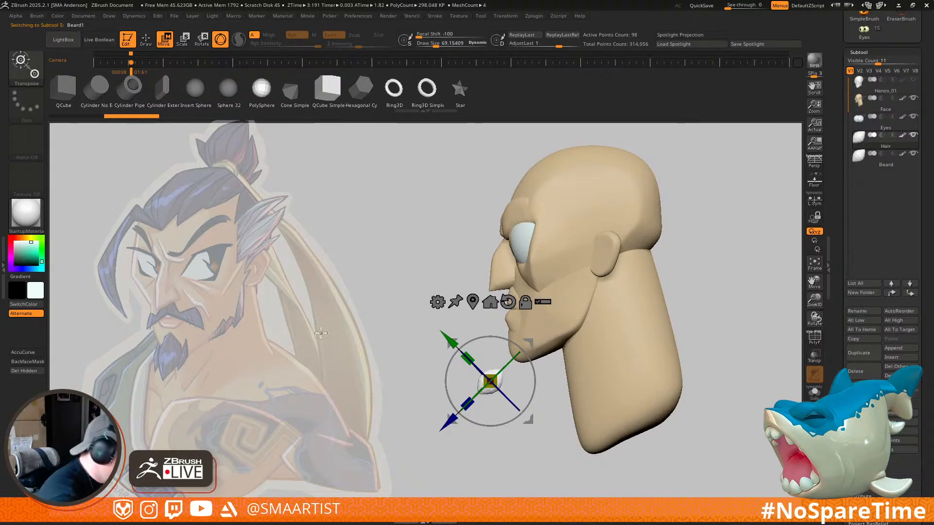
Step: Sample the dark blue-violet hair colour from the reference drawing with Spotlight
{"action": "key", "text": "shift+z"}
{"action": "key", "text": "c"}
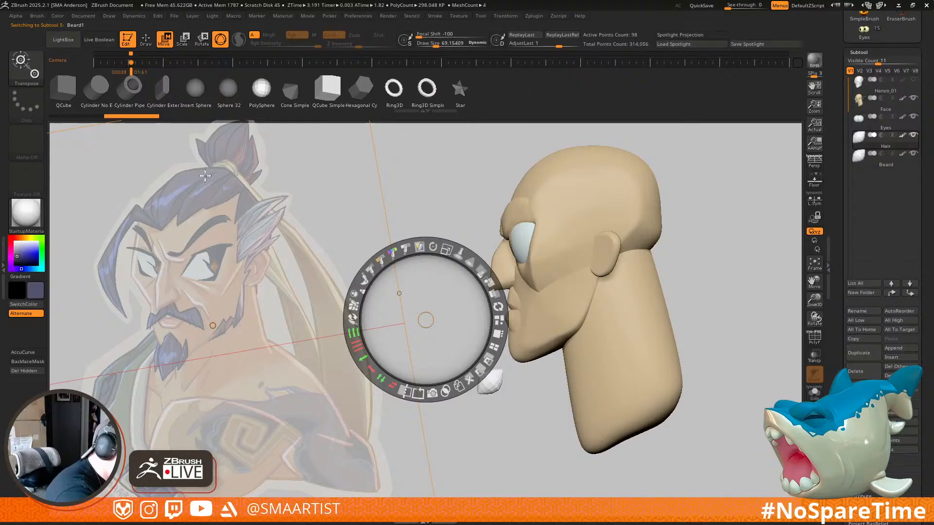
{"action": "key", "text": "z"}
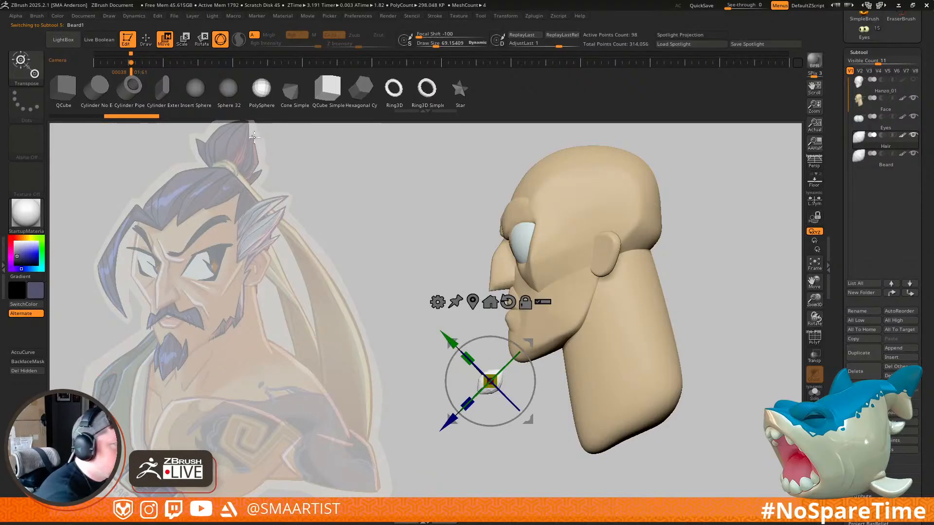
Step: Fill the Hair and Beard subtools with the sampled dark blue-violet colour
{"action": "key", "text": "q"}
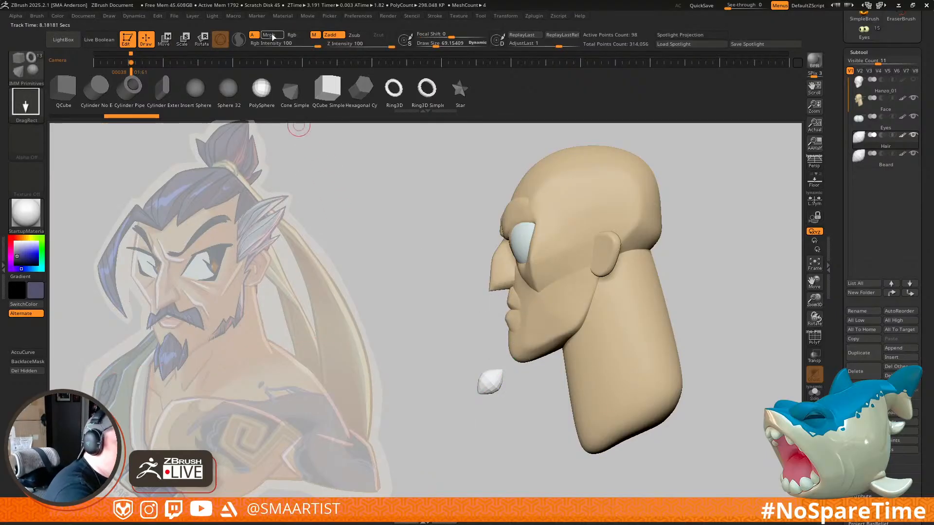
{"action": "left_click", "coordinate": [57, 17]}
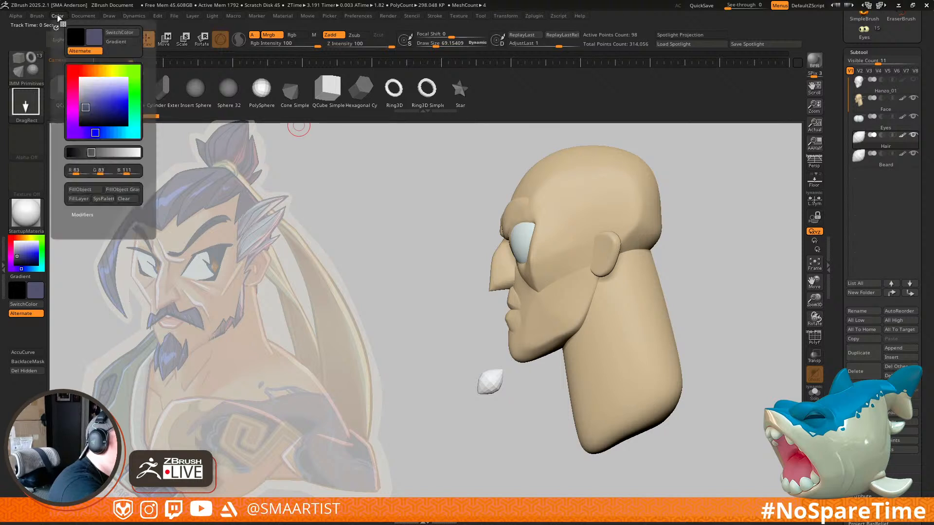
{"action": "left_click", "coordinate": [86, 188]}
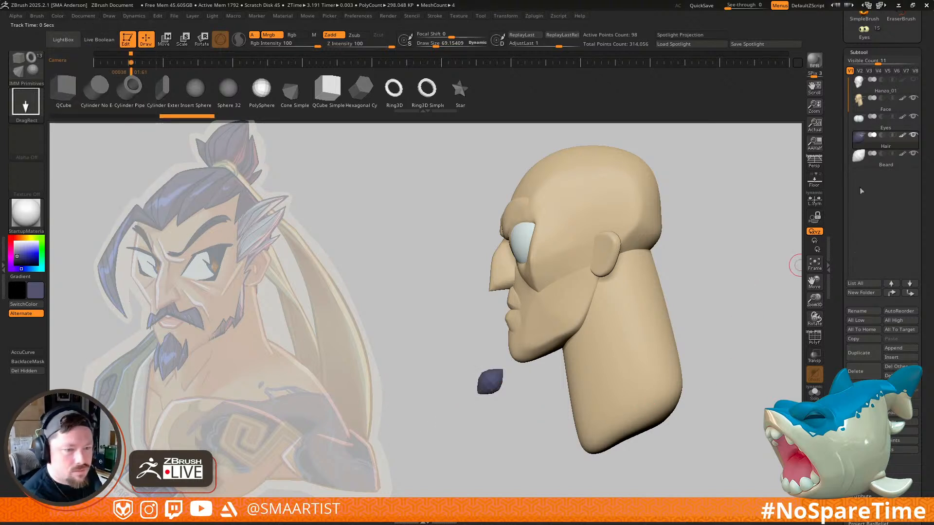
{"action": "left_click", "coordinate": [58, 16]}
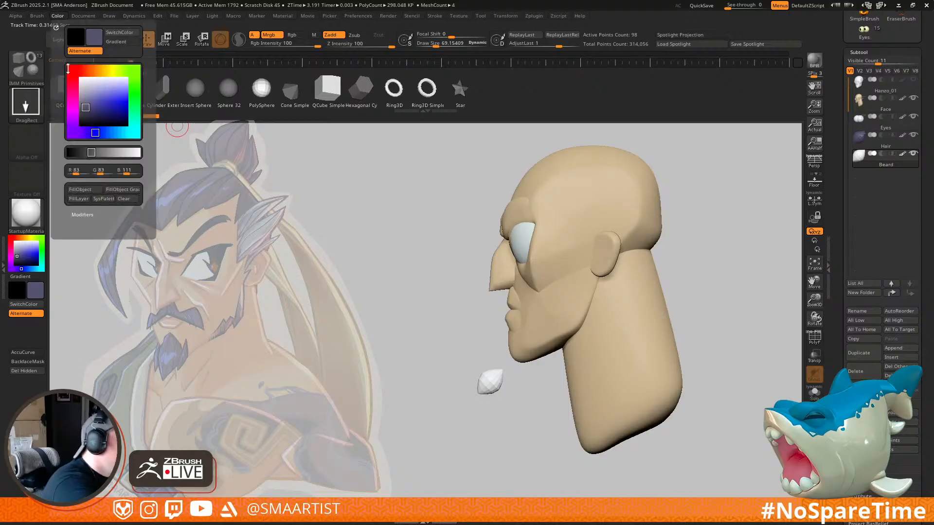
{"action": "left_click", "coordinate": [81, 191]}
Step: Move the Hair piece up from below the chin to the front of the skull above the forehead
{"action": "key", "text": "Up"}
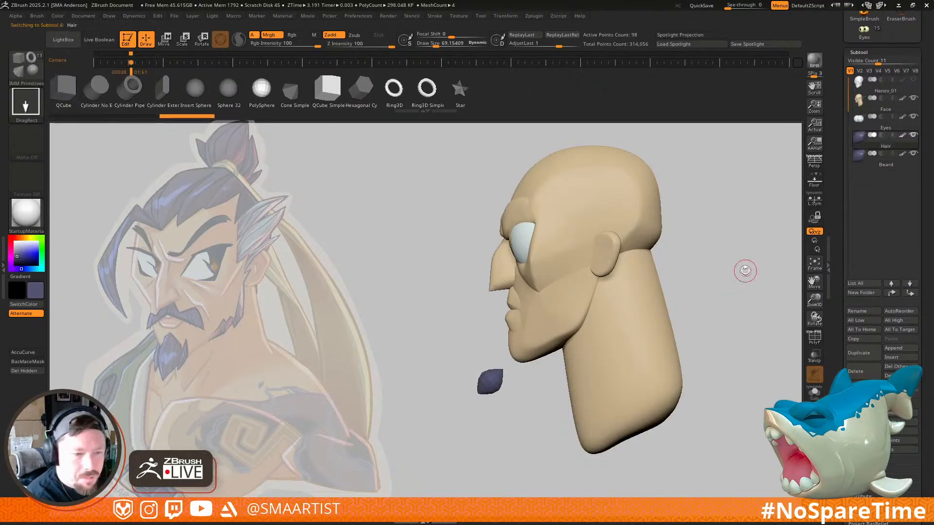
{"action": "key", "text": "w"}
{"action": "left_click_drag", "start_coordinate": [530, 344], "coordinate": [567, 115]}
{"action": "right_click_drag", "start_coordinate": [605, 217], "coordinate": [649, 235], "text": "alt"}
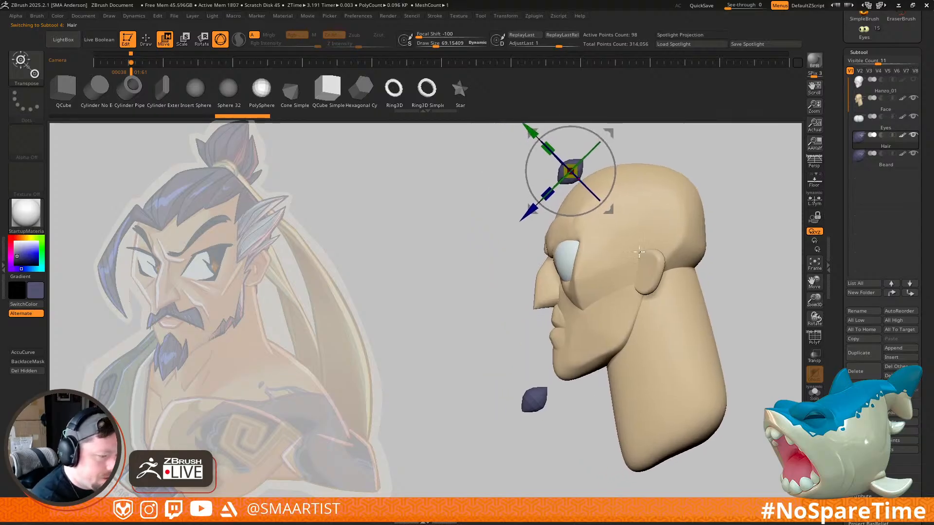
Step: Select the Beard subtool and reposition its piece toward the front of the chin
{"action": "key", "text": "q"}
{"action": "mouse_move", "coordinate": [552, 402]}
{"action": "right_mouse_down", "text": "alt"}
{"action": "mouse_move", "coordinate": [546, 363]}
{"action": "mouse_move", "coordinate": [556, 410]}
{"action": "mouse_move", "coordinate": [569, 409]}
{"action": "right_mouse_up", "text": "alt"}
{"action": "key", "text": "Down"}
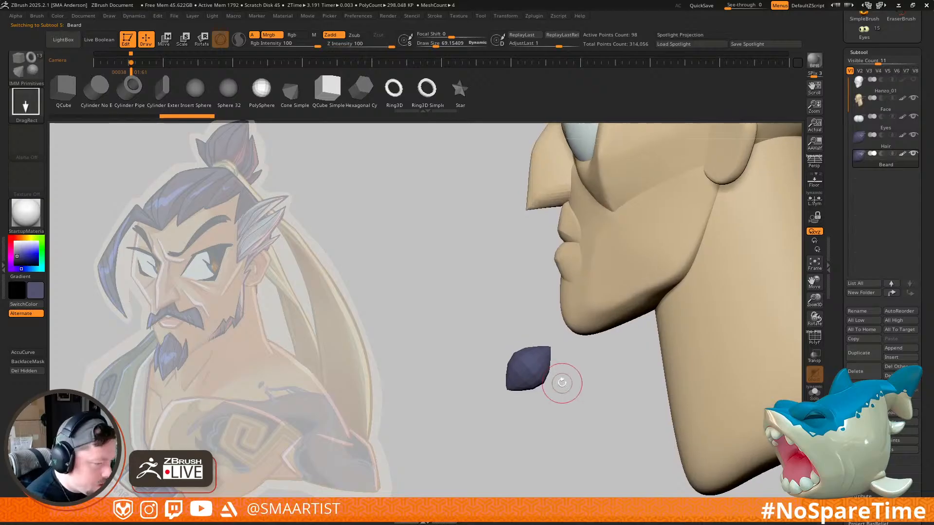
{"action": "key", "text": "w"}
{"action": "left_click_drag", "start_coordinate": [505, 389], "coordinate": [501, 363]}
{"action": "right_click_drag", "start_coordinate": [501, 361], "coordinate": [612, 309]}
Step: Align the beard piece with the reference goatee in the matched camera view, then seat it against the chin in side view
{"action": "key", "text": "Right"}
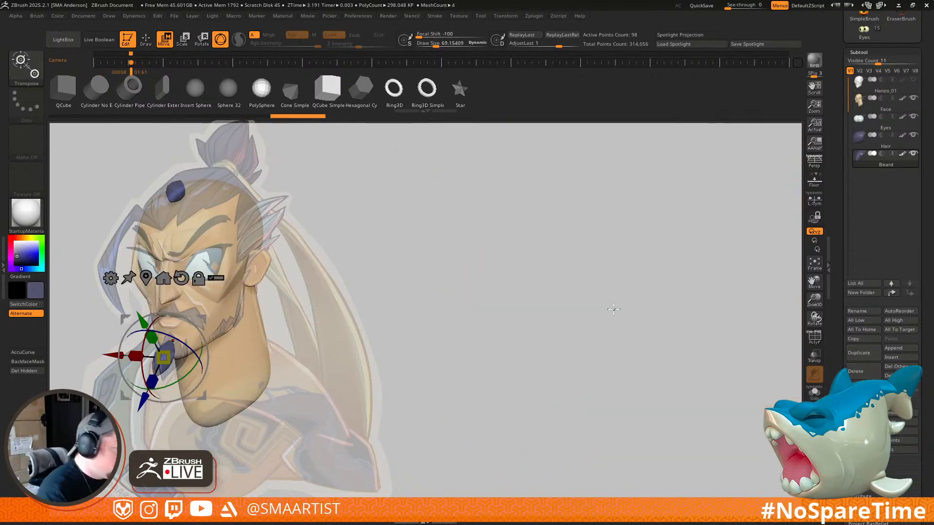
{"action": "left_click_drag", "start_coordinate": [145, 342], "coordinate": [143, 364]}
{"action": "right_click_drag", "start_coordinate": [394, 322], "coordinate": [700, 284], "text": "alt"}
{"action": "right_click_drag", "start_coordinate": [700, 284], "coordinate": [648, 334]}
{"action": "left_click_drag", "start_coordinate": [511, 280], "coordinate": [520, 281]}
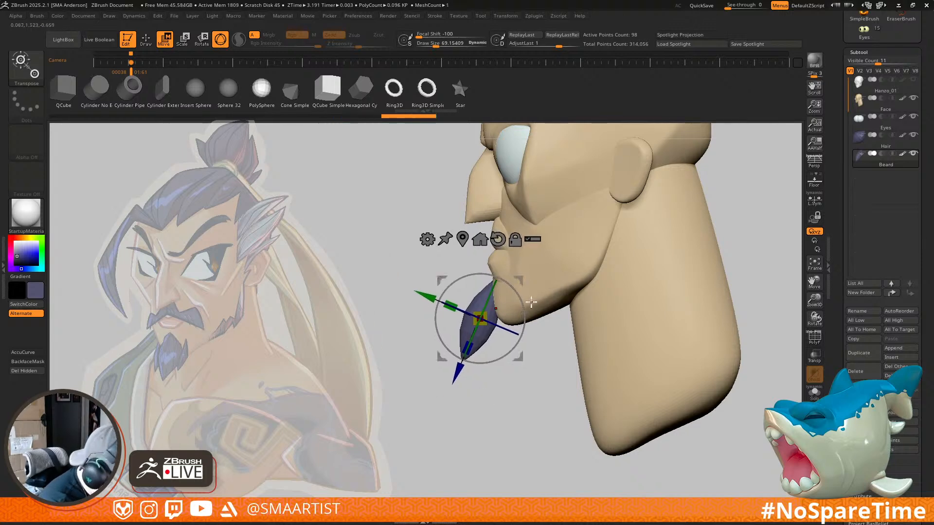
Step: Reshape the beard piece's side profile along the chin with the Move brush
{"action": "key", "text": "q"}
{"action": "key", "text": "s"}
{"action": "mouse_move", "coordinate": [462, 322]}
{"action": "left_mouse_down"}
{"action": "mouse_move", "coordinate": [475, 330]}
{"action": "mouse_move", "coordinate": [465, 336]}
{"action": "left_mouse_up"}
{"action": "key", "text": "s"}
{"action": "key", "text": "s"}
{"action": "left_click_drag", "start_coordinate": [478, 277], "coordinate": [480, 311]}
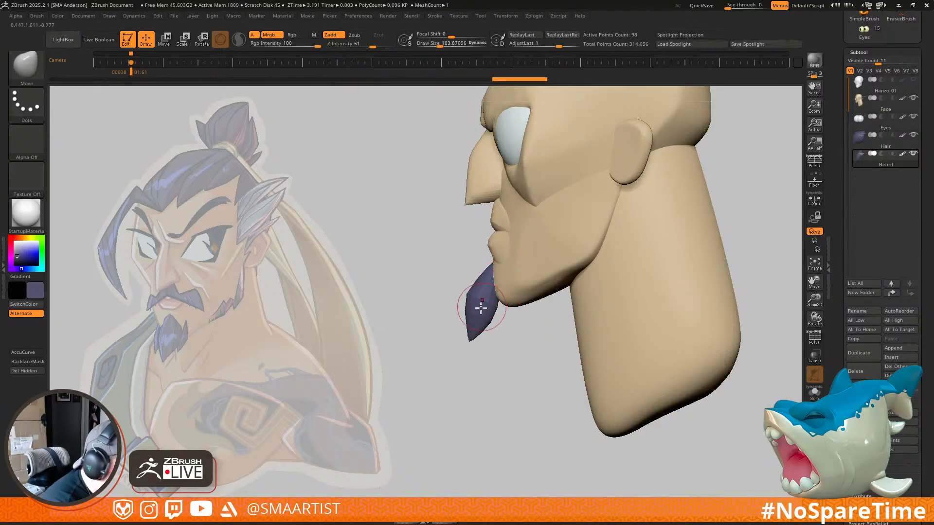
Step: Adjust the beard piece's width with the Move brush in a three-quarter view, varying the brush size
{"action": "right_click_drag", "start_coordinate": [471, 314], "coordinate": [483, 311]}
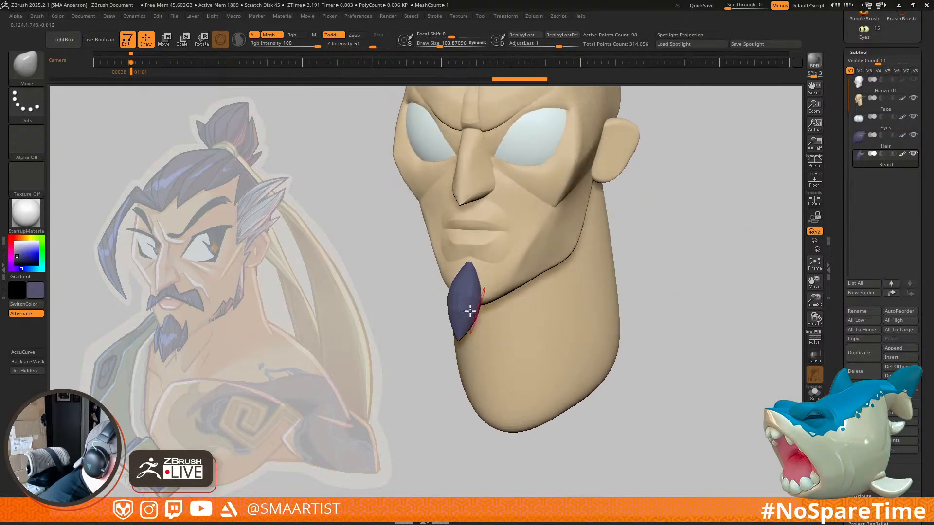
{"action": "key", "text": "s"}
{"action": "left_click_drag", "start_coordinate": [473, 315], "coordinate": [468, 314]}
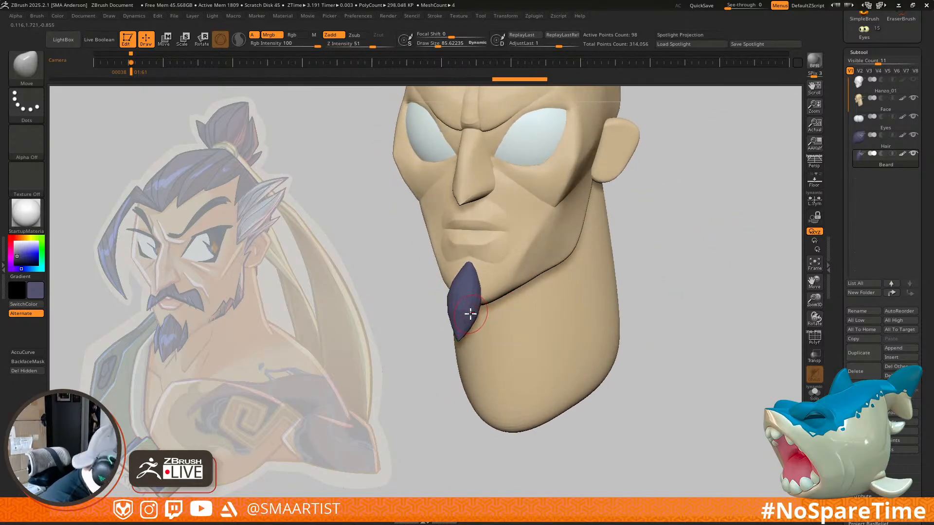
{"action": "right_click_drag", "start_coordinate": [472, 312], "coordinate": [475, 308]}
{"action": "key", "text": "s"}
{"action": "left_click_drag", "start_coordinate": [454, 309], "coordinate": [458, 309]}
Step: Refine the beard piece's front contour and fit its edge to the goatee in the matched reference view
{"action": "mouse_move", "coordinate": [452, 309]}
{"action": "right_mouse_down"}
{"action": "mouse_move", "coordinate": [460, 316]}
{"action": "mouse_move", "coordinate": [434, 314]}
{"action": "mouse_move", "coordinate": [469, 279]}
{"action": "right_mouse_up"}
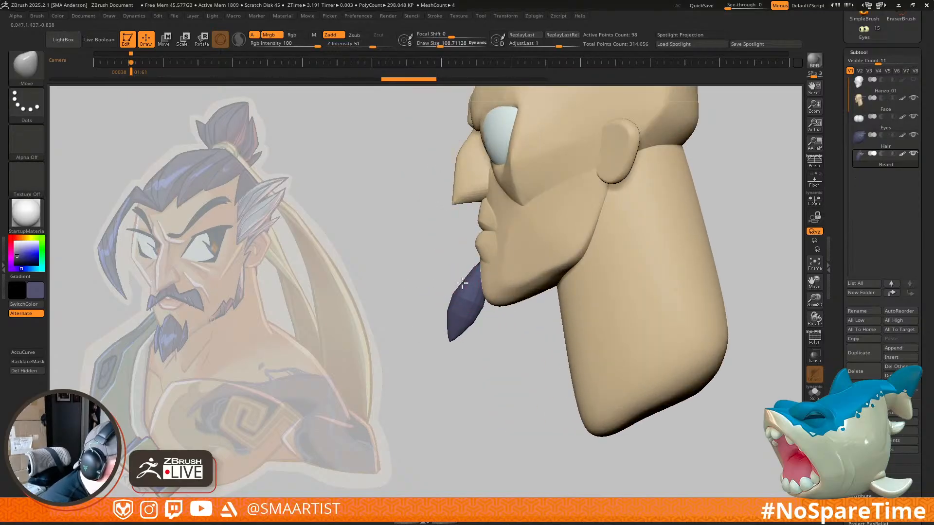
{"action": "mouse_move", "coordinate": [453, 306]}
{"action": "left_mouse_down"}
{"action": "mouse_move", "coordinate": [444, 310]}
{"action": "mouse_move", "coordinate": [456, 295]}
{"action": "left_mouse_up"}
{"action": "mouse_move", "coordinate": [456, 294]}
{"action": "right_mouse_down"}
{"action": "mouse_move", "coordinate": [450, 311]}
{"action": "mouse_move", "coordinate": [476, 329]}
{"action": "mouse_move", "coordinate": [459, 298]}
{"action": "mouse_move", "coordinate": [448, 313]}
{"action": "mouse_move", "coordinate": [463, 277]}
{"action": "mouse_move", "coordinate": [490, 263]}
{"action": "right_mouse_up"}
{"action": "key", "text": "Left"}
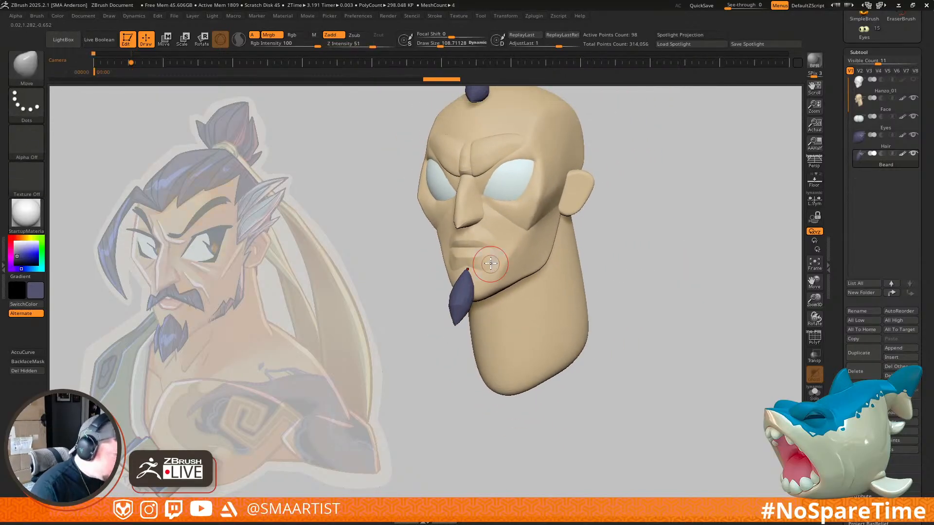
{"action": "key", "text": "Right"}
{"action": "key", "text": "s"}
{"action": "mouse_move", "coordinate": [176, 328]}
{"action": "left_mouse_down"}
{"action": "mouse_move", "coordinate": [186, 328]}
{"action": "mouse_move", "coordinate": [165, 357]}
{"action": "mouse_move", "coordinate": [179, 319]}
{"action": "mouse_move", "coordinate": [171, 310]}
{"action": "mouse_move", "coordinate": [180, 332]}
{"action": "left_mouse_up"}
{"action": "key", "text": "s"}
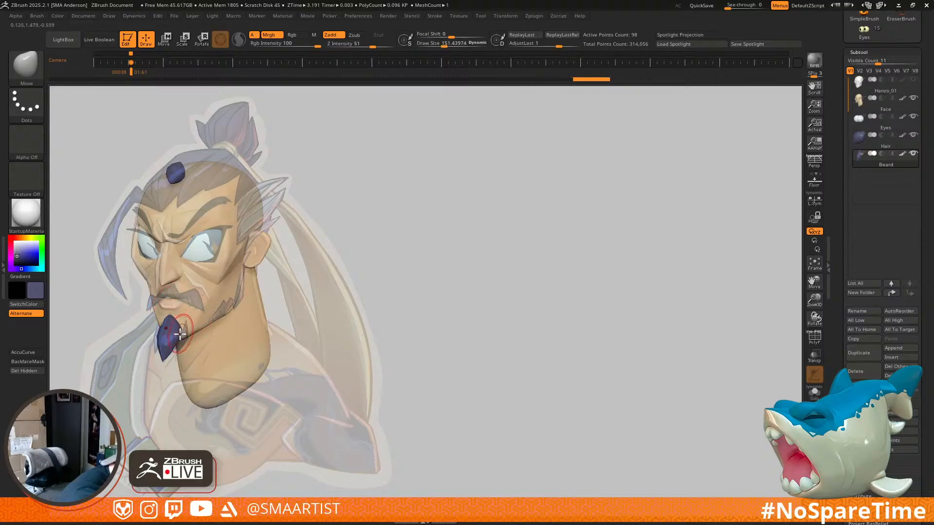
Step: Duplicate the beard lock within its subtool and place a smaller copy beside it on the character's right
{"action": "right_click_drag", "start_coordinate": [272, 328], "coordinate": [608, 334], "text": "alt"}
{"action": "right_click_drag", "start_coordinate": [608, 334], "coordinate": [595, 288]}
{"action": "key", "text": "w"}
{"action": "right_click_drag", "start_coordinate": [525, 298], "coordinate": [556, 294]}
{"action": "left_click_drag", "start_coordinate": [514, 274], "coordinate": [496, 275], "text": "ctrl"}
{"action": "key", "text": "ctrl+z"}
{"action": "key", "text": "ctrl+z"}
{"action": "left_click_drag", "start_coordinate": [452, 312], "coordinate": [450, 312]}
{"action": "mouse_move", "coordinate": [469, 325]}
{"action": "right_mouse_down"}
{"action": "mouse_move", "coordinate": [515, 274]}
{"action": "mouse_move", "coordinate": [491, 289]}
{"action": "mouse_move", "coordinate": [535, 338]}
{"action": "mouse_move", "coordinate": [508, 350]}
{"action": "mouse_move", "coordinate": [466, 331]}
{"action": "mouse_move", "coordinate": [462, 341]}
{"action": "mouse_move", "coordinate": [506, 317]}
{"action": "mouse_move", "coordinate": [451, 354]}
{"action": "mouse_move", "coordinate": [485, 316]}
{"action": "mouse_move", "coordinate": [486, 368]}
{"action": "mouse_move", "coordinate": [514, 311]}
{"action": "mouse_move", "coordinate": [469, 355]}
{"action": "mouse_move", "coordinate": [466, 373]}
{"action": "mouse_move", "coordinate": [484, 367]}
{"action": "mouse_move", "coordinate": [501, 379]}
{"action": "mouse_move", "coordinate": [509, 414]}
{"action": "right_mouse_up"}
Step: Push the right side lock's upper back end toward the jaw with the Move brush
{"action": "key", "text": "b"}
{"action": "key", "text": "m"}
{"action": "key", "text": "v"}
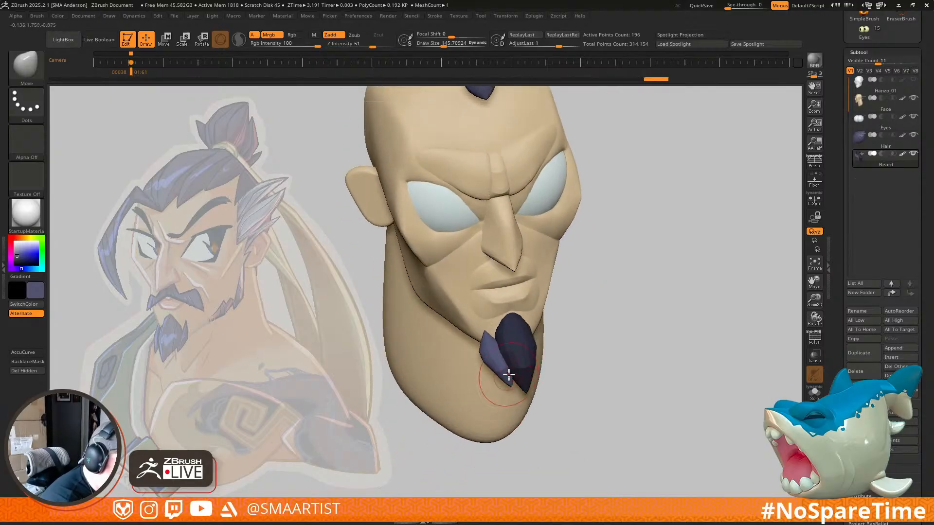
{"action": "mouse_move", "coordinate": [510, 362]}
{"action": "right_mouse_down"}
{"action": "mouse_move", "coordinate": [535, 309]}
{"action": "mouse_move", "coordinate": [545, 317]}
{"action": "mouse_move", "coordinate": [510, 335]}
{"action": "right_mouse_up"}
{"action": "key", "text": "s"}
{"action": "left_click_drag", "start_coordinate": [488, 358], "coordinate": [482, 356]}
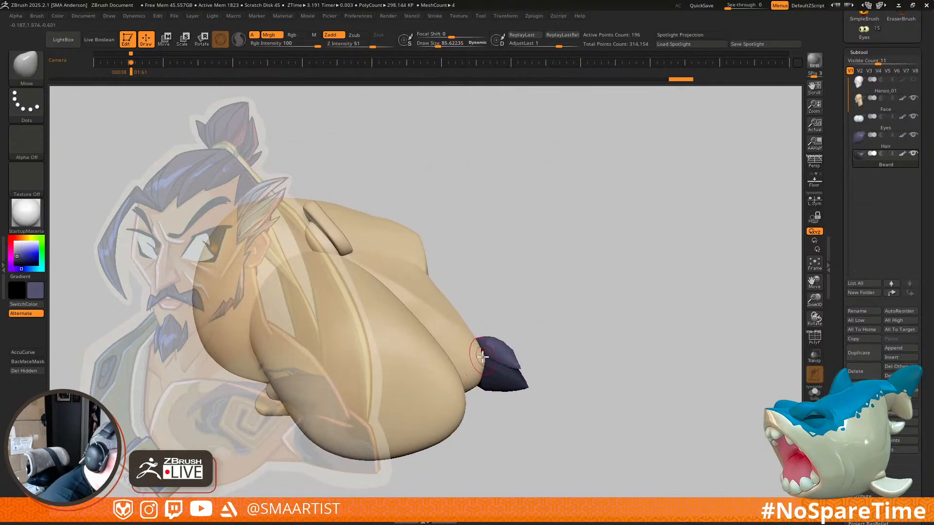
{"action": "mouse_move", "coordinate": [509, 364]}
{"action": "right_mouse_down"}
{"action": "mouse_move", "coordinate": [486, 370]}
{"action": "mouse_move", "coordinate": [473, 329]}
{"action": "right_mouse_up"}
{"action": "left_click_drag", "start_coordinate": [471, 336], "coordinate": [452, 336]}
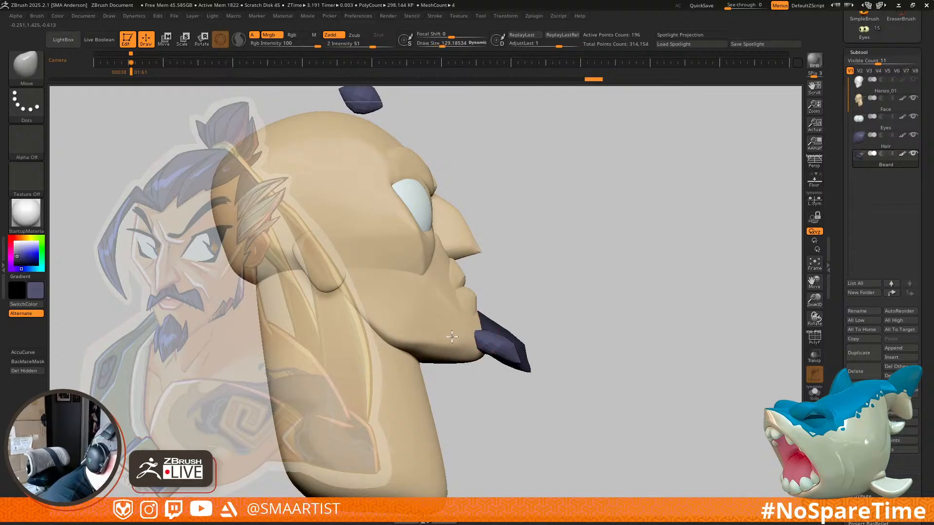
Step: Refine the right side lock's root against the jaw with a smaller Move brush and subdivide the lock
{"action": "mouse_move", "coordinate": [479, 345]}
{"action": "right_mouse_down"}
{"action": "mouse_move", "coordinate": [468, 335]}
{"action": "mouse_move", "coordinate": [459, 388]}
{"action": "mouse_move", "coordinate": [496, 347]}
{"action": "mouse_move", "coordinate": [473, 338]}
{"action": "mouse_move", "coordinate": [472, 315]}
{"action": "mouse_move", "coordinate": [473, 365]}
{"action": "mouse_move", "coordinate": [470, 336]}
{"action": "right_mouse_up"}
{"action": "key", "text": "s"}
{"action": "left_click_drag", "start_coordinate": [470, 336], "coordinate": [462, 339]}
{"action": "right_click_drag", "start_coordinate": [466, 338], "coordinate": [460, 335]}
{"action": "key", "text": "s"}
{"action": "left_click_drag", "start_coordinate": [460, 336], "coordinate": [456, 335]}
{"action": "mouse_move", "coordinate": [456, 336]}
{"action": "right_mouse_down"}
{"action": "mouse_move", "coordinate": [458, 359]}
{"action": "mouse_move", "coordinate": [483, 348]}
{"action": "mouse_move", "coordinate": [453, 346]}
{"action": "mouse_move", "coordinate": [461, 331]}
{"action": "right_mouse_up"}
{"action": "key", "text": "ctrl+d"}
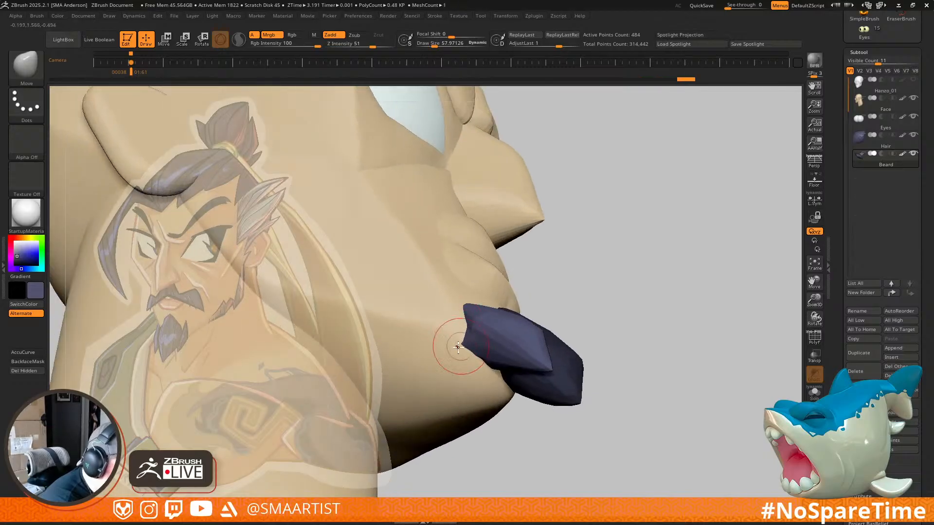
{"action": "mouse_move", "coordinate": [450, 331]}
{"action": "right_mouse_down"}
{"action": "mouse_move", "coordinate": [491, 368]}
{"action": "mouse_move", "coordinate": [494, 336]}
{"action": "mouse_move", "coordinate": [485, 326]}
{"action": "mouse_move", "coordinate": [501, 354]}
{"action": "mouse_move", "coordinate": [538, 375]}
{"action": "mouse_move", "coordinate": [621, 260]}
{"action": "mouse_move", "coordinate": [611, 255]}
{"action": "right_mouse_up"}
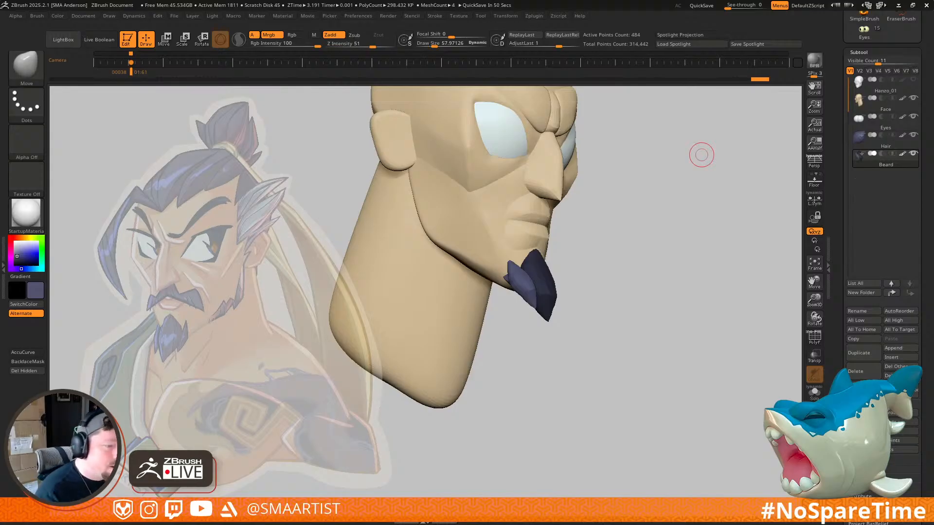
Step: Clear the mask on the beard and shape the centre lock's upper edge below the lip with the Move brush
{"action": "mouse_move", "coordinate": [639, 282]}
{"action": "left_mouse_down"}
{"action": "mouse_move", "coordinate": [645, 267]}
{"action": "mouse_move", "coordinate": [665, 354]}
{"action": "mouse_move", "coordinate": [659, 332]}
{"action": "mouse_move", "coordinate": [567, 317]}
{"action": "left_mouse_up"}
{"action": "mouse_move", "coordinate": [538, 345]}
{"action": "right_mouse_down", "text": "alt"}
{"action": "mouse_move", "coordinate": [548, 358]}
{"action": "mouse_move", "coordinate": [541, 327]}
{"action": "mouse_move", "coordinate": [548, 358]}
{"action": "right_mouse_up", "text": "alt"}
{"action": "left_click_drag", "start_coordinate": [680, 267], "coordinate": [700, 292], "text": "ctrl"}
{"action": "key", "text": "s"}
{"action": "left_click_drag", "start_coordinate": [513, 307], "coordinate": [512, 309]}
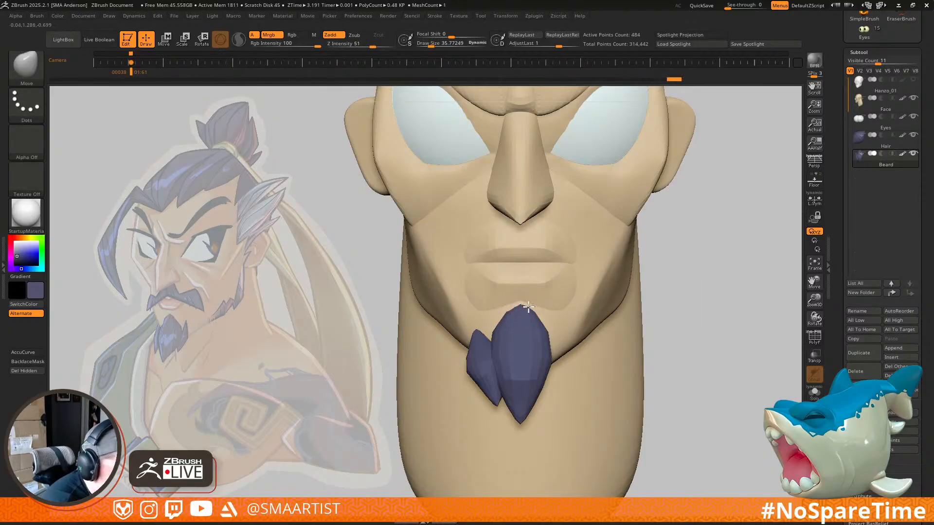
{"action": "key", "text": "s"}
{"action": "left_click_drag", "start_coordinate": [512, 322], "coordinate": [517, 323]}
Step: Refine the overall outline of the centre and side beard locks from the front with a larger Move brush
{"action": "mouse_move", "coordinate": [521, 367]}
{"action": "right_mouse_down", "text": "alt"}
{"action": "mouse_move", "coordinate": [517, 320]}
{"action": "mouse_move", "coordinate": [507, 339]}
{"action": "mouse_move", "coordinate": [507, 327]}
{"action": "right_mouse_up", "text": "alt"}
{"action": "key", "text": "s"}
{"action": "mouse_move", "coordinate": [506, 327]}
{"action": "left_mouse_down"}
{"action": "mouse_move", "coordinate": [506, 284]}
{"action": "mouse_move", "coordinate": [498, 284]}
{"action": "mouse_move", "coordinate": [527, 272]}
{"action": "mouse_move", "coordinate": [505, 267]}
{"action": "left_mouse_up"}
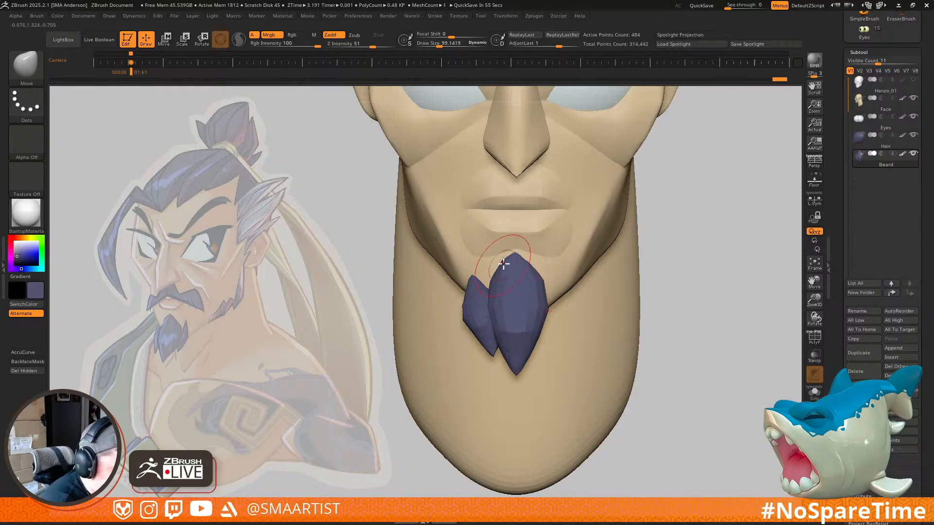
{"action": "right_click_drag", "start_coordinate": [519, 355], "coordinate": [516, 309], "text": "alt"}
{"action": "key", "text": "s"}
{"action": "left_click_drag", "start_coordinate": [518, 316], "coordinate": [527, 319]}
{"action": "key", "text": "s"}
{"action": "mouse_move", "coordinate": [513, 309]}
{"action": "right_mouse_down"}
{"action": "mouse_move", "coordinate": [503, 284]}
{"action": "mouse_move", "coordinate": [527, 302]}
{"action": "mouse_move", "coordinate": [521, 313]}
{"action": "right_mouse_up"}
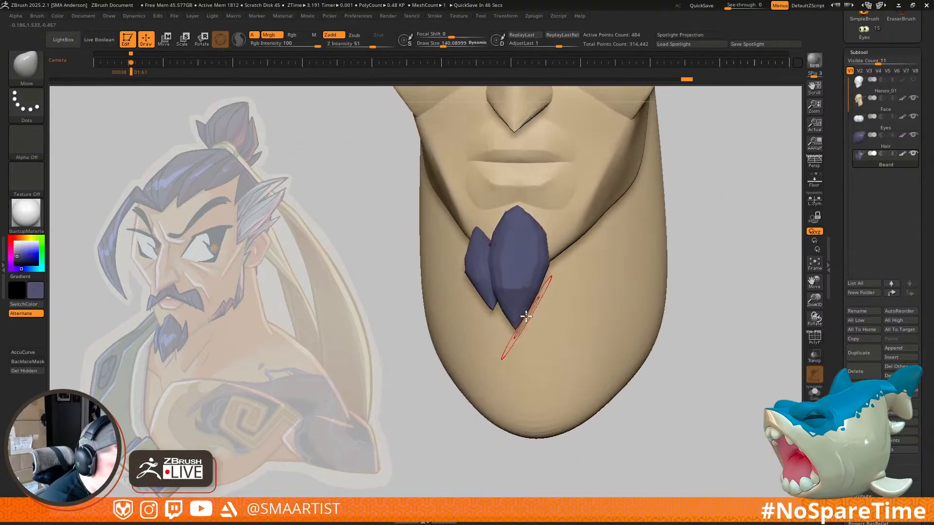
{"action": "key", "text": "w"}
{"action": "left_click_drag", "start_coordinate": [529, 225], "coordinate": [611, 180], "text": "alt"}
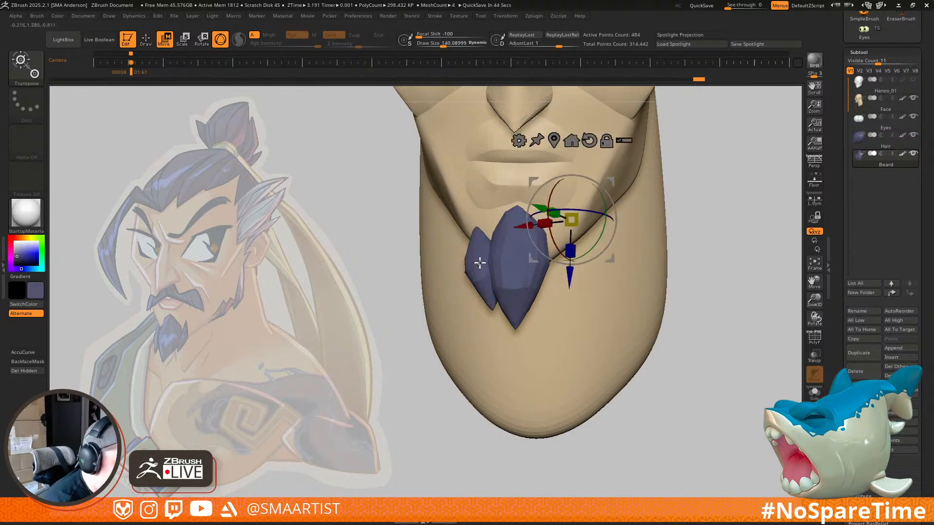
{"action": "left_click", "coordinate": [479, 262], "text": "alt"}
{"action": "key", "text": "q"}
{"action": "mouse_move", "coordinate": [479, 287]}
{"action": "right_mouse_down"}
{"action": "mouse_move", "coordinate": [503, 292]}
{"action": "mouse_move", "coordinate": [517, 280]}
{"action": "right_mouse_up"}
{"action": "mouse_move", "coordinate": [465, 266]}
{"action": "left_mouse_down", "text": "ctrl+shift"}
{"action": "mouse_move", "coordinate": [456, 279]}
{"action": "mouse_move", "coordinate": [462, 273]}
{"action": "left_mouse_up", "text": "ctrl+shift"}
{"action": "key", "text": "ctrl+shift+a"}
{"action": "left_click", "coordinate": [599, 260], "text": "ctrl+shift"}
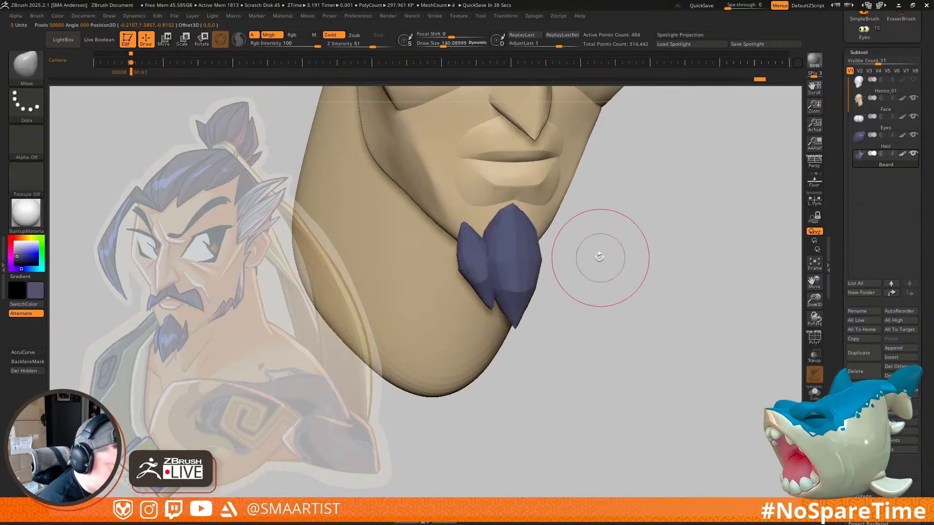
Step: Duplicate the right side lock and mirror the copy to the character's left side of the beard
{"action": "right_click_drag", "start_coordinate": [600, 254], "coordinate": [587, 250], "text": "shift"}
{"action": "key", "text": "w"}
{"action": "left_click", "coordinate": [471, 270], "text": "ctrl"}
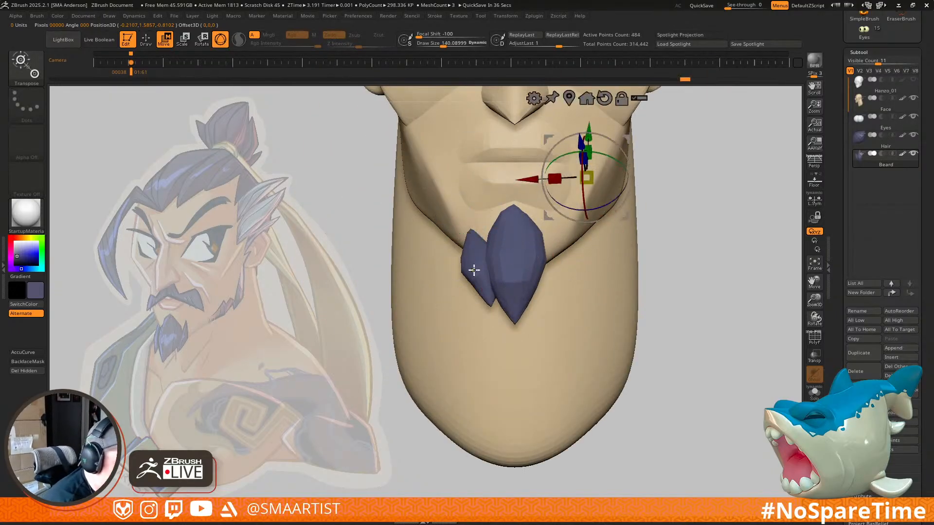
{"action": "left_click", "coordinate": [475, 264]}
{"action": "left_click_drag", "start_coordinate": [513, 225], "coordinate": [513, 227], "text": "ctrl"}
{"action": "scroll", "coordinate": [899, 343], "scroll_direction": "down", "scroll_amount": 10}
{"action": "left_click", "coordinate": [870, 356]}
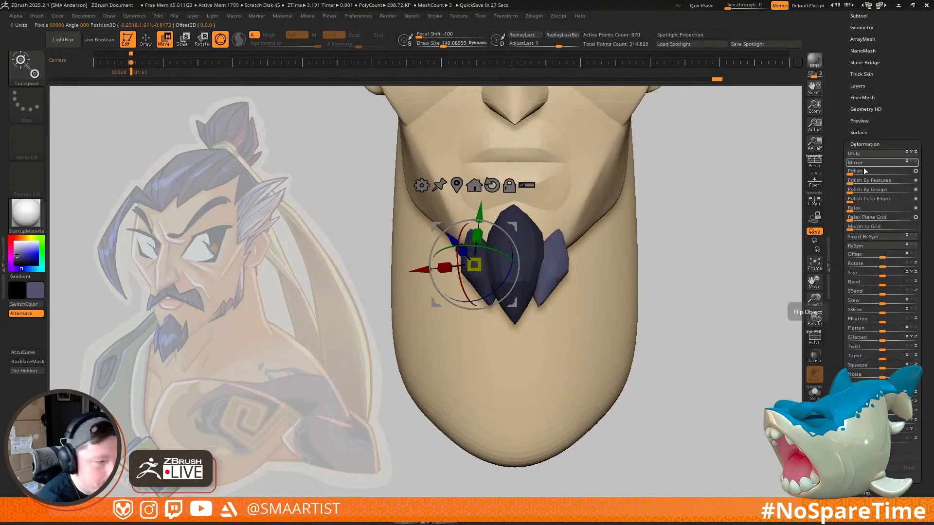
Step: Reshape the mirrored left side lock with the Move brush to make it differ from the right one
{"action": "key", "text": "q"}
{"action": "right_click_drag", "start_coordinate": [594, 271], "coordinate": [552, 253]}
{"action": "key", "text": "w"}
{"action": "key", "text": "q"}
{"action": "key", "text": "b"}
{"action": "key", "text": "m"}
{"action": "key", "text": "v"}
{"action": "mouse_move", "coordinate": [496, 263]}
{"action": "right_mouse_down"}
{"action": "mouse_move", "coordinate": [516, 250]}
{"action": "mouse_move", "coordinate": [502, 298]}
{"action": "mouse_move", "coordinate": [484, 313]}
{"action": "right_mouse_up"}
{"action": "key", "text": "s"}
{"action": "left_click", "coordinate": [509, 264]}
{"action": "key", "text": "s"}
{"action": "left_click", "coordinate": [468, 277]}
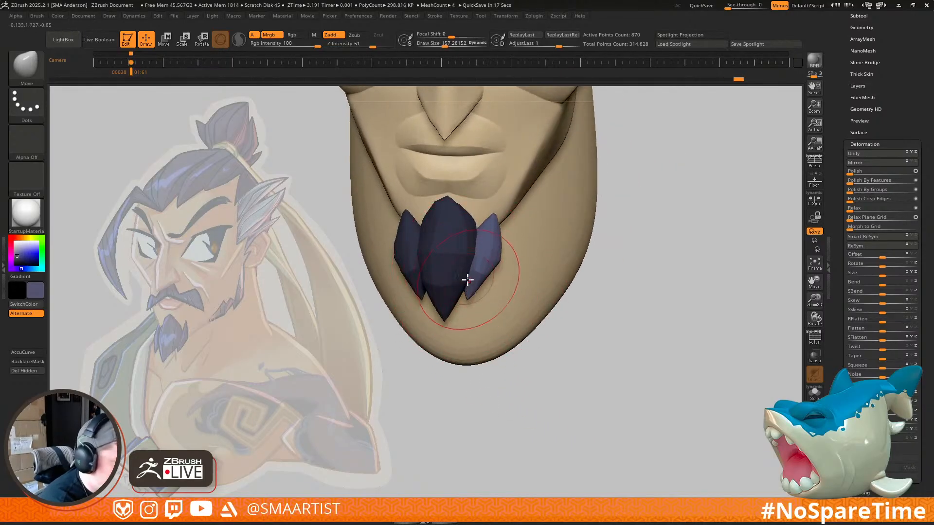
{"action": "key", "text": "s"}
{"action": "left_click", "coordinate": [475, 269]}
{"action": "mouse_move", "coordinate": [475, 265]}
{"action": "right_mouse_down"}
{"action": "mouse_move", "coordinate": [462, 262]}
{"action": "mouse_move", "coordinate": [484, 236]}
{"action": "mouse_move", "coordinate": [485, 255]}
{"action": "right_mouse_up"}
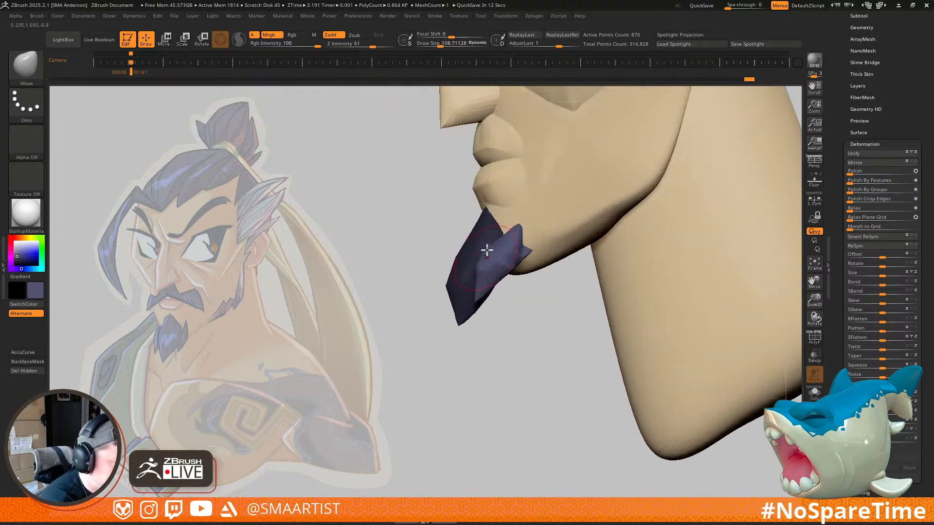
Step: Adjust the left side lock's upper end and front edge where it meets the jaw and centre lock
{"action": "right_click_drag", "start_coordinate": [523, 215], "coordinate": [523, 283]}
{"action": "left_click_drag", "start_coordinate": [523, 283], "coordinate": [515, 281]}
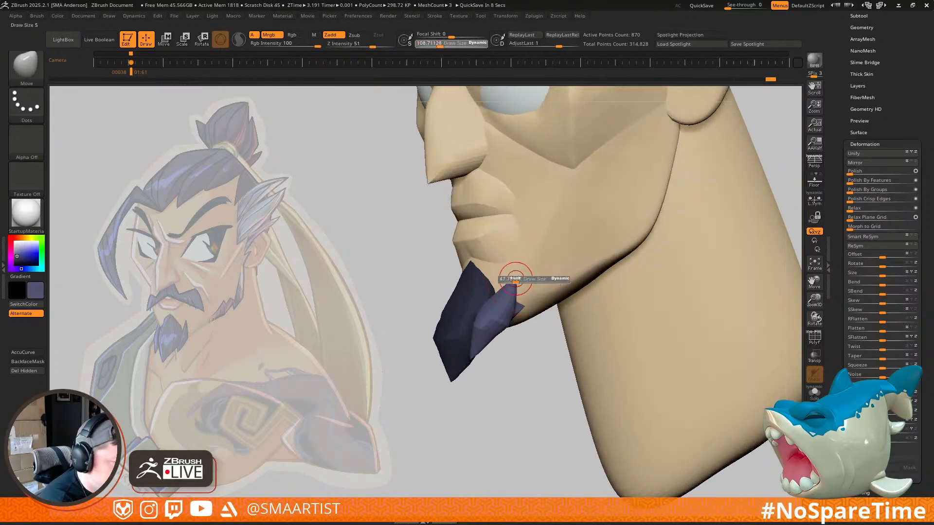
{"action": "mouse_move", "coordinate": [510, 273]}
{"action": "right_mouse_down"}
{"action": "mouse_move", "coordinate": [538, 265]}
{"action": "mouse_move", "coordinate": [495, 292]}
{"action": "right_mouse_up"}
{"action": "key", "text": "s"}
{"action": "left_click_drag", "start_coordinate": [495, 287], "coordinate": [482, 278]}
{"action": "mouse_move", "coordinate": [497, 290]}
{"action": "right_mouse_down"}
{"action": "mouse_move", "coordinate": [457, 300]}
{"action": "mouse_move", "coordinate": [492, 302]}
{"action": "right_mouse_up"}
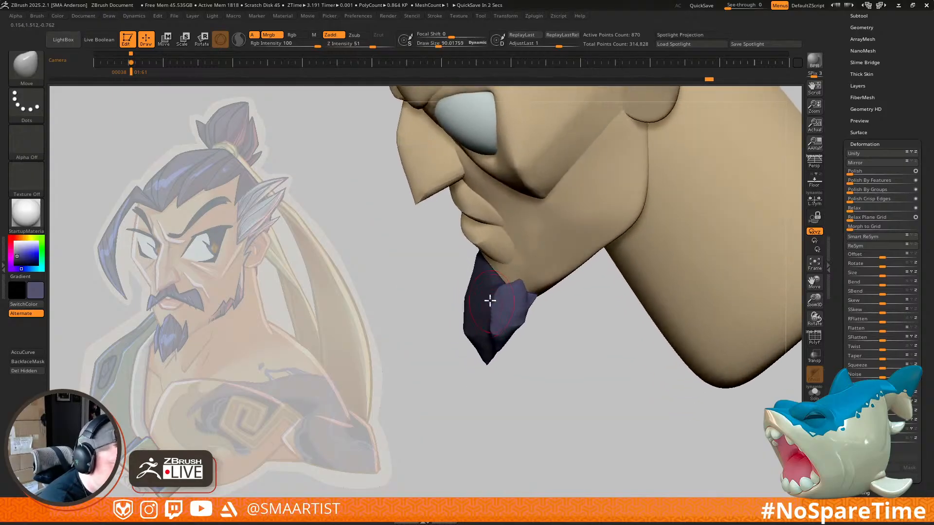
{"action": "left_click_drag", "start_coordinate": [498, 295], "coordinate": [498, 287]}
{"action": "mouse_move", "coordinate": [509, 275]}
{"action": "right_mouse_down"}
{"action": "mouse_move", "coordinate": [550, 238]}
{"action": "mouse_move", "coordinate": [534, 239]}
{"action": "right_mouse_up"}
{"action": "key", "text": "s"}
{"action": "left_click_drag", "start_coordinate": [520, 271], "coordinate": [513, 272]}
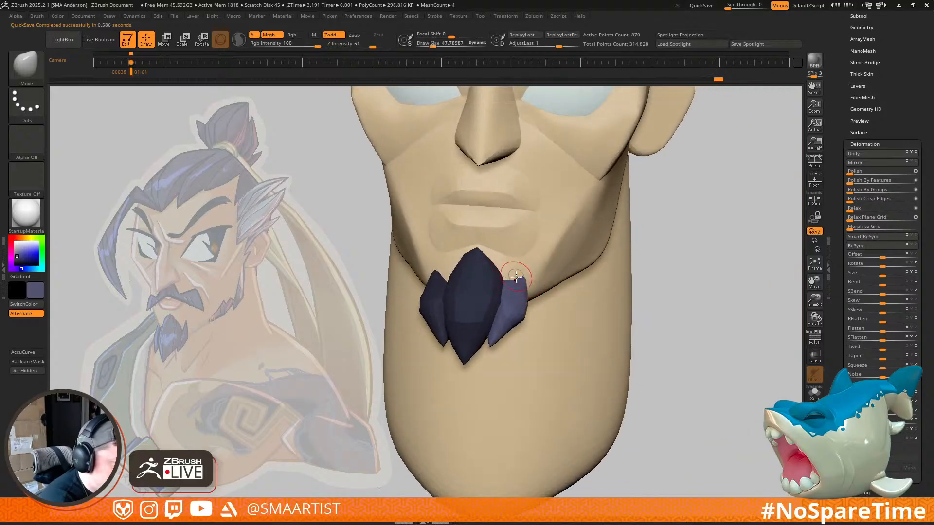
Step: Hide the centre beard lock, refine the left side lock's upper front edge with a smaller Move brush, and show the full beard again
{"action": "mouse_move", "coordinate": [513, 291]}
{"action": "right_mouse_down"}
{"action": "mouse_move", "coordinate": [509, 305]}
{"action": "mouse_move", "coordinate": [518, 283]}
{"action": "mouse_move", "coordinate": [503, 296]}
{"action": "right_mouse_up"}
{"action": "left_click", "coordinate": [516, 286], "text": "ctrl+shift"}
{"action": "left_click", "coordinate": [515, 286], "text": "ctrl+shift"}
{"action": "key", "text": "s"}
{"action": "left_click_drag", "start_coordinate": [482, 281], "coordinate": [479, 281]}
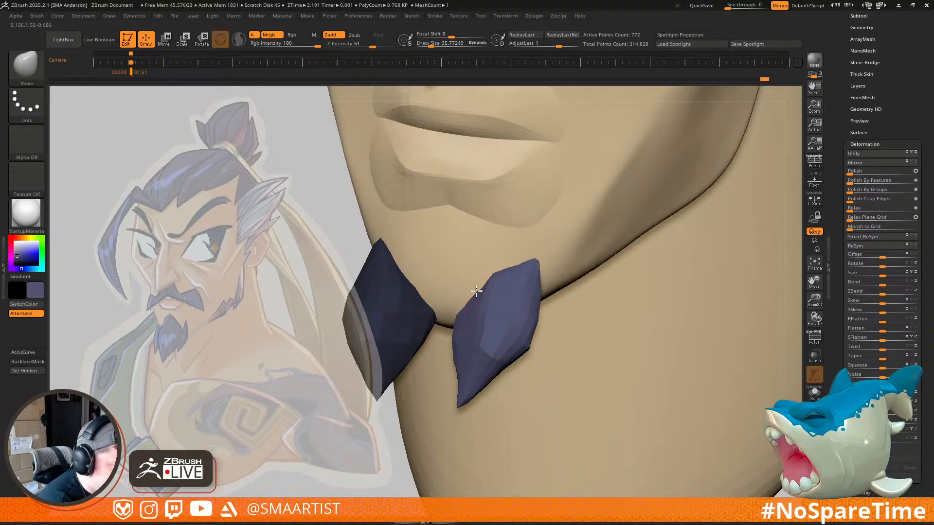
{"action": "left_click", "coordinate": [363, 274], "text": "ctrl+shift"}
{"action": "key", "text": "ctrl+z"}
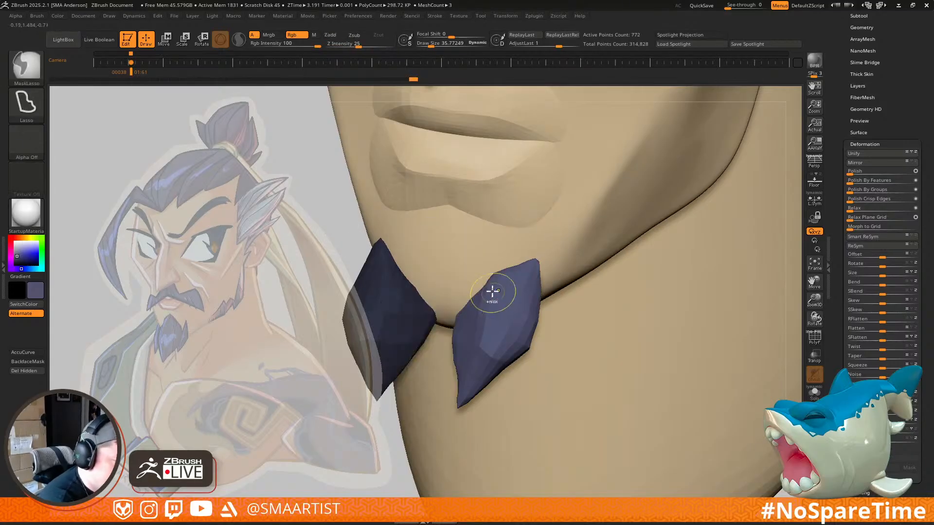
{"action": "key", "text": "s"}
{"action": "left_click_drag", "start_coordinate": [482, 281], "coordinate": [510, 265]}
{"action": "key", "text": "s"}
{"action": "key", "text": "s"}
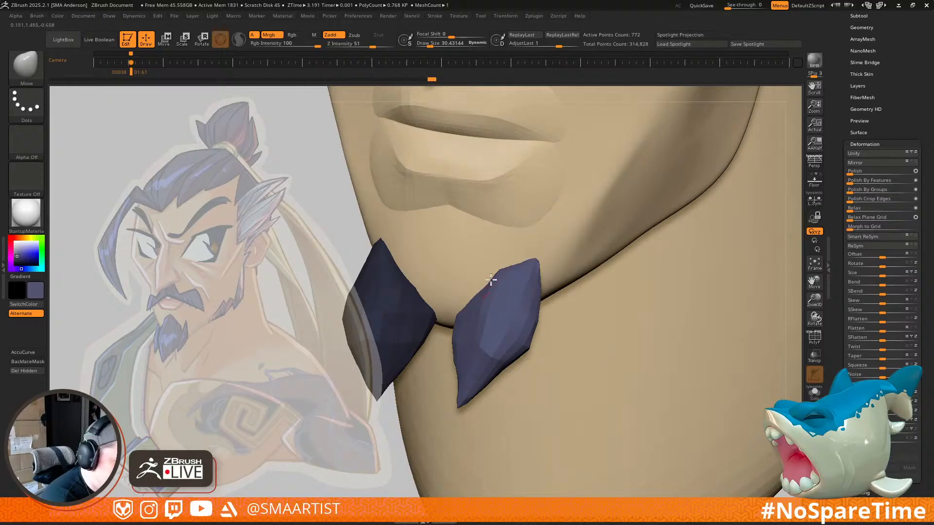
{"action": "key", "text": "ctrl+shift"}
{"action": "left_click", "coordinate": [340, 209], "text": "ctrl+shift"}
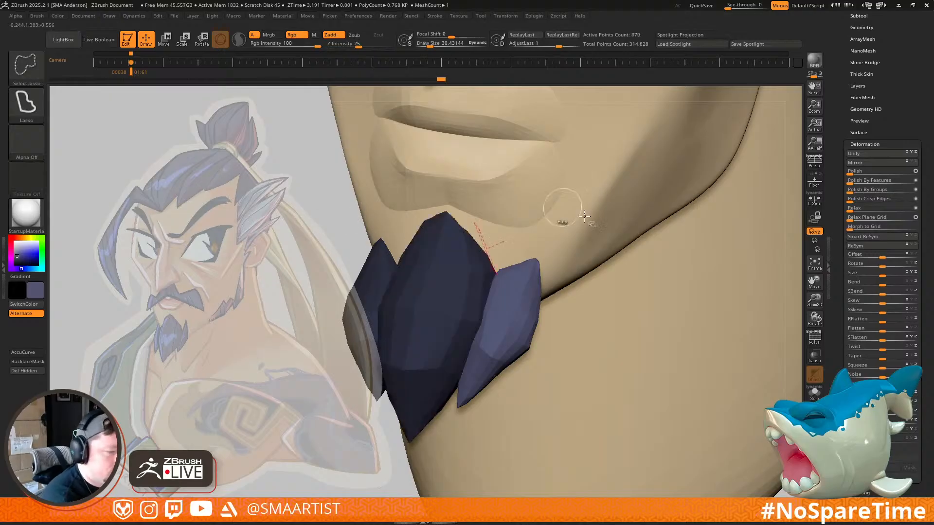
Step: Isolate the centre beard lock, then reshape and smooth its outer edge on the character's left side
{"action": "right_click_drag", "start_coordinate": [508, 290], "coordinate": [495, 280]}
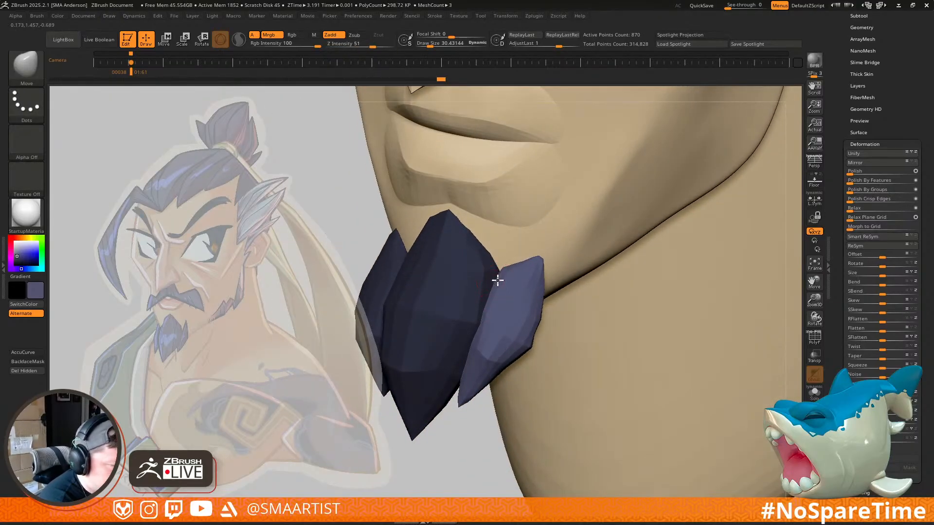
{"action": "key", "text": "s"}
{"action": "left_click_drag", "start_coordinate": [498, 277], "coordinate": [512, 272]}
{"action": "key", "text": "s"}
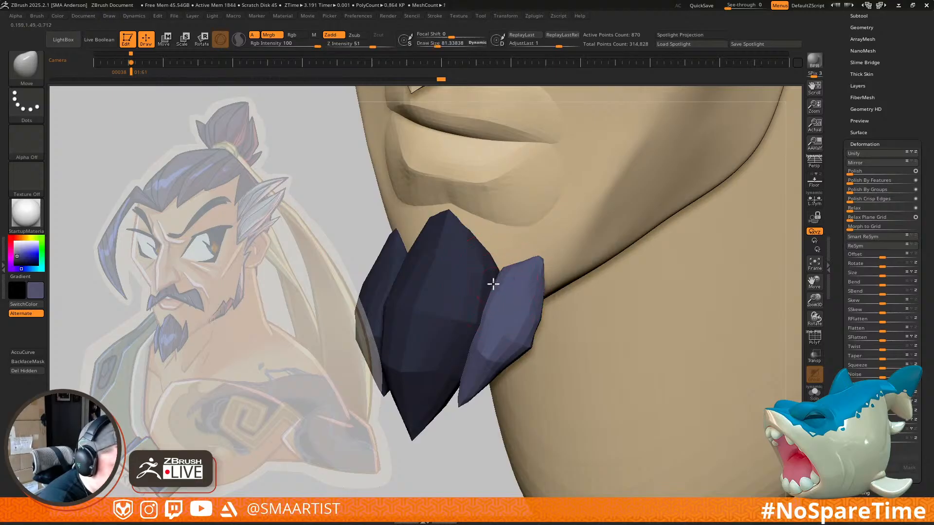
{"action": "right_click_drag", "start_coordinate": [504, 283], "coordinate": [477, 278]}
{"action": "left_click", "coordinate": [478, 279], "text": "alt"}
{"action": "key", "text": "s"}
{"action": "left_click_drag", "start_coordinate": [501, 266], "coordinate": [492, 267]}
{"action": "left_click", "coordinate": [491, 272], "text": "ctrl+shift"}
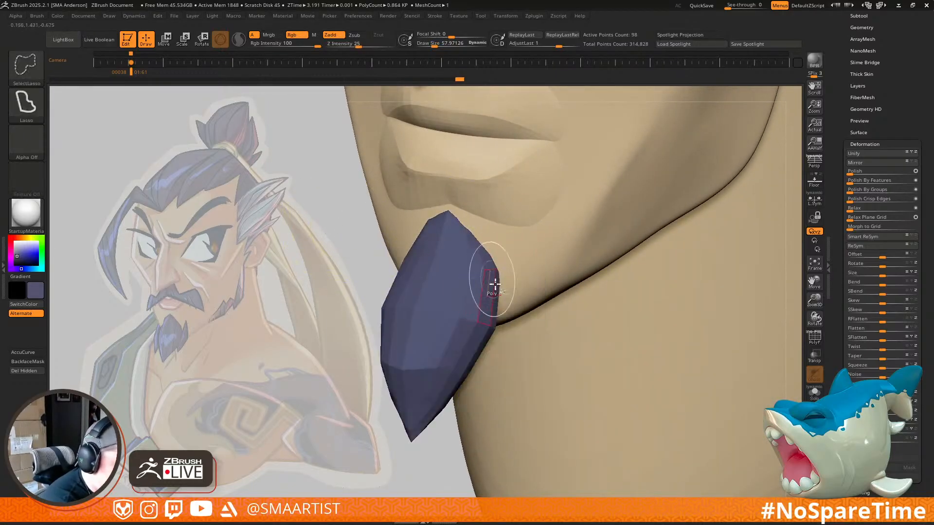
{"action": "key", "text": "s"}
{"action": "left_click_drag", "start_coordinate": [491, 250], "coordinate": [483, 255]}
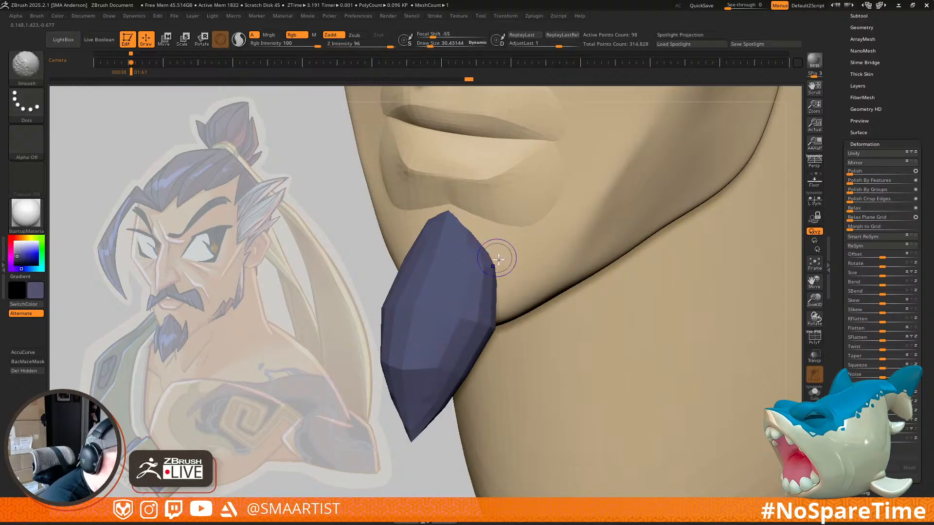
Step: Subdivide the isolated centre lock once and bring the side locks back into view
{"action": "key", "text": "shift+f"}
{"action": "key", "text": "shift+f"}
{"action": "right_click_drag", "start_coordinate": [540, 343], "coordinate": [498, 285], "text": "ctrl"}
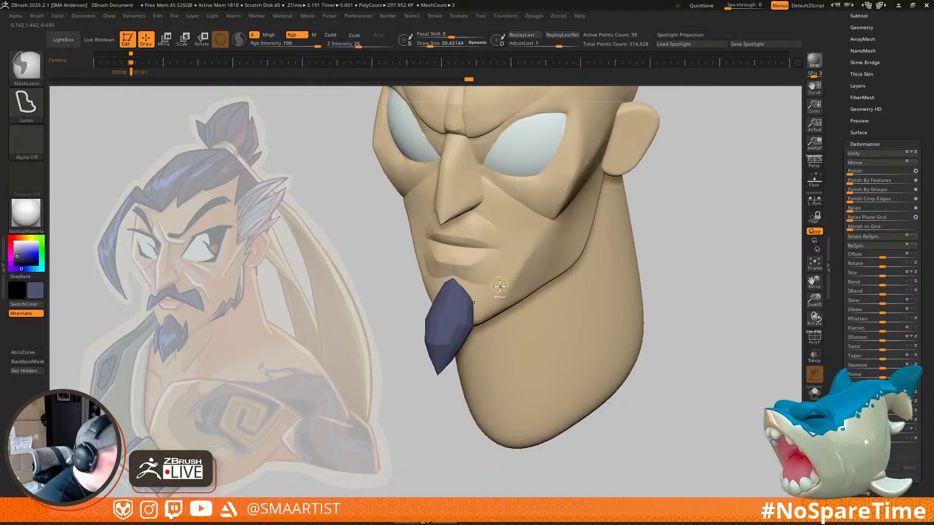
{"action": "key", "text": "ctrl+d"}
{"action": "left_click", "coordinate": [591, 263], "text": "ctrl+shift"}
{"action": "right_click_drag", "start_coordinate": [583, 267], "coordinate": [517, 392], "text": "ctrl"}
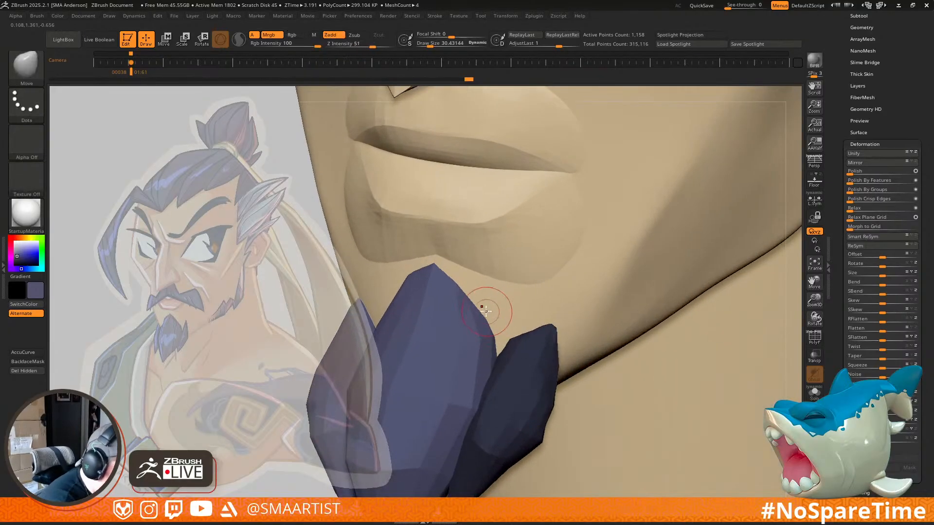
Step: Smooth the centre lock's edges and lower surface with the wireframe shown as a guide
{"action": "key", "text": "shift+f"}
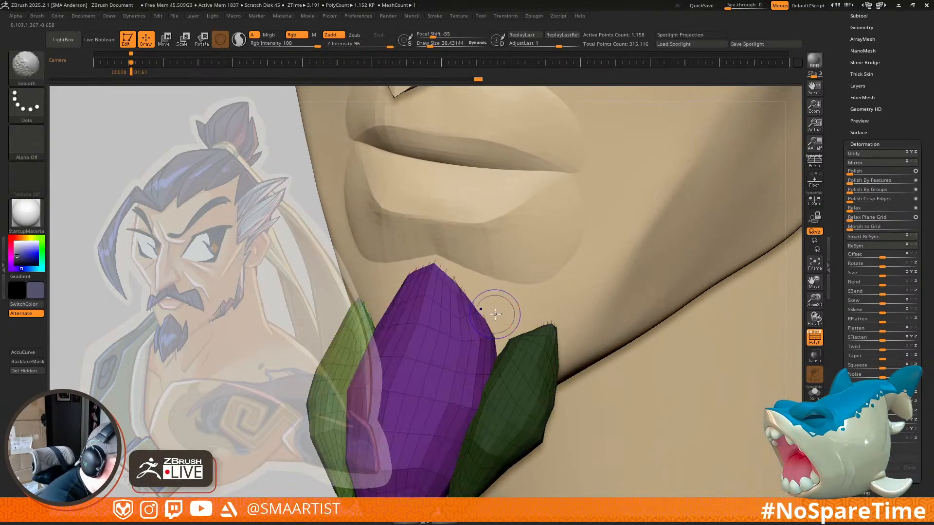
{"action": "key", "text": "shift"}
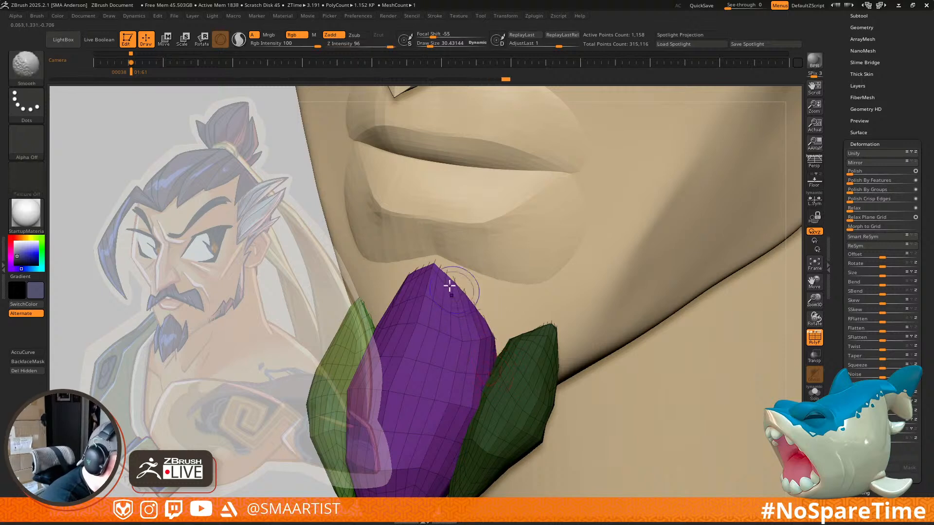
{"action": "right_click_drag", "start_coordinate": [433, 332], "coordinate": [498, 229], "text": "alt"}
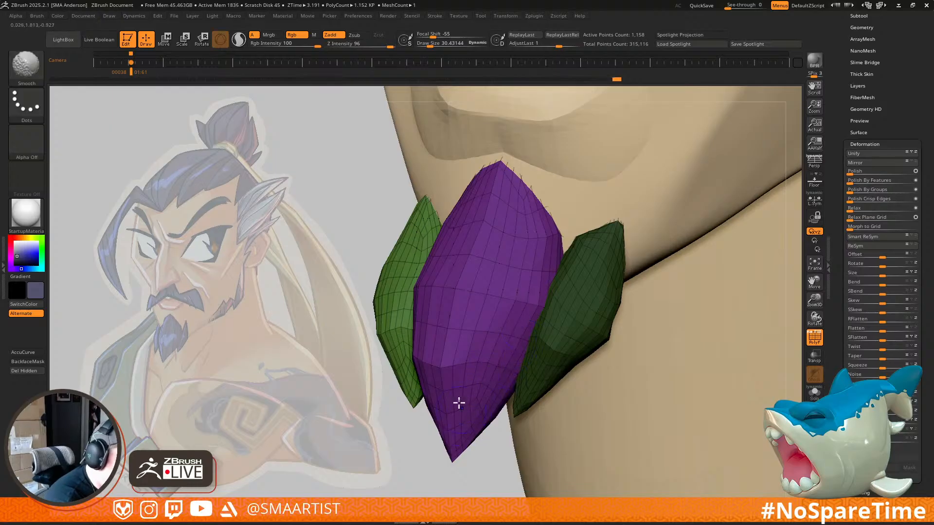
{"action": "right_click_drag", "start_coordinate": [461, 413], "coordinate": [467, 371]}
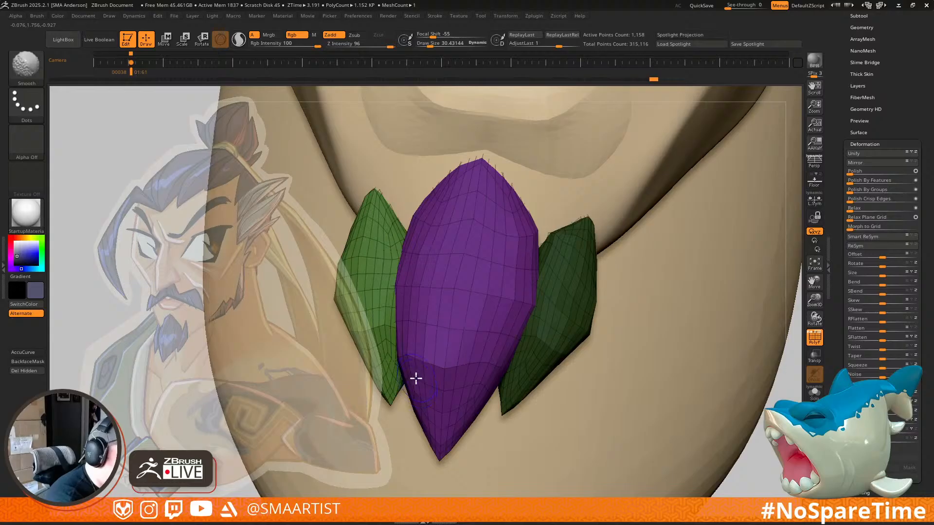
{"action": "key", "text": "shift+f"}
Step: Clear the mask on the beard and adjust the underside of the locks with a larger Move brush
{"action": "right_click_drag", "start_coordinate": [609, 379], "coordinate": [526, 257], "text": "ctrl"}
{"action": "left_click_drag", "start_coordinate": [635, 250], "coordinate": [640, 306], "text": "ctrl"}
{"action": "right_click_drag", "start_coordinate": [639, 306], "coordinate": [613, 248], "text": "ctrl"}
{"action": "mouse_move", "coordinate": [637, 229]}
{"action": "right_mouse_down", "text": "alt"}
{"action": "mouse_move", "coordinate": [651, 267]}
{"action": "mouse_move", "coordinate": [640, 238]}
{"action": "right_mouse_up", "text": "alt"}
{"action": "right_click_drag", "start_coordinate": [642, 273], "coordinate": [560, 272]}
{"action": "mouse_move", "coordinate": [510, 248]}
{"action": "right_mouse_down", "text": "ctrl"}
{"action": "mouse_move", "coordinate": [527, 289]}
{"action": "mouse_move", "coordinate": [502, 256]}
{"action": "right_mouse_up", "text": "ctrl"}
{"action": "key", "text": "s"}
{"action": "left_click_drag", "start_coordinate": [485, 313], "coordinate": [491, 313]}
{"action": "mouse_move", "coordinate": [506, 312]}
{"action": "right_mouse_down"}
{"action": "mouse_move", "coordinate": [481, 310]}
{"action": "mouse_move", "coordinate": [524, 345]}
{"action": "mouse_move", "coordinate": [491, 335]}
{"action": "mouse_move", "coordinate": [482, 343]}
{"action": "mouse_move", "coordinate": [519, 328]}
{"action": "mouse_move", "coordinate": [457, 333]}
{"action": "right_mouse_up"}
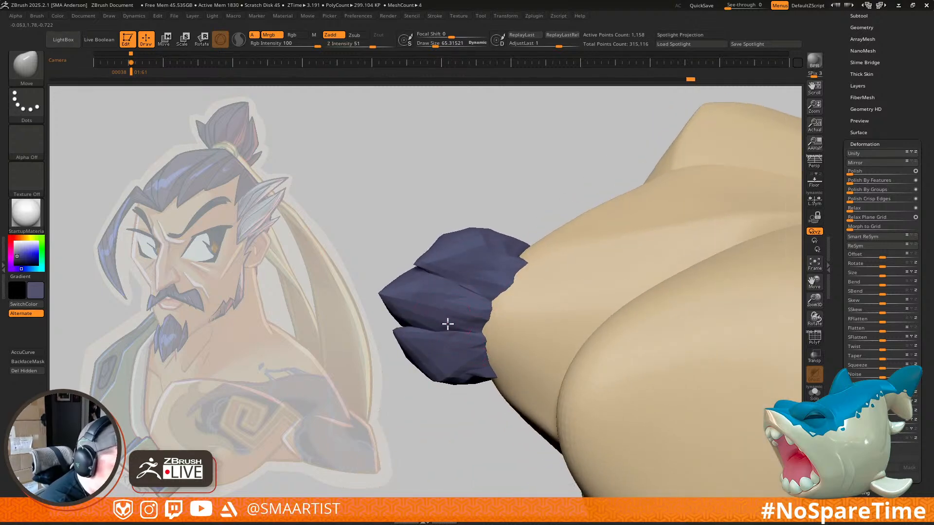
{"action": "left_click_drag", "start_coordinate": [474, 289], "coordinate": [480, 295]}
Step: Move and smooth the beard locks from below to even out how they overlap and meet the chin
{"action": "right_click_drag", "start_coordinate": [492, 306], "coordinate": [524, 325]}
{"action": "right_click_drag", "start_coordinate": [525, 278], "coordinate": [520, 285]}
{"action": "mouse_move", "coordinate": [513, 317]}
{"action": "right_mouse_down"}
{"action": "mouse_move", "coordinate": [496, 325]}
{"action": "mouse_move", "coordinate": [483, 297]}
{"action": "right_mouse_up"}
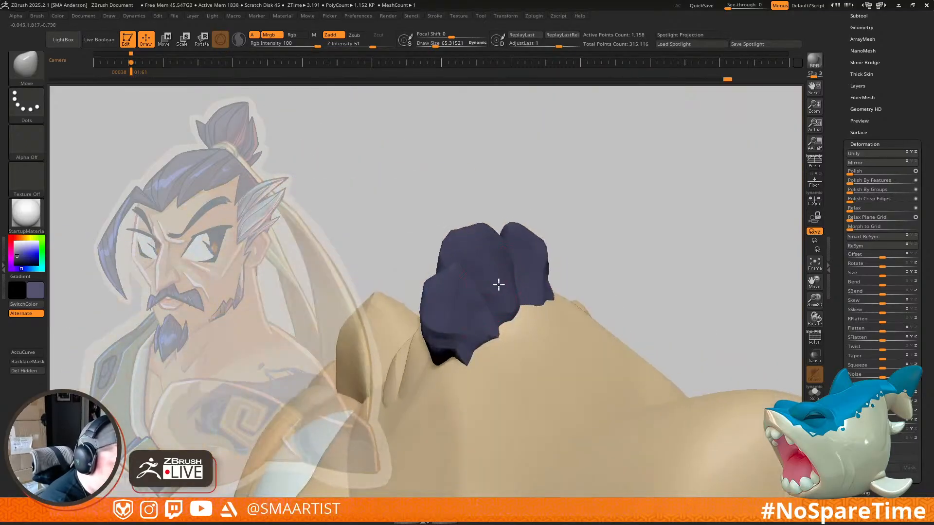
{"action": "left_click_drag", "start_coordinate": [512, 281], "coordinate": [514, 284]}
{"action": "mouse_move", "coordinate": [514, 284]}
{"action": "right_mouse_down"}
{"action": "mouse_move", "coordinate": [523, 277]}
{"action": "mouse_move", "coordinate": [506, 285]}
{"action": "mouse_move", "coordinate": [527, 275]}
{"action": "right_mouse_up"}
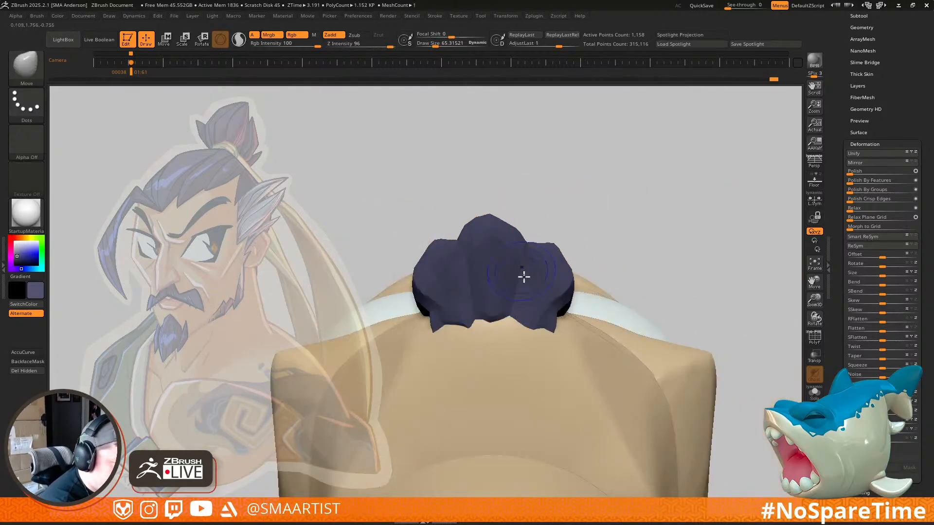
{"action": "right_click_drag", "start_coordinate": [493, 313], "coordinate": [506, 267]}
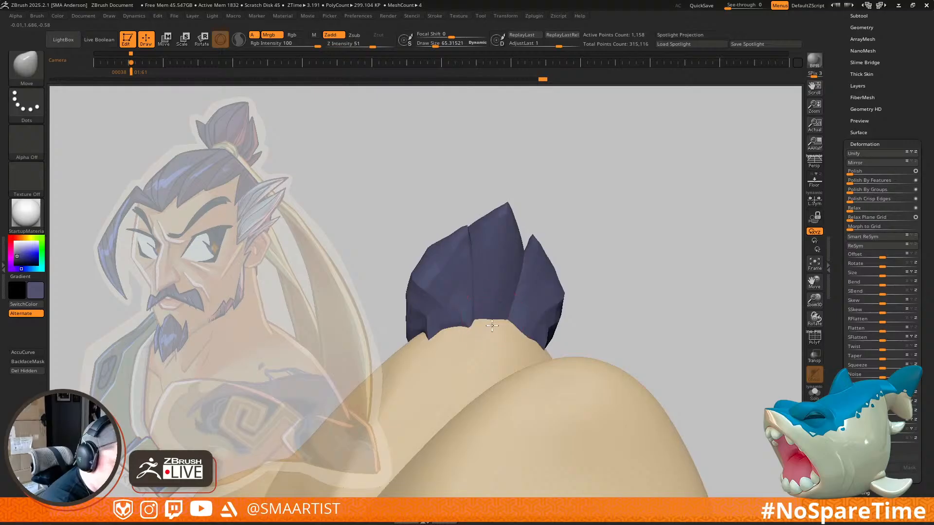
{"action": "mouse_move", "coordinate": [490, 345]}
{"action": "right_mouse_down"}
{"action": "mouse_move", "coordinate": [463, 329]}
{"action": "mouse_move", "coordinate": [496, 294]}
{"action": "mouse_move", "coordinate": [475, 332]}
{"action": "mouse_move", "coordinate": [500, 364]}
{"action": "mouse_move", "coordinate": [531, 313]}
{"action": "mouse_move", "coordinate": [546, 350]}
{"action": "mouse_move", "coordinate": [567, 335]}
{"action": "mouse_move", "coordinate": [554, 346]}
{"action": "mouse_move", "coordinate": [635, 247]}
{"action": "mouse_move", "coordinate": [624, 275]}
{"action": "mouse_move", "coordinate": [643, 262]}
{"action": "mouse_move", "coordinate": [639, 240]}
{"action": "mouse_move", "coordinate": [626, 269]}
{"action": "right_mouse_up"}
{"action": "key", "text": "b"}
{"action": "key", "text": "m"}
{"action": "key", "text": "t"}
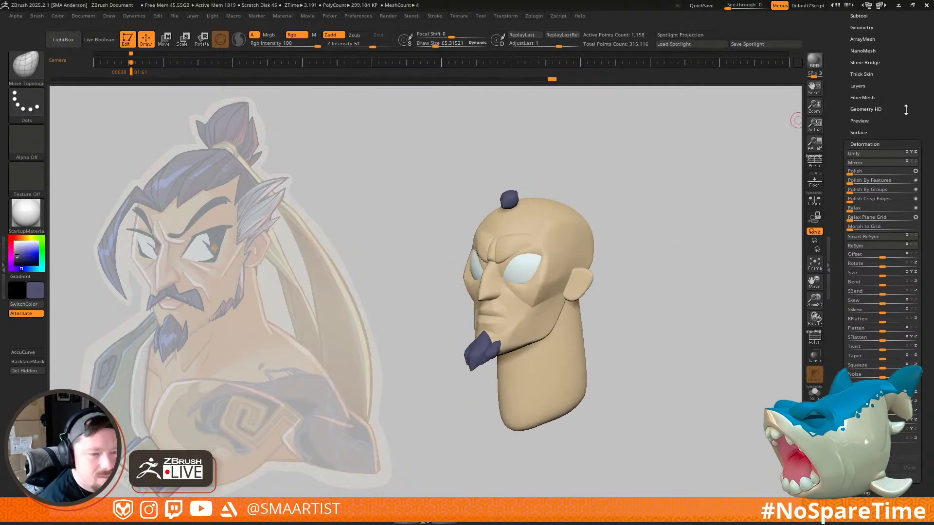
{"action": "scroll", "coordinate": [902, 110], "scroll_direction": "up", "scroll_amount": 5}
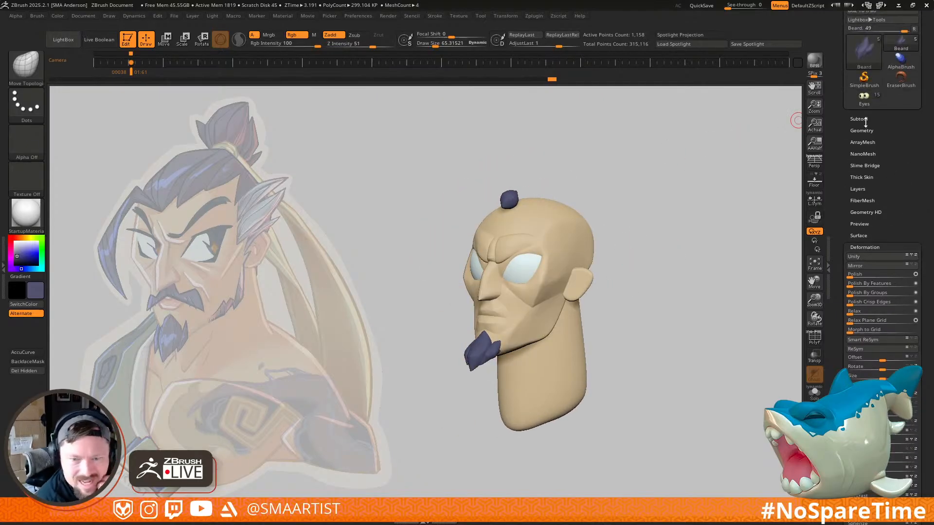
Step: Choose the Topology brush and make the face the active subtool for drawing the moustache
{"action": "right_click_drag", "start_coordinate": [516, 304], "coordinate": [557, 391]}
{"action": "right_click_drag", "start_coordinate": [574, 302], "coordinate": [549, 297]}
{"action": "right_click_drag", "start_coordinate": [549, 297], "coordinate": [554, 326], "text": "ctrl"}
{"action": "right_click_drag", "start_coordinate": [554, 327], "coordinate": [539, 284], "text": "alt"}
{"action": "key", "text": "b"}
{"action": "key", "text": "t"}
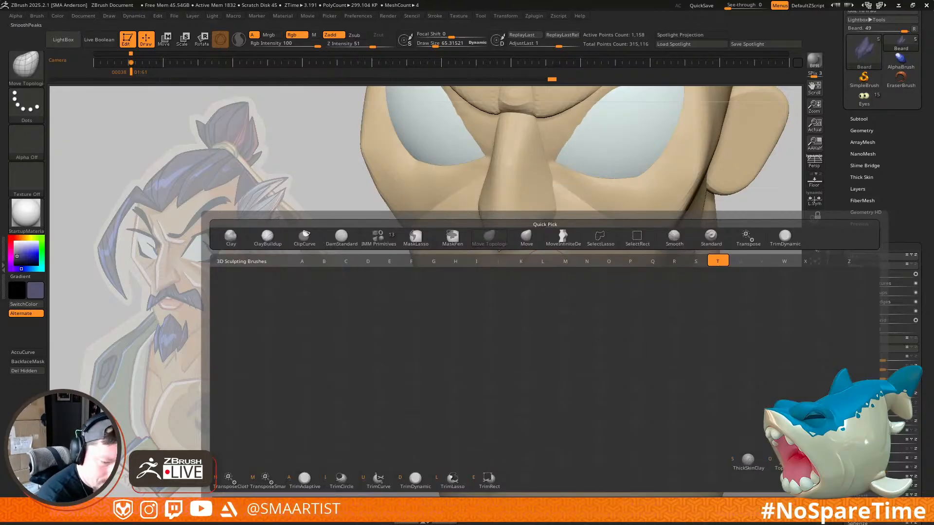
{"action": "key", "text": "o"}
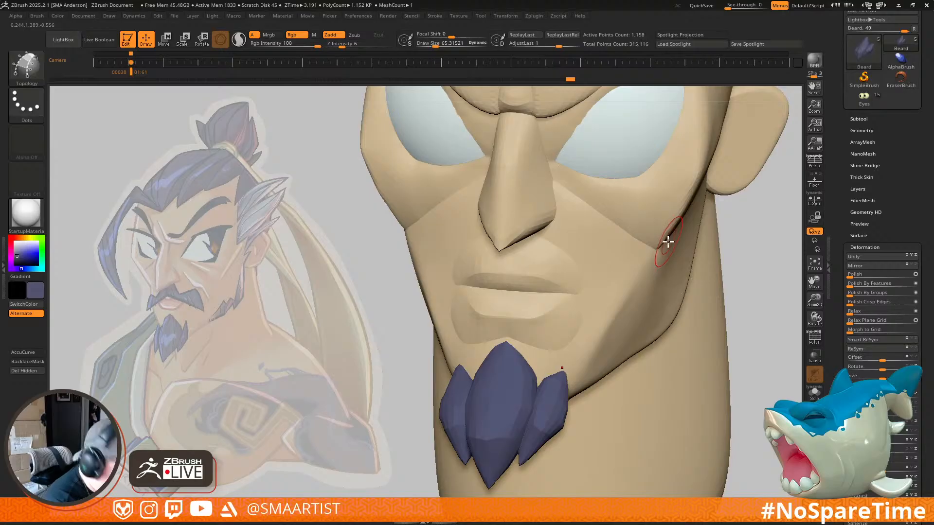
{"action": "key", "text": "n"}
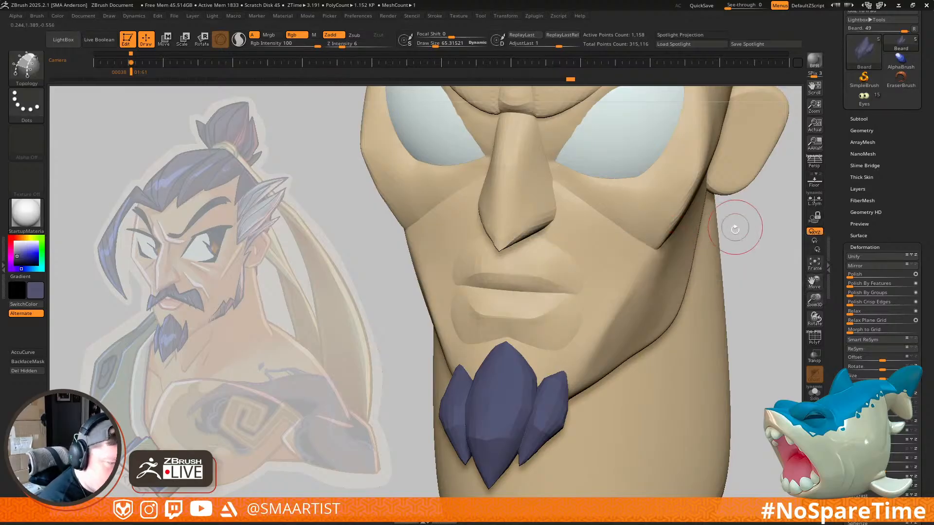
{"action": "key", "text": "b"}
{"action": "key", "text": "n"}
{"action": "left_click", "coordinate": [567, 269]}
Step: Draw symmetrical topology curves beneath the nose for the moustache's inner edge, upper edge and outer curve down the cheek
{"action": "key", "text": "s"}
{"action": "left_click_drag", "start_coordinate": [547, 250], "coordinate": [542, 252]}
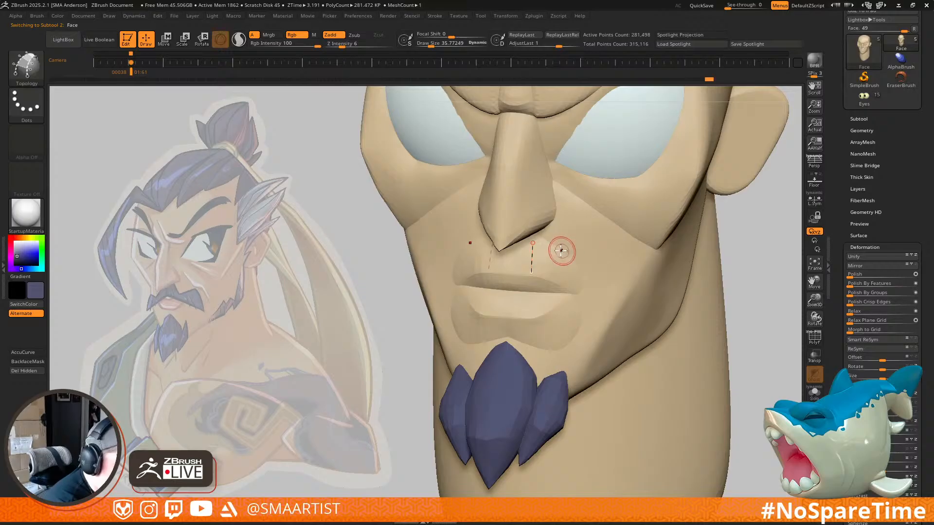
{"action": "left_click_drag", "start_coordinate": [550, 241], "coordinate": [549, 277]}
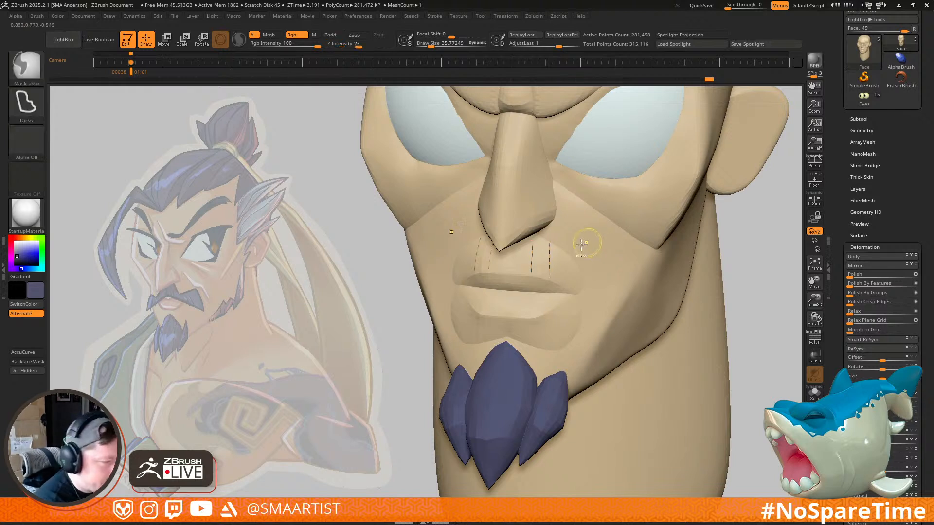
{"action": "left_click", "coordinate": [550, 242], "text": "alt"}
{"action": "left_click_drag", "start_coordinate": [550, 244], "coordinate": [552, 255]}
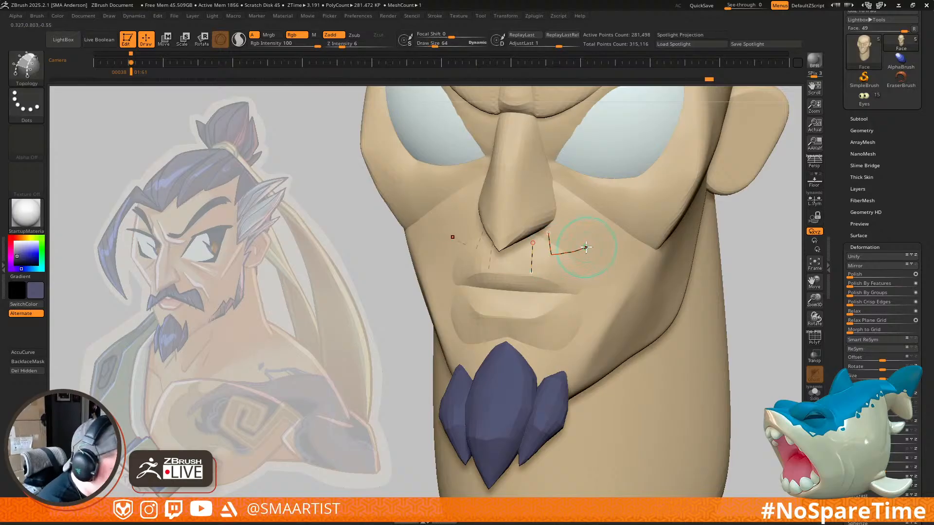
{"action": "left_click_drag", "start_coordinate": [591, 250], "coordinate": [609, 311]}
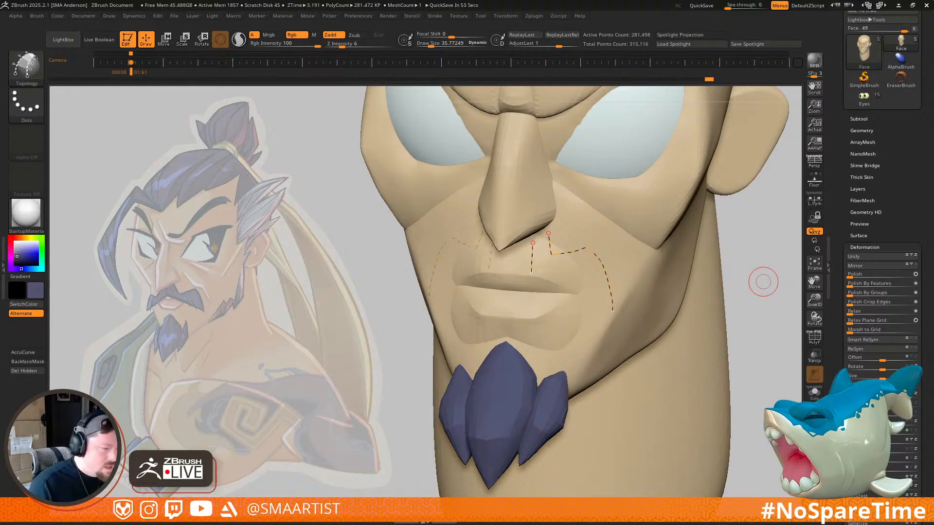
Step: Draw the moustache's lower edge above the upper lip and a middle curve running towards its outer tip
{"action": "left_click_drag", "start_coordinate": [756, 249], "coordinate": [740, 231]}
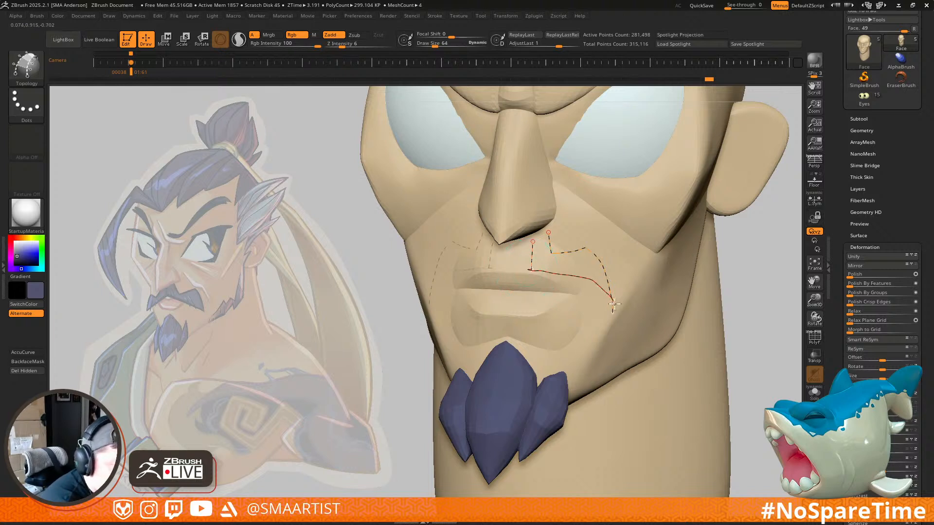
{"action": "key", "text": "ctrl+z"}
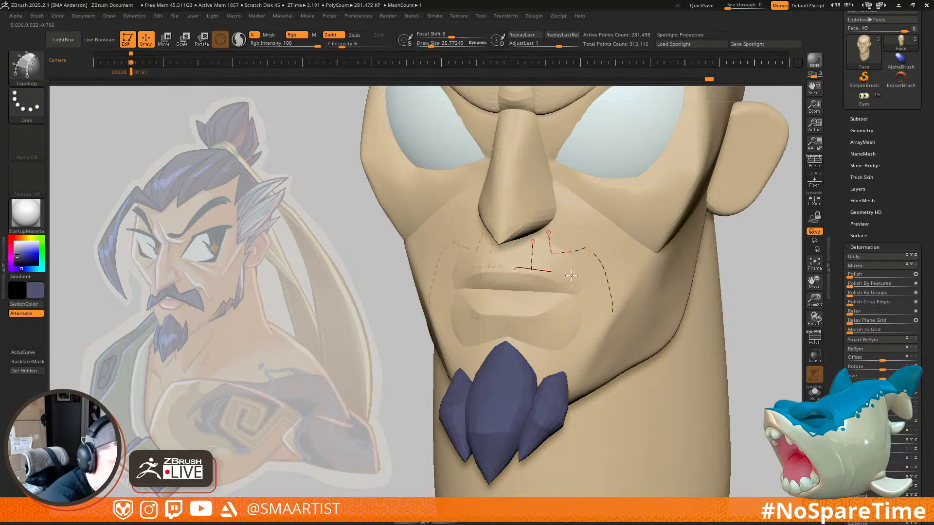
{"action": "left_click_drag", "start_coordinate": [630, 323], "coordinate": [629, 322]}
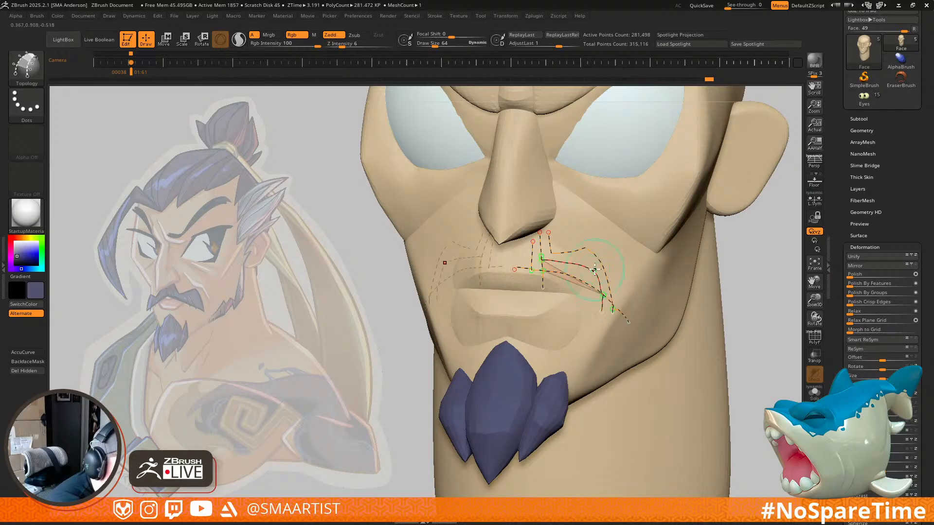
{"action": "right_click_drag", "start_coordinate": [574, 242], "coordinate": [562, 355], "text": "ctrl"}
{"action": "key", "text": "ctrl+z"}
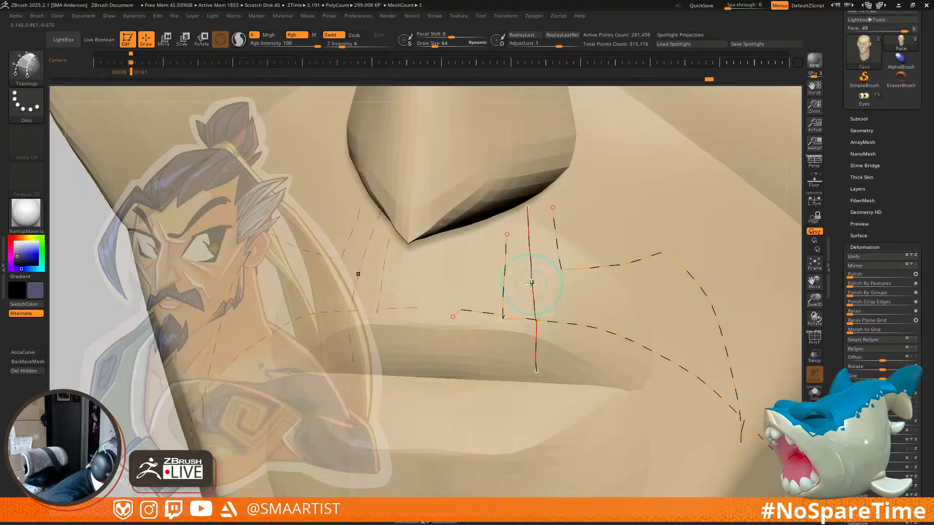
{"action": "left_click_drag", "start_coordinate": [669, 339], "coordinate": [719, 439]}
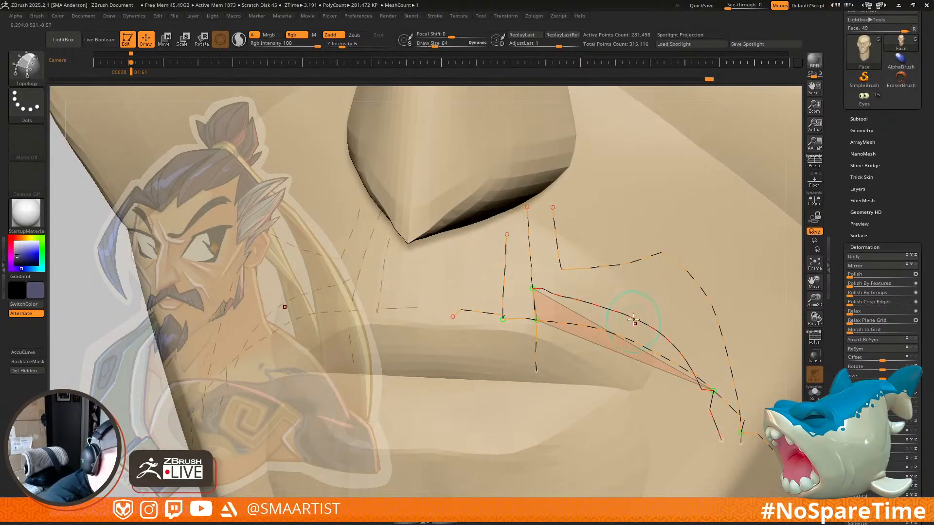
Step: Add cross curves between the moustache's upper and lower edges, and close off its inner end beneath the nose
{"action": "left_click_drag", "start_coordinate": [649, 302], "coordinate": [725, 244]}
{"action": "mouse_move", "coordinate": [648, 234]}
{"action": "left_mouse_down"}
{"action": "mouse_move", "coordinate": [606, 322]}
{"action": "mouse_move", "coordinate": [582, 404]}
{"action": "left_mouse_up"}
{"action": "left_click_drag", "start_coordinate": [590, 233], "coordinate": [554, 406]}
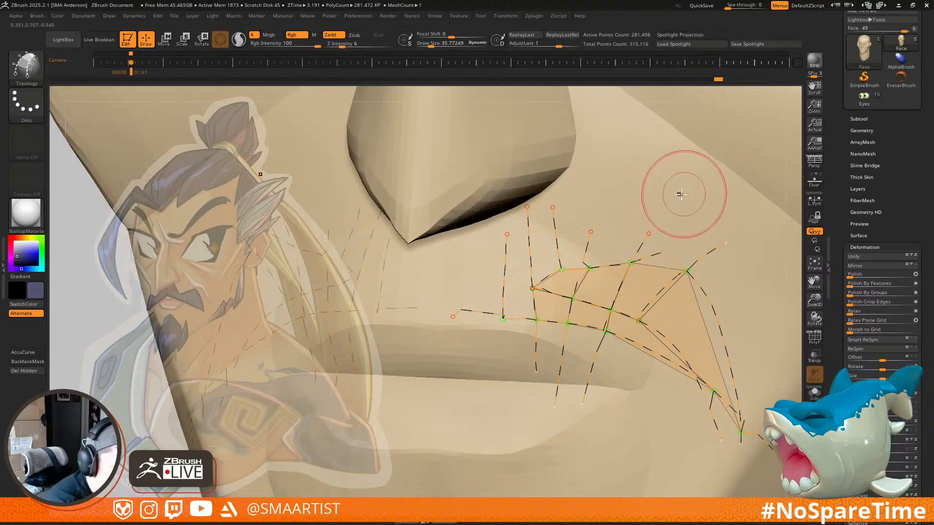
{"action": "left_click_drag", "start_coordinate": [582, 230], "coordinate": [578, 232]}
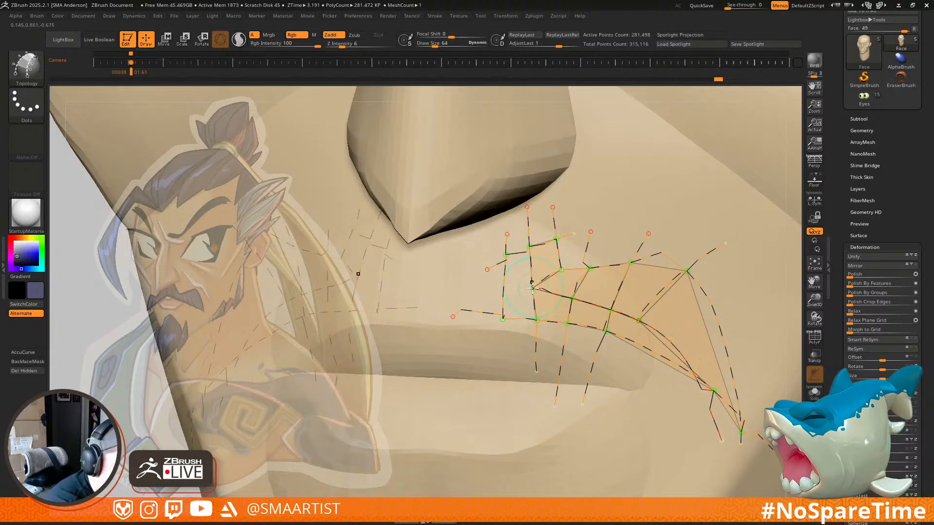
Step: Extend the middle curve to the moustache's inner edge and divide its outer half with more cross curves
{"action": "right_click_drag", "start_coordinate": [697, 335], "coordinate": [617, 272], "text": "alt"}
{"action": "left_click_drag", "start_coordinate": [672, 228], "coordinate": [581, 377]}
{"action": "key", "text": "ctrl+z"}
{"action": "left_click_drag", "start_coordinate": [678, 221], "coordinate": [543, 387]}
{"action": "left_click_drag", "start_coordinate": [544, 286], "coordinate": [540, 309]}
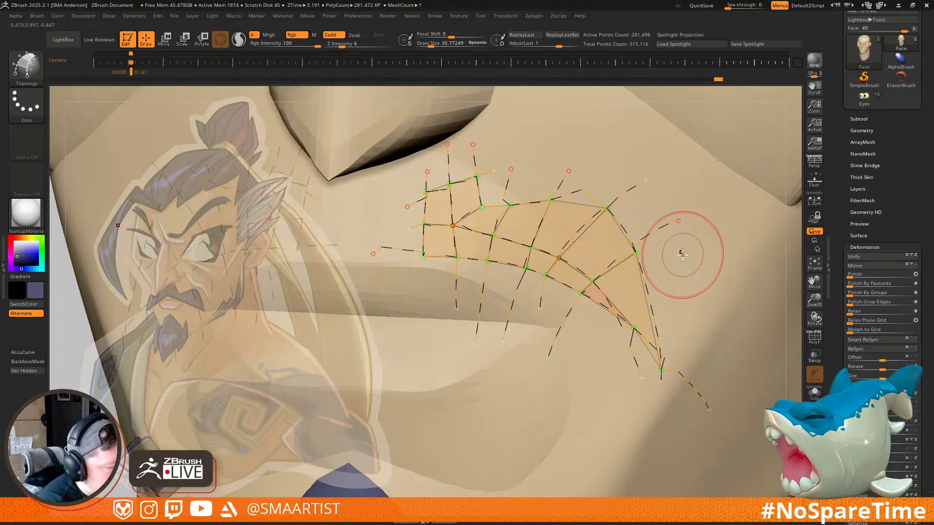
Step: Add one more cross curve near the moustache's outer tip and generate the moustache mesh from the topology curves
{"action": "left_click", "coordinate": [608, 294]}
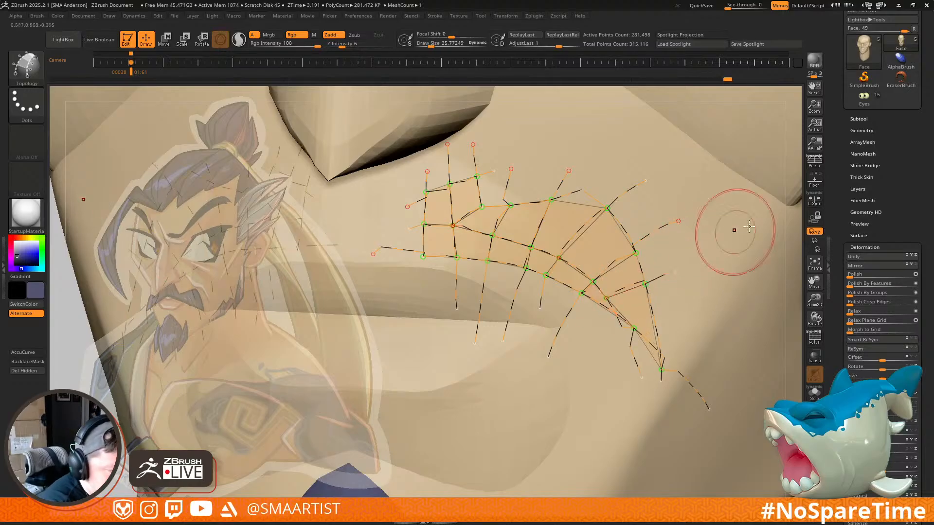
{"action": "right_click_drag", "start_coordinate": [721, 285], "coordinate": [717, 245], "text": "ctrl"}
{"action": "mouse_move", "coordinate": [751, 292]}
{"action": "right_mouse_down", "text": "alt"}
{"action": "mouse_move", "coordinate": [651, 294]}
{"action": "mouse_move", "coordinate": [679, 277]}
{"action": "right_mouse_up", "text": "alt"}
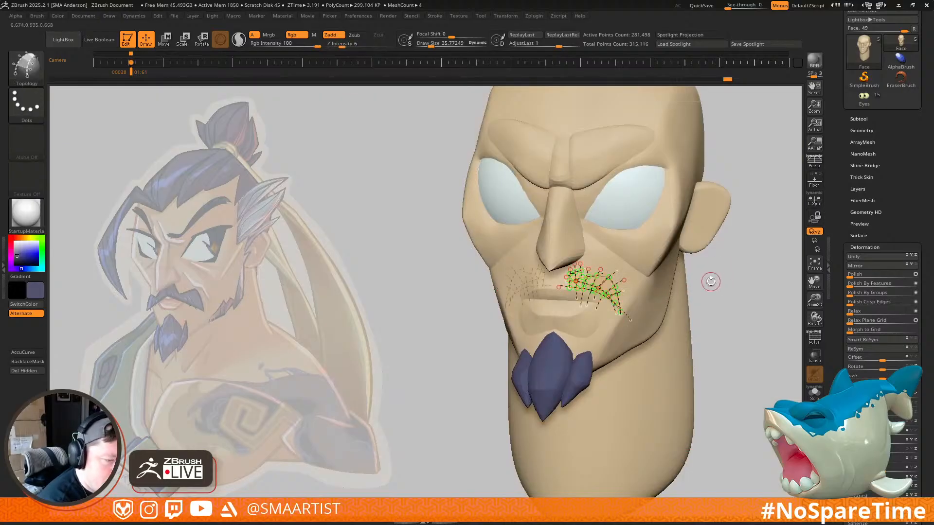
{"action": "left_click", "coordinate": [663, 284]}
{"action": "mouse_move", "coordinate": [736, 296]}
{"action": "right_mouse_down"}
{"action": "mouse_move", "coordinate": [751, 277]}
{"action": "mouse_move", "coordinate": [731, 261]}
{"action": "mouse_move", "coordinate": [744, 299]}
{"action": "right_mouse_up"}
Step: Split the unmasked moustache geometry off the face into its own subtool
{"action": "key", "text": "shift+f"}
{"action": "key", "text": "shift+f"}
{"action": "left_click", "coordinate": [864, 118]}
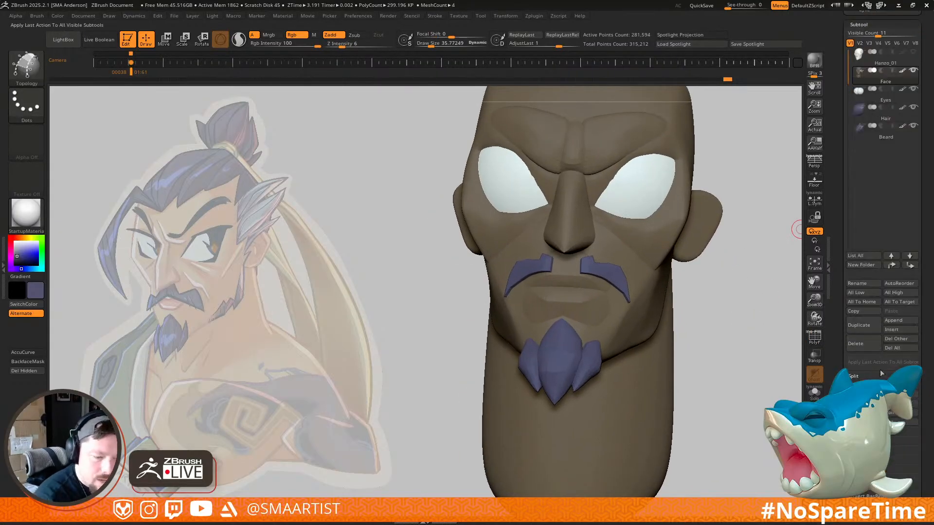
{"action": "left_click", "coordinate": [904, 412]}
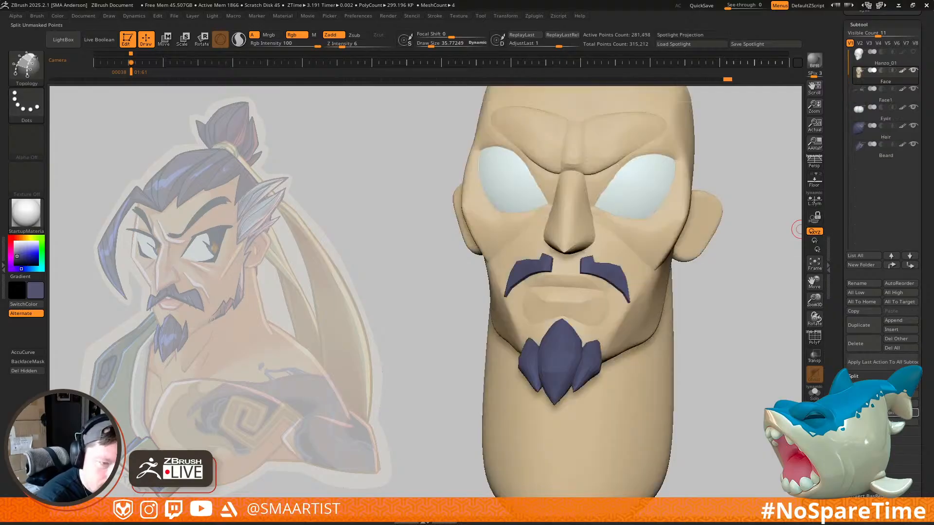
Step: Move the split-off moustache subtool down the list to just above Beard and rename it Mustache
{"action": "key", "text": "Down"}
{"action": "key", "text": "ctrl+Down"}
{"action": "key", "text": "ctrl+Down"}
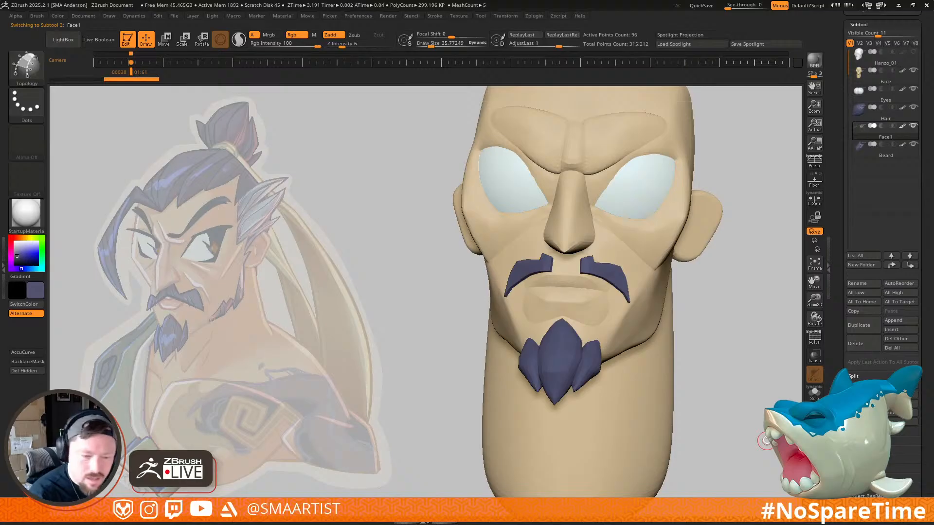
{"action": "left_click", "coordinate": [857, 283]}
{"action": "type", "text": "Mustache"}
{"action": "key", "text": "Return"}
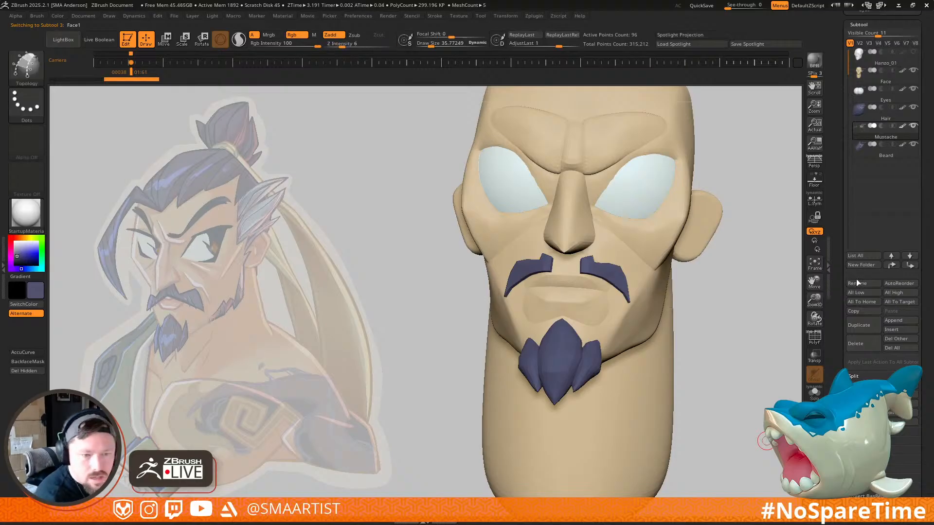
Step: Show the moustache's polygon wireframe and adjust the lower edge of its outer half with the Move brush
{"action": "mouse_move", "coordinate": [608, 286]}
{"action": "right_mouse_down"}
{"action": "mouse_move", "coordinate": [588, 265]}
{"action": "mouse_move", "coordinate": [591, 304]}
{"action": "mouse_move", "coordinate": [602, 235]}
{"action": "mouse_move", "coordinate": [583, 305]}
{"action": "mouse_move", "coordinate": [594, 298]}
{"action": "mouse_move", "coordinate": [584, 284]}
{"action": "right_mouse_up"}
{"action": "key", "text": "shift+f"}
{"action": "key", "text": "w"}
{"action": "right_click_drag", "start_coordinate": [646, 273], "coordinate": [630, 263]}
{"action": "right_click_drag", "start_coordinate": [630, 209], "coordinate": [628, 237], "text": "ctrl"}
{"action": "mouse_move", "coordinate": [620, 285]}
{"action": "right_mouse_down"}
{"action": "mouse_move", "coordinate": [635, 307]}
{"action": "mouse_move", "coordinate": [615, 266]}
{"action": "mouse_move", "coordinate": [607, 286]}
{"action": "right_mouse_up"}
{"action": "key", "text": "b"}
{"action": "key", "text": "m"}
{"action": "key", "text": "v"}
{"action": "key", "text": "s"}
{"action": "left_click_drag", "start_coordinate": [607, 283], "coordinate": [612, 281]}
{"action": "left_click_drag", "start_coordinate": [612, 275], "coordinate": [597, 292]}
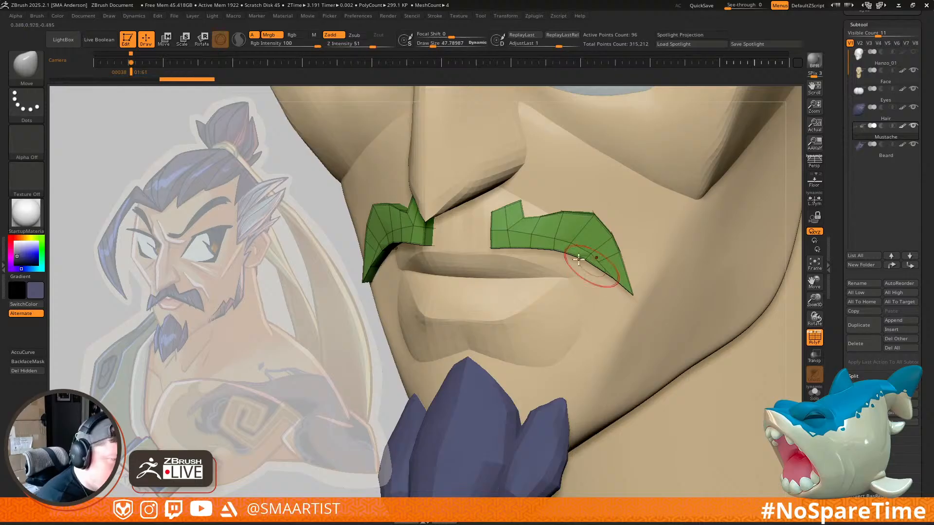
Step: Reposition the moustache on the upper lip with the transform gizmo
{"action": "key", "text": "w"}
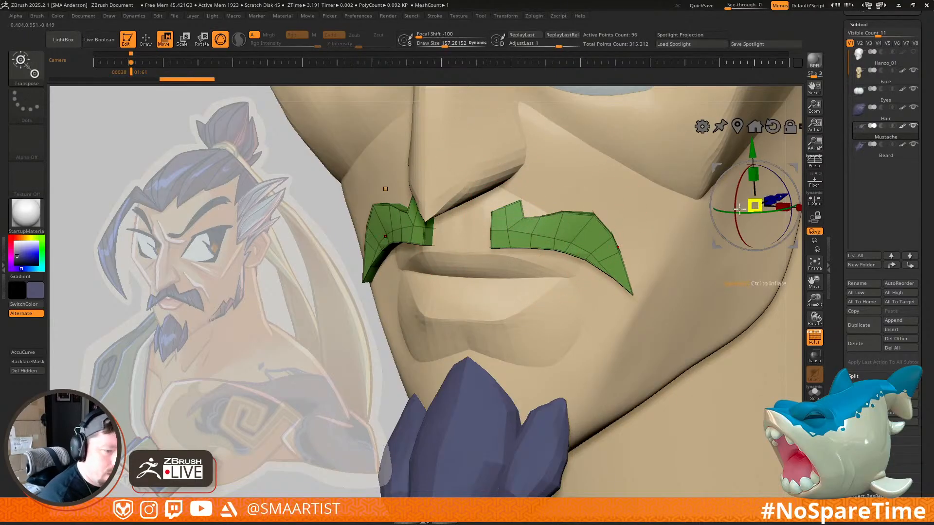
{"action": "left_click", "coordinate": [579, 238]}
{"action": "left_click_drag", "start_coordinate": [570, 240], "coordinate": [574, 204]}
{"action": "right_click_drag", "start_coordinate": [573, 205], "coordinate": [599, 168]}
{"action": "mouse_move", "coordinate": [536, 217]}
{"action": "right_mouse_down"}
{"action": "mouse_move", "coordinate": [535, 247]}
{"action": "mouse_move", "coordinate": [466, 248]}
{"action": "right_mouse_up"}
Step: Pull the moustache's inner end up beneath the nose with the Move brush, working in profile
{"action": "key", "text": "b"}
{"action": "key", "text": "m"}
{"action": "key", "text": "v"}
{"action": "right_click_drag", "start_coordinate": [502, 213], "coordinate": [507, 226]}
{"action": "key", "text": "s"}
{"action": "mouse_move", "coordinate": [511, 207]}
{"action": "left_mouse_down"}
{"action": "mouse_move", "coordinate": [501, 207]}
{"action": "mouse_move", "coordinate": [541, 207]}
{"action": "left_mouse_up"}
{"action": "mouse_move", "coordinate": [530, 202]}
{"action": "right_mouse_down"}
{"action": "mouse_move", "coordinate": [570, 208]}
{"action": "mouse_move", "coordinate": [537, 199]}
{"action": "right_mouse_up"}
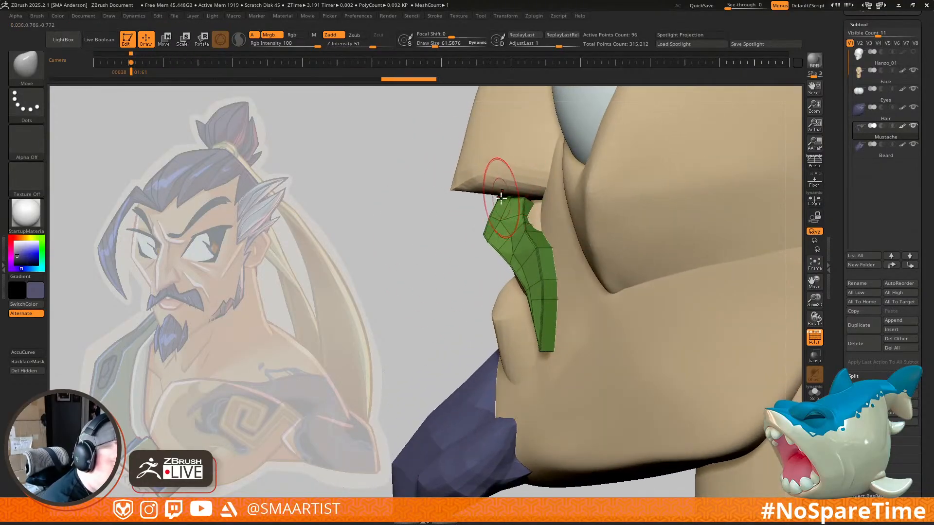
{"action": "left_click_drag", "start_coordinate": [526, 173], "coordinate": [527, 168]}
{"action": "left_click_drag", "start_coordinate": [530, 202], "coordinate": [564, 194]}
Step: Refine the moustache's inner notch with a smaller Move brush and draw the inner ends closer to the centre line
{"action": "key", "text": "s"}
{"action": "mouse_move", "coordinate": [549, 210]}
{"action": "right_mouse_down"}
{"action": "mouse_move", "coordinate": [548, 256]}
{"action": "mouse_move", "coordinate": [544, 240]}
{"action": "right_mouse_up"}
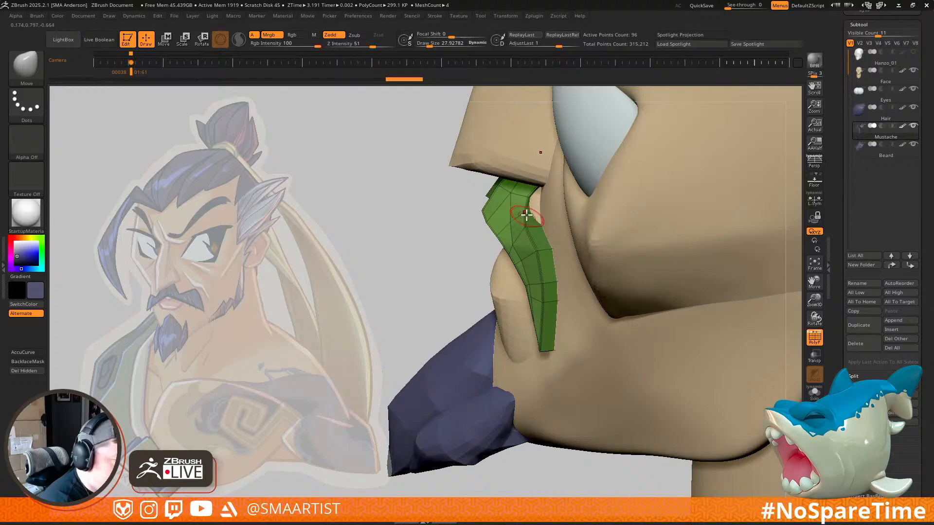
{"action": "key", "text": "s"}
{"action": "left_click_drag", "start_coordinate": [539, 225], "coordinate": [549, 226]}
{"action": "right_click_drag", "start_coordinate": [555, 226], "coordinate": [513, 227]}
{"action": "left_click_drag", "start_coordinate": [508, 229], "coordinate": [506, 229]}
{"action": "mouse_move", "coordinate": [505, 229]}
{"action": "right_mouse_down"}
{"action": "mouse_move", "coordinate": [506, 248]}
{"action": "mouse_move", "coordinate": [506, 211]}
{"action": "mouse_move", "coordinate": [510, 220]}
{"action": "right_mouse_up"}
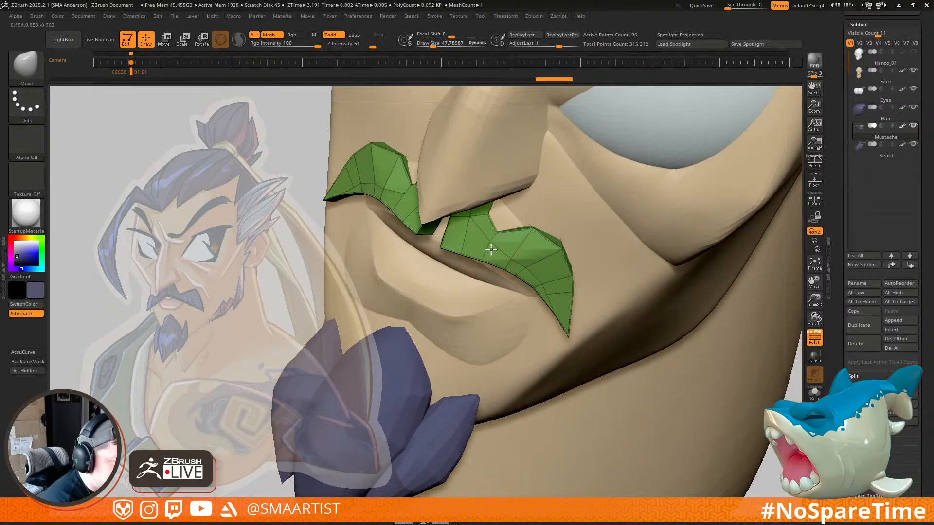
{"action": "mouse_move", "coordinate": [491, 252]}
{"action": "right_mouse_down"}
{"action": "mouse_move", "coordinate": [519, 170]}
{"action": "mouse_move", "coordinate": [529, 245]}
{"action": "mouse_move", "coordinate": [476, 215]}
{"action": "right_mouse_up"}
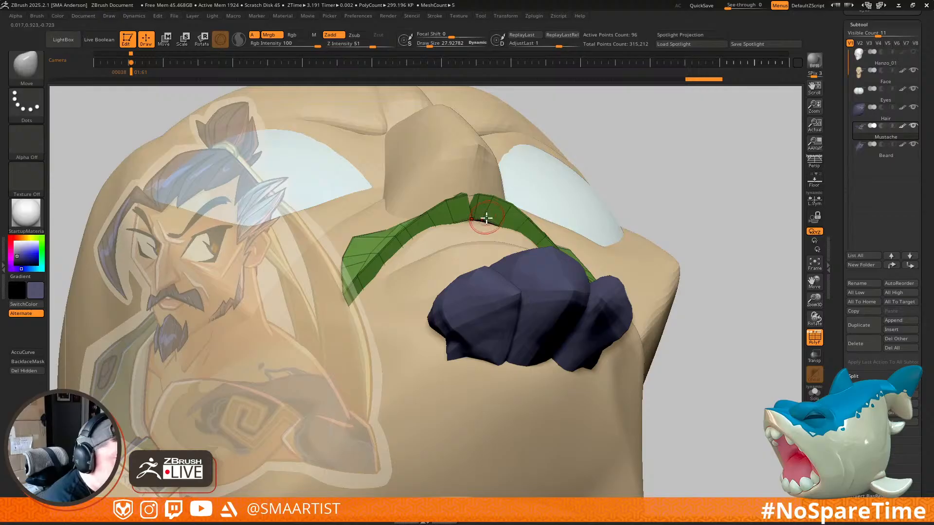
Step: Fit the moustache's inner ends around the upper lip and lower the peak of its outer upper edge
{"action": "right_click_drag", "start_coordinate": [497, 216], "coordinate": [516, 241]}
{"action": "left_click_drag", "start_coordinate": [518, 239], "coordinate": [527, 239]}
{"action": "mouse_move", "coordinate": [527, 239]}
{"action": "right_mouse_down"}
{"action": "mouse_move", "coordinate": [521, 258]}
{"action": "mouse_move", "coordinate": [523, 247]}
{"action": "right_mouse_up"}
{"action": "key", "text": "s"}
{"action": "left_click_drag", "start_coordinate": [506, 236], "coordinate": [512, 236]}
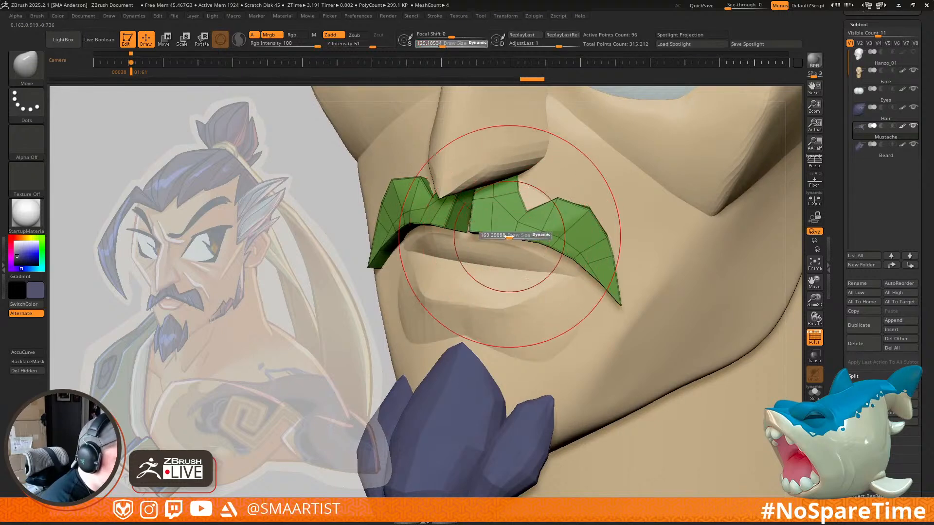
{"action": "mouse_move", "coordinate": [559, 243]}
{"action": "right_mouse_down"}
{"action": "mouse_move", "coordinate": [586, 242]}
{"action": "mouse_move", "coordinate": [570, 225]}
{"action": "right_mouse_up"}
{"action": "key", "text": "s"}
{"action": "left_click_drag", "start_coordinate": [561, 203], "coordinate": [555, 221]}
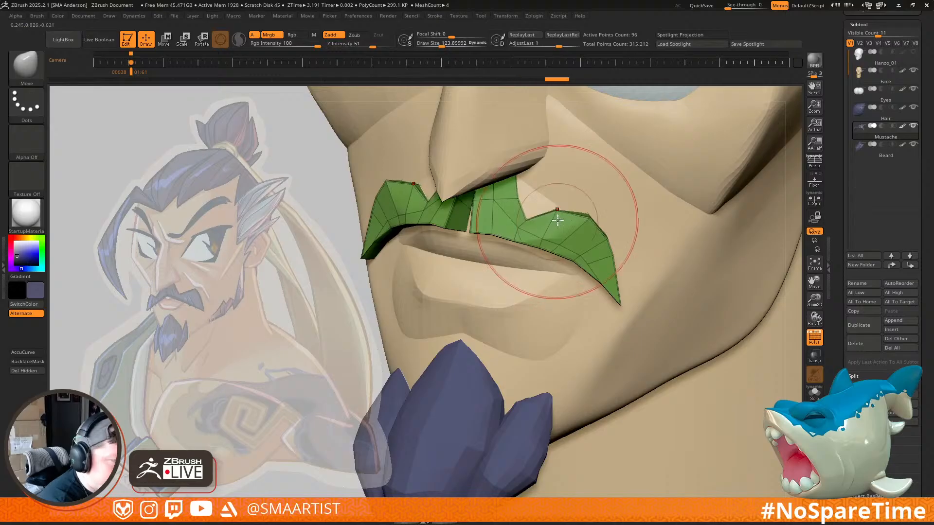
Step: Fill out and straighten the moustache's lower edge from beneath the nose towards the outer tip
{"action": "right_click_drag", "start_coordinate": [486, 264], "coordinate": [509, 244]}
{"action": "key", "text": "s"}
{"action": "left_click_drag", "start_coordinate": [506, 247], "coordinate": [499, 247]}
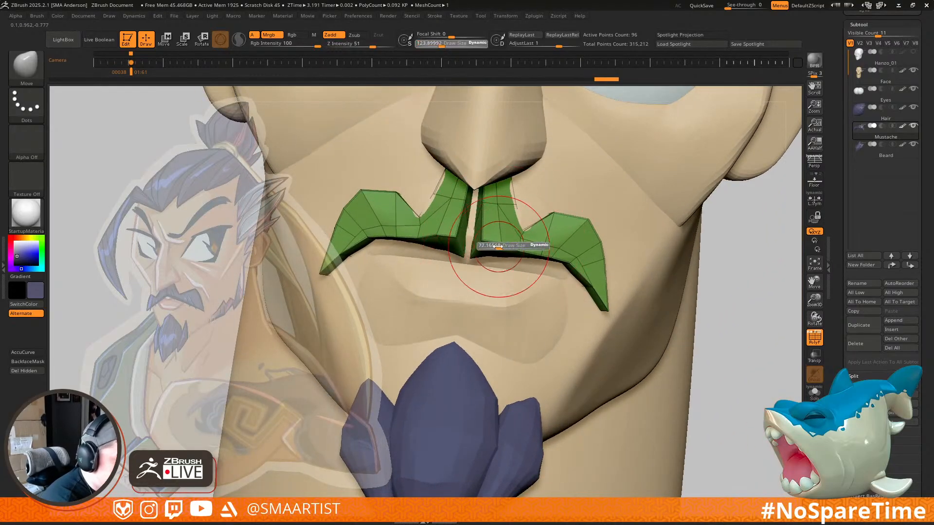
{"action": "right_click_drag", "start_coordinate": [483, 271], "coordinate": [516, 263]}
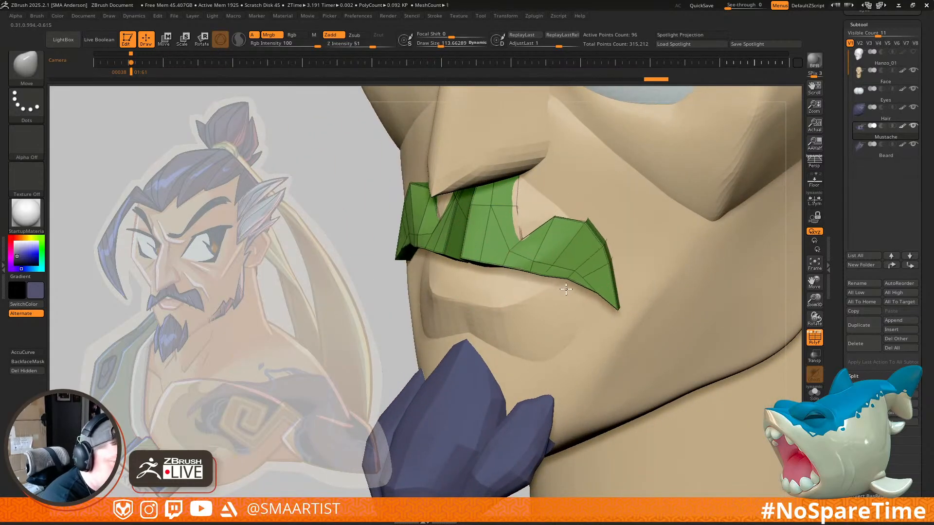
{"action": "key", "text": "s"}
{"action": "left_click_drag", "start_coordinate": [573, 290], "coordinate": [574, 289]}
{"action": "mouse_move", "coordinate": [574, 288]}
{"action": "right_mouse_down"}
{"action": "mouse_move", "coordinate": [652, 247]}
{"action": "mouse_move", "coordinate": [586, 260]}
{"action": "right_mouse_up"}
{"action": "left_click_drag", "start_coordinate": [572, 258], "coordinate": [567, 257]}
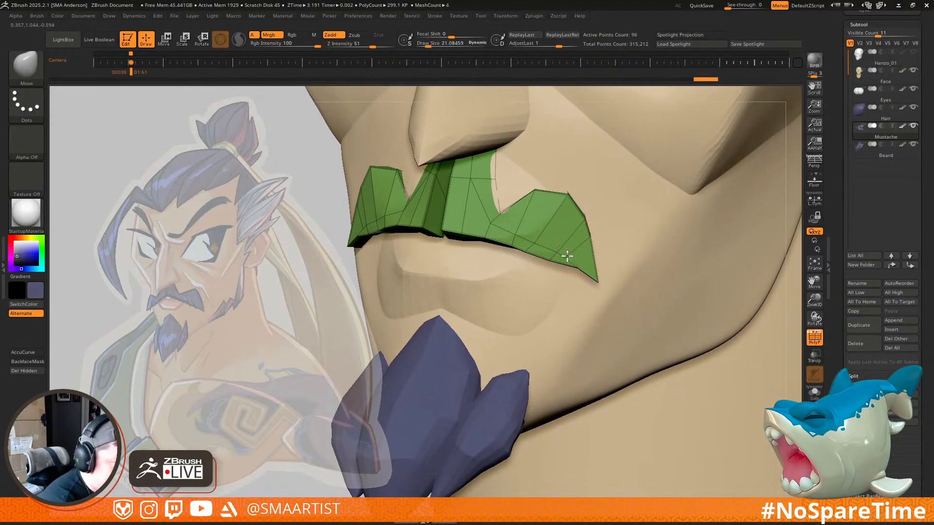
{"action": "right_click_drag", "start_coordinate": [588, 256], "coordinate": [563, 265], "text": "alt"}
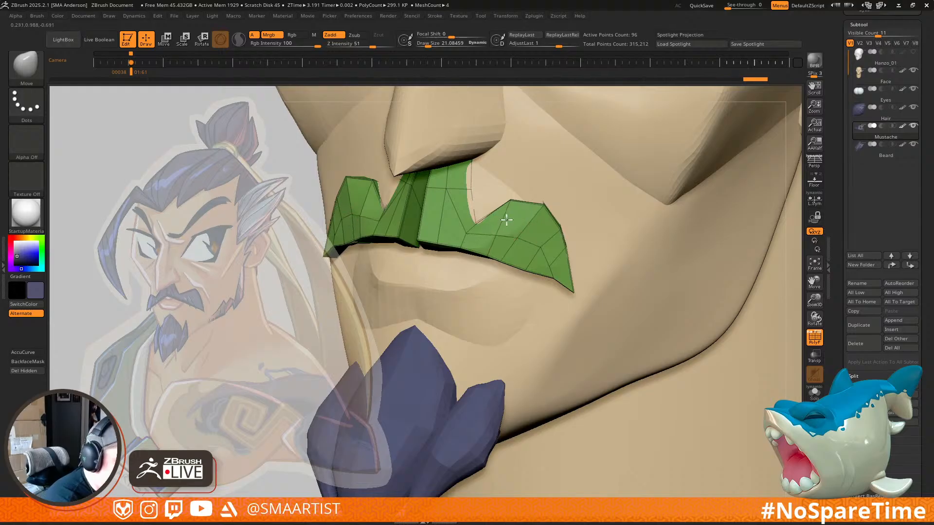
Step: Taper the moustache's outer end to a point against the cheek in profile, and hide the wireframe
{"action": "right_click_drag", "start_coordinate": [567, 233], "coordinate": [539, 206]}
{"action": "key", "text": "s"}
{"action": "left_click_drag", "start_coordinate": [552, 201], "coordinate": [560, 201]}
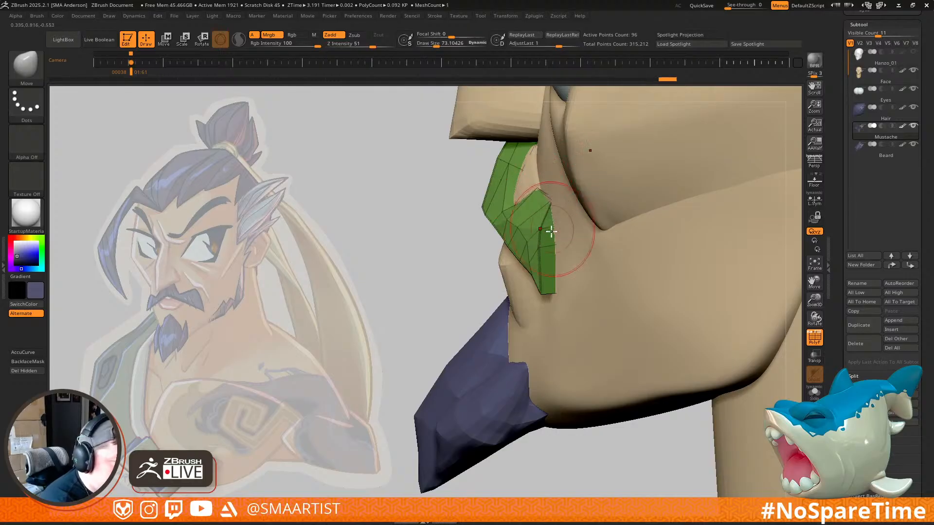
{"action": "key", "text": "s"}
{"action": "left_click_drag", "start_coordinate": [554, 288], "coordinate": [538, 286]}
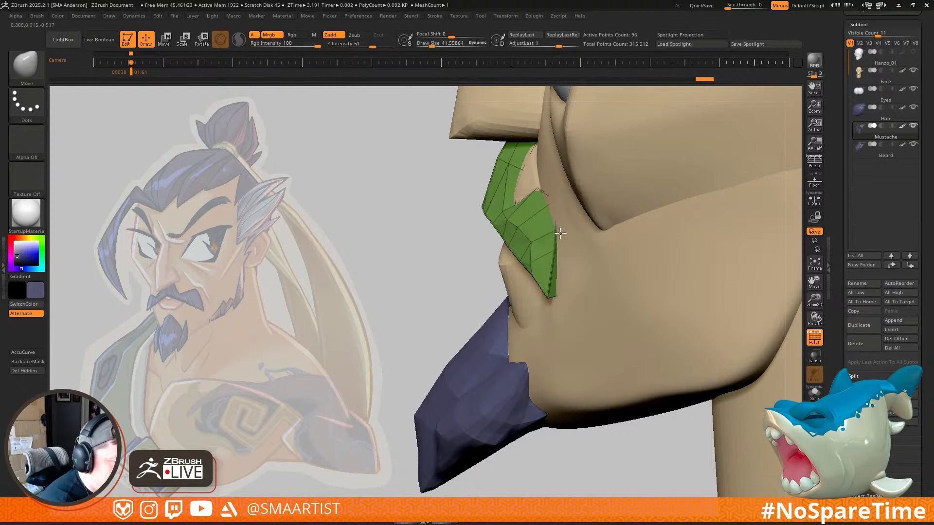
{"action": "mouse_move", "coordinate": [549, 242]}
{"action": "right_mouse_down"}
{"action": "mouse_move", "coordinate": [550, 260]}
{"action": "mouse_move", "coordinate": [539, 259]}
{"action": "right_mouse_up"}
{"action": "key", "text": "s"}
{"action": "left_click_drag", "start_coordinate": [538, 258], "coordinate": [534, 260]}
{"action": "mouse_move", "coordinate": [533, 260]}
{"action": "right_mouse_down"}
{"action": "mouse_move", "coordinate": [532, 243]}
{"action": "mouse_move", "coordinate": [556, 236]}
{"action": "mouse_move", "coordinate": [590, 271]}
{"action": "mouse_move", "coordinate": [589, 262]}
{"action": "right_mouse_up"}
{"action": "key", "text": "shift+f"}
{"action": "right_click_drag", "start_coordinate": [589, 263], "coordinate": [631, 256]}
Step: Tuck the moustache's upper inner corner under the nose and adjust its lower inner corner above the lip
{"action": "right_click_drag", "start_coordinate": [658, 225], "coordinate": [569, 238]}
{"action": "mouse_move", "coordinate": [569, 238]}
{"action": "right_mouse_down", "text": "alt"}
{"action": "mouse_move", "coordinate": [650, 343]}
{"action": "mouse_move", "coordinate": [629, 353]}
{"action": "mouse_move", "coordinate": [574, 253]}
{"action": "right_mouse_up", "text": "alt"}
{"action": "right_click_drag", "start_coordinate": [575, 253], "coordinate": [583, 331], "text": "ctrl"}
{"action": "mouse_move", "coordinate": [583, 330]}
{"action": "right_mouse_down"}
{"action": "mouse_move", "coordinate": [582, 278]}
{"action": "mouse_move", "coordinate": [545, 272]}
{"action": "mouse_move", "coordinate": [532, 252]}
{"action": "right_mouse_up"}
{"action": "key", "text": "s"}
{"action": "left_click_drag", "start_coordinate": [532, 253], "coordinate": [539, 252]}
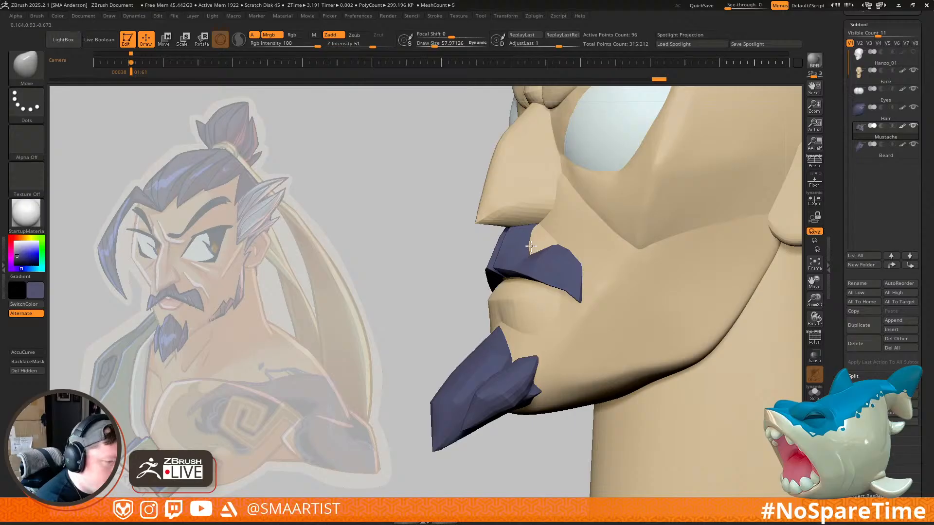
{"action": "right_click_drag", "start_coordinate": [542, 254], "coordinate": [559, 256]}
{"action": "key", "text": "s"}
{"action": "left_click_drag", "start_coordinate": [525, 247], "coordinate": [521, 247]}
{"action": "mouse_move", "coordinate": [506, 246]}
{"action": "right_mouse_down"}
{"action": "mouse_move", "coordinate": [516, 254]}
{"action": "mouse_move", "coordinate": [516, 235]}
{"action": "right_mouse_up"}
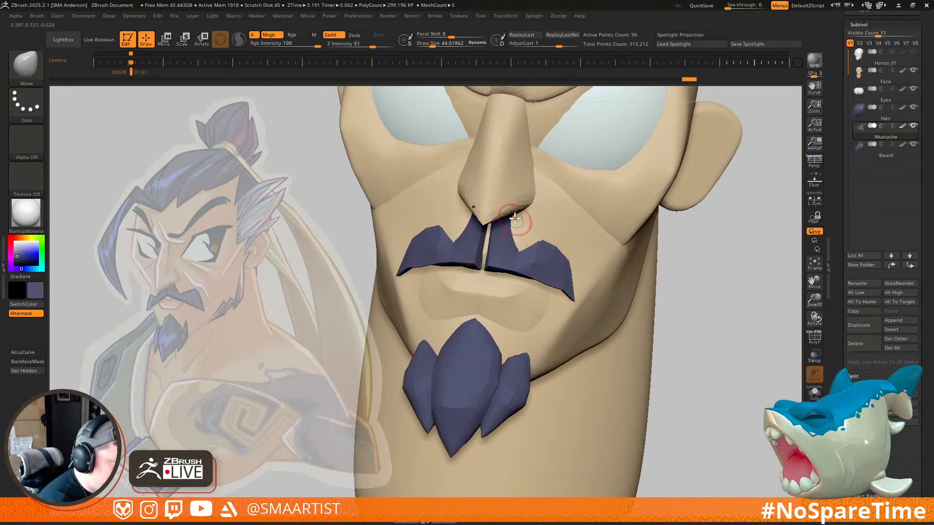
{"action": "left_click", "coordinate": [510, 213]}
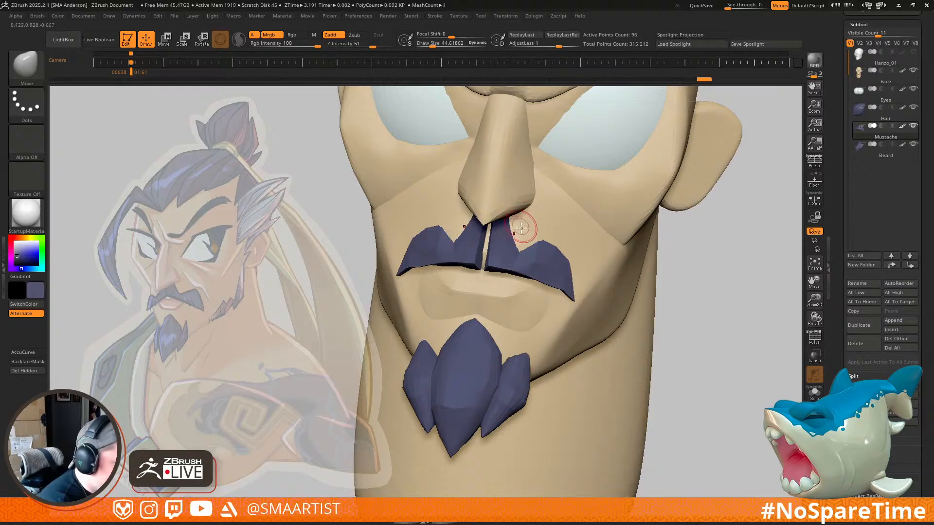
{"action": "mouse_move", "coordinate": [535, 253]}
{"action": "right_mouse_down"}
{"action": "mouse_move", "coordinate": [532, 244]}
{"action": "mouse_move", "coordinate": [527, 281]}
{"action": "mouse_move", "coordinate": [527, 247]}
{"action": "right_mouse_up"}
{"action": "left_click_drag", "start_coordinate": [501, 265], "coordinate": [496, 272]}
{"action": "right_click_drag", "start_coordinate": [563, 244], "coordinate": [528, 271]}
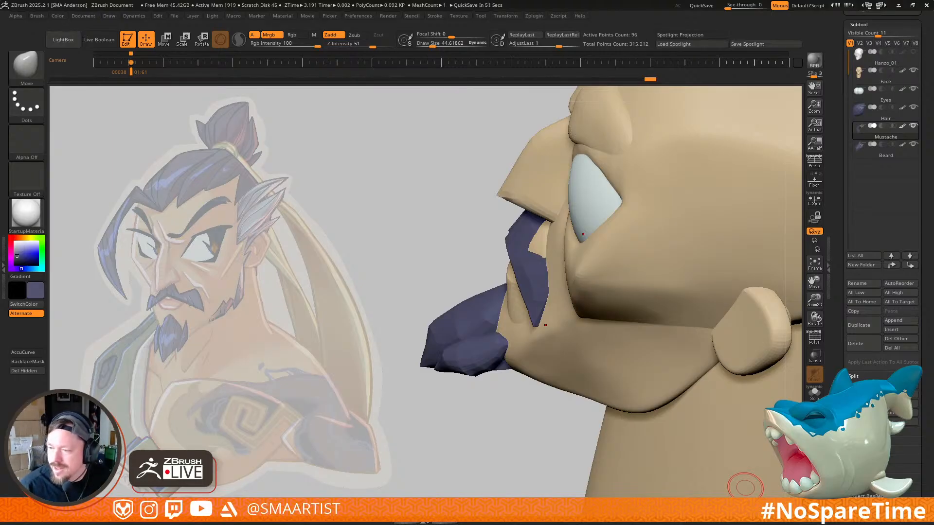
Step: Pull the moustache's outer tip outwards and down along the cheek with a larger Move brush
{"action": "left_click_drag", "start_coordinate": [410, 210], "coordinate": [409, 146]}
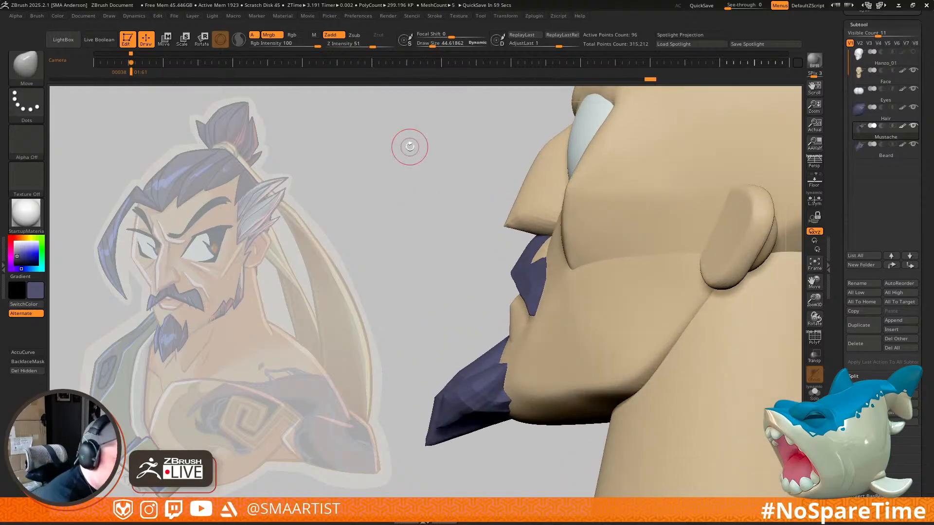
{"action": "mouse_move", "coordinate": [438, 285]}
{"action": "right_mouse_down"}
{"action": "mouse_move", "coordinate": [642, 242]}
{"action": "mouse_move", "coordinate": [621, 291]}
{"action": "mouse_move", "coordinate": [579, 299]}
{"action": "mouse_move", "coordinate": [585, 308]}
{"action": "mouse_move", "coordinate": [571, 298]}
{"action": "mouse_move", "coordinate": [564, 305]}
{"action": "right_mouse_up"}
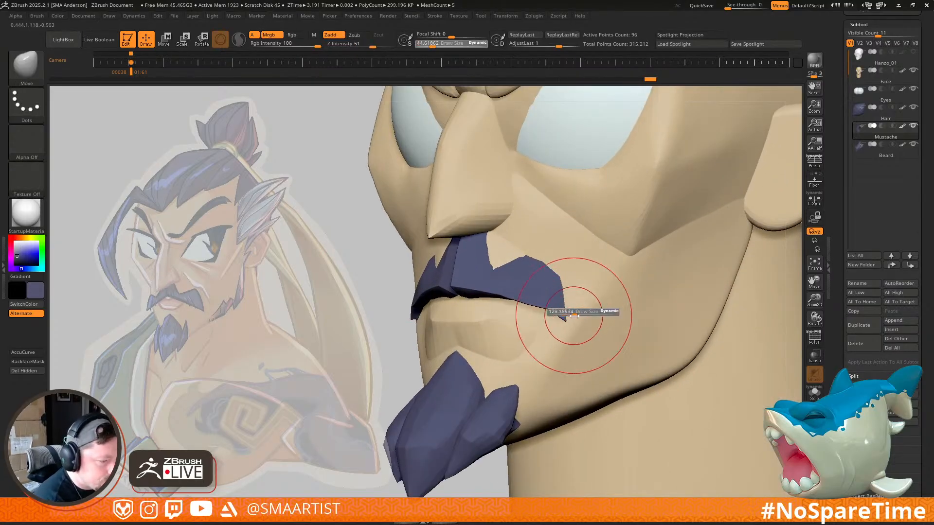
{"action": "left_click_drag", "start_coordinate": [571, 320], "coordinate": [610, 344]}
{"action": "mouse_move", "coordinate": [579, 308]}
{"action": "right_mouse_down"}
{"action": "mouse_move", "coordinate": [588, 340]}
{"action": "mouse_move", "coordinate": [578, 321]}
{"action": "right_mouse_up"}
{"action": "key", "text": "s"}
{"action": "left_click_drag", "start_coordinate": [575, 319], "coordinate": [581, 321]}
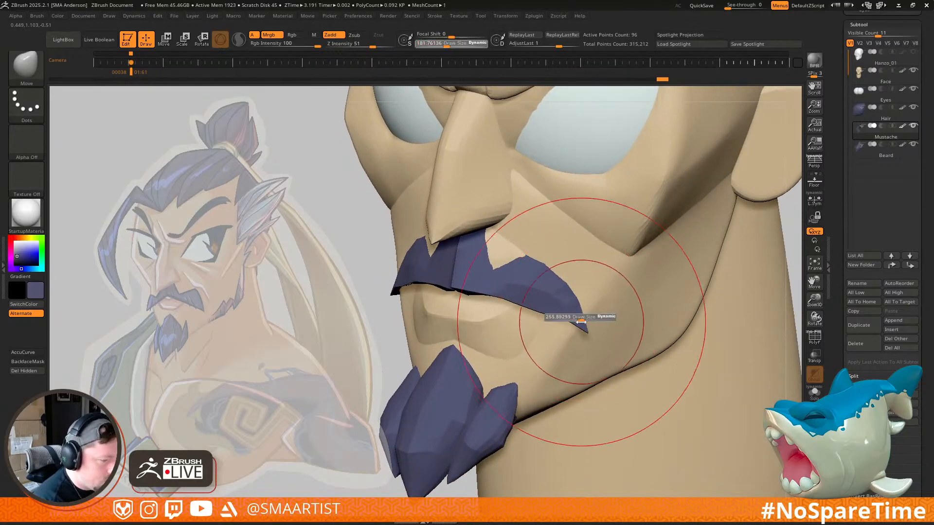
Step: Reshape the upper edge of the moustache's outer half to follow the extended tip
{"action": "right_click_drag", "start_coordinate": [552, 272], "coordinate": [559, 286]}
{"action": "key", "text": "s"}
{"action": "left_click_drag", "start_coordinate": [558, 267], "coordinate": [544, 255]}
{"action": "right_click_drag", "start_coordinate": [542, 261], "coordinate": [552, 250]}
{"action": "key", "text": "s"}
{"action": "left_click_drag", "start_coordinate": [552, 250], "coordinate": [551, 259]}
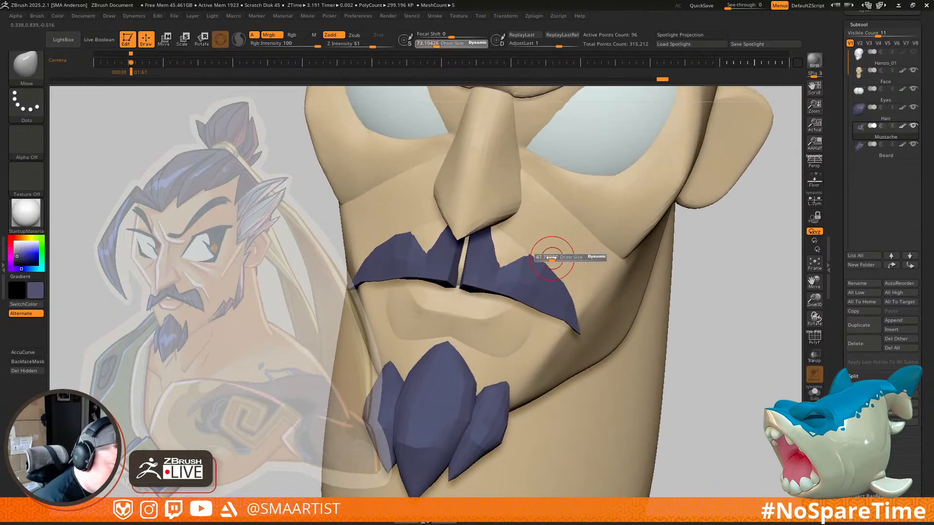
Step: Move the moustache's outer upper peak along its surface normal so it sits against the cheek
{"action": "mouse_move", "coordinate": [562, 206]}
{"action": "right_mouse_down"}
{"action": "mouse_move", "coordinate": [517, 302]}
{"action": "mouse_move", "coordinate": [509, 251]}
{"action": "right_mouse_up"}
{"action": "left_click_drag", "start_coordinate": [510, 260], "coordinate": [520, 266], "text": "alt"}
{"action": "mouse_move", "coordinate": [521, 260]}
{"action": "right_mouse_down"}
{"action": "mouse_move", "coordinate": [529, 236]}
{"action": "mouse_move", "coordinate": [541, 236]}
{"action": "right_mouse_up"}
{"action": "key", "text": "s"}
{"action": "mouse_move", "coordinate": [541, 239]}
{"action": "left_mouse_down"}
{"action": "mouse_move", "coordinate": [532, 242]}
{"action": "mouse_move", "coordinate": [524, 277]}
{"action": "left_mouse_up"}
{"action": "left_click_drag", "start_coordinate": [532, 247], "coordinate": [528, 261], "text": "alt"}
Step: Show the wireframe and sharpen the outer upper peak, blending the edge down to the tip into the cheek
{"action": "key", "text": "shift+f"}
{"action": "mouse_move", "coordinate": [545, 253]}
{"action": "right_mouse_down"}
{"action": "mouse_move", "coordinate": [538, 262]}
{"action": "mouse_move", "coordinate": [553, 243]}
{"action": "right_mouse_up"}
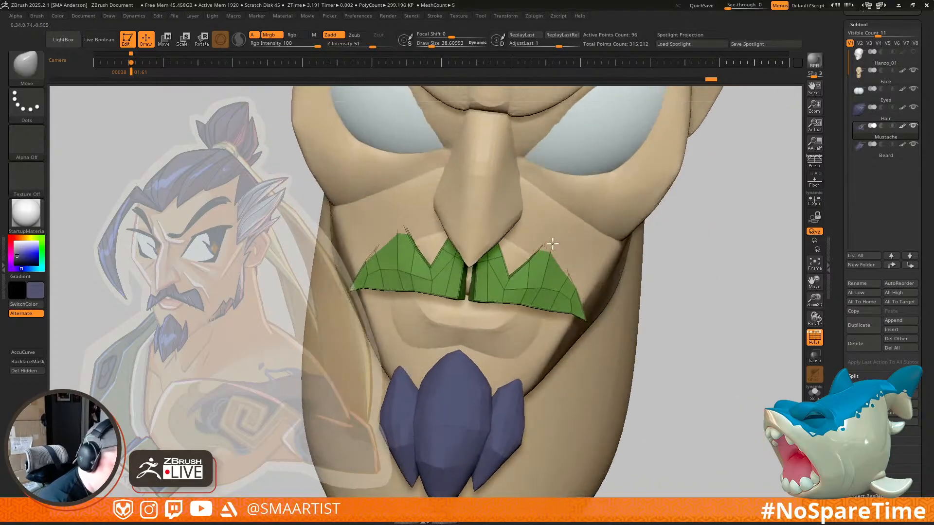
{"action": "left_click_drag", "start_coordinate": [548, 257], "coordinate": [555, 290], "text": "alt"}
{"action": "mouse_move", "coordinate": [579, 280]}
{"action": "right_mouse_down"}
{"action": "mouse_move", "coordinate": [562, 282]}
{"action": "mouse_move", "coordinate": [559, 263]}
{"action": "right_mouse_up"}
{"action": "key", "text": "s"}
{"action": "left_click_drag", "start_coordinate": [557, 259], "coordinate": [561, 259]}
{"action": "left_click_drag", "start_coordinate": [550, 252], "coordinate": [558, 264], "text": "alt"}
{"action": "right_click_drag", "start_coordinate": [579, 272], "coordinate": [562, 252], "text": "alt"}
{"action": "left_click_drag", "start_coordinate": [566, 264], "coordinate": [569, 268], "text": "alt"}
{"action": "mouse_move", "coordinate": [569, 268]}
{"action": "right_mouse_down"}
{"action": "mouse_move", "coordinate": [552, 281]}
{"action": "mouse_move", "coordinate": [559, 292]}
{"action": "right_mouse_up"}
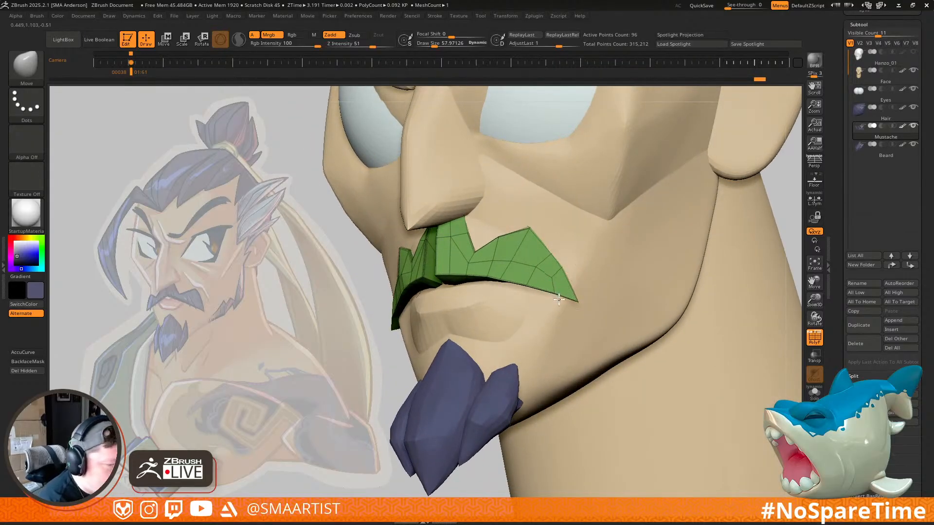
Step: Undo the first lower-edge pull and rework the points along the moustache's lower edge with the Move brush
{"action": "left_click_drag", "start_coordinate": [518, 286], "coordinate": [522, 281]}
{"action": "key", "text": "ctrl+z"}
{"action": "right_click_drag", "start_coordinate": [518, 287], "coordinate": [529, 299]}
{"action": "key", "text": "s"}
{"action": "left_click_drag", "start_coordinate": [515, 277], "coordinate": [509, 277]}
{"action": "left_click_drag", "start_coordinate": [524, 284], "coordinate": [532, 284]}
{"action": "left_click_drag", "start_coordinate": [518, 265], "coordinate": [528, 267]}
Step: Adjust the moustache's inner ends from a low angle, and hide the wireframe to refine the outer upper edge
{"action": "mouse_move", "coordinate": [489, 276]}
{"action": "right_mouse_down"}
{"action": "mouse_move", "coordinate": [501, 270]}
{"action": "mouse_move", "coordinate": [501, 246]}
{"action": "mouse_move", "coordinate": [509, 293]}
{"action": "mouse_move", "coordinate": [483, 303]}
{"action": "mouse_move", "coordinate": [491, 319]}
{"action": "right_mouse_up"}
{"action": "key", "text": "ctrl+shift+s"}
{"action": "left_click_drag", "start_coordinate": [478, 303], "coordinate": [478, 310]}
{"action": "mouse_move", "coordinate": [475, 295]}
{"action": "right_mouse_down"}
{"action": "mouse_move", "coordinate": [555, 282]}
{"action": "mouse_move", "coordinate": [582, 308]}
{"action": "mouse_move", "coordinate": [639, 269]}
{"action": "mouse_move", "coordinate": [618, 291]}
{"action": "mouse_move", "coordinate": [540, 323]}
{"action": "mouse_move", "coordinate": [534, 306]}
{"action": "right_mouse_up"}
{"action": "key", "text": "ctrl+shift+s"}
{"action": "key", "text": "shift+f"}
{"action": "key", "text": "s"}
{"action": "left_click_drag", "start_coordinate": [534, 305], "coordinate": [544, 307]}
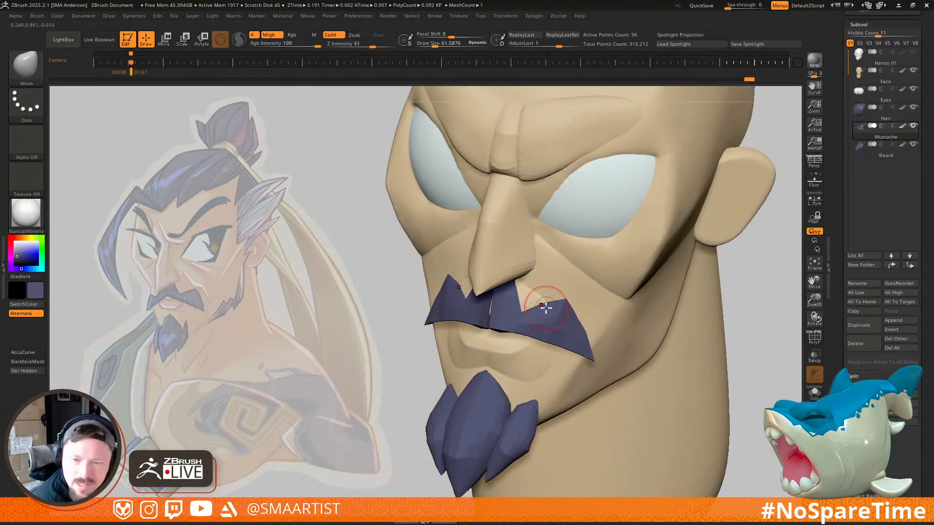
Step: Refine the moustache's profile beneath the nose with a larger Move brush and review the whole head against the reference
{"action": "right_click_drag", "start_coordinate": [596, 298], "coordinate": [540, 322]}
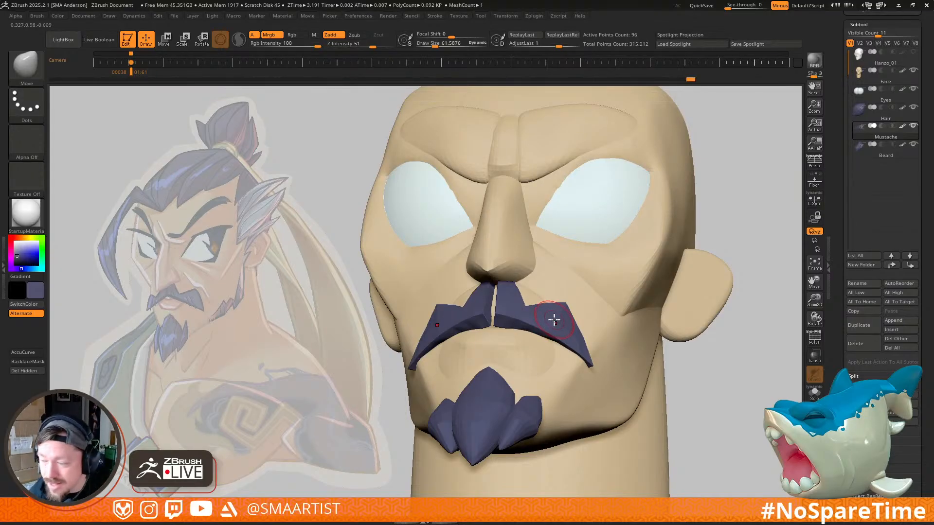
{"action": "right_click_drag", "start_coordinate": [575, 282], "coordinate": [614, 232]}
{"action": "right_click_drag", "start_coordinate": [614, 231], "coordinate": [596, 265]}
{"action": "key", "text": "s"}
{"action": "mouse_move", "coordinate": [566, 239]}
{"action": "left_mouse_down"}
{"action": "mouse_move", "coordinate": [576, 240]}
{"action": "mouse_move", "coordinate": [567, 243]}
{"action": "left_mouse_up"}
{"action": "right_click_drag", "start_coordinate": [574, 240], "coordinate": [565, 227]}
{"action": "key", "text": "s"}
{"action": "left_click_drag", "start_coordinate": [553, 233], "coordinate": [541, 235]}
{"action": "mouse_move", "coordinate": [544, 238]}
{"action": "right_mouse_down"}
{"action": "mouse_move", "coordinate": [512, 242]}
{"action": "mouse_move", "coordinate": [570, 238]}
{"action": "mouse_move", "coordinate": [527, 247]}
{"action": "right_mouse_up"}
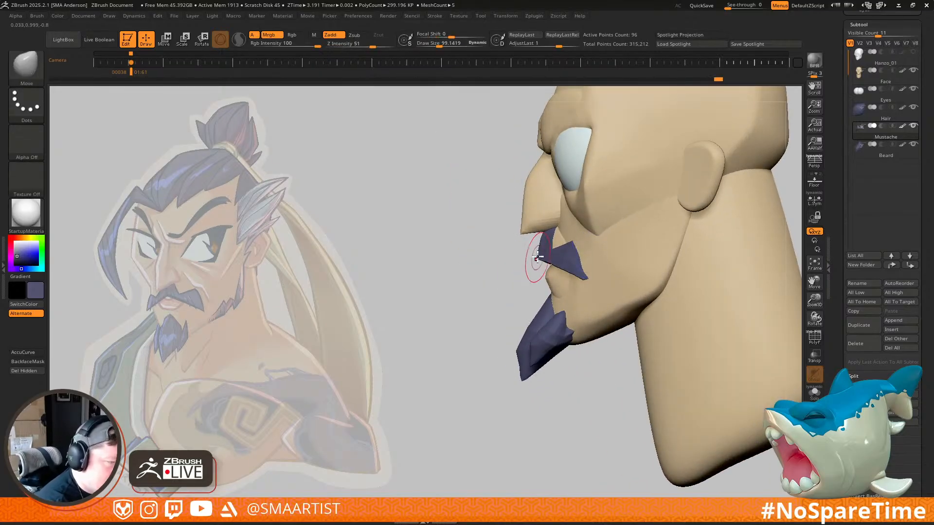
{"action": "mouse_move", "coordinate": [586, 223]}
{"action": "right_mouse_down"}
{"action": "mouse_move", "coordinate": [573, 262]}
{"action": "mouse_move", "coordinate": [619, 253]}
{"action": "mouse_move", "coordinate": [598, 264]}
{"action": "mouse_move", "coordinate": [619, 271]}
{"action": "mouse_move", "coordinate": [611, 255]}
{"action": "mouse_move", "coordinate": [625, 250]}
{"action": "right_mouse_up"}
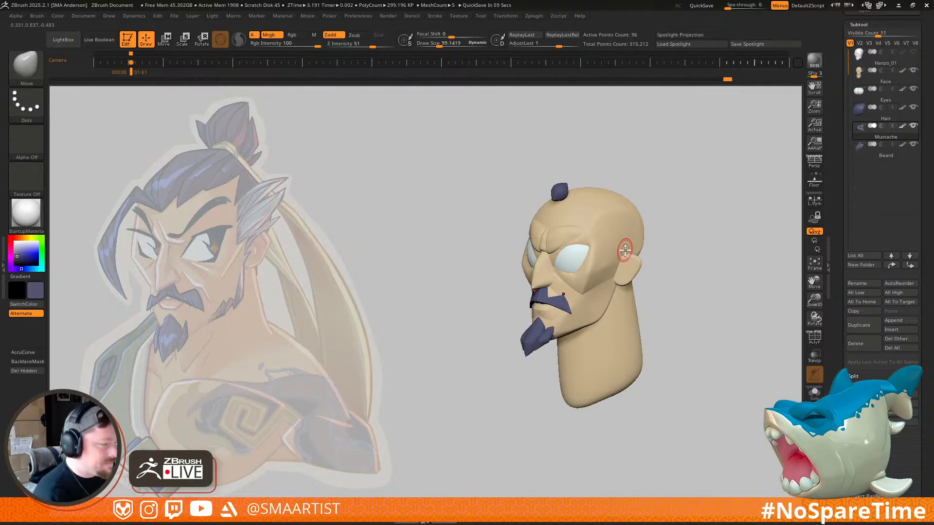
{"action": "right_click_drag", "start_coordinate": [597, 248], "coordinate": [638, 255]}
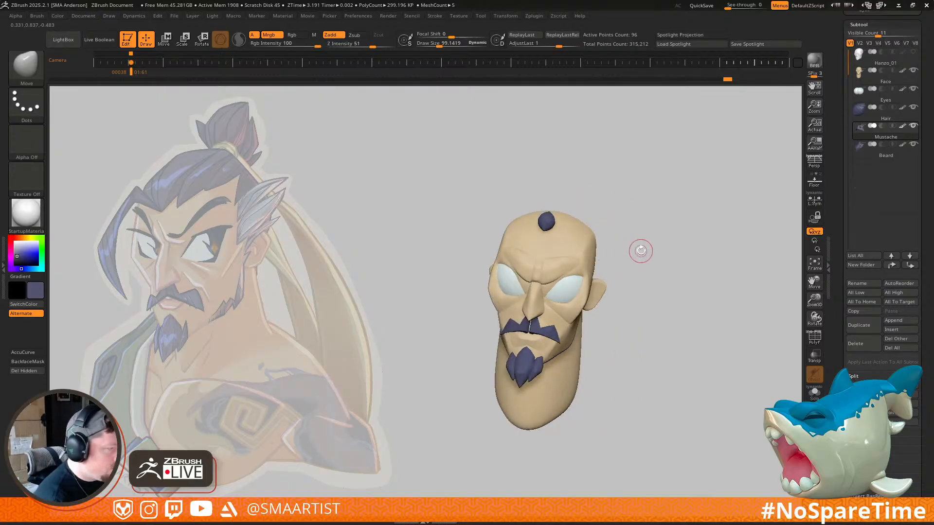
Step: Duplicate the goatee mesh and move the copy above the moustache in the subtool order
{"action": "right_click_drag", "start_coordinate": [586, 235], "coordinate": [535, 360]}
{"action": "left_click", "coordinate": [529, 370], "text": "alt"}
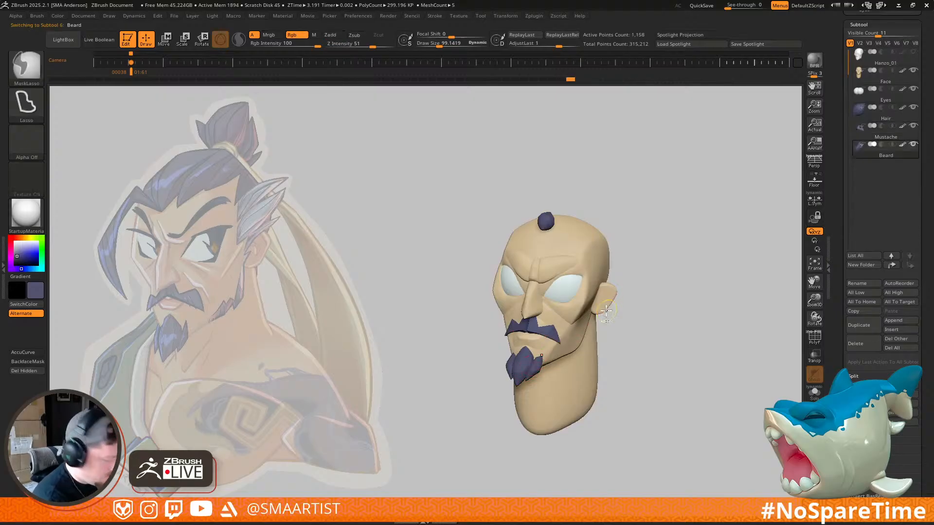
{"action": "key", "text": "ctrl+shift+d"}
{"action": "key", "text": "ctrl+Up"}
{"action": "key", "text": "ctrl+Up"}
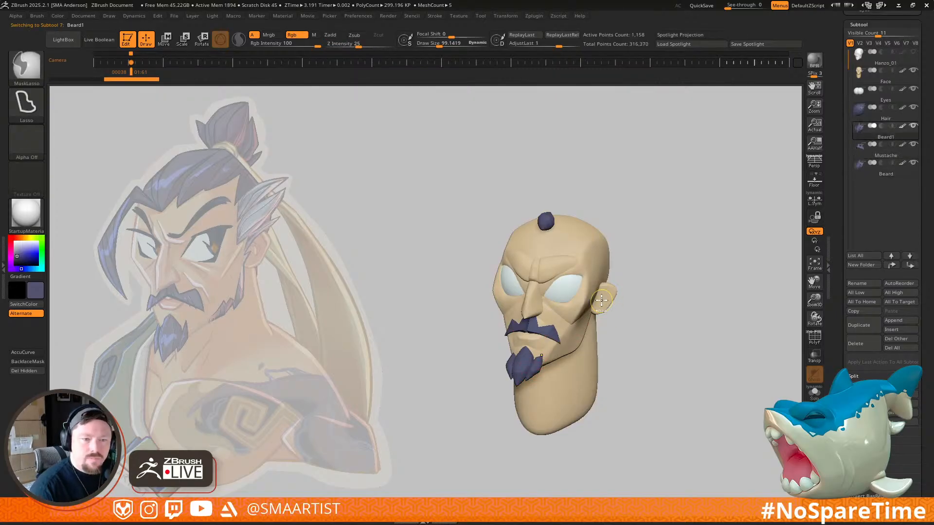
Step: Move the goatee copy up to the front hairline in profile, and hide the old Hair mesh
{"action": "right_click_drag", "start_coordinate": [668, 282], "coordinate": [646, 261]}
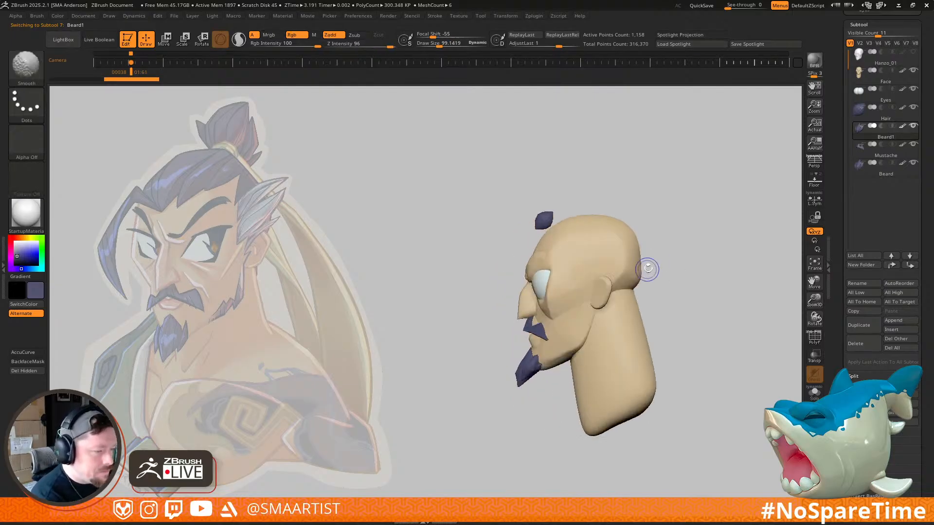
{"action": "key", "text": "w"}
{"action": "left_click_drag", "start_coordinate": [562, 327], "coordinate": [607, 224]}
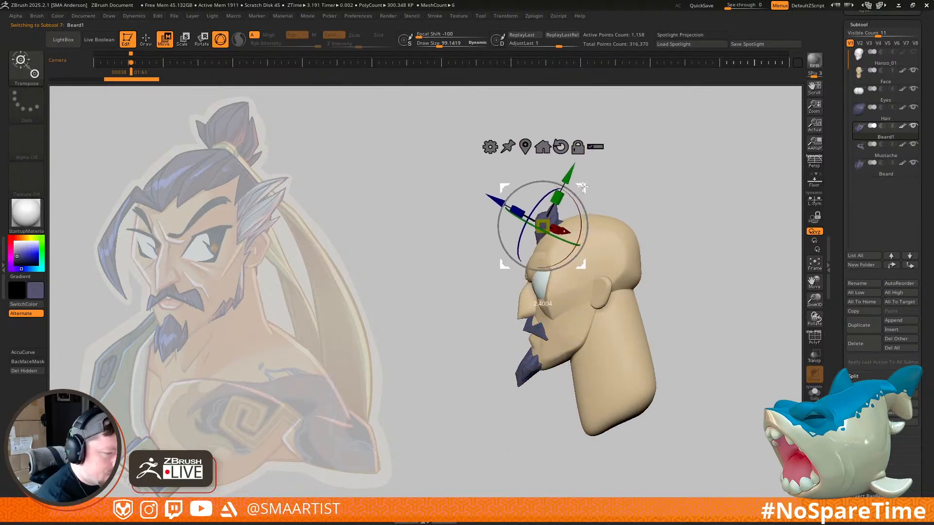
{"action": "key", "text": "q"}
{"action": "mouse_move", "coordinate": [607, 223]}
{"action": "right_mouse_down"}
{"action": "mouse_move", "coordinate": [643, 217]}
{"action": "mouse_move", "coordinate": [632, 255]}
{"action": "mouse_move", "coordinate": [596, 279]}
{"action": "right_mouse_up"}
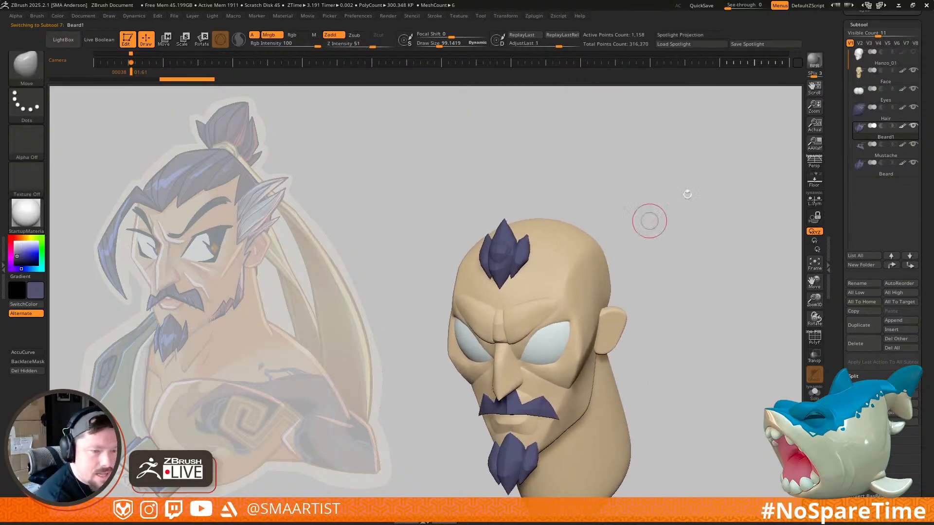
{"action": "left_click", "coordinate": [914, 108]}
{"action": "right_click_drag", "start_coordinate": [626, 229], "coordinate": [602, 215]}
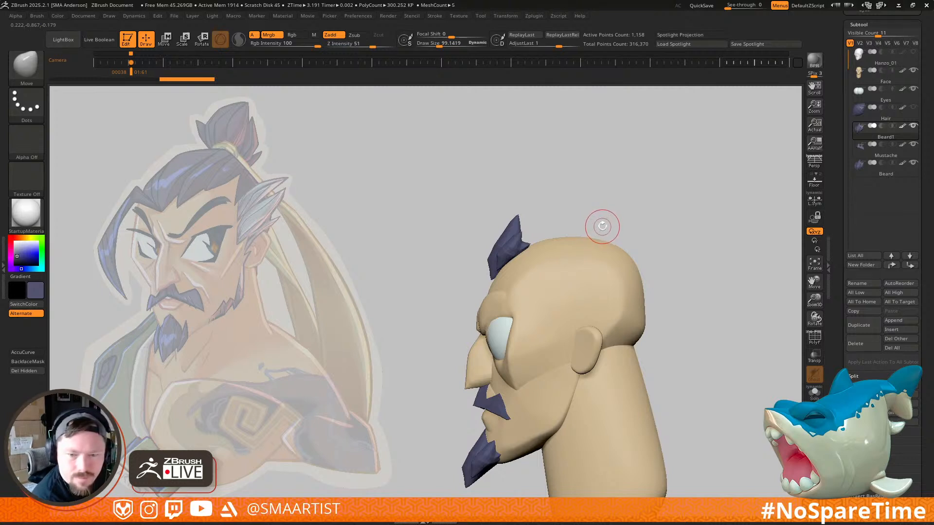
Step: Draw a Transpose line up through the tufts in profile and bend them backwards over the skull, showing the wireframe
{"action": "right_click_drag", "start_coordinate": [603, 227], "coordinate": [594, 201], "text": "alt"}
{"action": "mouse_move", "coordinate": [593, 200]}
{"action": "right_mouse_down"}
{"action": "mouse_move", "coordinate": [616, 240]}
{"action": "mouse_move", "coordinate": [603, 262]}
{"action": "mouse_move", "coordinate": [611, 241]}
{"action": "right_mouse_up"}
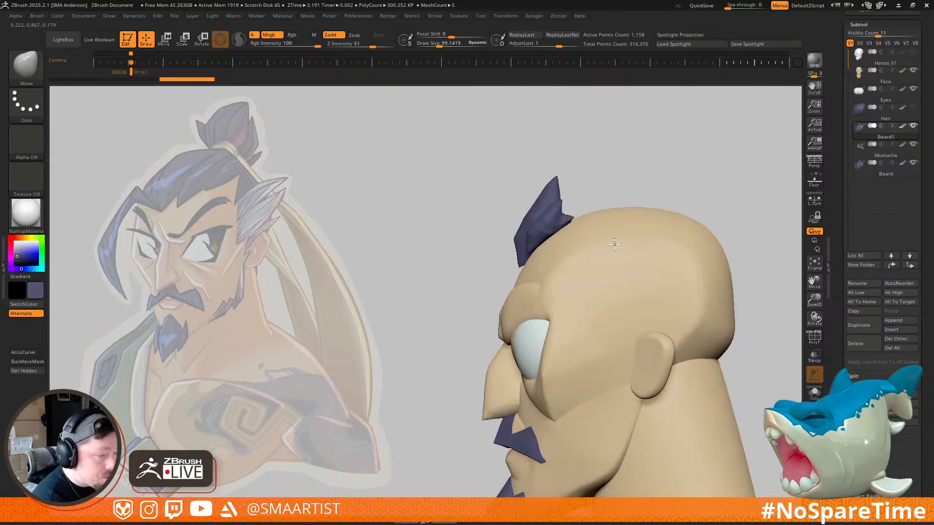
{"action": "key", "text": "w"}
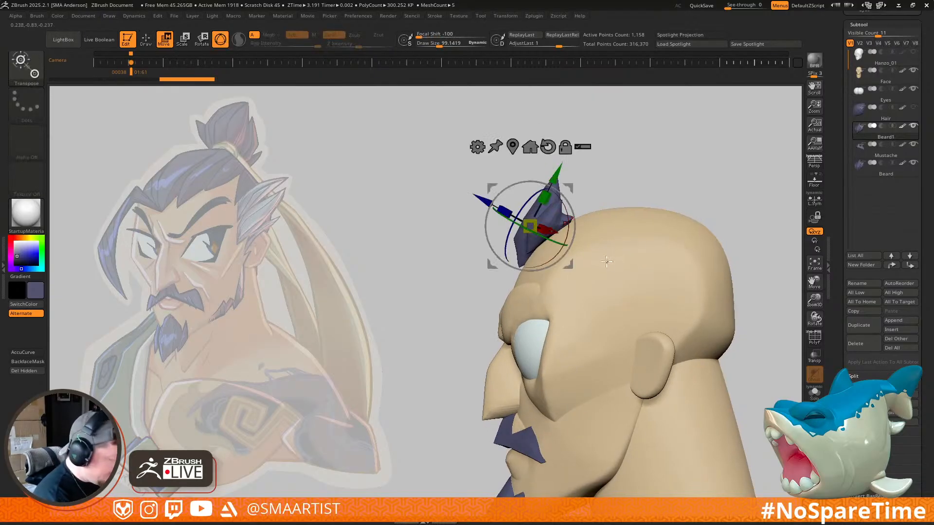
{"action": "key", "text": "y"}
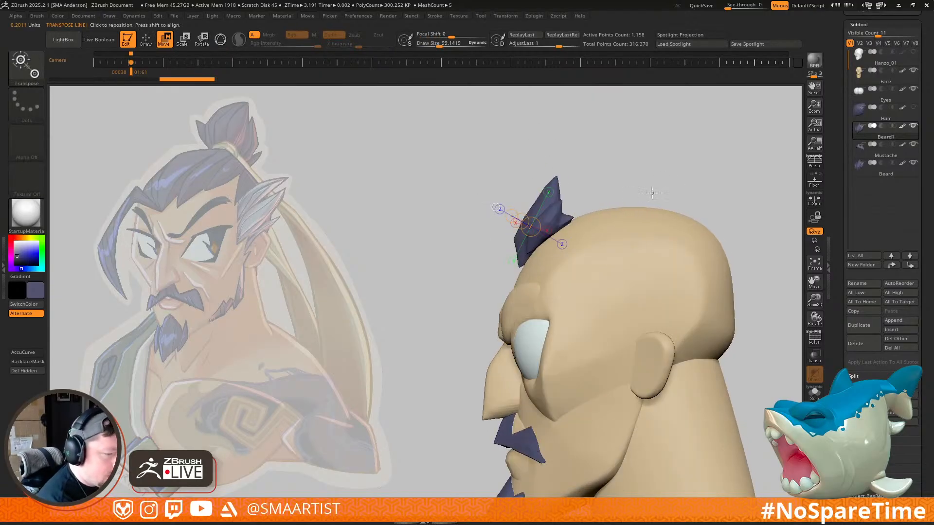
{"action": "left_click_drag", "start_coordinate": [523, 261], "coordinate": [610, 103]}
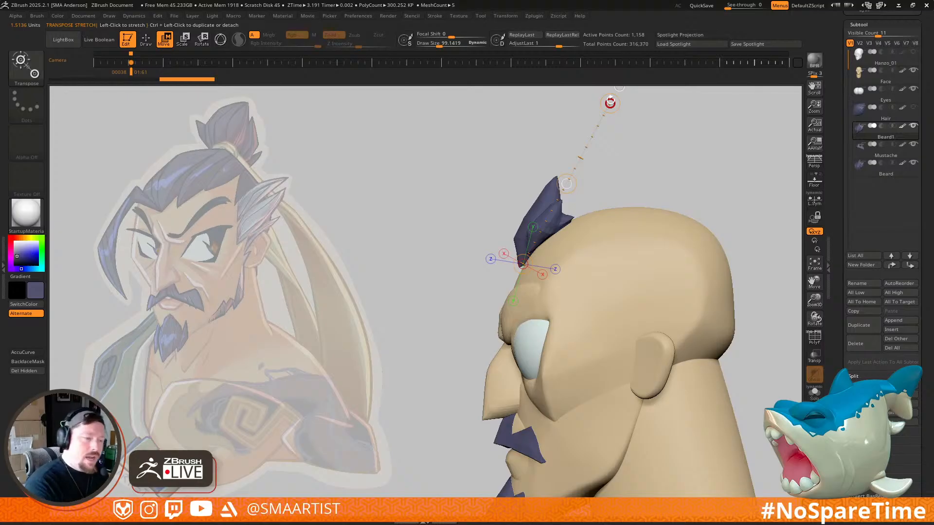
{"action": "left_click_drag", "start_coordinate": [668, 194], "coordinate": [667, 237], "text": "alt"}
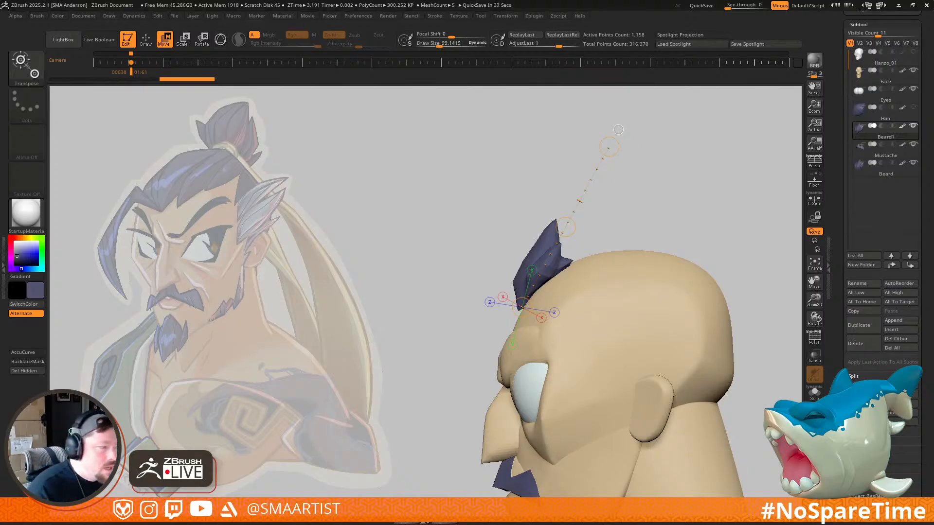
{"action": "mouse_move", "coordinate": [648, 219]}
{"action": "right_mouse_down"}
{"action": "mouse_move", "coordinate": [673, 222]}
{"action": "mouse_move", "coordinate": [657, 198]}
{"action": "mouse_move", "coordinate": [655, 226]}
{"action": "mouse_move", "coordinate": [646, 225]}
{"action": "mouse_move", "coordinate": [647, 214]}
{"action": "mouse_move", "coordinate": [669, 224]}
{"action": "mouse_move", "coordinate": [673, 251]}
{"action": "mouse_move", "coordinate": [646, 193]}
{"action": "mouse_move", "coordinate": [645, 204]}
{"action": "mouse_move", "coordinate": [631, 206]}
{"action": "right_mouse_up"}
{"action": "key", "text": "shift+f"}
{"action": "left_click_drag", "start_coordinate": [604, 154], "coordinate": [871, 210]}
{"action": "right_click_drag", "start_coordinate": [634, 256], "coordinate": [648, 225]}
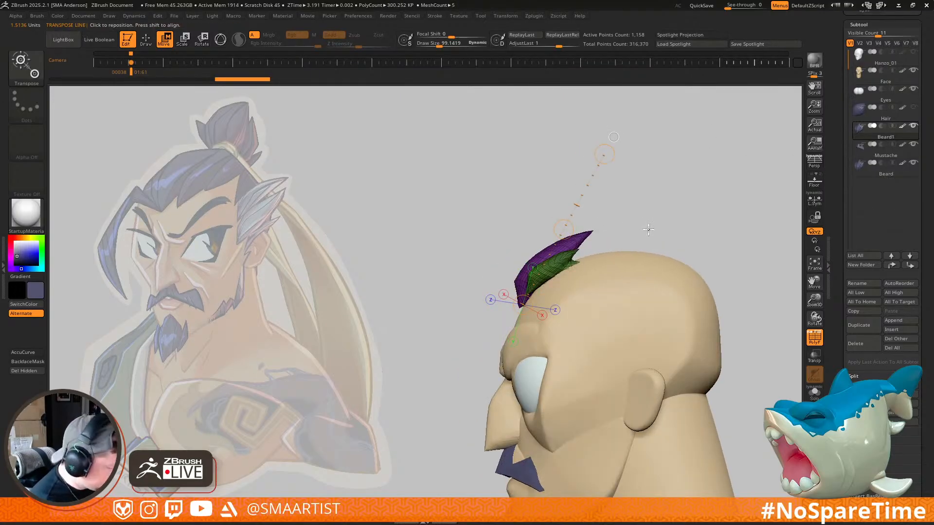
Step: Enlarge the bent tufts with the gizmo so they cover the front of the scalp, and hide the wireframe
{"action": "key", "text": "y"}
{"action": "mouse_move", "coordinate": [539, 296]}
{"action": "left_mouse_down"}
{"action": "mouse_move", "coordinate": [548, 282]}
{"action": "mouse_move", "coordinate": [572, 288]}
{"action": "left_mouse_up"}
{"action": "key", "text": "q"}
{"action": "mouse_move", "coordinate": [587, 280]}
{"action": "right_mouse_down"}
{"action": "mouse_move", "coordinate": [675, 267]}
{"action": "mouse_move", "coordinate": [666, 286]}
{"action": "mouse_move", "coordinate": [663, 271]}
{"action": "right_mouse_up"}
{"action": "key", "text": "shift+f"}
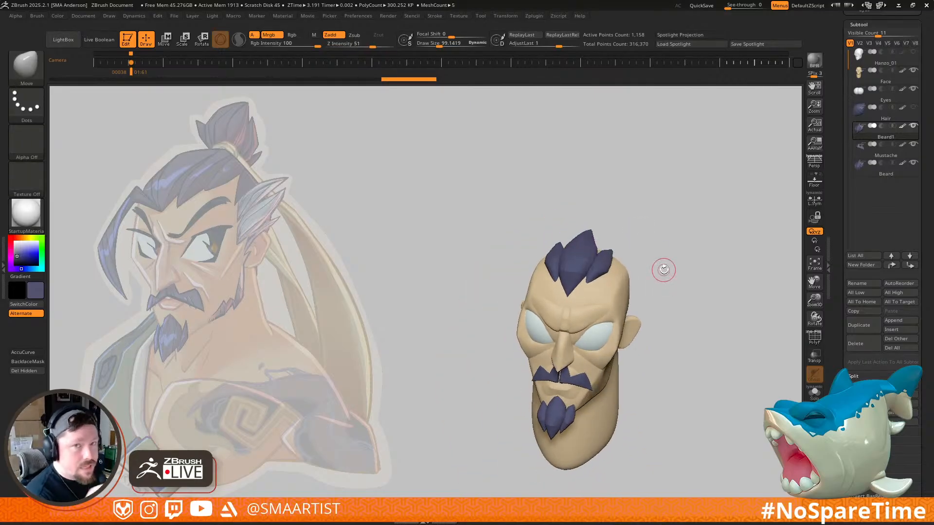
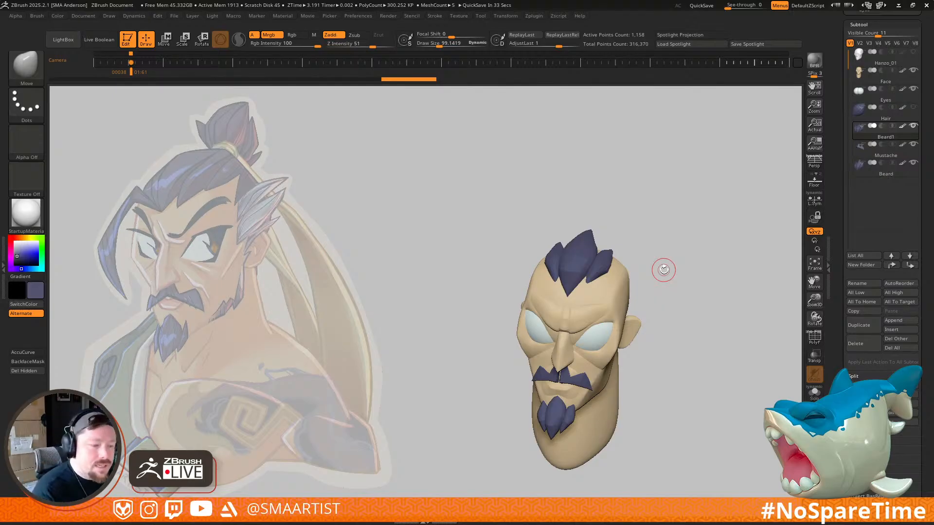
Step: Turn on Dynamic Subdivision for the hair tufts
{"action": "left_click_drag", "start_coordinate": [709, 295], "coordinate": [773, 267]}
{"action": "scroll", "coordinate": [918, 338], "scroll_direction": "down", "scroll_amount": 5}
{"action": "left_click_drag", "start_coordinate": [918, 338], "coordinate": [895, 280]}
{"action": "left_click", "coordinate": [862, 211]}
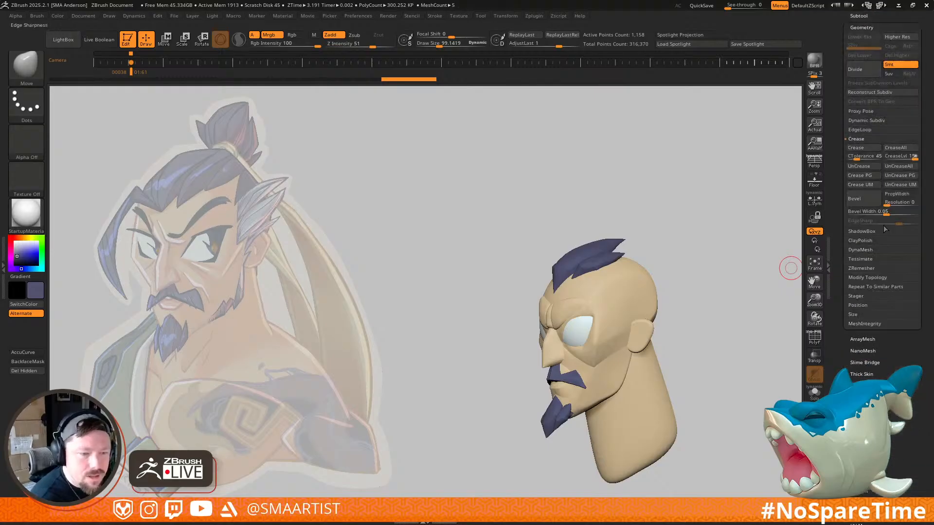
{"action": "left_click", "coordinate": [871, 120]}
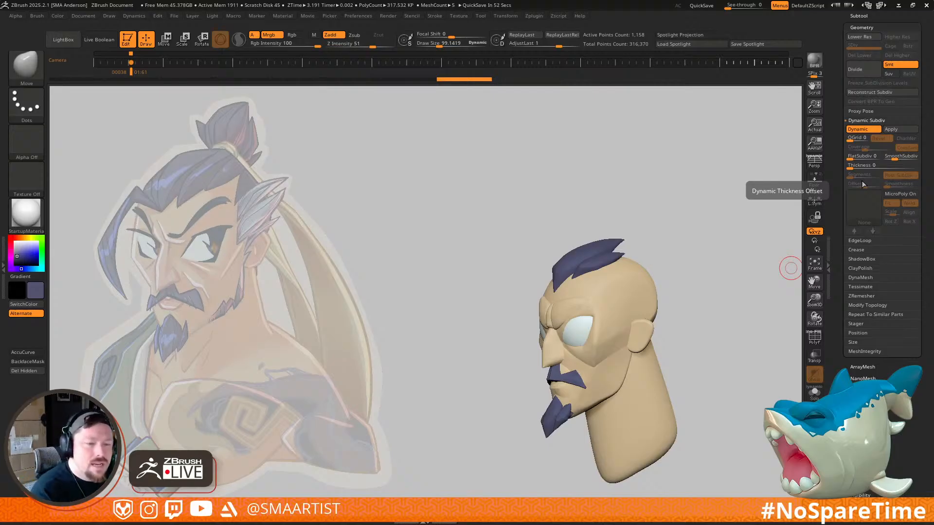
Step: Show the polygroups and assign the side tuft on the character's right its own polygroup
{"action": "mouse_move", "coordinate": [662, 241]}
{"action": "left_mouse_down"}
{"action": "mouse_move", "coordinate": [642, 251]}
{"action": "mouse_move", "coordinate": [671, 242]}
{"action": "mouse_move", "coordinate": [669, 275]}
{"action": "left_mouse_up"}
{"action": "right_click_drag", "start_coordinate": [574, 291], "coordinate": [582, 300], "text": "ctrl"}
{"action": "key", "text": "shift+f"}
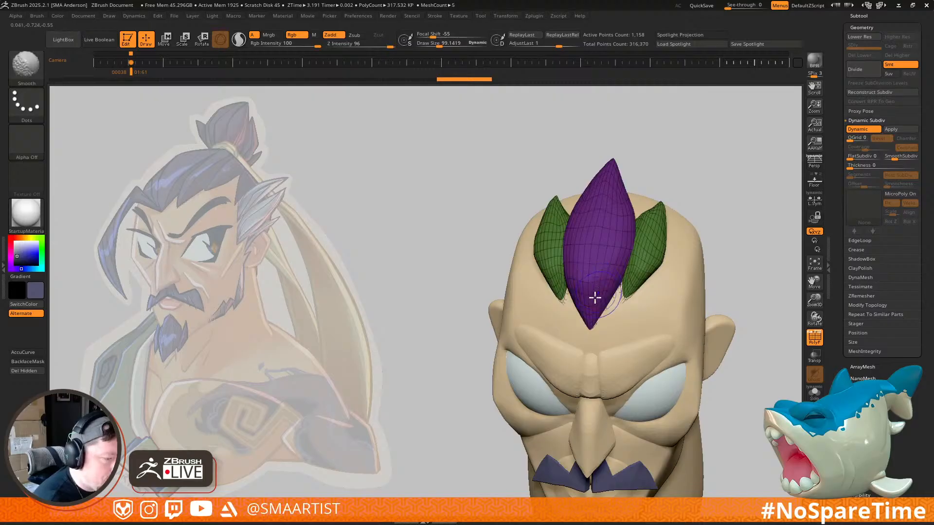
{"action": "key", "text": "ctrl+shift"}
{"action": "left_click", "coordinate": [552, 192], "text": "ctrl+shift"}
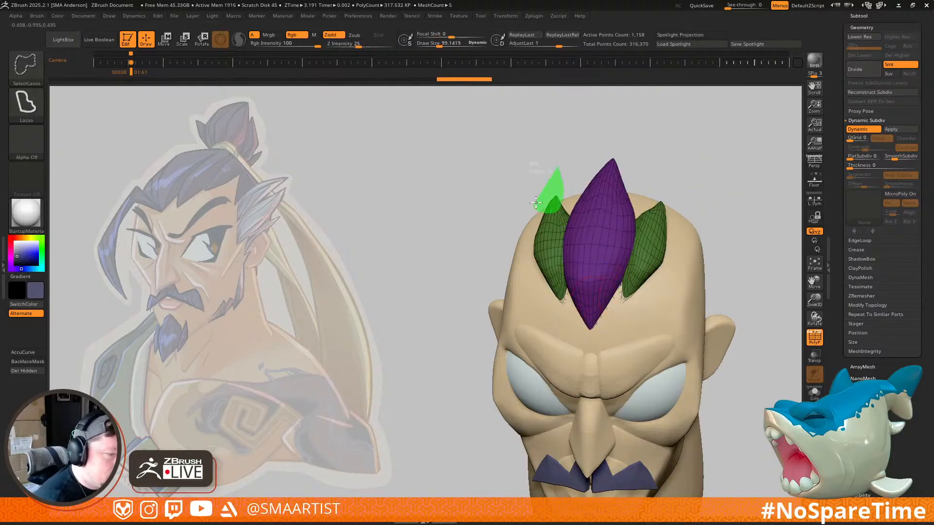
{"action": "left_click", "coordinate": [740, 216], "text": "ctrl+shift"}
{"action": "key", "text": "w"}
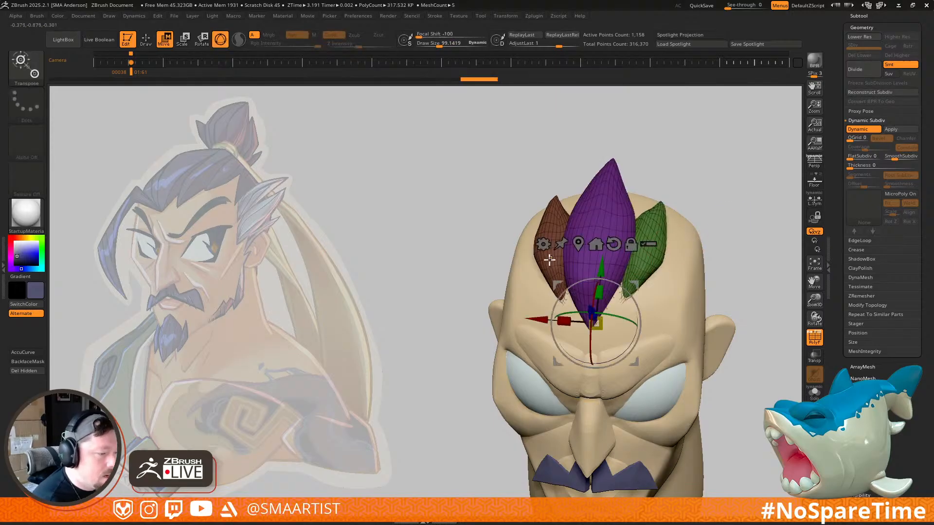
Step: Mask everything except that side tuft and reshape it against the scalp with a larger Move brush
{"action": "left_click", "coordinate": [550, 259], "text": "ctrl"}
{"action": "key", "text": "q"}
{"action": "mouse_move", "coordinate": [573, 275]}
{"action": "right_mouse_down"}
{"action": "mouse_move", "coordinate": [586, 319]}
{"action": "mouse_move", "coordinate": [566, 305]}
{"action": "right_mouse_up"}
{"action": "key", "text": "s"}
{"action": "left_click_drag", "start_coordinate": [565, 306], "coordinate": [577, 306]}
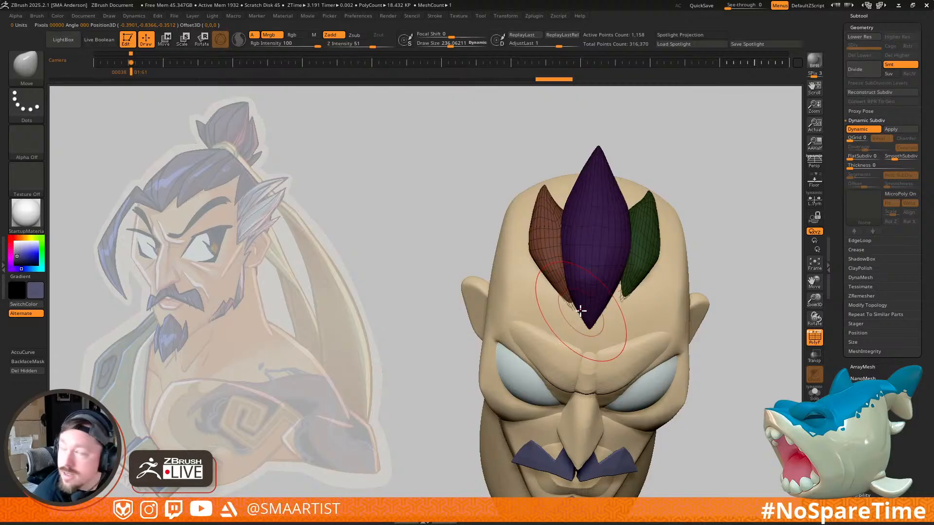
{"action": "right_click_drag", "start_coordinate": [566, 291], "coordinate": [561, 292]}
{"action": "key", "text": "s"}
{"action": "left_click_drag", "start_coordinate": [560, 280], "coordinate": [565, 280]}
{"action": "mouse_move", "coordinate": [598, 265]}
{"action": "right_mouse_down"}
{"action": "mouse_move", "coordinate": [592, 284]}
{"action": "mouse_move", "coordinate": [603, 242]}
{"action": "mouse_move", "coordinate": [584, 273]}
{"action": "mouse_move", "coordinate": [586, 292]}
{"action": "mouse_move", "coordinate": [531, 246]}
{"action": "mouse_move", "coordinate": [539, 272]}
{"action": "right_mouse_up"}
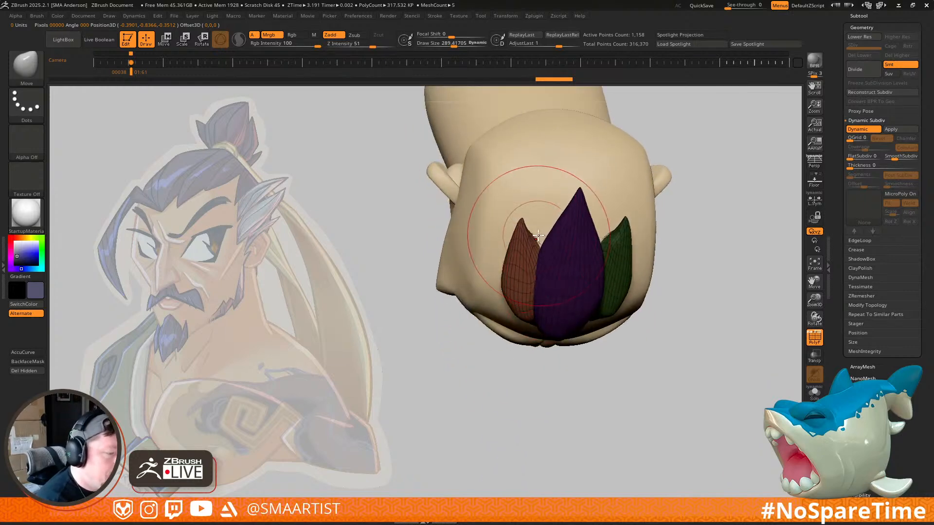
{"action": "key", "text": "shift"}
{"action": "mouse_move", "coordinate": [536, 236]}
{"action": "left_mouse_down", "text": "shift"}
{"action": "mouse_move", "coordinate": [529, 228]}
{"action": "mouse_move", "coordinate": [612, 128]}
{"action": "left_mouse_up", "text": "shift"}
{"action": "right_click_drag", "start_coordinate": [535, 201], "coordinate": [649, 251]}
Step: Mask the side tufts instead and sweep the centre tuft back over the skull with progressively larger Move brush sizes
{"action": "left_click", "coordinate": [646, 253], "text": "ctrl"}
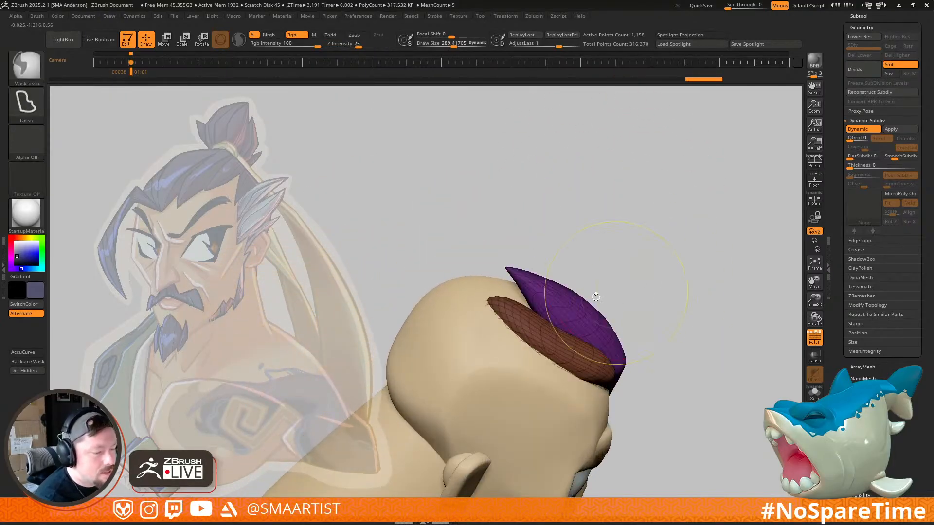
{"action": "key", "text": "w"}
{"action": "left_click", "coordinate": [555, 310], "text": "alt"}
{"action": "key", "text": "q"}
{"action": "mouse_move", "coordinate": [566, 300]}
{"action": "right_mouse_down"}
{"action": "mouse_move", "coordinate": [567, 252]}
{"action": "mouse_move", "coordinate": [556, 297]}
{"action": "mouse_move", "coordinate": [537, 290]}
{"action": "right_mouse_up"}
{"action": "key", "text": "s"}
{"action": "left_click_drag", "start_coordinate": [537, 290], "coordinate": [549, 292]}
{"action": "mouse_move", "coordinate": [550, 292]}
{"action": "right_mouse_down"}
{"action": "mouse_move", "coordinate": [554, 278]}
{"action": "mouse_move", "coordinate": [559, 292]}
{"action": "mouse_move", "coordinate": [531, 265]}
{"action": "right_mouse_up"}
{"action": "key", "text": "s"}
{"action": "left_click_drag", "start_coordinate": [521, 267], "coordinate": [526, 267]}
{"action": "mouse_move", "coordinate": [600, 267]}
{"action": "right_mouse_down"}
{"action": "mouse_move", "coordinate": [613, 277]}
{"action": "mouse_move", "coordinate": [570, 271]}
{"action": "mouse_move", "coordinate": [565, 287]}
{"action": "right_mouse_up"}
{"action": "key", "text": "s"}
{"action": "mouse_move", "coordinate": [513, 332]}
{"action": "left_mouse_down"}
{"action": "mouse_move", "coordinate": [504, 331]}
{"action": "mouse_move", "coordinate": [511, 297]}
{"action": "left_mouse_up"}
{"action": "mouse_move", "coordinate": [532, 292]}
{"action": "right_mouse_down"}
{"action": "mouse_move", "coordinate": [632, 229]}
{"action": "mouse_move", "coordinate": [639, 247]}
{"action": "right_mouse_up"}
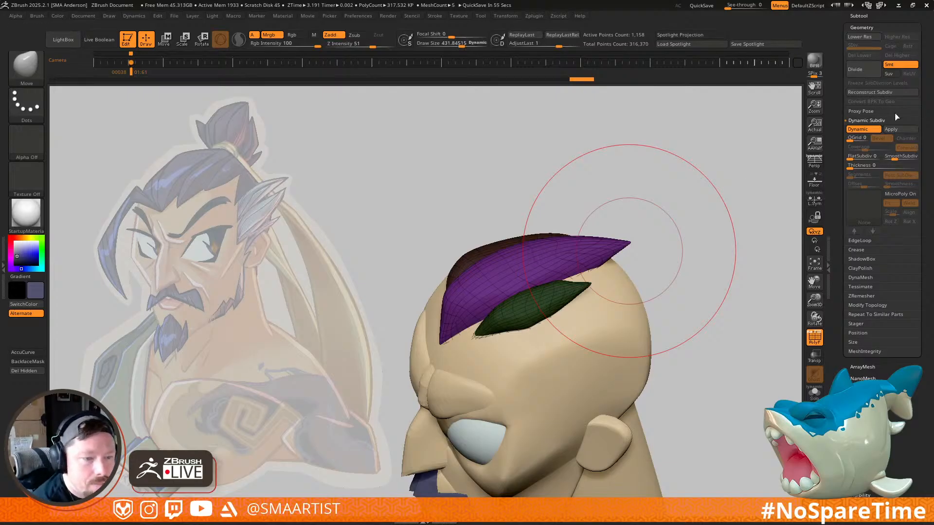
Step: Set the hair tufts' crease level to 2 and smooth subdivisions to 3
{"action": "left_click", "coordinate": [867, 249], "text": "shift"}
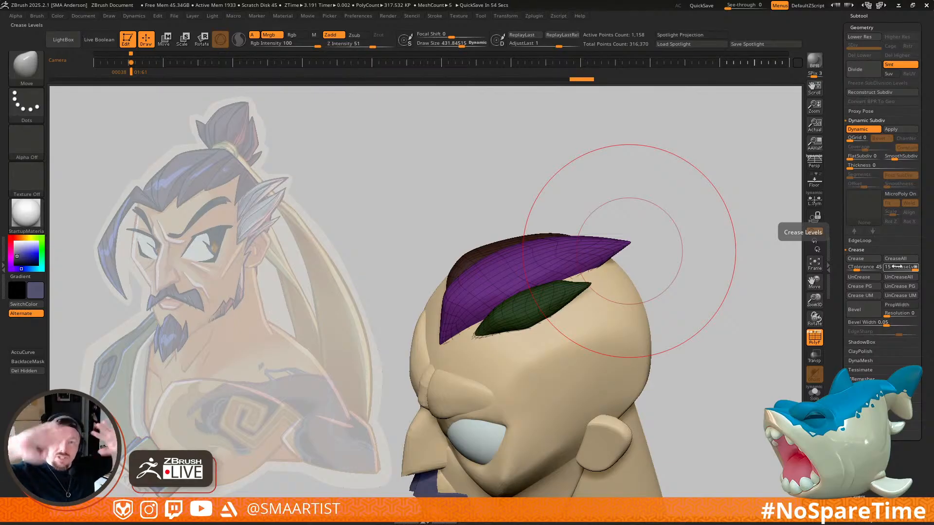
{"action": "left_click_drag", "start_coordinate": [895, 267], "coordinate": [887, 271]}
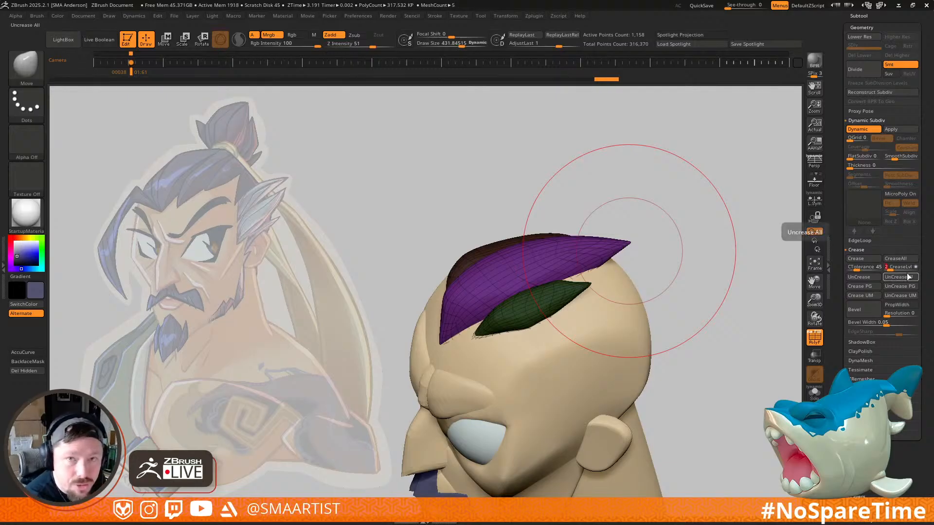
{"action": "left_click", "coordinate": [898, 160]}
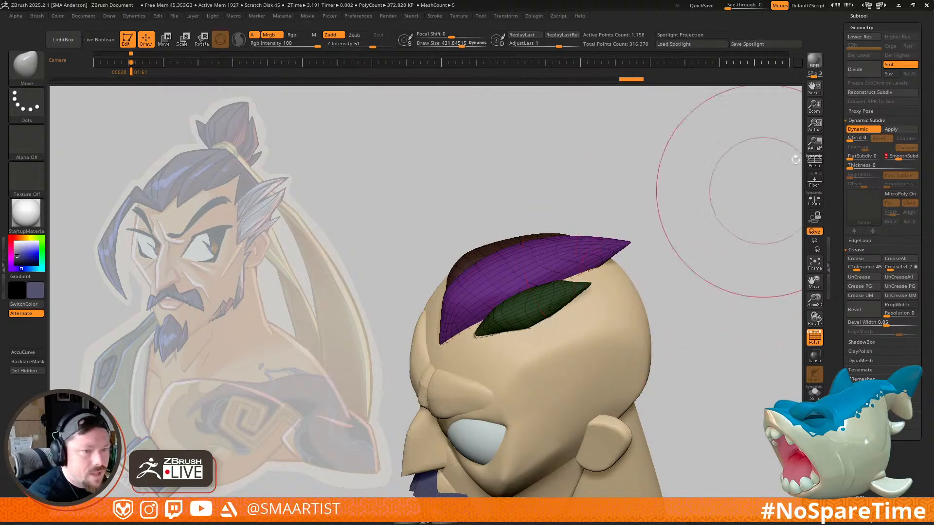
Step: Duplicate the hair tufts, initialise the copy as a QCube with resolution 2, and isolate it in the view
{"action": "left_click_drag", "start_coordinate": [867, 23], "coordinate": [867, 84]}
{"action": "left_click", "coordinate": [861, 77]}
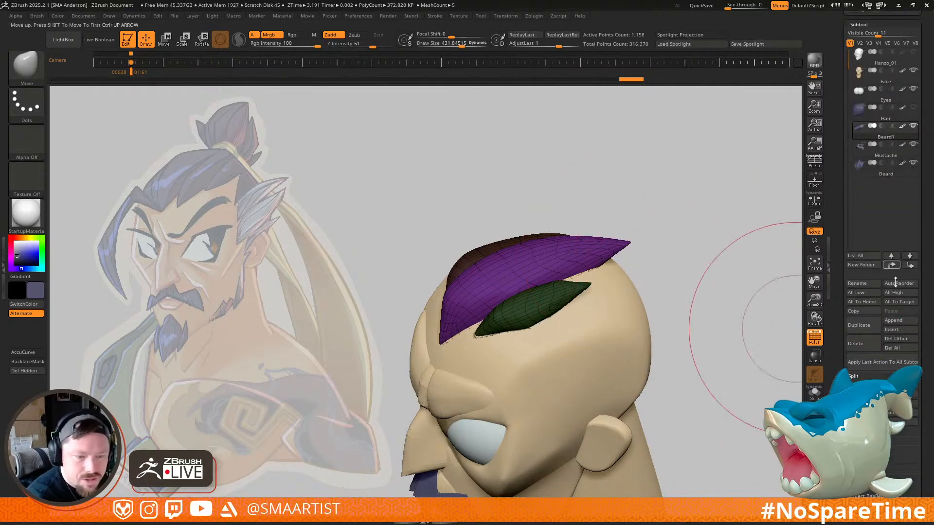
{"action": "left_click", "coordinate": [888, 365]}
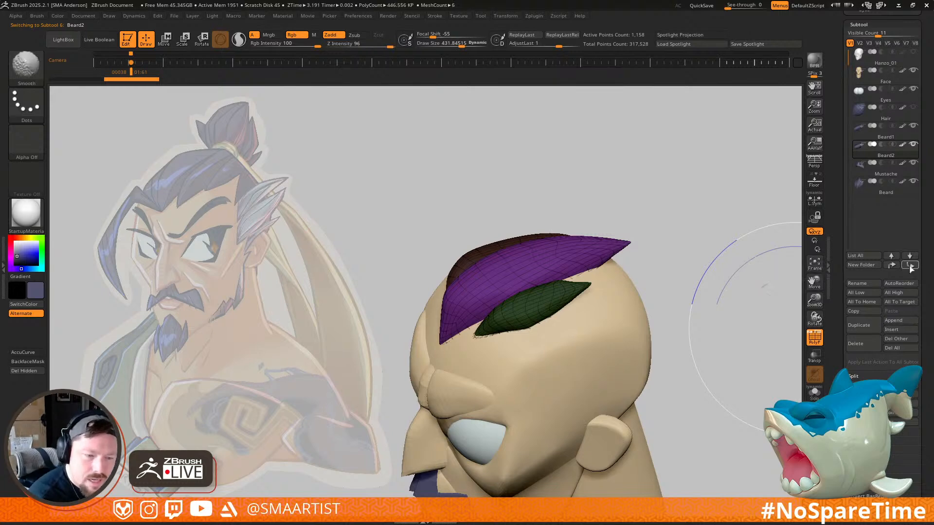
{"action": "scroll", "coordinate": [924, 480], "scroll_direction": "down", "scroll_amount": 10}
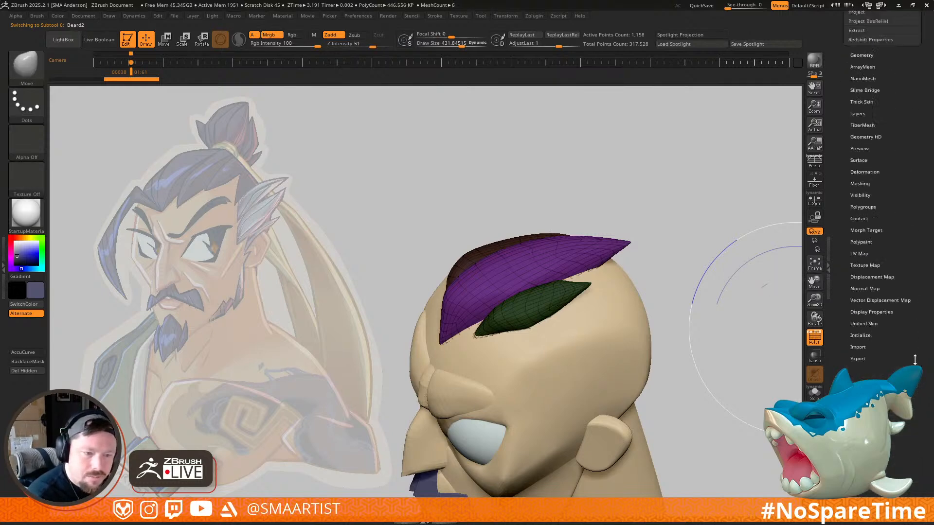
{"action": "scroll", "coordinate": [881, 273], "scroll_direction": "down", "scroll_amount": 5}
{"action": "left_click", "coordinate": [856, 316]}
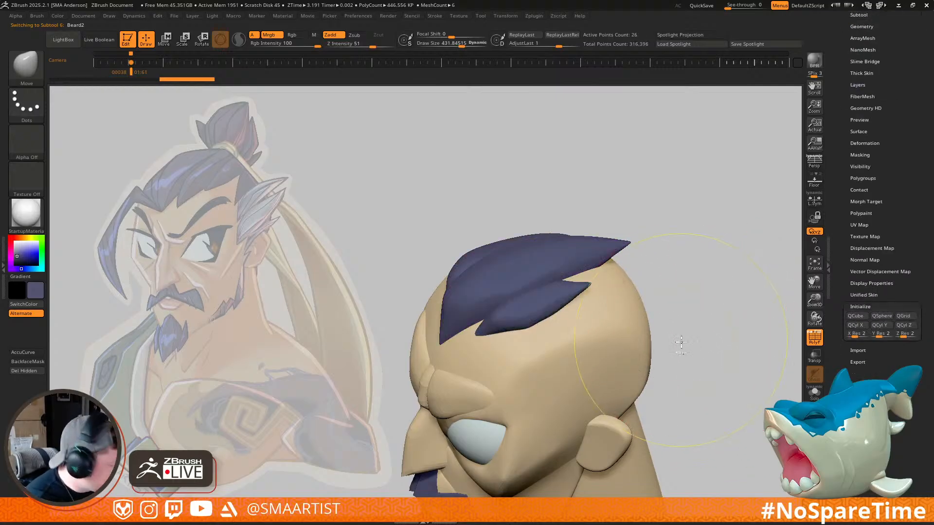
{"action": "key", "text": "alt+s"}
{"action": "key", "text": "f"}
{"action": "right_click_drag", "start_coordinate": [681, 351], "coordinate": [740, 277]}
Step: Set the cube's crease level to 15, crease its edges by polygroup and check the result with and without wireframe
{"action": "scroll", "coordinate": [861, 126], "scroll_direction": "up", "scroll_amount": 4}
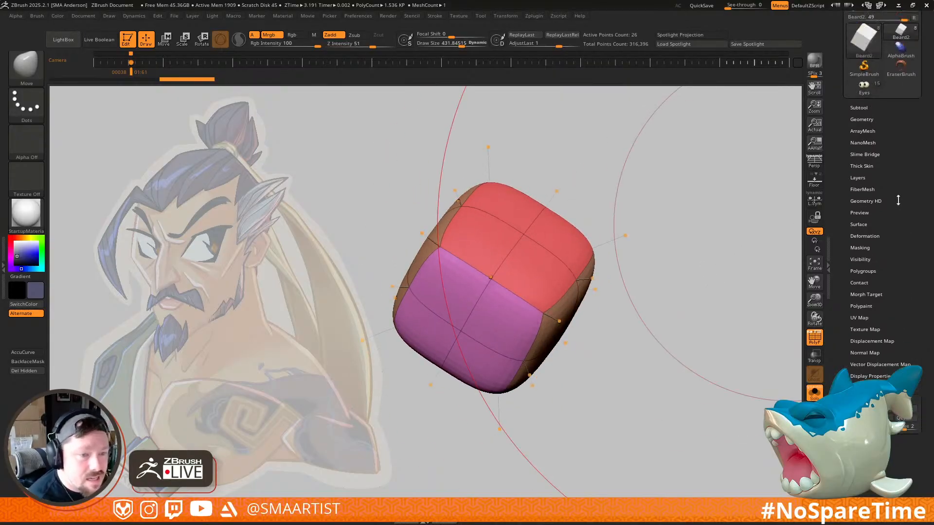
{"action": "left_click", "coordinate": [861, 120]}
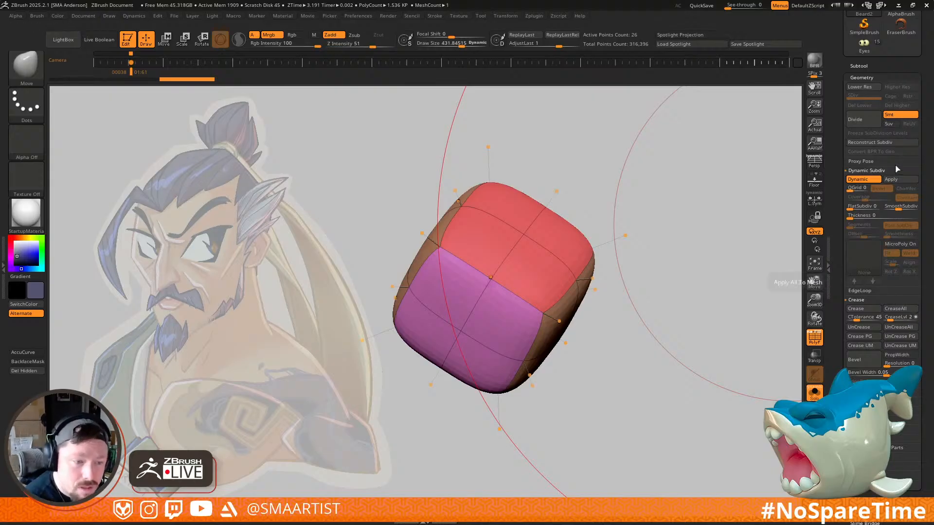
{"action": "key", "text": "shift"}
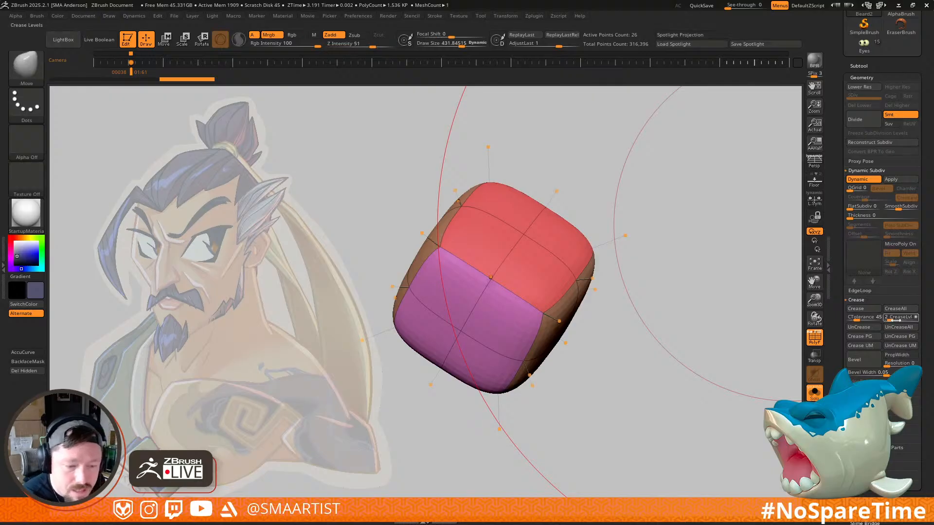
{"action": "left_click_drag", "start_coordinate": [892, 319], "coordinate": [917, 317]}
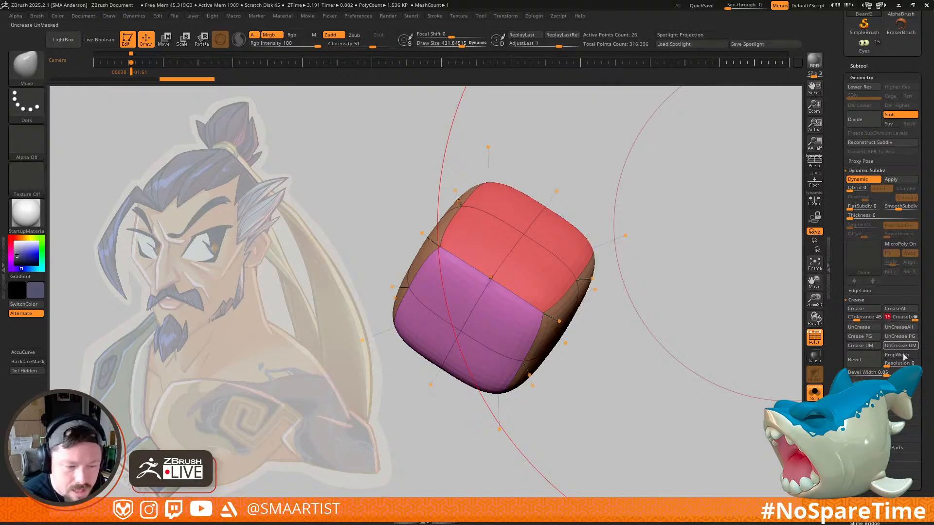
{"action": "left_click_drag", "start_coordinate": [696, 357], "coordinate": [781, 313]}
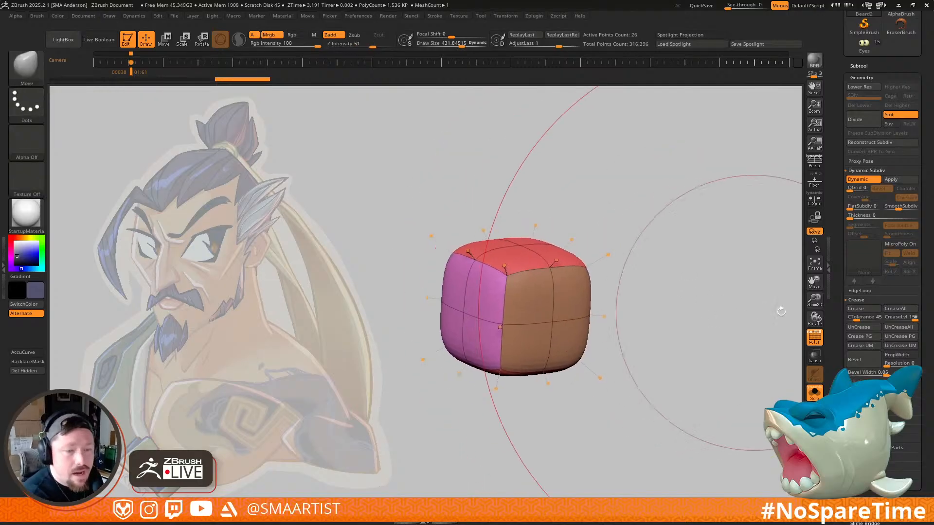
{"action": "left_click", "coordinate": [874, 339]}
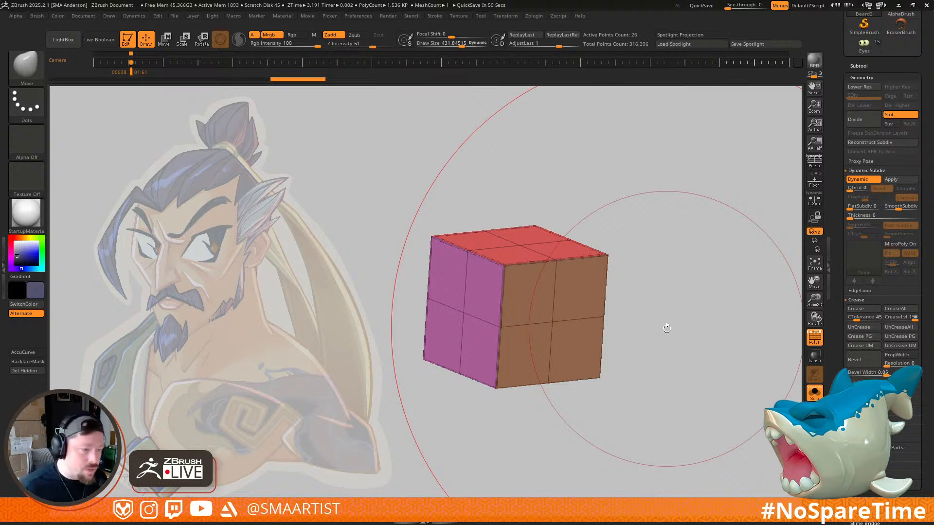
{"action": "key", "text": "shift+f"}
{"action": "left_click_drag", "start_coordinate": [705, 267], "coordinate": [702, 306]}
{"action": "right_click_drag", "start_coordinate": [702, 305], "coordinate": [737, 306], "text": "ctrl"}
{"action": "key", "text": "shift+f"}
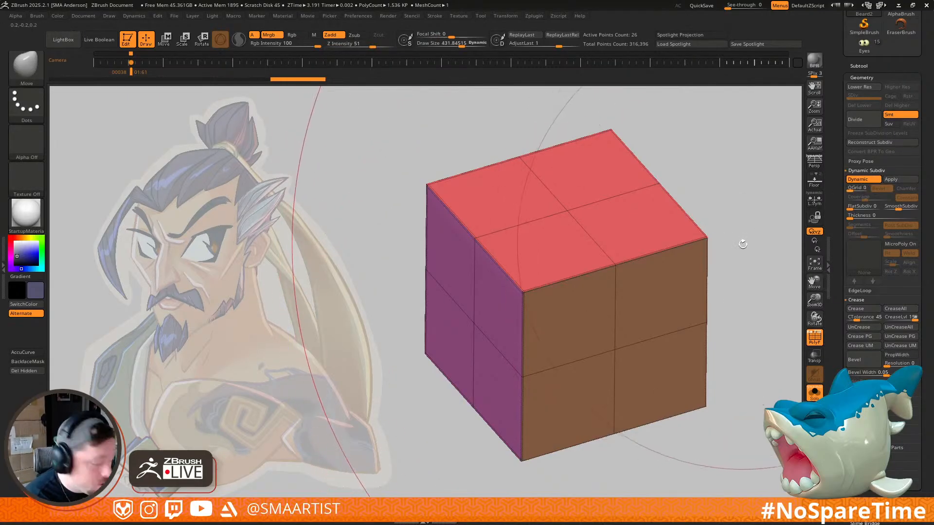
Step: Toggle dynamic subdivision off and on to compare how the creased cube looks in both states
{"action": "key", "text": "shift"}
{"action": "left_click", "coordinate": [867, 180]}
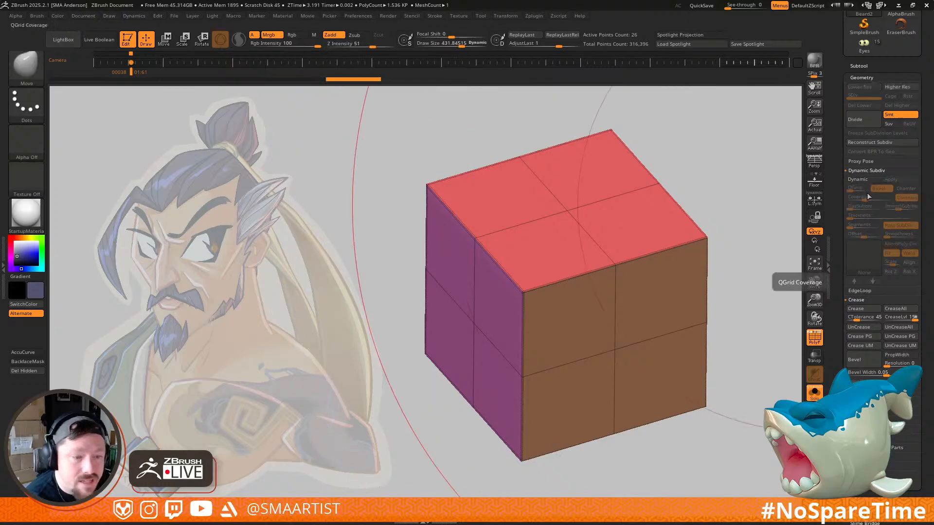
{"action": "left_click", "coordinate": [868, 180]}
{"action": "left_click", "coordinate": [868, 180]}
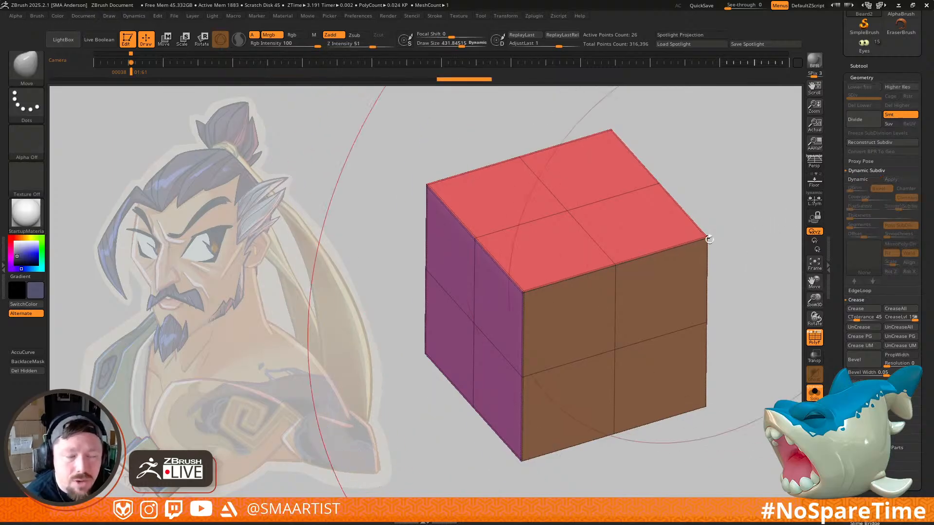
{"action": "left_click", "coordinate": [868, 180]}
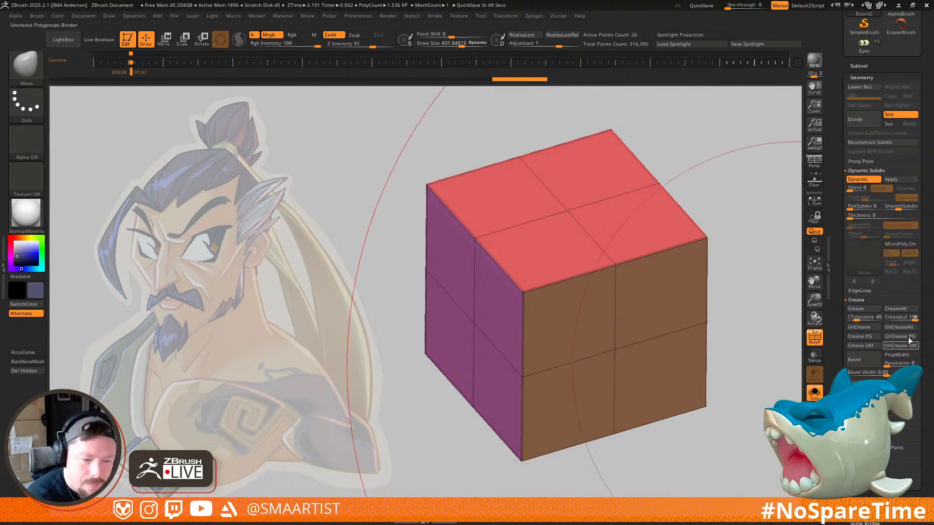
Step: Set the cube's crease level to 2, hide the polyframe and inspect the bevelled edges
{"action": "left_click_drag", "start_coordinate": [909, 320], "coordinate": [896, 320]}
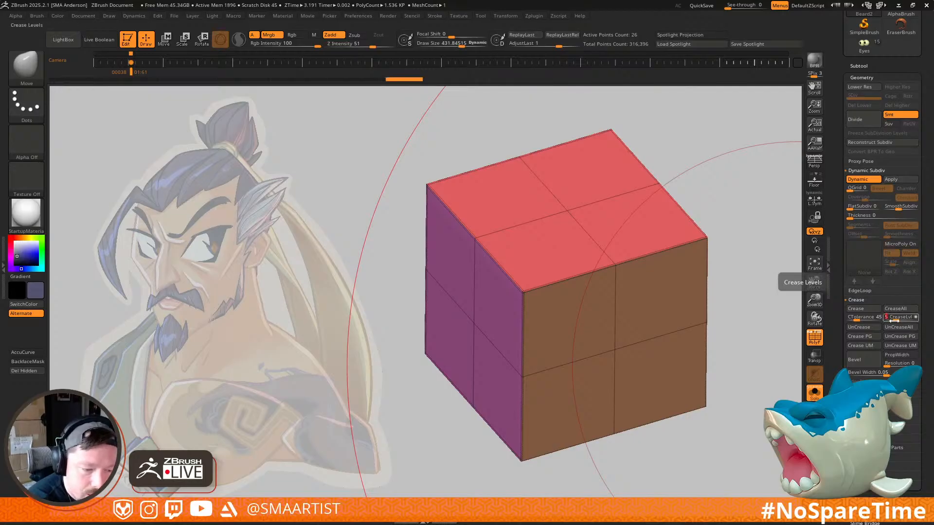
{"action": "left_click", "coordinate": [891, 328]}
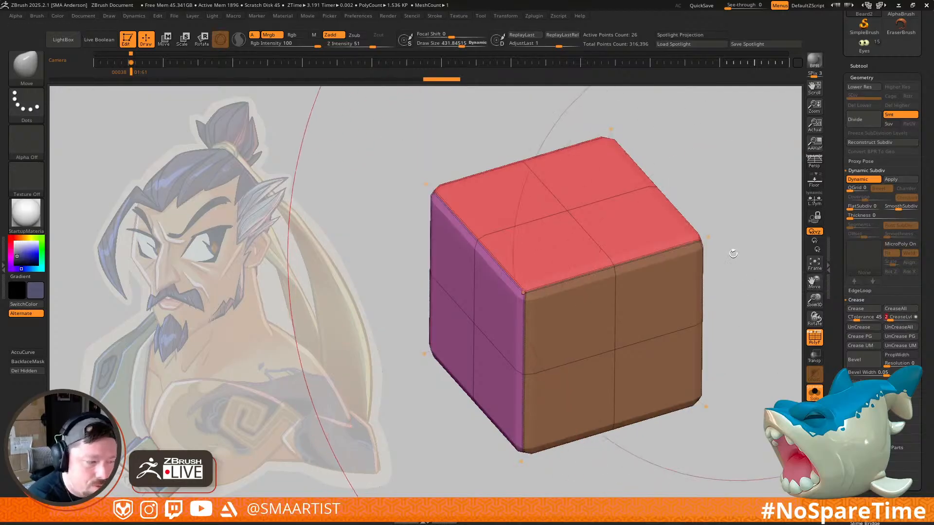
{"action": "key", "text": "shift+f"}
{"action": "left_click", "coordinate": [888, 318]}
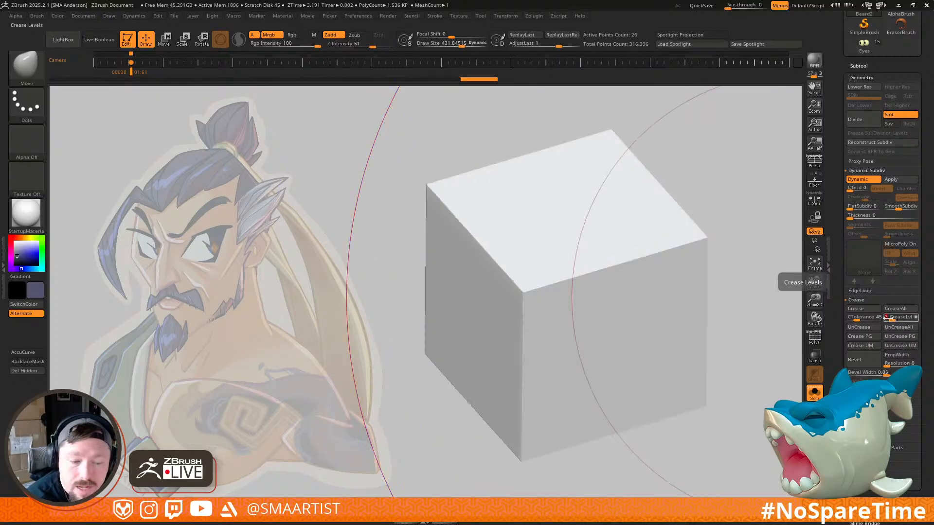
{"action": "left_click", "coordinate": [888, 318]}
{"action": "key", "text": "ctrl"}
{"action": "right_click_drag", "start_coordinate": [553, 290], "coordinate": [625, 283], "text": "ctrl"}
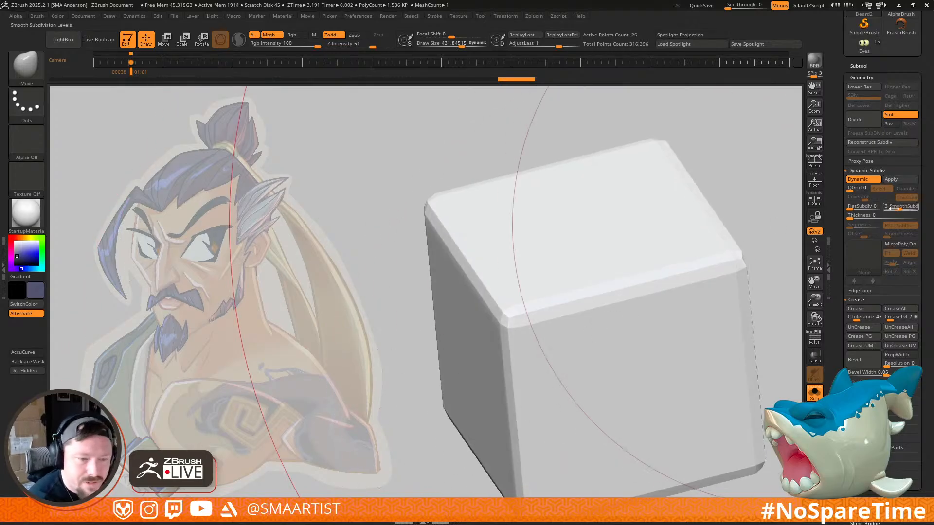
Step: Raise the cube's smooth subdivision level to 6 and reduce the brush draw size to about 13.5
{"action": "left_click_drag", "start_coordinate": [901, 210], "coordinate": [906, 209]}
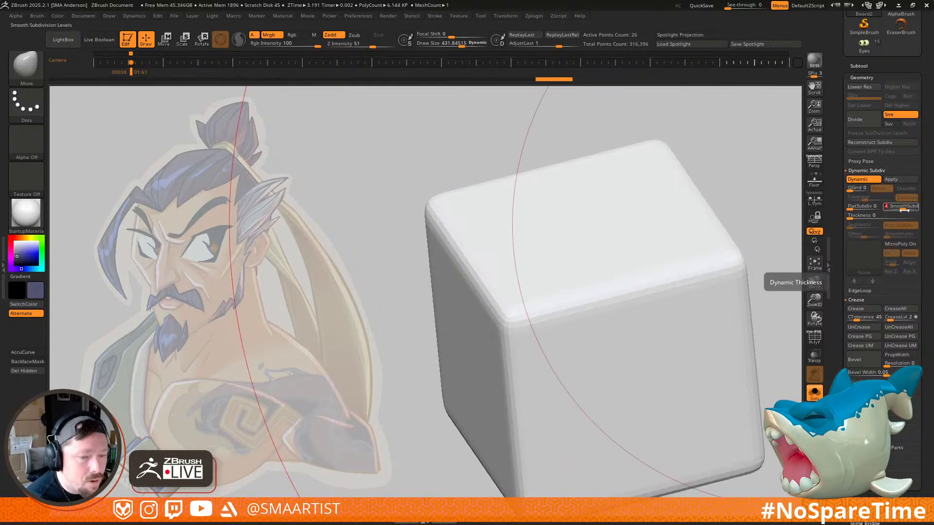
{"action": "left_click", "coordinate": [910, 209]}
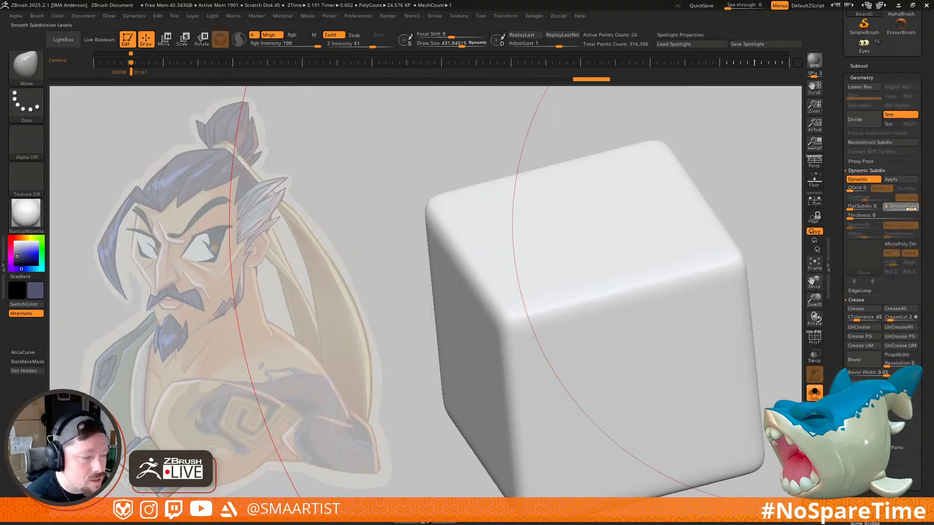
{"action": "mouse_move", "coordinate": [760, 362]}
{"action": "right_mouse_down", "text": "ctrl"}
{"action": "mouse_move", "coordinate": [732, 275]}
{"action": "mouse_move", "coordinate": [650, 252]}
{"action": "right_mouse_up", "text": "ctrl"}
{"action": "right_click_drag", "start_coordinate": [713, 236], "coordinate": [751, 312]}
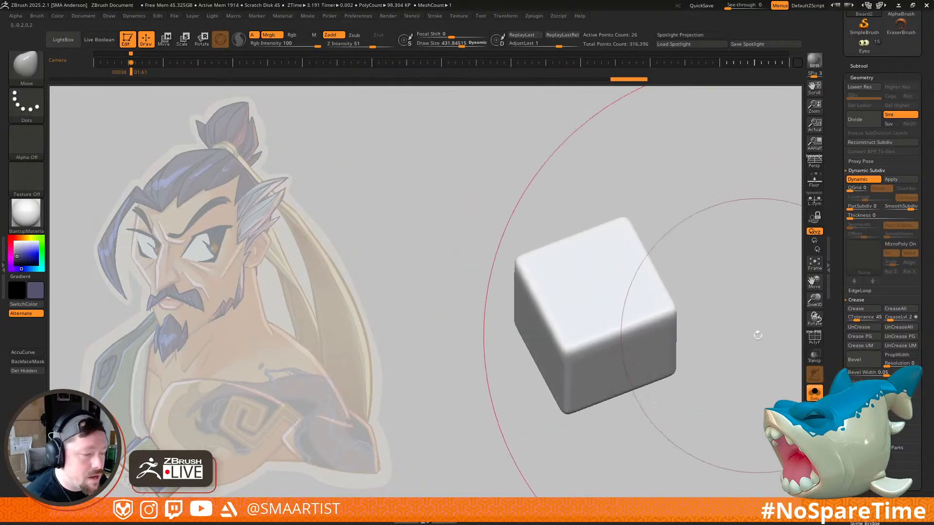
{"action": "key", "text": "s"}
{"action": "left_click_drag", "start_coordinate": [733, 287], "coordinate": [710, 285]}
{"action": "mouse_move", "coordinate": [710, 285]}
{"action": "right_mouse_down"}
{"action": "mouse_move", "coordinate": [731, 217]}
{"action": "mouse_move", "coordinate": [738, 306]}
{"action": "mouse_move", "coordinate": [680, 239]}
{"action": "mouse_move", "coordinate": [709, 276]}
{"action": "mouse_move", "coordinate": [700, 264]}
{"action": "mouse_move", "coordinate": [696, 313]}
{"action": "mouse_move", "coordinate": [676, 345]}
{"action": "right_mouse_up"}
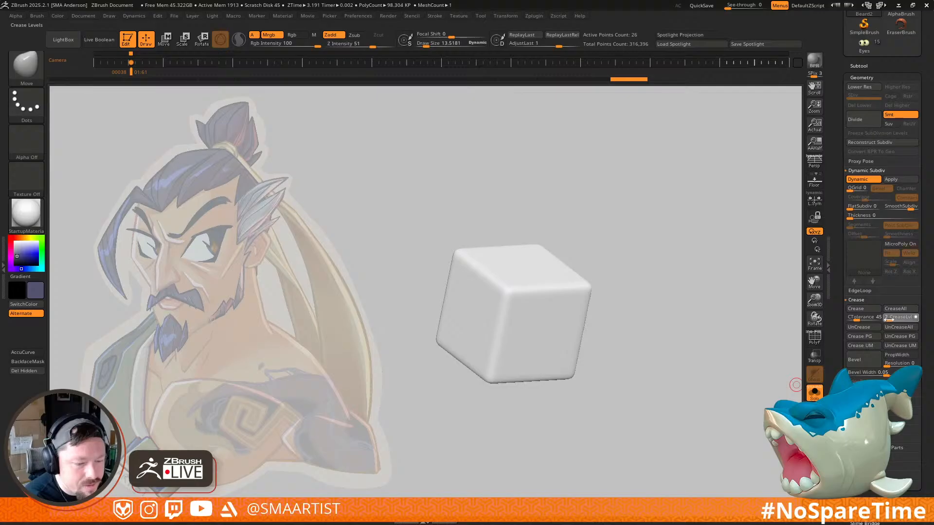
Step: Try the cube's crease level at 0, raise it to 4 and inspect how tight the edges are
{"action": "left_click_drag", "start_coordinate": [887, 319], "coordinate": [881, 320]}
{"action": "right_click_drag", "start_coordinate": [658, 315], "coordinate": [627, 349]}
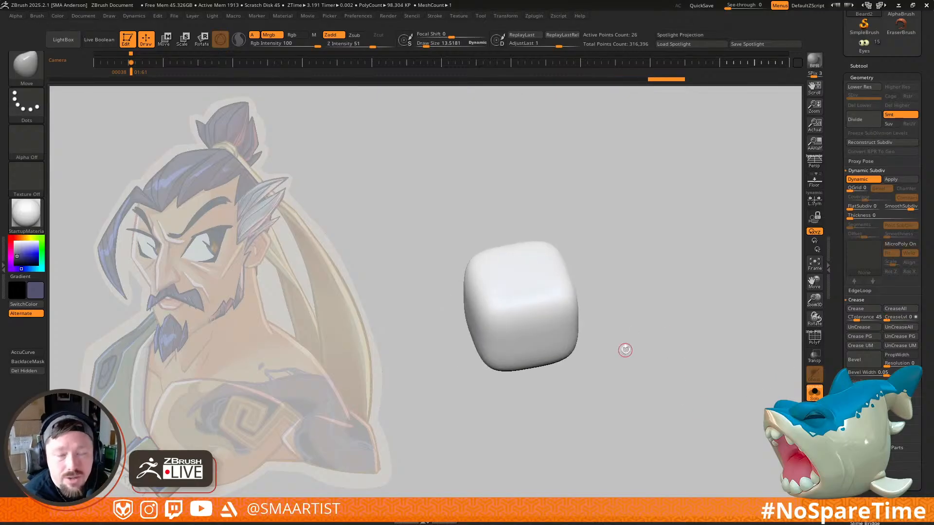
{"action": "left_click", "coordinate": [888, 322]}
{"action": "left_click_drag", "start_coordinate": [638, 341], "coordinate": [607, 339]}
{"action": "left_click_drag", "start_coordinate": [888, 321], "coordinate": [893, 321]}
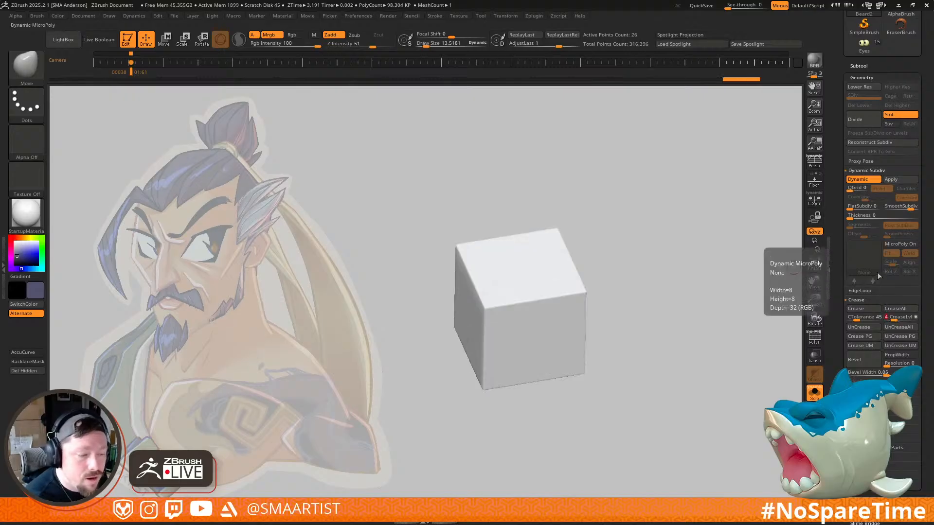
{"action": "mouse_move", "coordinate": [542, 293]}
{"action": "right_mouse_down", "text": "ctrl"}
{"action": "mouse_move", "coordinate": [715, 312]}
{"action": "mouse_move", "coordinate": [761, 277]}
{"action": "right_mouse_up", "text": "ctrl"}
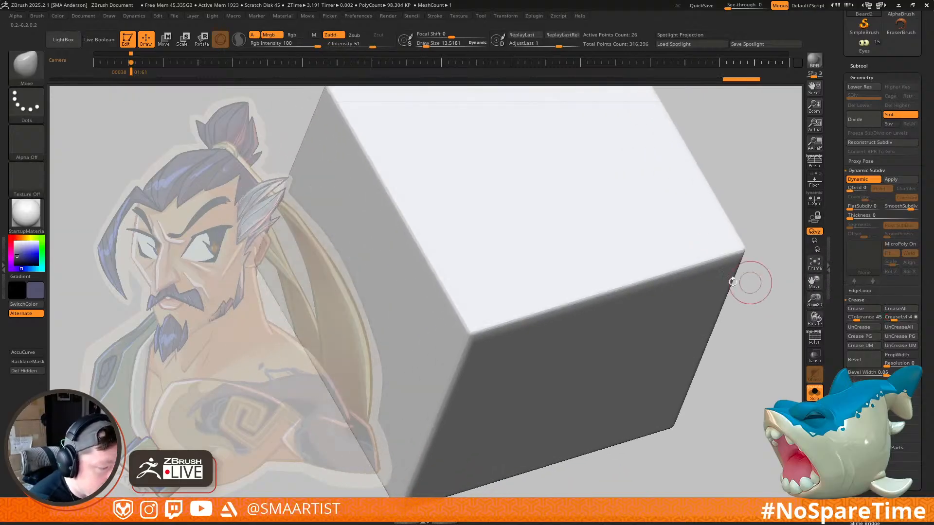
{"action": "key", "text": "ctrl"}
{"action": "right_click_drag", "start_coordinate": [739, 322], "coordinate": [705, 305], "text": "ctrl"}
{"action": "right_click_drag", "start_coordinate": [705, 305], "coordinate": [735, 312], "text": "ctrl"}
Step: Set the cube's smooth subdivision level to 7 and check the edges from different distances
{"action": "left_click", "coordinate": [910, 209]}
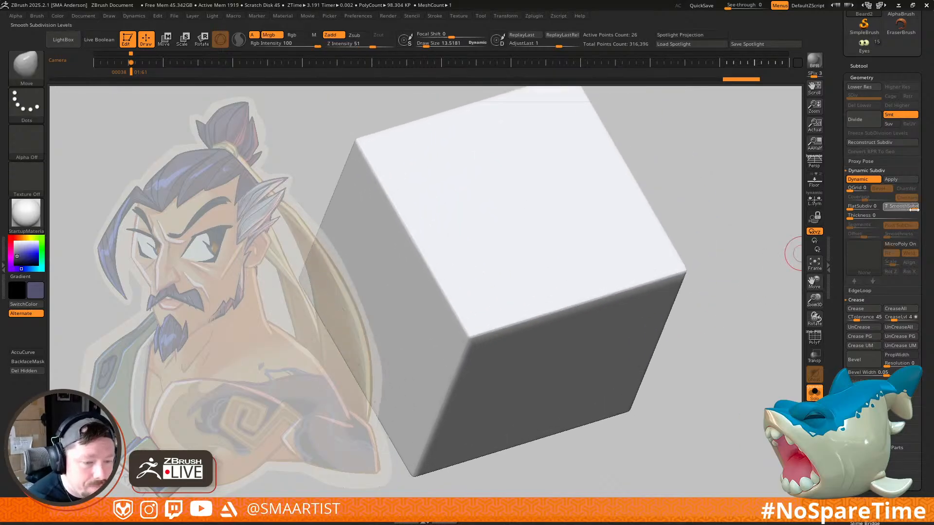
{"action": "right_click_drag", "start_coordinate": [658, 315], "coordinate": [752, 306]}
{"action": "right_click_drag", "start_coordinate": [522, 275], "coordinate": [722, 217], "text": "ctrl"}
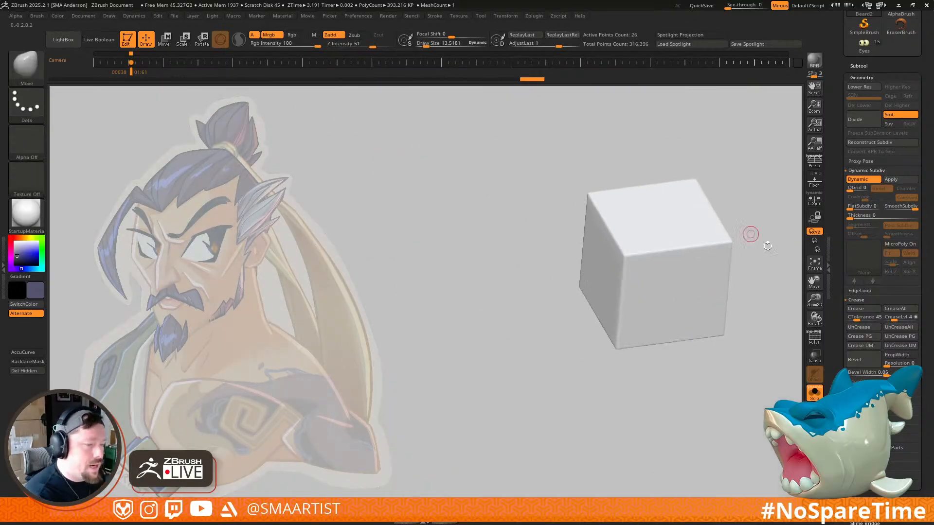
{"action": "right_click_drag", "start_coordinate": [798, 248], "coordinate": [652, 285], "text": "alt"}
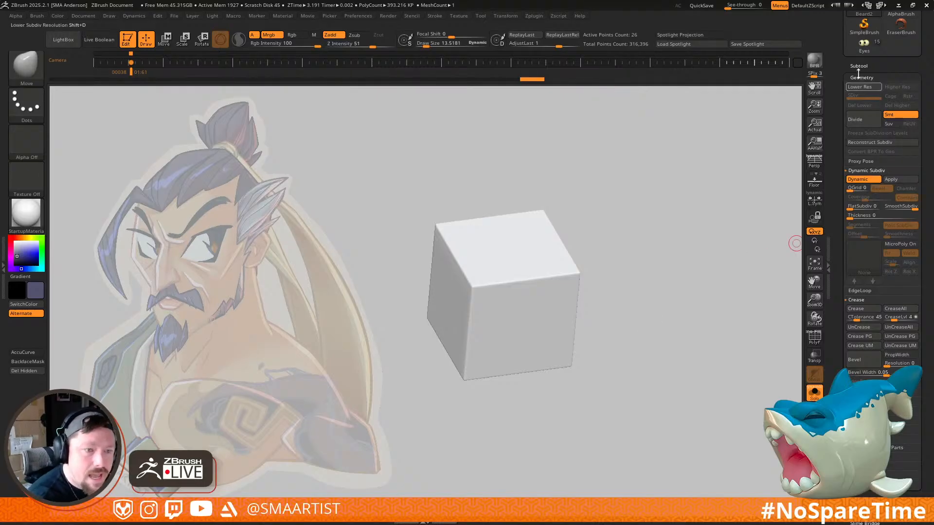
Step: Delete the Beard2 test cube subtool
{"action": "left_click", "coordinate": [858, 65]}
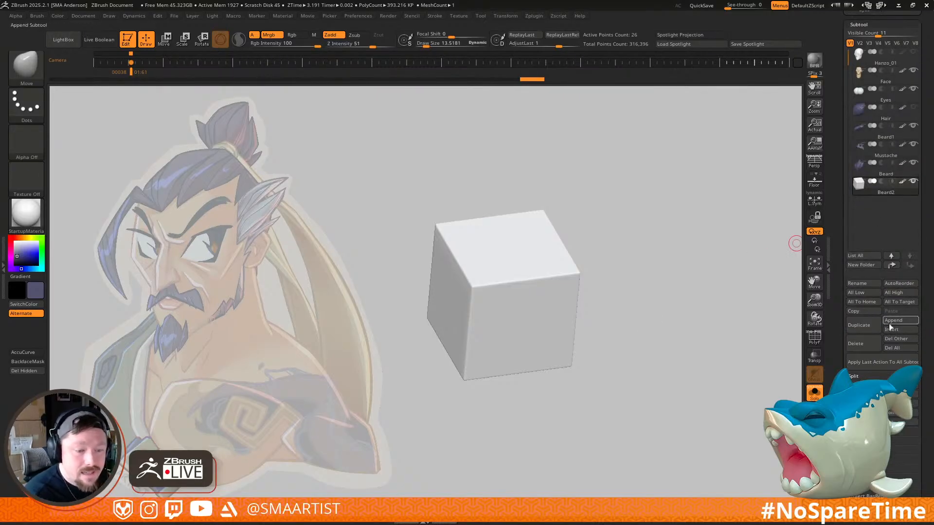
{"action": "left_click", "coordinate": [864, 346]}
{"action": "left_click", "coordinate": [772, 370]}
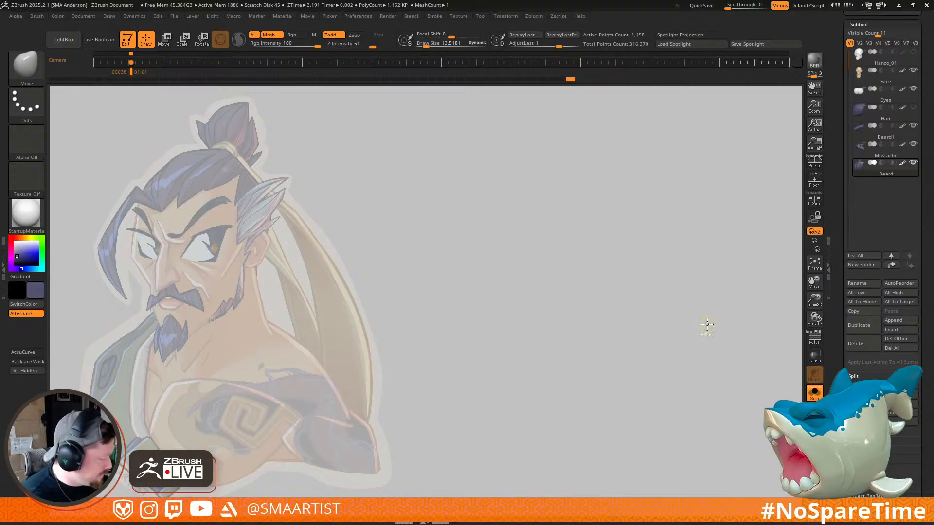
Step: Turn off solo display so that the whole head and its hair pieces are shown
{"action": "key", "text": "ctrl+shift+s"}
{"action": "key", "text": "f"}
{"action": "right_click_drag", "start_coordinate": [710, 375], "coordinate": [706, 325], "text": "ctrl"}
{"action": "mouse_move", "coordinate": [706, 325]}
{"action": "right_mouse_down"}
{"action": "mouse_move", "coordinate": [605, 324]}
{"action": "mouse_move", "coordinate": [584, 288]}
{"action": "mouse_move", "coordinate": [638, 308]}
{"action": "mouse_move", "coordinate": [614, 305]}
{"action": "mouse_move", "coordinate": [657, 288]}
{"action": "right_mouse_up"}
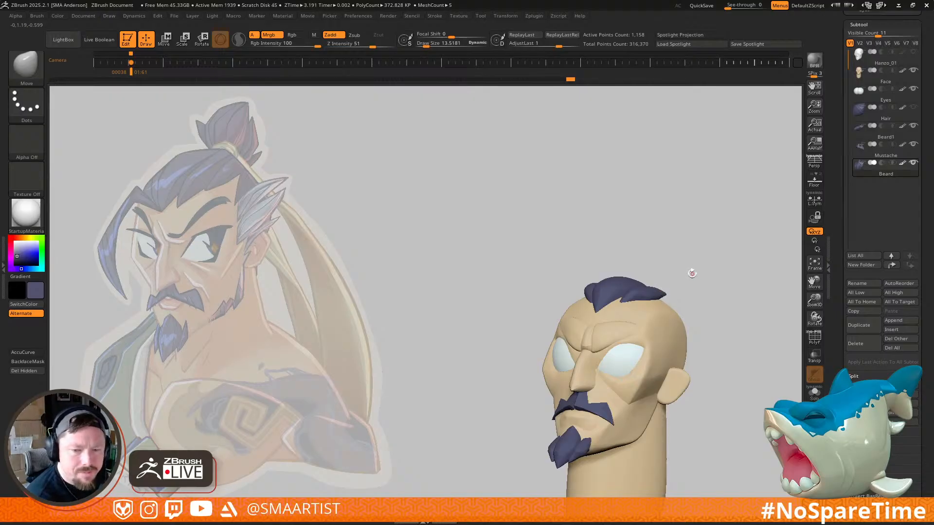
{"action": "mouse_move", "coordinate": [690, 276]}
{"action": "right_mouse_down"}
{"action": "mouse_move", "coordinate": [708, 267]}
{"action": "mouse_move", "coordinate": [698, 292]}
{"action": "mouse_move", "coordinate": [698, 250]}
{"action": "mouse_move", "coordinate": [710, 268]}
{"action": "mouse_move", "coordinate": [699, 261]}
{"action": "mouse_move", "coordinate": [736, 258]}
{"action": "mouse_move", "coordinate": [688, 261]}
{"action": "mouse_move", "coordinate": [690, 278]}
{"action": "mouse_move", "coordinate": [658, 294]}
{"action": "mouse_move", "coordinate": [673, 338]}
{"action": "mouse_move", "coordinate": [668, 388]}
{"action": "mouse_move", "coordinate": [690, 317]}
{"action": "mouse_move", "coordinate": [677, 296]}
{"action": "mouse_move", "coordinate": [576, 344]}
{"action": "right_mouse_up"}
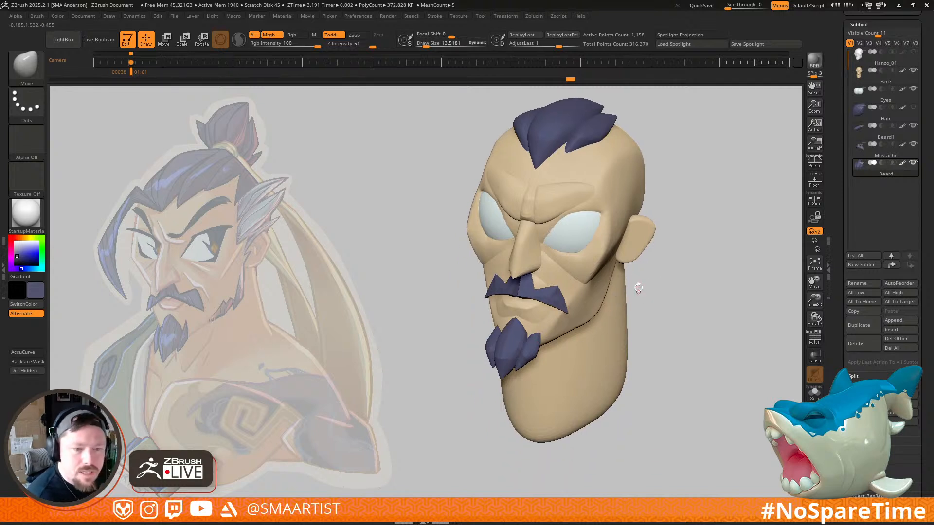
Step: Duplicate the chin beard subtool and move the copy up the subtool list to just below Beard1
{"action": "key", "text": "ctrl+shift+d"}
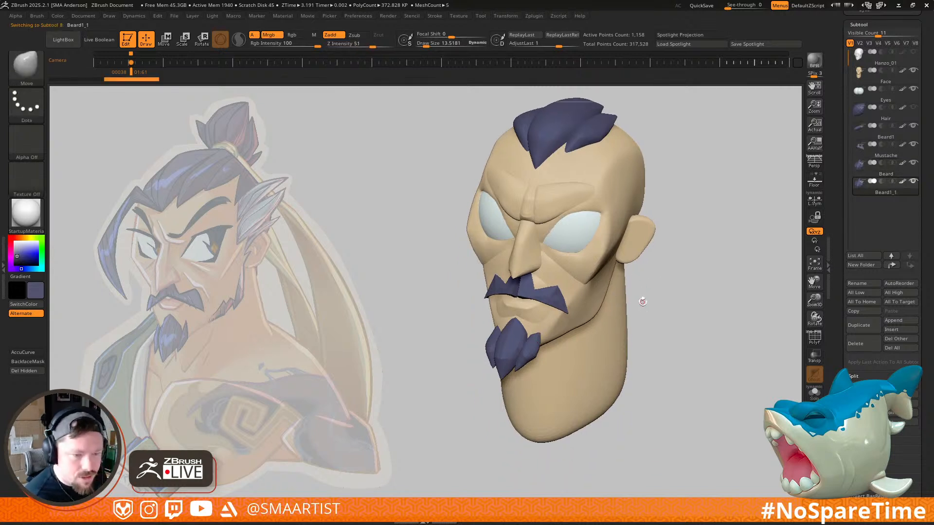
{"action": "key", "text": "ctrl+Up"}
{"action": "key", "text": "ctrl+Up"}
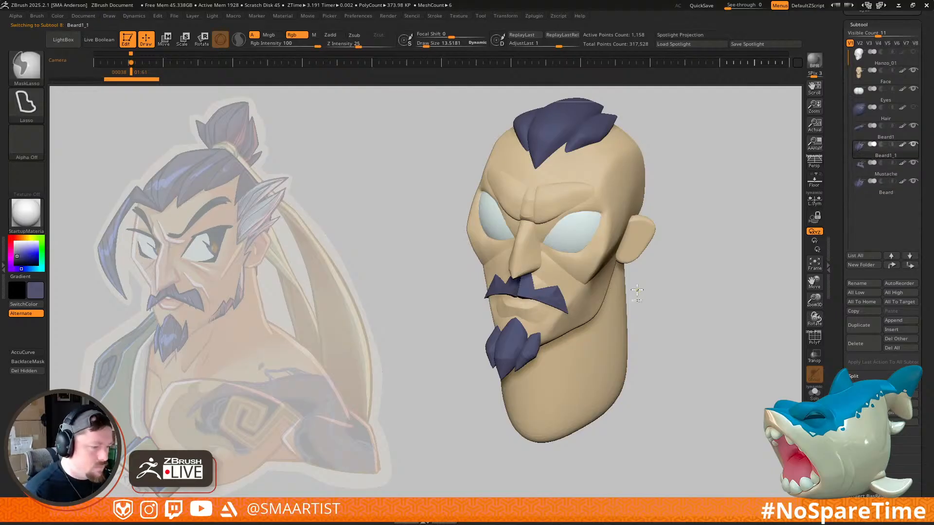
Step: Move the duplicated beard piece from the chin to the side of the head, just above the ear
{"action": "key", "text": "w"}
{"action": "left_click_drag", "start_coordinate": [513, 345], "coordinate": [537, 360]}
{"action": "left_click_drag", "start_coordinate": [529, 315], "coordinate": [672, 194]}
{"action": "left_click_drag", "start_coordinate": [737, 192], "coordinate": [684, 261]}
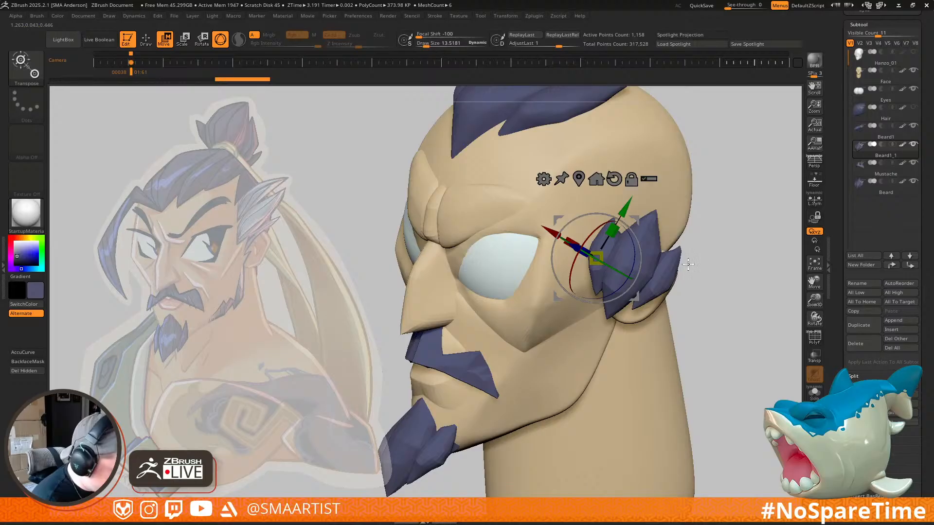
Step: Stretch the tuft into longer, backward-pointing locks with the transpose line and refine it with the Move brush at draw size about 119
{"action": "key", "text": "y"}
{"action": "left_click_drag", "start_coordinate": [607, 315], "coordinate": [605, 316]}
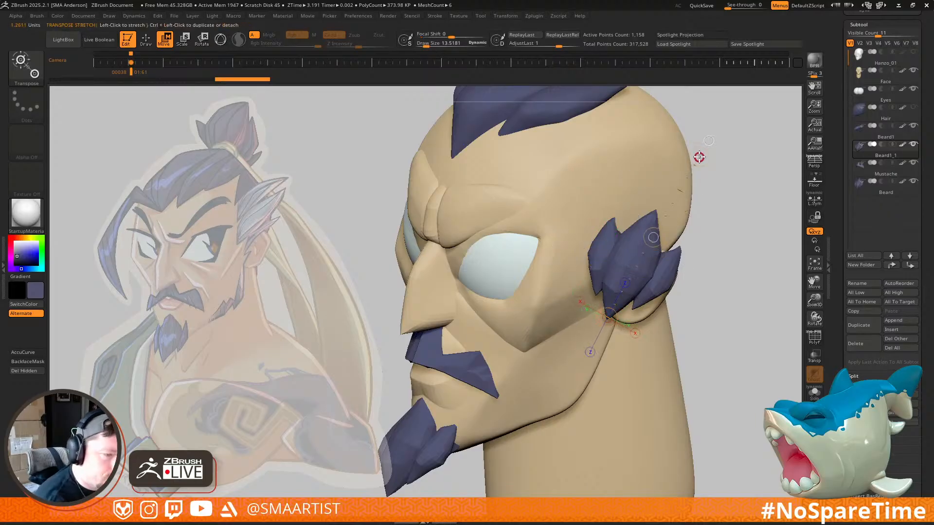
{"action": "mouse_move", "coordinate": [784, 96]}
{"action": "left_mouse_down"}
{"action": "mouse_move", "coordinate": [645, 271]}
{"action": "mouse_move", "coordinate": [629, 331]}
{"action": "mouse_move", "coordinate": [637, 314]}
{"action": "left_mouse_up"}
{"action": "key", "text": "q"}
{"action": "mouse_move", "coordinate": [692, 225]}
{"action": "left_mouse_down"}
{"action": "mouse_move", "coordinate": [664, 272]}
{"action": "mouse_move", "coordinate": [717, 203]}
{"action": "mouse_move", "coordinate": [708, 224]}
{"action": "mouse_move", "coordinate": [723, 225]}
{"action": "left_mouse_up"}
{"action": "key", "text": "s"}
{"action": "mouse_move", "coordinate": [767, 194]}
{"action": "left_mouse_down"}
{"action": "mouse_move", "coordinate": [744, 217]}
{"action": "mouse_move", "coordinate": [744, 194]}
{"action": "mouse_move", "coordinate": [673, 229]}
{"action": "mouse_move", "coordinate": [667, 219]}
{"action": "mouse_move", "coordinate": [677, 267]}
{"action": "mouse_move", "coordinate": [684, 257]}
{"action": "left_mouse_up"}
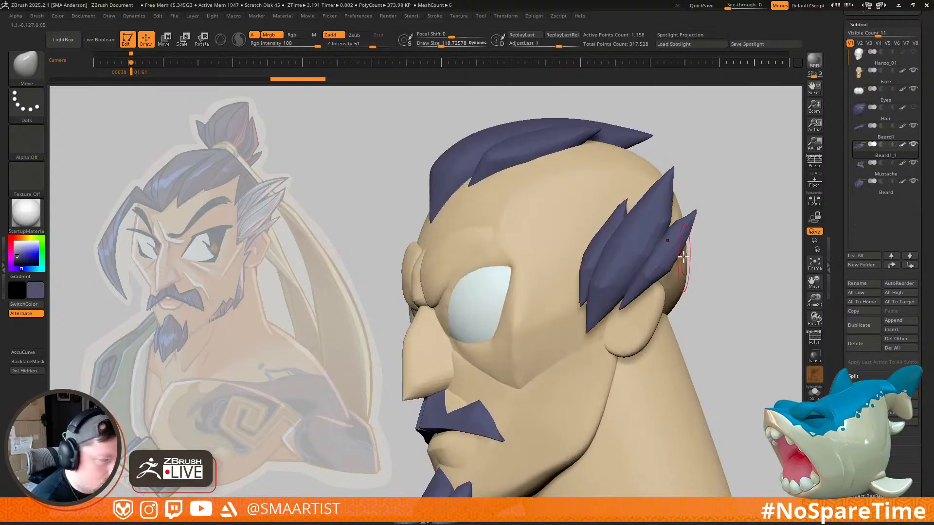
{"action": "right_click_drag", "start_coordinate": [681, 263], "coordinate": [720, 258]}
Step: Place the tuft on the opposite side of the head and rotate it so its locks sweep back above that ear
{"action": "key", "text": "e"}
{"action": "left_click_drag", "start_coordinate": [683, 248], "coordinate": [509, 288]}
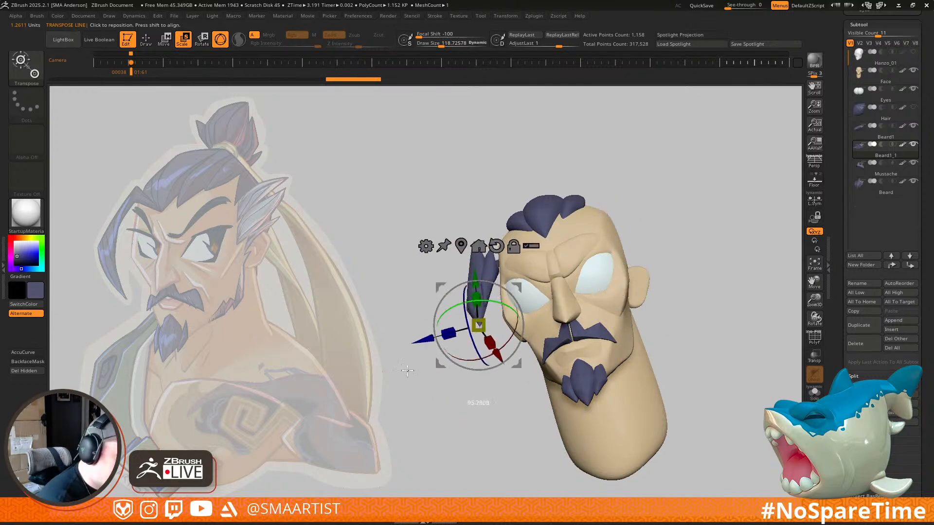
{"action": "right_click_drag", "start_coordinate": [408, 368], "coordinate": [670, 269]}
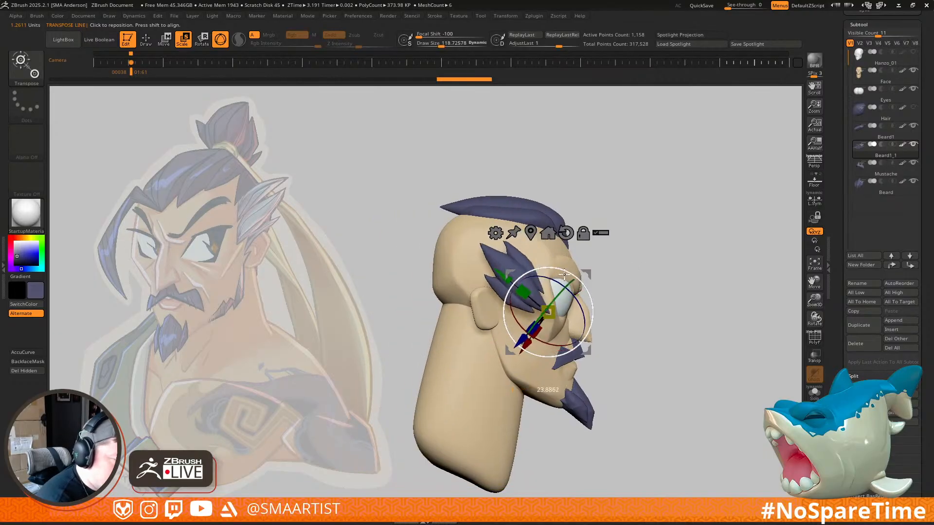
{"action": "mouse_move", "coordinate": [564, 275]}
{"action": "right_mouse_down"}
{"action": "mouse_move", "coordinate": [533, 311]}
{"action": "mouse_move", "coordinate": [534, 280]}
{"action": "mouse_move", "coordinate": [556, 265]}
{"action": "mouse_move", "coordinate": [570, 273]}
{"action": "mouse_move", "coordinate": [683, 216]}
{"action": "right_mouse_up"}
{"action": "key", "text": "q"}
{"action": "right_click_drag", "start_coordinate": [649, 250], "coordinate": [702, 232], "text": "alt"}
Step: Sample the light blue-grey of the temple hair in the reference image and fill the tuft subtool with it
{"action": "key", "text": "z"}
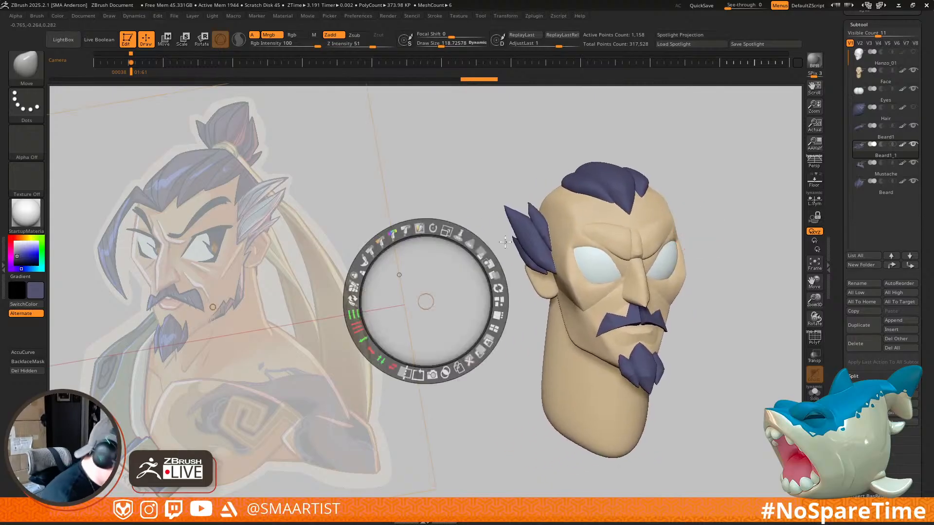
{"action": "key", "text": "c"}
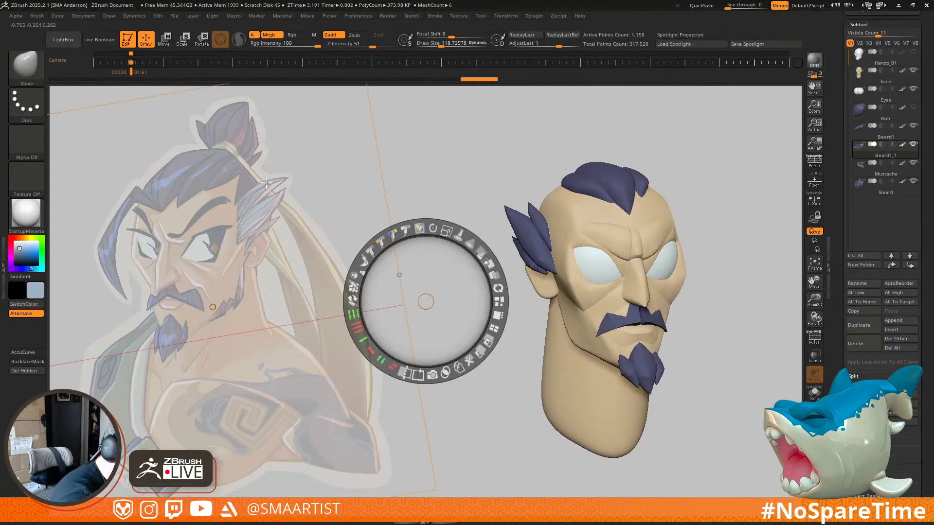
{"action": "key", "text": "z"}
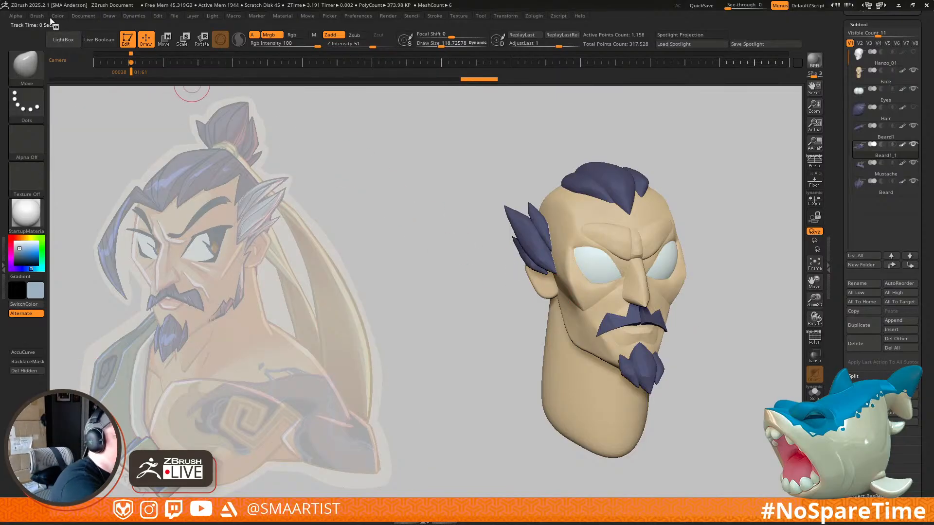
{"action": "left_click", "coordinate": [57, 16]}
{"action": "left_click", "coordinate": [84, 190]}
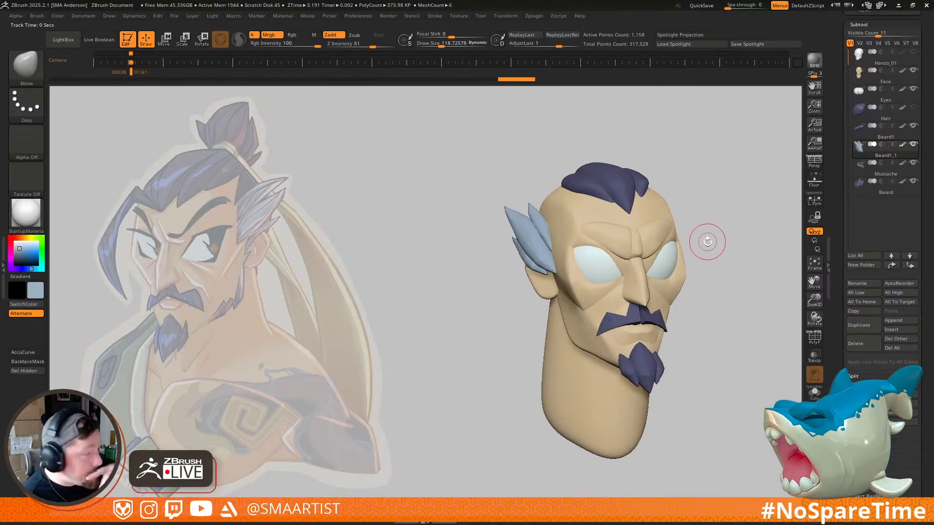
Step: Show the polyframe, isolate the tuft's lowest lock and assign it its own polygroup
{"action": "left_click_drag", "start_coordinate": [703, 257], "coordinate": [685, 277]}
{"action": "right_click_drag", "start_coordinate": [685, 277], "coordinate": [618, 301]}
{"action": "mouse_move", "coordinate": [584, 296]}
{"action": "right_mouse_down"}
{"action": "mouse_move", "coordinate": [578, 259]}
{"action": "mouse_move", "coordinate": [570, 263]}
{"action": "mouse_move", "coordinate": [586, 293]}
{"action": "mouse_move", "coordinate": [583, 366]}
{"action": "mouse_move", "coordinate": [585, 304]}
{"action": "mouse_move", "coordinate": [548, 313]}
{"action": "right_mouse_up"}
{"action": "key", "text": "shift+f"}
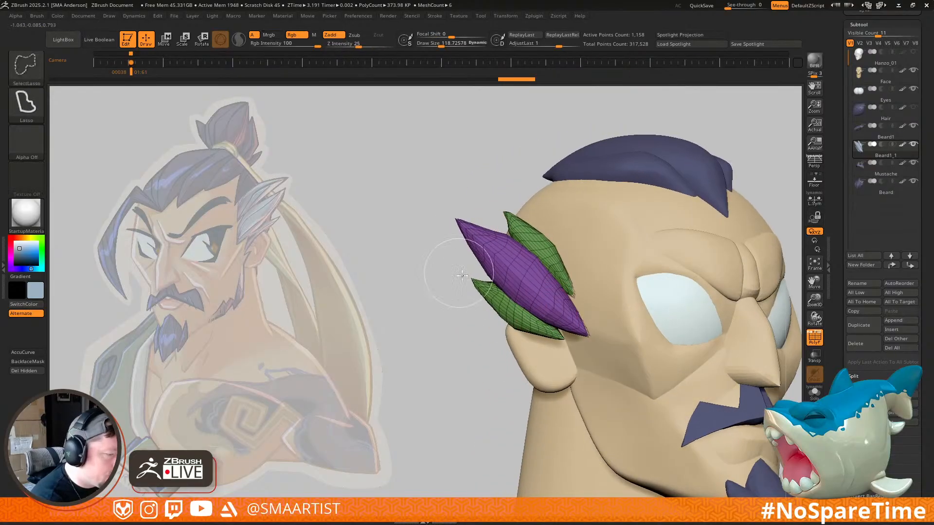
{"action": "left_click_drag", "start_coordinate": [476, 283], "coordinate": [478, 279], "text": "ctrl+shift"}
{"action": "key", "text": "ctrl+shift+a"}
{"action": "key", "text": "ctrl+w"}
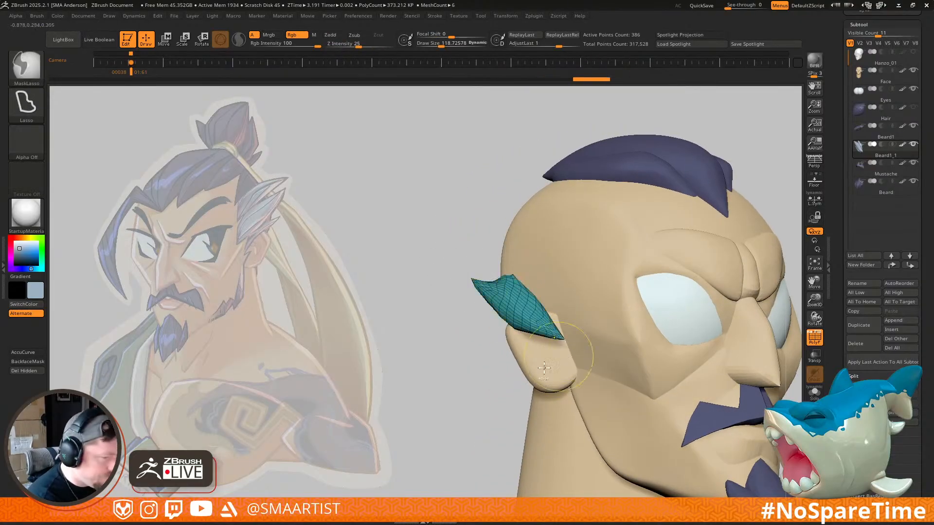
Step: Unhide the whole tuft and mask everything except the lowest lock, ready for moving it with the gizmo
{"action": "left_click", "coordinate": [484, 402], "text": "ctrl+shift"}
{"action": "key", "text": "w"}
{"action": "left_click", "coordinate": [525, 319], "text": "ctrl"}
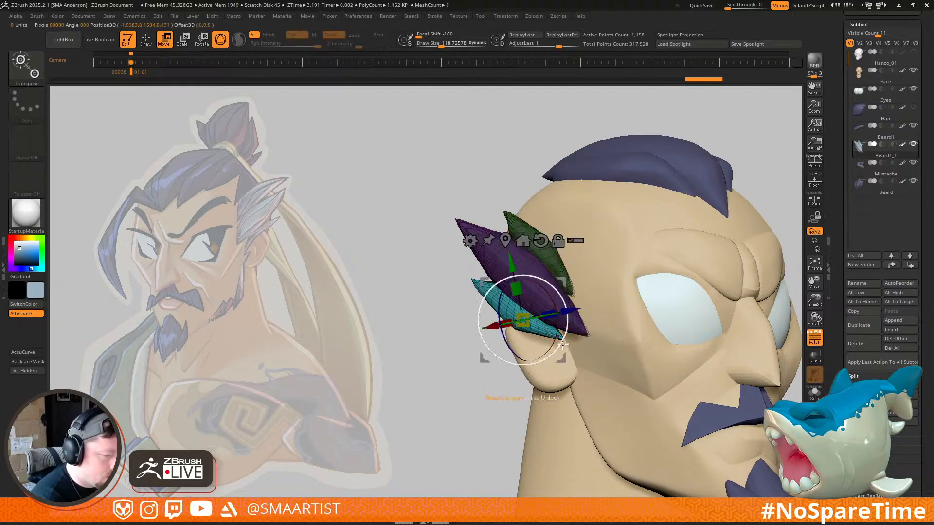
Step: Scale the tuft's lowest lock down to about 0.81 from its root and rotate it to lie above the ear
{"action": "left_click", "coordinate": [587, 299], "text": "alt"}
{"action": "left_click", "coordinate": [558, 338], "text": "alt"}
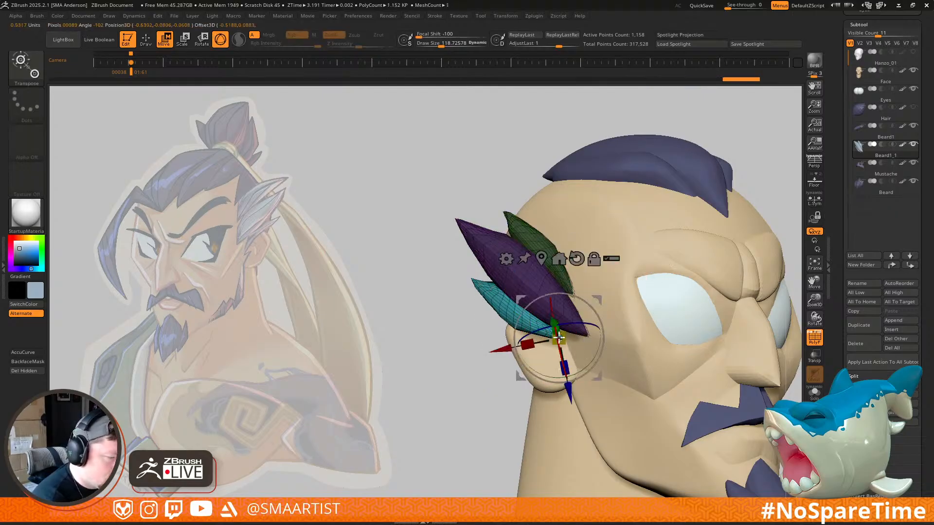
{"action": "left_click_drag", "start_coordinate": [560, 338], "coordinate": [554, 335]}
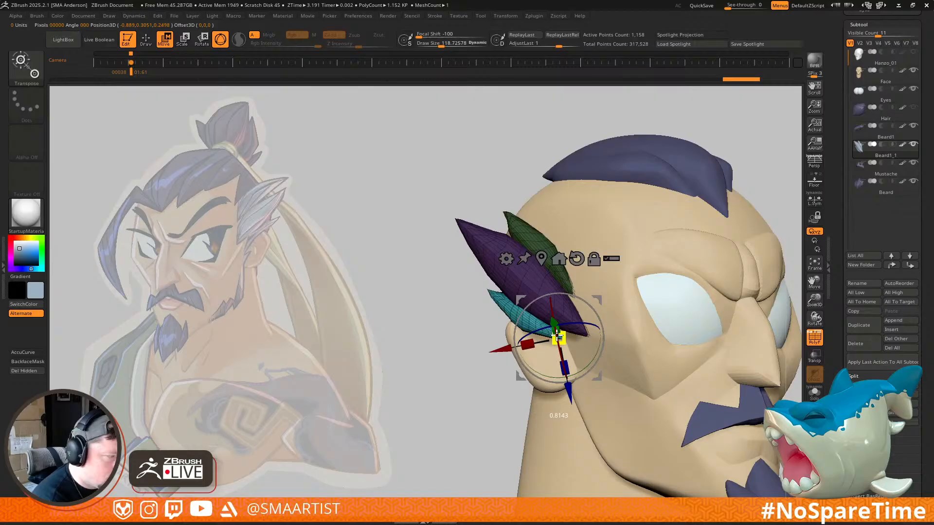
{"action": "right_click_drag", "start_coordinate": [563, 327], "coordinate": [594, 295]}
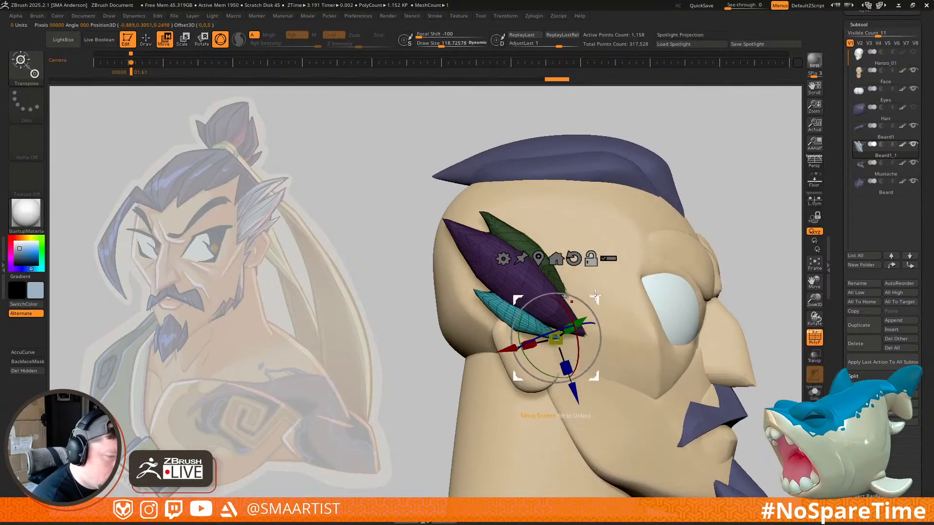
{"action": "left_click", "coordinate": [538, 258]}
{"action": "left_click_drag", "start_coordinate": [528, 324], "coordinate": [533, 304]}
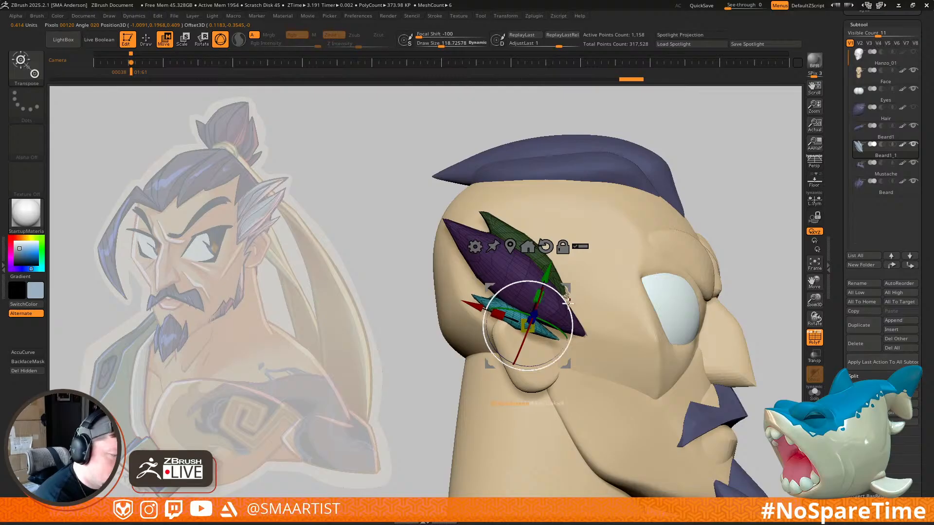
Step: Reshape the lowest lock with the Move brush, then clear the mask and hide the polyframe
{"action": "key", "text": "b"}
{"action": "key", "text": "m"}
{"action": "key", "text": "v"}
{"action": "right_click_drag", "start_coordinate": [569, 323], "coordinate": [554, 334]}
{"action": "key", "text": "s"}
{"action": "left_click_drag", "start_coordinate": [558, 336], "coordinate": [589, 331]}
{"action": "right_click_drag", "start_coordinate": [576, 321], "coordinate": [611, 265]}
{"action": "left_click", "coordinate": [726, 245], "text": "ctrl"}
{"action": "key", "text": "shift+f"}
Step: Refine the tuft's root and front edge with smaller Move brush strokes so the locks sit against the temple
{"action": "mouse_move", "coordinate": [739, 294]}
{"action": "right_mouse_down", "text": "ctrl"}
{"action": "mouse_move", "coordinate": [696, 265]}
{"action": "mouse_move", "coordinate": [700, 279]}
{"action": "mouse_move", "coordinate": [658, 219]}
{"action": "mouse_move", "coordinate": [600, 381]}
{"action": "mouse_move", "coordinate": [571, 285]}
{"action": "mouse_move", "coordinate": [581, 284]}
{"action": "right_mouse_up", "text": "ctrl"}
{"action": "key", "text": "s"}
{"action": "left_click_drag", "start_coordinate": [562, 319], "coordinate": [560, 319]}
{"action": "left_click_drag", "start_coordinate": [572, 316], "coordinate": [573, 333]}
{"action": "right_click_drag", "start_coordinate": [573, 327], "coordinate": [564, 394]}
{"action": "key", "text": "s"}
{"action": "left_click_drag", "start_coordinate": [578, 302], "coordinate": [578, 307]}
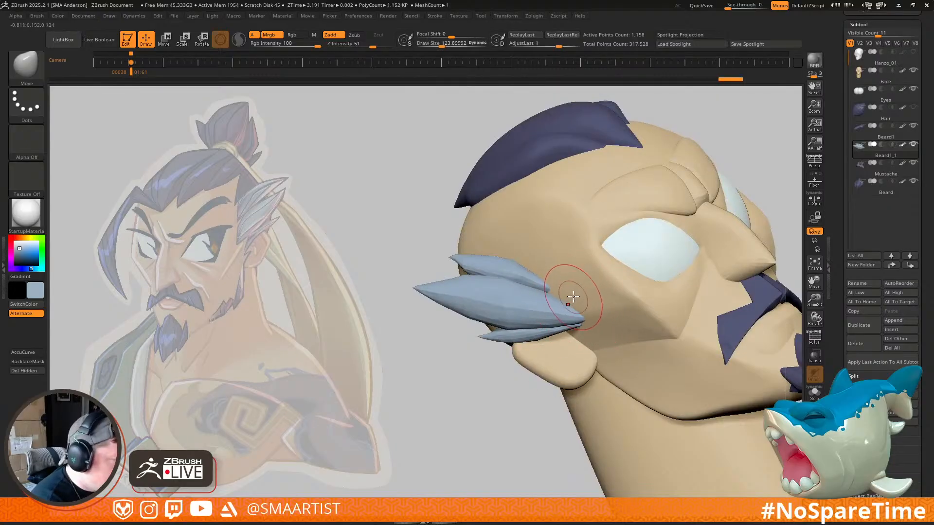
{"action": "right_click_drag", "start_coordinate": [578, 293], "coordinate": [569, 294]}
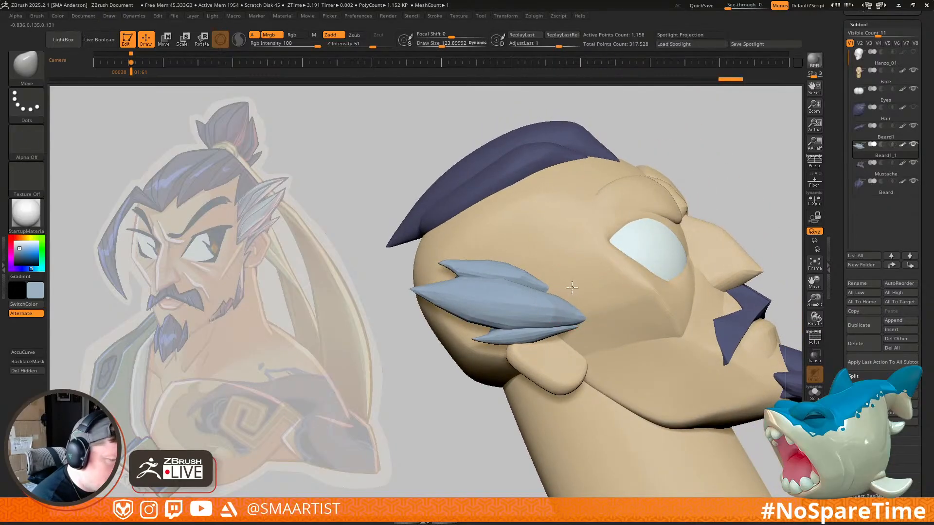
{"action": "key", "text": "s"}
{"action": "left_click_drag", "start_coordinate": [569, 292], "coordinate": [566, 290]}
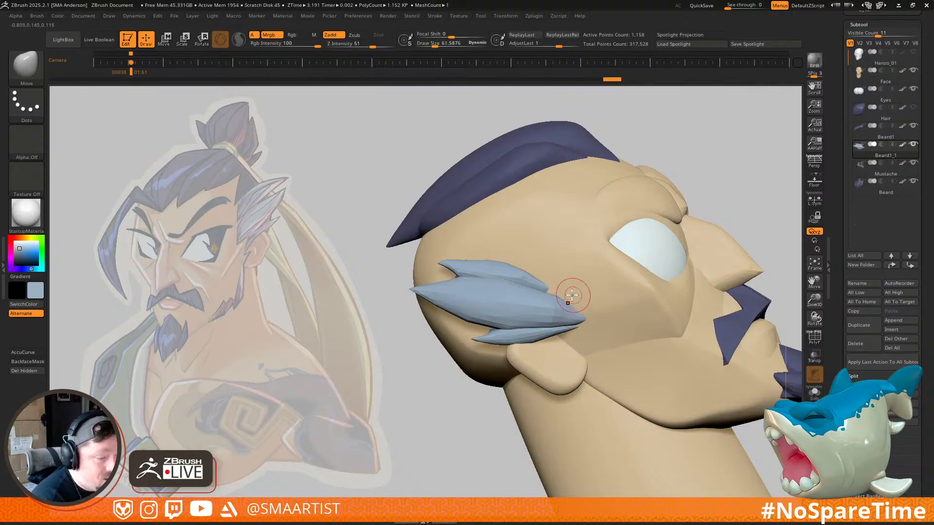
{"action": "key", "text": "ctrl+shift+z"}
{"action": "key", "text": "ctrl+shift+z"}
Step: Mirror and weld the temple tuft so the other side of the head gets a matching one
{"action": "mouse_move", "coordinate": [592, 327]}
{"action": "right_mouse_down", "text": "ctrl"}
{"action": "mouse_move", "coordinate": [647, 277]}
{"action": "mouse_move", "coordinate": [627, 292]}
{"action": "mouse_move", "coordinate": [720, 268]}
{"action": "mouse_move", "coordinate": [715, 238]}
{"action": "mouse_move", "coordinate": [704, 267]}
{"action": "mouse_move", "coordinate": [696, 266]}
{"action": "right_mouse_up", "text": "ctrl"}
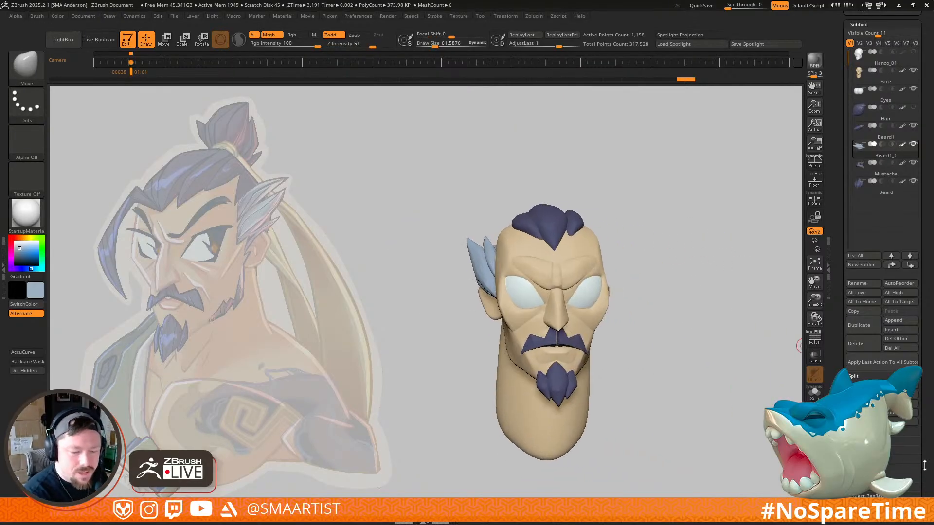
{"action": "left_click_drag", "start_coordinate": [924, 466], "coordinate": [912, 356]}
{"action": "left_click", "coordinate": [862, 227]}
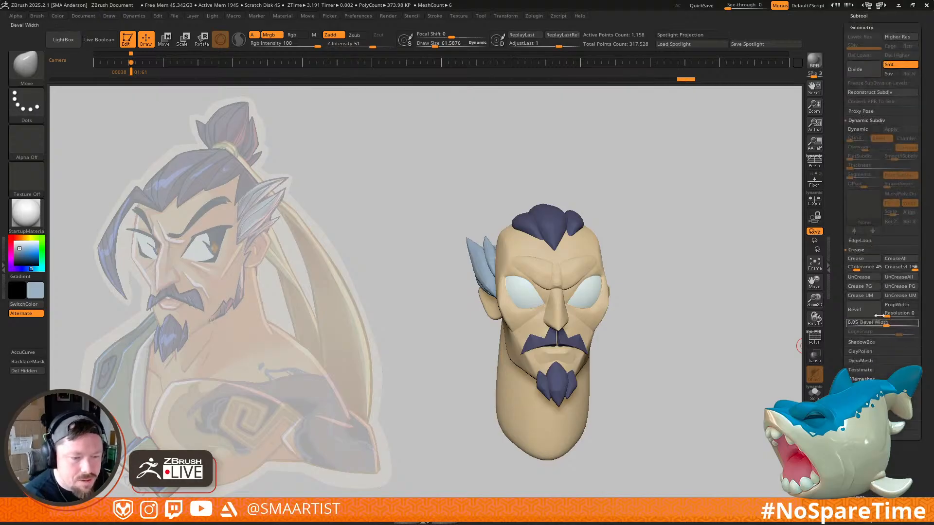
{"action": "left_click", "coordinate": [867, 388]}
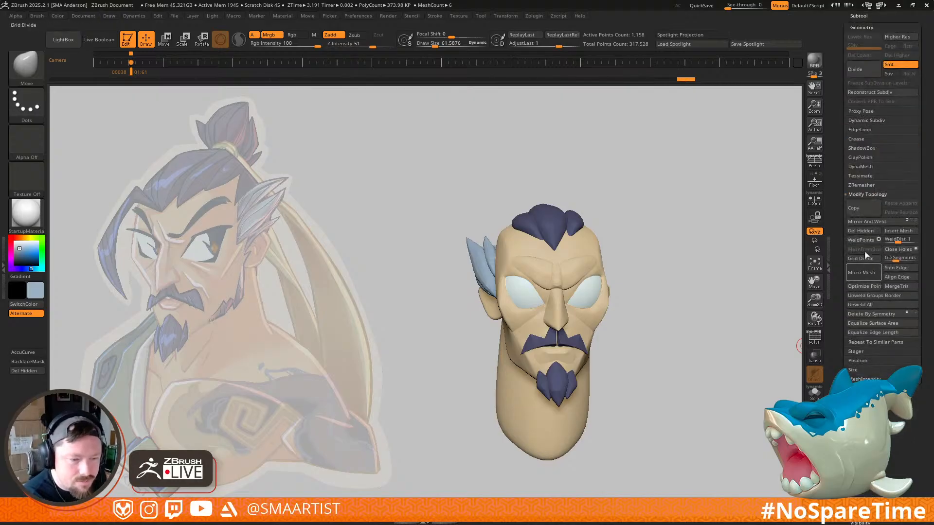
{"action": "left_click", "coordinate": [869, 223]}
Step: Select the Beard1 hair on top of the head and insert a PolySphere from IMM Primitives at the back of the skull
{"action": "mouse_move", "coordinate": [723, 289]}
{"action": "left_mouse_down"}
{"action": "mouse_move", "coordinate": [696, 278]}
{"action": "mouse_move", "coordinate": [640, 304]}
{"action": "mouse_move", "coordinate": [693, 308]}
{"action": "mouse_move", "coordinate": [727, 295]}
{"action": "mouse_move", "coordinate": [690, 281]}
{"action": "mouse_move", "coordinate": [679, 282]}
{"action": "mouse_move", "coordinate": [721, 298]}
{"action": "mouse_move", "coordinate": [632, 283]}
{"action": "left_mouse_up"}
{"action": "left_click", "coordinate": [606, 275], "text": "alt"}
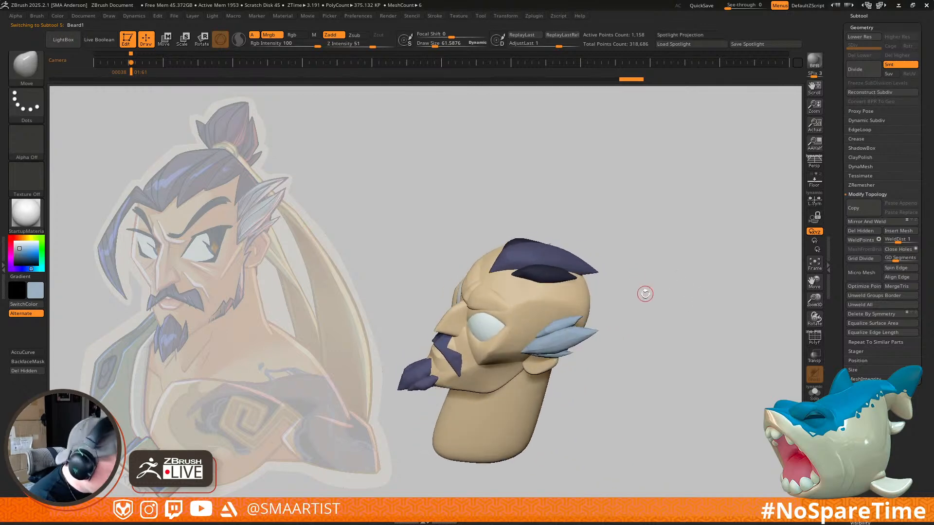
{"action": "key", "text": "b"}
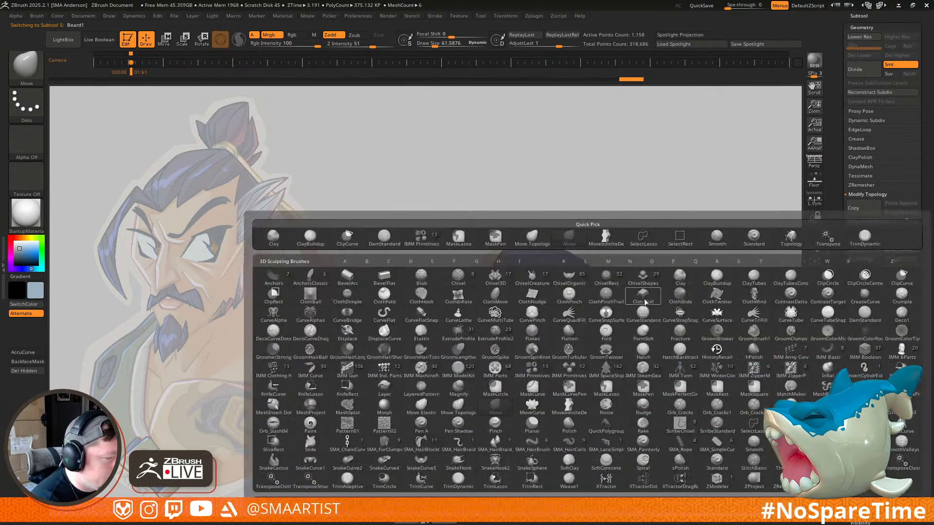
{"action": "left_click", "coordinate": [419, 238]}
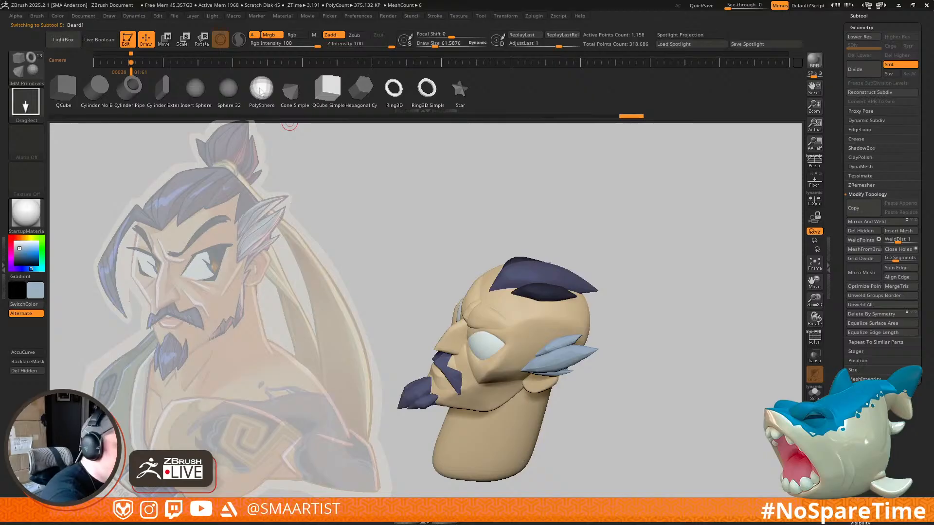
{"action": "left_click_drag", "start_coordinate": [668, 285], "coordinate": [581, 281]}
{"action": "left_click_drag", "start_coordinate": [642, 279], "coordinate": [680, 238], "text": "shift"}
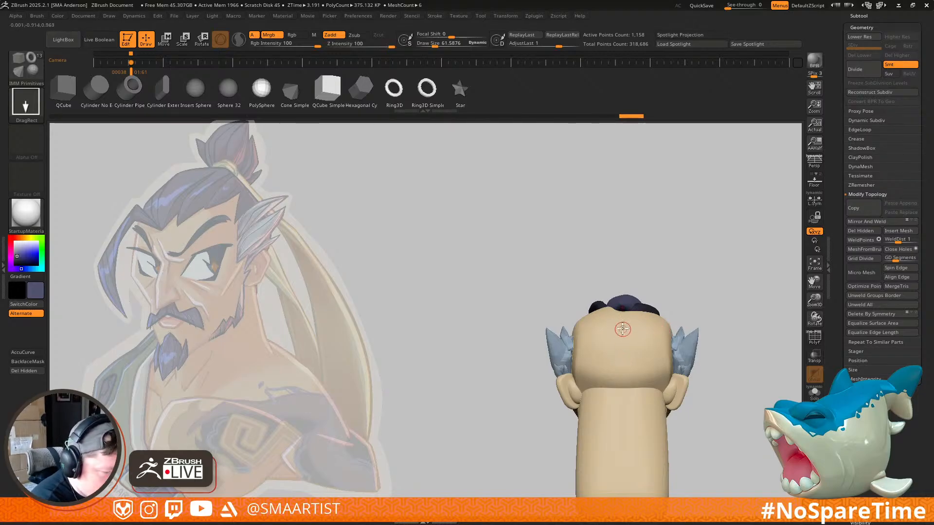
{"action": "mouse_move", "coordinate": [623, 330]}
{"action": "left_mouse_down"}
{"action": "mouse_move", "coordinate": [681, 292]}
{"action": "mouse_move", "coordinate": [721, 299]}
{"action": "left_mouse_up"}
Step: Stretch the inserted sphere with a large Move brush so it wraps the back of the head down to the neck
{"action": "key", "text": "b"}
{"action": "key", "text": "m"}
{"action": "key", "text": "v"}
{"action": "mouse_move", "coordinate": [661, 337]}
{"action": "left_mouse_down"}
{"action": "mouse_move", "coordinate": [688, 340]}
{"action": "mouse_move", "coordinate": [618, 337]}
{"action": "left_mouse_up"}
{"action": "left_click_drag", "start_coordinate": [690, 320], "coordinate": [737, 334]}
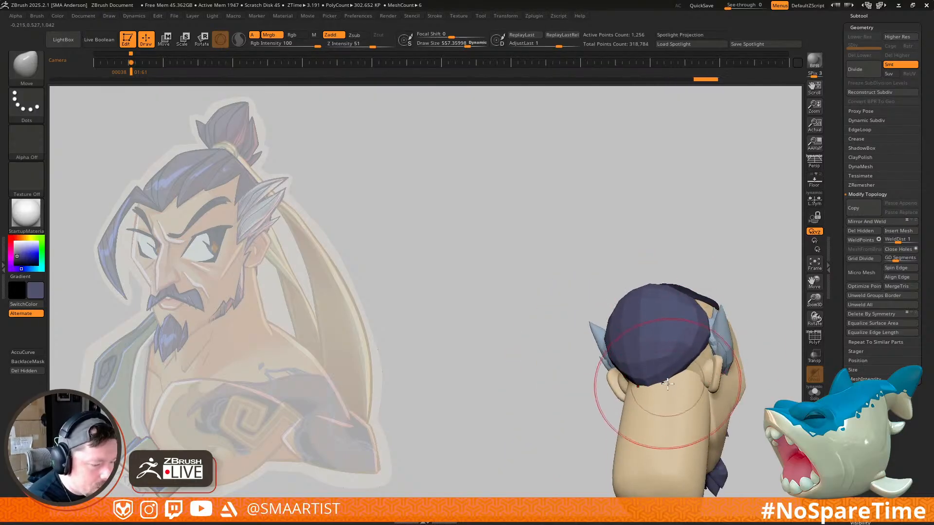
{"action": "left_click_drag", "start_coordinate": [674, 417], "coordinate": [731, 393]}
{"action": "mouse_move", "coordinate": [685, 361]}
{"action": "left_mouse_down"}
{"action": "mouse_move", "coordinate": [710, 357]}
{"action": "mouse_move", "coordinate": [643, 359]}
{"action": "left_mouse_up"}
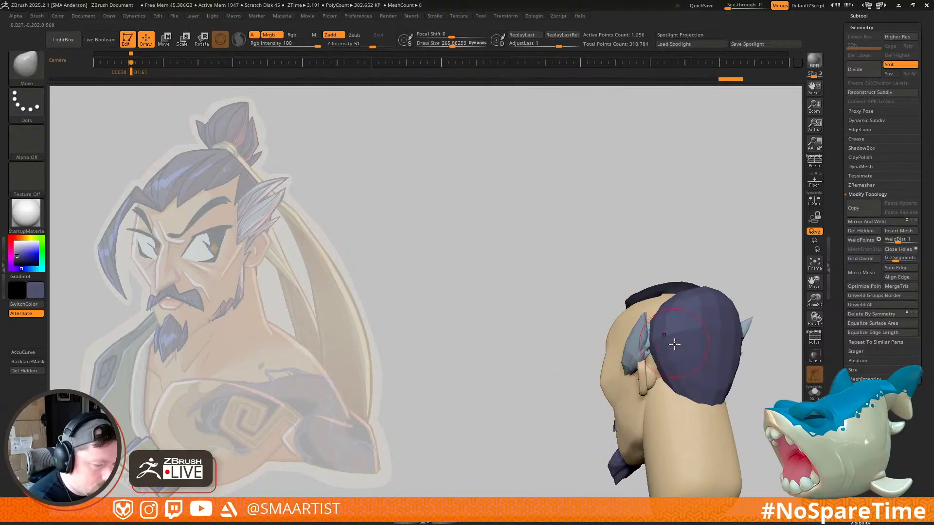
Step: Pull the back hair piece's front edge forward around the ear and temple, checking its fit with transparency
{"action": "right_click_drag", "start_coordinate": [673, 344], "coordinate": [645, 343]}
{"action": "mouse_move", "coordinate": [696, 316]}
{"action": "right_mouse_down"}
{"action": "mouse_move", "coordinate": [720, 303]}
{"action": "mouse_move", "coordinate": [678, 374]}
{"action": "mouse_move", "coordinate": [655, 368]}
{"action": "mouse_move", "coordinate": [687, 327]}
{"action": "mouse_move", "coordinate": [683, 384]}
{"action": "mouse_move", "coordinate": [674, 379]}
{"action": "mouse_move", "coordinate": [696, 370]}
{"action": "mouse_move", "coordinate": [696, 334]}
{"action": "right_mouse_up"}
{"action": "mouse_move", "coordinate": [645, 374]}
{"action": "right_mouse_down"}
{"action": "mouse_move", "coordinate": [700, 327]}
{"action": "mouse_move", "coordinate": [687, 312]}
{"action": "mouse_move", "coordinate": [688, 335]}
{"action": "right_mouse_up"}
{"action": "key", "text": "ctrl+shift+t"}
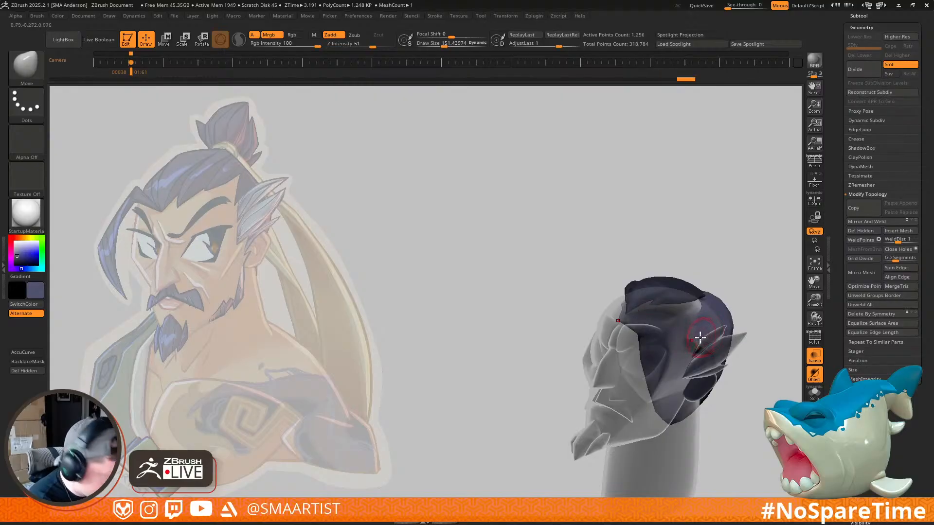
{"action": "key", "text": "ctrl+shift+t"}
{"action": "right_click_drag", "start_coordinate": [698, 340], "coordinate": [686, 345]}
{"action": "left_click_drag", "start_coordinate": [686, 345], "coordinate": [694, 347]}
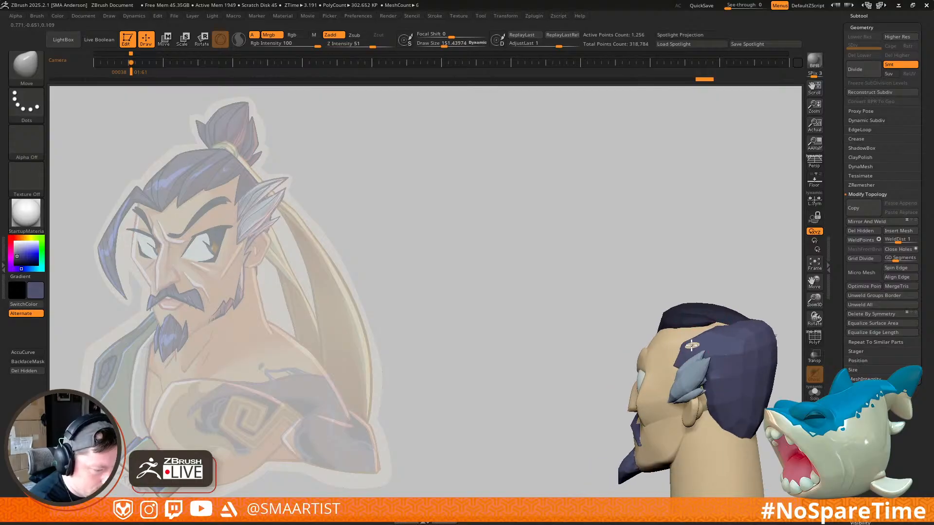
{"action": "right_click_drag", "start_coordinate": [691, 345], "coordinate": [688, 364]}
{"action": "left_click_drag", "start_coordinate": [687, 357], "coordinate": [691, 356]}
{"action": "mouse_move", "coordinate": [690, 356]}
{"action": "right_mouse_down"}
{"action": "mouse_move", "coordinate": [717, 354]}
{"action": "mouse_move", "coordinate": [721, 342]}
{"action": "mouse_move", "coordinate": [696, 340]}
{"action": "mouse_move", "coordinate": [663, 308]}
{"action": "right_mouse_up"}
{"action": "mouse_move", "coordinate": [727, 323]}
{"action": "right_mouse_down"}
{"action": "mouse_move", "coordinate": [711, 315]}
{"action": "mouse_move", "coordinate": [692, 340]}
{"action": "mouse_move", "coordinate": [680, 328]}
{"action": "mouse_move", "coordinate": [685, 277]}
{"action": "right_mouse_up"}
Step: Subdivide the unmasked back hair piece once and smooth its surface
{"action": "key", "text": "s"}
{"action": "key", "text": "ctrl"}
{"action": "left_click_drag", "start_coordinate": [728, 304], "coordinate": [695, 369], "text": "ctrl"}
{"action": "mouse_move", "coordinate": [722, 366]}
{"action": "right_mouse_down"}
{"action": "mouse_move", "coordinate": [696, 306]}
{"action": "mouse_move", "coordinate": [709, 296]}
{"action": "mouse_move", "coordinate": [740, 323]}
{"action": "mouse_move", "coordinate": [742, 330]}
{"action": "mouse_move", "coordinate": [693, 291]}
{"action": "mouse_move", "coordinate": [748, 306]}
{"action": "mouse_move", "coordinate": [692, 296]}
{"action": "mouse_move", "coordinate": [683, 364]}
{"action": "right_mouse_up"}
{"action": "key", "text": "shift"}
{"action": "key", "text": "shift"}
Step: Shape the back hair piece's edge at the temple with the Move brush so it meets the hair on top
{"action": "right_click_drag", "start_coordinate": [611, 327], "coordinate": [667, 313]}
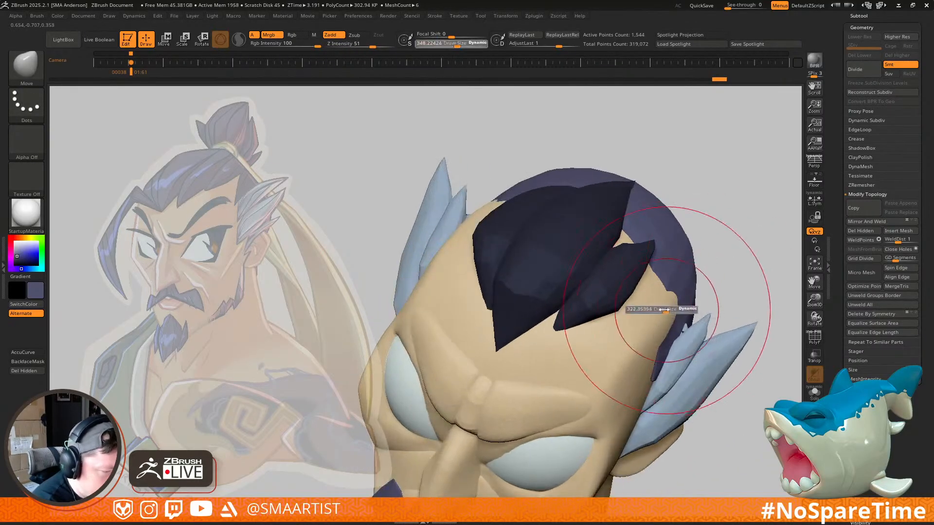
{"action": "left_click_drag", "start_coordinate": [669, 311], "coordinate": [674, 314]}
{"action": "right_click_drag", "start_coordinate": [673, 320], "coordinate": [665, 303]}
{"action": "left_click_drag", "start_coordinate": [664, 306], "coordinate": [677, 313]}
Step: Check the whole head from a three-quarter view and save the file to disk
{"action": "right_click_drag", "start_coordinate": [699, 321], "coordinate": [721, 251], "text": "ctrl"}
{"action": "mouse_move", "coordinate": [721, 250]}
{"action": "right_mouse_down"}
{"action": "mouse_move", "coordinate": [732, 270]}
{"action": "mouse_move", "coordinate": [716, 237]}
{"action": "mouse_move", "coordinate": [729, 254]}
{"action": "mouse_move", "coordinate": [699, 244]}
{"action": "mouse_move", "coordinate": [751, 290]}
{"action": "mouse_move", "coordinate": [703, 278]}
{"action": "right_mouse_up"}
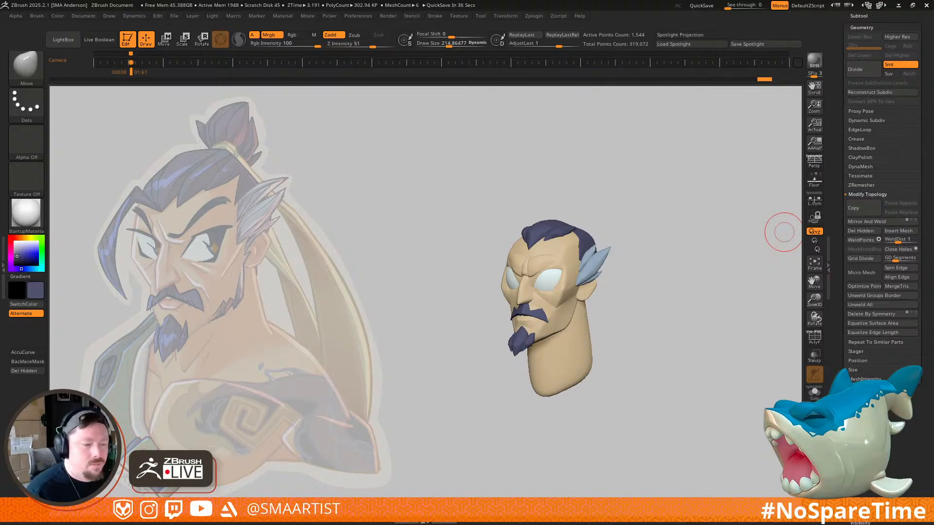
{"action": "mouse_move", "coordinate": [652, 273]}
{"action": "left_mouse_down"}
{"action": "mouse_move", "coordinate": [674, 293]}
{"action": "mouse_move", "coordinate": [658, 292]}
{"action": "mouse_move", "coordinate": [646, 277]}
{"action": "mouse_move", "coordinate": [693, 301]}
{"action": "left_mouse_up"}
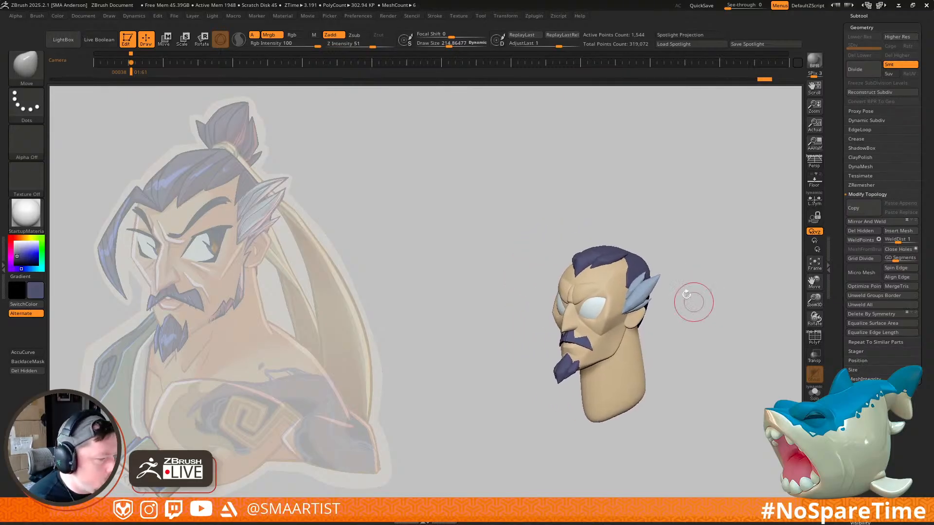
{"action": "left_click_drag", "start_coordinate": [676, 242], "coordinate": [699, 234]}
{"action": "key", "text": "ctrl+s"}
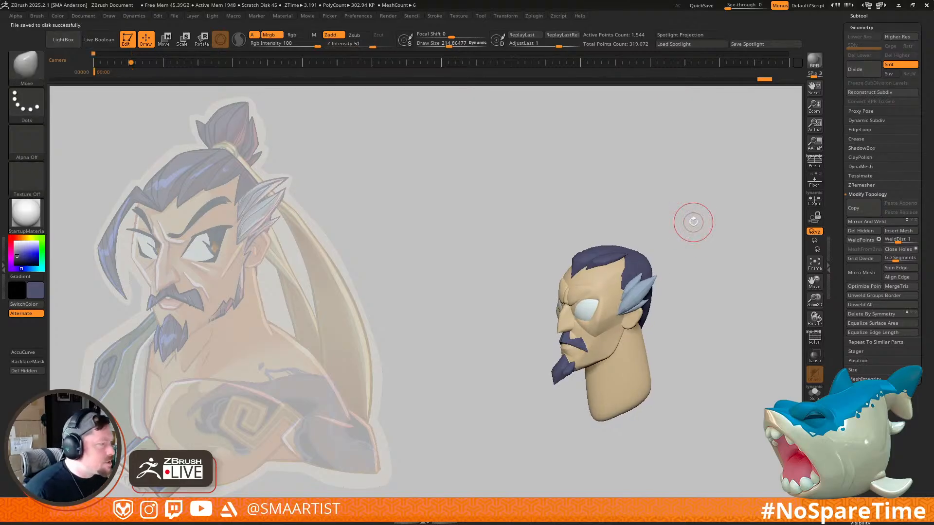
Step: Compare the hair with the reference in the stored camera view and pull the central front lock down toward the brow
{"action": "key", "text": "Right"}
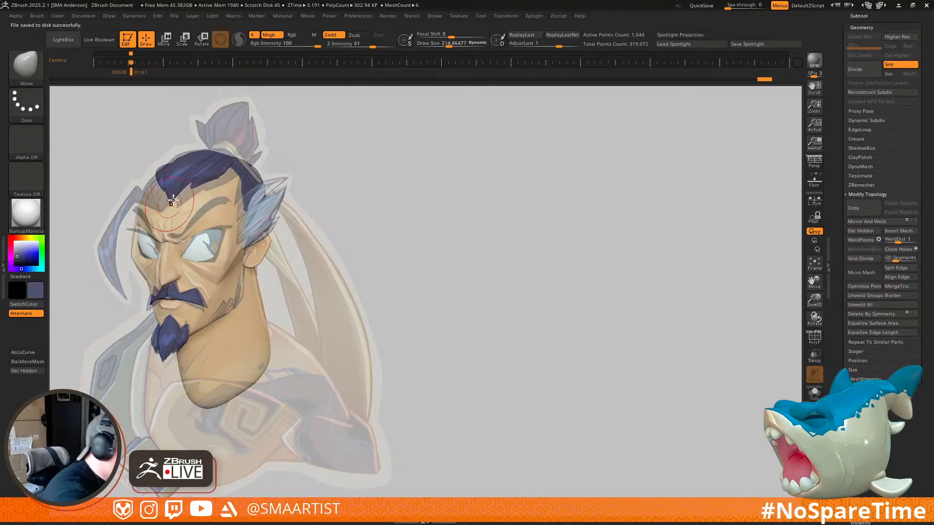
{"action": "key", "text": "shift+f"}
{"action": "key", "text": "shift+f"}
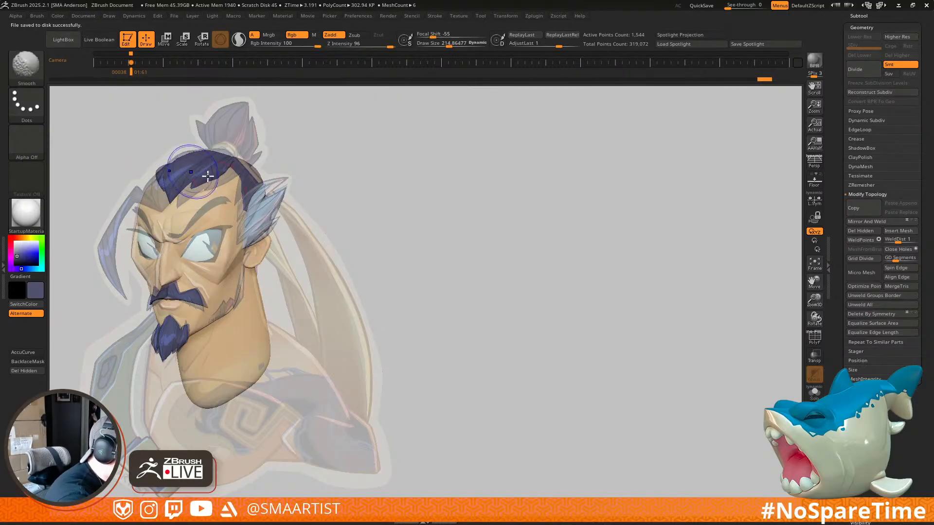
{"action": "left_click_drag", "start_coordinate": [351, 214], "coordinate": [649, 255], "text": "alt"}
{"action": "mouse_move", "coordinate": [625, 267]}
{"action": "left_mouse_down"}
{"action": "mouse_move", "coordinate": [592, 253]}
{"action": "mouse_move", "coordinate": [583, 288]}
{"action": "left_mouse_up"}
{"action": "mouse_move", "coordinate": [489, 226]}
{"action": "right_mouse_down", "text": "ctrl"}
{"action": "mouse_move", "coordinate": [494, 289]}
{"action": "mouse_move", "coordinate": [479, 316]}
{"action": "right_mouse_up", "text": "ctrl"}
{"action": "key", "text": "s"}
{"action": "left_click_drag", "start_coordinate": [477, 254], "coordinate": [489, 257]}
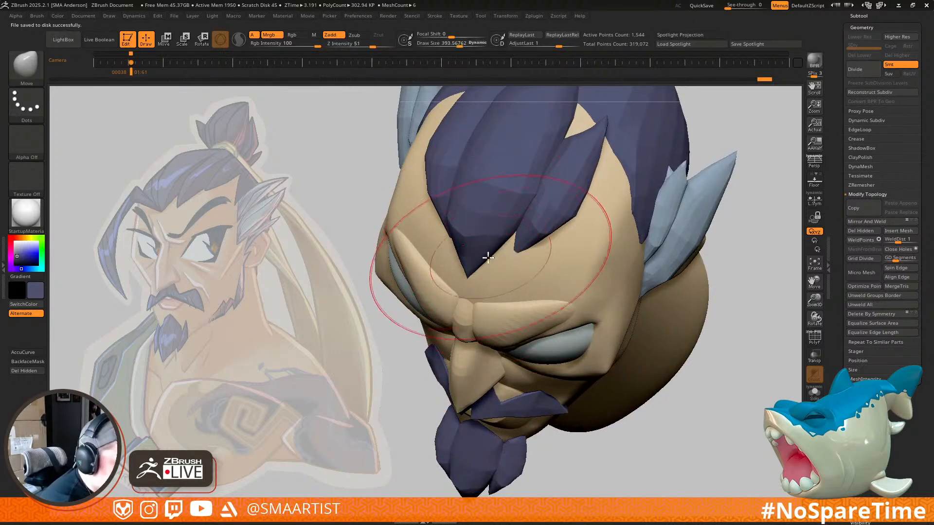
Step: Push the fringe into a forward curve over the forehead with the Move brush, working from front and side views
{"action": "right_click_drag", "start_coordinate": [489, 257], "coordinate": [486, 240]}
{"action": "key", "text": "shift+f"}
{"action": "key", "text": "shift+f"}
{"action": "left_click_drag", "start_coordinate": [483, 251], "coordinate": [477, 281]}
{"action": "mouse_move", "coordinate": [477, 281]}
{"action": "right_mouse_down"}
{"action": "mouse_move", "coordinate": [498, 264]}
{"action": "mouse_move", "coordinate": [473, 306]}
{"action": "mouse_move", "coordinate": [469, 297]}
{"action": "right_mouse_up"}
{"action": "key", "text": "s"}
{"action": "left_click_drag", "start_coordinate": [470, 297], "coordinate": [459, 299]}
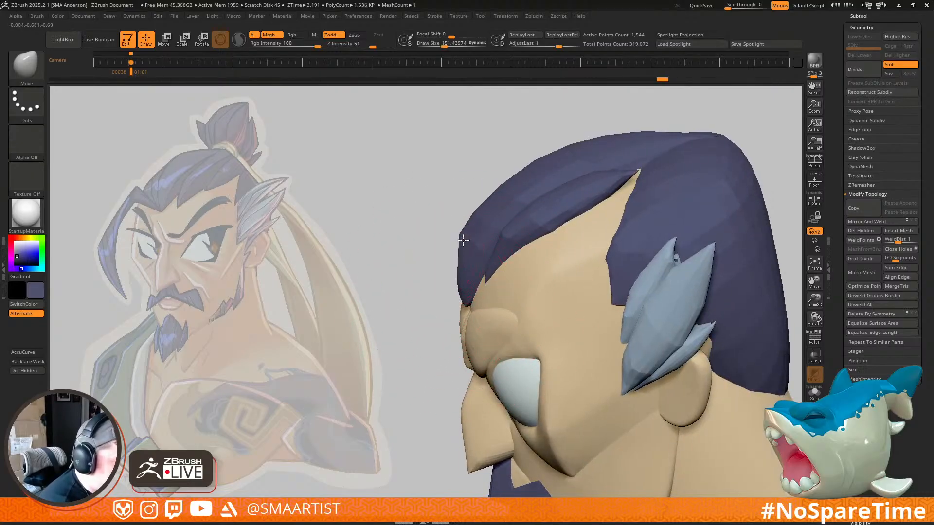
Step: Check the fringe against the reference in the stored camera view and adjust the pointed tips of its front locks
{"action": "mouse_move", "coordinate": [467, 276]}
{"action": "right_mouse_down"}
{"action": "mouse_move", "coordinate": [555, 213]}
{"action": "mouse_move", "coordinate": [654, 258]}
{"action": "mouse_move", "coordinate": [642, 214]}
{"action": "mouse_move", "coordinate": [627, 238]}
{"action": "mouse_move", "coordinate": [593, 237]}
{"action": "mouse_move", "coordinate": [606, 208]}
{"action": "mouse_move", "coordinate": [584, 231]}
{"action": "mouse_move", "coordinate": [600, 209]}
{"action": "mouse_move", "coordinate": [611, 214]}
{"action": "right_mouse_up"}
{"action": "key", "text": "Right"}
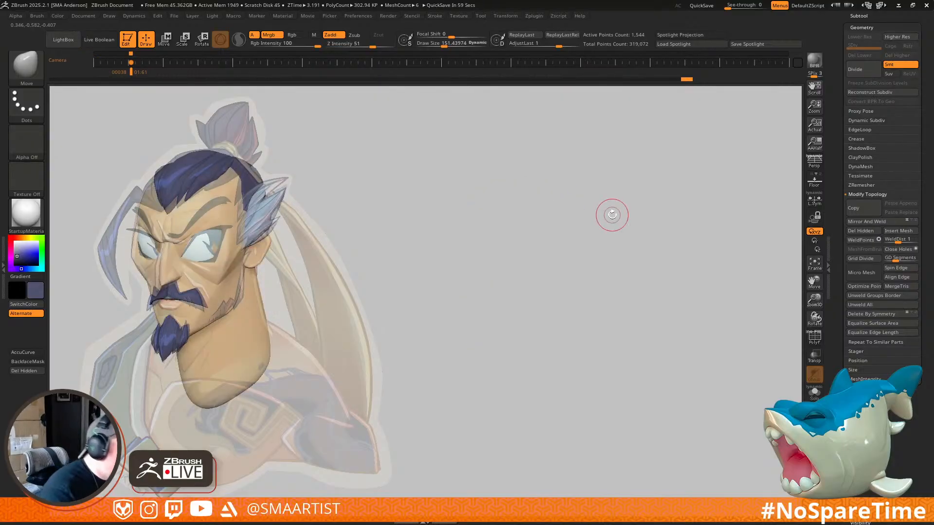
{"action": "left_click_drag", "start_coordinate": [173, 209], "coordinate": [181, 211]}
{"action": "right_click_drag", "start_coordinate": [481, 277], "coordinate": [775, 284], "text": "alt"}
{"action": "mouse_move", "coordinate": [604, 266]}
{"action": "right_mouse_down"}
{"action": "mouse_move", "coordinate": [617, 266]}
{"action": "mouse_move", "coordinate": [490, 272]}
{"action": "mouse_move", "coordinate": [481, 233]}
{"action": "right_mouse_up"}
{"action": "key", "text": "s"}
{"action": "mouse_move", "coordinate": [480, 234]}
{"action": "left_mouse_down"}
{"action": "mouse_move", "coordinate": [469, 223]}
{"action": "mouse_move", "coordinate": [526, 194]}
{"action": "left_mouse_up"}
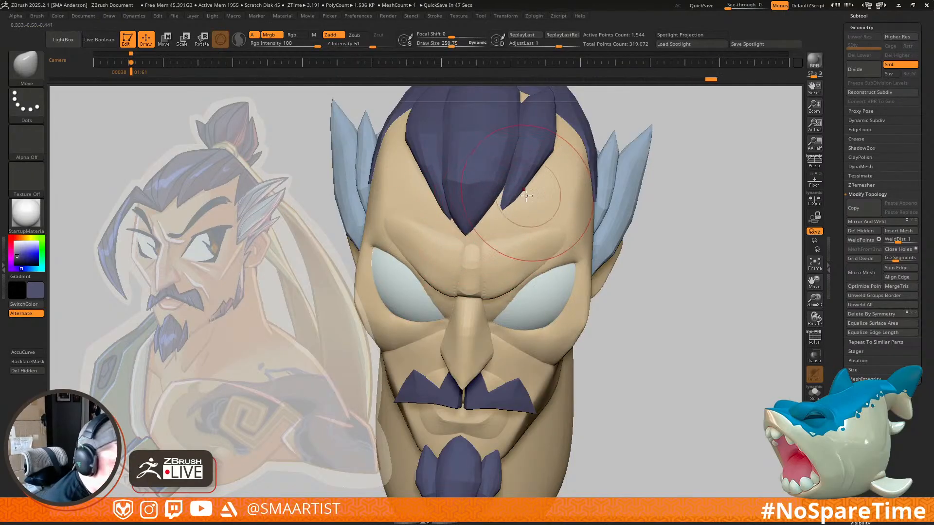
Step: Reshape the fringe's smaller side lock separately from its neighbours with the Move Topological brush
{"action": "key", "text": "b"}
{"action": "key", "text": "m"}
{"action": "key", "text": "t"}
{"action": "right_click_drag", "start_coordinate": [515, 207], "coordinate": [499, 214]}
{"action": "key", "text": "s"}
{"action": "left_click_drag", "start_coordinate": [499, 213], "coordinate": [520, 193]}
{"action": "key", "text": "s"}
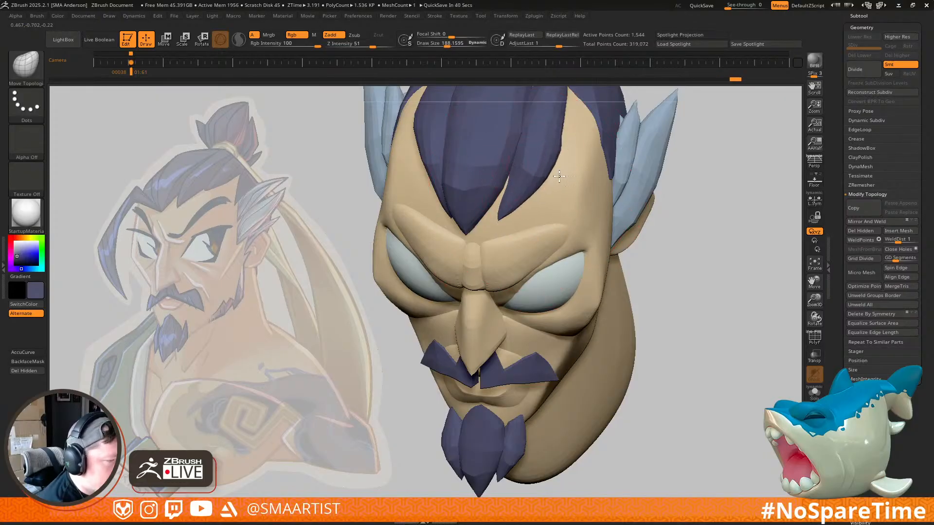
Step: Pull the roots of the top locks back into the rear hair piece and compare the result in the stored camera view
{"action": "mouse_move", "coordinate": [575, 172]}
{"action": "right_mouse_down"}
{"action": "mouse_move", "coordinate": [590, 186]}
{"action": "mouse_move", "coordinate": [580, 200]}
{"action": "mouse_move", "coordinate": [559, 194]}
{"action": "mouse_move", "coordinate": [532, 232]}
{"action": "mouse_move", "coordinate": [506, 224]}
{"action": "right_mouse_up"}
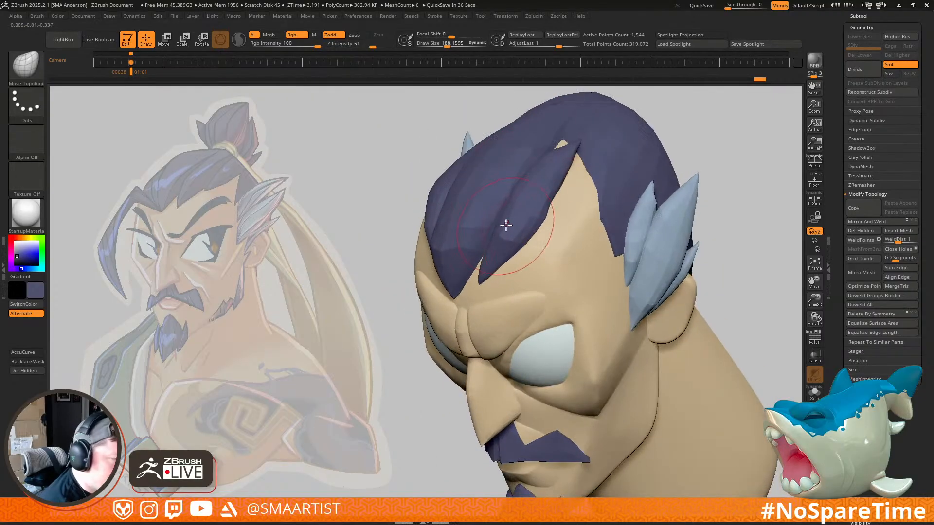
{"action": "mouse_move", "coordinate": [561, 182]}
{"action": "right_mouse_down"}
{"action": "mouse_move", "coordinate": [575, 277]}
{"action": "mouse_move", "coordinate": [547, 241]}
{"action": "right_mouse_up"}
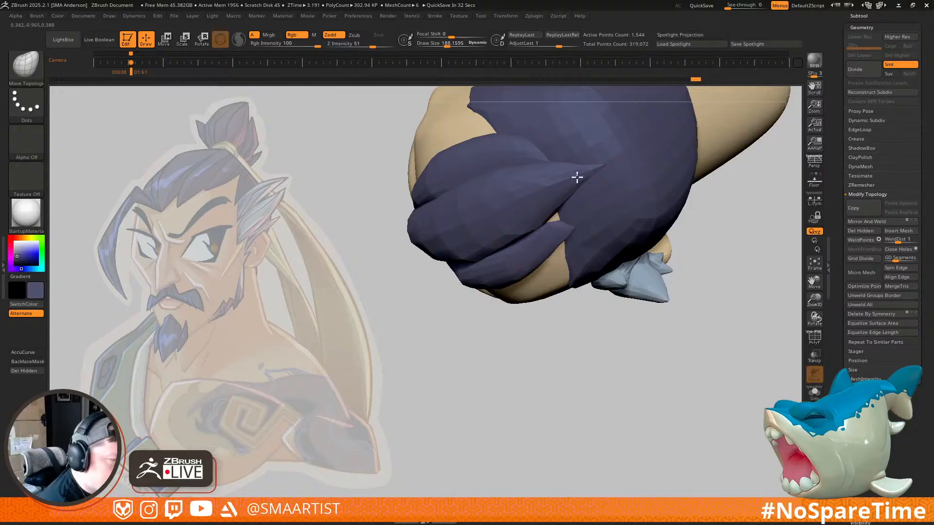
{"action": "right_click_drag", "start_coordinate": [590, 171], "coordinate": [556, 214]}
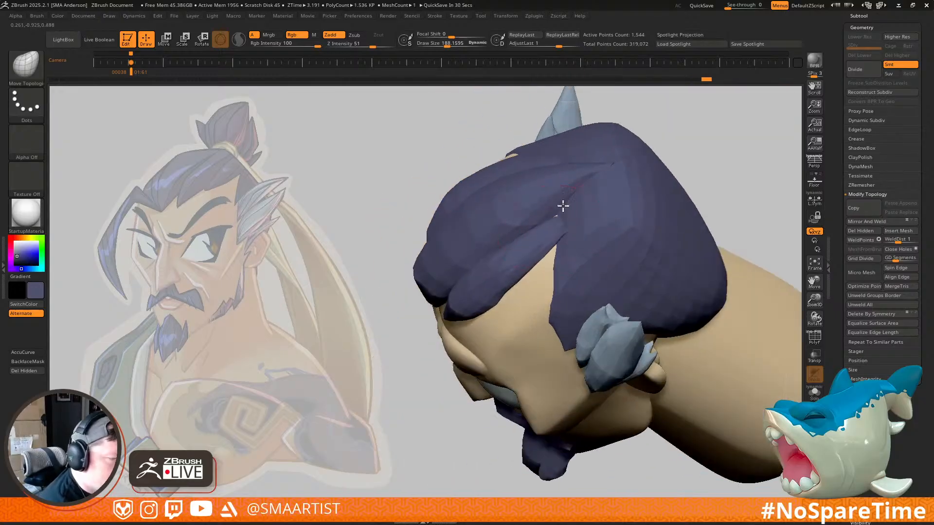
{"action": "mouse_move", "coordinate": [592, 178]}
{"action": "right_mouse_down"}
{"action": "mouse_move", "coordinate": [560, 210]}
{"action": "mouse_move", "coordinate": [567, 220]}
{"action": "mouse_move", "coordinate": [533, 239]}
{"action": "mouse_move", "coordinate": [539, 258]}
{"action": "mouse_move", "coordinate": [558, 234]}
{"action": "mouse_move", "coordinate": [525, 244]}
{"action": "mouse_move", "coordinate": [538, 225]}
{"action": "mouse_move", "coordinate": [544, 233]}
{"action": "right_mouse_up"}
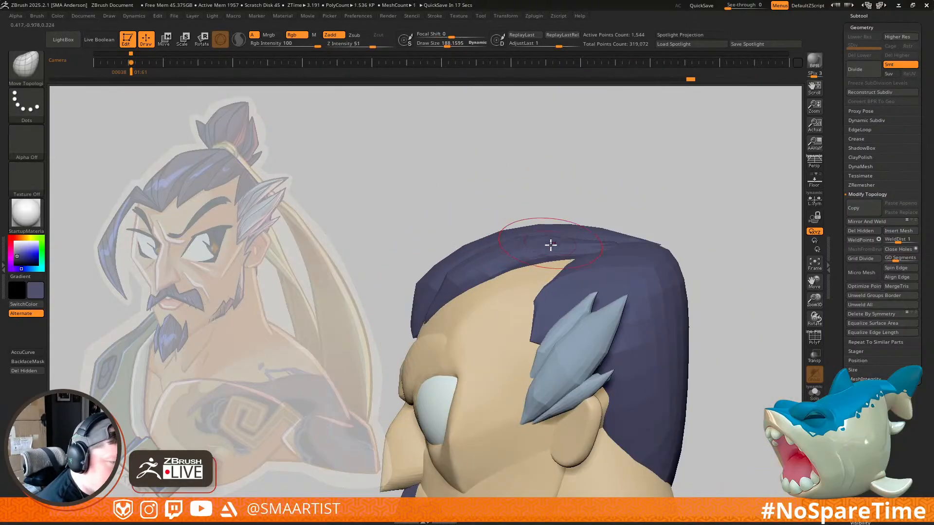
{"action": "right_click_drag", "start_coordinate": [548, 242], "coordinate": [549, 248]}
{"action": "mouse_move", "coordinate": [603, 235]}
{"action": "right_mouse_down"}
{"action": "mouse_move", "coordinate": [590, 247]}
{"action": "mouse_move", "coordinate": [608, 267]}
{"action": "mouse_move", "coordinate": [590, 272]}
{"action": "mouse_move", "coordinate": [569, 258]}
{"action": "mouse_move", "coordinate": [629, 264]}
{"action": "mouse_move", "coordinate": [637, 240]}
{"action": "mouse_move", "coordinate": [611, 217]}
{"action": "mouse_move", "coordinate": [606, 259]}
{"action": "mouse_move", "coordinate": [634, 214]}
{"action": "mouse_move", "coordinate": [625, 183]}
{"action": "mouse_move", "coordinate": [673, 182]}
{"action": "mouse_move", "coordinate": [667, 220]}
{"action": "right_mouse_up"}
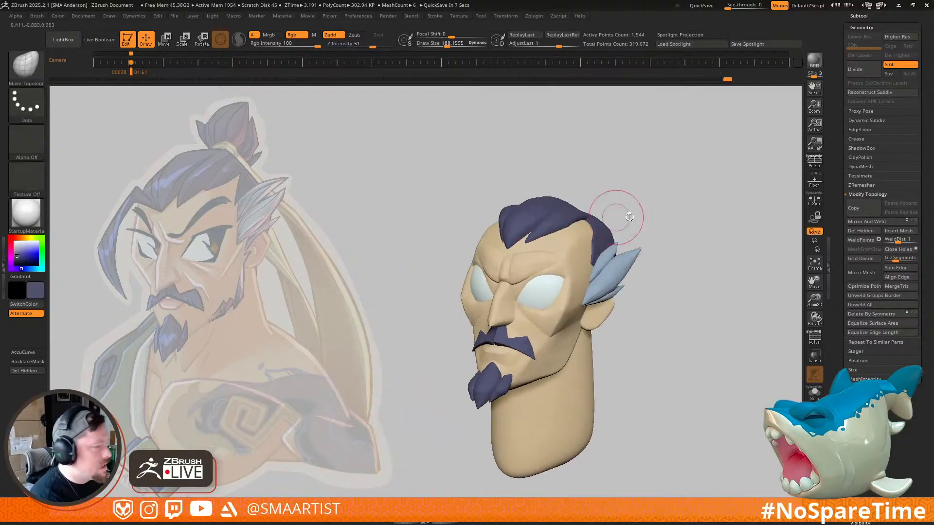
{"action": "key", "text": "Right"}
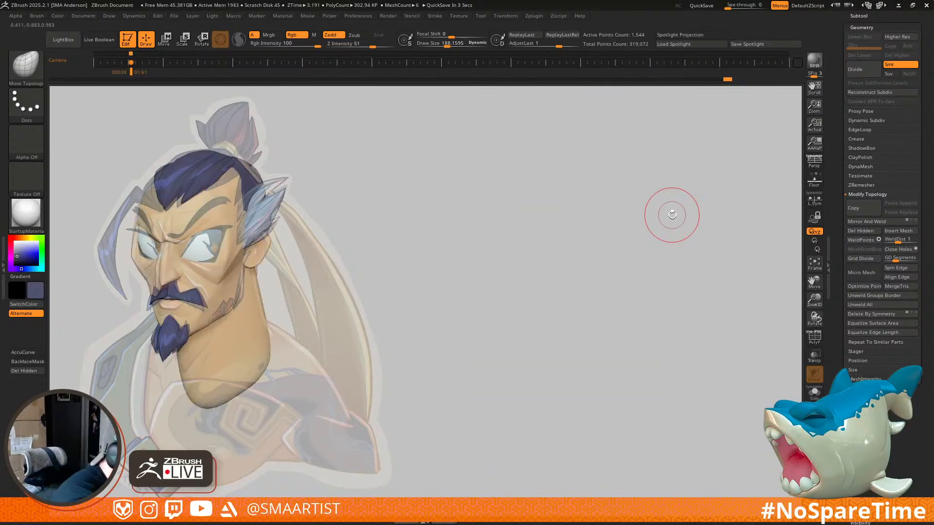
Step: Reshape the fringe's front locks against the reference in the stored camera view with the Move Topological brush
{"action": "key", "text": "s"}
{"action": "left_click_drag", "start_coordinate": [185, 198], "coordinate": [203, 196]}
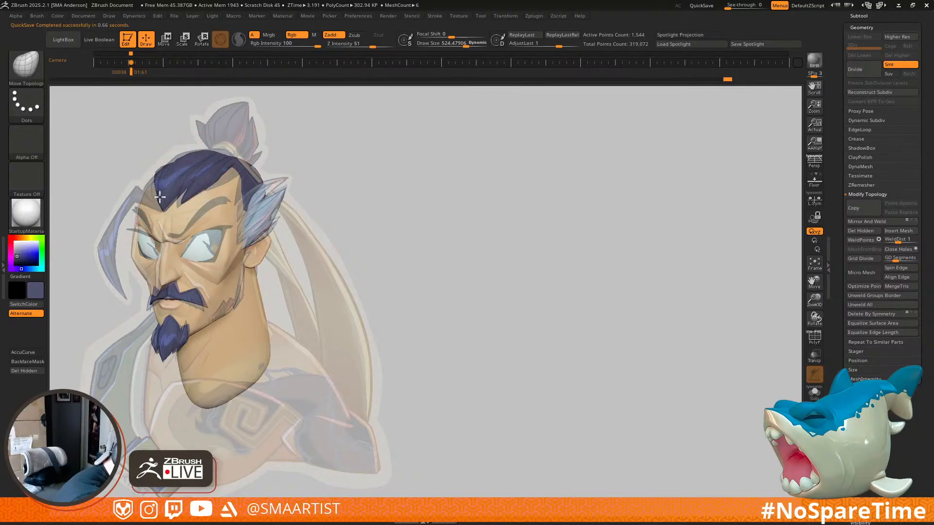
{"action": "mouse_move", "coordinate": [164, 208]}
{"action": "left_mouse_down"}
{"action": "mouse_move", "coordinate": [183, 201]}
{"action": "mouse_move", "coordinate": [194, 180]}
{"action": "left_mouse_up"}
{"action": "key", "text": "s"}
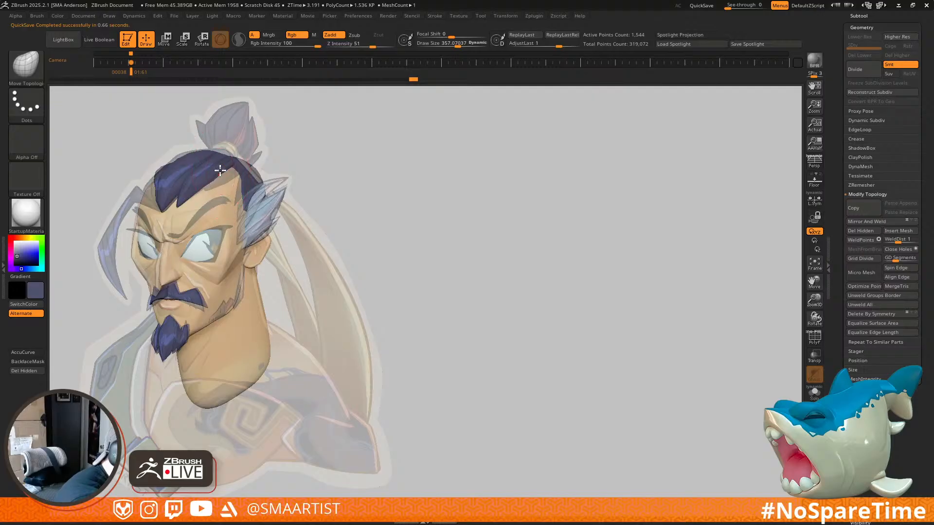
{"action": "mouse_move", "coordinate": [294, 185]}
{"action": "left_mouse_down", "text": "alt"}
{"action": "mouse_move", "coordinate": [633, 263]}
{"action": "mouse_move", "coordinate": [641, 292]}
{"action": "mouse_move", "coordinate": [654, 279]}
{"action": "mouse_move", "coordinate": [650, 266]}
{"action": "mouse_move", "coordinate": [638, 284]}
{"action": "left_mouse_up", "text": "alt"}
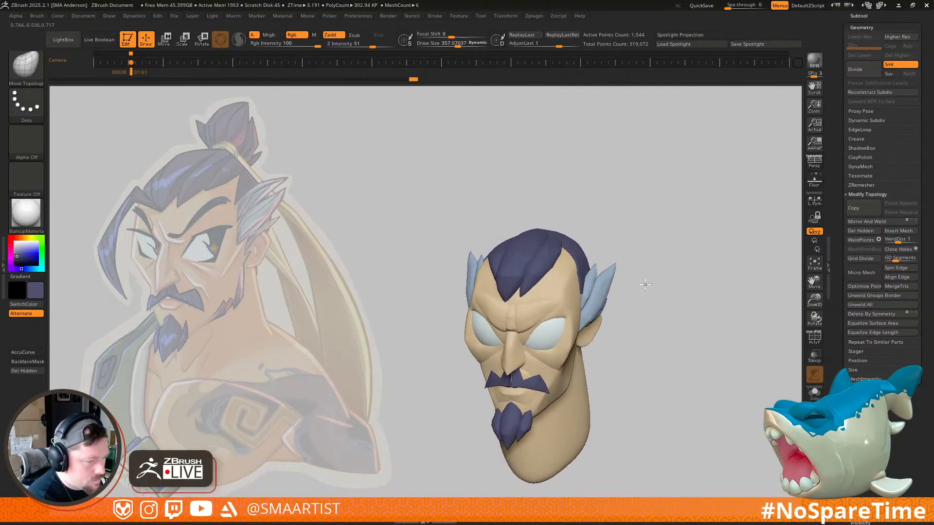
Step: Duplicate the fringe's side lock with the gizmo and offset the copy toward the side of the head
{"action": "left_click_drag", "start_coordinate": [458, 333], "coordinate": [625, 291]}
{"action": "key", "text": "shift+f"}
{"action": "right_click_drag", "start_coordinate": [564, 286], "coordinate": [581, 340]}
{"action": "key", "text": "w"}
{"action": "left_click", "coordinate": [544, 315], "text": "ctrl"}
{"action": "left_click_drag", "start_coordinate": [543, 316], "coordinate": [572, 311], "text": "ctrl"}
{"action": "left_click", "coordinate": [702, 220], "text": "ctrl"}
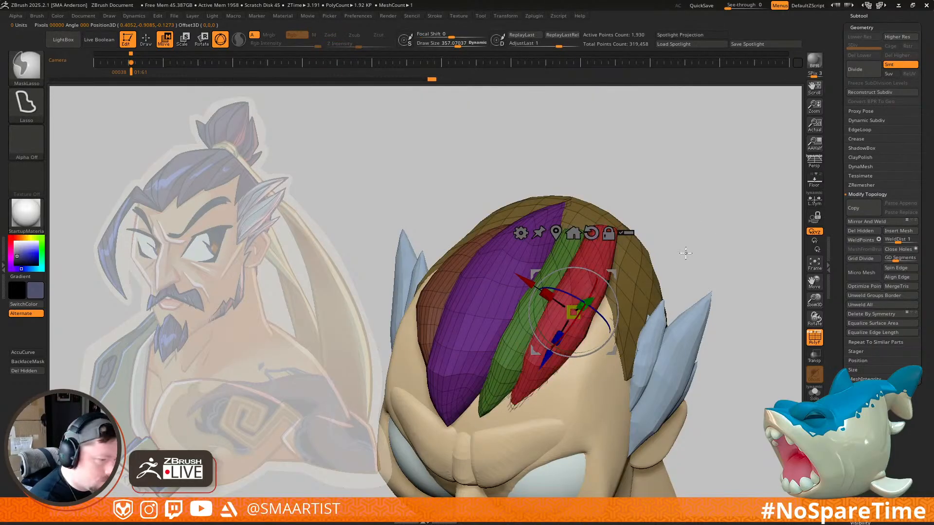
Step: Isolate the duplicated side lock with a mask and rotate it to follow the curve of the head
{"action": "left_click", "coordinate": [602, 254], "text": "ctrl"}
{"action": "right_click_drag", "start_coordinate": [745, 272], "coordinate": [649, 234]}
{"action": "left_click_drag", "start_coordinate": [639, 214], "coordinate": [649, 216]}
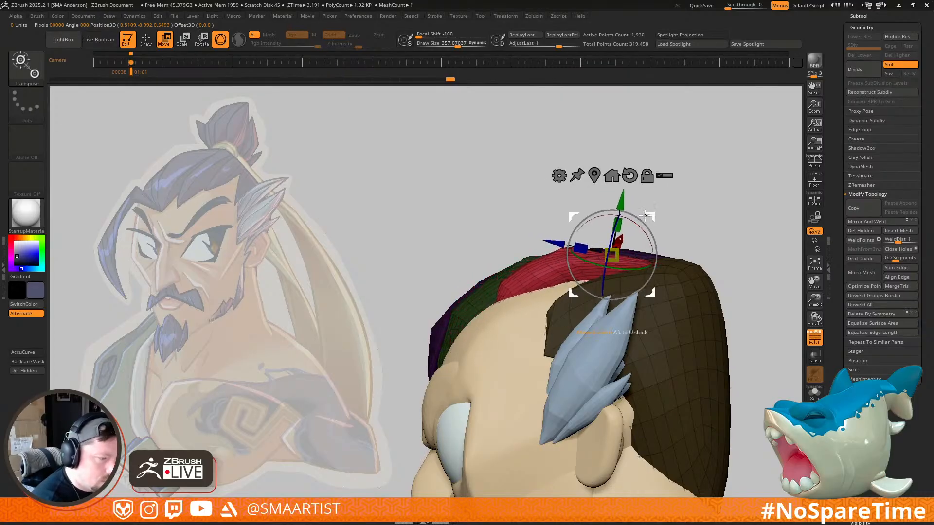
{"action": "right_click_drag", "start_coordinate": [649, 216], "coordinate": [647, 246]}
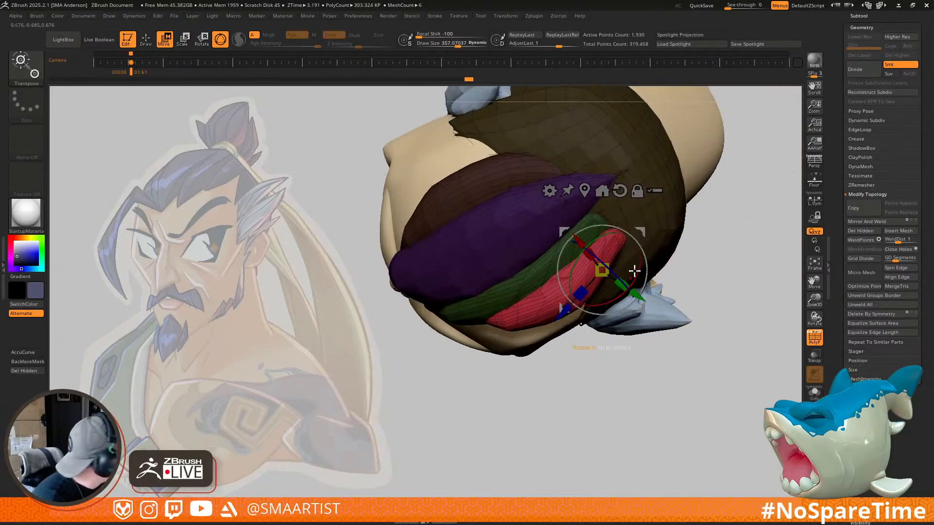
Step: Reshape the duplicated side lock along the hairline with the Move Topological brush, working from several angles
{"action": "key", "text": "q"}
{"action": "mouse_move", "coordinate": [619, 298]}
{"action": "right_mouse_down"}
{"action": "mouse_move", "coordinate": [626, 221]}
{"action": "mouse_move", "coordinate": [559, 271]}
{"action": "mouse_move", "coordinate": [491, 279]}
{"action": "right_mouse_up"}
{"action": "key", "text": "s"}
{"action": "left_click_drag", "start_coordinate": [491, 280], "coordinate": [507, 280]}
{"action": "mouse_move", "coordinate": [500, 279]}
{"action": "right_mouse_down"}
{"action": "mouse_move", "coordinate": [535, 285]}
{"action": "mouse_move", "coordinate": [525, 305]}
{"action": "mouse_move", "coordinate": [511, 264]}
{"action": "mouse_move", "coordinate": [605, 250]}
{"action": "mouse_move", "coordinate": [630, 273]}
{"action": "mouse_move", "coordinate": [617, 255]}
{"action": "mouse_move", "coordinate": [611, 277]}
{"action": "mouse_move", "coordinate": [573, 228]}
{"action": "mouse_move", "coordinate": [586, 222]}
{"action": "mouse_move", "coordinate": [620, 296]}
{"action": "mouse_move", "coordinate": [604, 225]}
{"action": "mouse_move", "coordinate": [603, 324]}
{"action": "mouse_move", "coordinate": [563, 335]}
{"action": "mouse_move", "coordinate": [600, 323]}
{"action": "mouse_move", "coordinate": [598, 282]}
{"action": "right_mouse_up"}
{"action": "key", "text": "shift+f"}
{"action": "key", "text": "shift"}
{"action": "left_click_drag", "start_coordinate": [590, 266], "coordinate": [587, 287], "text": "shift"}
{"action": "right_click_drag", "start_coordinate": [604, 326], "coordinate": [602, 384]}
Step: Isolate the outer side lock and duplicate it toward the temple with the gizmo
{"action": "right_click_drag", "start_coordinate": [620, 296], "coordinate": [664, 171], "text": "ctrl"}
{"action": "mouse_move", "coordinate": [679, 282]}
{"action": "right_mouse_down"}
{"action": "mouse_move", "coordinate": [697, 258]}
{"action": "mouse_move", "coordinate": [651, 243]}
{"action": "mouse_move", "coordinate": [586, 262]}
{"action": "mouse_move", "coordinate": [603, 237]}
{"action": "mouse_move", "coordinate": [610, 300]}
{"action": "mouse_move", "coordinate": [626, 265]}
{"action": "right_mouse_up"}
{"action": "left_click", "coordinate": [606, 234], "text": "ctrl"}
{"action": "key", "text": "w"}
{"action": "left_click_drag", "start_coordinate": [609, 180], "coordinate": [634, 200], "text": "ctrl"}
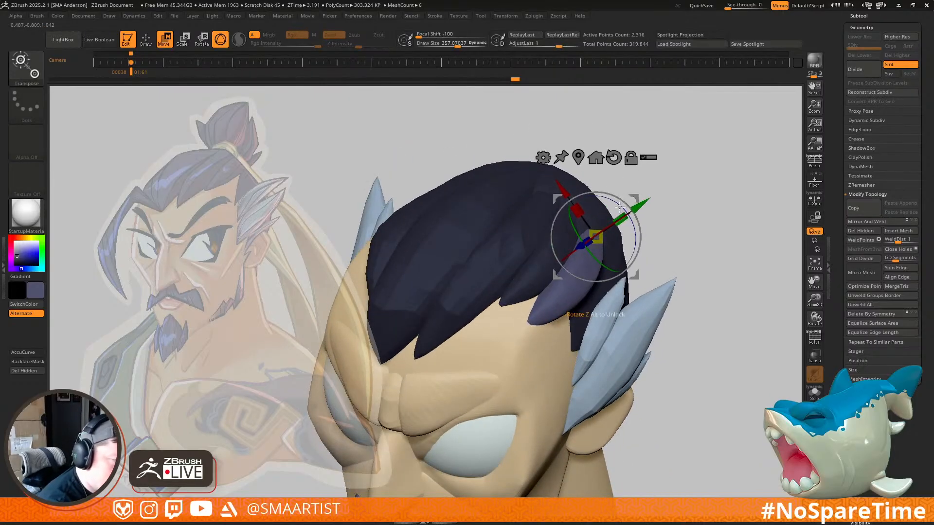
Step: Bend the new lock around the temple from the side with the Move Topological brush
{"action": "mouse_move", "coordinate": [650, 220]}
{"action": "right_mouse_down"}
{"action": "mouse_move", "coordinate": [637, 224]}
{"action": "mouse_move", "coordinate": [650, 229]}
{"action": "mouse_move", "coordinate": [642, 239]}
{"action": "mouse_move", "coordinate": [657, 237]}
{"action": "mouse_move", "coordinate": [627, 261]}
{"action": "mouse_move", "coordinate": [654, 238]}
{"action": "mouse_move", "coordinate": [605, 250]}
{"action": "mouse_move", "coordinate": [609, 271]}
{"action": "mouse_move", "coordinate": [542, 278]}
{"action": "mouse_move", "coordinate": [516, 351]}
{"action": "right_mouse_up"}
{"action": "key", "text": "b"}
{"action": "key", "text": "m"}
{"action": "key", "text": "t"}
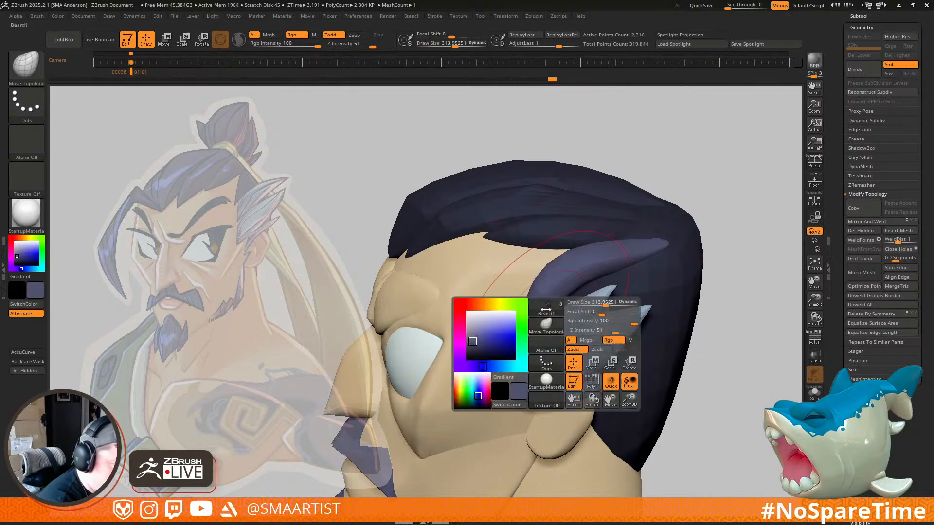
{"action": "left_click_drag", "start_coordinate": [546, 310], "coordinate": [545, 310]}
{"action": "right_click", "coordinate": [553, 311]}
{"action": "mouse_move", "coordinate": [568, 268]}
{"action": "right_mouse_down"}
{"action": "mouse_move", "coordinate": [548, 277]}
{"action": "mouse_move", "coordinate": [550, 311]}
{"action": "mouse_move", "coordinate": [567, 292]}
{"action": "mouse_move", "coordinate": [625, 278]}
{"action": "mouse_move", "coordinate": [583, 278]}
{"action": "right_mouse_up"}
{"action": "key", "text": "s"}
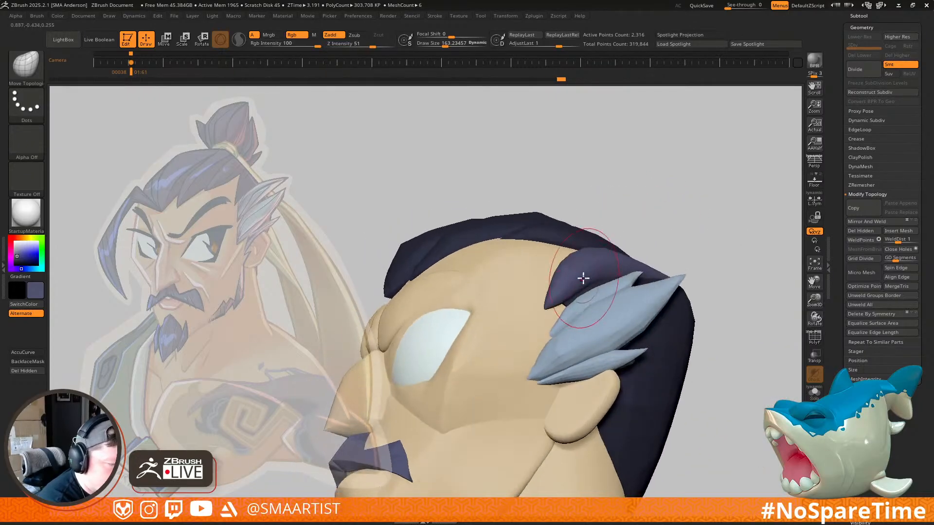
Step: Adjust the temple lock's ends so it tapers down in front of the tuft and back into the rear hair
{"action": "mouse_move", "coordinate": [652, 235]}
{"action": "right_mouse_down"}
{"action": "mouse_move", "coordinate": [621, 246]}
{"action": "mouse_move", "coordinate": [575, 296]}
{"action": "mouse_move", "coordinate": [590, 272]}
{"action": "mouse_move", "coordinate": [562, 322]}
{"action": "mouse_move", "coordinate": [555, 319]}
{"action": "right_mouse_up"}
{"action": "key", "text": "s"}
{"action": "left_click_drag", "start_coordinate": [551, 316], "coordinate": [539, 313]}
{"action": "mouse_move", "coordinate": [547, 326]}
{"action": "right_mouse_down"}
{"action": "mouse_move", "coordinate": [537, 319]}
{"action": "mouse_move", "coordinate": [532, 328]}
{"action": "right_mouse_up"}
{"action": "key", "text": "s"}
{"action": "left_click_drag", "start_coordinate": [563, 316], "coordinate": [574, 313]}
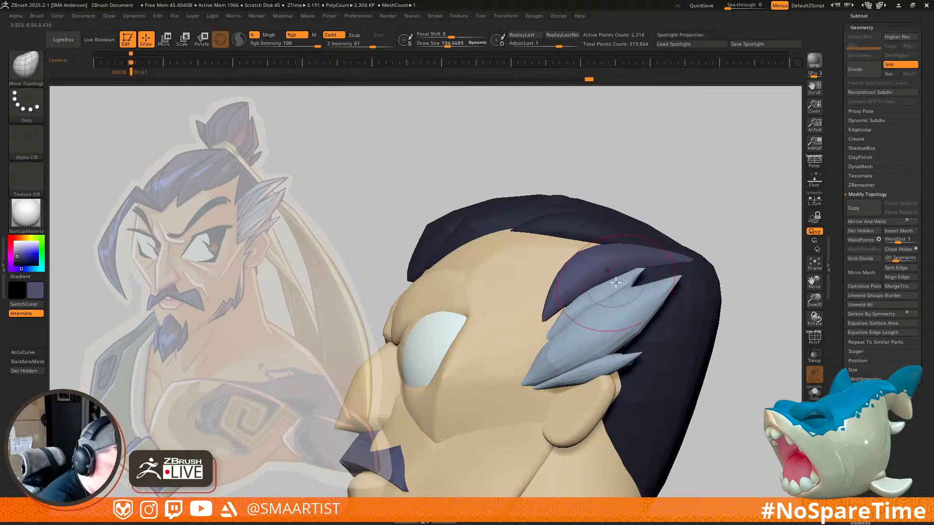
Step: Fit the temple lock between the fringe and the pale tuft, varying the Move Topological brush size
{"action": "right_click_drag", "start_coordinate": [615, 283], "coordinate": [623, 315]}
{"action": "left_click_drag", "start_coordinate": [619, 312], "coordinate": [608, 291]}
{"action": "mouse_move", "coordinate": [605, 282]}
{"action": "right_mouse_down"}
{"action": "mouse_move", "coordinate": [571, 305]}
{"action": "mouse_move", "coordinate": [594, 292]}
{"action": "mouse_move", "coordinate": [552, 303]}
{"action": "right_mouse_up"}
{"action": "left_click_drag", "start_coordinate": [557, 302], "coordinate": [565, 312]}
{"action": "mouse_move", "coordinate": [571, 316]}
{"action": "right_mouse_down"}
{"action": "mouse_move", "coordinate": [604, 327]}
{"action": "mouse_move", "coordinate": [554, 310]}
{"action": "right_mouse_up"}
{"action": "key", "text": "s"}
{"action": "left_click_drag", "start_coordinate": [562, 278], "coordinate": [573, 278]}
{"action": "mouse_move", "coordinate": [592, 287]}
{"action": "right_mouse_down"}
{"action": "mouse_move", "coordinate": [613, 287]}
{"action": "mouse_move", "coordinate": [590, 279]}
{"action": "right_mouse_up"}
{"action": "right_click_drag", "start_coordinate": [607, 299], "coordinate": [571, 258]}
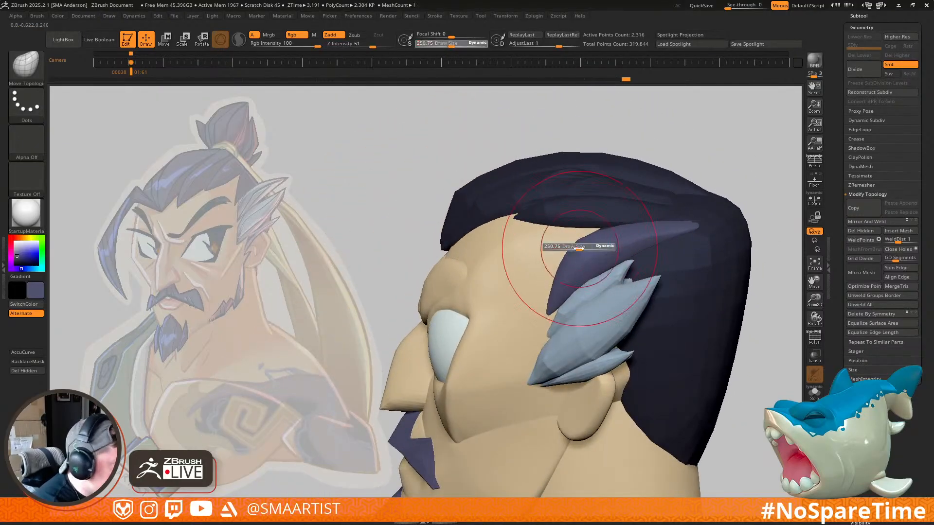
{"action": "left_click_drag", "start_coordinate": [573, 250], "coordinate": [572, 250]}
{"action": "mouse_move", "coordinate": [572, 250]}
{"action": "right_mouse_down"}
{"action": "mouse_move", "coordinate": [607, 261]}
{"action": "mouse_move", "coordinate": [588, 264]}
{"action": "right_mouse_up"}
Step: Show the polygroups, assign the temple lock its own group and clear the mask
{"action": "right_click_drag", "start_coordinate": [587, 264], "coordinate": [588, 244], "text": "ctrl"}
{"action": "mouse_move", "coordinate": [588, 243]}
{"action": "right_mouse_down"}
{"action": "mouse_move", "coordinate": [602, 252]}
{"action": "mouse_move", "coordinate": [602, 233]}
{"action": "right_mouse_up"}
{"action": "mouse_move", "coordinate": [602, 234]}
{"action": "right_mouse_down"}
{"action": "mouse_move", "coordinate": [606, 246]}
{"action": "mouse_move", "coordinate": [583, 287]}
{"action": "mouse_move", "coordinate": [614, 241]}
{"action": "mouse_move", "coordinate": [676, 228]}
{"action": "mouse_move", "coordinate": [644, 260]}
{"action": "right_mouse_up"}
{"action": "key", "text": "shift+f"}
{"action": "key", "text": "ctrl+w"}
{"action": "left_click", "coordinate": [663, 218], "text": "ctrl"}
Step: Isolate the side lock above the temple and reshape it with a smaller Move Topological brush
{"action": "key", "text": "w"}
{"action": "left_click", "coordinate": [526, 235], "text": "ctrl"}
{"action": "key", "text": "q"}
{"action": "mouse_move", "coordinate": [548, 238]}
{"action": "right_mouse_down"}
{"action": "mouse_move", "coordinate": [516, 259]}
{"action": "mouse_move", "coordinate": [501, 296]}
{"action": "mouse_move", "coordinate": [467, 288]}
{"action": "mouse_move", "coordinate": [488, 293]}
{"action": "right_mouse_up"}
{"action": "key", "text": "s"}
{"action": "left_click_drag", "start_coordinate": [539, 262], "coordinate": [529, 262]}
{"action": "mouse_move", "coordinate": [521, 288]}
{"action": "right_mouse_down"}
{"action": "mouse_move", "coordinate": [525, 295]}
{"action": "mouse_move", "coordinate": [526, 273]}
{"action": "right_mouse_up"}
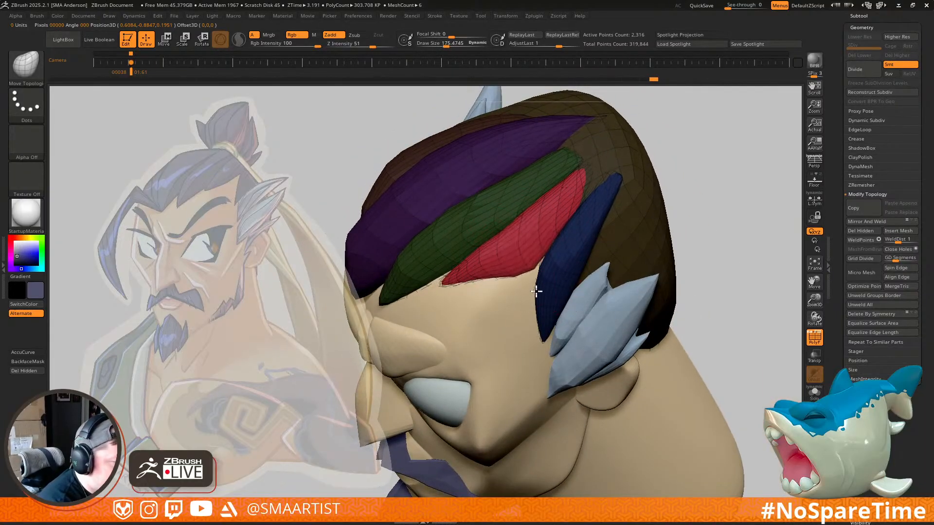
Step: Hide the polygroup display and settle the side lock against the head from above and from the side
{"action": "right_click_drag", "start_coordinate": [485, 300], "coordinate": [560, 230]}
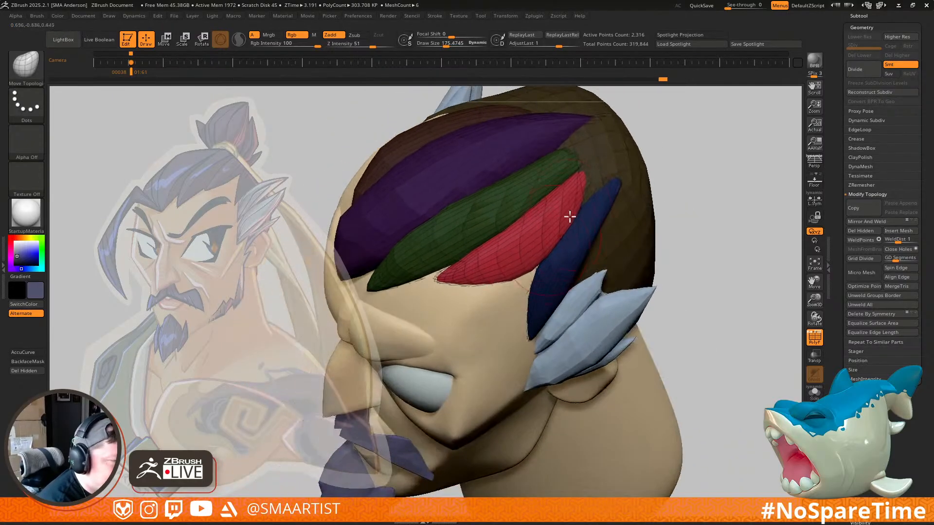
{"action": "key", "text": "shift+f"}
{"action": "mouse_move", "coordinate": [542, 283]}
{"action": "right_mouse_down"}
{"action": "mouse_move", "coordinate": [545, 238]}
{"action": "mouse_move", "coordinate": [556, 225]}
{"action": "mouse_move", "coordinate": [538, 298]}
{"action": "mouse_move", "coordinate": [509, 236]}
{"action": "mouse_move", "coordinate": [527, 235]}
{"action": "right_mouse_up"}
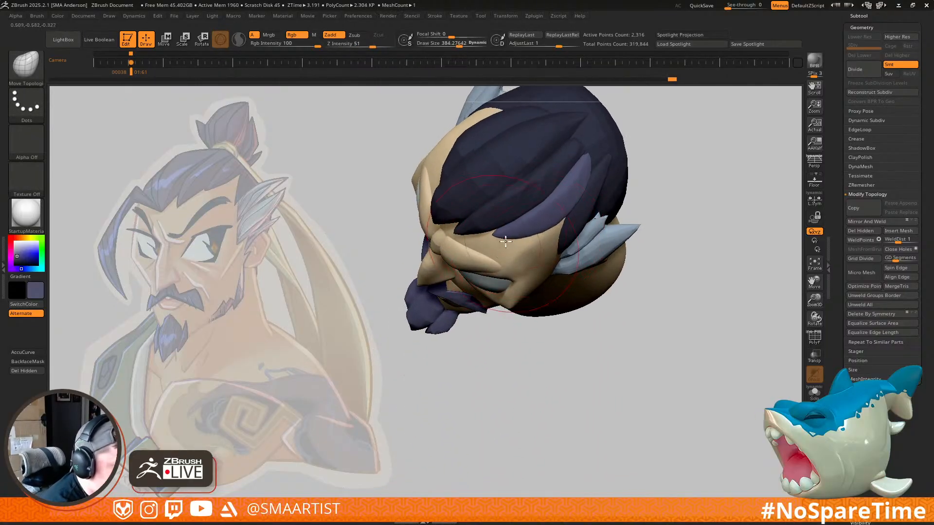
{"action": "right_click_drag", "start_coordinate": [649, 194], "coordinate": [607, 255], "text": "ctrl"}
{"action": "right_click_drag", "start_coordinate": [552, 243], "coordinate": [574, 261], "text": "ctrl"}
{"action": "key", "text": "s"}
{"action": "left_click_drag", "start_coordinate": [557, 278], "coordinate": [548, 278]}
Step: Switch to the temple tufts, show their polygroups and pull the front spikes up and forward with the Move brush
{"action": "key", "text": "shift+f"}
{"action": "key", "text": "shift+f"}
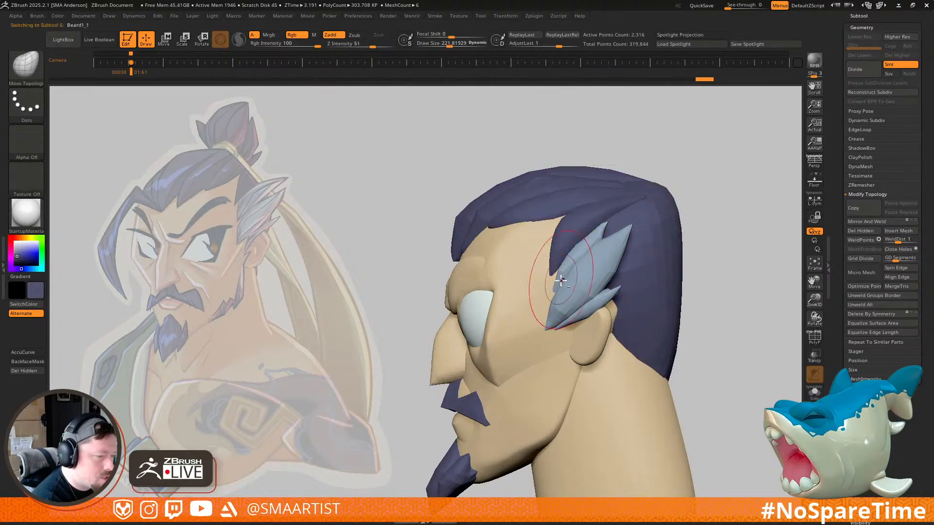
{"action": "key", "text": "shift+f"}
{"action": "mouse_move", "coordinate": [559, 281]}
{"action": "right_mouse_down"}
{"action": "mouse_move", "coordinate": [579, 281]}
{"action": "mouse_move", "coordinate": [551, 277]}
{"action": "right_mouse_up"}
{"action": "key", "text": "s"}
{"action": "left_click_drag", "start_coordinate": [550, 278], "coordinate": [559, 278]}
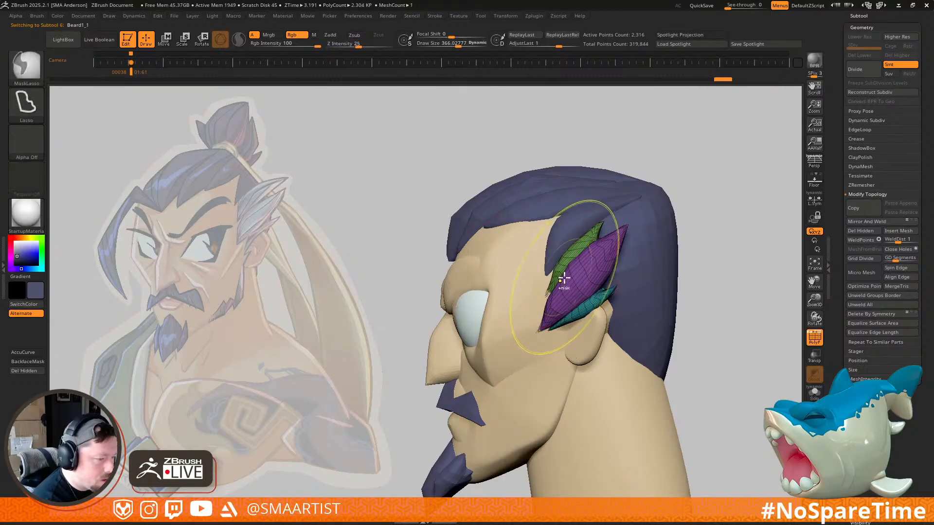
{"action": "key", "text": "b"}
{"action": "key", "text": "m"}
{"action": "key", "text": "v"}
{"action": "mouse_move", "coordinate": [551, 286]}
{"action": "left_mouse_down"}
{"action": "mouse_move", "coordinate": [538, 287]}
{"action": "mouse_move", "coordinate": [551, 257]}
{"action": "left_mouse_up"}
{"action": "mouse_move", "coordinate": [583, 270]}
{"action": "right_mouse_down"}
{"action": "mouse_move", "coordinate": [556, 254]}
{"action": "mouse_move", "coordinate": [583, 268]}
{"action": "right_mouse_up"}
{"action": "left_click_drag", "start_coordinate": [582, 269], "coordinate": [554, 260]}
{"action": "right_click_drag", "start_coordinate": [586, 269], "coordinate": [657, 265]}
Step: Compare the temple tufts with the reference in the stored camera view
{"action": "mouse_move", "coordinate": [657, 265]}
{"action": "right_mouse_down", "text": "ctrl"}
{"action": "mouse_move", "coordinate": [642, 238]}
{"action": "mouse_move", "coordinate": [636, 279]}
{"action": "mouse_move", "coordinate": [634, 248]}
{"action": "right_mouse_up", "text": "ctrl"}
{"action": "key", "text": "Left"}
{"action": "key", "text": "Right"}
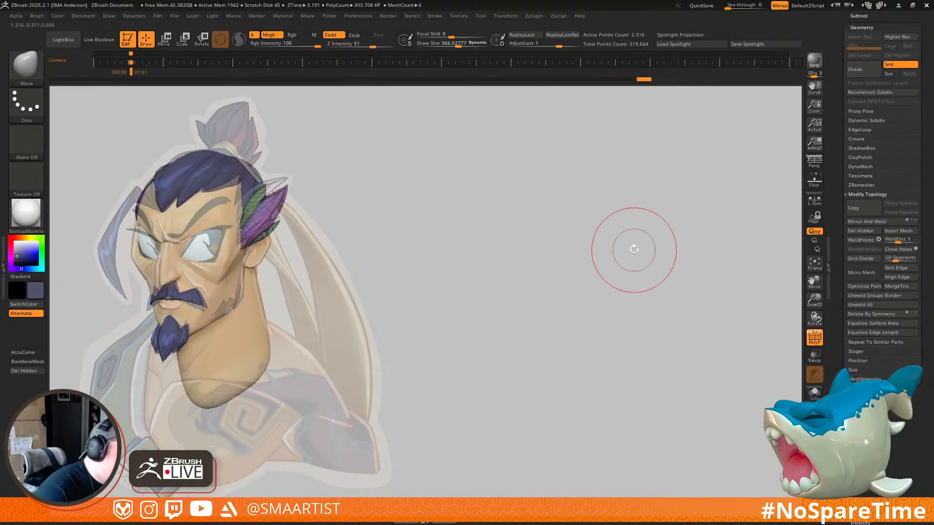
{"action": "mouse_move", "coordinate": [283, 213]}
{"action": "right_mouse_down"}
{"action": "mouse_move", "coordinate": [270, 204]}
{"action": "mouse_move", "coordinate": [279, 206]}
{"action": "right_mouse_up"}
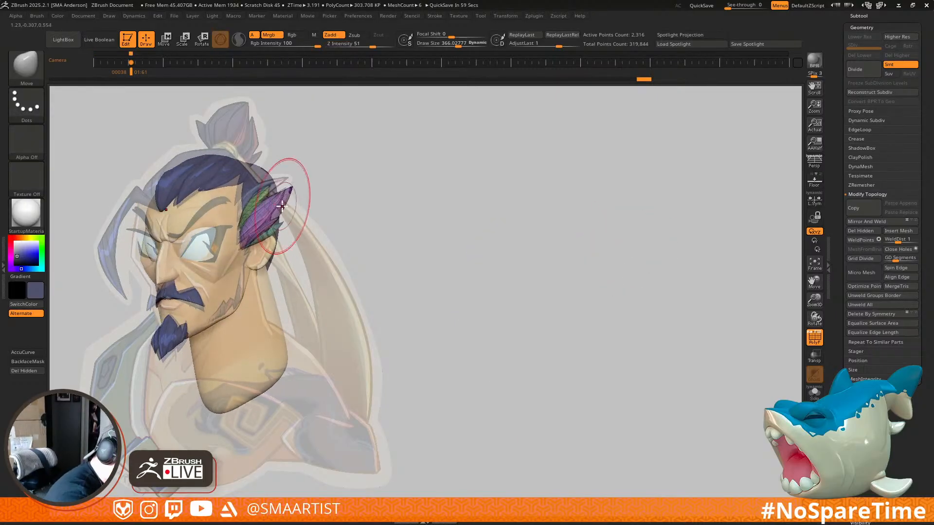
{"action": "key", "text": "Right"}
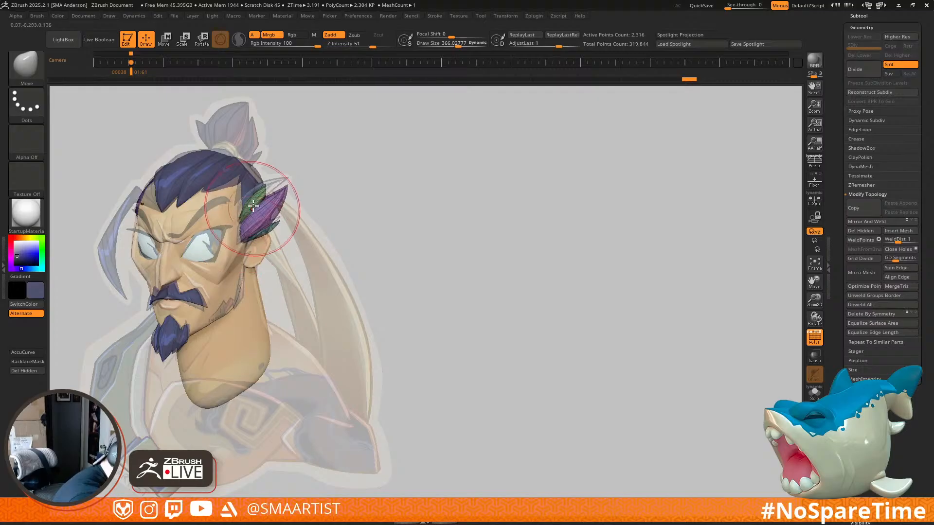
Step: Isolate the tuft's upper spike, place the gizmo pivot at its base and try rotating it
{"action": "key", "text": "w"}
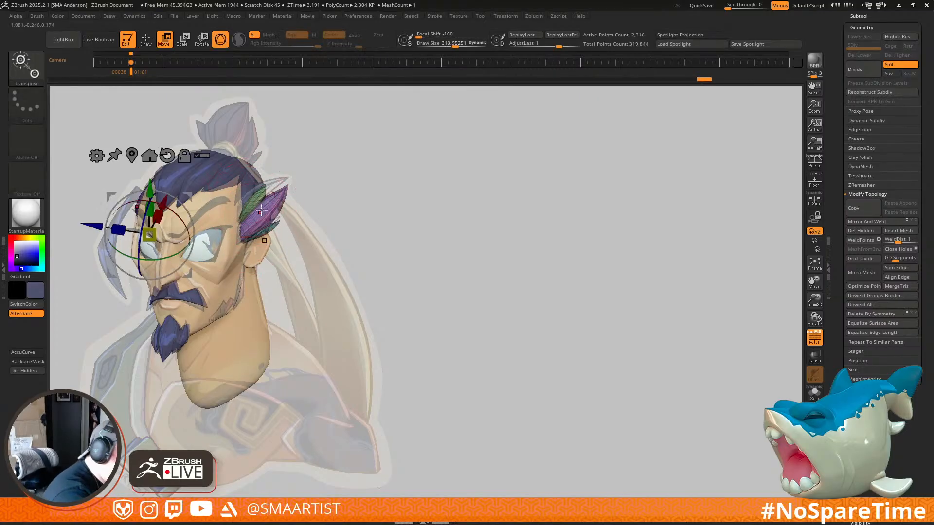
{"action": "left_click", "coordinate": [259, 204]}
{"action": "key", "text": "q"}
{"action": "key", "text": "w"}
{"action": "left_click_drag", "start_coordinate": [296, 163], "coordinate": [339, 122], "text": "alt"}
{"action": "left_click", "coordinate": [245, 217], "text": "alt"}
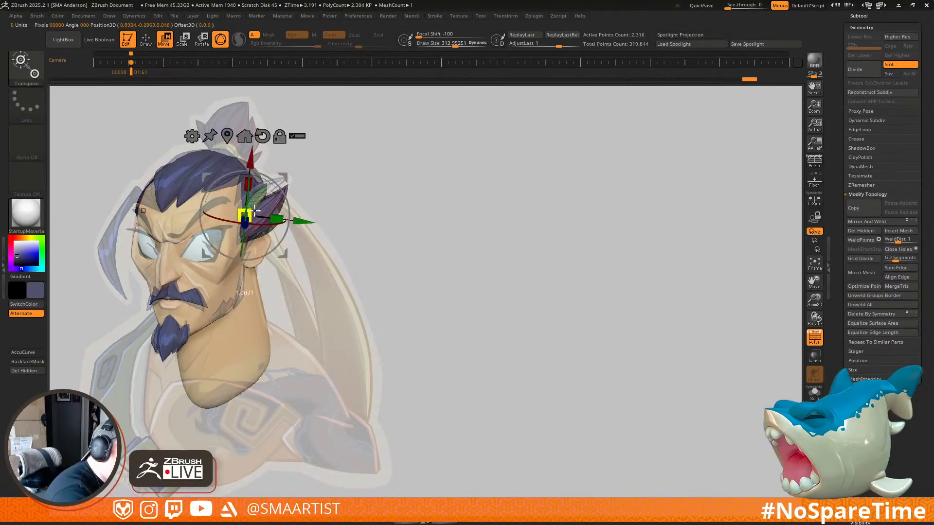
{"action": "left_click_drag", "start_coordinate": [282, 179], "coordinate": [274, 173]}
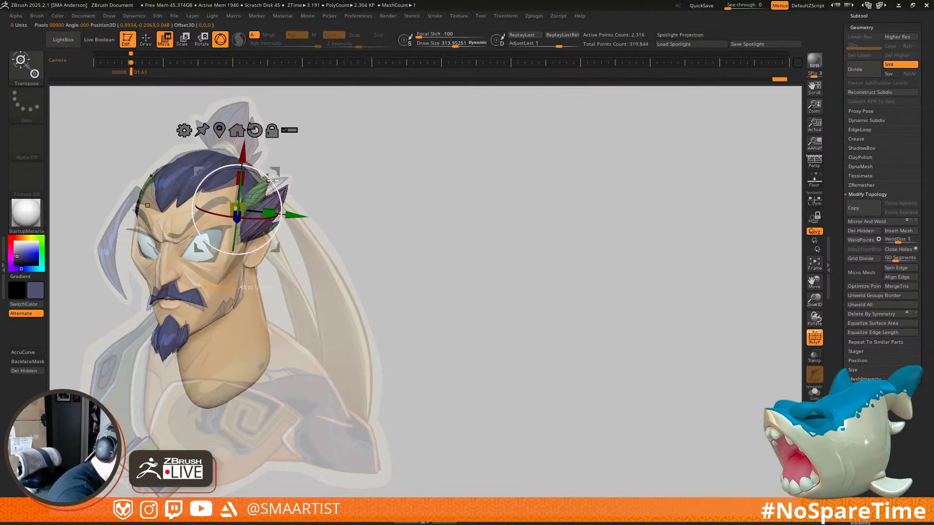
{"action": "key", "text": "ctrl+z"}
Step: Set the gizmo's Focal Shift to 91 and try rotating the upper spike about a pivot near its tip
{"action": "left_click_drag", "start_coordinate": [277, 170], "coordinate": [310, 134]}
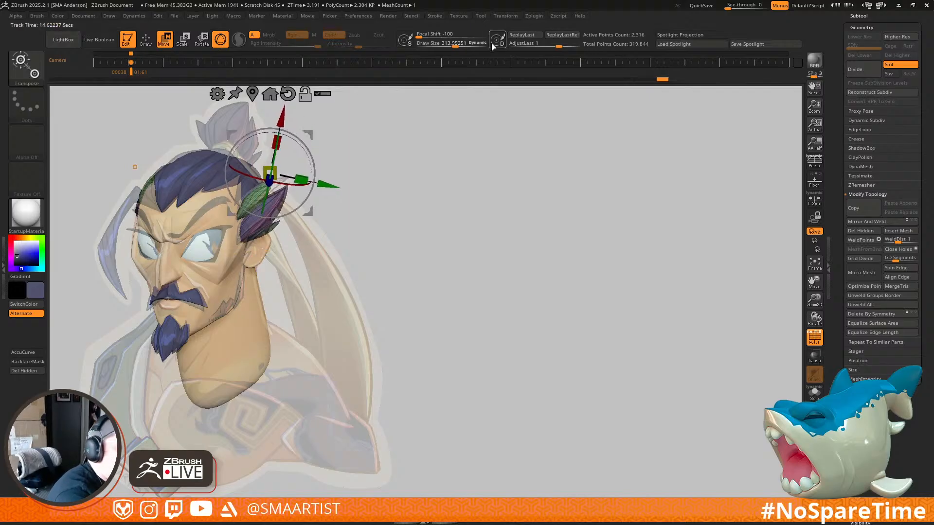
{"action": "left_click_drag", "start_coordinate": [482, 36], "coordinate": [480, 37]}
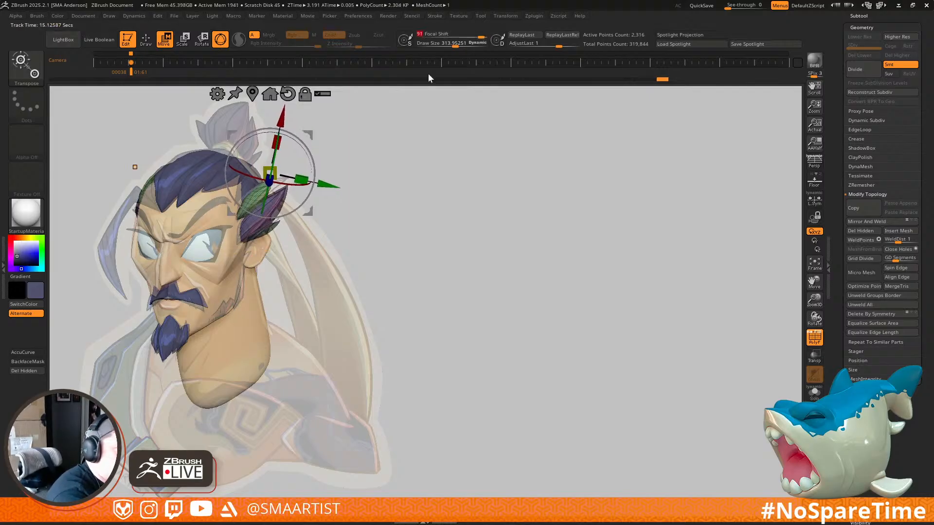
{"action": "left_click_drag", "start_coordinate": [304, 135], "coordinate": [342, 123]}
{"action": "key", "text": "ctrl+z"}
Step: Reposition the pivot on the upper spike and rotate its tip outward to match the reference in the stored camera view
{"action": "left_click_drag", "start_coordinate": [390, 177], "coordinate": [552, 200], "text": "alt"}
{"action": "left_click_drag", "start_coordinate": [552, 200], "coordinate": [491, 228]}
{"action": "left_click_drag", "start_coordinate": [491, 227], "coordinate": [545, 266], "text": "alt"}
{"action": "right_click_drag", "start_coordinate": [545, 266], "coordinate": [521, 171]}
{"action": "left_click", "coordinate": [425, 186], "text": "alt"}
{"action": "key", "text": "Right"}
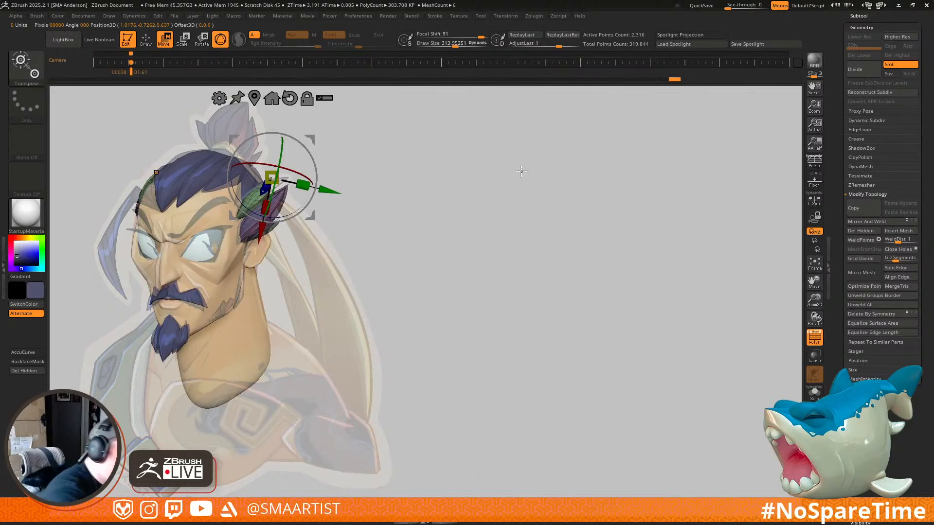
{"action": "left_click_drag", "start_coordinate": [318, 165], "coordinate": [332, 148]}
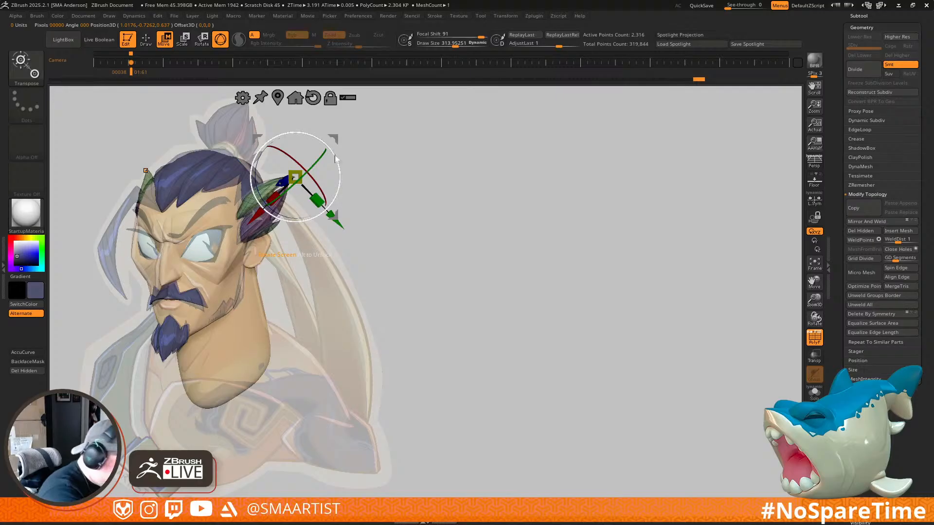
{"action": "key", "text": "q"}
{"action": "key", "text": "s"}
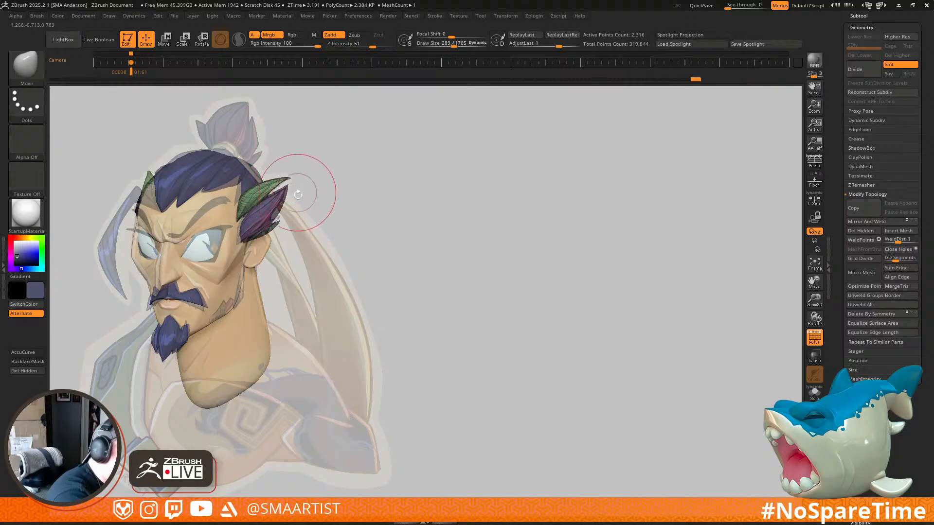
Step: Isolate the tuft's large middle spike, place the gizmo pivot at its base and turn on local symmetry
{"action": "key", "text": "w"}
{"action": "left_click", "coordinate": [272, 231]}
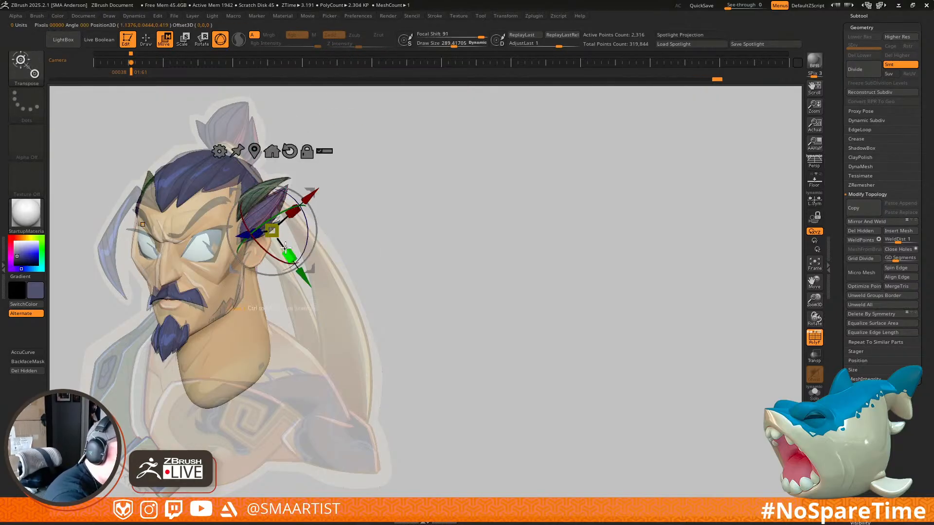
{"action": "left_click_drag", "start_coordinate": [311, 190], "coordinate": [381, 141], "text": "alt"}
{"action": "left_click", "coordinate": [272, 206]}
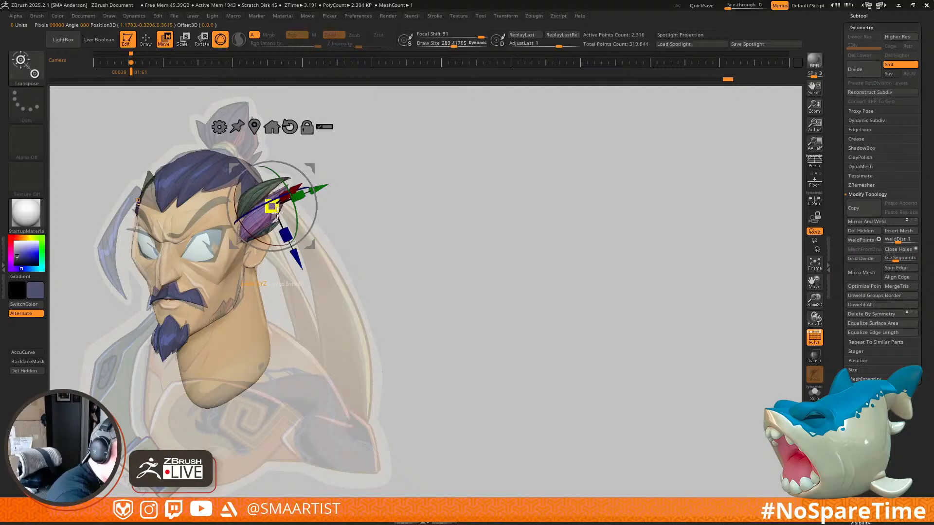
{"action": "left_click_drag", "start_coordinate": [310, 170], "coordinate": [436, 101], "text": "alt"}
{"action": "left_click", "coordinate": [246, 237], "text": "alt"}
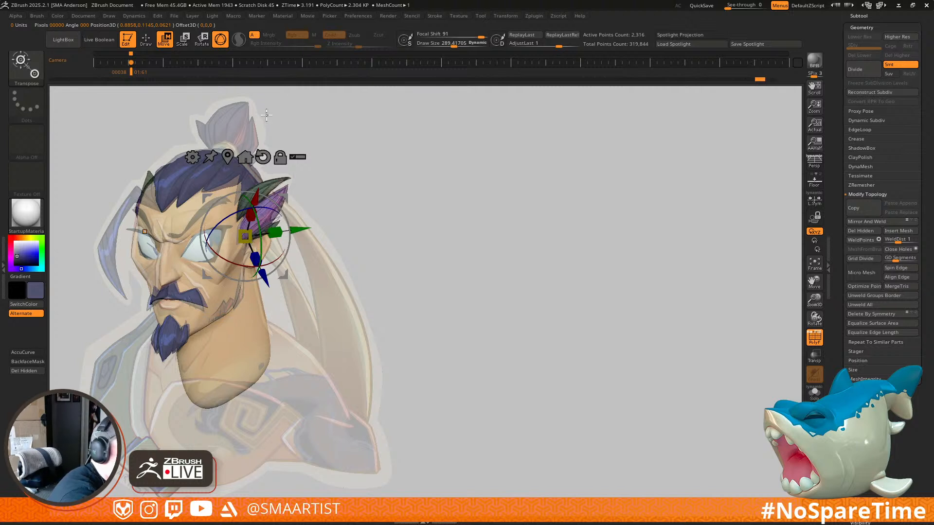
{"action": "left_click", "coordinate": [820, 203]}
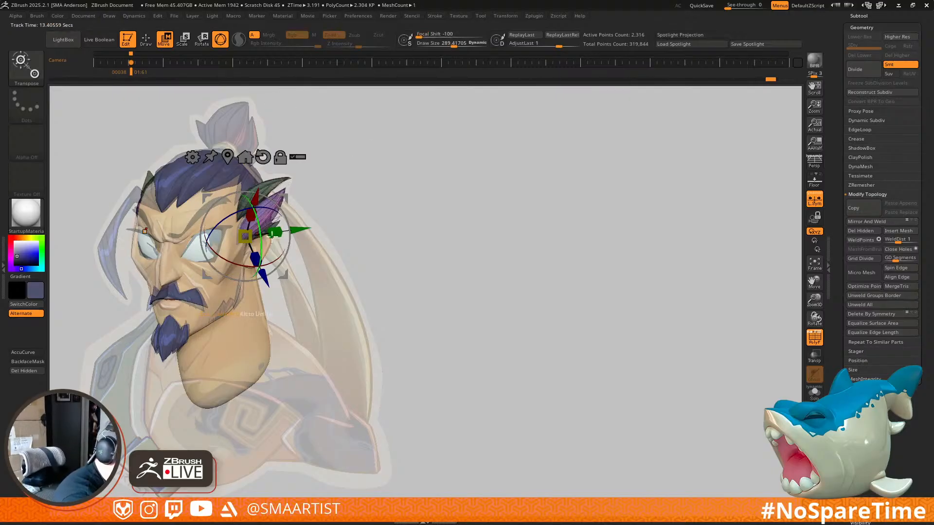
{"action": "key", "text": "q"}
Step: Refine the tuft's spikes in a close side view with a smaller Move brush
{"action": "left_click_drag", "start_coordinate": [367, 273], "coordinate": [639, 277], "text": "alt"}
{"action": "right_click_drag", "start_coordinate": [638, 277], "coordinate": [530, 311]}
{"action": "right_click_drag", "start_coordinate": [501, 281], "coordinate": [488, 256]}
{"action": "key", "text": "s"}
{"action": "left_click_drag", "start_coordinate": [482, 262], "coordinate": [475, 263]}
{"action": "mouse_move", "coordinate": [438, 280]}
{"action": "right_mouse_down"}
{"action": "mouse_move", "coordinate": [461, 263]}
{"action": "mouse_move", "coordinate": [515, 298]}
{"action": "mouse_move", "coordinate": [473, 267]}
{"action": "mouse_move", "coordinate": [465, 272]}
{"action": "mouse_move", "coordinate": [496, 300]}
{"action": "mouse_move", "coordinate": [490, 293]}
{"action": "mouse_move", "coordinate": [525, 248]}
{"action": "mouse_move", "coordinate": [598, 242]}
{"action": "mouse_move", "coordinate": [561, 250]}
{"action": "mouse_move", "coordinate": [519, 223]}
{"action": "mouse_move", "coordinate": [503, 261]}
{"action": "mouse_move", "coordinate": [519, 273]}
{"action": "mouse_move", "coordinate": [617, 248]}
{"action": "mouse_move", "coordinate": [576, 238]}
{"action": "mouse_move", "coordinate": [576, 296]}
{"action": "right_mouse_up"}
Step: Isolate the tuft's upper spike and reshape its lower base with a fine Move brush
{"action": "key", "text": "w"}
{"action": "left_click", "coordinate": [530, 255], "text": "ctrl"}
{"action": "key", "text": "q"}
{"action": "mouse_move", "coordinate": [528, 263]}
{"action": "right_mouse_down"}
{"action": "mouse_move", "coordinate": [541, 259]}
{"action": "mouse_move", "coordinate": [525, 276]}
{"action": "right_mouse_up"}
{"action": "key", "text": "s"}
{"action": "left_click_drag", "start_coordinate": [523, 278], "coordinate": [521, 279]}
{"action": "mouse_move", "coordinate": [520, 286]}
{"action": "right_mouse_down"}
{"action": "mouse_move", "coordinate": [533, 300]}
{"action": "mouse_move", "coordinate": [527, 293]}
{"action": "right_mouse_up"}
Step: Smooth the upper spike's surface beside the middle spike and clear the mask on the tuft
{"action": "left_click_drag", "start_coordinate": [550, 260], "coordinate": [578, 228], "text": "shift"}
{"action": "right_click_drag", "start_coordinate": [579, 229], "coordinate": [565, 250]}
{"action": "key", "text": "w"}
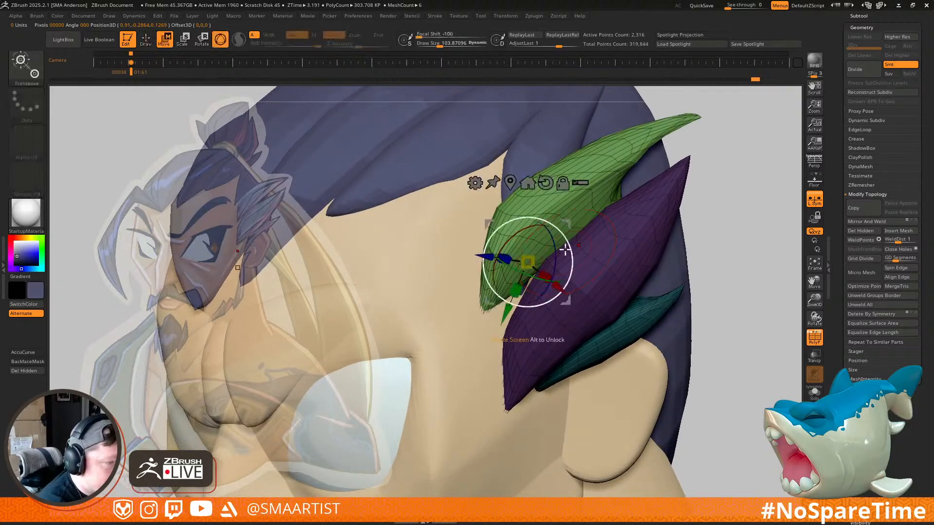
{"action": "left_click", "coordinate": [541, 155]}
{"action": "key", "text": "q"}
{"action": "right_click_drag", "start_coordinate": [624, 223], "coordinate": [647, 197], "text": "ctrl"}
{"action": "left_click_drag", "start_coordinate": [720, 225], "coordinate": [736, 233], "text": "ctrl"}
Step: Hide the polyframe and mask the temple tuft except for its large middle spike
{"action": "left_click", "coordinate": [594, 184], "text": "alt"}
{"action": "key", "text": "shift+f"}
{"action": "mouse_move", "coordinate": [600, 254]}
{"action": "right_mouse_down"}
{"action": "mouse_move", "coordinate": [572, 235]}
{"action": "mouse_move", "coordinate": [639, 264]}
{"action": "mouse_move", "coordinate": [630, 239]}
{"action": "mouse_move", "coordinate": [648, 223]}
{"action": "mouse_move", "coordinate": [615, 229]}
{"action": "mouse_move", "coordinate": [609, 243]}
{"action": "right_mouse_up"}
{"action": "key", "text": "s"}
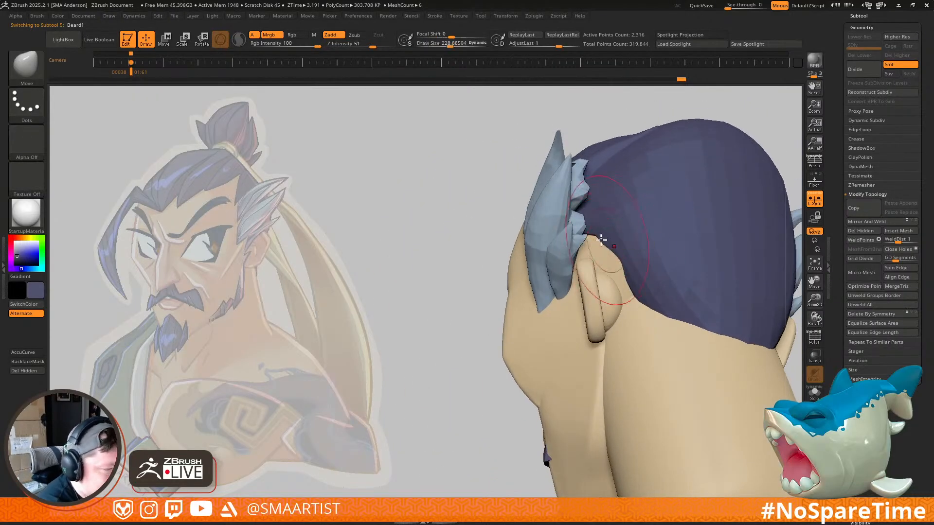
{"action": "mouse_move", "coordinate": [633, 281]}
{"action": "right_mouse_down"}
{"action": "mouse_move", "coordinate": [616, 285]}
{"action": "mouse_move", "coordinate": [648, 308]}
{"action": "mouse_move", "coordinate": [608, 238]}
{"action": "mouse_move", "coordinate": [635, 265]}
{"action": "mouse_move", "coordinate": [583, 278]}
{"action": "mouse_move", "coordinate": [574, 263]}
{"action": "right_mouse_up"}
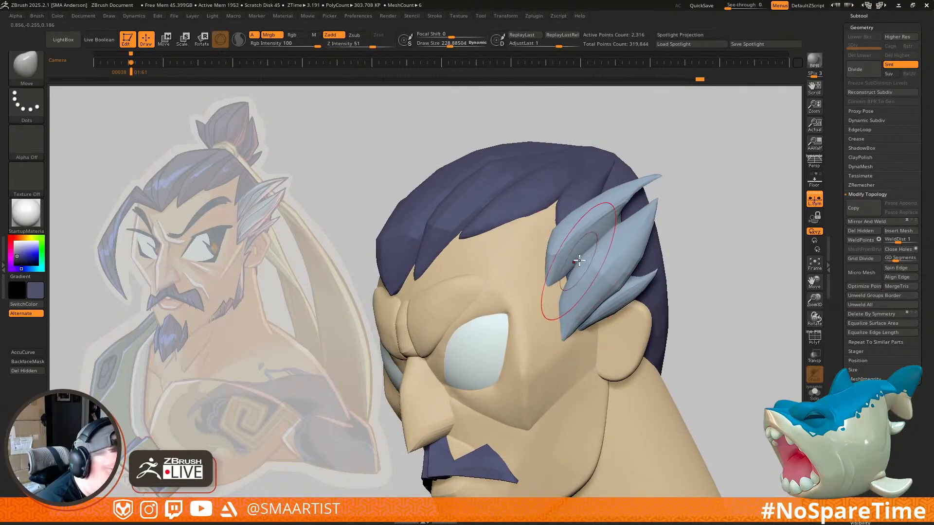
{"action": "key", "text": "w"}
{"action": "left_click", "coordinate": [584, 263]}
{"action": "key", "text": "q"}
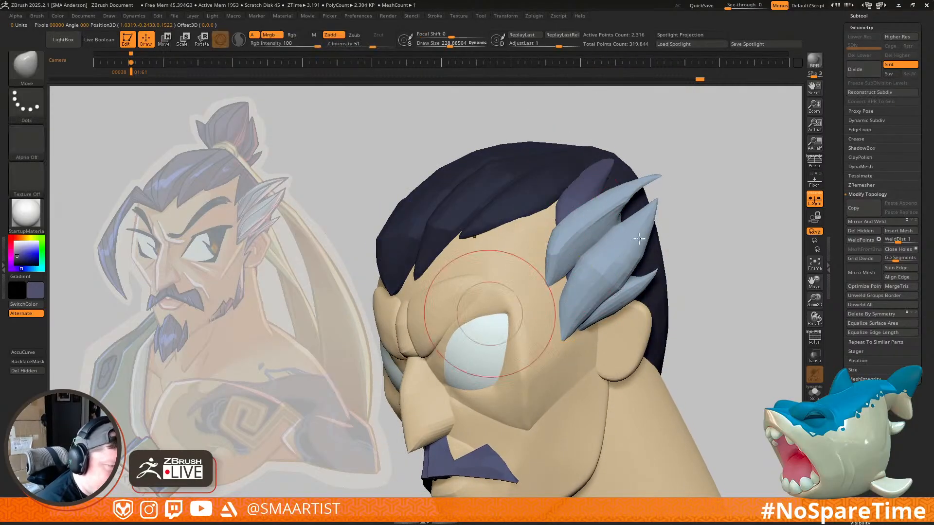
{"action": "mouse_move", "coordinate": [628, 243]}
{"action": "right_mouse_down"}
{"action": "mouse_move", "coordinate": [580, 281]}
{"action": "mouse_move", "coordinate": [576, 264]}
{"action": "mouse_move", "coordinate": [561, 262]}
{"action": "right_mouse_up"}
{"action": "key", "text": "w"}
{"action": "left_click", "coordinate": [603, 265], "text": "ctrl"}
{"action": "key", "text": "q"}
Step: Reshape the middle spike's upper edge and base with the Move brush, reducing the draw size to about 86
{"action": "key", "text": "s"}
{"action": "left_click_drag", "start_coordinate": [580, 257], "coordinate": [578, 257]}
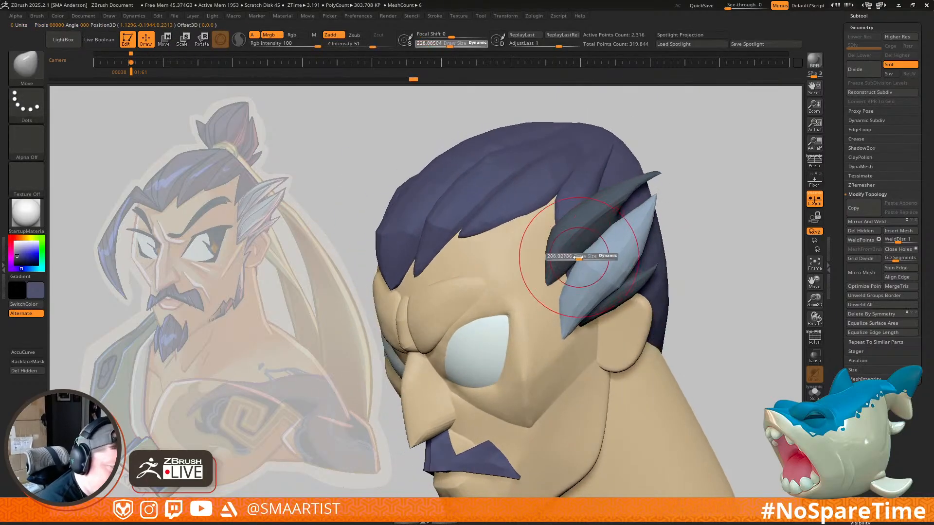
{"action": "mouse_move", "coordinate": [576, 263]}
{"action": "right_mouse_down"}
{"action": "mouse_move", "coordinate": [563, 260]}
{"action": "mouse_move", "coordinate": [582, 260]}
{"action": "right_mouse_up"}
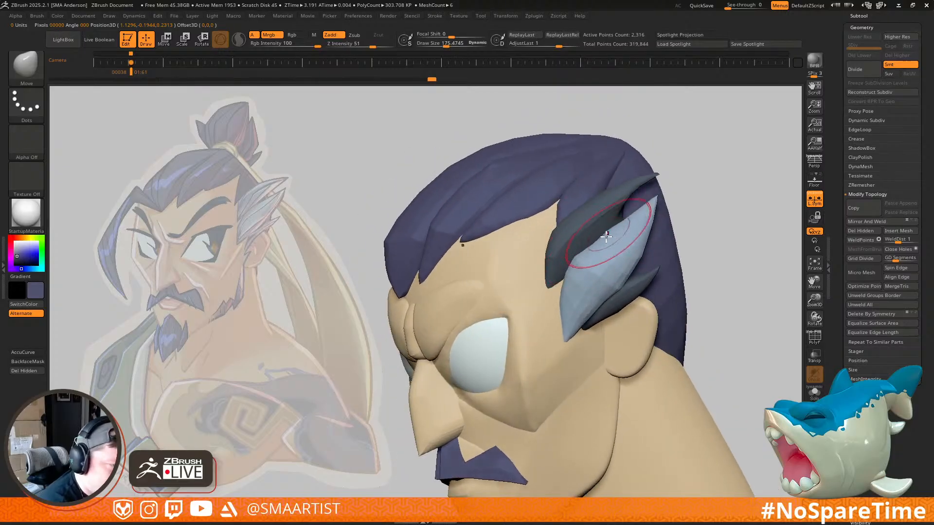
{"action": "left_click_drag", "start_coordinate": [598, 240], "coordinate": [591, 242]}
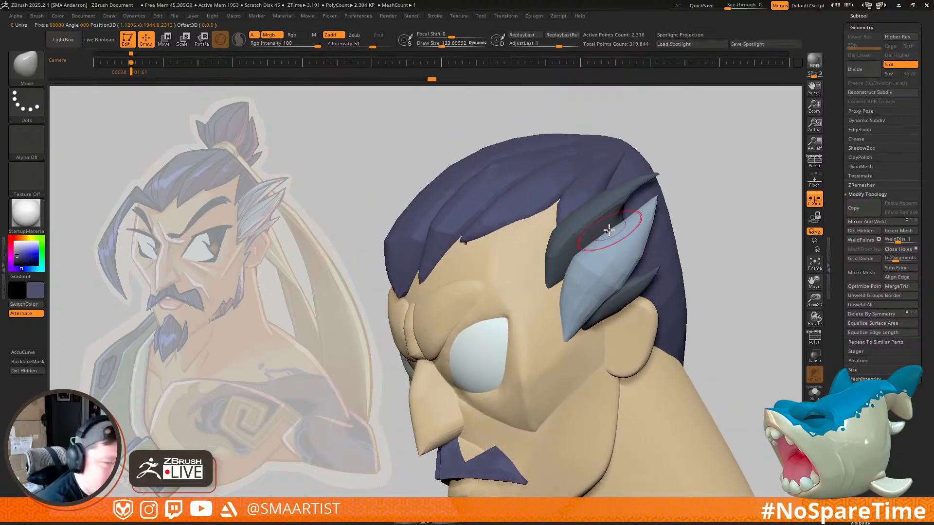
{"action": "right_click_drag", "start_coordinate": [579, 287], "coordinate": [567, 300]}
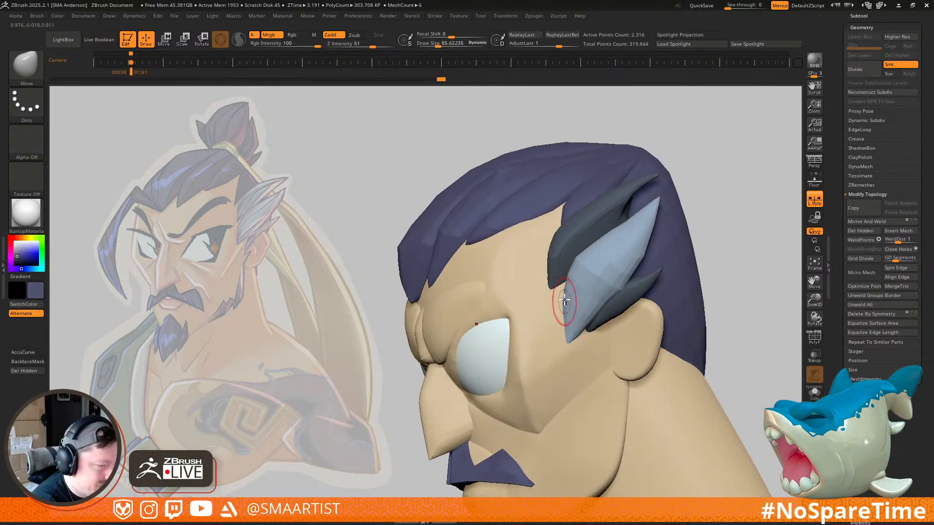
Step: Invert the tuft's mask and reshape the upper spike's lower base and front edge with the Move brush
{"action": "left_click", "coordinate": [562, 285], "text": "alt"}
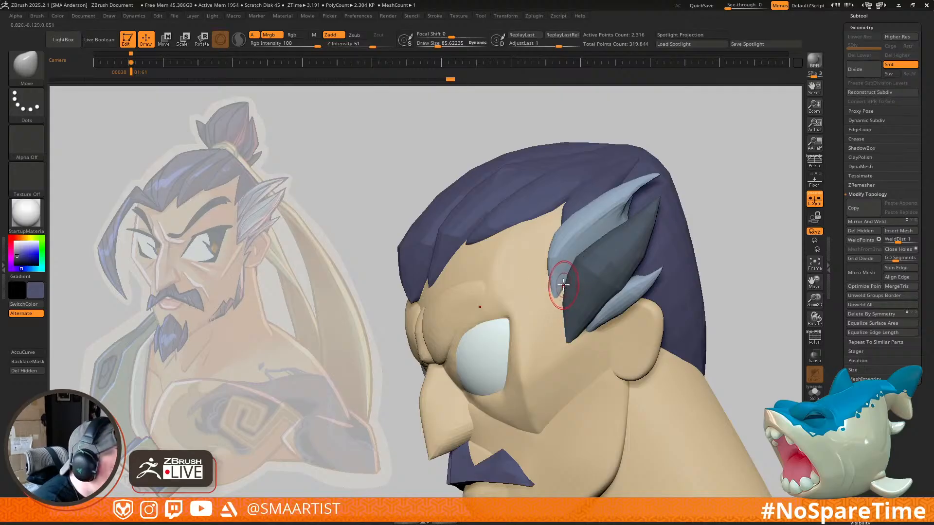
{"action": "mouse_move", "coordinate": [567, 276]}
{"action": "right_mouse_down"}
{"action": "mouse_move", "coordinate": [559, 267]}
{"action": "mouse_move", "coordinate": [582, 280]}
{"action": "mouse_move", "coordinate": [583, 302]}
{"action": "mouse_move", "coordinate": [548, 291]}
{"action": "mouse_move", "coordinate": [558, 243]}
{"action": "right_mouse_up"}
{"action": "left_click_drag", "start_coordinate": [574, 222], "coordinate": [588, 176]}
{"action": "left_click_drag", "start_coordinate": [557, 119], "coordinate": [561, 293]}
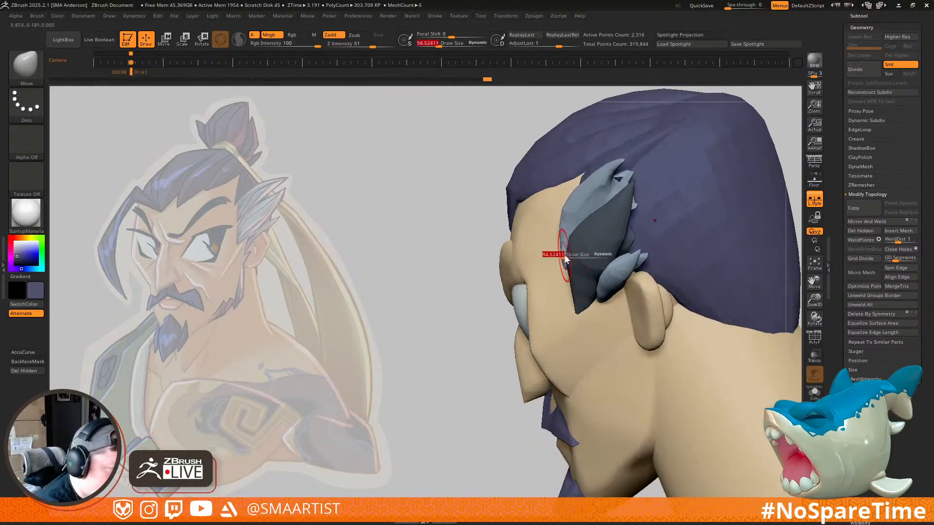
{"action": "left_click_drag", "start_coordinate": [563, 232], "coordinate": [559, 228]}
Step: Smooth the upper spike with a draw size of about 51 and clear the tuft's mask
{"action": "mouse_move", "coordinate": [560, 226]}
{"action": "right_mouse_down"}
{"action": "mouse_move", "coordinate": [598, 227]}
{"action": "mouse_move", "coordinate": [605, 258]}
{"action": "right_mouse_up"}
{"action": "key", "text": "s"}
{"action": "left_click_drag", "start_coordinate": [543, 236], "coordinate": [538, 238]}
{"action": "key", "text": "shift"}
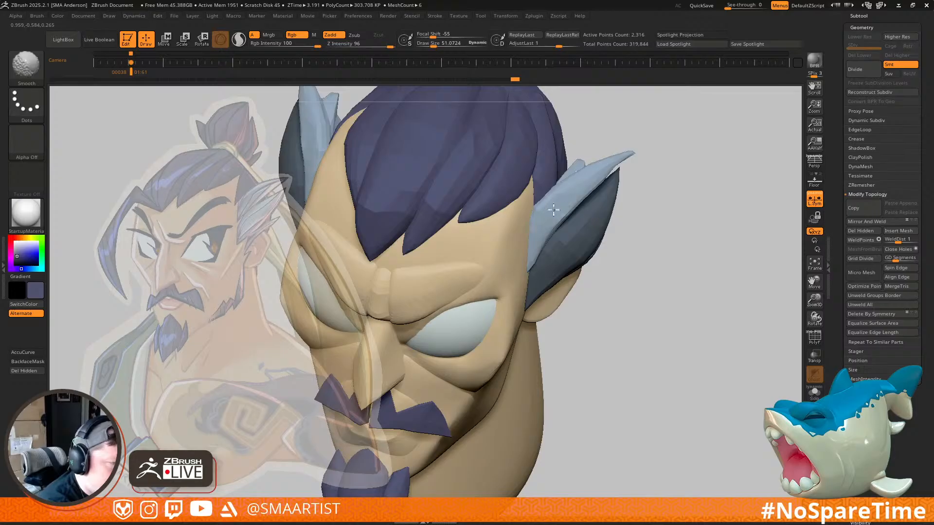
{"action": "left_click_drag", "start_coordinate": [556, 210], "coordinate": [552, 216], "text": "shift"}
{"action": "mouse_move", "coordinate": [554, 219]}
{"action": "right_mouse_down"}
{"action": "mouse_move", "coordinate": [523, 192]}
{"action": "mouse_move", "coordinate": [547, 222]}
{"action": "right_mouse_up"}
{"action": "key", "text": "shift"}
{"action": "left_click_drag", "start_coordinate": [548, 224], "coordinate": [632, 199], "text": "shift"}
{"action": "mouse_move", "coordinate": [667, 189]}
{"action": "right_mouse_down", "text": "ctrl"}
{"action": "mouse_move", "coordinate": [652, 202]}
{"action": "mouse_move", "coordinate": [655, 224]}
{"action": "right_mouse_up", "text": "ctrl"}
{"action": "right_click_drag", "start_coordinate": [656, 223], "coordinate": [680, 241]}
{"action": "left_click_drag", "start_coordinate": [685, 253], "coordinate": [709, 293], "text": "ctrl"}
{"action": "mouse_move", "coordinate": [709, 294]}
{"action": "right_mouse_down", "text": "ctrl"}
{"action": "mouse_move", "coordinate": [673, 262]}
{"action": "mouse_move", "coordinate": [690, 259]}
{"action": "mouse_move", "coordinate": [701, 225]}
{"action": "mouse_move", "coordinate": [675, 257]}
{"action": "mouse_move", "coordinate": [692, 235]}
{"action": "mouse_move", "coordinate": [659, 248]}
{"action": "mouse_move", "coordinate": [696, 228]}
{"action": "mouse_move", "coordinate": [679, 235]}
{"action": "mouse_move", "coordinate": [663, 296]}
{"action": "mouse_move", "coordinate": [713, 233]}
{"action": "right_mouse_up", "text": "ctrl"}
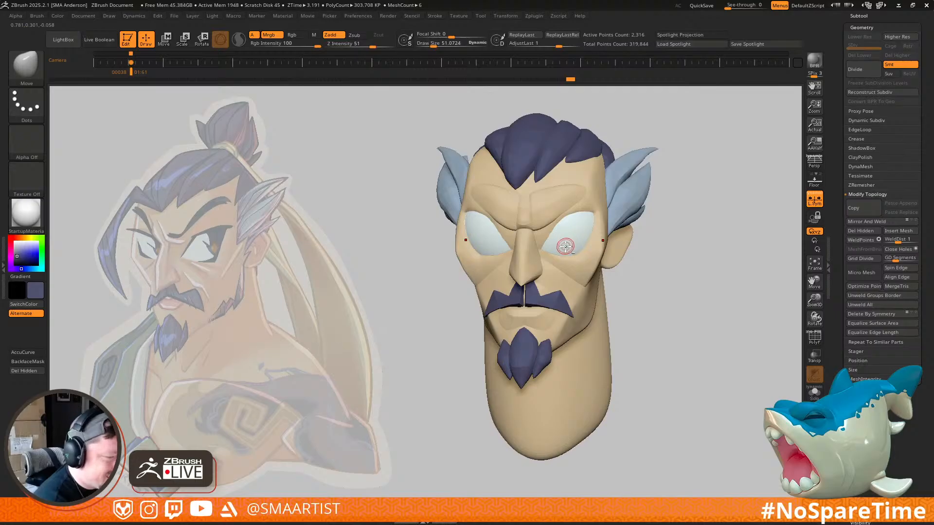
Step: Select the Eyes subtool, solo it and switch to the Topology brush
{"action": "key", "text": "shift+f"}
{"action": "right_click_drag", "start_coordinate": [563, 248], "coordinate": [691, 214], "text": "shift"}
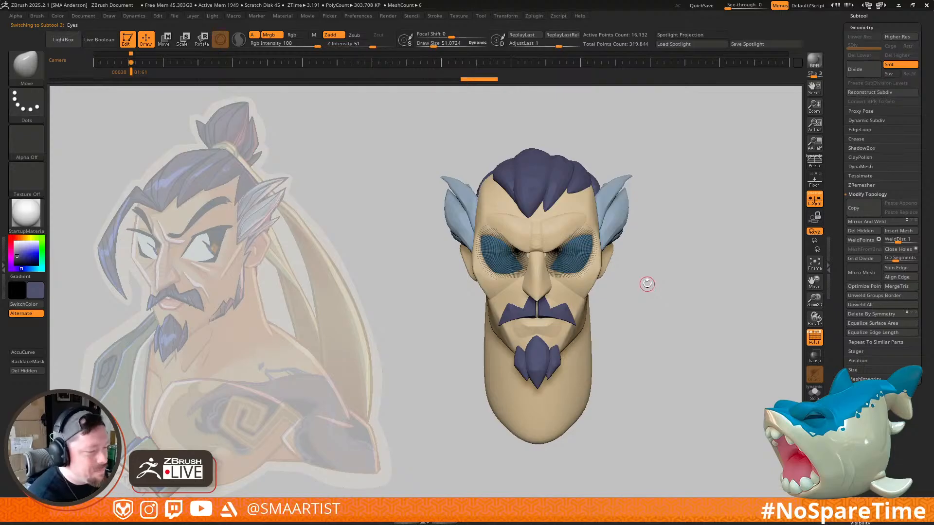
{"action": "key", "text": "shift+f"}
{"action": "right_click_drag", "start_coordinate": [647, 279], "coordinate": [595, 314], "text": "ctrl"}
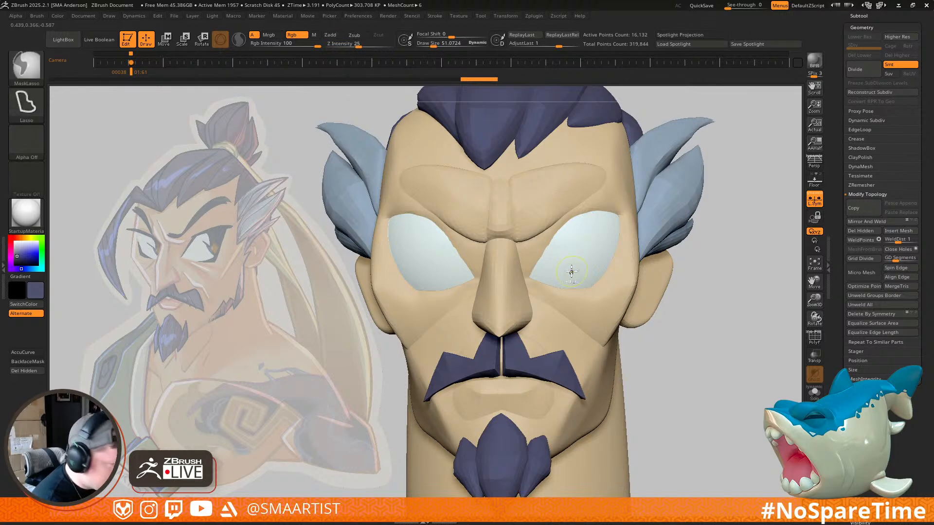
{"action": "key", "text": "ctrl+q"}
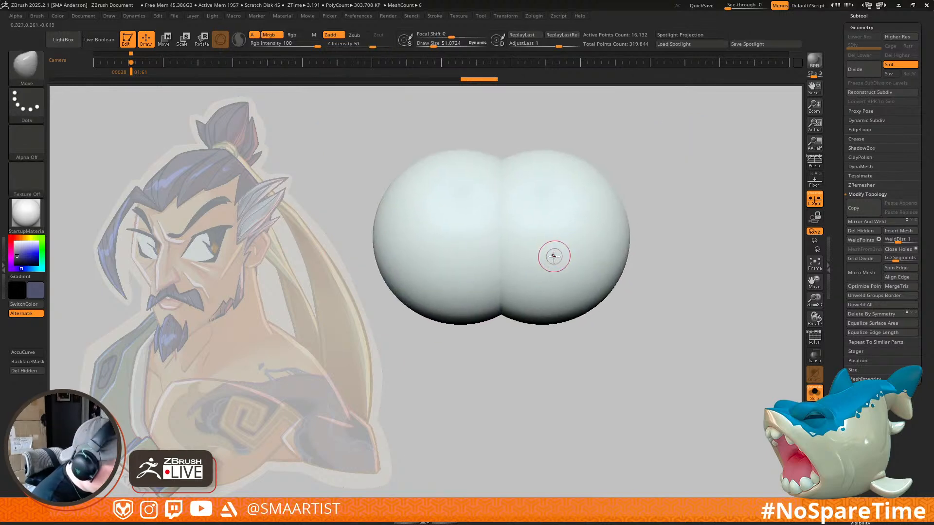
{"action": "key", "text": "b"}
{"action": "key", "text": "t"}
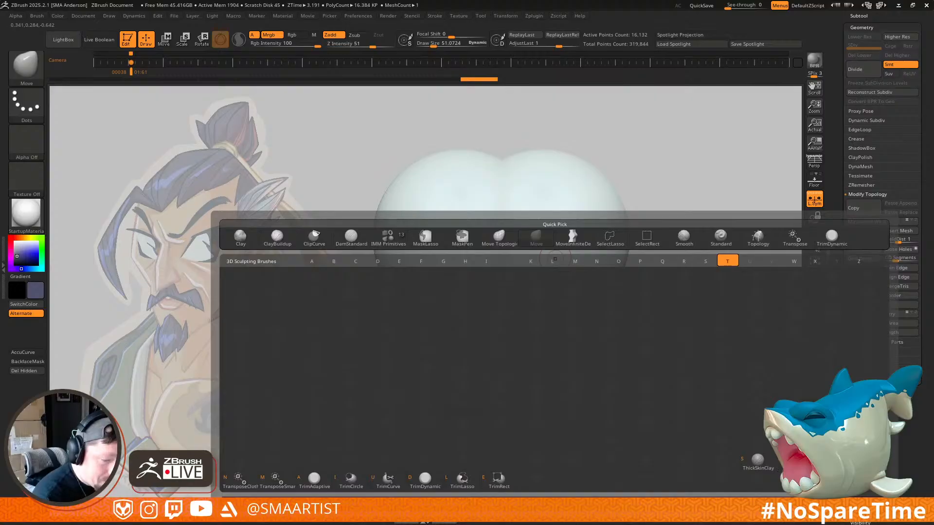
{"action": "key", "text": "o"}
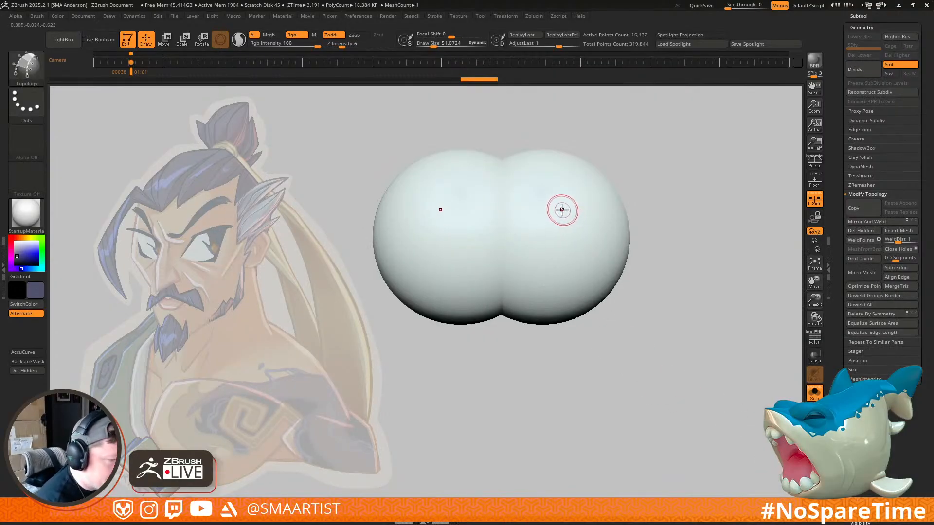
Step: Draw a closed eye outline on the eyeball, eight short strokes crossing it and an inner loop to form a mirrored ring of quads
{"action": "left_click_drag", "start_coordinate": [561, 204], "coordinate": [538, 227]}
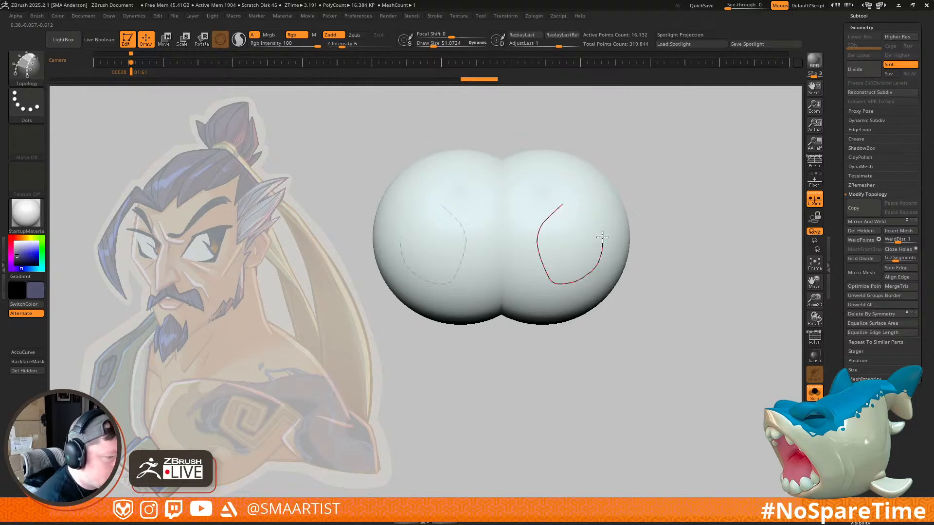
{"action": "left_click_drag", "start_coordinate": [570, 201], "coordinate": [567, 207]}
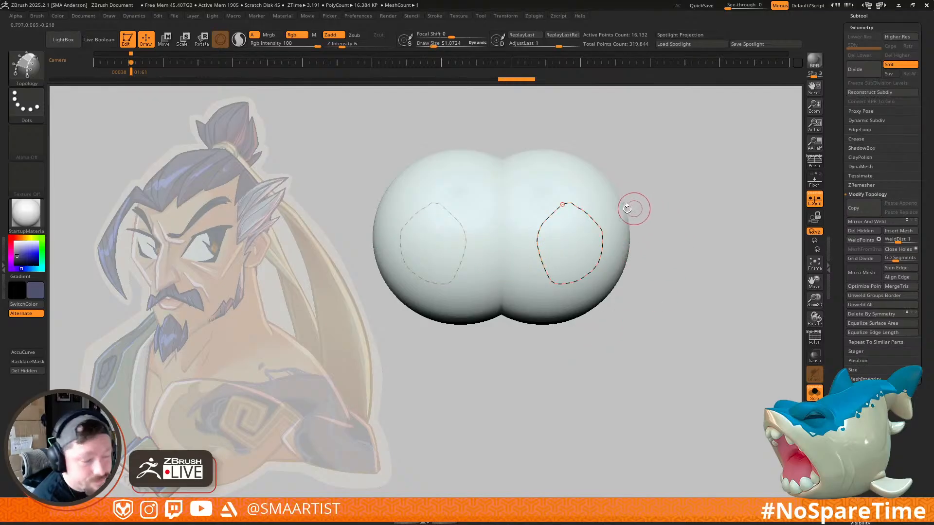
{"action": "left_click_drag", "start_coordinate": [533, 212], "coordinate": [563, 232]}
{"action": "left_click_drag", "start_coordinate": [602, 198], "coordinate": [542, 294]}
{"action": "left_click_drag", "start_coordinate": [578, 255], "coordinate": [600, 280]}
{"action": "left_click_drag", "start_coordinate": [559, 246], "coordinate": [522, 254]}
{"action": "mouse_move", "coordinate": [586, 242]}
{"action": "left_mouse_down"}
{"action": "mouse_move", "coordinate": [615, 241]}
{"action": "mouse_move", "coordinate": [570, 228]}
{"action": "left_mouse_up"}
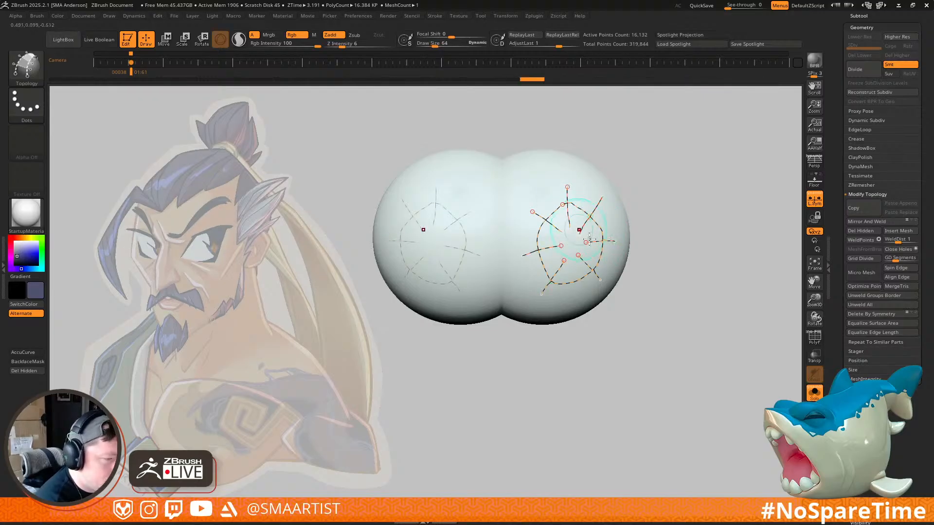
{"action": "key", "text": "ctrl+z"}
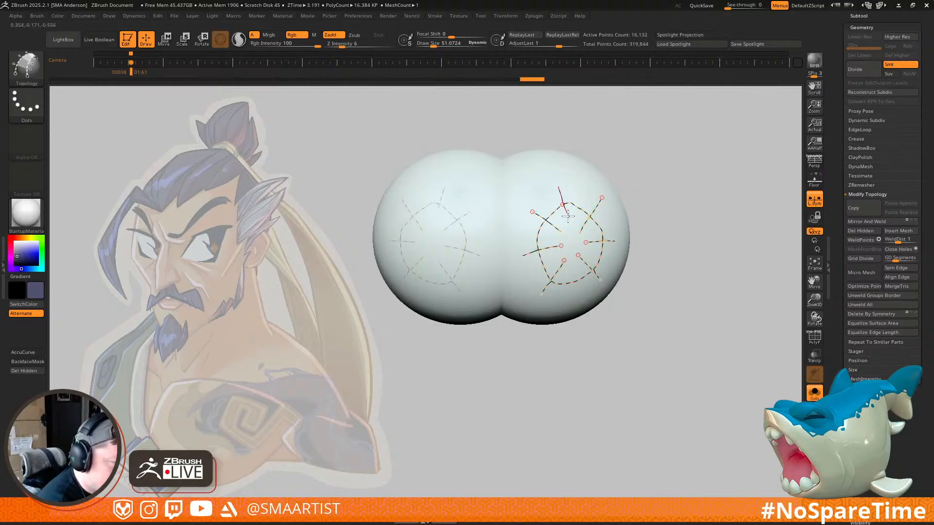
{"action": "left_click_drag", "start_coordinate": [571, 230], "coordinate": [570, 228]}
{"action": "left_click_drag", "start_coordinate": [570, 266], "coordinate": [573, 307]}
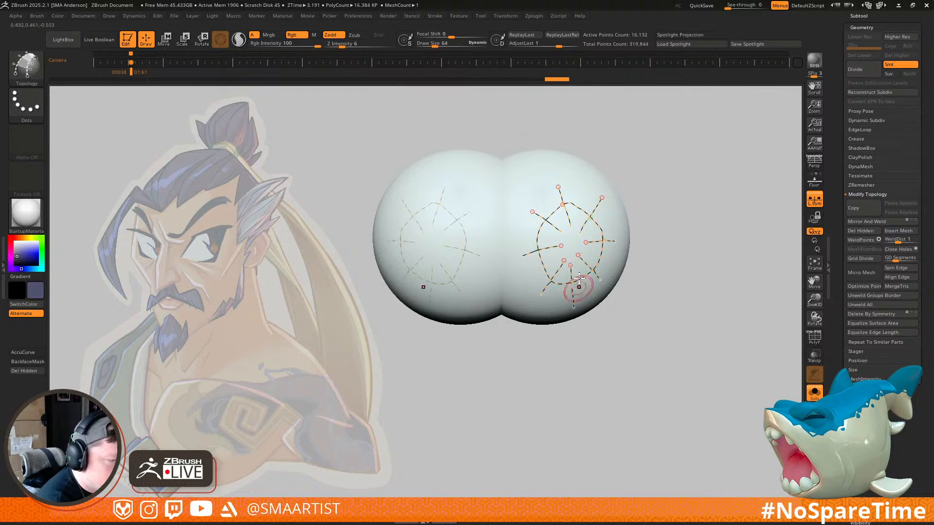
{"action": "left_click_drag", "start_coordinate": [559, 265], "coordinate": [563, 261]}
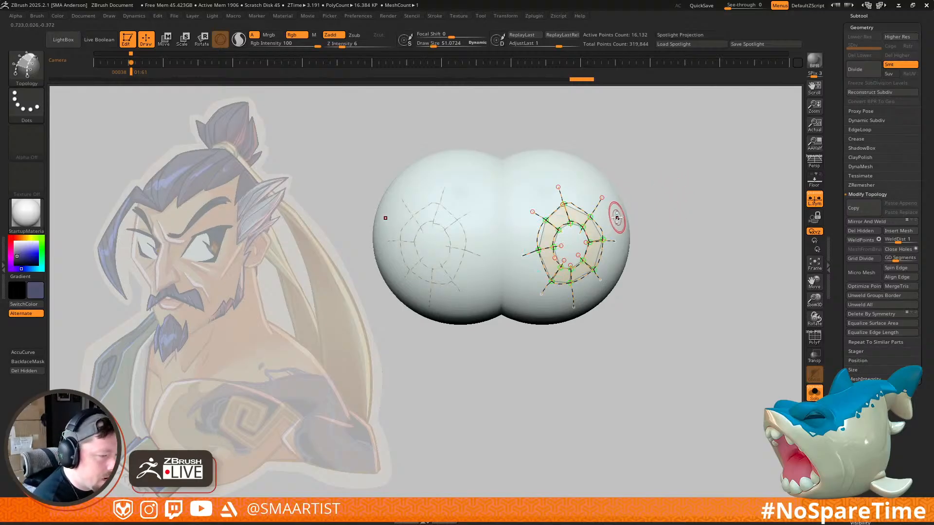
Step: Generate the ring mesh from the topology curves at draw size 1, split it from the eyeballs and select the new Eyes1 subtool
{"action": "key", "text": "s"}
{"action": "left_click_drag", "start_coordinate": [635, 193], "coordinate": [634, 193]}
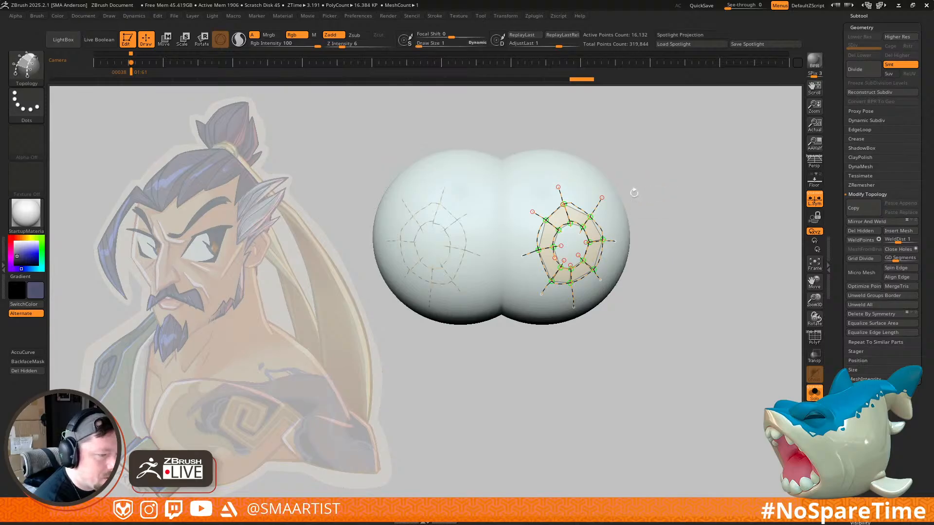
{"action": "left_click", "coordinate": [613, 209]}
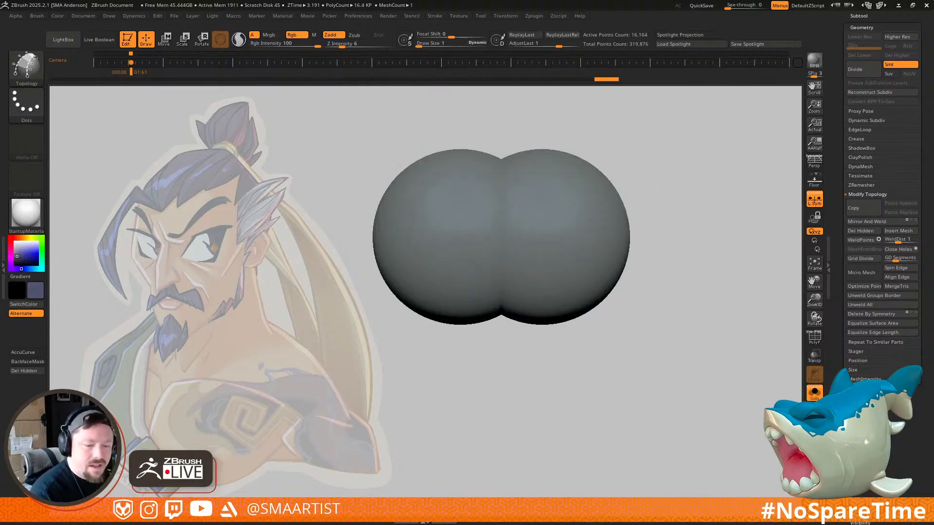
{"action": "scroll", "coordinate": [860, 165], "scroll_direction": "up", "scroll_amount": 5}
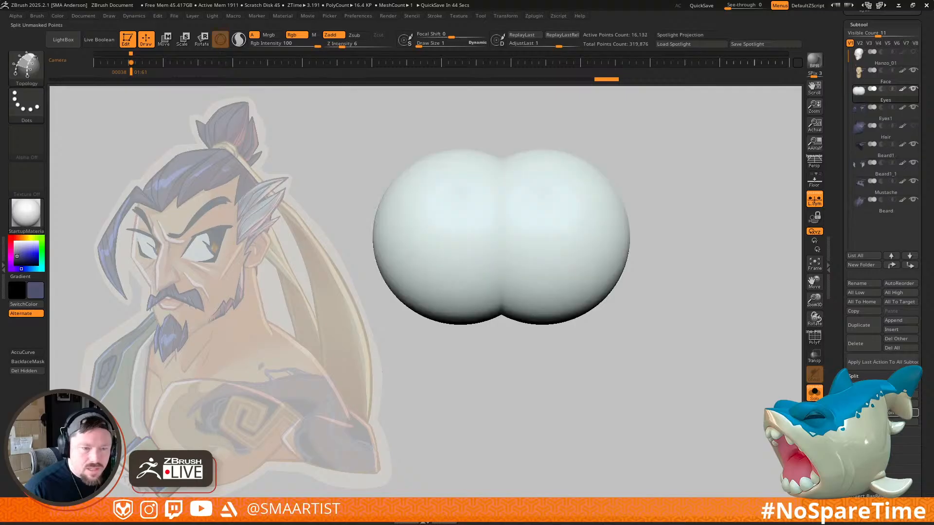
{"action": "key", "text": "Down"}
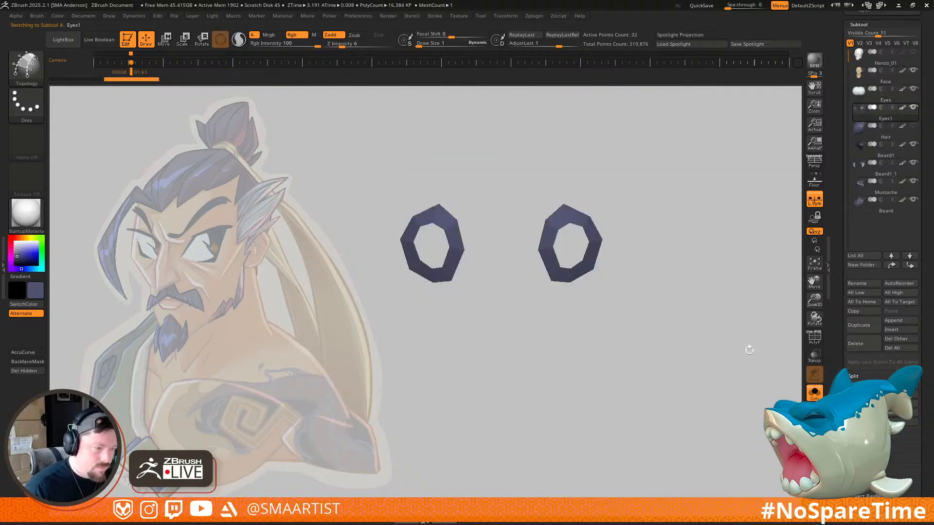
Step: Show the whole head again and enable Dynamic Subdiv on the eye rings with a thickness of 0.00164 and an offset of 100
{"action": "left_click_drag", "start_coordinate": [699, 352], "coordinate": [704, 344]}
{"action": "key", "text": "ctrl+shift+s"}
{"action": "mouse_move", "coordinate": [705, 344]}
{"action": "left_mouse_down", "text": "alt"}
{"action": "mouse_move", "coordinate": [709, 316]}
{"action": "mouse_move", "coordinate": [696, 341]}
{"action": "left_mouse_up", "text": "alt"}
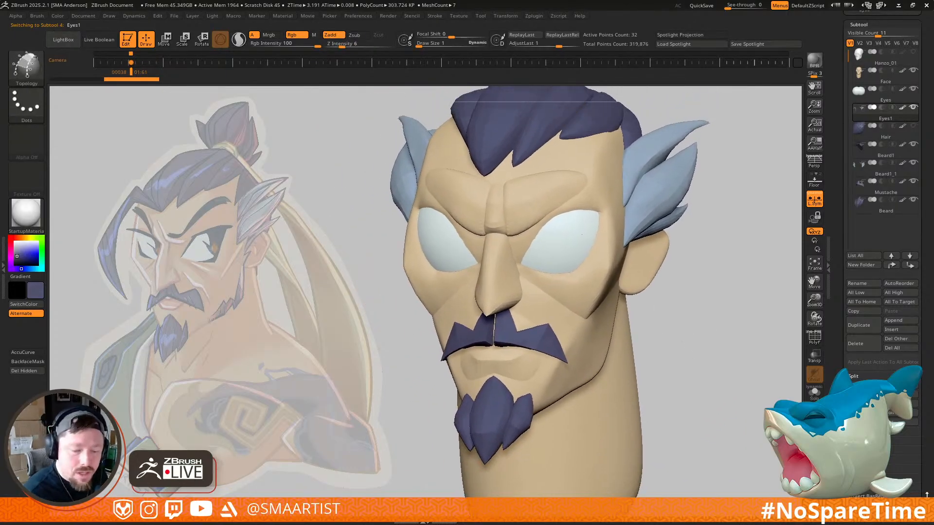
{"action": "scroll", "coordinate": [916, 441], "scroll_direction": "down", "scroll_amount": 10}
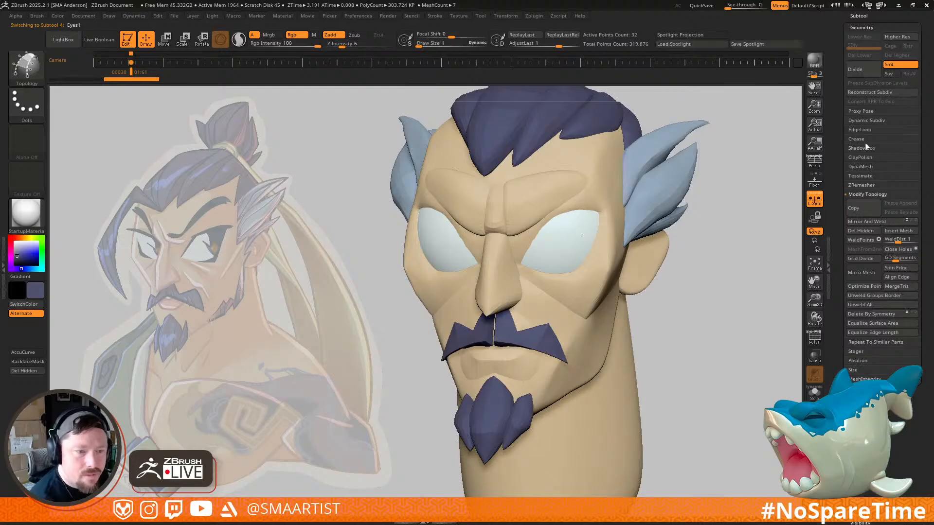
{"action": "left_click", "coordinate": [871, 121]}
{"action": "left_click", "coordinate": [853, 131]}
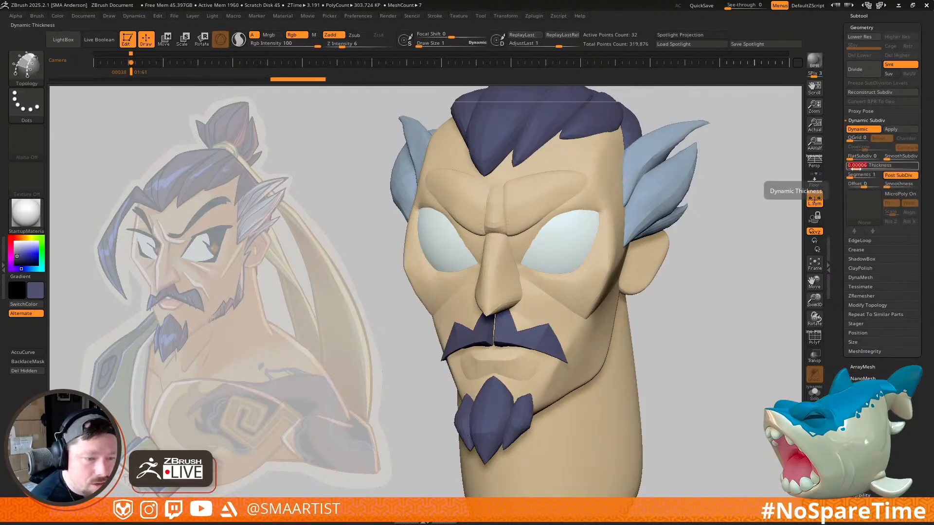
{"action": "left_click", "coordinate": [850, 165]}
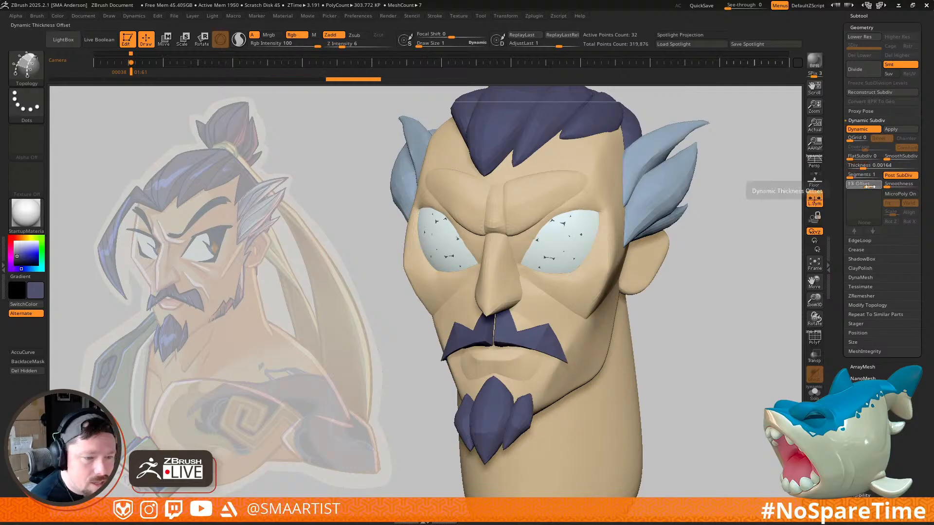
{"action": "left_click_drag", "start_coordinate": [864, 186], "coordinate": [884, 187]}
Step: Solo the eye rings, display their polyframe and turn off dynamic subdivision
{"action": "mouse_move", "coordinate": [577, 262]}
{"action": "right_mouse_down"}
{"action": "mouse_move", "coordinate": [632, 265]}
{"action": "mouse_move", "coordinate": [579, 268]}
{"action": "mouse_move", "coordinate": [581, 304]}
{"action": "mouse_move", "coordinate": [568, 273]}
{"action": "mouse_move", "coordinate": [577, 267]}
{"action": "mouse_move", "coordinate": [569, 288]}
{"action": "mouse_move", "coordinate": [561, 275]}
{"action": "mouse_move", "coordinate": [538, 273]}
{"action": "mouse_move", "coordinate": [559, 283]}
{"action": "mouse_move", "coordinate": [567, 343]}
{"action": "right_mouse_up"}
{"action": "key", "text": "ctrl+shift+s"}
{"action": "key", "text": "shift+f"}
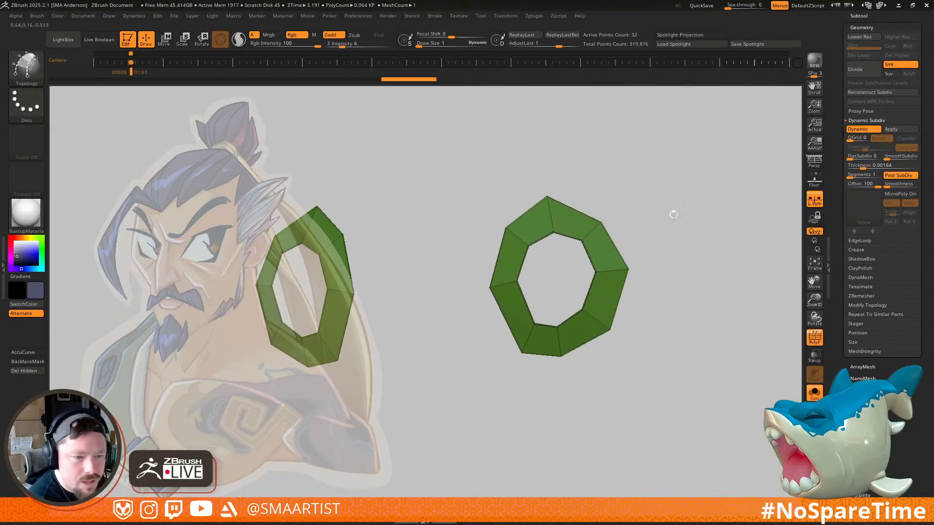
{"action": "key", "text": "d"}
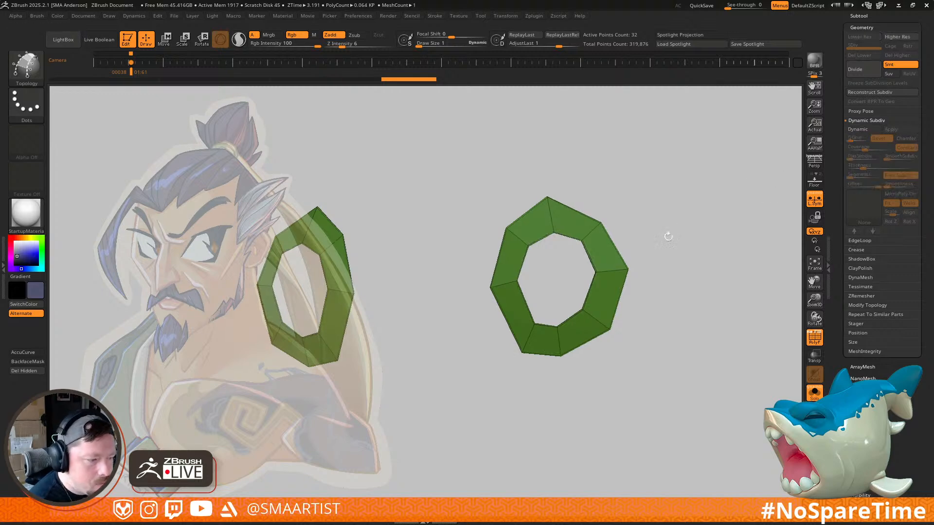
{"action": "right_click_drag", "start_coordinate": [685, 225], "coordinate": [676, 214], "text": "alt"}
Step: Insert an edge across each of the eight segments of the eye ring with ZModeler, mirrored to the other ring
{"action": "key", "text": "b"}
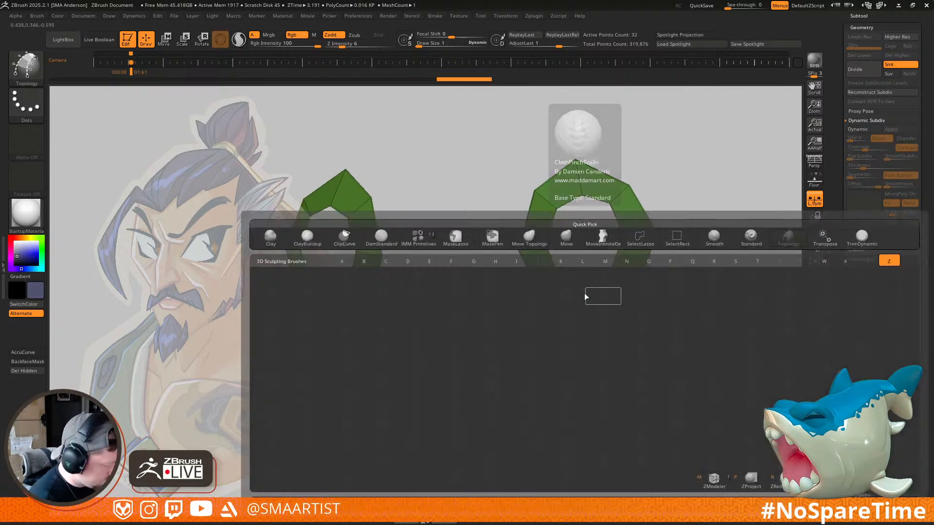
{"action": "key", "text": "z"}
{"action": "key", "text": "m"}
{"action": "left_click", "coordinate": [553, 264]}
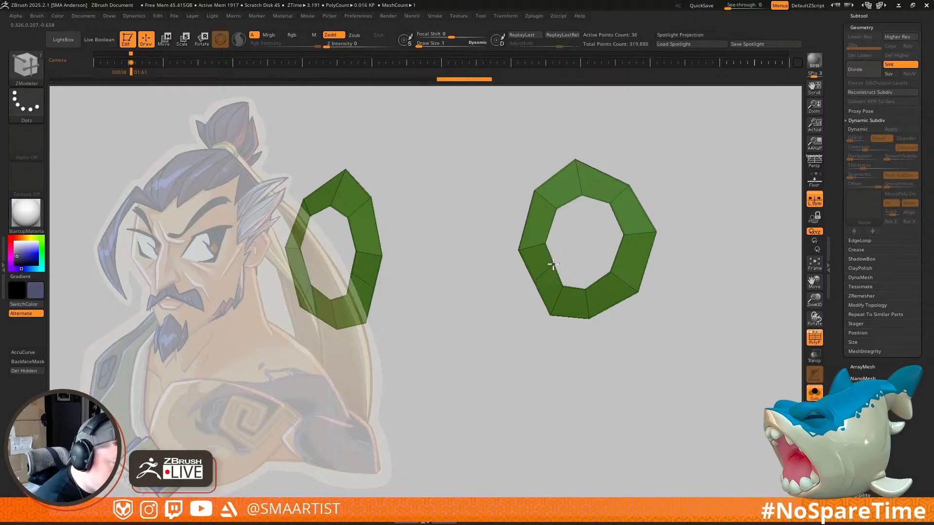
{"action": "left_click", "coordinate": [550, 222]}
{"action": "left_click", "coordinate": [570, 199]}
{"action": "left_click", "coordinate": [598, 198]}
{"action": "left_click", "coordinate": [618, 217]}
{"action": "left_click", "coordinate": [621, 252]}
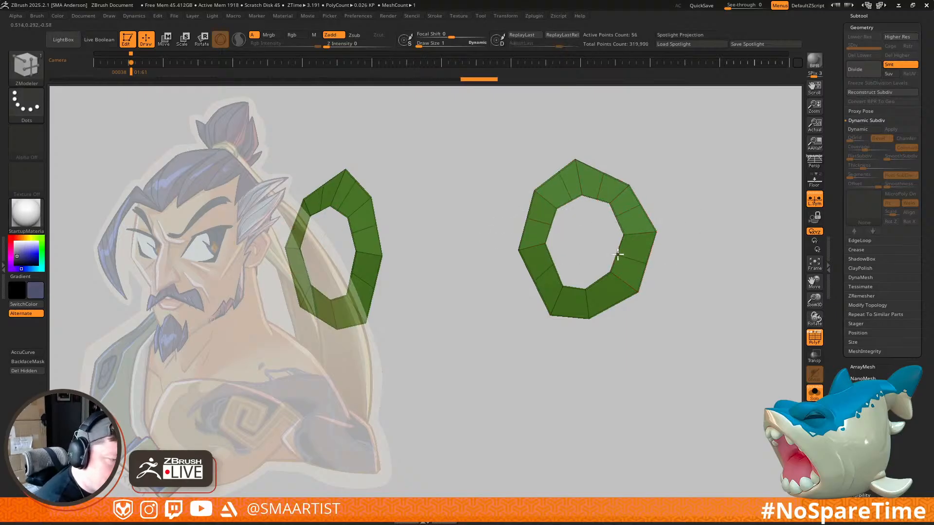
{"action": "left_click", "coordinate": [598, 285]}
{"action": "mouse_move", "coordinate": [602, 287]}
{"action": "right_mouse_down"}
{"action": "mouse_move", "coordinate": [611, 289]}
{"action": "mouse_move", "coordinate": [602, 286]}
{"action": "right_mouse_up"}
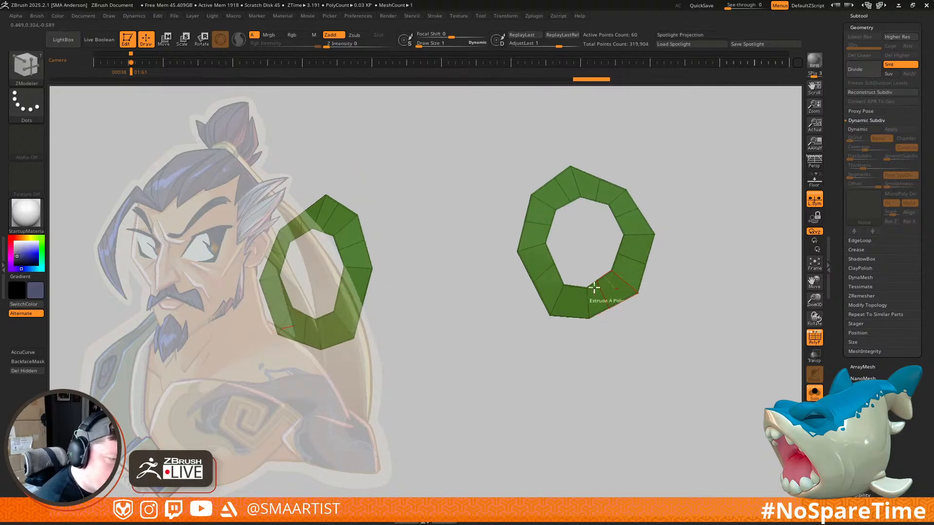
Step: Round the outer contour of the eye rings with the Move brush at a draw size of about 38.6
{"action": "key", "text": "b"}
{"action": "key", "text": "m"}
{"action": "key", "text": "v"}
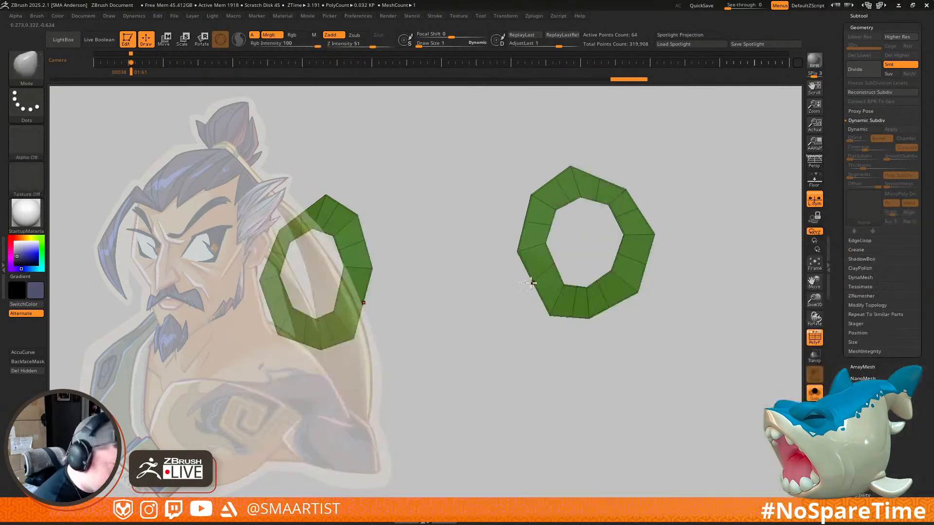
{"action": "key", "text": "s"}
{"action": "mouse_move", "coordinate": [536, 277]}
{"action": "left_mouse_down"}
{"action": "mouse_move", "coordinate": [551, 276]}
{"action": "mouse_move", "coordinate": [525, 311]}
{"action": "left_mouse_up"}
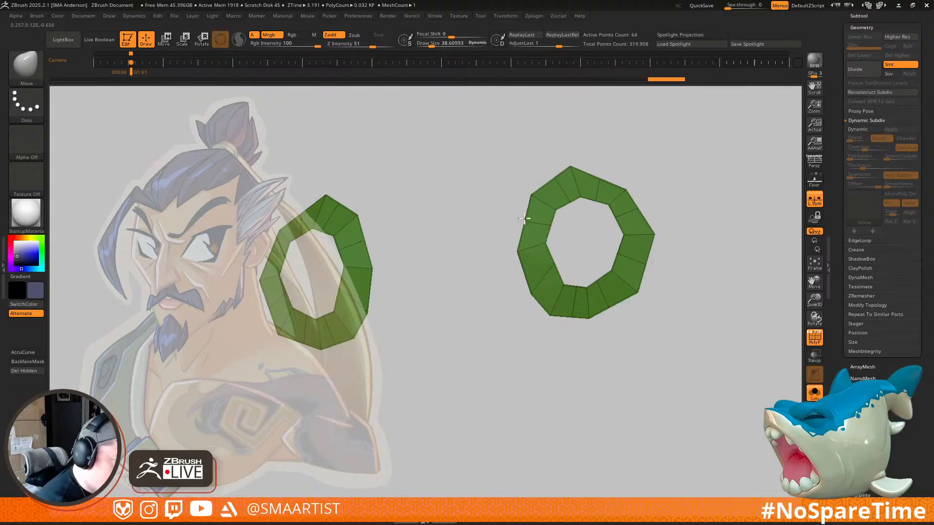
{"action": "left_click_drag", "start_coordinate": [547, 184], "coordinate": [593, 168]}
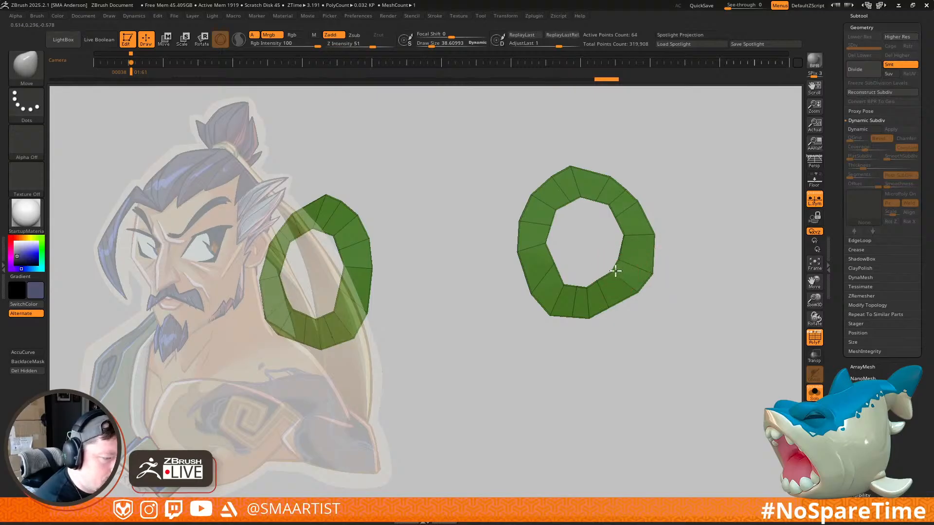
Step: Round the inner opening of the eye rings with the Move brush at a draw size of about 27.9
{"action": "left_click_drag", "start_coordinate": [598, 292], "coordinate": [573, 294]}
{"action": "key", "text": "s"}
{"action": "left_click_drag", "start_coordinate": [575, 292], "coordinate": [572, 292]}
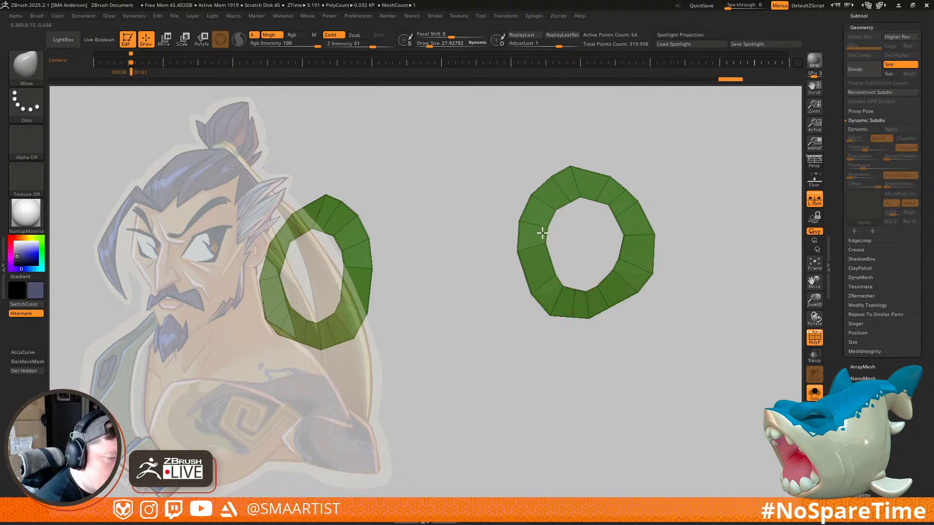
{"action": "left_click_drag", "start_coordinate": [543, 237], "coordinate": [543, 236]}
{"action": "mouse_move", "coordinate": [569, 199]}
{"action": "left_mouse_down"}
{"action": "mouse_move", "coordinate": [599, 193]}
{"action": "mouse_move", "coordinate": [616, 208]}
{"action": "left_mouse_up"}
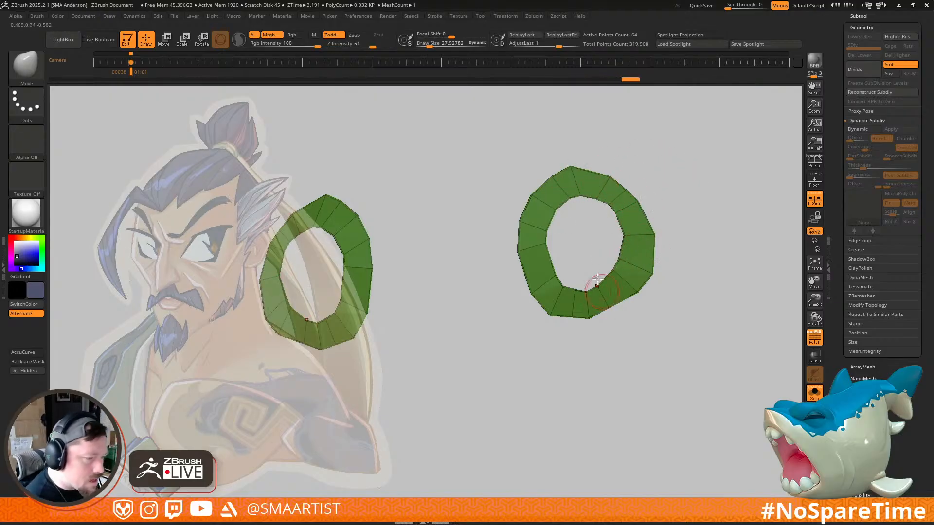
Step: Show the whole head again and fit the eye rings to the eyeballs using the Move brush at a draw size of about 41.6
{"action": "key", "text": "ctrl"}
{"action": "key", "text": "ctrl+s"}
{"action": "mouse_move", "coordinate": [683, 275]}
{"action": "right_mouse_down", "text": "ctrl"}
{"action": "mouse_move", "coordinate": [687, 223]}
{"action": "mouse_move", "coordinate": [621, 265]}
{"action": "mouse_move", "coordinate": [593, 255]}
{"action": "mouse_move", "coordinate": [589, 286]}
{"action": "right_mouse_up", "text": "ctrl"}
{"action": "key", "text": "s"}
{"action": "left_click_drag", "start_coordinate": [573, 241], "coordinate": [579, 242]}
{"action": "right_click_drag", "start_coordinate": [581, 242], "coordinate": [578, 237]}
{"action": "mouse_move", "coordinate": [577, 236]}
{"action": "left_mouse_down"}
{"action": "mouse_move", "coordinate": [581, 245]}
{"action": "mouse_move", "coordinate": [545, 251]}
{"action": "left_mouse_up"}
{"action": "key", "text": "s"}
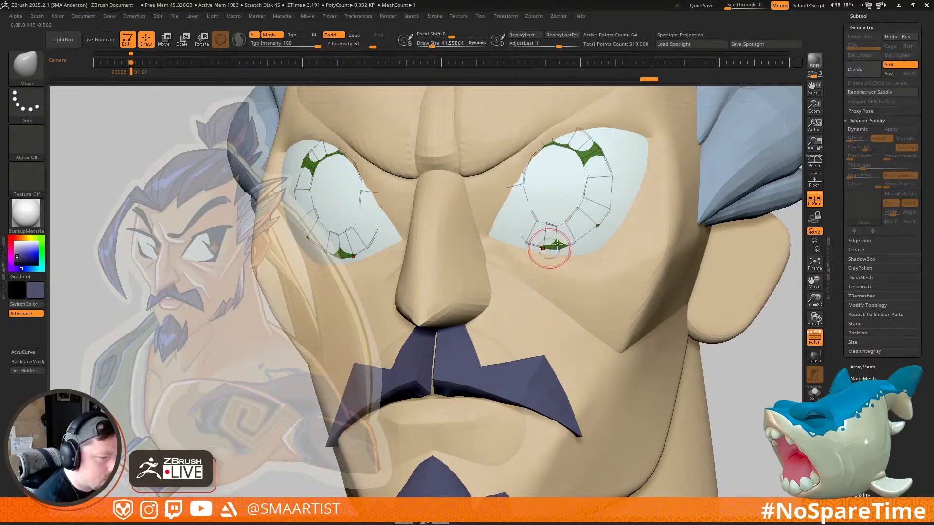
{"action": "right_click_drag", "start_coordinate": [525, 209], "coordinate": [537, 244], "text": "alt"}
{"action": "key", "text": "s"}
{"action": "left_click_drag", "start_coordinate": [532, 241], "coordinate": [528, 251]}
{"action": "mouse_move", "coordinate": [620, 238]}
{"action": "right_mouse_down"}
{"action": "mouse_move", "coordinate": [654, 245]}
{"action": "mouse_move", "coordinate": [618, 253]}
{"action": "mouse_move", "coordinate": [573, 244]}
{"action": "right_mouse_up"}
{"action": "key", "text": "s"}
{"action": "left_click_drag", "start_coordinate": [572, 255], "coordinate": [558, 259]}
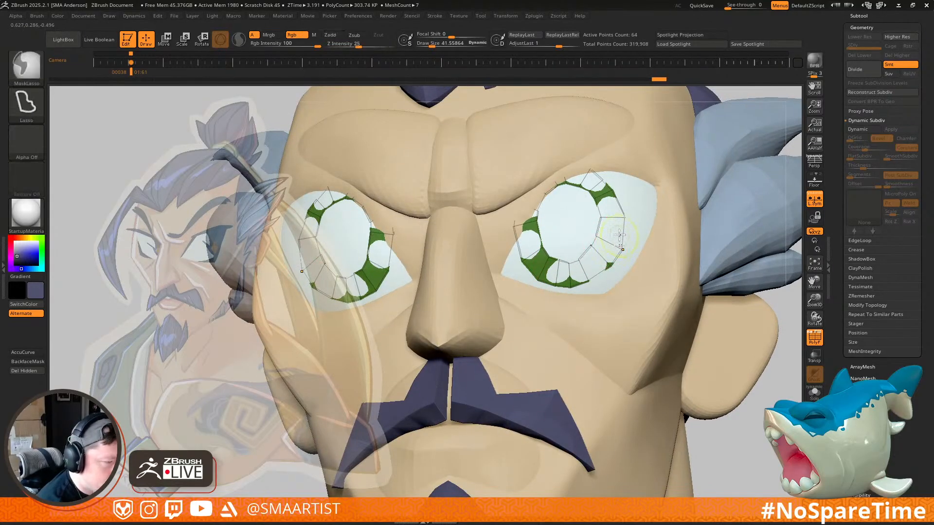
Step: Undo the last three adjustments to the eye rings
{"action": "key", "text": "ctrl+z"}
{"action": "key", "text": "ctrl+z"}
{"action": "key", "text": "ctrl+z"}
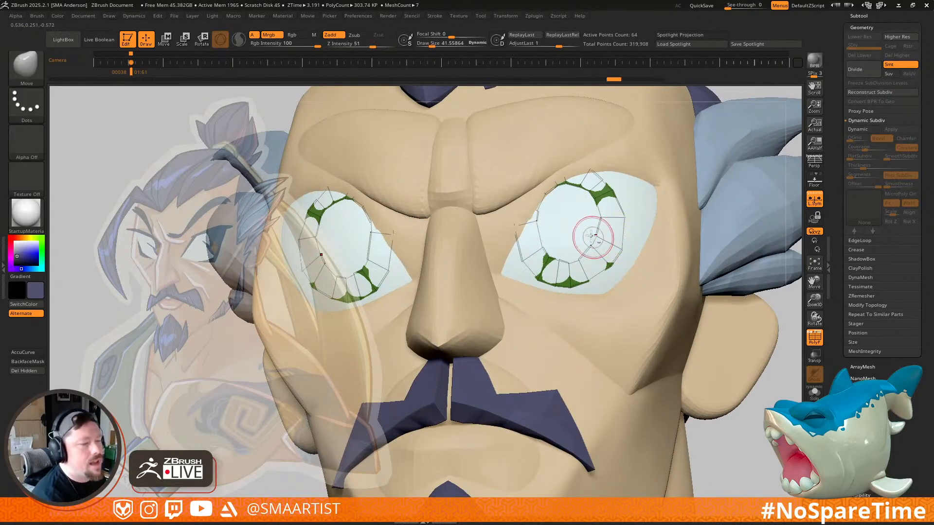
Step: Select the eyeballs, shrink them slightly with the Inflate Balloon deformation and hide the polyframe
{"action": "left_click", "coordinate": [590, 237], "text": "alt"}
{"action": "left_click_drag", "start_coordinate": [900, 453], "coordinate": [900, 413]}
{"action": "left_click", "coordinate": [862, 422]}
{"action": "left_click", "coordinate": [868, 351]}
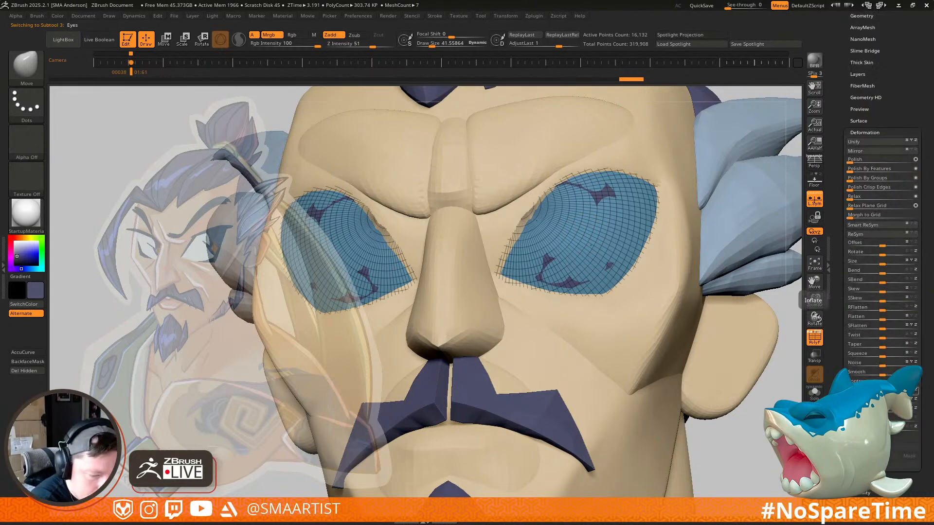
{"action": "left_click_drag", "start_coordinate": [881, 391], "coordinate": [876, 392]}
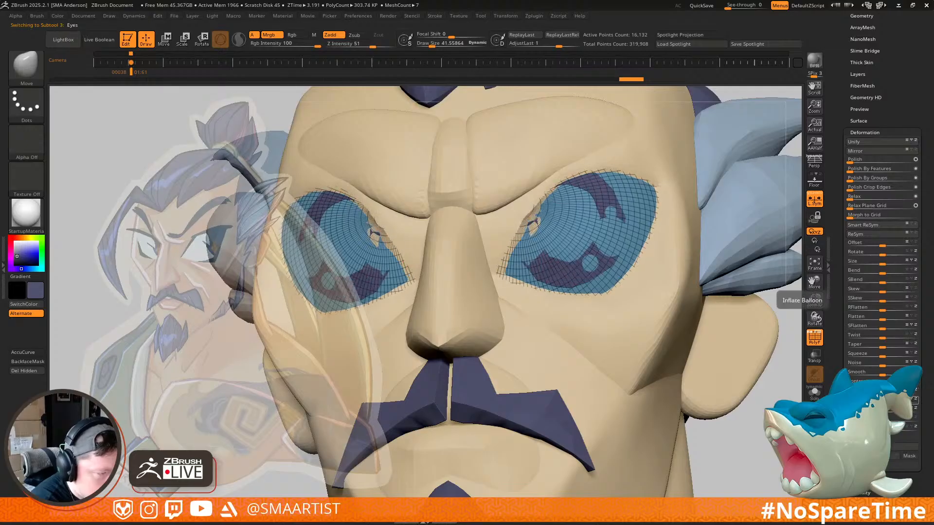
{"action": "key", "text": "shift+f"}
{"action": "right_click_drag", "start_coordinate": [723, 375], "coordinate": [629, 319], "text": "ctrl"}
{"action": "right_click_drag", "start_coordinate": [629, 318], "coordinate": [664, 367], "text": "ctrl"}
Step: Select the face and set up the DamStandard brush with a draw size of about 25.5
{"action": "left_click", "coordinate": [573, 271], "text": "alt"}
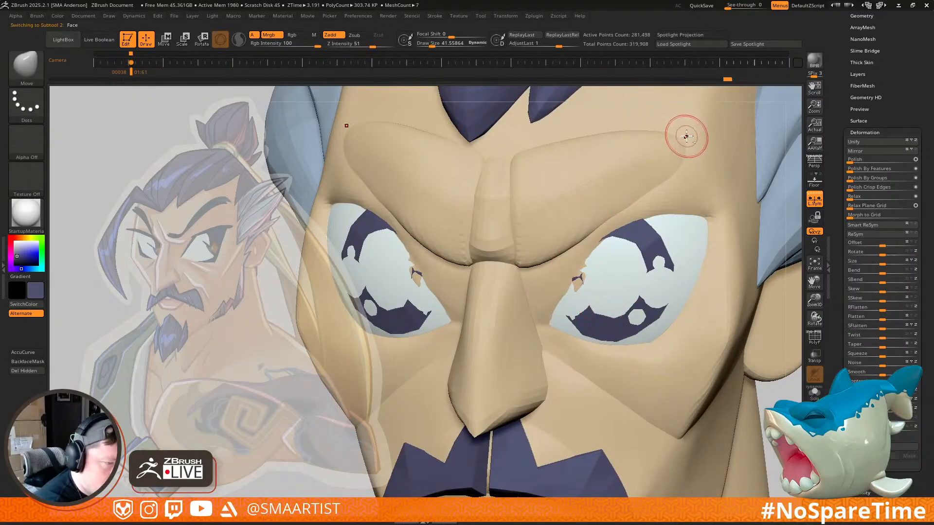
{"action": "key", "text": "shift+f"}
{"action": "key", "text": "shift+f"}
{"action": "key", "text": "b"}
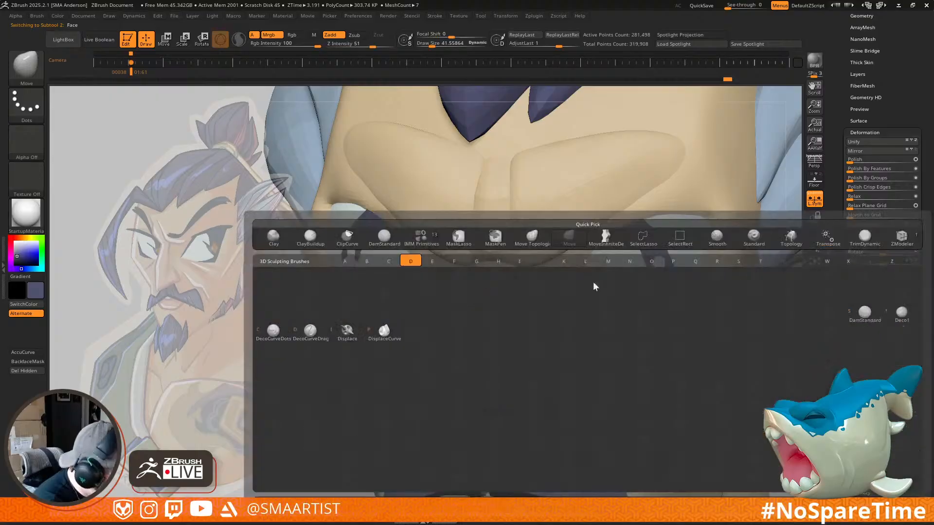
{"action": "key", "text": "d"}
{"action": "key", "text": "s"}
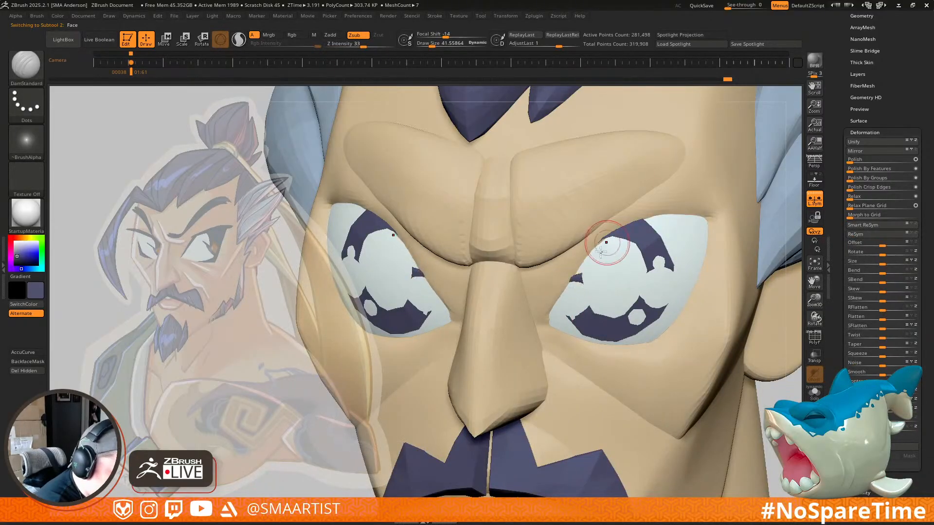
{"action": "mouse_move", "coordinate": [717, 255]}
{"action": "right_mouse_down"}
{"action": "mouse_move", "coordinate": [707, 241]}
{"action": "mouse_move", "coordinate": [625, 279]}
{"action": "right_mouse_up"}
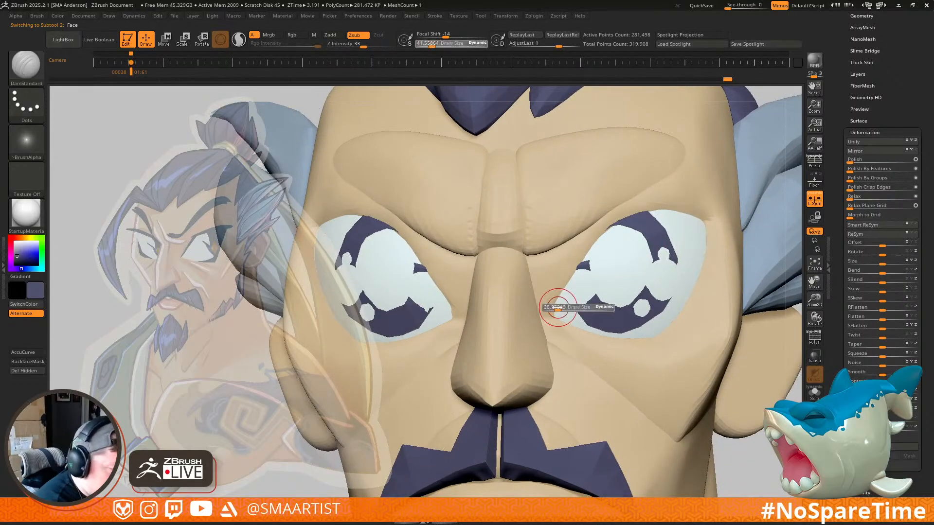
{"action": "mouse_move", "coordinate": [652, 308]}
{"action": "right_mouse_down", "text": "ctrl"}
{"action": "mouse_move", "coordinate": [631, 327]}
{"action": "mouse_move", "coordinate": [627, 285]}
{"action": "mouse_move", "coordinate": [591, 287]}
{"action": "mouse_move", "coordinate": [625, 286]}
{"action": "mouse_move", "coordinate": [634, 323]}
{"action": "right_mouse_up", "text": "ctrl"}
Step: Select the eye rings, sample a dark brown from the reference image and fill the rings with that colour
{"action": "left_click", "coordinate": [560, 245], "text": "alt"}
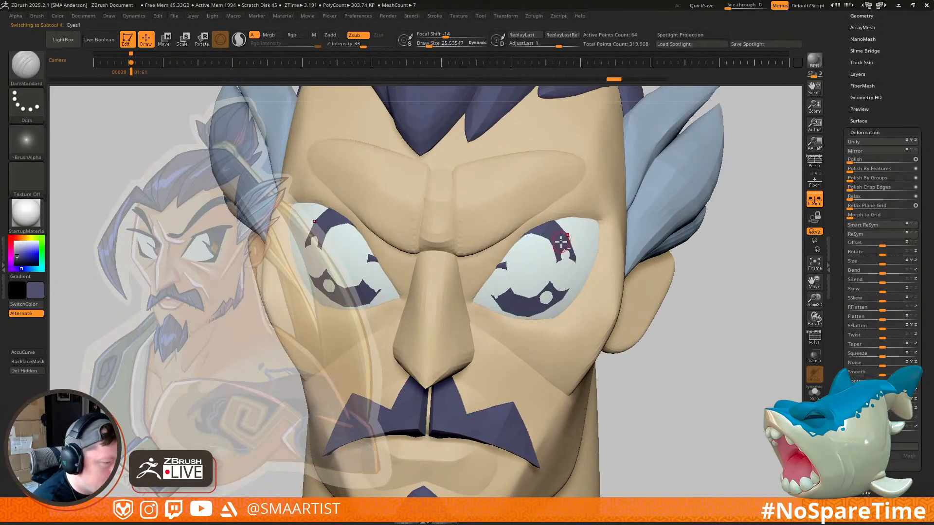
{"action": "right_click_drag", "start_coordinate": [584, 263], "coordinate": [657, 254], "text": "alt"}
{"action": "key", "text": "z"}
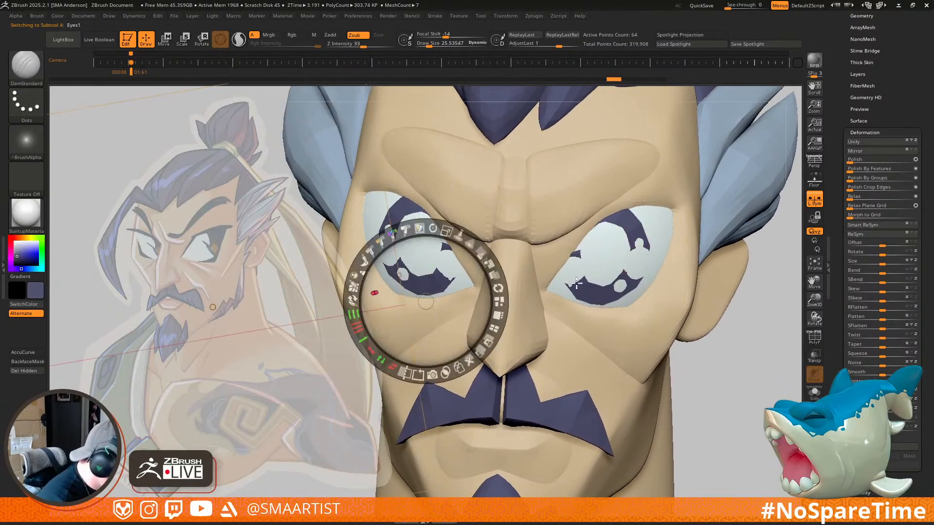
{"action": "key", "text": "c"}
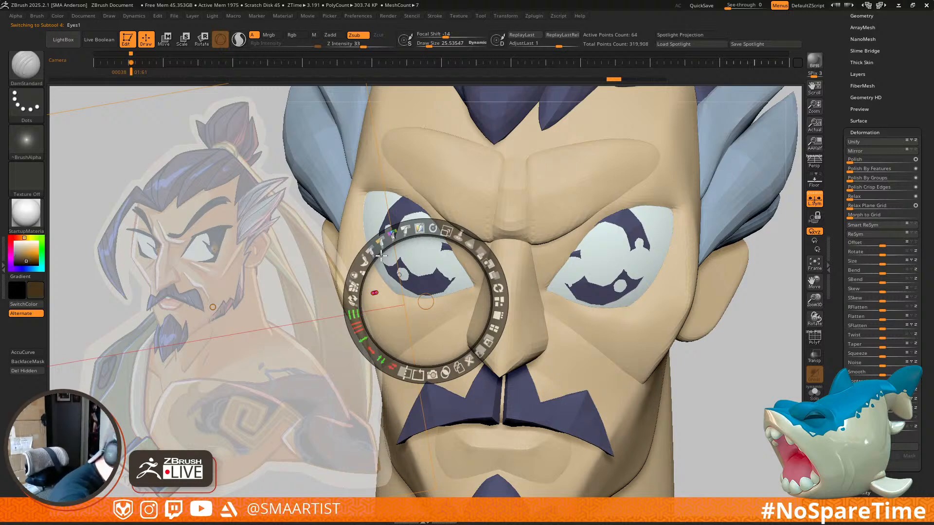
{"action": "key", "text": "z"}
{"action": "key", "text": "shift+f"}
{"action": "key", "text": "shift+f"}
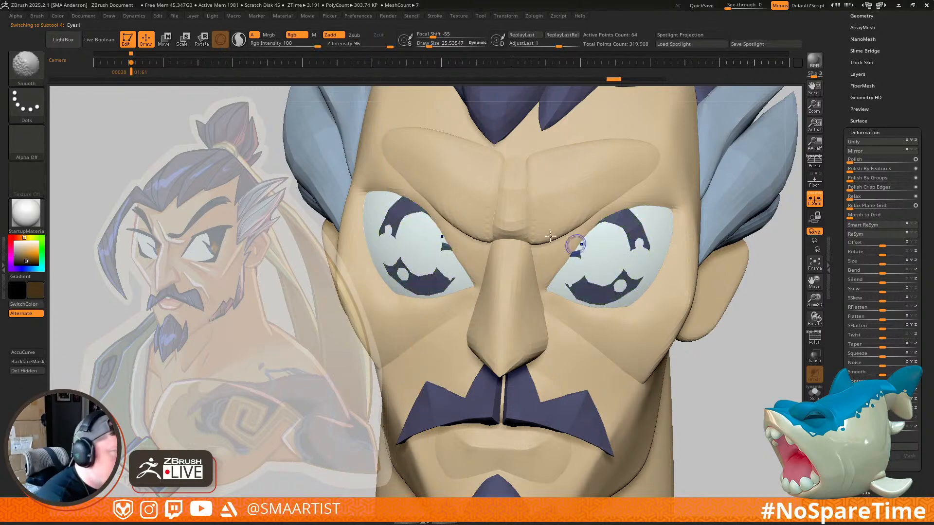
{"action": "left_click", "coordinate": [55, 17]}
{"action": "left_click", "coordinate": [86, 185]}
{"action": "mouse_move", "coordinate": [720, 370]}
{"action": "right_mouse_down", "text": "ctrl"}
{"action": "mouse_move", "coordinate": [729, 277]}
{"action": "mouse_move", "coordinate": [690, 285]}
{"action": "right_mouse_up", "text": "ctrl"}
{"action": "right_click_drag", "start_coordinate": [681, 243], "coordinate": [639, 328], "text": "ctrl"}
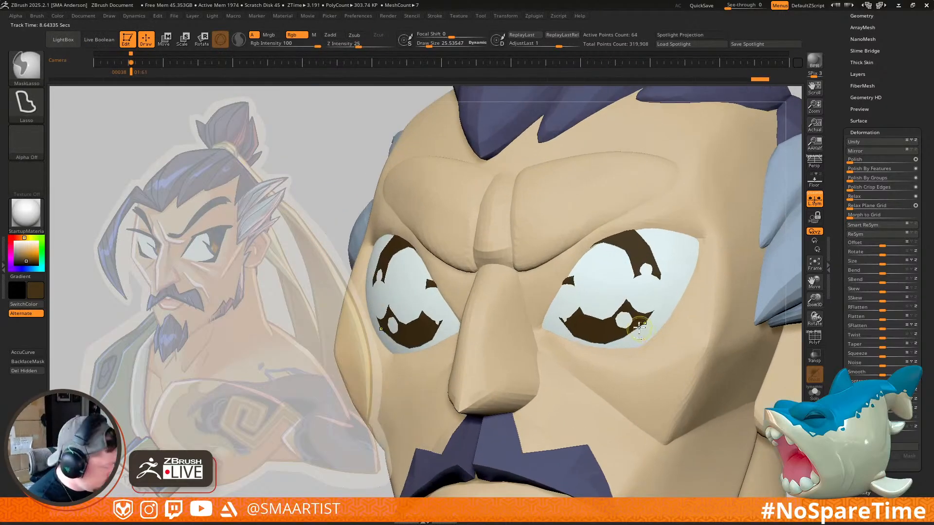
Step: Display the polyframe and pull the eye rings forward over the eyeballs with the Move brush at a draw size of about 94.5
{"action": "key", "text": "alt+s"}
{"action": "key", "text": "shift+f"}
{"action": "right_click_drag", "start_coordinate": [631, 271], "coordinate": [640, 321]}
{"action": "key", "text": "alt+s"}
{"action": "key", "text": "b"}
{"action": "key", "text": "m"}
{"action": "key", "text": "v"}
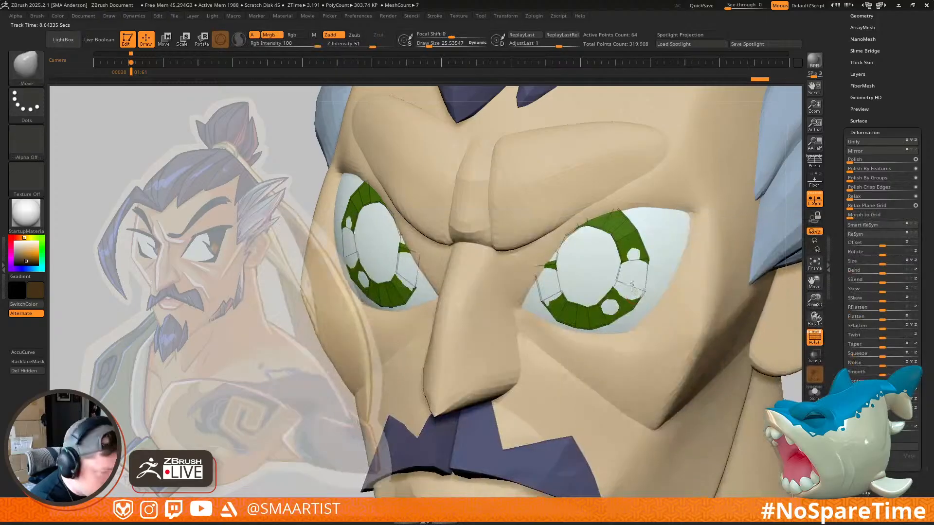
{"action": "right_click_drag", "start_coordinate": [637, 288], "coordinate": [620, 283]}
{"action": "key", "text": "s"}
{"action": "left_click_drag", "start_coordinate": [628, 284], "coordinate": [643, 285]}
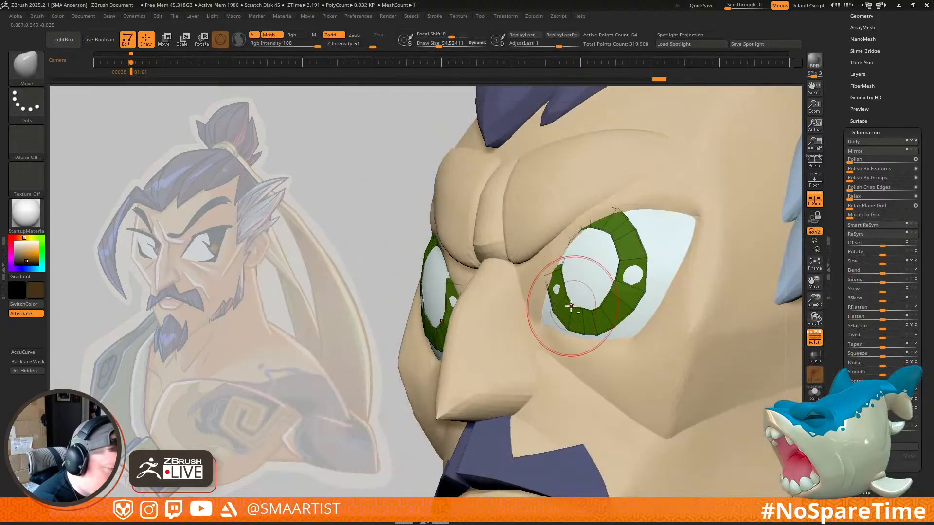
{"action": "right_click_drag", "start_coordinate": [572, 306], "coordinate": [598, 321]}
{"action": "key", "text": "s"}
{"action": "left_click_drag", "start_coordinate": [579, 287], "coordinate": [564, 288]}
{"action": "right_click_drag", "start_coordinate": [648, 290], "coordinate": [665, 309], "text": "ctrl"}
Step: Hide the polyframe and smooth out the lower outer curve of the eye rings with the Move brush at a draw size of about 54.5
{"action": "key", "text": "shift+f"}
{"action": "mouse_move", "coordinate": [733, 346]}
{"action": "right_mouse_down", "text": "ctrl"}
{"action": "mouse_move", "coordinate": [721, 322]}
{"action": "mouse_move", "coordinate": [669, 282]}
{"action": "mouse_move", "coordinate": [680, 273]}
{"action": "mouse_move", "coordinate": [616, 346]}
{"action": "right_mouse_up", "text": "ctrl"}
{"action": "key", "text": "b"}
{"action": "key", "text": "m"}
{"action": "key", "text": "v"}
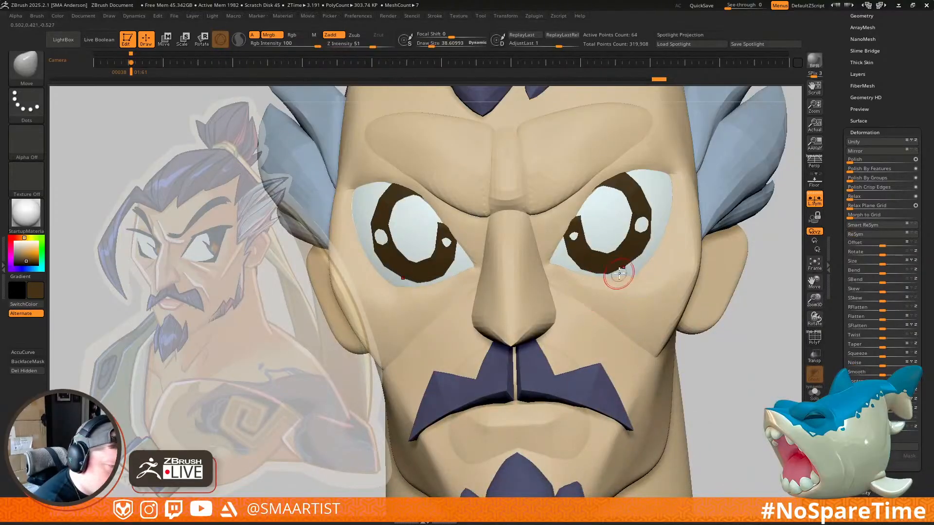
{"action": "left_click_drag", "start_coordinate": [617, 272], "coordinate": [626, 277]}
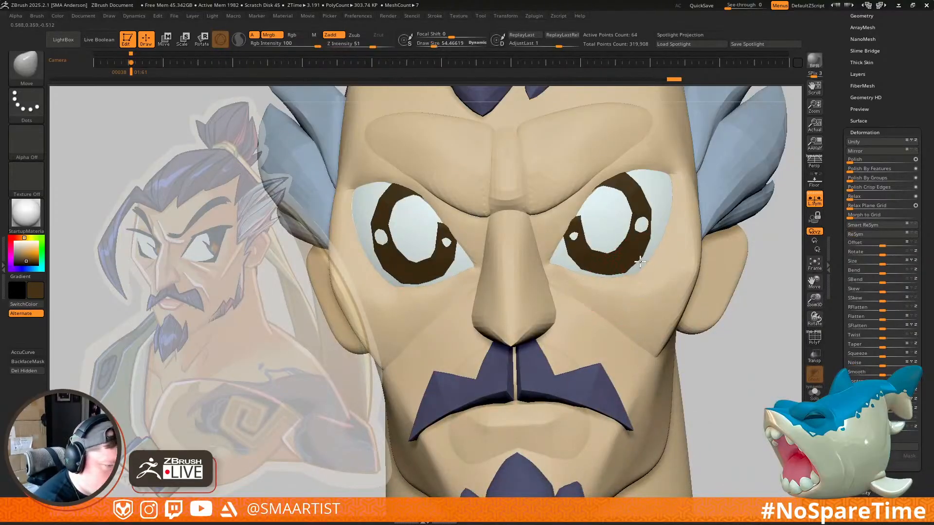
{"action": "mouse_move", "coordinate": [617, 247]}
{"action": "right_mouse_down", "text": "ctrl"}
{"action": "mouse_move", "coordinate": [645, 214]}
{"action": "mouse_move", "coordinate": [659, 267]}
{"action": "mouse_move", "coordinate": [632, 264]}
{"action": "mouse_move", "coordinate": [618, 283]}
{"action": "mouse_move", "coordinate": [627, 287]}
{"action": "mouse_move", "coordinate": [617, 265]}
{"action": "right_mouse_up", "text": "ctrl"}
{"action": "key", "text": "s"}
{"action": "left_click_drag", "start_coordinate": [617, 265], "coordinate": [624, 265]}
Step: Pull the upper outer part of the eye rings up under the brow into a pointed corner and close the outer gaps
{"action": "right_click_drag", "start_coordinate": [632, 268], "coordinate": [618, 269]}
{"action": "key", "text": "s"}
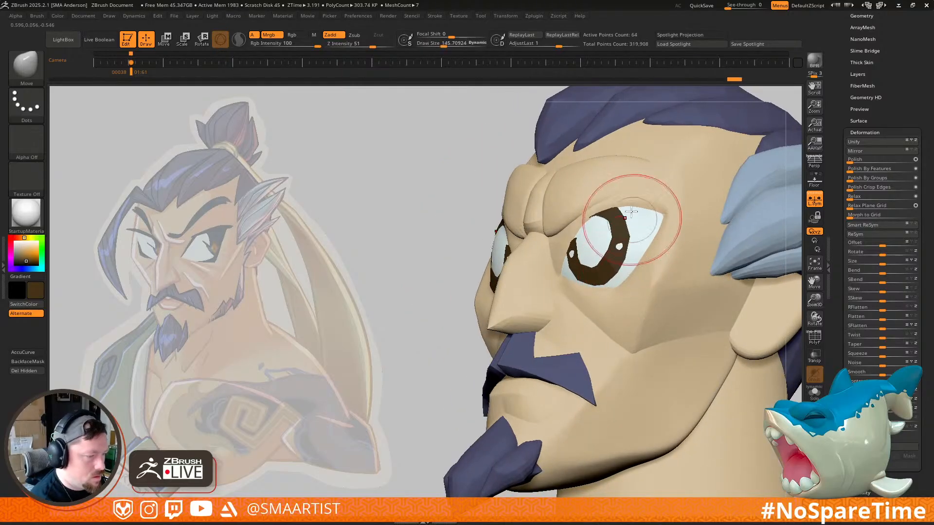
{"action": "right_click_drag", "start_coordinate": [631, 218], "coordinate": [634, 253]}
{"action": "key", "text": "s"}
{"action": "left_click_drag", "start_coordinate": [638, 195], "coordinate": [631, 195]}
{"action": "mouse_move", "coordinate": [631, 194]}
{"action": "right_mouse_down"}
{"action": "mouse_move", "coordinate": [624, 199]}
{"action": "mouse_move", "coordinate": [632, 218]}
{"action": "right_mouse_up"}
{"action": "key", "text": "s"}
{"action": "left_click_drag", "start_coordinate": [632, 219], "coordinate": [629, 219]}
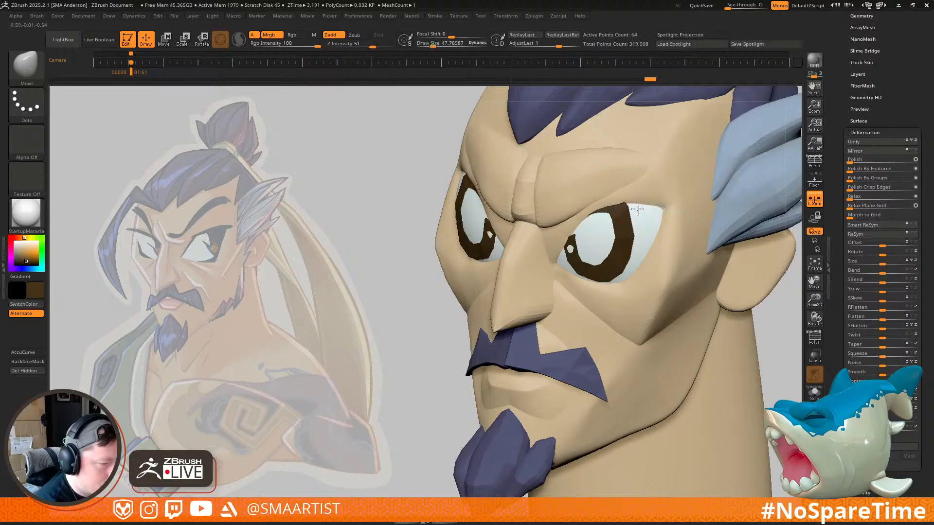
Step: Refine the openings and inner corners of the eye rings with the Move brush, checking the head from several angles
{"action": "right_click_drag", "start_coordinate": [643, 208], "coordinate": [570, 257]}
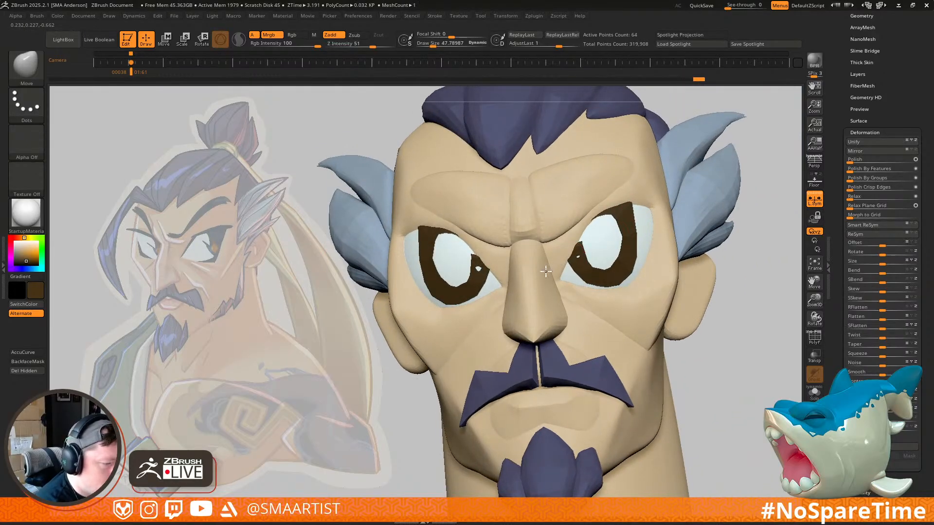
{"action": "right_click_drag", "start_coordinate": [647, 240], "coordinate": [593, 265]}
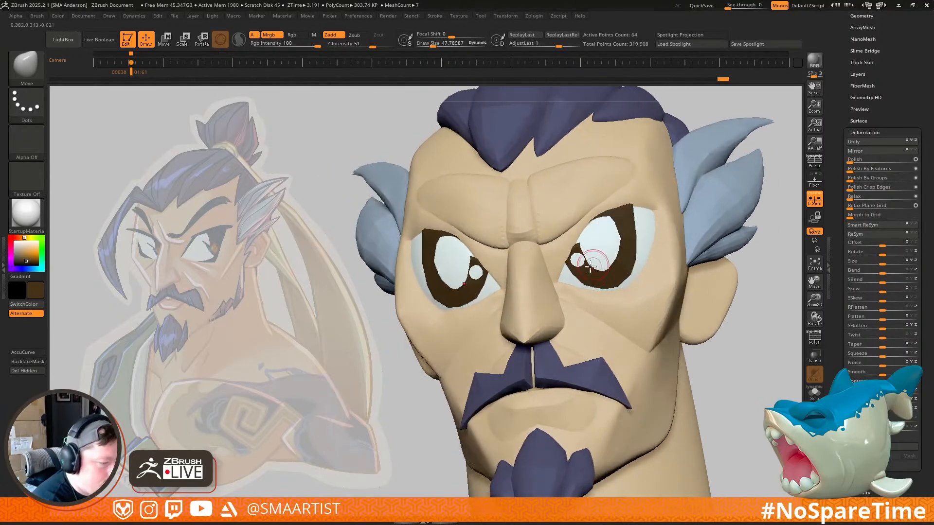
{"action": "right_click_drag", "start_coordinate": [624, 295], "coordinate": [620, 290]}
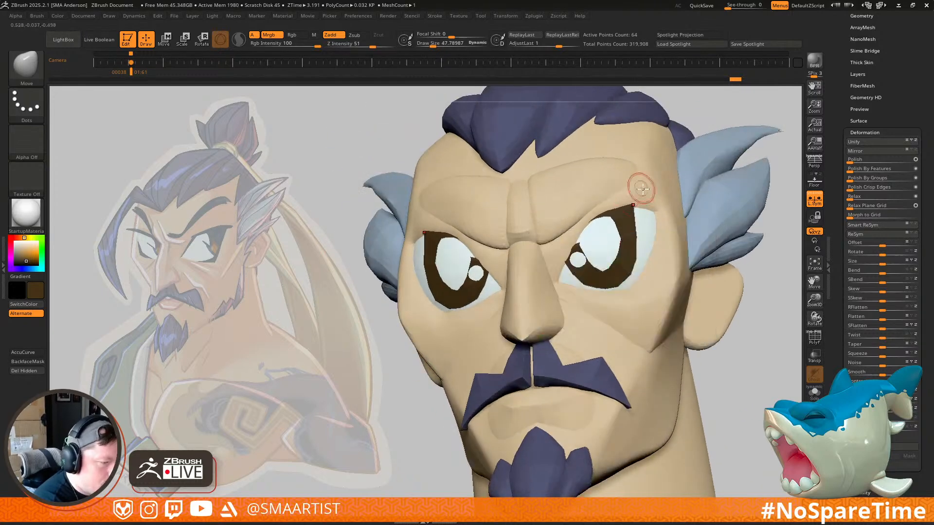
{"action": "left_click_drag", "start_coordinate": [585, 243], "coordinate": [587, 243]}
{"action": "mouse_move", "coordinate": [587, 243]}
{"action": "right_mouse_down"}
{"action": "mouse_move", "coordinate": [584, 233]}
{"action": "mouse_move", "coordinate": [615, 225]}
{"action": "mouse_move", "coordinate": [592, 224]}
{"action": "mouse_move", "coordinate": [627, 223]}
{"action": "mouse_move", "coordinate": [660, 275]}
{"action": "right_mouse_up"}
{"action": "key", "text": "s"}
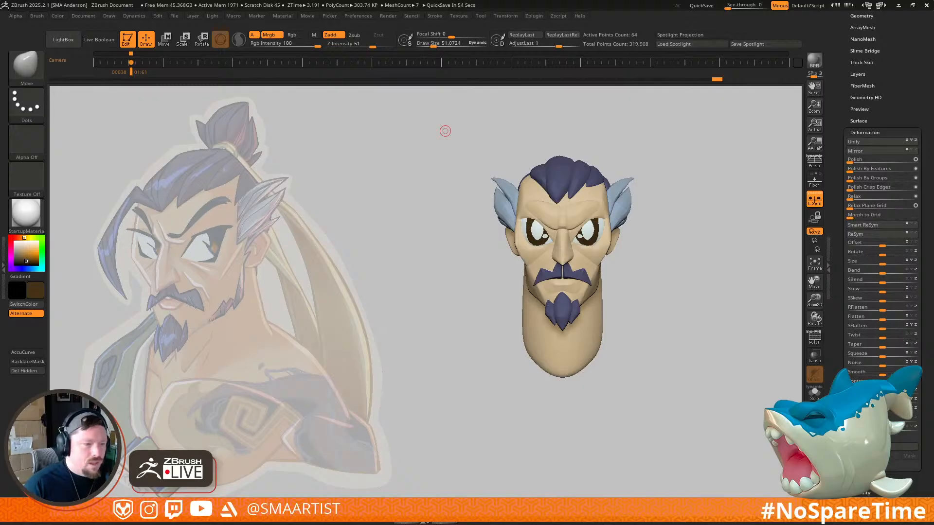
{"action": "left_click_drag", "start_coordinate": [445, 131], "coordinate": [671, 303]}
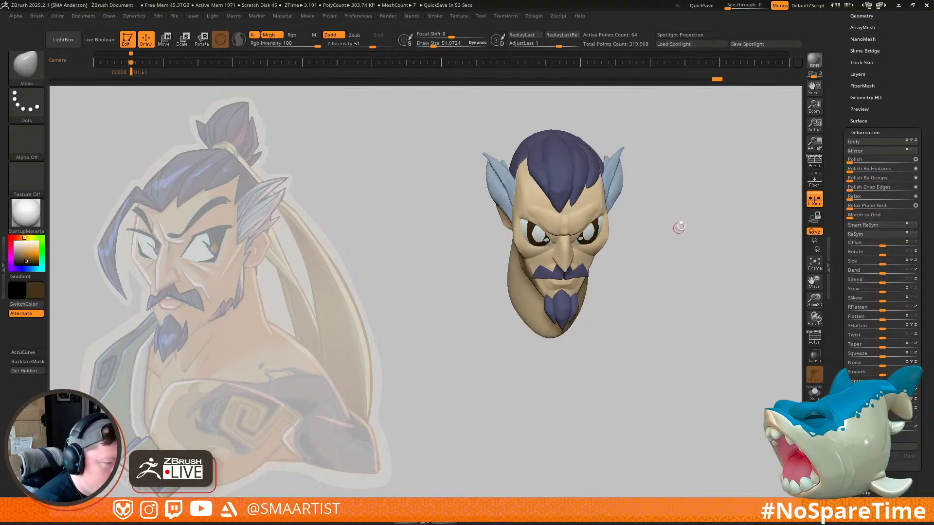
{"action": "mouse_move", "coordinate": [679, 229]}
{"action": "left_mouse_down"}
{"action": "mouse_move", "coordinate": [690, 242]}
{"action": "mouse_move", "coordinate": [687, 266]}
{"action": "left_mouse_up"}
{"action": "key", "text": "shift+f"}
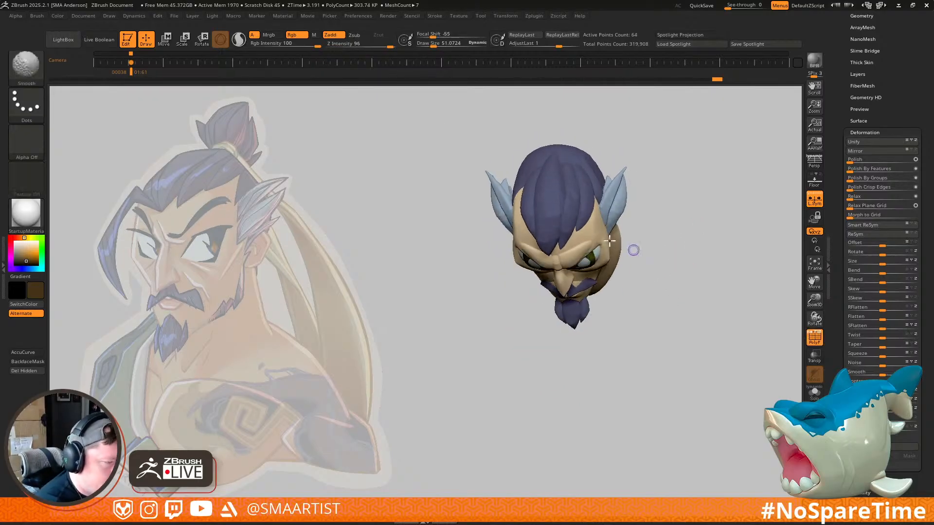
Step: Select the hair subtool and mask everything except the red and green side strands, with all hair visible
{"action": "left_click", "coordinate": [582, 216], "text": "alt"}
{"action": "mouse_move", "coordinate": [587, 235]}
{"action": "right_mouse_down"}
{"action": "mouse_move", "coordinate": [592, 199]}
{"action": "mouse_move", "coordinate": [590, 254]}
{"action": "right_mouse_up"}
{"action": "left_click_drag", "start_coordinate": [695, 171], "coordinate": [726, 242], "text": "ctrl"}
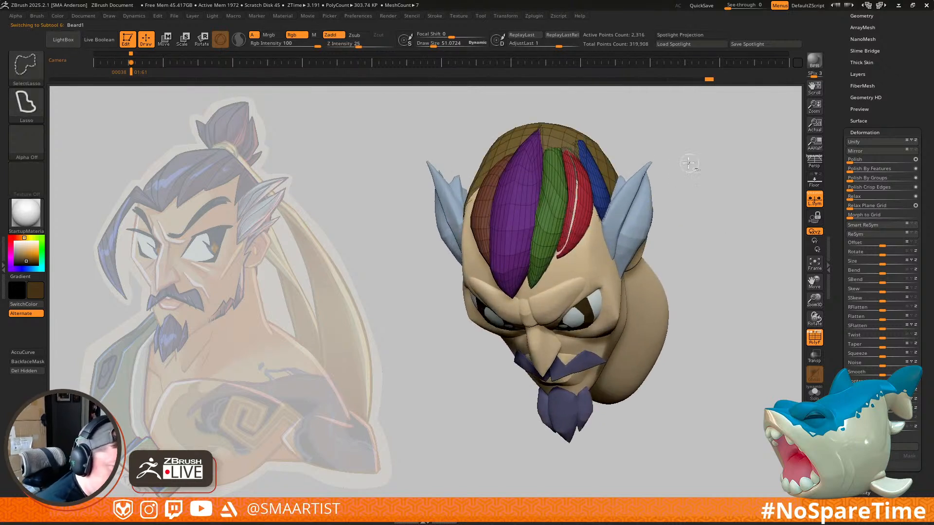
{"action": "left_click_drag", "start_coordinate": [716, 176], "coordinate": [720, 191], "text": "ctrl+shift"}
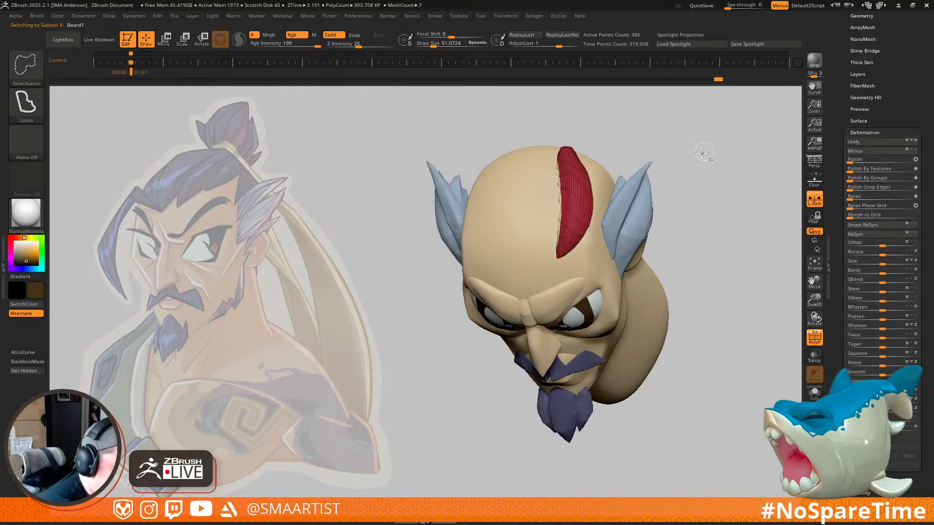
{"action": "left_click", "coordinate": [553, 221], "text": "ctrl+shift"}
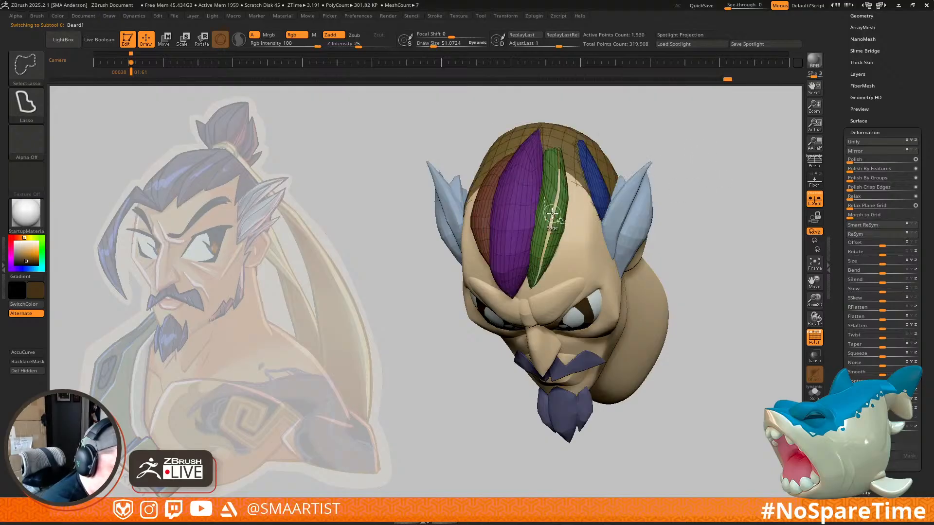
{"action": "left_click", "coordinate": [551, 212], "text": "ctrl+alt+shift"}
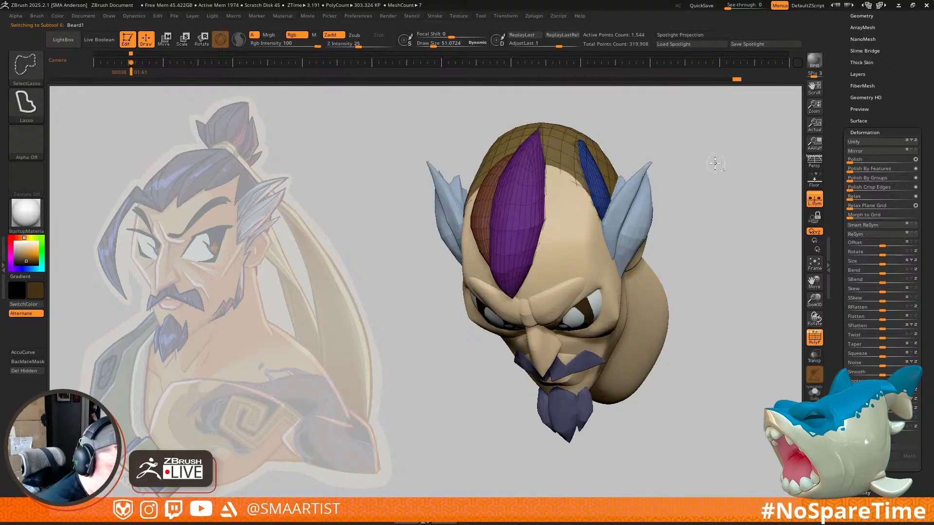
{"action": "left_click", "coordinate": [700, 185], "text": "ctrl+shift"}
Step: Duplicate the unmasked red and green hair strands with the gizmo and mirror the copies to the opposite side of the head
{"action": "left_click_drag", "start_coordinate": [700, 183], "coordinate": [702, 156], "text": "shift"}
{"action": "key", "text": "w"}
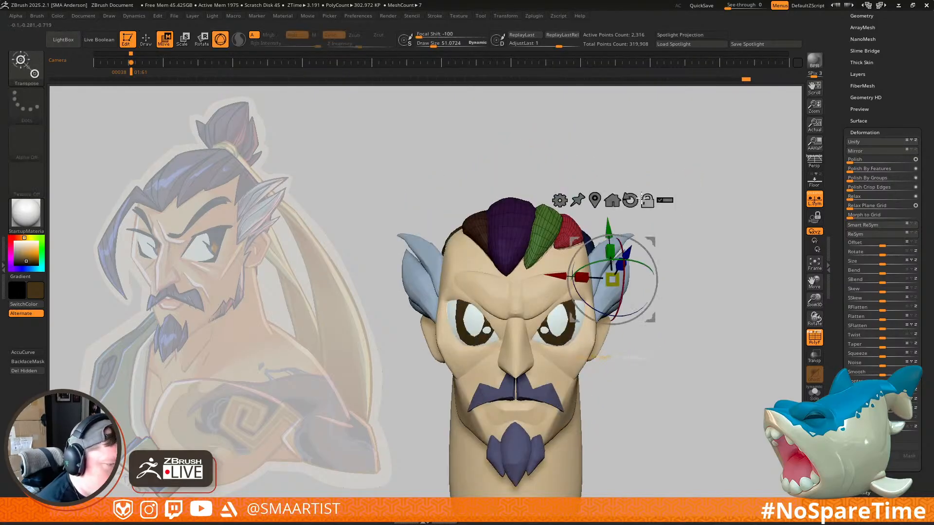
{"action": "left_click_drag", "start_coordinate": [651, 241], "coordinate": [656, 239], "text": "ctrl"}
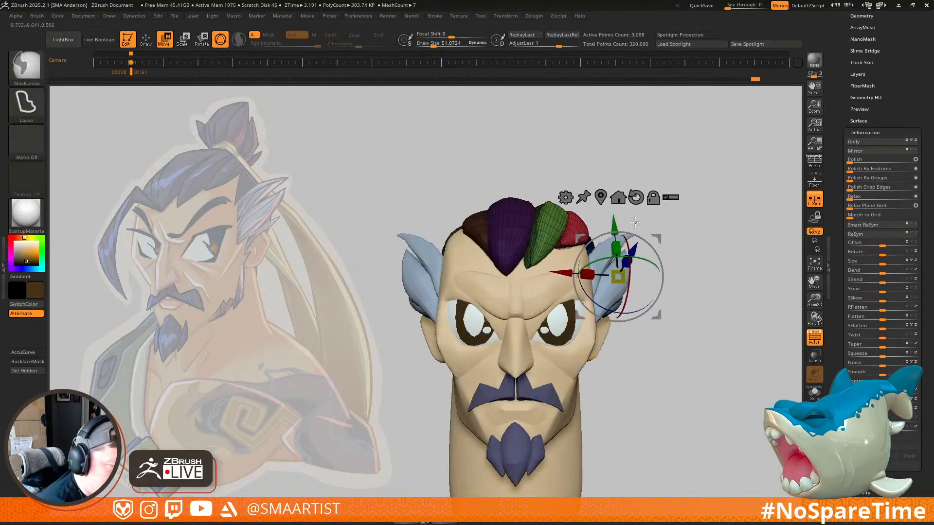
{"action": "left_click", "coordinate": [554, 220]}
{"action": "left_click", "coordinate": [873, 152]}
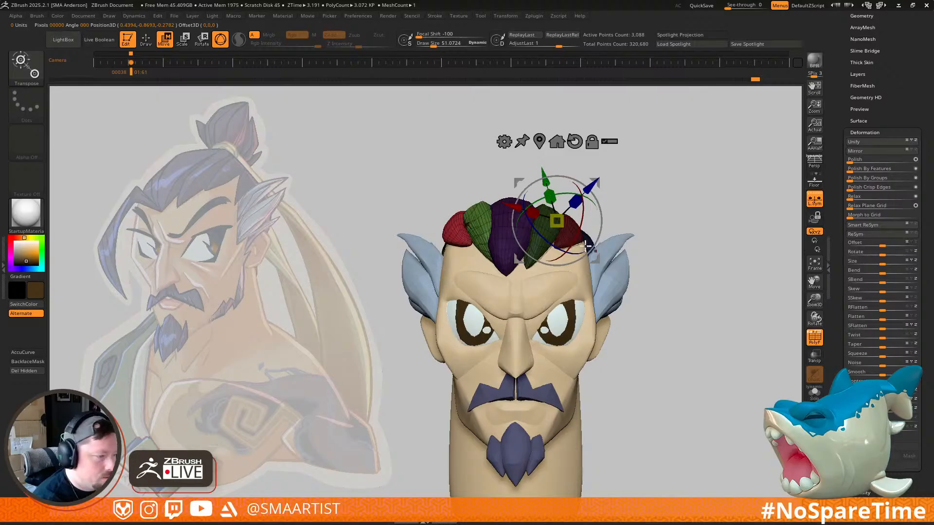
Step: Move and rotate the mirrored side strands with the gizmo so they sit beside the central purple strand
{"action": "left_click", "coordinate": [481, 213]}
{"action": "right_click_drag", "start_coordinate": [482, 214], "coordinate": [508, 224]}
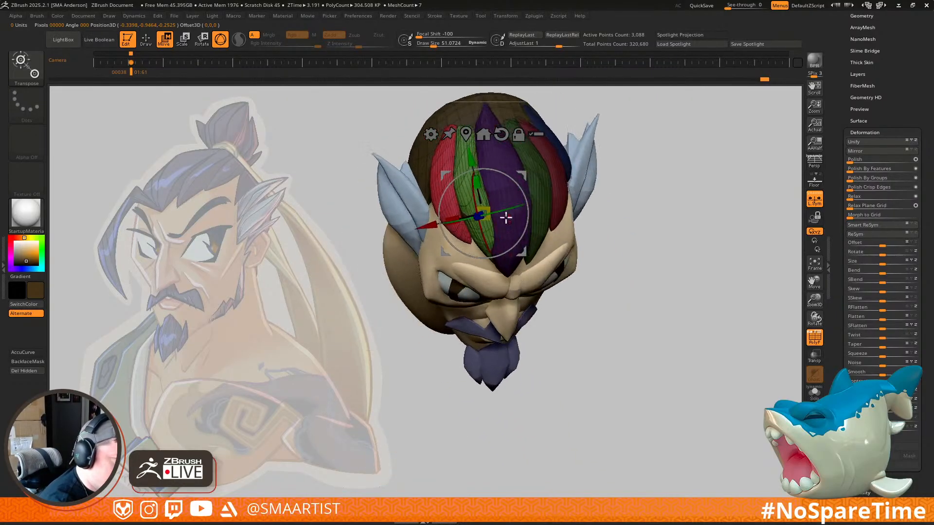
{"action": "left_click_drag", "start_coordinate": [489, 208], "coordinate": [484, 210]}
{"action": "right_click_drag", "start_coordinate": [517, 214], "coordinate": [617, 212]}
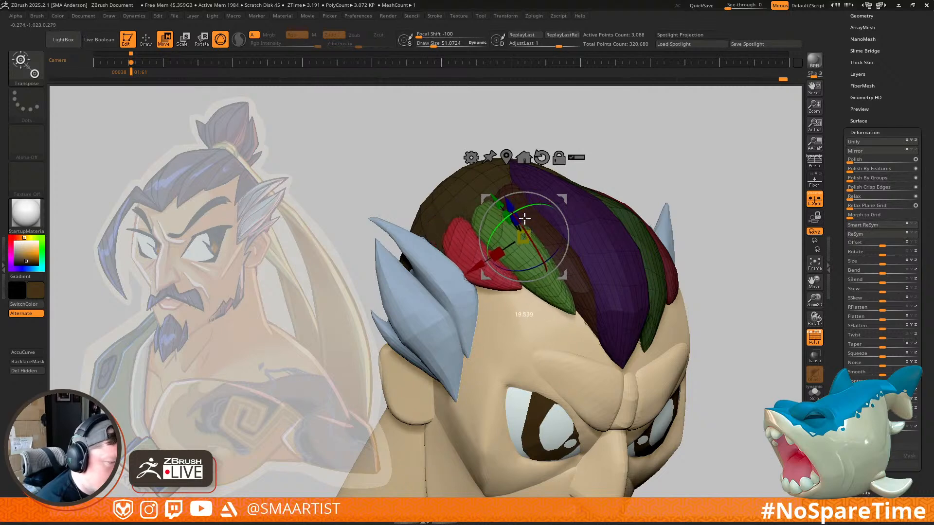
{"action": "right_click_drag", "start_coordinate": [580, 212], "coordinate": [602, 257]}
{"action": "key", "text": "q"}
{"action": "mouse_move", "coordinate": [578, 228]}
{"action": "right_mouse_down"}
{"action": "mouse_move", "coordinate": [578, 198]}
{"action": "mouse_move", "coordinate": [577, 284]}
{"action": "mouse_move", "coordinate": [569, 249]}
{"action": "mouse_move", "coordinate": [590, 298]}
{"action": "mouse_move", "coordinate": [575, 334]}
{"action": "mouse_move", "coordinate": [554, 350]}
{"action": "right_mouse_up"}
{"action": "key", "text": "w"}
Step: Clear the hair mask, hide the polyframe and return to the Move brush
{"action": "left_click_drag", "start_coordinate": [679, 270], "coordinate": [688, 292], "text": "ctrl"}
{"action": "key", "text": "shift+f"}
{"action": "right_click_drag", "start_coordinate": [688, 294], "coordinate": [648, 240]}
{"action": "key", "text": "q"}
{"action": "mouse_move", "coordinate": [658, 205]}
{"action": "right_mouse_down"}
{"action": "mouse_move", "coordinate": [646, 250]}
{"action": "mouse_move", "coordinate": [647, 219]}
{"action": "mouse_move", "coordinate": [635, 233]}
{"action": "mouse_move", "coordinate": [622, 221]}
{"action": "mouse_move", "coordinate": [615, 278]}
{"action": "right_mouse_up"}
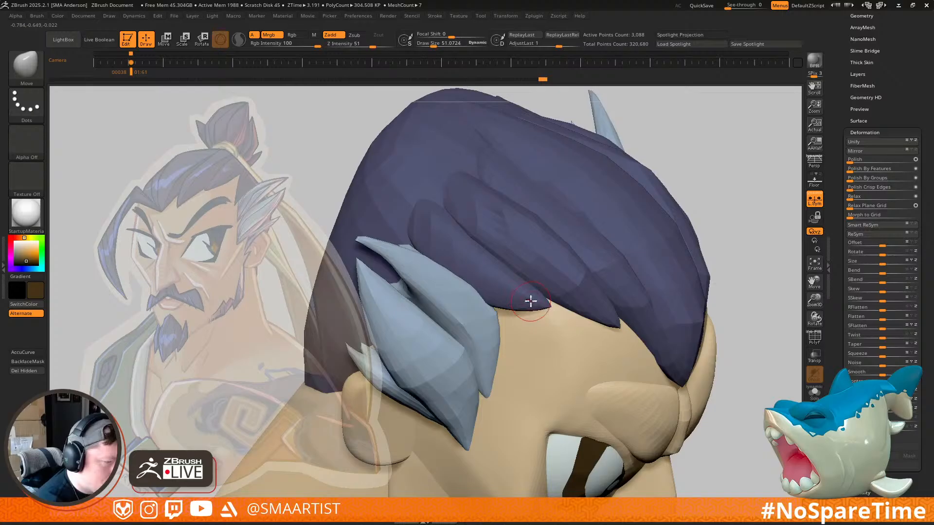
Step: Isolate the outermost pair of side strands, mask the mirrored strand and restore the full hair
{"action": "key", "text": "ctrl+shift"}
{"action": "left_click", "coordinate": [527, 295], "text": "ctrl+shift"}
{"action": "mouse_move", "coordinate": [528, 294]}
{"action": "right_mouse_down", "text": "ctrl"}
{"action": "mouse_move", "coordinate": [562, 227]}
{"action": "mouse_move", "coordinate": [535, 206]}
{"action": "right_mouse_up", "text": "ctrl"}
{"action": "mouse_move", "coordinate": [490, 200]}
{"action": "left_mouse_down", "text": "ctrl"}
{"action": "mouse_move", "coordinate": [653, 350]}
{"action": "mouse_move", "coordinate": [666, 333]}
{"action": "left_mouse_up", "text": "ctrl"}
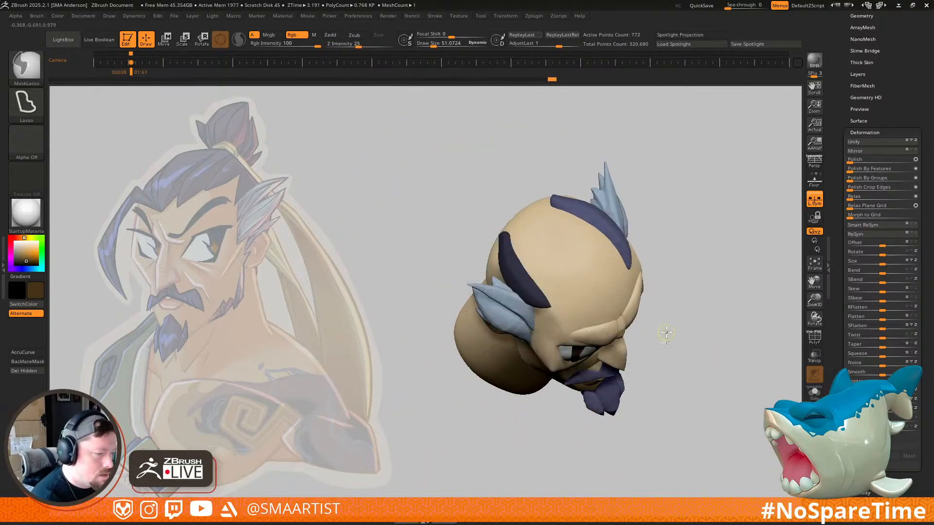
{"action": "left_click", "coordinate": [681, 316], "text": "ctrl+shift"}
Step: Isolate the inner pair of side strands, mask the mirrored one, give it its own polygroup and restore the full hair
{"action": "right_click_drag", "start_coordinate": [574, 292], "coordinate": [567, 368], "text": "ctrl"}
{"action": "left_click", "coordinate": [583, 287], "text": "ctrl+shift"}
{"action": "right_click_drag", "start_coordinate": [583, 282], "coordinate": [553, 205], "text": "ctrl"}
{"action": "mouse_move", "coordinate": [553, 212]}
{"action": "left_mouse_down", "text": "ctrl"}
{"action": "mouse_move", "coordinate": [598, 374]}
{"action": "mouse_move", "coordinate": [729, 408]}
{"action": "left_mouse_up", "text": "ctrl"}
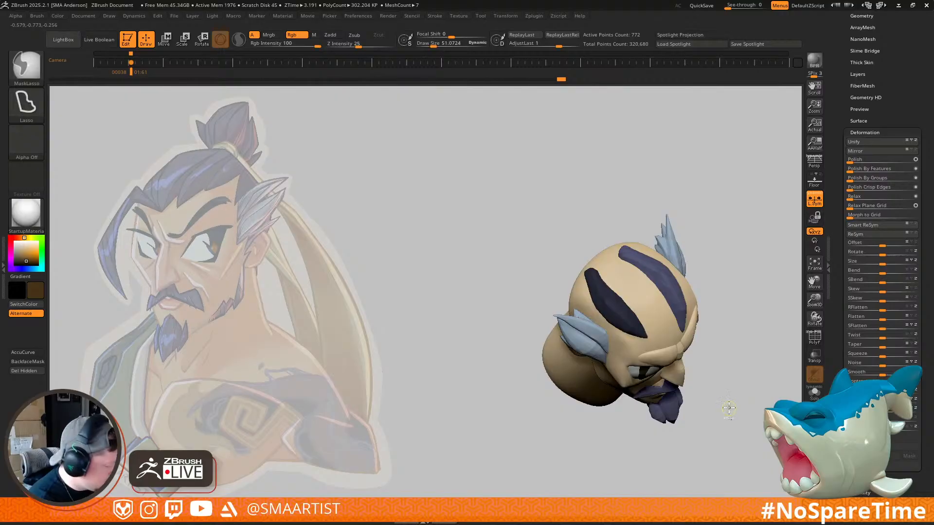
{"action": "key", "text": "ctrl+w"}
{"action": "left_click", "coordinate": [736, 363], "text": "ctrl+shift"}
Step: Mask all hair except the lowest mirrored side strand, and move and rotate that strand into place above the ear wing
{"action": "right_click_drag", "start_coordinate": [617, 329], "coordinate": [610, 351], "text": "ctrl"}
{"action": "key", "text": "w"}
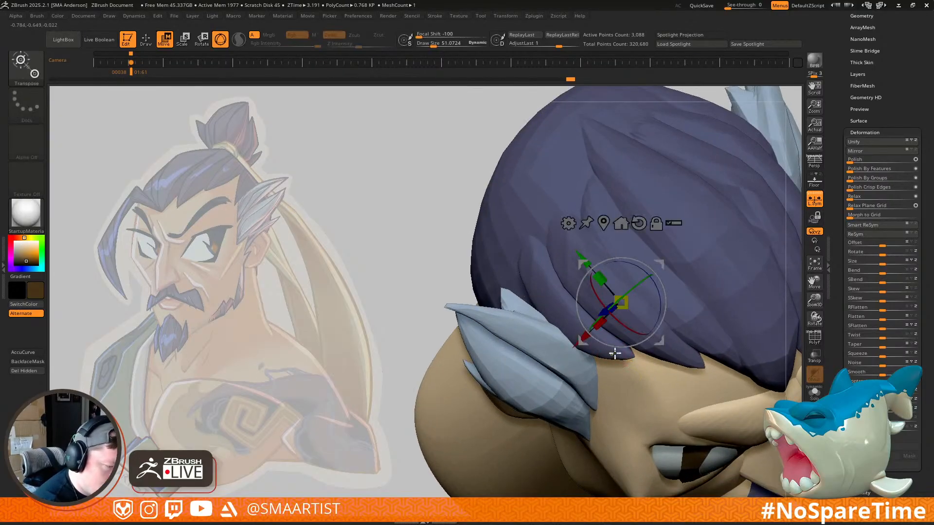
{"action": "left_click", "coordinate": [618, 354], "text": "ctrl"}
{"action": "mouse_move", "coordinate": [640, 320]}
{"action": "right_mouse_down"}
{"action": "mouse_move", "coordinate": [636, 272]}
{"action": "mouse_move", "coordinate": [624, 316]}
{"action": "right_mouse_up"}
{"action": "right_click_drag", "start_coordinate": [571, 346], "coordinate": [684, 341]}
{"action": "left_click_drag", "start_coordinate": [684, 342], "coordinate": [697, 346]}
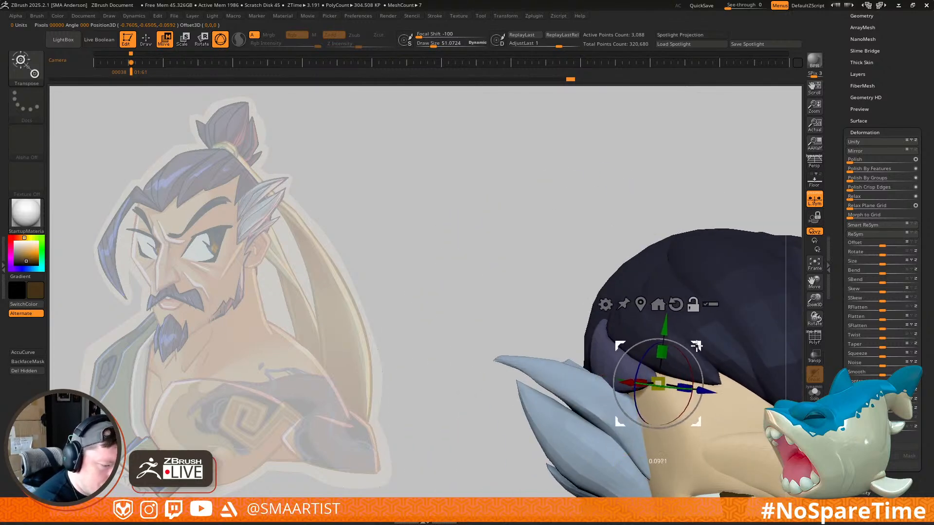
{"action": "left_click_drag", "start_coordinate": [478, 42], "coordinate": [482, 45]}
{"action": "right_click_drag", "start_coordinate": [681, 332], "coordinate": [693, 351]}
{"action": "left_click_drag", "start_coordinate": [701, 348], "coordinate": [698, 400]}
{"action": "right_click_drag", "start_coordinate": [701, 398], "coordinate": [769, 377]}
{"action": "right_click_drag", "start_coordinate": [703, 369], "coordinate": [651, 315]}
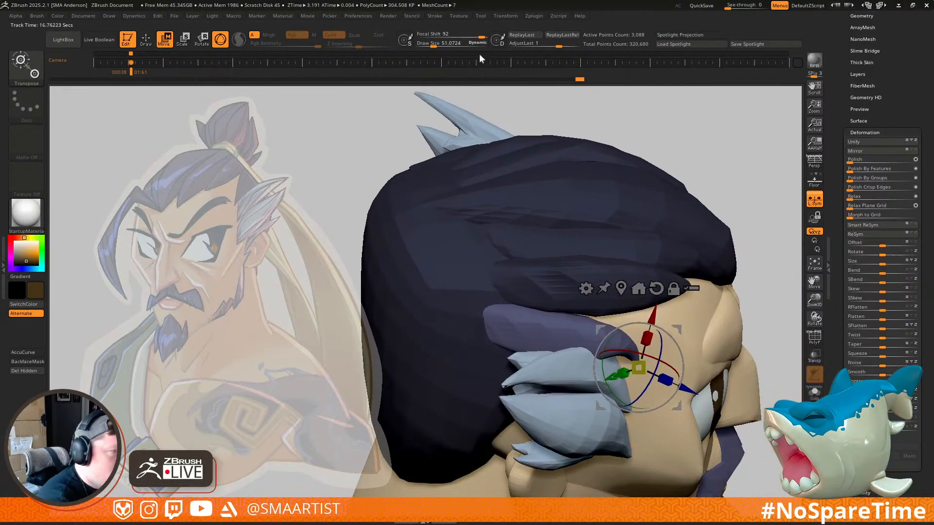
{"action": "left_click_drag", "start_coordinate": [423, 45], "coordinate": [400, 49]}
Step: Shape the lowest side strand along the hairline with the Move brush at a draw size of about 188
{"action": "key", "text": "q"}
{"action": "key", "text": "b"}
{"action": "key", "text": "m"}
{"action": "key", "text": "v"}
{"action": "mouse_move", "coordinate": [645, 336]}
{"action": "right_mouse_down"}
{"action": "mouse_move", "coordinate": [620, 353]}
{"action": "mouse_move", "coordinate": [591, 338]}
{"action": "mouse_move", "coordinate": [588, 361]}
{"action": "right_mouse_up"}
{"action": "key", "text": "s"}
{"action": "right_click_drag", "start_coordinate": [557, 332], "coordinate": [506, 364]}
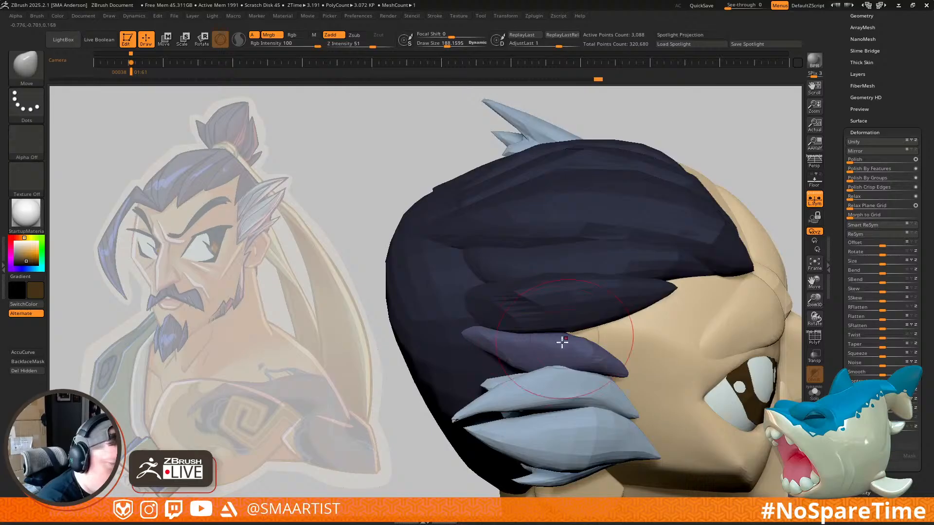
{"action": "right_click_drag", "start_coordinate": [564, 339], "coordinate": [530, 333]}
{"action": "left_click_drag", "start_coordinate": [623, 278], "coordinate": [533, 256]}
Step: Refine and smooth the front end of the lowest side strand at a draw size of about 108.7
{"action": "mouse_move", "coordinate": [533, 234]}
{"action": "right_mouse_down"}
{"action": "mouse_move", "coordinate": [567, 219]}
{"action": "mouse_move", "coordinate": [566, 227]}
{"action": "right_mouse_up"}
{"action": "key", "text": "s"}
{"action": "left_click_drag", "start_coordinate": [565, 244], "coordinate": [560, 244]}
{"action": "mouse_move", "coordinate": [560, 244]}
{"action": "right_mouse_down"}
{"action": "mouse_move", "coordinate": [553, 265]}
{"action": "mouse_move", "coordinate": [566, 240]}
{"action": "mouse_move", "coordinate": [601, 219]}
{"action": "mouse_move", "coordinate": [559, 279]}
{"action": "right_mouse_up"}
{"action": "key", "text": "s"}
{"action": "left_click_drag", "start_coordinate": [559, 279], "coordinate": [553, 279]}
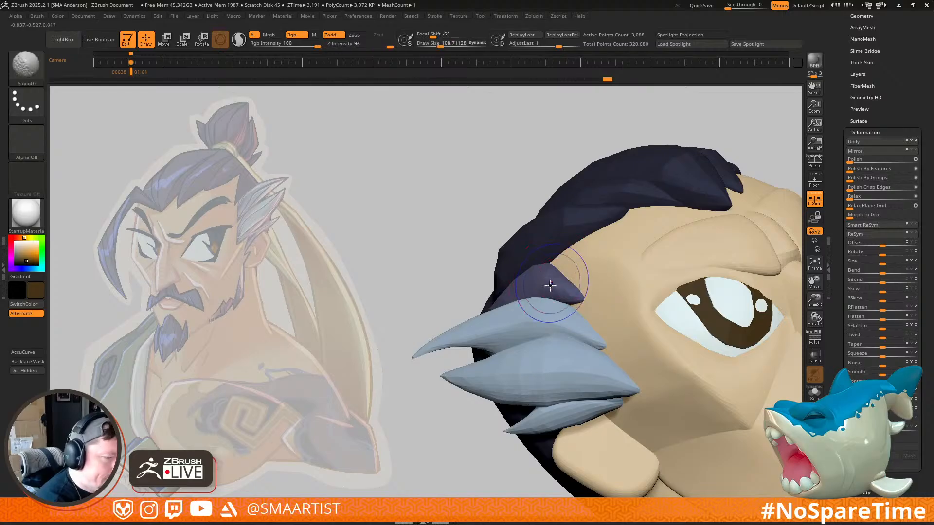
{"action": "mouse_move", "coordinate": [579, 308]}
{"action": "right_mouse_down"}
{"action": "mouse_move", "coordinate": [595, 307]}
{"action": "mouse_move", "coordinate": [604, 282]}
{"action": "mouse_move", "coordinate": [605, 305]}
{"action": "mouse_move", "coordinate": [603, 265]}
{"action": "mouse_move", "coordinate": [559, 263]}
{"action": "mouse_move", "coordinate": [565, 281]}
{"action": "mouse_move", "coordinate": [597, 230]}
{"action": "mouse_move", "coordinate": [584, 238]}
{"action": "mouse_move", "coordinate": [604, 246]}
{"action": "mouse_move", "coordinate": [729, 226]}
{"action": "mouse_move", "coordinate": [689, 233]}
{"action": "mouse_move", "coordinate": [646, 277]}
{"action": "mouse_move", "coordinate": [640, 319]}
{"action": "right_mouse_up"}
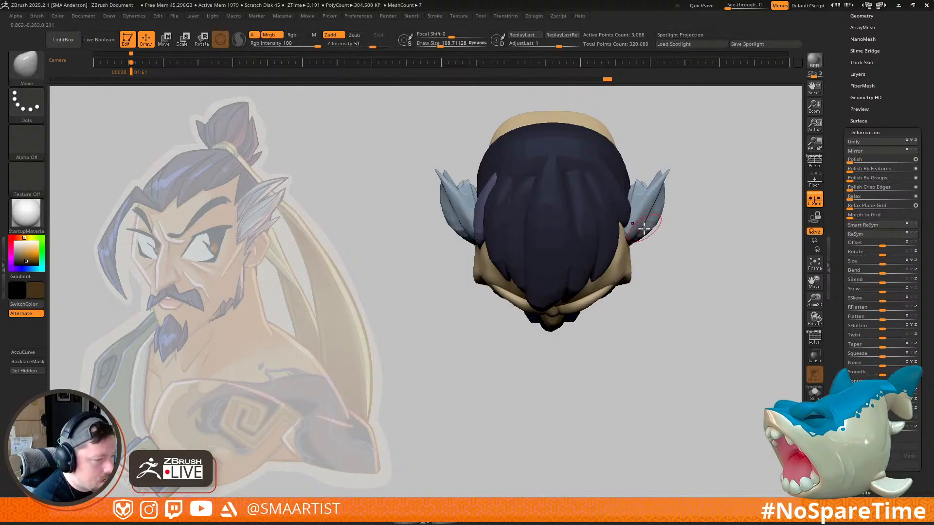
Step: Shift the lowest side strand against the head with the gizmo from above and clear the hair mask
{"action": "key", "text": "w"}
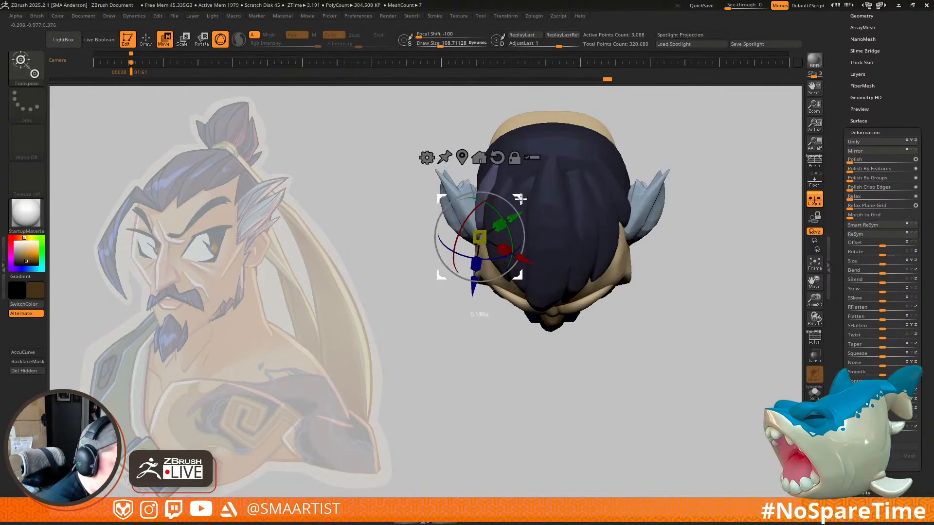
{"action": "key", "text": "q"}
{"action": "mouse_move", "coordinate": [522, 216]}
{"action": "right_mouse_down"}
{"action": "mouse_move", "coordinate": [547, 192]}
{"action": "mouse_move", "coordinate": [517, 202]}
{"action": "mouse_move", "coordinate": [611, 240]}
{"action": "mouse_move", "coordinate": [715, 238]}
{"action": "mouse_move", "coordinate": [680, 191]}
{"action": "right_mouse_up"}
{"action": "left_click_drag", "start_coordinate": [680, 192], "coordinate": [698, 253], "text": "ctrl"}
{"action": "mouse_move", "coordinate": [652, 242]}
{"action": "right_mouse_down"}
{"action": "mouse_move", "coordinate": [629, 208]}
{"action": "mouse_move", "coordinate": [662, 219]}
{"action": "mouse_move", "coordinate": [677, 186]}
{"action": "mouse_move", "coordinate": [673, 207]}
{"action": "mouse_move", "coordinate": [738, 192]}
{"action": "mouse_move", "coordinate": [623, 323]}
{"action": "mouse_move", "coordinate": [569, 267]}
{"action": "mouse_move", "coordinate": [673, 229]}
{"action": "right_mouse_up"}
Step: Select the Eyes subtool and activate the Paint brush
{"action": "left_click", "coordinate": [588, 195], "text": "alt"}
{"action": "left_click", "coordinate": [587, 195], "text": "alt"}
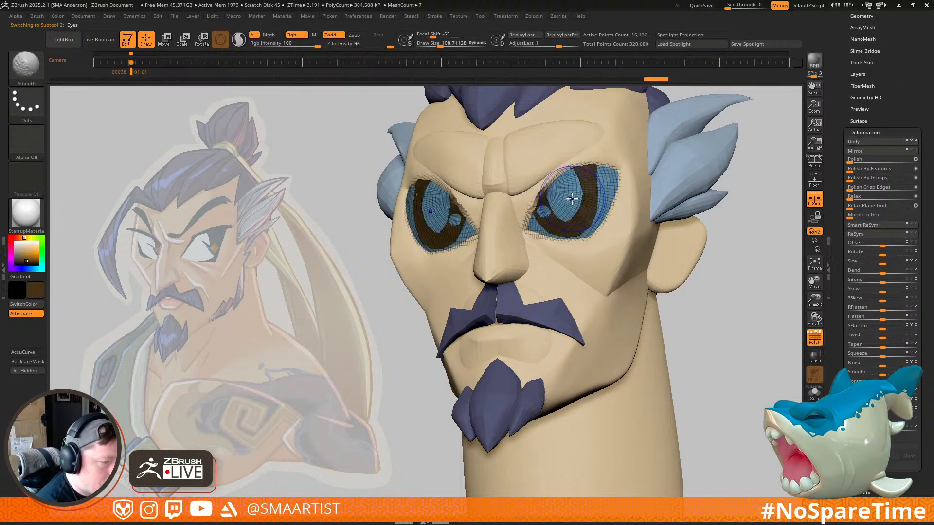
{"action": "key", "text": "b"}
{"action": "key", "text": "p"}
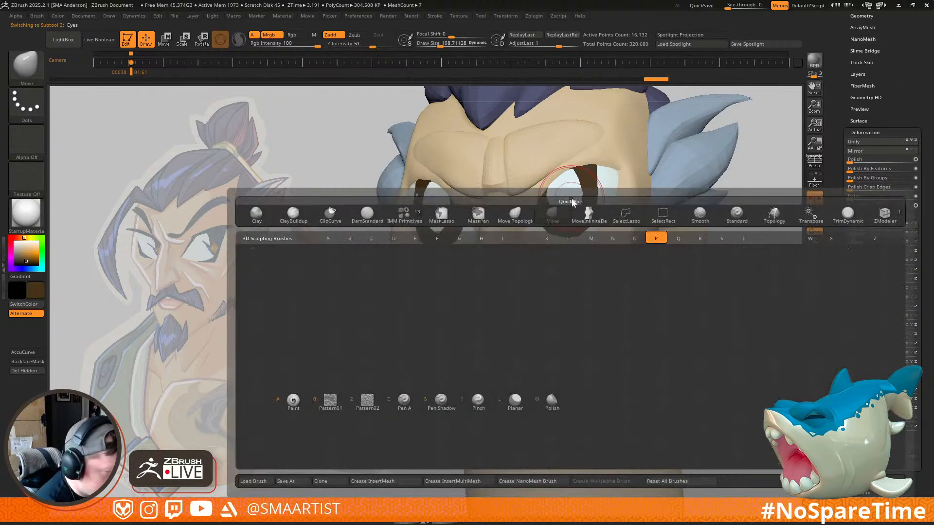
{"action": "key", "text": "a"}
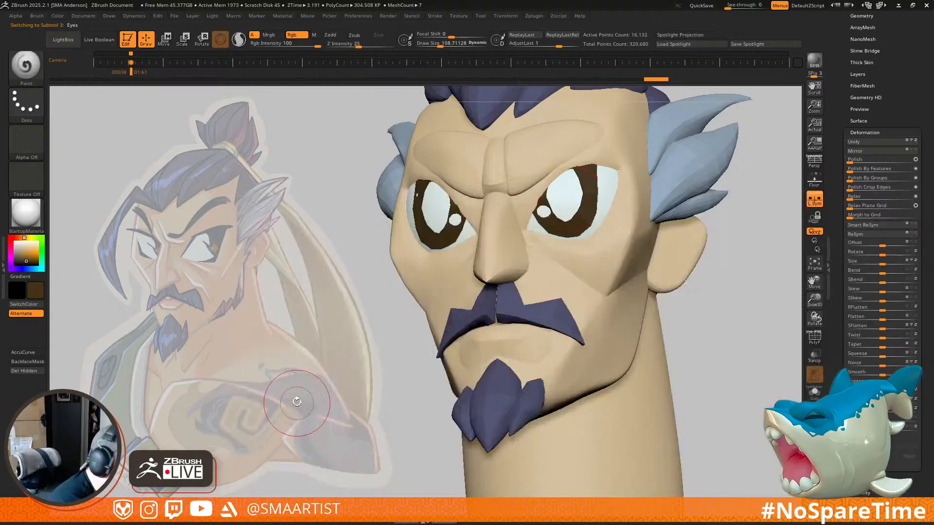
Step: Sample a dark blue from the reference and paint the pupils with it at a draw size of about 35.8
{"action": "key", "text": "["}
{"action": "key", "text": "z"}
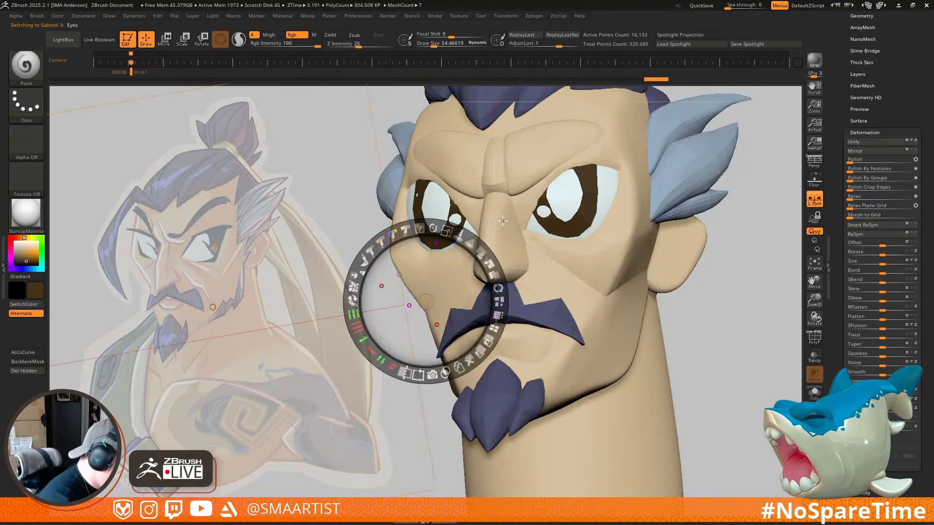
{"action": "key", "text": "c"}
{"action": "key", "text": "z"}
{"action": "key", "text": "s"}
{"action": "left_click", "coordinate": [562, 194]}
{"action": "mouse_move", "coordinate": [551, 185]}
{"action": "left_mouse_down"}
{"action": "mouse_move", "coordinate": [559, 214]}
{"action": "mouse_move", "coordinate": [571, 176]}
{"action": "left_mouse_up"}
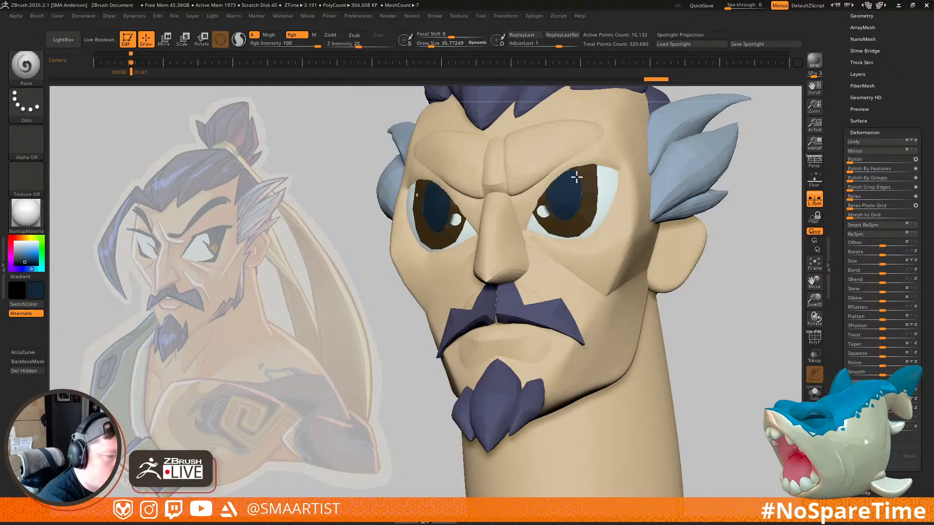
Step: Select the eye rings and nudge their upper edge up toward the brow with the Move brush
{"action": "mouse_move", "coordinate": [661, 255]}
{"action": "right_mouse_down", "text": "ctrl"}
{"action": "mouse_move", "coordinate": [716, 193]}
{"action": "mouse_move", "coordinate": [652, 192]}
{"action": "mouse_move", "coordinate": [693, 223]}
{"action": "mouse_move", "coordinate": [725, 222]}
{"action": "mouse_move", "coordinate": [699, 211]}
{"action": "right_mouse_up", "text": "ctrl"}
{"action": "right_click_drag", "start_coordinate": [526, 234], "coordinate": [589, 239], "text": "ctrl"}
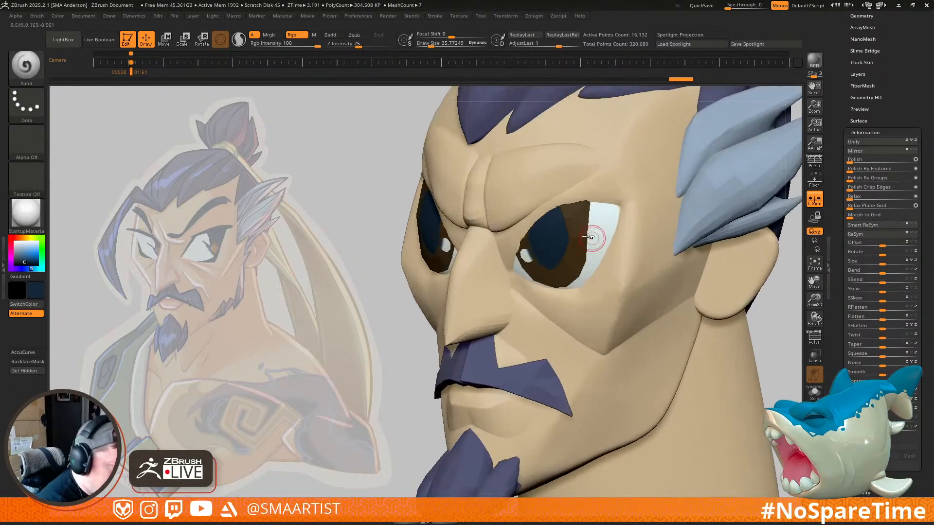
{"action": "left_click", "coordinate": [590, 242], "text": "alt"}
{"action": "key", "text": "b"}
{"action": "key", "text": "m"}
{"action": "key", "text": "v"}
{"action": "key", "text": "s"}
{"action": "left_click_drag", "start_coordinate": [573, 239], "coordinate": [574, 238]}
{"action": "right_click_drag", "start_coordinate": [572, 240], "coordinate": [576, 242]}
{"action": "left_click_drag", "start_coordinate": [570, 240], "coordinate": [564, 219]}
{"action": "mouse_move", "coordinate": [568, 246]}
{"action": "right_mouse_down"}
{"action": "mouse_move", "coordinate": [564, 275]}
{"action": "mouse_move", "coordinate": [550, 260]}
{"action": "right_mouse_up"}
Step: Adjust the upper outer corners of the eye rings with the Move brush and set its draw size to about 81.3
{"action": "right_click_drag", "start_coordinate": [578, 227], "coordinate": [545, 226]}
{"action": "left_click_drag", "start_coordinate": [596, 218], "coordinate": [589, 212]}
{"action": "mouse_move", "coordinate": [583, 220]}
{"action": "right_mouse_down"}
{"action": "mouse_move", "coordinate": [613, 233]}
{"action": "mouse_move", "coordinate": [602, 235]}
{"action": "right_mouse_up"}
{"action": "left_click_drag", "start_coordinate": [602, 235], "coordinate": [599, 230]}
{"action": "mouse_move", "coordinate": [599, 229]}
{"action": "right_mouse_down"}
{"action": "mouse_move", "coordinate": [606, 270]}
{"action": "mouse_move", "coordinate": [592, 267]}
{"action": "mouse_move", "coordinate": [617, 277]}
{"action": "mouse_move", "coordinate": [586, 291]}
{"action": "mouse_move", "coordinate": [583, 257]}
{"action": "right_mouse_up"}
{"action": "key", "text": "s"}
{"action": "left_click_drag", "start_coordinate": [571, 229], "coordinate": [575, 229]}
{"action": "right_click_drag", "start_coordinate": [571, 248], "coordinate": [597, 243]}
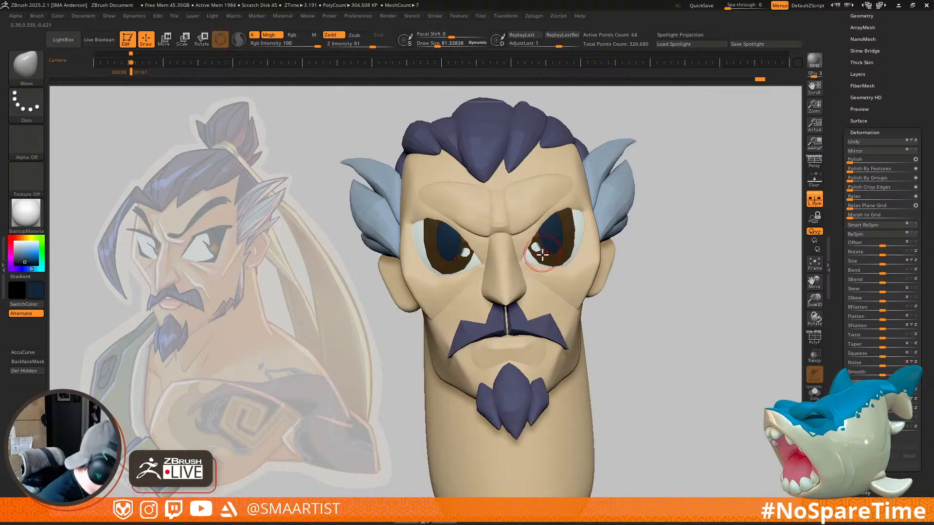
Step: Raise the reference image to full opacity and close its editing controls
{"action": "key", "text": "z"}
{"action": "left_click_drag", "start_coordinate": [481, 253], "coordinate": [438, 350]}
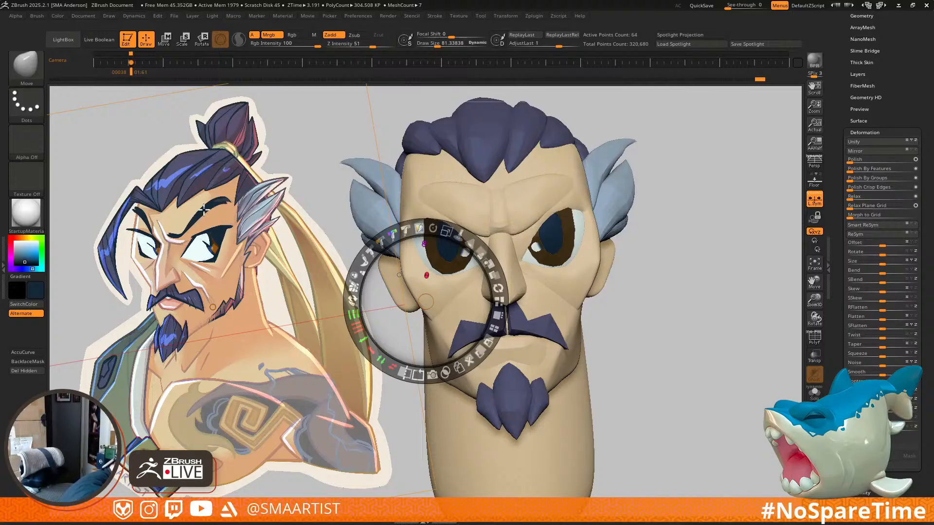
{"action": "key", "text": "z"}
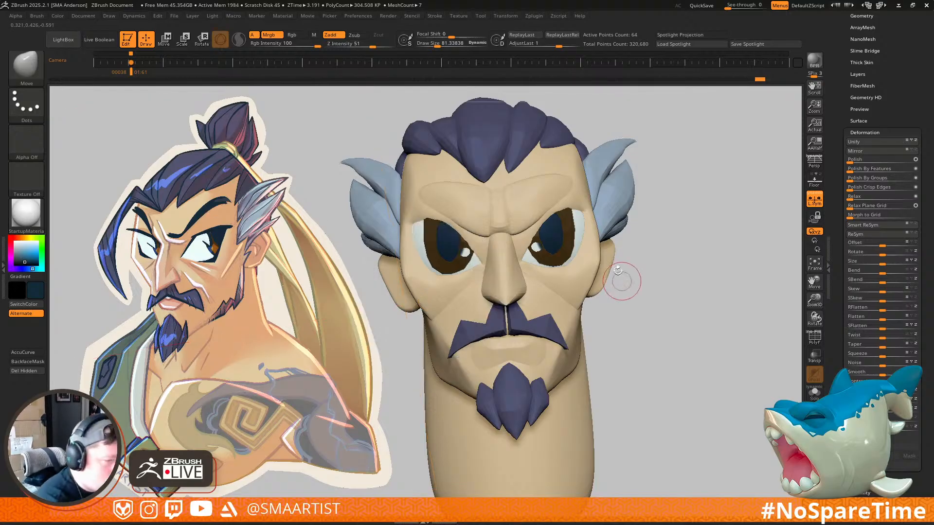
{"action": "key", "text": "shift+f"}
{"action": "key", "text": "shift+f"}
Step: Select the Eyes subtool and extend the dark blue pupils with the Paint brush at a draw size of about 81.3
{"action": "left_click", "coordinate": [553, 234], "text": "alt"}
{"action": "key", "text": "b"}
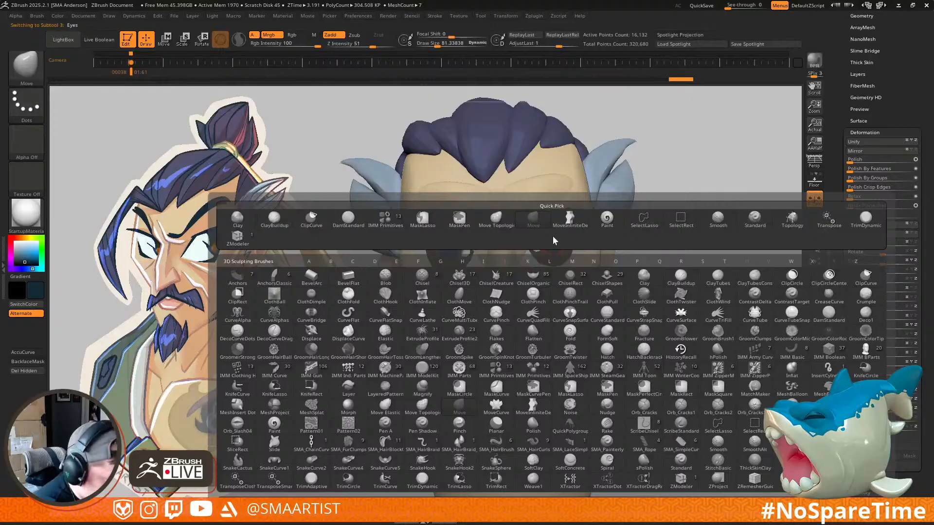
{"action": "left_click", "coordinate": [613, 224]}
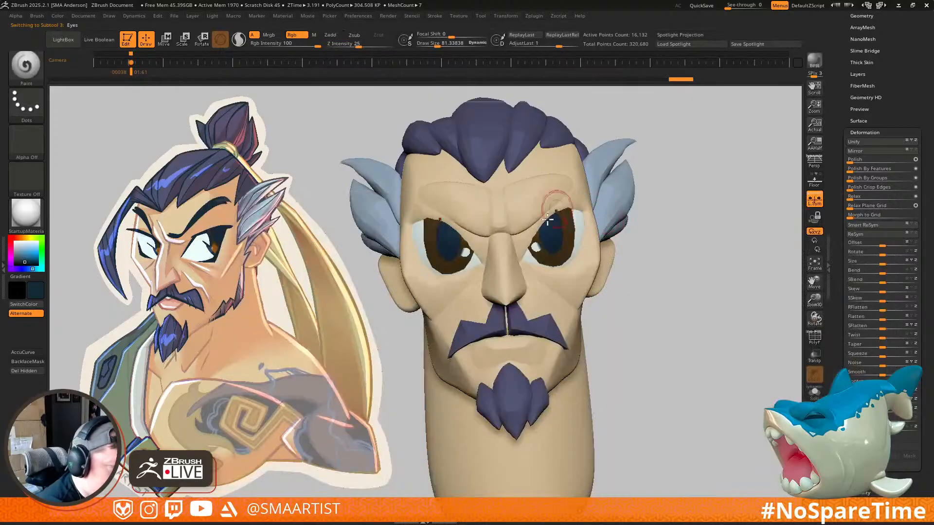
{"action": "left_click_drag", "start_coordinate": [557, 234], "coordinate": [564, 222]}
Step: Sample the eye white and repaint the highlights on both eyes at a draw size of about 33
{"action": "mouse_move", "coordinate": [660, 195]}
{"action": "right_mouse_down", "text": "ctrl"}
{"action": "mouse_move", "coordinate": [686, 190]}
{"action": "mouse_move", "coordinate": [653, 238]}
{"action": "mouse_move", "coordinate": [688, 223]}
{"action": "mouse_move", "coordinate": [658, 226]}
{"action": "mouse_move", "coordinate": [704, 320]}
{"action": "mouse_move", "coordinate": [555, 298]}
{"action": "mouse_move", "coordinate": [545, 287]}
{"action": "right_mouse_up", "text": "ctrl"}
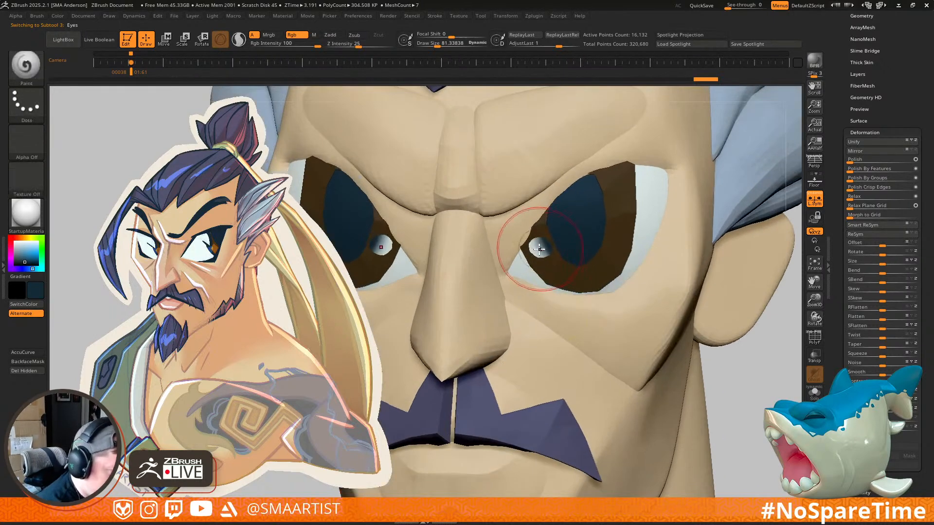
{"action": "key", "text": "c"}
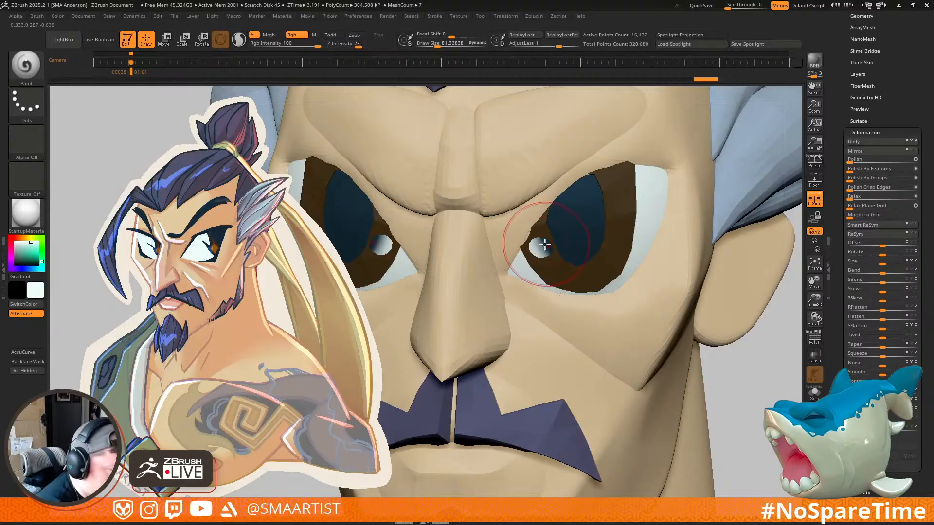
{"action": "key", "text": "s"}
{"action": "left_click_drag", "start_coordinate": [538, 248], "coordinate": [536, 247]}
{"action": "left_click_drag", "start_coordinate": [535, 246], "coordinate": [538, 250]}
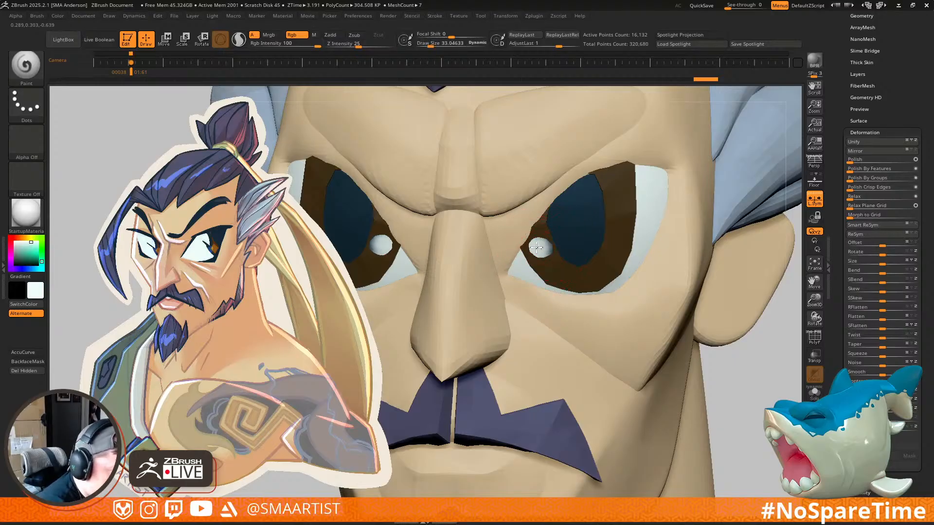
{"action": "mouse_move", "coordinate": [693, 270]}
{"action": "right_mouse_down", "text": "ctrl"}
{"action": "mouse_move", "coordinate": [728, 240]}
{"action": "mouse_move", "coordinate": [644, 254]}
{"action": "mouse_move", "coordinate": [648, 243]}
{"action": "right_mouse_up", "text": "ctrl"}
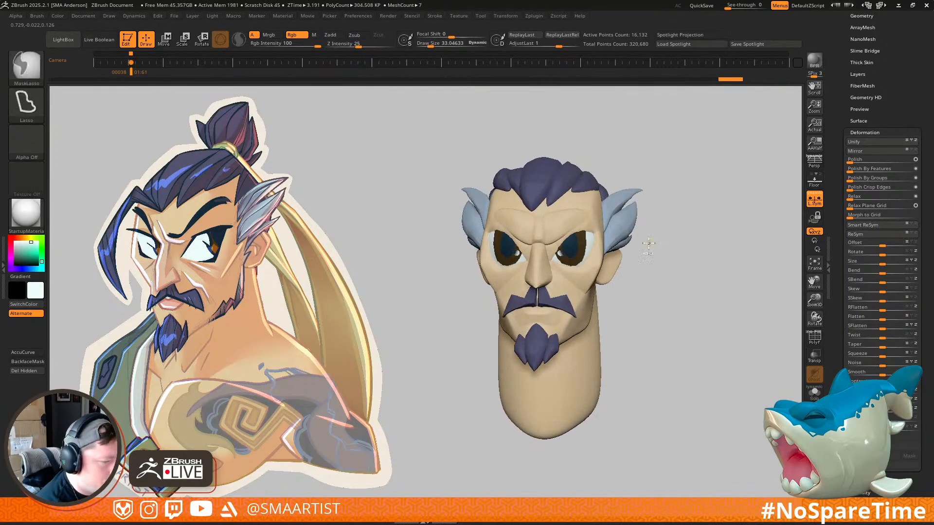
{"action": "right_click_drag", "start_coordinate": [590, 254], "coordinate": [617, 334], "text": "ctrl"}
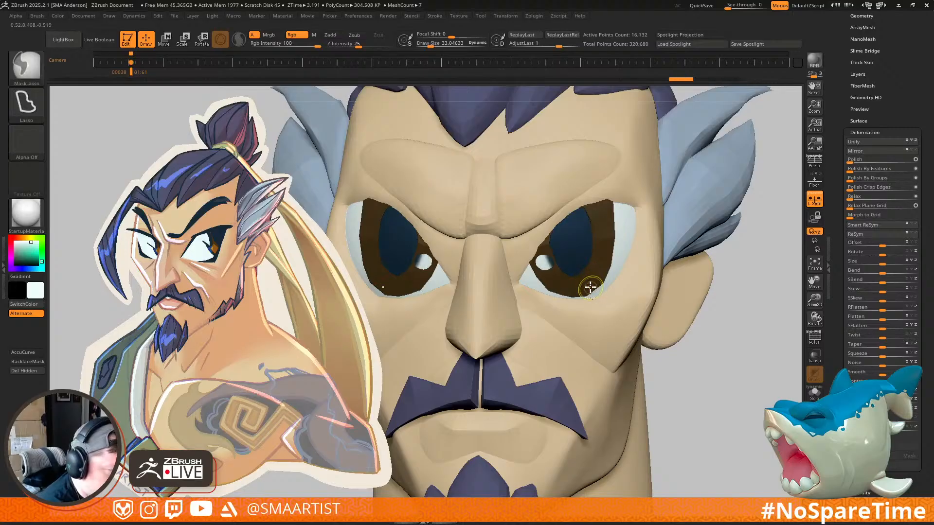
Step: Select the Eyes1 subtool holding the brown irises, subdivide it once and switch to the Move brush at a draw size of about 25.5
{"action": "mouse_move", "coordinate": [720, 302]}
{"action": "right_mouse_down", "text": "ctrl"}
{"action": "mouse_move", "coordinate": [705, 211]}
{"action": "mouse_move", "coordinate": [707, 220]}
{"action": "right_mouse_up", "text": "ctrl"}
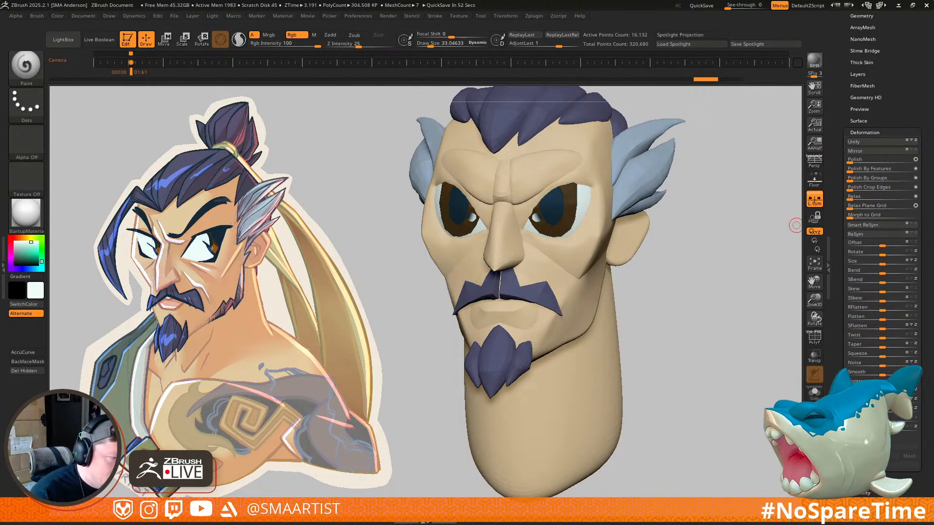
{"action": "mouse_move", "coordinate": [578, 260]}
{"action": "right_mouse_down"}
{"action": "mouse_move", "coordinate": [571, 254]}
{"action": "mouse_move", "coordinate": [568, 292]}
{"action": "right_mouse_up"}
{"action": "left_click", "coordinate": [531, 230], "text": "alt"}
{"action": "key", "text": "shift+f"}
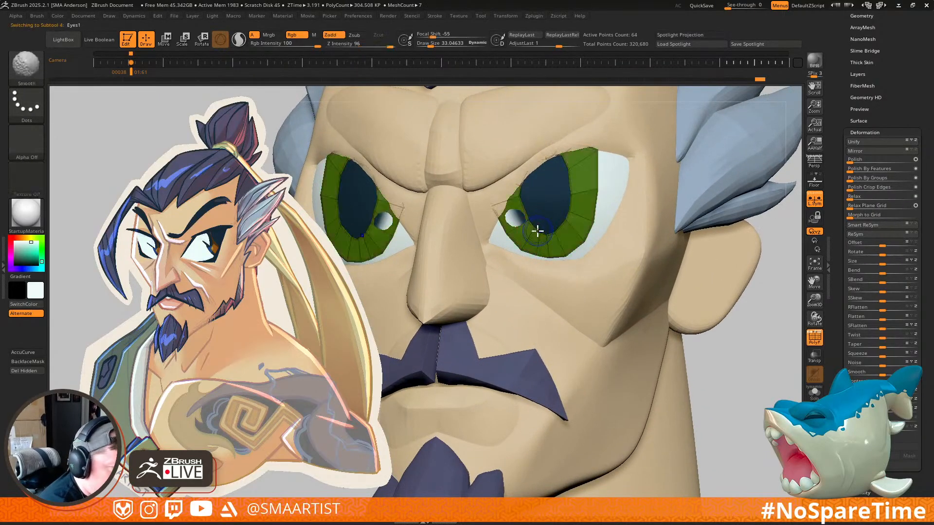
{"action": "mouse_move", "coordinate": [535, 175]}
{"action": "right_mouse_down"}
{"action": "mouse_move", "coordinate": [539, 200]}
{"action": "mouse_move", "coordinate": [527, 185]}
{"action": "right_mouse_up"}
{"action": "key", "text": "s"}
{"action": "left_click_drag", "start_coordinate": [524, 181], "coordinate": [522, 181]}
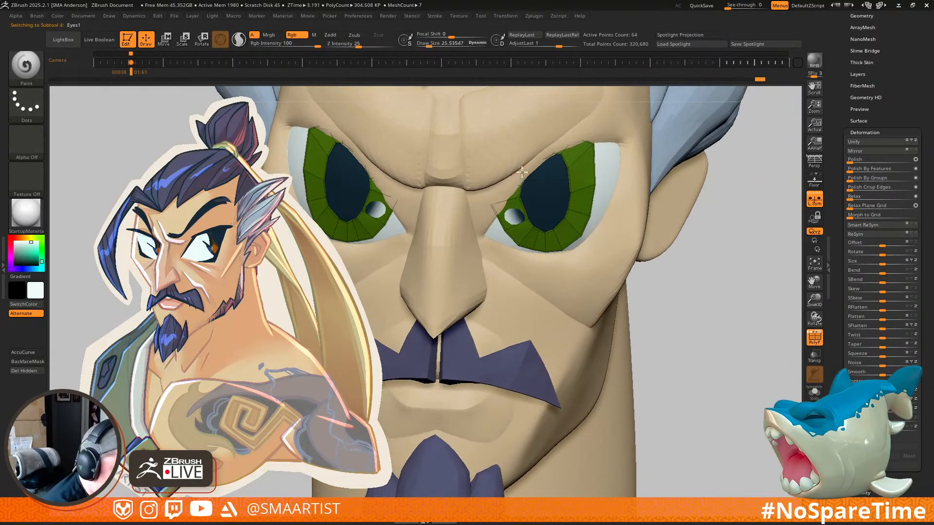
{"action": "key", "text": "b"}
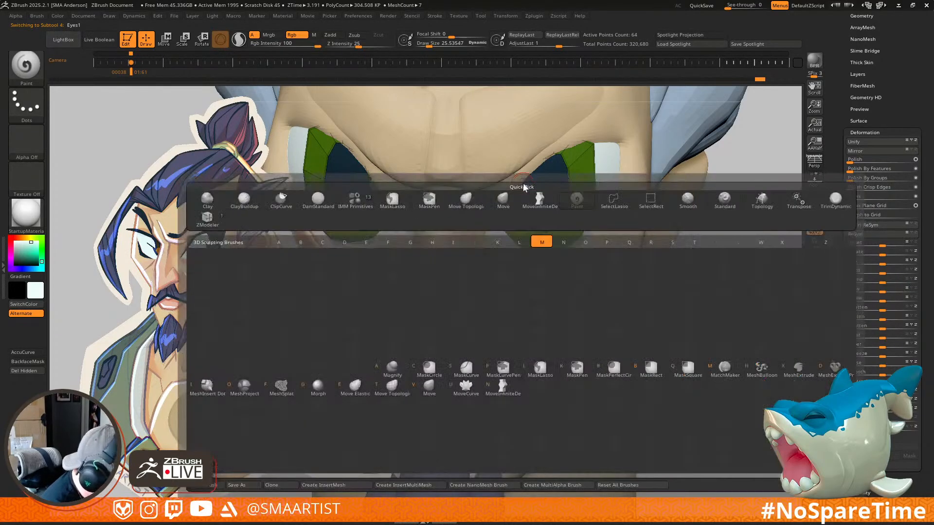
{"action": "key", "text": "m"}
{"action": "key", "text": "v"}
{"action": "right_click_drag", "start_coordinate": [528, 214], "coordinate": [518, 193]}
{"action": "key", "text": "shift+f"}
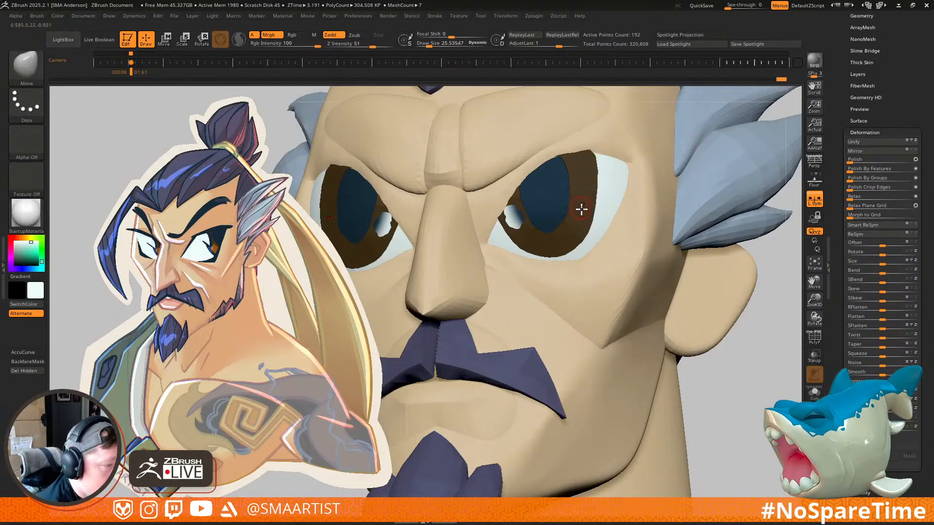
Step: Adjust the inner edge of the irises beside the nose with the Move brush at a draw size of about 38.6
{"action": "key", "text": "shift+f"}
{"action": "key", "text": "s"}
{"action": "left_click_drag", "start_coordinate": [511, 219], "coordinate": [513, 214]}
{"action": "right_click_drag", "start_coordinate": [517, 219], "coordinate": [526, 180]}
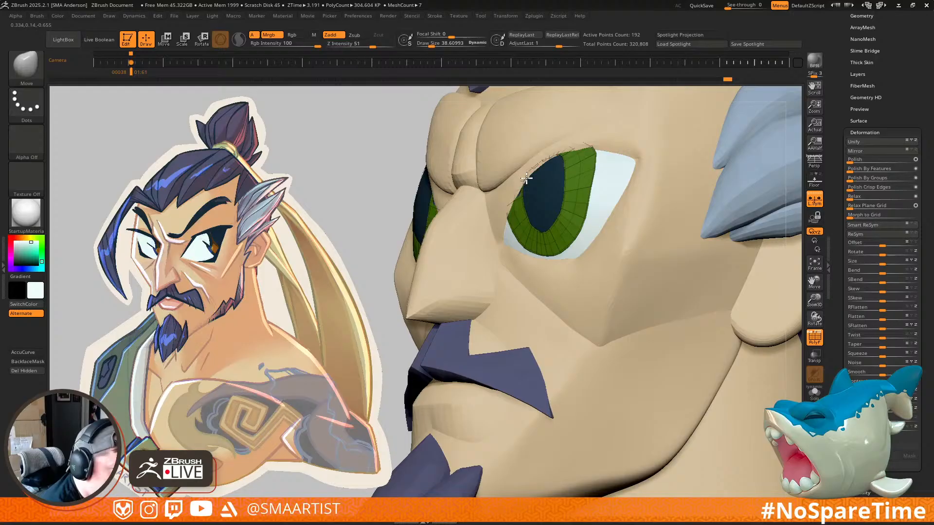
{"action": "left_click_drag", "start_coordinate": [513, 194], "coordinate": [506, 214]}
Step: Refine the upper outer corner of the irises against the eye white, using Move brush draw sizes of about 15.2 and 27.9
{"action": "mouse_move", "coordinate": [554, 237]}
{"action": "right_mouse_down"}
{"action": "mouse_move", "coordinate": [603, 195]}
{"action": "mouse_move", "coordinate": [575, 180]}
{"action": "mouse_move", "coordinate": [612, 240]}
{"action": "mouse_move", "coordinate": [635, 323]}
{"action": "mouse_move", "coordinate": [603, 272]}
{"action": "mouse_move", "coordinate": [586, 195]}
{"action": "right_mouse_up"}
{"action": "key", "text": "s"}
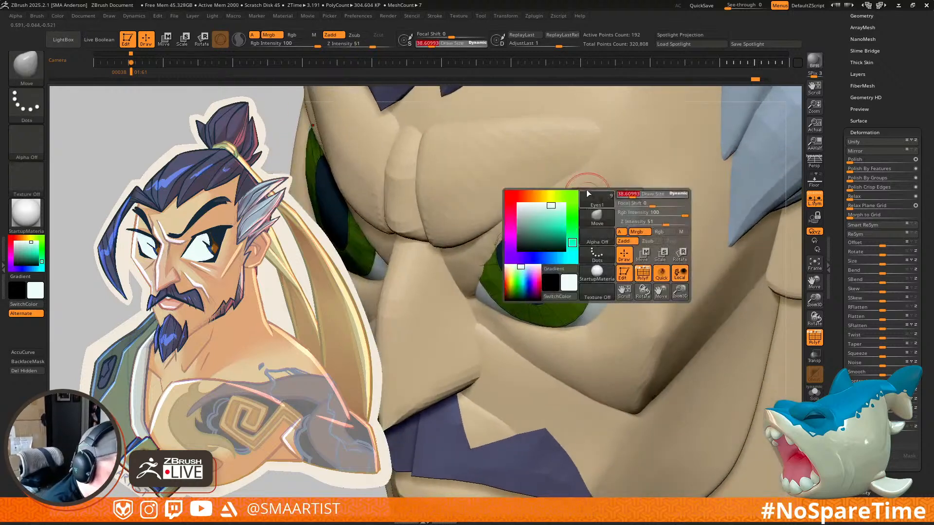
{"action": "left_click_drag", "start_coordinate": [587, 194], "coordinate": [582, 195]}
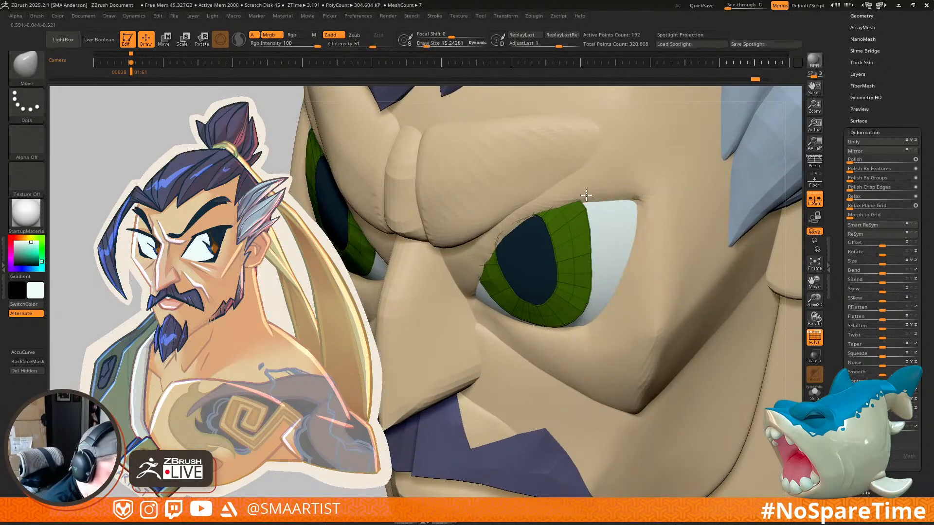
{"action": "mouse_move", "coordinate": [593, 198]}
{"action": "right_mouse_down"}
{"action": "mouse_move", "coordinate": [508, 192]}
{"action": "mouse_move", "coordinate": [574, 187]}
{"action": "mouse_move", "coordinate": [594, 249]}
{"action": "right_mouse_up"}
{"action": "key", "text": "s"}
{"action": "left_click_drag", "start_coordinate": [594, 251], "coordinate": [597, 251]}
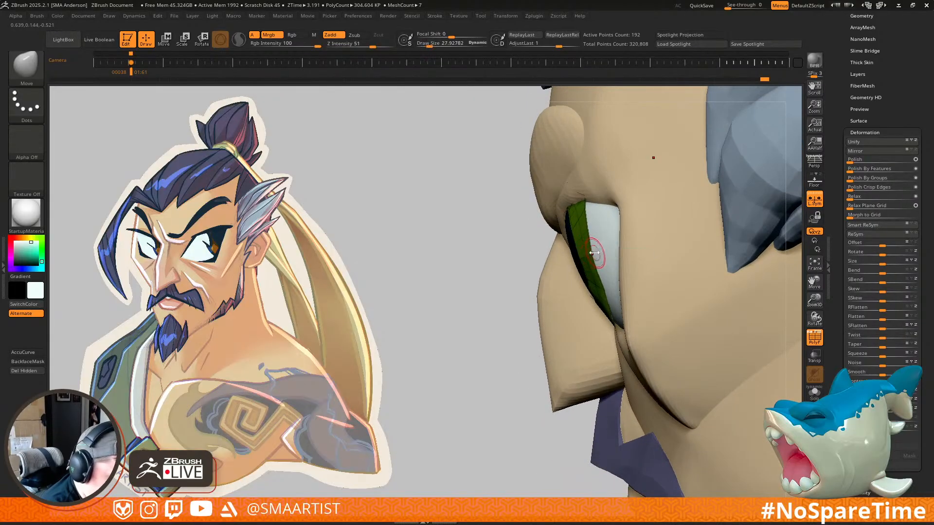
{"action": "left_click_drag", "start_coordinate": [586, 213], "coordinate": [587, 215]}
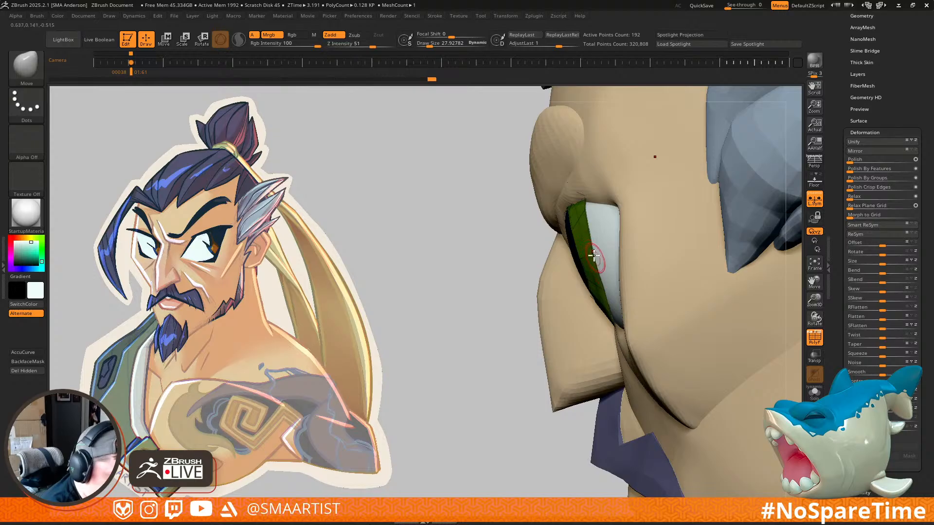
Step: Fit the outer side of the irises to the eyeball with the Move brush at a draw size of about 51.1
{"action": "right_click_drag", "start_coordinate": [597, 254], "coordinate": [584, 248]}
{"action": "key", "text": "s"}
{"action": "left_click_drag", "start_coordinate": [584, 248], "coordinate": [593, 255]}
{"action": "right_click_drag", "start_coordinate": [603, 273], "coordinate": [604, 256], "text": "ctrl"}
{"action": "mouse_move", "coordinate": [605, 256]}
{"action": "right_mouse_down"}
{"action": "mouse_move", "coordinate": [678, 277]}
{"action": "mouse_move", "coordinate": [684, 267]}
{"action": "mouse_move", "coordinate": [617, 223]}
{"action": "right_mouse_up"}
{"action": "key", "text": "shift+f"}
{"action": "mouse_move", "coordinate": [616, 224]}
{"action": "right_mouse_down"}
{"action": "mouse_move", "coordinate": [631, 192]}
{"action": "mouse_move", "coordinate": [621, 209]}
{"action": "right_mouse_up"}
{"action": "right_click_drag", "start_coordinate": [621, 209], "coordinate": [602, 239], "text": "ctrl"}
Step: Sample the orange-brown from the reference eye and paint the lower irises with the Paint brush at a draw size of about 94.5
{"action": "key", "text": "z"}
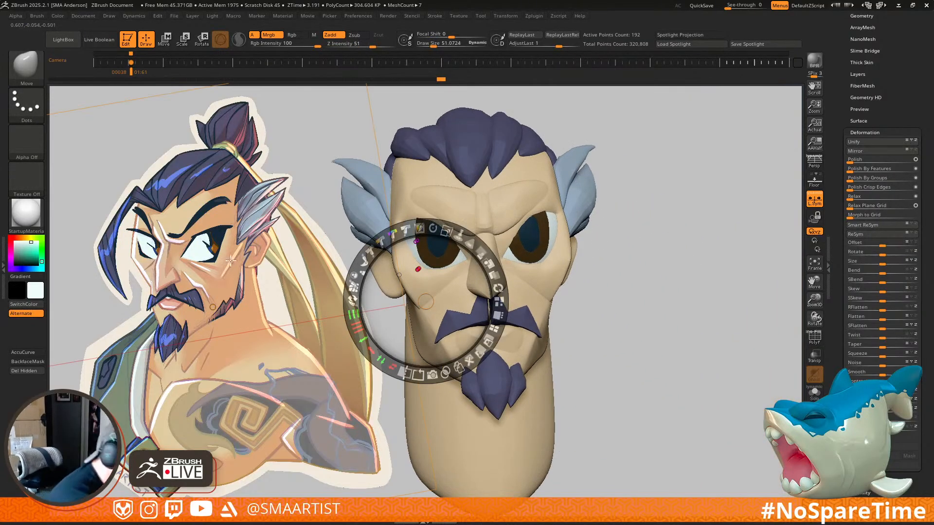
{"action": "key", "text": "c"}
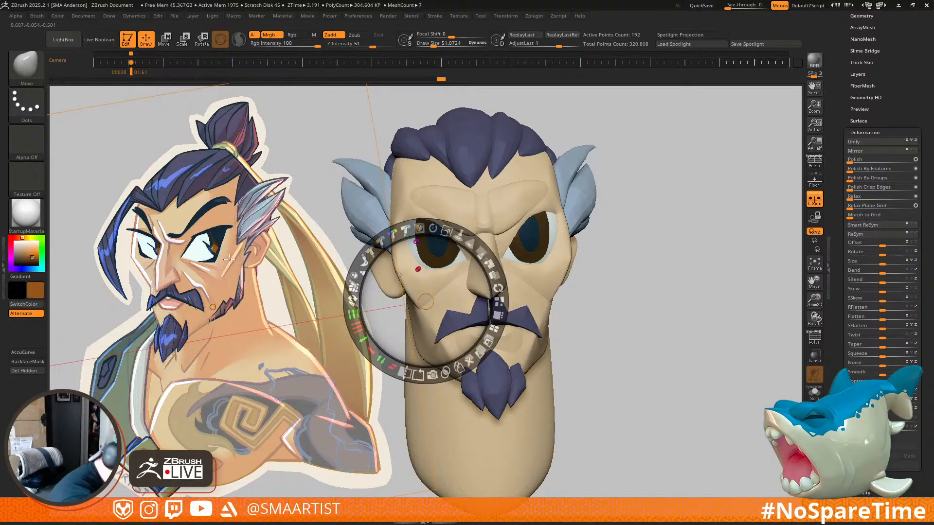
{"action": "key", "text": "z"}
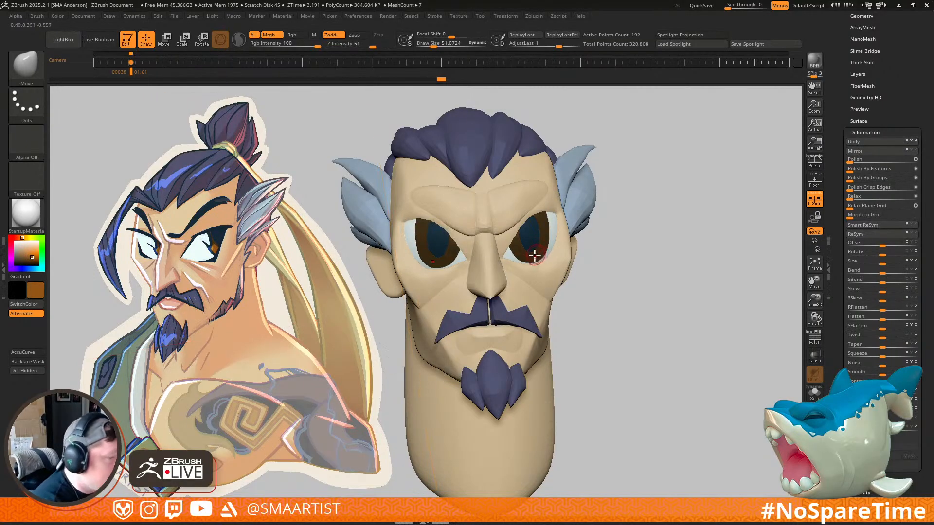
{"action": "key", "text": "shift"}
{"action": "key", "text": "b"}
{"action": "key", "text": "p"}
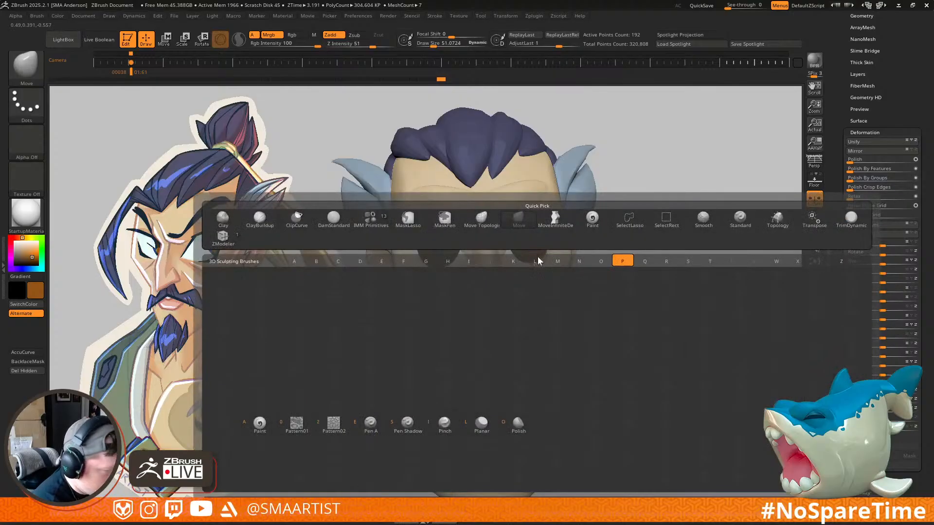
{"action": "left_click", "coordinate": [265, 425]}
{"action": "key", "text": "s"}
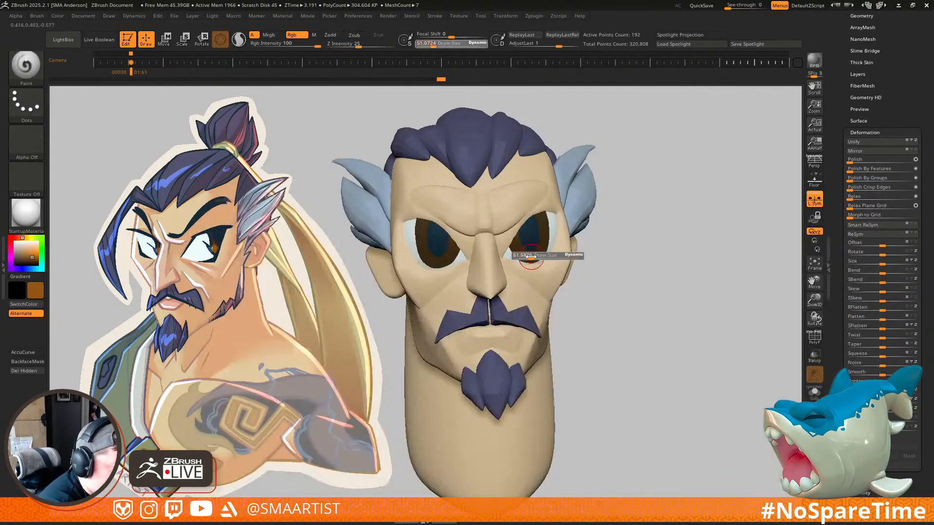
{"action": "mouse_move", "coordinate": [534, 258]}
{"action": "left_mouse_down"}
{"action": "mouse_move", "coordinate": [530, 247]}
{"action": "mouse_move", "coordinate": [543, 250]}
{"action": "left_mouse_up"}
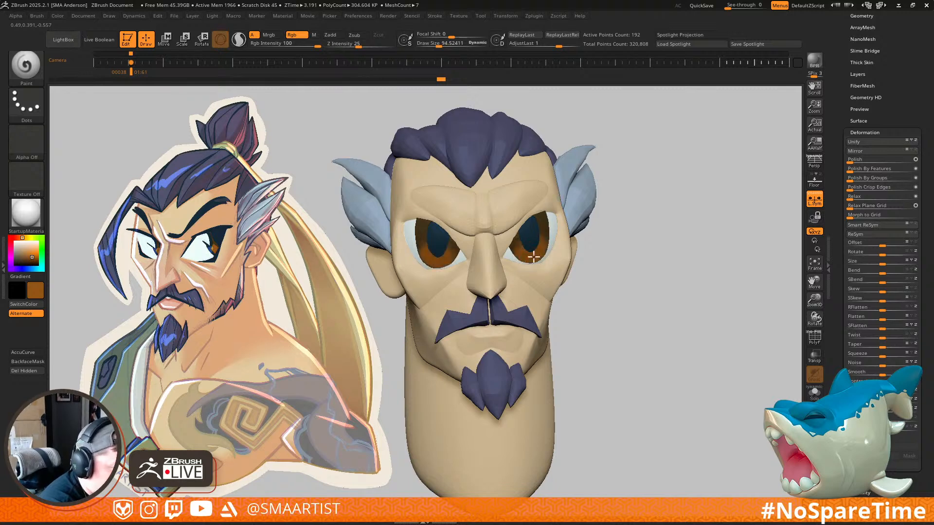
{"action": "right_click_drag", "start_coordinate": [599, 313], "coordinate": [671, 219], "text": "ctrl"}
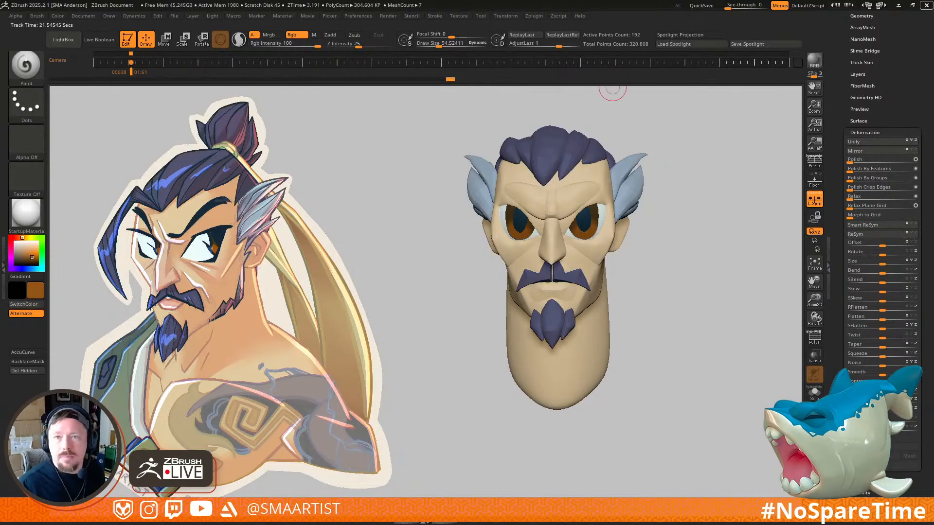
Step: Switch to the browser, view the artist's link page and the ZBrushLIVE calendar agenda, and return to ZBrush
{"action": "left_click_drag", "start_coordinate": [933, 231], "coordinate": [310, 1]}
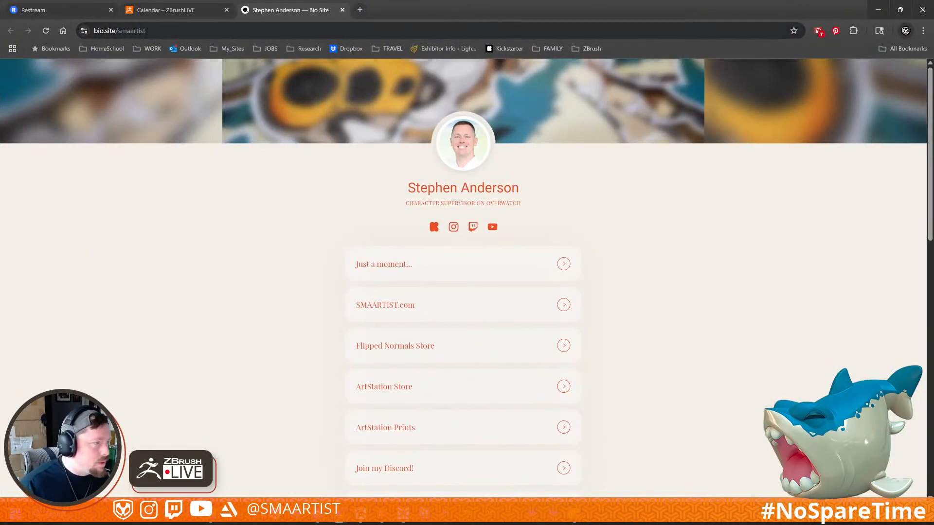
{"action": "key", "text": "ctrl+l"}
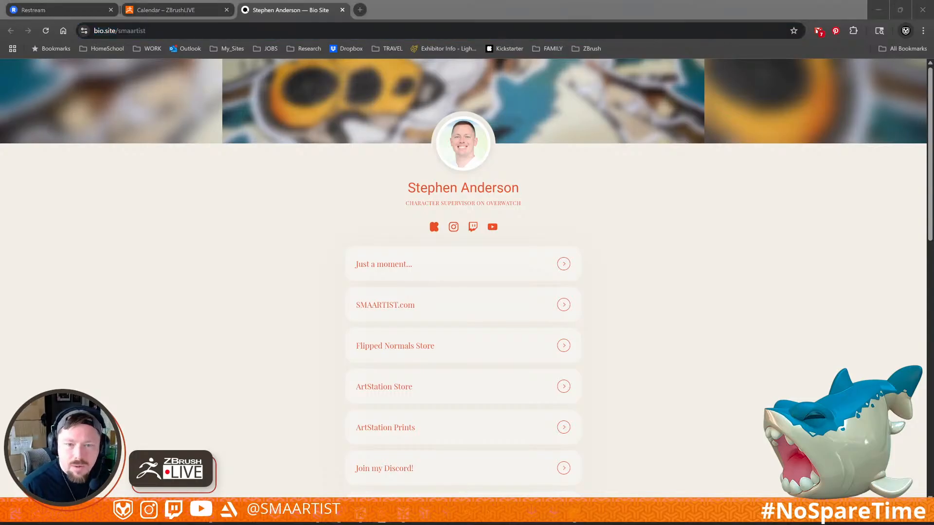
{"action": "left_click", "coordinate": [174, 10]}
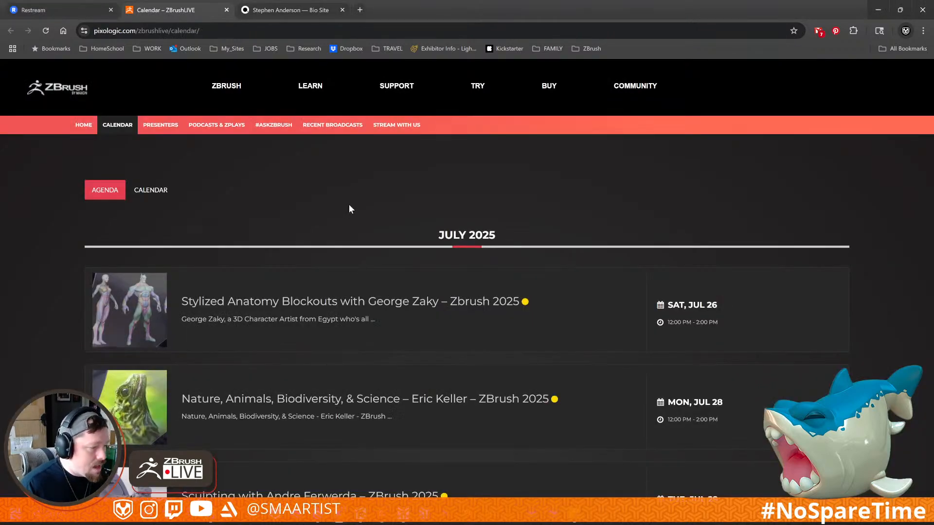
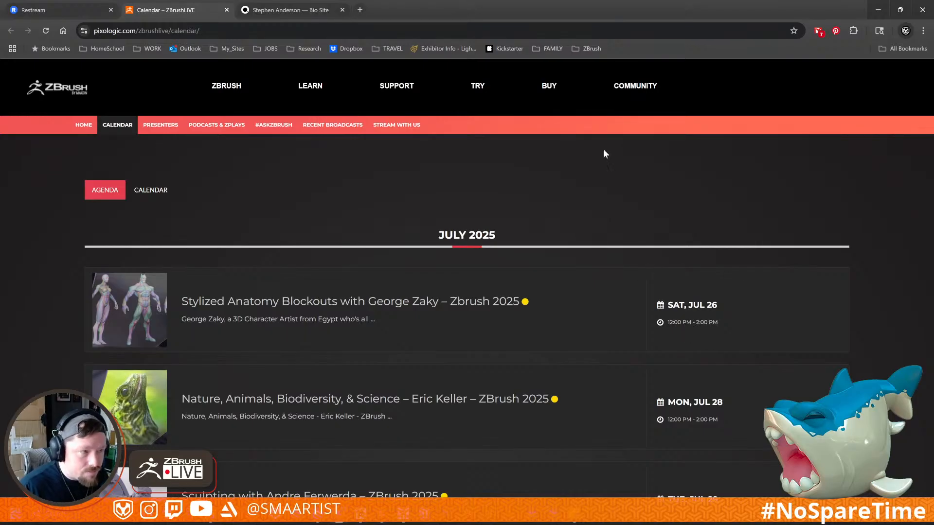
{"action": "left_click", "coordinate": [882, 12]}
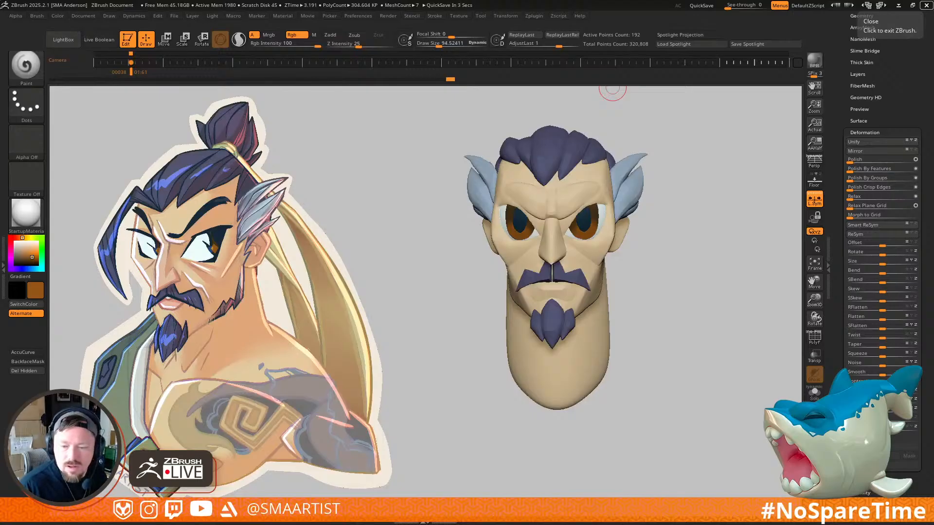
Step: Close the Restream page in the browser and go back to the ZBrush head model
{"action": "key", "text": "alt+Tab"}
{"action": "left_click", "coordinate": [111, 9]}
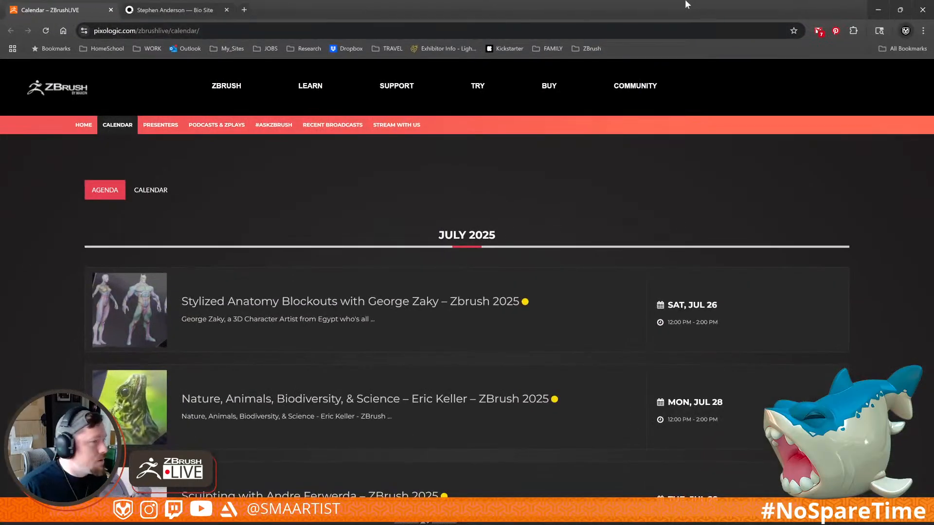
{"action": "left_click", "coordinate": [878, 9]}
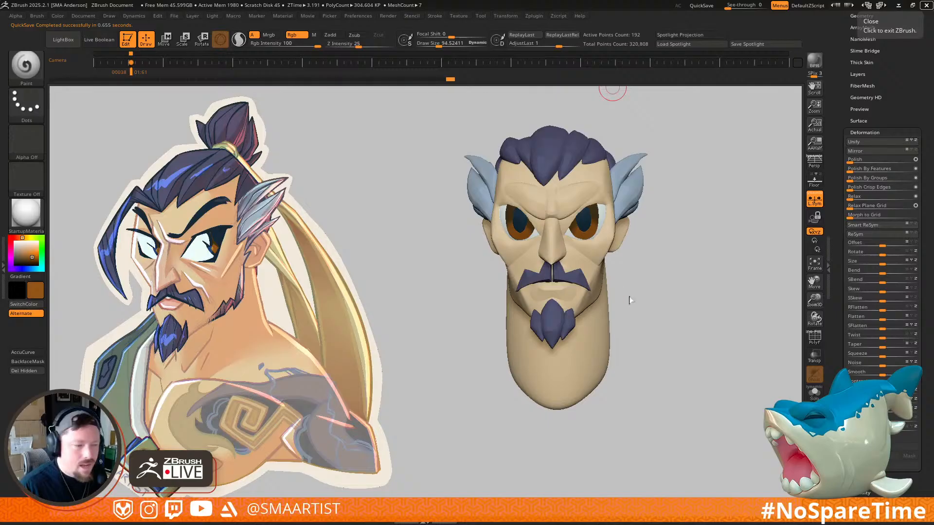
Step: Choose the CurveTube brush and set its Brush Modifier to 8
{"action": "left_click_drag", "start_coordinate": [685, 273], "coordinate": [698, 265]}
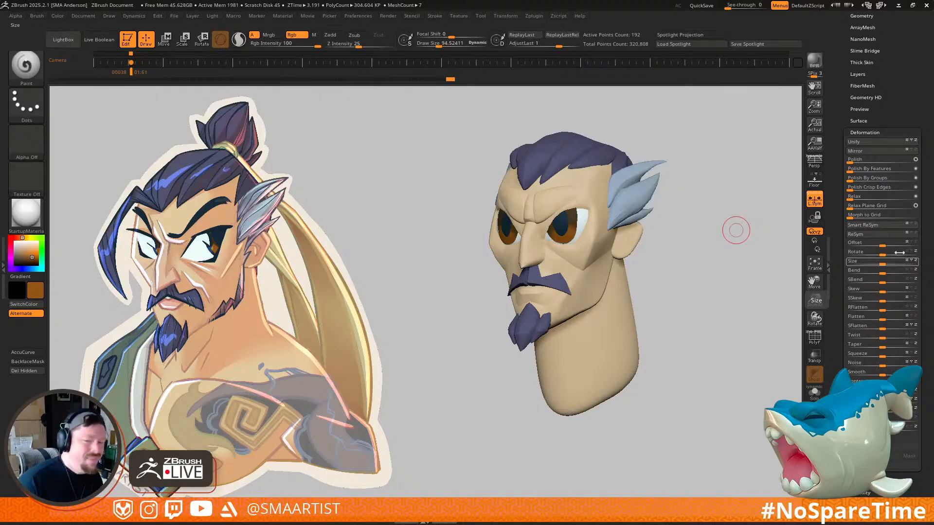
{"action": "left_click_drag", "start_coordinate": [436, 272], "coordinate": [690, 264]}
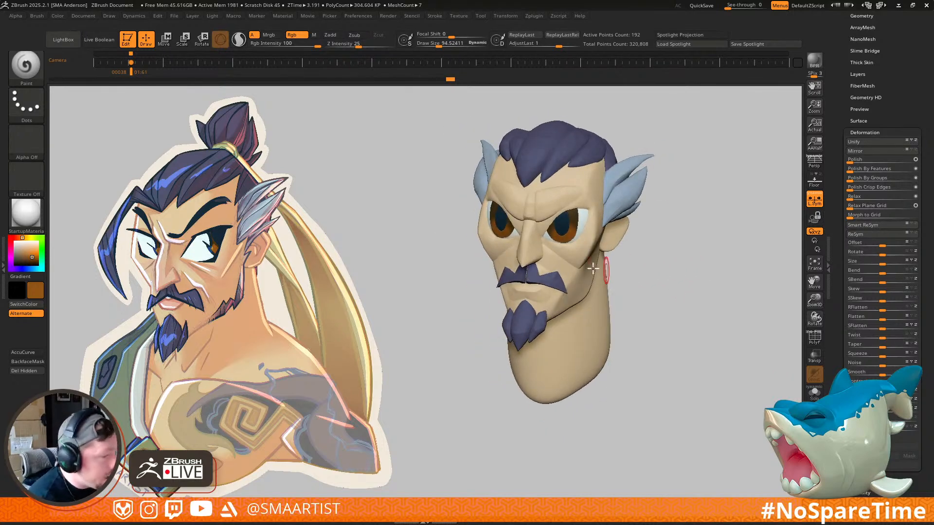
{"action": "mouse_move", "coordinate": [547, 228]}
{"action": "right_mouse_down"}
{"action": "mouse_move", "coordinate": [537, 220]}
{"action": "mouse_move", "coordinate": [573, 292]}
{"action": "right_mouse_up"}
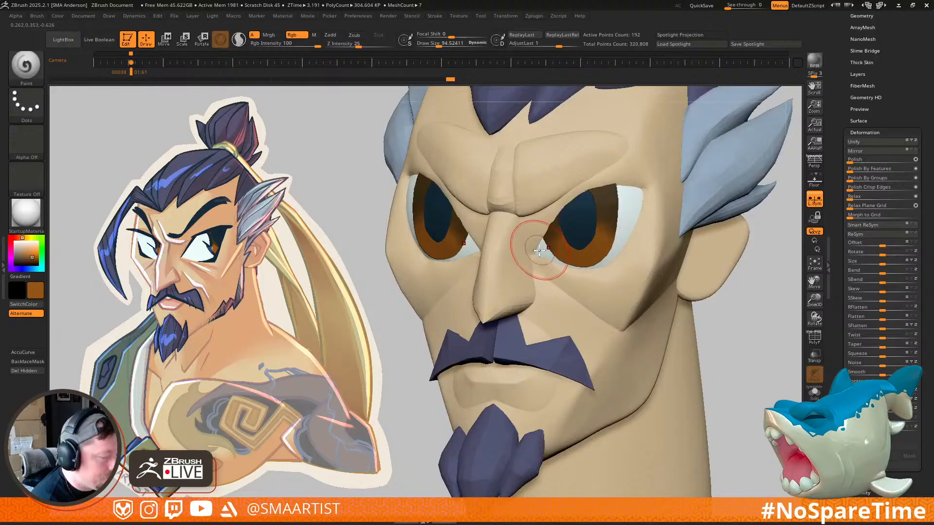
{"action": "key", "text": "b"}
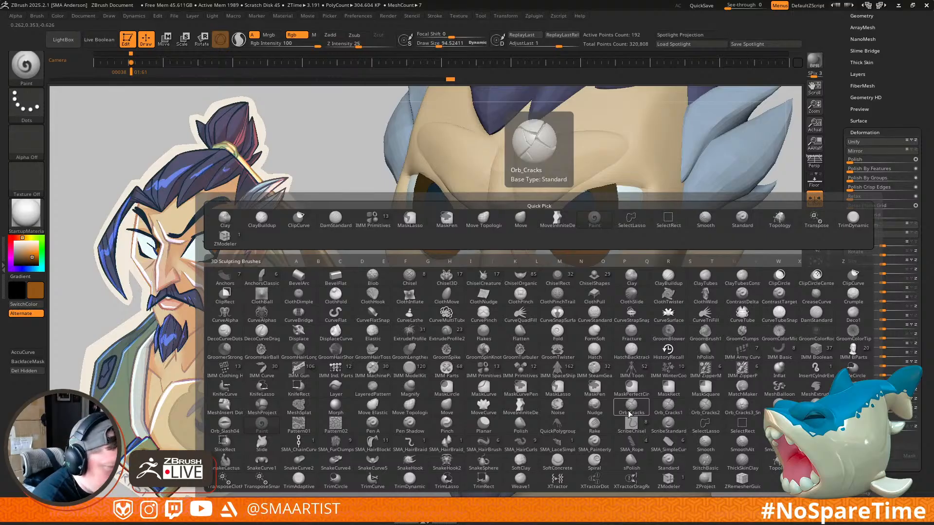
{"action": "key", "text": "c"}
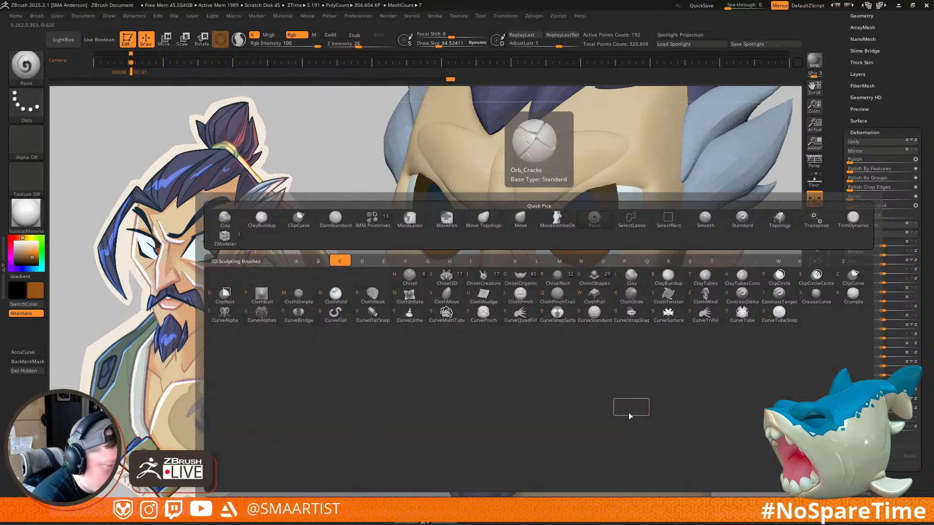
{"action": "left_click", "coordinate": [743, 316]}
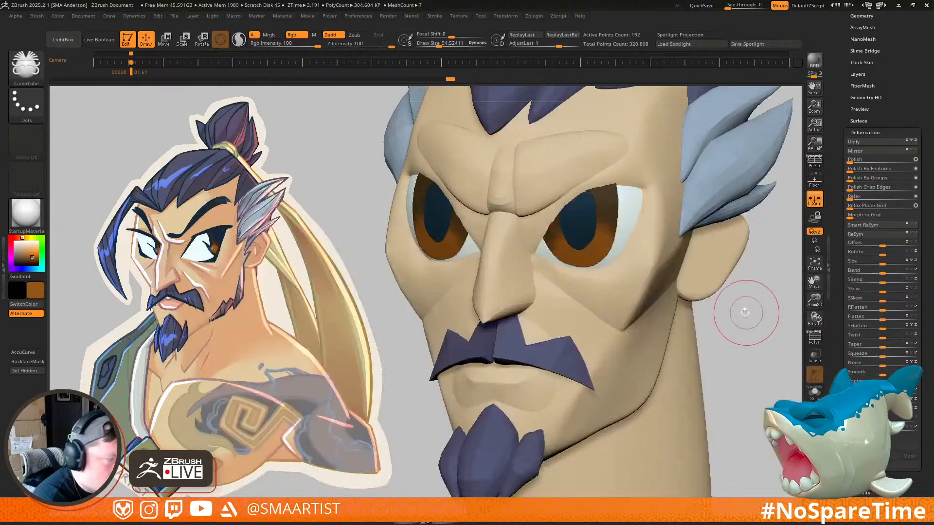
{"action": "left_click", "coordinate": [38, 16]}
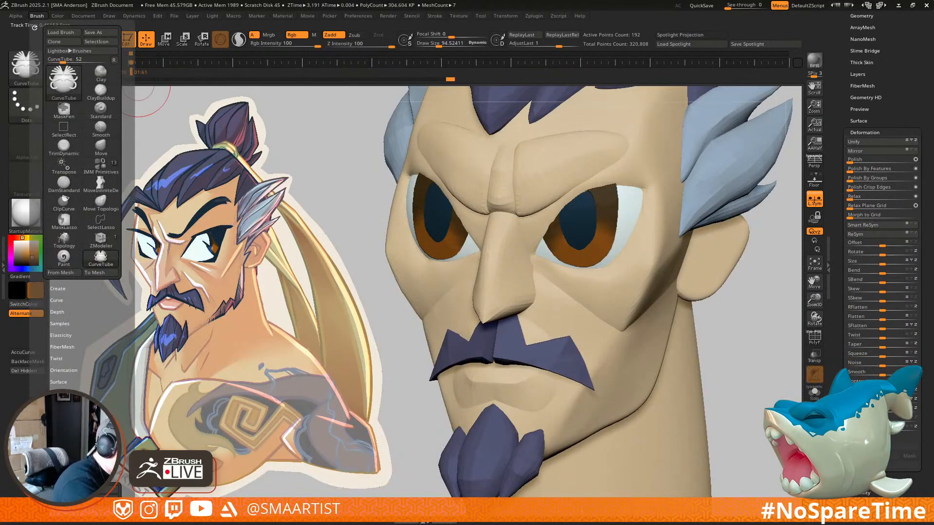
{"action": "left_click", "coordinate": [61, 393]}
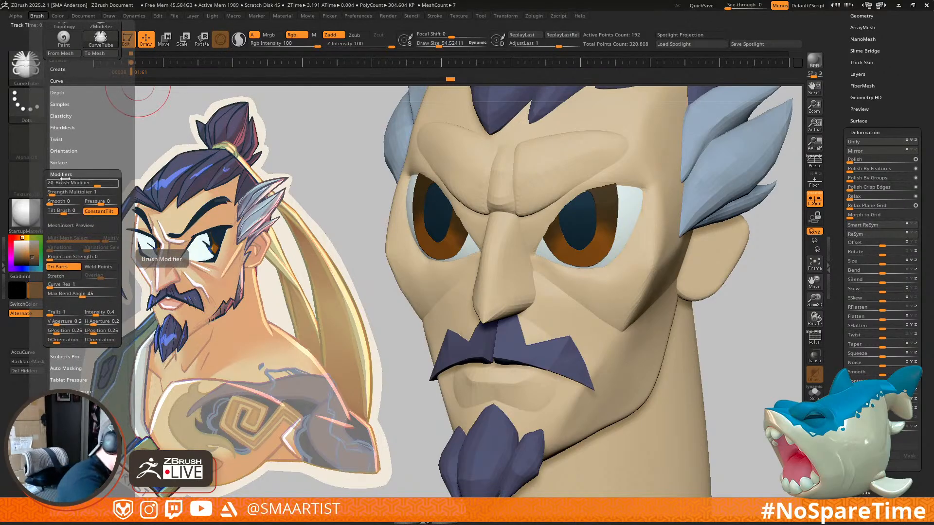
{"action": "left_click", "coordinate": [63, 181]}
{"action": "type", "text": "8"}
{"action": "key", "text": "Return"}
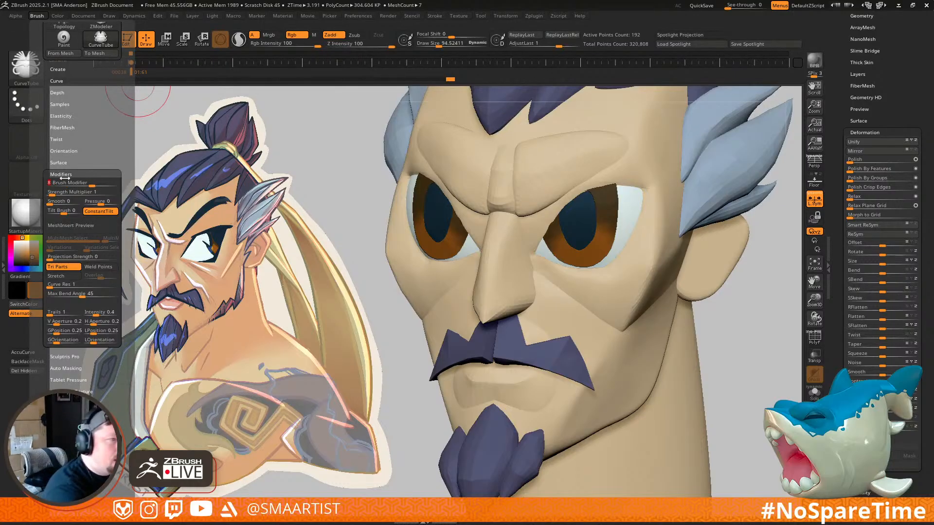
Step: Set the curve tube brush's CurveStep to 1
{"action": "left_click", "coordinate": [434, 16]}
{"action": "left_click", "coordinate": [436, 16]}
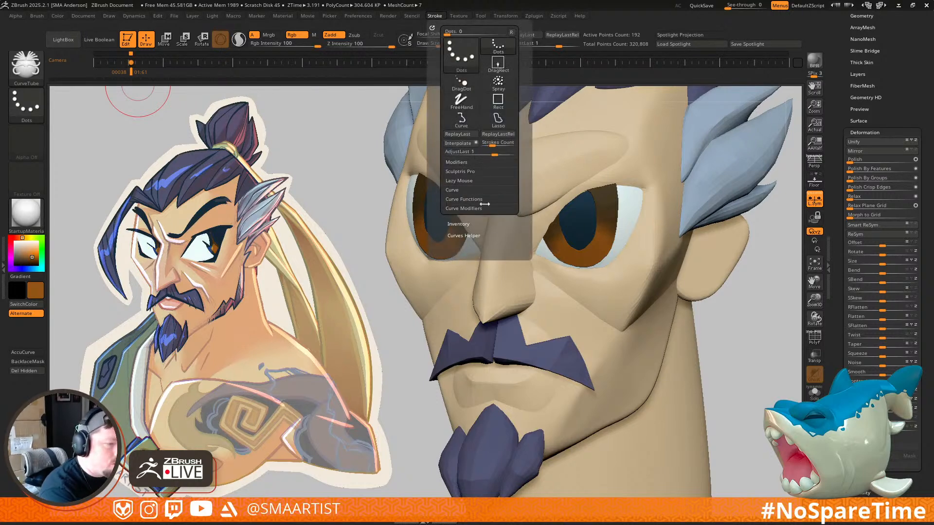
{"action": "left_click", "coordinate": [468, 191]}
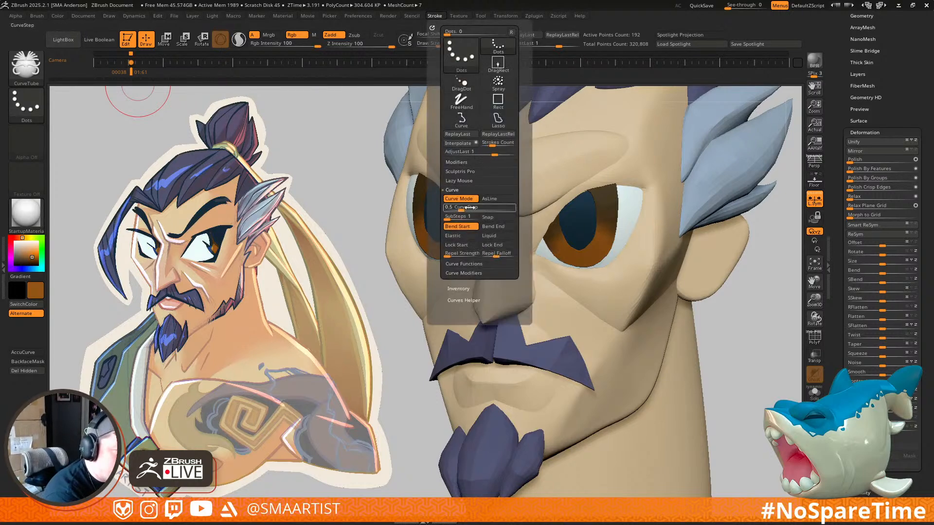
{"action": "type", "text": "1"}
{"action": "key", "text": "Return"}
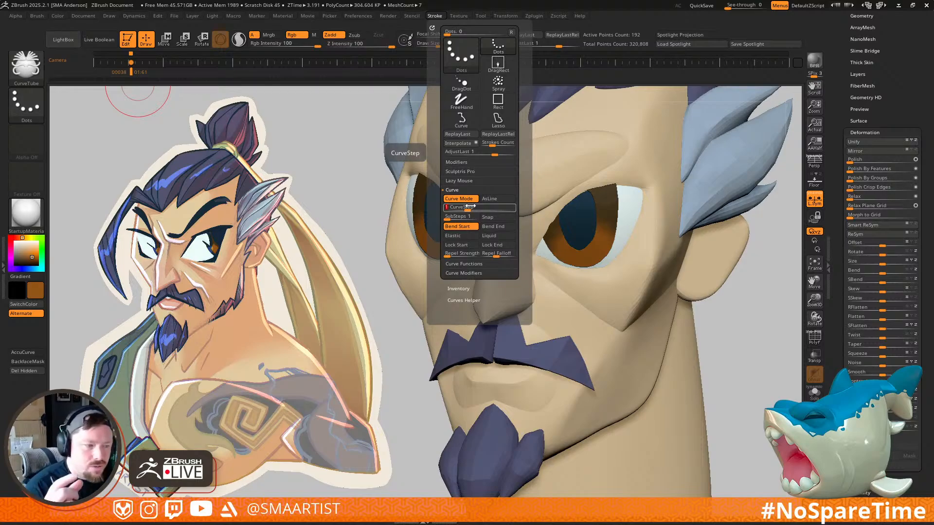
Step: Try to draw a curve tube along the upper lid of the eye on the current mesh
{"action": "key", "text": "s"}
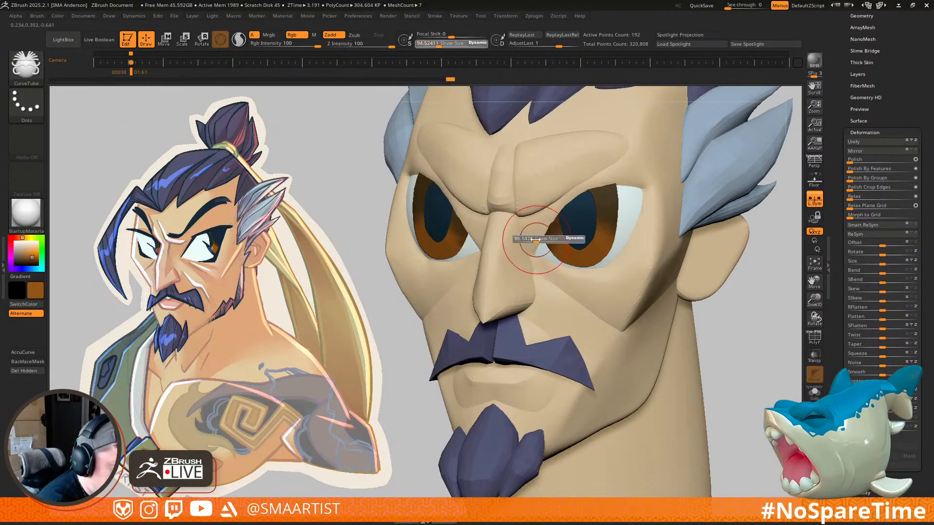
{"action": "mouse_move", "coordinate": [532, 240]}
{"action": "left_mouse_down"}
{"action": "mouse_move", "coordinate": [570, 191]}
{"action": "mouse_move", "coordinate": [658, 157]}
{"action": "left_mouse_up"}
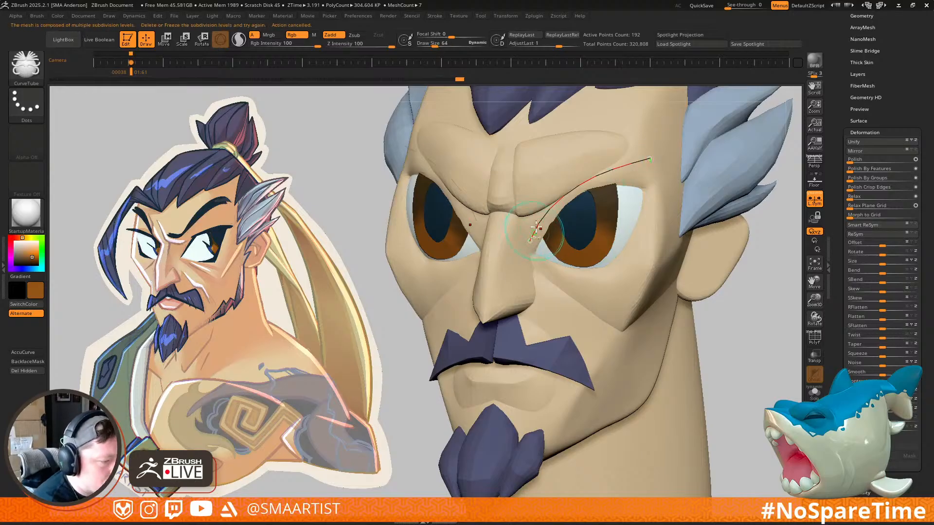
{"action": "right_click_drag", "start_coordinate": [537, 230], "coordinate": [573, 308], "text": "ctrl"}
{"action": "right_click_drag", "start_coordinate": [604, 231], "coordinate": [574, 290], "text": "alt"}
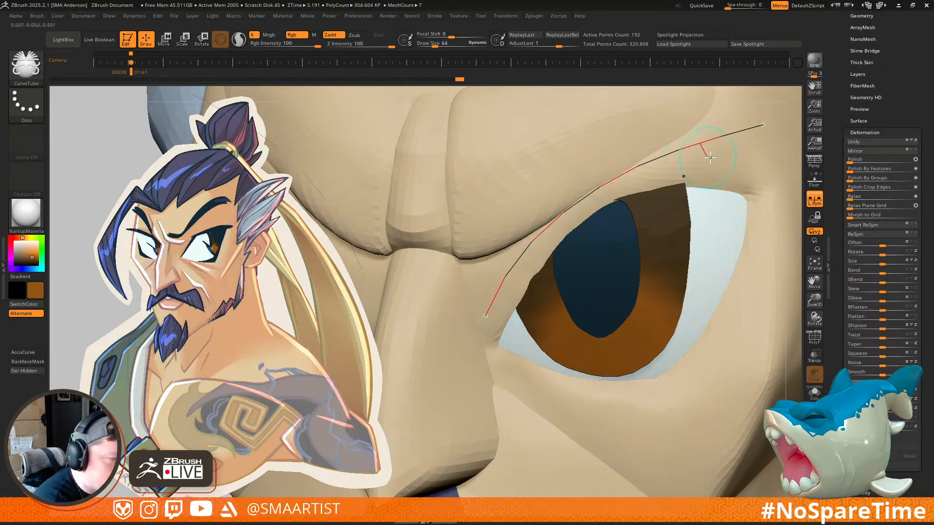
{"action": "mouse_move", "coordinate": [685, 293]}
{"action": "right_mouse_down", "text": "ctrl"}
{"action": "mouse_move", "coordinate": [748, 238]}
{"action": "mouse_move", "coordinate": [644, 270]}
{"action": "right_mouse_up", "text": "ctrl"}
{"action": "key", "text": "shift+f"}
{"action": "key", "text": "shift+f"}
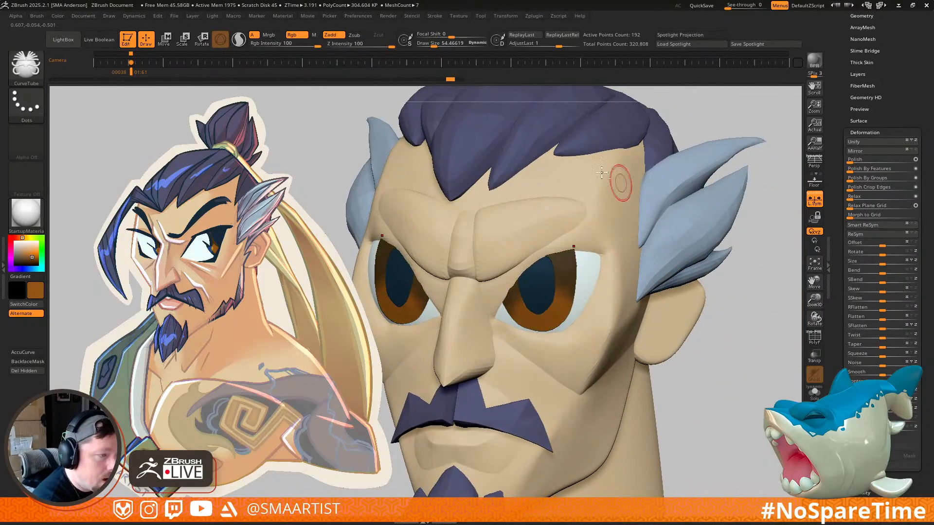
Step: Make the hair mesh Beard1 the active subtool
{"action": "left_click", "coordinate": [580, 139], "text": "alt"}
{"action": "key", "text": "shift+f"}
{"action": "key", "text": "shift+f"}
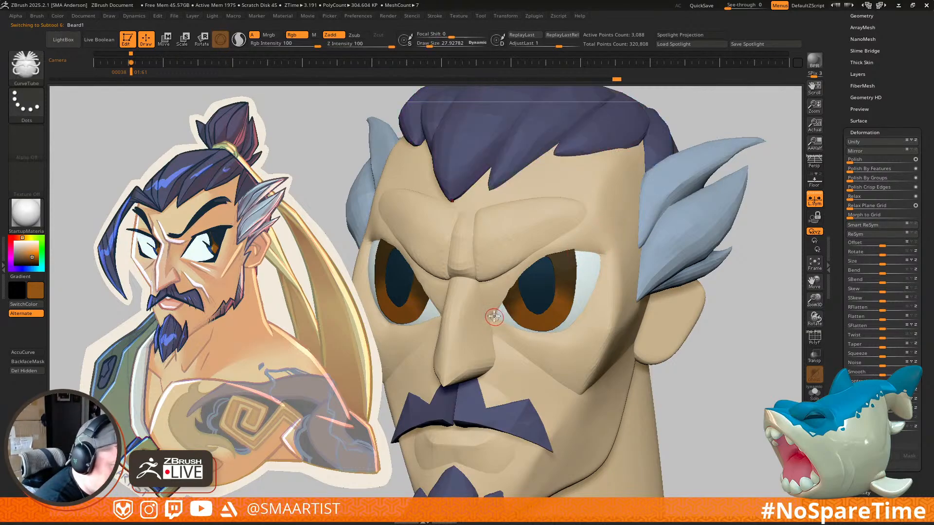
Step: Turn on the Size curve modifier and reshape the curve falloff with a raised start near 0.23 and a fuller upper end
{"action": "left_click", "coordinate": [434, 16]}
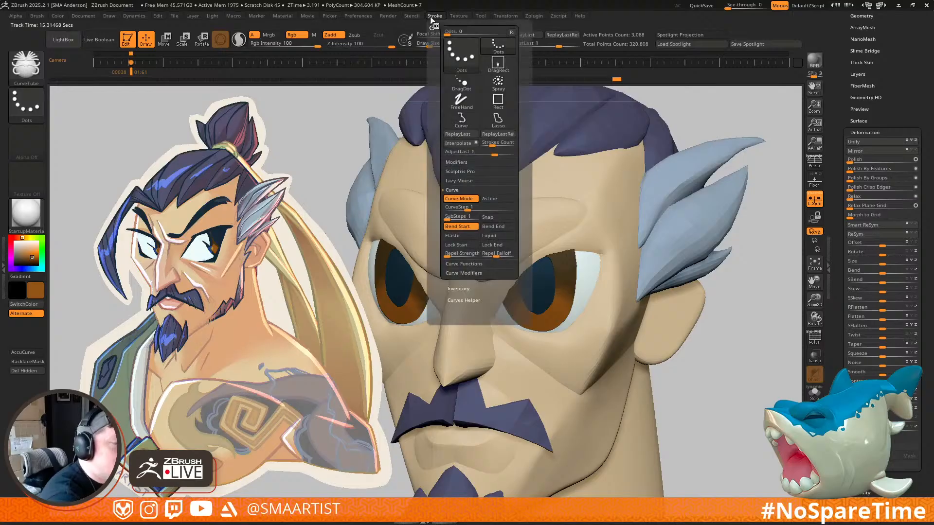
{"action": "left_click", "coordinate": [487, 272]}
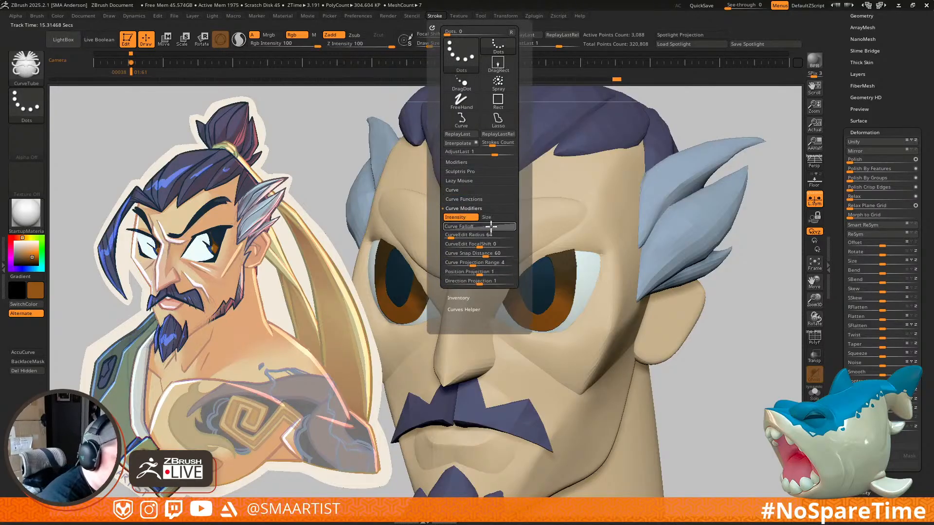
{"action": "left_click", "coordinate": [494, 218]}
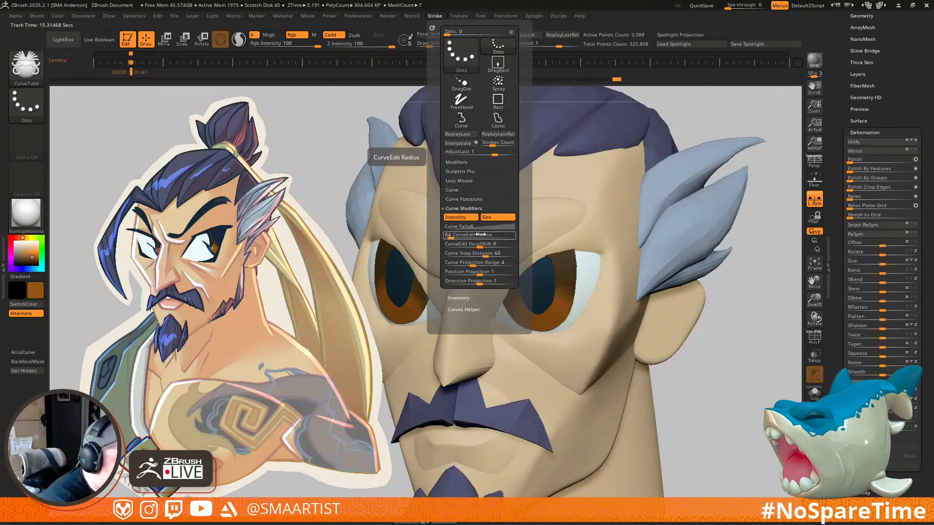
{"action": "left_click", "coordinate": [491, 226]}
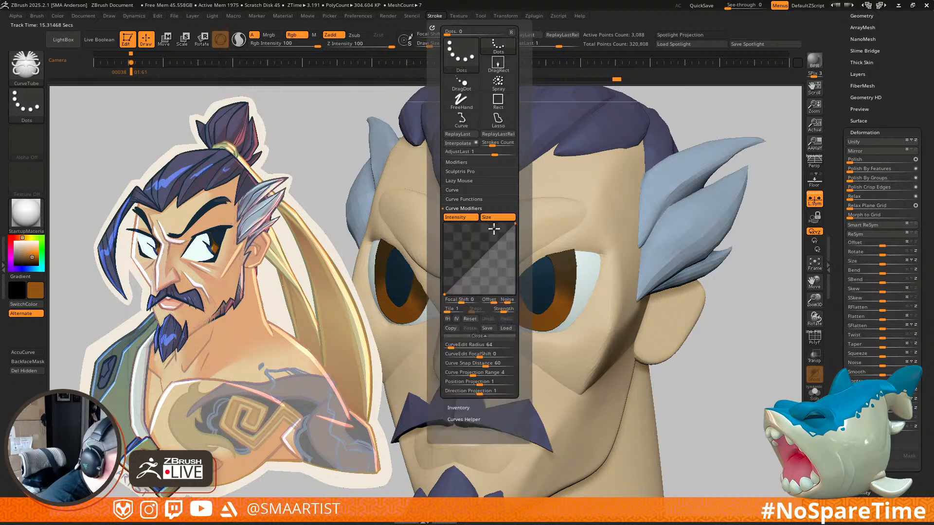
{"action": "left_click_drag", "start_coordinate": [444, 292], "coordinate": [443, 277]}
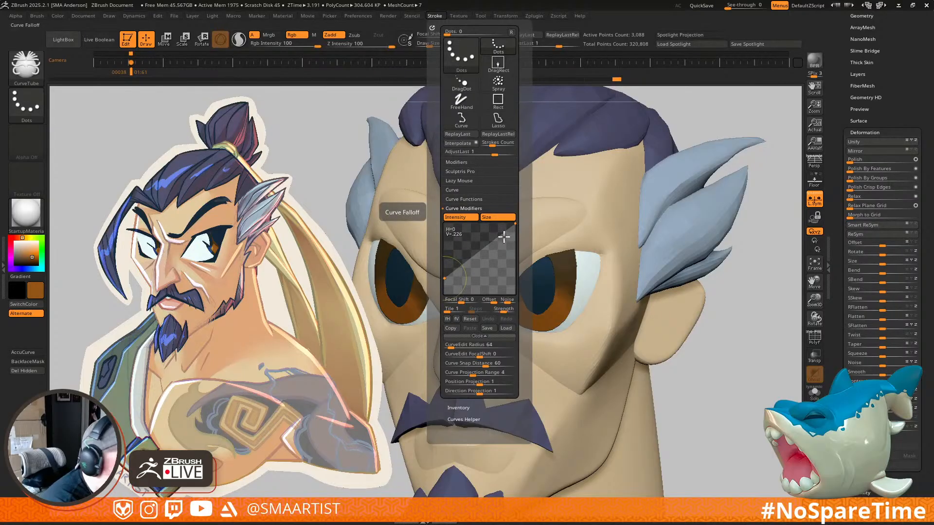
{"action": "left_click_drag", "start_coordinate": [497, 239], "coordinate": [497, 217]}
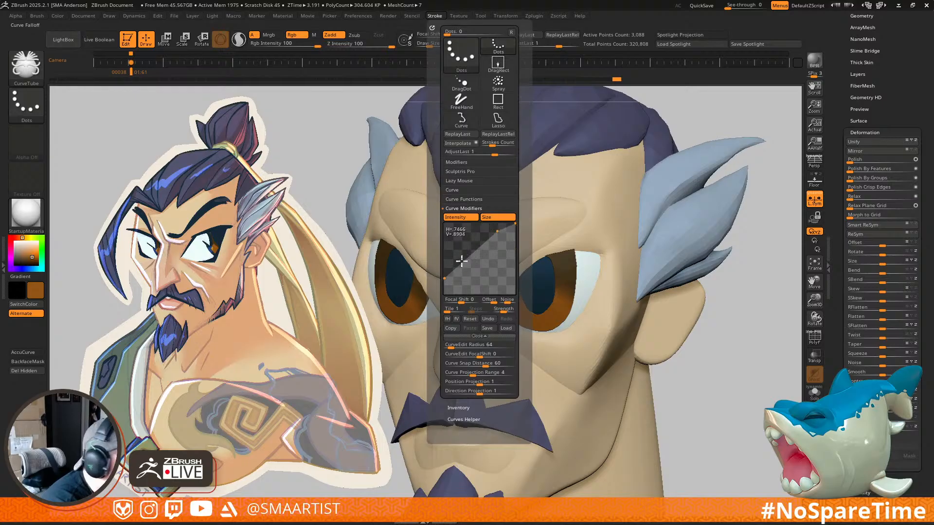
{"action": "left_click_drag", "start_coordinate": [469, 255], "coordinate": [515, 246]}
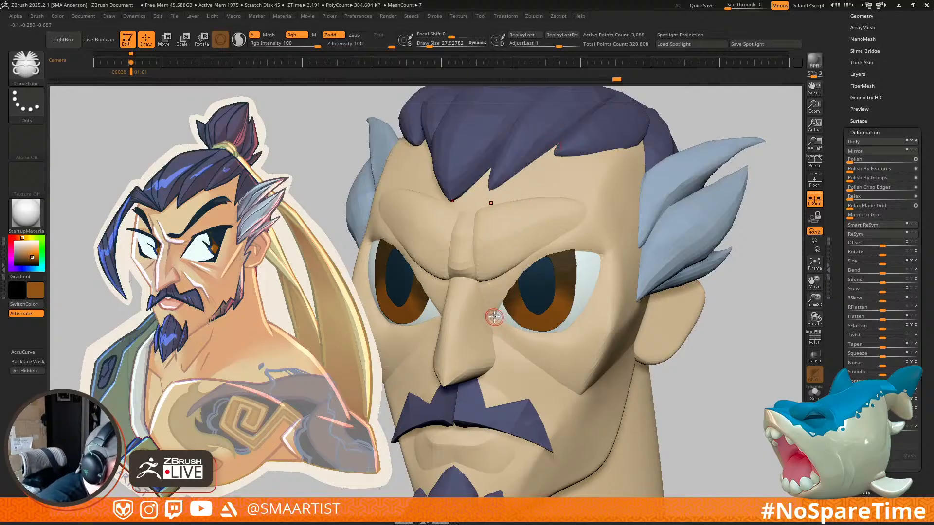
Step: Draw a curve tube along the eye's upper lid and recolour it with the dark blue sampled from the reference eye
{"action": "left_click_drag", "start_coordinate": [494, 317], "coordinate": [495, 316]}
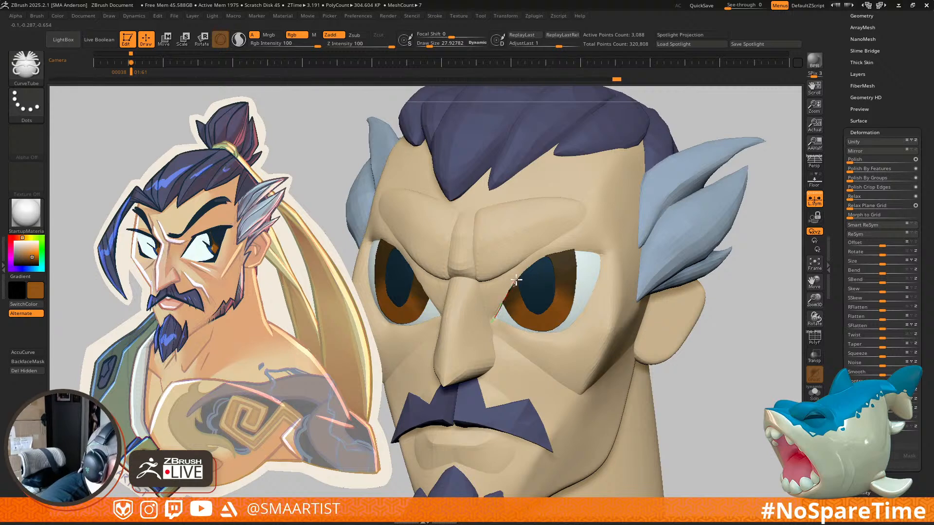
{"action": "left_click_drag", "start_coordinate": [572, 242], "coordinate": [610, 258]}
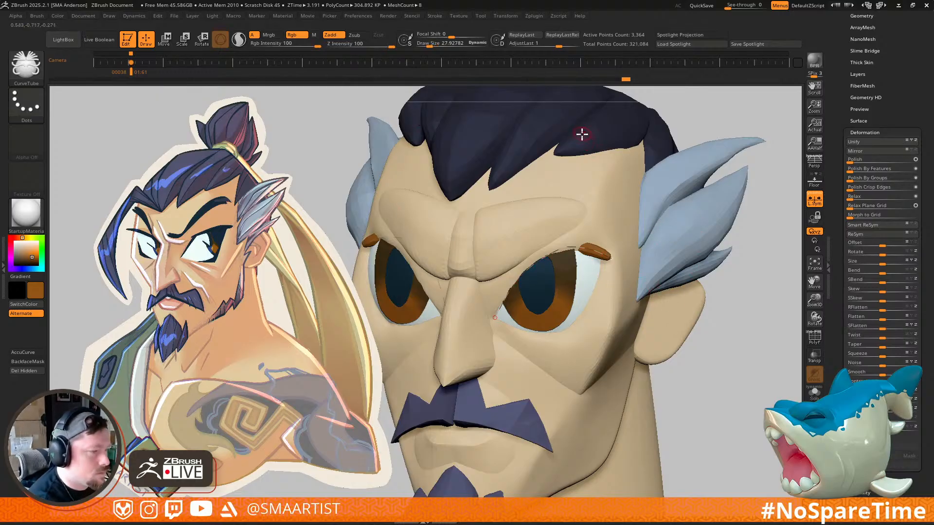
{"action": "key", "text": "z"}
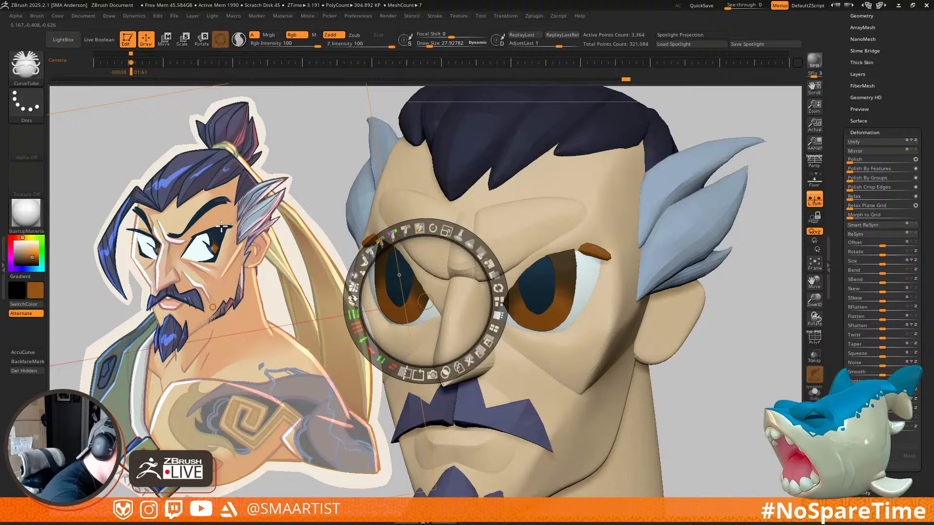
{"action": "key", "text": "c"}
{"action": "key", "text": "z"}
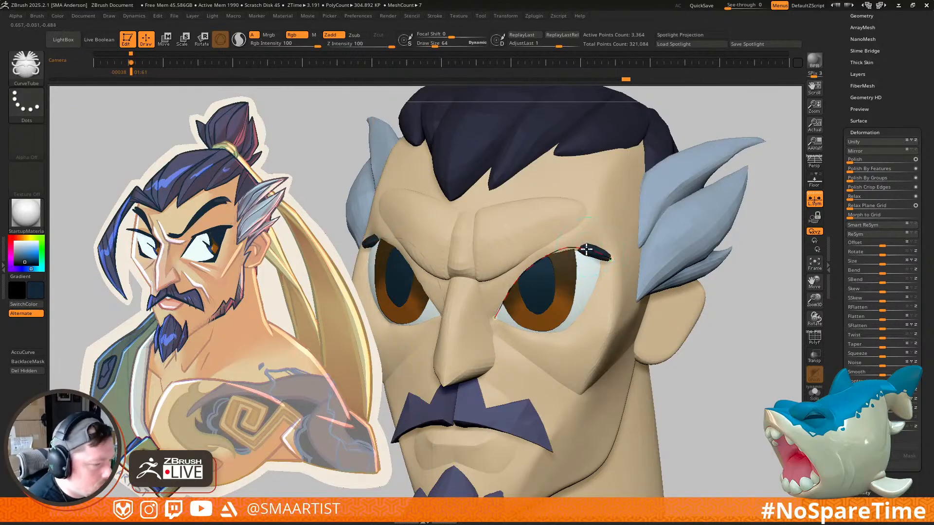
{"action": "right_click_drag", "start_coordinate": [629, 237], "coordinate": [689, 131]}
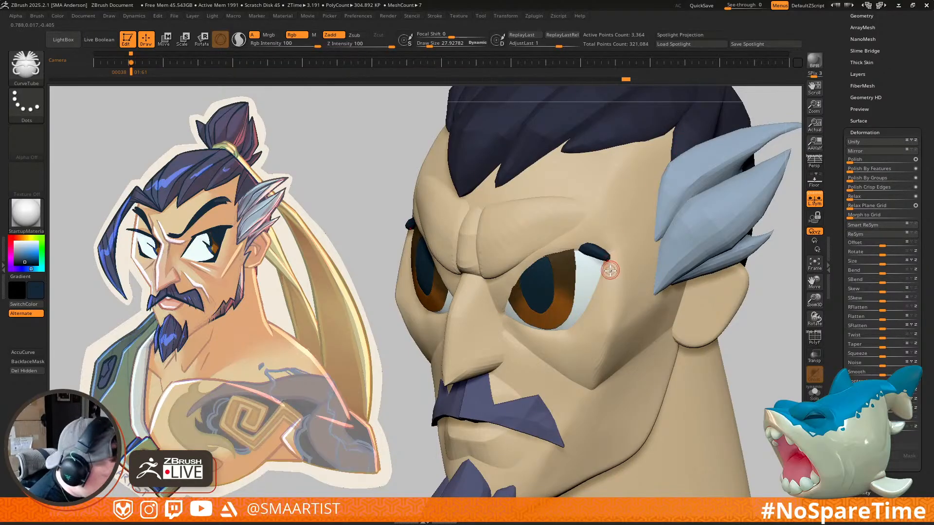
Step: Reposition the lash tube with the Gizmo so it sits in front of the upper eyelid from corner to corner
{"action": "key", "text": "w"}
{"action": "right_click_drag", "start_coordinate": [609, 286], "coordinate": [627, 260]}
{"action": "left_click", "coordinate": [607, 257], "text": "alt"}
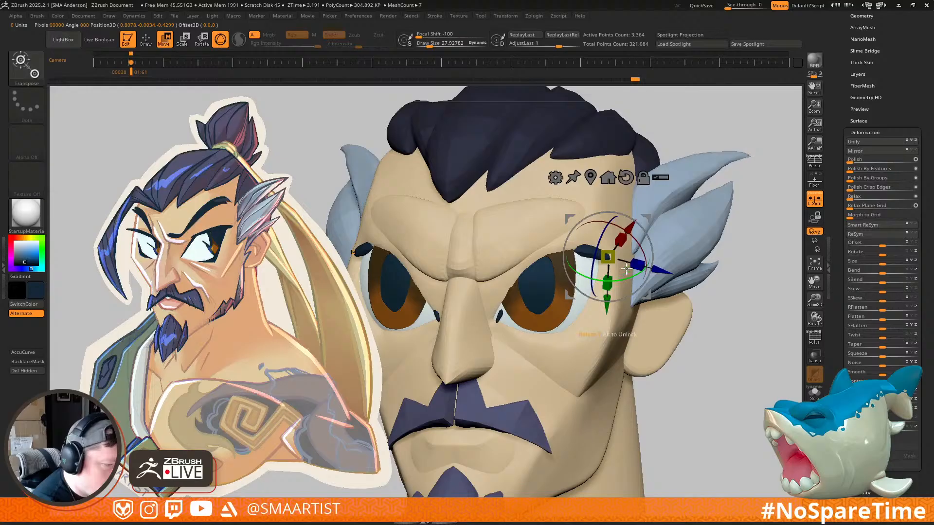
{"action": "left_click_drag", "start_coordinate": [644, 236], "coordinate": [644, 236]}
{"action": "left_click", "coordinate": [496, 316], "text": "alt"}
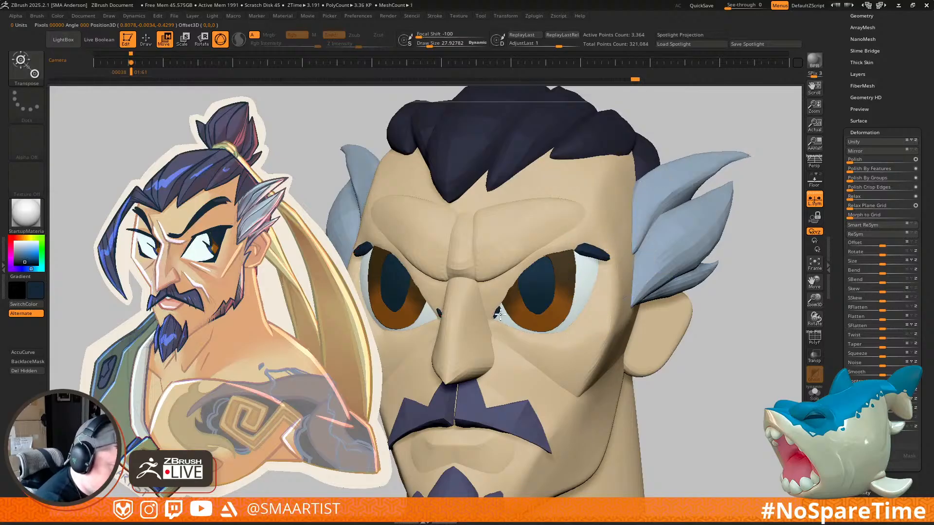
{"action": "left_click", "coordinate": [603, 256], "text": "alt"}
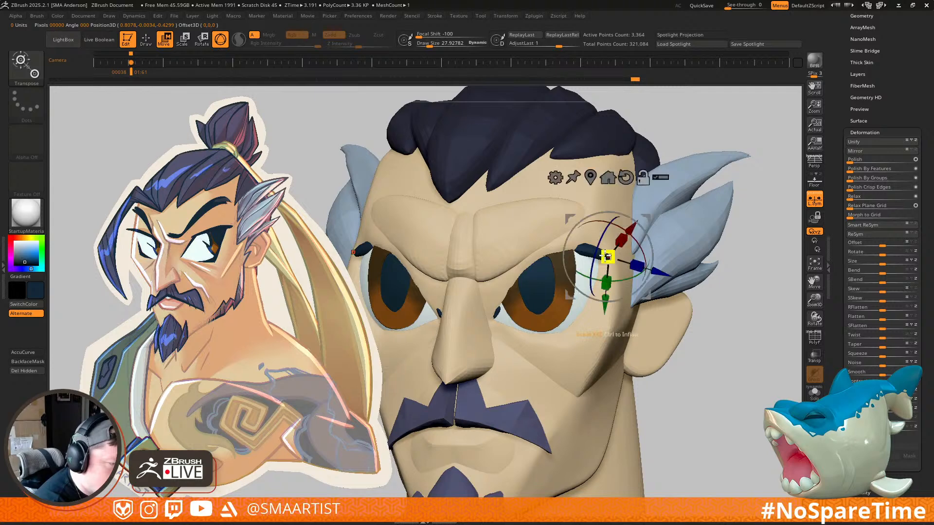
{"action": "left_click", "coordinate": [495, 315], "text": "alt"}
{"action": "left_click_drag", "start_coordinate": [491, 305], "coordinate": [508, 326]}
{"action": "key", "text": "q"}
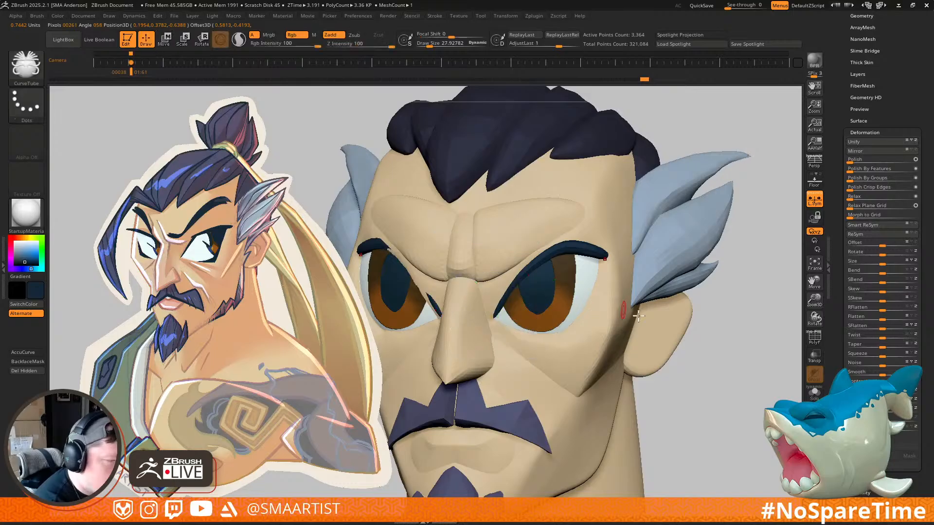
Step: Split the new lash tubes from the hair mesh into their own subtool
{"action": "right_click_drag", "start_coordinate": [627, 310], "coordinate": [603, 272], "text": "ctrl"}
{"action": "right_click_drag", "start_coordinate": [544, 302], "coordinate": [575, 306]}
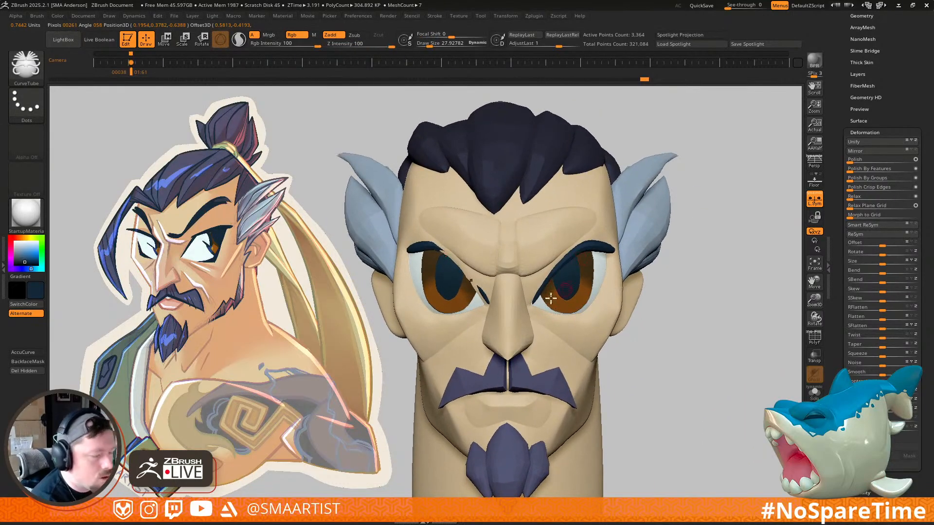
{"action": "left_click_drag", "start_coordinate": [898, 108], "coordinate": [893, 219]}
{"action": "left_click", "coordinate": [861, 114]}
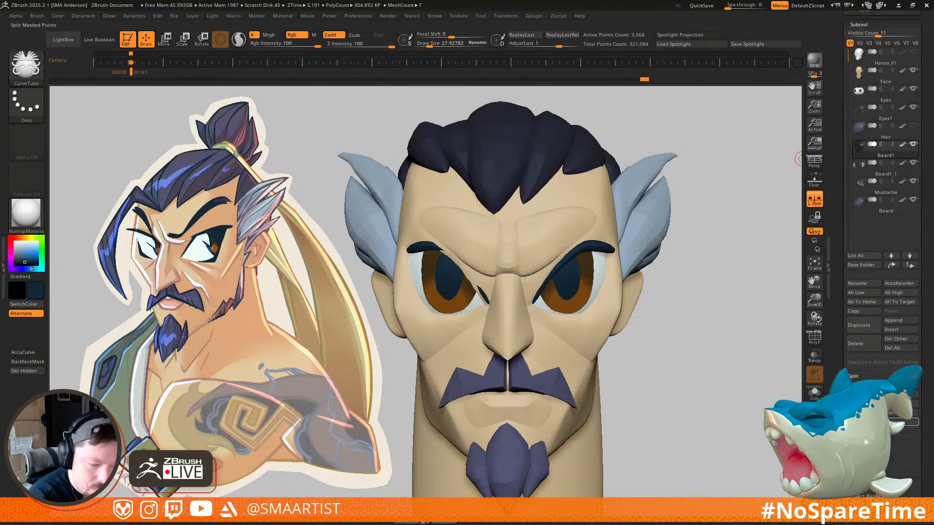
{"action": "left_click", "coordinate": [893, 415]}
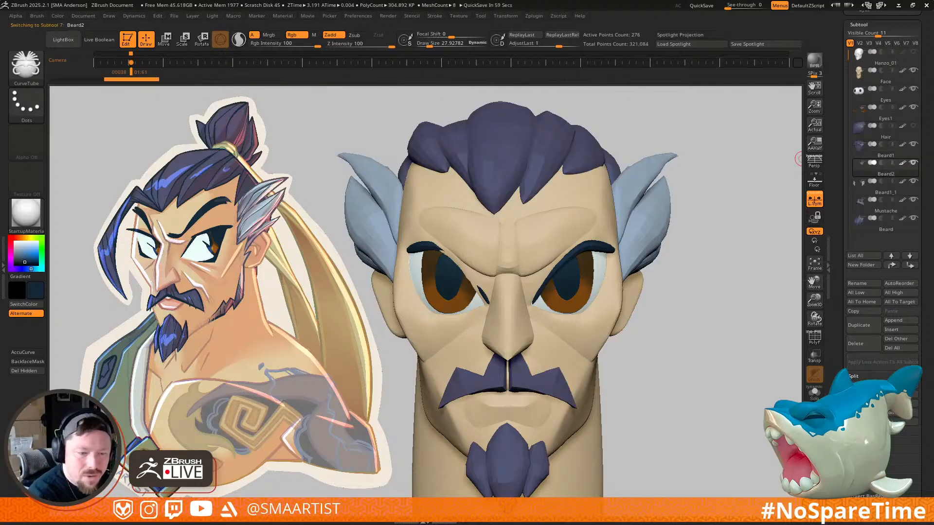
Step: Rename the split-off lash subtool as Eyelashes
{"action": "left_click", "coordinate": [867, 283]}
{"action": "type", "text": "E"}
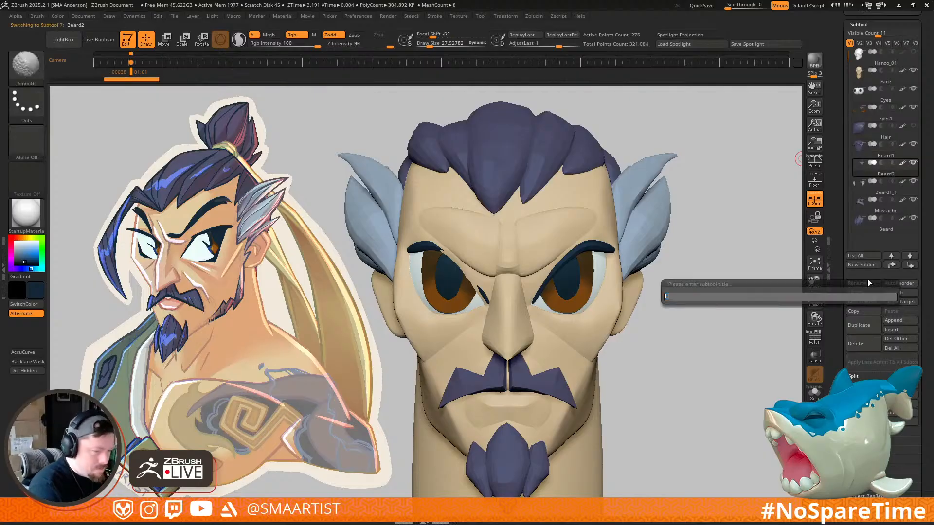
{"action": "type", "text": "yelashes"}
{"action": "key", "text": "Return"}
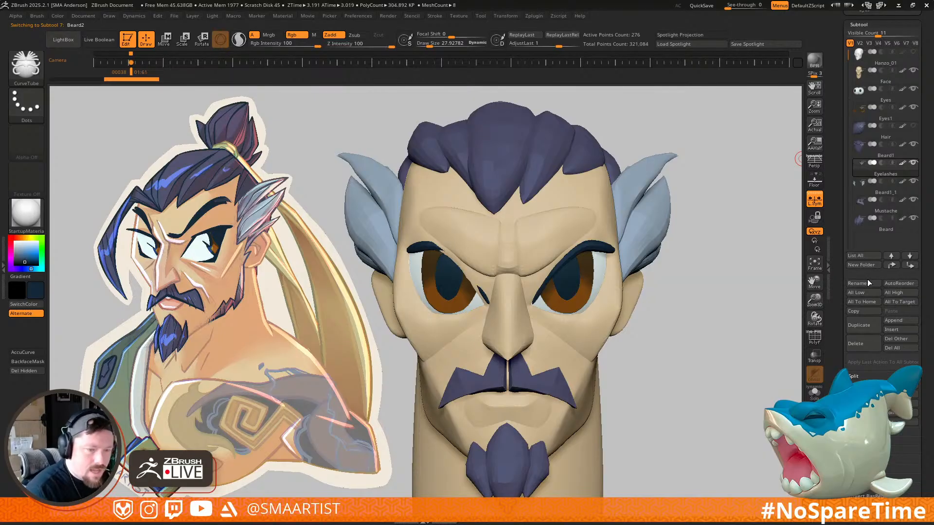
Step: Turn off local symmetry and mirror the eyelash geometry across the face with Mirror And Weld
{"action": "left_click", "coordinate": [854, 376]}
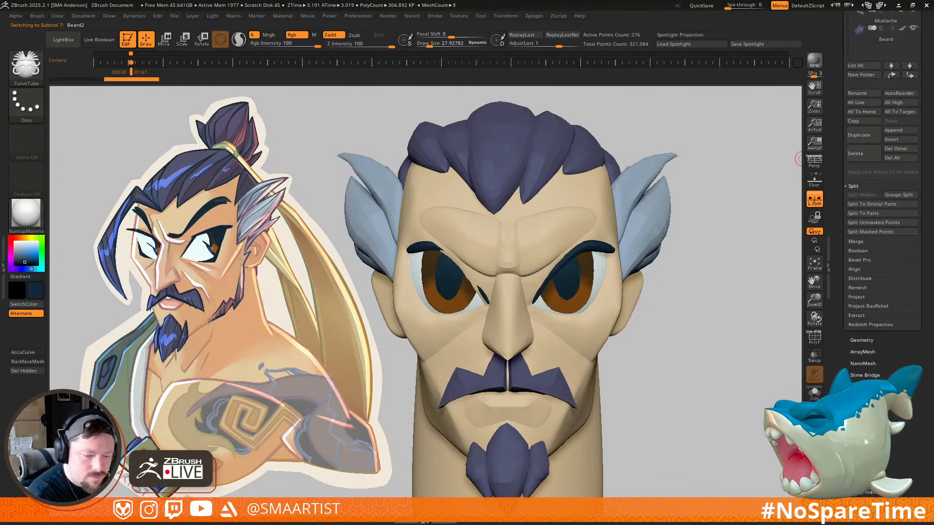
{"action": "left_click", "coordinate": [814, 200]}
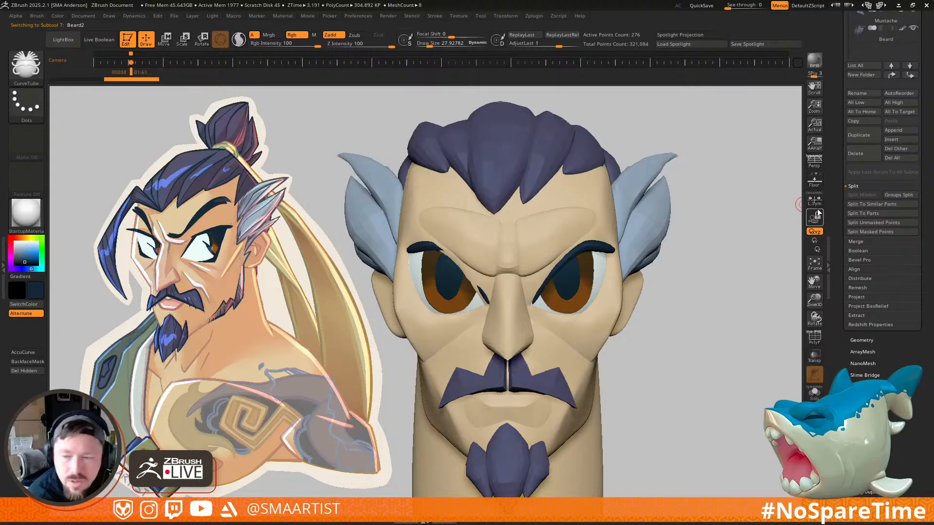
{"action": "scroll", "coordinate": [885, 371], "scroll_direction": "down", "scroll_amount": 3}
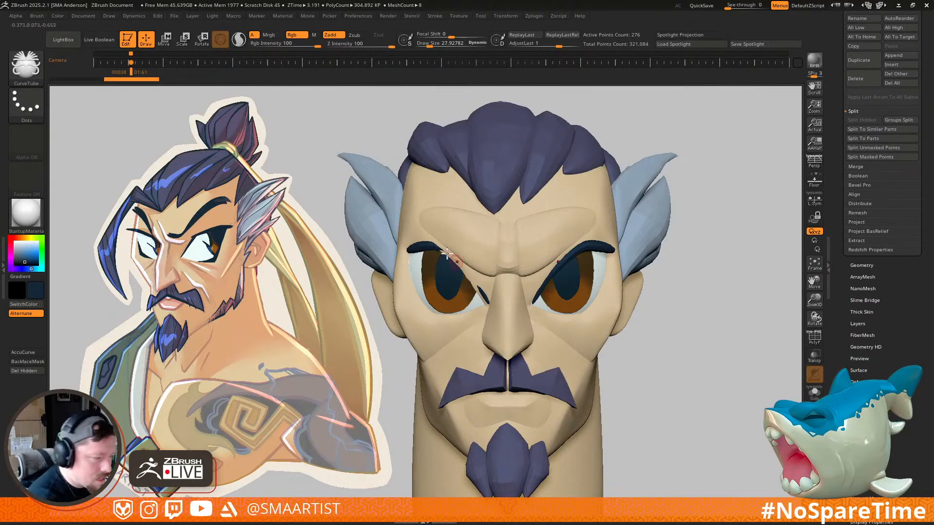
{"action": "left_click", "coordinate": [876, 381]}
{"action": "scroll", "coordinate": [896, 128], "scroll_direction": "up", "scroll_amount": 2}
{"action": "left_click", "coordinate": [861, 79]}
{"action": "left_click", "coordinate": [879, 356]}
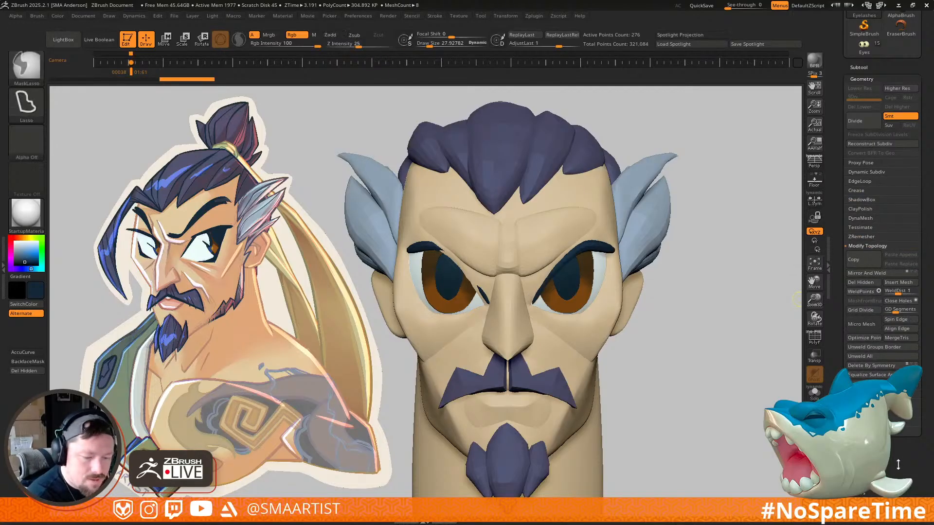
{"action": "scroll", "coordinate": [869, 347], "scroll_direction": "down", "scroll_amount": 6}
{"action": "left_click", "coordinate": [882, 248]}
{"action": "left_click", "coordinate": [882, 248]}
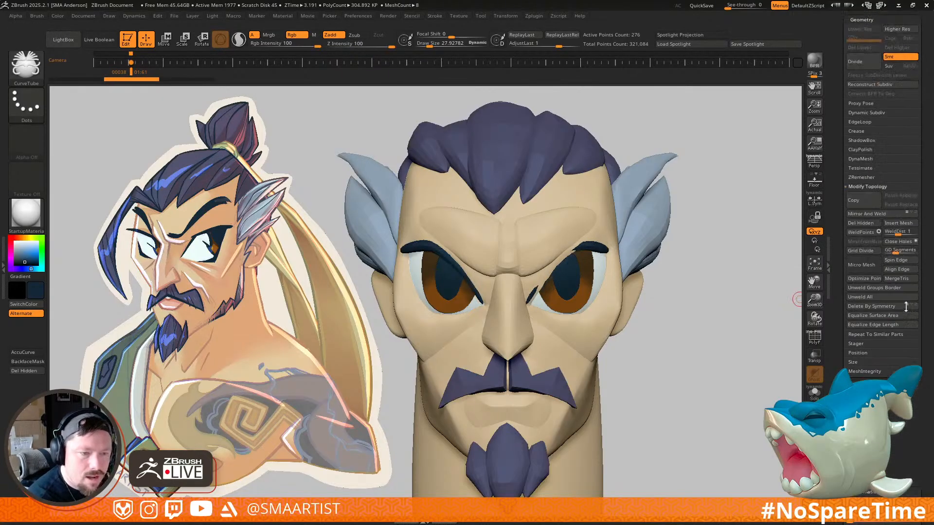
Step: Show the polyframe on the eyelashes close up and choose the Move brush
{"action": "right_click_drag", "start_coordinate": [693, 312], "coordinate": [674, 233]}
{"action": "key", "text": "shift+f"}
{"action": "key", "text": "b"}
{"action": "key", "text": "m"}
{"action": "key", "text": "v"}
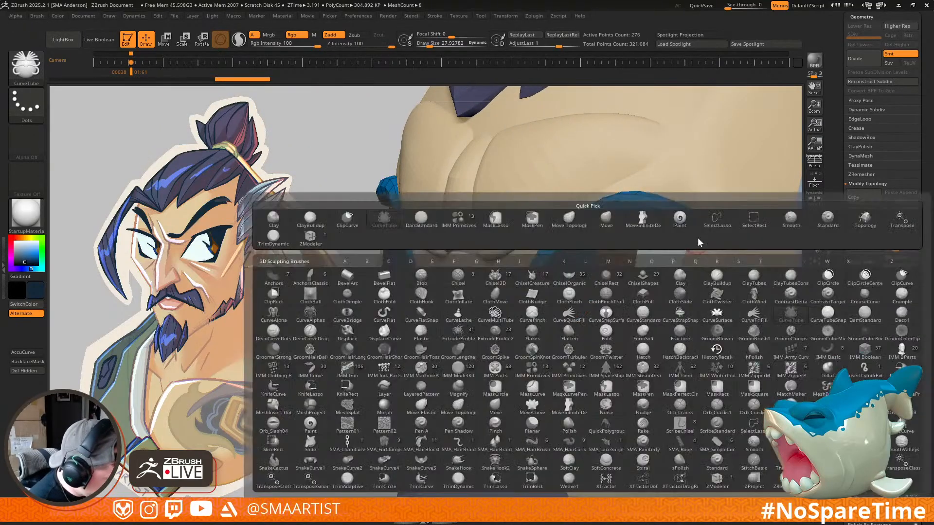
Step: Shape the upper arch and outer end of the eyelash with the Move brush, smoothing its line above the eye
{"action": "key", "text": "s"}
{"action": "mouse_move", "coordinate": [699, 223]}
{"action": "left_mouse_down"}
{"action": "mouse_move", "coordinate": [727, 233]}
{"action": "mouse_move", "coordinate": [658, 213]}
{"action": "left_mouse_up"}
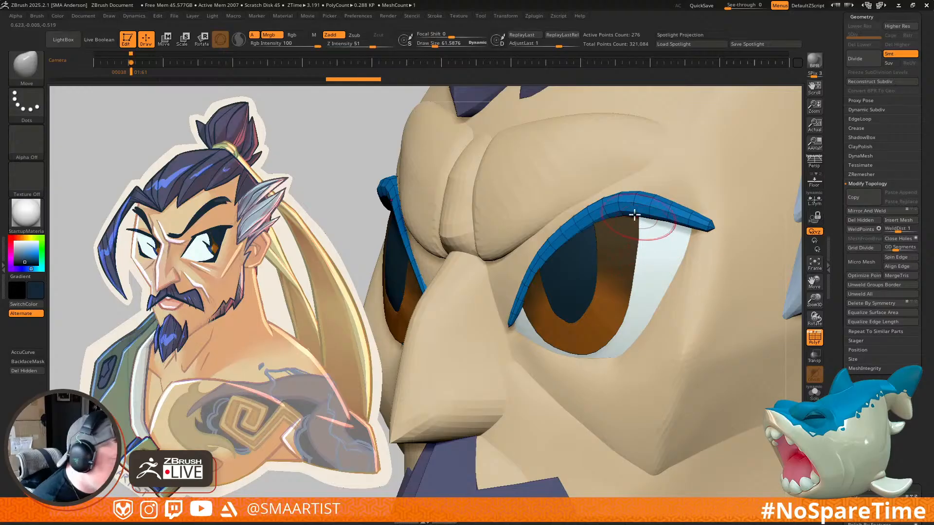
{"action": "right_click_drag", "start_coordinate": [645, 205], "coordinate": [658, 195]}
{"action": "key", "text": "s"}
{"action": "left_click_drag", "start_coordinate": [659, 196], "coordinate": [654, 195]}
{"action": "mouse_move", "coordinate": [660, 192]}
{"action": "right_mouse_down"}
{"action": "mouse_move", "coordinate": [678, 188]}
{"action": "mouse_move", "coordinate": [698, 246]}
{"action": "mouse_move", "coordinate": [692, 241]}
{"action": "right_mouse_up"}
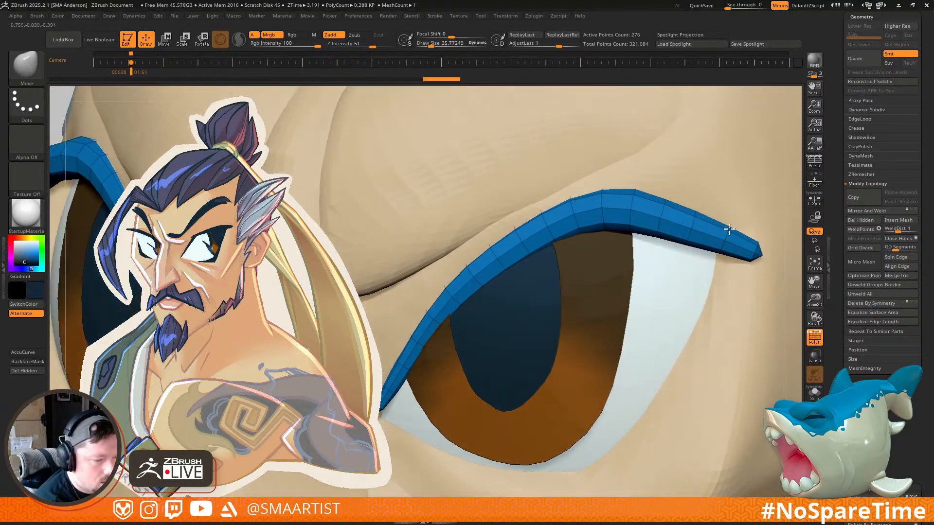
{"action": "left_click_drag", "start_coordinate": [723, 253], "coordinate": [723, 241]}
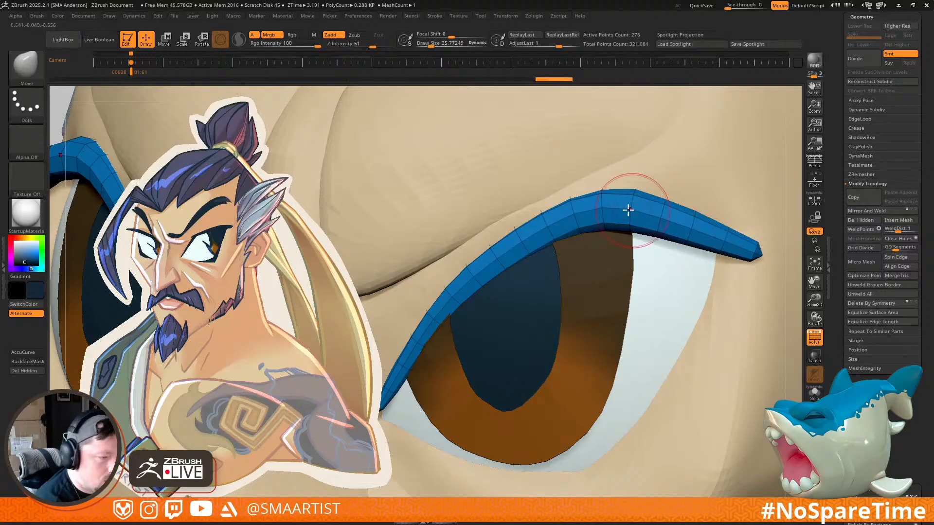
{"action": "left_click_drag", "start_coordinate": [638, 189], "coordinate": [636, 184]}
Step: Adjust the middle and inner stretch of the eyelash with the Move brush so it follows the eyelid
{"action": "right_click_drag", "start_coordinate": [601, 226], "coordinate": [607, 230]}
{"action": "key", "text": "s"}
{"action": "left_click_drag", "start_coordinate": [604, 202], "coordinate": [600, 245]}
{"action": "right_click_drag", "start_coordinate": [509, 260], "coordinate": [506, 261]}
{"action": "key", "text": "s"}
{"action": "left_click_drag", "start_coordinate": [472, 279], "coordinate": [467, 278]}
{"action": "right_click_drag", "start_coordinate": [467, 278], "coordinate": [471, 269]}
{"action": "mouse_move", "coordinate": [467, 266]}
{"action": "left_mouse_down"}
{"action": "mouse_move", "coordinate": [459, 259]}
{"action": "mouse_move", "coordinate": [506, 245]}
{"action": "mouse_move", "coordinate": [496, 243]}
{"action": "left_mouse_up"}
Step: Move the lower inner portion of the eyelash to refine its fit beside the eye
{"action": "key", "text": "s"}
{"action": "mouse_move", "coordinate": [559, 246]}
{"action": "right_mouse_down"}
{"action": "mouse_move", "coordinate": [562, 277]}
{"action": "mouse_move", "coordinate": [548, 267]}
{"action": "right_mouse_up"}
{"action": "left_click_drag", "start_coordinate": [513, 291], "coordinate": [520, 297]}
{"action": "right_click_drag", "start_coordinate": [520, 296], "coordinate": [528, 315]}
{"action": "left_click_drag", "start_coordinate": [547, 275], "coordinate": [557, 265]}
Step: Reshape the eyelash's outer half from above so it follows the curve of the brow and face
{"action": "mouse_move", "coordinate": [579, 254]}
{"action": "right_mouse_down"}
{"action": "mouse_move", "coordinate": [585, 267]}
{"action": "mouse_move", "coordinate": [580, 242]}
{"action": "mouse_move", "coordinate": [613, 258]}
{"action": "mouse_move", "coordinate": [687, 198]}
{"action": "right_mouse_up"}
{"action": "key", "text": "s"}
{"action": "left_click_drag", "start_coordinate": [689, 188], "coordinate": [690, 188]}
{"action": "right_click_drag", "start_coordinate": [680, 207], "coordinate": [680, 215]}
{"action": "left_click_drag", "start_coordinate": [684, 182], "coordinate": [699, 168]}
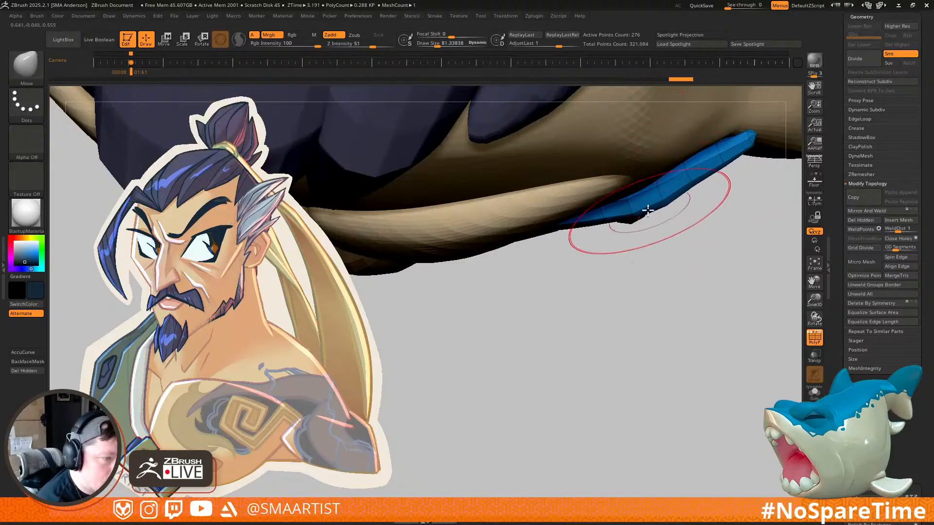
{"action": "key", "text": "s"}
{"action": "left_click_drag", "start_coordinate": [660, 193], "coordinate": [659, 192]}
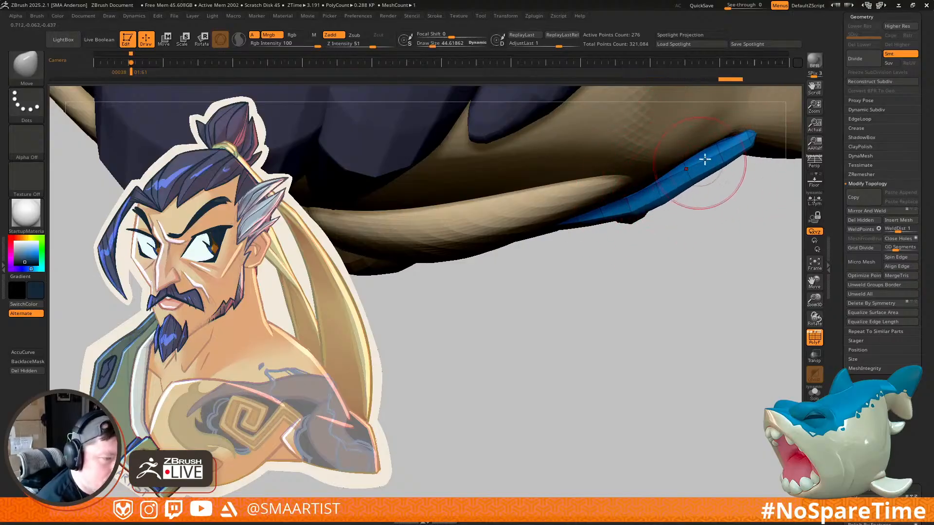
Step: Fine-tune the eyelash's outer section with the Move brush at smaller draw sizes
{"action": "mouse_move", "coordinate": [720, 159]}
{"action": "right_mouse_down"}
{"action": "mouse_move", "coordinate": [715, 173]}
{"action": "mouse_move", "coordinate": [699, 173]}
{"action": "mouse_move", "coordinate": [665, 240]}
{"action": "mouse_move", "coordinate": [684, 227]}
{"action": "mouse_move", "coordinate": [678, 253]}
{"action": "right_mouse_up"}
{"action": "key", "text": "s"}
{"action": "left_click_drag", "start_coordinate": [677, 255], "coordinate": [679, 260]}
{"action": "right_click_drag", "start_coordinate": [679, 260], "coordinate": [679, 257]}
{"action": "key", "text": "s"}
{"action": "left_click_drag", "start_coordinate": [679, 258], "coordinate": [689, 254]}
Step: Hide the polyframe and refine the eyelash's pointed inner end at the eye corner
{"action": "mouse_move", "coordinate": [690, 254]}
{"action": "right_mouse_down", "text": "ctrl"}
{"action": "mouse_move", "coordinate": [649, 211]}
{"action": "mouse_move", "coordinate": [719, 250]}
{"action": "mouse_move", "coordinate": [717, 273]}
{"action": "mouse_move", "coordinate": [681, 214]}
{"action": "mouse_move", "coordinate": [632, 253]}
{"action": "mouse_move", "coordinate": [703, 382]}
{"action": "mouse_move", "coordinate": [601, 281]}
{"action": "mouse_move", "coordinate": [599, 297]}
{"action": "right_mouse_up", "text": "ctrl"}
{"action": "key", "text": "shift+f"}
{"action": "key", "text": "s"}
{"action": "left_click_drag", "start_coordinate": [600, 317], "coordinate": [596, 319]}
{"action": "right_click_drag", "start_coordinate": [590, 327], "coordinate": [574, 343]}
{"action": "key", "text": "s"}
{"action": "left_click_drag", "start_coordinate": [574, 349], "coordinate": [569, 350]}
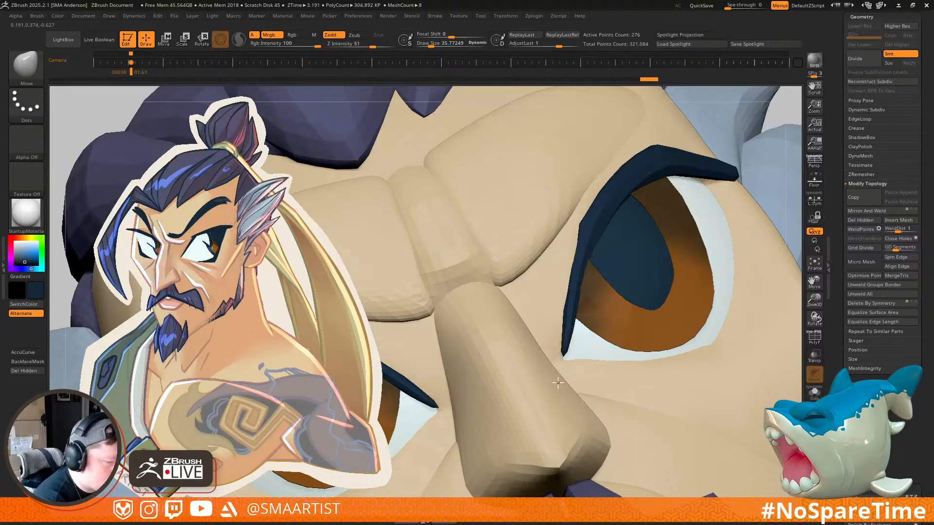
Step: Fit the eyelash's inner end against the face between the nose bridge and eye, checking from above
{"action": "mouse_move", "coordinate": [581, 352]}
{"action": "right_mouse_down"}
{"action": "mouse_move", "coordinate": [602, 408]}
{"action": "mouse_move", "coordinate": [595, 409]}
{"action": "right_mouse_up"}
{"action": "key", "text": "s"}
{"action": "left_click_drag", "start_coordinate": [560, 363], "coordinate": [567, 365]}
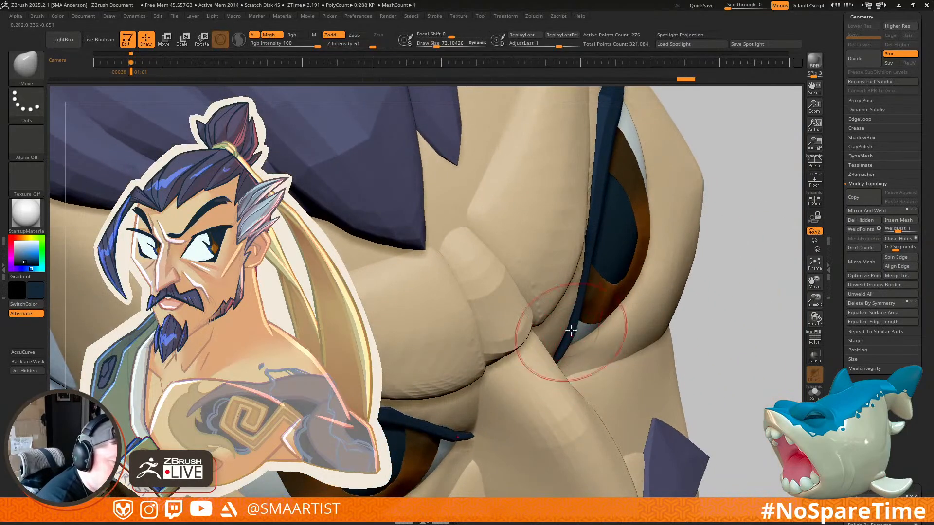
{"action": "mouse_move", "coordinate": [571, 356]}
{"action": "right_mouse_down"}
{"action": "mouse_move", "coordinate": [573, 312]}
{"action": "mouse_move", "coordinate": [559, 296]}
{"action": "right_mouse_up"}
{"action": "key", "text": "s"}
{"action": "left_click_drag", "start_coordinate": [555, 293], "coordinate": [553, 274]}
{"action": "mouse_move", "coordinate": [555, 275]}
{"action": "right_mouse_down"}
{"action": "mouse_move", "coordinate": [590, 276]}
{"action": "mouse_move", "coordinate": [603, 260]}
{"action": "right_mouse_up"}
Step: Adjust the eyelash's inner curve with a large Move brush in three-quarter view
{"action": "right_click_drag", "start_coordinate": [654, 238], "coordinate": [677, 278]}
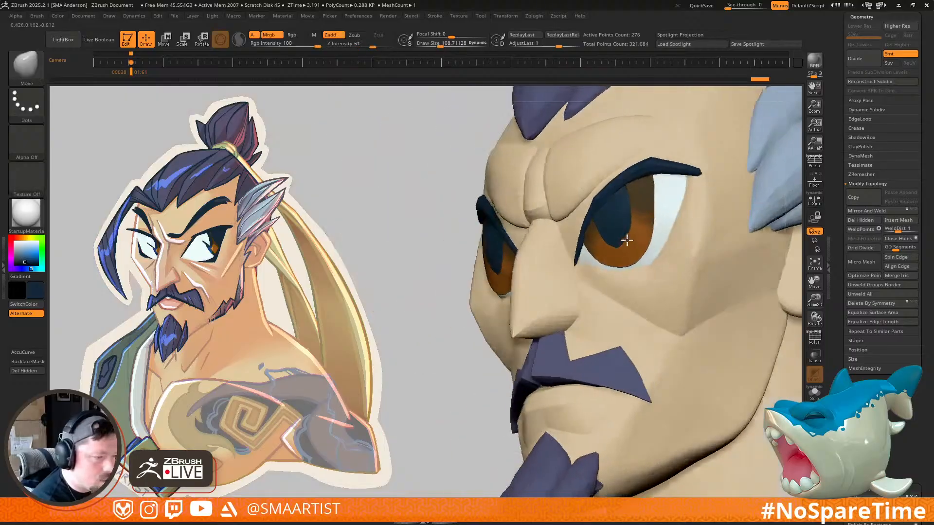
{"action": "left_click_drag", "start_coordinate": [583, 250], "coordinate": [588, 245]}
{"action": "left_click_drag", "start_coordinate": [611, 204], "coordinate": [610, 202]}
{"action": "mouse_move", "coordinate": [610, 202]}
{"action": "right_mouse_down"}
{"action": "mouse_move", "coordinate": [643, 246]}
{"action": "mouse_move", "coordinate": [658, 195]}
{"action": "mouse_move", "coordinate": [662, 209]}
{"action": "right_mouse_up"}
Step: Return to the saved camera view and lower the reference image's opacity in Spotlight to overlay it on the head
{"action": "right_click_drag", "start_coordinate": [665, 243], "coordinate": [693, 264], "text": "ctrl"}
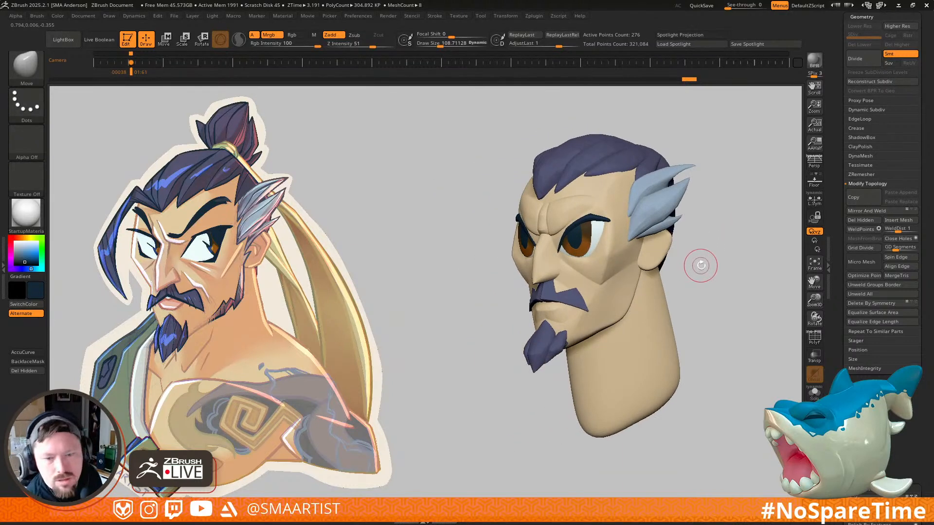
{"action": "mouse_move", "coordinate": [700, 263]}
{"action": "right_mouse_down"}
{"action": "mouse_move", "coordinate": [725, 237]}
{"action": "mouse_move", "coordinate": [704, 264]}
{"action": "mouse_move", "coordinate": [709, 259]}
{"action": "mouse_move", "coordinate": [624, 264]}
{"action": "mouse_move", "coordinate": [611, 277]}
{"action": "mouse_move", "coordinate": [618, 286]}
{"action": "mouse_move", "coordinate": [610, 275]}
{"action": "right_mouse_up"}
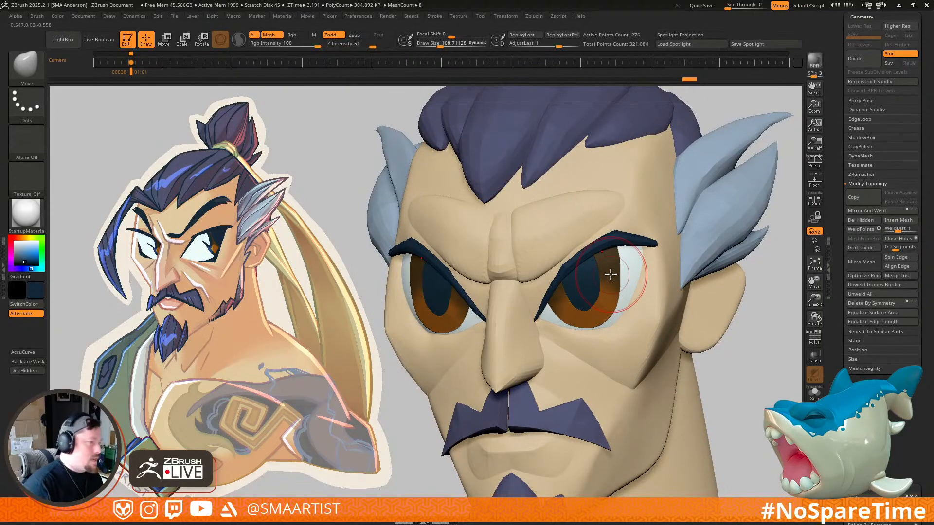
{"action": "key", "text": "Right"}
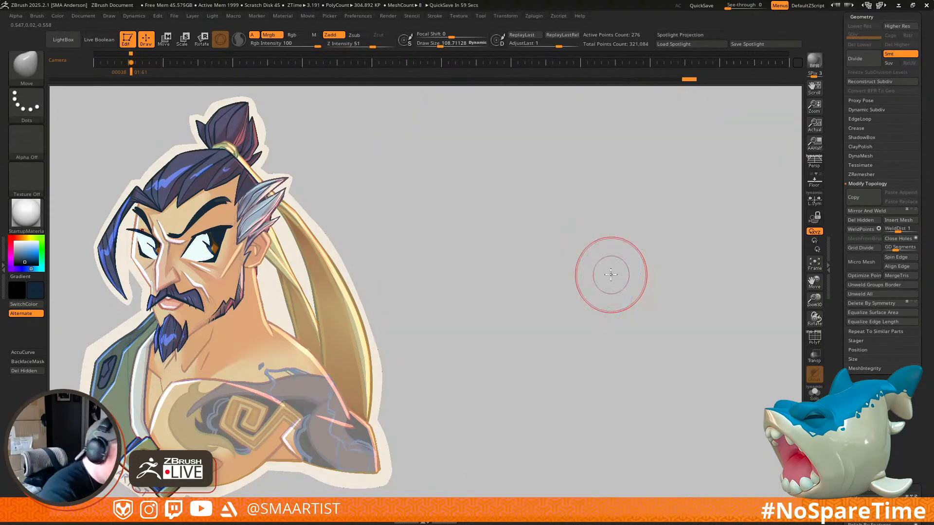
{"action": "key", "text": "z"}
{"action": "left_click_drag", "start_coordinate": [481, 252], "coordinate": [422, 228]}
{"action": "key", "text": "z"}
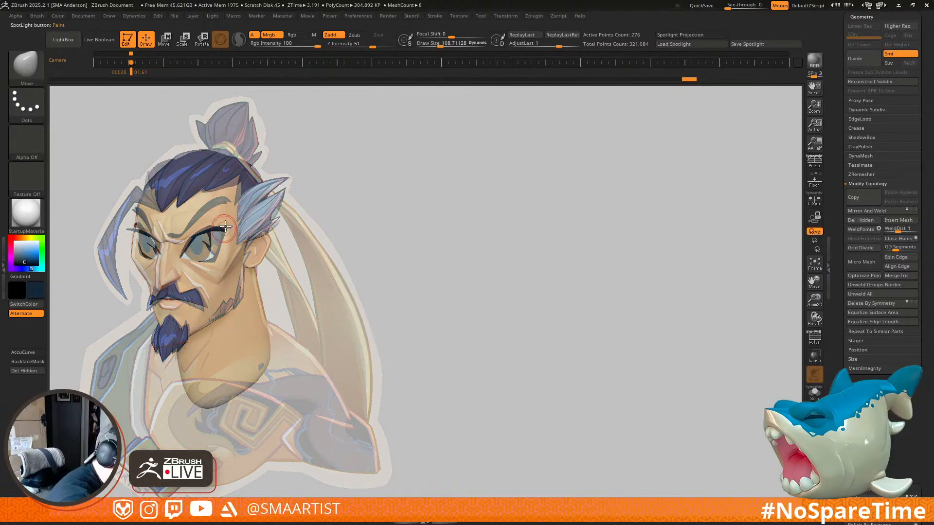
Step: Pull the eyelashes' outer ends outward with an enlarged Move brush to match the overlaid reference
{"action": "key", "text": "bracketright"}
{"action": "mouse_move", "coordinate": [243, 223]}
{"action": "left_mouse_down"}
{"action": "mouse_move", "coordinate": [210, 227]}
{"action": "mouse_move", "coordinate": [183, 253]}
{"action": "mouse_move", "coordinate": [211, 227]}
{"action": "left_mouse_up"}
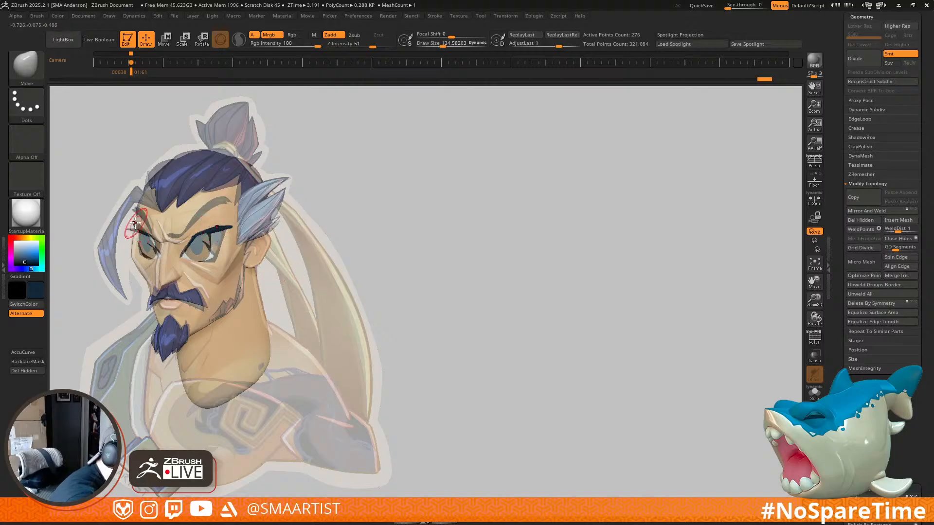
{"action": "key", "text": "bracketright"}
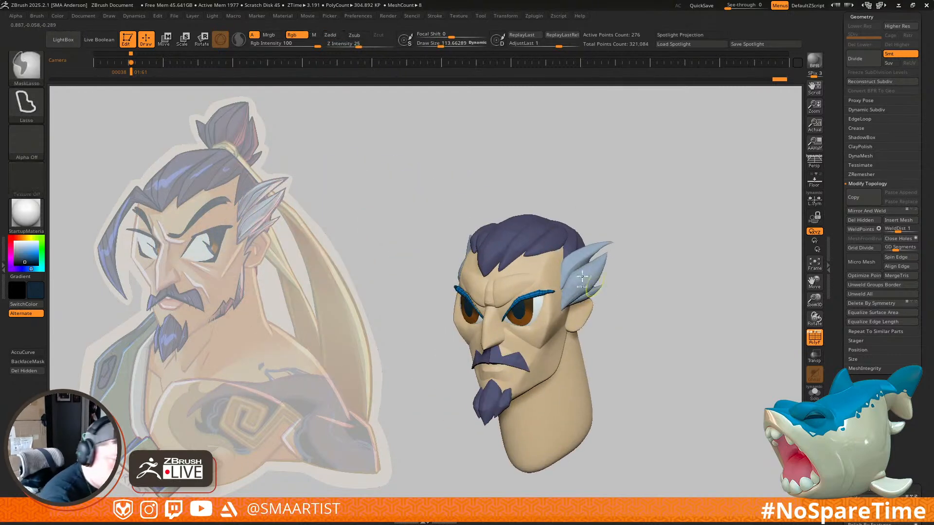
Step: Straighten the bumpy outer tail of the eyelash with a small Move brush
{"action": "right_click_drag", "start_coordinate": [553, 291], "coordinate": [525, 330], "text": "ctrl"}
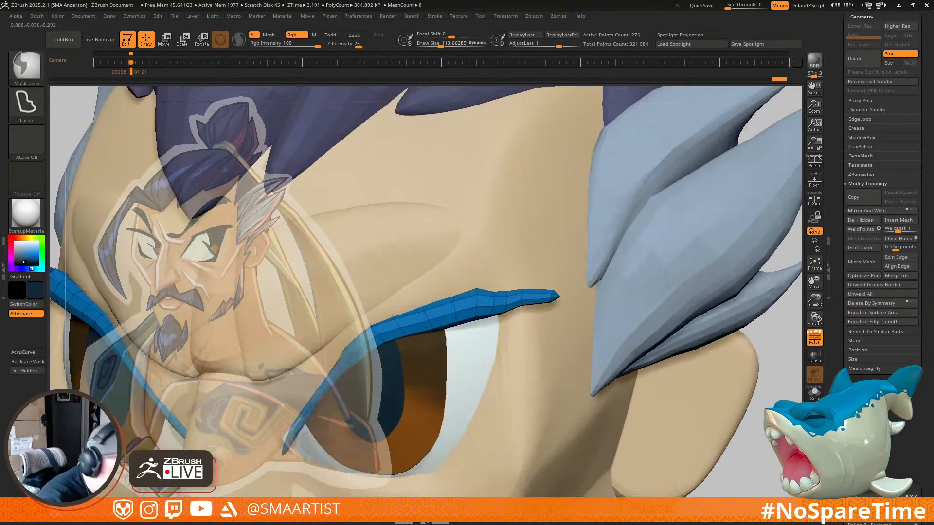
{"action": "key", "text": "s"}
{"action": "left_click_drag", "start_coordinate": [500, 292], "coordinate": [489, 290]}
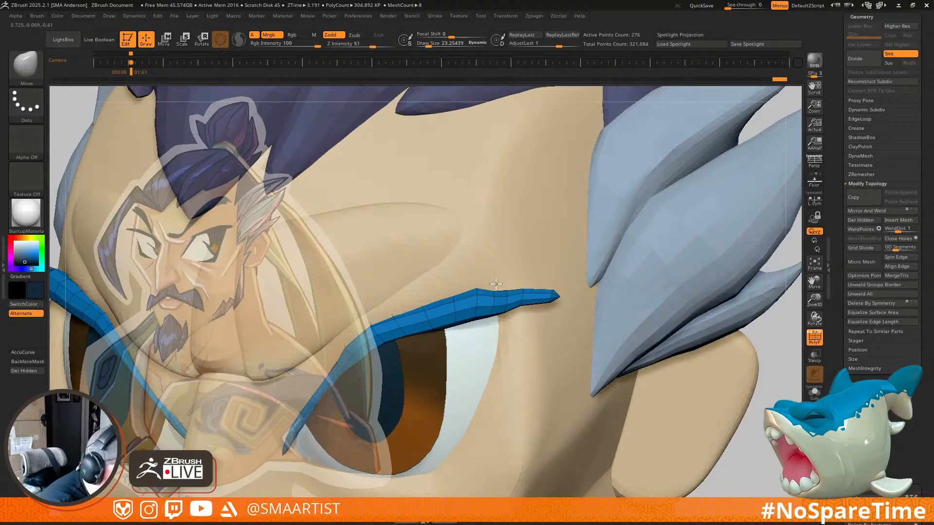
{"action": "key", "text": "bracketright"}
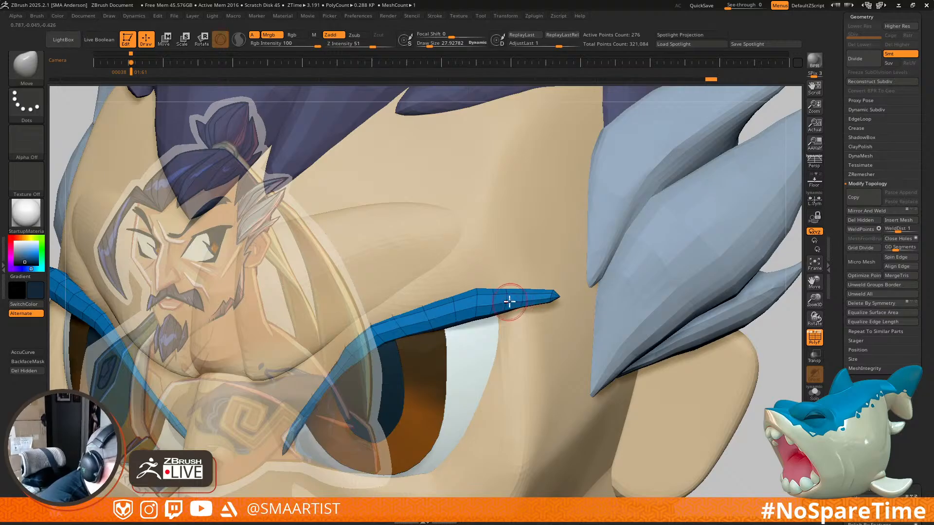
Step: Reshape the eyelash's inner section from the side so it hugs the eye down to the corner
{"action": "right_click_drag", "start_coordinate": [494, 311], "coordinate": [559, 236], "text": "alt"}
{"action": "mouse_move", "coordinate": [508, 288]}
{"action": "right_mouse_down", "text": "ctrl"}
{"action": "mouse_move", "coordinate": [505, 340]}
{"action": "mouse_move", "coordinate": [488, 277]}
{"action": "mouse_move", "coordinate": [468, 323]}
{"action": "right_mouse_up", "text": "ctrl"}
{"action": "key", "text": "s"}
{"action": "left_click_drag", "start_coordinate": [468, 323], "coordinate": [477, 324]}
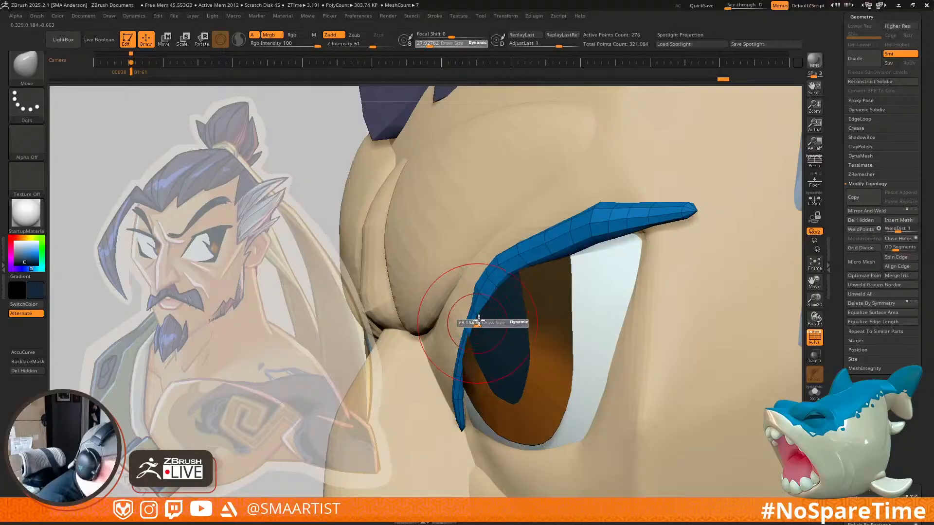
{"action": "right_click_drag", "start_coordinate": [489, 323], "coordinate": [474, 330]}
{"action": "left_click_drag", "start_coordinate": [474, 330], "coordinate": [465, 325]}
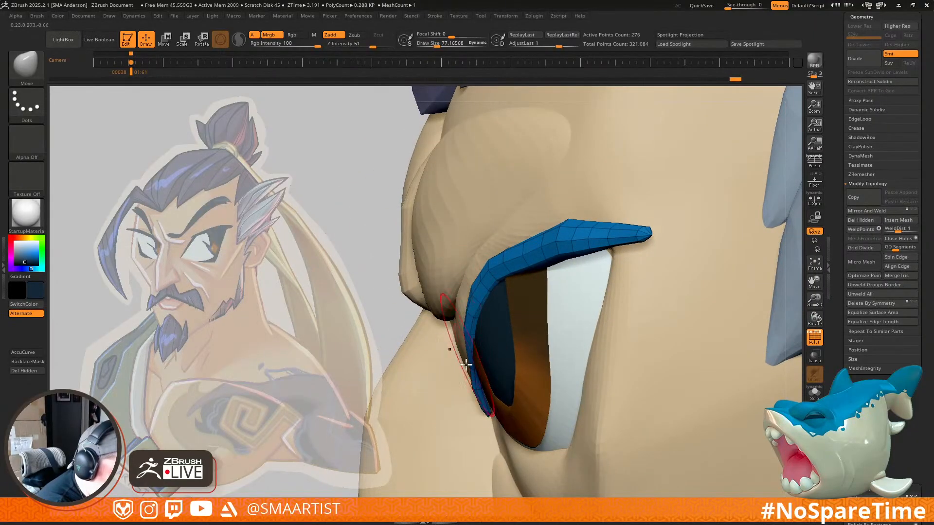
{"action": "key", "text": "s"}
{"action": "left_click_drag", "start_coordinate": [478, 369], "coordinate": [474, 380]}
{"action": "mouse_move", "coordinate": [483, 390]}
{"action": "right_mouse_down"}
{"action": "mouse_move", "coordinate": [539, 364]}
{"action": "mouse_move", "coordinate": [512, 321]}
{"action": "mouse_move", "coordinate": [519, 287]}
{"action": "mouse_move", "coordinate": [527, 317]}
{"action": "right_mouse_up"}
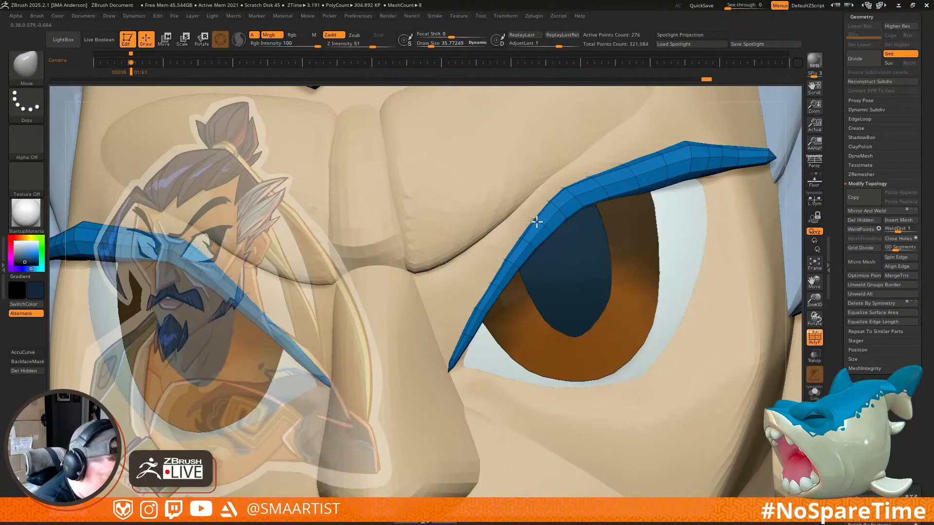
Step: Refine the bend where the eyelash turns down toward the inner eye corner, checking the whole face
{"action": "key", "text": "s"}
{"action": "left_click_drag", "start_coordinate": [535, 220], "coordinate": [533, 220]}
{"action": "right_click_drag", "start_coordinate": [553, 232], "coordinate": [559, 198], "text": "ctrl"}
{"action": "right_click_drag", "start_coordinate": [705, 253], "coordinate": [677, 248]}
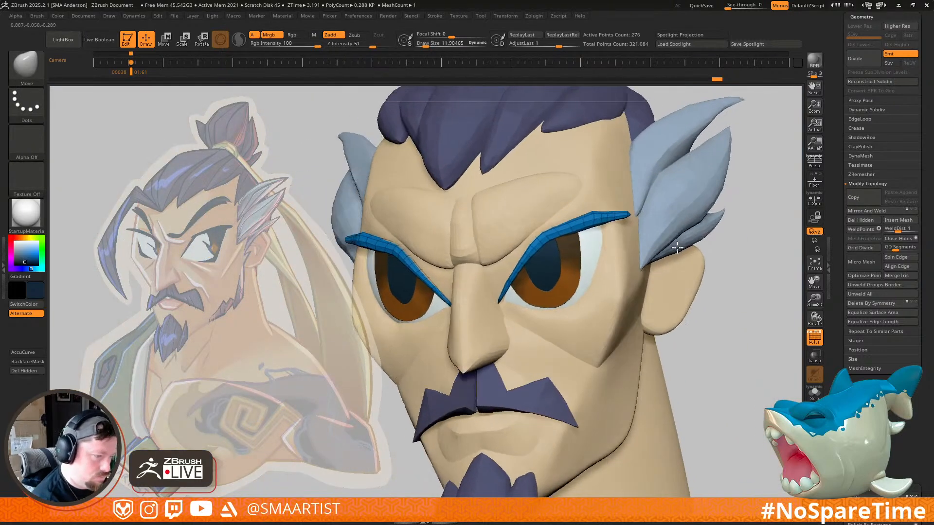
Step: Adjust the depth of the eyelash's middle and outer sections from above with the Move brush
{"action": "right_click_drag", "start_coordinate": [590, 237], "coordinate": [584, 296]}
{"action": "mouse_move", "coordinate": [540, 265]}
{"action": "right_mouse_down"}
{"action": "mouse_move", "coordinate": [562, 281]}
{"action": "mouse_move", "coordinate": [555, 263]}
{"action": "right_mouse_up"}
{"action": "key", "text": "s"}
{"action": "left_click_drag", "start_coordinate": [562, 272], "coordinate": [554, 269]}
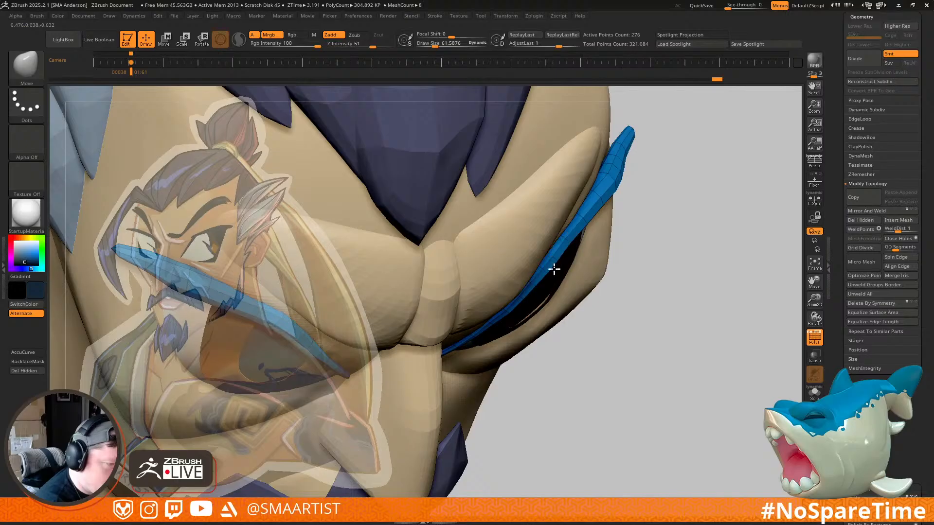
{"action": "right_click_drag", "start_coordinate": [596, 212], "coordinate": [591, 248]}
{"action": "key", "text": "s"}
{"action": "left_click_drag", "start_coordinate": [590, 246], "coordinate": [586, 244]}
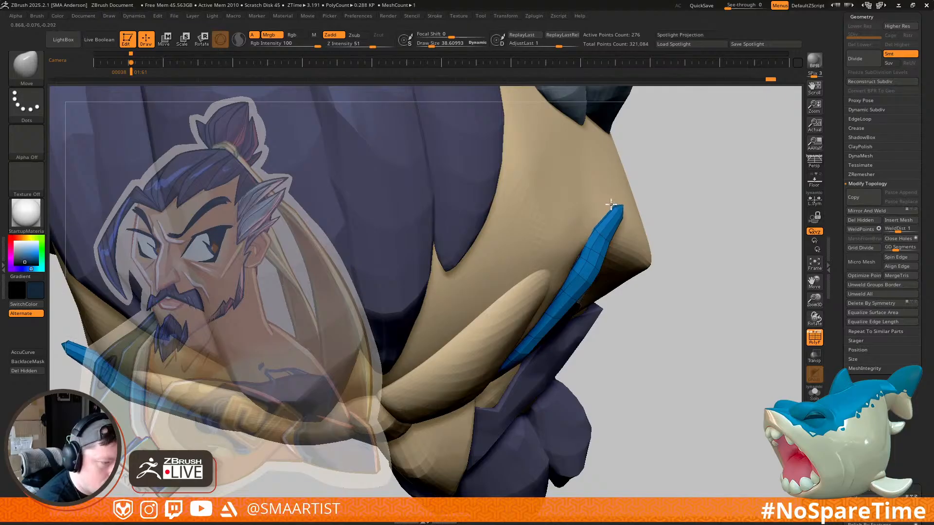
Step: Move the eyelash's outer tip against the side of the face and hide the polyframe
{"action": "right_click_drag", "start_coordinate": [619, 208], "coordinate": [625, 240]}
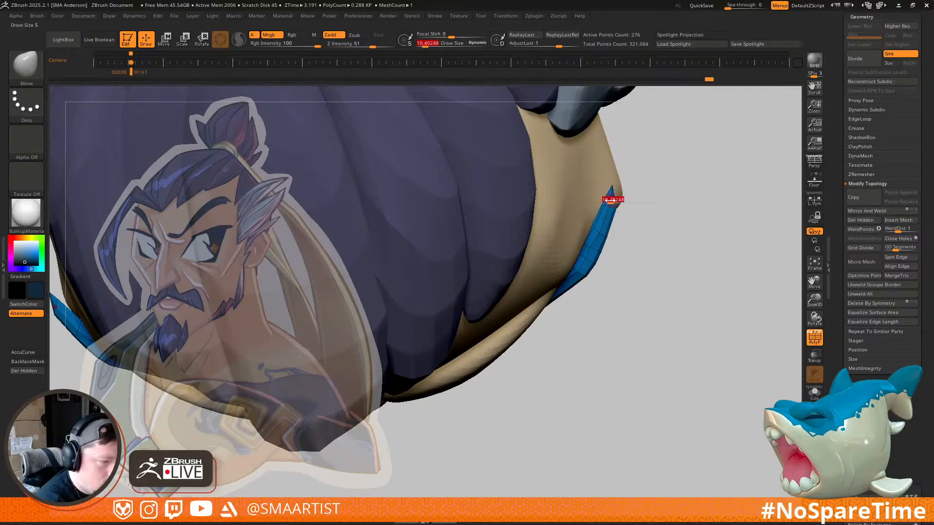
{"action": "left_click_drag", "start_coordinate": [606, 197], "coordinate": [599, 219]}
{"action": "mouse_move", "coordinate": [630, 228]}
{"action": "right_mouse_down"}
{"action": "mouse_move", "coordinate": [626, 186]}
{"action": "mouse_move", "coordinate": [619, 254]}
{"action": "mouse_move", "coordinate": [655, 246]}
{"action": "mouse_move", "coordinate": [669, 227]}
{"action": "mouse_move", "coordinate": [665, 242]}
{"action": "mouse_move", "coordinate": [636, 236]}
{"action": "mouse_move", "coordinate": [634, 152]}
{"action": "mouse_move", "coordinate": [628, 229]}
{"action": "right_mouse_up"}
{"action": "key", "text": "shift+f"}
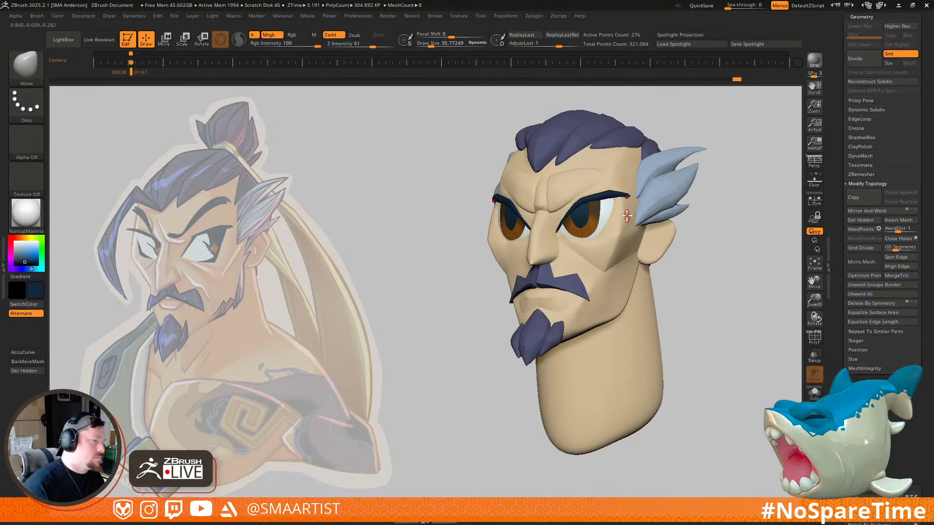
Step: Check the eyelashes against the reference overlay, show the polyframe and mask them so only the outer tips stay editable
{"action": "key", "text": "Right"}
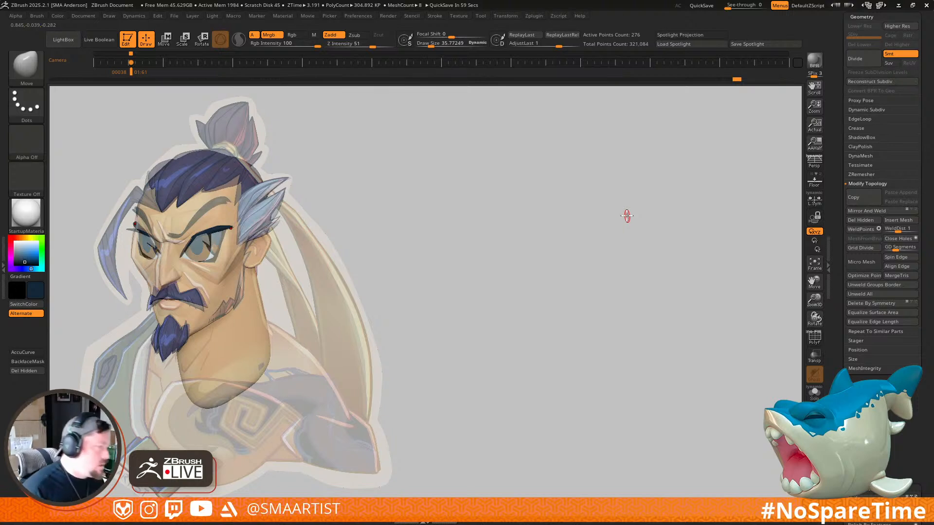
{"action": "mouse_move", "coordinate": [375, 272]}
{"action": "right_mouse_down"}
{"action": "mouse_move", "coordinate": [444, 254]}
{"action": "mouse_move", "coordinate": [592, 255]}
{"action": "right_mouse_up"}
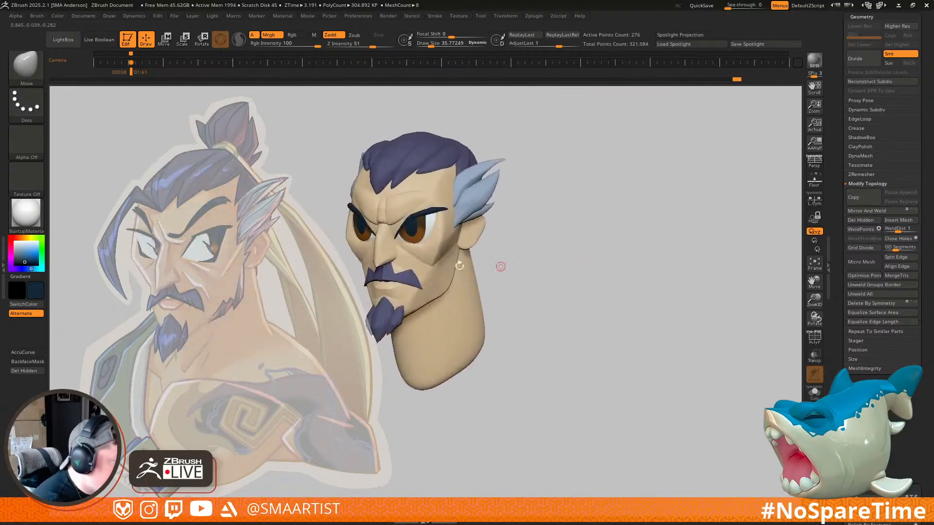
{"action": "mouse_move", "coordinate": [494, 248]}
{"action": "right_mouse_down", "text": "alt"}
{"action": "mouse_move", "coordinate": [611, 277]}
{"action": "mouse_move", "coordinate": [606, 344]}
{"action": "right_mouse_up", "text": "alt"}
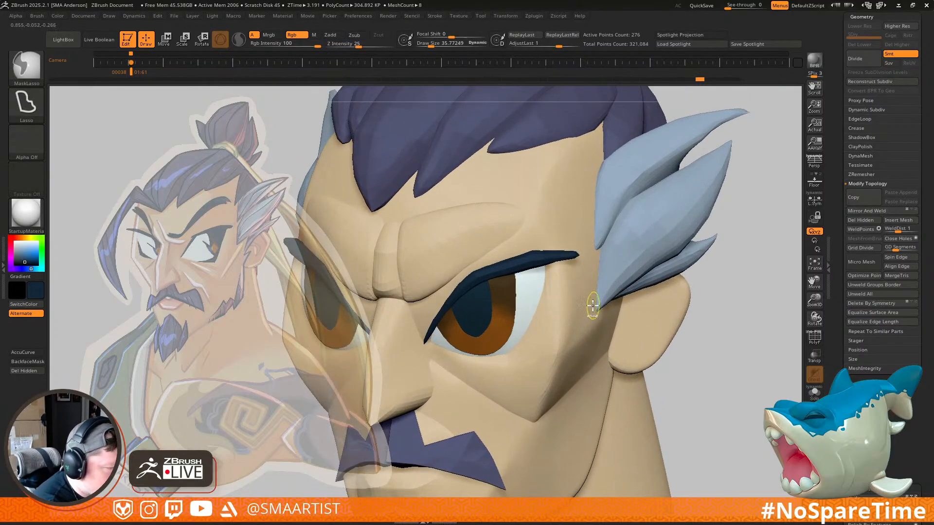
{"action": "key", "text": "ctrl+shift"}
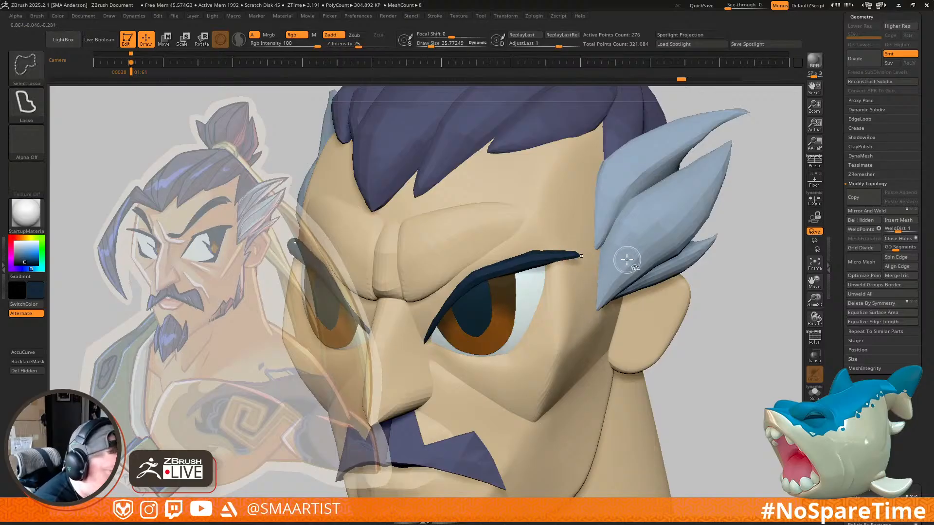
{"action": "key", "text": "shift+f"}
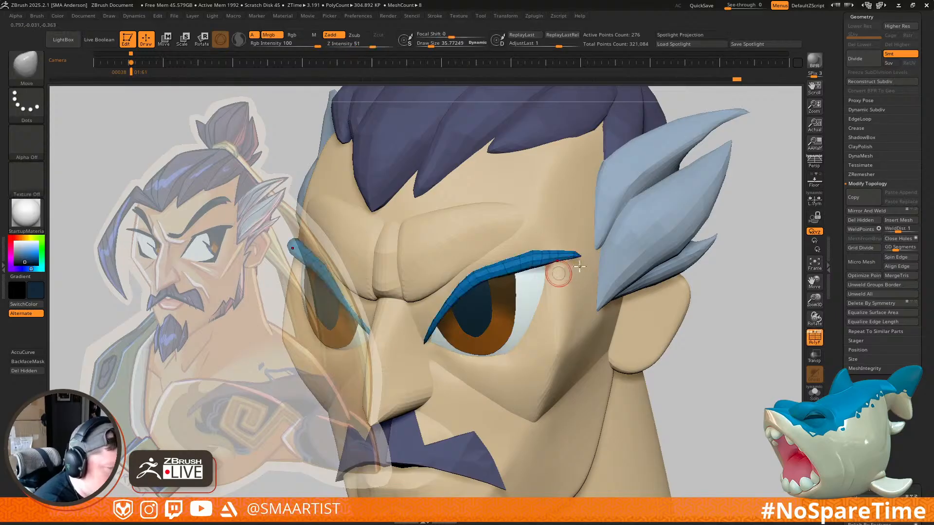
{"action": "left_click_drag", "start_coordinate": [750, 216], "coordinate": [537, 243], "text": "ctrl"}
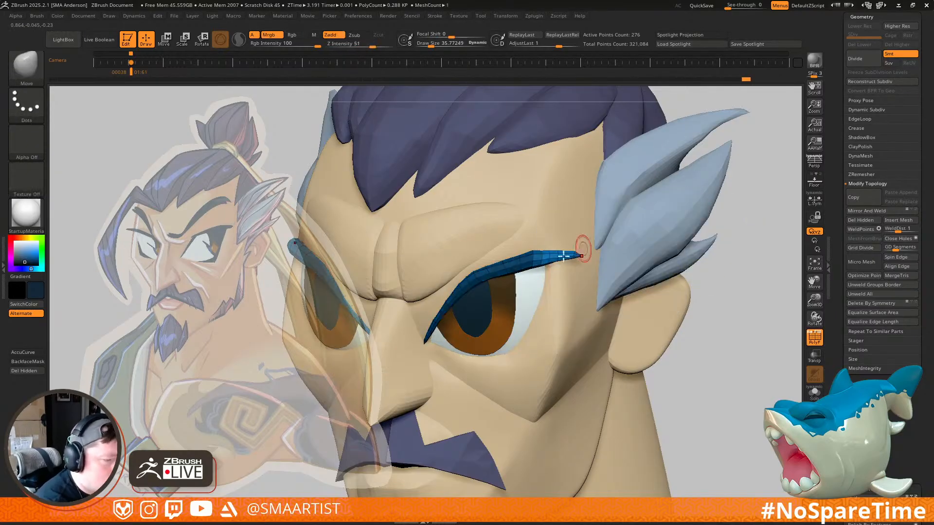
Step: Turn on local symmetry and adjust the unmasked eyelash tips with the transform gizmo
{"action": "key", "text": "w"}
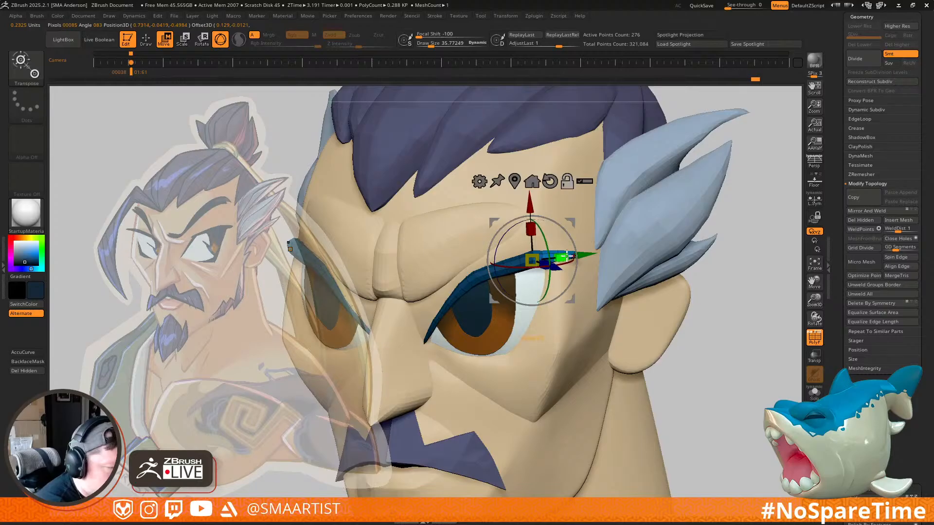
{"action": "left_click", "coordinate": [814, 200]}
{"action": "left_click_drag", "start_coordinate": [526, 273], "coordinate": [522, 274]}
{"action": "key", "text": "q"}
Step: Smooth the unmasked outer section of the eyelash and rotate the tips with the gizmo
{"action": "right_click_drag", "start_coordinate": [562, 274], "coordinate": [570, 357]}
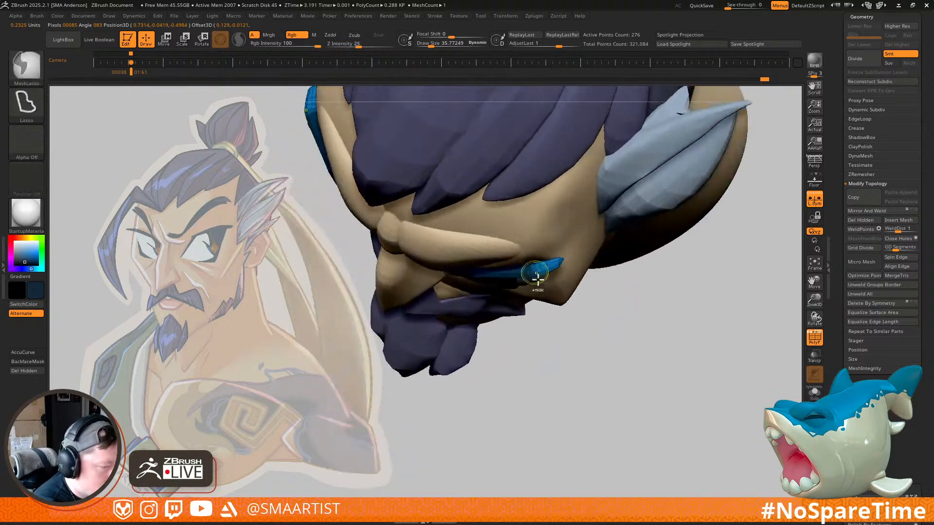
{"action": "right_click_drag", "start_coordinate": [534, 272], "coordinate": [546, 251], "text": "ctrl"}
{"action": "mouse_move", "coordinate": [561, 248]}
{"action": "left_mouse_down", "text": "shift"}
{"action": "mouse_move", "coordinate": [571, 248]}
{"action": "mouse_move", "coordinate": [570, 258]}
{"action": "left_mouse_up", "text": "shift"}
{"action": "mouse_move", "coordinate": [564, 296]}
{"action": "right_mouse_down"}
{"action": "mouse_move", "coordinate": [571, 238]}
{"action": "mouse_move", "coordinate": [587, 267]}
{"action": "mouse_move", "coordinate": [585, 259]}
{"action": "right_mouse_up"}
{"action": "key", "text": "w"}
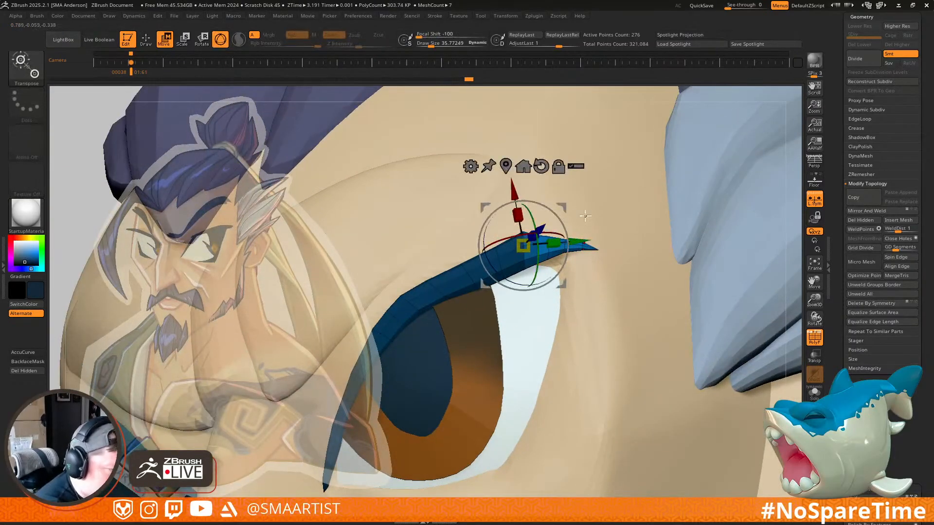
{"action": "left_click_drag", "start_coordinate": [563, 228], "coordinate": [570, 243]}
{"action": "key", "text": "q"}
Step: Shape the eyelash's outer tip with the Move brush so it sits against the side of the face
{"action": "mouse_move", "coordinate": [600, 233]}
{"action": "right_mouse_down"}
{"action": "mouse_move", "coordinate": [592, 285]}
{"action": "mouse_move", "coordinate": [581, 270]}
{"action": "right_mouse_up"}
{"action": "key", "text": "b"}
{"action": "key", "text": "m"}
{"action": "key", "text": "v"}
{"action": "key", "text": "s"}
{"action": "left_click_drag", "start_coordinate": [580, 271], "coordinate": [593, 267]}
{"action": "right_click_drag", "start_coordinate": [590, 271], "coordinate": [572, 275]}
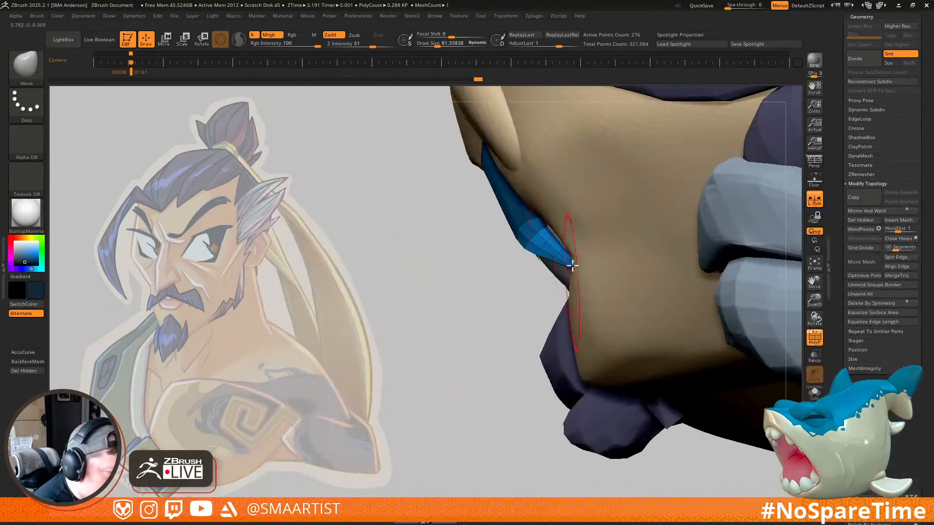
{"action": "mouse_move", "coordinate": [563, 240]}
{"action": "right_mouse_down"}
{"action": "mouse_move", "coordinate": [553, 188]}
{"action": "mouse_move", "coordinate": [610, 236]}
{"action": "mouse_move", "coordinate": [604, 271]}
{"action": "right_mouse_up"}
{"action": "key", "text": "s"}
{"action": "left_click_drag", "start_coordinate": [604, 271], "coordinate": [576, 264]}
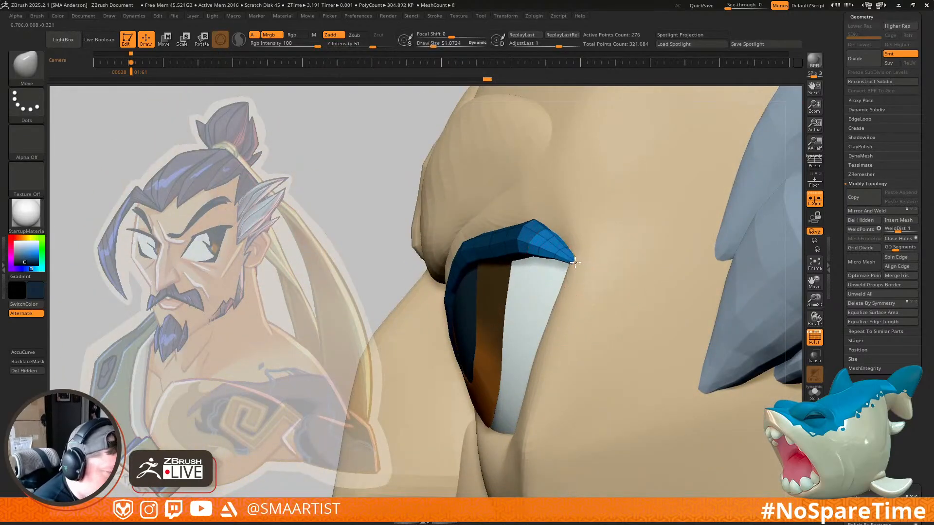
Step: Fine-tune the fit of the eyelash's outer end around the eye's outer corner with the Move brush
{"action": "right_click_drag", "start_coordinate": [585, 261], "coordinate": [591, 263]}
{"action": "key", "text": "s"}
{"action": "mouse_move", "coordinate": [592, 263]}
{"action": "left_mouse_down"}
{"action": "mouse_move", "coordinate": [603, 264]}
{"action": "mouse_move", "coordinate": [578, 253]}
{"action": "left_mouse_up"}
{"action": "right_click_drag", "start_coordinate": [578, 254], "coordinate": [579, 236]}
{"action": "key", "text": "s"}
{"action": "left_click_drag", "start_coordinate": [579, 236], "coordinate": [542, 251]}
{"action": "right_click_drag", "start_coordinate": [575, 244], "coordinate": [578, 246]}
{"action": "left_click_drag", "start_coordinate": [538, 255], "coordinate": [534, 257]}
{"action": "right_click_drag", "start_coordinate": [591, 256], "coordinate": [580, 269]}
Step: Hide the polyframe and nudge the eyelash's outer end into a cleaner curve from several angles
{"action": "key", "text": "shift+f"}
{"action": "key", "text": "f"}
{"action": "right_click_drag", "start_coordinate": [702, 222], "coordinate": [699, 187], "text": "ctrl"}
{"action": "right_click_drag", "start_coordinate": [699, 187], "coordinate": [678, 292]}
{"action": "right_click_drag", "start_coordinate": [557, 261], "coordinate": [569, 350]}
{"action": "left_click_drag", "start_coordinate": [552, 251], "coordinate": [568, 251]}
{"action": "right_click_drag", "start_coordinate": [574, 248], "coordinate": [575, 298]}
{"action": "key", "text": "s"}
{"action": "left_click_drag", "start_coordinate": [550, 253], "coordinate": [552, 253]}
{"action": "right_click_drag", "start_coordinate": [554, 270], "coordinate": [553, 226]}
{"action": "key", "text": "s"}
{"action": "left_click_drag", "start_coordinate": [543, 251], "coordinate": [548, 252]}
{"action": "mouse_move", "coordinate": [550, 251]}
{"action": "right_mouse_down"}
{"action": "mouse_move", "coordinate": [562, 219]}
{"action": "mouse_move", "coordinate": [590, 240]}
{"action": "mouse_move", "coordinate": [525, 265]}
{"action": "right_mouse_up"}
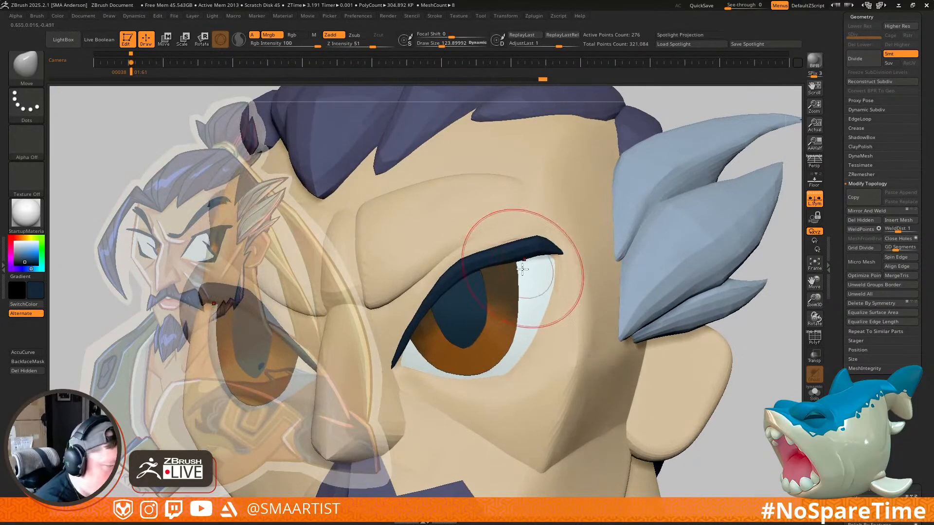
Step: Show the polyframe and hide polygon loops of the eyelash around its outer end
{"action": "key", "text": "f"}
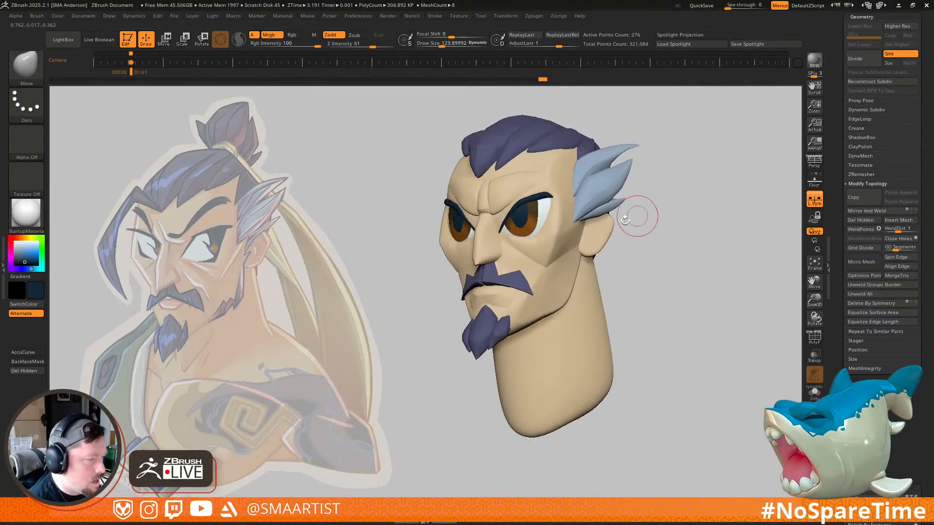
{"action": "right_click_drag", "start_coordinate": [640, 208], "coordinate": [667, 238]}
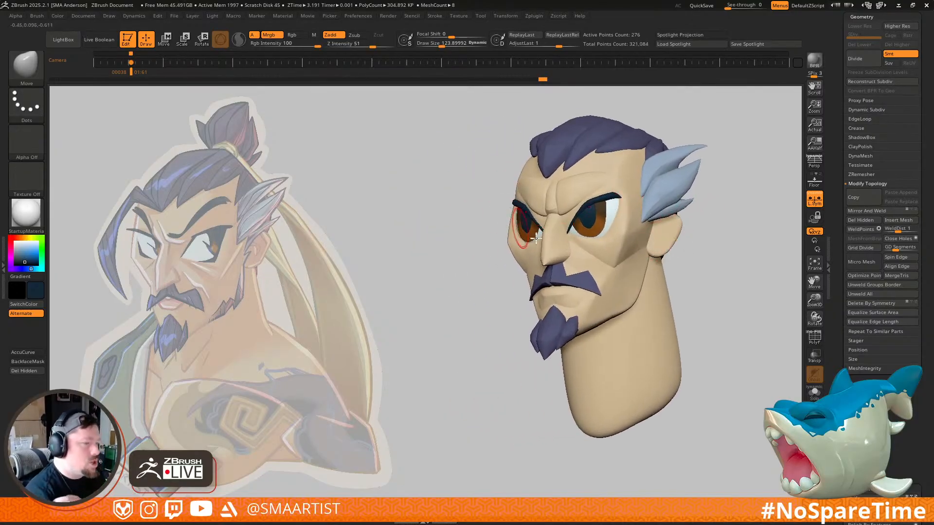
{"action": "mouse_move", "coordinate": [720, 263]}
{"action": "right_mouse_down"}
{"action": "mouse_move", "coordinate": [737, 270]}
{"action": "mouse_move", "coordinate": [740, 259]}
{"action": "mouse_move", "coordinate": [716, 269]}
{"action": "right_mouse_up"}
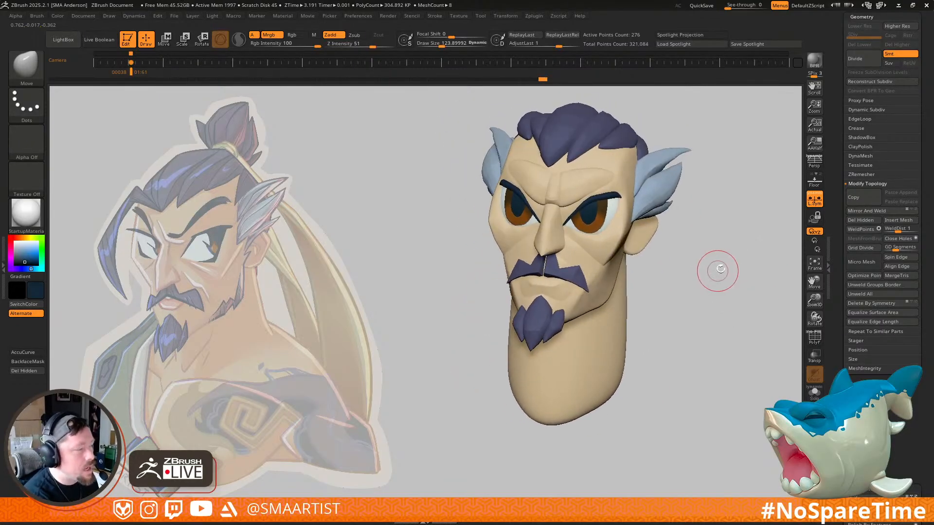
{"action": "right_click_drag", "start_coordinate": [583, 194], "coordinate": [645, 323], "text": "ctrl"}
{"action": "key", "text": "shift+f"}
{"action": "right_click_drag", "start_coordinate": [674, 197], "coordinate": [701, 215]}
{"action": "left_click", "coordinate": [702, 190], "text": "ctrl+shift"}
{"action": "left_click", "coordinate": [699, 202], "text": "ctrl+shift"}
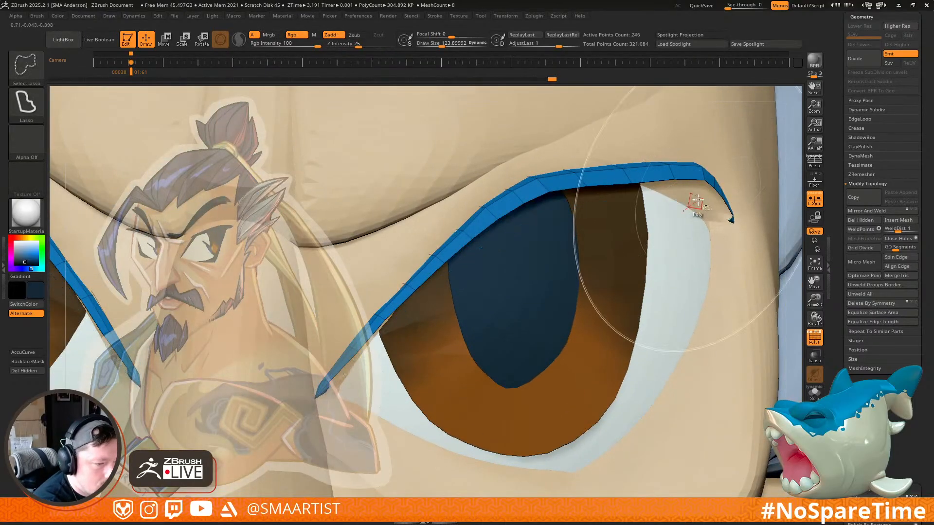
{"action": "left_click", "coordinate": [719, 196], "text": "ctrl"}
{"action": "left_click", "coordinate": [717, 200], "text": "ctrl+shift"}
Step: Reveal the eyelash's hidden polygon loops so the whole eyelash is editable
{"action": "right_click_drag", "start_coordinate": [713, 209], "coordinate": [690, 165], "text": "ctrl"}
{"action": "mouse_move", "coordinate": [690, 165]}
{"action": "right_mouse_down"}
{"action": "mouse_move", "coordinate": [718, 181]}
{"action": "mouse_move", "coordinate": [645, 179]}
{"action": "mouse_move", "coordinate": [671, 166]}
{"action": "mouse_move", "coordinate": [729, 248]}
{"action": "mouse_move", "coordinate": [698, 214]}
{"action": "mouse_move", "coordinate": [660, 260]}
{"action": "mouse_move", "coordinate": [648, 211]}
{"action": "right_mouse_up"}
{"action": "left_click_drag", "start_coordinate": [535, 245], "coordinate": [549, 258], "text": "ctrl"}
{"action": "mouse_move", "coordinate": [647, 178]}
{"action": "right_mouse_down", "text": "ctrl"}
{"action": "mouse_move", "coordinate": [655, 224]}
{"action": "mouse_move", "coordinate": [700, 248]}
{"action": "mouse_move", "coordinate": [669, 220]}
{"action": "mouse_move", "coordinate": [701, 212]}
{"action": "mouse_move", "coordinate": [661, 223]}
{"action": "mouse_move", "coordinate": [518, 206]}
{"action": "mouse_move", "coordinate": [567, 242]}
{"action": "mouse_move", "coordinate": [544, 255]}
{"action": "right_mouse_up", "text": "ctrl"}
{"action": "left_click", "coordinate": [655, 209], "text": "ctrl+shift"}
{"action": "left_click", "coordinate": [640, 220], "text": "ctrl+shift"}
{"action": "left_click", "coordinate": [678, 215], "text": "ctrl+shift"}
Step: Adjust the upper arch of the eyelash with a smaller Move brush and hide the polyframe
{"action": "mouse_move", "coordinate": [564, 223]}
{"action": "right_mouse_down"}
{"action": "mouse_move", "coordinate": [556, 254]}
{"action": "mouse_move", "coordinate": [574, 223]}
{"action": "right_mouse_up"}
{"action": "key", "text": "s"}
{"action": "left_click_drag", "start_coordinate": [577, 218], "coordinate": [563, 219]}
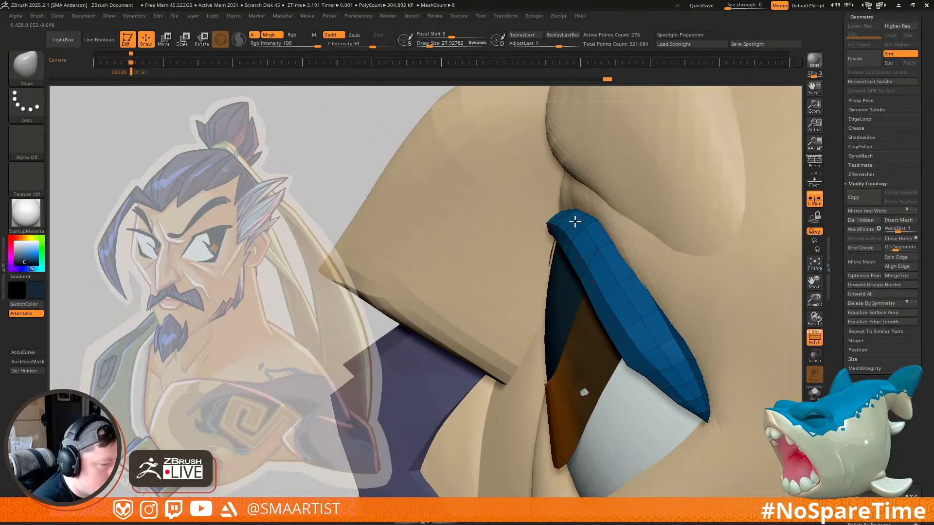
{"action": "mouse_move", "coordinate": [568, 222]}
{"action": "right_mouse_down"}
{"action": "mouse_move", "coordinate": [592, 218]}
{"action": "mouse_move", "coordinate": [541, 212]}
{"action": "right_mouse_up"}
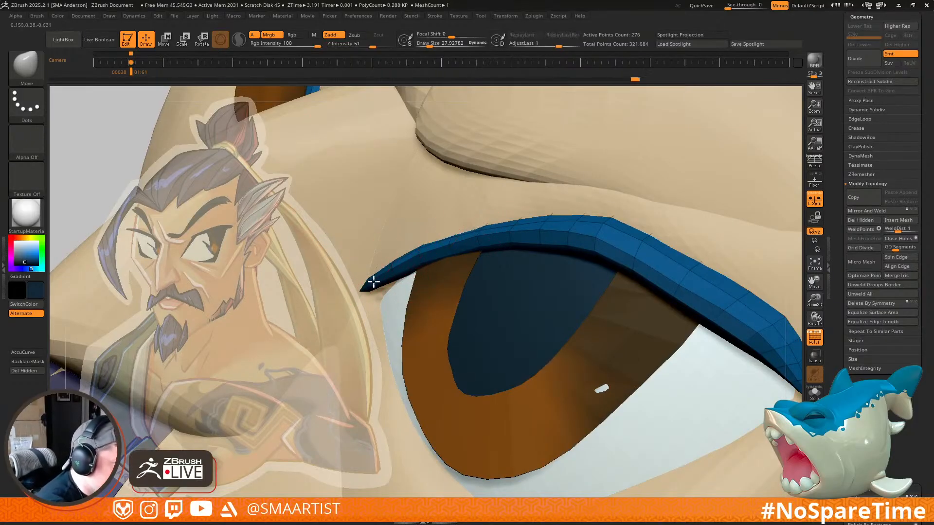
{"action": "mouse_move", "coordinate": [373, 276]}
{"action": "right_mouse_down", "text": "ctrl"}
{"action": "mouse_move", "coordinate": [383, 246]}
{"action": "mouse_move", "coordinate": [407, 239]}
{"action": "right_mouse_up", "text": "ctrl"}
{"action": "right_click_drag", "start_coordinate": [519, 294], "coordinate": [402, 121], "text": "ctrl"}
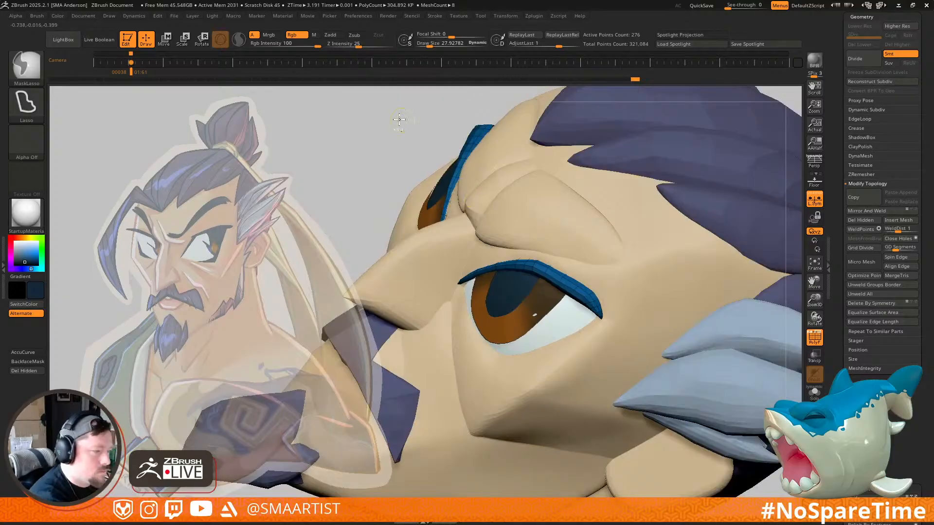
{"action": "key", "text": "shift+f"}
{"action": "right_click_drag", "start_coordinate": [614, 276], "coordinate": [670, 294], "text": "ctrl"}
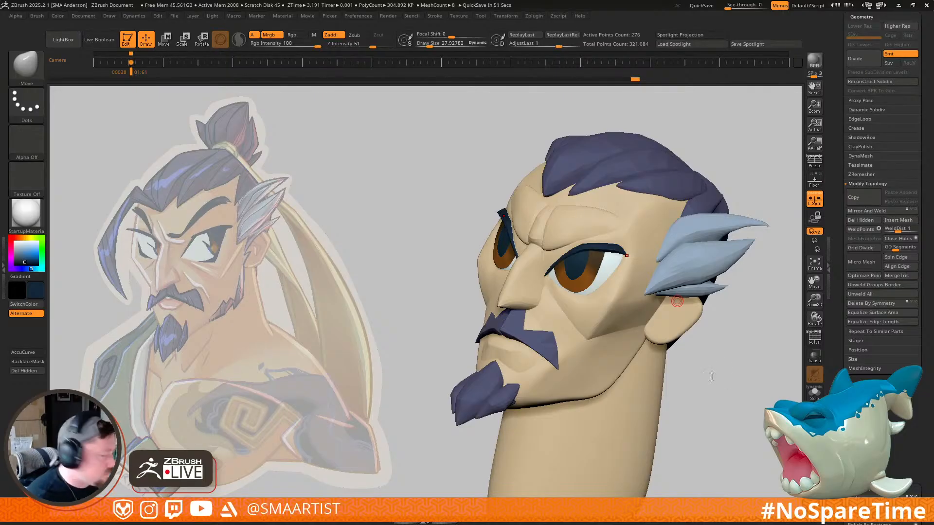
Step: Draw a mirrored CurveTube along the lower outer edge of the eye and smooth its ends to taper
{"action": "left_click_drag", "start_coordinate": [708, 396], "coordinate": [714, 306]}
{"action": "mouse_move", "coordinate": [714, 306]}
{"action": "right_mouse_down"}
{"action": "mouse_move", "coordinate": [710, 282]}
{"action": "mouse_move", "coordinate": [681, 355]}
{"action": "right_mouse_up"}
{"action": "mouse_move", "coordinate": [545, 287]}
{"action": "right_mouse_down"}
{"action": "mouse_move", "coordinate": [594, 279]}
{"action": "mouse_move", "coordinate": [571, 291]}
{"action": "right_mouse_up"}
{"action": "key", "text": "b"}
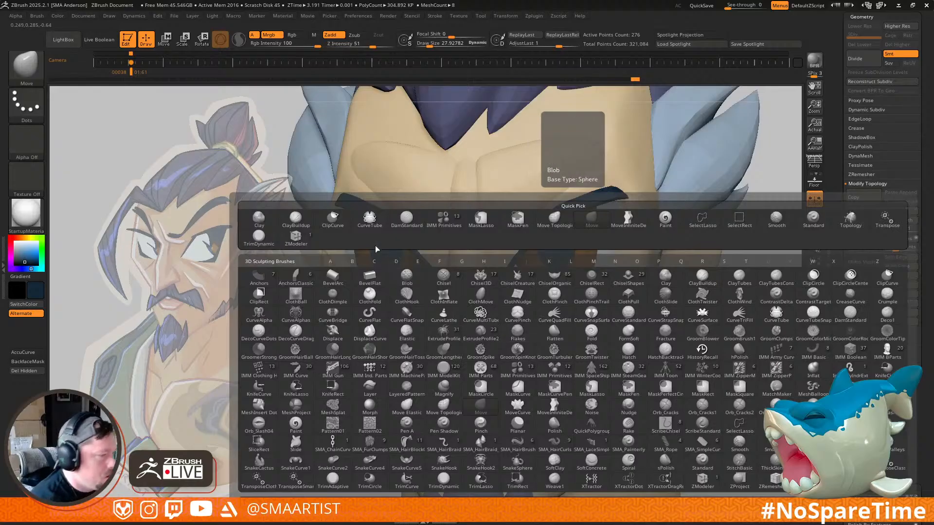
{"action": "left_click", "coordinate": [371, 220]}
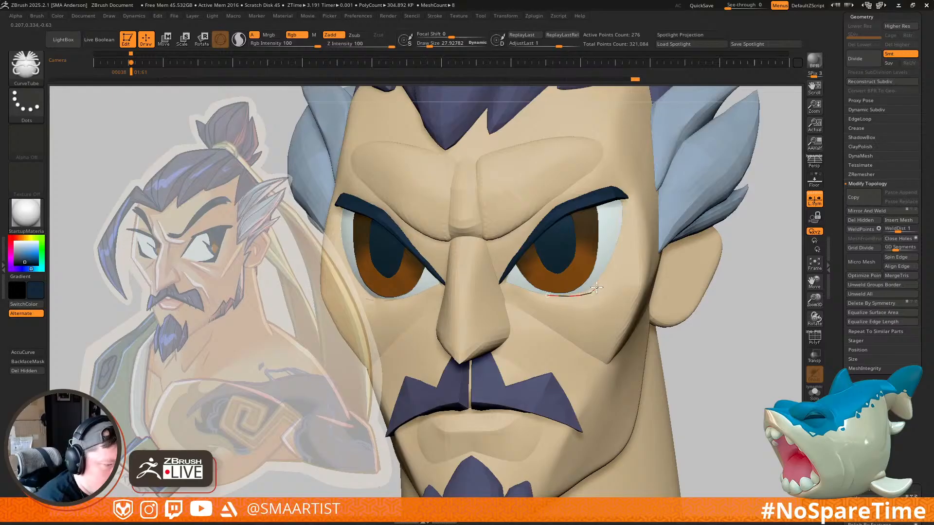
{"action": "left_click_drag", "start_coordinate": [619, 239], "coordinate": [619, 242]}
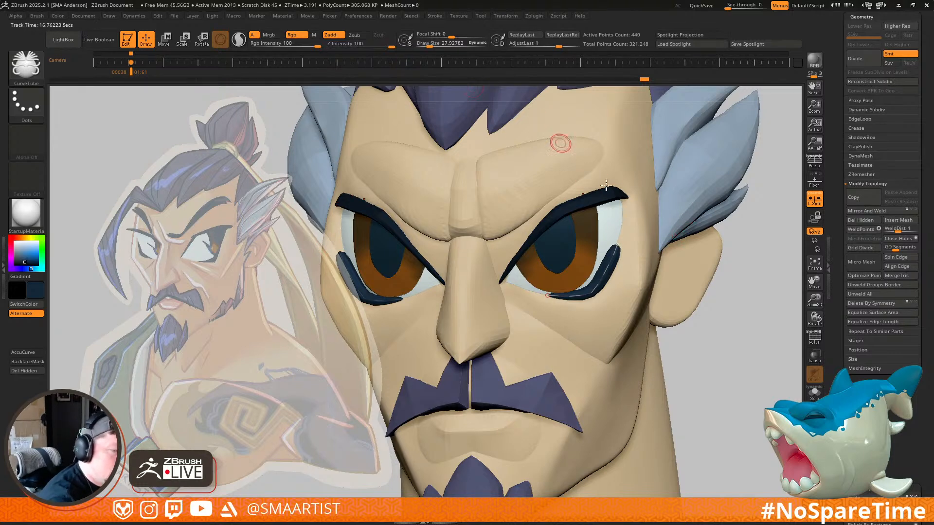
{"action": "right_click_drag", "start_coordinate": [623, 267], "coordinate": [639, 246]}
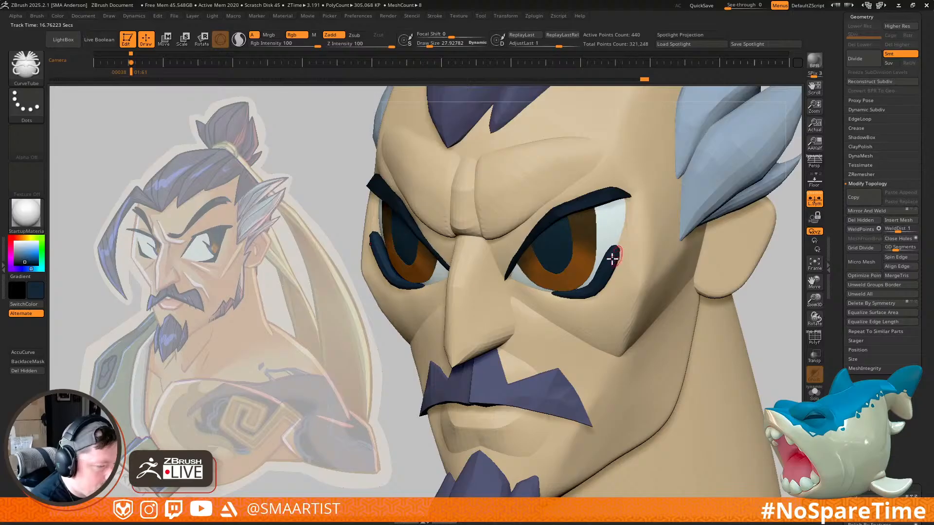
{"action": "key", "text": "shift"}
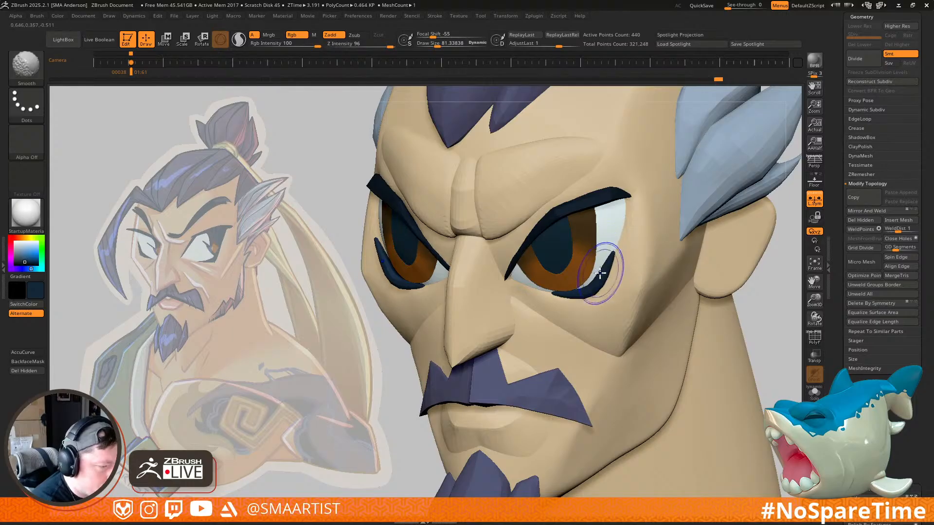
Step: Reshape the outer end of the lower eyelash with the Move brush so it hugs the eye's edge
{"action": "mouse_move", "coordinate": [618, 271]}
{"action": "right_mouse_down"}
{"action": "mouse_move", "coordinate": [663, 274]}
{"action": "mouse_move", "coordinate": [608, 306]}
{"action": "mouse_move", "coordinate": [603, 265]}
{"action": "mouse_move", "coordinate": [625, 237]}
{"action": "right_mouse_up"}
{"action": "key", "text": "b"}
{"action": "key", "text": "m"}
{"action": "key", "text": "v"}
{"action": "key", "text": "s"}
{"action": "left_click_drag", "start_coordinate": [643, 233], "coordinate": [638, 233]}
{"action": "right_click_drag", "start_coordinate": [655, 238], "coordinate": [627, 248]}
{"action": "key", "text": "s"}
{"action": "left_click_drag", "start_coordinate": [656, 229], "coordinate": [645, 231]}
{"action": "mouse_move", "coordinate": [660, 230]}
{"action": "right_mouse_down"}
{"action": "mouse_move", "coordinate": [632, 205]}
{"action": "mouse_move", "coordinate": [602, 236]}
{"action": "right_mouse_up"}
Step: Smooth the lower eyelash along its length towards both ends
{"action": "key", "text": "shift"}
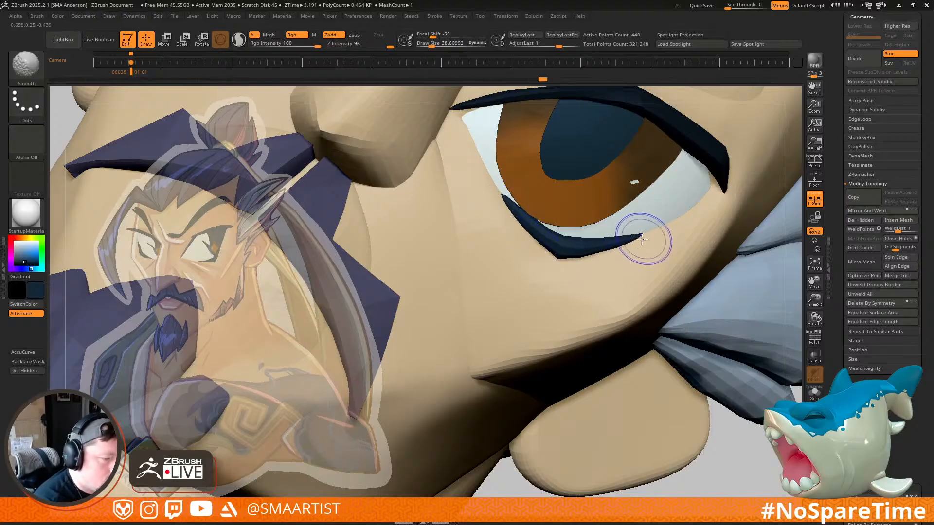
{"action": "right_click_drag", "start_coordinate": [666, 254], "coordinate": [645, 224]}
{"action": "left_click_drag", "start_coordinate": [574, 233], "coordinate": [504, 183], "text": "shift"}
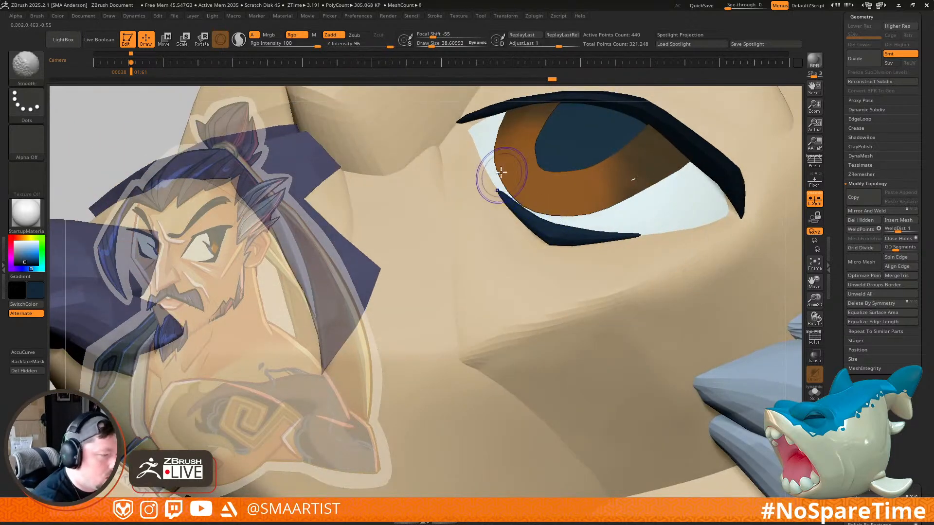
{"action": "mouse_move", "coordinate": [603, 263]}
{"action": "right_mouse_down"}
{"action": "mouse_move", "coordinate": [635, 273]}
{"action": "mouse_move", "coordinate": [585, 235]}
{"action": "mouse_move", "coordinate": [658, 261]}
{"action": "mouse_move", "coordinate": [684, 336]}
{"action": "mouse_move", "coordinate": [715, 266]}
{"action": "mouse_move", "coordinate": [748, 261]}
{"action": "mouse_move", "coordinate": [730, 271]}
{"action": "mouse_move", "coordinate": [642, 264]}
{"action": "mouse_move", "coordinate": [640, 286]}
{"action": "mouse_move", "coordinate": [637, 265]}
{"action": "mouse_move", "coordinate": [607, 270]}
{"action": "mouse_move", "coordinate": [635, 268]}
{"action": "mouse_move", "coordinate": [623, 292]}
{"action": "right_mouse_up"}
Step: Select the face subtool, check its polyframe and subdivide it once
{"action": "left_click", "coordinate": [616, 274], "text": "alt"}
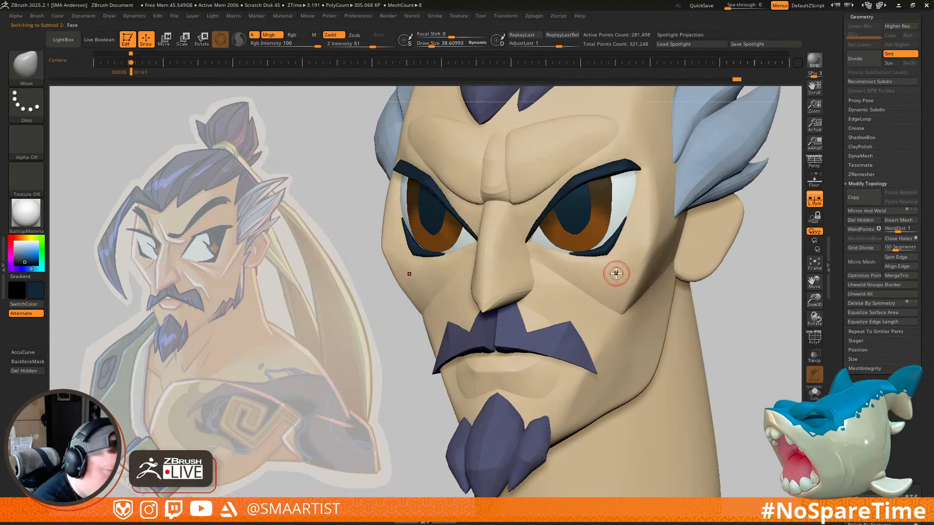
{"action": "key", "text": "shift+f"}
{"action": "key", "text": "shift+f"}
{"action": "key", "text": "ctrl"}
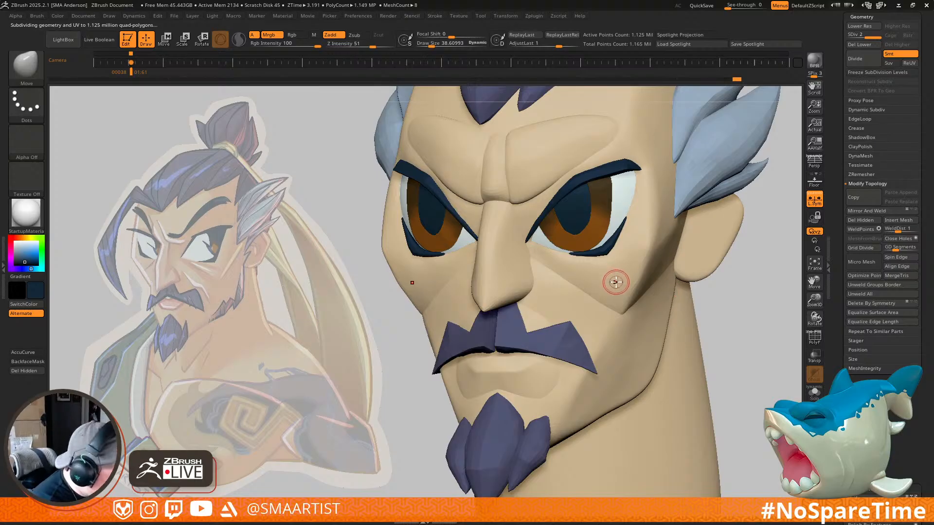
Step: Carve a crease below the lower eyelash with the DamStandard brush and smooth its outer end
{"action": "key", "text": "b"}
{"action": "key", "text": "d"}
{"action": "key", "text": "s"}
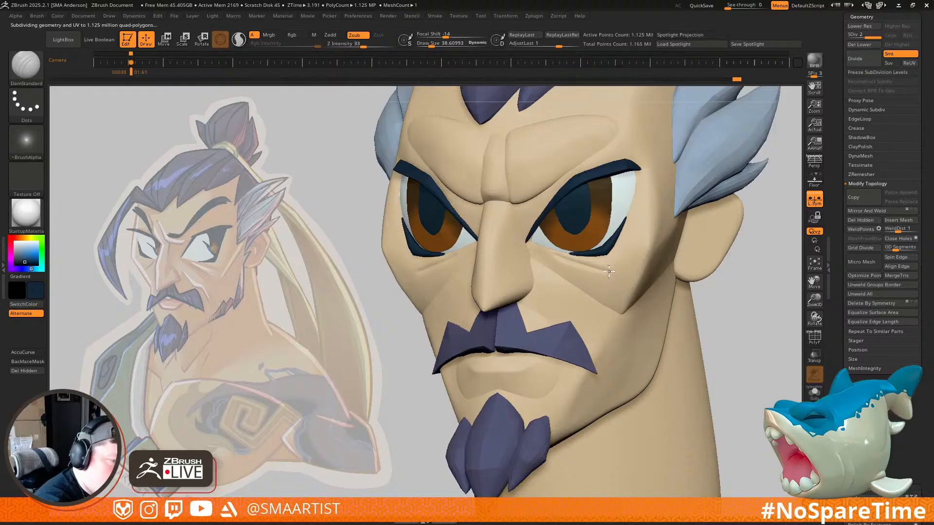
{"action": "right_click_drag", "start_coordinate": [635, 266], "coordinate": [668, 280]}
{"action": "left_click_drag", "start_coordinate": [601, 269], "coordinate": [618, 268], "text": "shift"}
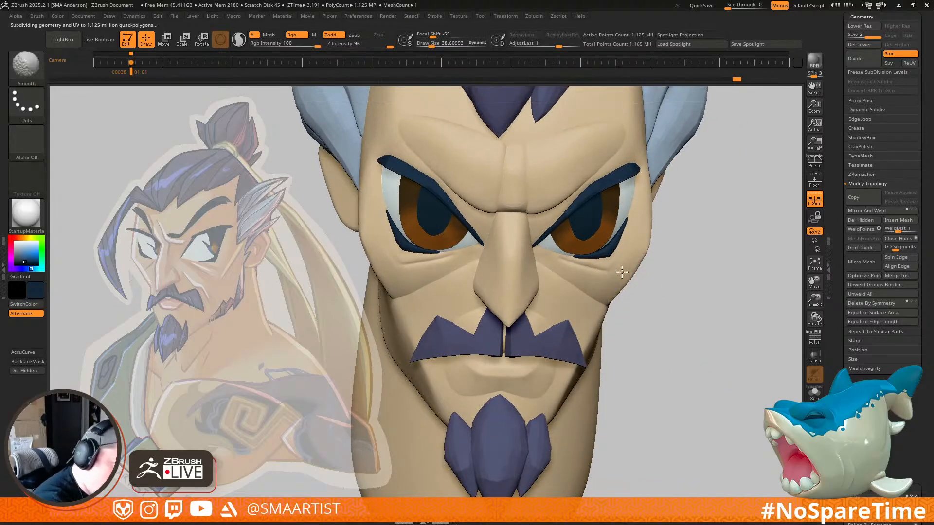
{"action": "mouse_move", "coordinate": [634, 277]}
{"action": "right_mouse_down"}
{"action": "mouse_move", "coordinate": [688, 298]}
{"action": "mouse_move", "coordinate": [711, 252]}
{"action": "mouse_move", "coordinate": [696, 273]}
{"action": "mouse_move", "coordinate": [691, 263]}
{"action": "mouse_move", "coordinate": [679, 303]}
{"action": "right_mouse_up"}
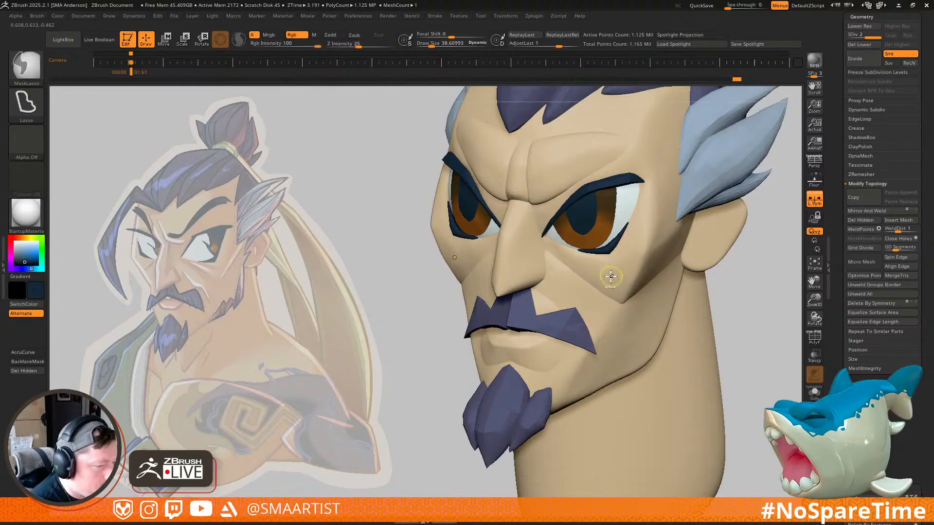
Step: Mask the face except for the two brow shapes and delete its lower subdivision levels
{"action": "key", "text": "w"}
{"action": "left_click", "coordinate": [567, 167], "text": "ctrl"}
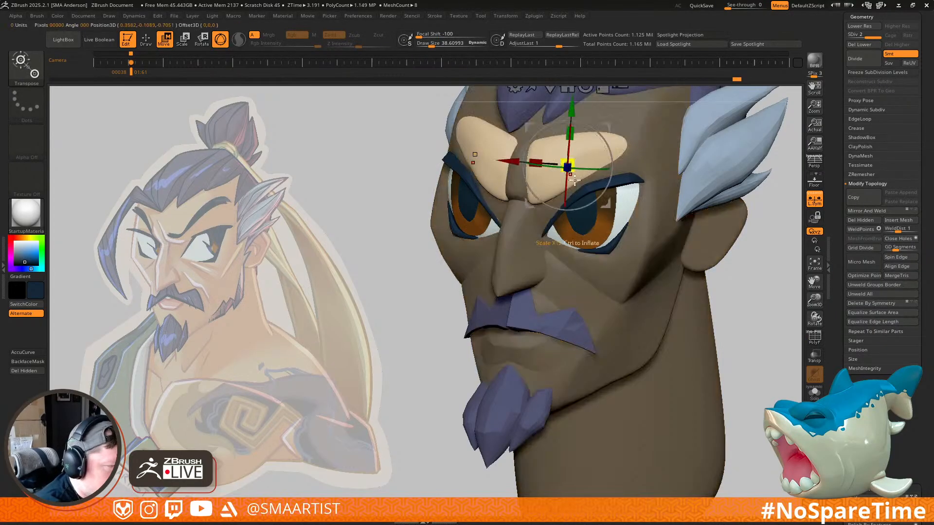
{"action": "key", "text": "q"}
{"action": "right_click_drag", "start_coordinate": [566, 247], "coordinate": [558, 217], "text": "ctrl"}
{"action": "left_click", "coordinate": [862, 45]}
{"action": "right_click_drag", "start_coordinate": [579, 260], "coordinate": [608, 243]}
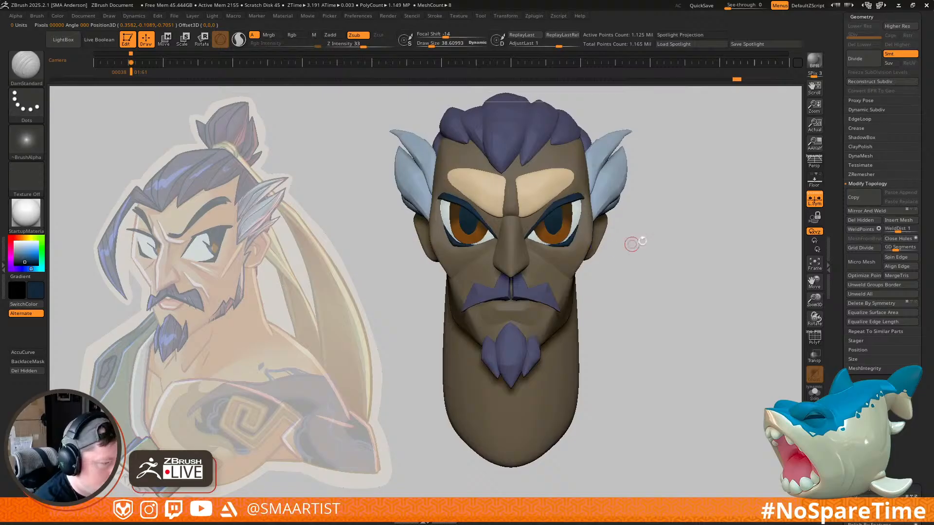
Step: Duplicate the unmasked brow shapes with the gizmo and move the copies down onto the cheeks
{"action": "key", "text": "w"}
{"action": "left_click_drag", "start_coordinate": [585, 154], "coordinate": [599, 226], "text": "ctrl"}
{"action": "right_click_drag", "start_coordinate": [600, 228], "coordinate": [621, 242]}
Step: Try to rotate and place the duplicated shapes diagonally beside the moustache, with the rest of the face masked
{"action": "left_click_drag", "start_coordinate": [599, 227], "coordinate": [483, 329]}
{"action": "left_click", "coordinate": [658, 258], "text": "ctrl"}
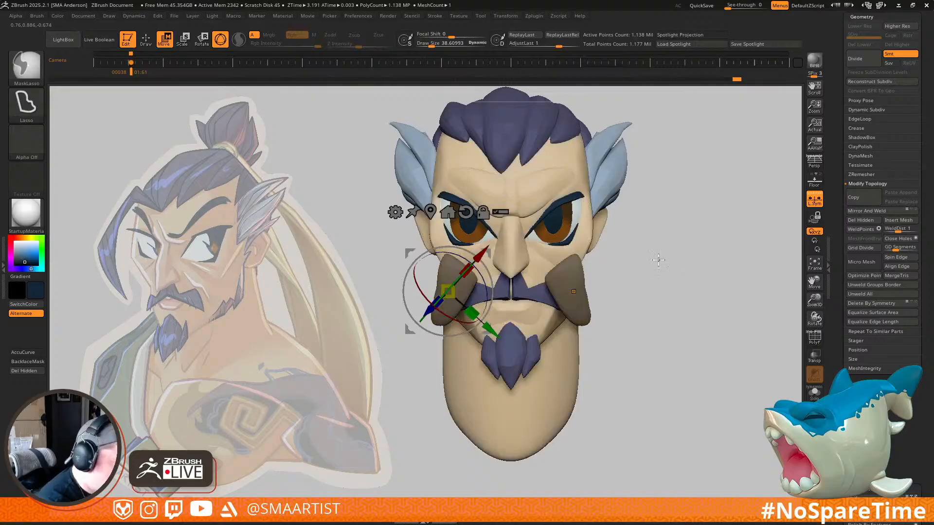
{"action": "left_click", "coordinate": [616, 254], "text": "ctrl"}
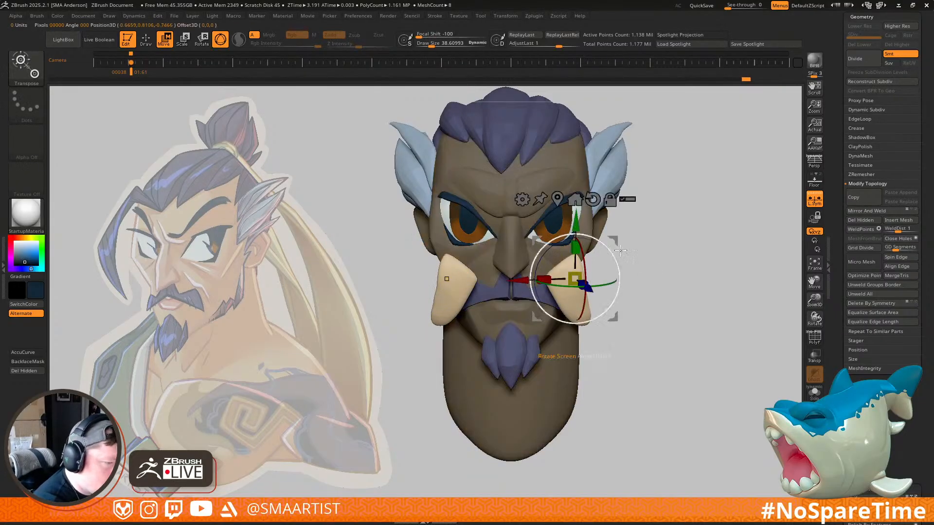
{"action": "right_click_drag", "start_coordinate": [647, 255], "coordinate": [522, 273]}
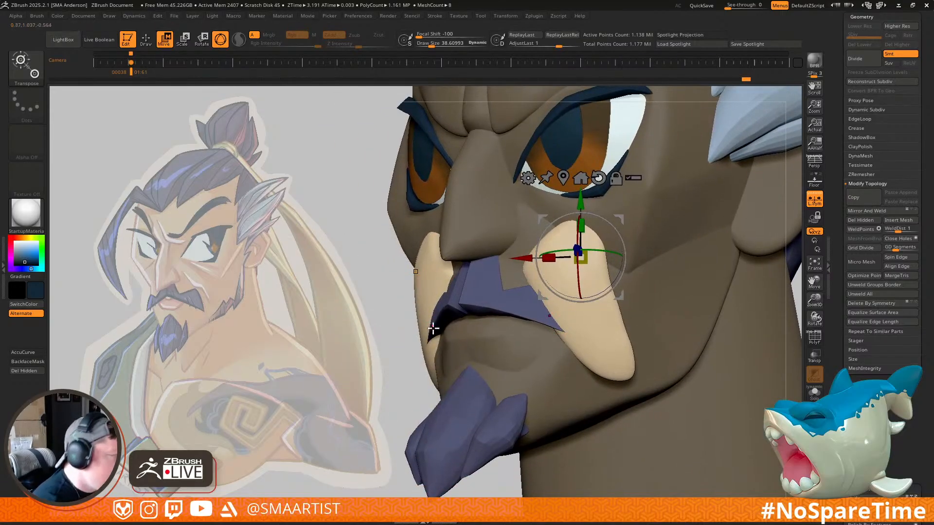
{"action": "key", "text": "q"}
{"action": "mouse_move", "coordinate": [625, 303]}
{"action": "right_mouse_down"}
{"action": "mouse_move", "coordinate": [633, 319]}
{"action": "mouse_move", "coordinate": [639, 281]}
{"action": "mouse_move", "coordinate": [643, 301]}
{"action": "mouse_move", "coordinate": [620, 256]}
{"action": "right_mouse_up"}
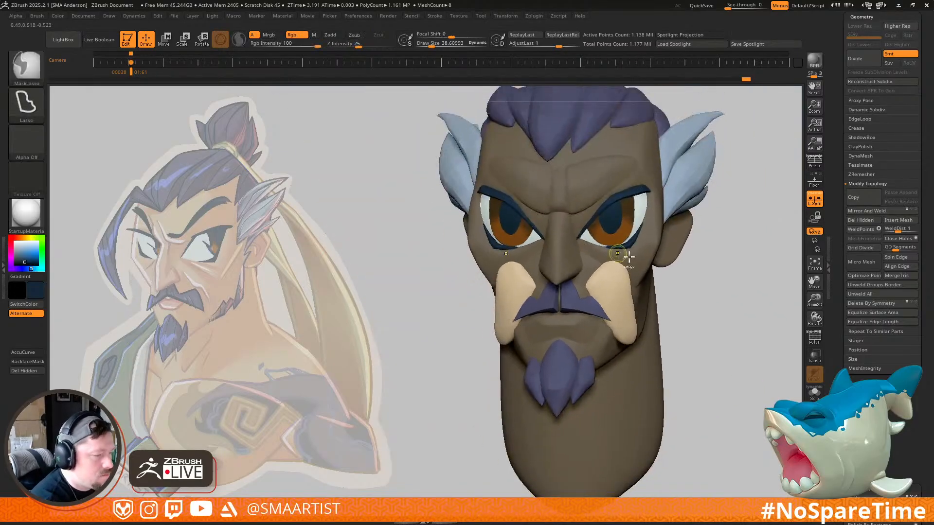
Step: Undo the rotation and placement changes made to the duplicated cheek shapes
{"action": "key", "text": "ctrl+z"}
{"action": "key", "text": "ctrl+z"}
{"action": "key", "text": "ctrl+z"}
{"action": "key", "text": "ctrl+z"}
{"action": "key", "text": "ctrl+z"}
{"action": "key", "text": "ctrl+z"}
{"action": "key", "text": "ctrl+z"}
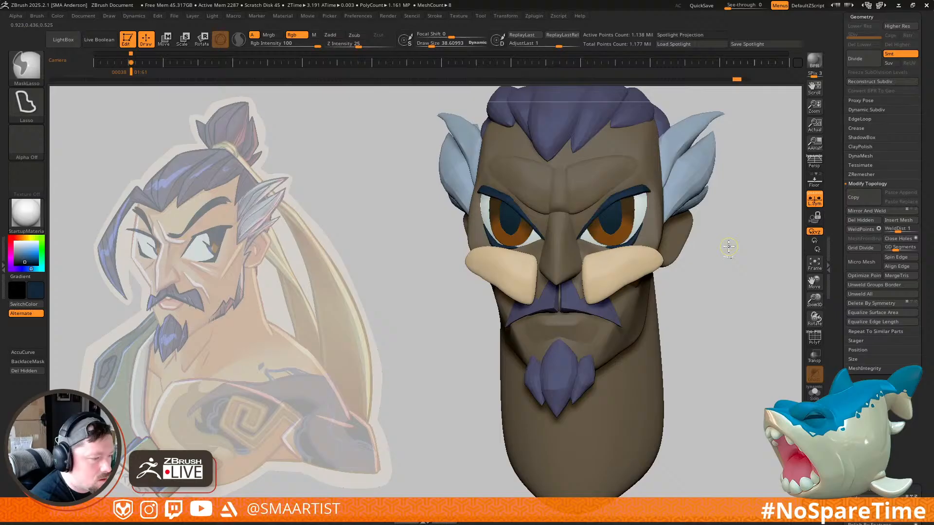
Step: Reset the mask so only the duplicated cheek shapes are editable and move them slightly down with the gizmo
{"action": "left_click", "coordinate": [729, 276], "text": "ctrl"}
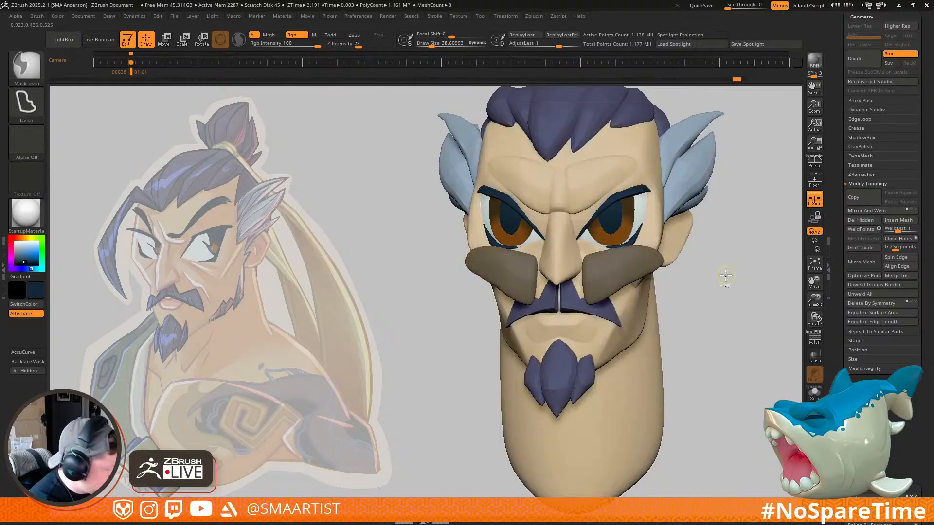
{"action": "left_click_drag", "start_coordinate": [725, 276], "coordinate": [723, 275], "text": "ctrl"}
{"action": "key", "text": "w"}
{"action": "left_click_drag", "start_coordinate": [657, 234], "coordinate": [752, 180], "text": "alt"}
{"action": "left_click", "coordinate": [642, 264], "text": "ctrl"}
{"action": "left_click_drag", "start_coordinate": [661, 236], "coordinate": [659, 244]}
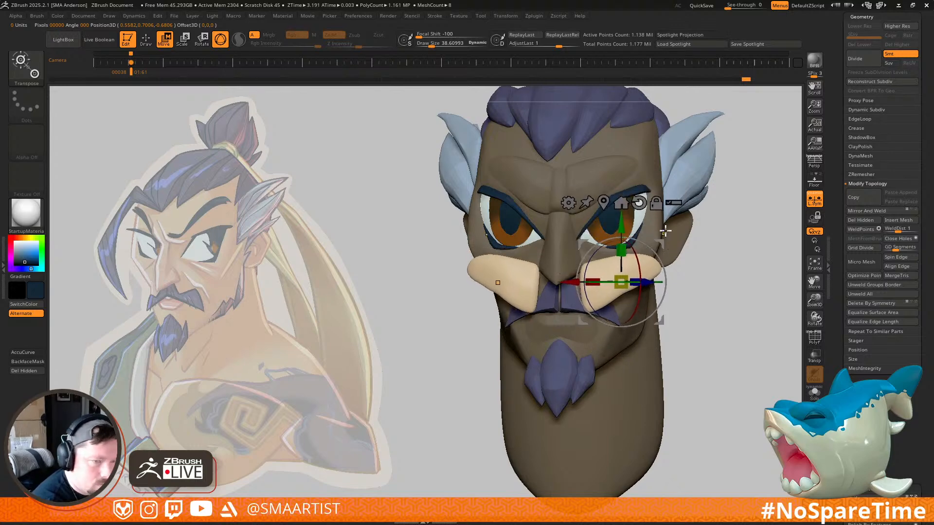
Step: Rotate the cheek shapes about 66 degrees and sink them into the cheeks beside the moustache
{"action": "right_click_drag", "start_coordinate": [665, 233], "coordinate": [692, 334], "text": "ctrl"}
{"action": "left_click_drag", "start_coordinate": [587, 316], "coordinate": [599, 368]}
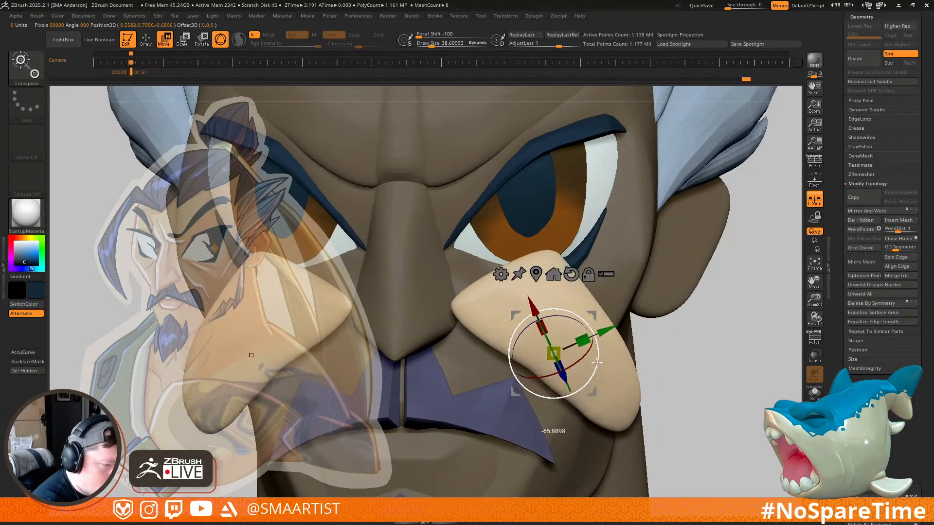
{"action": "right_click_drag", "start_coordinate": [592, 315], "coordinate": [572, 345]}
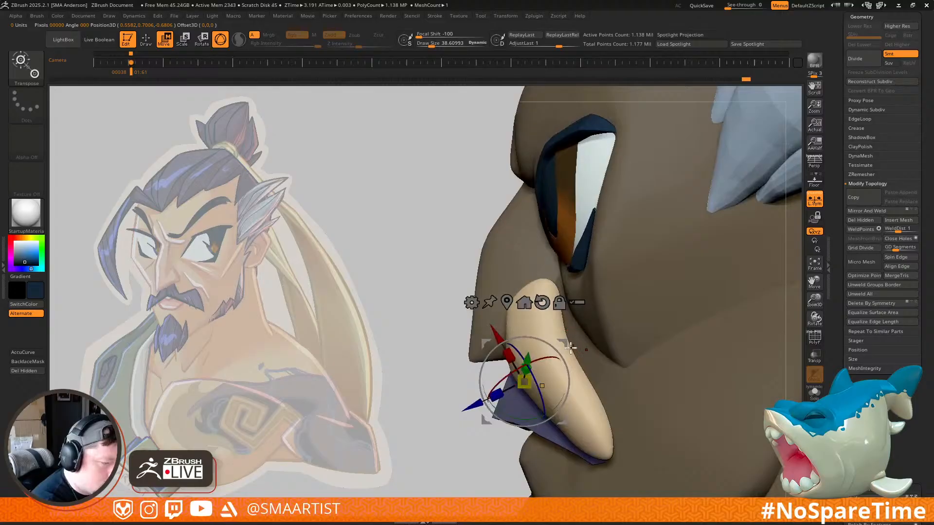
{"action": "left_click_drag", "start_coordinate": [565, 344], "coordinate": [612, 347]}
{"action": "right_click_drag", "start_coordinate": [612, 347], "coordinate": [652, 254]}
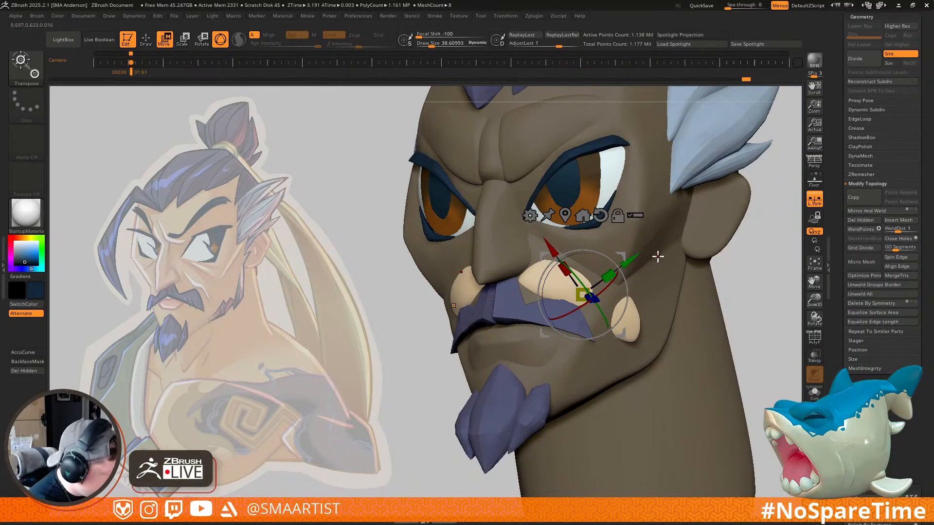
Step: Pull the cheek shapes with the Move brush into long tapered forms running from beside the nose down past the moustache ends
{"action": "mouse_move", "coordinate": [655, 285]}
{"action": "right_mouse_down"}
{"action": "mouse_move", "coordinate": [645, 266]}
{"action": "mouse_move", "coordinate": [643, 292]}
{"action": "mouse_move", "coordinate": [626, 311]}
{"action": "right_mouse_up"}
{"action": "key", "text": "b"}
{"action": "key", "text": "m"}
{"action": "key", "text": "v"}
{"action": "key", "text": "s"}
{"action": "left_click_drag", "start_coordinate": [626, 311], "coordinate": [653, 317]}
{"action": "right_click_drag", "start_coordinate": [605, 343], "coordinate": [584, 335]}
{"action": "mouse_move", "coordinate": [527, 240]}
{"action": "right_mouse_down"}
{"action": "mouse_move", "coordinate": [581, 246]}
{"action": "mouse_move", "coordinate": [569, 293]}
{"action": "mouse_move", "coordinate": [588, 294]}
{"action": "mouse_move", "coordinate": [599, 273]}
{"action": "right_mouse_up"}
{"action": "key", "text": "s"}
{"action": "left_click_drag", "start_coordinate": [613, 298], "coordinate": [603, 297]}
{"action": "mouse_move", "coordinate": [609, 307]}
{"action": "right_mouse_down"}
{"action": "mouse_move", "coordinate": [587, 319]}
{"action": "mouse_move", "coordinate": [626, 267]}
{"action": "mouse_move", "coordinate": [613, 273]}
{"action": "mouse_move", "coordinate": [633, 273]}
{"action": "mouse_move", "coordinate": [620, 288]}
{"action": "mouse_move", "coordinate": [600, 263]}
{"action": "mouse_move", "coordinate": [574, 279]}
{"action": "right_mouse_up"}
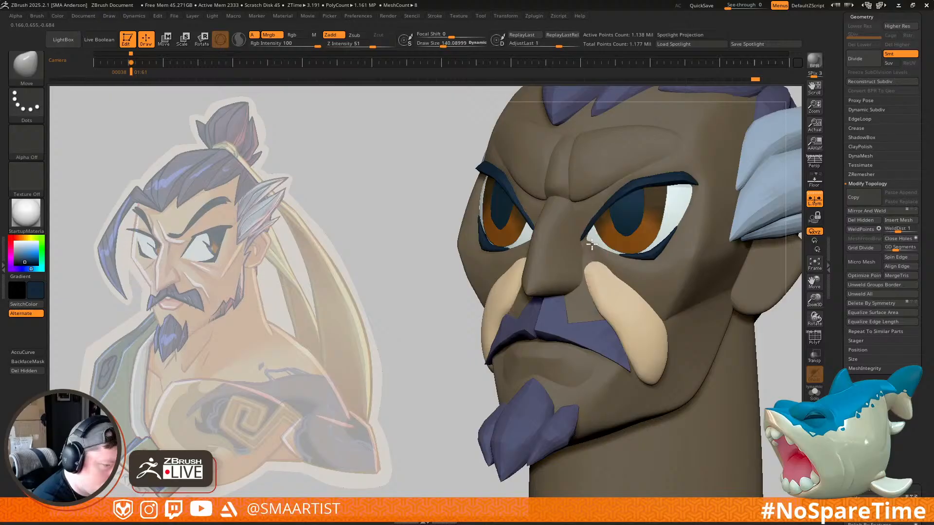
{"action": "mouse_move", "coordinate": [590, 245]}
{"action": "right_mouse_down"}
{"action": "mouse_move", "coordinate": [611, 329]}
{"action": "mouse_move", "coordinate": [576, 253]}
{"action": "mouse_move", "coordinate": [612, 248]}
{"action": "right_mouse_up"}
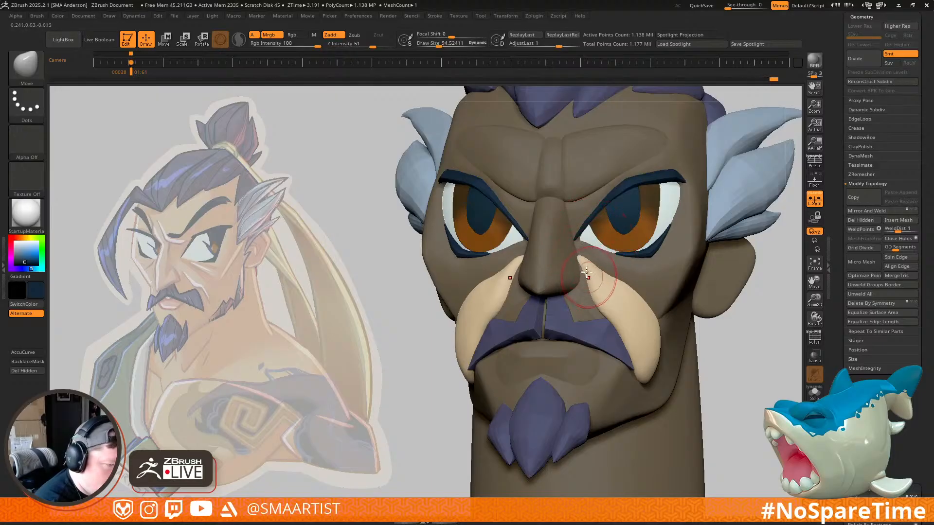
Step: Isolate the two cheek shapes with the SelectRect brush, hiding the rest of the face mesh
{"action": "mouse_move", "coordinate": [600, 268]}
{"action": "right_mouse_down"}
{"action": "mouse_move", "coordinate": [585, 307]}
{"action": "mouse_move", "coordinate": [582, 279]}
{"action": "mouse_move", "coordinate": [613, 314]}
{"action": "mouse_move", "coordinate": [598, 260]}
{"action": "mouse_move", "coordinate": [619, 311]}
{"action": "mouse_move", "coordinate": [592, 287]}
{"action": "right_mouse_up"}
{"action": "key", "text": "s"}
{"action": "key", "text": "ctrl+s"}
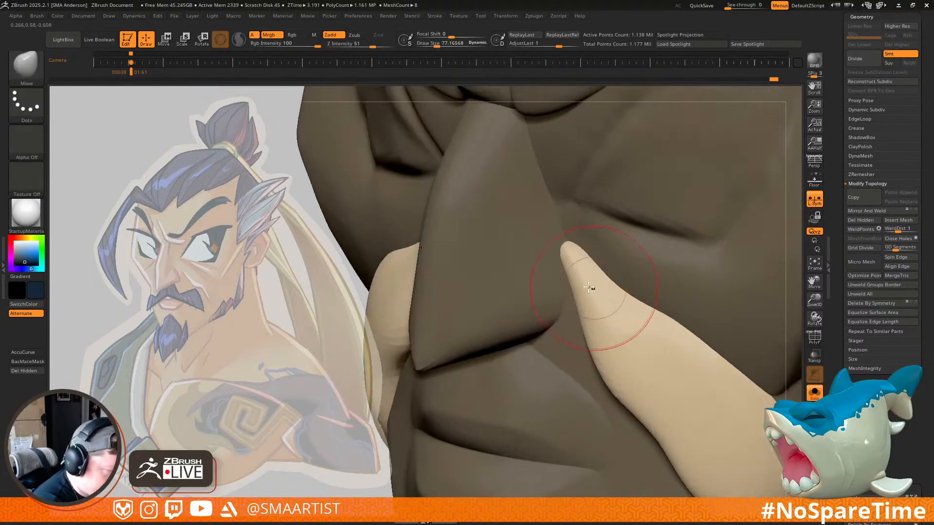
{"action": "left_click", "coordinate": [595, 300], "text": "ctrl+shift"}
{"action": "key", "text": "ctrl+z"}
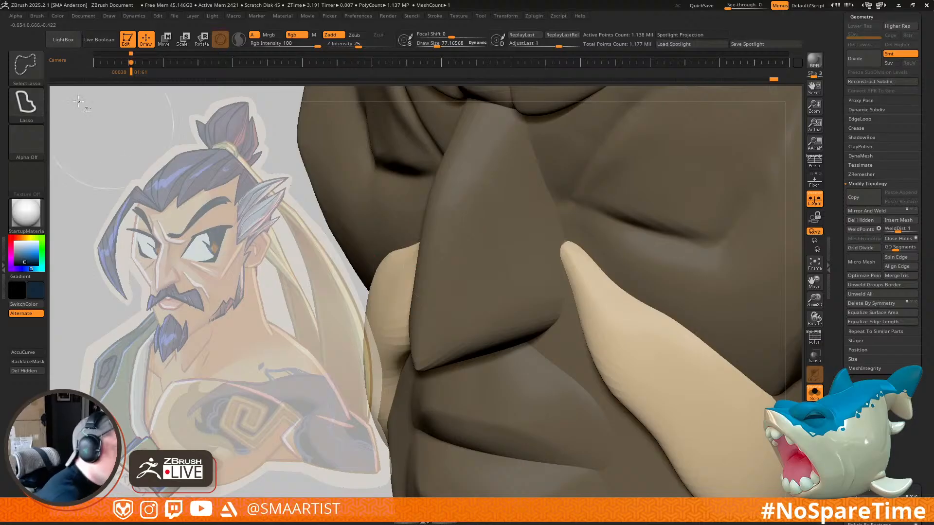
{"action": "left_click", "coordinate": [29, 67]}
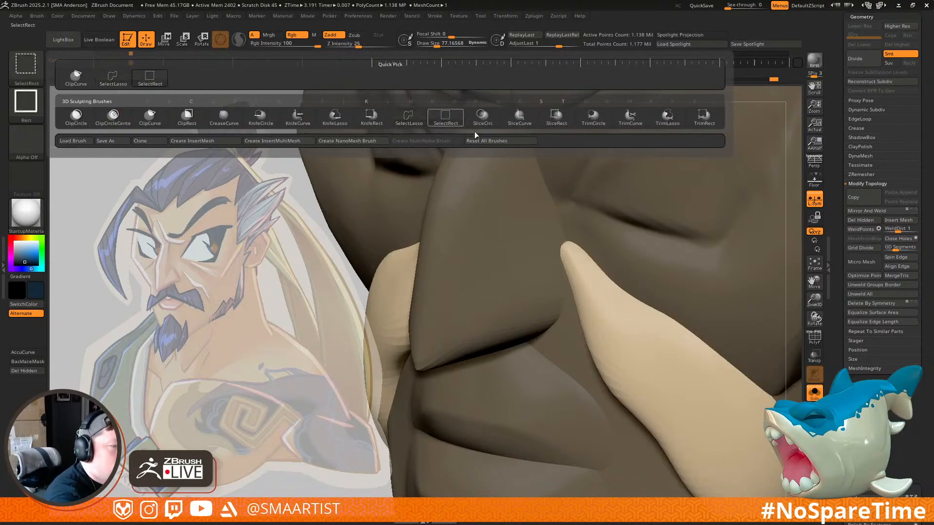
{"action": "left_click", "coordinate": [446, 117]}
{"action": "left_click", "coordinate": [625, 341], "text": "ctrl+shift"}
Step: Switch to the TrimDynamic brush for flattening the surfaces of the isolated cheek shapes
{"action": "key", "text": "b"}
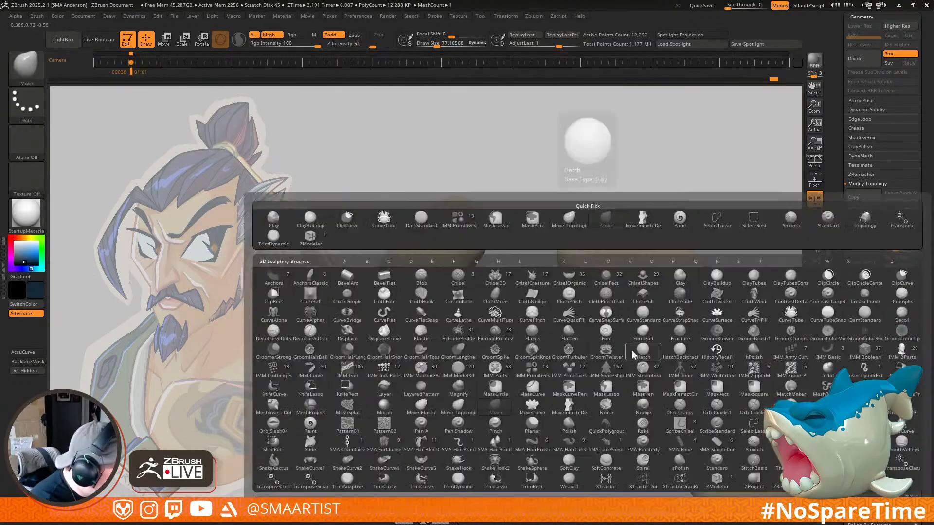
{"action": "key", "text": "t"}
{"action": "key", "text": "d"}
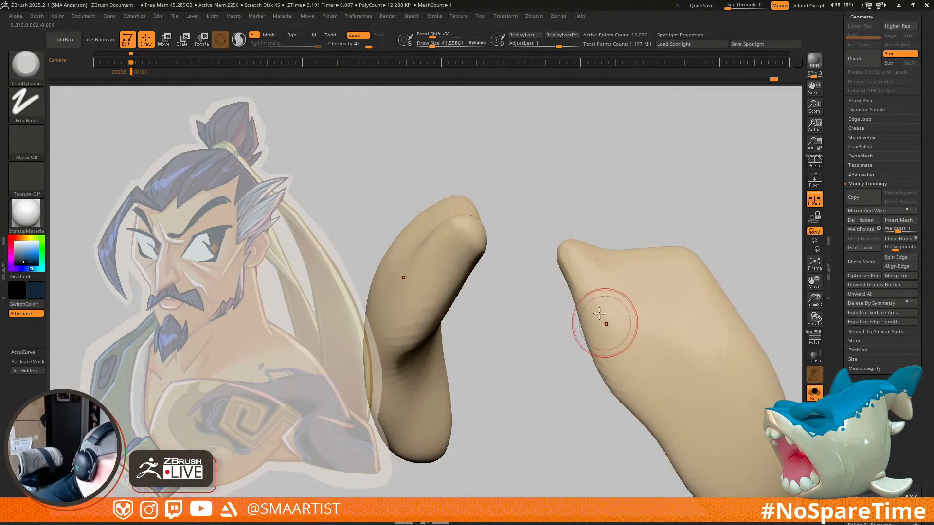
Step: Restore the hidden parts of the head and display all subtools, leaving only the cheek folds unmasked
{"action": "key", "text": "shift"}
{"action": "left_click", "coordinate": [610, 215], "text": "ctrl+shift"}
{"action": "mouse_move", "coordinate": [652, 335]}
{"action": "right_mouse_down", "text": "ctrl"}
{"action": "mouse_move", "coordinate": [635, 284]}
{"action": "mouse_move", "coordinate": [654, 309]}
{"action": "right_mouse_up", "text": "ctrl"}
{"action": "right_click_drag", "start_coordinate": [654, 309], "coordinate": [658, 281], "text": "ctrl"}
{"action": "left_click_drag", "start_coordinate": [690, 234], "coordinate": [701, 240], "text": "ctrl"}
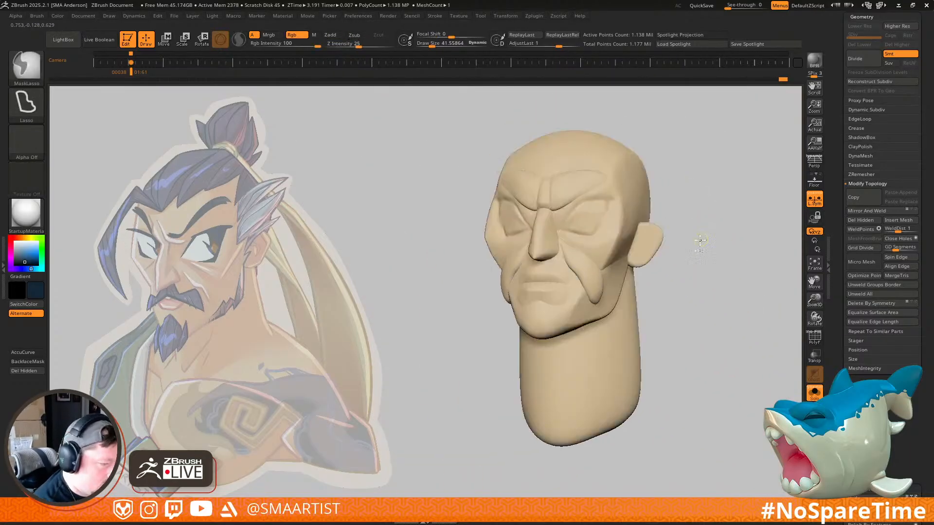
{"action": "key", "text": "ctrl+shift+s"}
{"action": "mouse_move", "coordinate": [605, 291]}
{"action": "right_mouse_down"}
{"action": "mouse_move", "coordinate": [615, 317]}
{"action": "mouse_move", "coordinate": [596, 282]}
{"action": "right_mouse_up"}
{"action": "key", "text": "ctrl+z"}
Step: Reshape the lower ends of the cheek folds beside the moustache tips using the Move brush at draw size about 104
{"action": "key", "text": "b"}
{"action": "key", "text": "m"}
{"action": "key", "text": "v"}
{"action": "key", "text": "s"}
{"action": "mouse_move", "coordinate": [587, 307]}
{"action": "left_mouse_down"}
{"action": "mouse_move", "coordinate": [601, 308]}
{"action": "mouse_move", "coordinate": [568, 303]}
{"action": "left_mouse_up"}
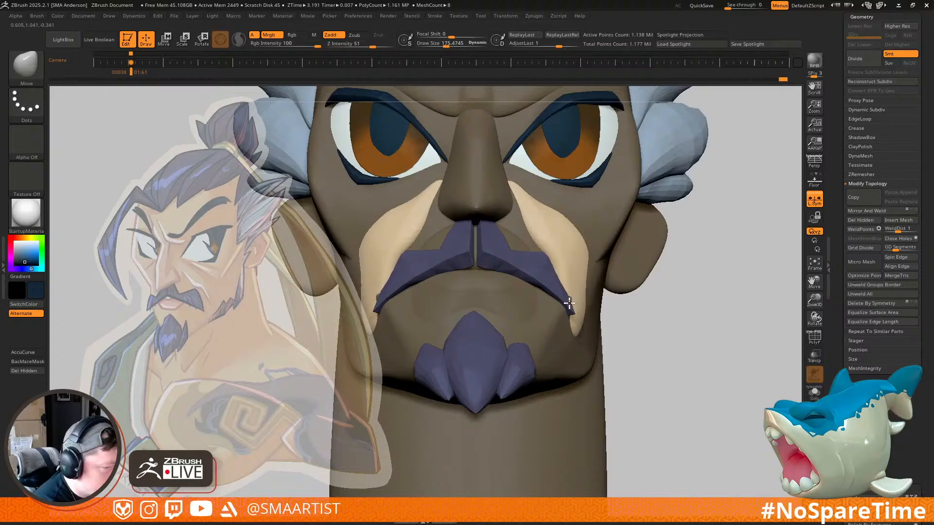
{"action": "right_click_drag", "start_coordinate": [584, 308], "coordinate": [576, 329]}
{"action": "key", "text": "s"}
{"action": "left_click_drag", "start_coordinate": [576, 328], "coordinate": [571, 333]}
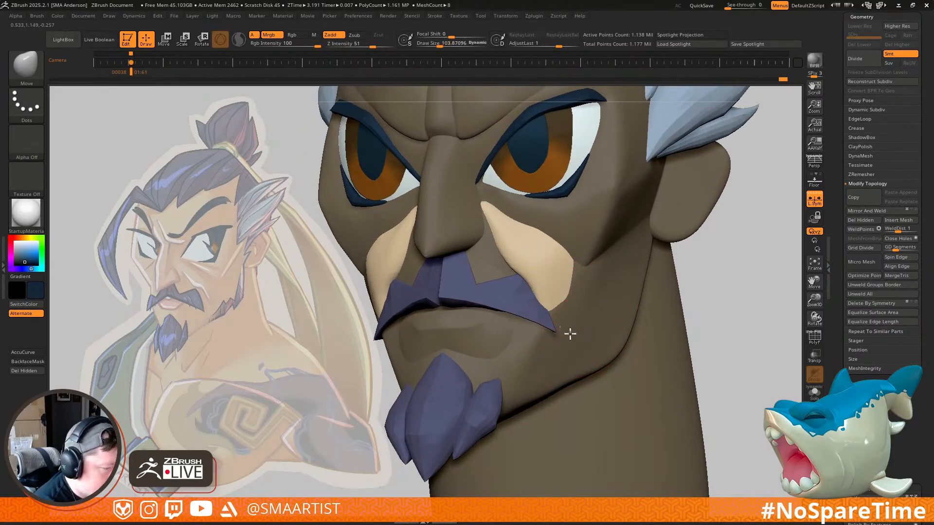
Step: Refine the cheek folds' outline between the nose and the moustache corners in side and three-quarter views, and clear the mask
{"action": "right_click_drag", "start_coordinate": [571, 311], "coordinate": [545, 306]}
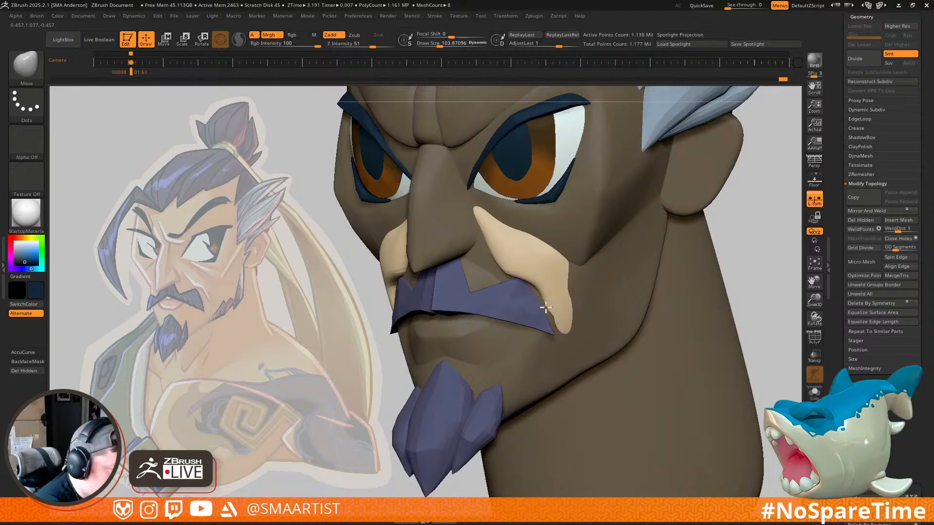
{"action": "right_click_drag", "start_coordinate": [548, 300], "coordinate": [546, 326]}
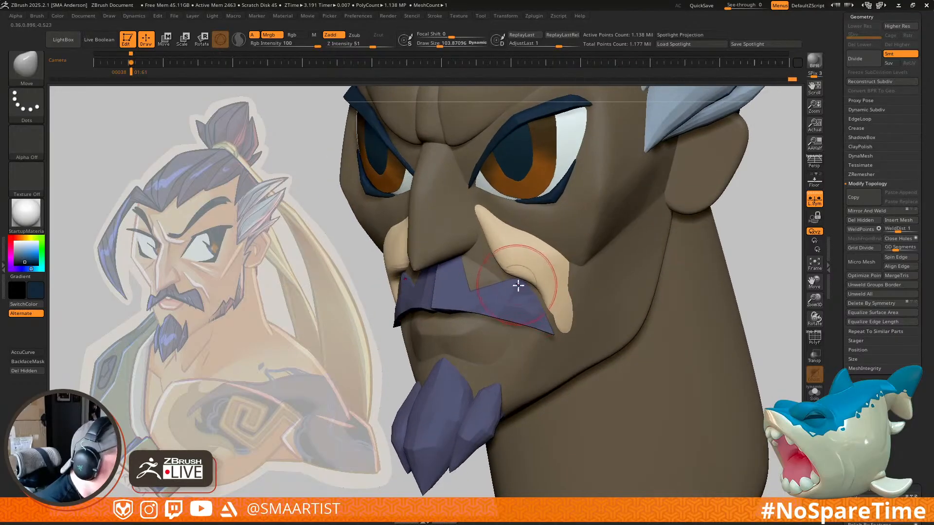
{"action": "right_click_drag", "start_coordinate": [491, 249], "coordinate": [537, 249]}
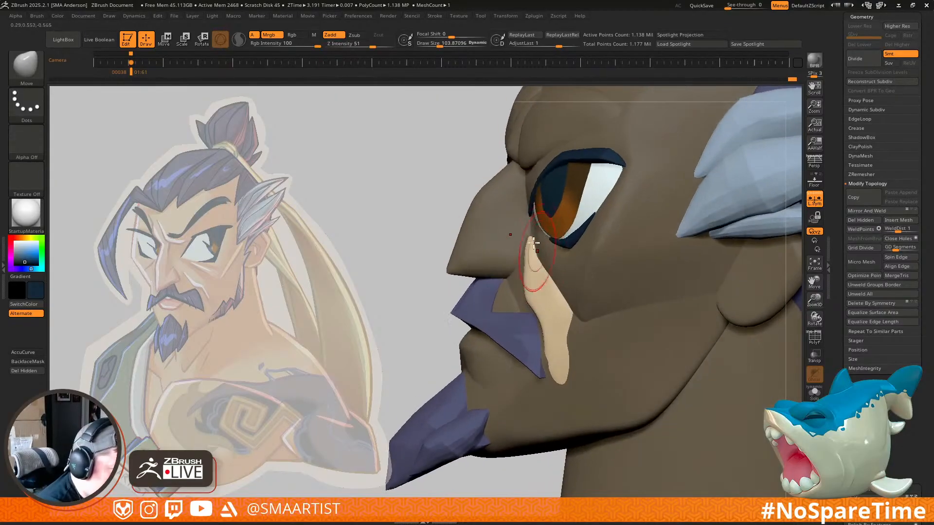
{"action": "mouse_move", "coordinate": [546, 297]}
{"action": "right_mouse_down"}
{"action": "mouse_move", "coordinate": [538, 253]}
{"action": "mouse_move", "coordinate": [550, 313]}
{"action": "mouse_move", "coordinate": [604, 370]}
{"action": "mouse_move", "coordinate": [598, 338]}
{"action": "mouse_move", "coordinate": [566, 337]}
{"action": "mouse_move", "coordinate": [553, 365]}
{"action": "right_mouse_up"}
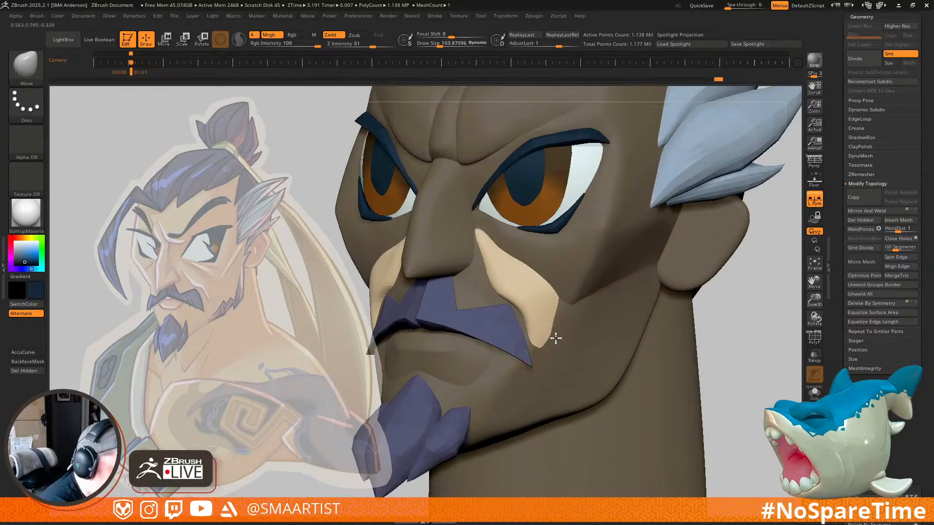
{"action": "right_click_drag", "start_coordinate": [554, 349], "coordinate": [598, 272], "text": "alt"}
{"action": "mouse_move", "coordinate": [719, 381]}
{"action": "right_mouse_down", "text": "ctrl"}
{"action": "mouse_move", "coordinate": [733, 376]}
{"action": "mouse_move", "coordinate": [676, 320]}
{"action": "right_mouse_up", "text": "ctrl"}
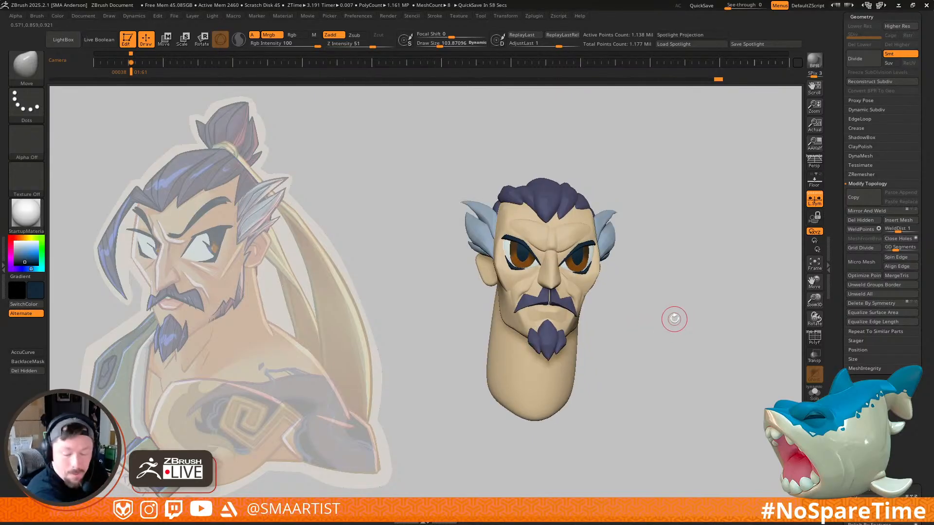
Step: Refine the crease of the cheek folds beside the nose using the Move brush at draw size about 51
{"action": "mouse_move", "coordinate": [626, 328]}
{"action": "right_mouse_down"}
{"action": "mouse_move", "coordinate": [614, 322]}
{"action": "mouse_move", "coordinate": [637, 389]}
{"action": "mouse_move", "coordinate": [627, 379]}
{"action": "right_mouse_up"}
{"action": "right_click_drag", "start_coordinate": [643, 307], "coordinate": [625, 320]}
{"action": "left_click", "coordinate": [626, 321], "text": "ctrl"}
{"action": "left_click_drag", "start_coordinate": [623, 317], "coordinate": [630, 327], "text": "ctrl"}
{"action": "mouse_move", "coordinate": [627, 321]}
{"action": "right_mouse_down"}
{"action": "mouse_move", "coordinate": [609, 271]}
{"action": "mouse_move", "coordinate": [597, 270]}
{"action": "right_mouse_up"}
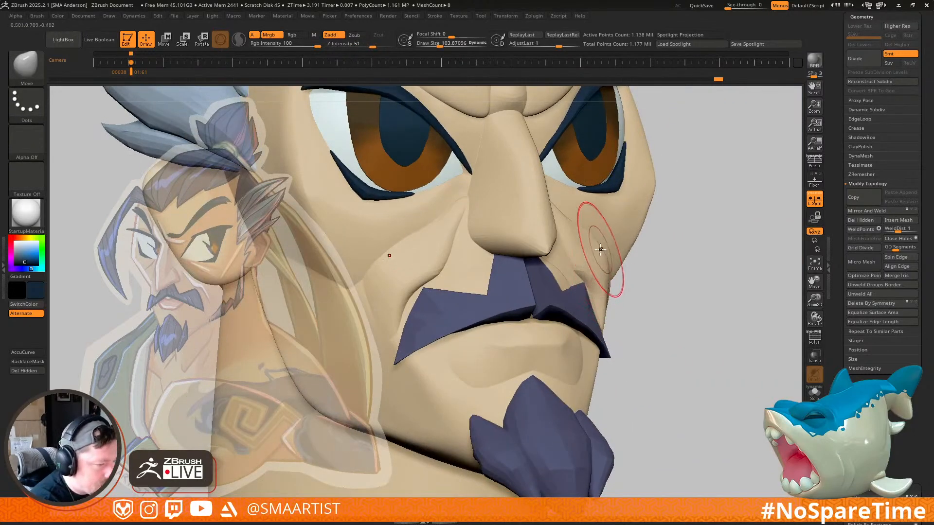
{"action": "mouse_move", "coordinate": [611, 252]}
{"action": "right_mouse_down"}
{"action": "mouse_move", "coordinate": [564, 279]}
{"action": "mouse_move", "coordinate": [577, 306]}
{"action": "mouse_move", "coordinate": [565, 253]}
{"action": "mouse_move", "coordinate": [539, 250]}
{"action": "right_mouse_up"}
{"action": "key", "text": "s"}
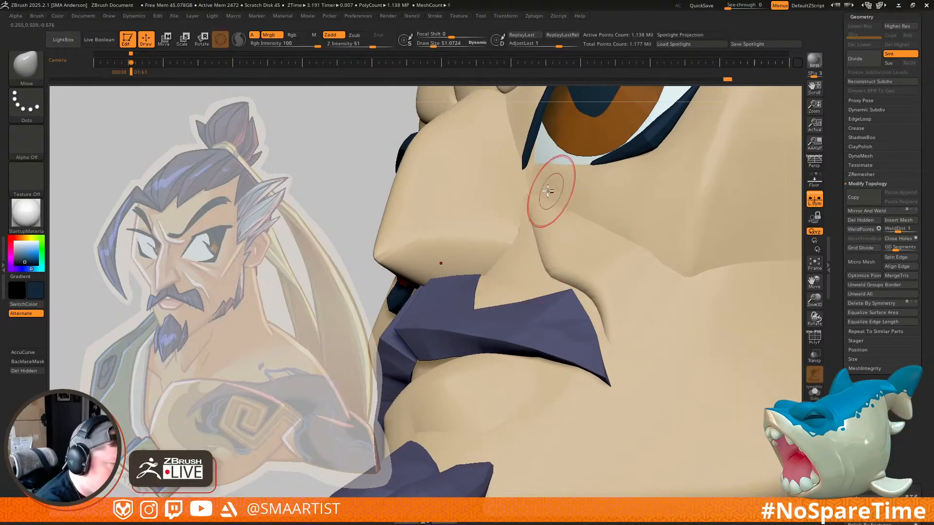
{"action": "mouse_move", "coordinate": [539, 191]}
{"action": "right_mouse_down"}
{"action": "mouse_move", "coordinate": [584, 315]}
{"action": "mouse_move", "coordinate": [570, 292]}
{"action": "mouse_move", "coordinate": [567, 244]}
{"action": "mouse_move", "coordinate": [569, 271]}
{"action": "right_mouse_up"}
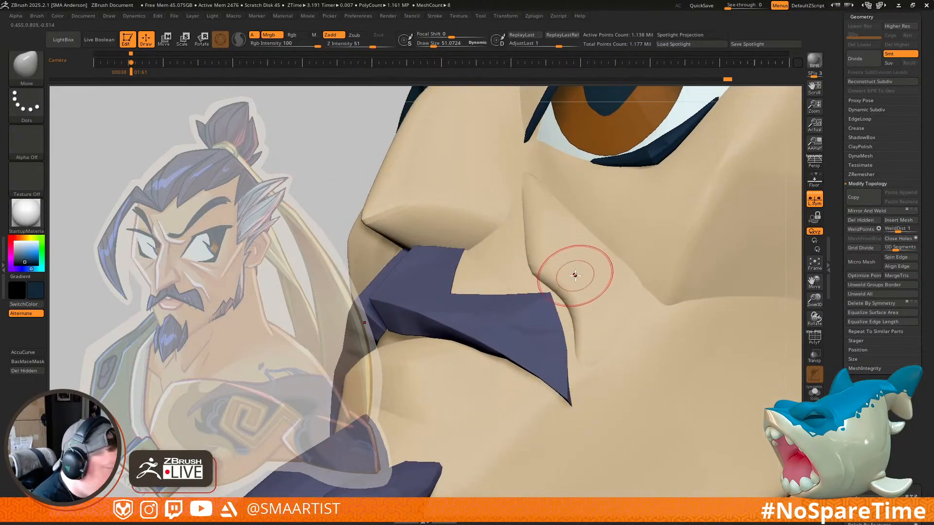
{"action": "mouse_move", "coordinate": [589, 271]}
{"action": "right_mouse_down"}
{"action": "mouse_move", "coordinate": [585, 219]}
{"action": "mouse_move", "coordinate": [578, 267]}
{"action": "right_mouse_up"}
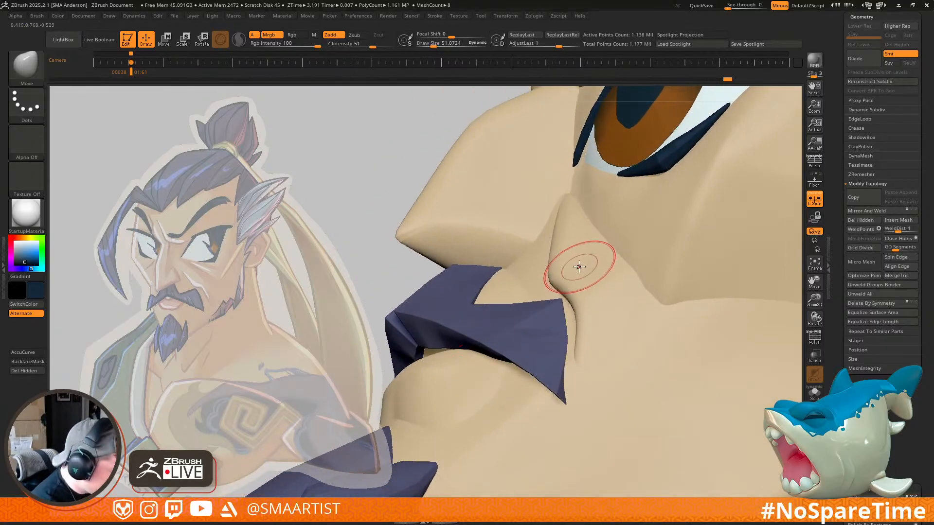
Step: Isolate the cheek folds, flatten their surface with the TrimDynamic brush, and restore the rest of the head
{"action": "key", "text": "ctrl+shift"}
{"action": "left_click", "coordinate": [580, 265], "text": "ctrl+shift"}
{"action": "key", "text": "b"}
{"action": "key", "text": "t"}
{"action": "key", "text": "d"}
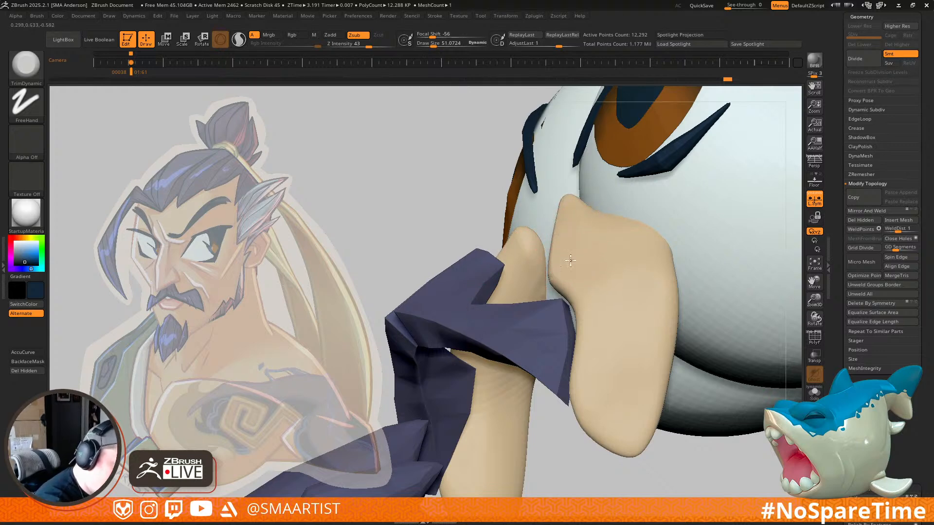
{"action": "left_click", "coordinate": [444, 188], "text": "ctrl+shift"}
{"action": "mouse_move", "coordinate": [638, 321]}
{"action": "right_mouse_down", "text": "ctrl"}
{"action": "mouse_move", "coordinate": [670, 335]}
{"action": "mouse_move", "coordinate": [667, 274]}
{"action": "mouse_move", "coordinate": [734, 307]}
{"action": "mouse_move", "coordinate": [736, 279]}
{"action": "mouse_move", "coordinate": [702, 275]}
{"action": "mouse_move", "coordinate": [699, 319]}
{"action": "right_mouse_up", "text": "ctrl"}
{"action": "right_click_drag", "start_coordinate": [553, 298], "coordinate": [572, 357], "text": "ctrl"}
Step: Isolate the cheek folds over the reference drawing, pull them to match it with the Move brush, and restore the full head
{"action": "key", "text": "b"}
{"action": "key", "text": "m"}
{"action": "key", "text": "v"}
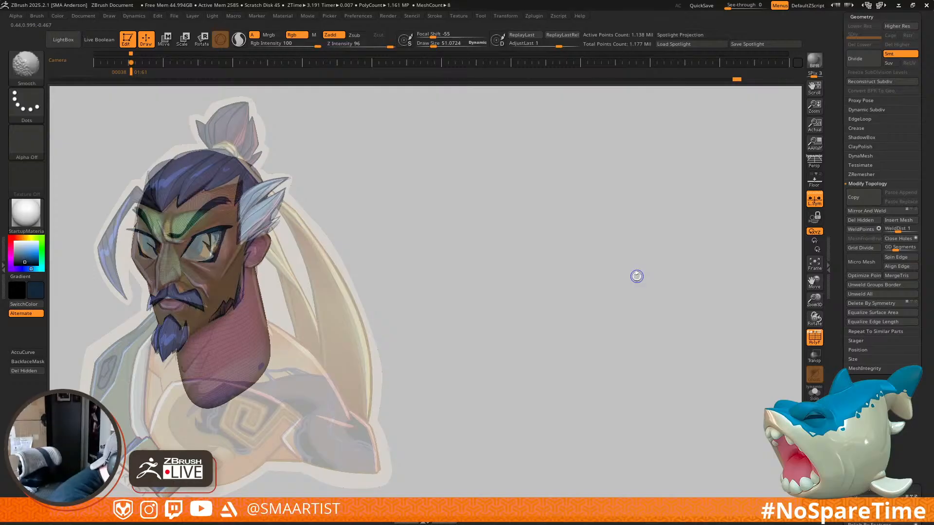
{"action": "key", "text": "shift+f"}
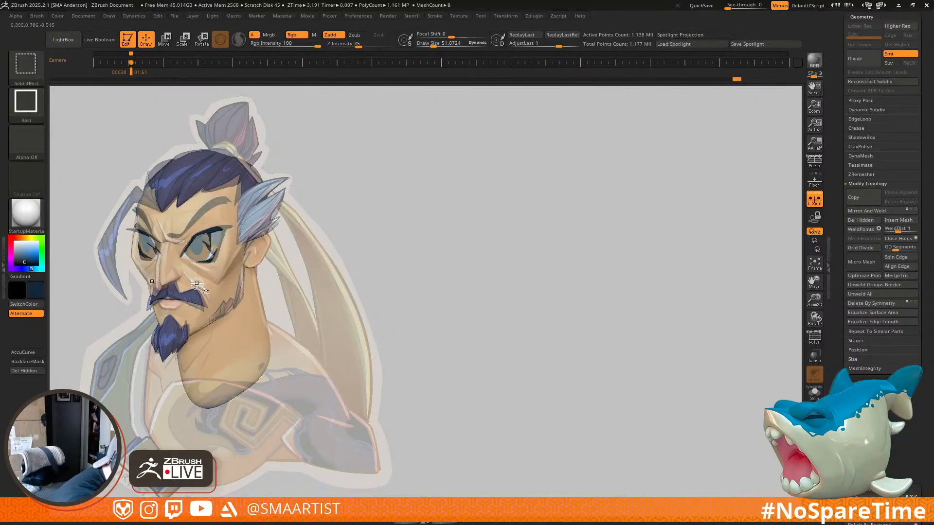
{"action": "left_click", "coordinate": [204, 290], "text": "ctrl+shift"}
{"action": "key", "text": "b"}
{"action": "key", "text": "m"}
{"action": "key", "text": "v"}
{"action": "left_click_drag", "start_coordinate": [189, 273], "coordinate": [197, 272]}
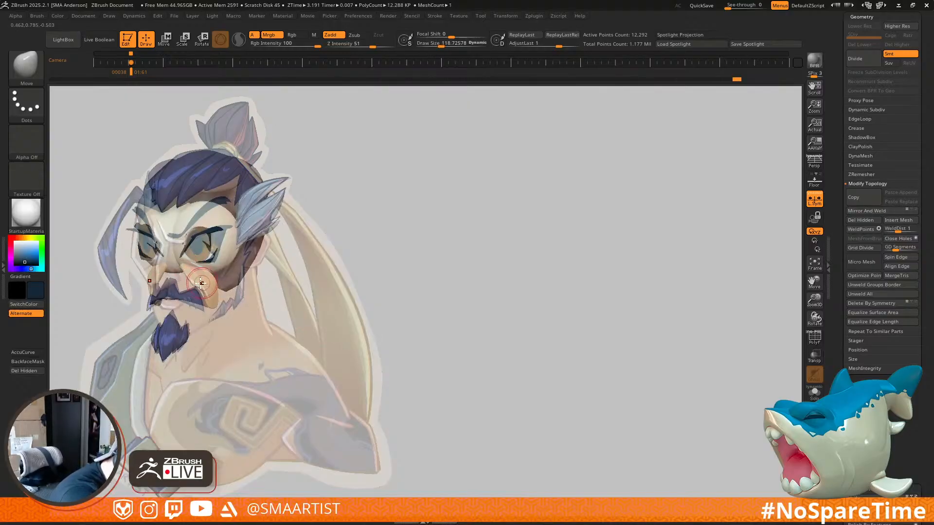
{"action": "left_click_drag", "start_coordinate": [196, 282], "coordinate": [193, 283]}
{"action": "mouse_move", "coordinate": [421, 320]}
{"action": "left_mouse_down", "text": "alt"}
{"action": "mouse_move", "coordinate": [724, 326]}
{"action": "mouse_move", "coordinate": [716, 298]}
{"action": "mouse_move", "coordinate": [709, 329]}
{"action": "left_mouse_up", "text": "alt"}
{"action": "left_click", "coordinate": [648, 359], "text": "ctrl+shift"}
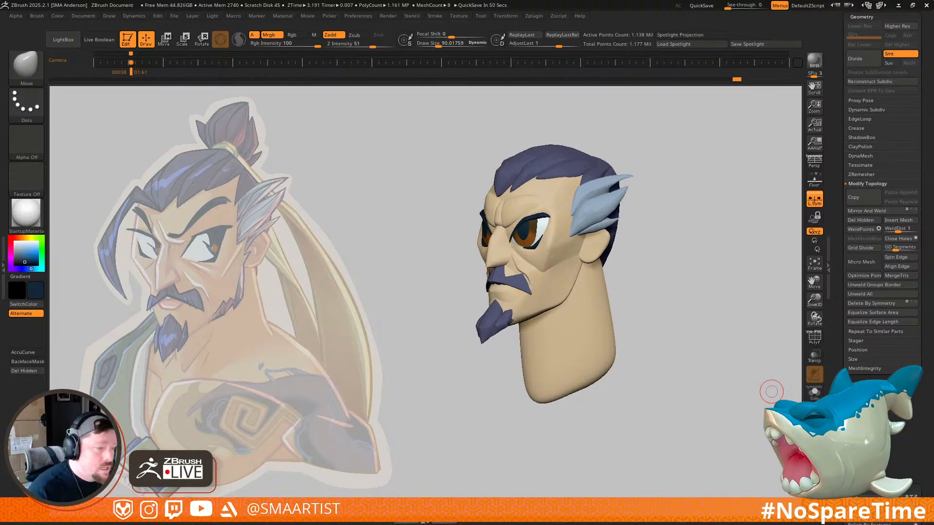
Step: Sample the pink lip colour from the reference image and select the Paint brush
{"action": "mouse_move", "coordinate": [641, 273]}
{"action": "left_mouse_down"}
{"action": "mouse_move", "coordinate": [673, 265]}
{"action": "mouse_move", "coordinate": [669, 279]}
{"action": "mouse_move", "coordinate": [650, 277]}
{"action": "mouse_move", "coordinate": [668, 282]}
{"action": "mouse_move", "coordinate": [642, 286]}
{"action": "mouse_move", "coordinate": [658, 262]}
{"action": "mouse_move", "coordinate": [650, 266]}
{"action": "left_mouse_up"}
{"action": "key", "text": "z"}
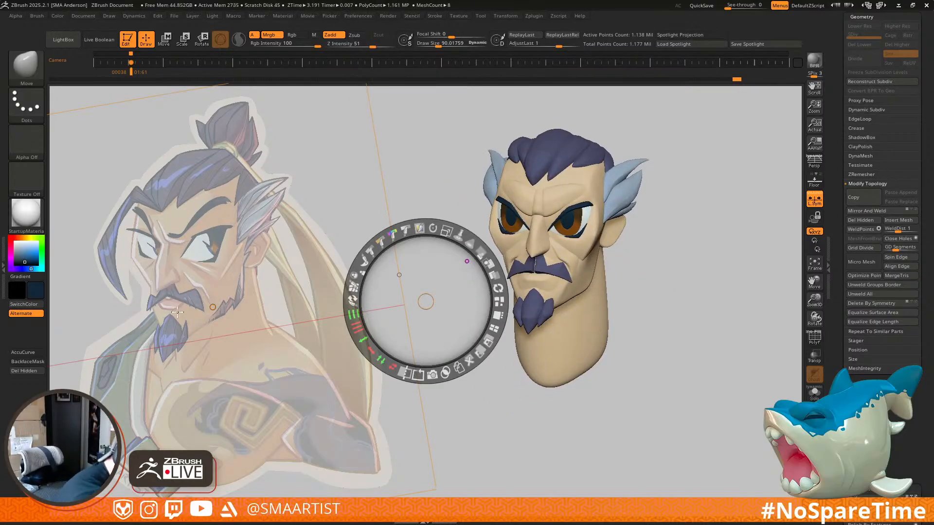
{"action": "key", "text": "z"}
{"action": "right_click_drag", "start_coordinate": [555, 262], "coordinate": [540, 293], "text": "ctrl"}
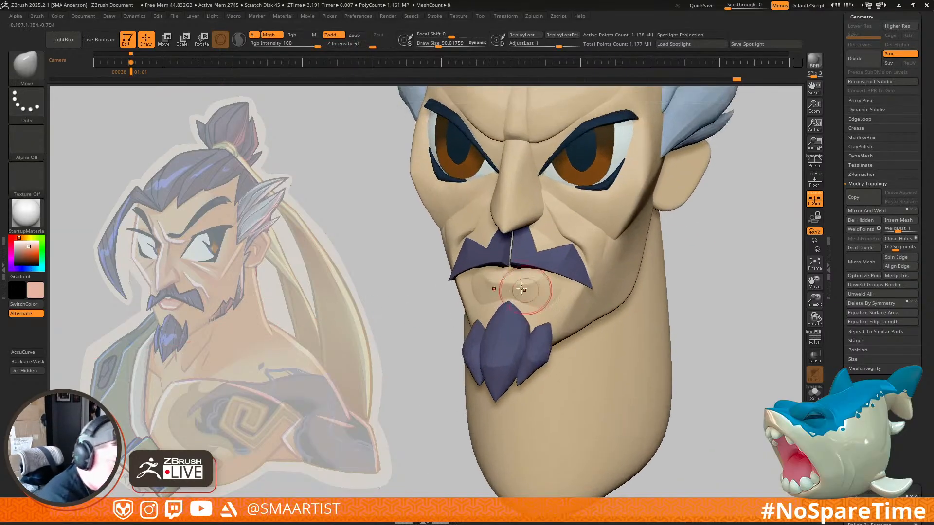
{"action": "key", "text": "b"}
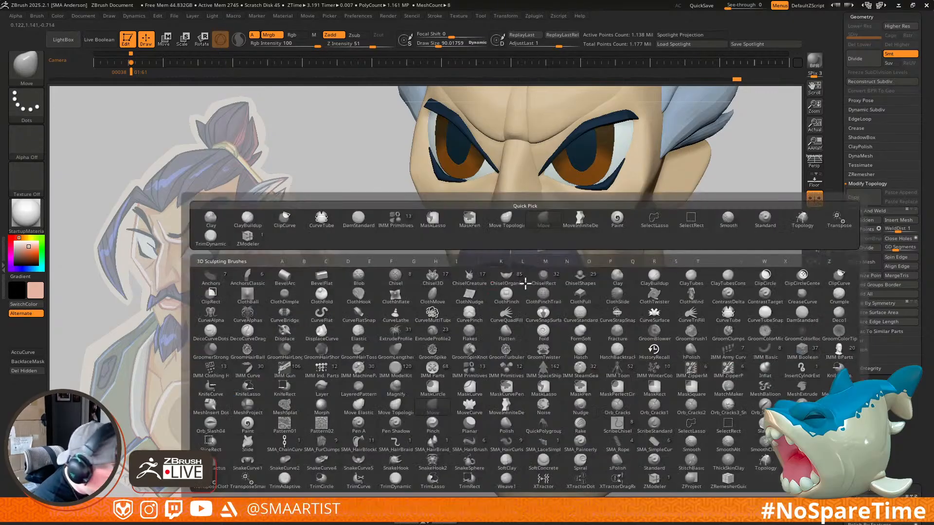
{"action": "key", "text": "p"}
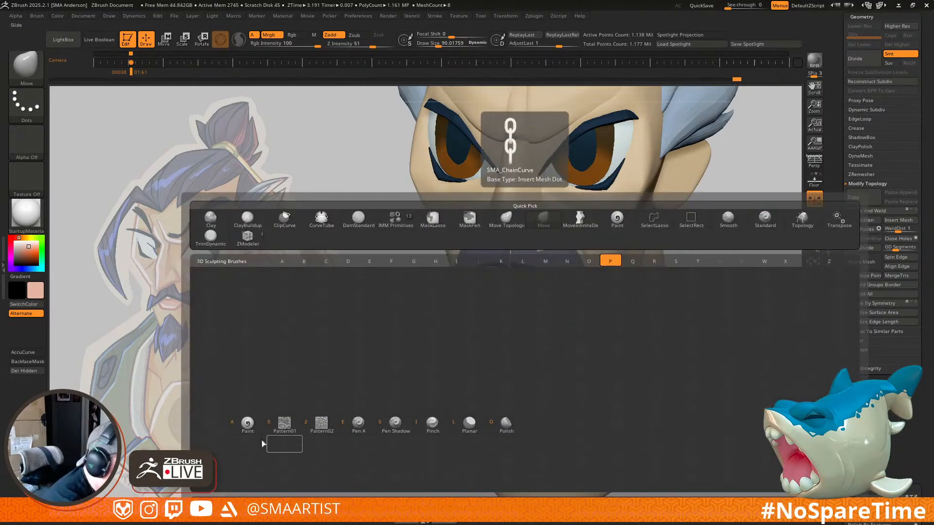
{"action": "left_click", "coordinate": [247, 423]}
Step: Solo the head mesh and paint the upper and lower lips pink at draw size about 26
{"action": "key", "text": "s"}
{"action": "left_click_drag", "start_coordinate": [528, 273], "coordinate": [523, 275]}
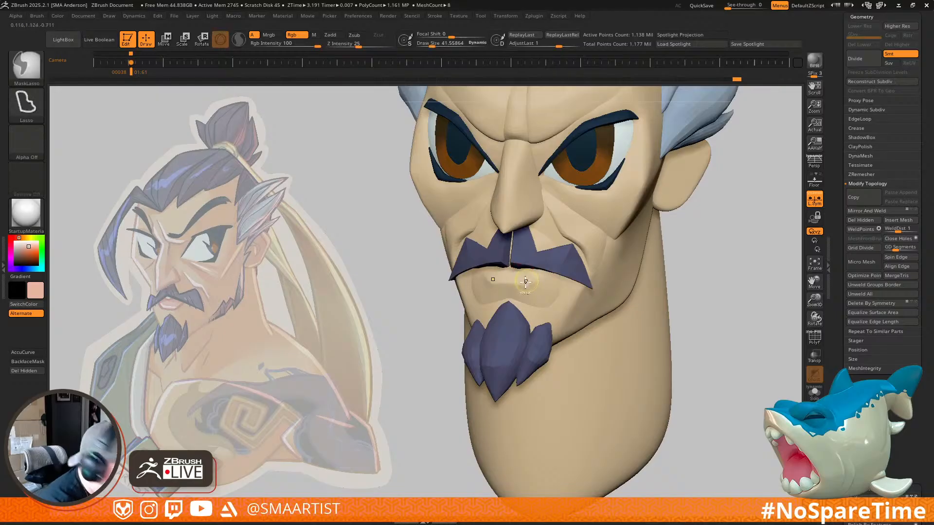
{"action": "key", "text": "ctrl+s"}
{"action": "mouse_move", "coordinate": [521, 294]}
{"action": "right_mouse_down"}
{"action": "mouse_move", "coordinate": [532, 272]}
{"action": "mouse_move", "coordinate": [511, 304]}
{"action": "right_mouse_up"}
{"action": "key", "text": "s"}
{"action": "left_click_drag", "start_coordinate": [424, 272], "coordinate": [414, 273]}
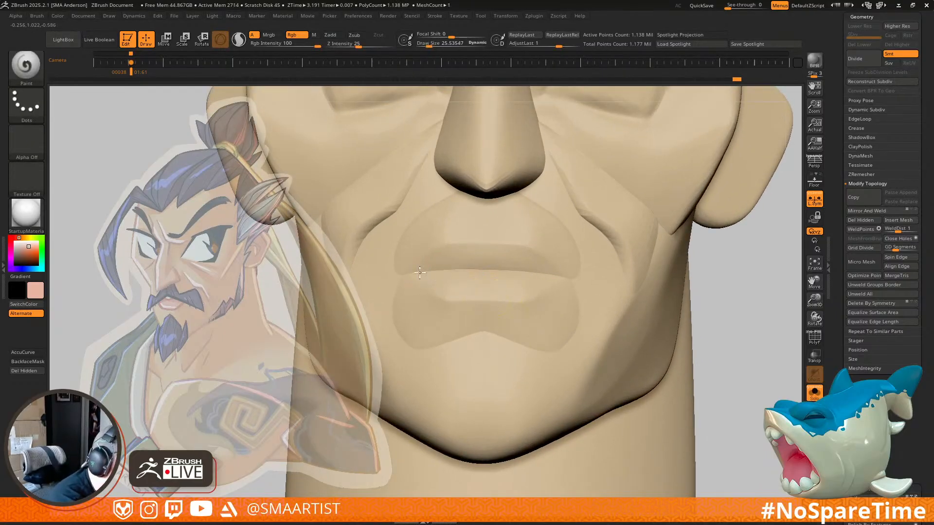
{"action": "key", "text": "ctrl+z"}
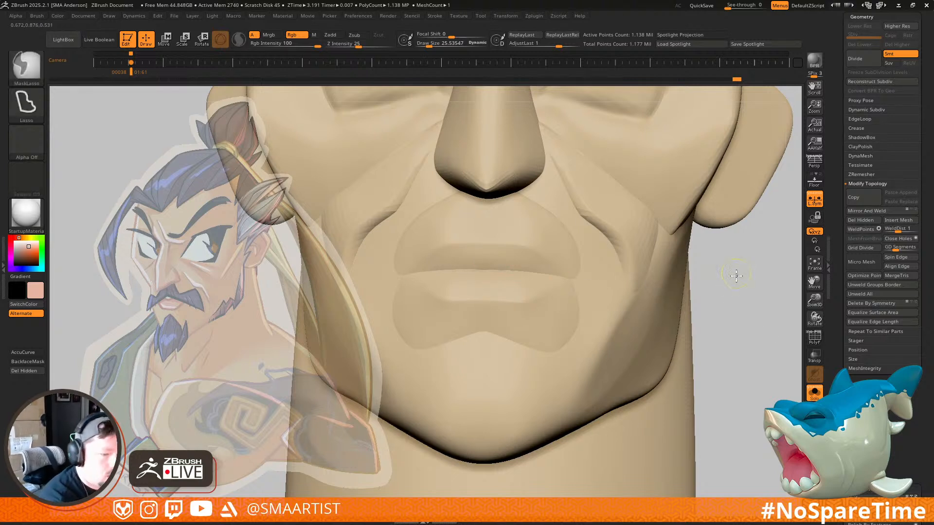
{"action": "left_click_drag", "start_coordinate": [424, 261], "coordinate": [477, 253]}
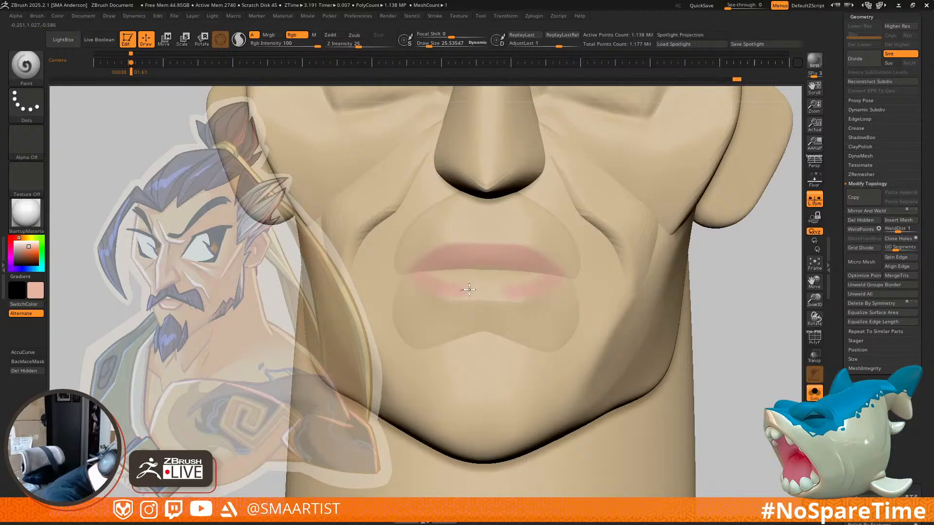
{"action": "right_click_drag", "start_coordinate": [628, 311], "coordinate": [586, 316], "text": "ctrl"}
{"action": "right_click_drag", "start_coordinate": [585, 316], "coordinate": [586, 350], "text": "ctrl"}
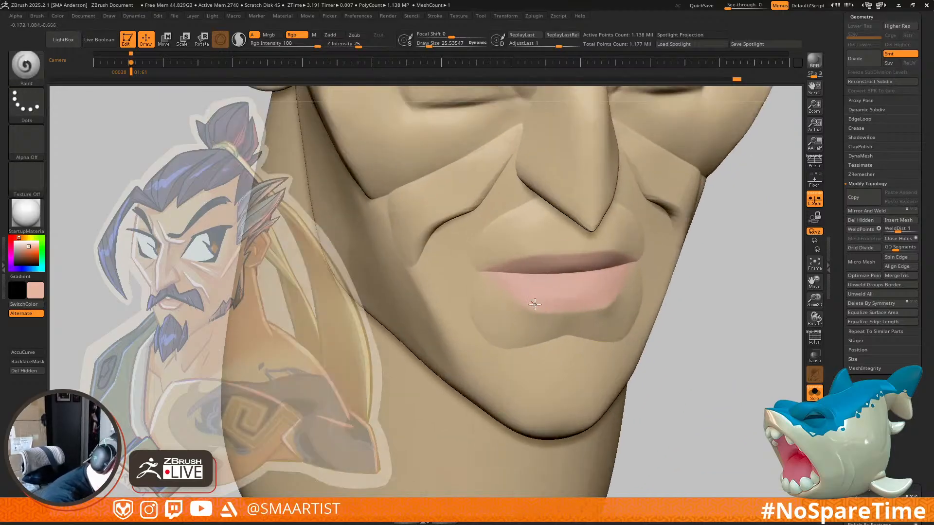
Step: Display all subtools again and sample the peach cheek colour below the eye in the reference image
{"action": "right_click_drag", "start_coordinate": [756, 412], "coordinate": [636, 292], "text": "ctrl"}
{"action": "key", "text": "ctrl+shift+s"}
{"action": "key", "text": "z"}
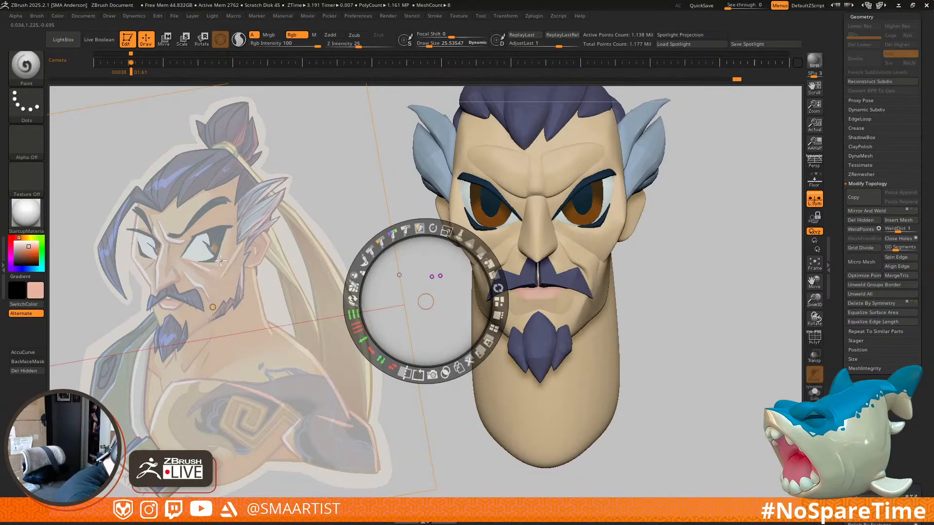
{"action": "key", "text": "z"}
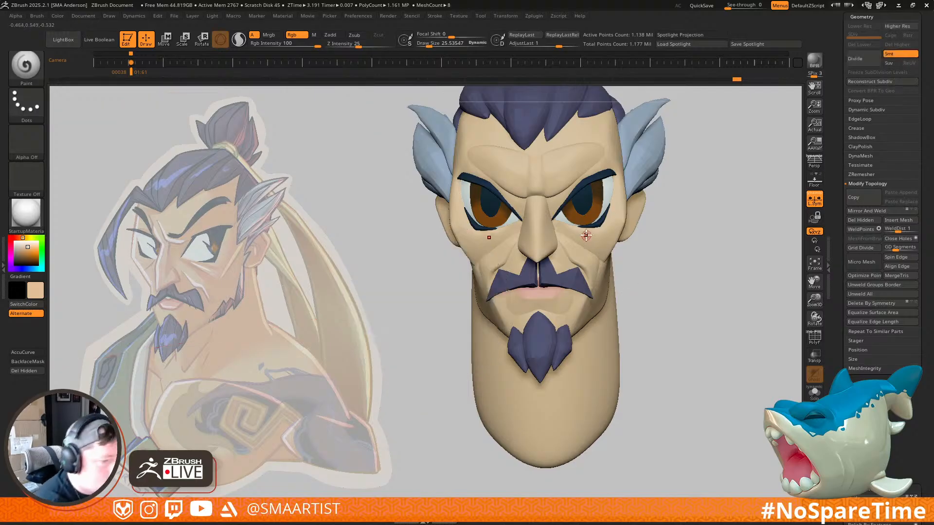
Step: Paint the sampled skin tone on the cheeks below the eyes with the Paint brush at draw size about 188
{"action": "key", "text": "s"}
{"action": "left_click_drag", "start_coordinate": [594, 230], "coordinate": [596, 230]}
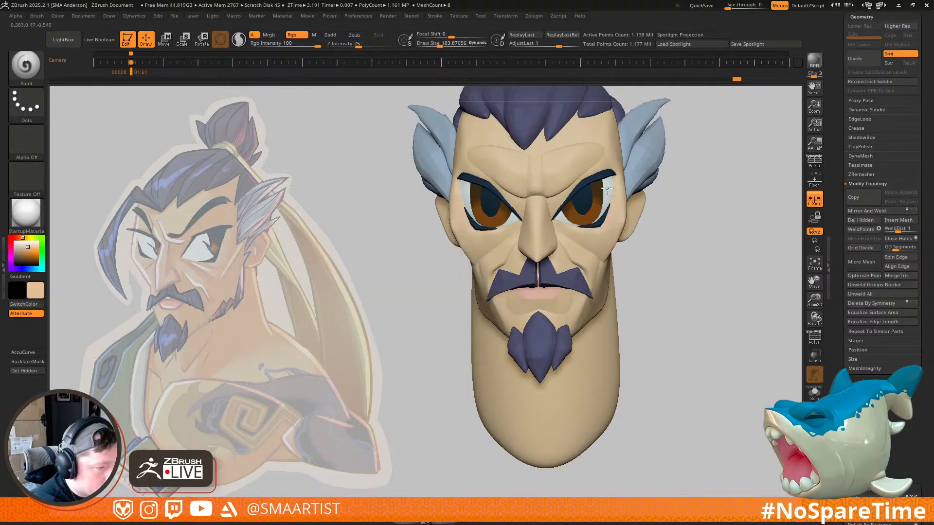
{"action": "right_click_drag", "start_coordinate": [626, 222], "coordinate": [606, 209]}
{"action": "key", "text": "s"}
{"action": "left_click_drag", "start_coordinate": [576, 216], "coordinate": [580, 215]}
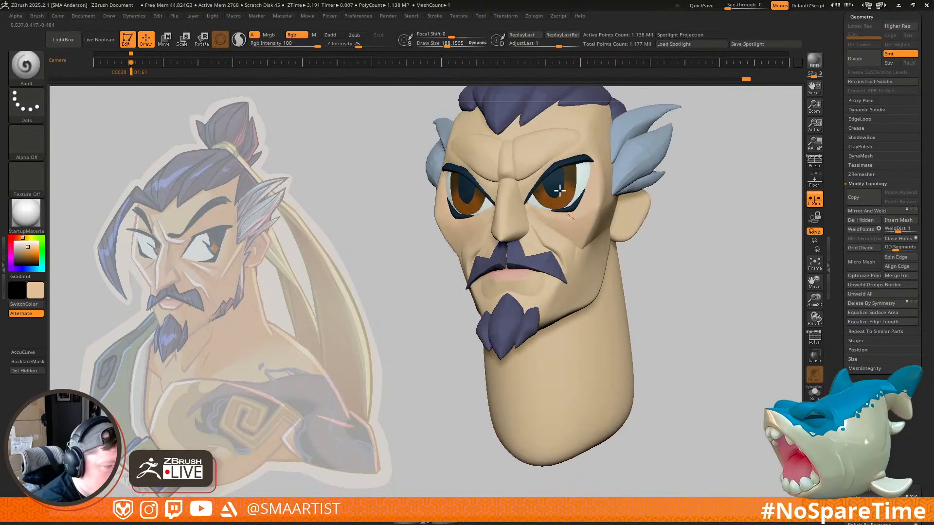
{"action": "right_click_drag", "start_coordinate": [606, 223], "coordinate": [599, 238]}
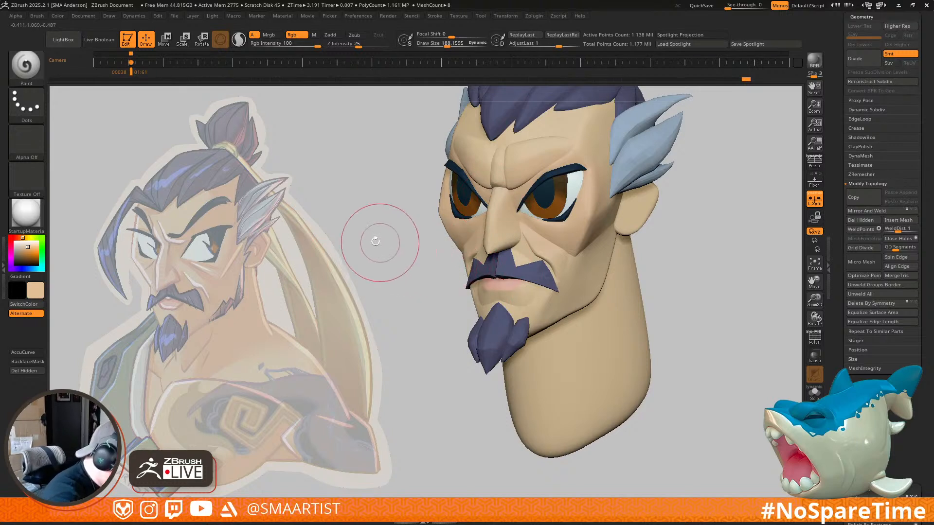
Step: Sample the pinkish nose colour from the reference image and paint it over the nose
{"action": "key", "text": "shift+z"}
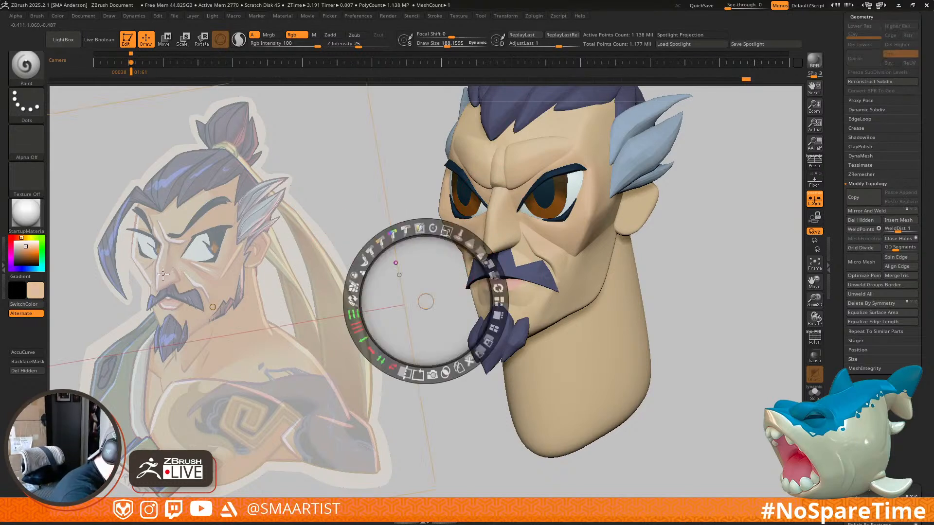
{"action": "key", "text": "shift+z"}
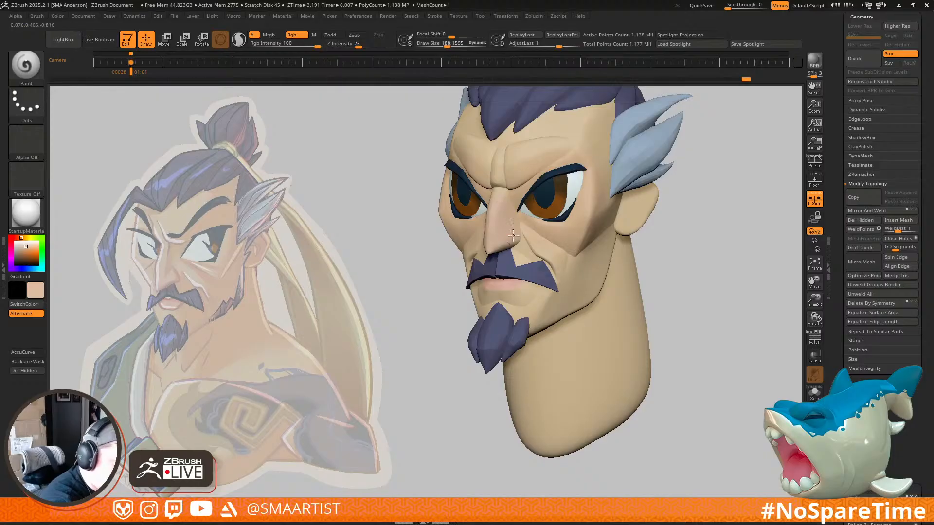
{"action": "mouse_move", "coordinate": [648, 212]}
{"action": "left_mouse_down"}
{"action": "mouse_move", "coordinate": [635, 230]}
{"action": "mouse_move", "coordinate": [673, 227]}
{"action": "mouse_move", "coordinate": [696, 212]}
{"action": "mouse_move", "coordinate": [694, 223]}
{"action": "mouse_move", "coordinate": [691, 207]}
{"action": "mouse_move", "coordinate": [673, 235]}
{"action": "mouse_move", "coordinate": [693, 244]}
{"action": "mouse_move", "coordinate": [683, 235]}
{"action": "left_mouse_up"}
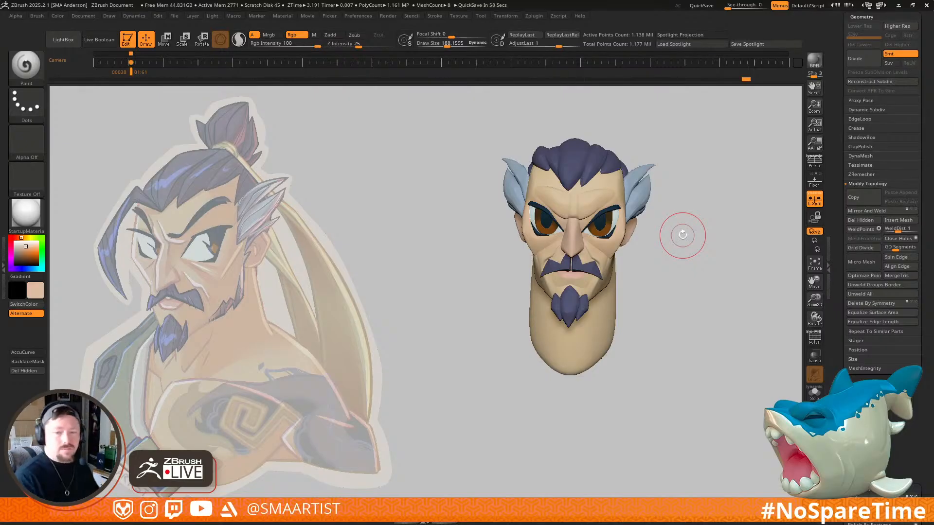
{"action": "left_click_drag", "start_coordinate": [650, 234], "coordinate": [705, 243]}
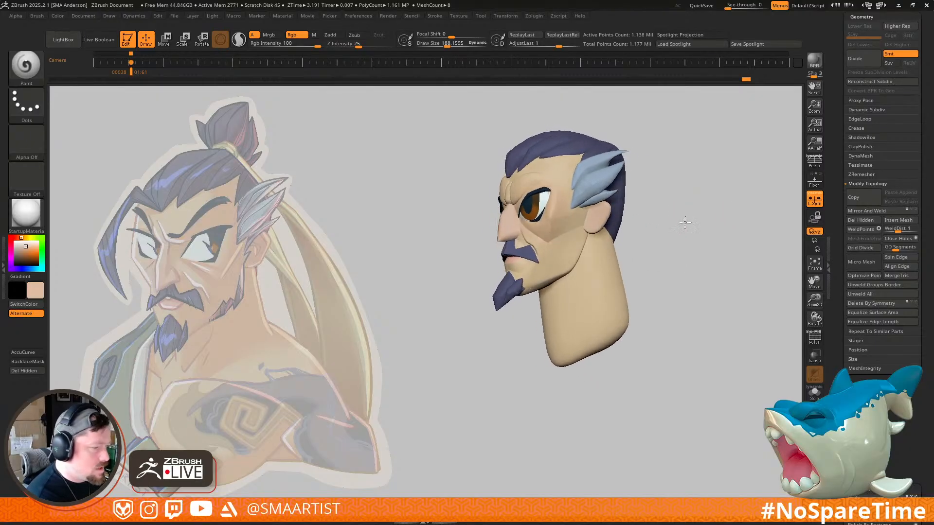
Step: Mask the face mesh so that only the lower cheek and jaw area stays unmasked
{"action": "left_click_drag", "start_coordinate": [685, 224], "coordinate": [677, 217]}
{"action": "right_click_drag", "start_coordinate": [558, 240], "coordinate": [571, 258], "text": "ctrl"}
{"action": "key", "text": "shift+f"}
{"action": "key", "text": "shift+f"}
{"action": "key", "text": "w"}
{"action": "key", "text": "q"}
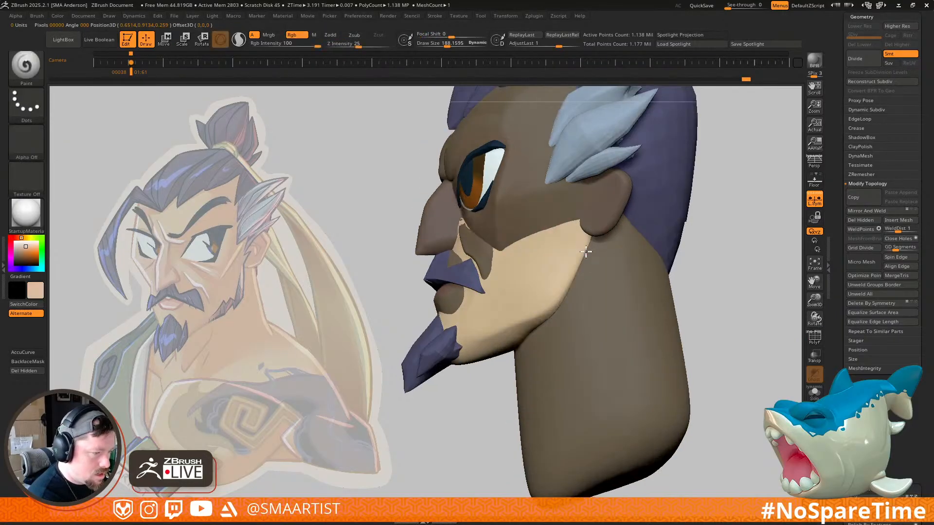
Step: Adjust the unmasked rear jaw below the ear with the Move brush at draw size about 348
{"action": "key", "text": "b"}
{"action": "key", "text": "m"}
{"action": "key", "text": "v"}
{"action": "right_click_drag", "start_coordinate": [602, 241], "coordinate": [610, 238]}
{"action": "key", "text": "s"}
{"action": "left_click_drag", "start_coordinate": [601, 238], "coordinate": [611, 240]}
{"action": "mouse_move", "coordinate": [605, 235]}
{"action": "right_mouse_down"}
{"action": "mouse_move", "coordinate": [598, 225]}
{"action": "mouse_move", "coordinate": [623, 240]}
{"action": "mouse_move", "coordinate": [623, 261]}
{"action": "mouse_move", "coordinate": [601, 236]}
{"action": "mouse_move", "coordinate": [619, 215]}
{"action": "mouse_move", "coordinate": [632, 250]}
{"action": "right_mouse_up"}
{"action": "key", "text": "w"}
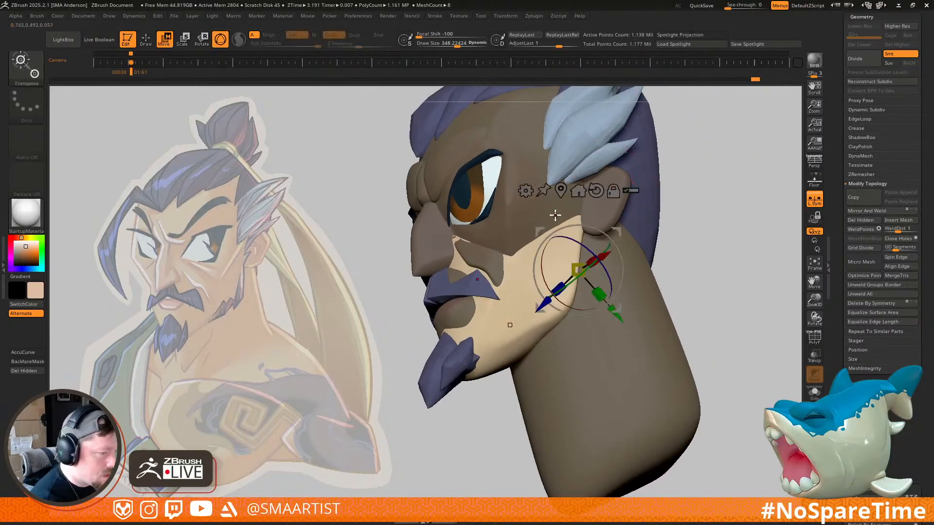
Step: Switch the mask to leave the forehead and temple free and adjust the area around the ear at draw size about 169
{"action": "key", "text": "q"}
{"action": "mouse_move", "coordinate": [633, 214]}
{"action": "right_mouse_down"}
{"action": "mouse_move", "coordinate": [608, 223]}
{"action": "mouse_move", "coordinate": [594, 246]}
{"action": "right_mouse_up"}
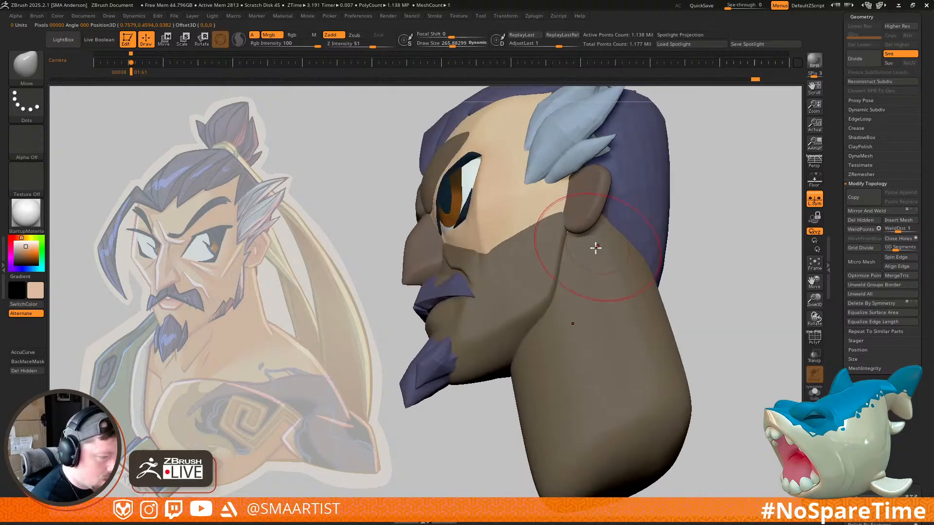
{"action": "key", "text": "s"}
{"action": "left_click_drag", "start_coordinate": [594, 246], "coordinate": [577, 246]}
{"action": "right_click_drag", "start_coordinate": [581, 242], "coordinate": [613, 241]}
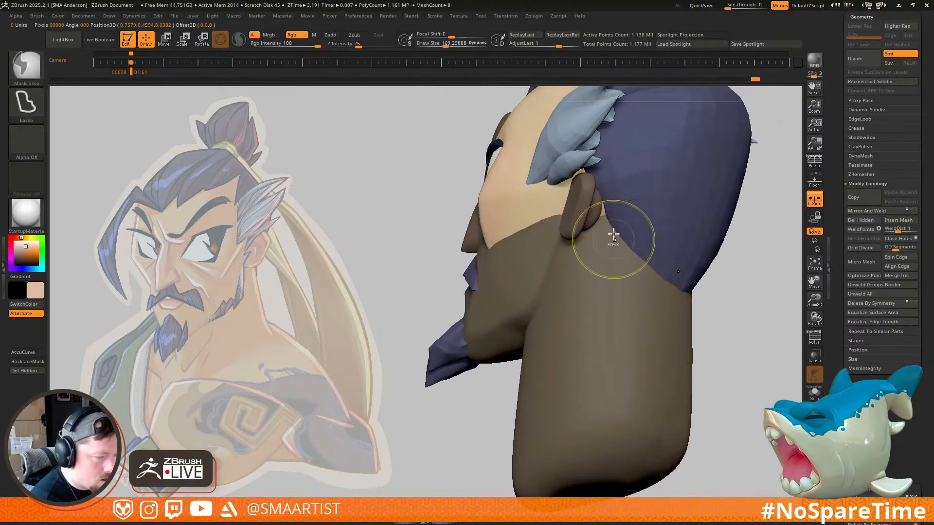
Step: Make the hair mesh active and reshape the back of the hair with the Move brush at draw size about 422
{"action": "left_click", "coordinate": [634, 208], "text": "alt"}
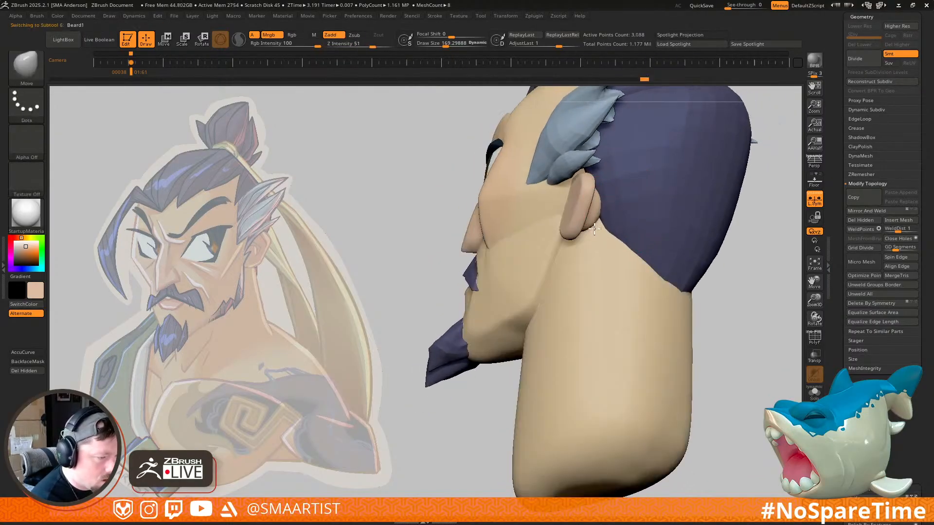
{"action": "mouse_move", "coordinate": [627, 227]}
{"action": "right_mouse_down"}
{"action": "mouse_move", "coordinate": [644, 214]}
{"action": "mouse_move", "coordinate": [667, 232]}
{"action": "mouse_move", "coordinate": [662, 218]}
{"action": "mouse_move", "coordinate": [646, 230]}
{"action": "mouse_move", "coordinate": [670, 228]}
{"action": "right_mouse_up"}
{"action": "key", "text": "s"}
{"action": "left_click_drag", "start_coordinate": [654, 249], "coordinate": [659, 248]}
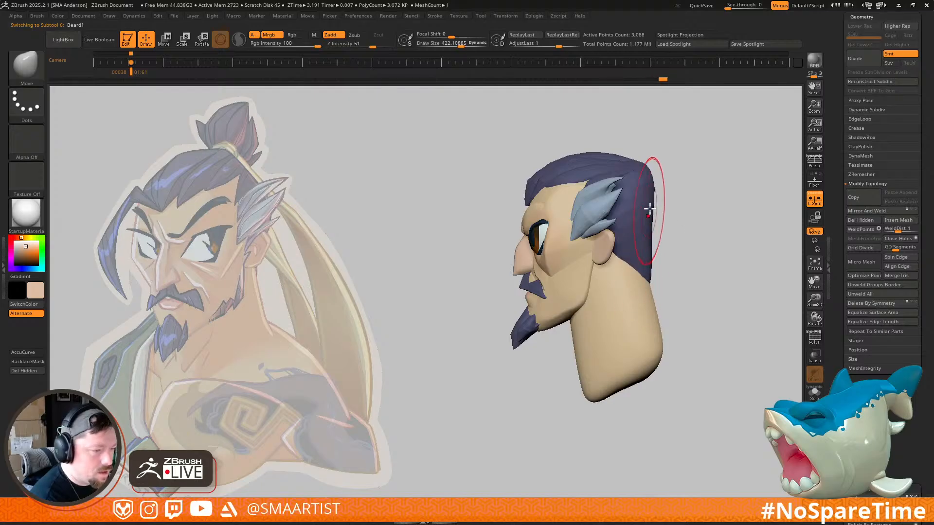
{"action": "right_click_drag", "start_coordinate": [651, 205], "coordinate": [653, 223]}
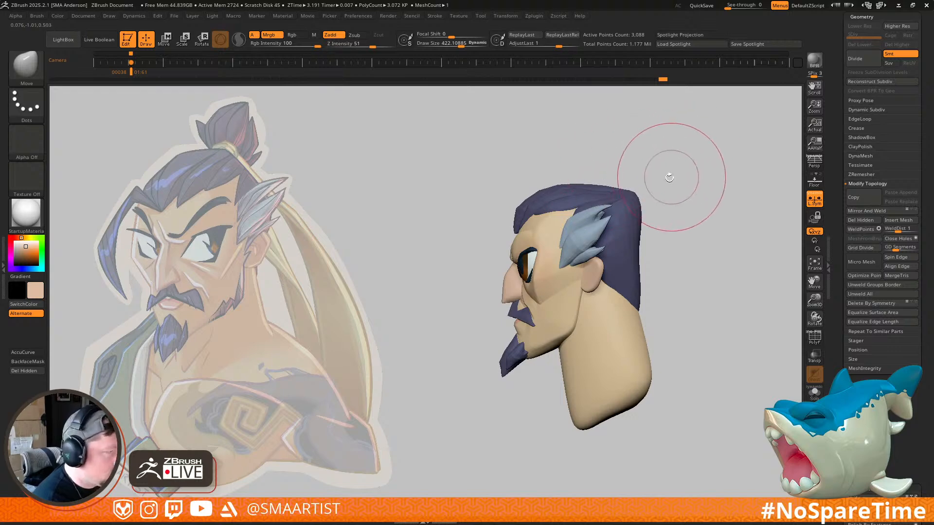
Step: Check the polygroups of the hair and smooth the front strands above the forehead
{"action": "mouse_move", "coordinate": [583, 200]}
{"action": "right_mouse_down"}
{"action": "mouse_move", "coordinate": [632, 206]}
{"action": "mouse_move", "coordinate": [633, 228]}
{"action": "right_mouse_up"}
{"action": "mouse_move", "coordinate": [549, 236]}
{"action": "right_mouse_down", "text": "ctrl"}
{"action": "mouse_move", "coordinate": [549, 265]}
{"action": "mouse_move", "coordinate": [559, 280]}
{"action": "right_mouse_up", "text": "ctrl"}
{"action": "key", "text": "shift+f"}
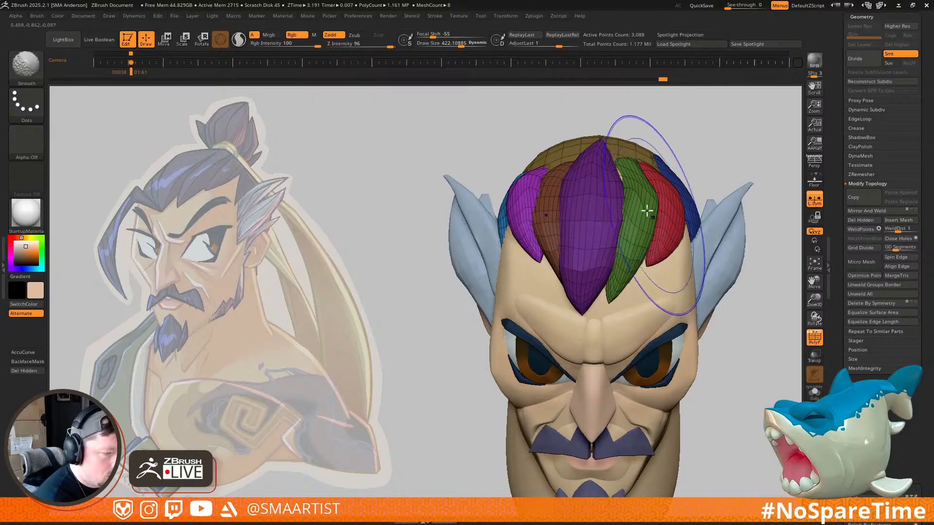
{"action": "key", "text": "shift+f"}
{"action": "right_click_drag", "start_coordinate": [608, 198], "coordinate": [572, 222]}
{"action": "key", "text": "z"}
{"action": "left_click_drag", "start_coordinate": [708, 184], "coordinate": [653, 190]}
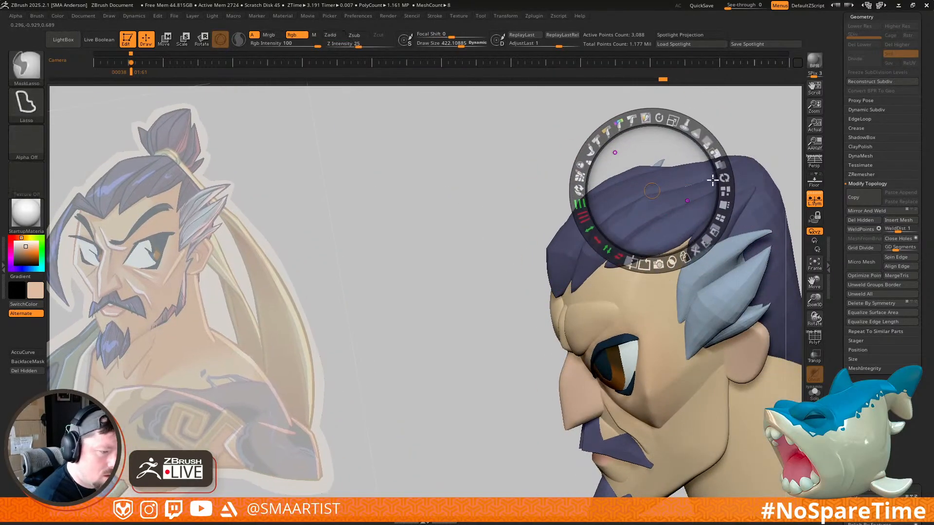
{"action": "key", "text": "ctrl+z"}
{"action": "key", "text": "z"}
Step: Close the gap between the crown strands and refine the hair outline with the Move brush at draw size about 163 to 182
{"action": "mouse_move", "coordinate": [708, 188]}
{"action": "right_mouse_down"}
{"action": "mouse_move", "coordinate": [680, 200]}
{"action": "mouse_move", "coordinate": [682, 228]}
{"action": "mouse_move", "coordinate": [659, 202]}
{"action": "mouse_move", "coordinate": [683, 227]}
{"action": "mouse_move", "coordinate": [619, 189]}
{"action": "right_mouse_up"}
{"action": "key", "text": "s"}
{"action": "left_click_drag", "start_coordinate": [601, 212], "coordinate": [586, 211]}
{"action": "mouse_move", "coordinate": [586, 212]}
{"action": "right_mouse_down"}
{"action": "mouse_move", "coordinate": [609, 254]}
{"action": "mouse_move", "coordinate": [598, 214]}
{"action": "right_mouse_up"}
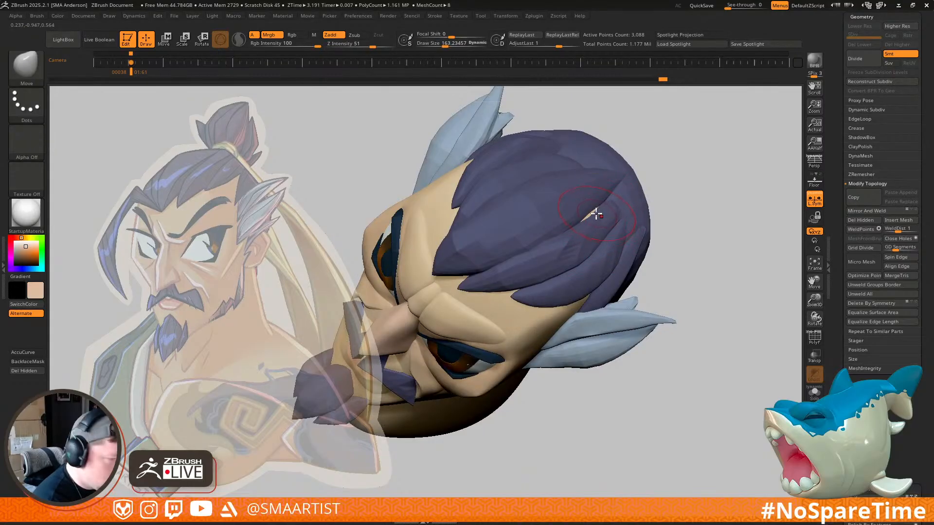
{"action": "mouse_move", "coordinate": [602, 215]}
{"action": "right_mouse_down"}
{"action": "mouse_move", "coordinate": [605, 188]}
{"action": "mouse_move", "coordinate": [621, 212]}
{"action": "mouse_move", "coordinate": [601, 218]}
{"action": "right_mouse_up"}
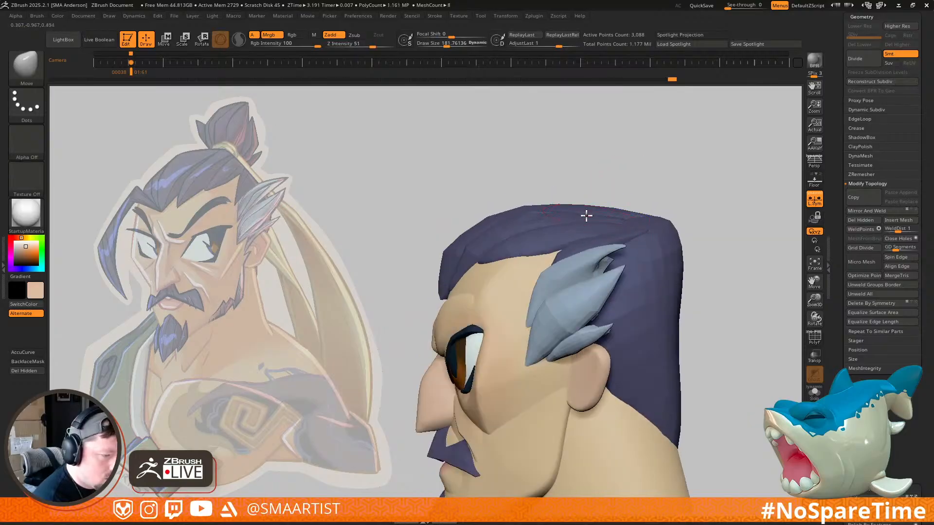
{"action": "mouse_move", "coordinate": [612, 220]}
{"action": "right_mouse_down"}
{"action": "mouse_move", "coordinate": [569, 231]}
{"action": "mouse_move", "coordinate": [581, 235]}
{"action": "right_mouse_up"}
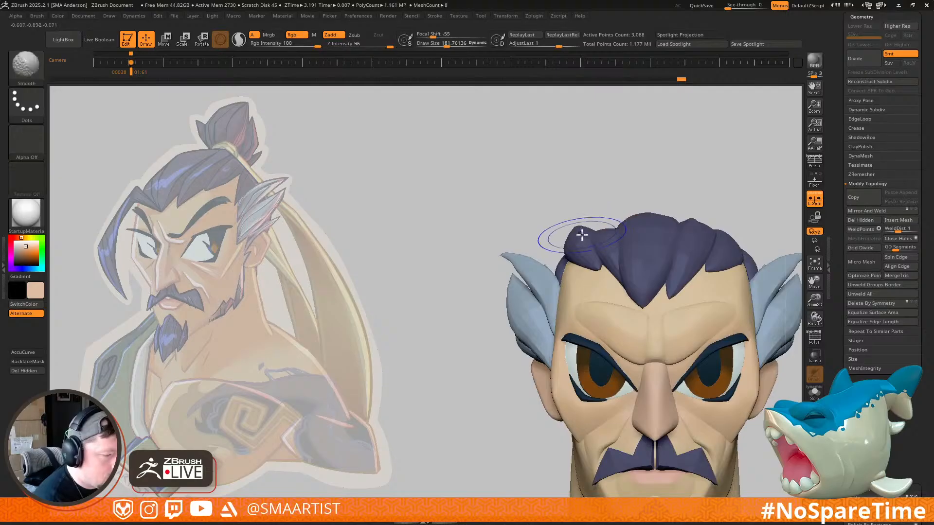
Step: Flatten the top and crown of the hair with the TrimDynamic brush at draw size about 229
{"action": "right_click_drag", "start_coordinate": [749, 212], "coordinate": [714, 210], "text": "alt"}
{"action": "mouse_move", "coordinate": [544, 232]}
{"action": "right_mouse_down"}
{"action": "mouse_move", "coordinate": [577, 224]}
{"action": "mouse_move", "coordinate": [517, 215]}
{"action": "mouse_move", "coordinate": [507, 227]}
{"action": "mouse_move", "coordinate": [626, 250]}
{"action": "mouse_move", "coordinate": [577, 325]}
{"action": "mouse_move", "coordinate": [621, 250]}
{"action": "mouse_move", "coordinate": [615, 258]}
{"action": "mouse_move", "coordinate": [565, 245]}
{"action": "right_mouse_up"}
{"action": "key", "text": "b"}
{"action": "key", "text": "t"}
{"action": "key", "text": "d"}
{"action": "key", "text": "s"}
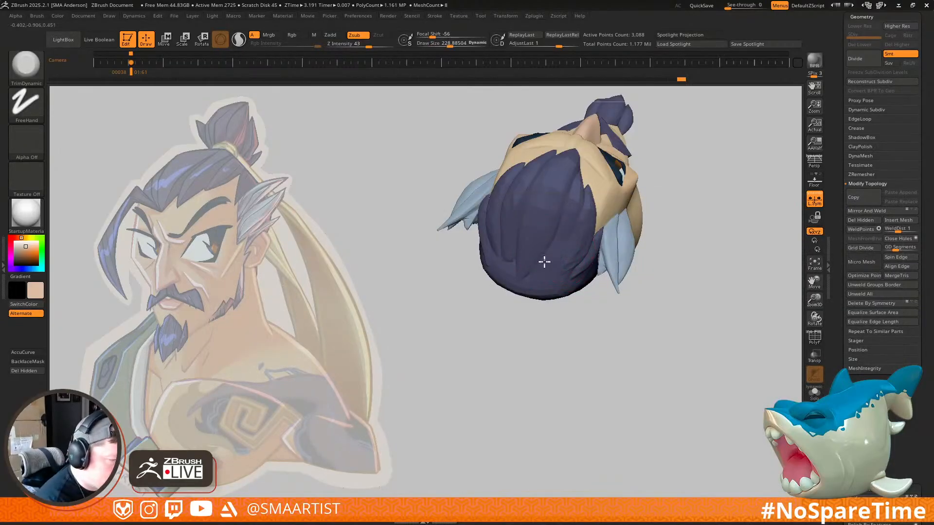
{"action": "right_click_drag", "start_coordinate": [630, 244], "coordinate": [527, 271]}
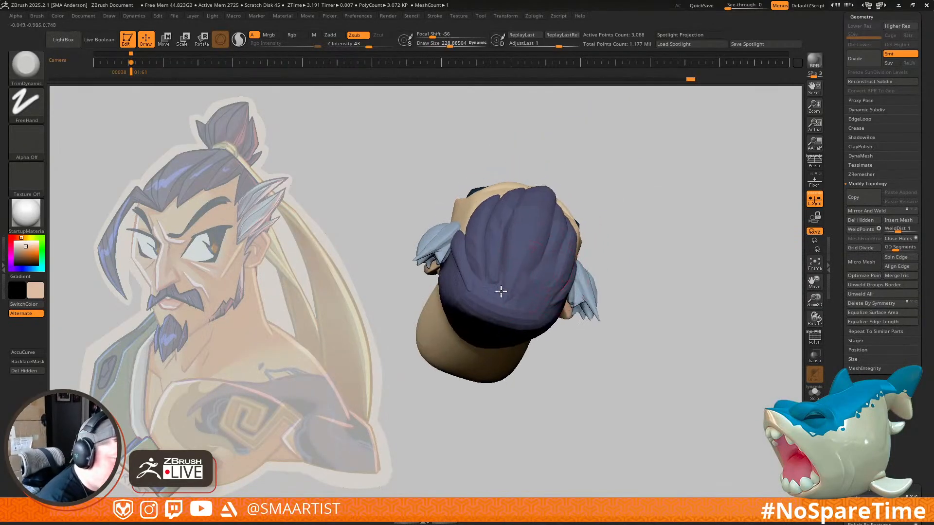
Step: Isolate the hair mesh and trim and smooth the hollows where the front strands meet the back section
{"action": "mouse_move", "coordinate": [574, 276]}
{"action": "right_mouse_down"}
{"action": "mouse_move", "coordinate": [553, 261]}
{"action": "mouse_move", "coordinate": [538, 267]}
{"action": "mouse_move", "coordinate": [557, 210]}
{"action": "mouse_move", "coordinate": [596, 216]}
{"action": "mouse_move", "coordinate": [555, 251]}
{"action": "mouse_move", "coordinate": [562, 281]}
{"action": "mouse_move", "coordinate": [663, 246]}
{"action": "mouse_move", "coordinate": [661, 194]}
{"action": "mouse_move", "coordinate": [631, 198]}
{"action": "mouse_move", "coordinate": [642, 204]}
{"action": "right_mouse_up"}
{"action": "key", "text": "ctrl+shift+s"}
{"action": "mouse_move", "coordinate": [642, 276]}
{"action": "right_mouse_down"}
{"action": "mouse_move", "coordinate": [625, 176]}
{"action": "mouse_move", "coordinate": [560, 254]}
{"action": "mouse_move", "coordinate": [523, 341]}
{"action": "right_mouse_up"}
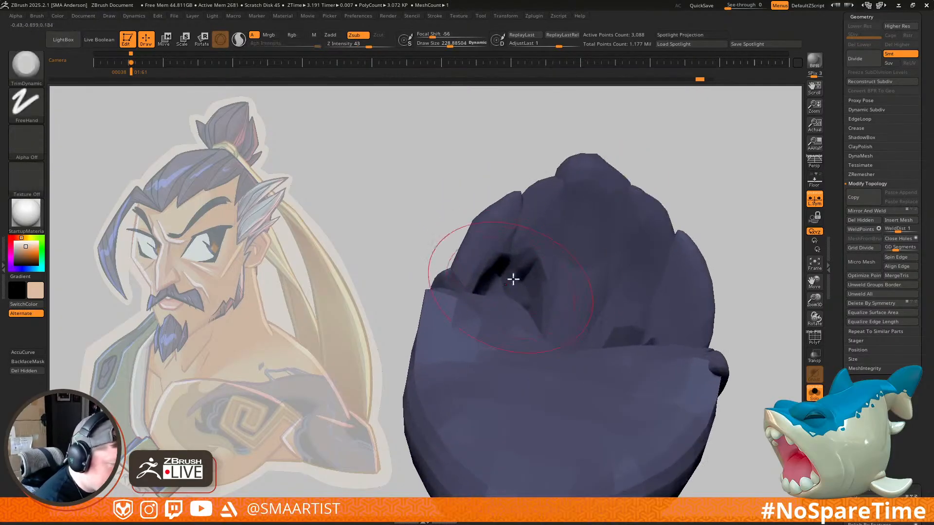
{"action": "key", "text": "shift"}
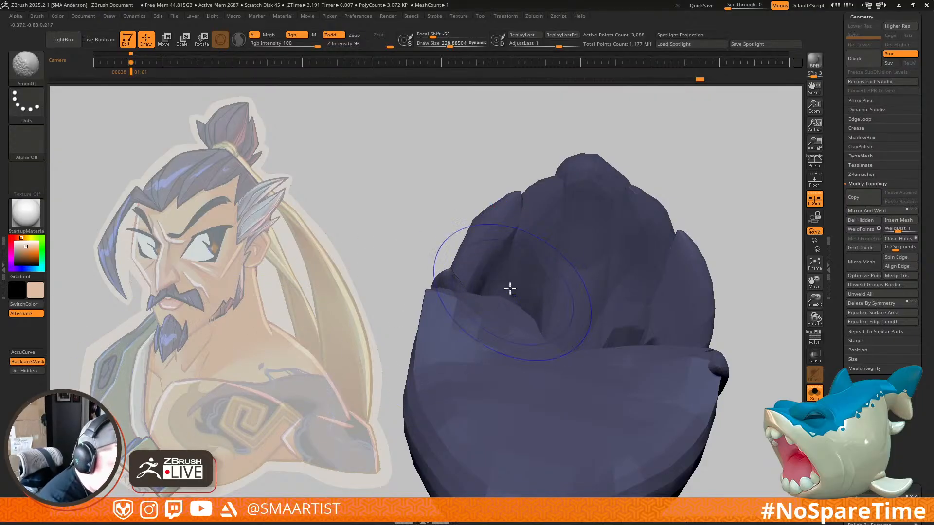
{"action": "mouse_move", "coordinate": [638, 307]}
{"action": "right_mouse_down"}
{"action": "mouse_move", "coordinate": [662, 313]}
{"action": "mouse_move", "coordinate": [669, 417]}
{"action": "mouse_move", "coordinate": [681, 319]}
{"action": "mouse_move", "coordinate": [670, 267]}
{"action": "mouse_move", "coordinate": [677, 311]}
{"action": "right_mouse_up"}
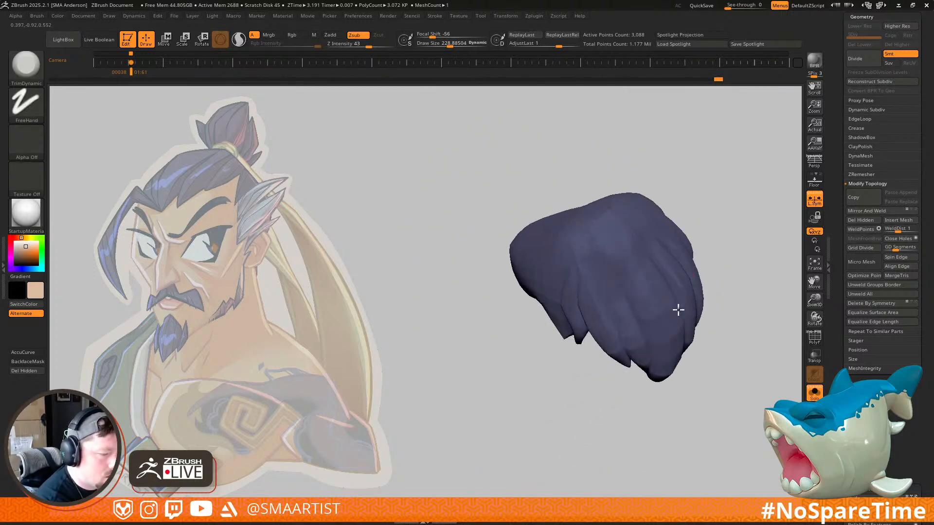
{"action": "right_click_drag", "start_coordinate": [625, 267], "coordinate": [643, 247]}
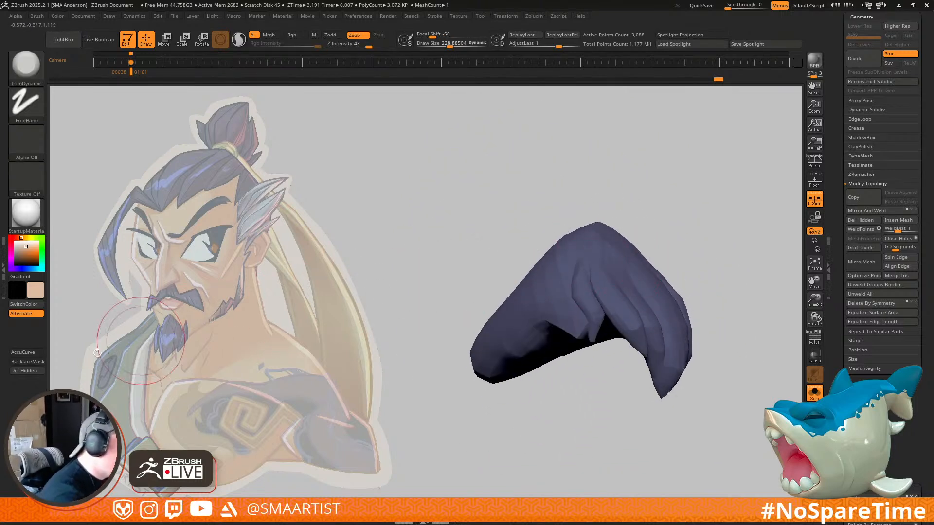
{"action": "right_click_drag", "start_coordinate": [648, 303], "coordinate": [619, 250], "text": "ctrl"}
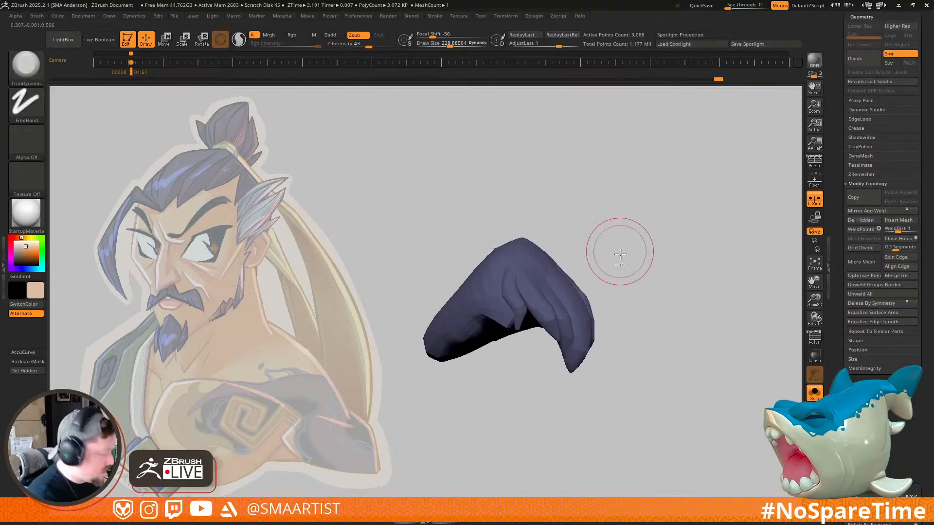
Step: Display all subtools again and check the hair on the head from several angles
{"action": "key", "text": "ctrl+shift+s"}
{"action": "mouse_move", "coordinate": [705, 292]}
{"action": "right_mouse_down"}
{"action": "mouse_move", "coordinate": [731, 262]}
{"action": "mouse_move", "coordinate": [712, 265]}
{"action": "mouse_move", "coordinate": [682, 213]}
{"action": "mouse_move", "coordinate": [709, 246]}
{"action": "mouse_move", "coordinate": [673, 269]}
{"action": "mouse_move", "coordinate": [657, 250]}
{"action": "mouse_move", "coordinate": [640, 277]}
{"action": "mouse_move", "coordinate": [661, 282]}
{"action": "mouse_move", "coordinate": [644, 361]}
{"action": "mouse_move", "coordinate": [619, 343]}
{"action": "mouse_move", "coordinate": [659, 355]}
{"action": "mouse_move", "coordinate": [656, 189]}
{"action": "right_mouse_up"}
{"action": "right_click_drag", "start_coordinate": [647, 241], "coordinate": [642, 194]}
{"action": "mouse_move", "coordinate": [576, 239]}
{"action": "right_mouse_down", "text": "alt"}
{"action": "mouse_move", "coordinate": [574, 309]}
{"action": "mouse_move", "coordinate": [570, 302]}
{"action": "mouse_move", "coordinate": [574, 285]}
{"action": "mouse_move", "coordinate": [577, 325]}
{"action": "mouse_move", "coordinate": [605, 334]}
{"action": "mouse_move", "coordinate": [605, 358]}
{"action": "mouse_move", "coordinate": [671, 302]}
{"action": "mouse_move", "coordinate": [733, 340]}
{"action": "mouse_move", "coordinate": [666, 266]}
{"action": "mouse_move", "coordinate": [671, 306]}
{"action": "right_mouse_up", "text": "alt"}
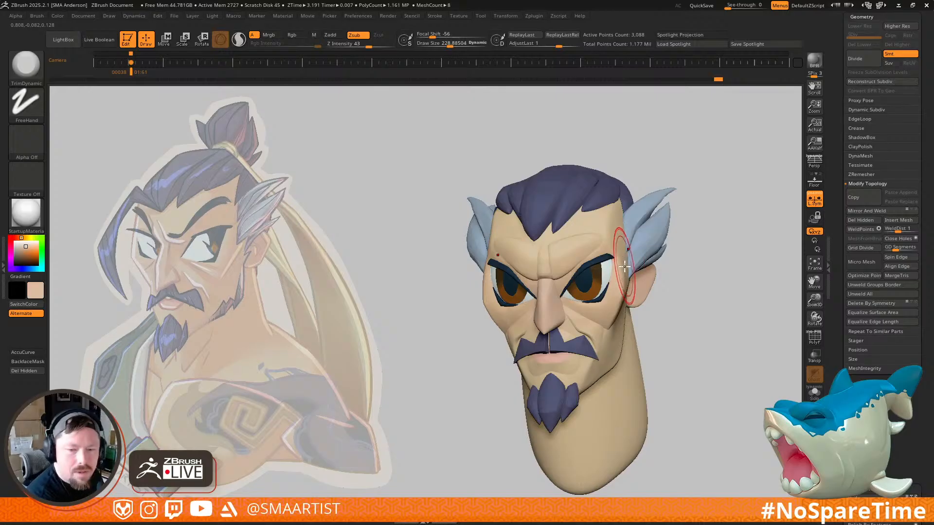
{"action": "mouse_move", "coordinate": [668, 278]}
{"action": "right_mouse_down"}
{"action": "mouse_move", "coordinate": [650, 271]}
{"action": "mouse_move", "coordinate": [652, 261]}
{"action": "mouse_move", "coordinate": [656, 267]}
{"action": "mouse_move", "coordinate": [555, 287]}
{"action": "mouse_move", "coordinate": [608, 286]}
{"action": "mouse_move", "coordinate": [606, 335]}
{"action": "right_mouse_up"}
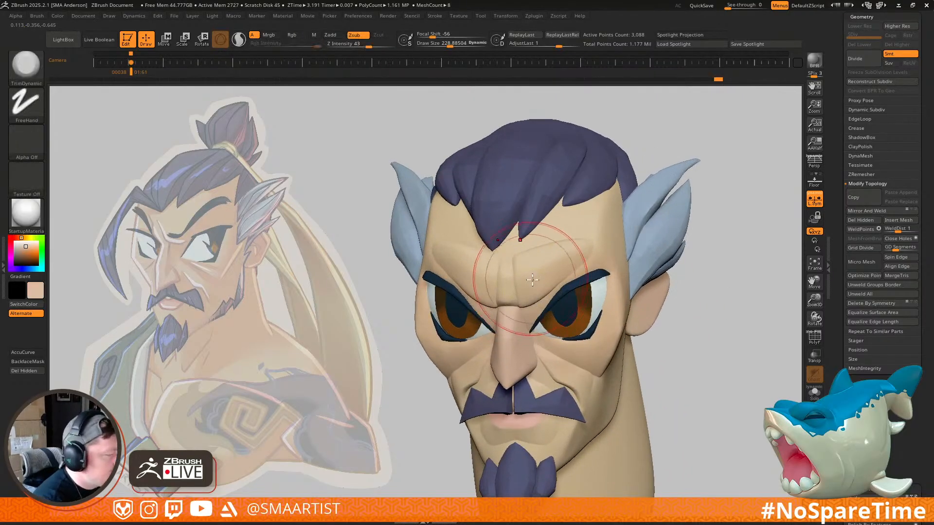
Step: Choose the Topology brush, make the Eyelashes subtool active and set the draw size to about 25
{"action": "key", "text": "b"}
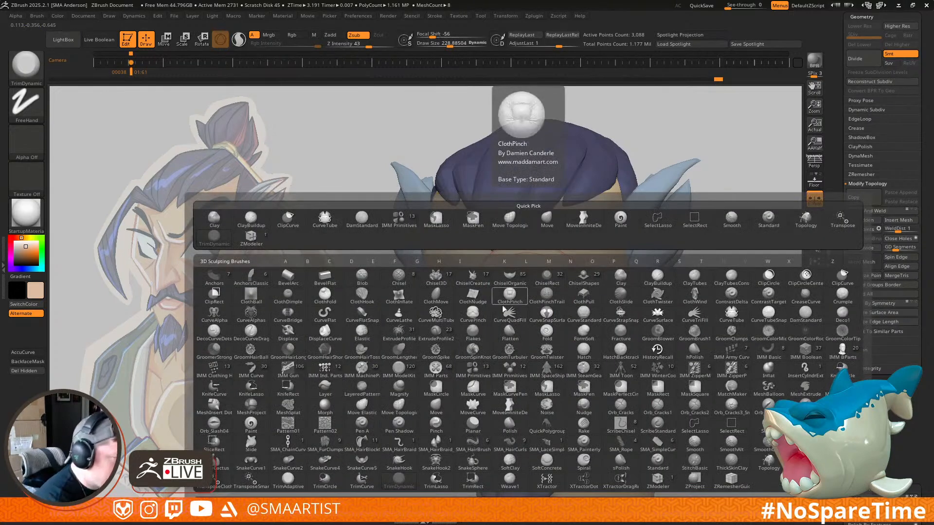
{"action": "left_click", "coordinate": [807, 223]}
{"action": "key", "text": "s"}
{"action": "key", "text": "shift+f"}
{"action": "key", "text": "shift+f"}
{"action": "mouse_move", "coordinate": [531, 290]}
{"action": "right_mouse_down"}
{"action": "mouse_move", "coordinate": [532, 271]}
{"action": "mouse_move", "coordinate": [534, 299]}
{"action": "right_mouse_up"}
{"action": "key", "text": "shift+f"}
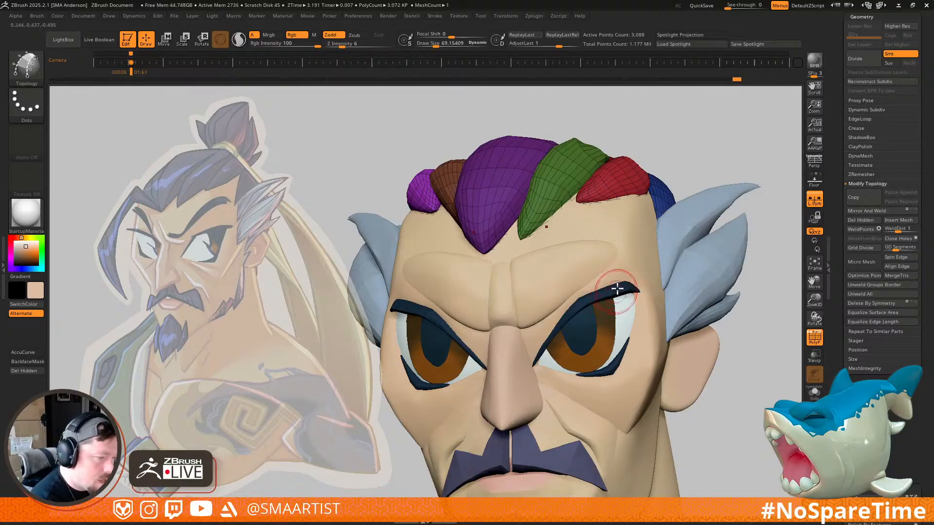
{"action": "key", "text": "n"}
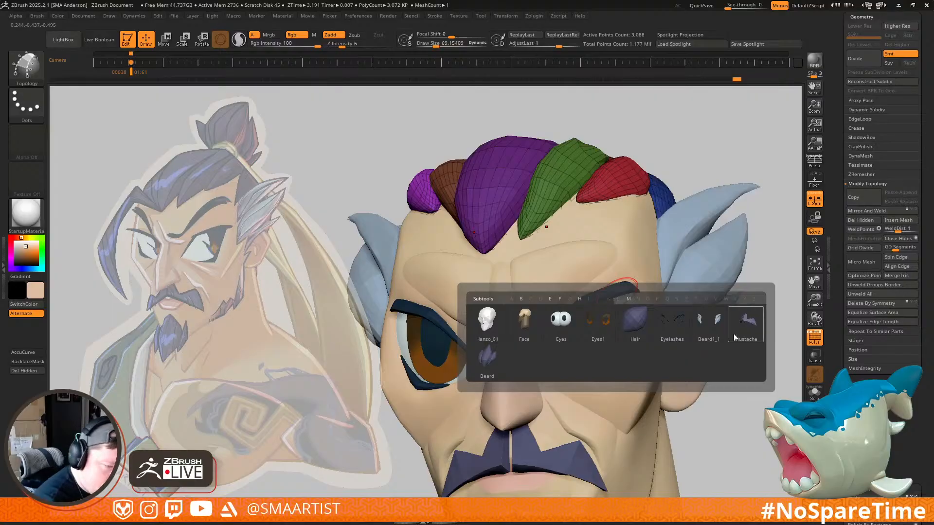
{"action": "left_click", "coordinate": [670, 326]}
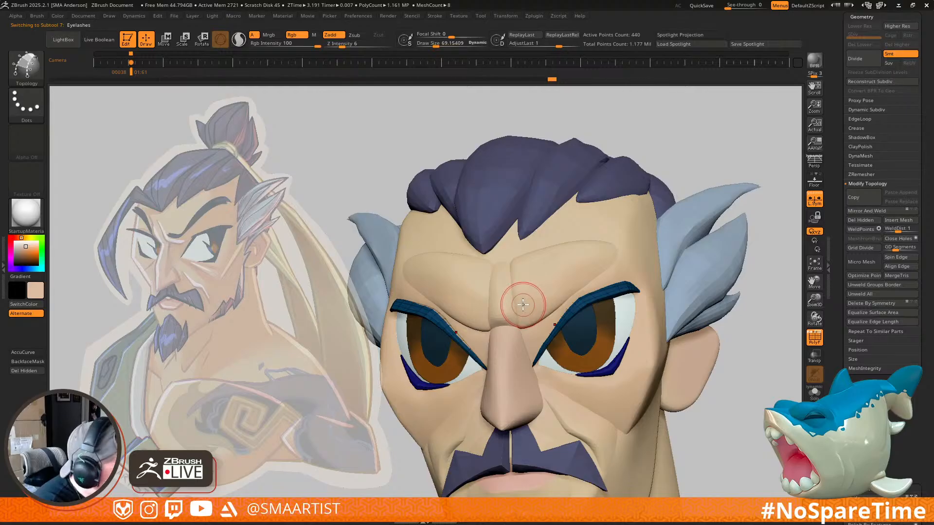
{"action": "key", "text": "s"}
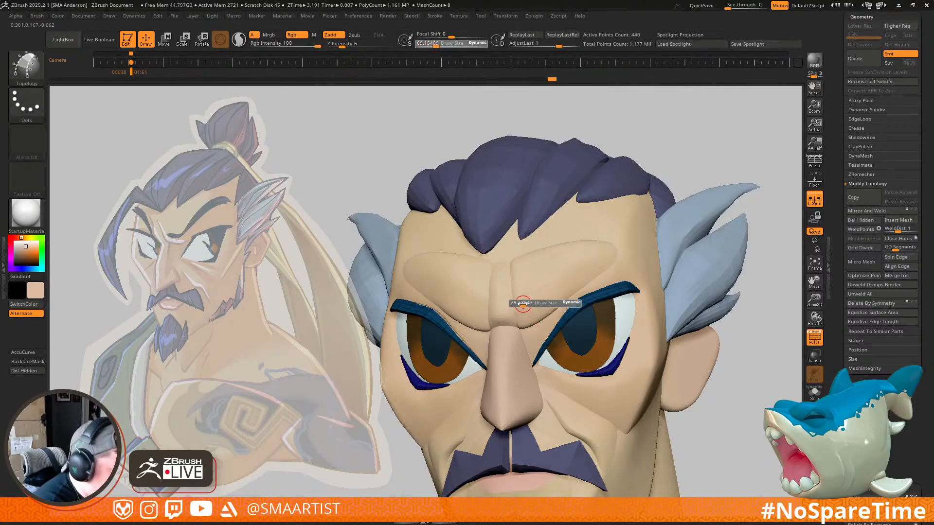
Step: Draw symmetrical topology curves outlining the eyebrows on the brow ridge, with cross lines dividing them into segments
{"action": "key", "text": "shift+f"}
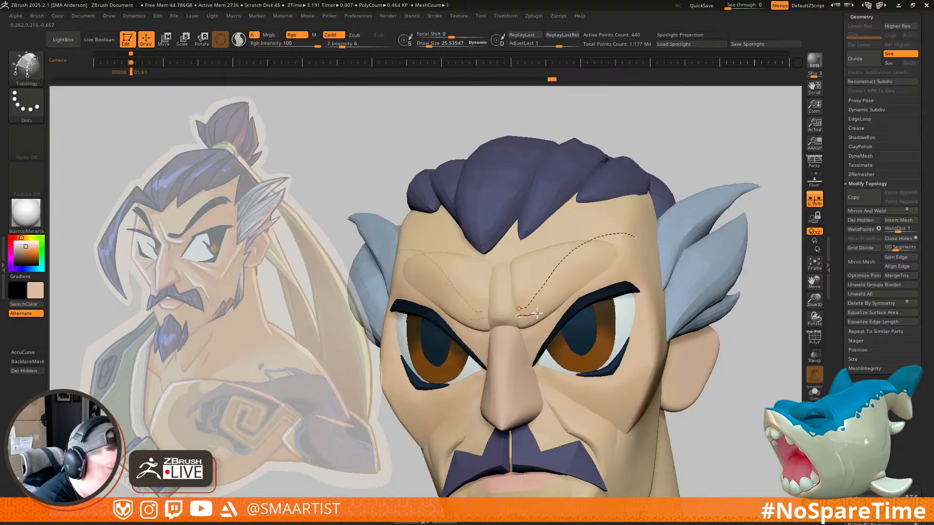
{"action": "left_click_drag", "start_coordinate": [726, 191], "coordinate": [662, 279]}
{"action": "mouse_move", "coordinate": [663, 280]}
{"action": "right_mouse_down"}
{"action": "mouse_move", "coordinate": [663, 271]}
{"action": "mouse_move", "coordinate": [632, 312]}
{"action": "mouse_move", "coordinate": [615, 284]}
{"action": "right_mouse_up"}
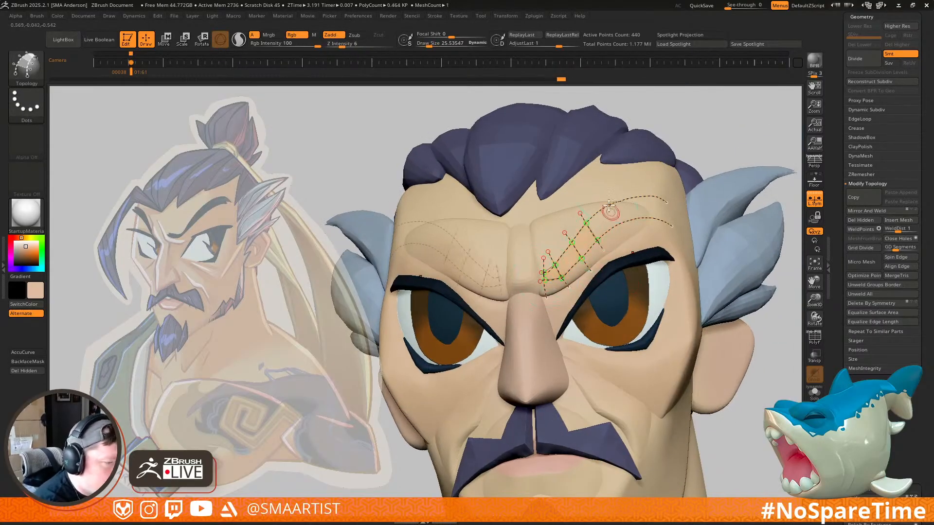
{"action": "left_click_drag", "start_coordinate": [656, 183], "coordinate": [660, 241]}
{"action": "right_click_drag", "start_coordinate": [660, 242], "coordinate": [612, 231]}
Step: Set the draw size to 1 and generate the eyebrow mesh from the topology curves
{"action": "right_click_drag", "start_coordinate": [663, 262], "coordinate": [676, 305]}
{"action": "type", "text": "1"}
{"action": "key", "text": "Return"}
{"action": "left_click", "coordinate": [670, 312]}
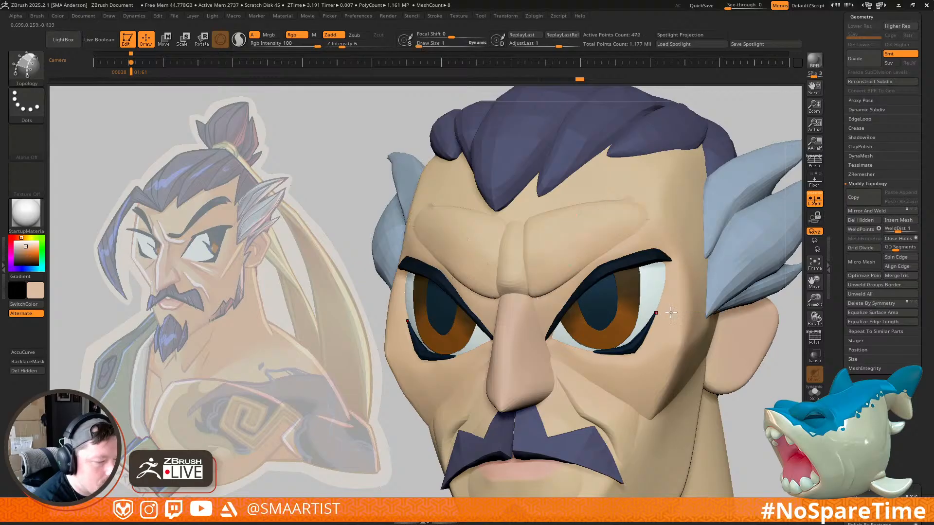
Step: Split the unmasked points of the Eyelashes subtool to separate the eyebrows and make the Eyelashes1 subtool active
{"action": "right_click_drag", "start_coordinate": [684, 332], "coordinate": [654, 265], "text": "ctrl"}
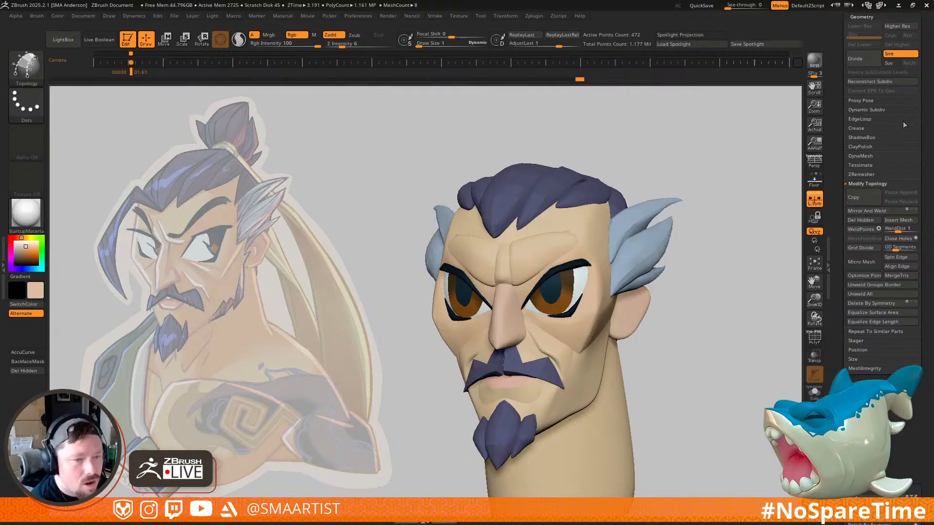
{"action": "scroll", "coordinate": [891, 118], "scroll_direction": "up", "scroll_amount": 8}
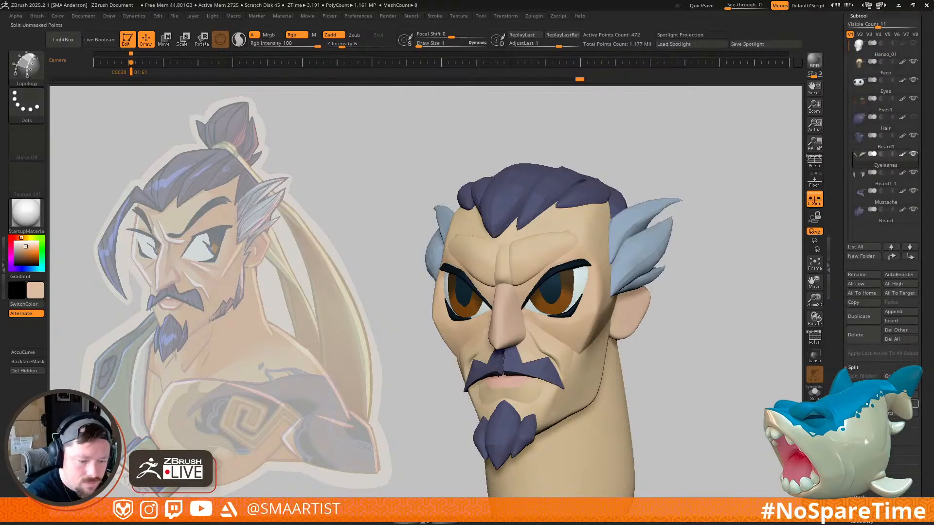
{"action": "left_click", "coordinate": [882, 404]}
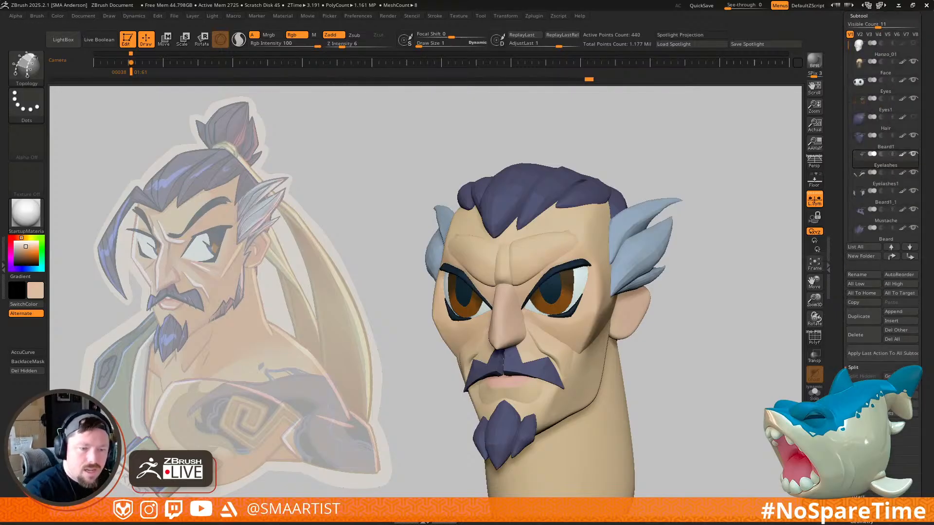
{"action": "left_click", "coordinate": [884, 161]}
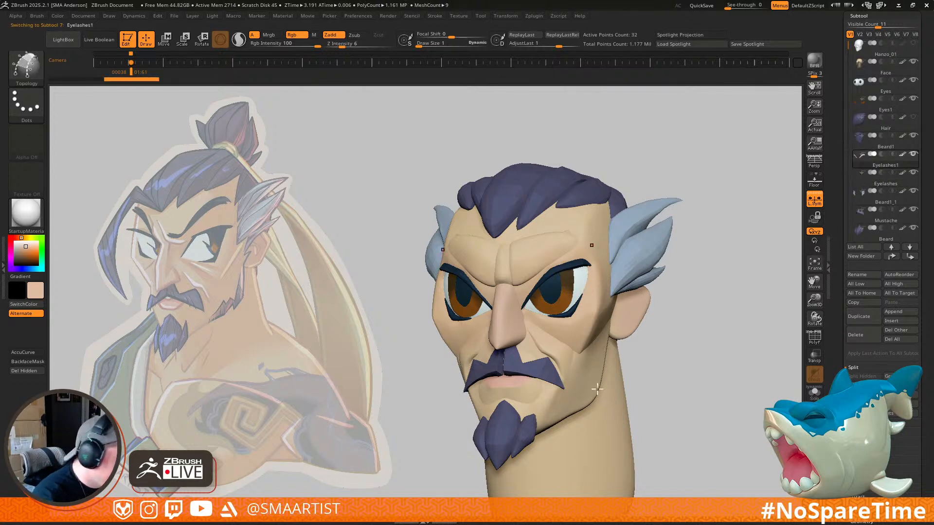
Step: Sample the dark blue eyebrow colour from the reference image
{"action": "key", "text": "z"}
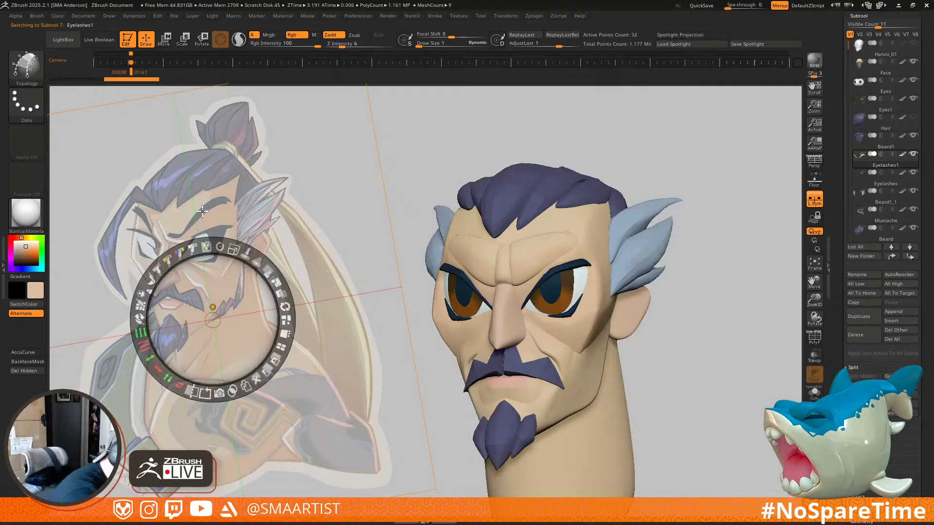
{"action": "key", "text": "c"}
{"action": "key", "text": "z"}
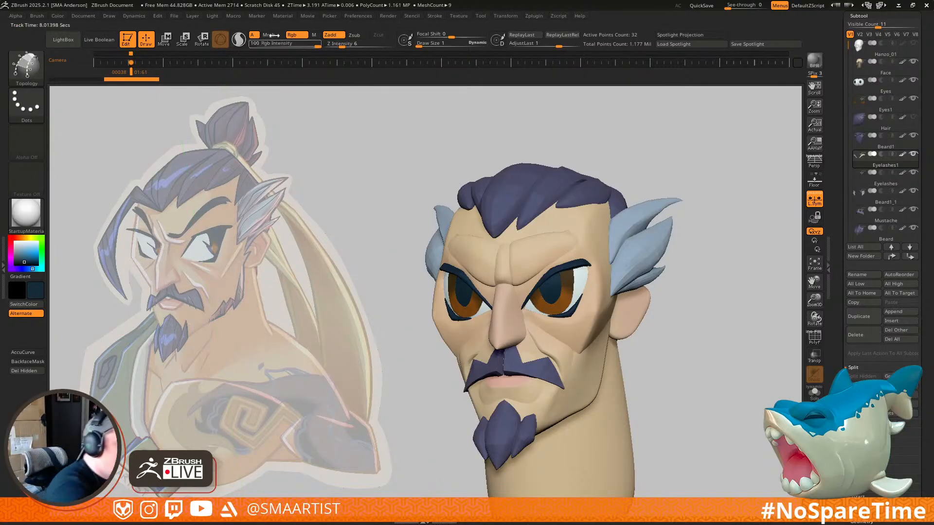
Step: Fill the eyebrows with the sampled dark blue and enable Dynamic Subdiv with thickness 0.0106 and offset 100
{"action": "left_click", "coordinate": [57, 16]}
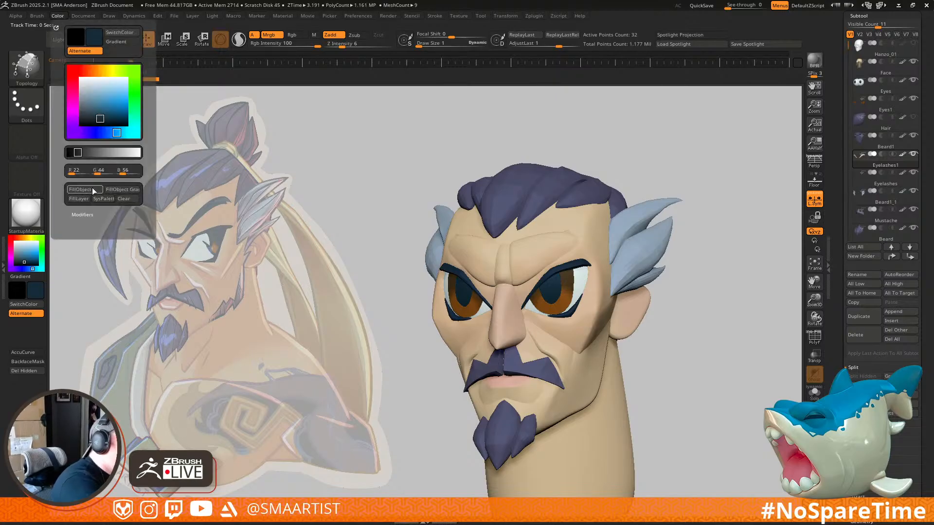
{"action": "left_click_drag", "start_coordinate": [925, 435], "coordinate": [925, 386]}
{"action": "left_click", "coordinate": [868, 469]}
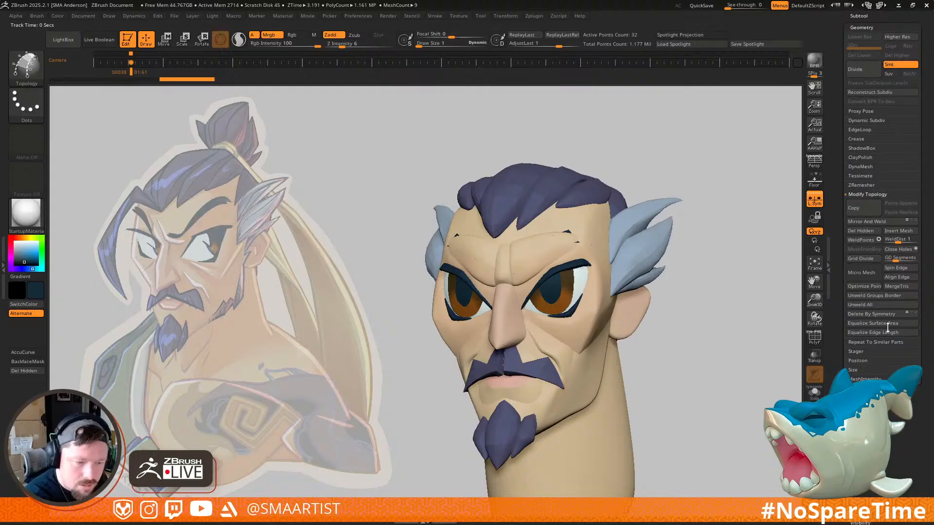
{"action": "left_click", "coordinate": [875, 120]}
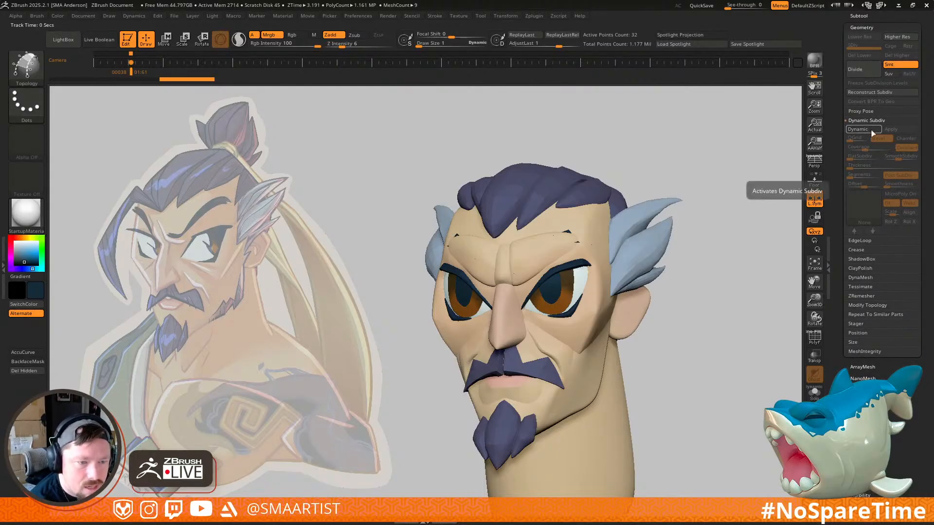
{"action": "left_click", "coordinate": [886, 159]}
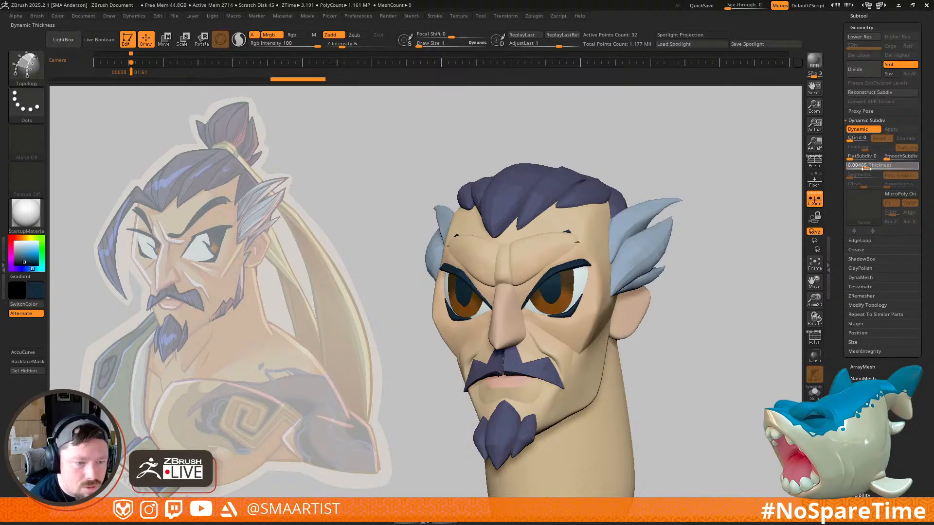
{"action": "left_click", "coordinate": [870, 169]}
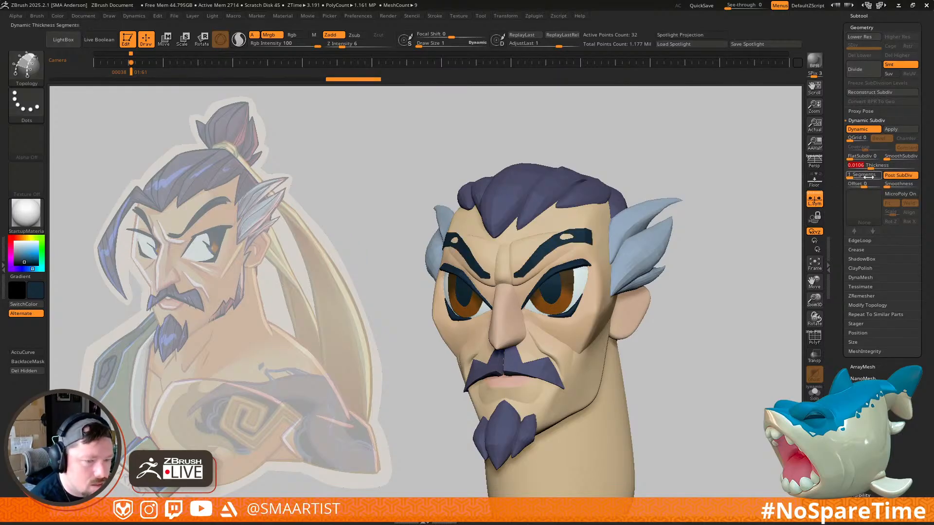
{"action": "mouse_move", "coordinate": [620, 247]}
{"action": "right_mouse_down"}
{"action": "mouse_move", "coordinate": [591, 270]}
{"action": "mouse_move", "coordinate": [506, 277]}
{"action": "mouse_move", "coordinate": [626, 253]}
{"action": "mouse_move", "coordinate": [596, 267]}
{"action": "mouse_move", "coordinate": [596, 253]}
{"action": "mouse_move", "coordinate": [605, 281]}
{"action": "mouse_move", "coordinate": [584, 249]}
{"action": "mouse_move", "coordinate": [686, 280]}
{"action": "mouse_move", "coordinate": [632, 258]}
{"action": "right_mouse_up"}
{"action": "right_click_drag", "start_coordinate": [583, 241], "coordinate": [613, 300], "text": "ctrl"}
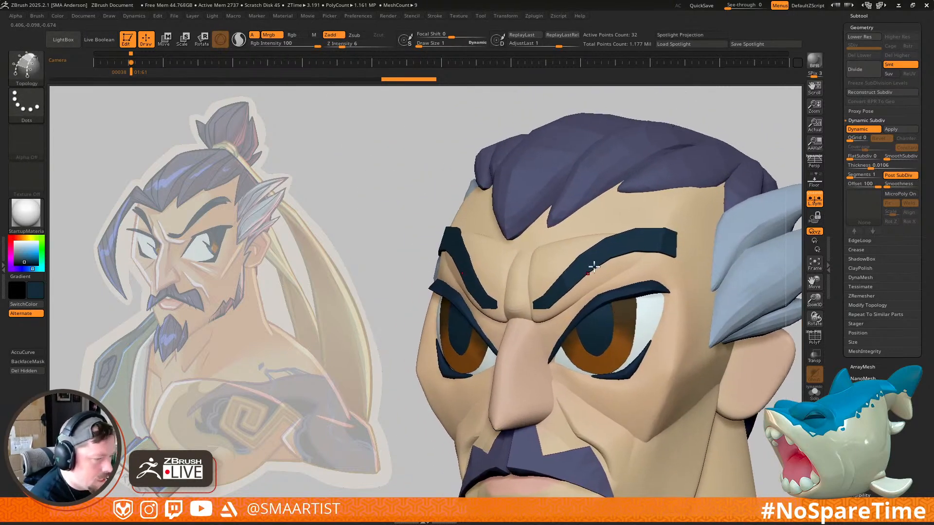
Step: Fit the eyebrow mesh to the brow ridge with the Move brush, using draw sizes of about 62 and 81
{"action": "key", "text": "shift+f"}
{"action": "right_click_drag", "start_coordinate": [652, 263], "coordinate": [647, 243]}
{"action": "key", "text": "b"}
{"action": "key", "text": "m"}
{"action": "key", "text": "v"}
{"action": "right_click_drag", "start_coordinate": [565, 275], "coordinate": [563, 280], "text": "shift"}
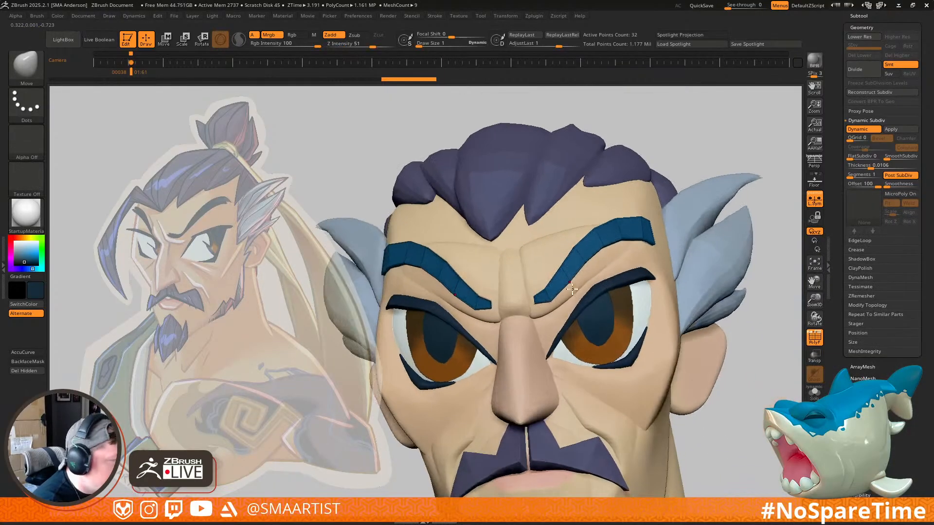
{"action": "key", "text": "s"}
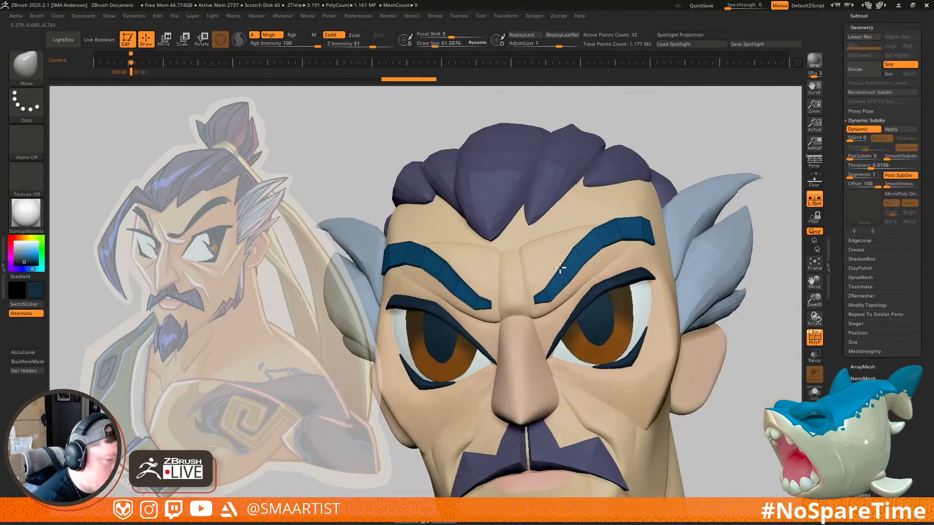
{"action": "right_click_drag", "start_coordinate": [558, 295], "coordinate": [564, 317]}
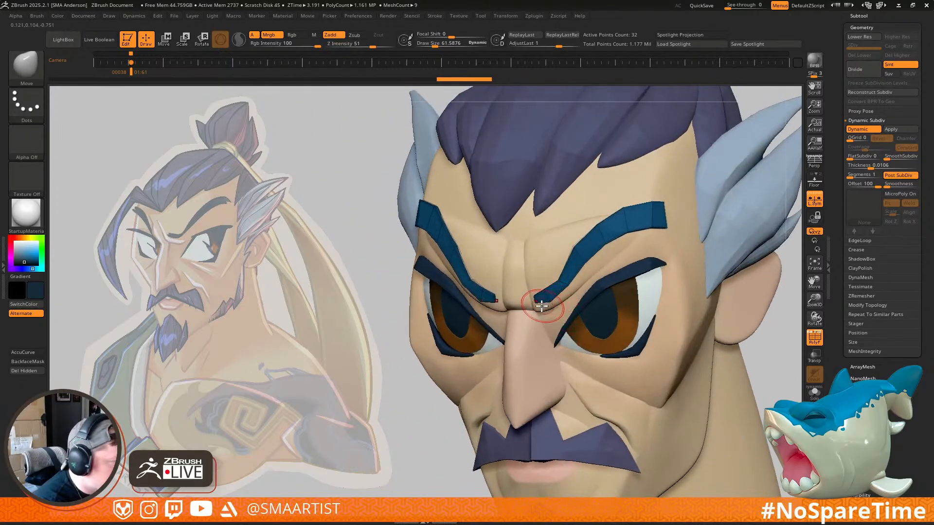
{"action": "mouse_move", "coordinate": [553, 277]}
{"action": "right_mouse_down"}
{"action": "mouse_move", "coordinate": [602, 302]}
{"action": "mouse_move", "coordinate": [671, 244]}
{"action": "mouse_move", "coordinate": [626, 223]}
{"action": "right_mouse_up"}
{"action": "key", "text": "s"}
{"action": "left_click_drag", "start_coordinate": [628, 225], "coordinate": [624, 240]}
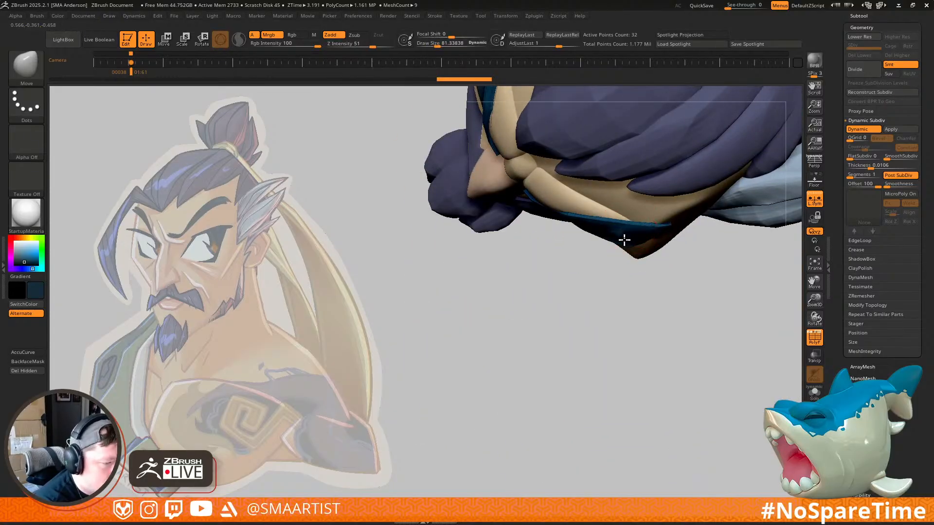
{"action": "left_click", "coordinate": [626, 245]}
Step: Set the eyebrows' Dynamic Subdiv thickness to 0.02447
{"action": "left_click_drag", "start_coordinate": [870, 167], "coordinate": [881, 168]}
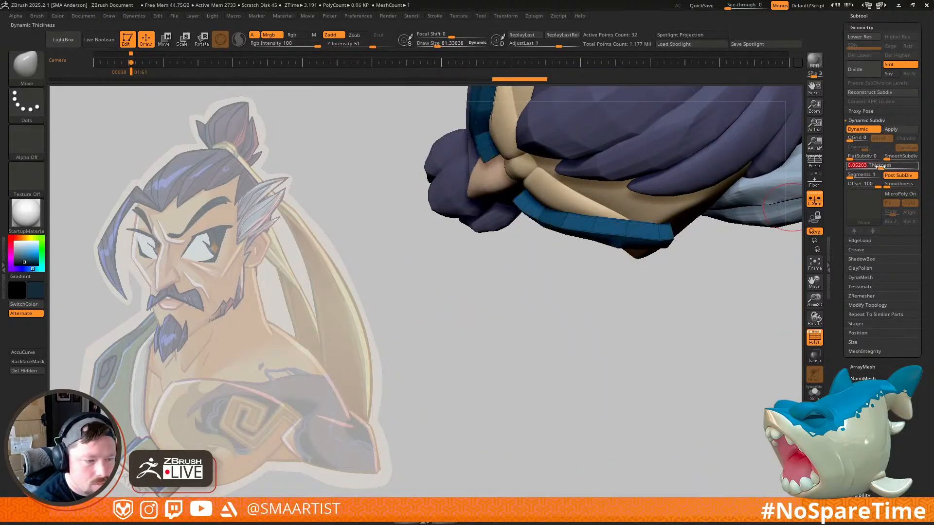
{"action": "right_click_drag", "start_coordinate": [693, 256], "coordinate": [686, 205]}
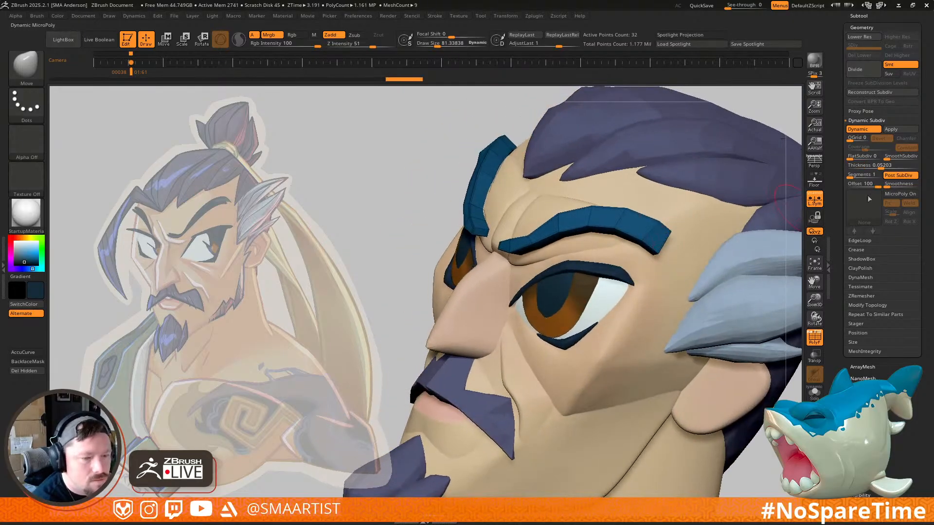
{"action": "left_click_drag", "start_coordinate": [881, 168], "coordinate": [876, 168]}
{"action": "right_click_drag", "start_coordinate": [644, 247], "coordinate": [509, 261]}
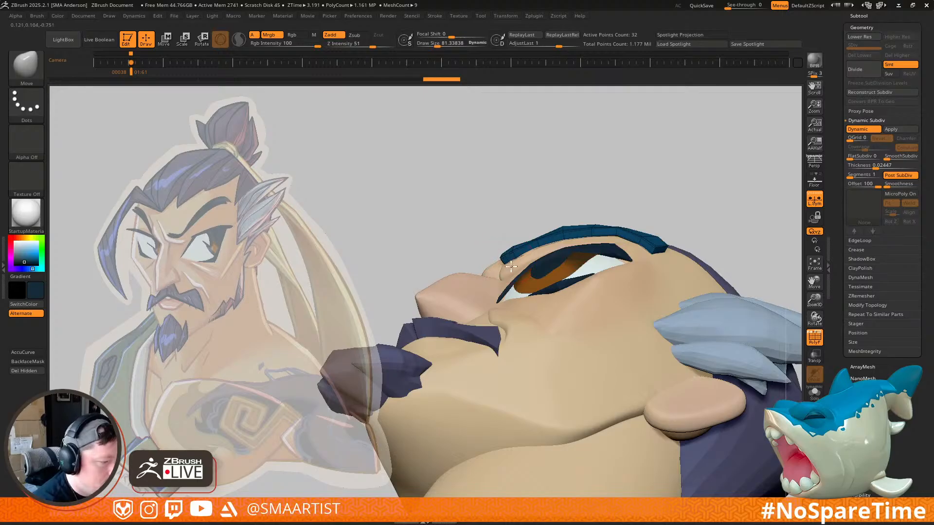
Step: Reshape the eyebrow outline and its inner and outer ends with the Move brush at a draw size of about 45
{"action": "left_click_drag", "start_coordinate": [533, 247], "coordinate": [540, 255]}
{"action": "key", "text": "s"}
{"action": "right_click_drag", "start_coordinate": [585, 249], "coordinate": [562, 268]}
{"action": "mouse_move", "coordinate": [553, 289]}
{"action": "left_mouse_down"}
{"action": "mouse_move", "coordinate": [591, 286]}
{"action": "mouse_move", "coordinate": [583, 298]}
{"action": "left_mouse_up"}
{"action": "mouse_move", "coordinate": [584, 298]}
{"action": "right_mouse_down"}
{"action": "mouse_move", "coordinate": [565, 291]}
{"action": "mouse_move", "coordinate": [549, 325]}
{"action": "mouse_move", "coordinate": [580, 223]}
{"action": "mouse_move", "coordinate": [580, 302]}
{"action": "right_mouse_up"}
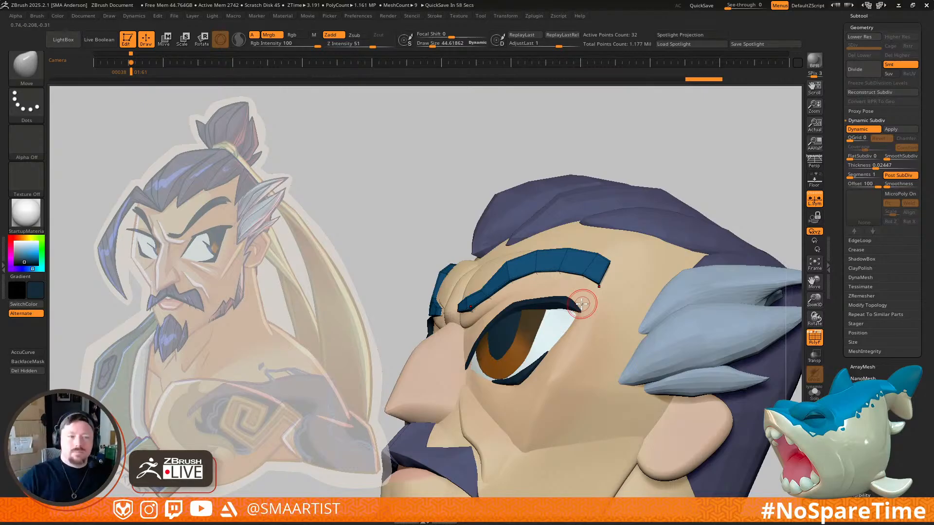
{"action": "right_click_drag", "start_coordinate": [582, 304], "coordinate": [581, 275]}
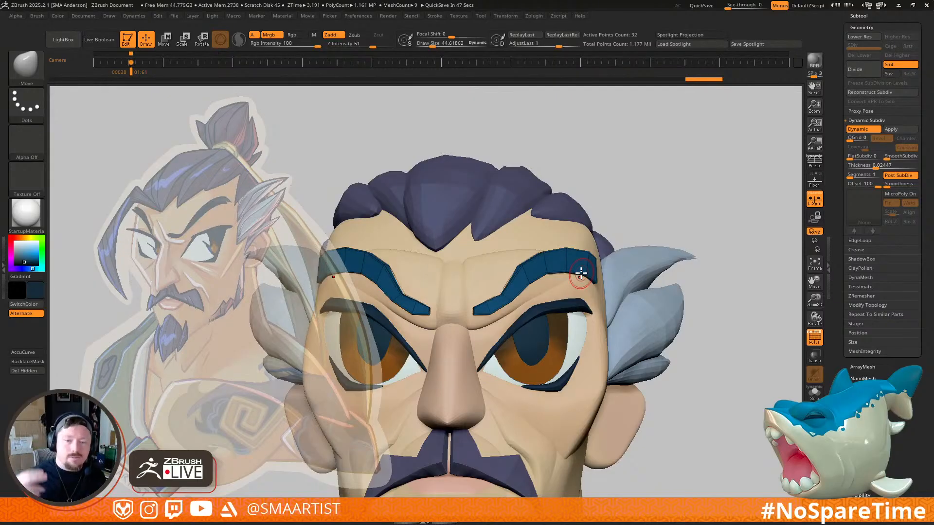
{"action": "left_click_drag", "start_coordinate": [638, 209], "coordinate": [654, 225]}
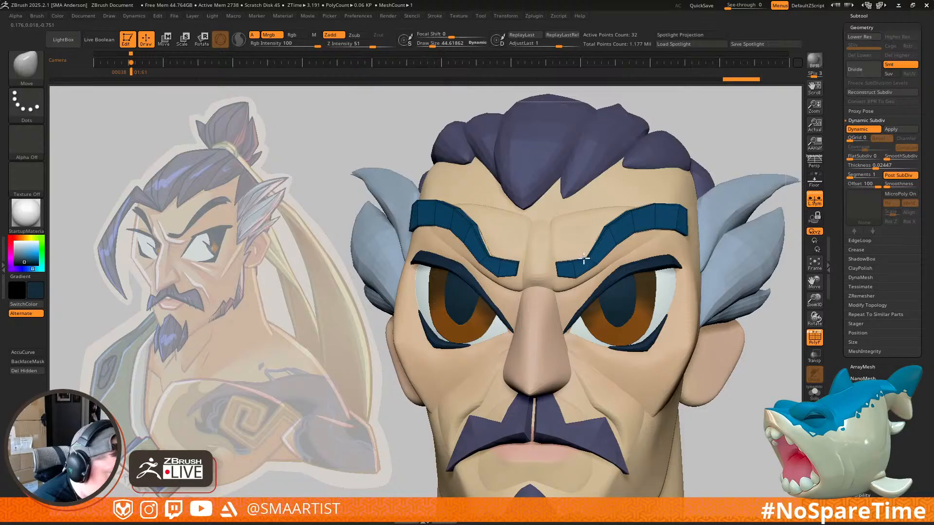
{"action": "right_click_drag", "start_coordinate": [716, 302], "coordinate": [689, 312], "text": "ctrl"}
{"action": "key", "text": "shift+f"}
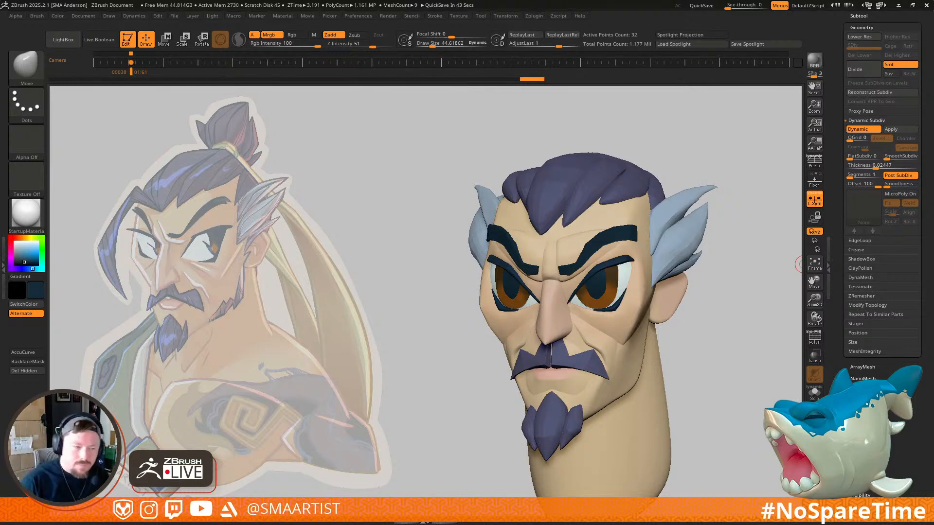
{"action": "mouse_move", "coordinate": [715, 312]}
{"action": "left_mouse_down"}
{"action": "mouse_move", "coordinate": [742, 319]}
{"action": "mouse_move", "coordinate": [727, 300]}
{"action": "mouse_move", "coordinate": [710, 305]}
{"action": "left_mouse_up"}
{"action": "right_click_drag", "start_coordinate": [710, 305], "coordinate": [739, 308]}
Step: Switch to the Face subtool and mask everything except the brow polygroup
{"action": "right_click_drag", "start_coordinate": [591, 233], "coordinate": [564, 311], "text": "ctrl"}
{"action": "left_click", "coordinate": [551, 249], "text": "alt"}
{"action": "mouse_move", "coordinate": [552, 249]}
{"action": "right_mouse_down"}
{"action": "mouse_move", "coordinate": [568, 226]}
{"action": "mouse_move", "coordinate": [580, 236]}
{"action": "mouse_move", "coordinate": [620, 203]}
{"action": "right_mouse_up"}
{"action": "key", "text": "w"}
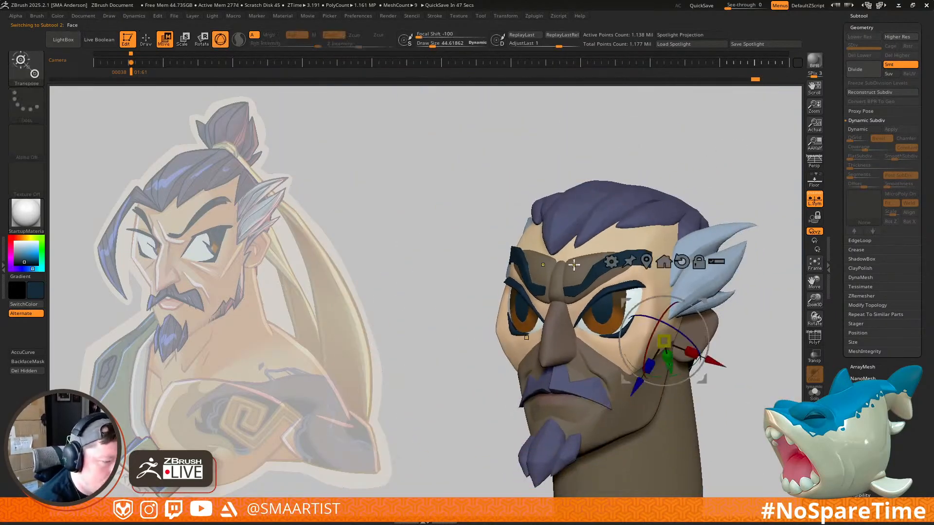
{"action": "left_click", "coordinate": [573, 265], "text": "ctrl"}
{"action": "key", "text": "q"}
Step: Adjust the brow ridge under the eyebrow with the Move brush at a draw size of about 99, and clear the mask
{"action": "mouse_move", "coordinate": [611, 259]}
{"action": "right_mouse_down"}
{"action": "mouse_move", "coordinate": [594, 275]}
{"action": "mouse_move", "coordinate": [634, 346]}
{"action": "mouse_move", "coordinate": [598, 342]}
{"action": "mouse_move", "coordinate": [582, 288]}
{"action": "right_mouse_up"}
{"action": "key", "text": "b"}
{"action": "key", "text": "m"}
{"action": "key", "text": "v"}
{"action": "key", "text": "s"}
{"action": "left_click_drag", "start_coordinate": [581, 276], "coordinate": [588, 277]}
{"action": "right_click_drag", "start_coordinate": [588, 287], "coordinate": [586, 260]}
{"action": "mouse_move", "coordinate": [578, 275]}
{"action": "left_mouse_down"}
{"action": "mouse_move", "coordinate": [588, 265]}
{"action": "mouse_move", "coordinate": [595, 277]}
{"action": "left_mouse_up"}
{"action": "mouse_move", "coordinate": [622, 302]}
{"action": "right_mouse_down"}
{"action": "mouse_move", "coordinate": [627, 283]}
{"action": "mouse_move", "coordinate": [634, 302]}
{"action": "mouse_move", "coordinate": [620, 288]}
{"action": "mouse_move", "coordinate": [594, 302]}
{"action": "mouse_move", "coordinate": [572, 281]}
{"action": "mouse_move", "coordinate": [610, 271]}
{"action": "mouse_move", "coordinate": [645, 301]}
{"action": "mouse_move", "coordinate": [637, 346]}
{"action": "mouse_move", "coordinate": [581, 399]}
{"action": "mouse_move", "coordinate": [619, 360]}
{"action": "mouse_move", "coordinate": [676, 377]}
{"action": "right_mouse_up"}
{"action": "key", "text": "ctrl+shift+a"}
{"action": "mouse_move", "coordinate": [749, 377]}
{"action": "right_mouse_down", "text": "ctrl"}
{"action": "mouse_move", "coordinate": [706, 307]}
{"action": "mouse_move", "coordinate": [705, 241]}
{"action": "mouse_move", "coordinate": [726, 220]}
{"action": "mouse_move", "coordinate": [695, 249]}
{"action": "mouse_move", "coordinate": [719, 267]}
{"action": "mouse_move", "coordinate": [698, 270]}
{"action": "mouse_move", "coordinate": [700, 280]}
{"action": "right_mouse_up", "text": "ctrl"}
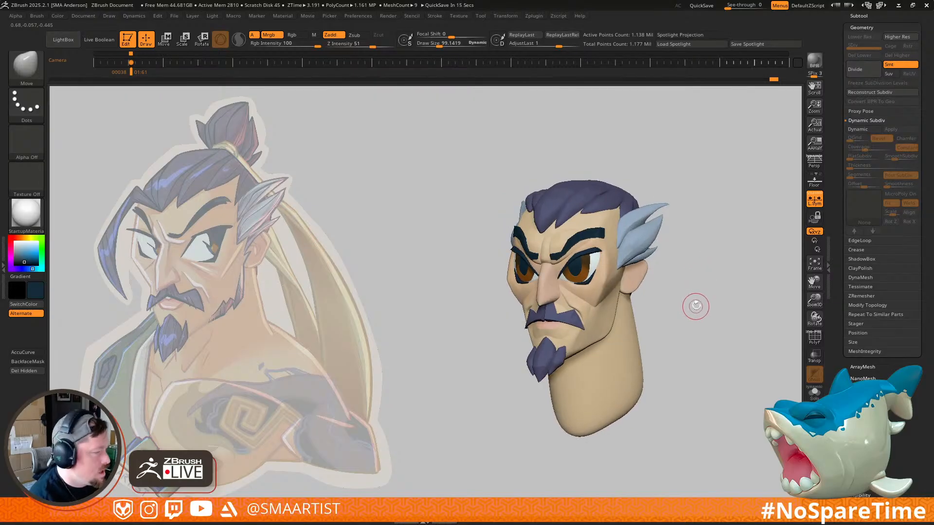
Step: Make the Eyelashes1 subtool active and compare the eyebrows with the reference drawing
{"action": "right_click_drag", "start_coordinate": [571, 304], "coordinate": [575, 351], "text": "ctrl"}
{"action": "left_click", "coordinate": [577, 181], "text": "alt"}
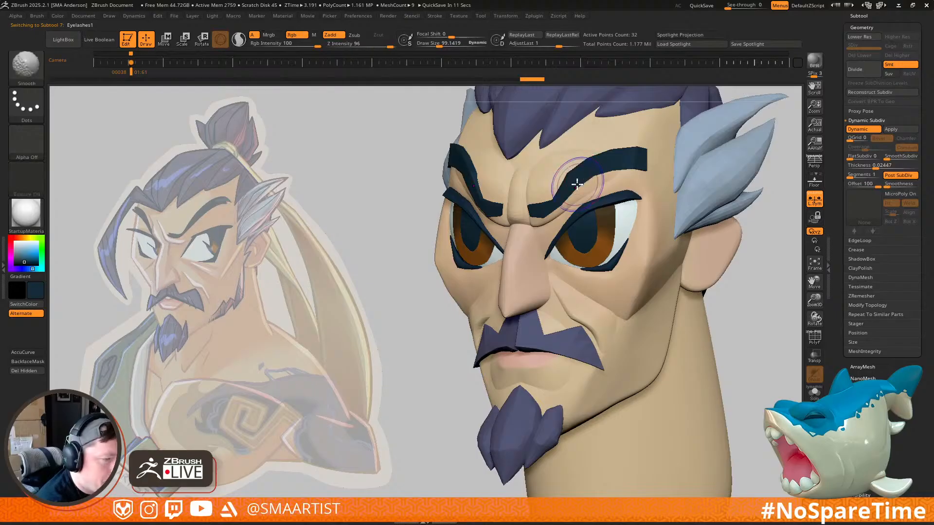
{"action": "mouse_move", "coordinate": [631, 237]}
{"action": "right_mouse_down", "text": "ctrl"}
{"action": "mouse_move", "coordinate": [606, 220]}
{"action": "mouse_move", "coordinate": [578, 241]}
{"action": "right_mouse_up", "text": "ctrl"}
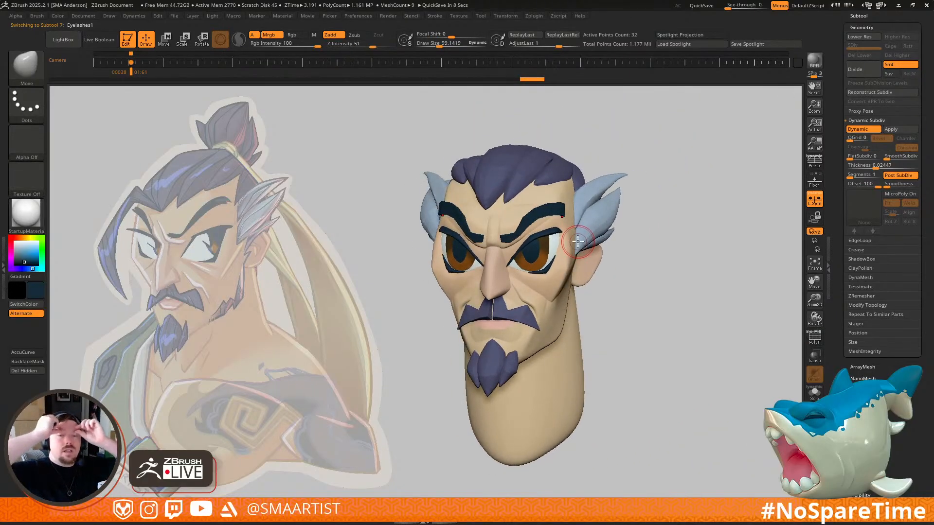
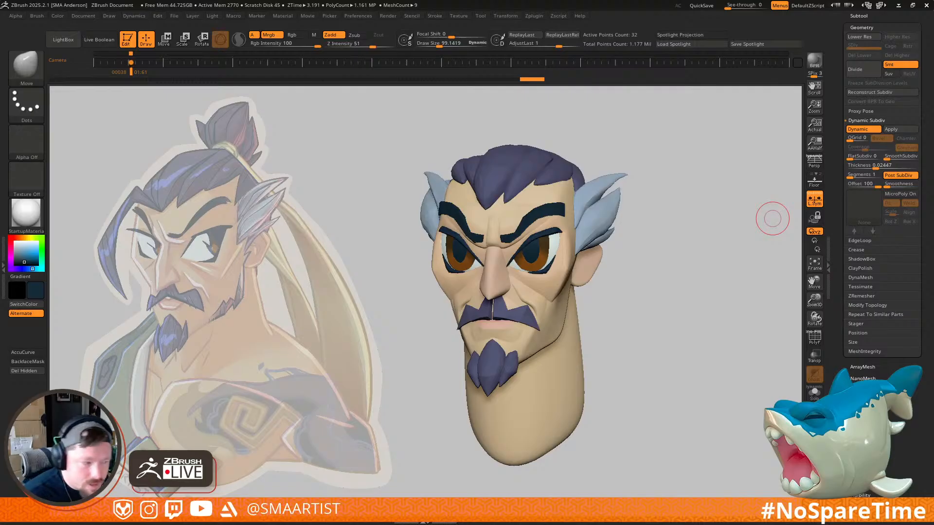
{"action": "mouse_move", "coordinate": [770, 215]}
{"action": "left_mouse_down"}
{"action": "mouse_move", "coordinate": [646, 250]}
{"action": "mouse_move", "coordinate": [718, 340]}
{"action": "mouse_move", "coordinate": [701, 379]}
{"action": "left_mouse_up"}
Step: Switch to the hair subtool and mask everything except the front strand at the character's right temple
{"action": "right_click_drag", "start_coordinate": [549, 311], "coordinate": [573, 319], "text": "ctrl"}
{"action": "key", "text": "w"}
{"action": "left_click", "coordinate": [554, 200], "text": "alt"}
{"action": "right_click_drag", "start_coordinate": [570, 215], "coordinate": [585, 288], "text": "alt"}
{"action": "key", "text": "Tab"}
{"action": "right_click_drag", "start_coordinate": [652, 267], "coordinate": [641, 191], "text": "ctrl"}
{"action": "key", "text": "Tab"}
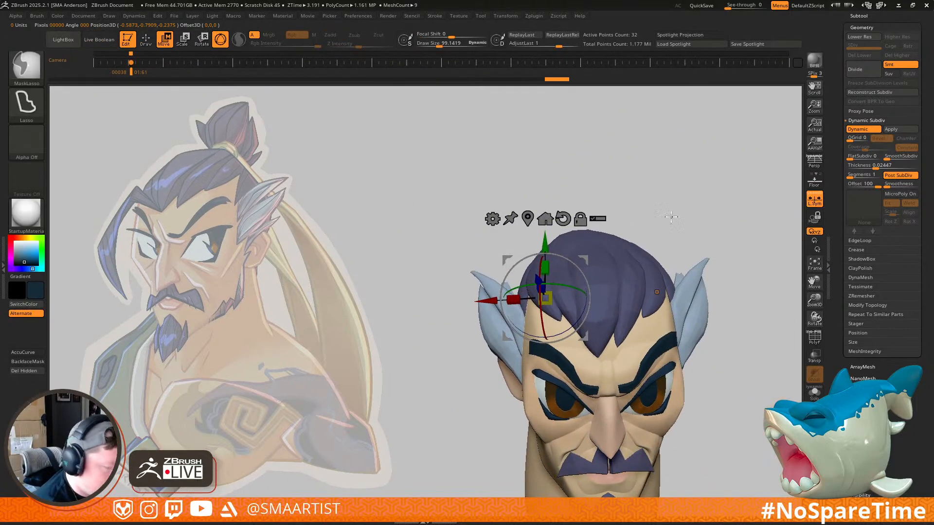
{"action": "key", "text": "q"}
{"action": "left_click", "coordinate": [540, 291], "text": "alt"}
{"action": "key", "text": "shift+f"}
{"action": "key", "text": "shift+f"}
{"action": "right_click_drag", "start_coordinate": [534, 283], "coordinate": [582, 328], "text": "ctrl"}
{"action": "left_click", "coordinate": [548, 297], "text": "ctrl"}
{"action": "key", "text": "q"}
Step: Reshape the unmasked temple strand with the Move brush at a draw size of about 69, and clear the mask
{"action": "right_click_drag", "start_coordinate": [553, 295], "coordinate": [637, 243]}
{"action": "key", "text": "b"}
{"action": "key", "text": "Escape"}
{"action": "key", "text": "s"}
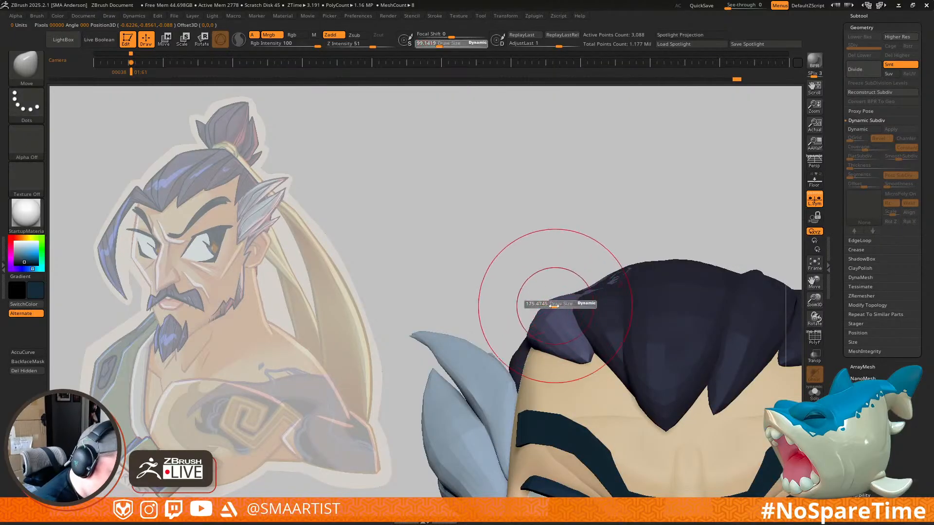
{"action": "left_click_drag", "start_coordinate": [548, 304], "coordinate": [553, 302]}
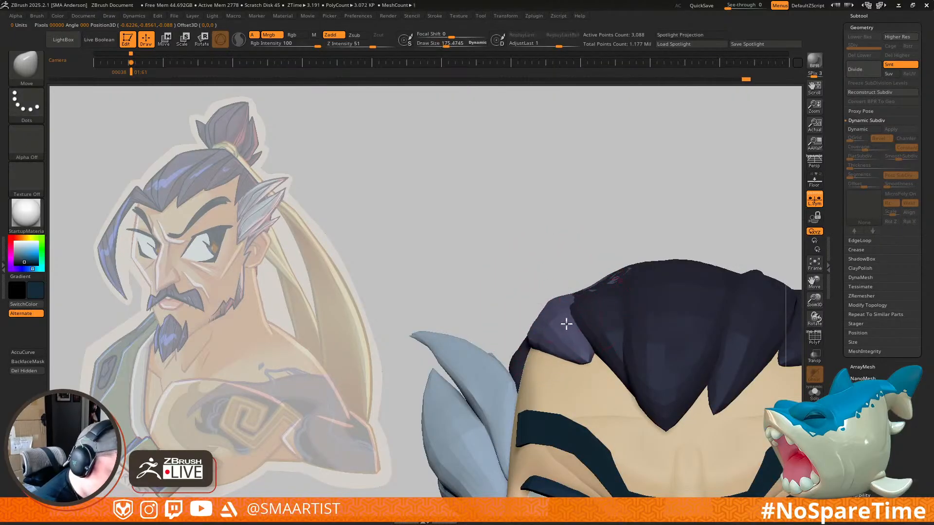
{"action": "key", "text": "s"}
{"action": "left_click_drag", "start_coordinate": [568, 320], "coordinate": [555, 319]}
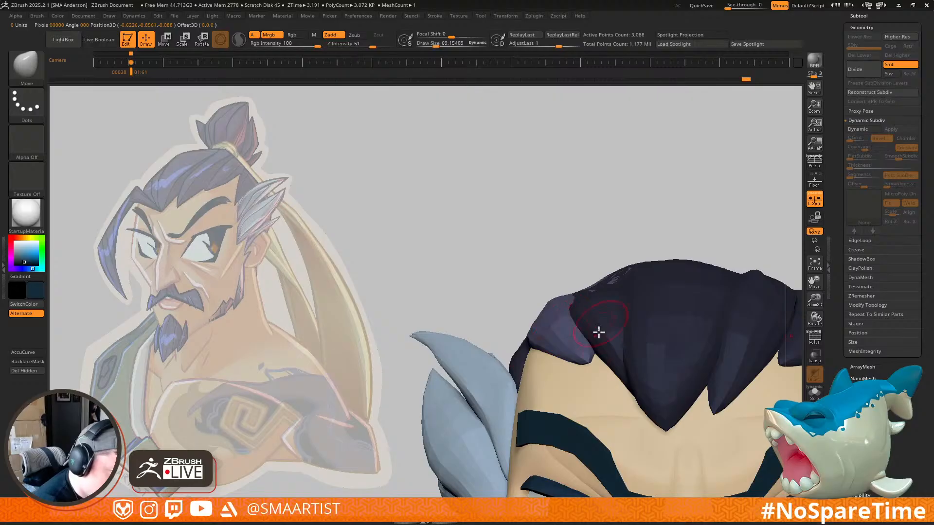
{"action": "right_click_drag", "start_coordinate": [584, 375], "coordinate": [582, 348]}
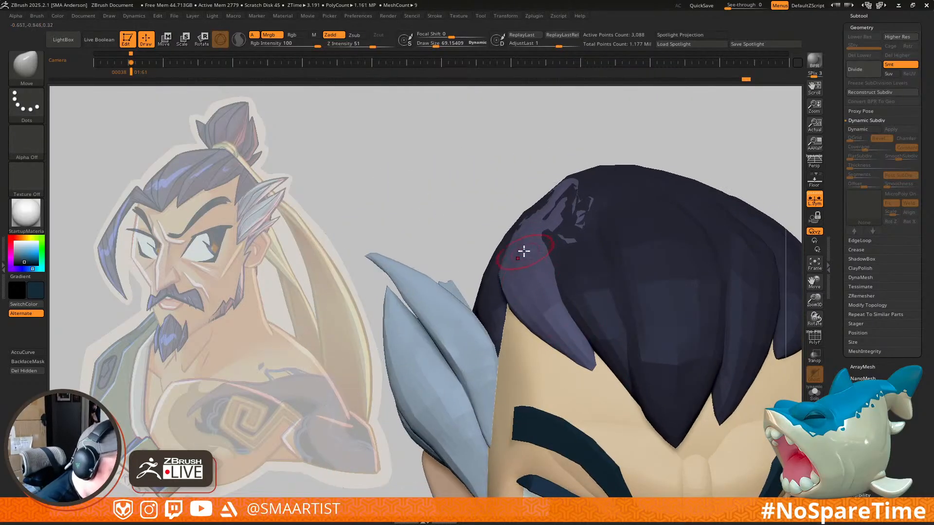
{"action": "key", "text": "shift"}
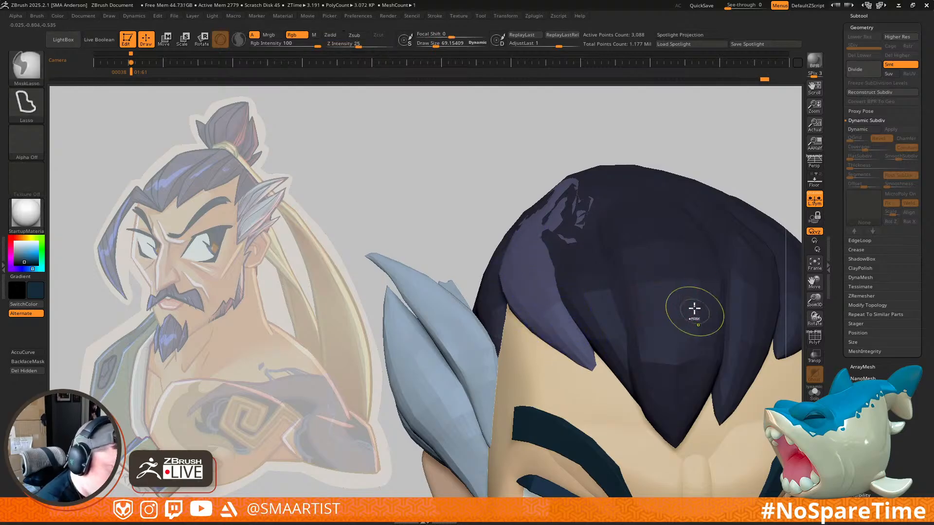
{"action": "right_click_drag", "start_coordinate": [694, 313], "coordinate": [719, 219], "text": "ctrl"}
{"action": "left_click_drag", "start_coordinate": [725, 209], "coordinate": [742, 227], "text": "ctrl"}
Step: Adjust the top silhouette of the hair with the Move brush at a draw size of about 109
{"action": "mouse_move", "coordinate": [769, 246]}
{"action": "right_mouse_down", "text": "alt"}
{"action": "mouse_move", "coordinate": [646, 237]}
{"action": "mouse_move", "coordinate": [675, 262]}
{"action": "mouse_move", "coordinate": [679, 294]}
{"action": "mouse_move", "coordinate": [662, 288]}
{"action": "mouse_move", "coordinate": [674, 257]}
{"action": "mouse_move", "coordinate": [659, 233]}
{"action": "mouse_move", "coordinate": [671, 198]}
{"action": "mouse_move", "coordinate": [690, 206]}
{"action": "mouse_move", "coordinate": [653, 218]}
{"action": "right_mouse_up", "text": "alt"}
{"action": "right_click_drag", "start_coordinate": [586, 240], "coordinate": [581, 292], "text": "ctrl"}
{"action": "key", "text": "s"}
{"action": "left_click_drag", "start_coordinate": [564, 244], "coordinate": [567, 245]}
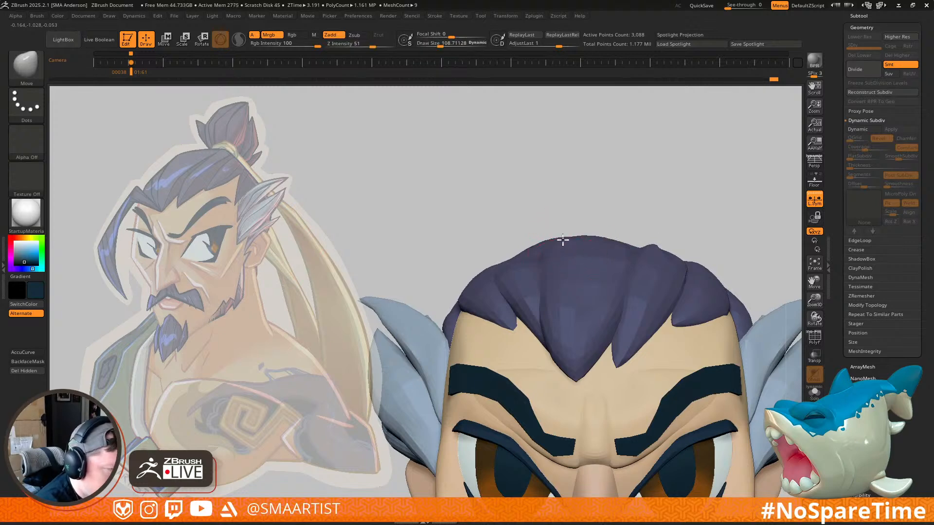
{"action": "mouse_move", "coordinate": [565, 244]}
{"action": "right_mouse_down"}
{"action": "mouse_move", "coordinate": [602, 258]}
{"action": "mouse_move", "coordinate": [627, 243]}
{"action": "mouse_move", "coordinate": [584, 244]}
{"action": "right_mouse_up"}
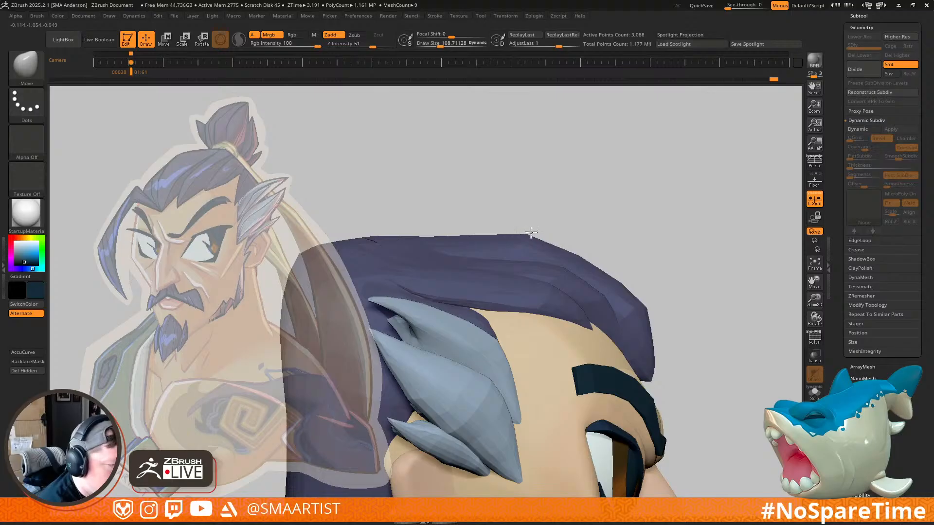
{"action": "mouse_move", "coordinate": [561, 235]}
{"action": "right_mouse_down"}
{"action": "mouse_move", "coordinate": [580, 211]}
{"action": "mouse_move", "coordinate": [596, 217]}
{"action": "mouse_move", "coordinate": [612, 252]}
{"action": "mouse_move", "coordinate": [598, 264]}
{"action": "right_mouse_up"}
Step: Refine the strands at the crown and side of the hair with the Move Topological brush
{"action": "key", "text": "b"}
{"action": "key", "text": "m"}
{"action": "key", "text": "t"}
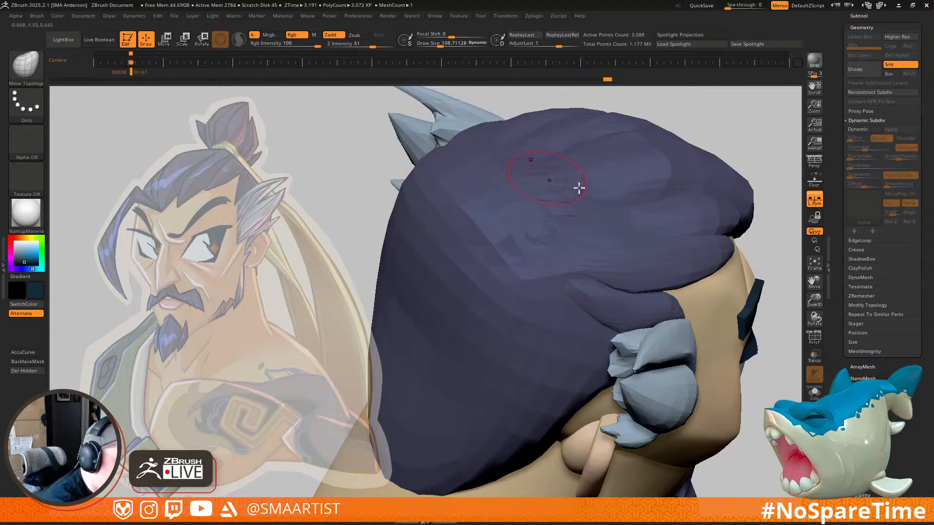
{"action": "right_click_drag", "start_coordinate": [604, 262], "coordinate": [553, 229]}
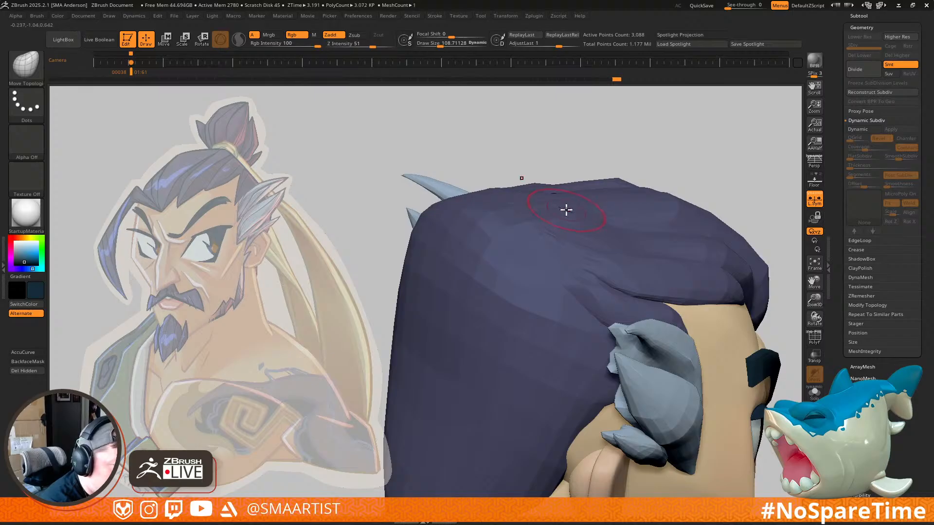
{"action": "right_click_drag", "start_coordinate": [565, 209], "coordinate": [505, 163]}
{"action": "right_click_drag", "start_coordinate": [525, 242], "coordinate": [549, 165], "text": "ctrl"}
{"action": "right_click_drag", "start_coordinate": [549, 165], "coordinate": [664, 207]}
{"action": "right_click_drag", "start_coordinate": [664, 206], "coordinate": [644, 277], "text": "ctrl"}
{"action": "right_click_drag", "start_coordinate": [644, 277], "coordinate": [603, 280]}
Step: Switch to the eyebrow subtool and reshape the eyebrow's inner end with the Move Topological brush at a draw size of about 54
{"action": "key", "text": "shift+f"}
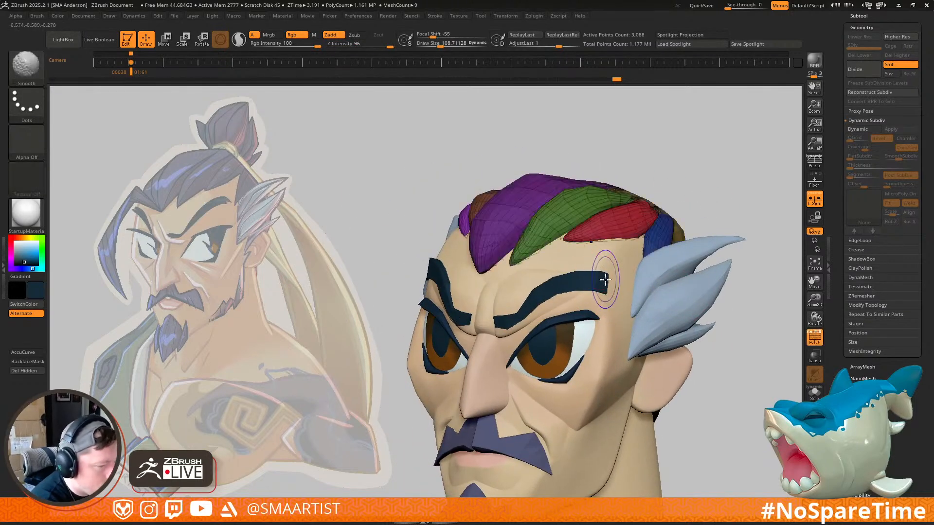
{"action": "left_click", "coordinate": [609, 278], "text": "alt"}
{"action": "key", "text": "shift+f"}
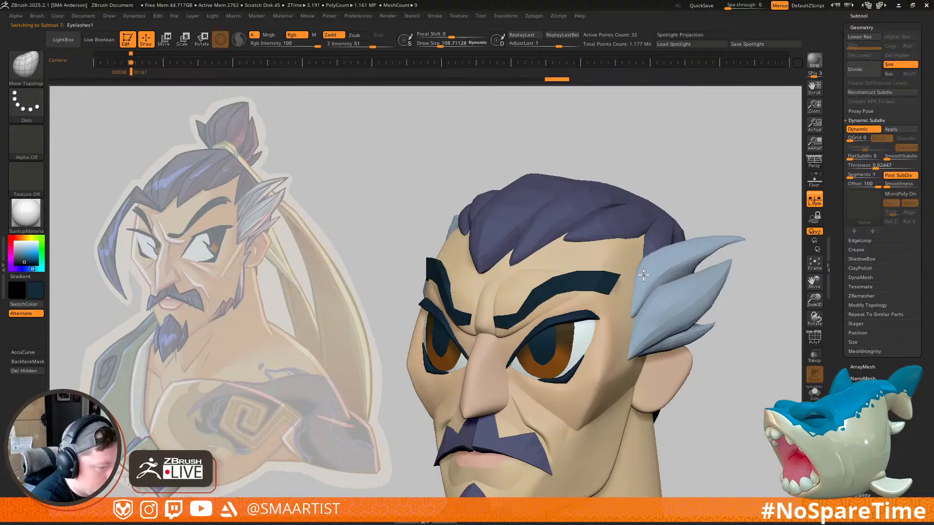
{"action": "mouse_move", "coordinate": [608, 289]}
{"action": "right_mouse_down", "text": "alt"}
{"action": "mouse_move", "coordinate": [625, 271]}
{"action": "mouse_move", "coordinate": [635, 274]}
{"action": "mouse_move", "coordinate": [643, 253]}
{"action": "mouse_move", "coordinate": [637, 223]}
{"action": "mouse_move", "coordinate": [616, 277]}
{"action": "mouse_move", "coordinate": [636, 265]}
{"action": "mouse_move", "coordinate": [615, 215]}
{"action": "mouse_move", "coordinate": [612, 264]}
{"action": "mouse_move", "coordinate": [526, 270]}
{"action": "mouse_move", "coordinate": [514, 289]}
{"action": "mouse_move", "coordinate": [523, 278]}
{"action": "mouse_move", "coordinate": [525, 319]}
{"action": "mouse_move", "coordinate": [532, 272]}
{"action": "mouse_move", "coordinate": [491, 313]}
{"action": "right_mouse_up", "text": "alt"}
{"action": "key", "text": "s"}
{"action": "left_click_drag", "start_coordinate": [511, 315], "coordinate": [503, 316]}
{"action": "mouse_move", "coordinate": [519, 313]}
{"action": "right_mouse_down"}
{"action": "mouse_move", "coordinate": [496, 307]}
{"action": "mouse_move", "coordinate": [484, 285]}
{"action": "right_mouse_up"}
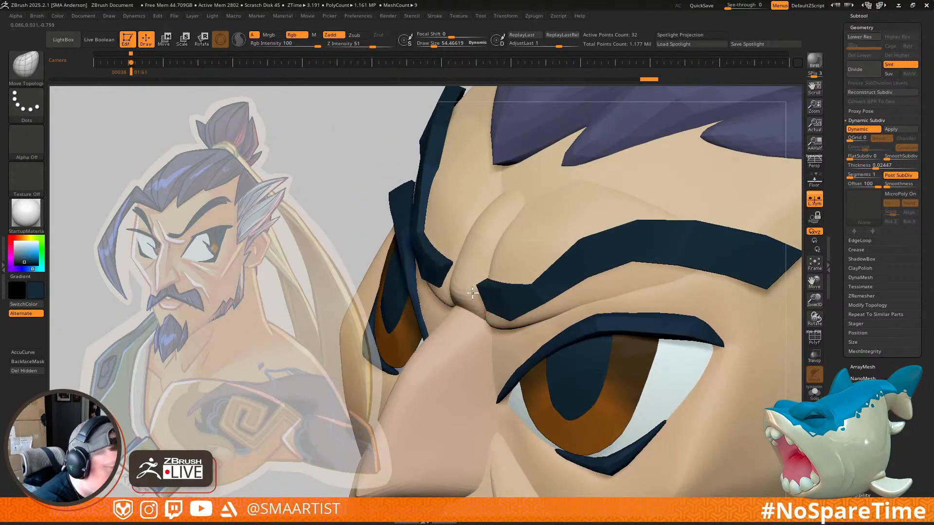
Step: Refine the eyebrow's bend and inner section from several angles with the Move Topological brush at a draw size of about 73
{"action": "mouse_move", "coordinate": [515, 313]}
{"action": "right_mouse_down"}
{"action": "mouse_move", "coordinate": [567, 292]}
{"action": "mouse_move", "coordinate": [558, 333]}
{"action": "mouse_move", "coordinate": [537, 327]}
{"action": "mouse_move", "coordinate": [531, 304]}
{"action": "mouse_move", "coordinate": [579, 329]}
{"action": "mouse_move", "coordinate": [547, 261]}
{"action": "mouse_move", "coordinate": [562, 265]}
{"action": "mouse_move", "coordinate": [609, 321]}
{"action": "mouse_move", "coordinate": [627, 379]}
{"action": "right_mouse_up"}
{"action": "mouse_move", "coordinate": [647, 292]}
{"action": "right_mouse_down"}
{"action": "mouse_move", "coordinate": [675, 265]}
{"action": "mouse_move", "coordinate": [652, 243]}
{"action": "right_mouse_up"}
{"action": "right_click_drag", "start_coordinate": [552, 357], "coordinate": [522, 244], "text": "ctrl"}
{"action": "key", "text": "s"}
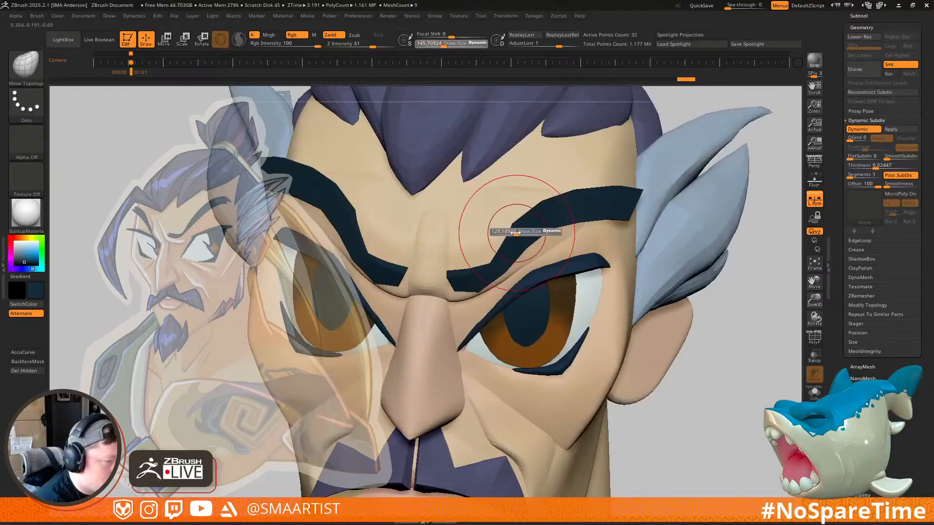
{"action": "right_click_drag", "start_coordinate": [530, 244], "coordinate": [537, 206]}
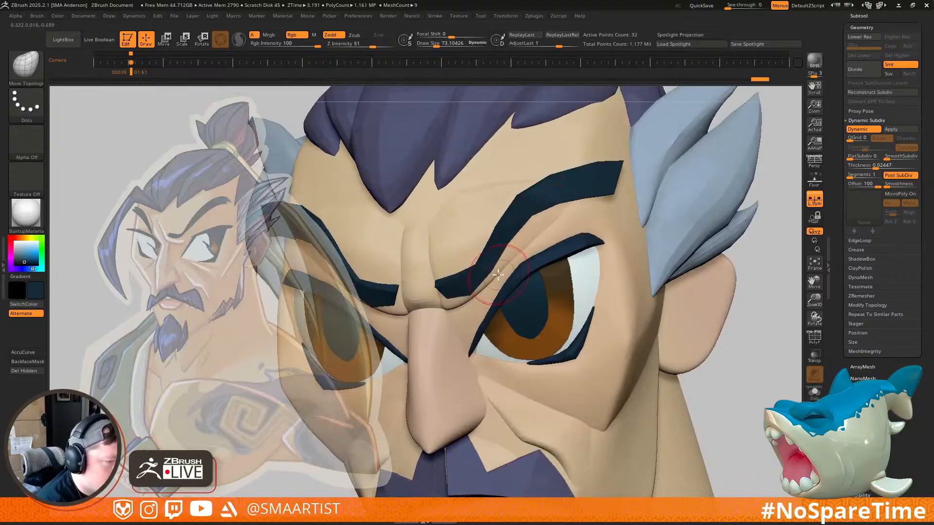
{"action": "right_click_drag", "start_coordinate": [473, 296], "coordinate": [472, 293]}
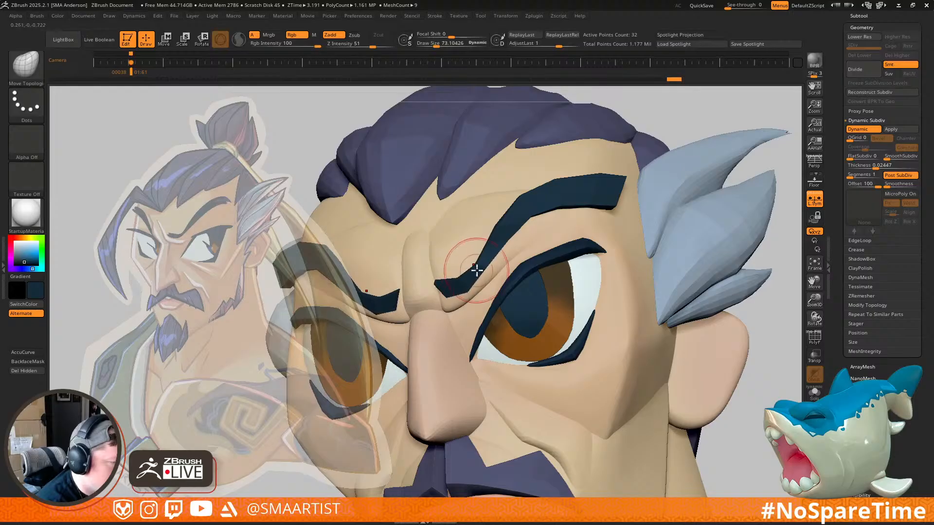
{"action": "right_click_drag", "start_coordinate": [553, 298], "coordinate": [546, 236], "text": "ctrl"}
{"action": "right_click_drag", "start_coordinate": [627, 265], "coordinate": [679, 247]}
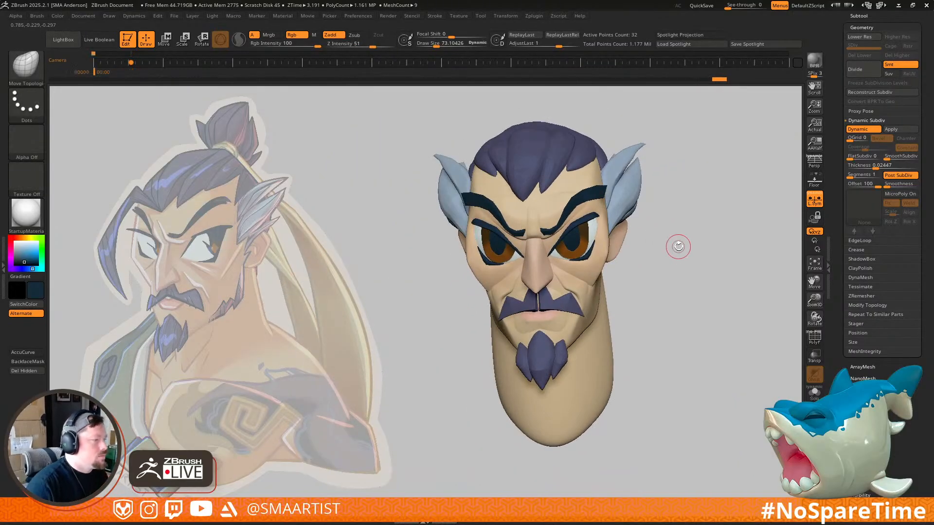
Step: Overlay the head on the reference drawing and adjust the eyebrow's outer half with a draw size of about 394
{"action": "key", "text": "Right"}
{"action": "key", "text": "s"}
{"action": "mouse_move", "coordinate": [228, 214]}
{"action": "left_mouse_down"}
{"action": "mouse_move", "coordinate": [251, 215]}
{"action": "mouse_move", "coordinate": [233, 198]}
{"action": "mouse_move", "coordinate": [224, 204]}
{"action": "left_mouse_up"}
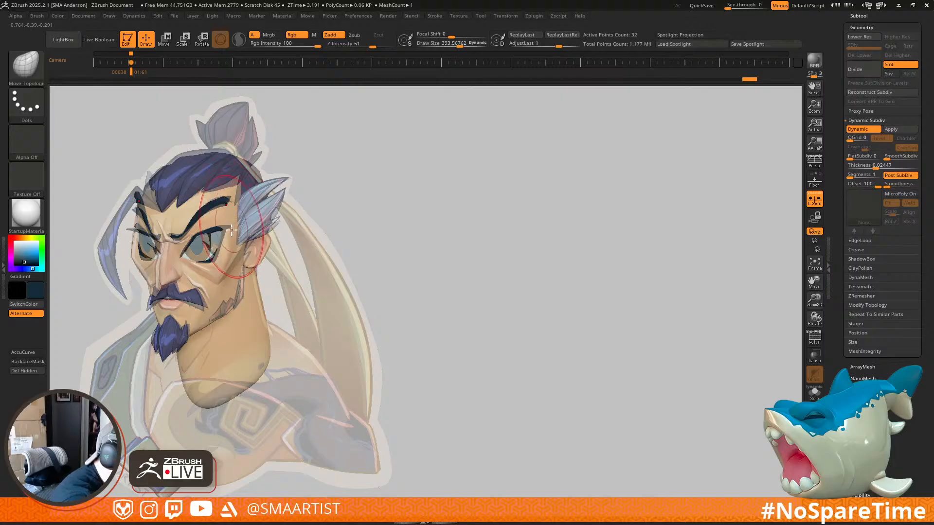
{"action": "mouse_move", "coordinate": [338, 235]}
{"action": "left_mouse_down", "text": "alt"}
{"action": "mouse_move", "coordinate": [525, 242]}
{"action": "mouse_move", "coordinate": [626, 281]}
{"action": "left_mouse_up", "text": "alt"}
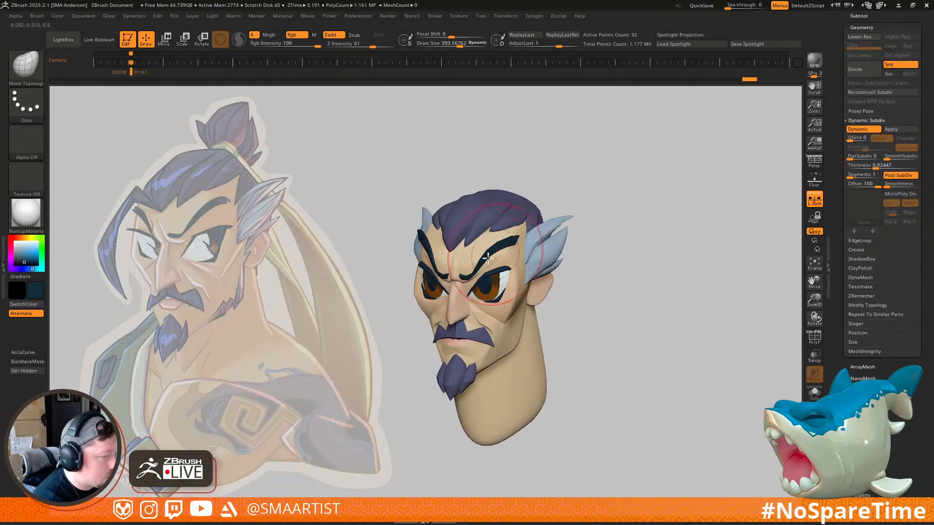
{"action": "left_click_drag", "start_coordinate": [349, 233], "coordinate": [437, 277]}
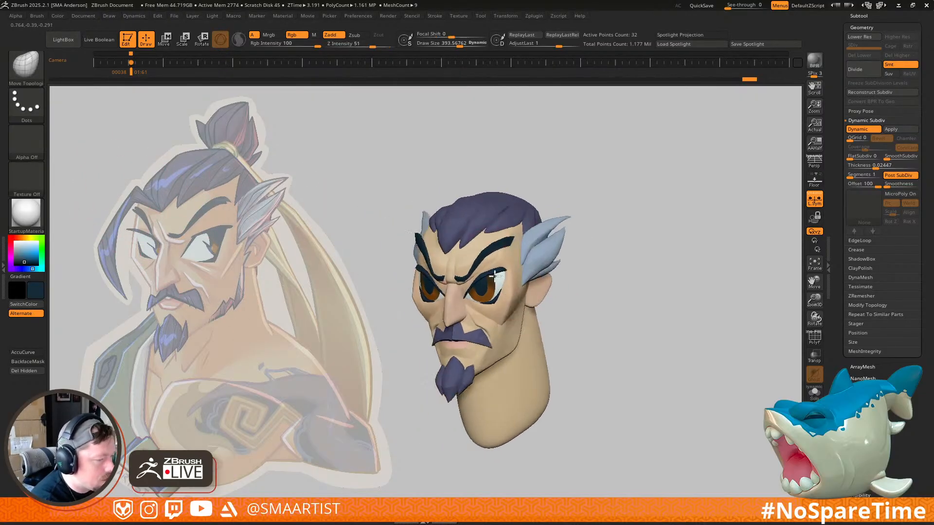
Step: Check the eyebrows from a three-quarter view and save the file
{"action": "right_click_drag", "start_coordinate": [438, 277], "coordinate": [418, 340], "text": "ctrl"}
{"action": "left_click_drag", "start_coordinate": [404, 248], "coordinate": [518, 251]}
{"action": "right_click_drag", "start_coordinate": [518, 251], "coordinate": [559, 228]}
{"action": "left_click_drag", "start_coordinate": [551, 232], "coordinate": [549, 245]}
{"action": "mouse_move", "coordinate": [585, 232]}
{"action": "right_mouse_down", "text": "ctrl"}
{"action": "mouse_move", "coordinate": [562, 209]}
{"action": "mouse_move", "coordinate": [636, 229]}
{"action": "mouse_move", "coordinate": [683, 202]}
{"action": "mouse_move", "coordinate": [674, 203]}
{"action": "mouse_move", "coordinate": [719, 202]}
{"action": "mouse_move", "coordinate": [596, 177]}
{"action": "mouse_move", "coordinate": [633, 187]}
{"action": "mouse_move", "coordinate": [663, 179]}
{"action": "mouse_move", "coordinate": [624, 191]}
{"action": "mouse_move", "coordinate": [640, 188]}
{"action": "mouse_move", "coordinate": [652, 216]}
{"action": "right_mouse_up", "text": "ctrl"}
{"action": "key", "text": "ctrl+s"}
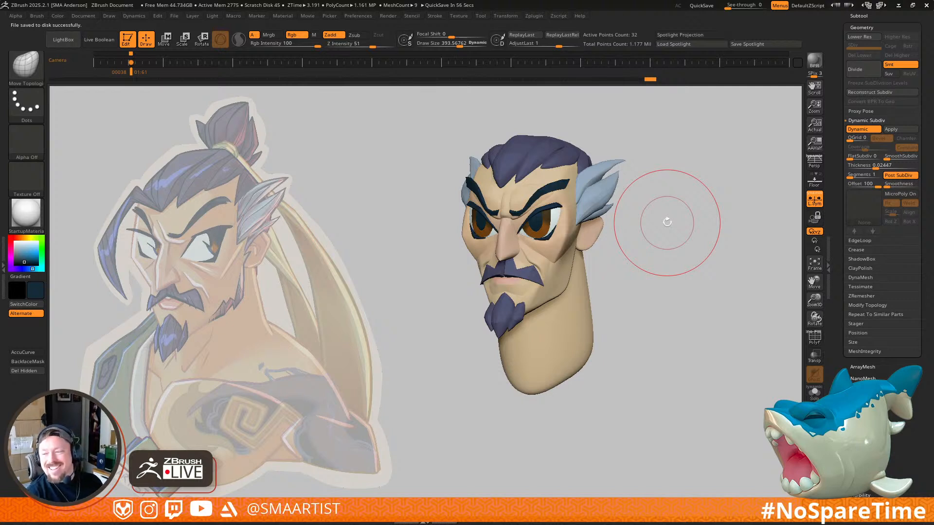
{"action": "mouse_move", "coordinate": [694, 275]}
{"action": "right_mouse_down"}
{"action": "mouse_move", "coordinate": [664, 311]}
{"action": "mouse_move", "coordinate": [684, 317]}
{"action": "mouse_move", "coordinate": [688, 276]}
{"action": "mouse_move", "coordinate": [676, 292]}
{"action": "mouse_move", "coordinate": [688, 302]}
{"action": "right_mouse_up"}
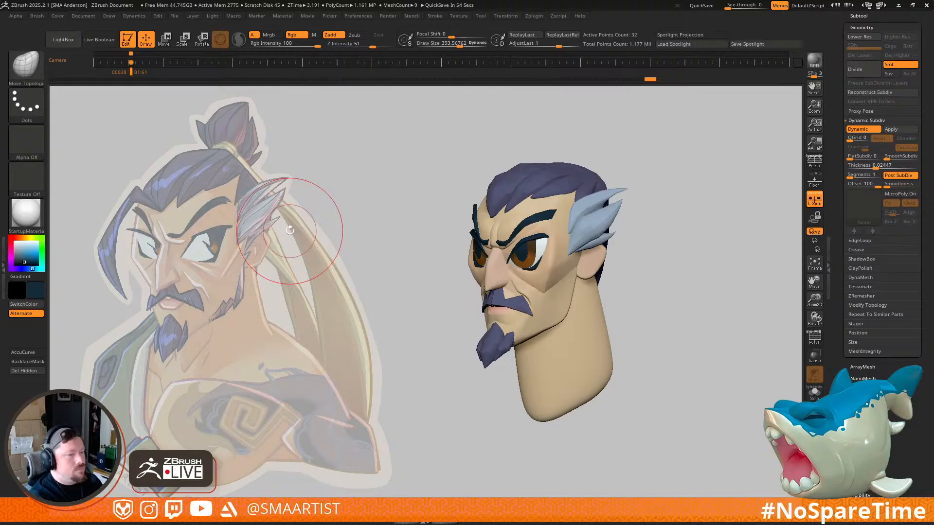
{"action": "mouse_move", "coordinate": [673, 361]}
{"action": "left_mouse_down"}
{"action": "mouse_move", "coordinate": [700, 347]}
{"action": "mouse_move", "coordinate": [671, 339]}
{"action": "mouse_move", "coordinate": [664, 358]}
{"action": "mouse_move", "coordinate": [689, 366]}
{"action": "mouse_move", "coordinate": [684, 375]}
{"action": "left_mouse_up"}
{"action": "mouse_move", "coordinate": [658, 323]}
{"action": "left_mouse_down"}
{"action": "mouse_move", "coordinate": [670, 317]}
{"action": "mouse_move", "coordinate": [664, 350]}
{"action": "mouse_move", "coordinate": [632, 347]}
{"action": "mouse_move", "coordinate": [687, 329]}
{"action": "mouse_move", "coordinate": [666, 340]}
{"action": "mouse_move", "coordinate": [671, 327]}
{"action": "left_mouse_up"}
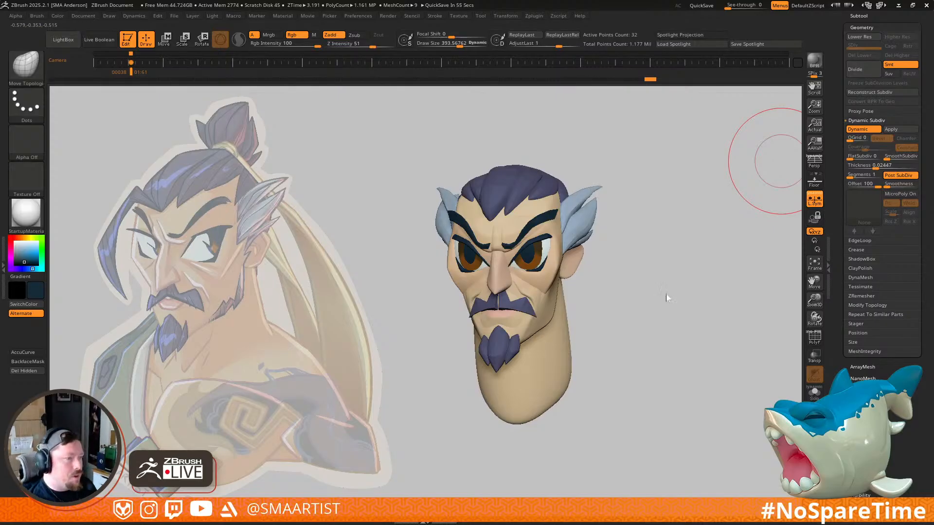
{"action": "left_click_drag", "start_coordinate": [678, 315], "coordinate": [658, 335]}
Step: Switch to the grey side tuft subtool and reshape its upper spike with the Move Topological brush at a draw size of about 95
{"action": "right_click_drag", "start_coordinate": [588, 251], "coordinate": [662, 238], "text": "ctrl"}
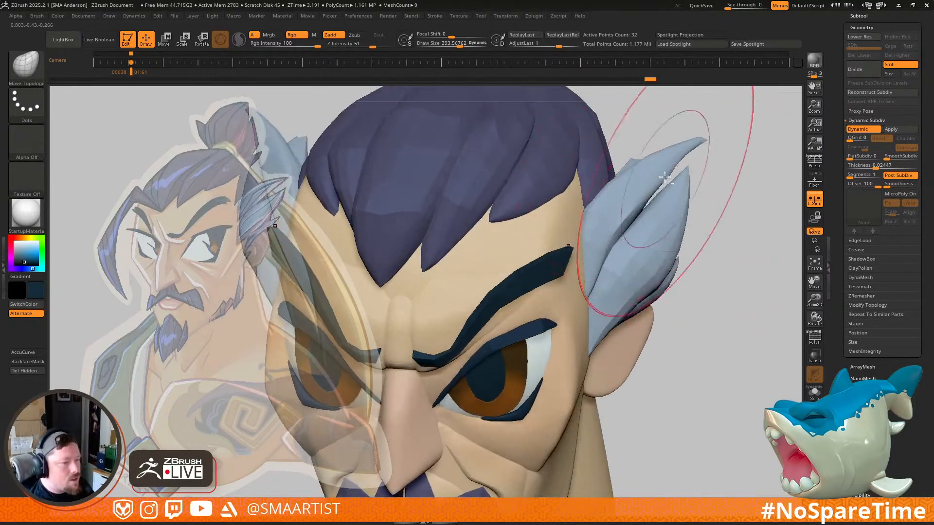
{"action": "left_click", "coordinate": [666, 175], "text": "alt"}
{"action": "key", "text": "b"}
{"action": "key", "text": "Escape"}
{"action": "key", "text": "s"}
{"action": "left_click_drag", "start_coordinate": [673, 170], "coordinate": [655, 170]}
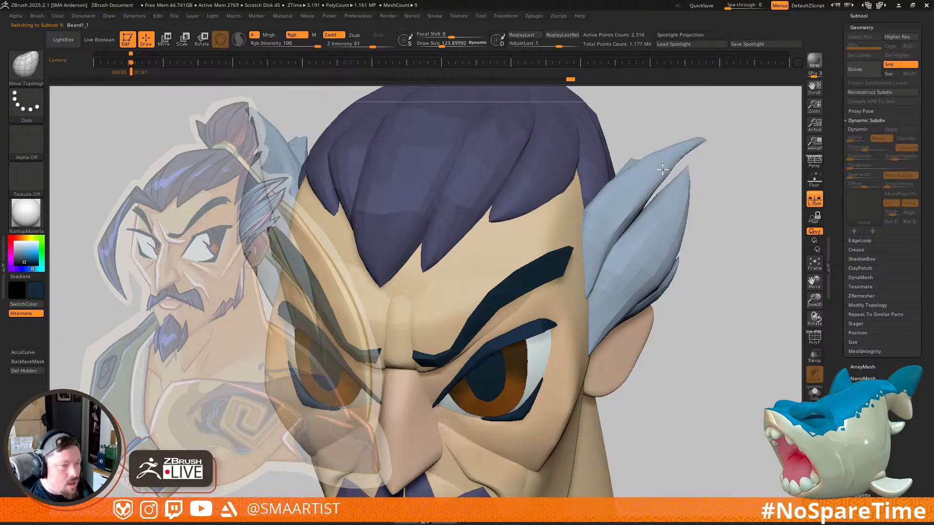
{"action": "right_click_drag", "start_coordinate": [682, 191], "coordinate": [681, 184]}
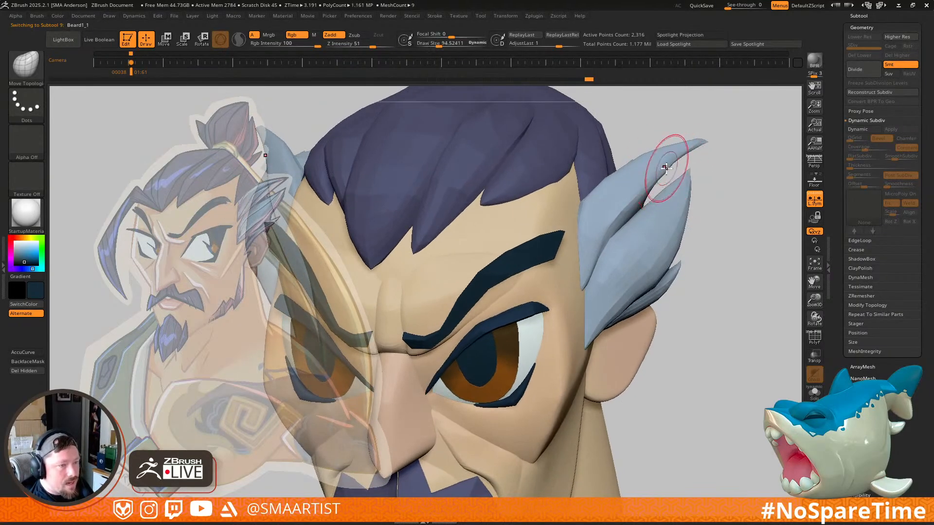
Step: Refine the outer silhouette of the grey side tufts with a draw size of about 175
{"action": "mouse_move", "coordinate": [708, 263]}
{"action": "right_mouse_down", "text": "ctrl"}
{"action": "mouse_move", "coordinate": [693, 221]}
{"action": "mouse_move", "coordinate": [705, 254]}
{"action": "mouse_move", "coordinate": [724, 211]}
{"action": "mouse_move", "coordinate": [690, 269]}
{"action": "right_mouse_up", "text": "ctrl"}
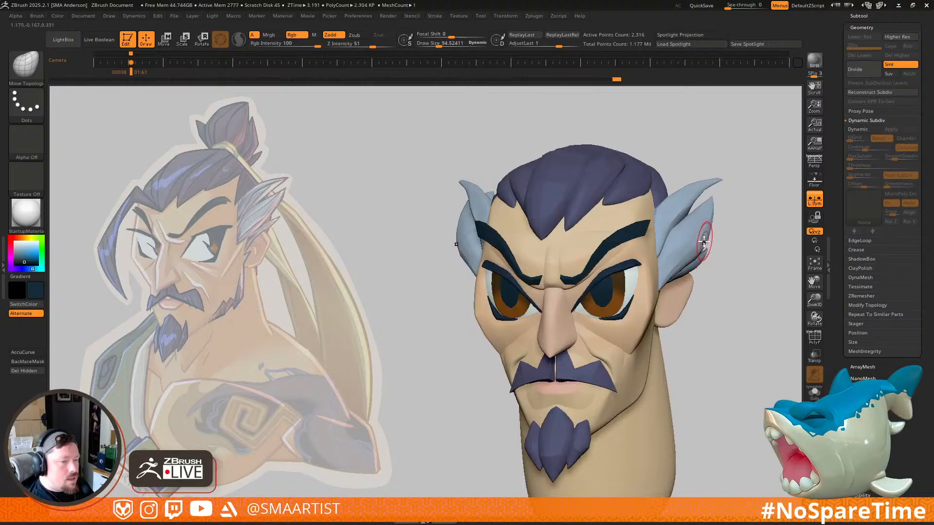
{"action": "right_click_drag", "start_coordinate": [720, 253], "coordinate": [679, 259], "text": "ctrl"}
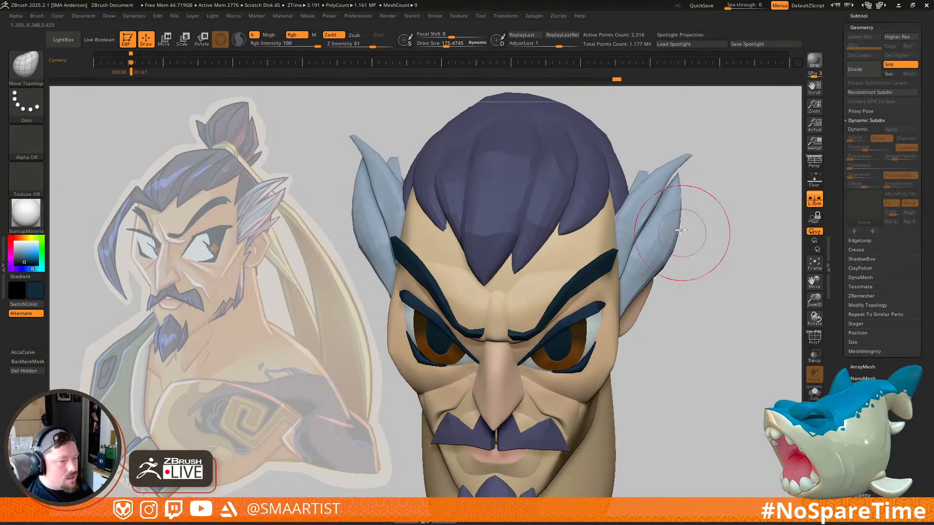
{"action": "right_click_drag", "start_coordinate": [688, 207], "coordinate": [700, 247]}
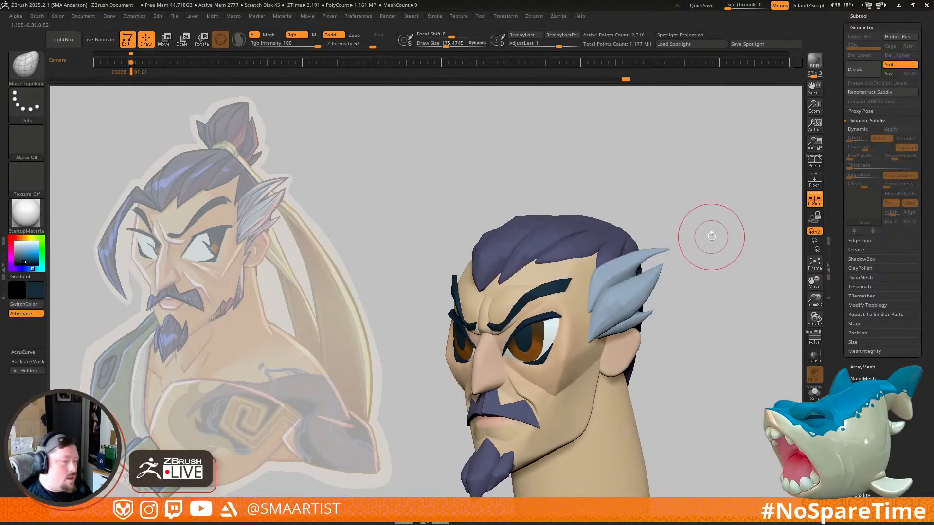
Step: Examine the face, jawline and side tufts from several angles against the reference drawing
{"action": "right_click_drag", "start_coordinate": [715, 298], "coordinate": [692, 202]}
{"action": "right_click_drag", "start_coordinate": [507, 368], "coordinate": [651, 250]}
{"action": "right_click_drag", "start_coordinate": [588, 288], "coordinate": [552, 354], "text": "ctrl"}
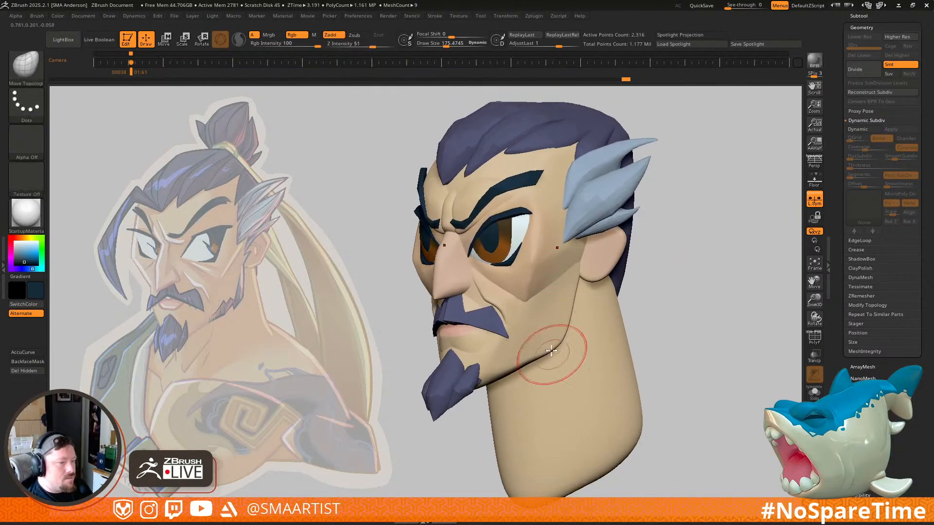
{"action": "right_click_drag", "start_coordinate": [563, 291], "coordinate": [593, 307]}
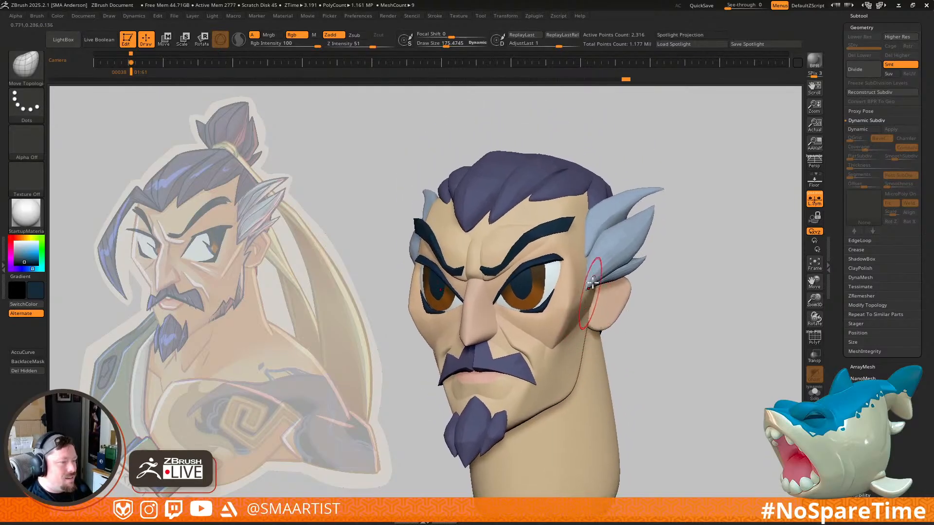
{"action": "right_click_drag", "start_coordinate": [672, 248], "coordinate": [704, 284], "text": "alt"}
{"action": "right_click_drag", "start_coordinate": [618, 288], "coordinate": [660, 231], "text": "alt"}
{"action": "right_click_drag", "start_coordinate": [615, 254], "coordinate": [564, 316], "text": "alt"}
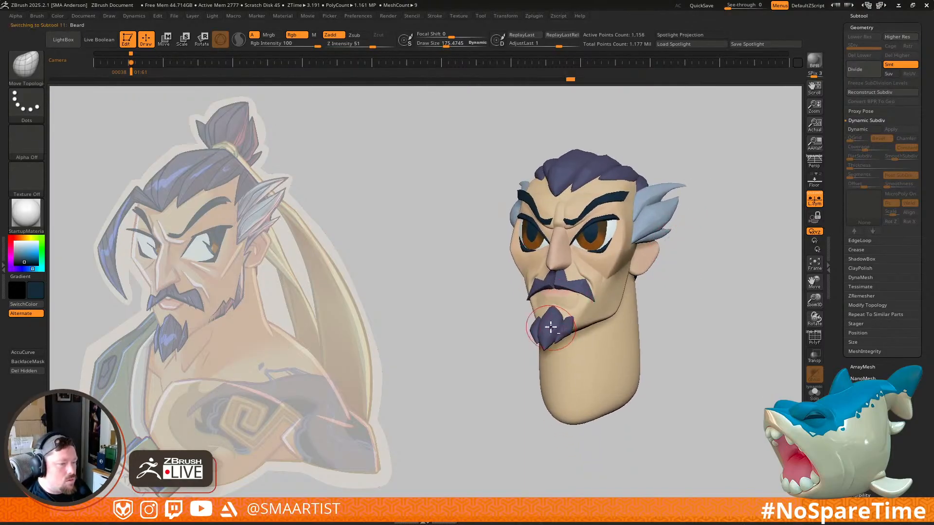
Step: Duplicate the chin beard subtool and move the copy up in front of the forehead
{"action": "key", "text": "shift+f"}
{"action": "key", "text": "ctrl"}
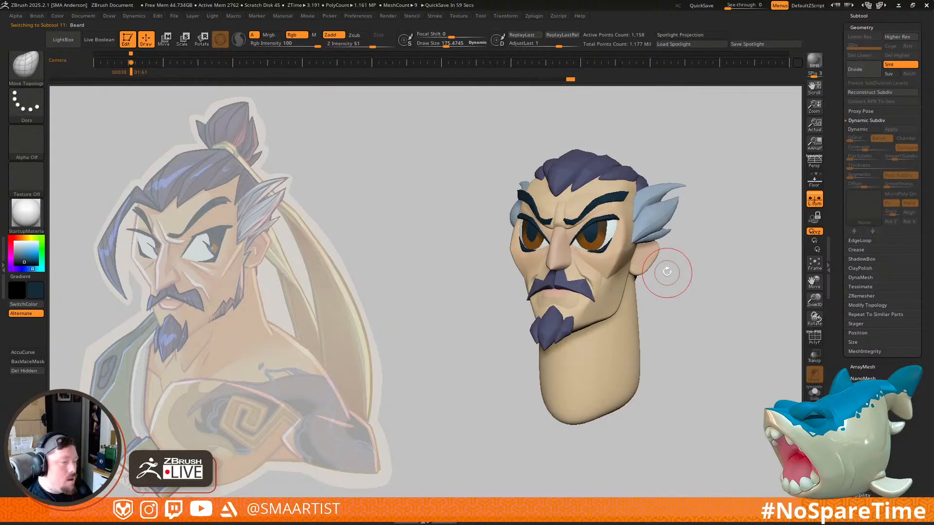
{"action": "key", "text": "ctrl+shift+d"}
{"action": "key", "text": "w"}
{"action": "left_click_drag", "start_coordinate": [571, 291], "coordinate": [540, 142]}
{"action": "key", "text": "q"}
Step: Isolate one strand of the copied beard and delete the hidden geometry
{"action": "mouse_move", "coordinate": [539, 142]}
{"action": "right_mouse_down"}
{"action": "mouse_move", "coordinate": [515, 148]}
{"action": "mouse_move", "coordinate": [546, 249]}
{"action": "right_mouse_up"}
{"action": "left_click", "coordinate": [529, 154], "text": "ctrl+shift"}
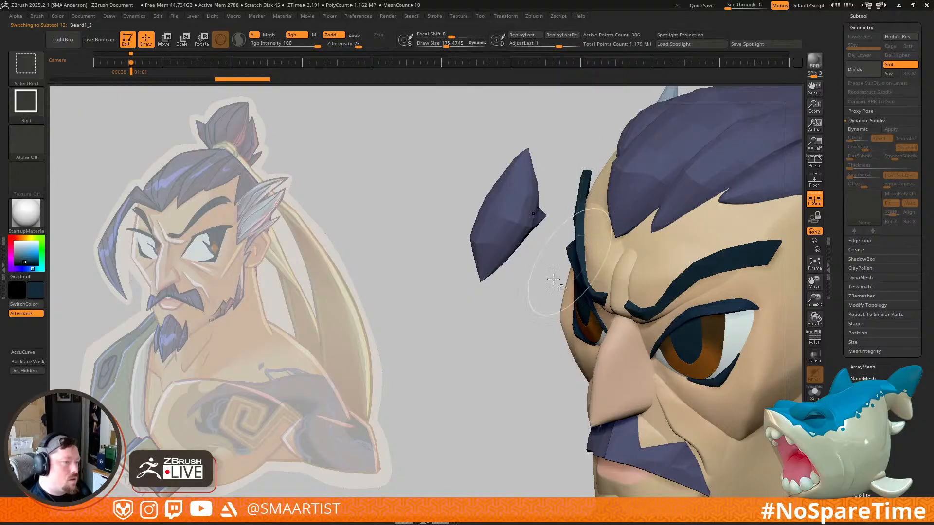
{"action": "left_click", "coordinate": [31, 371]}
Step: Reshape the single strand with the Move Topological brush at a draw size of about 81 and show its wireframe
{"action": "mouse_move", "coordinate": [579, 233]}
{"action": "right_mouse_down"}
{"action": "mouse_move", "coordinate": [560, 222]}
{"action": "mouse_move", "coordinate": [550, 187]}
{"action": "right_mouse_up"}
{"action": "key", "text": "s"}
{"action": "left_click_drag", "start_coordinate": [525, 206], "coordinate": [510, 210]}
{"action": "right_click_drag", "start_coordinate": [513, 210], "coordinate": [598, 307]}
{"action": "key", "text": "shift+f"}
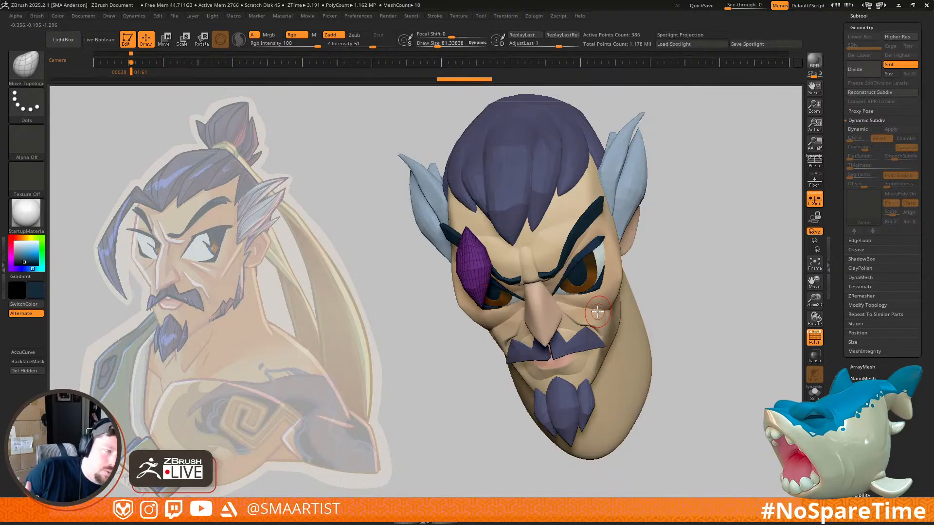
Step: Adjust the upper and lower parts of the strand beside the temple with a draw size of about 215
{"action": "mouse_move", "coordinate": [477, 271]}
{"action": "right_mouse_down"}
{"action": "mouse_move", "coordinate": [521, 254]}
{"action": "mouse_move", "coordinate": [482, 263]}
{"action": "mouse_move", "coordinate": [506, 275]}
{"action": "right_mouse_up"}
{"action": "mouse_move", "coordinate": [506, 275]}
{"action": "right_mouse_down", "text": "ctrl"}
{"action": "mouse_move", "coordinate": [508, 309]}
{"action": "mouse_move", "coordinate": [516, 273]}
{"action": "right_mouse_up", "text": "ctrl"}
{"action": "key", "text": "s"}
{"action": "mouse_move", "coordinate": [451, 246]}
{"action": "left_mouse_down"}
{"action": "mouse_move", "coordinate": [460, 244]}
{"action": "mouse_move", "coordinate": [444, 248]}
{"action": "left_mouse_up"}
{"action": "left_click_drag", "start_coordinate": [454, 297], "coordinate": [455, 293]}
{"action": "mouse_move", "coordinate": [518, 273]}
{"action": "right_mouse_down"}
{"action": "mouse_move", "coordinate": [473, 281]}
{"action": "mouse_move", "coordinate": [475, 262]}
{"action": "mouse_move", "coordinate": [484, 348]}
{"action": "right_mouse_up"}
{"action": "mouse_move", "coordinate": [485, 302]}
{"action": "right_mouse_down", "text": "alt"}
{"action": "mouse_move", "coordinate": [512, 263]}
{"action": "mouse_move", "coordinate": [559, 241]}
{"action": "right_mouse_up", "text": "alt"}
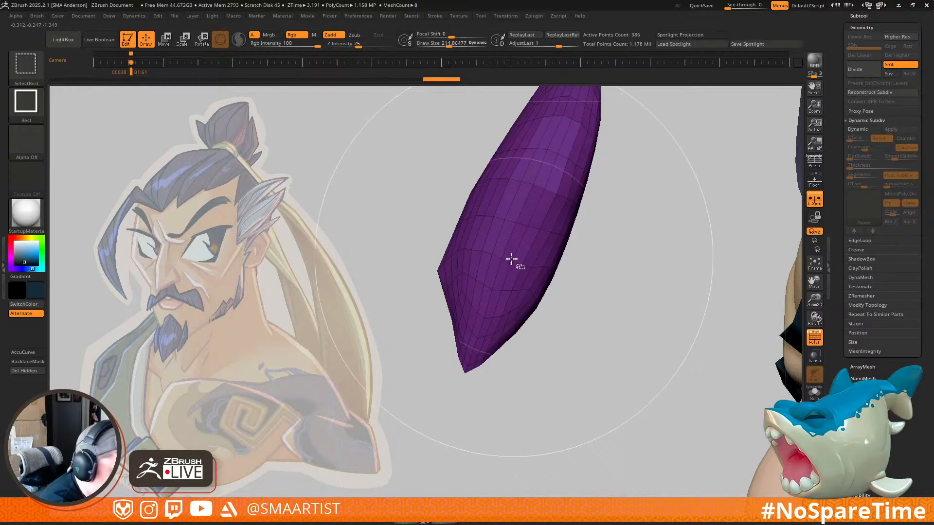
Step: Switch the selection brush to SelectLasso and hide the lengthwise polygon loops along the middle of the strand
{"action": "left_click", "coordinate": [24, 69], "text": "ctrl+shift"}
{"action": "left_click", "coordinate": [421, 123]}
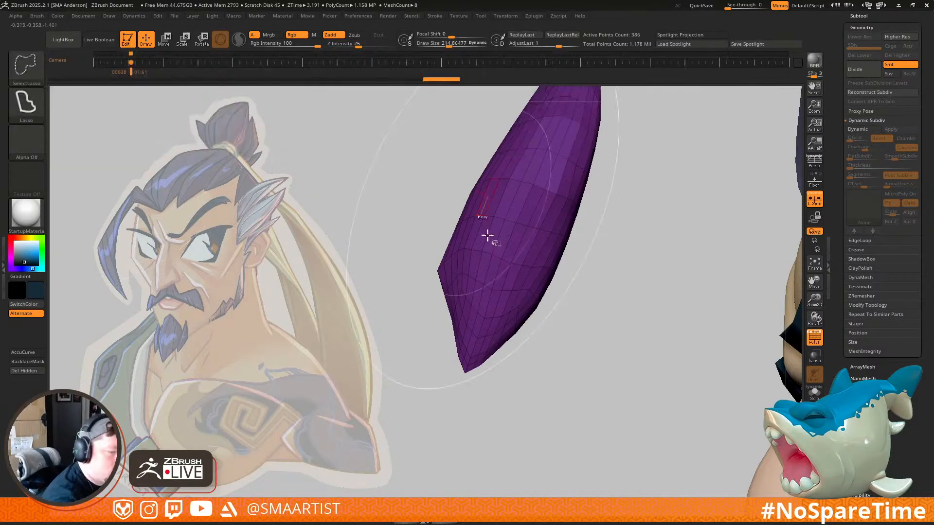
{"action": "left_click", "coordinate": [472, 356], "text": "ctrl+shift"}
{"action": "left_click", "coordinate": [467, 352], "text": "ctrl+shift"}
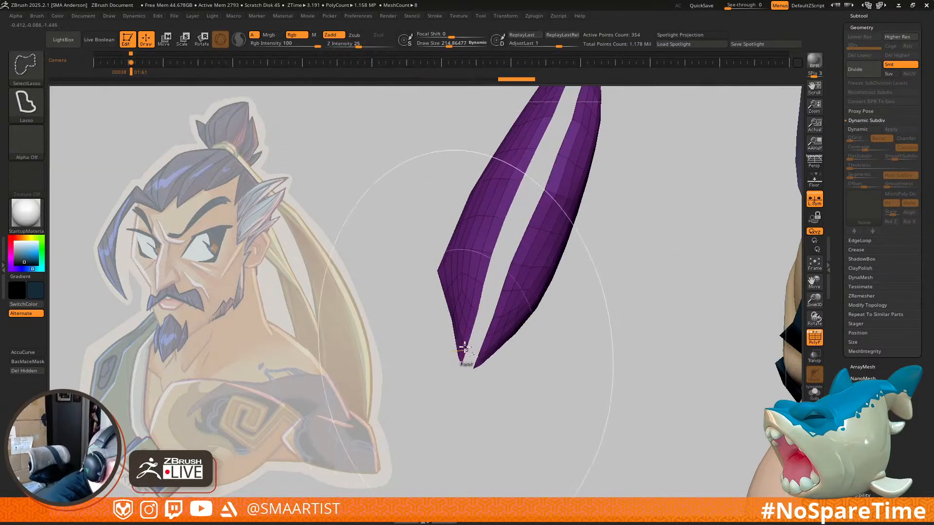
{"action": "left_click", "coordinate": [463, 344], "text": "ctrl+shift"}
{"action": "left_click", "coordinate": [459, 330], "text": "ctrl+shift"}
{"action": "left_click", "coordinate": [454, 301], "text": "ctrl+shift"}
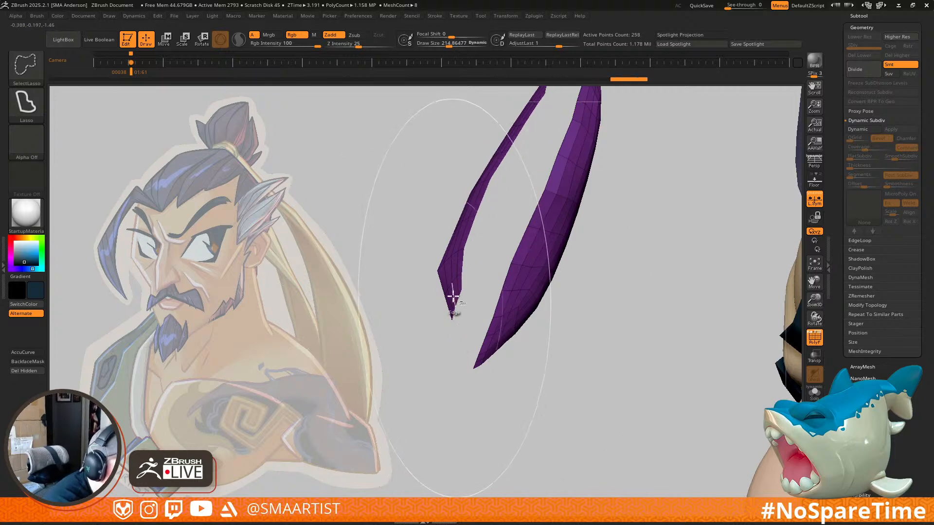
Step: Hide the remaining lengthwise polygon loops on both sides of the strand's outer surface, keeping only its back face
{"action": "right_click_drag", "start_coordinate": [453, 291], "coordinate": [497, 272]}
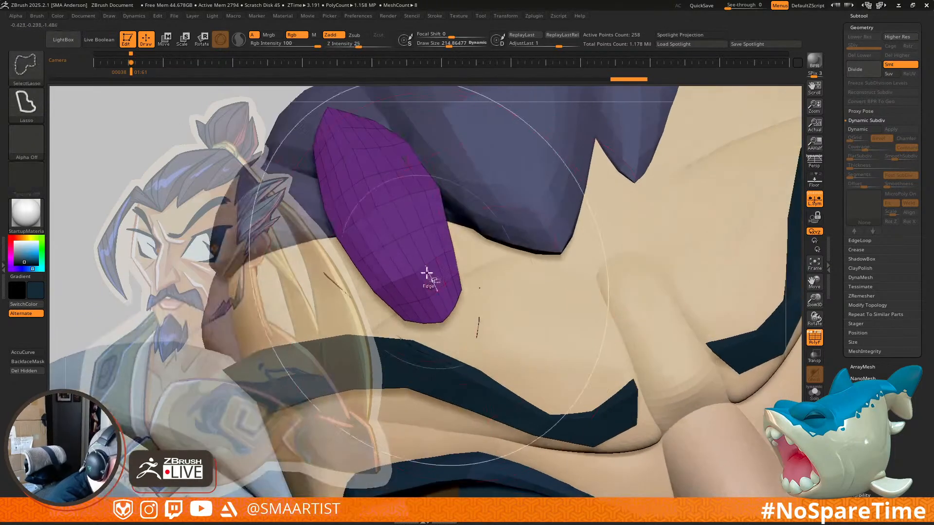
{"action": "left_click", "coordinate": [424, 267], "text": "ctrl+shift"}
{"action": "left_click", "coordinate": [433, 263], "text": "ctrl+shift"}
{"action": "left_click", "coordinate": [443, 257], "text": "ctrl+shift"}
{"action": "left_click", "coordinate": [450, 260], "text": "ctrl+shift"}
{"action": "left_click", "coordinate": [406, 278], "text": "ctrl+shift"}
{"action": "left_click", "coordinate": [396, 282], "text": "ctrl+shift"}
{"action": "left_click", "coordinate": [386, 286], "text": "ctrl+shift"}
{"action": "left_click", "coordinate": [386, 287], "text": "ctrl+shift"}
{"action": "left_click", "coordinate": [378, 289], "text": "ctrl+shift"}
Step: Mask the strand's visible back face, unhide the whole strand, and turn the masked area into its own polygroup
{"action": "mouse_move", "coordinate": [399, 292]}
{"action": "right_mouse_down", "text": "ctrl"}
{"action": "mouse_move", "coordinate": [465, 277]}
{"action": "mouse_move", "coordinate": [521, 243]}
{"action": "mouse_move", "coordinate": [471, 226]}
{"action": "mouse_move", "coordinate": [502, 239]}
{"action": "mouse_move", "coordinate": [500, 258]}
{"action": "mouse_move", "coordinate": [559, 214]}
{"action": "right_mouse_up", "text": "ctrl"}
{"action": "left_click", "coordinate": [485, 233], "text": "ctrl"}
{"action": "left_click", "coordinate": [495, 229], "text": "ctrl+shift"}
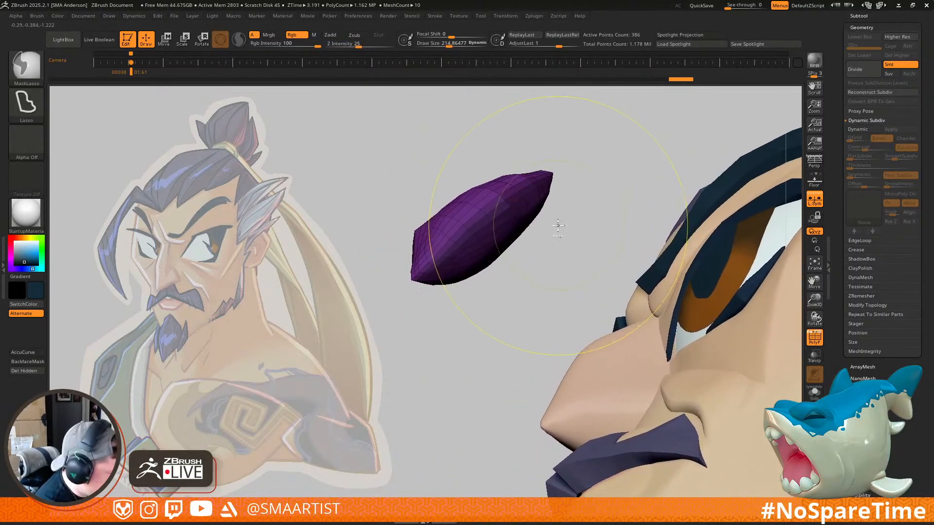
{"action": "key", "text": "ctrl+w"}
{"action": "key", "text": "w"}
{"action": "left_click", "coordinate": [507, 234], "text": "ctrl"}
{"action": "key", "text": "q"}
Step: Apply Polish By Groups to the strand, toggle its polish mode, and apply Polish By Groups again
{"action": "left_click_drag", "start_coordinate": [527, 266], "coordinate": [788, 299]}
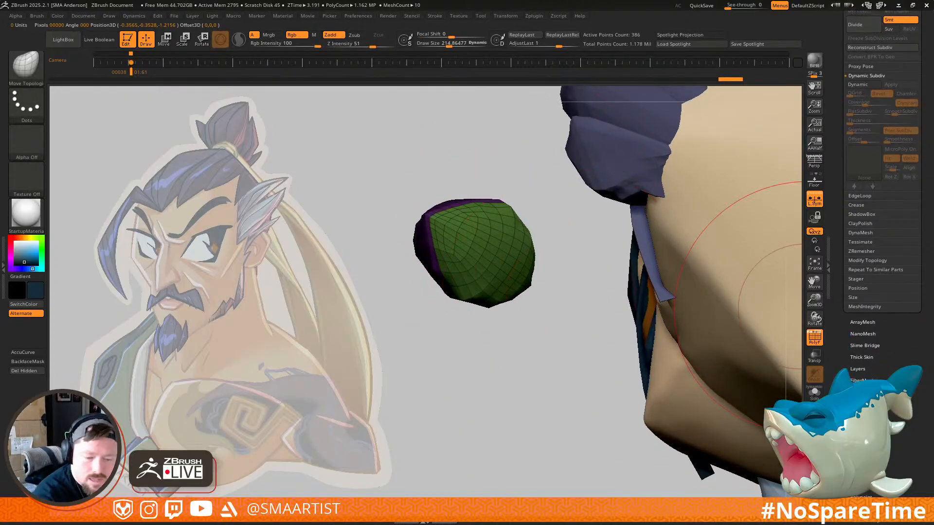
{"action": "left_click", "coordinate": [868, 429]}
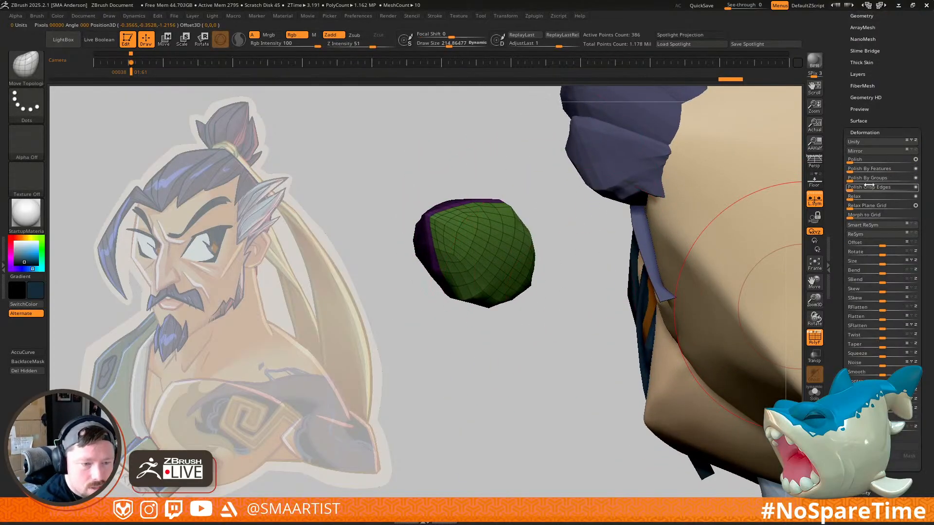
{"action": "left_click_drag", "start_coordinate": [869, 180], "coordinate": [895, 180]}
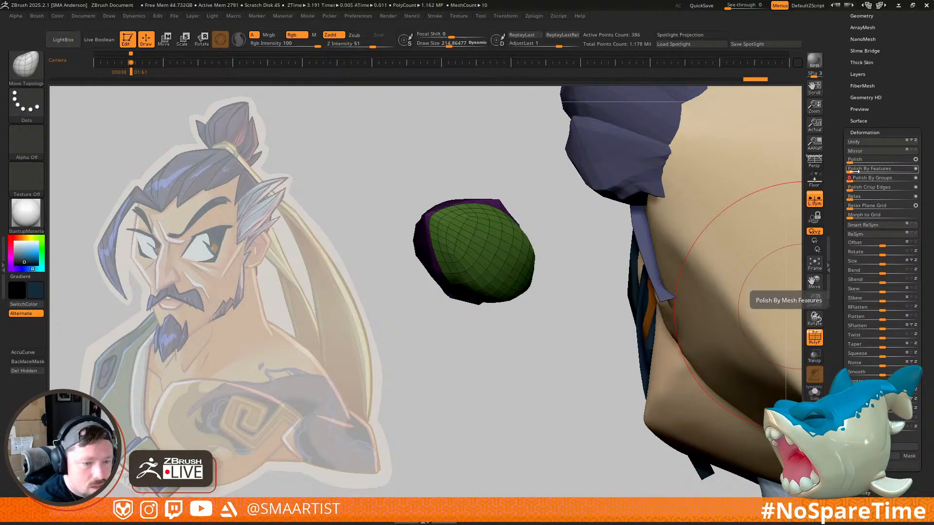
{"action": "left_click", "coordinate": [916, 179]}
{"action": "left_click_drag", "start_coordinate": [855, 180], "coordinate": [876, 180]}
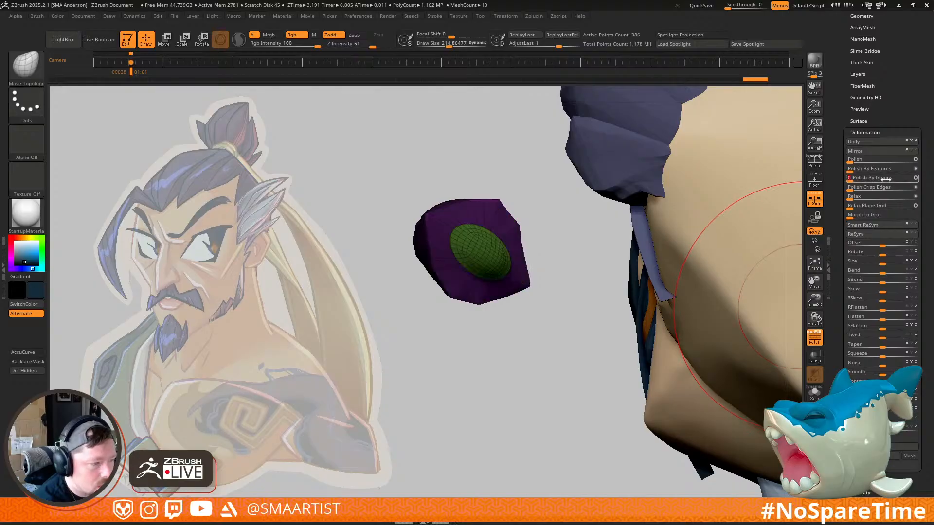
Step: Smooth the loose strand around its flat back face and refine its outline with the Move Topological brush
{"action": "mouse_move", "coordinate": [749, 209]}
{"action": "left_mouse_down"}
{"action": "mouse_move", "coordinate": [531, 319]}
{"action": "mouse_move", "coordinate": [495, 243]}
{"action": "left_mouse_up"}
{"action": "mouse_move", "coordinate": [528, 230]}
{"action": "left_mouse_down"}
{"action": "mouse_move", "coordinate": [548, 225]}
{"action": "mouse_move", "coordinate": [544, 195]}
{"action": "left_mouse_up"}
{"action": "mouse_move", "coordinate": [492, 259]}
{"action": "left_mouse_down", "text": "shift"}
{"action": "mouse_move", "coordinate": [448, 229]}
{"action": "mouse_move", "coordinate": [496, 242]}
{"action": "left_mouse_up", "text": "shift"}
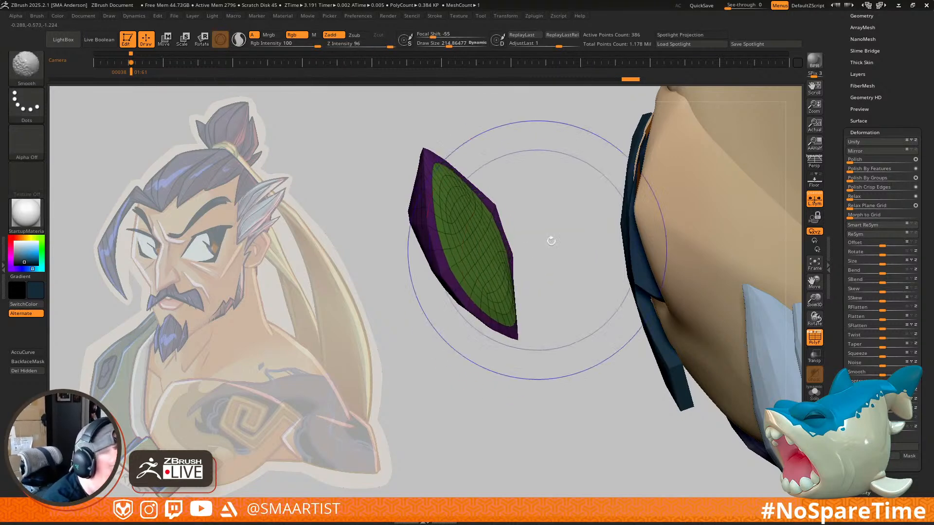
{"action": "key", "text": "b"}
{"action": "key", "text": "m"}
{"action": "key", "text": "t"}
{"action": "mouse_move", "coordinate": [557, 181]}
{"action": "left_mouse_down"}
{"action": "mouse_move", "coordinate": [567, 285]}
{"action": "mouse_move", "coordinate": [539, 225]}
{"action": "left_mouse_up"}
{"action": "mouse_move", "coordinate": [598, 178]}
{"action": "left_mouse_down"}
{"action": "mouse_move", "coordinate": [546, 183]}
{"action": "mouse_move", "coordinate": [550, 194]}
{"action": "mouse_move", "coordinate": [557, 174]}
{"action": "mouse_move", "coordinate": [535, 208]}
{"action": "left_mouse_up"}
{"action": "right_click_drag", "start_coordinate": [535, 208], "coordinate": [519, 302], "text": "ctrl"}
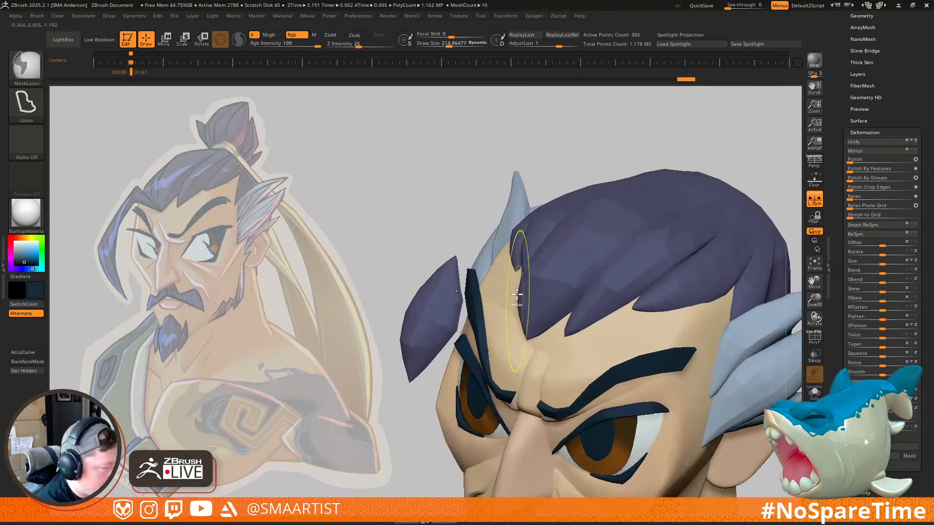
Step: Subdivide the strand twice and delete its lower subdivision levels so that a deformer can be applied
{"action": "key", "text": "shift+f"}
{"action": "mouse_move", "coordinate": [462, 295]}
{"action": "right_mouse_down"}
{"action": "mouse_move", "coordinate": [517, 233]}
{"action": "mouse_move", "coordinate": [530, 299]}
{"action": "mouse_move", "coordinate": [537, 270]}
{"action": "right_mouse_up"}
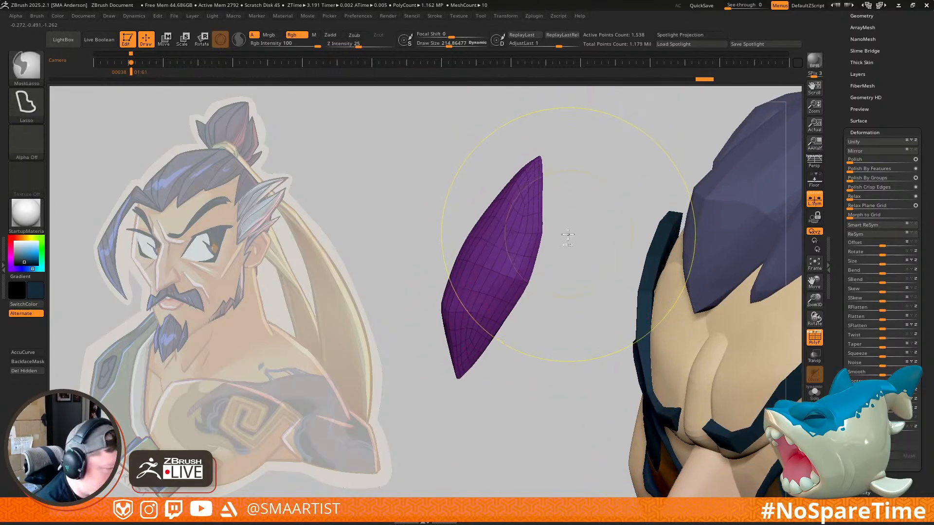
{"action": "mouse_move", "coordinate": [567, 238]}
{"action": "right_mouse_down", "text": "ctrl"}
{"action": "mouse_move", "coordinate": [554, 212]}
{"action": "mouse_move", "coordinate": [498, 244]}
{"action": "right_mouse_up", "text": "ctrl"}
{"action": "left_click_drag", "start_coordinate": [909, 114], "coordinate": [905, 212]}
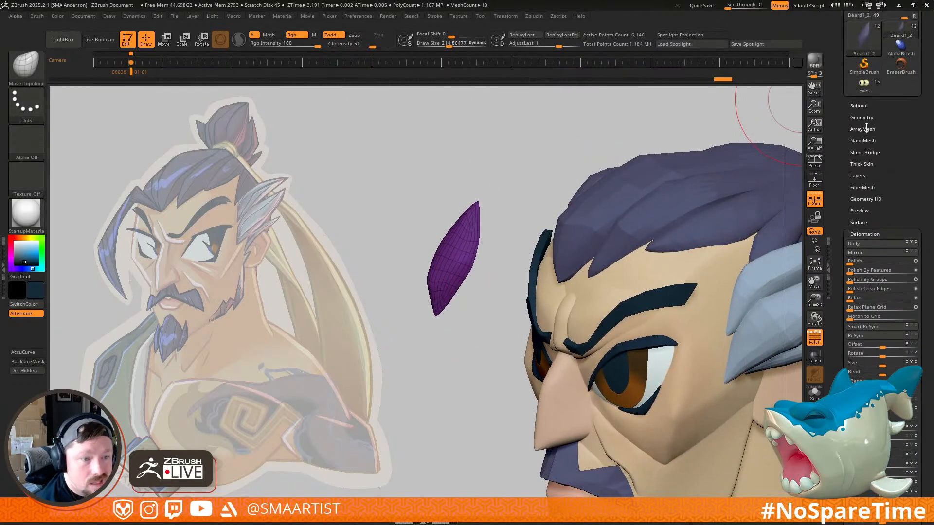
{"action": "left_click", "coordinate": [861, 116]}
{"action": "mouse_move", "coordinate": [729, 168]}
{"action": "right_mouse_down"}
{"action": "mouse_move", "coordinate": [509, 273]}
{"action": "mouse_move", "coordinate": [502, 259]}
{"action": "right_mouse_up"}
Step: Isolate the strand, centre the transform gizmo on it, and rotate the gizmo to align with the strand's length
{"action": "key", "text": "w"}
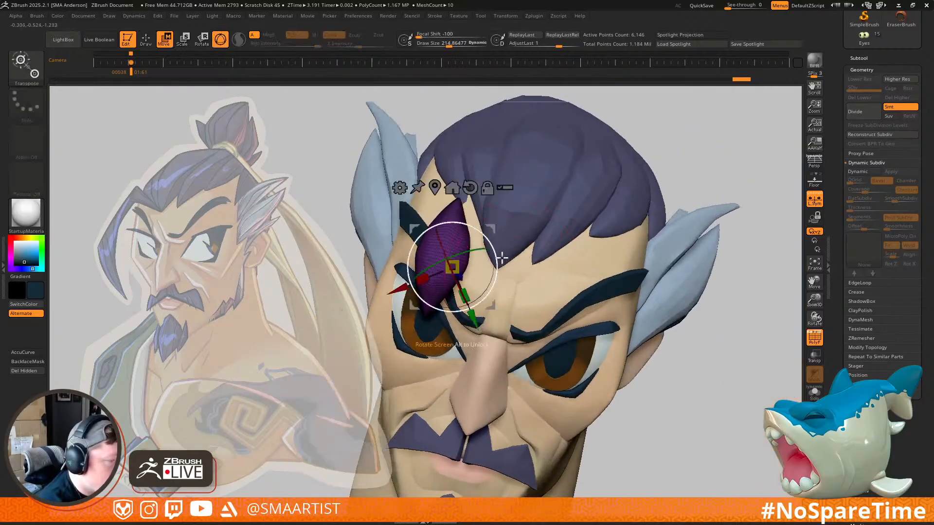
{"action": "left_click_drag", "start_coordinate": [497, 227], "coordinate": [639, 187], "text": "alt"}
{"action": "right_click_drag", "start_coordinate": [504, 234], "coordinate": [455, 291]}
{"action": "key", "text": "alt+s"}
{"action": "left_click_drag", "start_coordinate": [455, 291], "coordinate": [458, 193], "text": "alt"}
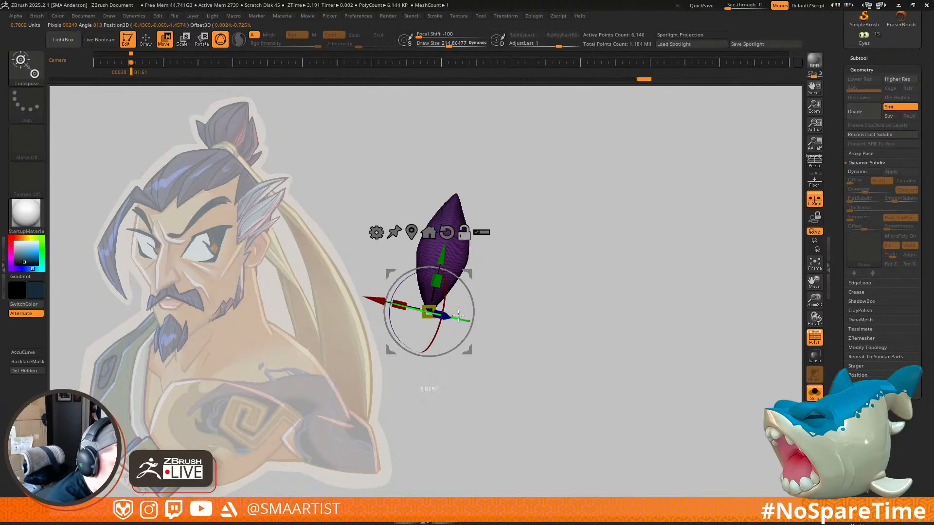
{"action": "right_click_drag", "start_coordinate": [505, 281], "coordinate": [515, 202]}
{"action": "left_click", "coordinate": [411, 232]}
{"action": "right_click_drag", "start_coordinate": [579, 202], "coordinate": [596, 182]}
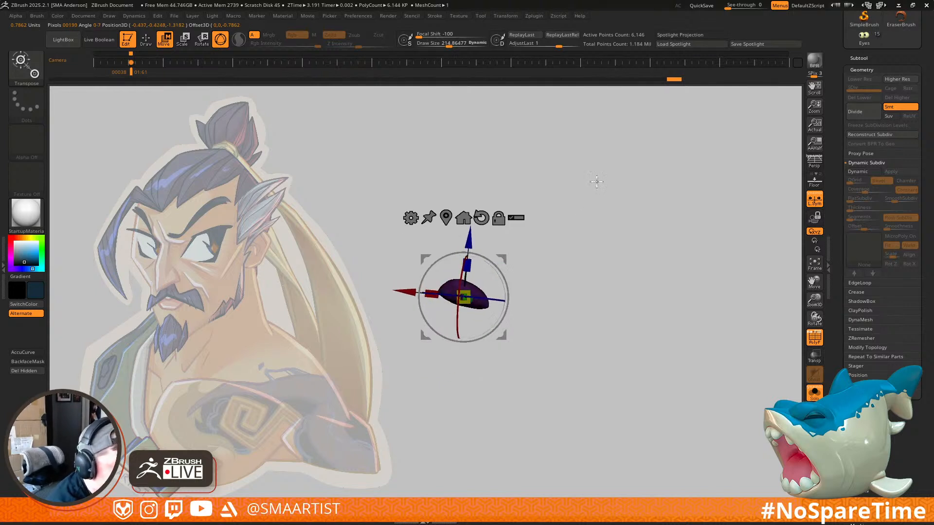
{"action": "mouse_move", "coordinate": [595, 230]}
{"action": "right_mouse_down"}
{"action": "mouse_move", "coordinate": [565, 218]}
{"action": "mouse_move", "coordinate": [591, 203]}
{"action": "mouse_move", "coordinate": [597, 214]}
{"action": "right_mouse_up"}
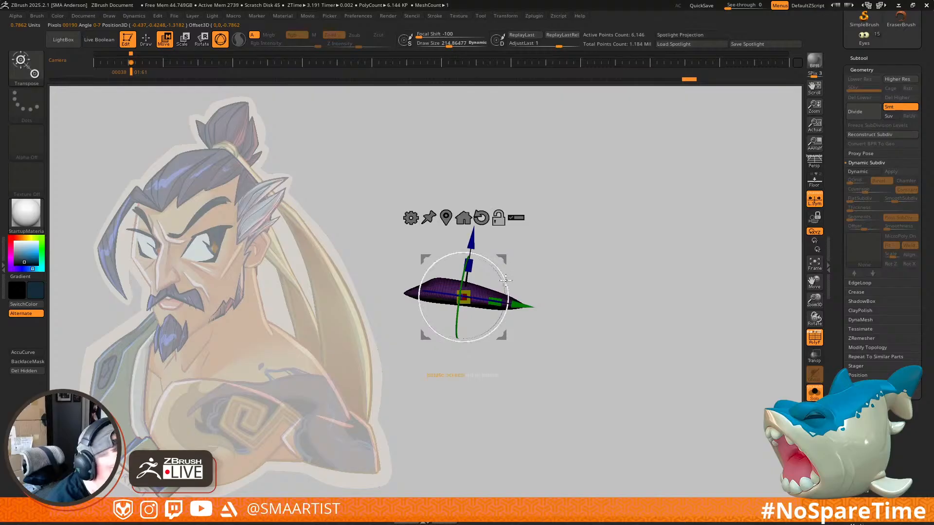
Step: Apply the Bend Curve deformer to the strand and bring the rest of the head back into view
{"action": "left_click", "coordinate": [411, 219]}
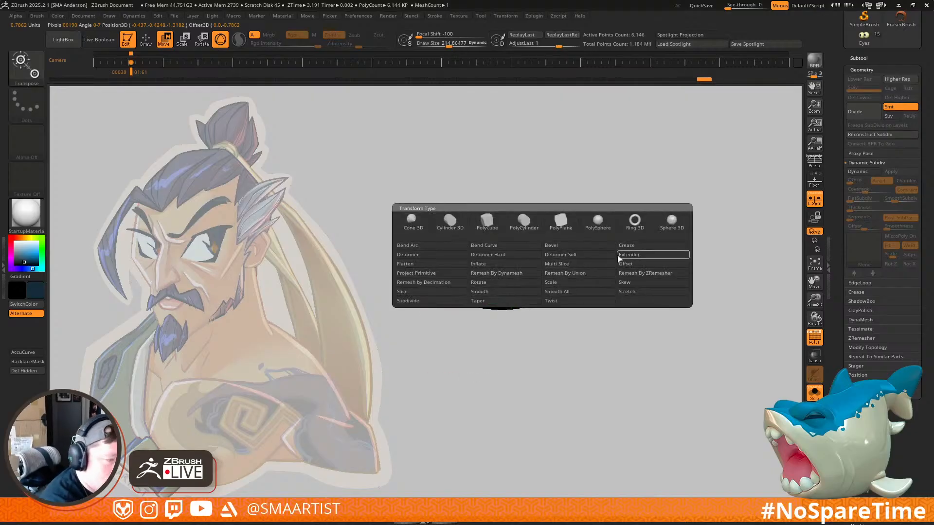
{"action": "left_click", "coordinate": [503, 244]}
{"action": "right_click_drag", "start_coordinate": [591, 232], "coordinate": [603, 294]}
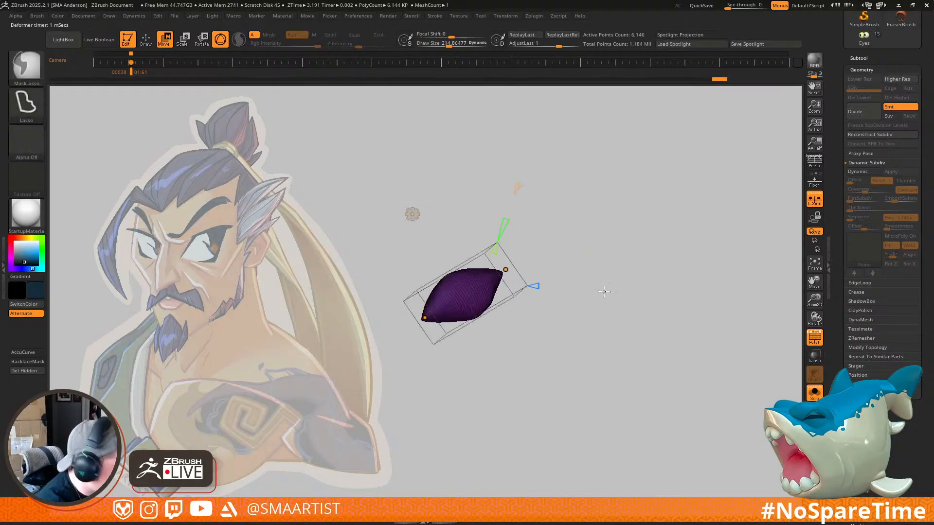
{"action": "key", "text": "ctrl+shift+s"}
{"action": "right_click_drag", "start_coordinate": [638, 237], "coordinate": [622, 222]}
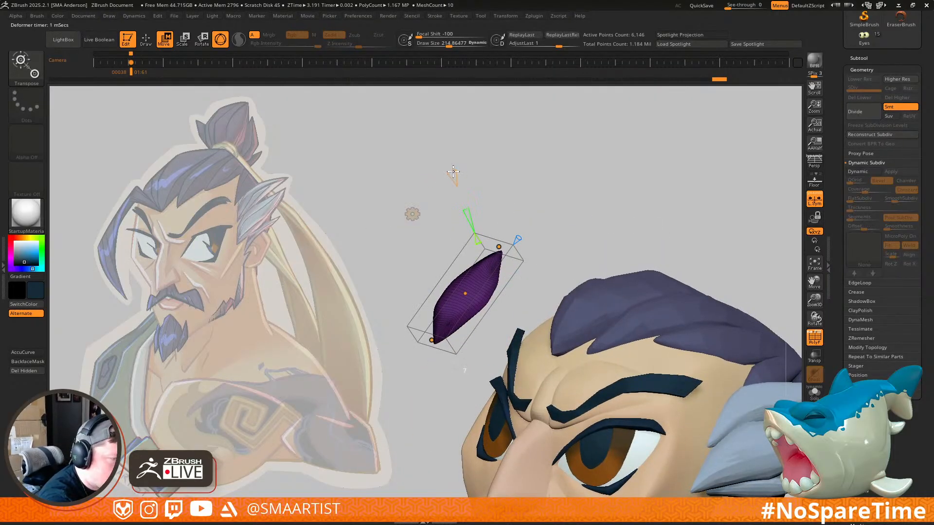
Step: Move the bend curve's control points so the strand arches out from the front hairline and hangs down before the face
{"action": "right_click_drag", "start_coordinate": [567, 232], "coordinate": [522, 235]}
{"action": "left_click_drag", "start_coordinate": [495, 232], "coordinate": [558, 326]}
{"action": "right_click_drag", "start_coordinate": [559, 326], "coordinate": [525, 290]}
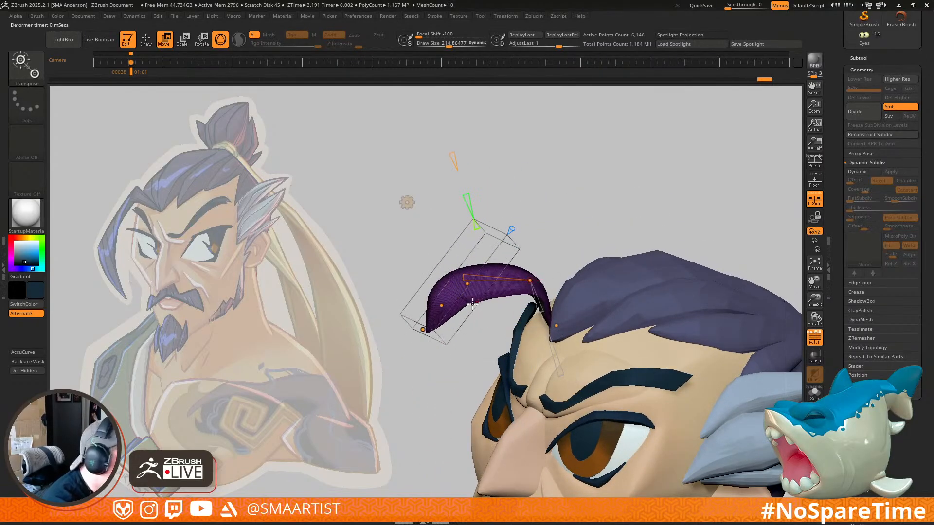
{"action": "left_click_drag", "start_coordinate": [426, 328], "coordinate": [440, 489]}
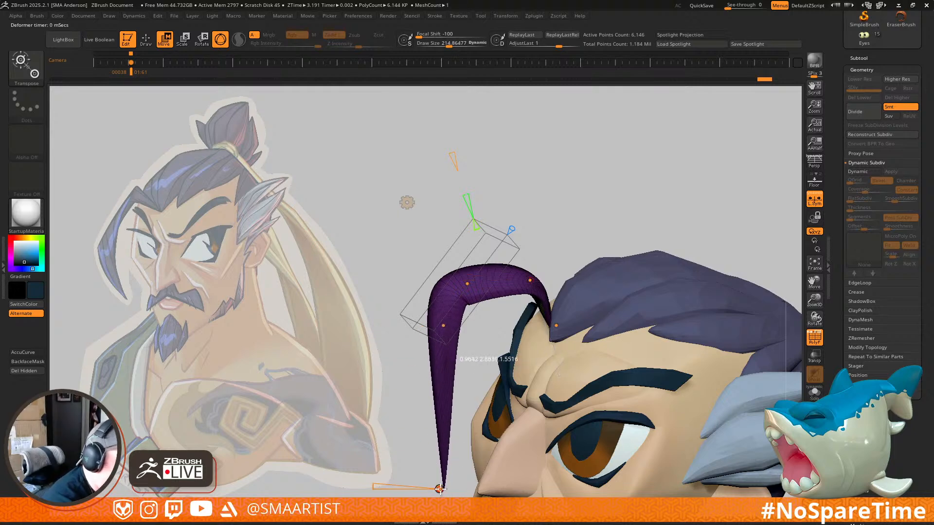
{"action": "left_click_drag", "start_coordinate": [441, 327], "coordinate": [431, 398]}
{"action": "left_click_drag", "start_coordinate": [461, 312], "coordinate": [457, 342]}
{"action": "right_click_drag", "start_coordinate": [462, 336], "coordinate": [572, 287], "text": "ctrl"}
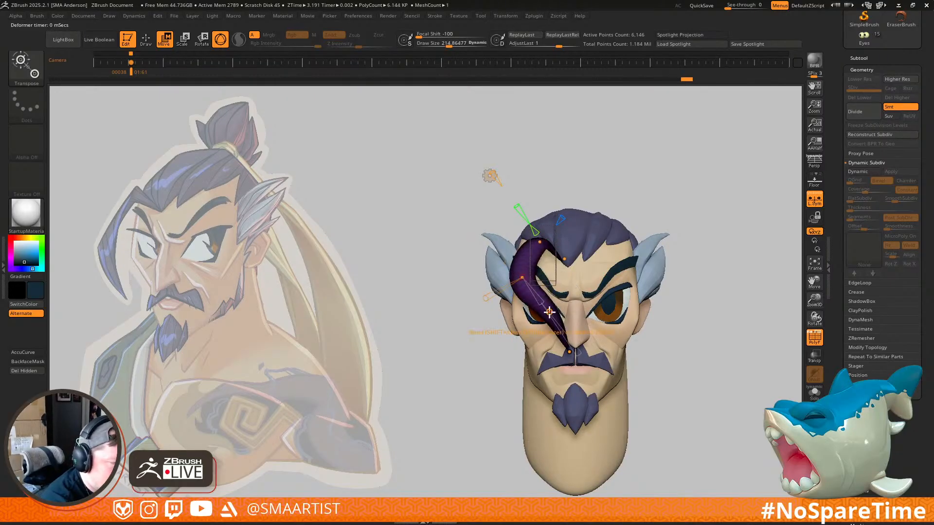
Step: Reposition the bend curve's middle points from above so the strand sweeps diagonally out from the forehead in a straighter line
{"action": "right_click_drag", "start_coordinate": [535, 356], "coordinate": [550, 296]}
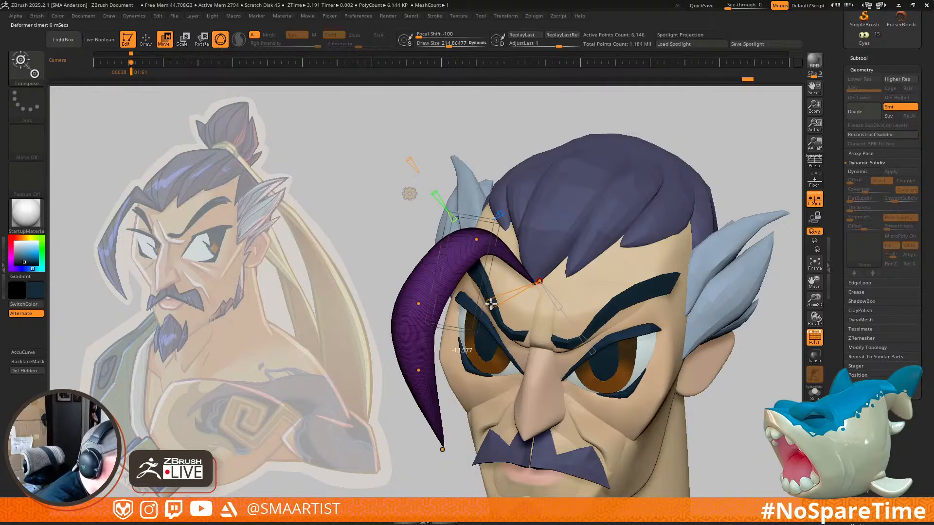
{"action": "right_click_drag", "start_coordinate": [516, 283], "coordinate": [526, 312]}
{"action": "left_click_drag", "start_coordinate": [467, 315], "coordinate": [464, 301]}
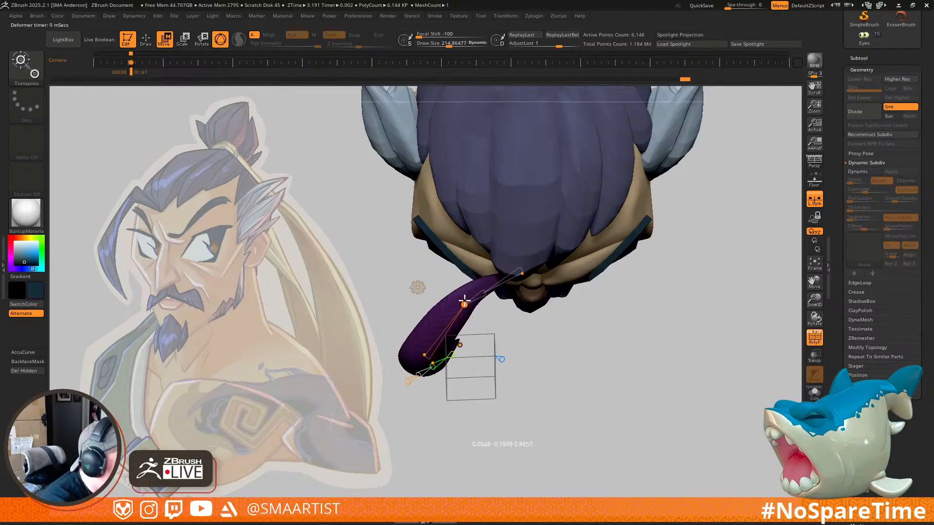
{"action": "left_click_drag", "start_coordinate": [424, 355], "coordinate": [414, 332]}
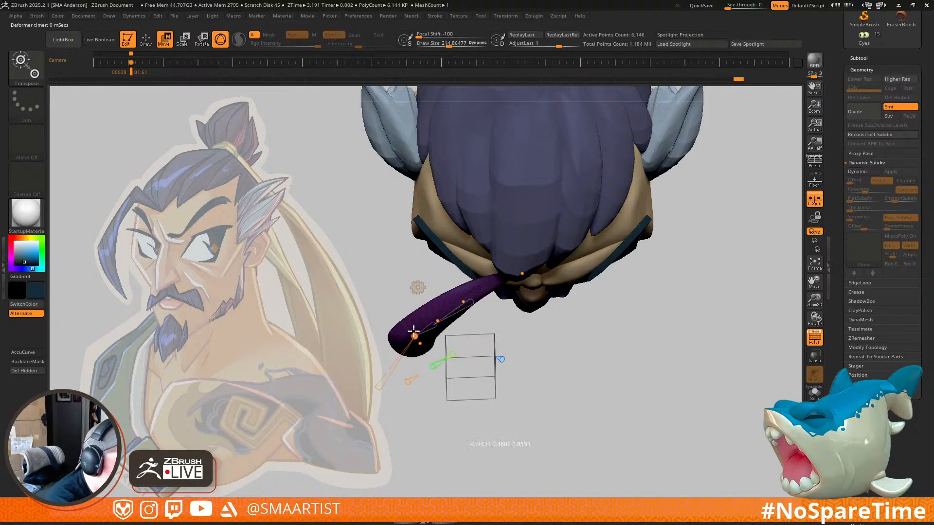
{"action": "left_click_drag", "start_coordinate": [498, 351], "coordinate": [593, 195]}
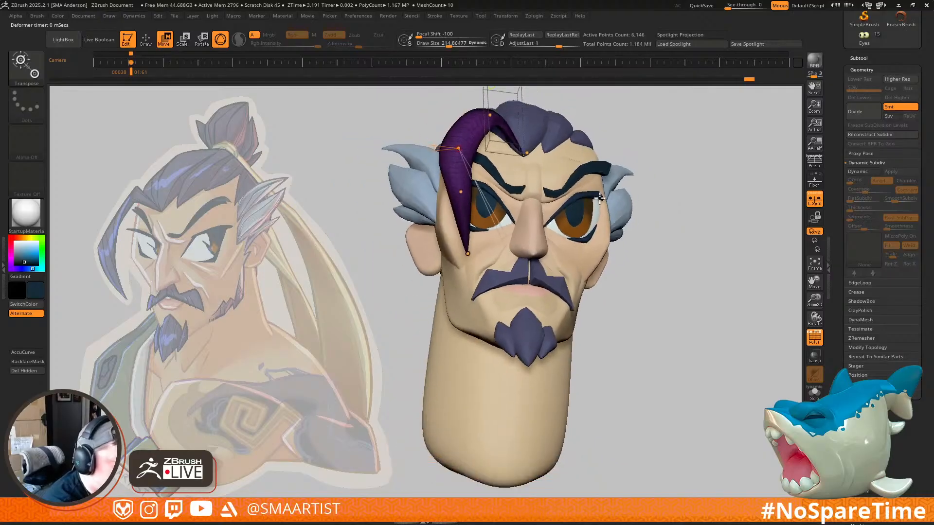
Step: Recall the saved camera view over the reference drawing and fit the bend curve's points to the drawn loose strand
{"action": "key", "text": "Right"}
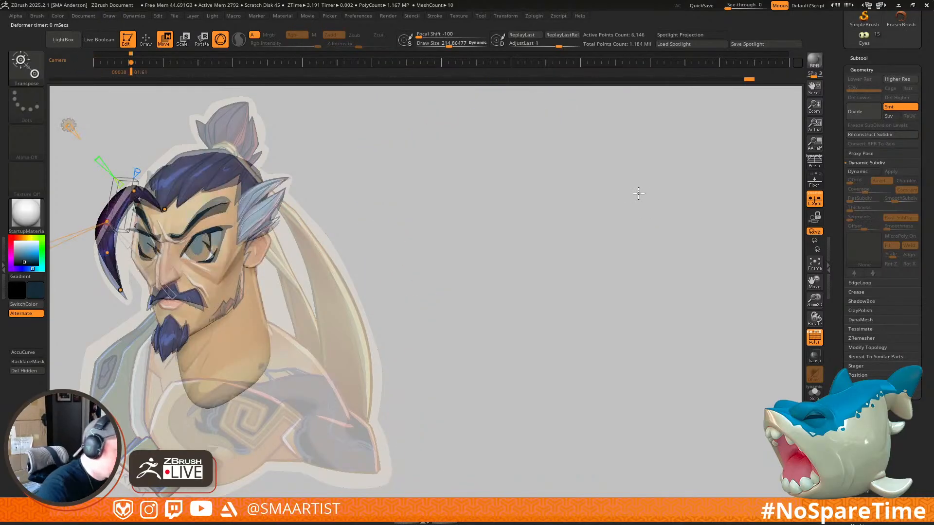
{"action": "left_click_drag", "start_coordinate": [120, 290], "coordinate": [124, 300]}
{"action": "left_click_drag", "start_coordinate": [108, 252], "coordinate": [109, 267]}
{"action": "left_click_drag", "start_coordinate": [107, 224], "coordinate": [109, 228]}
{"action": "left_click_drag", "start_coordinate": [134, 191], "coordinate": [135, 193]}
{"action": "left_click_drag", "start_coordinate": [109, 268], "coordinate": [108, 267]}
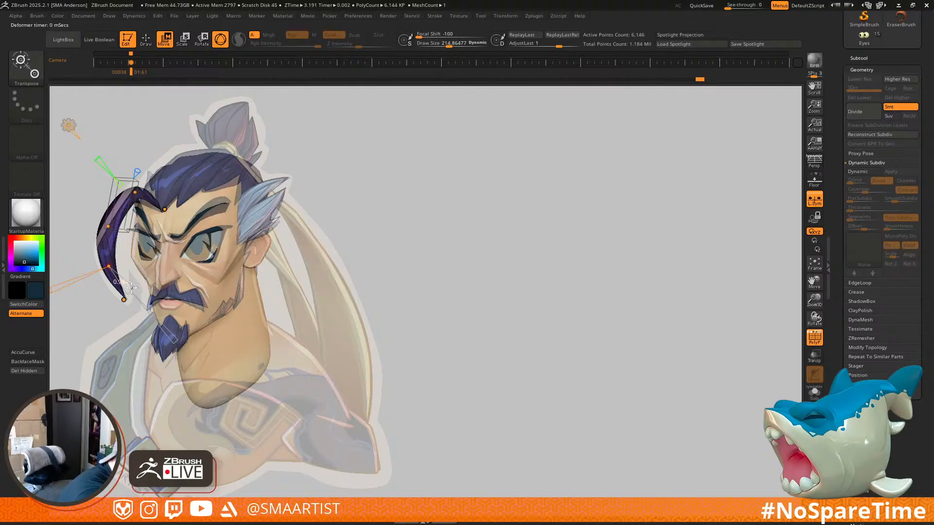
{"action": "left_click_drag", "start_coordinate": [107, 226], "coordinate": [109, 229]}
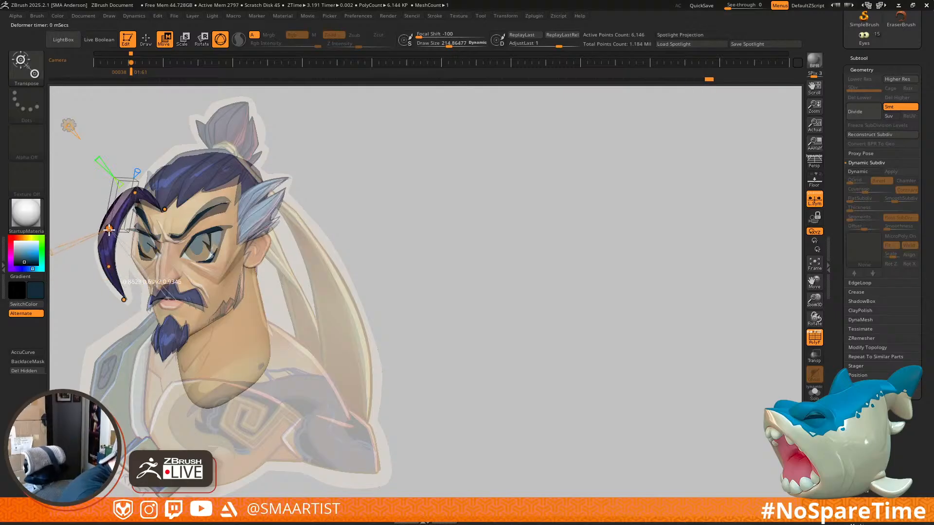
{"action": "left_click_drag", "start_coordinate": [136, 194], "coordinate": [137, 194]}
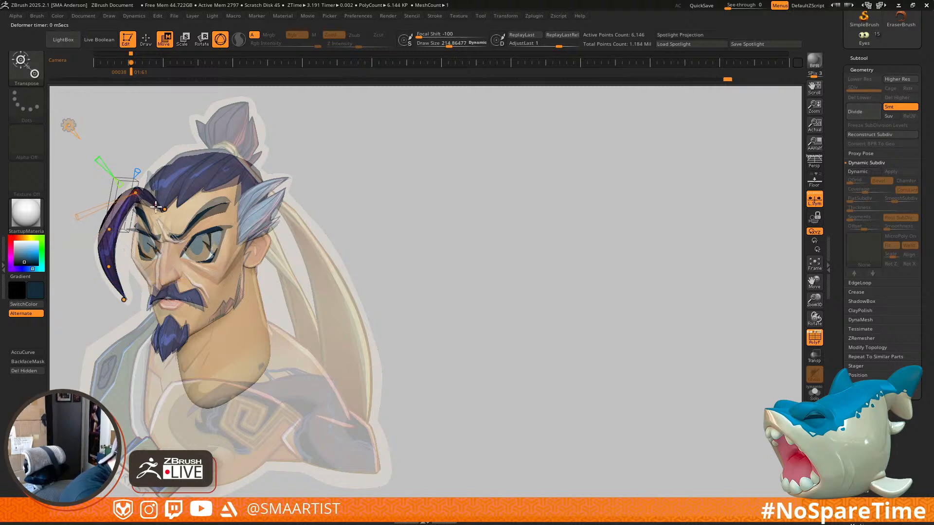
{"action": "left_click_drag", "start_coordinate": [156, 213], "coordinate": [155, 213]}
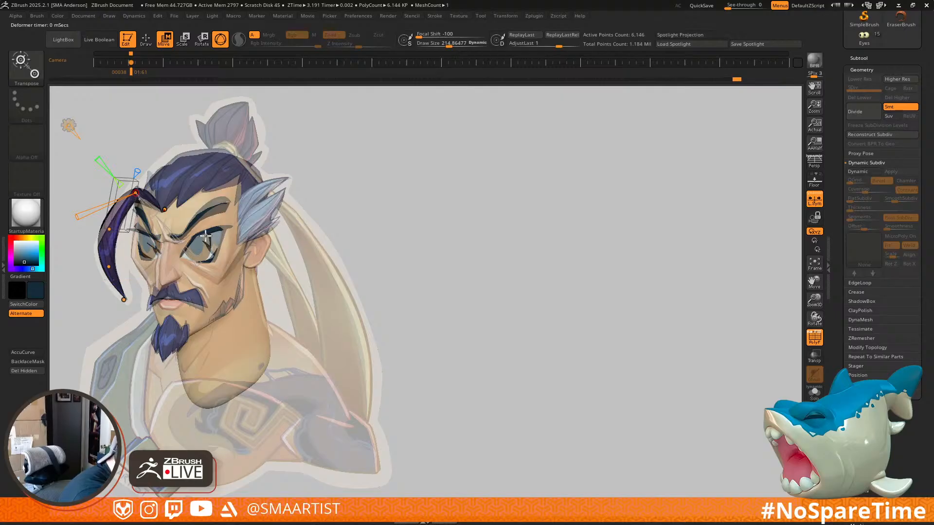
{"action": "left_click_drag", "start_coordinate": [125, 300], "coordinate": [125, 300]}
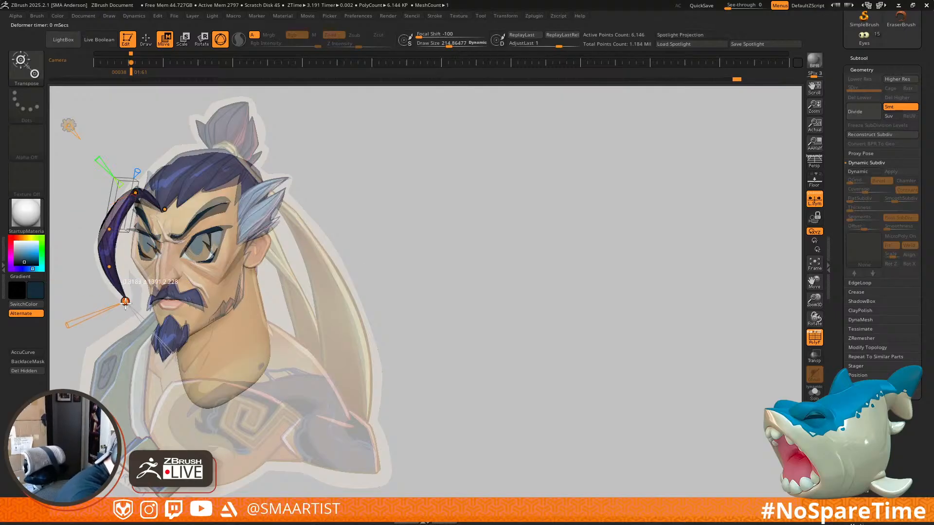
Step: Twist the strand by rotating the bend curve's control points at its tip and upper arch
{"action": "mouse_move", "coordinate": [311, 259]}
{"action": "left_mouse_down", "text": "alt"}
{"action": "mouse_move", "coordinate": [619, 283]}
{"action": "mouse_move", "coordinate": [614, 266]}
{"action": "mouse_move", "coordinate": [603, 274]}
{"action": "mouse_move", "coordinate": [636, 247]}
{"action": "mouse_move", "coordinate": [636, 223]}
{"action": "mouse_move", "coordinate": [547, 247]}
{"action": "mouse_move", "coordinate": [546, 231]}
{"action": "mouse_move", "coordinate": [543, 243]}
{"action": "left_mouse_up", "text": "alt"}
{"action": "key", "text": "q"}
{"action": "key", "text": "ctrl"}
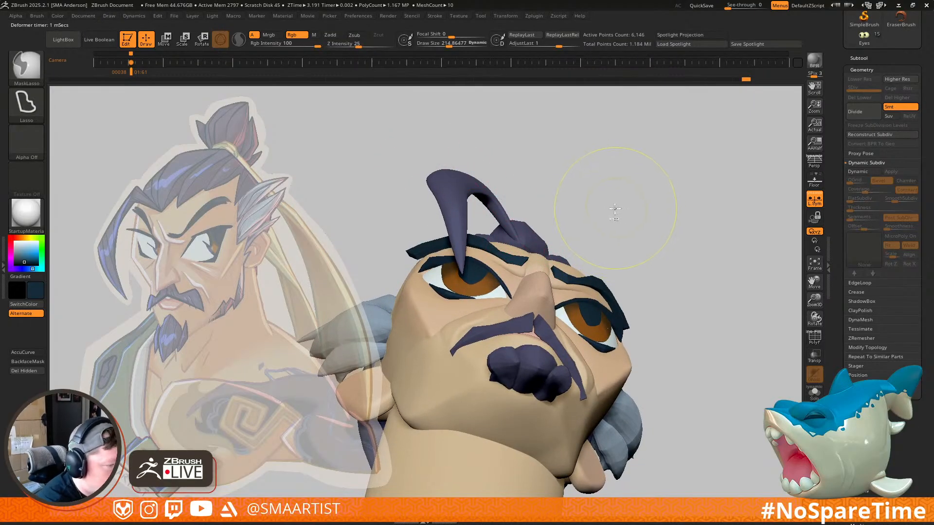
{"action": "key", "text": "ctrl+shift+z"}
{"action": "key", "text": "w"}
{"action": "left_click_drag", "start_coordinate": [609, 218], "coordinate": [559, 214]}
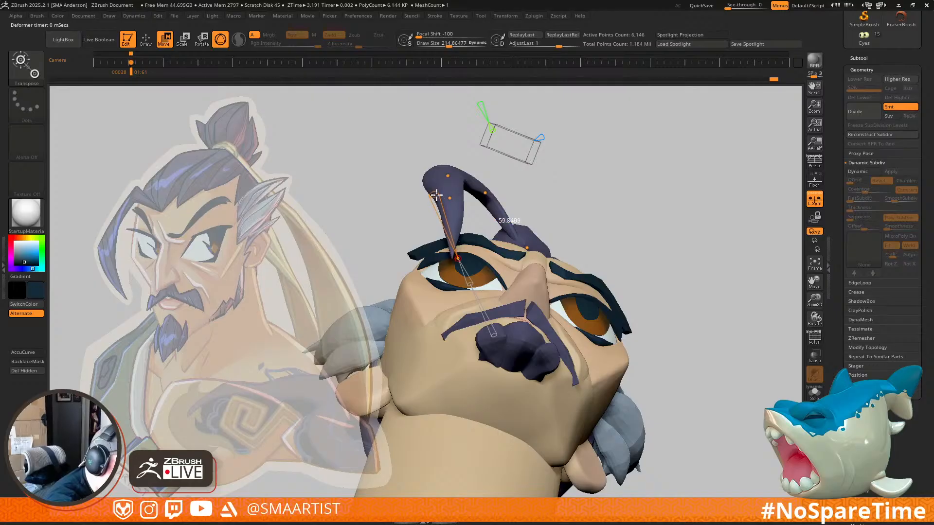
{"action": "left_click", "coordinate": [448, 176]}
{"action": "mouse_move", "coordinate": [441, 159]}
{"action": "left_mouse_down"}
{"action": "mouse_move", "coordinate": [432, 131]}
{"action": "mouse_move", "coordinate": [439, 153]}
{"action": "left_mouse_up"}
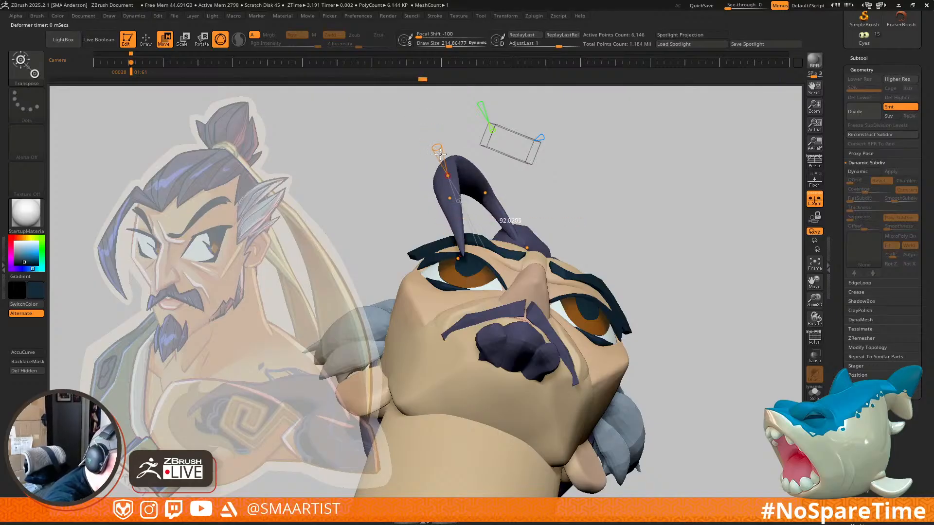
{"action": "left_click_drag", "start_coordinate": [469, 147], "coordinate": [474, 160]}
{"action": "left_click_drag", "start_coordinate": [529, 179], "coordinate": [540, 315]}
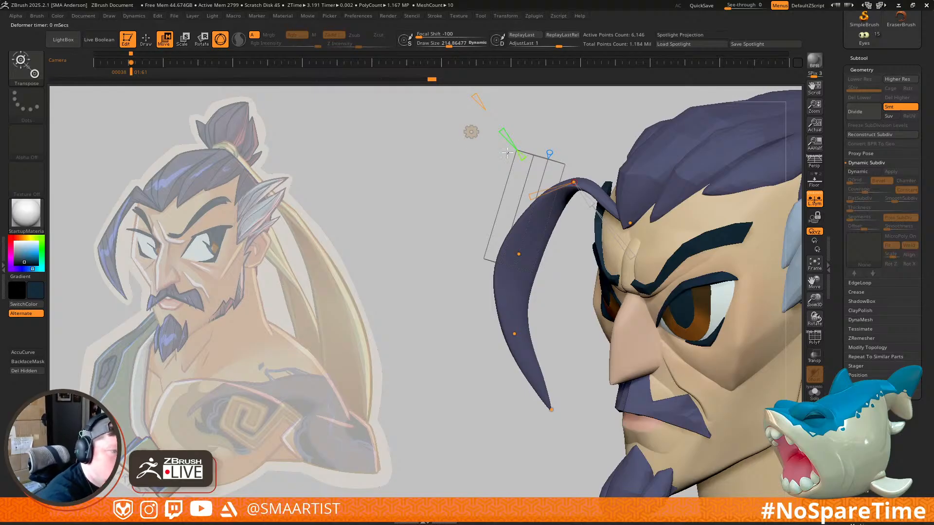
Step: Accept the Bend Curve deformation on the strand and switch to the Move brush for further shaping
{"action": "left_click", "coordinate": [472, 131]}
{"action": "left_click", "coordinate": [608, 132]}
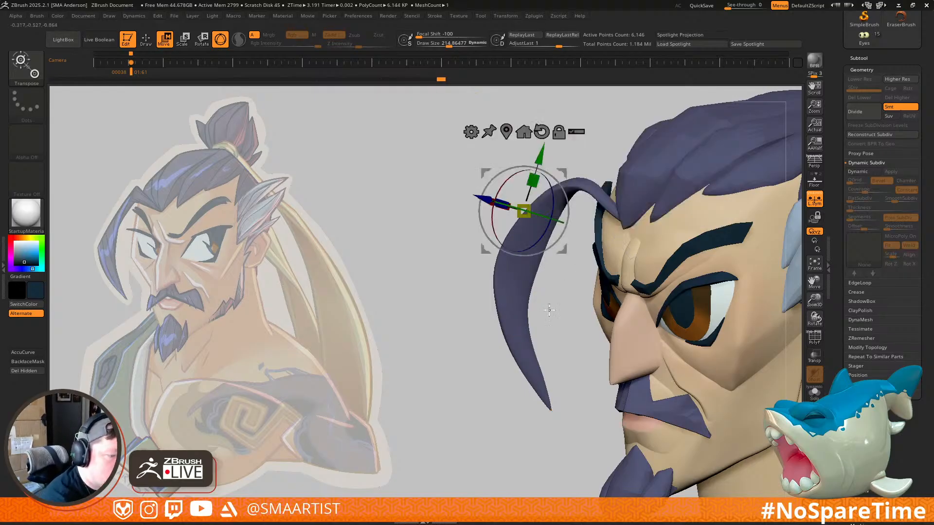
{"action": "key", "text": "b"}
{"action": "key", "text": "m"}
{"action": "key", "text": "v"}
{"action": "left_click_drag", "start_coordinate": [548, 316], "coordinate": [540, 311]}
{"action": "left_click_drag", "start_coordinate": [550, 276], "coordinate": [571, 252]}
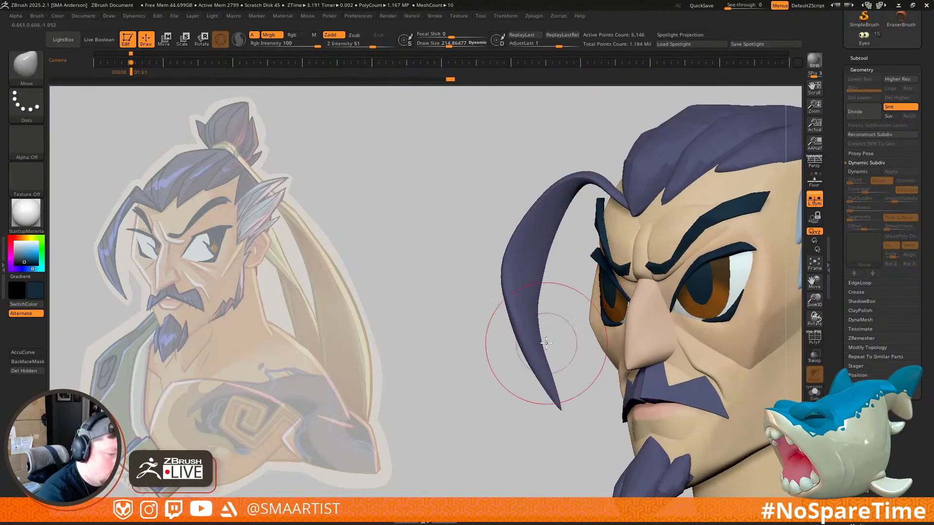
Step: In the saved reference view, enable AccuCurve and use the Move brush to sharpen the strand's top bend and match its drawn outline
{"action": "key", "text": "Right"}
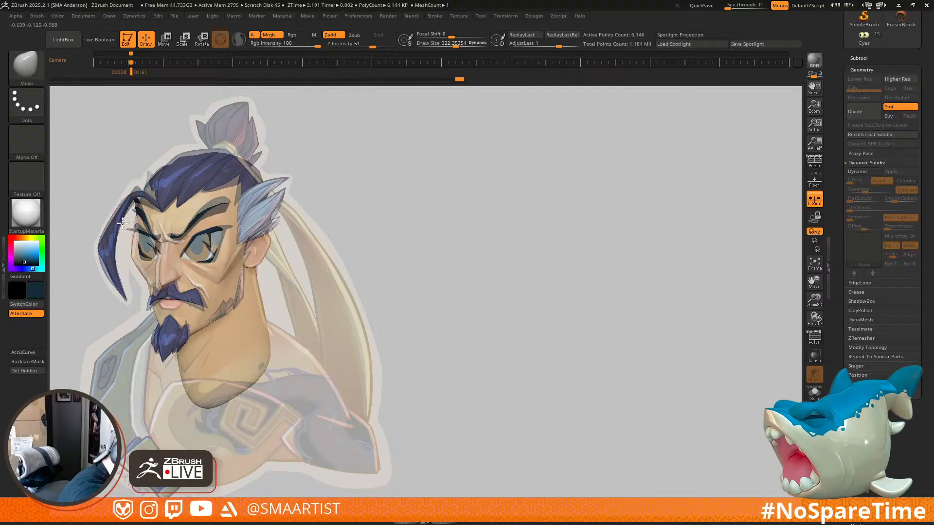
{"action": "key", "text": "s"}
{"action": "left_click_drag", "start_coordinate": [139, 185], "coordinate": [135, 187]}
{"action": "left_click", "coordinate": [25, 352]}
{"action": "key", "text": "s"}
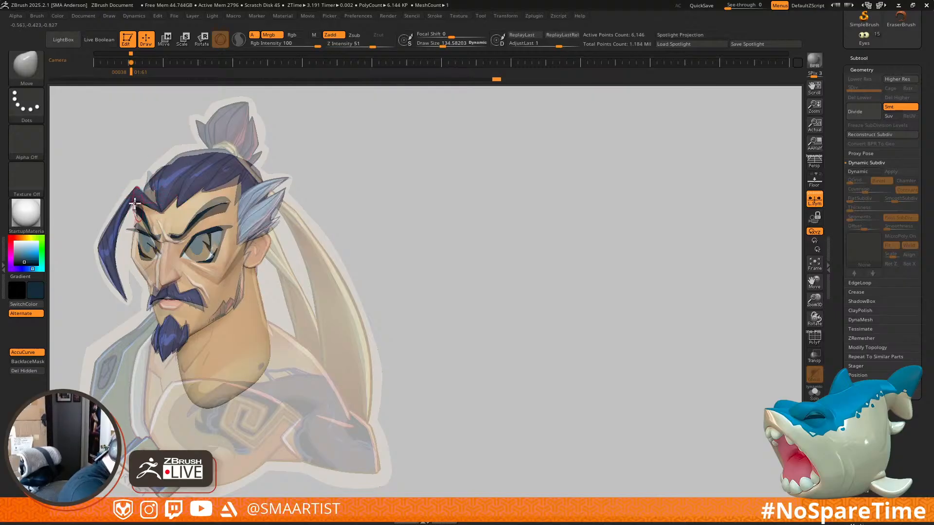
{"action": "key", "text": "s"}
{"action": "left_click", "coordinate": [123, 234]}
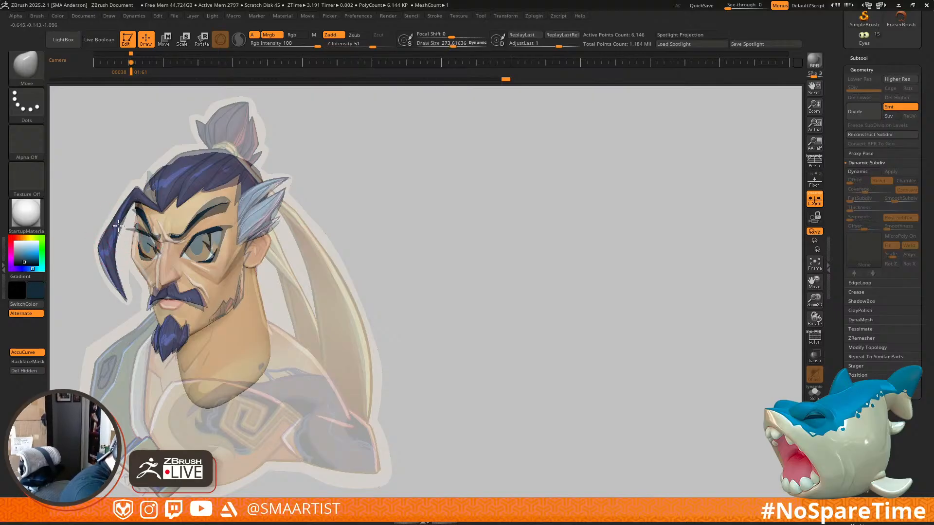
{"action": "left_click_drag", "start_coordinate": [107, 281], "coordinate": [101, 270]}
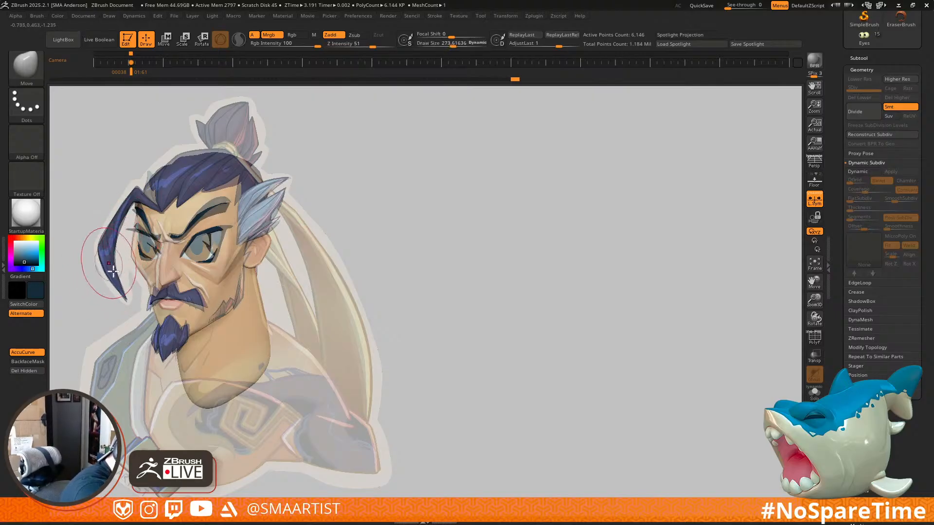
{"action": "left_click_drag", "start_coordinate": [127, 305], "coordinate": [129, 298]}
Step: Turn off AccuCurve, resize the brush, and nudge the strand's shape away from the reference view
{"action": "mouse_move", "coordinate": [411, 302]}
{"action": "left_mouse_down", "text": "alt"}
{"action": "mouse_move", "coordinate": [709, 308]}
{"action": "mouse_move", "coordinate": [718, 319]}
{"action": "left_mouse_up", "text": "alt"}
{"action": "right_click_drag", "start_coordinate": [647, 272], "coordinate": [627, 330]}
{"action": "left_click", "coordinate": [23, 352]}
{"action": "key", "text": "s"}
{"action": "mouse_move", "coordinate": [422, 301]}
{"action": "left_mouse_down"}
{"action": "mouse_move", "coordinate": [414, 300]}
{"action": "mouse_move", "coordinate": [428, 310]}
{"action": "left_mouse_up"}
{"action": "mouse_move", "coordinate": [503, 316]}
{"action": "right_mouse_down", "text": "ctrl"}
{"action": "mouse_move", "coordinate": [485, 202]}
{"action": "mouse_move", "coordinate": [454, 215]}
{"action": "mouse_move", "coordinate": [469, 258]}
{"action": "right_mouse_up", "text": "ctrl"}
Step: Adjust the strand's edge and upper section in side view using the Move brush with a draw size of about 215
{"action": "key", "text": "b"}
{"action": "key", "text": "m"}
{"action": "key", "text": "v"}
{"action": "key", "text": "s"}
{"action": "left_click_drag", "start_coordinate": [473, 266], "coordinate": [475, 266]}
{"action": "left_click_drag", "start_coordinate": [469, 223], "coordinate": [472, 225]}
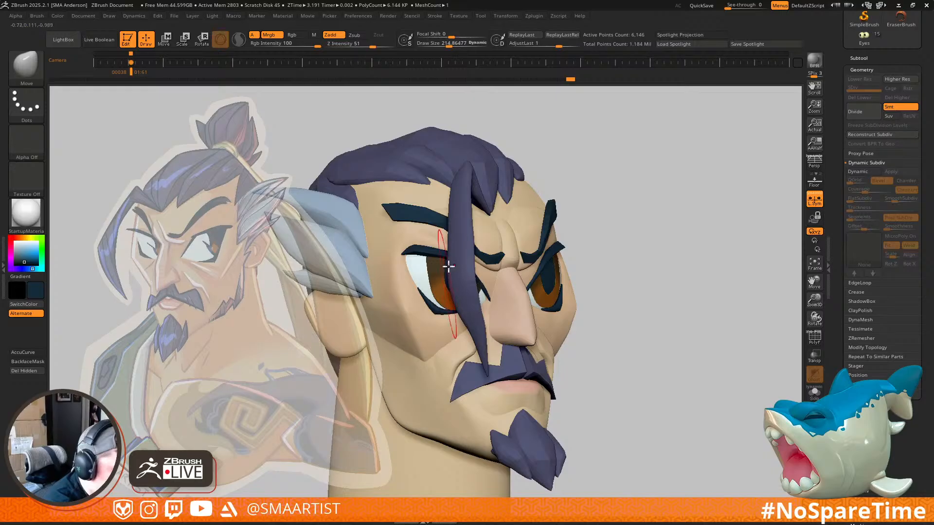
Step: Nudge the strand's middle section over the eye with the Move brush and reduce the draw size to about 151
{"action": "left_click_drag", "start_coordinate": [474, 289], "coordinate": [457, 296]}
{"action": "key", "text": "s"}
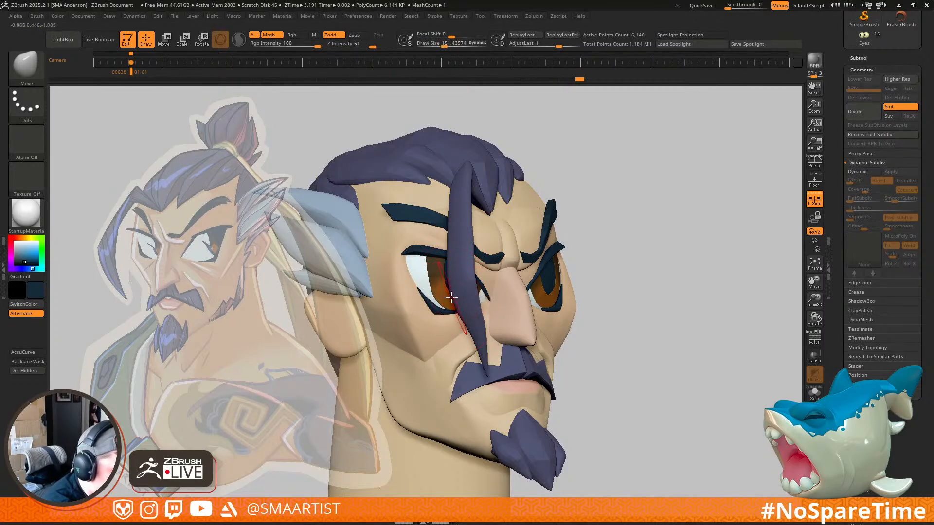
{"action": "right_click_drag", "start_coordinate": [480, 345], "coordinate": [462, 295]}
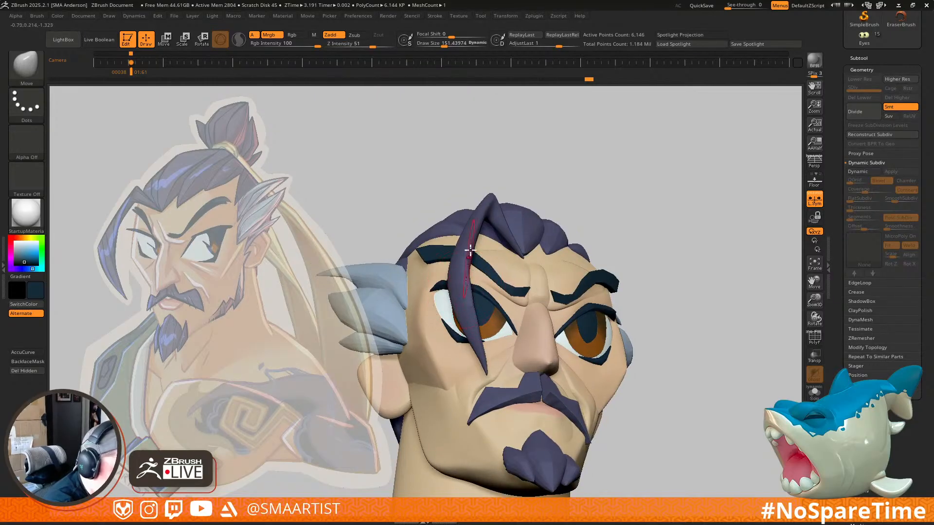
Step: Mask the strand except for the edge loops along its polygroup borders, then show the whole strand
{"action": "right_click_drag", "start_coordinate": [522, 209], "coordinate": [488, 230], "text": "alt"}
{"action": "mouse_move", "coordinate": [487, 229]}
{"action": "right_mouse_down", "text": "alt"}
{"action": "mouse_move", "coordinate": [517, 223]}
{"action": "mouse_move", "coordinate": [592, 375]}
{"action": "mouse_move", "coordinate": [554, 247]}
{"action": "mouse_move", "coordinate": [538, 298]}
{"action": "right_mouse_up", "text": "alt"}
{"action": "key", "text": "shift+f"}
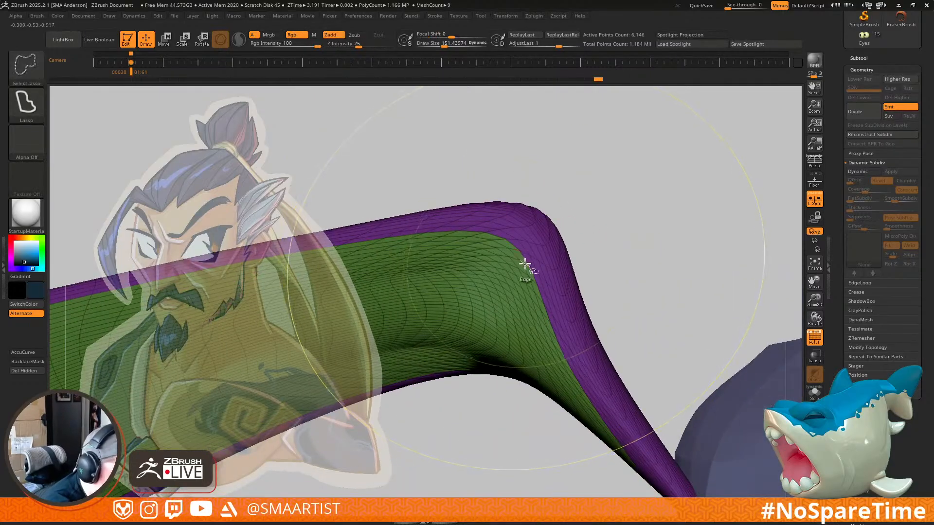
{"action": "left_click", "coordinate": [524, 263], "text": "ctrl+shift"}
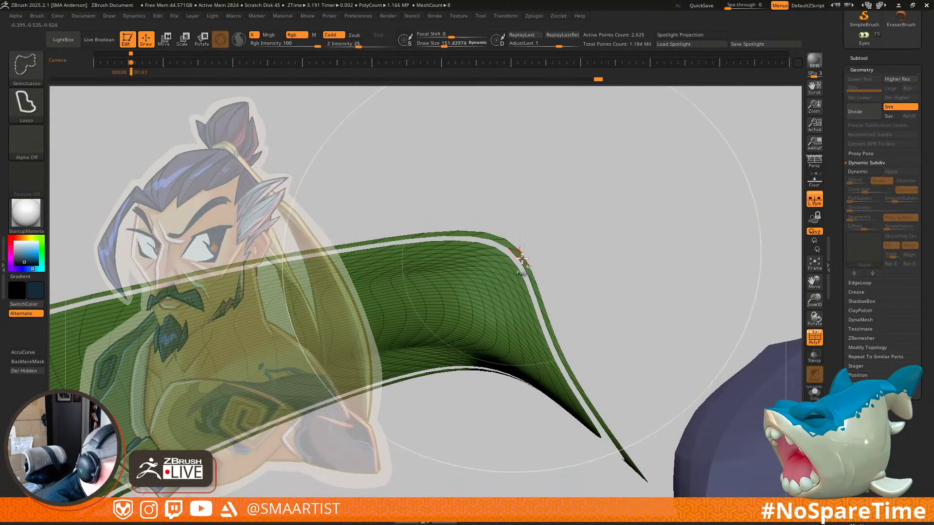
{"action": "left_click", "coordinate": [538, 246], "text": "ctrl+shift"}
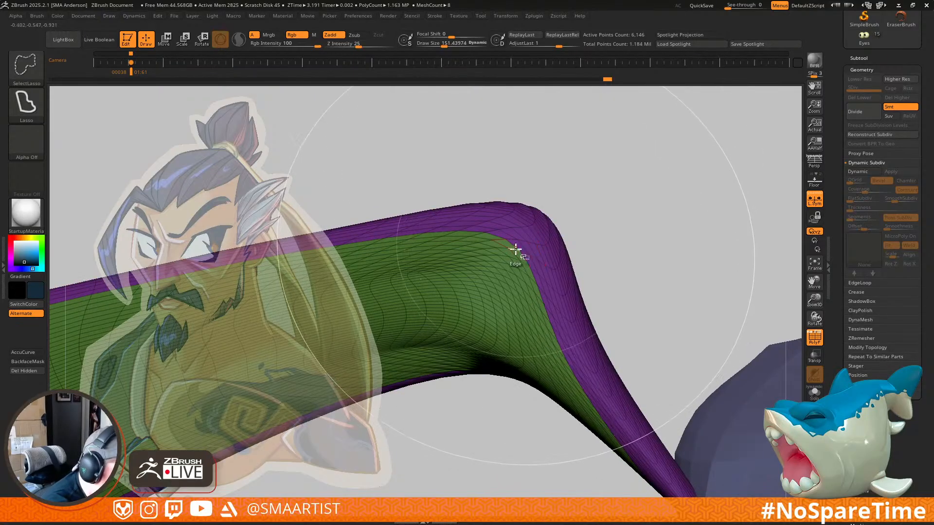
{"action": "key", "text": "ctrl+shift+s"}
{"action": "key", "text": "ctrl+shift+s"}
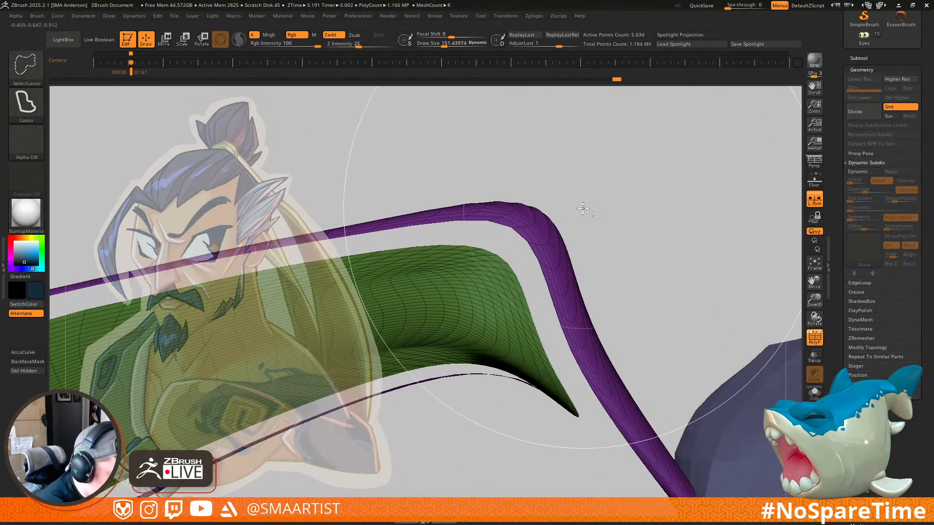
{"action": "left_click", "coordinate": [583, 209], "text": "ctrl"}
{"action": "left_click", "coordinate": [585, 219], "text": "ctrl+shift"}
Step: Smooth the strand's unmasked border edges around the inside of the top bend with a draw size of about 251
{"action": "mouse_move", "coordinate": [588, 254]}
{"action": "right_mouse_down", "text": "ctrl"}
{"action": "mouse_move", "coordinate": [525, 249]}
{"action": "mouse_move", "coordinate": [496, 301]}
{"action": "mouse_move", "coordinate": [522, 239]}
{"action": "right_mouse_up", "text": "ctrl"}
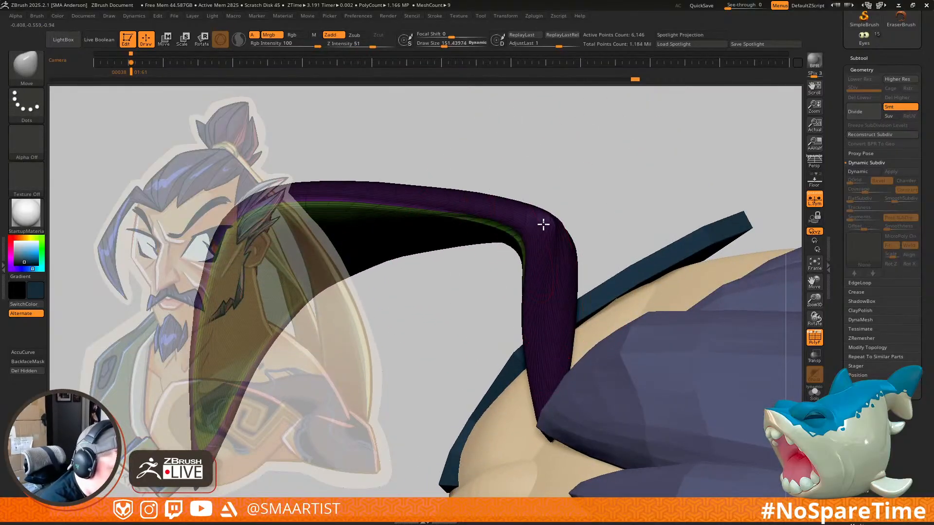
{"action": "left_click", "coordinate": [517, 246], "text": "ctrl"}
{"action": "key", "text": "s"}
{"action": "left_click_drag", "start_coordinate": [517, 244], "coordinate": [523, 243]}
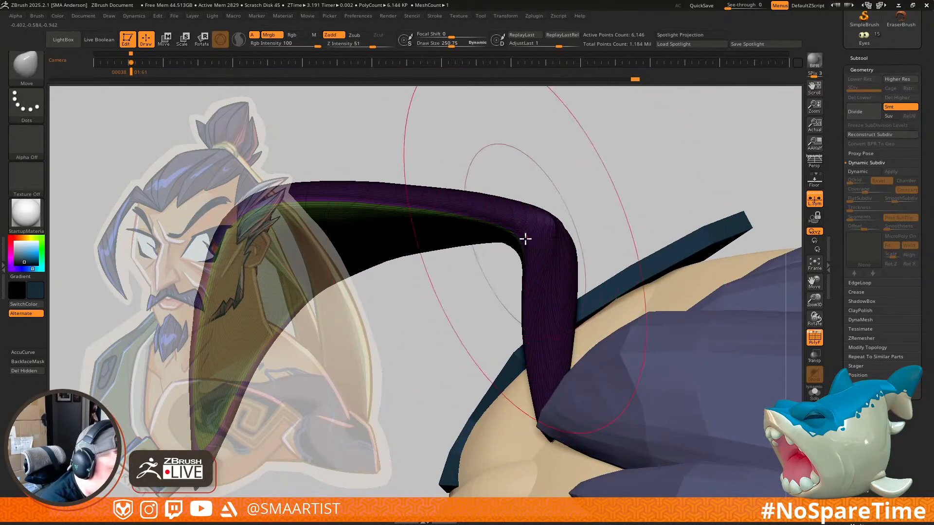
{"action": "right_click_drag", "start_coordinate": [523, 241], "coordinate": [531, 237]}
{"action": "left_click_drag", "start_coordinate": [531, 237], "coordinate": [512, 254], "text": "shift"}
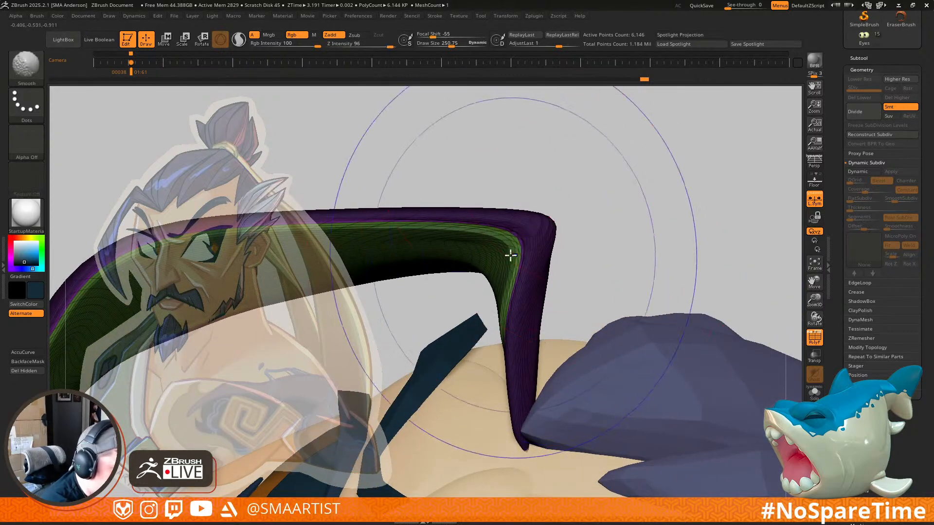
{"action": "right_click_drag", "start_coordinate": [512, 254], "coordinate": [546, 249]}
Step: Nudge the strand's root tip at the hairline and adjust the neighbouring front hair piece with the Move brush
{"action": "key", "text": "shift+f"}
{"action": "mouse_move", "coordinate": [628, 256]}
{"action": "right_mouse_down"}
{"action": "mouse_move", "coordinate": [598, 215]}
{"action": "mouse_move", "coordinate": [595, 233]}
{"action": "mouse_move", "coordinate": [570, 241]}
{"action": "mouse_move", "coordinate": [607, 271]}
{"action": "mouse_move", "coordinate": [574, 225]}
{"action": "right_mouse_up"}
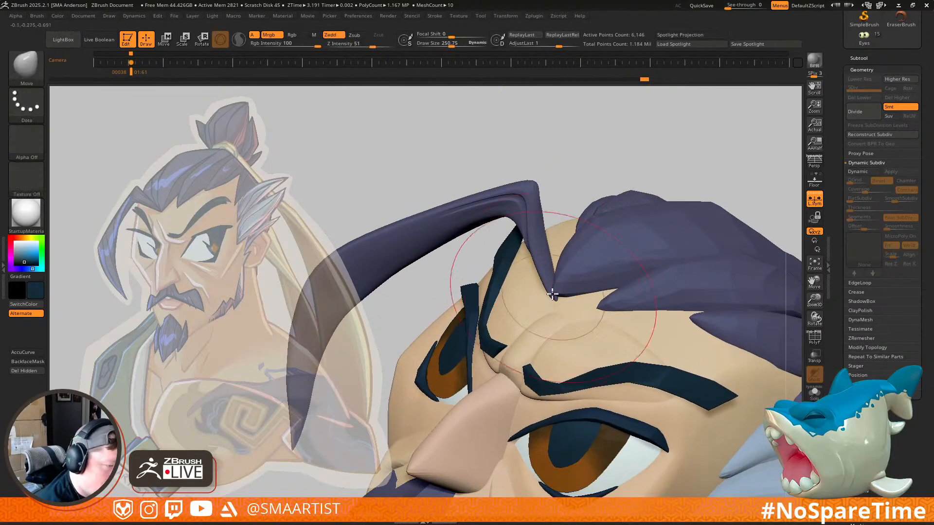
{"action": "mouse_move", "coordinate": [551, 292]}
{"action": "left_mouse_down"}
{"action": "mouse_move", "coordinate": [553, 284]}
{"action": "mouse_move", "coordinate": [557, 295]}
{"action": "left_mouse_up"}
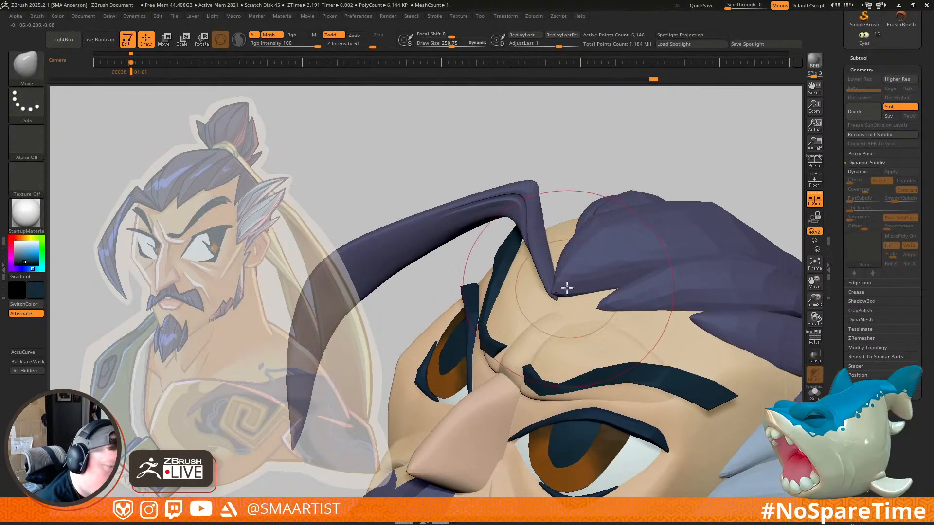
{"action": "left_click", "coordinate": [567, 286], "text": "alt"}
{"action": "mouse_move", "coordinate": [571, 290]}
{"action": "right_mouse_down"}
{"action": "mouse_move", "coordinate": [575, 269]}
{"action": "mouse_move", "coordinate": [572, 286]}
{"action": "right_mouse_up"}
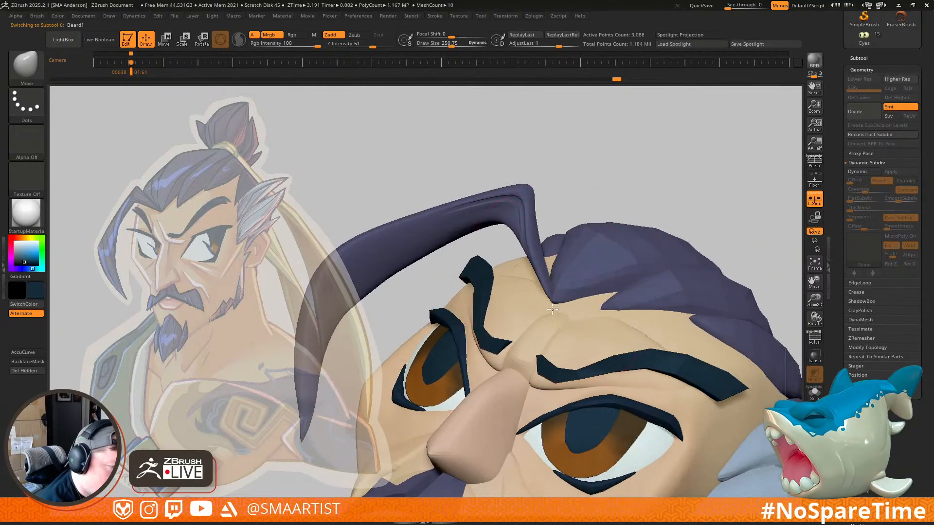
{"action": "mouse_move", "coordinate": [579, 246]}
{"action": "right_mouse_down"}
{"action": "mouse_move", "coordinate": [638, 217]}
{"action": "mouse_move", "coordinate": [594, 198]}
{"action": "mouse_move", "coordinate": [617, 191]}
{"action": "mouse_move", "coordinate": [567, 229]}
{"action": "mouse_move", "coordinate": [552, 274]}
{"action": "mouse_move", "coordinate": [529, 261]}
{"action": "right_mouse_up"}
Step: Reselect the loose strand and fit its root against the hairline with the Move brush at a draw size of about 124
{"action": "key", "text": "s"}
{"action": "left_click_drag", "start_coordinate": [531, 262], "coordinate": [523, 263]}
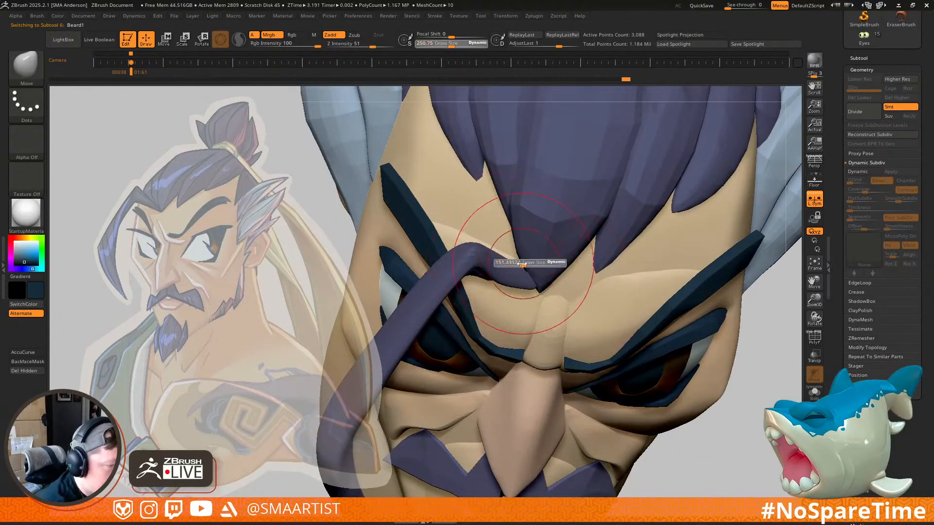
{"action": "right_click_drag", "start_coordinate": [537, 276], "coordinate": [533, 296], "text": "ctrl"}
{"action": "left_click", "coordinate": [526, 272], "text": "alt"}
{"action": "key", "text": "shift+f"}
{"action": "left_click_drag", "start_coordinate": [533, 297], "coordinate": [528, 308]}
{"action": "mouse_move", "coordinate": [529, 301]}
{"action": "right_mouse_down"}
{"action": "mouse_move", "coordinate": [515, 265]}
{"action": "mouse_move", "coordinate": [540, 229]}
{"action": "right_mouse_up"}
Step: Clear the strand's mask and smooth its top bend
{"action": "left_click_drag", "start_coordinate": [591, 187], "coordinate": [625, 239], "text": "ctrl"}
{"action": "mouse_move", "coordinate": [625, 238]}
{"action": "right_mouse_down", "text": "ctrl"}
{"action": "mouse_move", "coordinate": [596, 183]}
{"action": "mouse_move", "coordinate": [617, 258]}
{"action": "mouse_move", "coordinate": [617, 235]}
{"action": "mouse_move", "coordinate": [595, 247]}
{"action": "right_mouse_up", "text": "ctrl"}
{"action": "key", "text": "shift+f"}
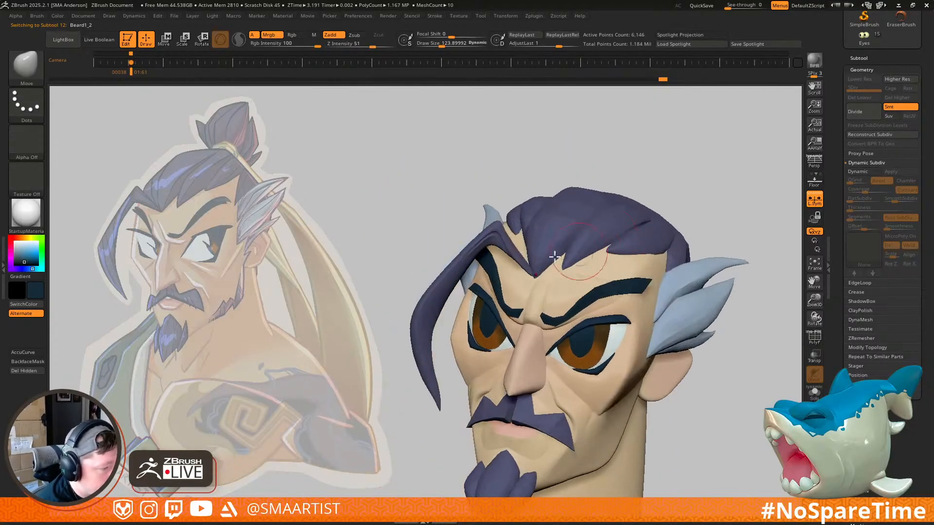
{"action": "key", "text": "shift"}
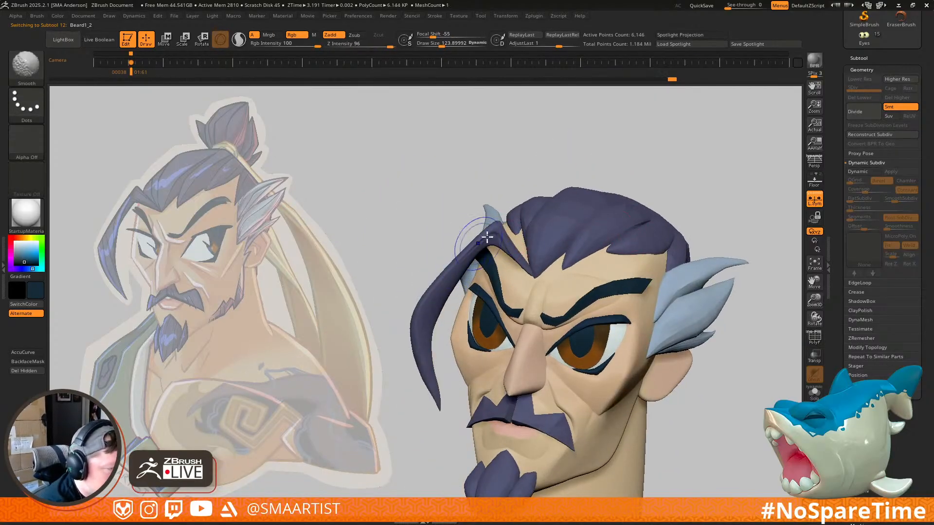
Step: Reshape the strand's lower length with the Move brush at a draw size of about 229
{"action": "mouse_move", "coordinate": [460, 291]}
{"action": "right_mouse_down", "text": "ctrl"}
{"action": "mouse_move", "coordinate": [527, 208]}
{"action": "mouse_move", "coordinate": [619, 212]}
{"action": "mouse_move", "coordinate": [604, 206]}
{"action": "right_mouse_up", "text": "ctrl"}
{"action": "mouse_move", "coordinate": [475, 313]}
{"action": "right_mouse_down", "text": "alt"}
{"action": "mouse_move", "coordinate": [493, 258]}
{"action": "mouse_move", "coordinate": [499, 294]}
{"action": "right_mouse_up", "text": "alt"}
{"action": "key", "text": "s"}
{"action": "left_click_drag", "start_coordinate": [498, 298], "coordinate": [498, 304]}
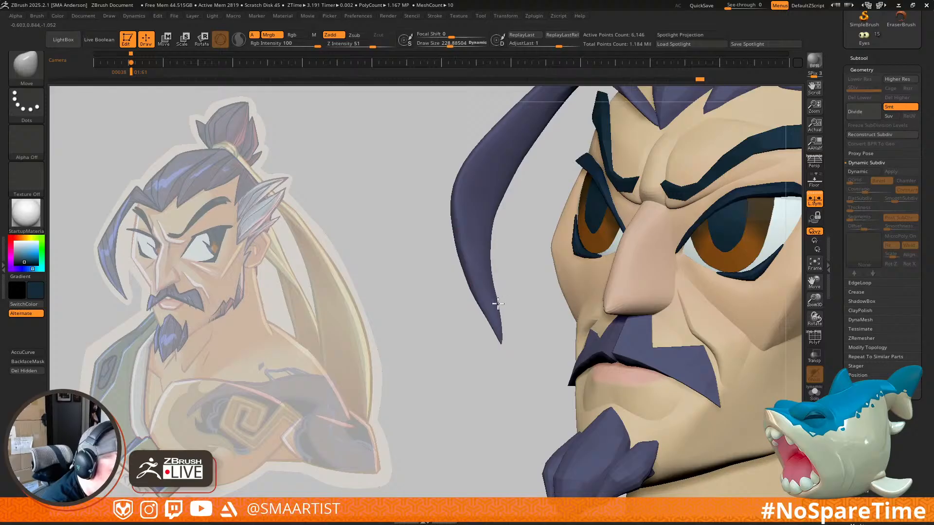
Step: Bend the strand's lower tip toward the face with the Transpose line and return to the Move brush
{"action": "key", "text": "w"}
{"action": "left_click", "coordinate": [485, 277]}
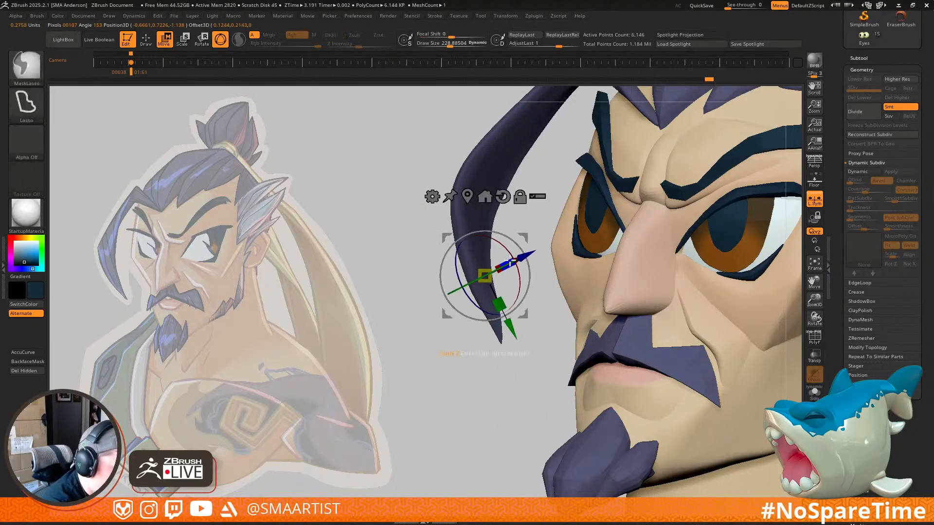
{"action": "left_click_drag", "start_coordinate": [528, 302], "coordinate": [532, 307], "text": "ctrl"}
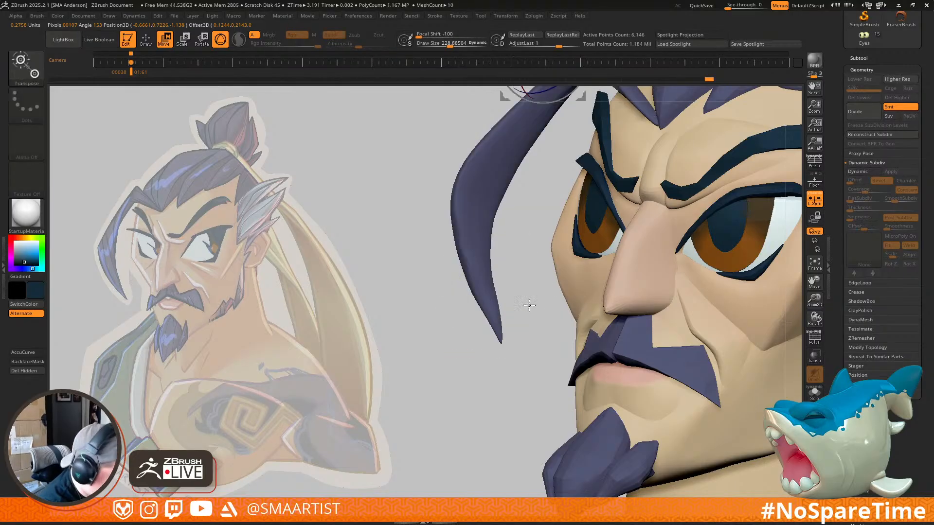
{"action": "left_click", "coordinate": [485, 275]}
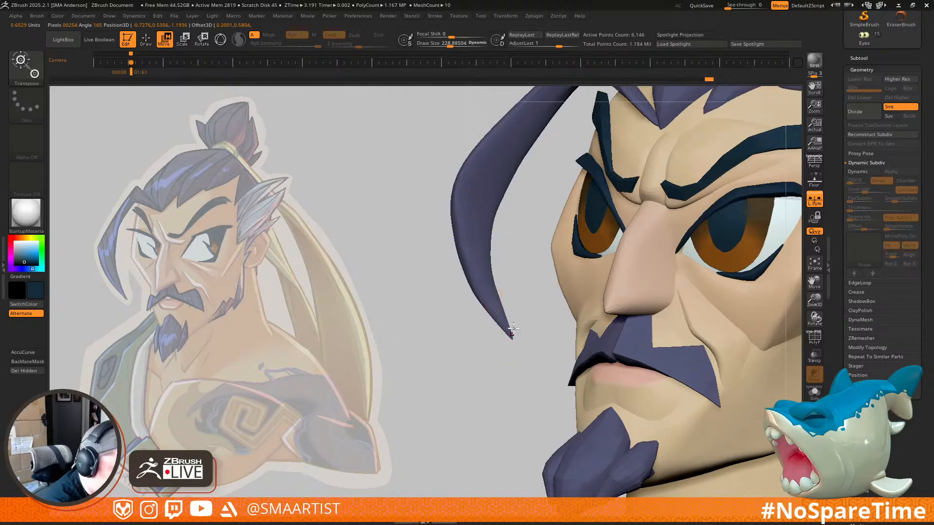
{"action": "right_click_drag", "start_coordinate": [515, 340], "coordinate": [659, 187], "text": "ctrl"}
{"action": "key", "text": "q"}
{"action": "right_click_drag", "start_coordinate": [719, 209], "coordinate": [632, 195], "text": "ctrl"}
{"action": "mouse_move", "coordinate": [632, 194]}
{"action": "right_mouse_down"}
{"action": "mouse_move", "coordinate": [688, 202]}
{"action": "mouse_move", "coordinate": [640, 194]}
{"action": "mouse_move", "coordinate": [662, 194]}
{"action": "mouse_move", "coordinate": [670, 249]}
{"action": "mouse_move", "coordinate": [652, 225]}
{"action": "right_mouse_up"}
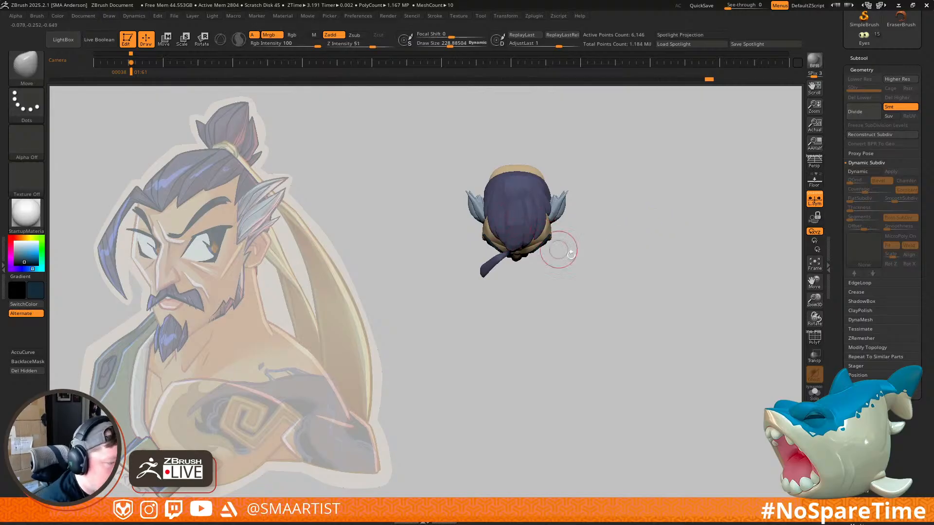
{"action": "right_click_drag", "start_coordinate": [591, 278], "coordinate": [618, 208]}
{"action": "right_click_drag", "start_coordinate": [658, 284], "coordinate": [638, 270]}
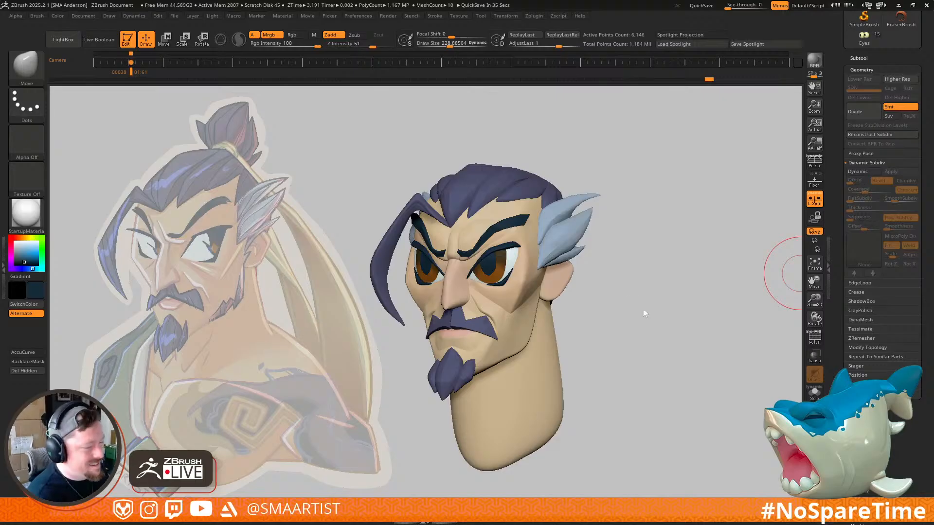
Step: Select the face and mask everything on it except the cheek fold polygroups beside the moustache
{"action": "mouse_move", "coordinate": [626, 313]}
{"action": "right_mouse_down"}
{"action": "mouse_move", "coordinate": [512, 329]}
{"action": "mouse_move", "coordinate": [562, 300]}
{"action": "right_mouse_up"}
{"action": "left_click", "coordinate": [568, 299], "text": "alt"}
{"action": "key", "text": "shift+f"}
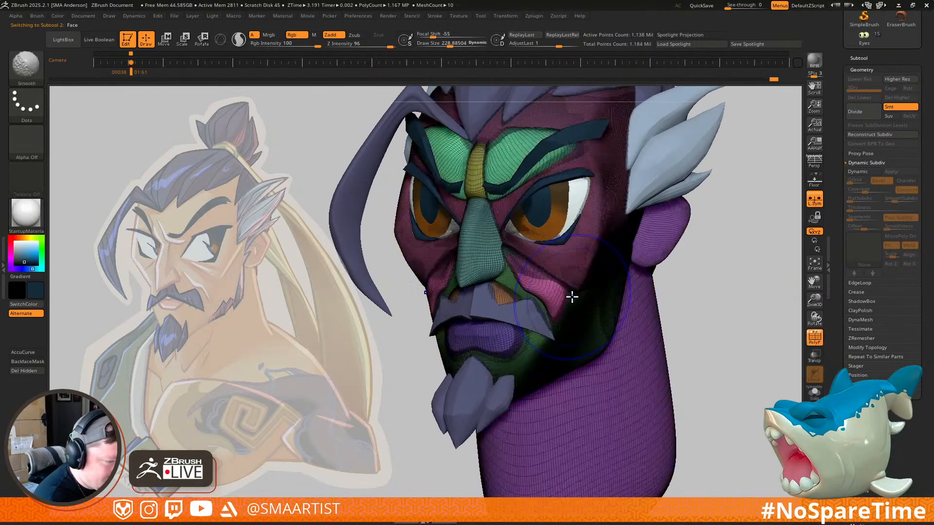
{"action": "key", "text": "shift+f"}
{"action": "key", "text": "w"}
{"action": "left_click", "coordinate": [563, 295], "text": "ctrl"}
{"action": "key", "text": "q"}
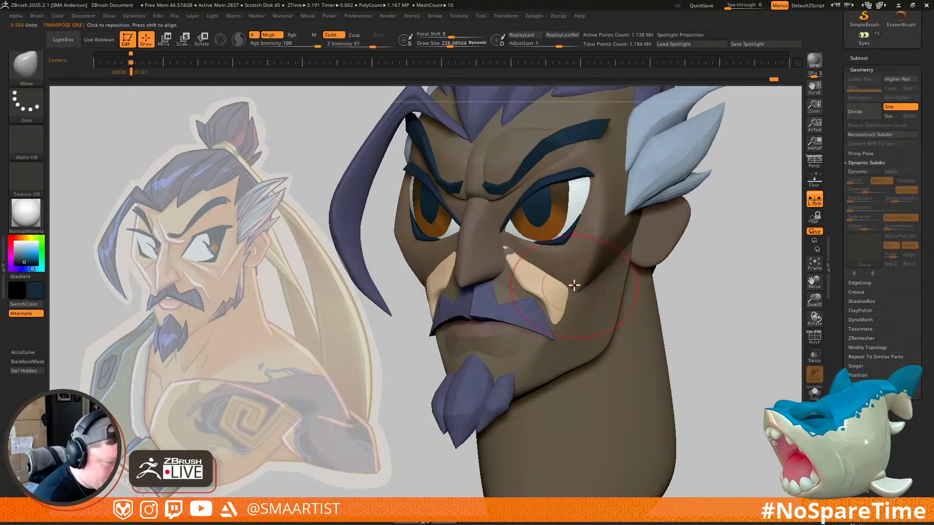
Step: Pull the cheek fold's outer corner outward with the Move brush at a draw size of about 114 and clear the mask
{"action": "left_click_drag", "start_coordinate": [577, 288], "coordinate": [572, 312]}
{"action": "key", "text": "s"}
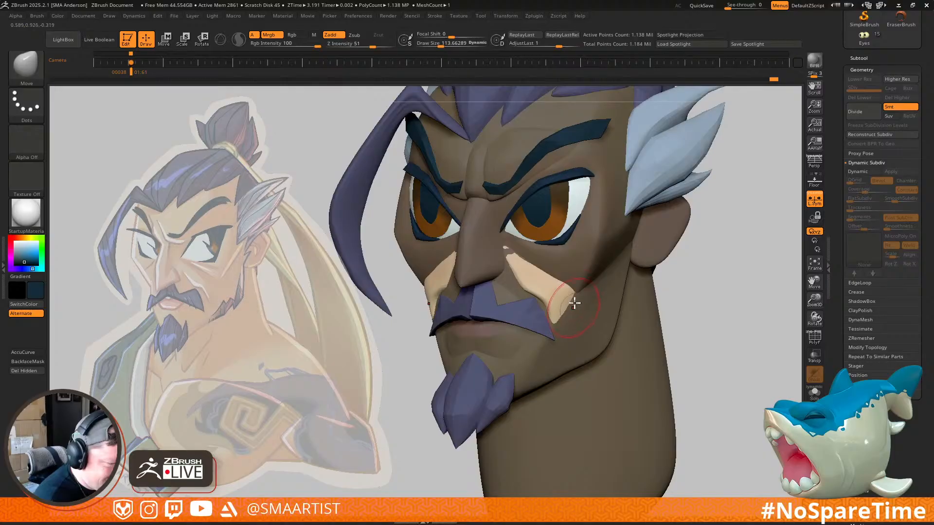
{"action": "left_click_drag", "start_coordinate": [733, 245], "coordinate": [726, 298], "text": "ctrl"}
Step: Mask all but the eye-area polygroup and refine its lower cheekbone edge with the Move brush at a draw size of about 90
{"action": "right_click_drag", "start_coordinate": [726, 300], "coordinate": [677, 431], "text": "ctrl"}
{"action": "key", "text": "ctrl+z"}
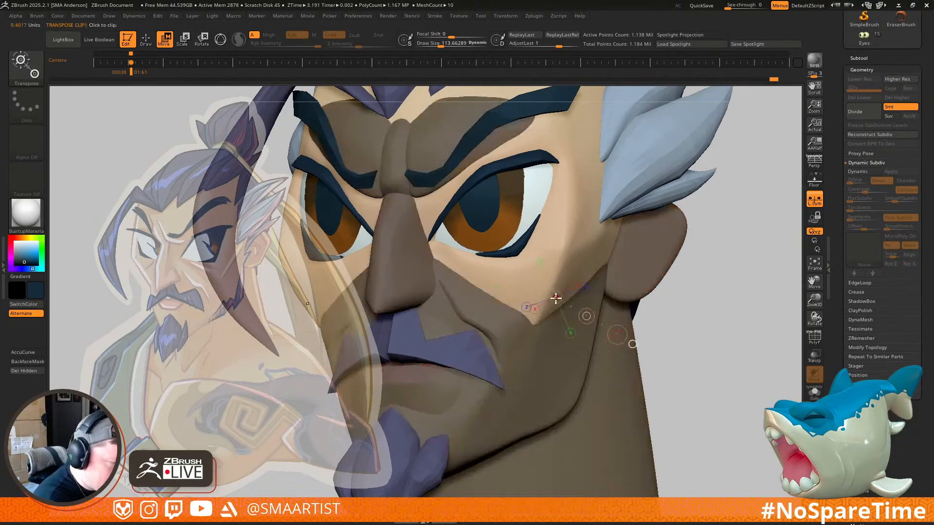
{"action": "left_click_drag", "start_coordinate": [542, 333], "coordinate": [538, 333]}
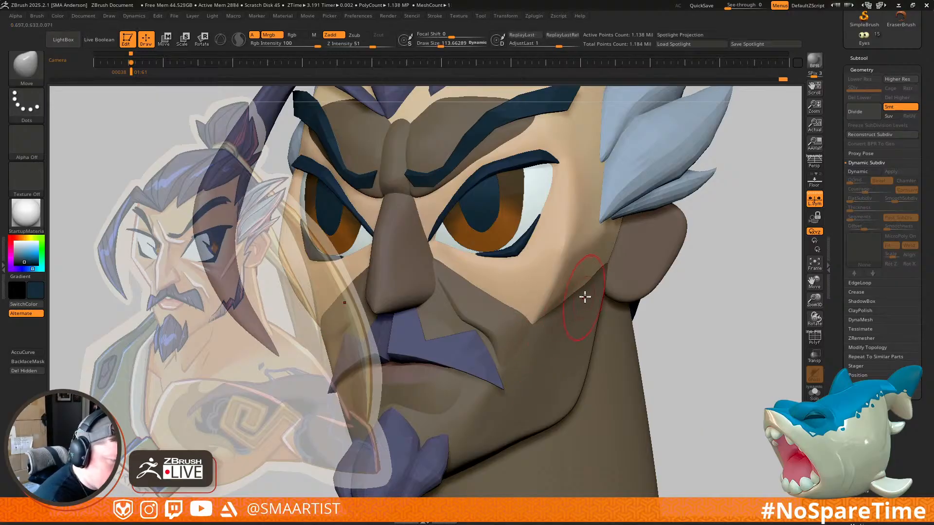
{"action": "left_click_drag", "start_coordinate": [564, 293], "coordinate": [560, 296]}
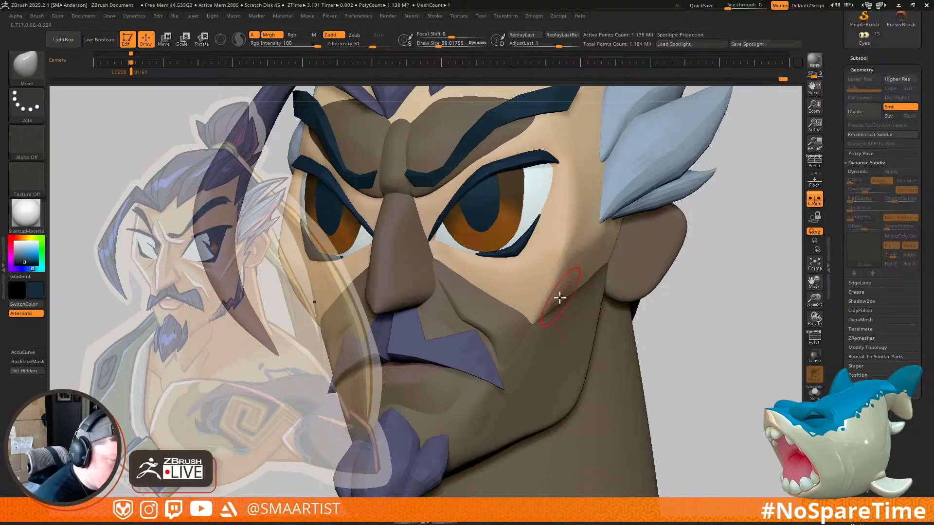
{"action": "right_click_drag", "start_coordinate": [573, 295], "coordinate": [575, 294]}
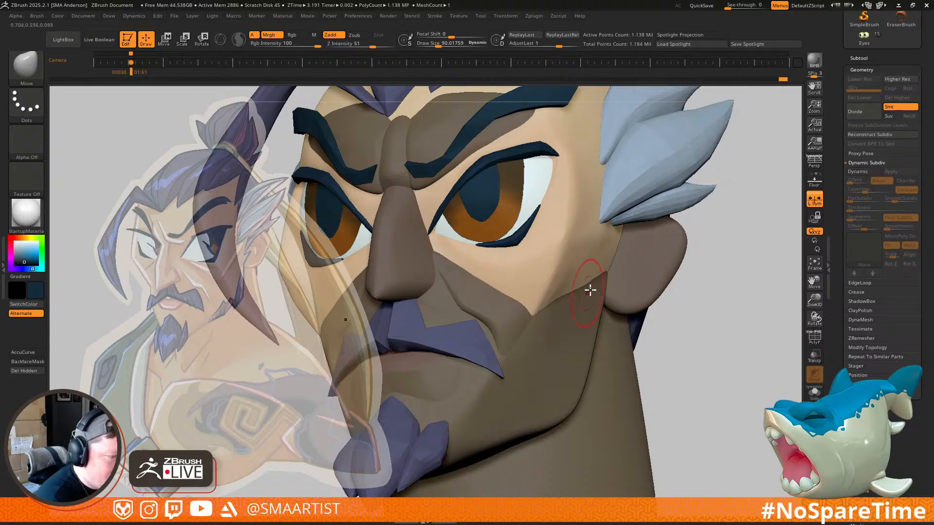
{"action": "key", "text": "shift"}
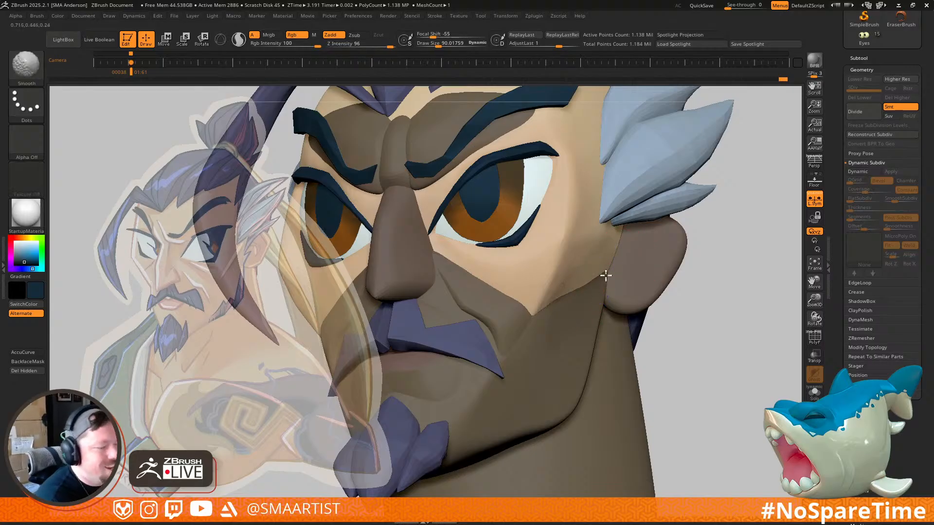
Step: Clear the face mask and review the whole head next to the reference drawing
{"action": "right_click_drag", "start_coordinate": [574, 315], "coordinate": [574, 256], "text": "ctrl"}
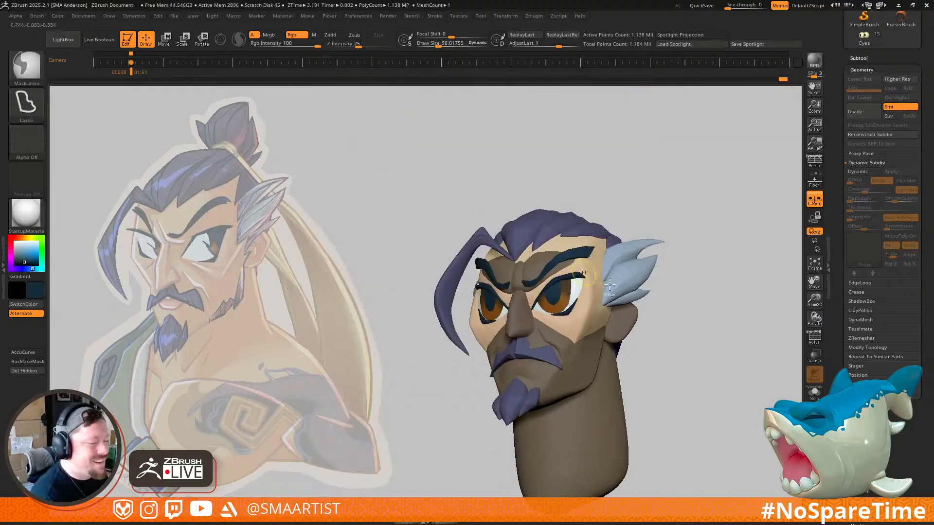
{"action": "left_click_drag", "start_coordinate": [711, 332], "coordinate": [725, 348], "text": "ctrl"}
{"action": "right_click_drag", "start_coordinate": [725, 347], "coordinate": [686, 242], "text": "ctrl"}
{"action": "right_click_drag", "start_coordinate": [686, 242], "coordinate": [681, 261]}
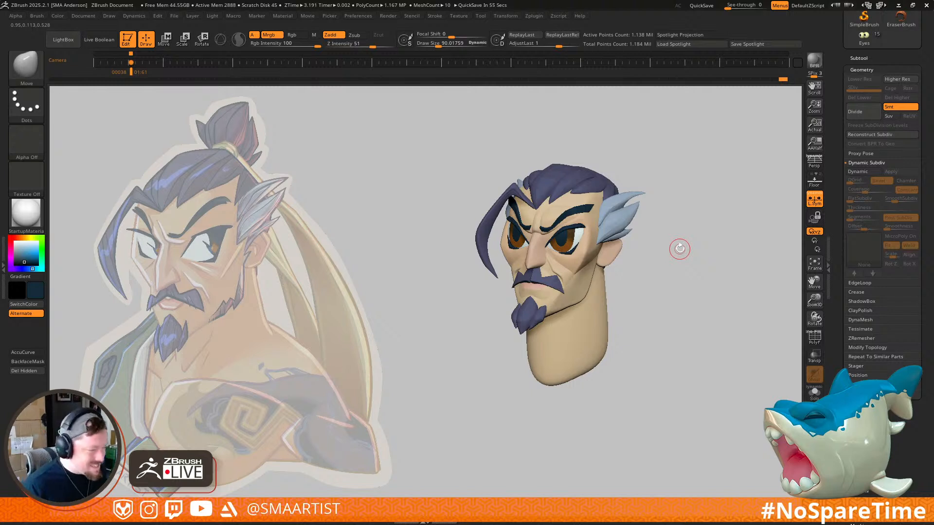
{"action": "left_click_drag", "start_coordinate": [688, 286], "coordinate": [679, 269]}
Step: Select the iris subtool, show its polyframe and delete its lower subdivision levels
{"action": "right_click_drag", "start_coordinate": [590, 229], "coordinate": [632, 351], "text": "ctrl"}
{"action": "key", "text": "shift+f"}
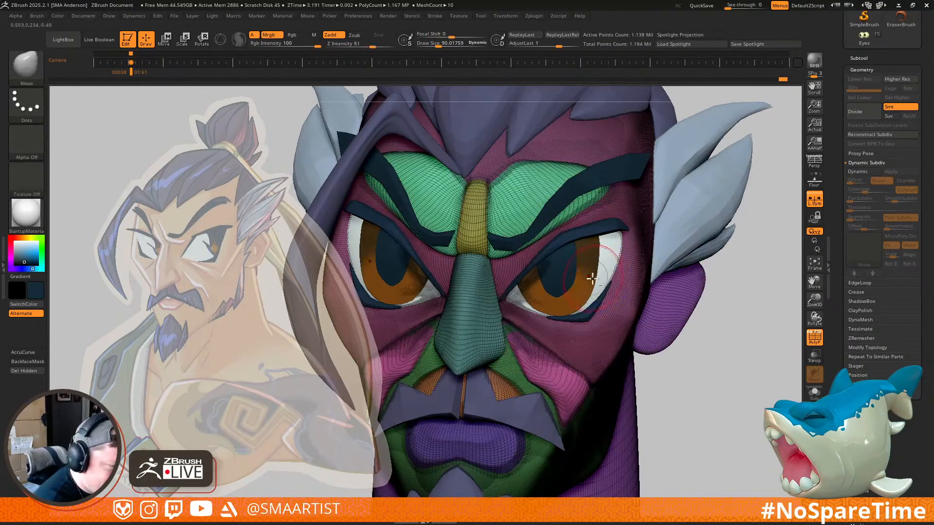
{"action": "key", "text": "shift+f"}
{"action": "left_click", "coordinate": [596, 284], "text": "alt"}
{"action": "right_click_drag", "start_coordinate": [750, 299], "coordinate": [749, 307], "text": "ctrl"}
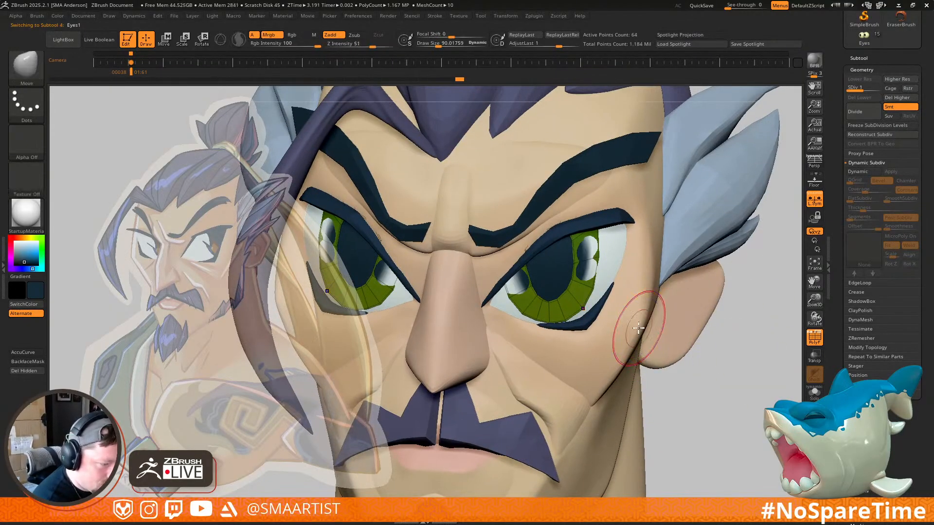
{"action": "left_click", "coordinate": [867, 97]}
Step: Insert extra edge loops around the iris ring near its outer edge with the ZModeler brush
{"action": "right_click_drag", "start_coordinate": [583, 267], "coordinate": [604, 284], "text": "ctrl"}
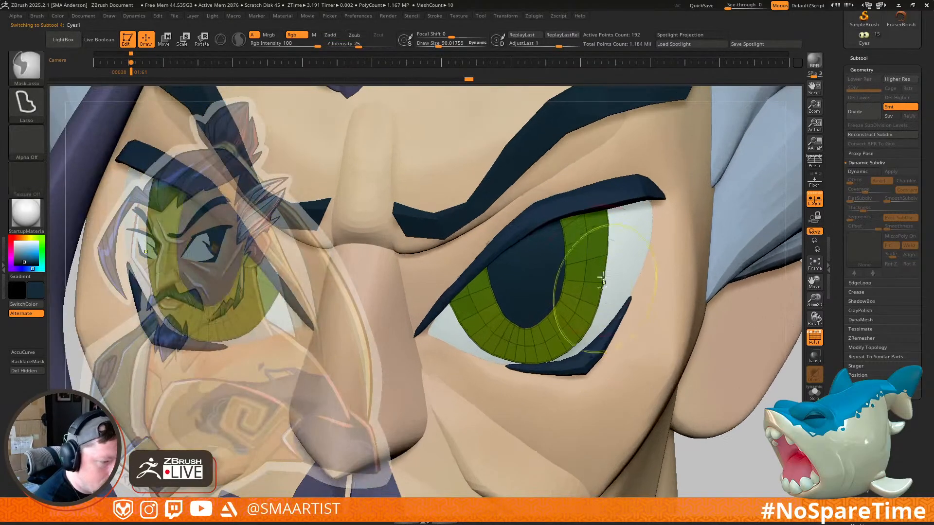
{"action": "key", "text": "b"}
{"action": "key", "text": "z"}
{"action": "key", "text": "m"}
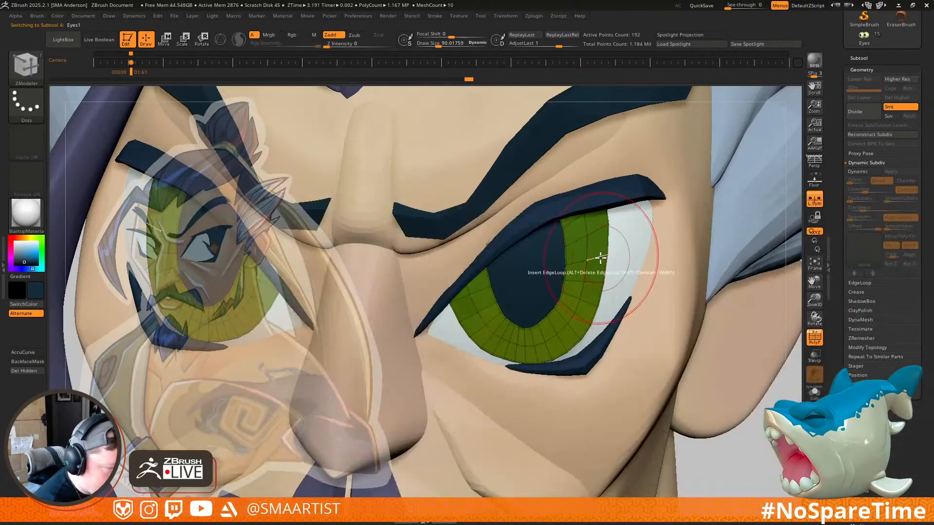
{"action": "left_click", "coordinate": [600, 258]}
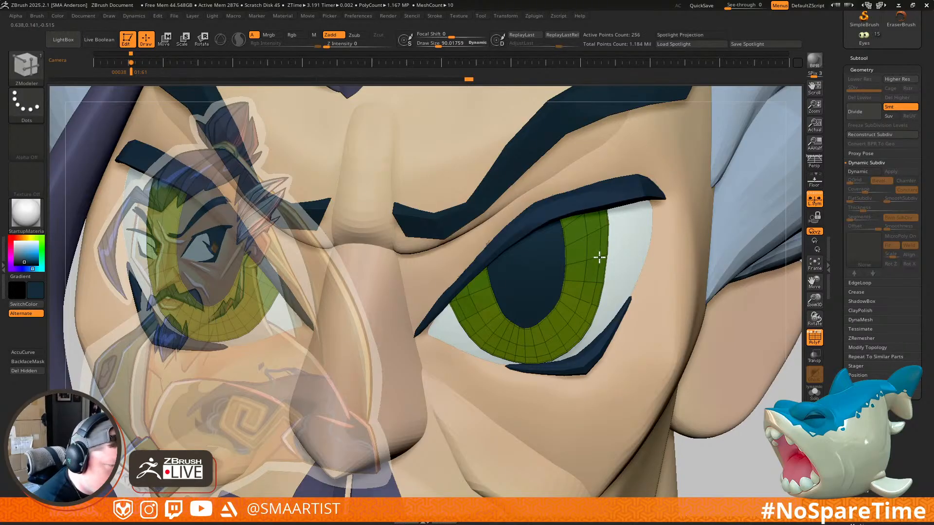
{"action": "mouse_move", "coordinate": [602, 252]}
{"action": "right_mouse_down", "text": "ctrl"}
{"action": "mouse_move", "coordinate": [602, 279]}
{"action": "mouse_move", "coordinate": [579, 267]}
{"action": "mouse_move", "coordinate": [602, 245]}
{"action": "right_mouse_up", "text": "ctrl"}
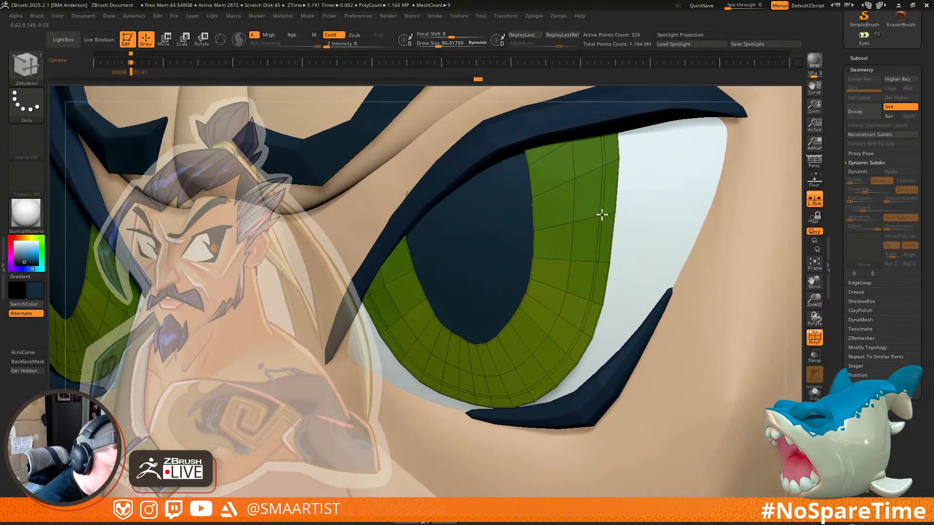
{"action": "mouse_move", "coordinate": [608, 219]}
{"action": "right_mouse_down"}
{"action": "mouse_move", "coordinate": [598, 223]}
{"action": "mouse_move", "coordinate": [608, 215]}
{"action": "right_mouse_up"}
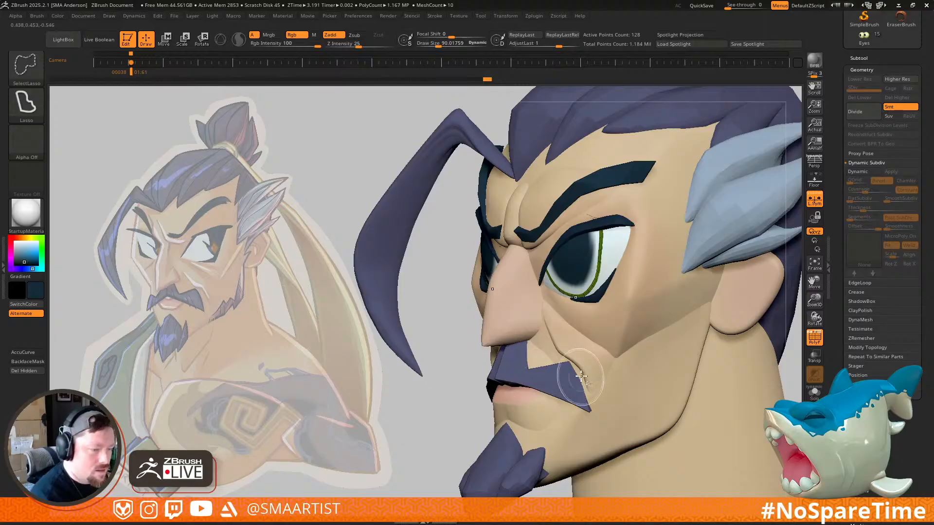
Step: Isolate the iris's outer rim polygroup, solo the subtool and grow the visible area back over the iris
{"action": "key", "text": "ctrl"}
{"action": "right_click_drag", "start_coordinate": [593, 303], "coordinate": [666, 423]}
{"action": "left_click", "coordinate": [589, 305], "text": "ctrl+shift"}
{"action": "right_click_drag", "start_coordinate": [636, 316], "coordinate": [624, 248], "text": "ctrl"}
{"action": "mouse_move", "coordinate": [668, 287]}
{"action": "right_mouse_down"}
{"action": "mouse_move", "coordinate": [605, 299]}
{"action": "mouse_move", "coordinate": [666, 365]}
{"action": "right_mouse_up"}
{"action": "key", "text": "ctrl+alt+s"}
{"action": "key", "text": "ctrl+shift+x"}
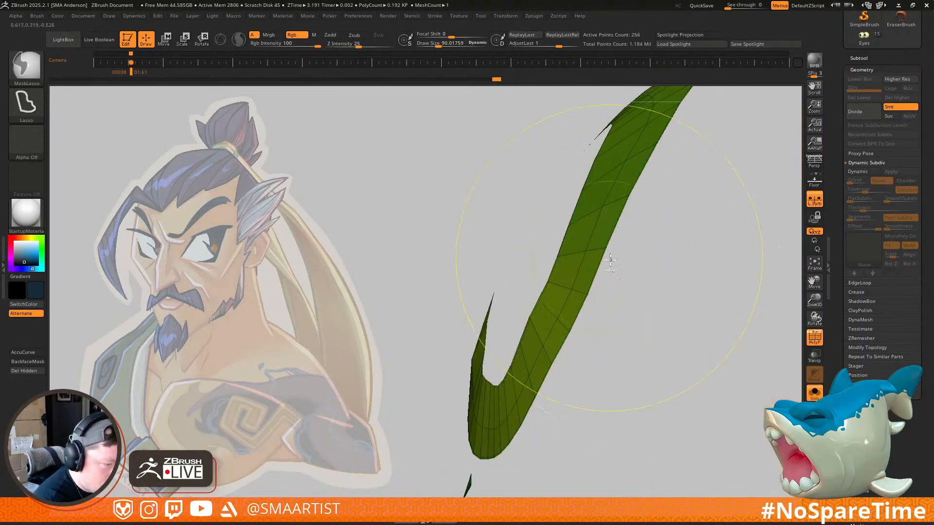
{"action": "mouse_move", "coordinate": [636, 282]}
{"action": "right_mouse_down"}
{"action": "mouse_move", "coordinate": [632, 305]}
{"action": "mouse_move", "coordinate": [647, 297]}
{"action": "mouse_move", "coordinate": [610, 258]}
{"action": "mouse_move", "coordinate": [656, 282]}
{"action": "mouse_move", "coordinate": [647, 270]}
{"action": "right_mouse_up"}
{"action": "key", "text": "ctrl+shift+x"}
Step: Turn on dynamic subdivision for the iris with a thickness of 0.00164 and apply it to the mesh
{"action": "key", "text": "d"}
{"action": "left_click", "coordinate": [598, 325]}
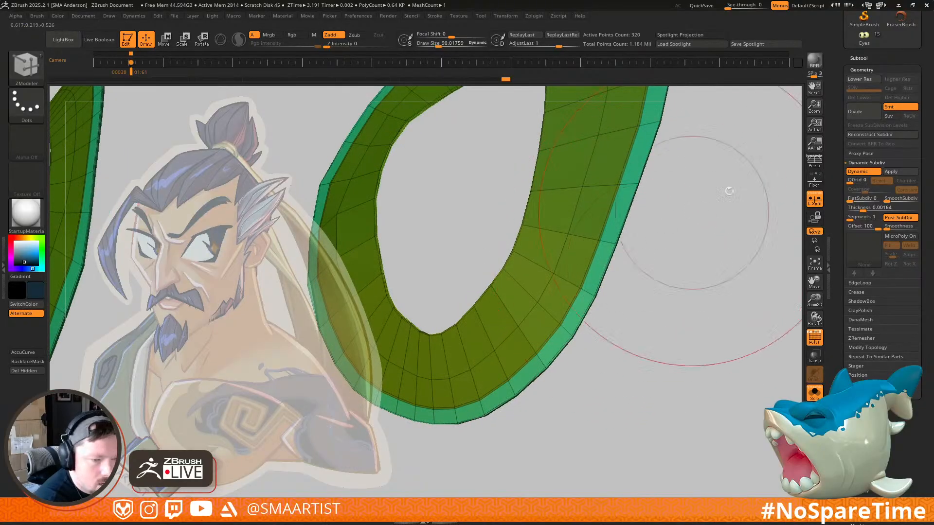
{"action": "left_click", "coordinate": [903, 173]}
{"action": "mouse_move", "coordinate": [617, 244]}
{"action": "right_mouse_down", "text": "ctrl"}
{"action": "mouse_move", "coordinate": [623, 281]}
{"action": "mouse_move", "coordinate": [615, 247]}
{"action": "right_mouse_up", "text": "ctrl"}
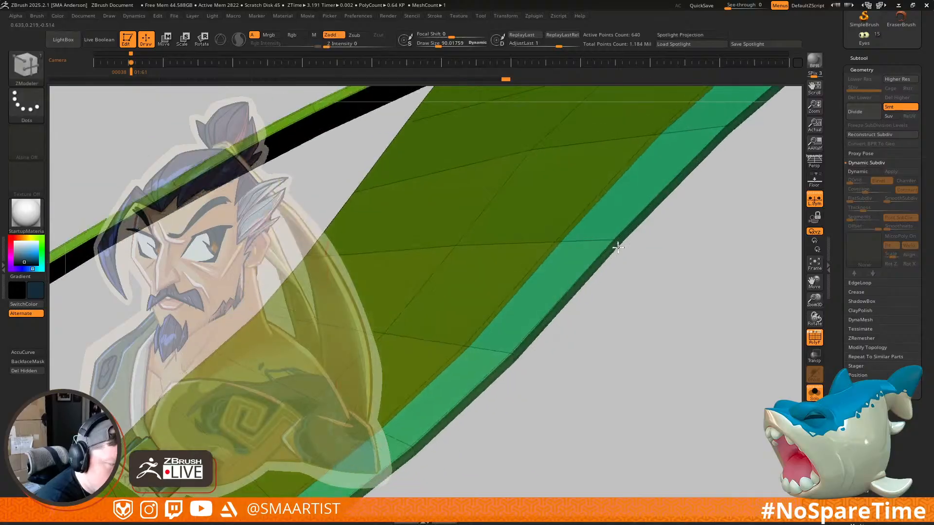
Step: Isolate the narrow outer rim strip of the iris by hiding its other polygroups
{"action": "left_click", "coordinate": [605, 242], "text": "ctrl+shift"}
{"action": "left_click_drag", "start_coordinate": [644, 282], "coordinate": [614, 246], "text": "ctrl+shift"}
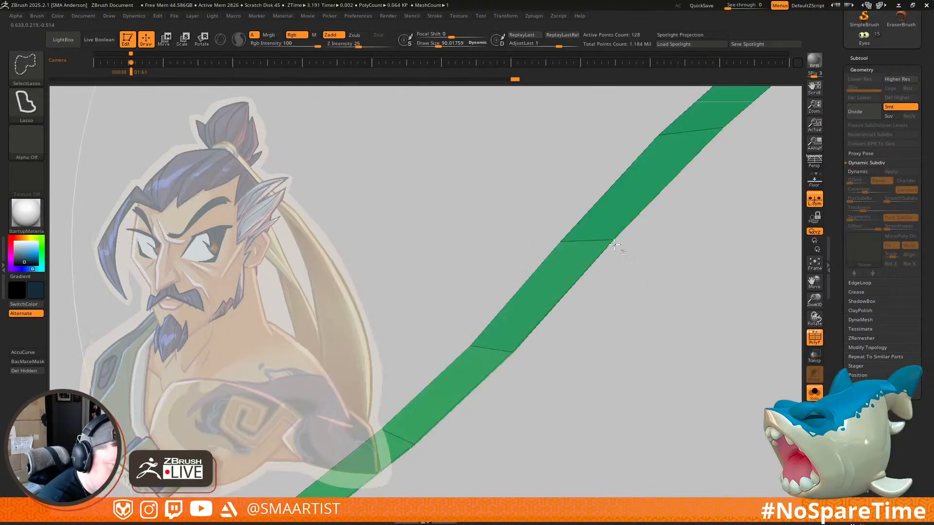
{"action": "left_click_drag", "start_coordinate": [625, 278], "coordinate": [625, 275], "text": "ctrl+shift"}
{"action": "left_click", "coordinate": [614, 247], "text": "ctrl+shift"}
{"action": "mouse_move", "coordinate": [648, 338]}
{"action": "right_mouse_down", "text": "ctrl"}
{"action": "mouse_move", "coordinate": [562, 269]}
{"action": "mouse_move", "coordinate": [579, 331]}
{"action": "mouse_move", "coordinate": [725, 267]}
{"action": "mouse_move", "coordinate": [669, 209]}
{"action": "right_mouse_up", "text": "ctrl"}
{"action": "left_click_drag", "start_coordinate": [656, 270], "coordinate": [671, 307], "text": "ctrl+shift"}
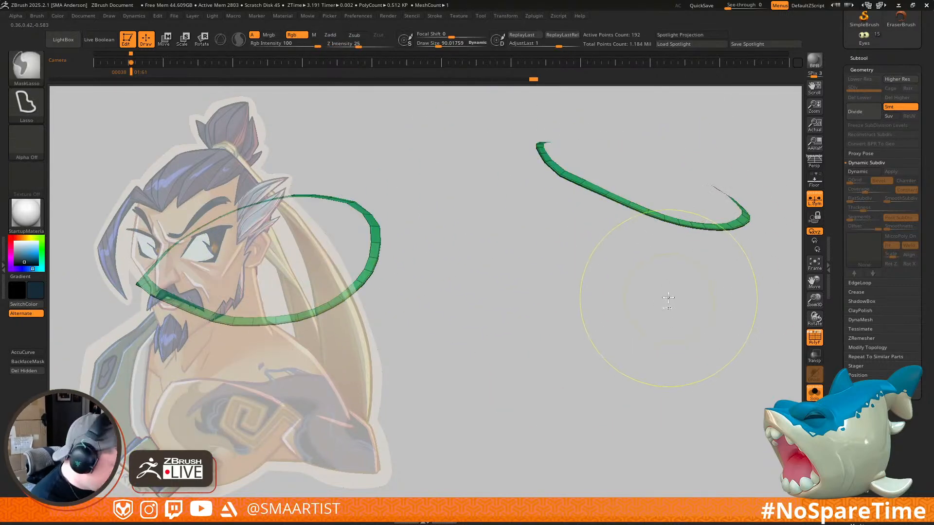
Step: Regroup the isolated rim strips, show the whole model again and mask the iris except for its rim
{"action": "right_click_drag", "start_coordinate": [668, 298], "coordinate": [681, 244], "text": "ctrl"}
{"action": "mouse_move", "coordinate": [735, 222]}
{"action": "right_mouse_down", "text": "alt"}
{"action": "mouse_move", "coordinate": [637, 258]}
{"action": "mouse_move", "coordinate": [677, 229]}
{"action": "mouse_move", "coordinate": [659, 270]}
{"action": "mouse_move", "coordinate": [692, 272]}
{"action": "mouse_move", "coordinate": [676, 305]}
{"action": "mouse_move", "coordinate": [665, 248]}
{"action": "right_mouse_up", "text": "alt"}
{"action": "left_click", "coordinate": [642, 280], "text": "ctrl"}
{"action": "key", "text": "ctrl+w"}
{"action": "left_click", "coordinate": [671, 274], "text": "ctrl+shift"}
{"action": "key", "text": "w"}
{"action": "left_click", "coordinate": [657, 253], "text": "ctrl"}
{"action": "key", "text": "q"}
{"action": "key", "text": "ctrl+t"}
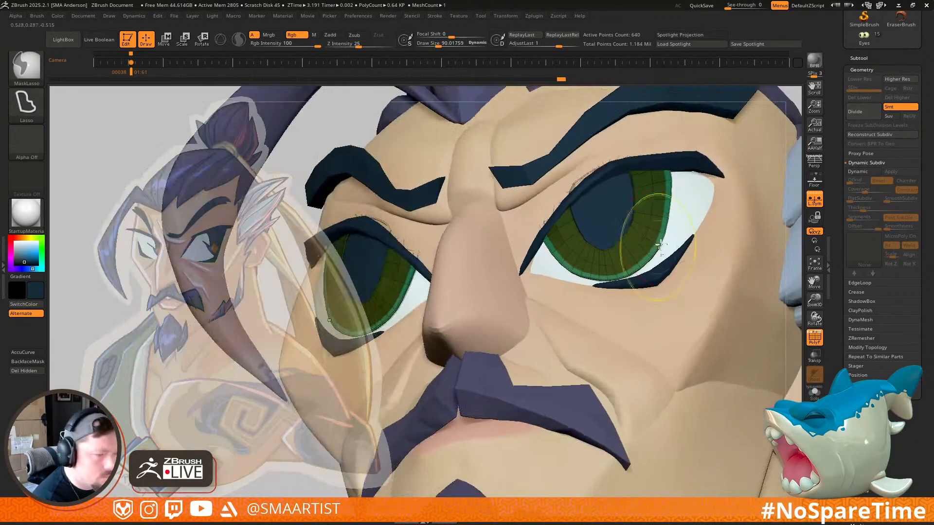
Step: Fill the unmasked iris rim with the dark blue color R 21, G 40, B 56
{"action": "mouse_move", "coordinate": [681, 258]}
{"action": "right_mouse_down"}
{"action": "mouse_move", "coordinate": [661, 245]}
{"action": "mouse_move", "coordinate": [637, 262]}
{"action": "mouse_move", "coordinate": [619, 308]}
{"action": "right_mouse_up"}
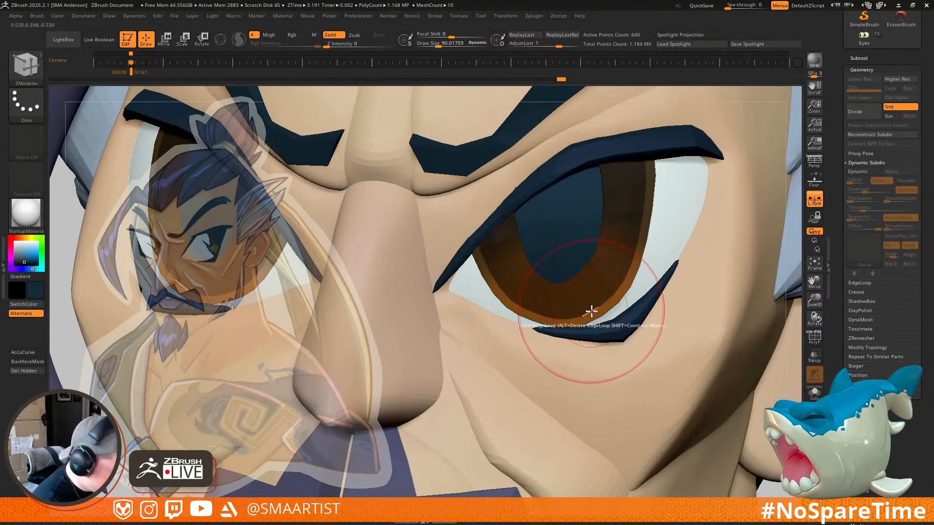
{"action": "right_click_drag", "start_coordinate": [617, 266], "coordinate": [656, 168], "text": "ctrl"}
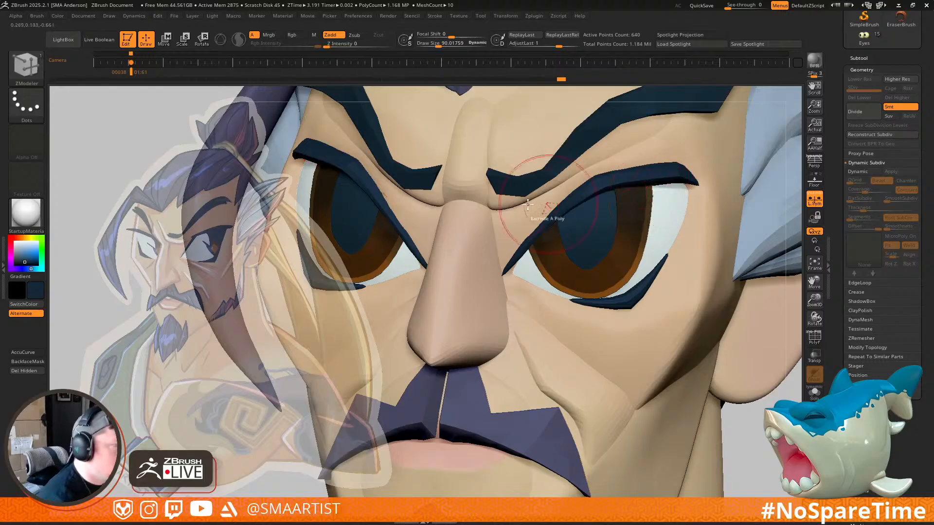
{"action": "left_click", "coordinate": [57, 16]}
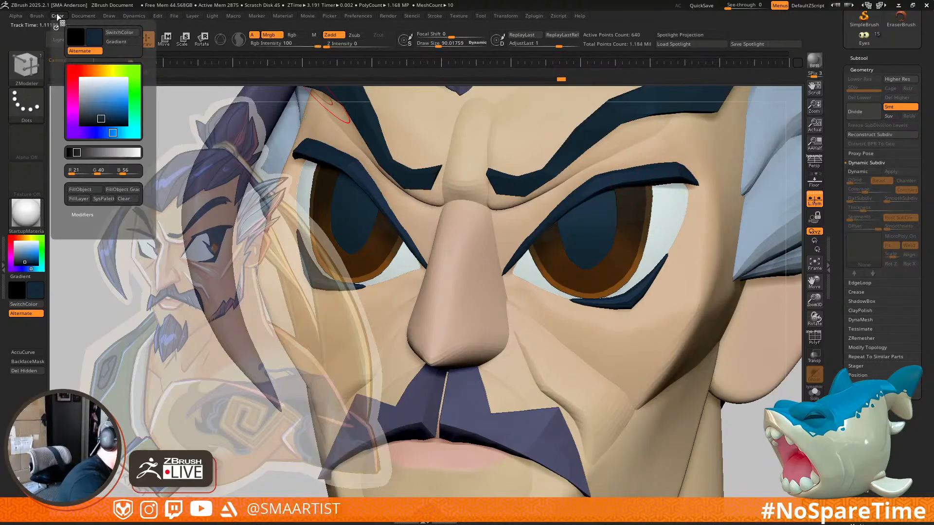
{"action": "left_click", "coordinate": [92, 188]}
{"action": "mouse_move", "coordinate": [754, 448]}
{"action": "right_mouse_down", "text": "ctrl"}
{"action": "mouse_move", "coordinate": [702, 348]}
{"action": "mouse_move", "coordinate": [667, 314]}
{"action": "mouse_move", "coordinate": [690, 307]}
{"action": "mouse_move", "coordinate": [697, 325]}
{"action": "mouse_move", "coordinate": [704, 307]}
{"action": "mouse_move", "coordinate": [637, 337]}
{"action": "right_mouse_up", "text": "ctrl"}
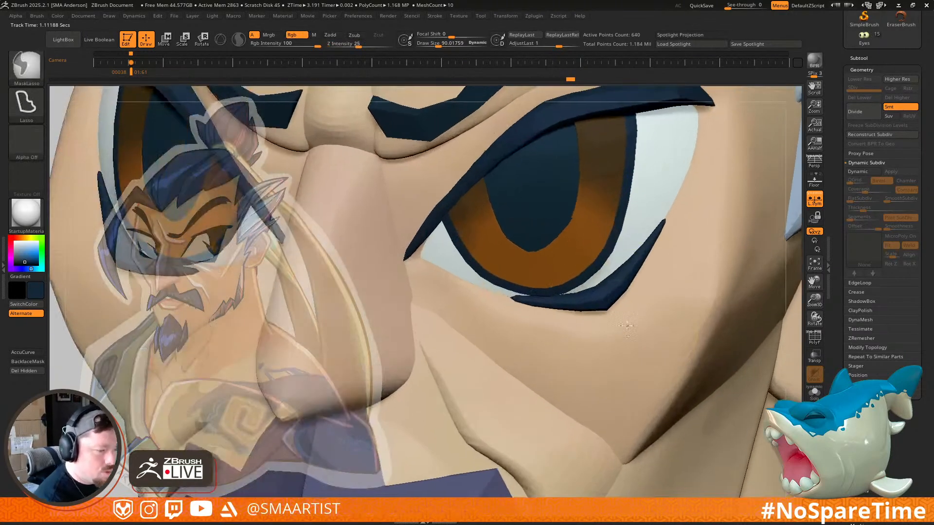
Step: Show the iris polyframe, mask the iris inside its dark rim and choose the Pinch brush
{"action": "key", "text": "shift+f"}
{"action": "key", "text": "shift+f"}
{"action": "key", "text": "shift+f"}
{"action": "mouse_move", "coordinate": [596, 271]}
{"action": "right_mouse_down"}
{"action": "mouse_move", "coordinate": [588, 246]}
{"action": "mouse_move", "coordinate": [597, 362]}
{"action": "right_mouse_up"}
{"action": "key", "text": "w"}
{"action": "left_click", "coordinate": [579, 323], "text": "ctrl"}
{"action": "key", "text": "q"}
{"action": "right_click_drag", "start_coordinate": [584, 327], "coordinate": [567, 302], "text": "ctrl"}
{"action": "key", "text": "b"}
{"action": "key", "text": "p"}
{"action": "key", "text": "i"}
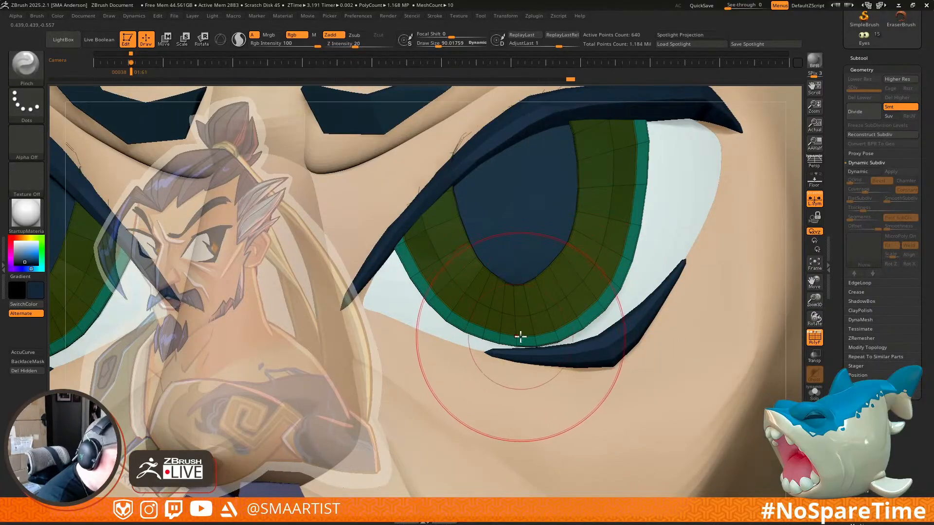
Step: Pinch along the lower and outer edge of the iris rim at a draw size of about 48
{"action": "key", "text": "s"}
{"action": "mouse_move", "coordinate": [523, 336]}
{"action": "left_mouse_down"}
{"action": "mouse_move", "coordinate": [579, 326]}
{"action": "mouse_move", "coordinate": [618, 282]}
{"action": "mouse_move", "coordinate": [629, 238]}
{"action": "mouse_move", "coordinate": [602, 305]}
{"action": "left_mouse_up"}
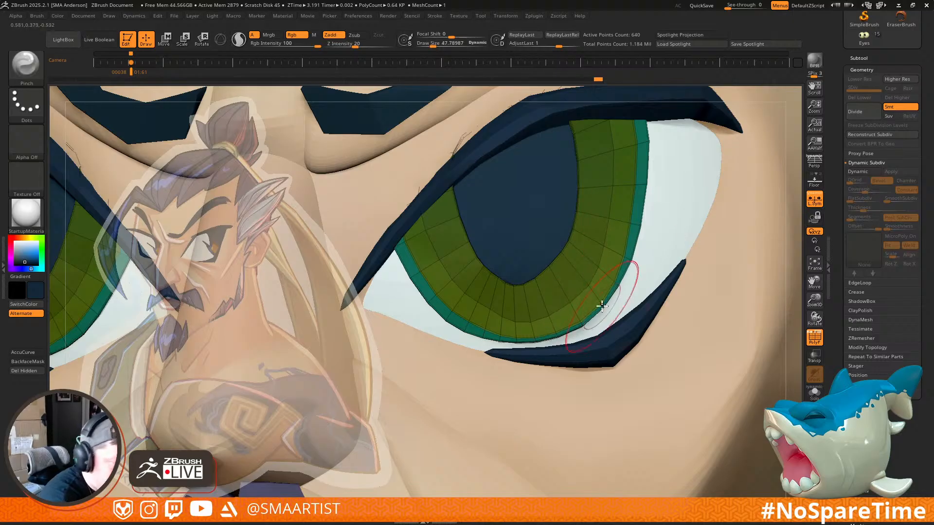
{"action": "left_click_drag", "start_coordinate": [558, 332], "coordinate": [542, 336]}
{"action": "mouse_move", "coordinate": [450, 310]}
{"action": "left_mouse_down"}
{"action": "mouse_move", "coordinate": [468, 322]}
{"action": "mouse_move", "coordinate": [431, 293]}
{"action": "left_mouse_up"}
{"action": "left_click_drag", "start_coordinate": [608, 292], "coordinate": [631, 209]}
Step: Hide the polyframe and examine the recolored eyes from several angles beside the reference drawing
{"action": "key", "text": "shift+f"}
{"action": "right_click_drag", "start_coordinate": [632, 252], "coordinate": [591, 243]}
{"action": "key", "text": "ctrl+shift+z"}
{"action": "mouse_move", "coordinate": [627, 292]}
{"action": "right_mouse_down", "text": "ctrl"}
{"action": "mouse_move", "coordinate": [627, 233]}
{"action": "mouse_move", "coordinate": [665, 321]}
{"action": "right_mouse_up", "text": "ctrl"}
{"action": "right_click_drag", "start_coordinate": [578, 292], "coordinate": [562, 364], "text": "ctrl"}
{"action": "mouse_move", "coordinate": [564, 308]}
{"action": "right_mouse_down"}
{"action": "mouse_move", "coordinate": [511, 307]}
{"action": "mouse_move", "coordinate": [557, 304]}
{"action": "right_mouse_up"}
{"action": "right_click_drag", "start_coordinate": [643, 293], "coordinate": [636, 255], "text": "ctrl"}
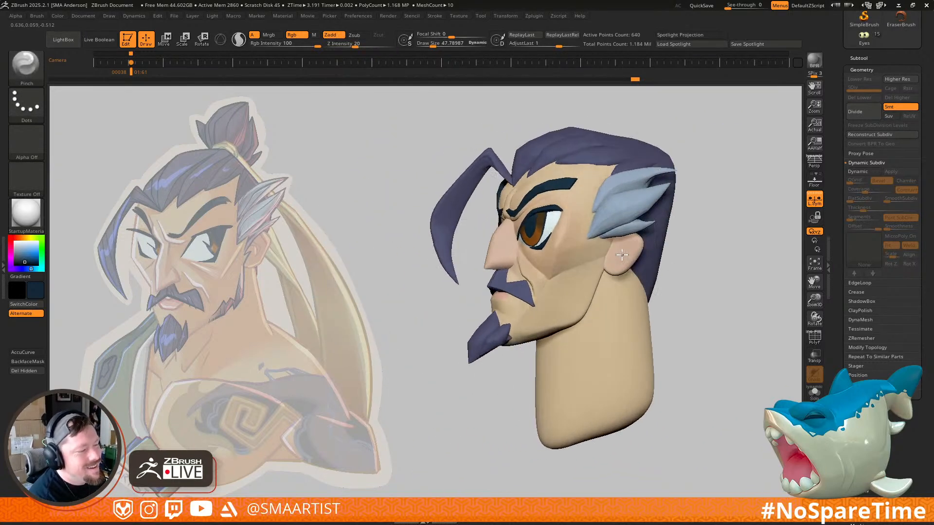
Step: Select the face subtool and hide its nose polygroup, leaving the rest of the face visible
{"action": "right_click_drag", "start_coordinate": [636, 260], "coordinate": [509, 331], "text": "alt"}
{"action": "left_click", "coordinate": [494, 316], "text": "alt"}
{"action": "key", "text": "shift+f"}
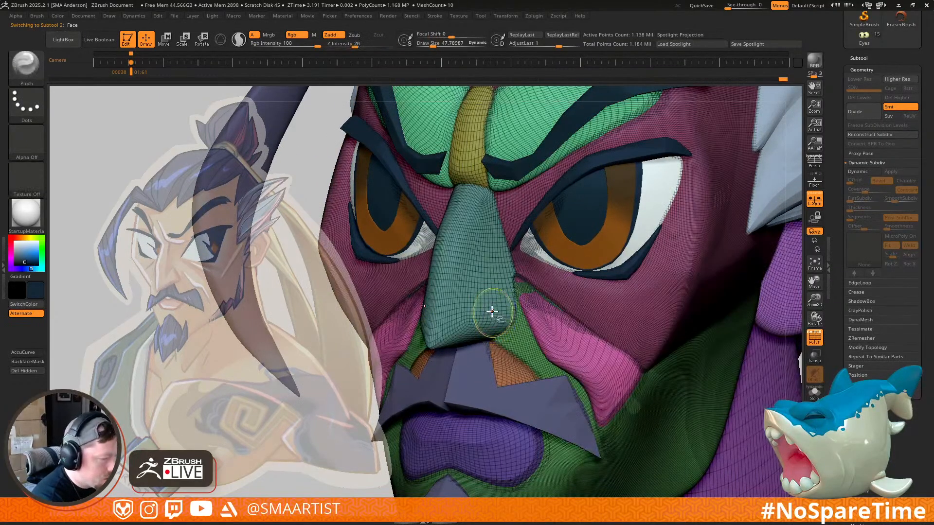
{"action": "left_click", "coordinate": [494, 314], "text": "ctrl+shift"}
{"action": "mouse_move", "coordinate": [496, 331]}
{"action": "right_mouse_down", "text": "ctrl"}
{"action": "mouse_move", "coordinate": [552, 292]}
{"action": "mouse_move", "coordinate": [579, 293]}
{"action": "right_mouse_up", "text": "ctrl"}
{"action": "left_click_drag", "start_coordinate": [642, 307], "coordinate": [670, 354], "text": "ctrl+shift"}
{"action": "key", "text": "shift+f"}
Step: Split the hidden nose into its own subtool and select it
{"action": "mouse_move", "coordinate": [678, 290]}
{"action": "right_mouse_down", "text": "ctrl"}
{"action": "mouse_move", "coordinate": [643, 280]}
{"action": "mouse_move", "coordinate": [683, 267]}
{"action": "mouse_move", "coordinate": [662, 305]}
{"action": "mouse_move", "coordinate": [642, 273]}
{"action": "mouse_move", "coordinate": [669, 277]}
{"action": "right_mouse_up", "text": "ctrl"}
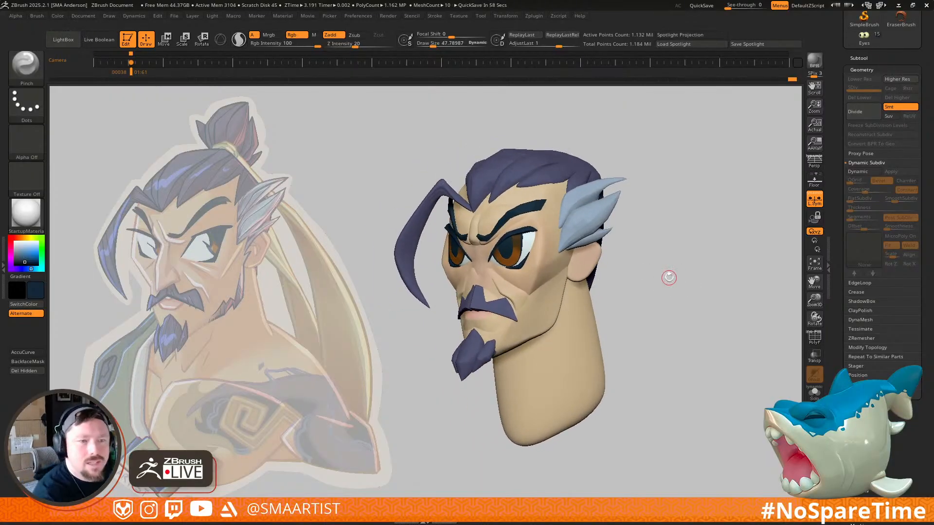
{"action": "left_click", "coordinate": [860, 57]}
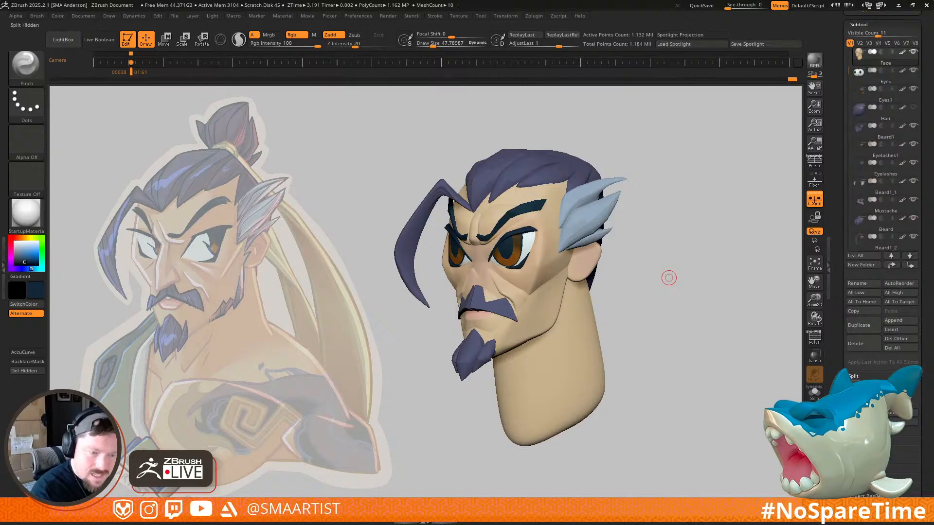
{"action": "key", "text": "Down"}
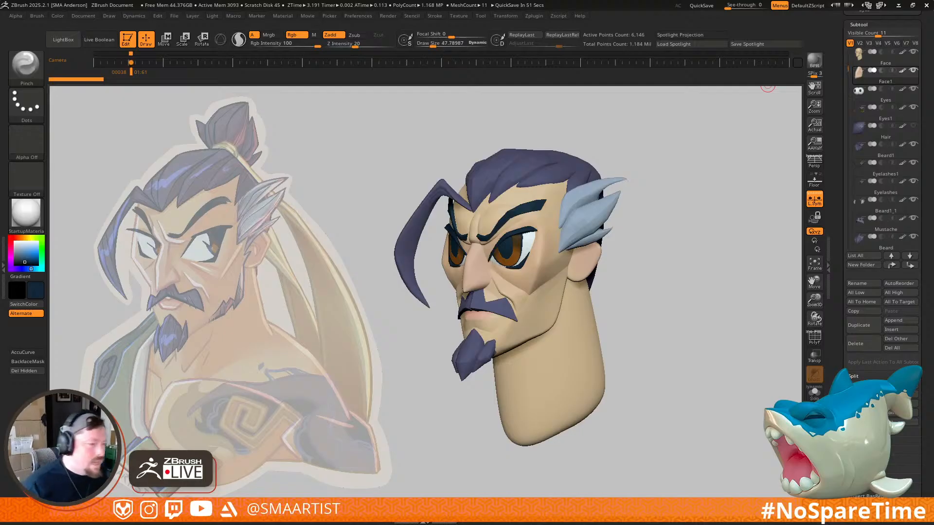
Step: Check the separated nose's polyframe and subdivide the nose once
{"action": "mouse_move", "coordinate": [700, 299]}
{"action": "left_mouse_down"}
{"action": "mouse_move", "coordinate": [718, 292]}
{"action": "mouse_move", "coordinate": [704, 287]}
{"action": "mouse_move", "coordinate": [719, 301]}
{"action": "left_mouse_up"}
{"action": "right_click_drag", "start_coordinate": [719, 301], "coordinate": [715, 375], "text": "ctrl"}
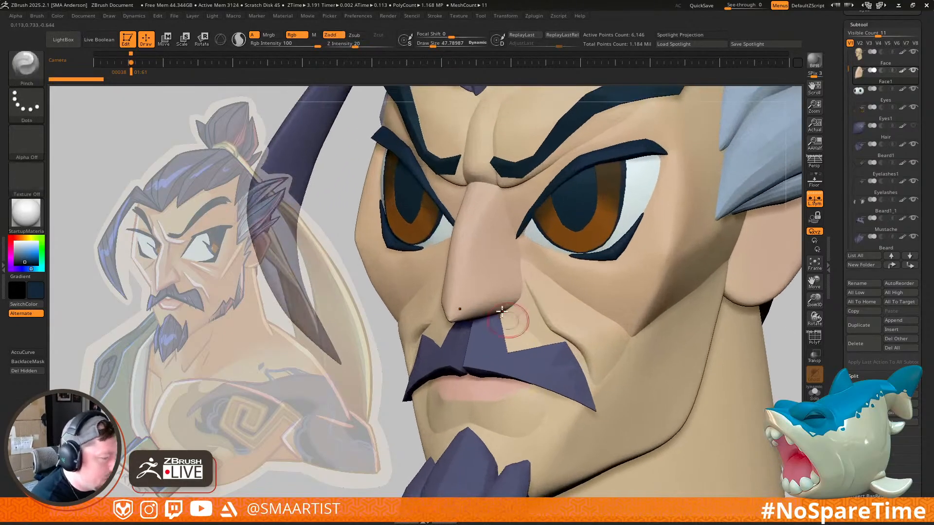
{"action": "key", "text": "shift+f"}
{"action": "key", "text": "shift+f"}
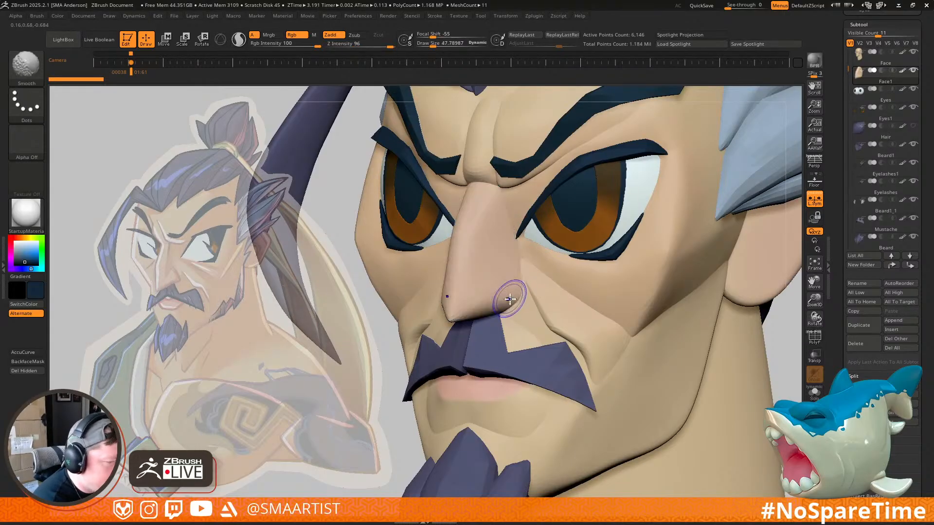
{"action": "key", "text": "ctrl+d"}
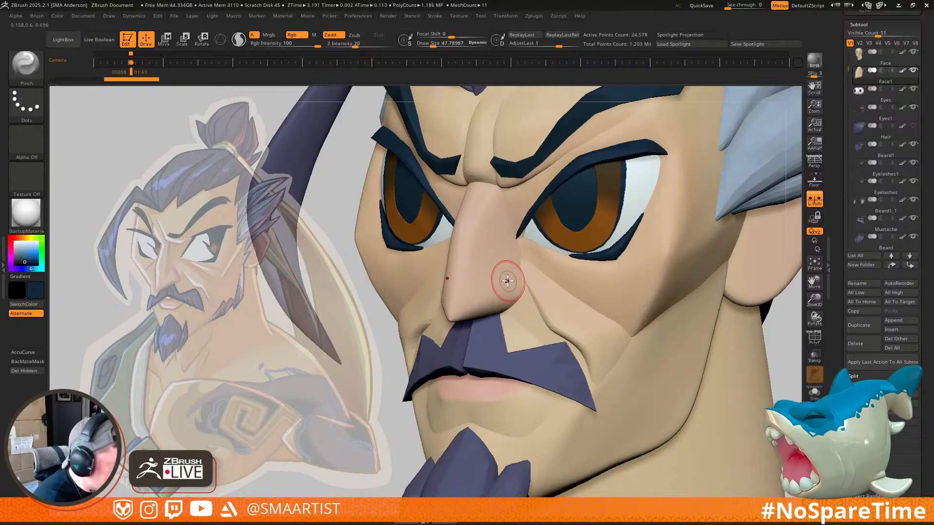
Step: Pinch the upper bridge of the nose at a draw size of about 28 and smooth along its side
{"action": "key", "text": "b"}
{"action": "key", "text": "Escape"}
{"action": "key", "text": "s"}
{"action": "left_click_drag", "start_coordinate": [486, 234], "coordinate": [482, 234]}
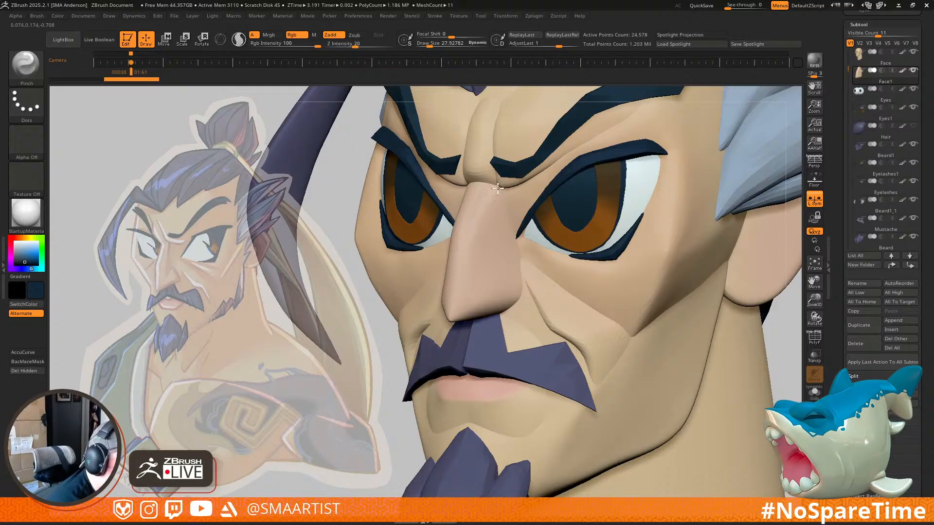
{"action": "left_click_drag", "start_coordinate": [499, 185], "coordinate": [487, 212]}
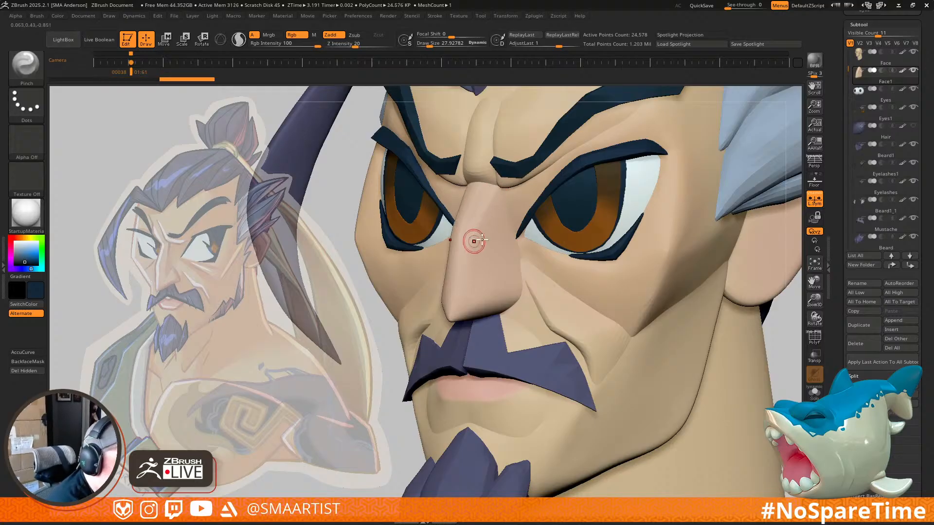
{"action": "right_click_drag", "start_coordinate": [473, 244], "coordinate": [482, 254]}
{"action": "left_click_drag", "start_coordinate": [467, 206], "coordinate": [456, 268], "text": "shift"}
Step: Sharpen the nose's front ridge above the tip with the Pinch brush and smooth the transition
{"action": "mouse_move", "coordinate": [517, 280]}
{"action": "right_mouse_down"}
{"action": "mouse_move", "coordinate": [484, 237]}
{"action": "mouse_move", "coordinate": [475, 243]}
{"action": "right_mouse_up"}
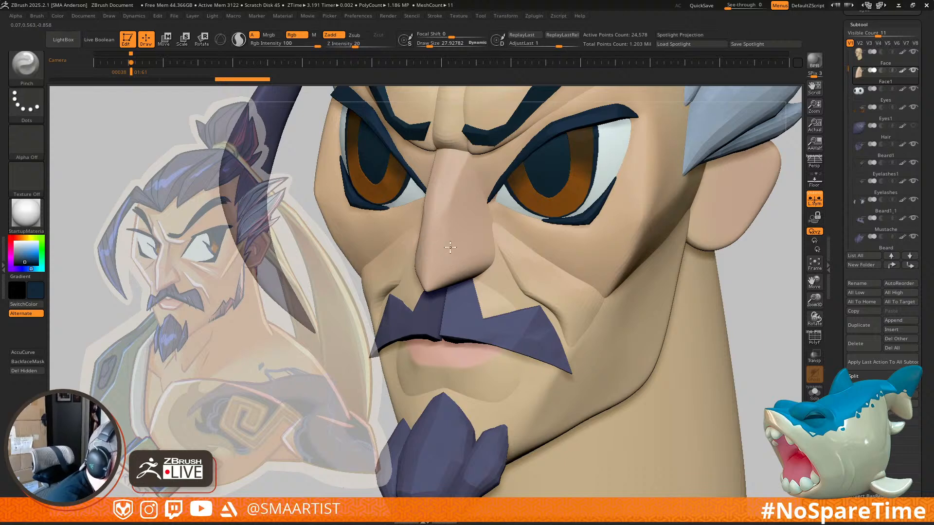
{"action": "mouse_move", "coordinate": [456, 262]}
{"action": "left_mouse_down"}
{"action": "mouse_move", "coordinate": [475, 244]}
{"action": "mouse_move", "coordinate": [431, 240]}
{"action": "mouse_move", "coordinate": [447, 232]}
{"action": "left_mouse_up"}
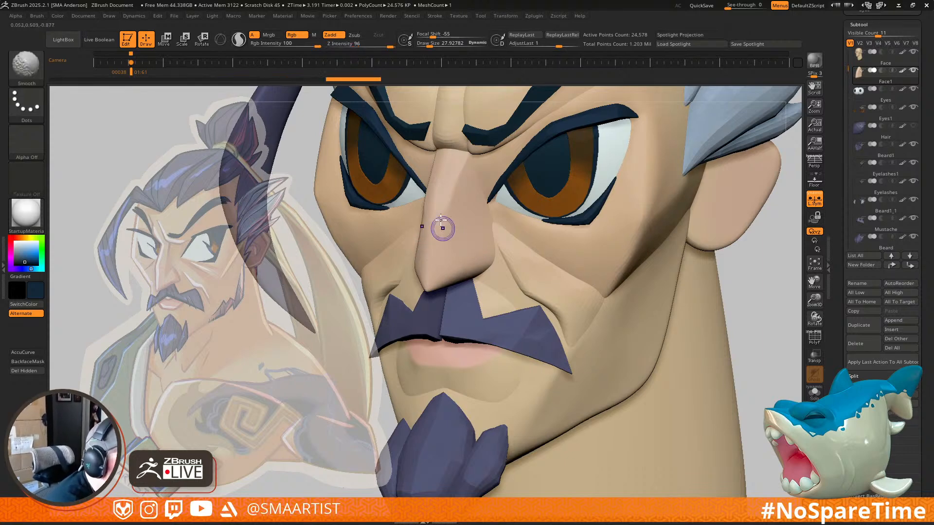
{"action": "right_click_drag", "start_coordinate": [475, 223], "coordinate": [437, 265]}
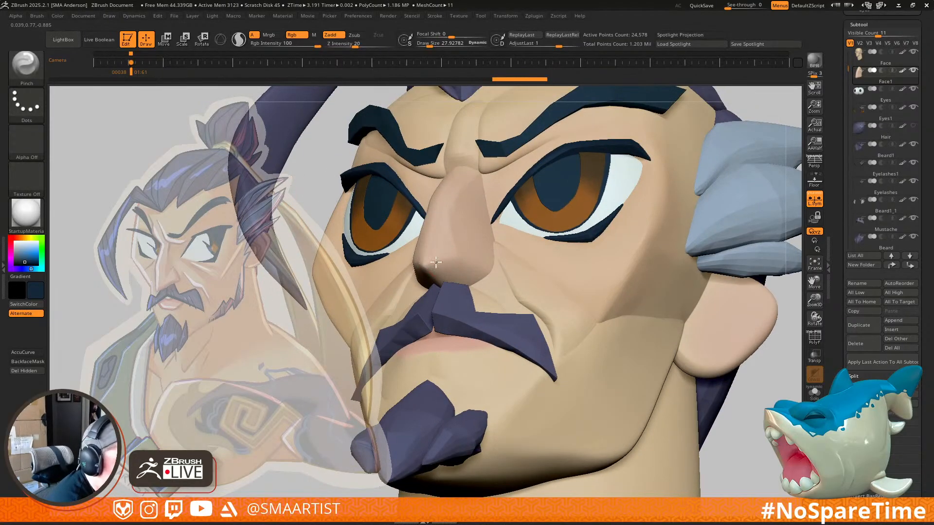
{"action": "right_click_drag", "start_coordinate": [491, 242], "coordinate": [472, 280]}
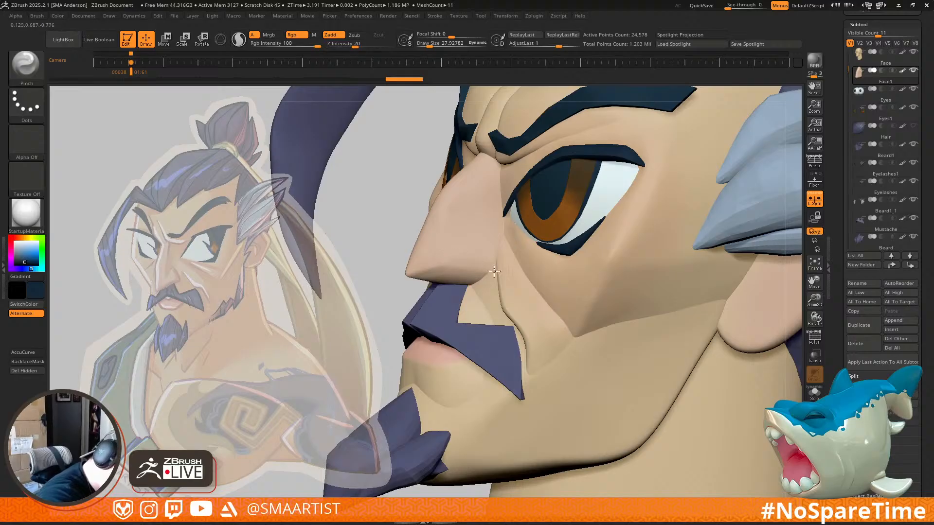
Step: Solo the nose and carve a nostril crease across its underside with the DamStandard brush at a draw size of about 36
{"action": "mouse_move", "coordinate": [450, 265]}
{"action": "right_mouse_down"}
{"action": "mouse_move", "coordinate": [495, 247]}
{"action": "mouse_move", "coordinate": [497, 272]}
{"action": "right_mouse_up"}
{"action": "mouse_move", "coordinate": [497, 272]}
{"action": "right_mouse_down", "text": "ctrl"}
{"action": "mouse_move", "coordinate": [491, 306]}
{"action": "mouse_move", "coordinate": [500, 314]}
{"action": "mouse_move", "coordinate": [460, 283]}
{"action": "right_mouse_up", "text": "ctrl"}
{"action": "key", "text": "ctrl+shift+s"}
{"action": "key", "text": "b"}
{"action": "key", "text": "d"}
{"action": "key", "text": "s"}
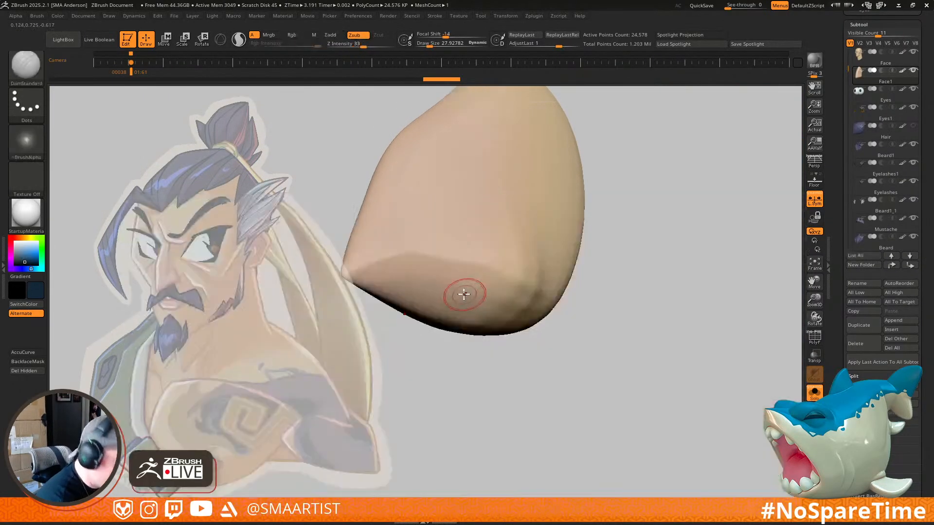
{"action": "key", "text": "s"}
{"action": "left_click_drag", "start_coordinate": [416, 283], "coordinate": [494, 303]}
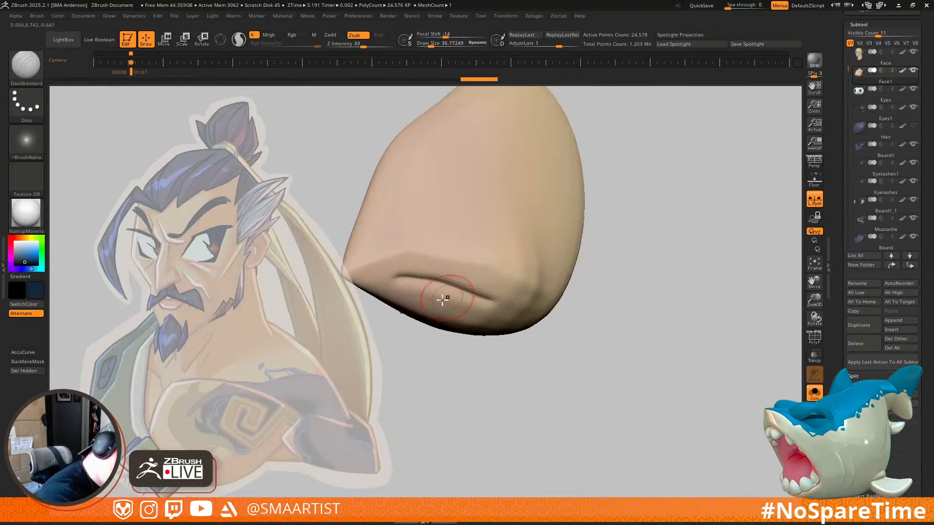
{"action": "left_click_drag", "start_coordinate": [396, 273], "coordinate": [478, 312]}
{"action": "right_click_drag", "start_coordinate": [469, 308], "coordinate": [477, 301]}
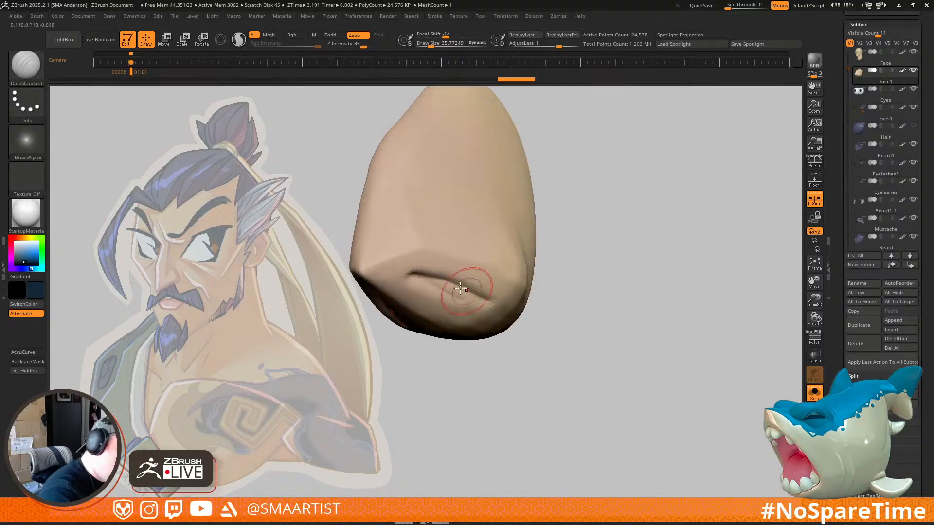
Step: Tighten the nostril crease with the Pinch brush at a draw size of about 28 and smooth the surface below it
{"action": "key", "text": "shift"}
{"action": "key", "text": "b"}
{"action": "key", "text": "p"}
{"action": "key", "text": "i"}
{"action": "key", "text": "s"}
{"action": "left_click_drag", "start_coordinate": [427, 282], "coordinate": [464, 291]}
{"action": "mouse_move", "coordinate": [407, 274]}
{"action": "left_mouse_down"}
{"action": "mouse_move", "coordinate": [446, 287]}
{"action": "mouse_move", "coordinate": [506, 287]}
{"action": "mouse_move", "coordinate": [479, 285]}
{"action": "left_mouse_up"}
{"action": "left_click_drag", "start_coordinate": [405, 288], "coordinate": [463, 319], "text": "shift"}
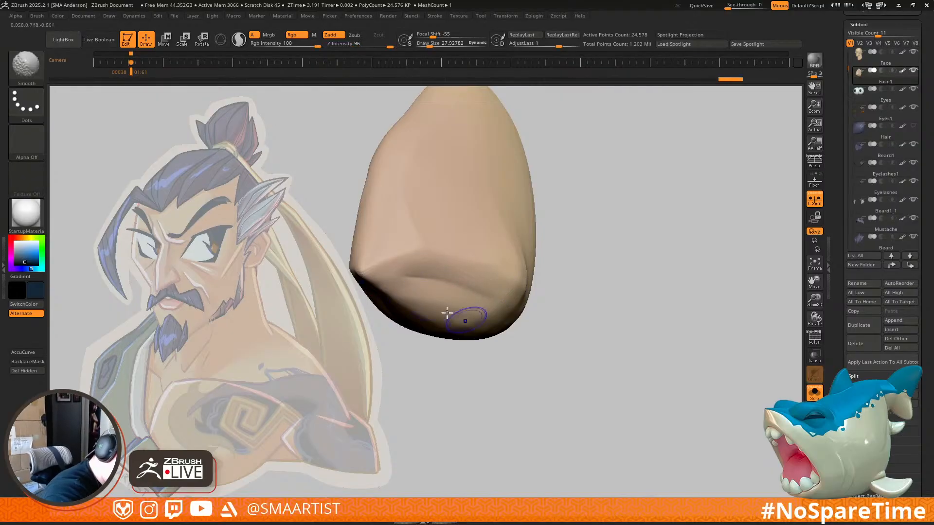
Step: Bring the whole head back into view and set the Pinch brush to a draw size of about 36 for the nose
{"action": "left_click", "coordinate": [600, 302], "text": "ctrl+shift"}
{"action": "mouse_move", "coordinate": [600, 323]}
{"action": "right_mouse_down", "text": "ctrl"}
{"action": "mouse_move", "coordinate": [581, 262]}
{"action": "mouse_move", "coordinate": [577, 309]}
{"action": "mouse_move", "coordinate": [576, 295]}
{"action": "mouse_move", "coordinate": [625, 322]}
{"action": "right_mouse_up", "text": "ctrl"}
{"action": "right_click_drag", "start_coordinate": [523, 272], "coordinate": [525, 286], "text": "ctrl"}
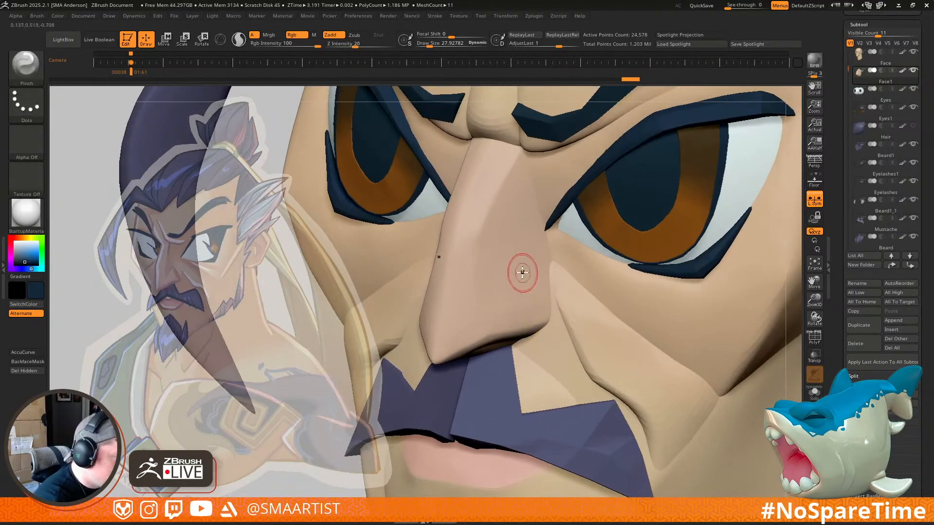
{"action": "key", "text": "s"}
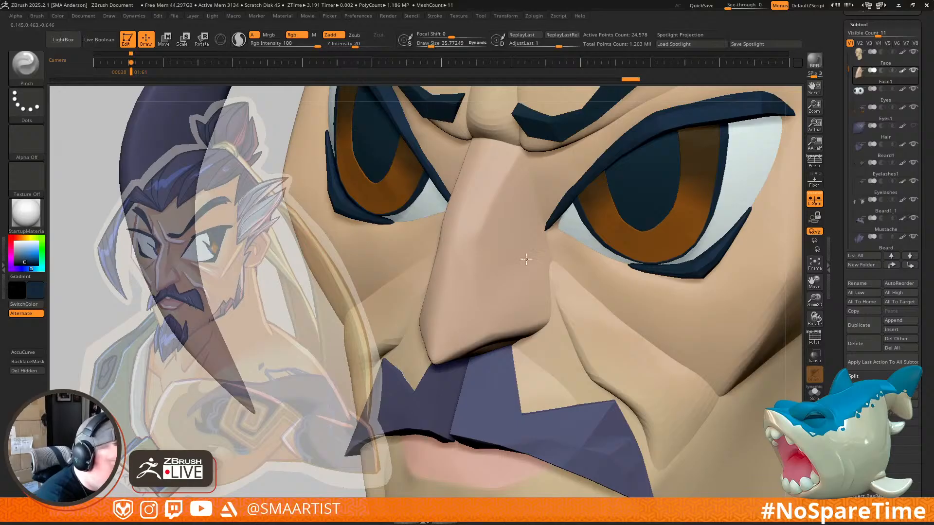
{"action": "right_click_drag", "start_coordinate": [506, 276], "coordinate": [551, 256]}
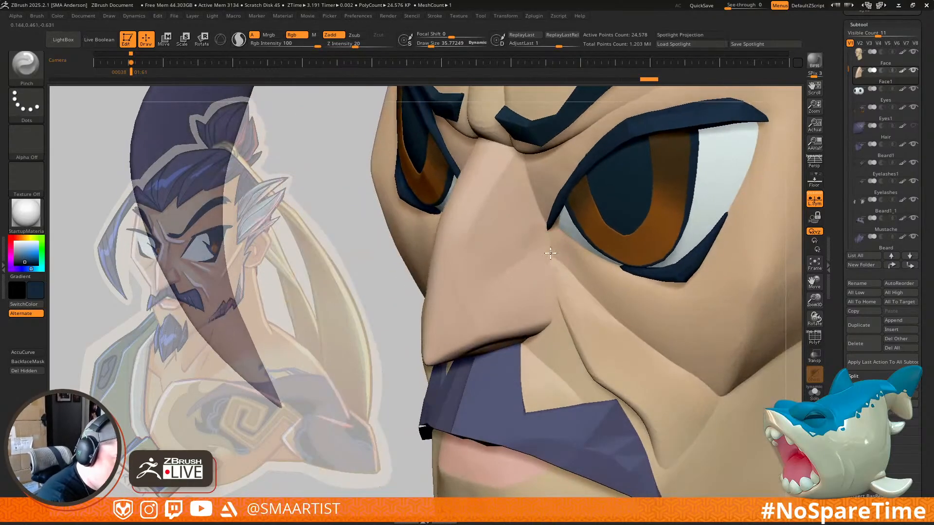
{"action": "mouse_move", "coordinate": [500, 278]}
{"action": "right_mouse_down", "text": "shift"}
{"action": "mouse_move", "coordinate": [529, 231]}
{"action": "mouse_move", "coordinate": [544, 277]}
{"action": "mouse_move", "coordinate": [652, 294]}
{"action": "mouse_move", "coordinate": [557, 294]}
{"action": "mouse_move", "coordinate": [556, 308]}
{"action": "mouse_move", "coordinate": [603, 297]}
{"action": "mouse_move", "coordinate": [553, 284]}
{"action": "right_mouse_up", "text": "shift"}
Step: Pull the nostril wing outward using the Move brush with AccuCurve on at a draw size of about 140
{"action": "key", "text": "b"}
{"action": "key", "text": "m"}
{"action": "key", "text": "v"}
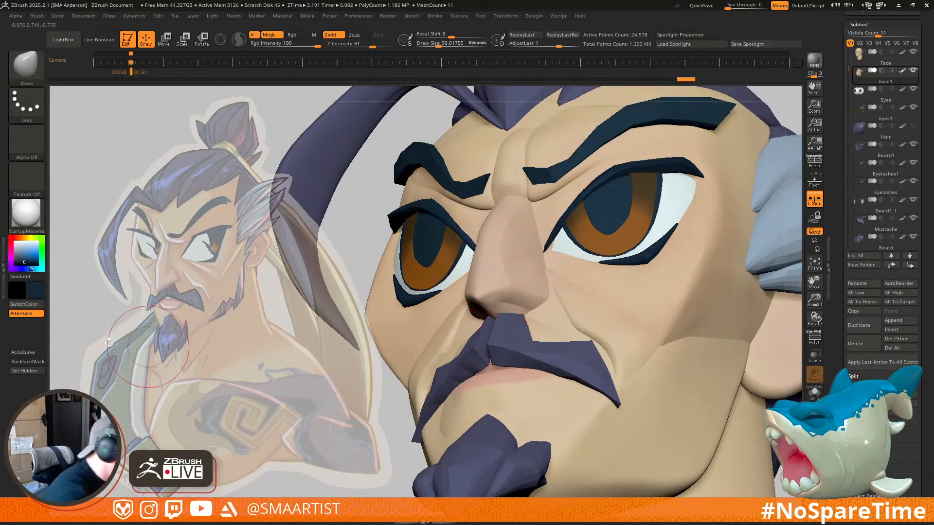
{"action": "left_click", "coordinate": [22, 352]}
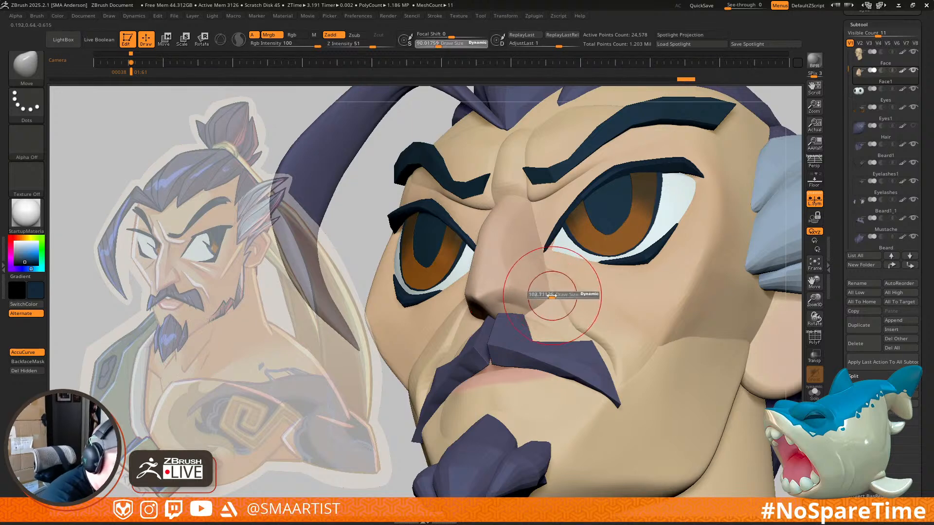
{"action": "left_click", "coordinate": [554, 296]}
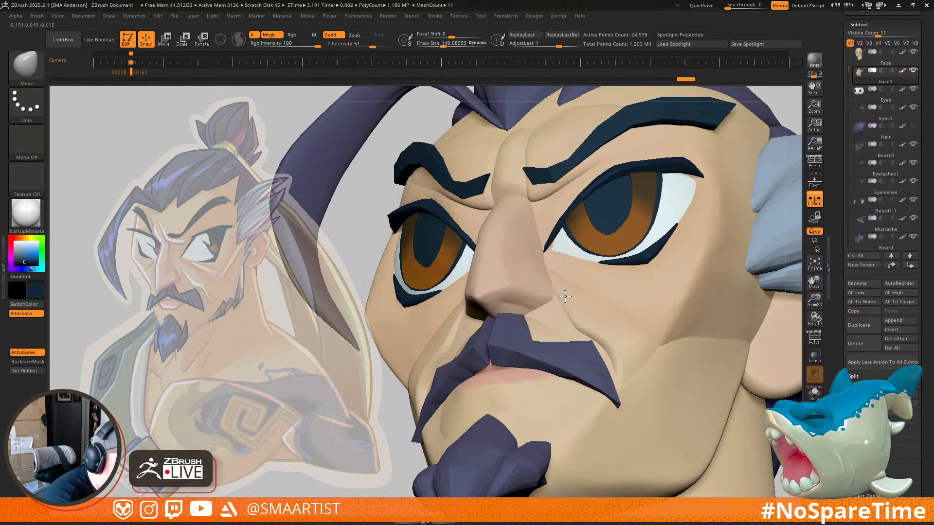
{"action": "right_click_drag", "start_coordinate": [567, 295], "coordinate": [562, 207], "text": "ctrl"}
{"action": "mouse_move", "coordinate": [676, 307]}
{"action": "right_mouse_down"}
{"action": "mouse_move", "coordinate": [690, 293]}
{"action": "mouse_move", "coordinate": [681, 265]}
{"action": "mouse_move", "coordinate": [695, 270]}
{"action": "mouse_move", "coordinate": [679, 258]}
{"action": "mouse_move", "coordinate": [709, 261]}
{"action": "mouse_move", "coordinate": [639, 303]}
{"action": "mouse_move", "coordinate": [646, 316]}
{"action": "mouse_move", "coordinate": [681, 302]}
{"action": "mouse_move", "coordinate": [696, 315]}
{"action": "mouse_move", "coordinate": [690, 299]}
{"action": "mouse_move", "coordinate": [705, 271]}
{"action": "mouse_move", "coordinate": [692, 293]}
{"action": "right_mouse_up"}
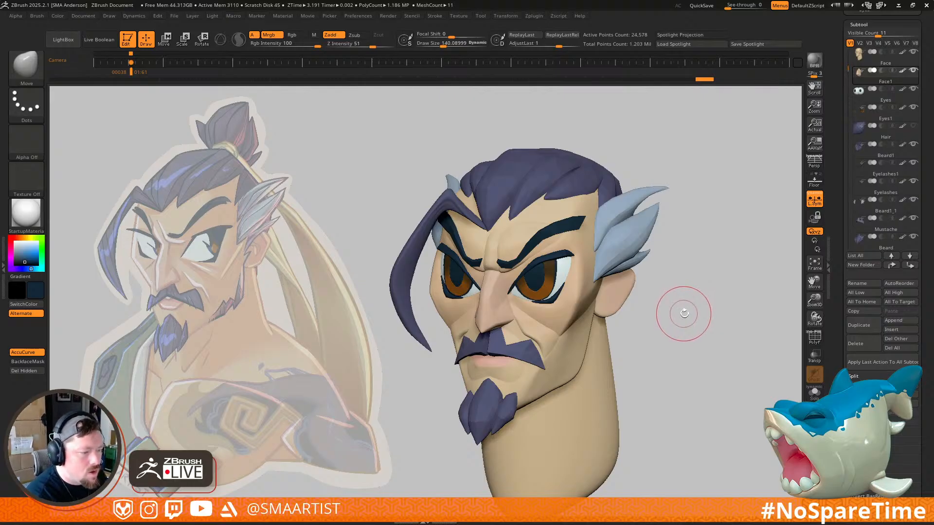
Step: Duplicate the chin beard as a new subtool and move the copy onto the top of the head
{"action": "left_click", "coordinate": [486, 412], "text": "alt"}
{"action": "left_click", "coordinate": [503, 407], "text": "alt"}
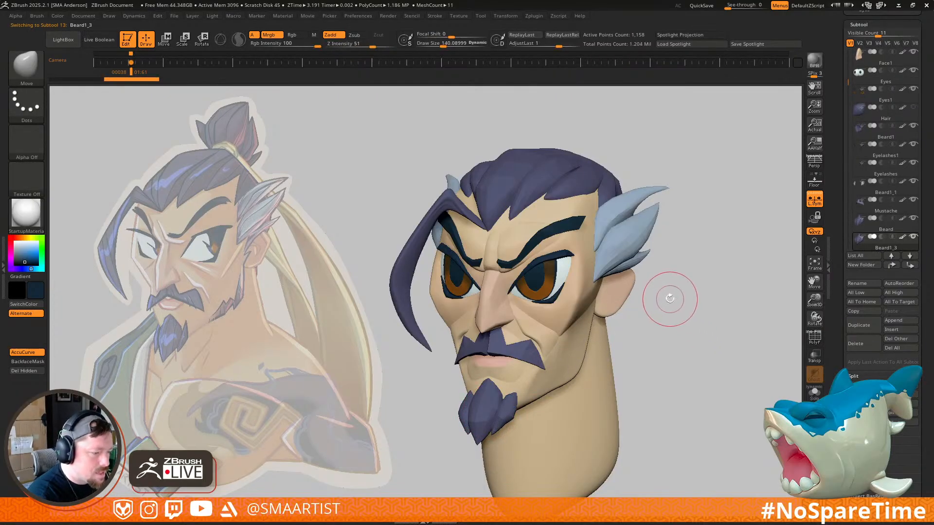
{"action": "key", "text": "w"}
{"action": "key", "text": "y"}
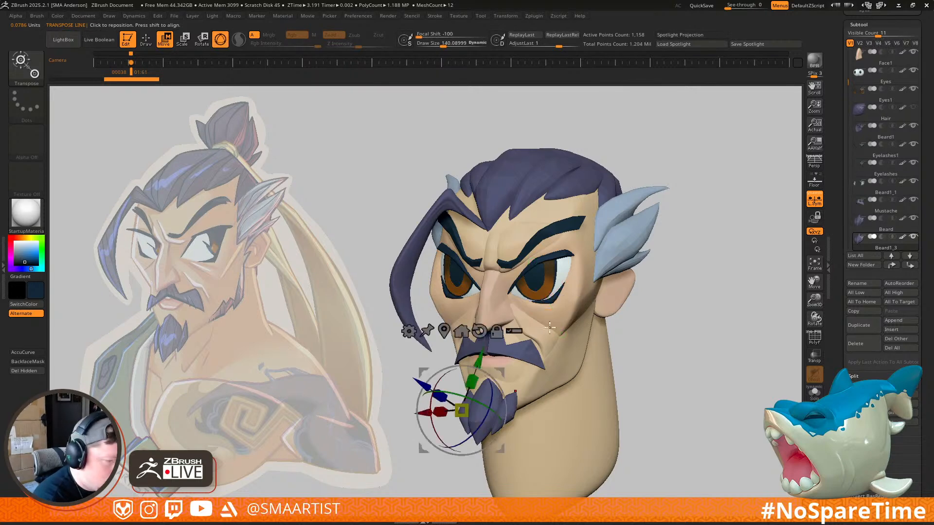
{"action": "left_click_drag", "start_coordinate": [500, 373], "coordinate": [582, 100]}
{"action": "right_click_drag", "start_coordinate": [582, 100], "coordinate": [433, 194], "text": "alt"}
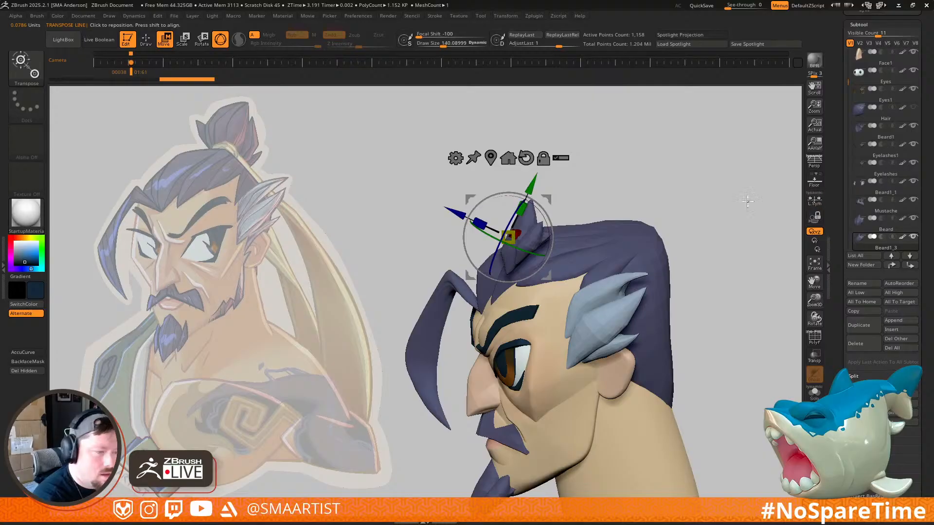
Step: Centre and reorient the gizmo on the copied beard, then scale and position it upright as a topknot on the crown
{"action": "left_click", "coordinate": [526, 158], "text": "alt"}
{"action": "left_click", "coordinate": [490, 158]}
{"action": "right_click_drag", "start_coordinate": [603, 235], "coordinate": [626, 237]}
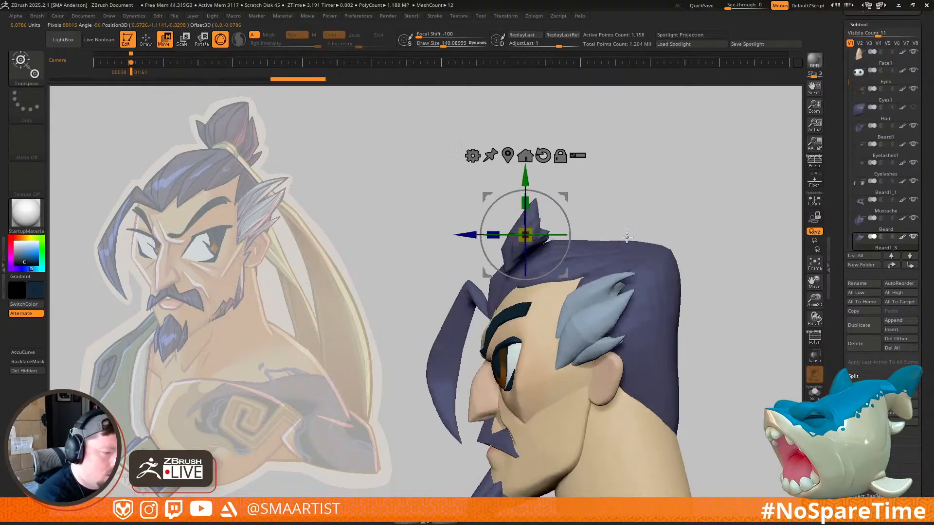
{"action": "left_click_drag", "start_coordinate": [563, 191], "coordinate": [725, 187]}
{"action": "right_click_drag", "start_coordinate": [726, 186], "coordinate": [731, 287]}
{"action": "left_click_drag", "start_coordinate": [681, 207], "coordinate": [625, 213]}
{"action": "right_click_drag", "start_coordinate": [651, 207], "coordinate": [631, 208]}
{"action": "left_click_drag", "start_coordinate": [624, 212], "coordinate": [607, 239]}
{"action": "left_click_drag", "start_coordinate": [568, 277], "coordinate": [677, 279]}
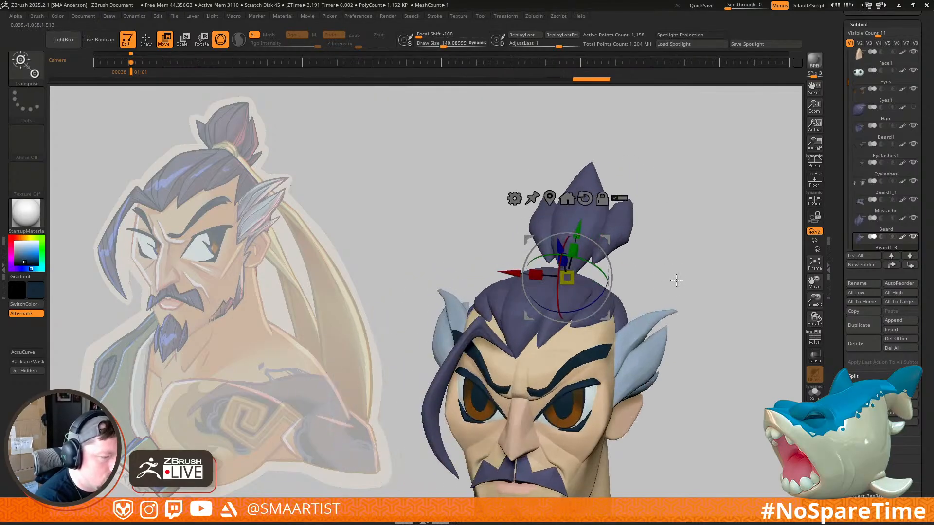
Step: Fit the topknot over the drawn bun in the reference-aligned view, shaping it with the Move brush at a draw size of about 422
{"action": "key", "text": "Left"}
{"action": "key", "text": "Right"}
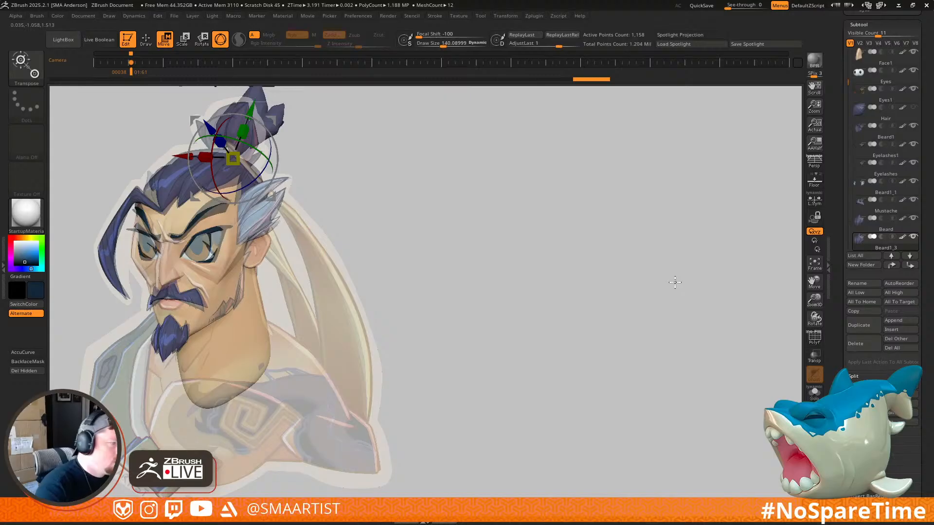
{"action": "left_click_drag", "start_coordinate": [272, 120], "coordinate": [233, 140]}
{"action": "key", "text": "b"}
{"action": "key", "text": "m"}
{"action": "key", "text": "v"}
{"action": "key", "text": "s"}
{"action": "left_click_drag", "start_coordinate": [242, 121], "coordinate": [261, 121]}
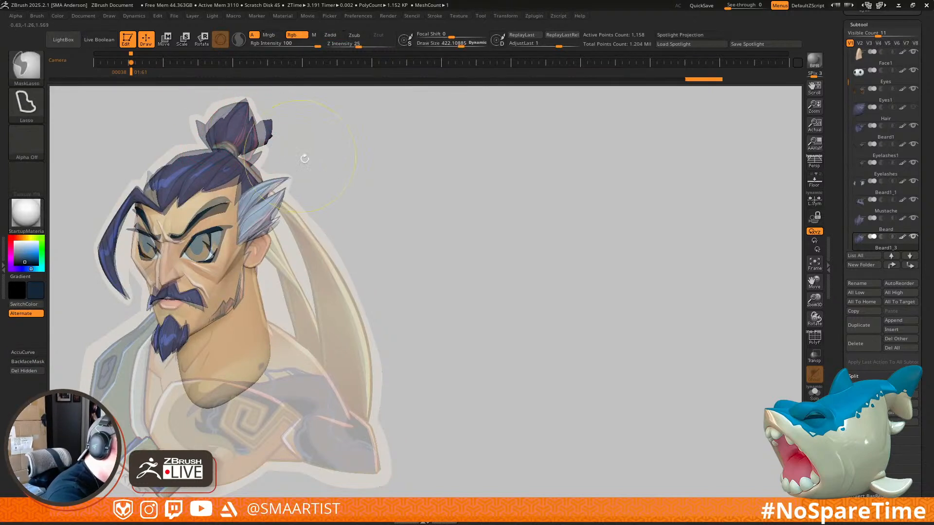
Step: Shift and tilt the topknot with the Transpose line to follow the angle of the drawn bun
{"action": "key", "text": "w"}
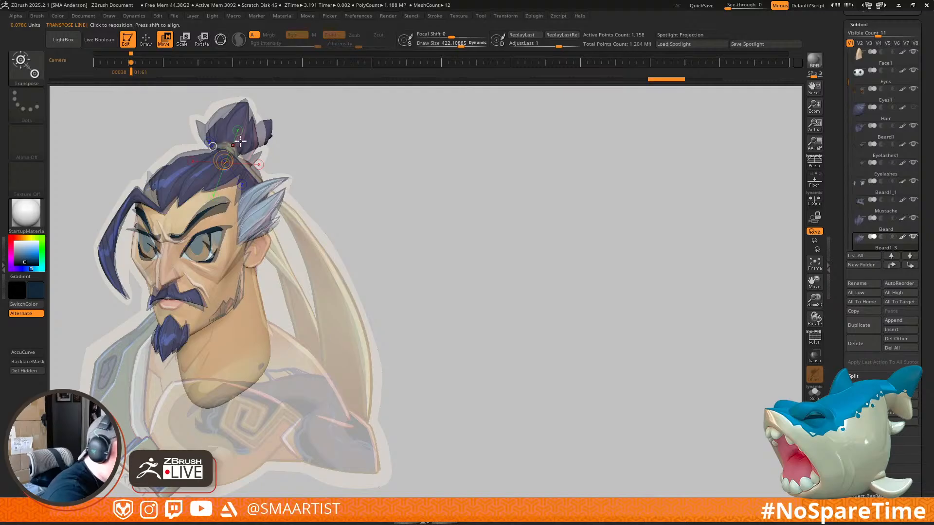
{"action": "left_click", "coordinate": [174, 189]}
{"action": "left_click_drag", "start_coordinate": [227, 151], "coordinate": [231, 123]}
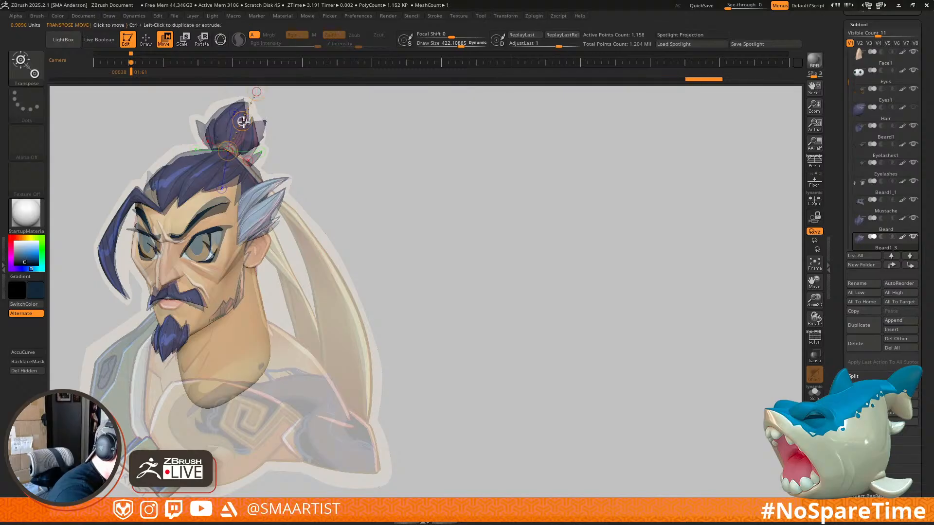
{"action": "left_click_drag", "start_coordinate": [243, 121], "coordinate": [240, 121]}
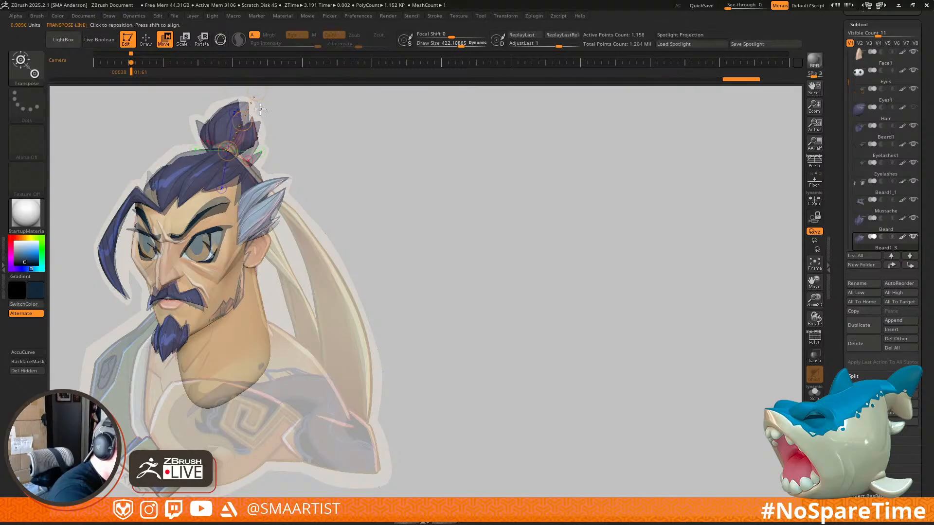
{"action": "left_click_drag", "start_coordinate": [215, 172], "coordinate": [251, 93]}
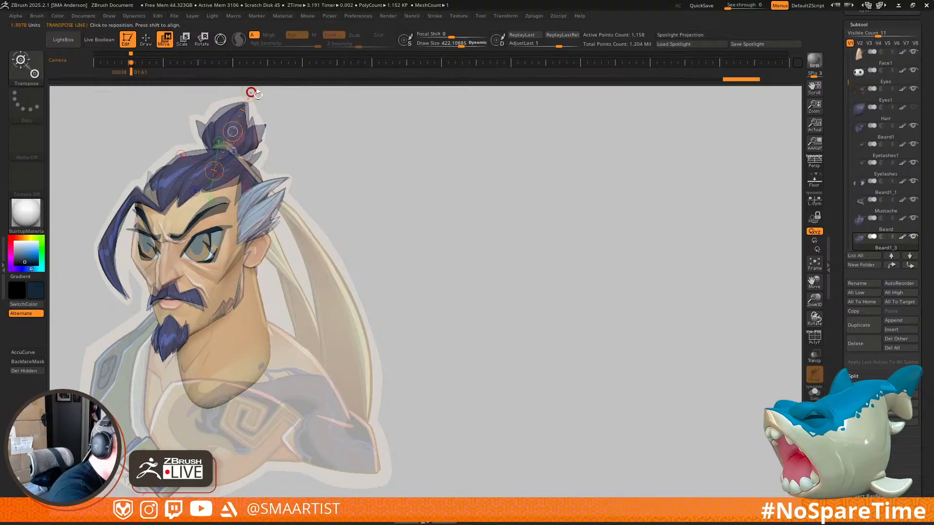
Step: Refine the topknot's fit to the drawn bun with the Move Topological brush and small gizmo adjustments
{"action": "key", "text": "b"}
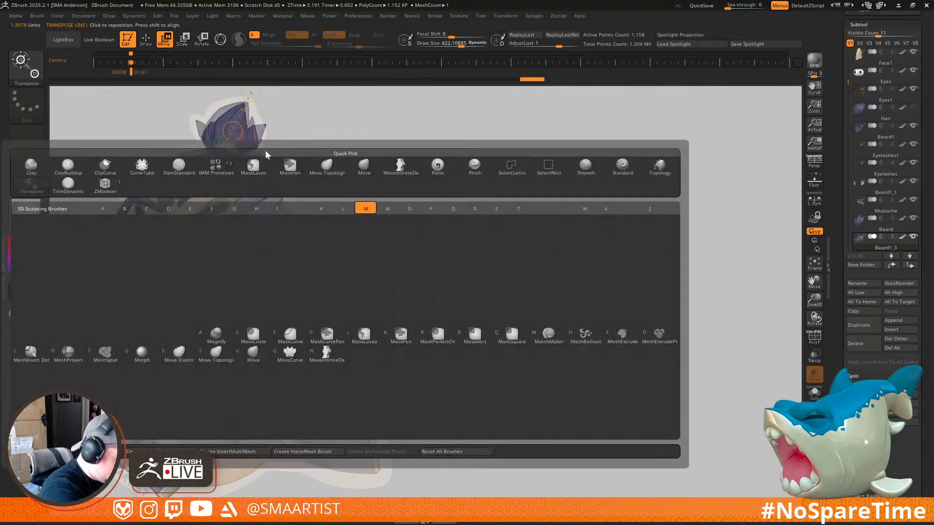
{"action": "key", "text": "m"}
{"action": "key", "text": "t"}
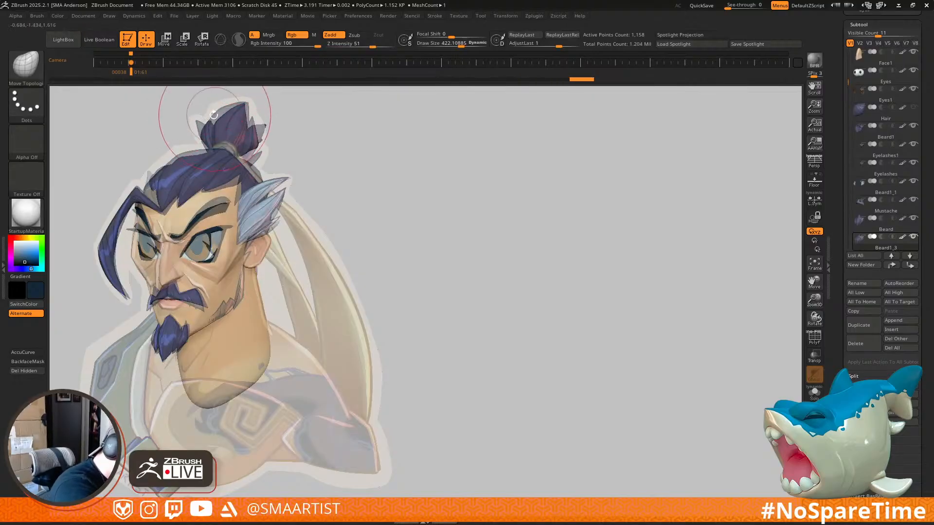
{"action": "key", "text": "w"}
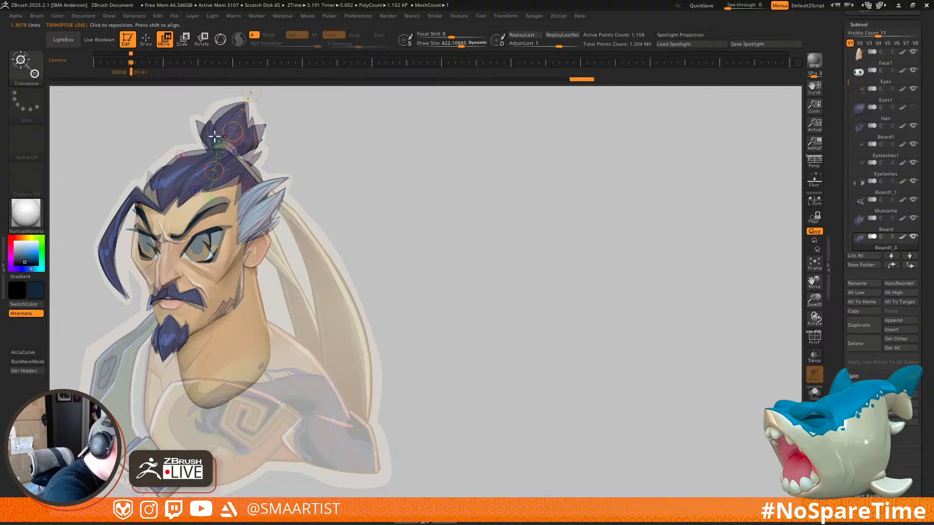
{"action": "key", "text": "y"}
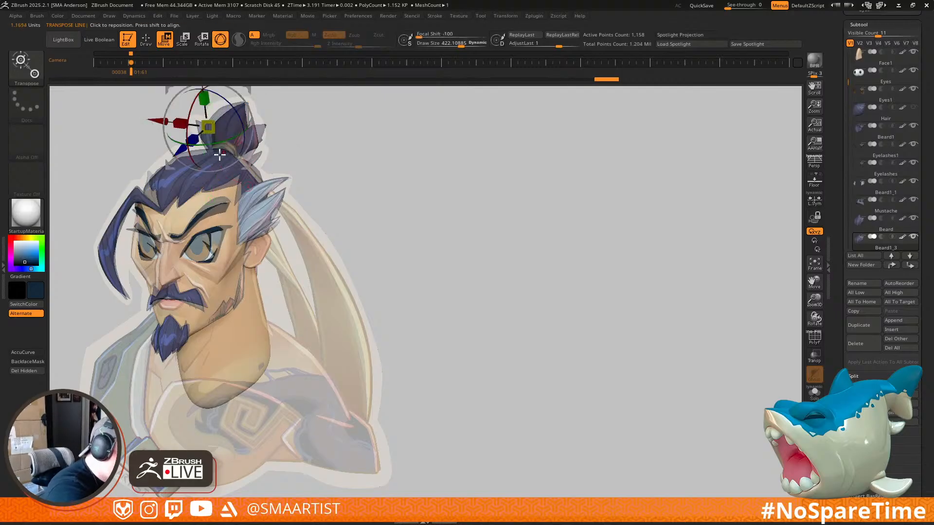
{"action": "left_click_drag", "start_coordinate": [249, 166], "coordinate": [252, 186]}
{"action": "left_click_drag", "start_coordinate": [253, 151], "coordinate": [255, 152]}
{"action": "key", "text": "Tab"}
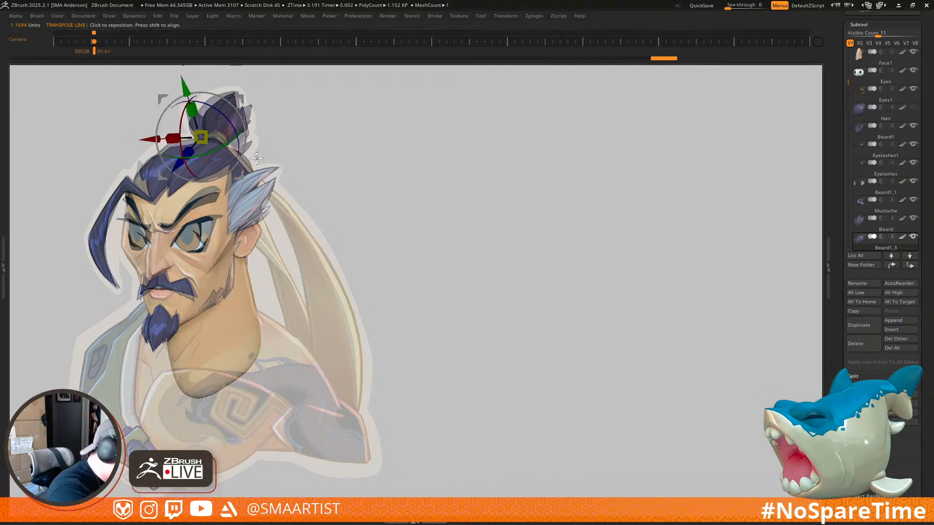
{"action": "key", "text": "Tab"}
Step: Split the topknot's tufts into automatic polygroups and display the polyframe
{"action": "key", "text": "q"}
{"action": "mouse_move", "coordinate": [307, 174]}
{"action": "left_mouse_down", "text": "alt"}
{"action": "mouse_move", "coordinate": [603, 289]}
{"action": "mouse_move", "coordinate": [574, 306]}
{"action": "left_mouse_up", "text": "alt"}
{"action": "right_click_drag", "start_coordinate": [574, 306], "coordinate": [583, 348], "text": "ctrl"}
{"action": "key", "text": "ctrl+z"}
{"action": "left_click_drag", "start_coordinate": [588, 211], "coordinate": [585, 253], "text": "ctrl+shift"}
{"action": "key", "text": "ctrl+shift+a"}
{"action": "key", "text": "shift+f"}
{"action": "left_click", "coordinate": [601, 260], "text": "ctrl+shift"}
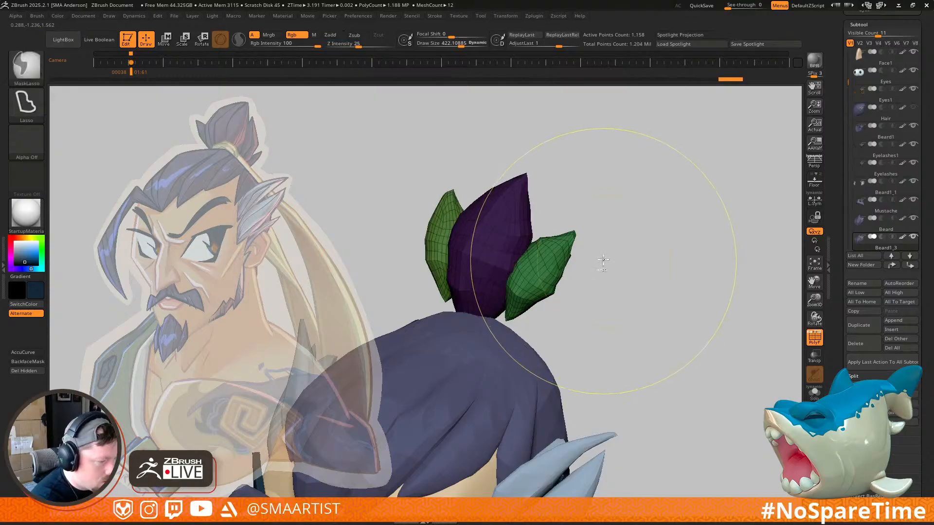
Step: Mask all of the topknot except one side tuft and rotate and move that tuft around the central lock
{"action": "left_click_drag", "start_coordinate": [603, 261], "coordinate": [600, 279], "text": "ctrl"}
{"action": "mouse_move", "coordinate": [600, 279]}
{"action": "right_mouse_down"}
{"action": "mouse_move", "coordinate": [590, 235]}
{"action": "mouse_move", "coordinate": [595, 284]}
{"action": "mouse_move", "coordinate": [567, 281]}
{"action": "mouse_move", "coordinate": [629, 224]}
{"action": "mouse_move", "coordinate": [636, 235]}
{"action": "mouse_move", "coordinate": [582, 293]}
{"action": "mouse_move", "coordinate": [559, 273]}
{"action": "right_mouse_up"}
{"action": "key", "text": "w"}
{"action": "left_click", "coordinate": [555, 267]}
{"action": "left_click", "coordinate": [554, 266], "text": "ctrl"}
{"action": "left_click_drag", "start_coordinate": [555, 267], "coordinate": [576, 261]}
{"action": "right_click_drag", "start_coordinate": [576, 261], "coordinate": [619, 252]}
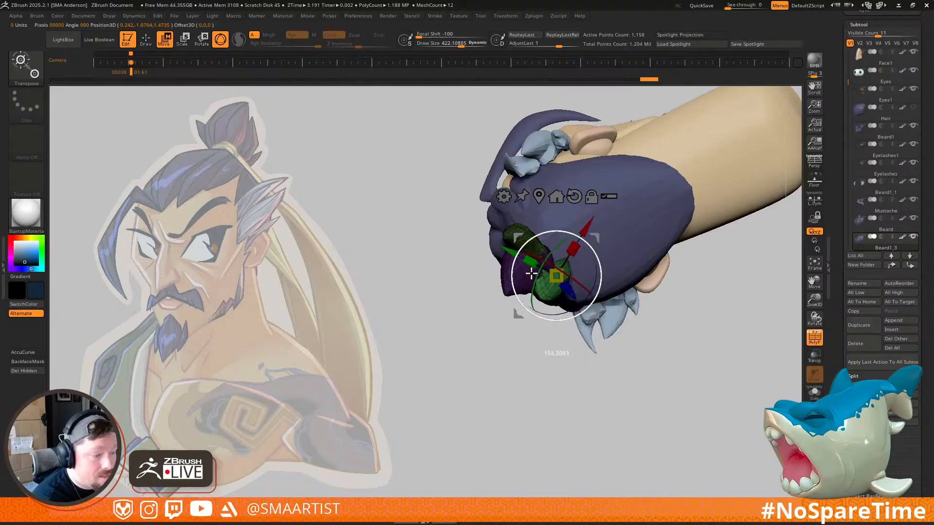
{"action": "mouse_move", "coordinate": [611, 285]}
{"action": "right_mouse_down"}
{"action": "mouse_move", "coordinate": [615, 246]}
{"action": "mouse_move", "coordinate": [603, 287]}
{"action": "mouse_move", "coordinate": [607, 248]}
{"action": "mouse_move", "coordinate": [714, 228]}
{"action": "mouse_move", "coordinate": [687, 253]}
{"action": "right_mouse_up"}
{"action": "key", "text": "q"}
{"action": "key", "text": "w"}
{"action": "key", "text": "q"}
{"action": "key", "text": "w"}
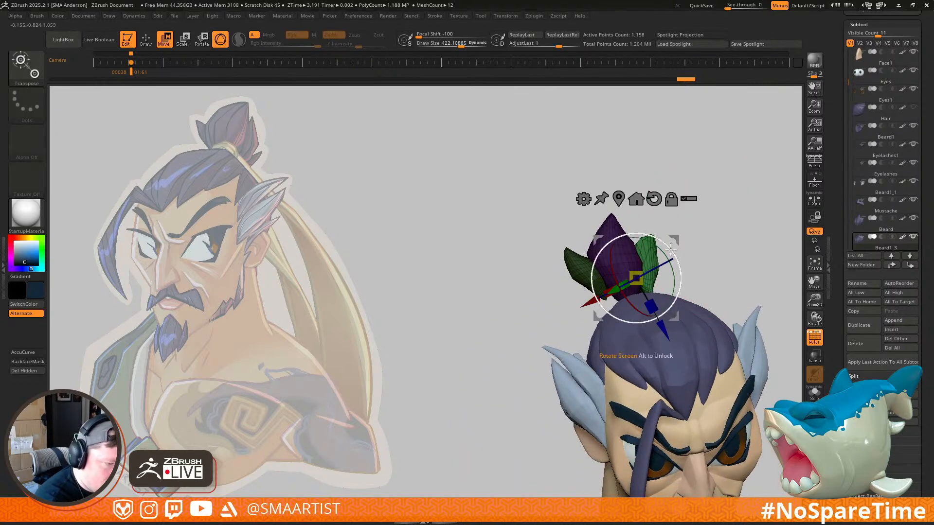
Step: Extend the side tuft's tip outward with the Move Topological brush at a draw size of about 51
{"action": "key", "text": "q"}
{"action": "mouse_move", "coordinate": [673, 229]}
{"action": "right_mouse_down"}
{"action": "mouse_move", "coordinate": [640, 263]}
{"action": "mouse_move", "coordinate": [649, 259]}
{"action": "mouse_move", "coordinate": [635, 311]}
{"action": "mouse_move", "coordinate": [621, 256]}
{"action": "right_mouse_up"}
{"action": "key", "text": "s"}
{"action": "left_click_drag", "start_coordinate": [621, 256], "coordinate": [615, 256]}
{"action": "right_click_drag", "start_coordinate": [615, 254], "coordinate": [634, 265]}
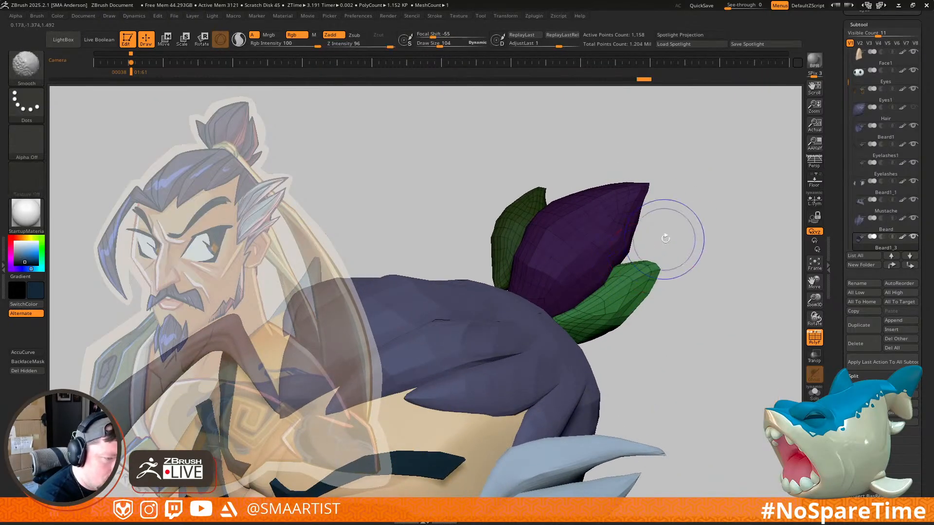
{"action": "key", "text": "s"}
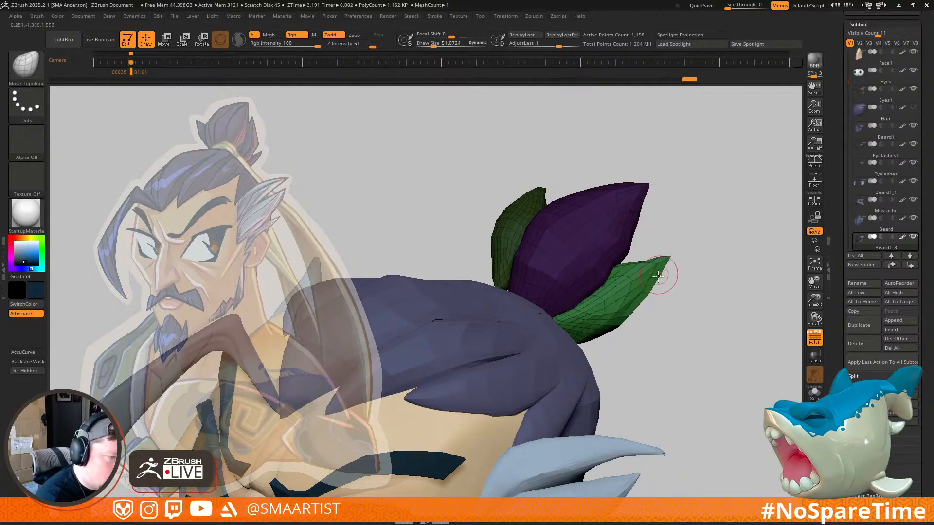
Step: Clear the mask, isolate another tuft of the topknot, and move and rotate it into place beside the central lock
{"action": "left_click_drag", "start_coordinate": [684, 224], "coordinate": [705, 241], "text": "ctrl"}
{"action": "key", "text": "shift+f"}
{"action": "right_click_drag", "start_coordinate": [705, 241], "coordinate": [696, 273], "text": "ctrl"}
{"action": "right_click_drag", "start_coordinate": [696, 272], "coordinate": [633, 311]}
{"action": "key", "text": "w"}
{"action": "key", "text": "shift+f"}
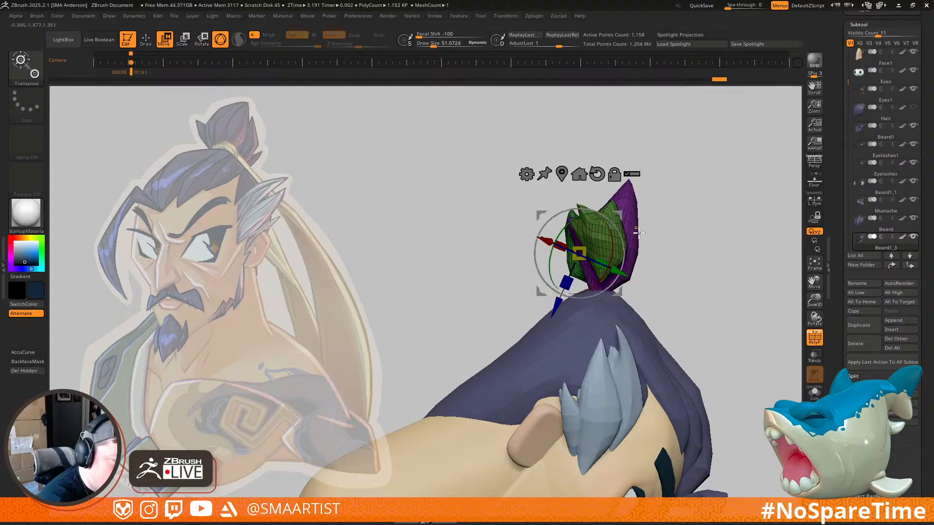
{"action": "left_click_drag", "start_coordinate": [614, 216], "coordinate": [731, 254], "text": "alt"}
{"action": "left_click", "coordinate": [609, 224], "text": "ctrl"}
{"action": "mouse_move", "coordinate": [654, 207]}
{"action": "right_mouse_down"}
{"action": "mouse_move", "coordinate": [625, 198]}
{"action": "mouse_move", "coordinate": [648, 192]}
{"action": "right_mouse_up"}
{"action": "left_click_drag", "start_coordinate": [608, 206], "coordinate": [608, 225]}
{"action": "right_click_drag", "start_coordinate": [749, 200], "coordinate": [703, 227]}
{"action": "mouse_move", "coordinate": [650, 227]}
{"action": "left_mouse_down"}
{"action": "mouse_move", "coordinate": [643, 214]}
{"action": "mouse_move", "coordinate": [648, 222]}
{"action": "left_mouse_up"}
{"action": "key", "text": "q"}
{"action": "mouse_move", "coordinate": [715, 250]}
{"action": "right_mouse_down", "text": "ctrl"}
{"action": "mouse_move", "coordinate": [727, 251]}
{"action": "mouse_move", "coordinate": [714, 210]}
{"action": "right_mouse_up", "text": "ctrl"}
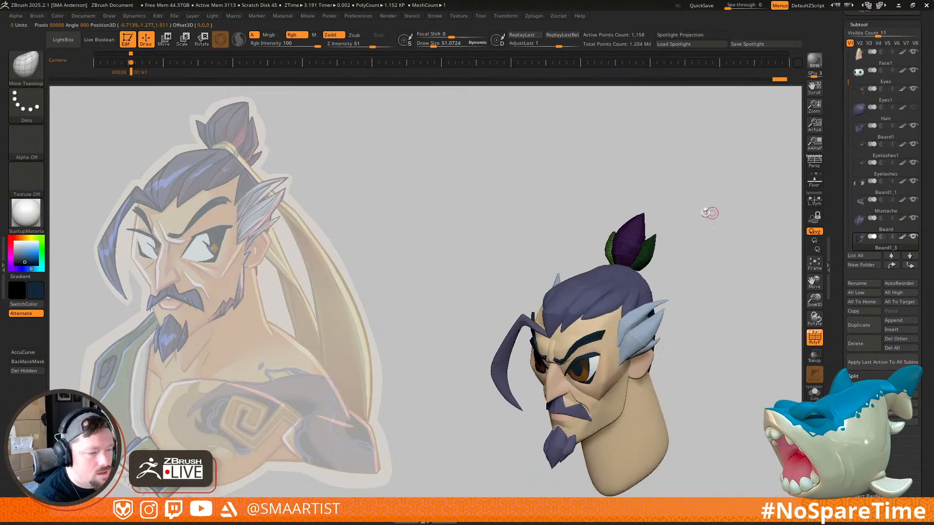
Step: Hide the polyframe, return to the reference-aligned view and set the Move brush to a draw size of about 163 for the topknot
{"action": "key", "text": "shift+f"}
{"action": "key", "text": "Right"}
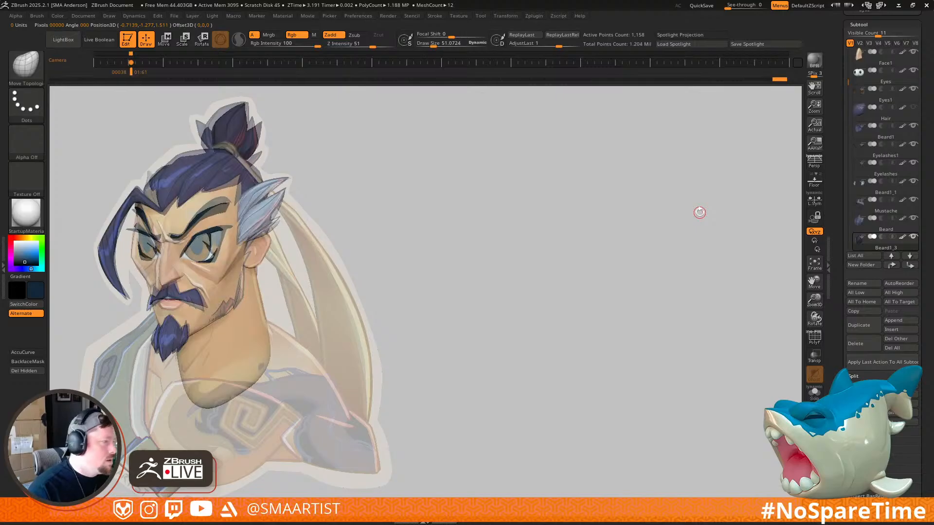
{"action": "key", "text": "b"}
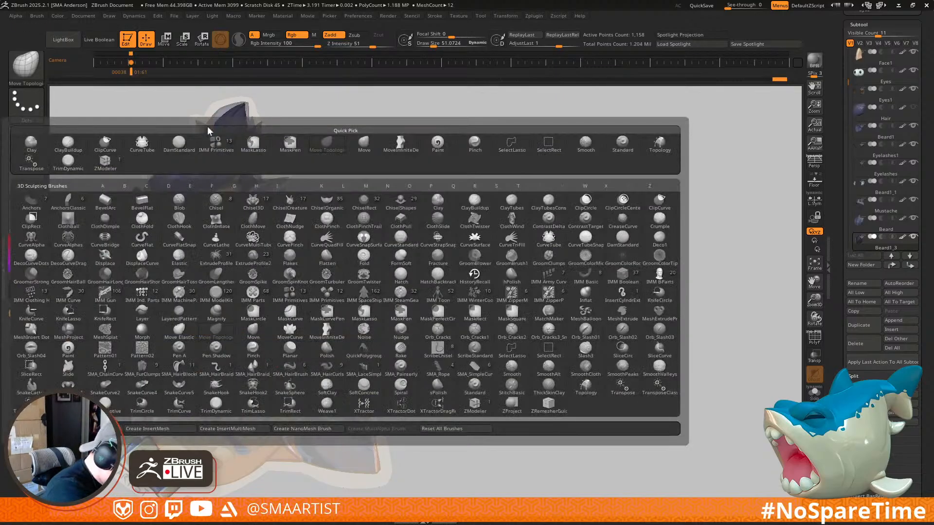
{"action": "key", "text": "m"}
{"action": "key", "text": "v"}
{"action": "key", "text": "s"}
{"action": "left_click", "coordinate": [217, 122]}
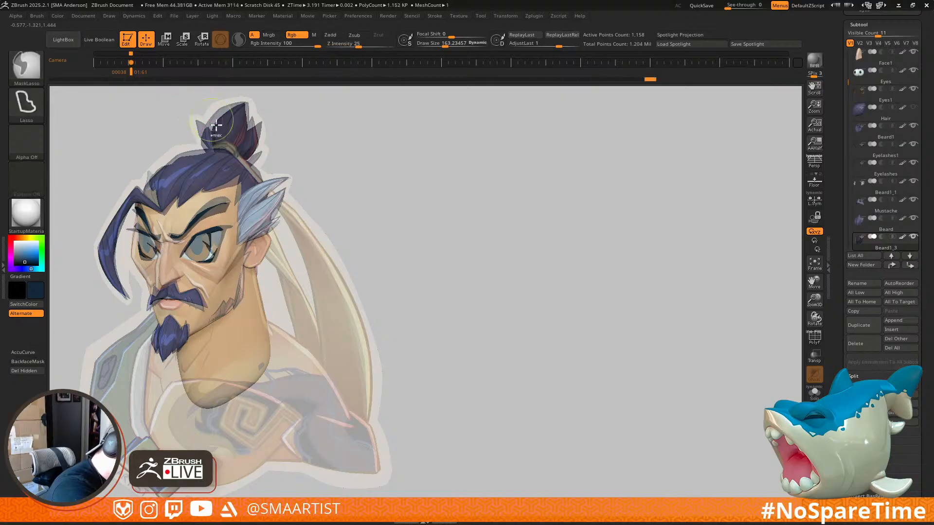
Step: Reposition the topknot's front tuft to match the reference outline, and isolate and rescale the tall central lock
{"action": "key", "text": "w"}
{"action": "left_click_drag", "start_coordinate": [215, 154], "coordinate": [201, 112]}
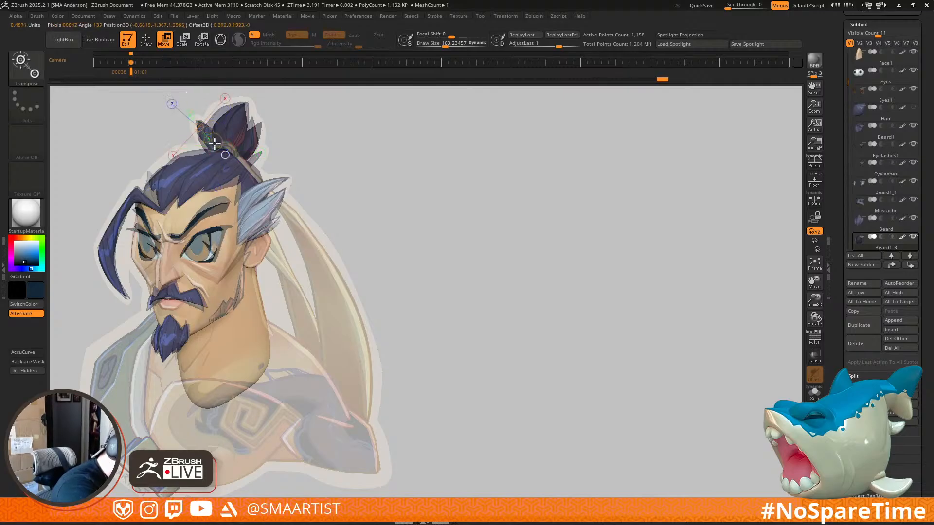
{"action": "left_click_drag", "start_coordinate": [229, 141], "coordinate": [259, 163]}
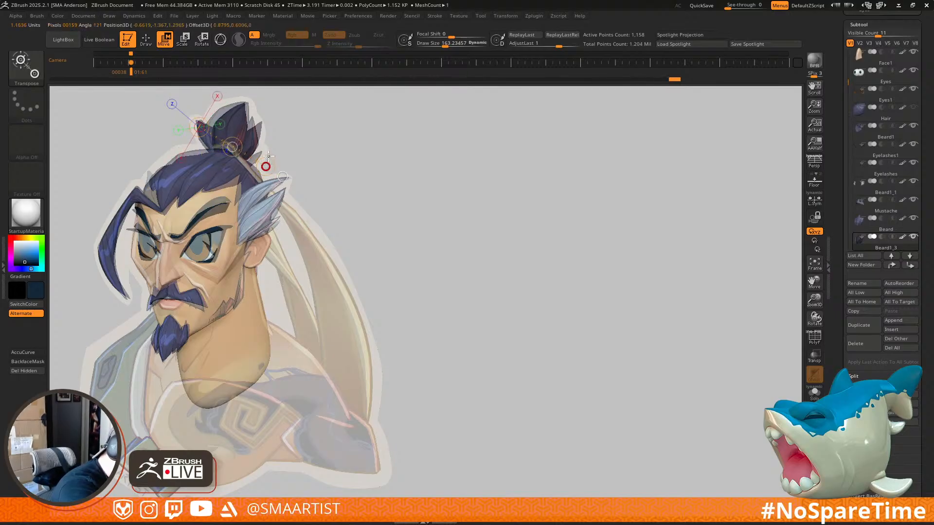
{"action": "left_click", "coordinate": [238, 121], "text": "ctrl"}
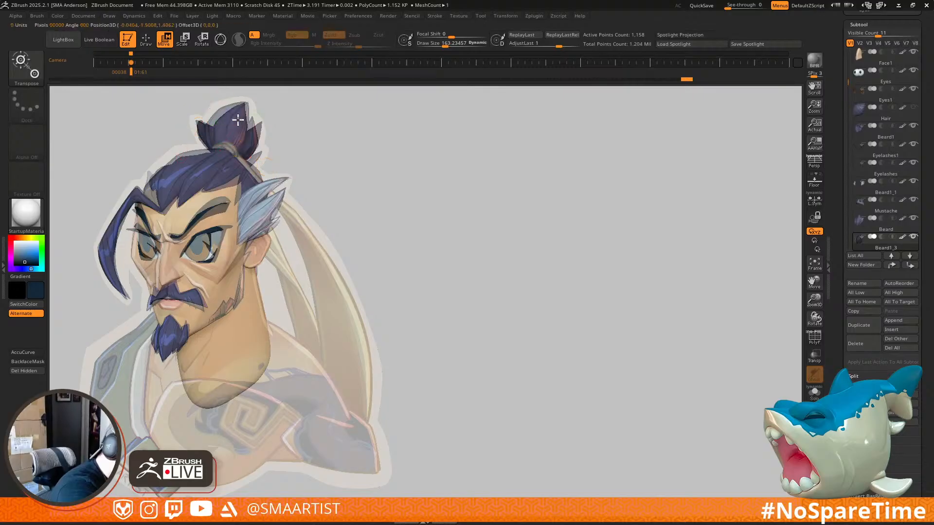
{"action": "mouse_move", "coordinate": [226, 152]}
{"action": "left_mouse_down"}
{"action": "mouse_move", "coordinate": [256, 111]}
{"action": "mouse_move", "coordinate": [238, 127]}
{"action": "mouse_move", "coordinate": [250, 94]}
{"action": "mouse_move", "coordinate": [249, 121]}
{"action": "mouse_move", "coordinate": [238, 115]}
{"action": "left_mouse_up"}
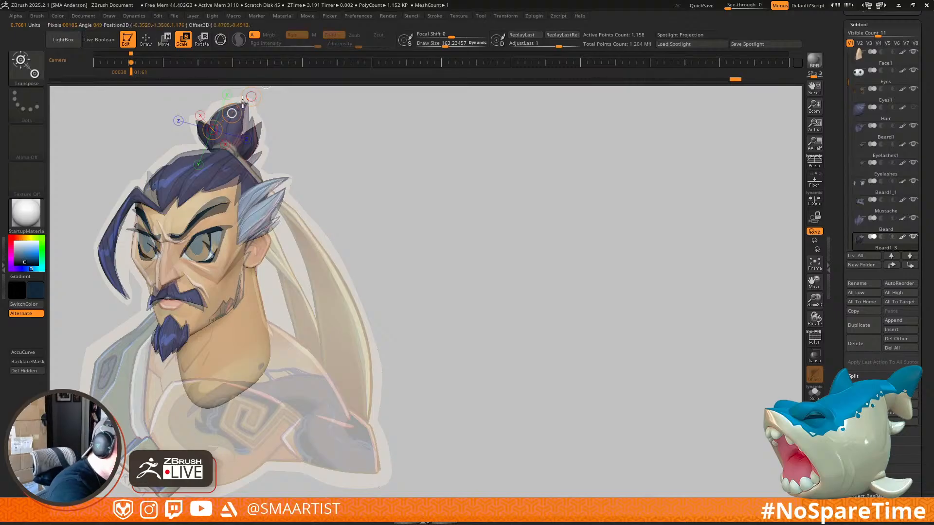
{"action": "left_click_drag", "start_coordinate": [248, 90], "coordinate": [249, 92]}
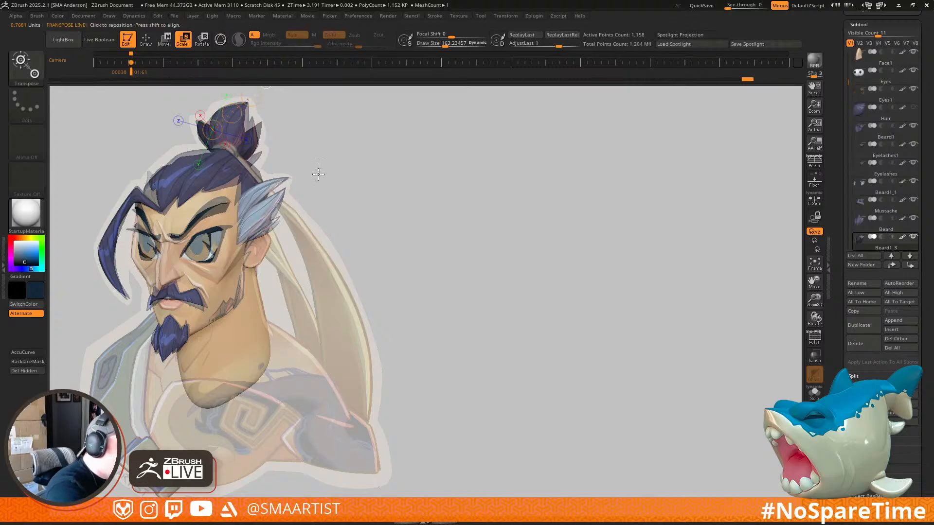
Step: Smooth the surfaces of the topknot's central lock and side tufts with the Smooth brush from several angles
{"action": "key", "text": "q"}
{"action": "mouse_move", "coordinate": [327, 191]}
{"action": "left_mouse_down", "text": "alt"}
{"action": "mouse_move", "coordinate": [469, 237]}
{"action": "mouse_move", "coordinate": [596, 298]}
{"action": "left_mouse_up", "text": "alt"}
{"action": "mouse_move", "coordinate": [596, 298]}
{"action": "left_mouse_down"}
{"action": "mouse_move", "coordinate": [494, 265]}
{"action": "mouse_move", "coordinate": [518, 354]}
{"action": "left_mouse_up"}
{"action": "right_click_drag", "start_coordinate": [518, 353], "coordinate": [509, 304]}
{"action": "left_click_drag", "start_coordinate": [479, 309], "coordinate": [485, 312], "text": "shift"}
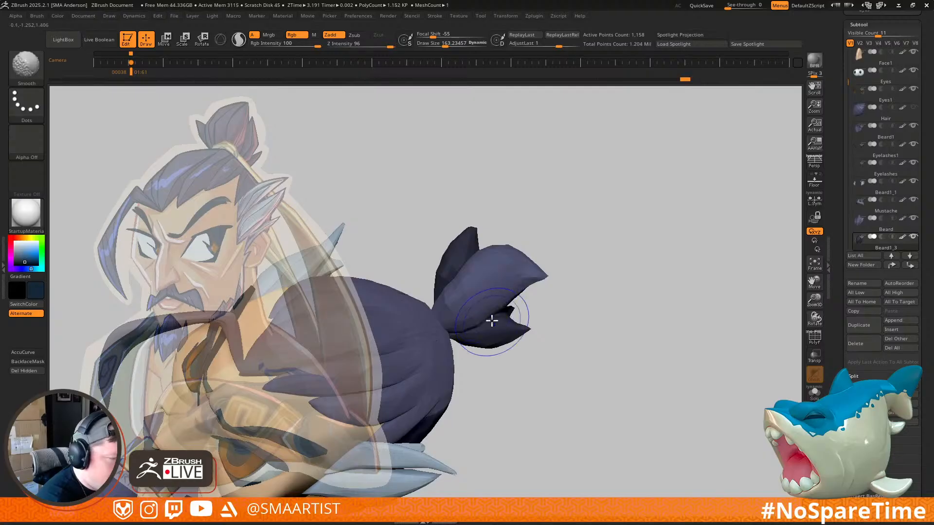
{"action": "mouse_move", "coordinate": [499, 280]}
{"action": "right_mouse_down"}
{"action": "mouse_move", "coordinate": [525, 287]}
{"action": "mouse_move", "coordinate": [463, 304]}
{"action": "mouse_move", "coordinate": [529, 303]}
{"action": "mouse_move", "coordinate": [556, 264]}
{"action": "mouse_move", "coordinate": [530, 278]}
{"action": "right_mouse_up"}
{"action": "left_click_drag", "start_coordinate": [515, 288], "coordinate": [541, 278], "text": "shift"}
{"action": "right_click_drag", "start_coordinate": [582, 255], "coordinate": [556, 284]}
{"action": "left_click_drag", "start_coordinate": [557, 284], "coordinate": [550, 284], "text": "shift"}
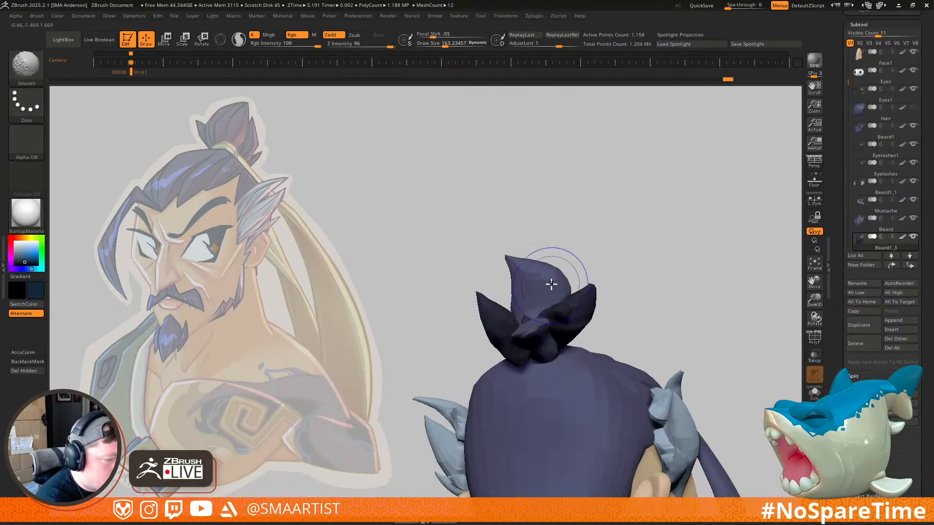
{"action": "right_click_drag", "start_coordinate": [539, 283], "coordinate": [577, 274]}
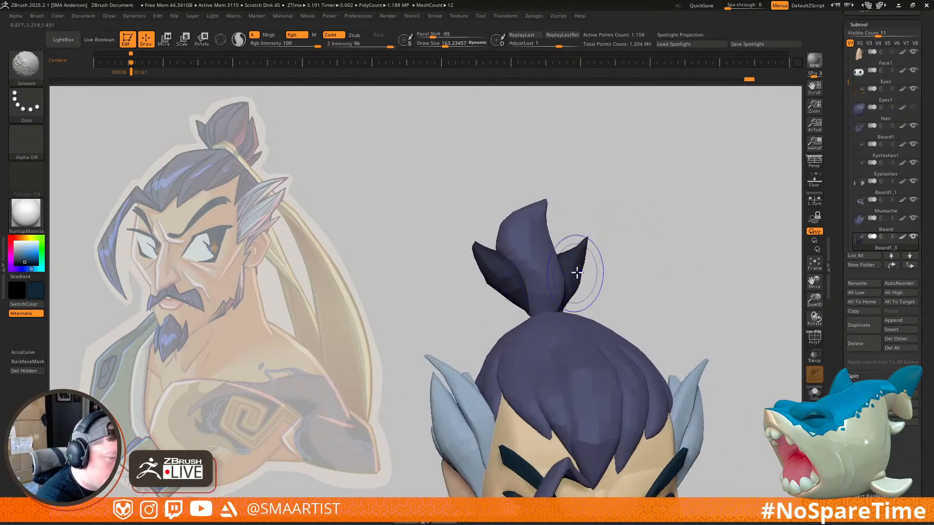
{"action": "mouse_move", "coordinate": [672, 256]}
{"action": "right_mouse_down"}
{"action": "mouse_move", "coordinate": [656, 225]}
{"action": "mouse_move", "coordinate": [646, 249]}
{"action": "mouse_move", "coordinate": [662, 244]}
{"action": "mouse_move", "coordinate": [662, 254]}
{"action": "mouse_move", "coordinate": [642, 262]}
{"action": "mouse_move", "coordinate": [662, 265]}
{"action": "right_mouse_up"}
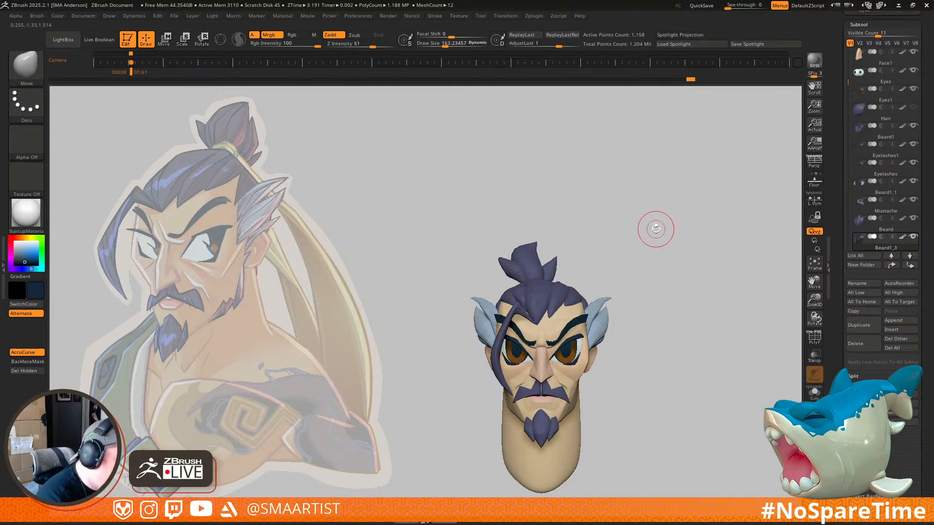
Step: Isolate the topknot's central lock by its polygroup, duplicate it in place and rotate the copy toward the back
{"action": "mouse_move", "coordinate": [656, 234]}
{"action": "right_mouse_down"}
{"action": "mouse_move", "coordinate": [673, 256]}
{"action": "mouse_move", "coordinate": [671, 244]}
{"action": "mouse_move", "coordinate": [688, 229]}
{"action": "mouse_move", "coordinate": [534, 341]}
{"action": "mouse_move", "coordinate": [482, 296]}
{"action": "mouse_move", "coordinate": [481, 335]}
{"action": "mouse_move", "coordinate": [544, 311]}
{"action": "mouse_move", "coordinate": [592, 307]}
{"action": "mouse_move", "coordinate": [571, 277]}
{"action": "mouse_move", "coordinate": [562, 305]}
{"action": "right_mouse_up"}
{"action": "key", "text": "shift+f"}
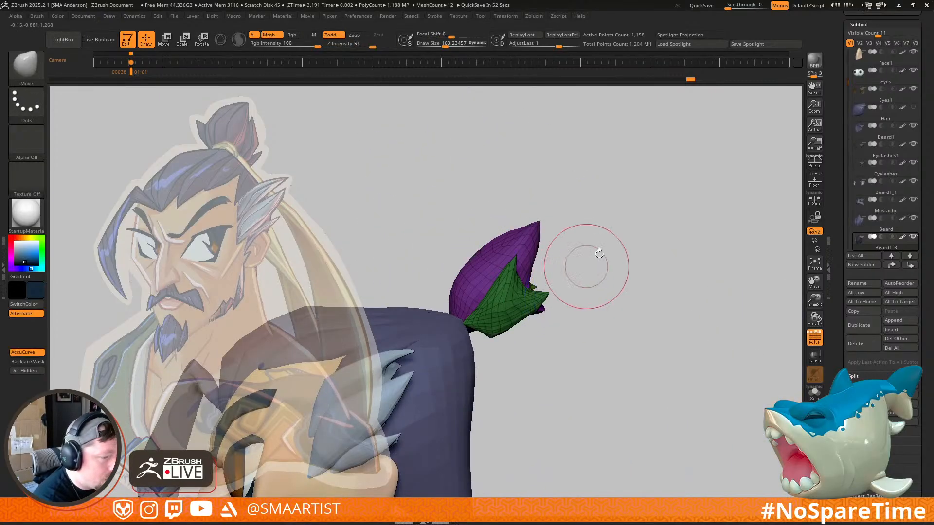
{"action": "key", "text": "w"}
{"action": "left_click", "coordinate": [535, 238], "text": "ctrl"}
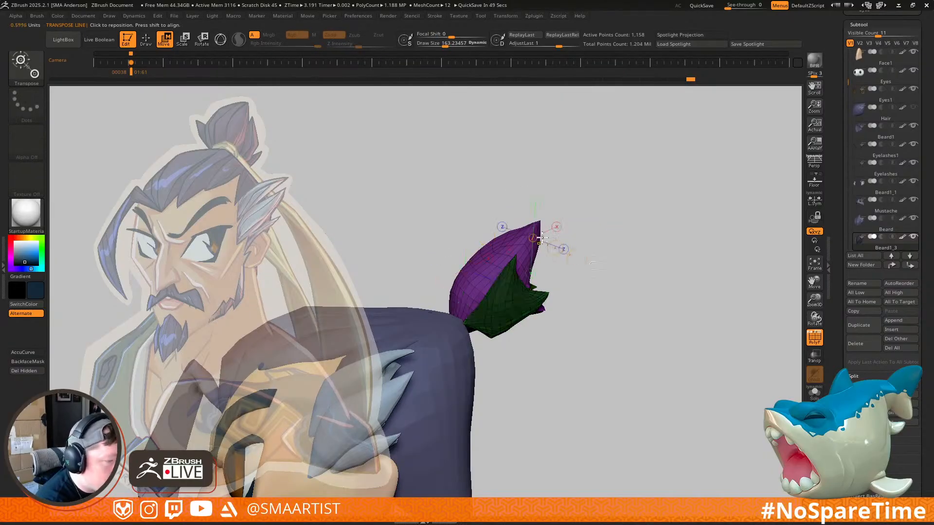
{"action": "key", "text": "y"}
{"action": "left_click_drag", "start_coordinate": [573, 201], "coordinate": [523, 347], "text": "ctrl"}
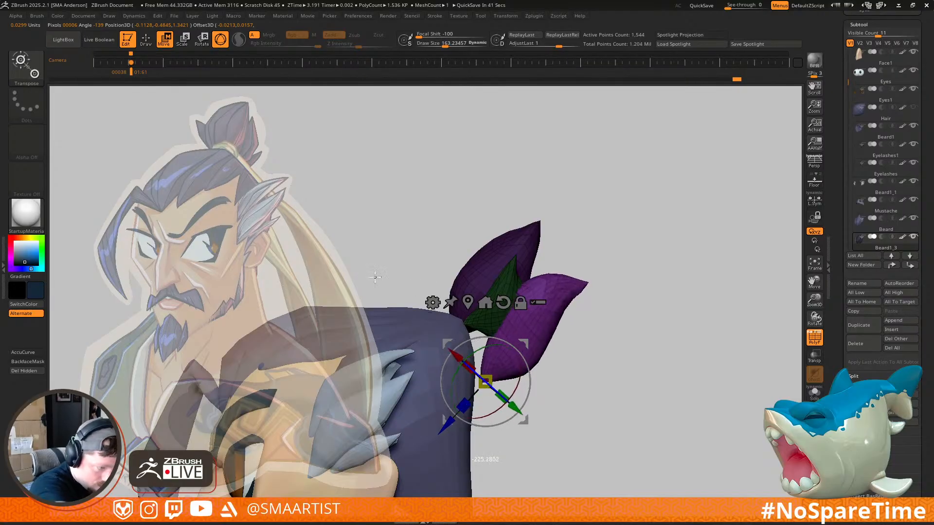
{"action": "left_click_drag", "start_coordinate": [531, 357], "coordinate": [513, 315]}
{"action": "mouse_move", "coordinate": [574, 301]}
{"action": "left_mouse_down"}
{"action": "mouse_move", "coordinate": [550, 336]}
{"action": "mouse_move", "coordinate": [565, 354]}
{"action": "mouse_move", "coordinate": [573, 351]}
{"action": "left_mouse_up"}
Step: Give the duplicated lock its own mask isolation, rotate and move it into the topknot's rear, and clear the mask
{"action": "left_click", "coordinate": [598, 328], "text": "ctrl"}
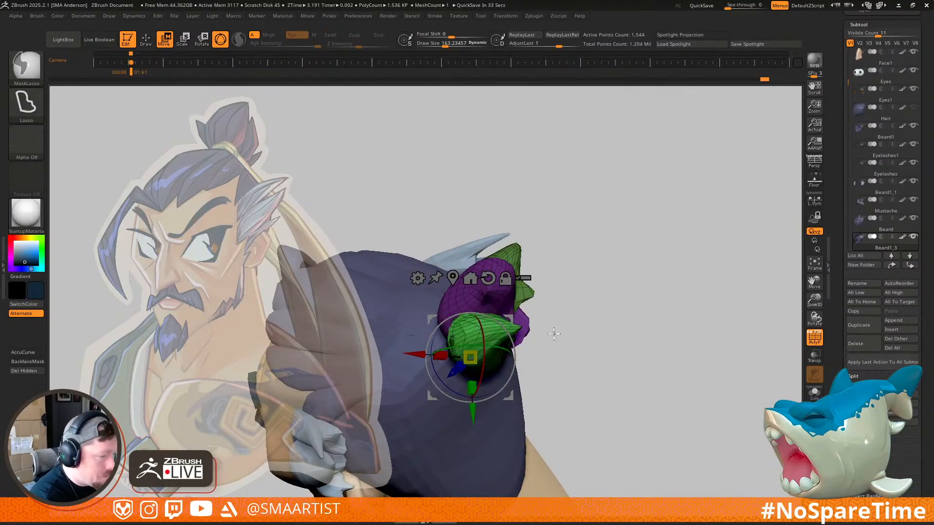
{"action": "left_click", "coordinate": [520, 328], "text": "ctrl"}
{"action": "left_click_drag", "start_coordinate": [558, 338], "coordinate": [578, 374]}
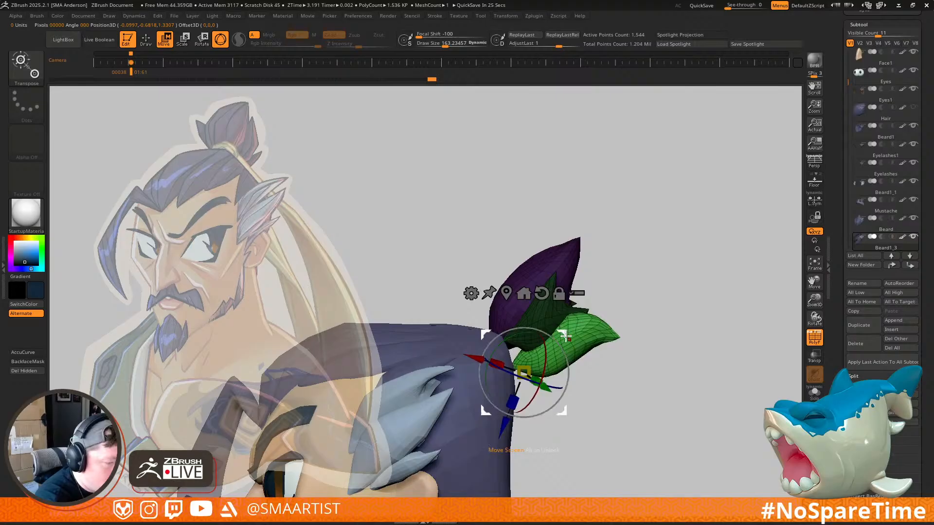
{"action": "left_click_drag", "start_coordinate": [564, 337], "coordinate": [556, 312]}
{"action": "left_click_drag", "start_coordinate": [646, 295], "coordinate": [603, 229]}
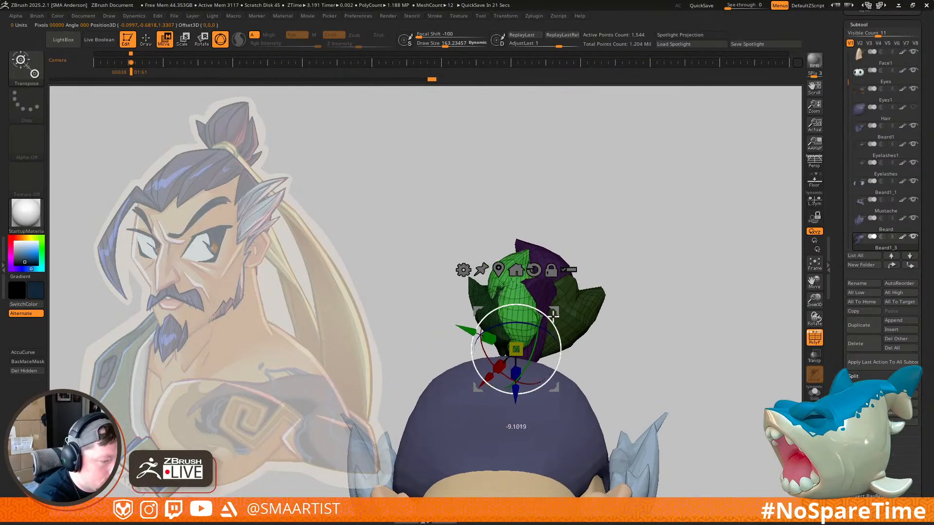
{"action": "left_click_drag", "start_coordinate": [553, 311], "coordinate": [618, 292]}
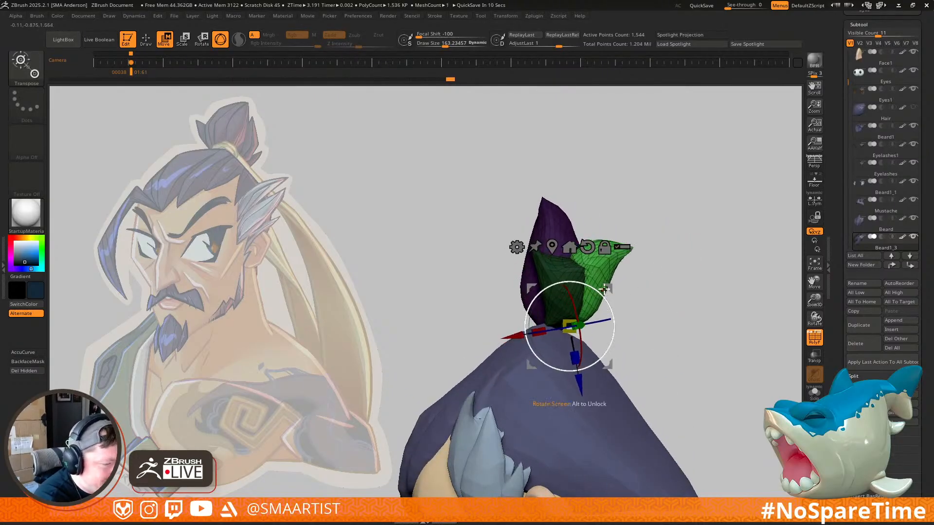
{"action": "key", "text": "q"}
{"action": "right_click_drag", "start_coordinate": [601, 294], "coordinate": [667, 295]}
{"action": "left_click_drag", "start_coordinate": [686, 296], "coordinate": [695, 308], "text": "ctrl"}
{"action": "key", "text": "shift+f"}
{"action": "right_click_drag", "start_coordinate": [695, 310], "coordinate": [669, 287], "text": "ctrl"}
{"action": "mouse_move", "coordinate": [668, 287]}
{"action": "right_mouse_down"}
{"action": "mouse_move", "coordinate": [651, 313]}
{"action": "mouse_move", "coordinate": [687, 287]}
{"action": "right_mouse_up"}
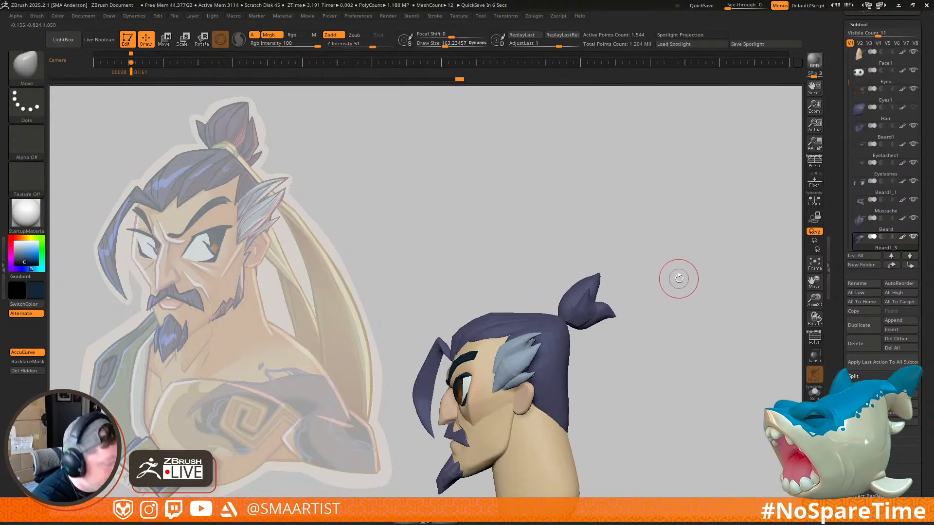
Step: Save the file with the completed topknot
{"action": "right_click_drag", "start_coordinate": [678, 291], "coordinate": [693, 227], "text": "alt"}
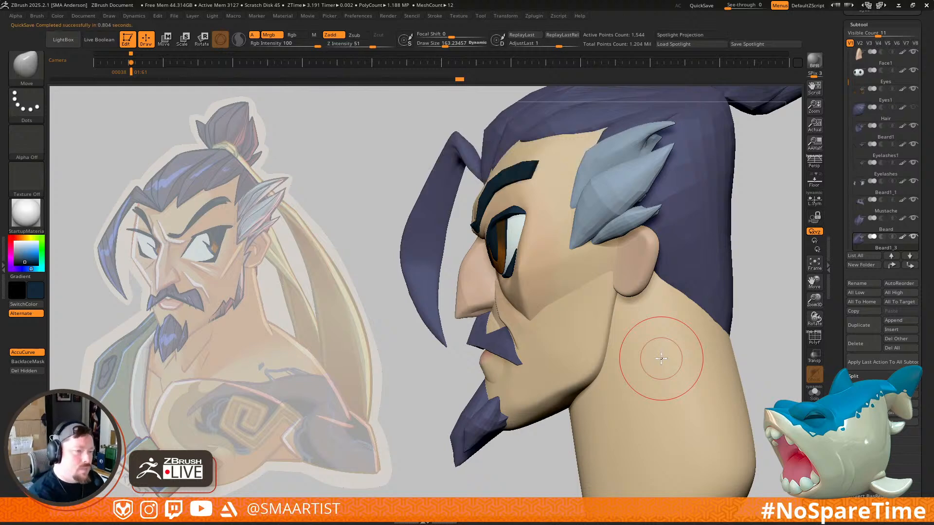
{"action": "right_click_drag", "start_coordinate": [738, 340], "coordinate": [731, 302], "text": "ctrl"}
{"action": "left_click_drag", "start_coordinate": [733, 301], "coordinate": [736, 320]}
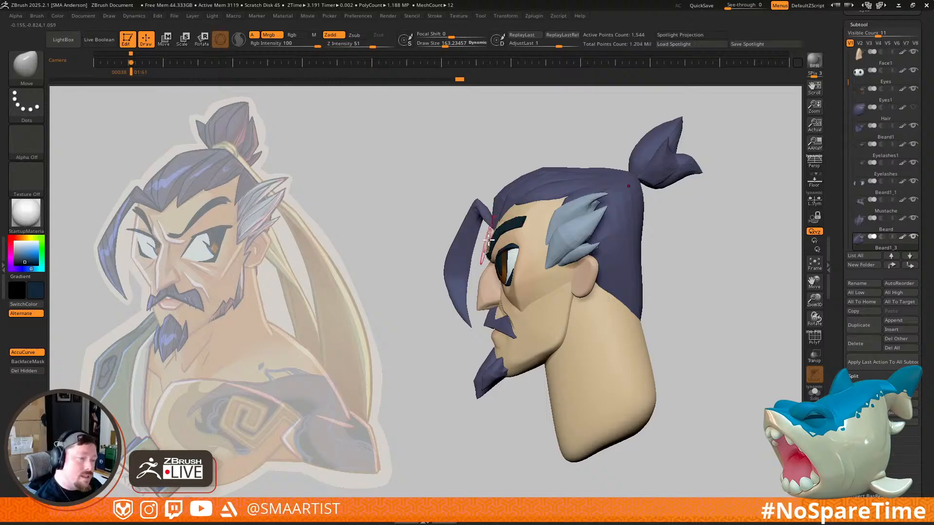
{"action": "mouse_move", "coordinate": [512, 311]}
{"action": "right_mouse_down", "text": "ctrl"}
{"action": "mouse_move", "coordinate": [557, 329]}
{"action": "mouse_move", "coordinate": [633, 256]}
{"action": "right_mouse_up", "text": "ctrl"}
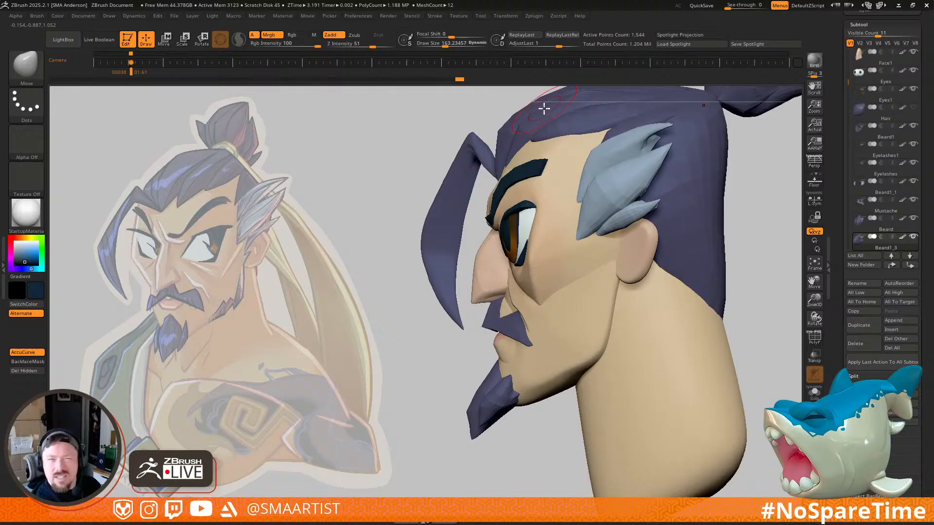
{"action": "right_click_drag", "start_coordinate": [605, 288], "coordinate": [607, 317], "text": "alt"}
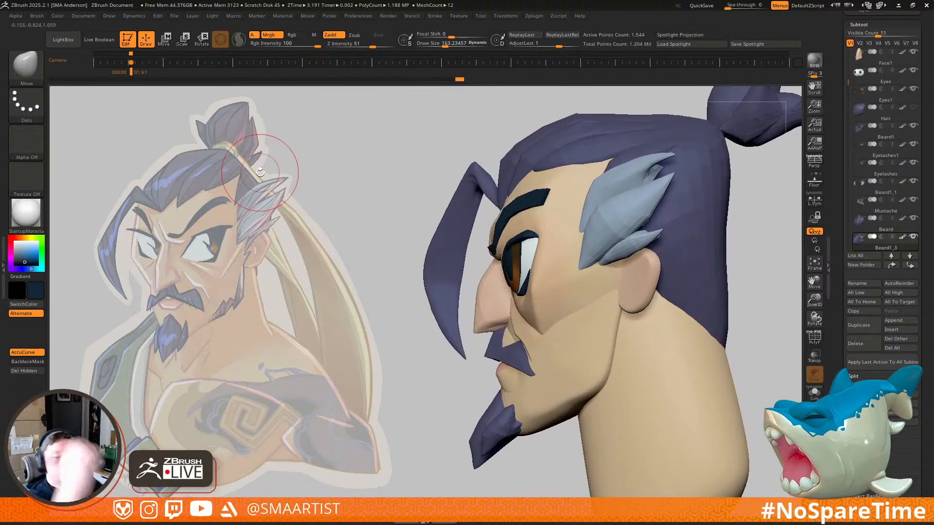
{"action": "mouse_move", "coordinate": [706, 294]}
{"action": "right_mouse_down"}
{"action": "mouse_move", "coordinate": [683, 306]}
{"action": "mouse_move", "coordinate": [715, 290]}
{"action": "mouse_move", "coordinate": [733, 259]}
{"action": "mouse_move", "coordinate": [734, 275]}
{"action": "mouse_move", "coordinate": [705, 271]}
{"action": "right_mouse_up"}
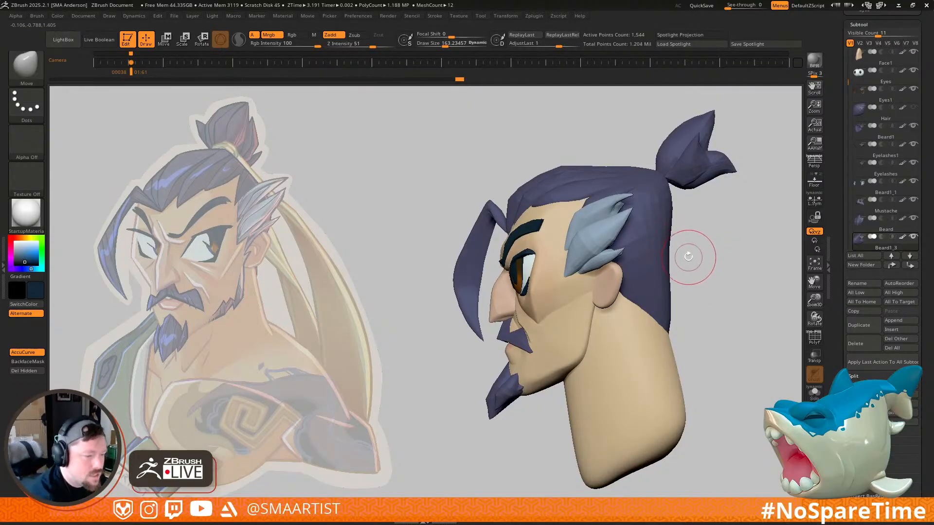
{"action": "key", "text": "ctrl+s"}
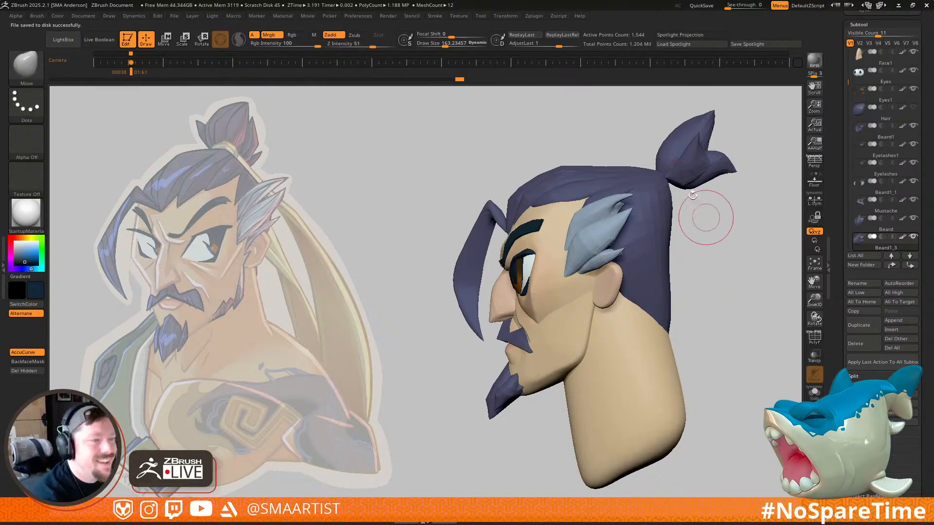
Step: Combine all visible subtools into a Transpose Master posing mesh and set the active colour to white
{"action": "left_click", "coordinate": [533, 16]}
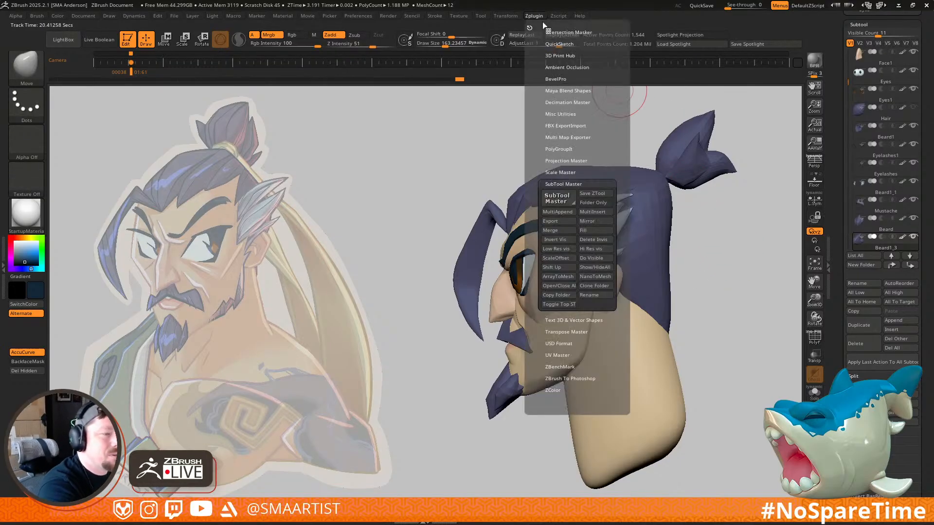
{"action": "left_click", "coordinate": [566, 184]}
{"action": "left_click", "coordinate": [567, 209]}
{"action": "left_click", "coordinate": [574, 232]}
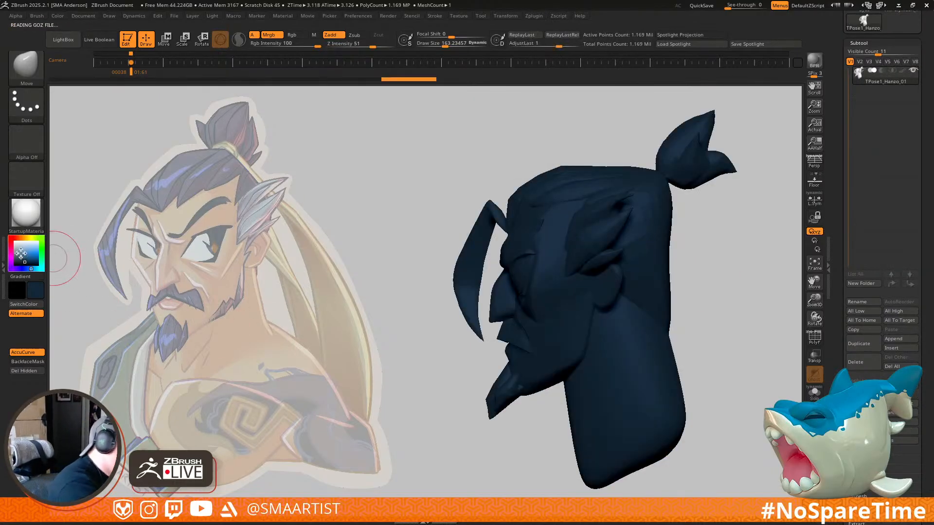
{"action": "left_click", "coordinate": [13, 238]}
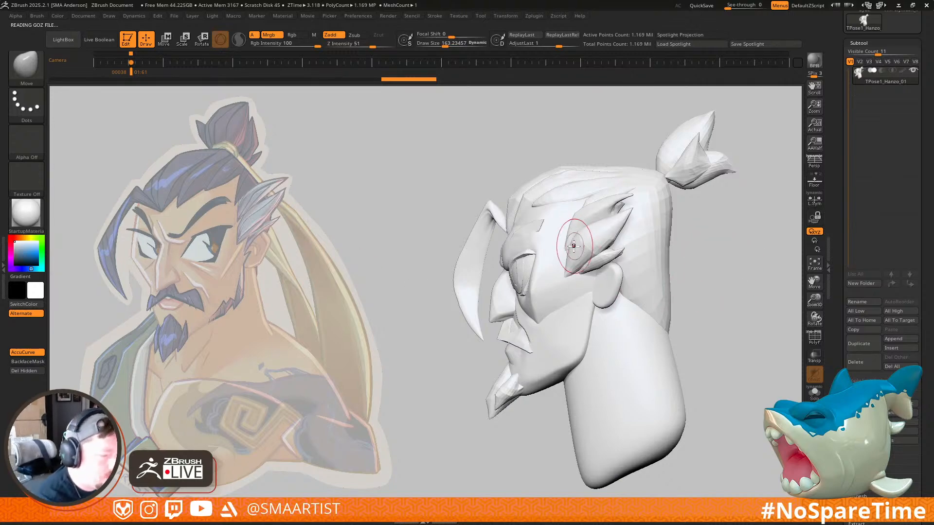
Step: Turn on the polyframe and isolate the head's polygroup, hiding the hair, eyes, brows and nose
{"action": "key", "text": "shift+f"}
{"action": "mouse_move", "coordinate": [547, 258]}
{"action": "right_mouse_down", "text": "ctrl"}
{"action": "mouse_move", "coordinate": [535, 284]}
{"action": "mouse_move", "coordinate": [546, 308]}
{"action": "mouse_move", "coordinate": [532, 236]}
{"action": "mouse_move", "coordinate": [540, 280]}
{"action": "mouse_move", "coordinate": [531, 274]}
{"action": "mouse_move", "coordinate": [540, 280]}
{"action": "right_mouse_up", "text": "ctrl"}
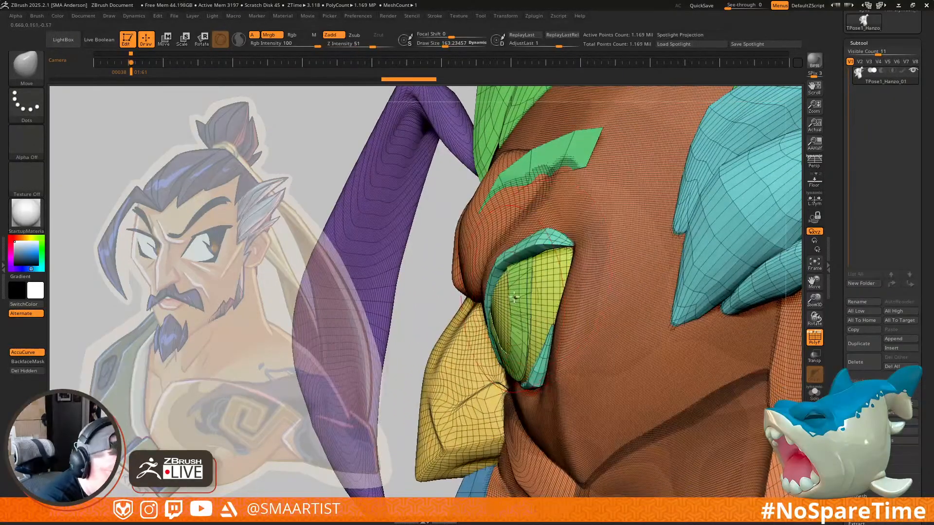
{"action": "right_click_drag", "start_coordinate": [534, 231], "coordinate": [538, 299], "text": "alt"}
{"action": "right_click_drag", "start_coordinate": [537, 264], "coordinate": [544, 265]}
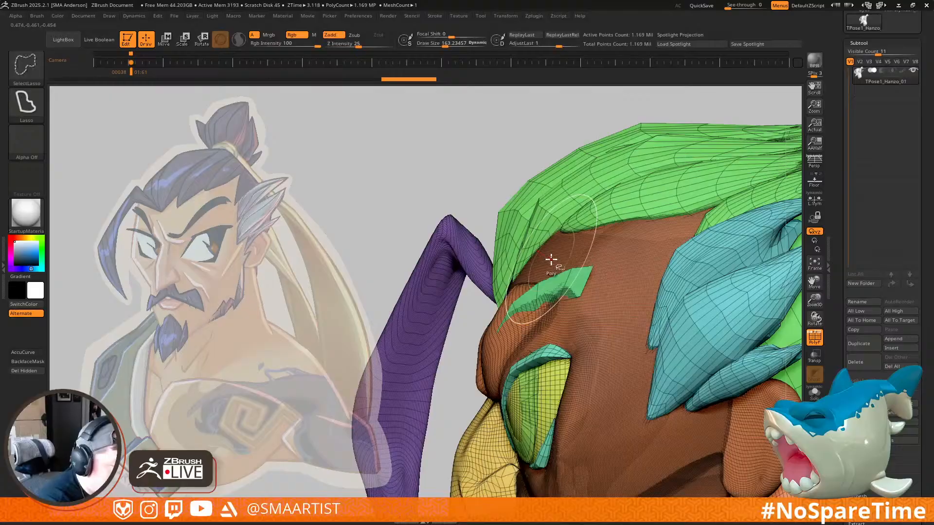
{"action": "left_click", "coordinate": [553, 260], "text": "ctrl+shift"}
{"action": "right_click_drag", "start_coordinate": [552, 273], "coordinate": [544, 246]}
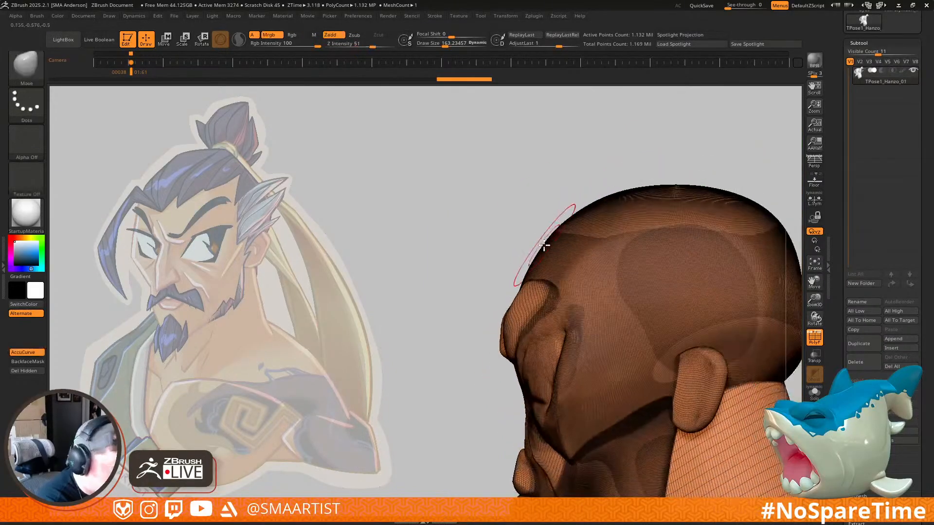
Step: Reshape the forehead's profile with the Move Infinite Depth brush, using AccuCurve and a draw size of about 314
{"action": "key", "text": "b"}
{"action": "key", "text": "m"}
{"action": "key", "text": "i"}
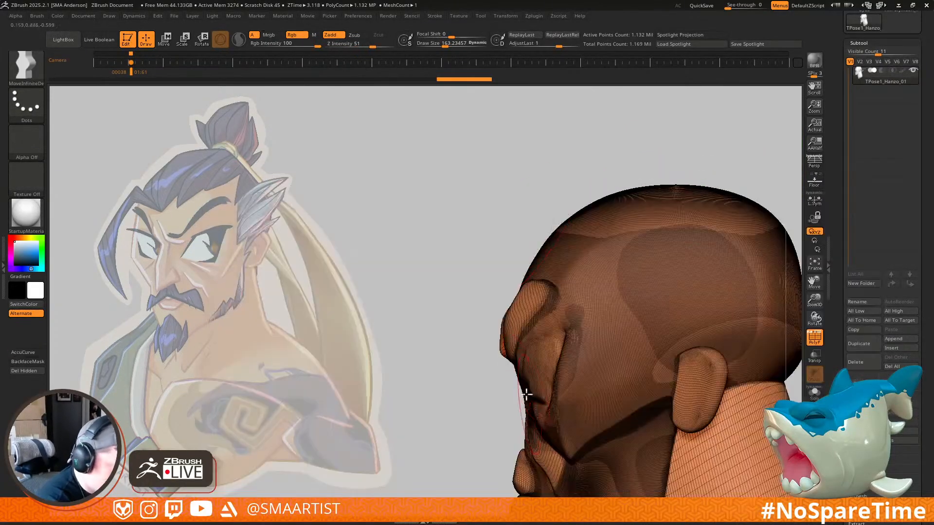
{"action": "left_click", "coordinate": [23, 352]}
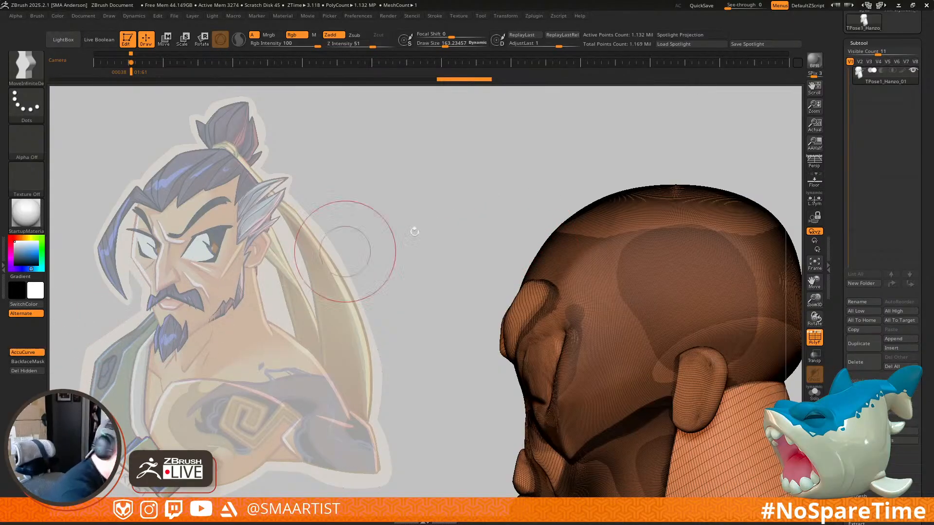
{"action": "key", "text": "s"}
{"action": "mouse_move", "coordinate": [535, 261]}
{"action": "left_mouse_down"}
{"action": "mouse_move", "coordinate": [565, 271]}
{"action": "mouse_move", "coordinate": [571, 202]}
{"action": "left_mouse_up"}
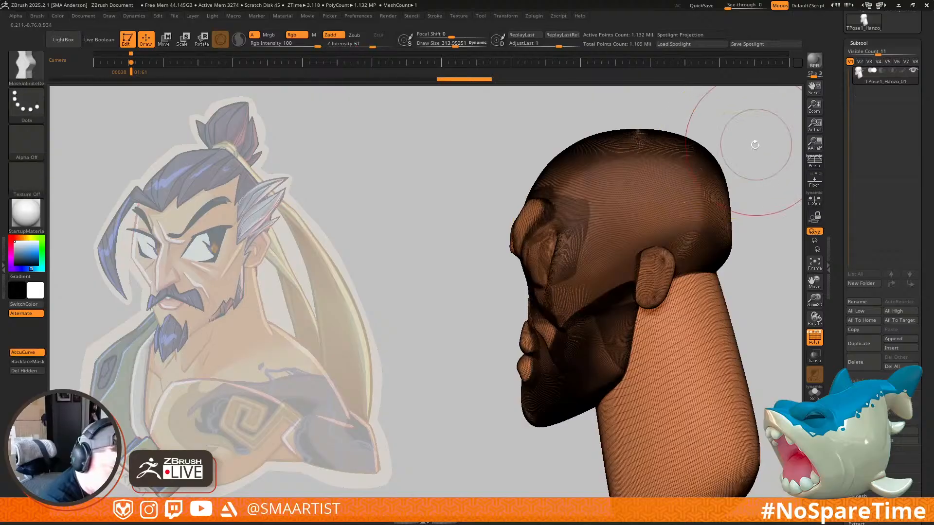
{"action": "right_click_drag", "start_coordinate": [553, 223], "coordinate": [559, 262], "text": "ctrl"}
{"action": "left_click_drag", "start_coordinate": [528, 162], "coordinate": [503, 155]}
{"action": "mouse_move", "coordinate": [590, 167]}
{"action": "right_mouse_down"}
{"action": "mouse_move", "coordinate": [589, 213]}
{"action": "mouse_move", "coordinate": [583, 183]}
{"action": "right_mouse_up"}
{"action": "mouse_move", "coordinate": [452, 219]}
{"action": "right_mouse_down"}
{"action": "mouse_move", "coordinate": [557, 203]}
{"action": "mouse_move", "coordinate": [546, 229]}
{"action": "mouse_move", "coordinate": [626, 246]}
{"action": "mouse_move", "coordinate": [618, 199]}
{"action": "right_mouse_up"}
Step: Hide the polyframe and push the brow ridge inward with Move Infinite Depth, AccuCurve off, at a draw size of about 45
{"action": "key", "text": "shift+f"}
{"action": "mouse_move", "coordinate": [618, 200]}
{"action": "right_mouse_down"}
{"action": "mouse_move", "coordinate": [595, 217]}
{"action": "mouse_move", "coordinate": [605, 252]}
{"action": "mouse_move", "coordinate": [646, 191]}
{"action": "mouse_move", "coordinate": [636, 183]}
{"action": "mouse_move", "coordinate": [644, 187]}
{"action": "mouse_move", "coordinate": [617, 410]}
{"action": "right_mouse_up"}
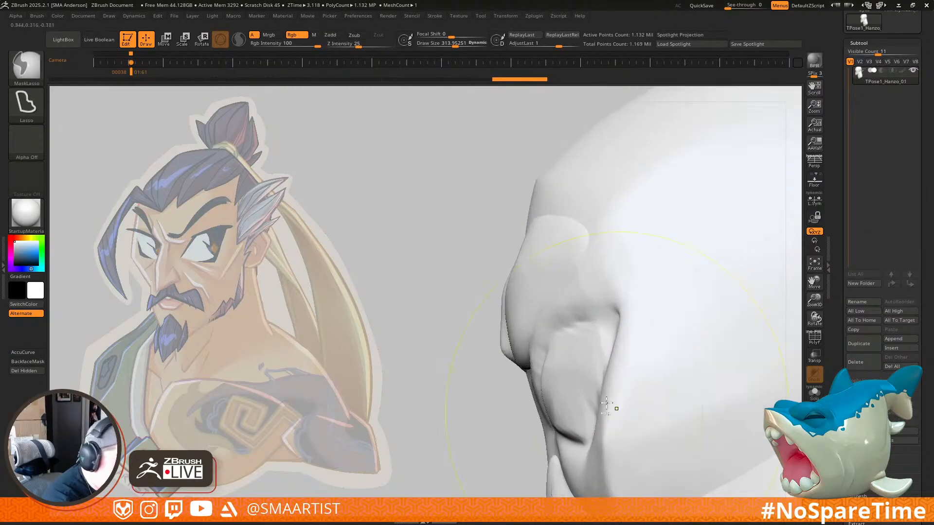
{"action": "left_click", "coordinate": [33, 355]}
{"action": "right_click_drag", "start_coordinate": [555, 296], "coordinate": [564, 272]}
{"action": "key", "text": "s"}
{"action": "mouse_move", "coordinate": [509, 290]}
{"action": "left_mouse_down"}
{"action": "mouse_move", "coordinate": [497, 290]}
{"action": "mouse_move", "coordinate": [515, 275]}
{"action": "left_mouse_up"}
{"action": "key", "text": "s"}
{"action": "left_click_drag", "start_coordinate": [518, 286], "coordinate": [514, 289]}
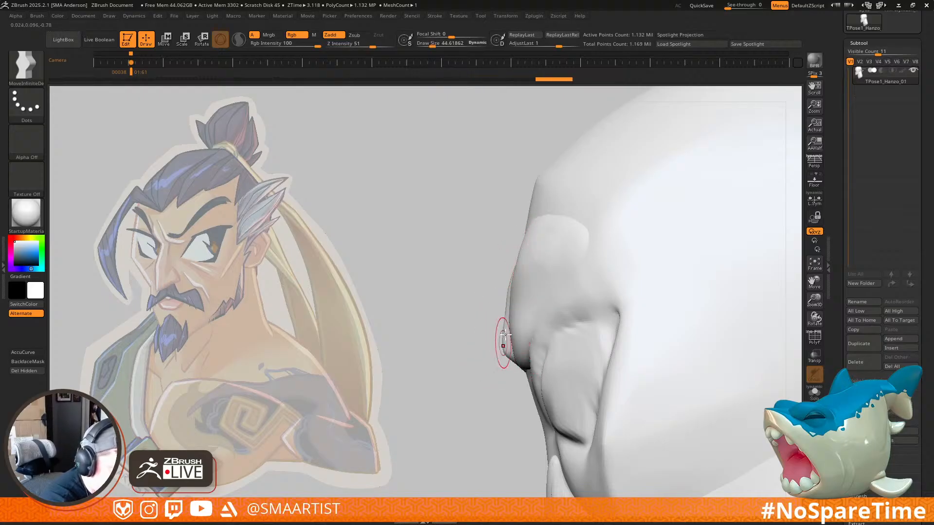
Step: Refine the brow ridge's profile using the Move brush with AccuCurve on at a draw size of about 65
{"action": "key", "text": "b"}
{"action": "key", "text": "m"}
{"action": "key", "text": "v"}
{"action": "mouse_move", "coordinate": [512, 331]}
{"action": "right_mouse_down"}
{"action": "mouse_move", "coordinate": [559, 334]}
{"action": "mouse_move", "coordinate": [455, 344]}
{"action": "right_mouse_up"}
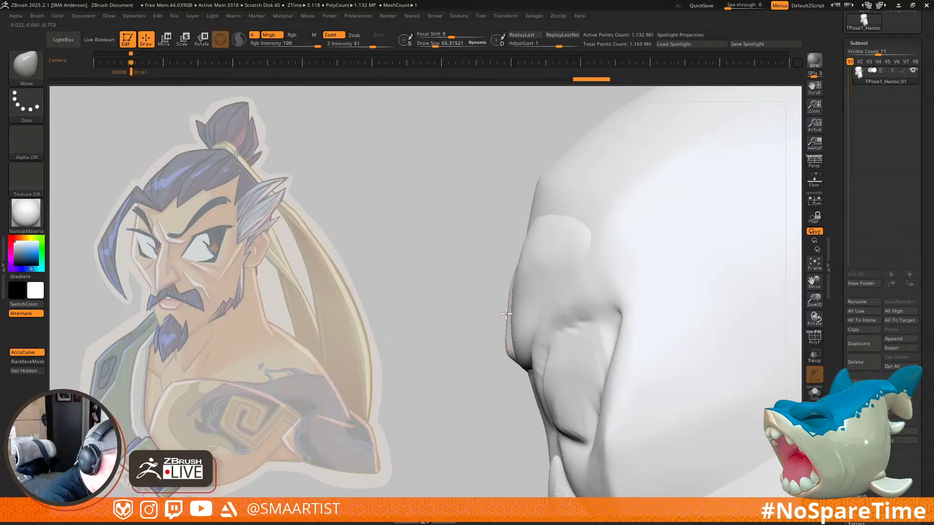
{"action": "right_click_drag", "start_coordinate": [527, 285], "coordinate": [570, 258]}
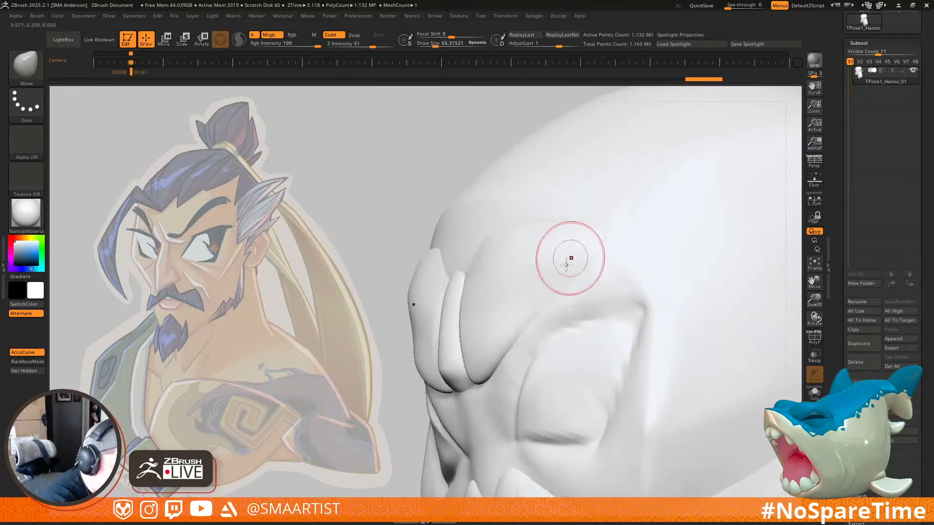
{"action": "mouse_move", "coordinate": [471, 333]}
{"action": "right_mouse_down"}
{"action": "mouse_move", "coordinate": [445, 334]}
{"action": "mouse_move", "coordinate": [530, 291]}
{"action": "mouse_move", "coordinate": [529, 307]}
{"action": "mouse_move", "coordinate": [560, 290]}
{"action": "mouse_move", "coordinate": [554, 229]}
{"action": "right_mouse_up"}
{"action": "right_click_drag", "start_coordinate": [653, 227], "coordinate": [703, 227]}
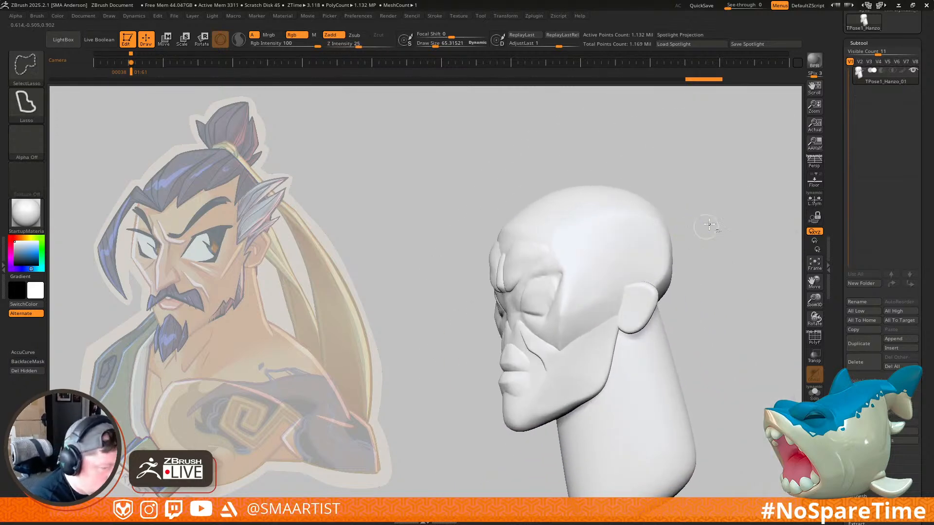
Step: Bring back the hidden parts of the head and mask everything except the scalp hair
{"action": "left_click", "coordinate": [705, 228], "text": "ctrl+shift"}
{"action": "mouse_move", "coordinate": [545, 258]}
{"action": "right_mouse_down"}
{"action": "mouse_move", "coordinate": [603, 259]}
{"action": "mouse_move", "coordinate": [538, 267]}
{"action": "mouse_move", "coordinate": [567, 289]}
{"action": "mouse_move", "coordinate": [543, 284]}
{"action": "mouse_move", "coordinate": [578, 280]}
{"action": "mouse_move", "coordinate": [562, 277]}
{"action": "mouse_move", "coordinate": [557, 290]}
{"action": "mouse_move", "coordinate": [565, 256]}
{"action": "mouse_move", "coordinate": [591, 243]}
{"action": "right_mouse_up"}
{"action": "mouse_move", "coordinate": [535, 203]}
{"action": "right_mouse_down"}
{"action": "mouse_move", "coordinate": [581, 246]}
{"action": "mouse_move", "coordinate": [559, 229]}
{"action": "right_mouse_up"}
{"action": "key", "text": "w"}
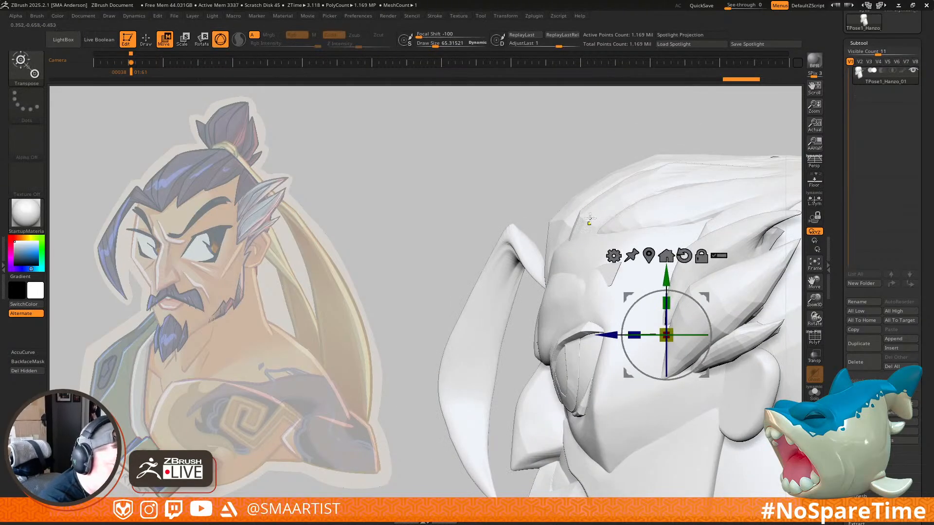
{"action": "left_click", "coordinate": [589, 219], "text": "ctrl"}
{"action": "key", "text": "q"}
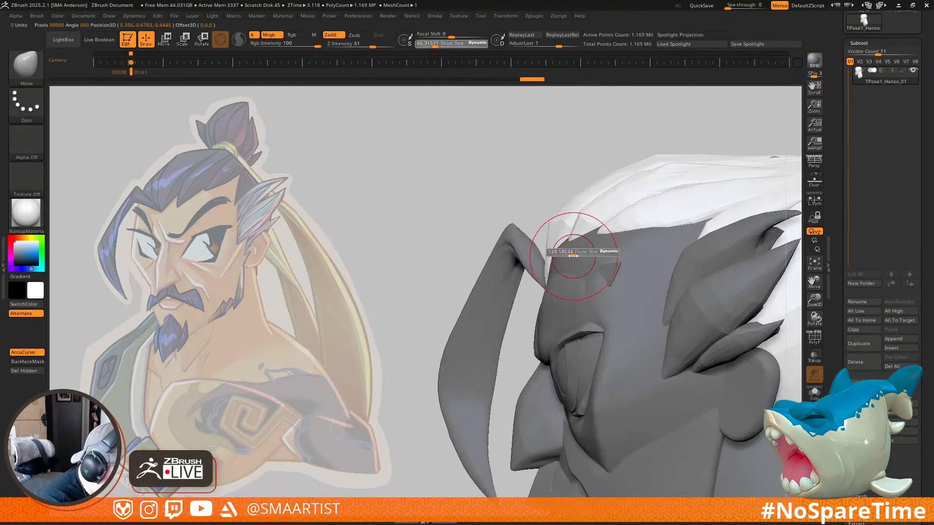
Step: Fit the scalp hair's front edge to the reshaped forehead with the Move brush at a draw size of about 348
{"action": "left_click_drag", "start_coordinate": [576, 258], "coordinate": [578, 258]}
{"action": "mouse_move", "coordinate": [565, 254]}
{"action": "right_mouse_down"}
{"action": "mouse_move", "coordinate": [584, 267]}
{"action": "mouse_move", "coordinate": [561, 249]}
{"action": "right_mouse_up"}
{"action": "key", "text": "s"}
{"action": "left_click_drag", "start_coordinate": [557, 249], "coordinate": [565, 239]}
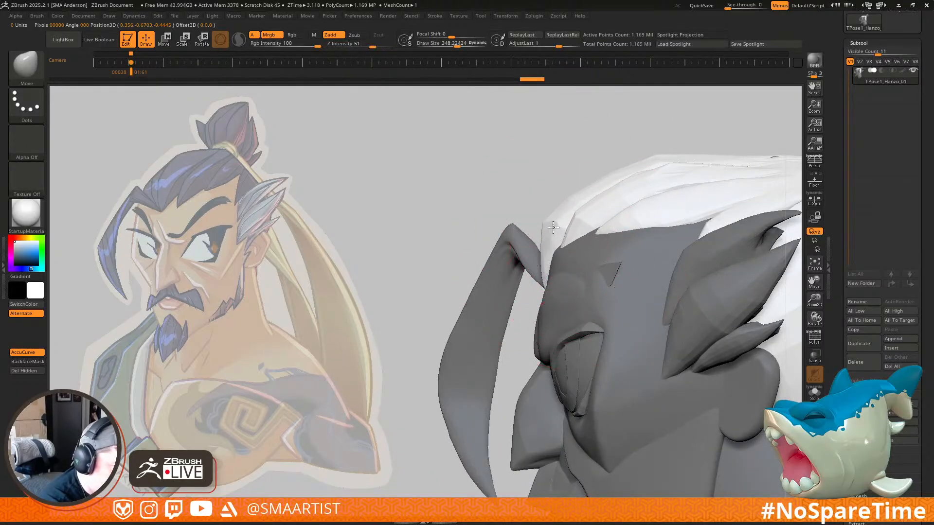
{"action": "mouse_move", "coordinate": [577, 228]}
{"action": "right_mouse_down"}
{"action": "mouse_move", "coordinate": [626, 225]}
{"action": "mouse_move", "coordinate": [603, 267]}
{"action": "mouse_move", "coordinate": [578, 276]}
{"action": "mouse_move", "coordinate": [577, 265]}
{"action": "right_mouse_up"}
{"action": "key", "text": "shift"}
{"action": "mouse_move", "coordinate": [567, 233]}
{"action": "right_mouse_down"}
{"action": "mouse_move", "coordinate": [609, 229]}
{"action": "mouse_move", "coordinate": [530, 282]}
{"action": "right_mouse_up"}
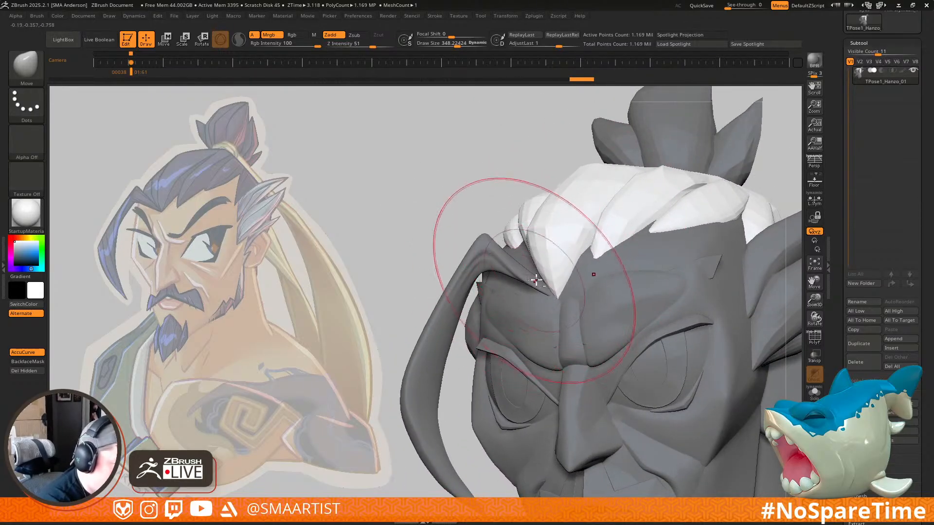
Step: Mask everything except the hanging front hair strand, adjust its root with the Move brush, and clear the mask
{"action": "key", "text": "w"}
{"action": "left_click", "coordinate": [519, 268], "text": "ctrl"}
{"action": "right_click_drag", "start_coordinate": [603, 272], "coordinate": [554, 270]}
{"action": "key", "text": "q"}
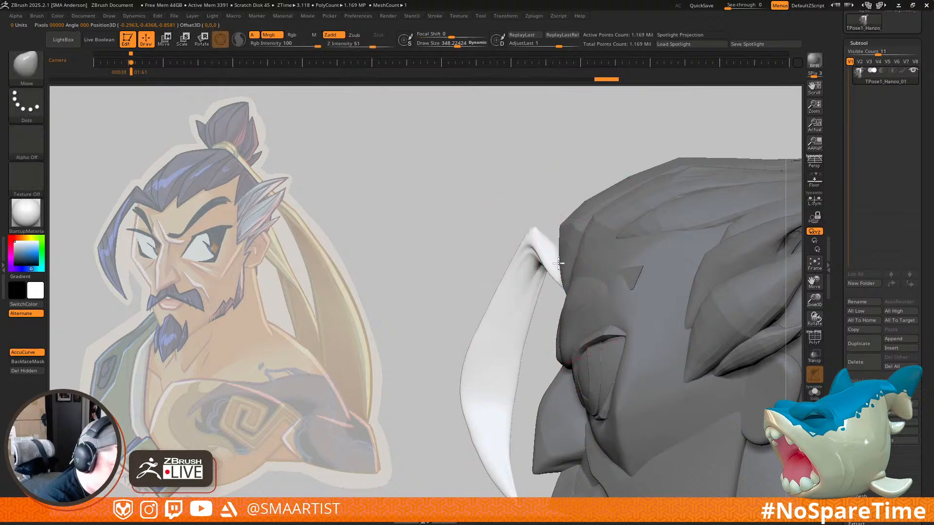
{"action": "key", "text": "s"}
{"action": "mouse_move", "coordinate": [562, 261]}
{"action": "right_mouse_down"}
{"action": "mouse_move", "coordinate": [598, 248]}
{"action": "mouse_move", "coordinate": [585, 278]}
{"action": "mouse_move", "coordinate": [549, 274]}
{"action": "mouse_move", "coordinate": [558, 229]}
{"action": "mouse_move", "coordinate": [617, 211]}
{"action": "mouse_move", "coordinate": [666, 214]}
{"action": "right_mouse_up"}
{"action": "left_click_drag", "start_coordinate": [674, 214], "coordinate": [686, 216], "text": "ctrl"}
{"action": "right_click_drag", "start_coordinate": [686, 216], "coordinate": [654, 201], "text": "ctrl"}
Step: Mask all but one part near the hairline, adjust it with the Move brush at a draw size of about 251, and clear the mask
{"action": "mouse_move", "coordinate": [654, 201]}
{"action": "right_mouse_down"}
{"action": "mouse_move", "coordinate": [670, 201]}
{"action": "mouse_move", "coordinate": [655, 246]}
{"action": "mouse_move", "coordinate": [579, 311]}
{"action": "mouse_move", "coordinate": [537, 292]}
{"action": "mouse_move", "coordinate": [567, 285]}
{"action": "mouse_move", "coordinate": [547, 307]}
{"action": "mouse_move", "coordinate": [586, 276]}
{"action": "mouse_move", "coordinate": [529, 338]}
{"action": "mouse_move", "coordinate": [563, 360]}
{"action": "mouse_move", "coordinate": [577, 215]}
{"action": "right_mouse_up"}
{"action": "key", "text": "w"}
{"action": "left_click", "coordinate": [644, 238], "text": "ctrl"}
{"action": "key", "text": "q"}
{"action": "left_click_drag", "start_coordinate": [577, 214], "coordinate": [598, 236], "text": "ctrl"}
{"action": "right_click_drag", "start_coordinate": [618, 312], "coordinate": [596, 250], "text": "alt"}
{"action": "mouse_move", "coordinate": [596, 250]}
{"action": "right_mouse_down", "text": "ctrl"}
{"action": "mouse_move", "coordinate": [596, 210]}
{"action": "mouse_move", "coordinate": [648, 242]}
{"action": "right_mouse_up", "text": "ctrl"}
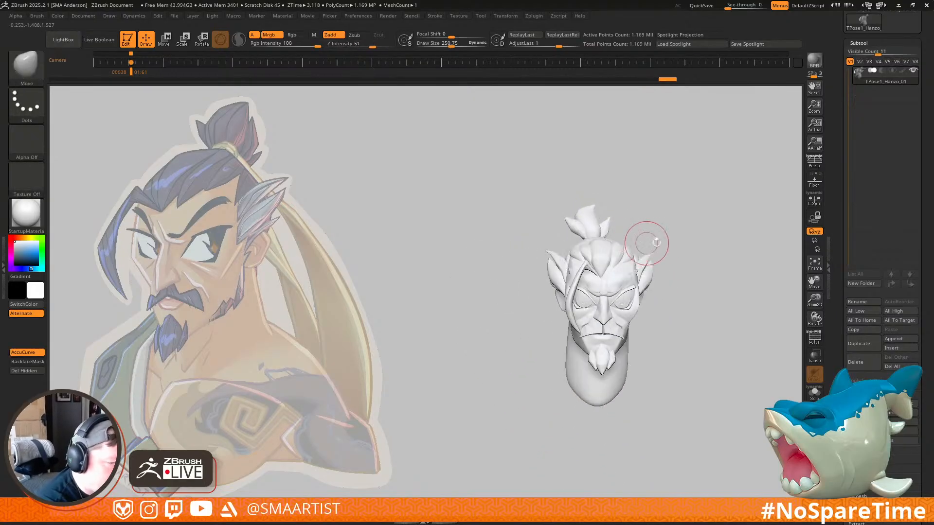
Step: Mask everything except the face and adjust the forehead near the hairline with the Move brush at a draw size of about 90
{"action": "mouse_move", "coordinate": [660, 200]}
{"action": "right_mouse_down"}
{"action": "mouse_move", "coordinate": [592, 284]}
{"action": "mouse_move", "coordinate": [621, 265]}
{"action": "mouse_move", "coordinate": [589, 260]}
{"action": "mouse_move", "coordinate": [563, 309]}
{"action": "mouse_move", "coordinate": [580, 275]}
{"action": "mouse_move", "coordinate": [550, 296]}
{"action": "right_mouse_up"}
{"action": "key", "text": "w"}
{"action": "left_click", "coordinate": [555, 287], "text": "ctrl"}
{"action": "key", "text": "q"}
{"action": "key", "text": "s"}
{"action": "left_click_drag", "start_coordinate": [550, 296], "coordinate": [539, 298]}
{"action": "mouse_move", "coordinate": [539, 299]}
{"action": "right_mouse_down"}
{"action": "mouse_move", "coordinate": [564, 329]}
{"action": "mouse_move", "coordinate": [538, 270]}
{"action": "right_mouse_up"}
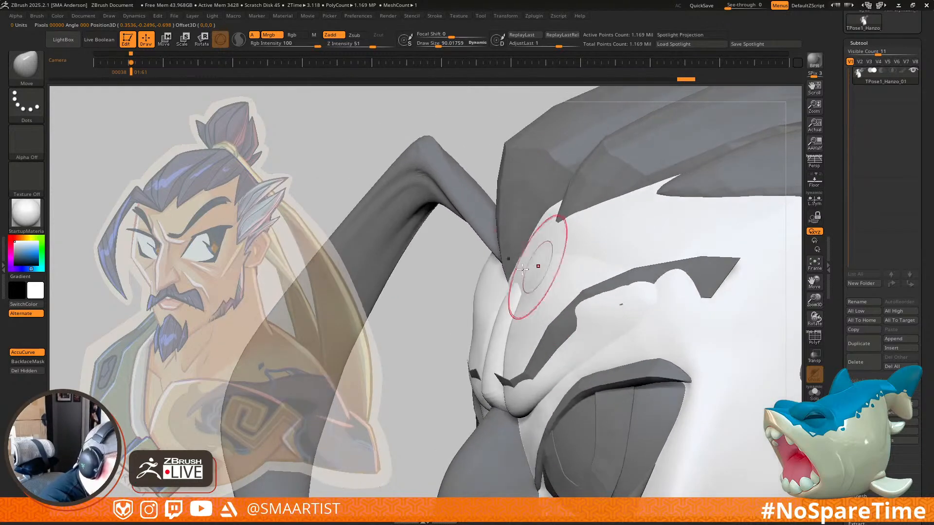
Step: Isolate the two brow ridge forms and mask the rest of the head so only they remain editable
{"action": "key", "text": "ctrl+shift"}
{"action": "left_click", "coordinate": [478, 281], "text": "ctrl+shift"}
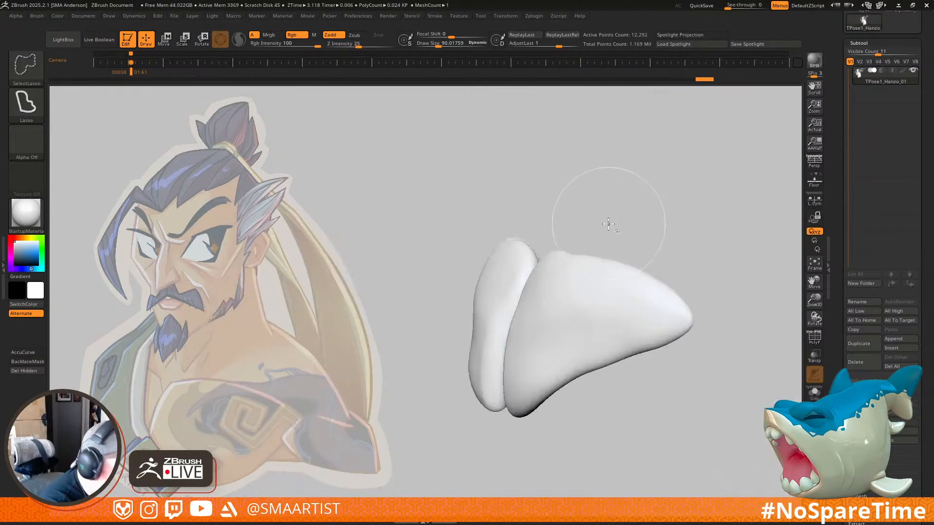
{"action": "left_click", "coordinate": [549, 222], "text": "ctrl"}
{"action": "left_click", "coordinate": [584, 221], "text": "ctrl"}
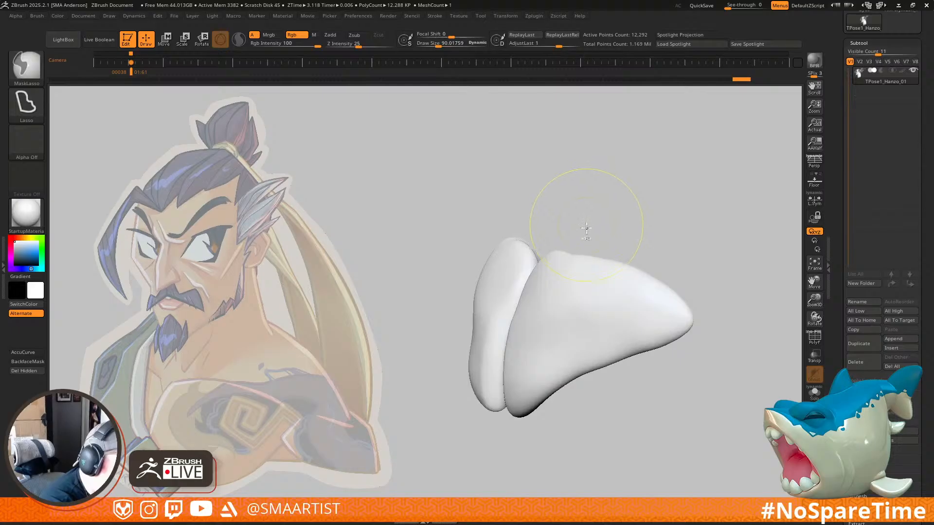
{"action": "left_click", "coordinate": [681, 223], "text": "ctrl+shift"}
{"action": "mouse_move", "coordinate": [682, 222]}
{"action": "right_mouse_down"}
{"action": "mouse_move", "coordinate": [625, 170]}
{"action": "mouse_move", "coordinate": [600, 273]}
{"action": "mouse_move", "coordinate": [606, 252]}
{"action": "mouse_move", "coordinate": [596, 237]}
{"action": "mouse_move", "coordinate": [580, 248]}
{"action": "right_mouse_up"}
{"action": "key", "text": "ctrl+a"}
{"action": "left_click", "coordinate": [594, 156], "text": "ctrl+shift"}
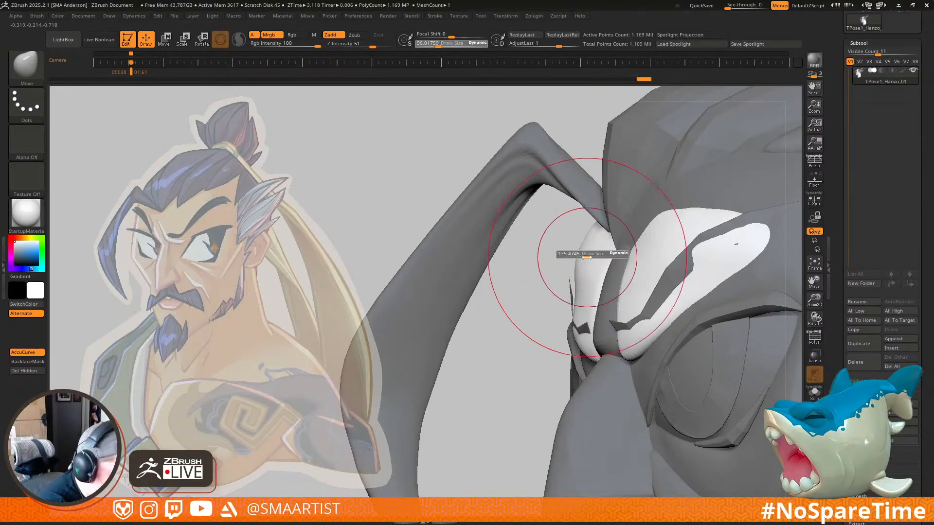
Step: Adjust the unmasked brow ridge forms with the Move brush at a draw size of about 104
{"action": "mouse_move", "coordinate": [587, 255]}
{"action": "right_mouse_down"}
{"action": "mouse_move", "coordinate": [619, 275]}
{"action": "mouse_move", "coordinate": [604, 271]}
{"action": "mouse_move", "coordinate": [654, 282]}
{"action": "mouse_move", "coordinate": [634, 220]}
{"action": "mouse_move", "coordinate": [643, 311]}
{"action": "right_mouse_up"}
{"action": "mouse_move", "coordinate": [642, 311]}
{"action": "right_mouse_down"}
{"action": "mouse_move", "coordinate": [631, 255]}
{"action": "mouse_move", "coordinate": [652, 267]}
{"action": "mouse_move", "coordinate": [702, 206]}
{"action": "mouse_move", "coordinate": [699, 198]}
{"action": "right_mouse_up"}
{"action": "key", "text": "s"}
{"action": "right_click_drag", "start_coordinate": [702, 230], "coordinate": [676, 210], "text": "alt"}
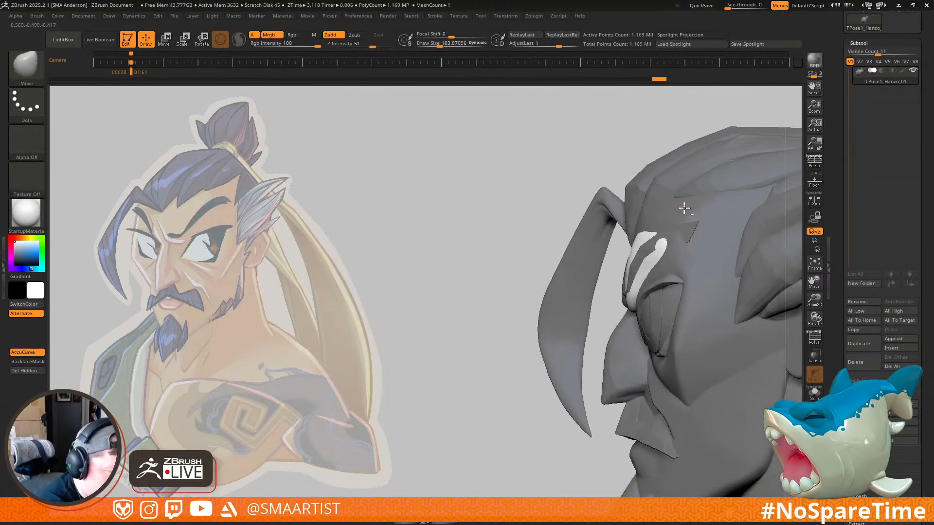
{"action": "left_click", "coordinate": [695, 253], "text": "ctrl+shift"}
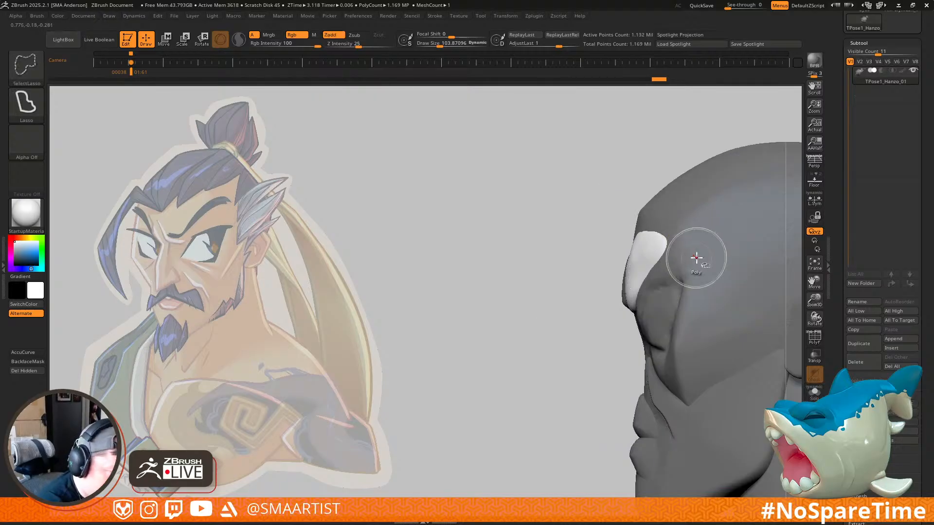
{"action": "key", "text": "ctrl+z"}
Step: Smooth the brow ridge forms around the eyebrows at a draw size of 73
{"action": "mouse_move", "coordinate": [599, 236]}
{"action": "right_mouse_down", "text": "ctrl"}
{"action": "mouse_move", "coordinate": [562, 253]}
{"action": "mouse_move", "coordinate": [569, 258]}
{"action": "right_mouse_up", "text": "ctrl"}
{"action": "key", "text": "s"}
{"action": "left_click_drag", "start_coordinate": [532, 247], "coordinate": [530, 256], "text": "shift"}
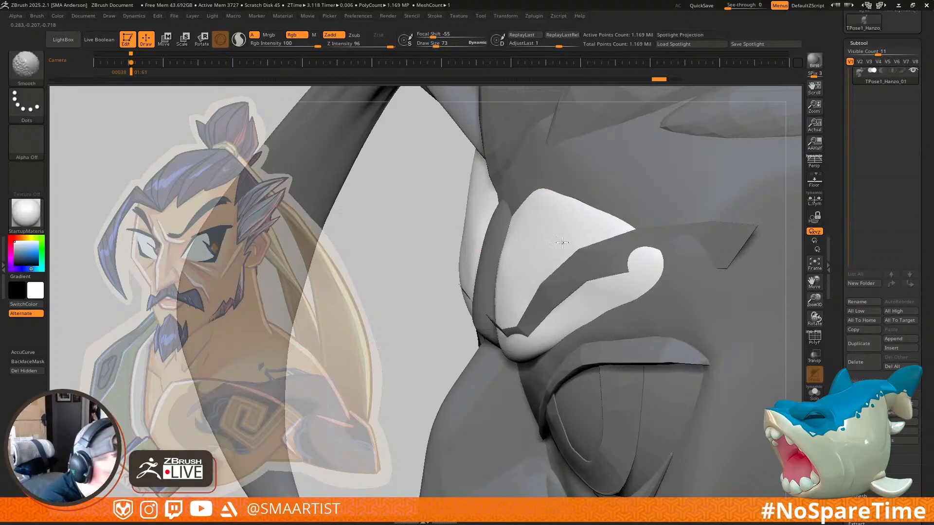
{"action": "right_click_drag", "start_coordinate": [525, 243], "coordinate": [556, 233]}
{"action": "right_click_drag", "start_coordinate": [609, 203], "coordinate": [641, 222]}
{"action": "left_click_drag", "start_coordinate": [547, 230], "coordinate": [559, 194], "text": "shift"}
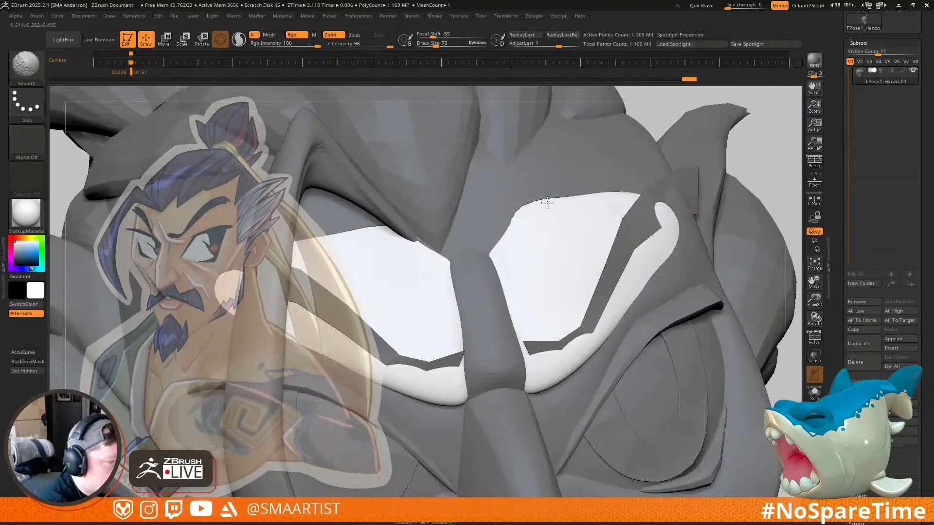
Step: Clear the mask from the whole posing mesh
{"action": "mouse_move", "coordinate": [655, 249]}
{"action": "right_mouse_down", "text": "ctrl"}
{"action": "mouse_move", "coordinate": [648, 179]}
{"action": "mouse_move", "coordinate": [666, 206]}
{"action": "mouse_move", "coordinate": [631, 194]}
{"action": "mouse_move", "coordinate": [630, 167]}
{"action": "right_mouse_up", "text": "ctrl"}
{"action": "left_click_drag", "start_coordinate": [734, 225], "coordinate": [746, 240], "text": "ctrl"}
{"action": "mouse_move", "coordinate": [720, 243]}
{"action": "right_mouse_down", "text": "ctrl"}
{"action": "mouse_move", "coordinate": [619, 241]}
{"action": "mouse_move", "coordinate": [690, 197]}
{"action": "mouse_move", "coordinate": [618, 210]}
{"action": "mouse_move", "coordinate": [628, 214]}
{"action": "mouse_move", "coordinate": [620, 216]}
{"action": "mouse_move", "coordinate": [626, 263]}
{"action": "mouse_move", "coordinate": [630, 226]}
{"action": "mouse_move", "coordinate": [647, 219]}
{"action": "right_mouse_up", "text": "ctrl"}
{"action": "mouse_move", "coordinate": [752, 187]}
{"action": "left_mouse_down", "text": "ctrl"}
{"action": "mouse_move", "coordinate": [761, 253]}
{"action": "mouse_move", "coordinate": [763, 243]}
{"action": "left_mouse_up", "text": "ctrl"}
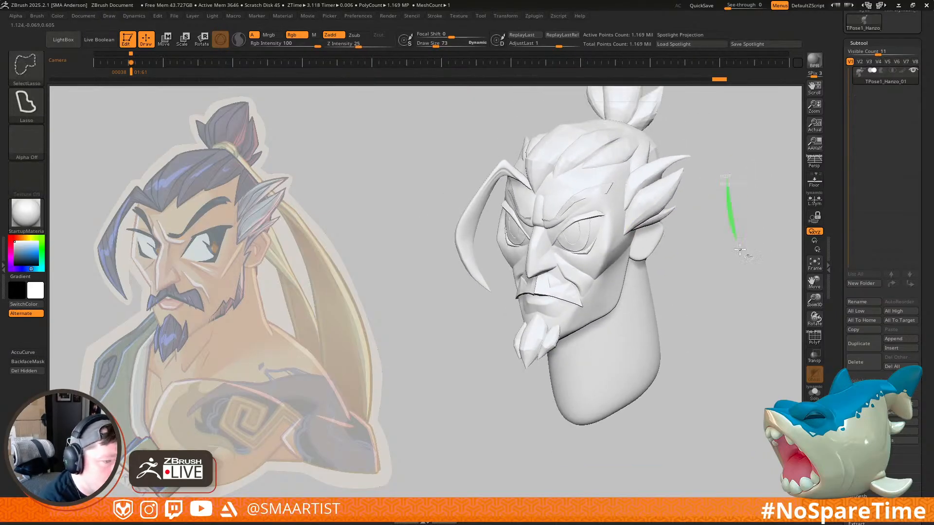
{"action": "right_click_drag", "start_coordinate": [734, 183], "coordinate": [698, 254]}
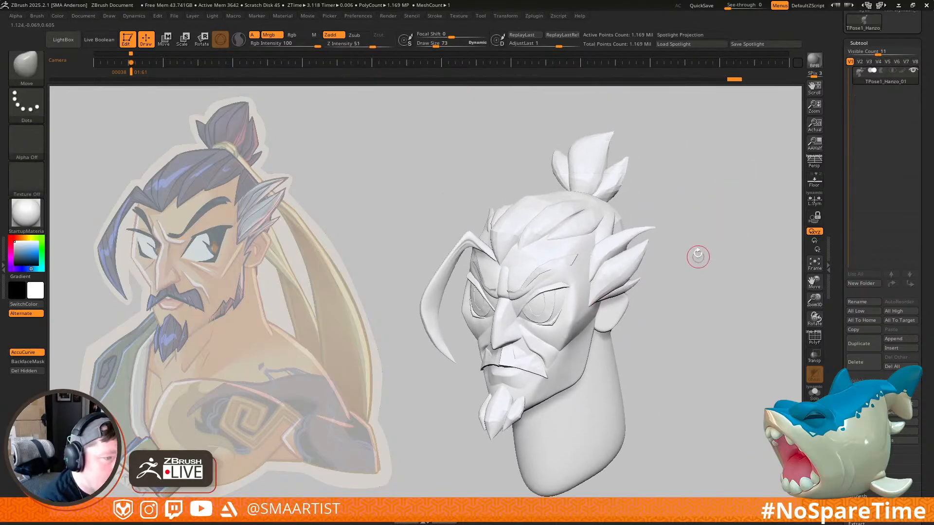
Step: Transfer the Transpose Master pose back to the original subtools and save the project
{"action": "left_click", "coordinate": [534, 16]}
{"action": "left_click", "coordinate": [593, 221]}
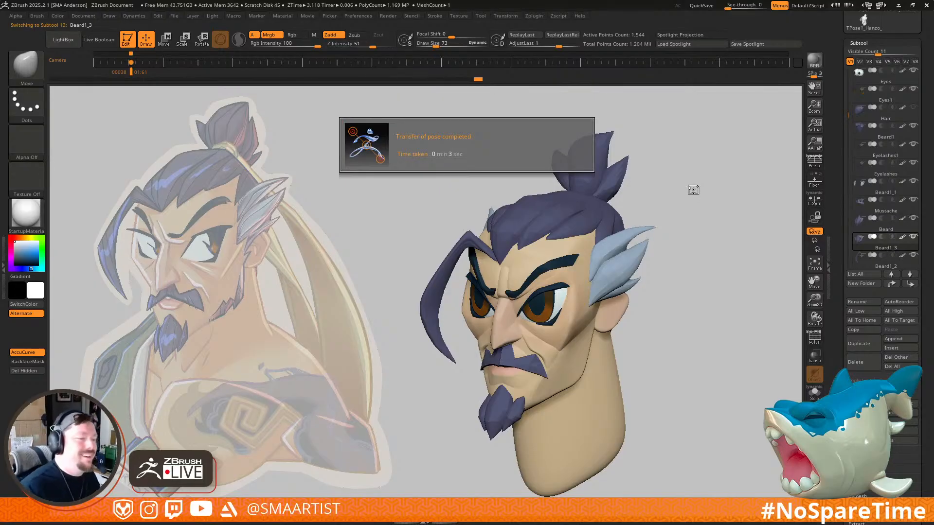
{"action": "left_click_drag", "start_coordinate": [679, 298], "coordinate": [694, 283]}
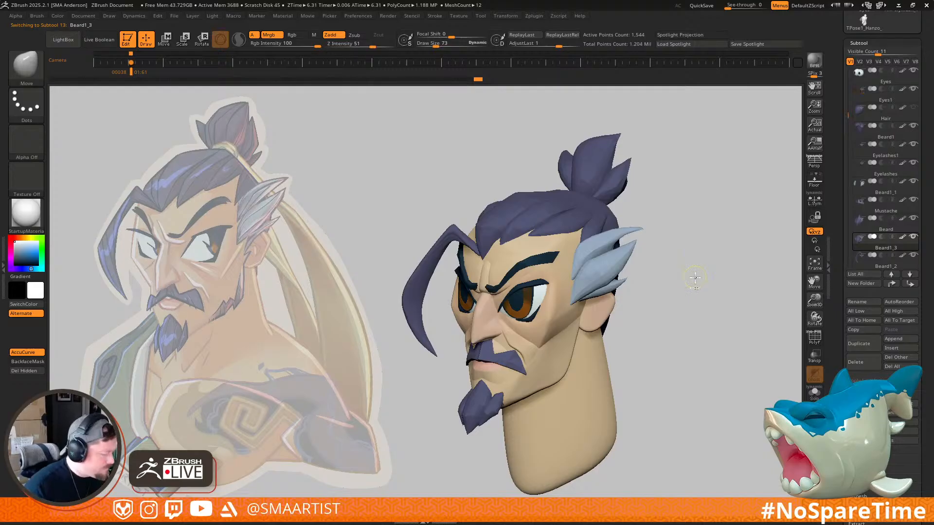
{"action": "key", "text": "ctrl+s"}
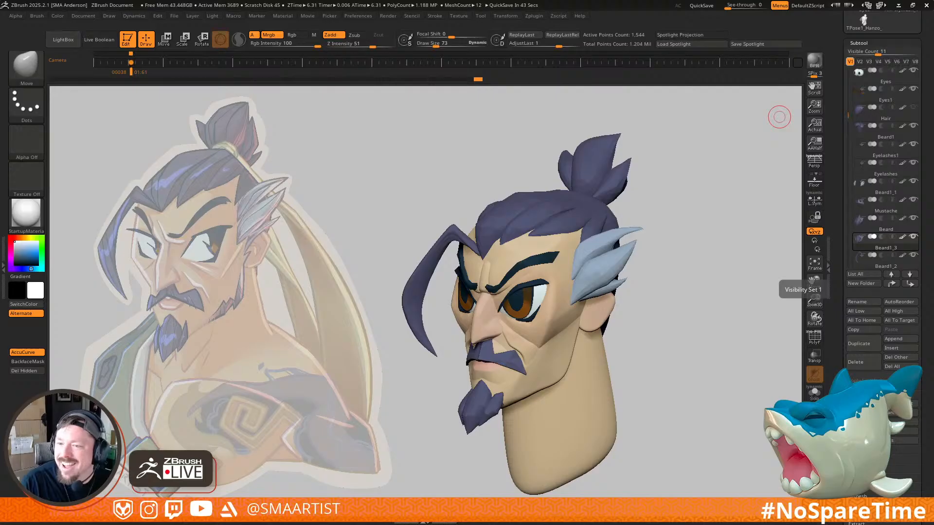
{"action": "left_click_drag", "start_coordinate": [701, 260], "coordinate": [705, 254]}
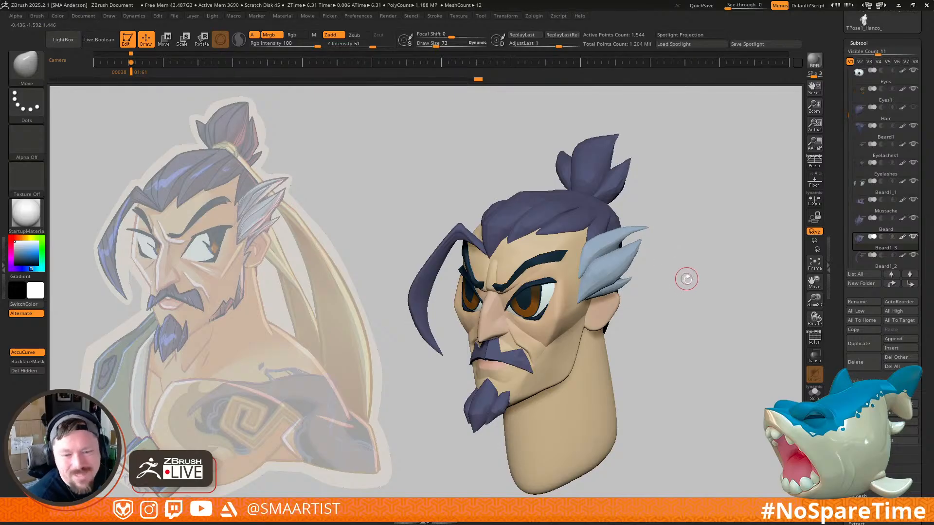
{"action": "mouse_move", "coordinate": [680, 290]}
{"action": "left_mouse_down"}
{"action": "mouse_move", "coordinate": [663, 272]}
{"action": "mouse_move", "coordinate": [672, 288]}
{"action": "mouse_move", "coordinate": [705, 250]}
{"action": "mouse_move", "coordinate": [710, 264]}
{"action": "left_mouse_up"}
{"action": "mouse_move", "coordinate": [610, 243]}
{"action": "right_mouse_down", "text": "ctrl"}
{"action": "mouse_move", "coordinate": [608, 330]}
{"action": "mouse_move", "coordinate": [586, 341]}
{"action": "mouse_move", "coordinate": [569, 307]}
{"action": "mouse_move", "coordinate": [691, 235]}
{"action": "mouse_move", "coordinate": [681, 232]}
{"action": "right_mouse_up", "text": "ctrl"}
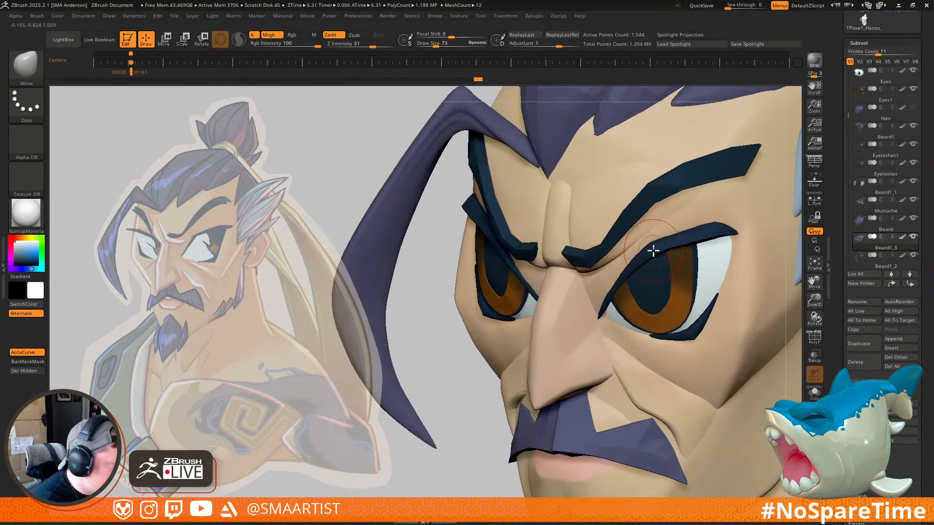
{"action": "right_click_drag", "start_coordinate": [568, 296], "coordinate": [640, 267]}
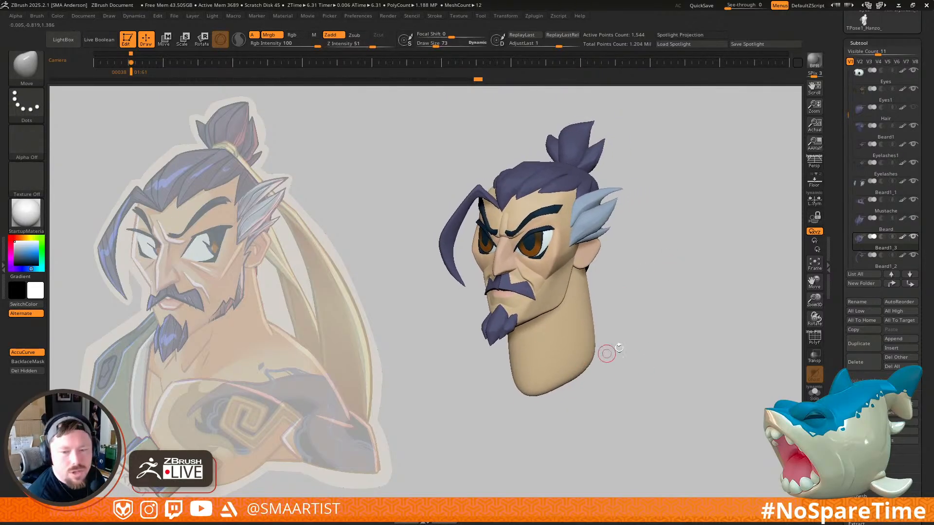
Step: Make the Face subtool active and carve the neck's muscle lines with the DamStandard brush at a draw size of about 140
{"action": "right_click_drag", "start_coordinate": [681, 323], "coordinate": [544, 352]}
{"action": "left_click", "coordinate": [537, 363], "text": "alt"}
{"action": "key", "text": "b"}
{"action": "key", "text": "d"}
{"action": "key", "text": "s"}
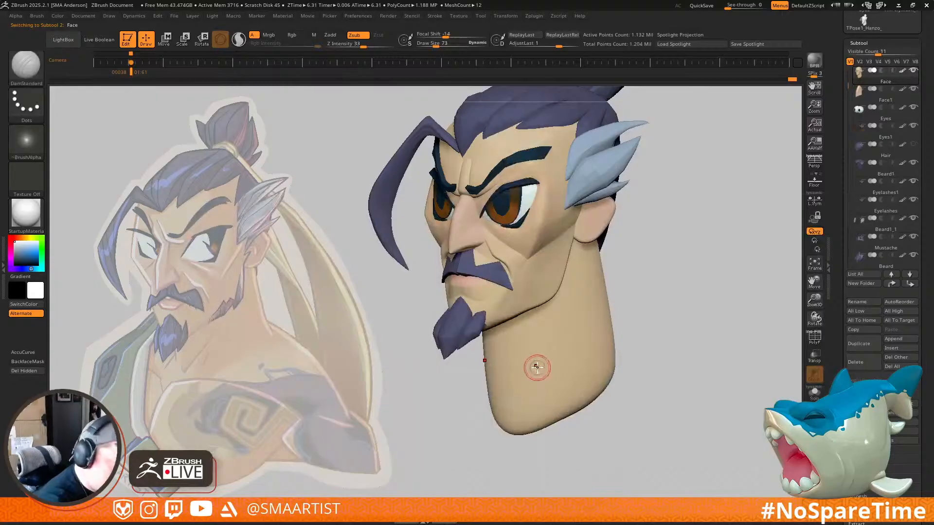
{"action": "key", "text": "s"}
{"action": "left_click_drag", "start_coordinate": [538, 367], "coordinate": [545, 366]}
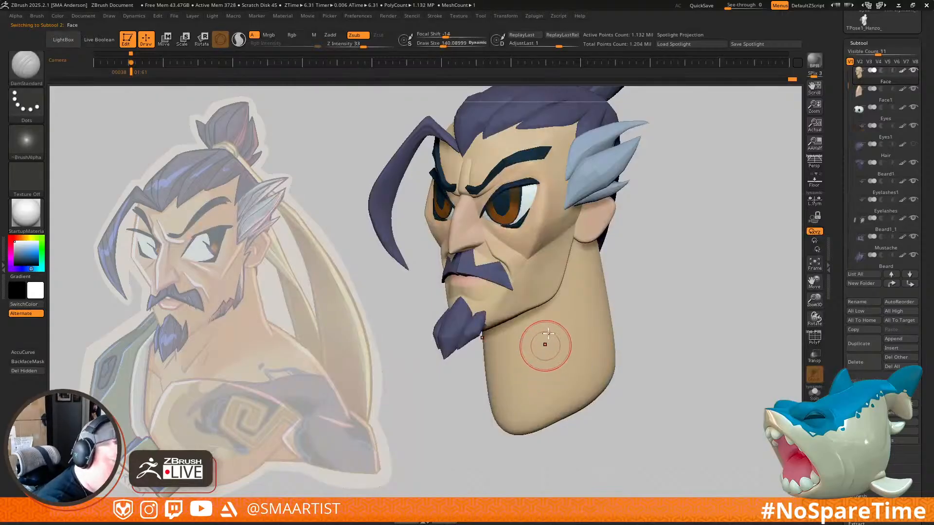
{"action": "key", "text": "shift"}
{"action": "left_click_drag", "start_coordinate": [548, 329], "coordinate": [568, 370], "text": "shift"}
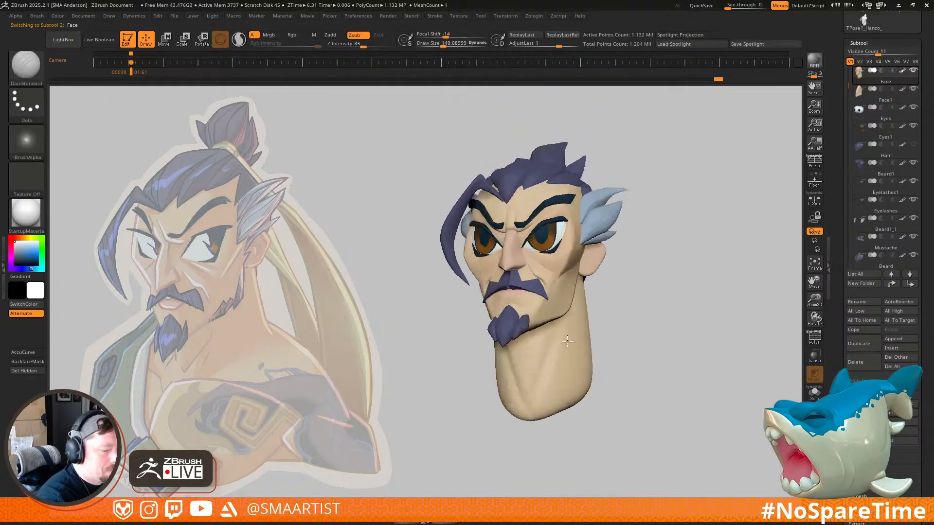
Step: Tighten the neck's muscle crease with the Pinch brush and smooth the surface around it
{"action": "key", "text": "b"}
{"action": "key", "text": "p"}
{"action": "key", "text": "i"}
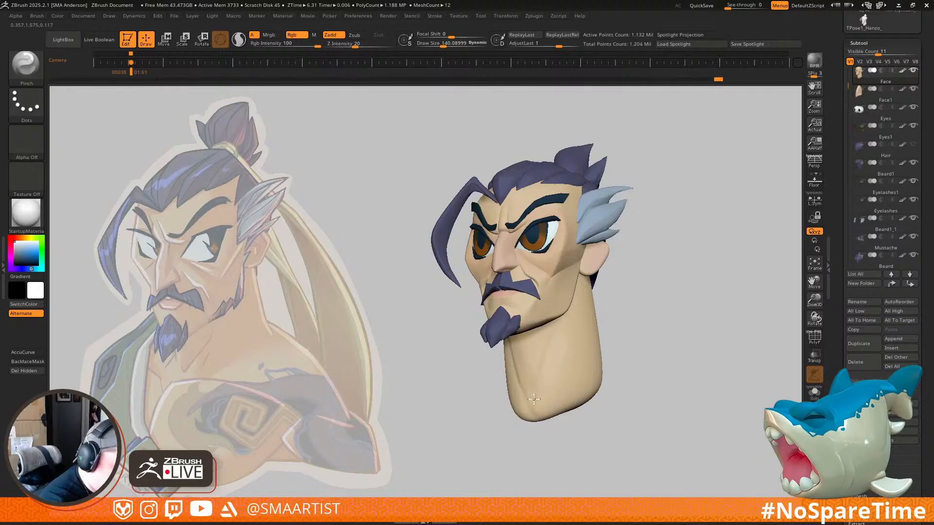
{"action": "mouse_move", "coordinate": [534, 387]}
{"action": "left_mouse_down", "text": "shift"}
{"action": "mouse_move", "coordinate": [532, 397]}
{"action": "mouse_move", "coordinate": [548, 389]}
{"action": "left_mouse_up", "text": "shift"}
{"action": "left_click_drag", "start_coordinate": [654, 338], "coordinate": [573, 368]}
{"action": "mouse_move", "coordinate": [559, 379]}
{"action": "left_mouse_down", "text": "shift"}
{"action": "mouse_move", "coordinate": [545, 403]}
{"action": "mouse_move", "coordinate": [593, 370]}
{"action": "mouse_move", "coordinate": [583, 324]}
{"action": "left_mouse_up", "text": "shift"}
{"action": "right_click_drag", "start_coordinate": [583, 324], "coordinate": [567, 387]}
Step: Mask everything on the face except the neck and reshape its front below the jaw with a Move brush of about 394
{"action": "key", "text": "b"}
{"action": "key", "text": "m"}
{"action": "key", "text": "v"}
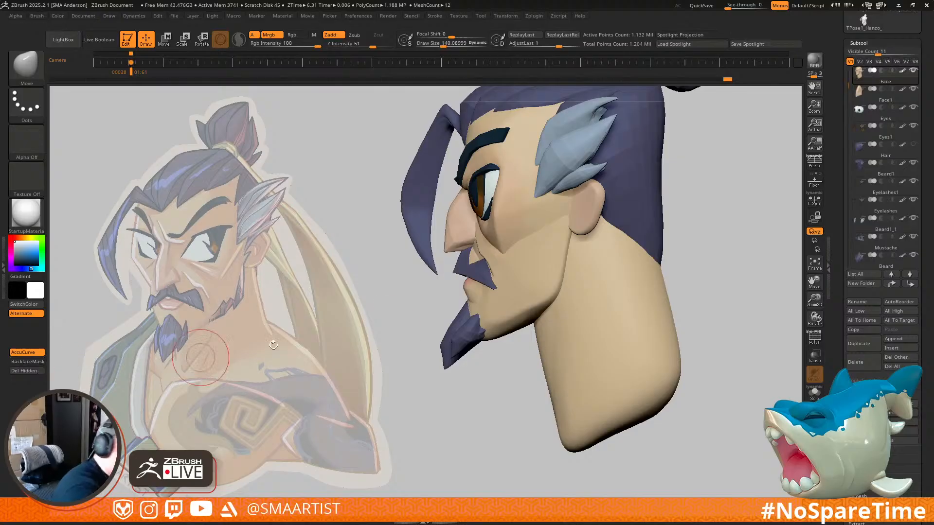
{"action": "key", "text": "s"}
{"action": "left_click_drag", "start_coordinate": [542, 356], "coordinate": [546, 350]}
{"action": "key", "text": "w"}
{"action": "left_click", "coordinate": [571, 355], "text": "ctrl"}
{"action": "key", "text": "q"}
{"action": "key", "text": "s"}
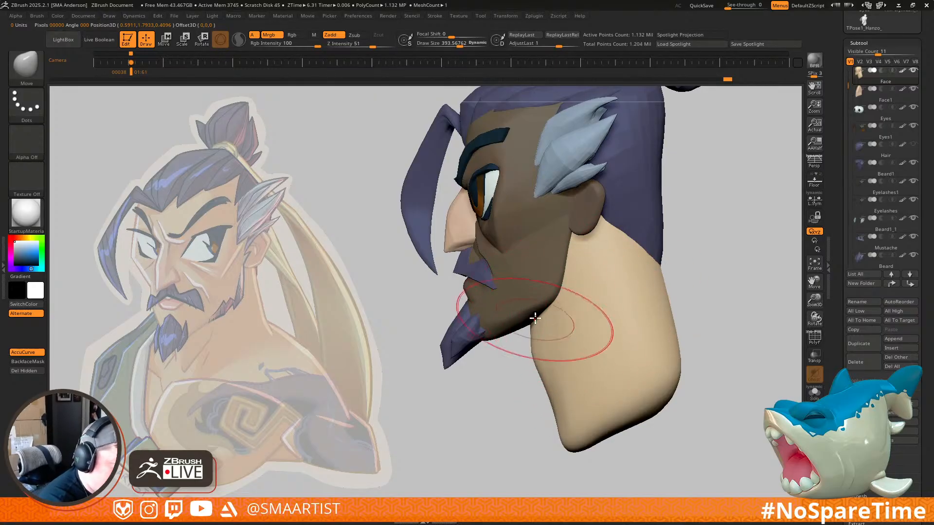
Step: Mask all but the jaw, adjust the jawline with the Move brush at a draw size of about 266, and clear the mask
{"action": "key", "text": "w"}
{"action": "mouse_move", "coordinate": [540, 334]}
{"action": "right_mouse_down"}
{"action": "mouse_move", "coordinate": [537, 312]}
{"action": "mouse_move", "coordinate": [567, 315]}
{"action": "mouse_move", "coordinate": [541, 317]}
{"action": "right_mouse_up"}
{"action": "left_click", "coordinate": [510, 321], "text": "ctrl"}
{"action": "key", "text": "q"}
{"action": "key", "text": "s"}
{"action": "left_click_drag", "start_coordinate": [538, 317], "coordinate": [531, 317]}
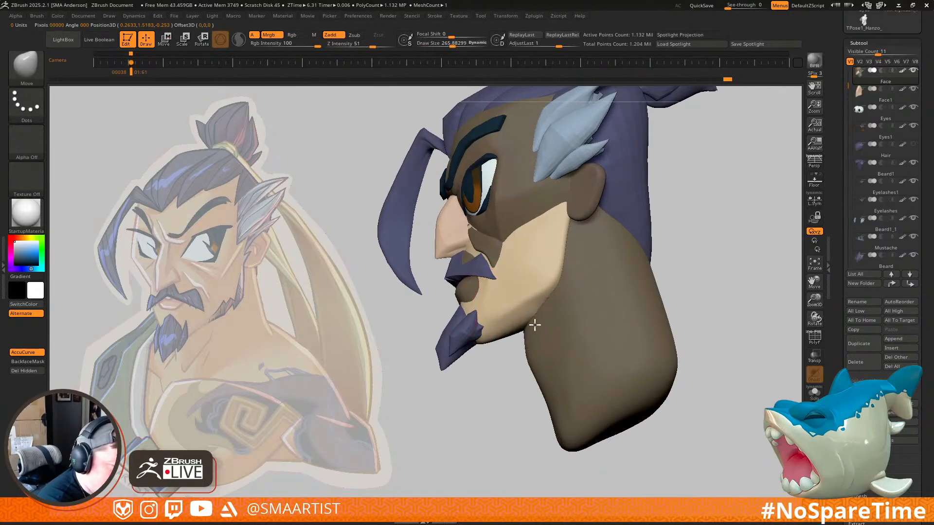
{"action": "mouse_move", "coordinate": [550, 308]}
{"action": "right_mouse_down"}
{"action": "mouse_move", "coordinate": [522, 344]}
{"action": "mouse_move", "coordinate": [531, 356]}
{"action": "mouse_move", "coordinate": [523, 382]}
{"action": "mouse_move", "coordinate": [535, 301]}
{"action": "right_mouse_up"}
{"action": "left_click_drag", "start_coordinate": [658, 250], "coordinate": [674, 279], "text": "ctrl"}
{"action": "mouse_move", "coordinate": [667, 313]}
{"action": "right_mouse_down"}
{"action": "mouse_move", "coordinate": [700, 315]}
{"action": "mouse_move", "coordinate": [659, 290]}
{"action": "mouse_move", "coordinate": [671, 288]}
{"action": "mouse_move", "coordinate": [675, 338]}
{"action": "mouse_move", "coordinate": [695, 315]}
{"action": "mouse_move", "coordinate": [679, 307]}
{"action": "right_mouse_up"}
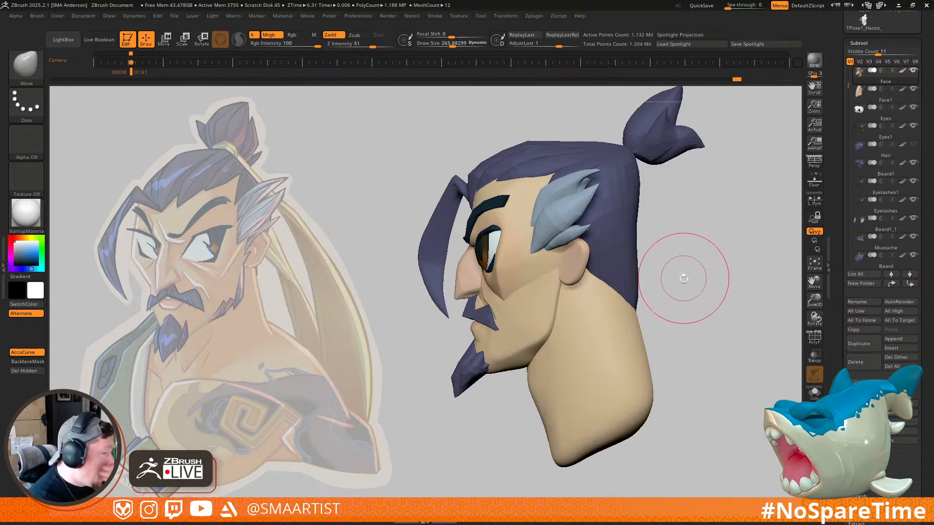
Step: Mask everything except the neck and adjust it under the chin with the Move brush at a draw size of about 99
{"action": "mouse_move", "coordinate": [683, 275]}
{"action": "right_mouse_down"}
{"action": "mouse_move", "coordinate": [712, 275]}
{"action": "mouse_move", "coordinate": [694, 277]}
{"action": "mouse_move", "coordinate": [701, 283]}
{"action": "mouse_move", "coordinate": [690, 277]}
{"action": "mouse_move", "coordinate": [709, 237]}
{"action": "mouse_move", "coordinate": [561, 438]}
{"action": "mouse_move", "coordinate": [536, 335]}
{"action": "mouse_move", "coordinate": [531, 363]}
{"action": "right_mouse_up"}
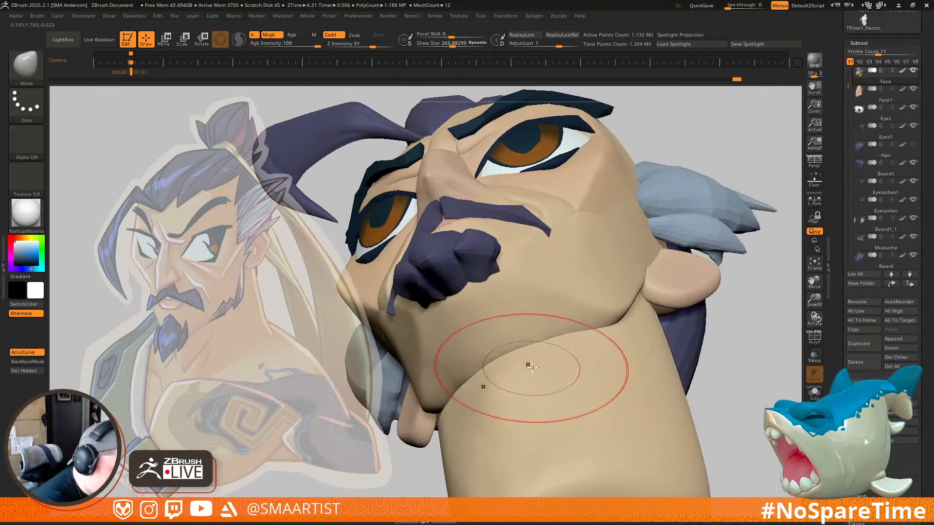
{"action": "key", "text": "w"}
{"action": "left_click", "coordinate": [535, 374], "text": "ctrl"}
{"action": "key", "text": "q"}
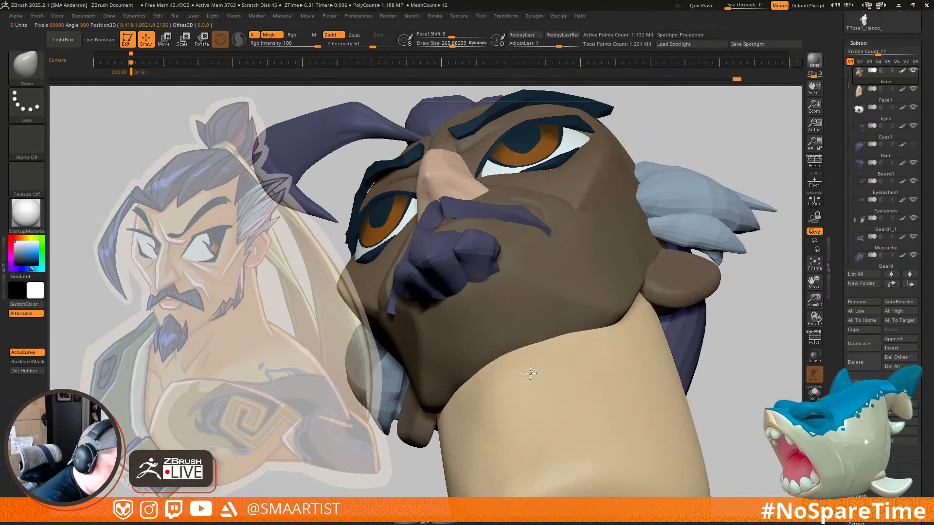
{"action": "key", "text": "s"}
{"action": "left_click_drag", "start_coordinate": [528, 374], "coordinate": [517, 375]}
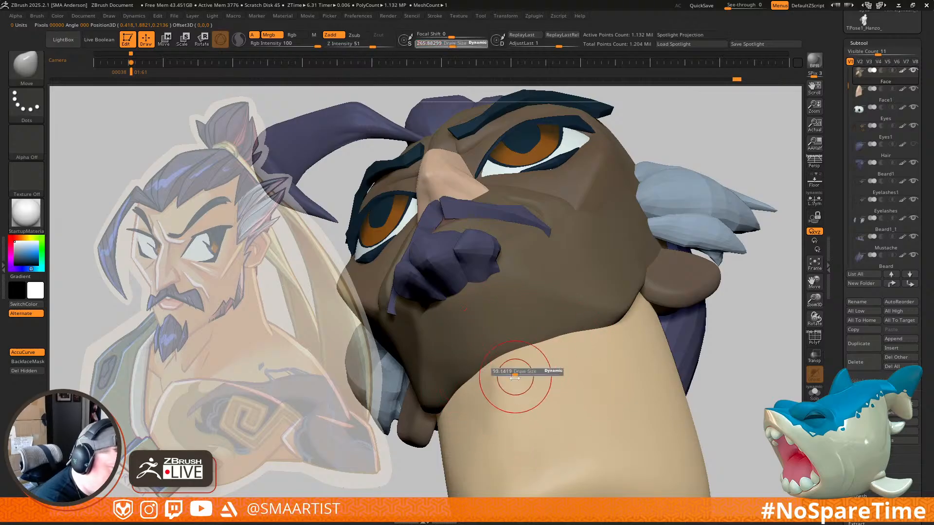
{"action": "right_click_drag", "start_coordinate": [518, 377], "coordinate": [527, 421]}
{"action": "key", "text": "shift"}
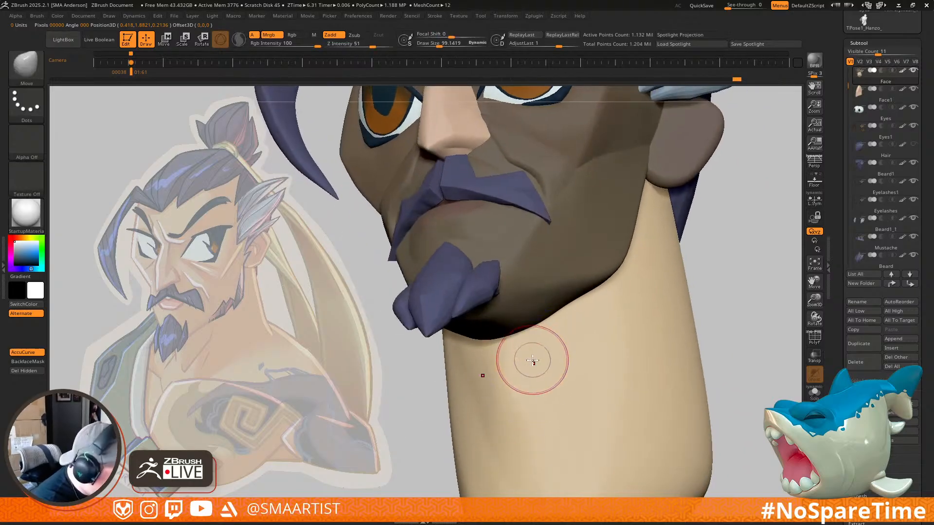
Step: Flatten the neck's planes under the jaw with the TrimDynamic brush and smooth them
{"action": "key", "text": "b"}
{"action": "key", "text": "t"}
{"action": "key", "text": "d"}
{"action": "right_click_drag", "start_coordinate": [535, 372], "coordinate": [525, 398]}
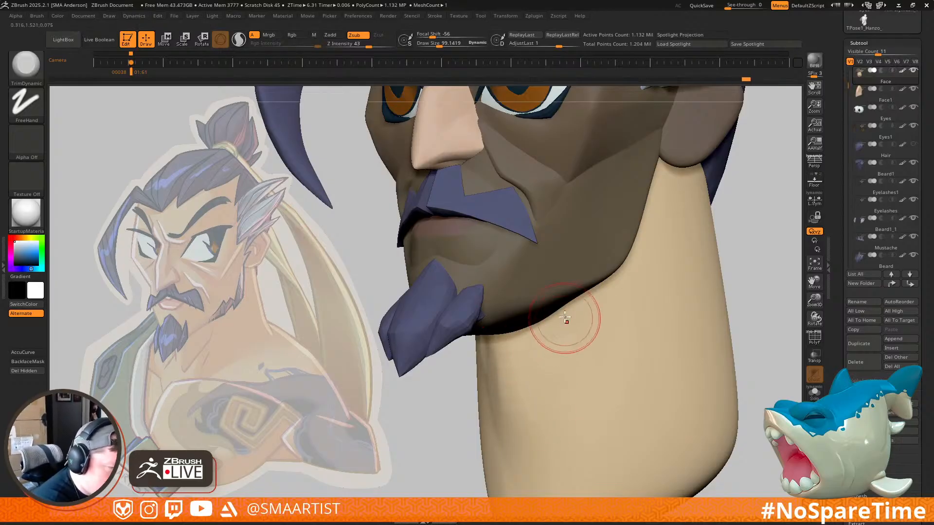
{"action": "left_click_drag", "start_coordinate": [576, 310], "coordinate": [543, 413], "text": "shift"}
Step: Clear the mask from the Face subtool
{"action": "right_click_drag", "start_coordinate": [616, 392], "coordinate": [605, 291], "text": "ctrl"}
{"action": "mouse_move", "coordinate": [713, 353]}
{"action": "right_mouse_down", "text": "alt"}
{"action": "mouse_move", "coordinate": [640, 317]}
{"action": "mouse_move", "coordinate": [635, 297]}
{"action": "right_mouse_up", "text": "alt"}
{"action": "right_click_drag", "start_coordinate": [635, 298], "coordinate": [663, 302]}
{"action": "left_click_drag", "start_coordinate": [663, 280], "coordinate": [690, 315], "text": "ctrl"}
{"action": "right_click_drag", "start_coordinate": [690, 315], "coordinate": [677, 306]}
{"action": "mouse_move", "coordinate": [677, 306]}
{"action": "right_mouse_down", "text": "ctrl"}
{"action": "mouse_move", "coordinate": [681, 324]}
{"action": "mouse_move", "coordinate": [667, 332]}
{"action": "right_mouse_up", "text": "ctrl"}
{"action": "mouse_move", "coordinate": [668, 331]}
{"action": "right_mouse_down"}
{"action": "mouse_move", "coordinate": [652, 315]}
{"action": "mouse_move", "coordinate": [656, 289]}
{"action": "mouse_move", "coordinate": [669, 309]}
{"action": "right_mouse_up"}
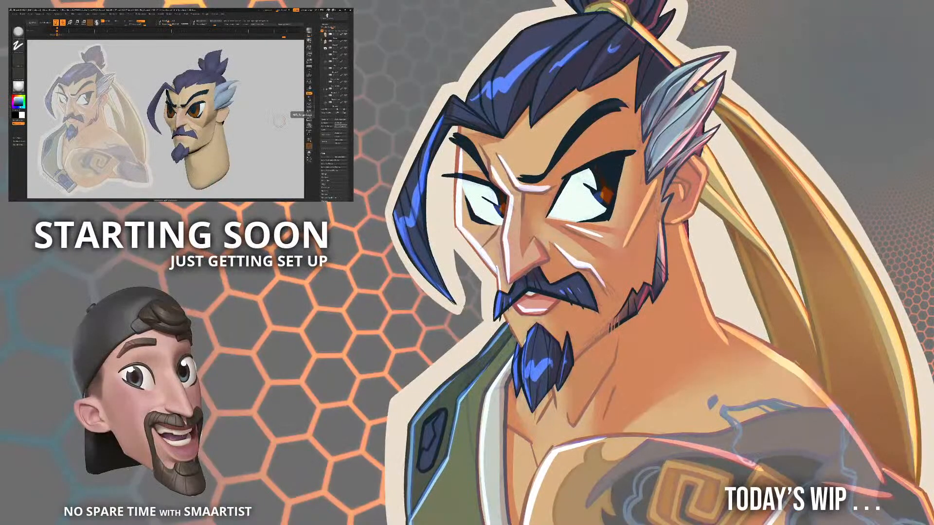
{"action": "mouse_move", "coordinate": [247, 127]}
{"action": "left_mouse_down"}
{"action": "mouse_move", "coordinate": [261, 127]}
{"action": "mouse_move", "coordinate": [244, 123]}
{"action": "left_mouse_up"}
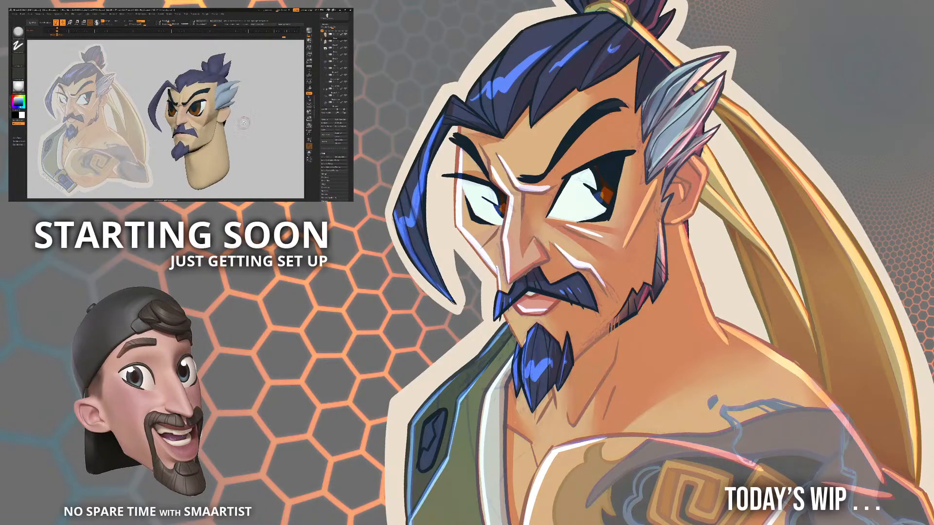